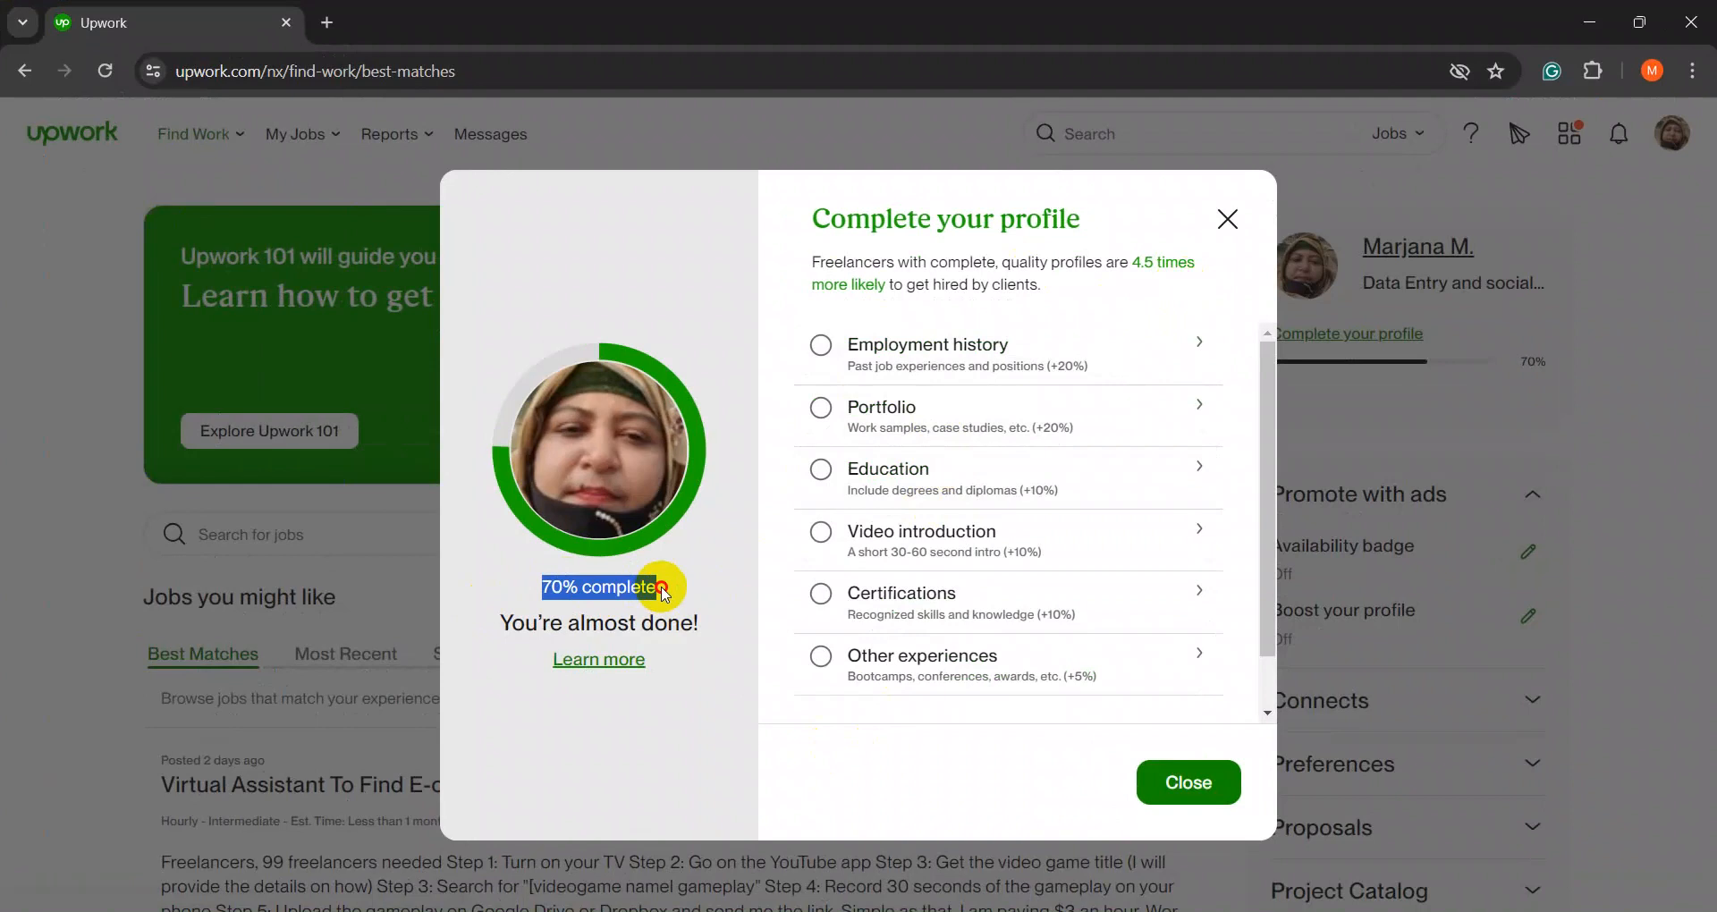
# - Close the profile completion checklist and return to the home page
pyautogui.click(663, 593)
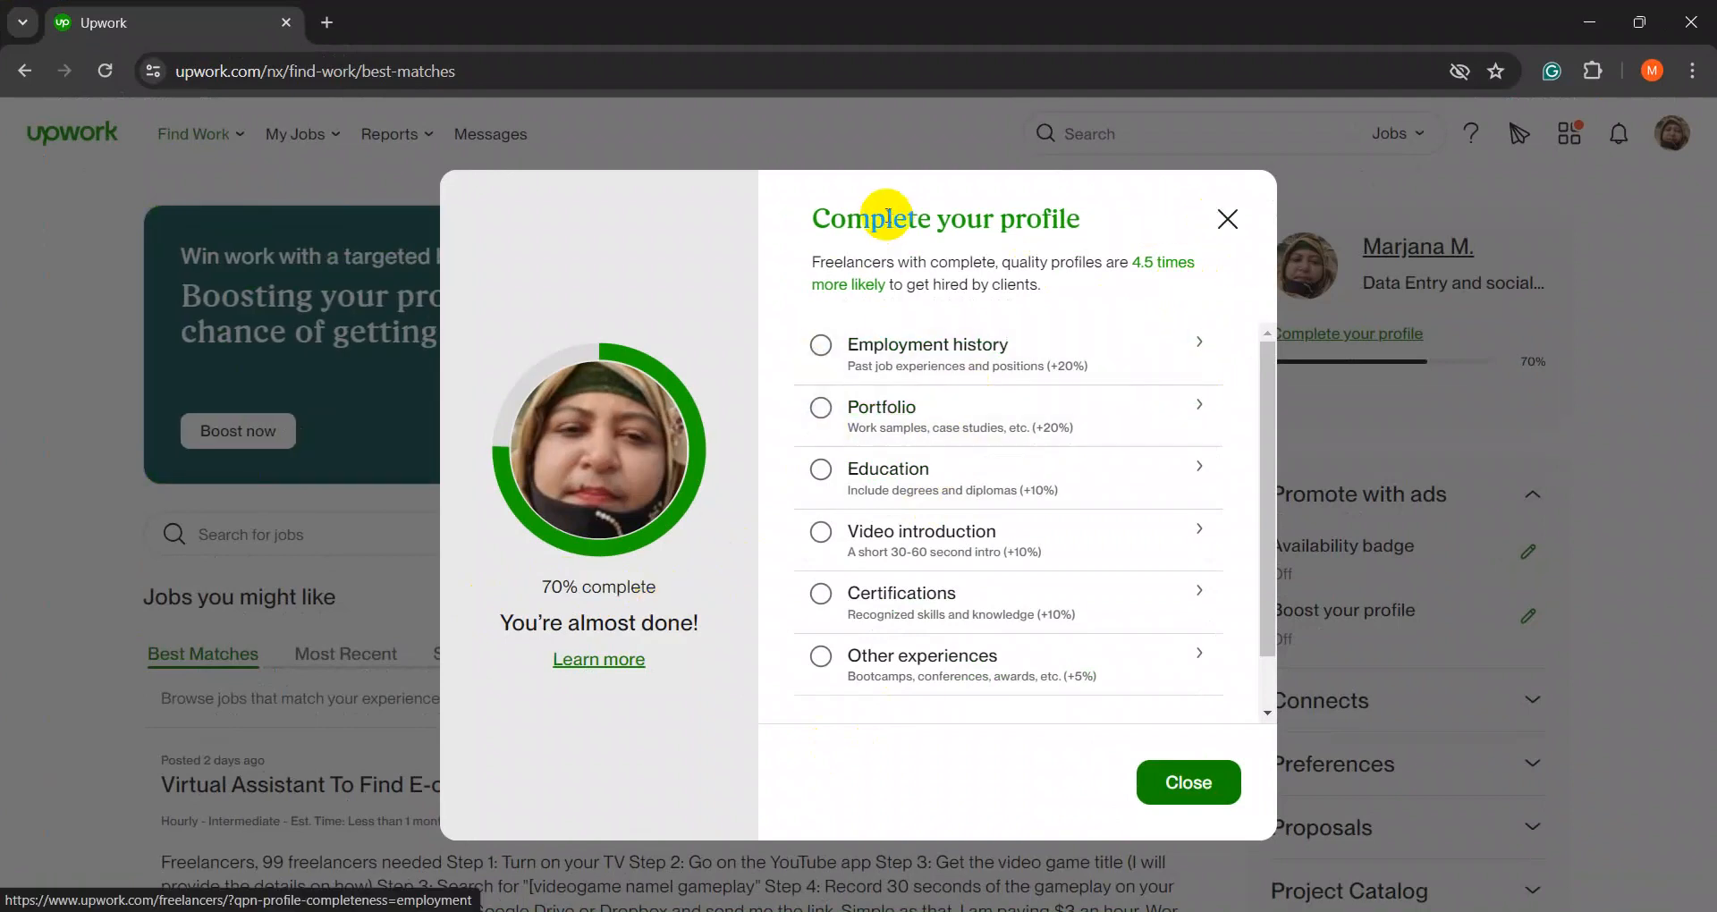
pyautogui.click(1229, 221)
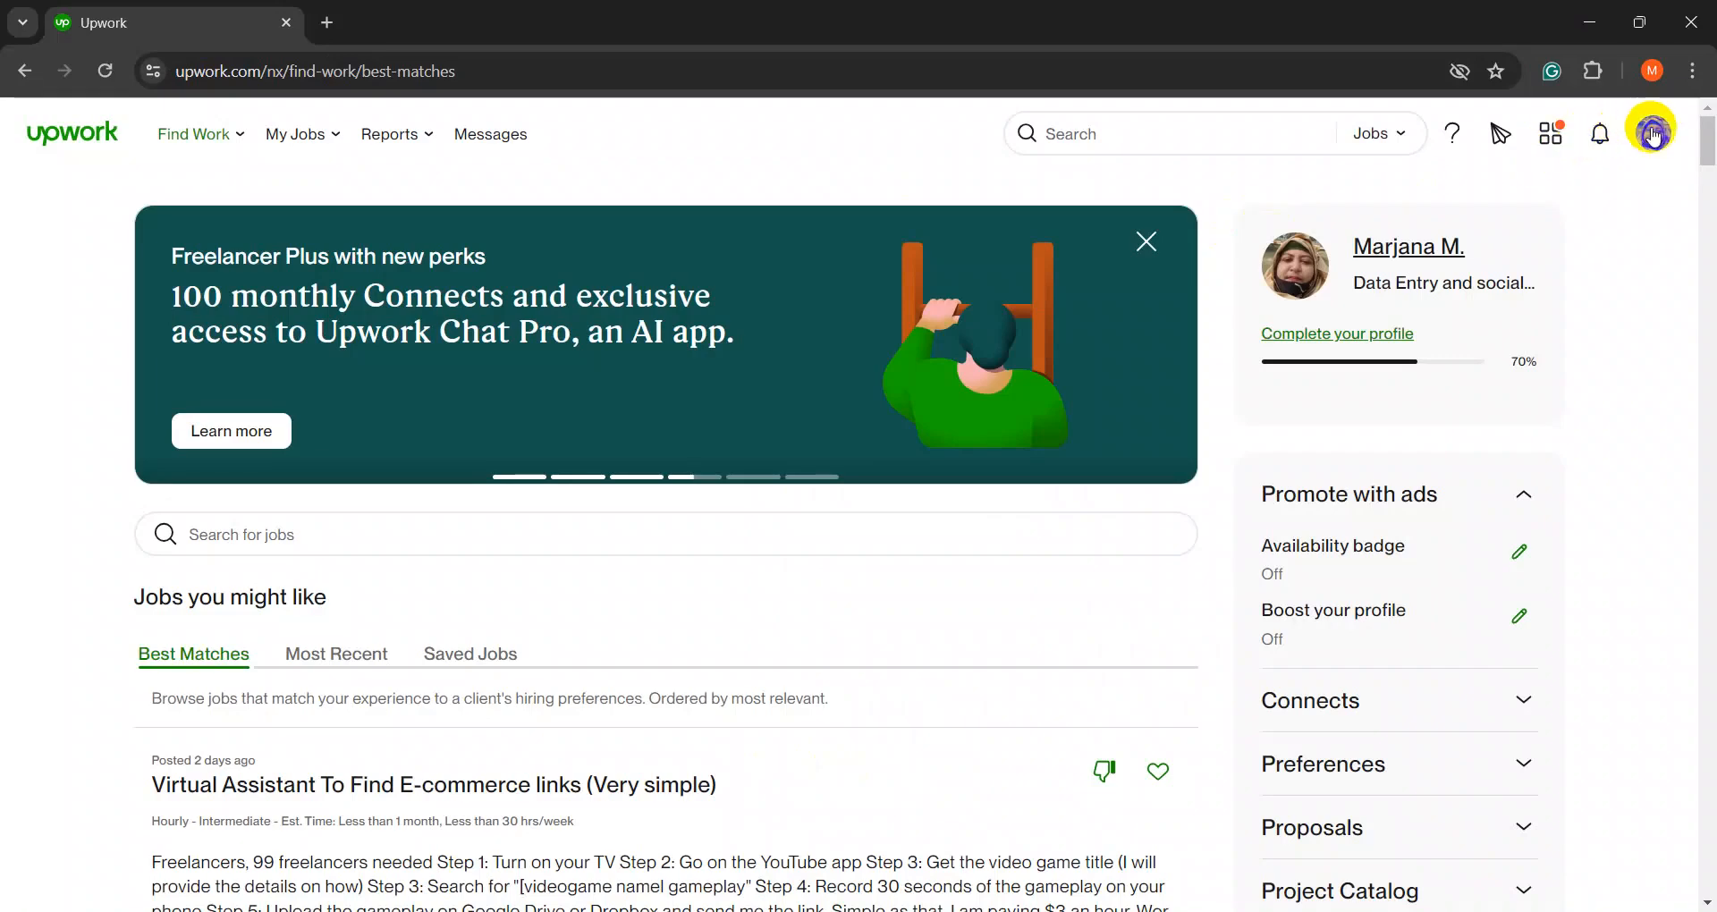
pyautogui.click(1656, 134)
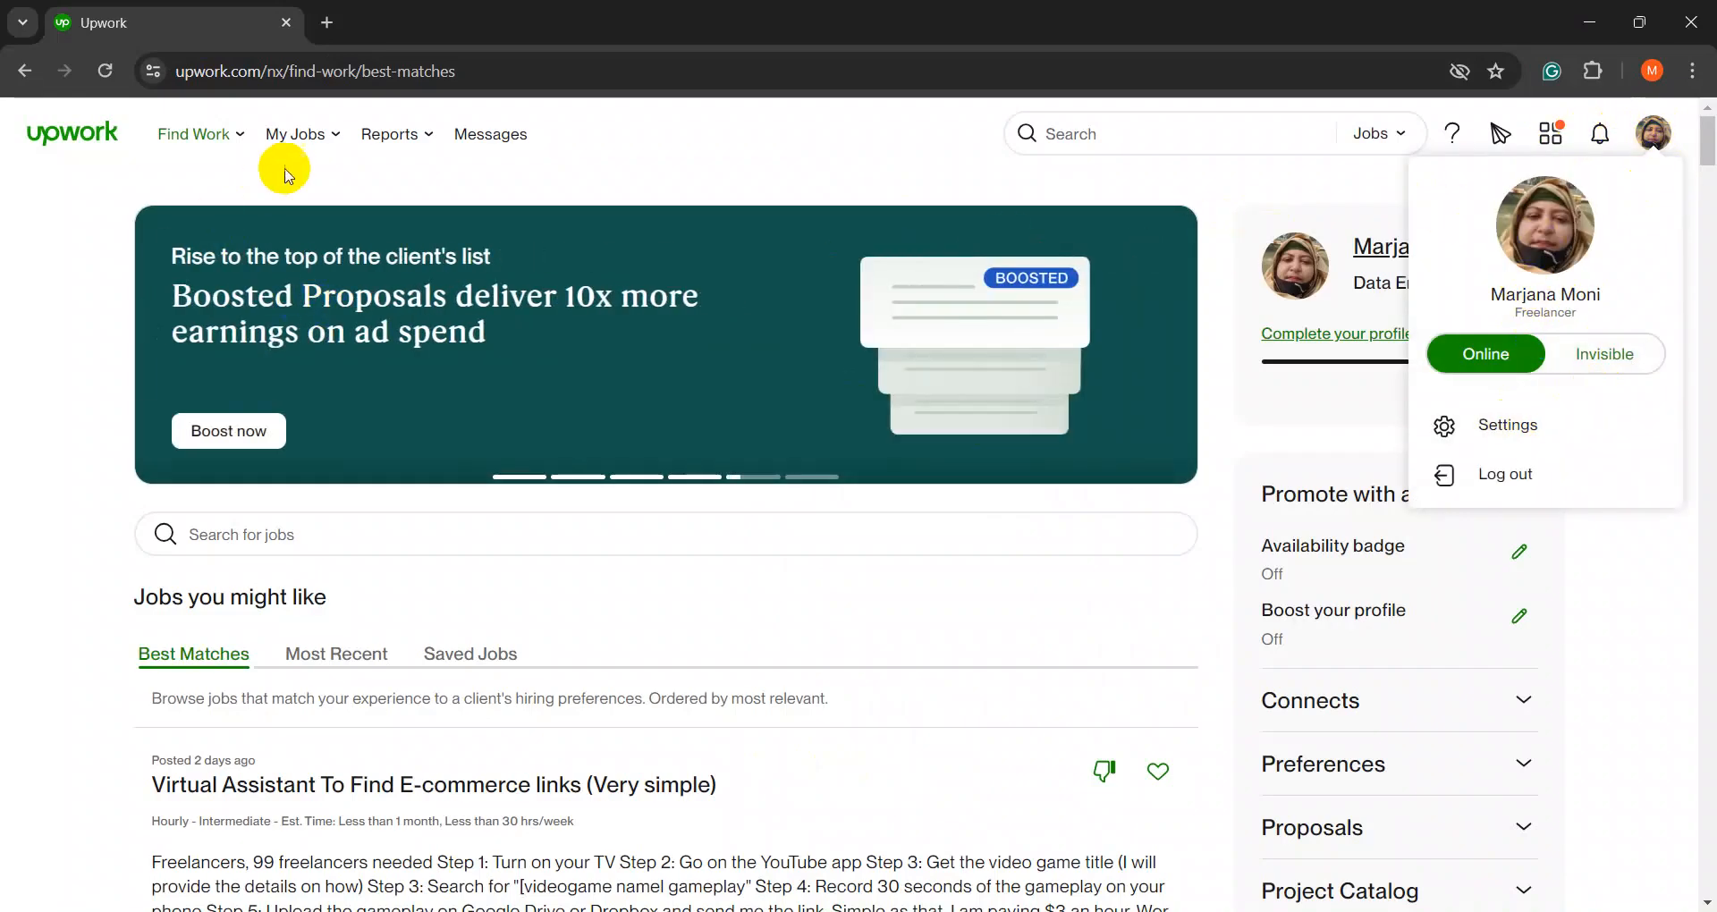
pyautogui.click(194, 134)
pyautogui.click(71, 134)
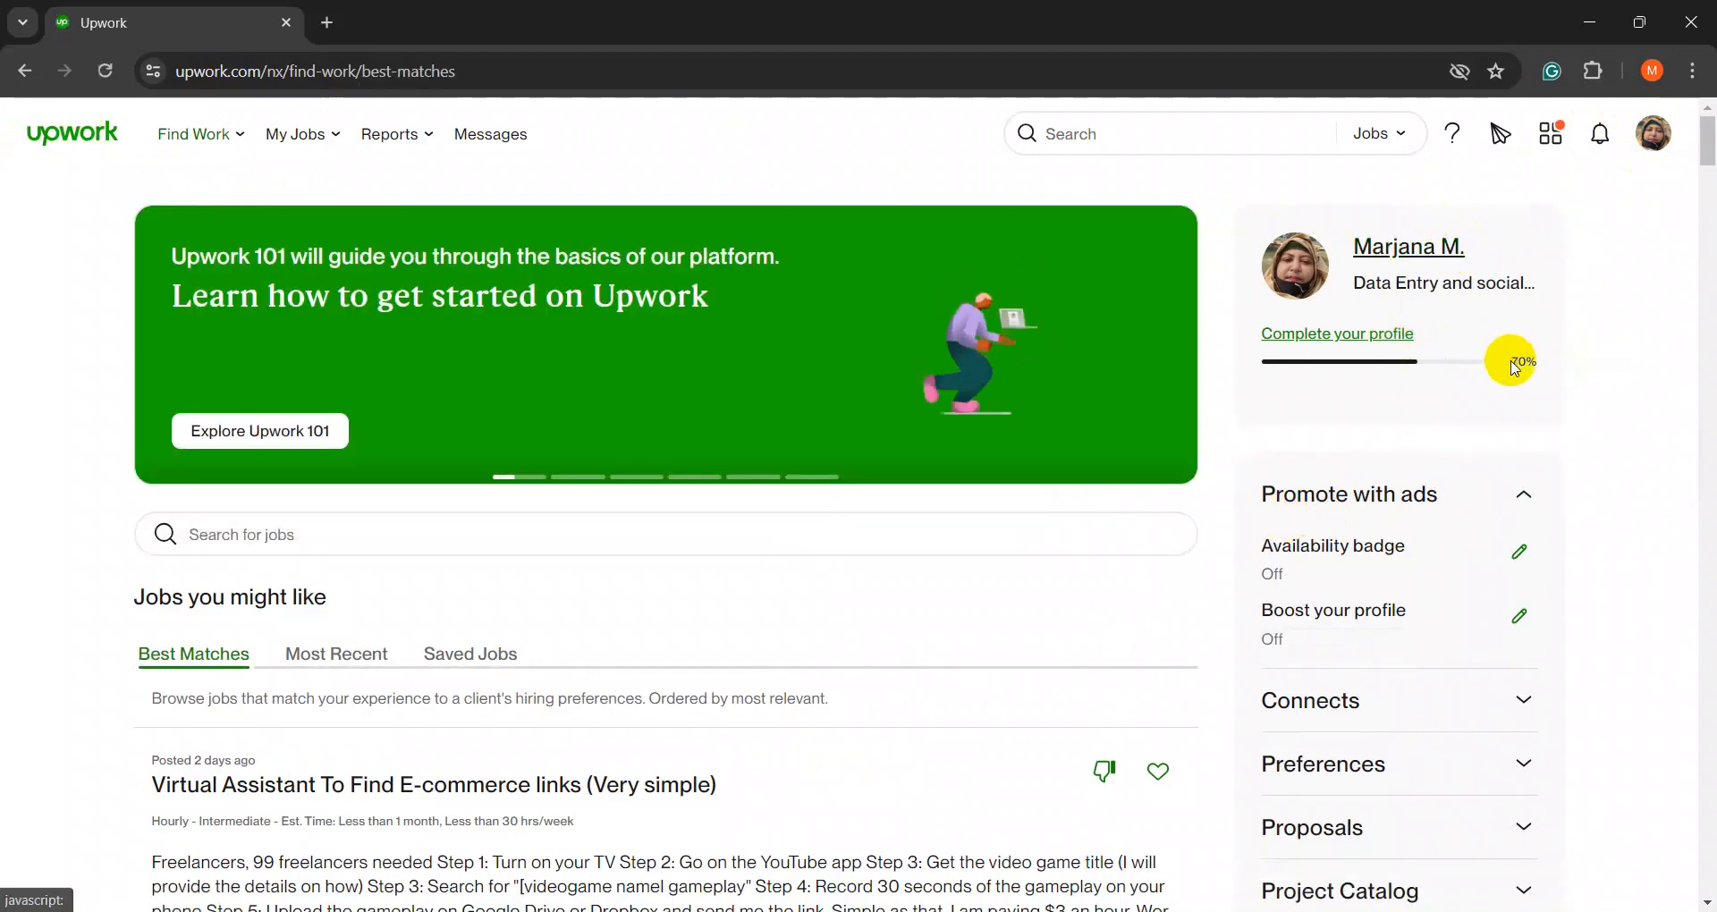
pyautogui.moveTo(1252, 340); pyautogui.dragTo(1575, 347)
pyautogui.click(1629, 352)
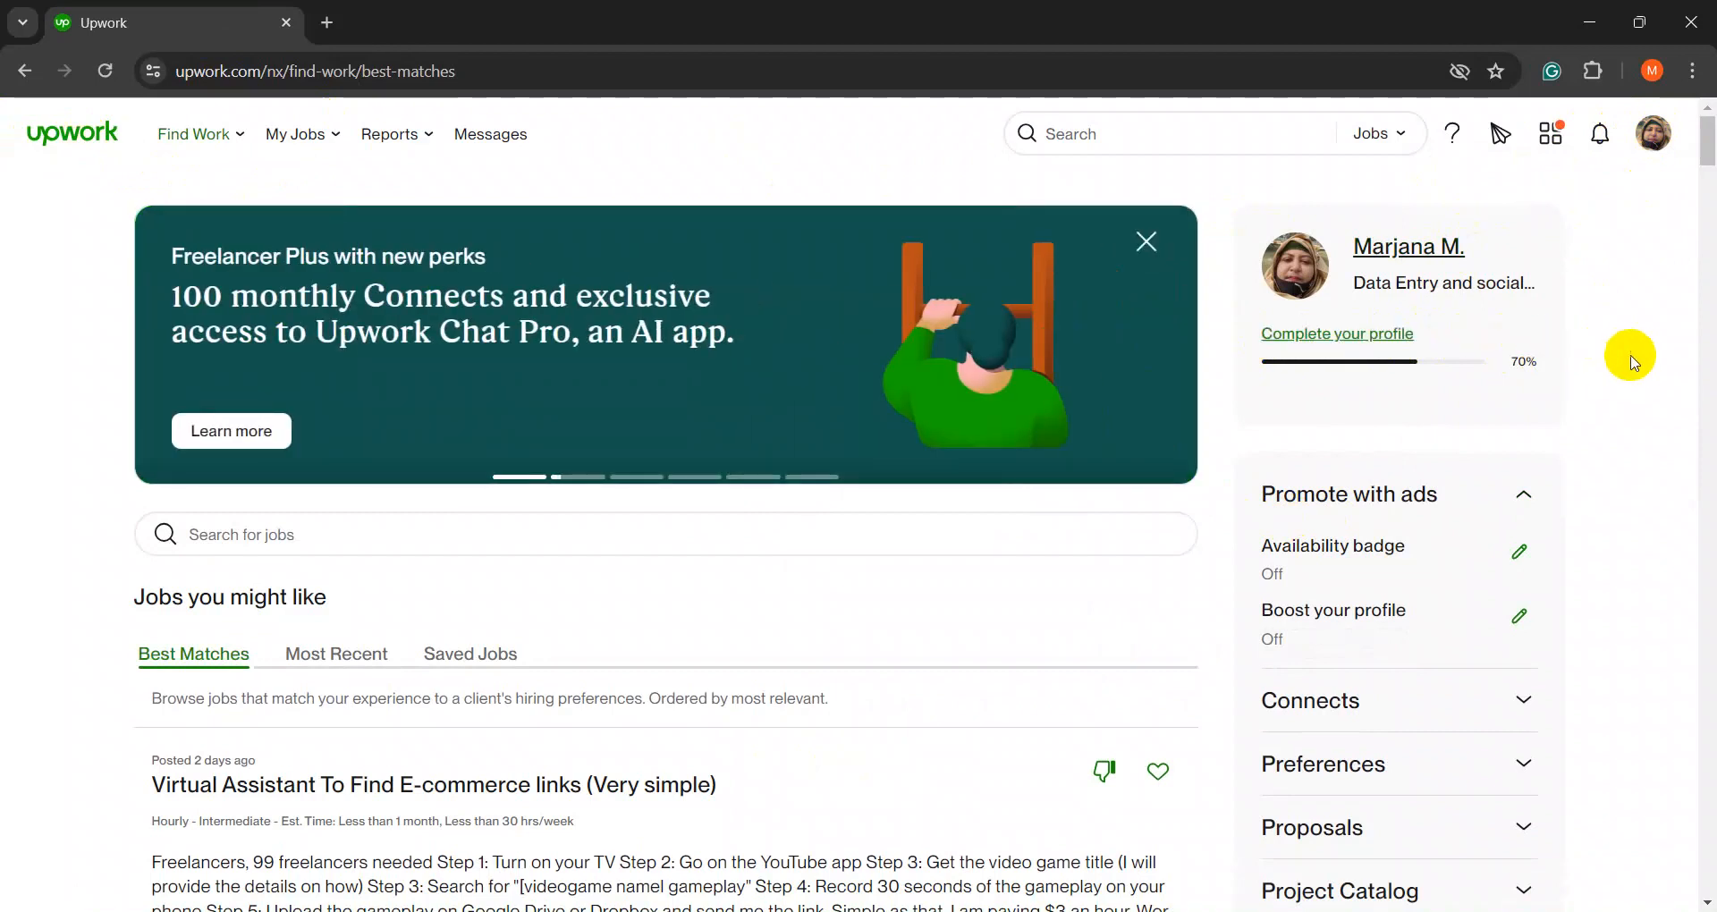
pyautogui.moveTo(1510, 363); pyautogui.dragTo(1559, 365)
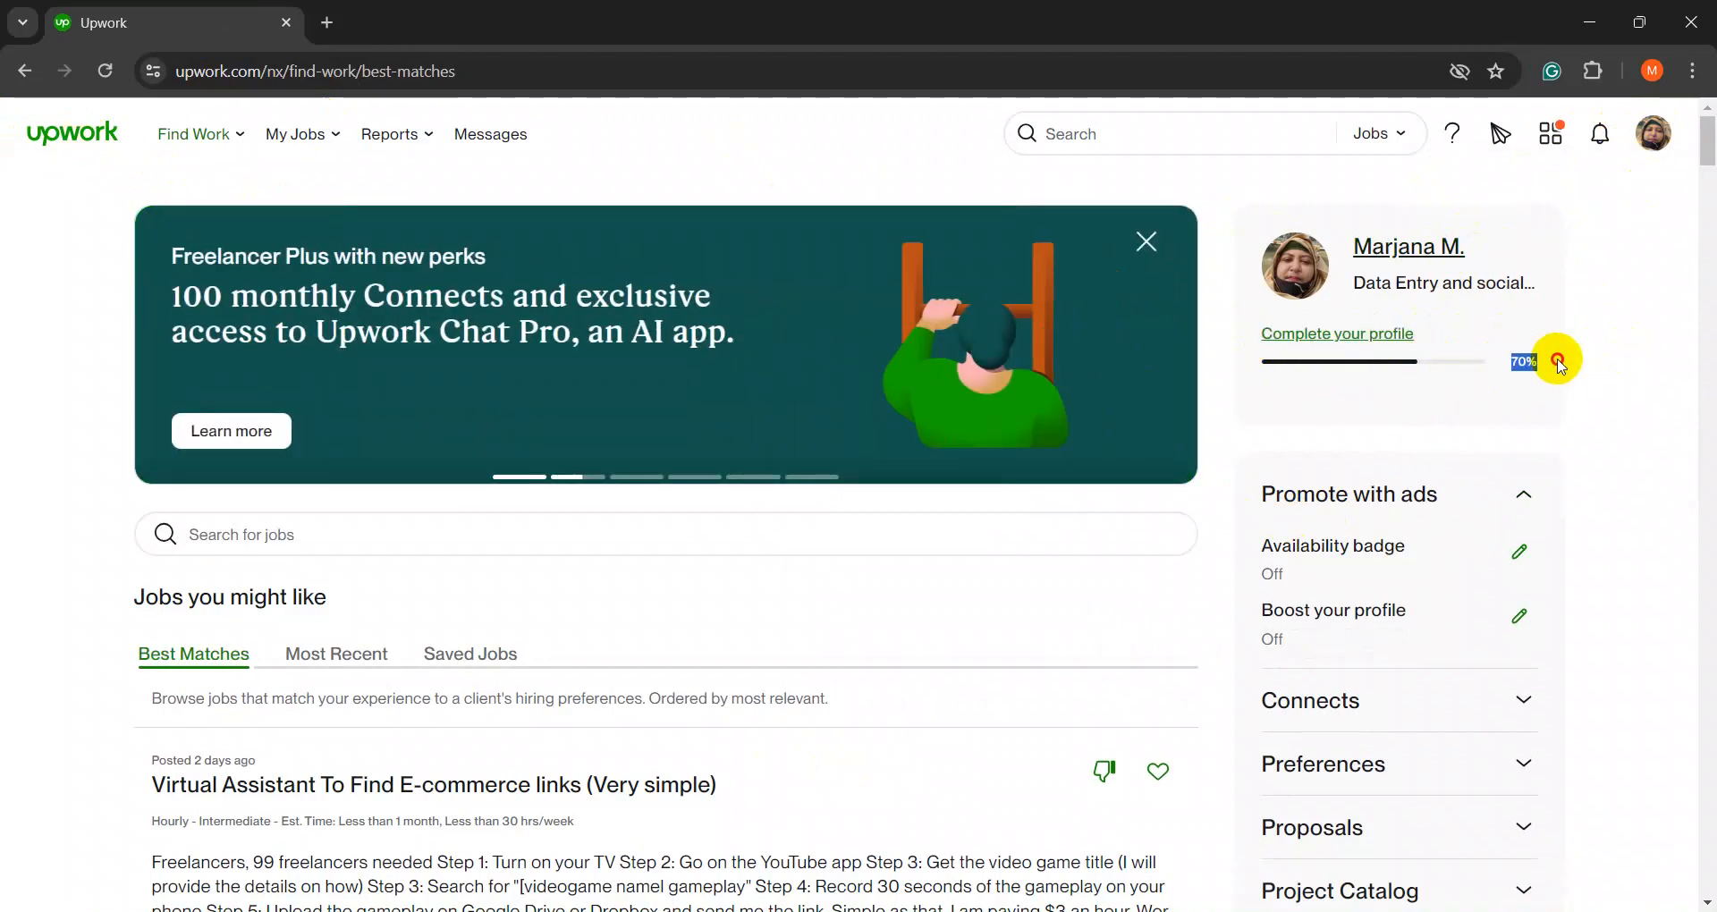
pyautogui.click(1629, 370)
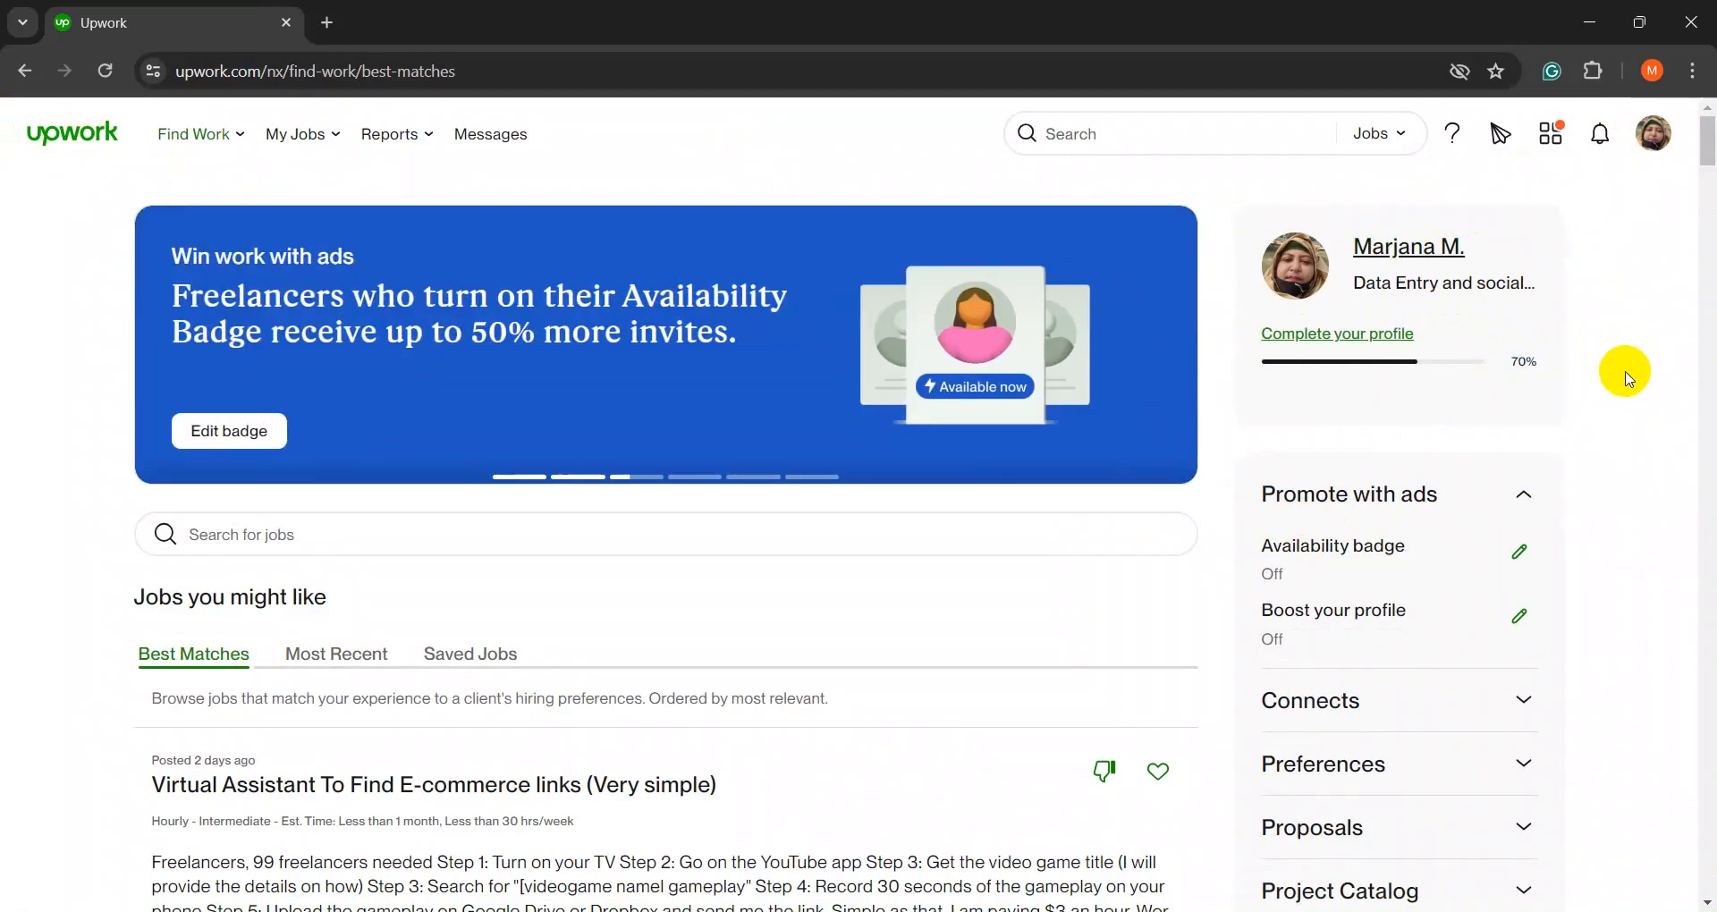
pyautogui.moveTo(1511, 365); pyautogui.dragTo(1618, 376)
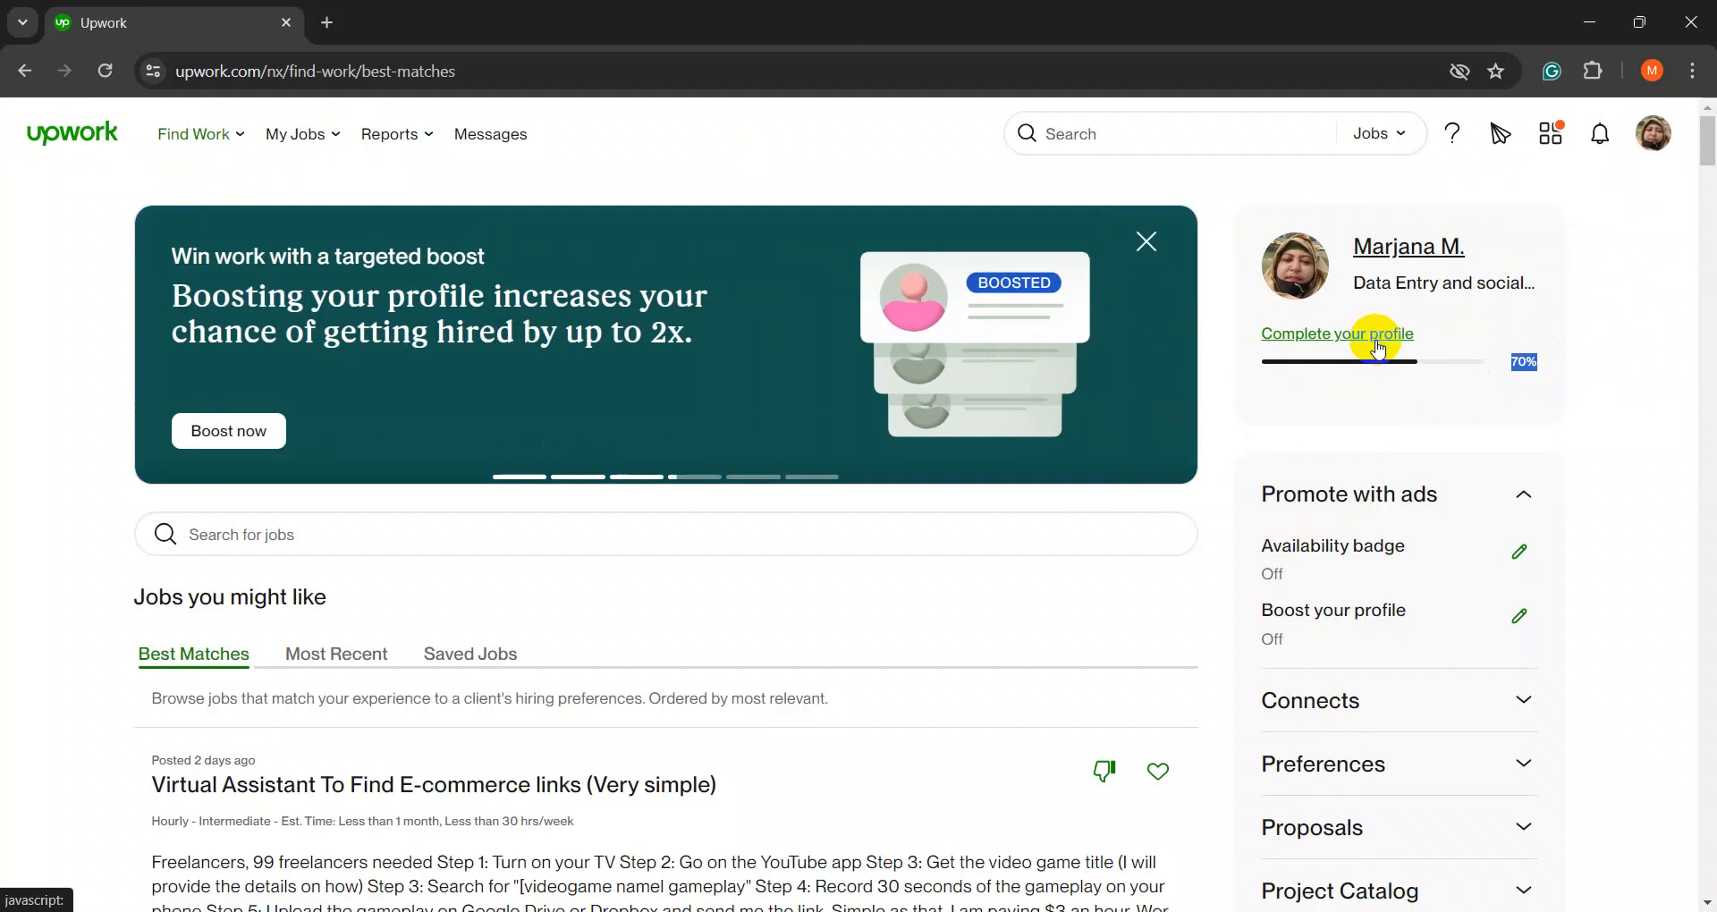
# - Open the employment entry form through the profile completion checklist, look over its fields and close it without saving
pyautogui.click(1342, 333)
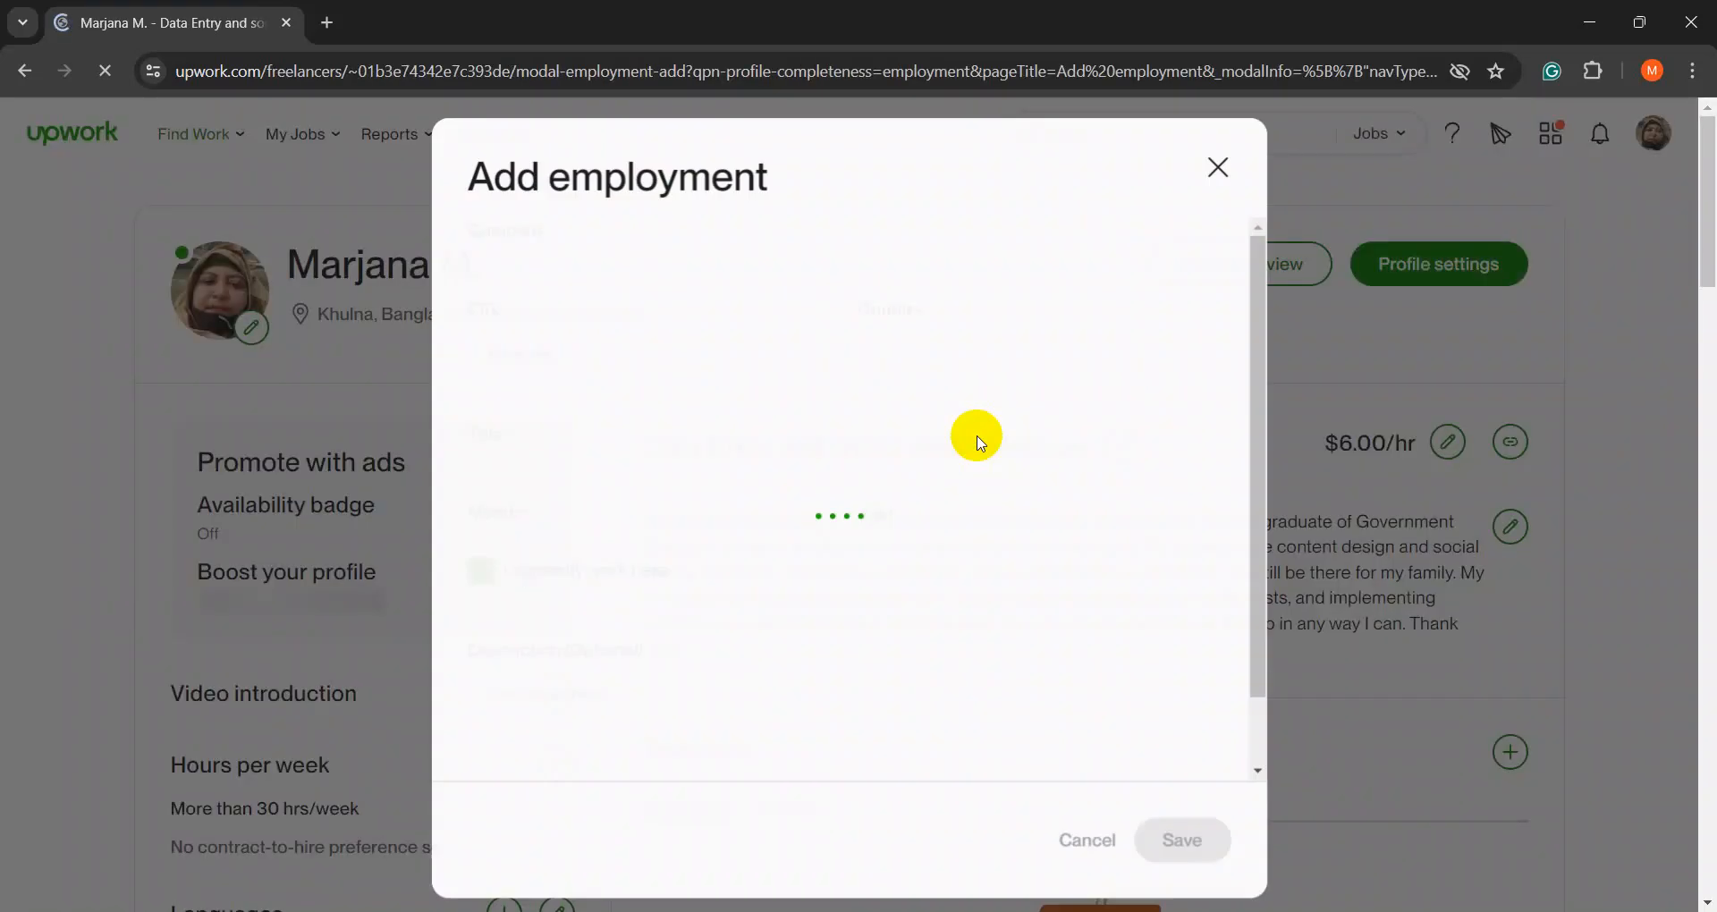
pyautogui.scroll(-3, 766, 452)
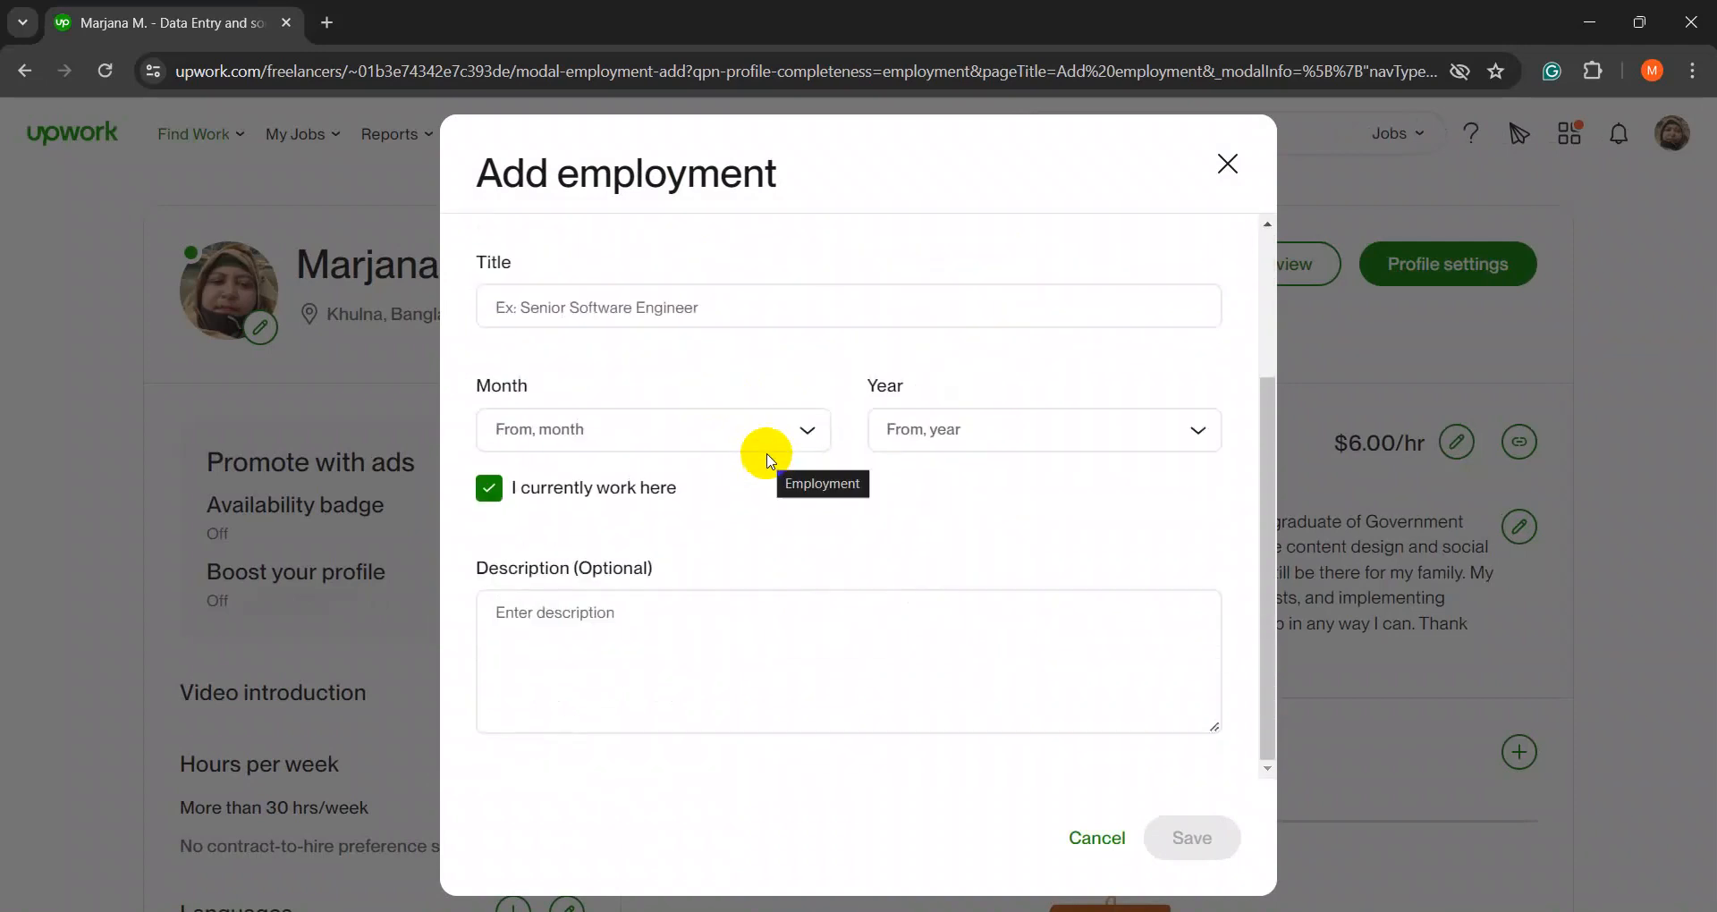
pyautogui.scroll(2, 805, 487)
pyautogui.scroll(2, 850, 523)
pyautogui.click(1225, 164)
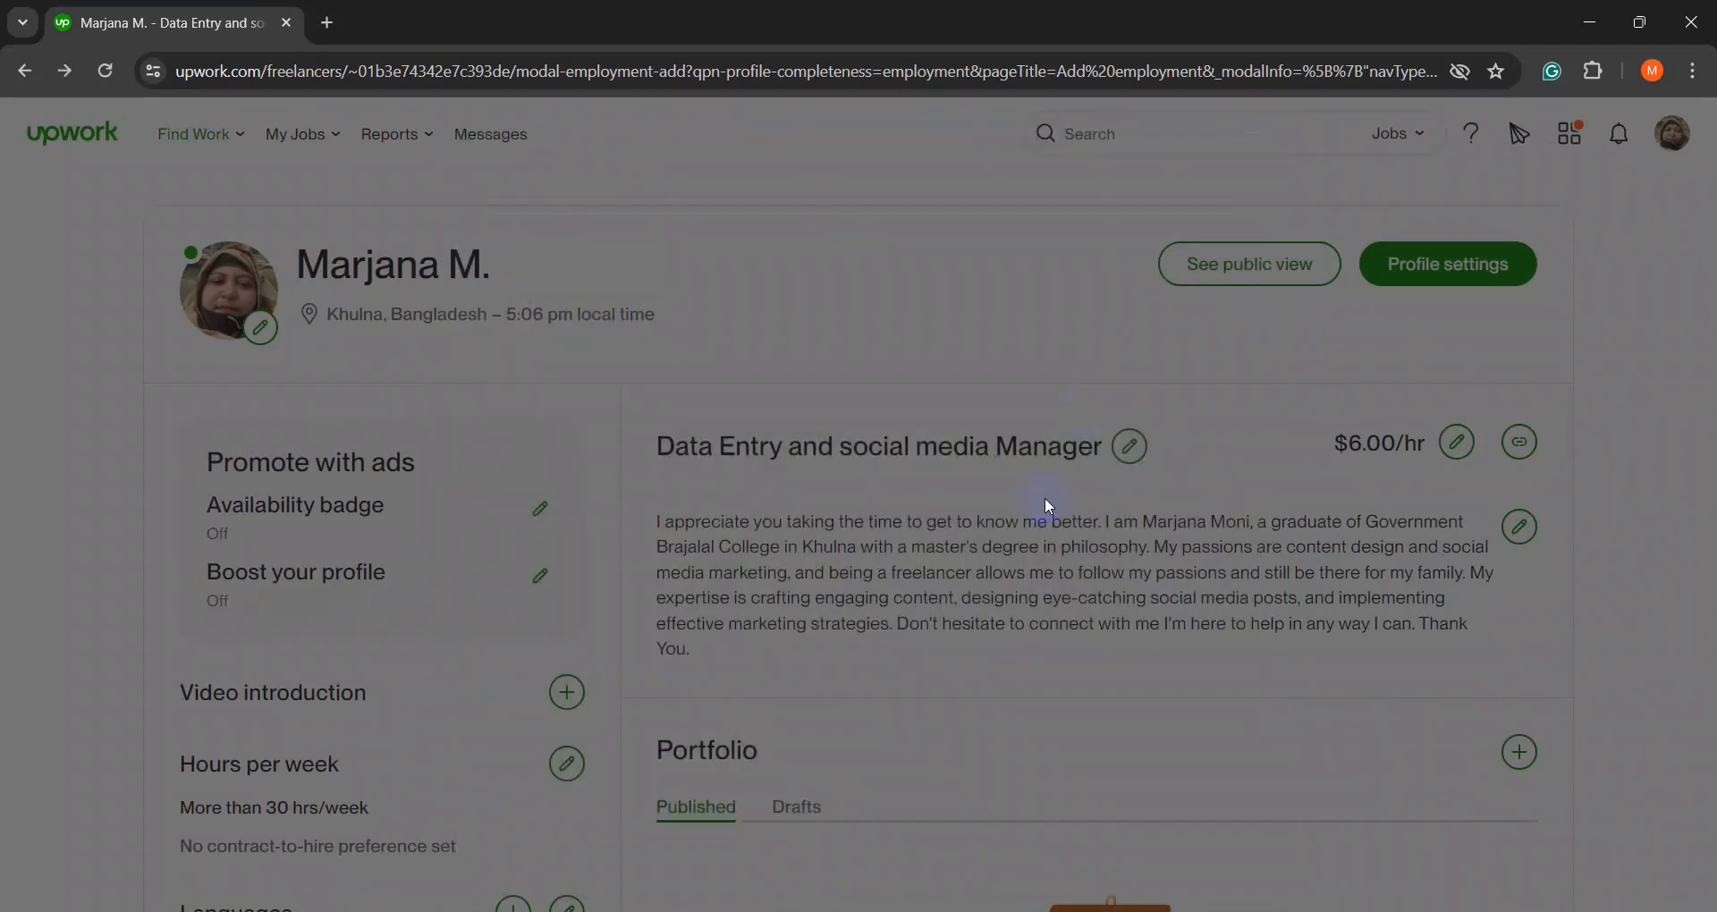
# - Expand the full description of the existing Social media Manger entry in the profile's employment history
pyautogui.scroll(-2, 1028, 536)
pyautogui.scroll(-8, 1001, 588)
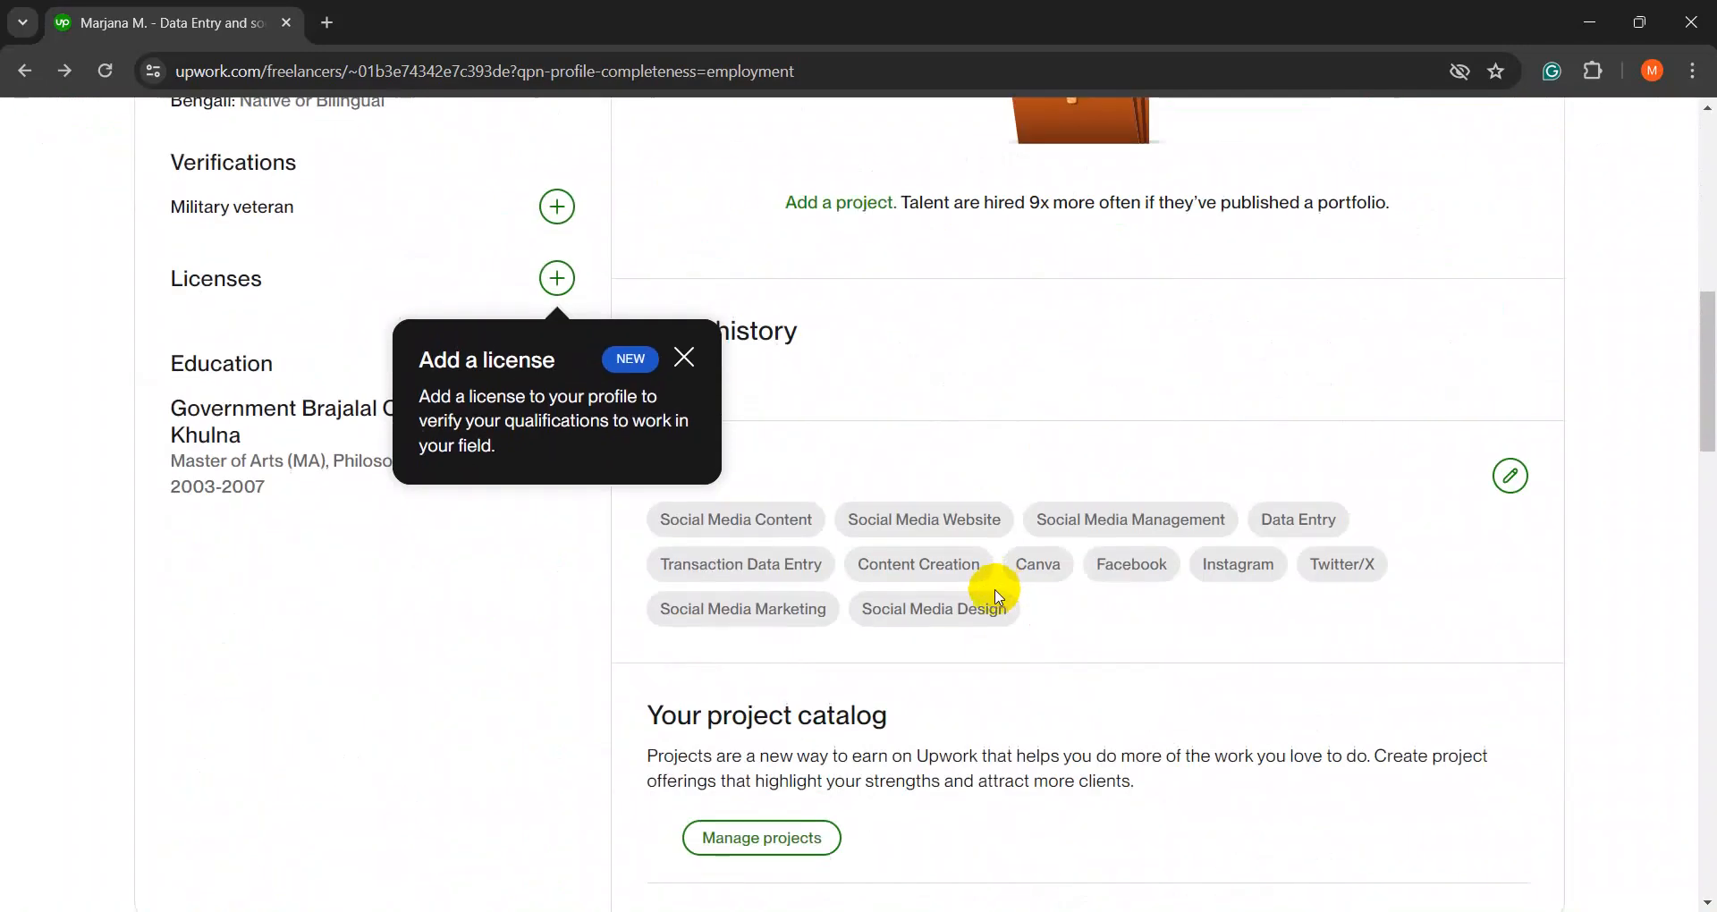
pyautogui.scroll(-15, 977, 598)
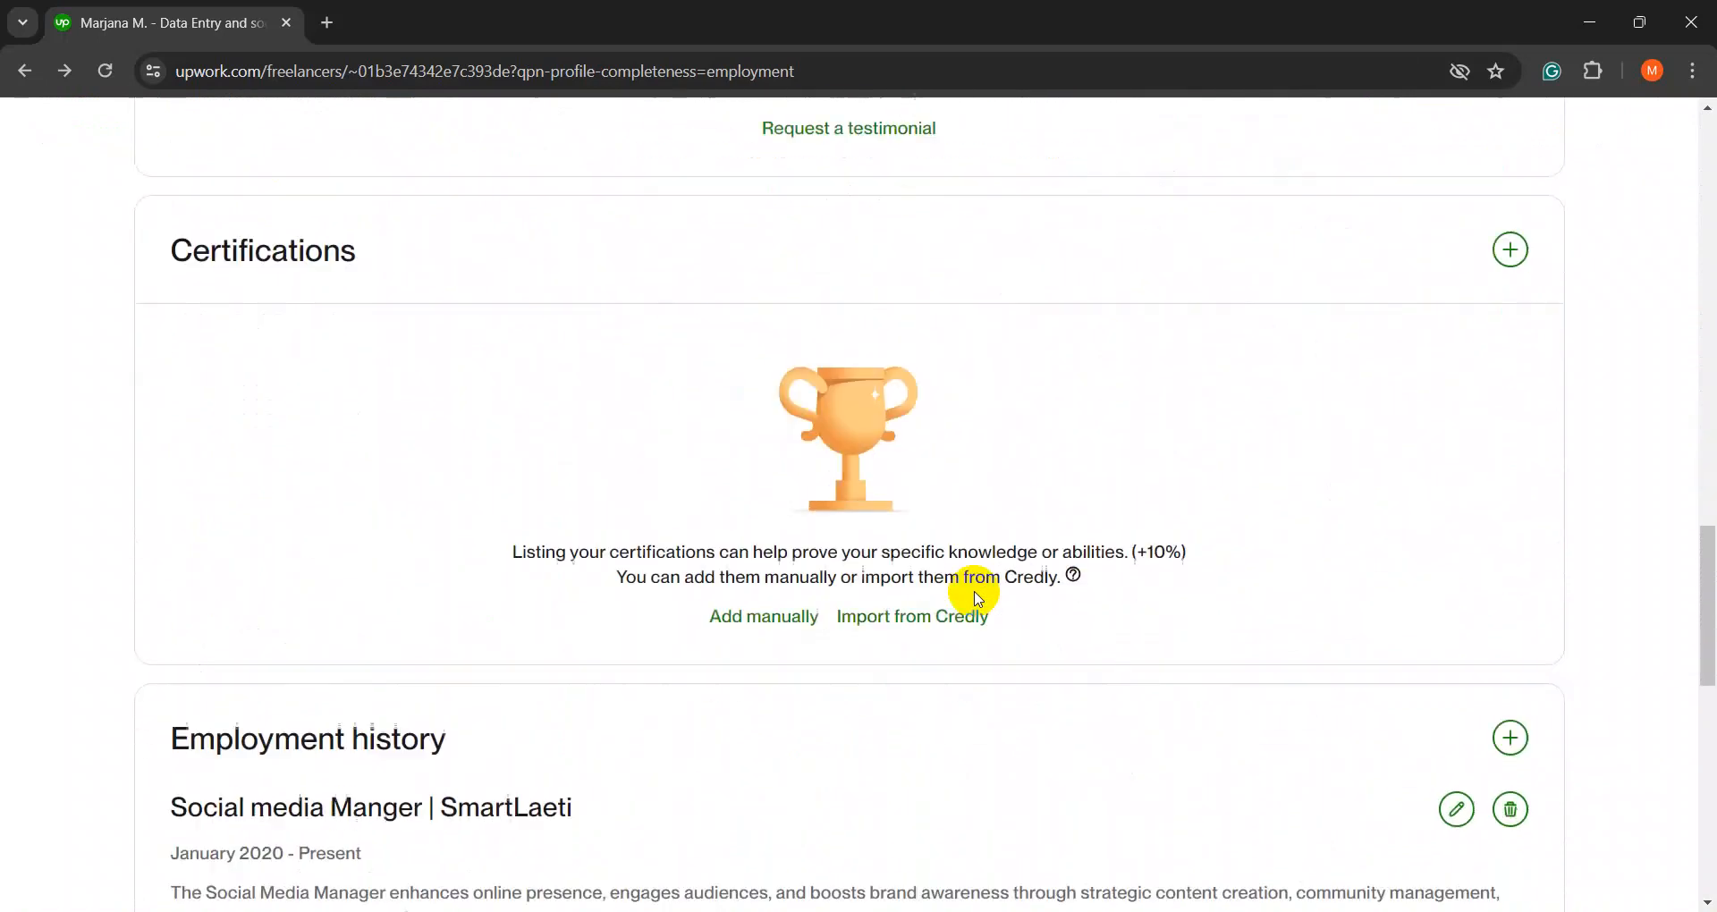
pyautogui.scroll(-4, 977, 595)
pyautogui.scroll(3, 975, 591)
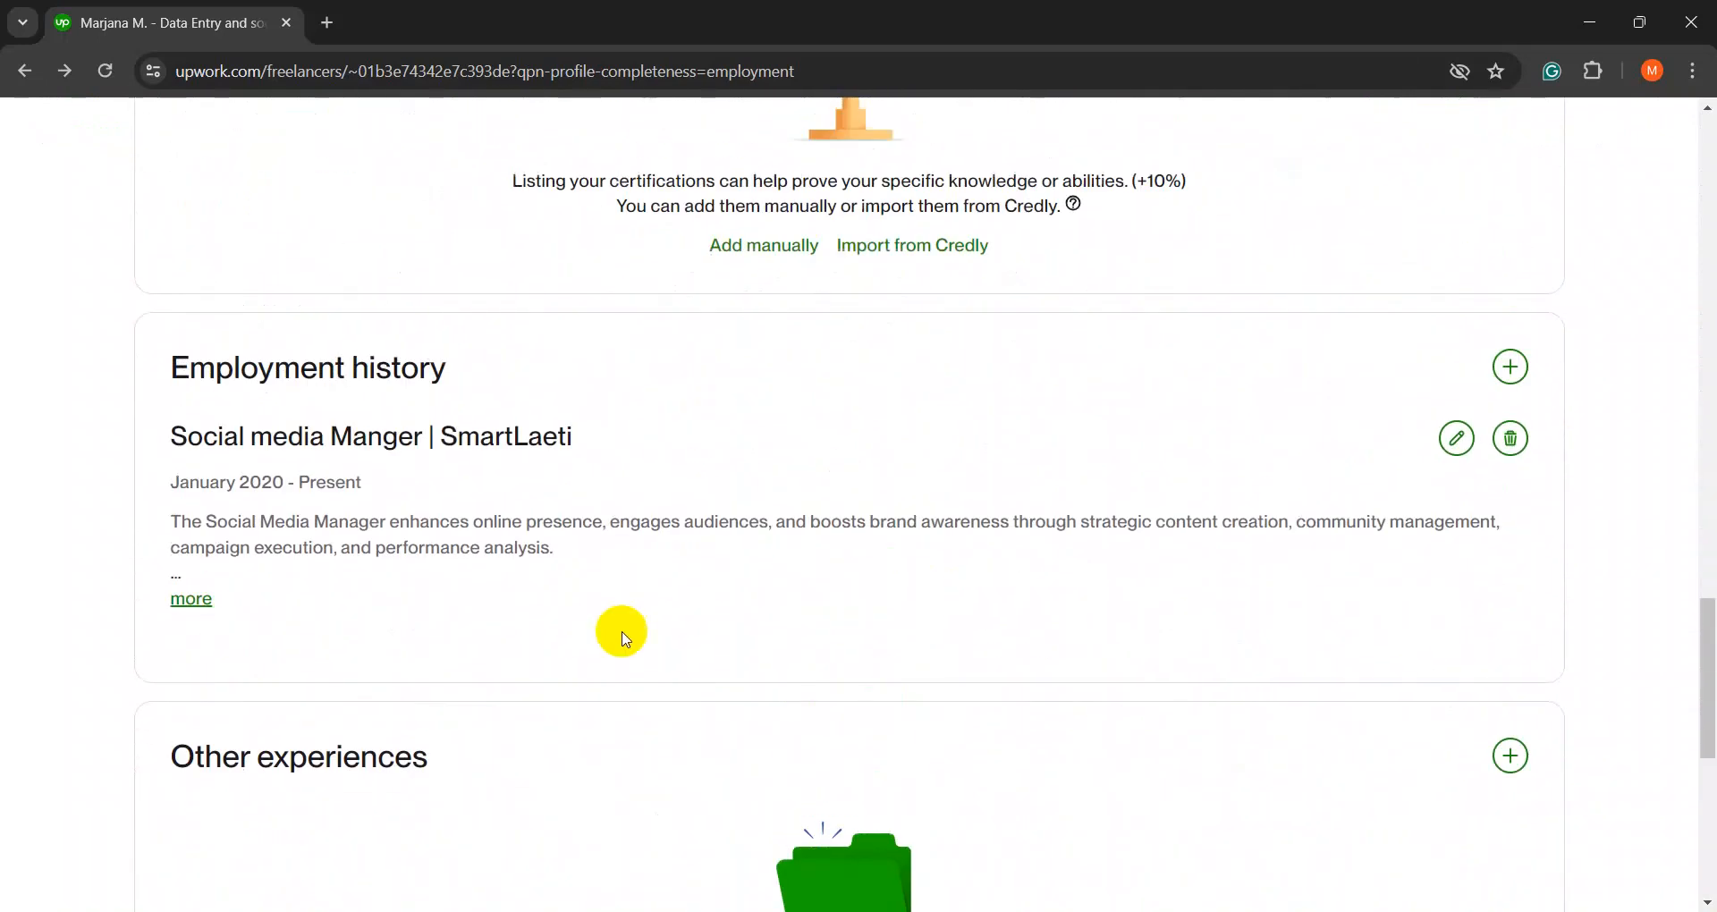
pyautogui.click(188, 597)
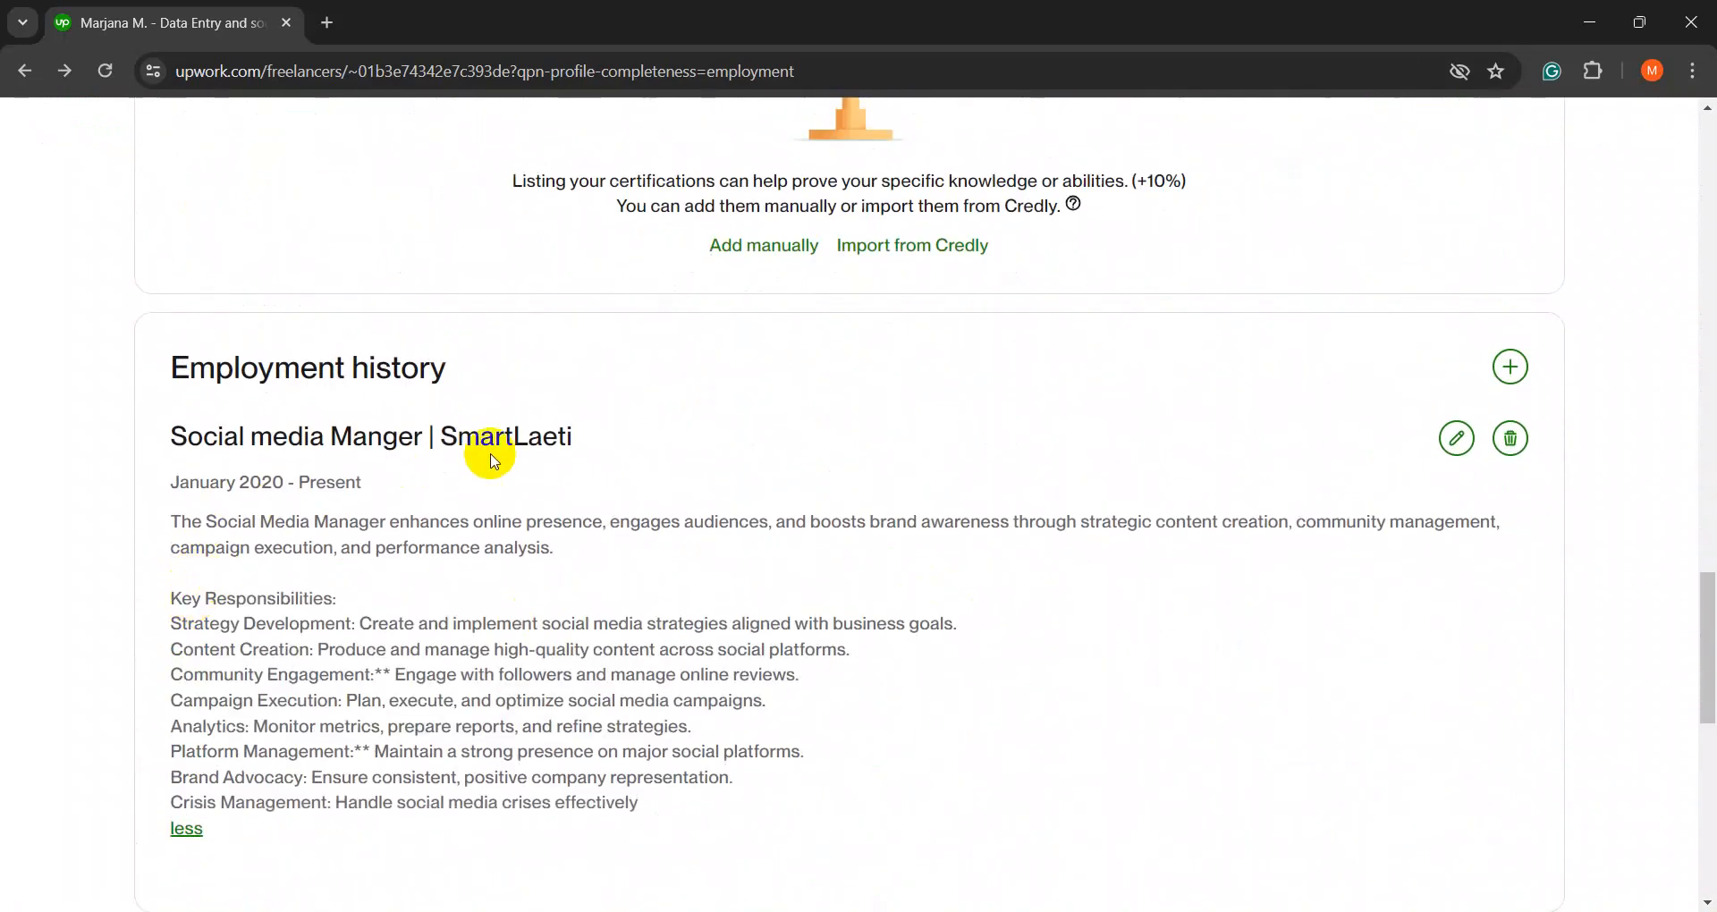
pyautogui.moveTo(167, 447); pyautogui.dragTo(595, 777)
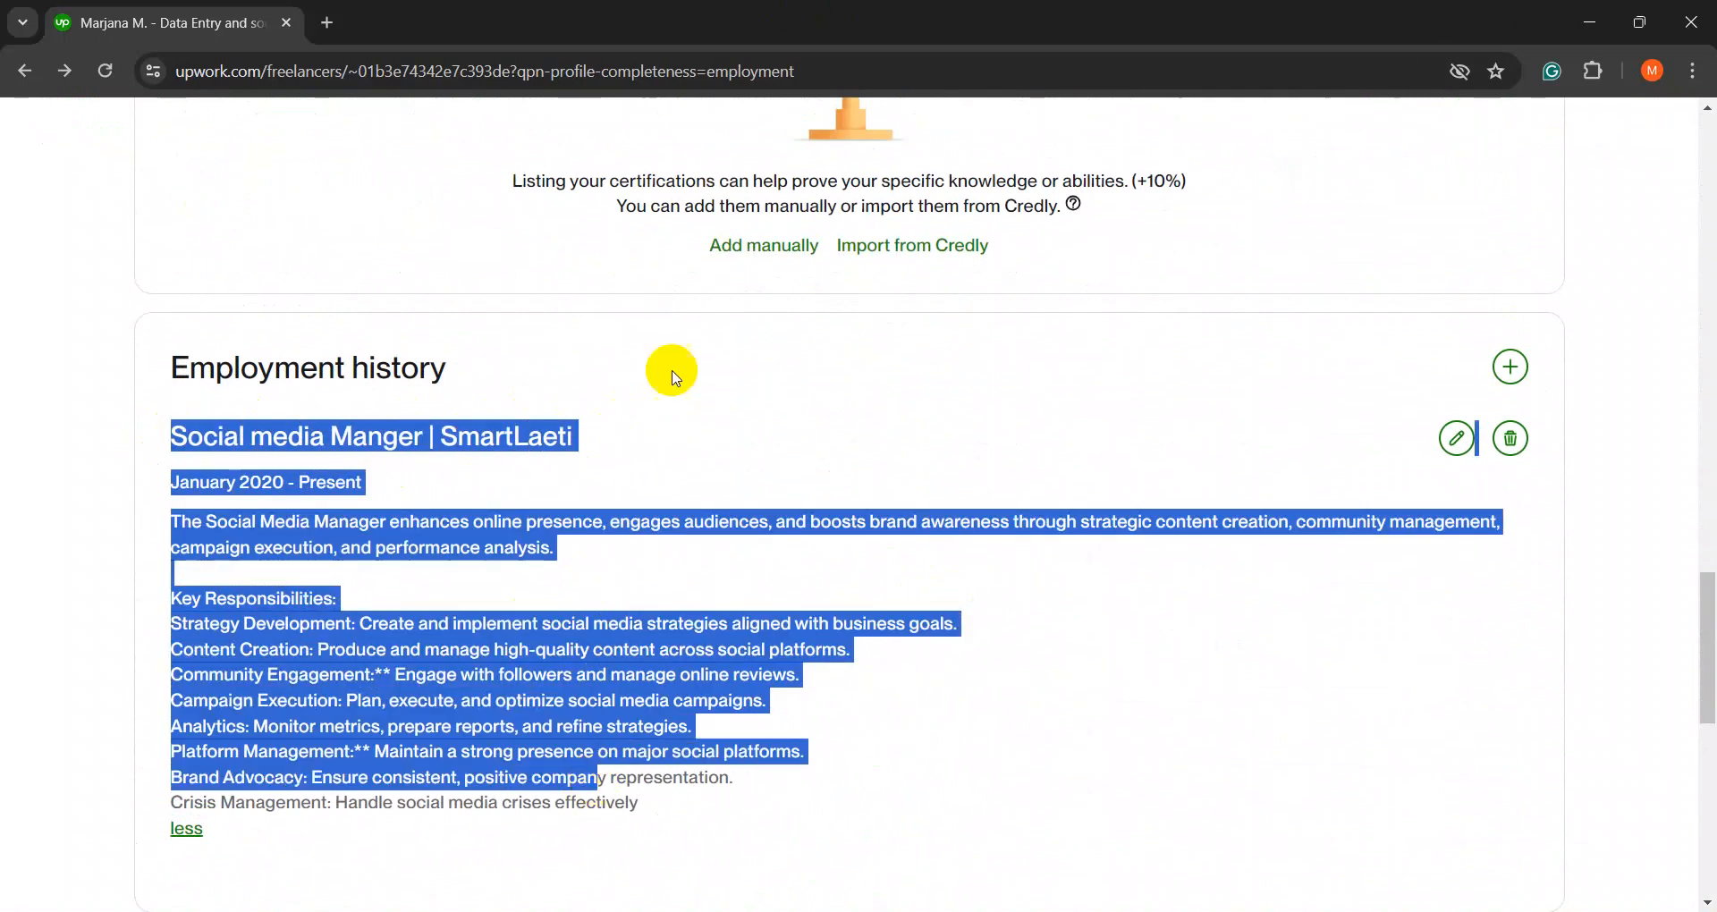
# - Review the profile's sections from its beginning down to the employment history
pyautogui.scroll(20, 621, 501)
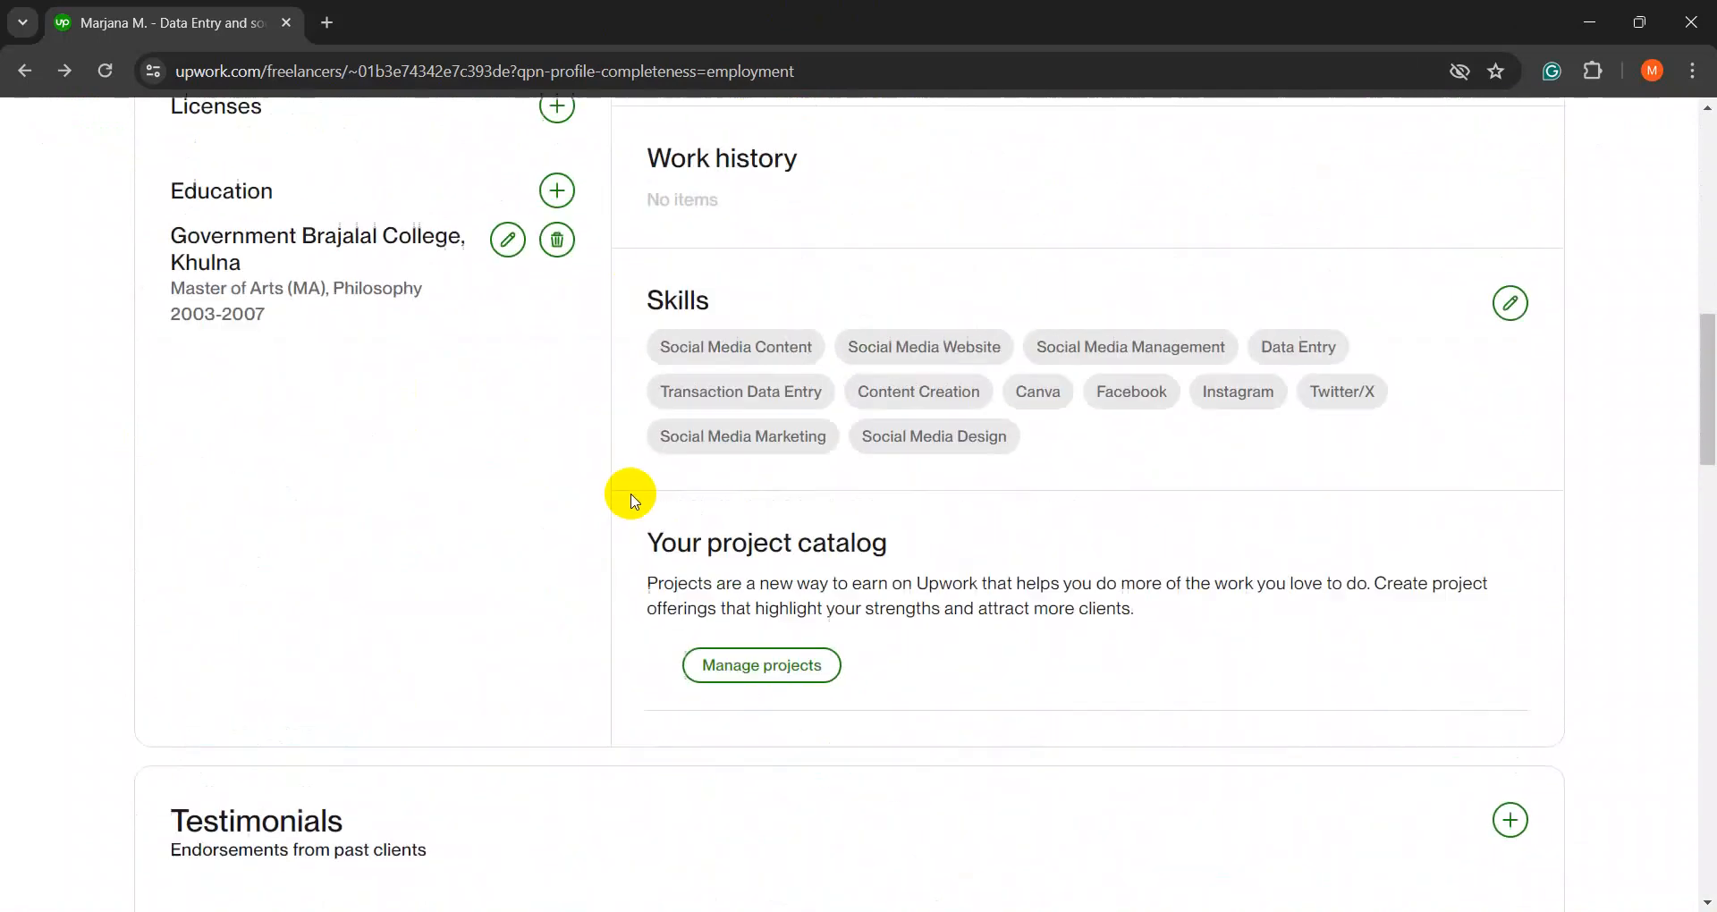
pyautogui.scroll(5, 630, 500)
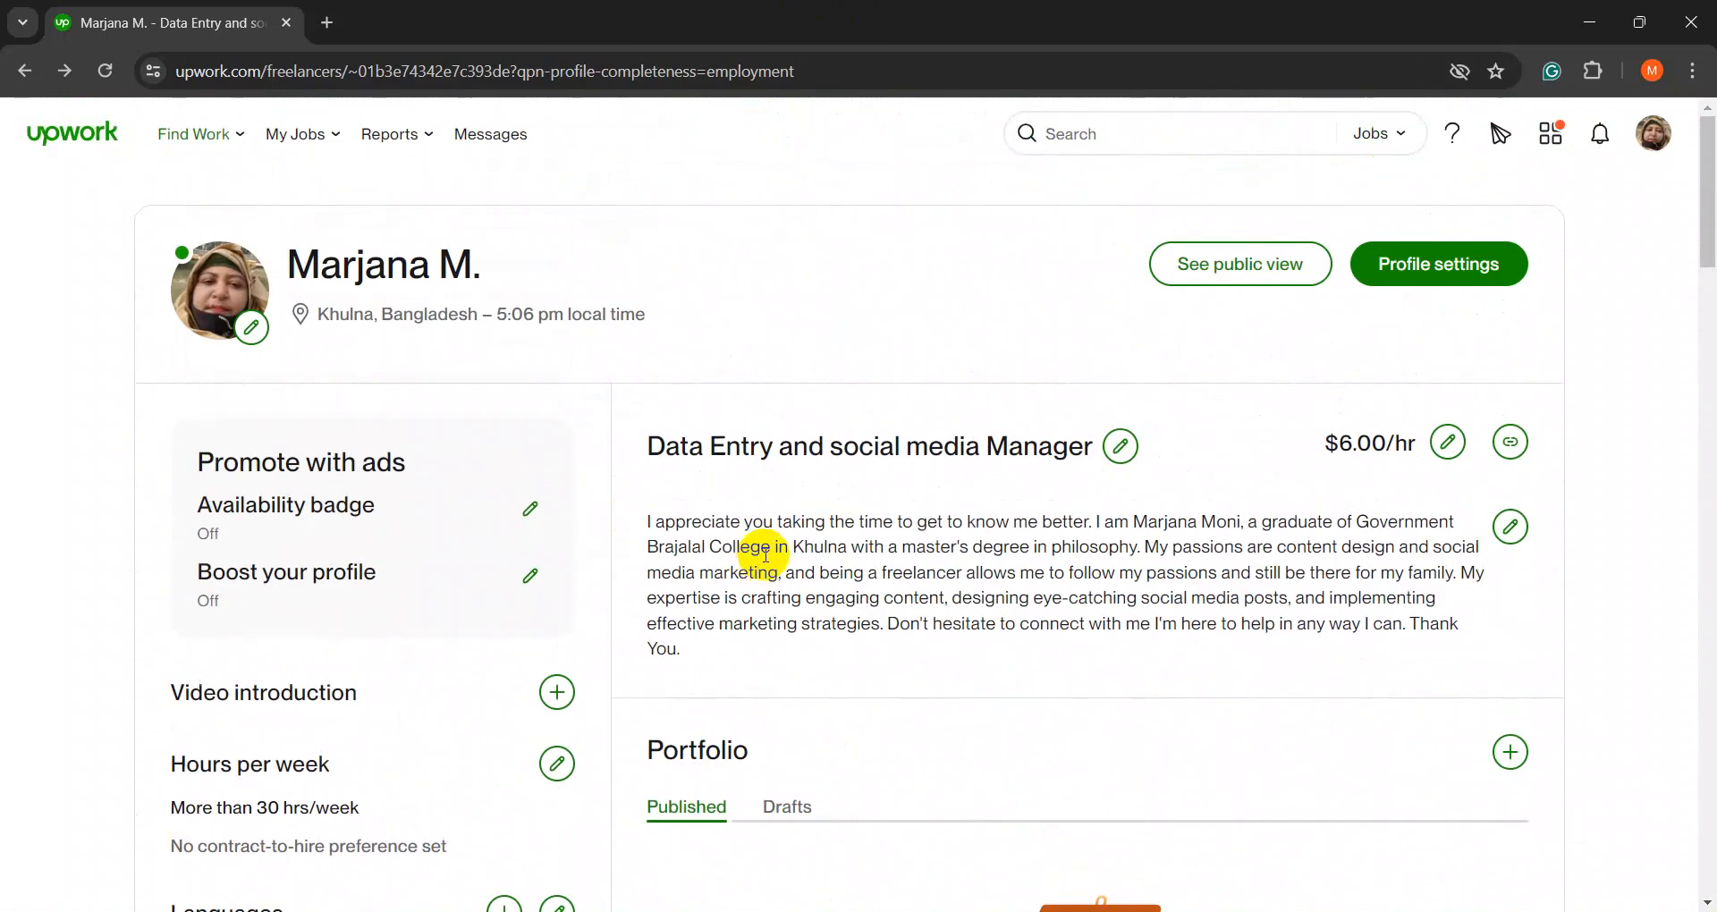
pyautogui.scroll(-6, 858, 384)
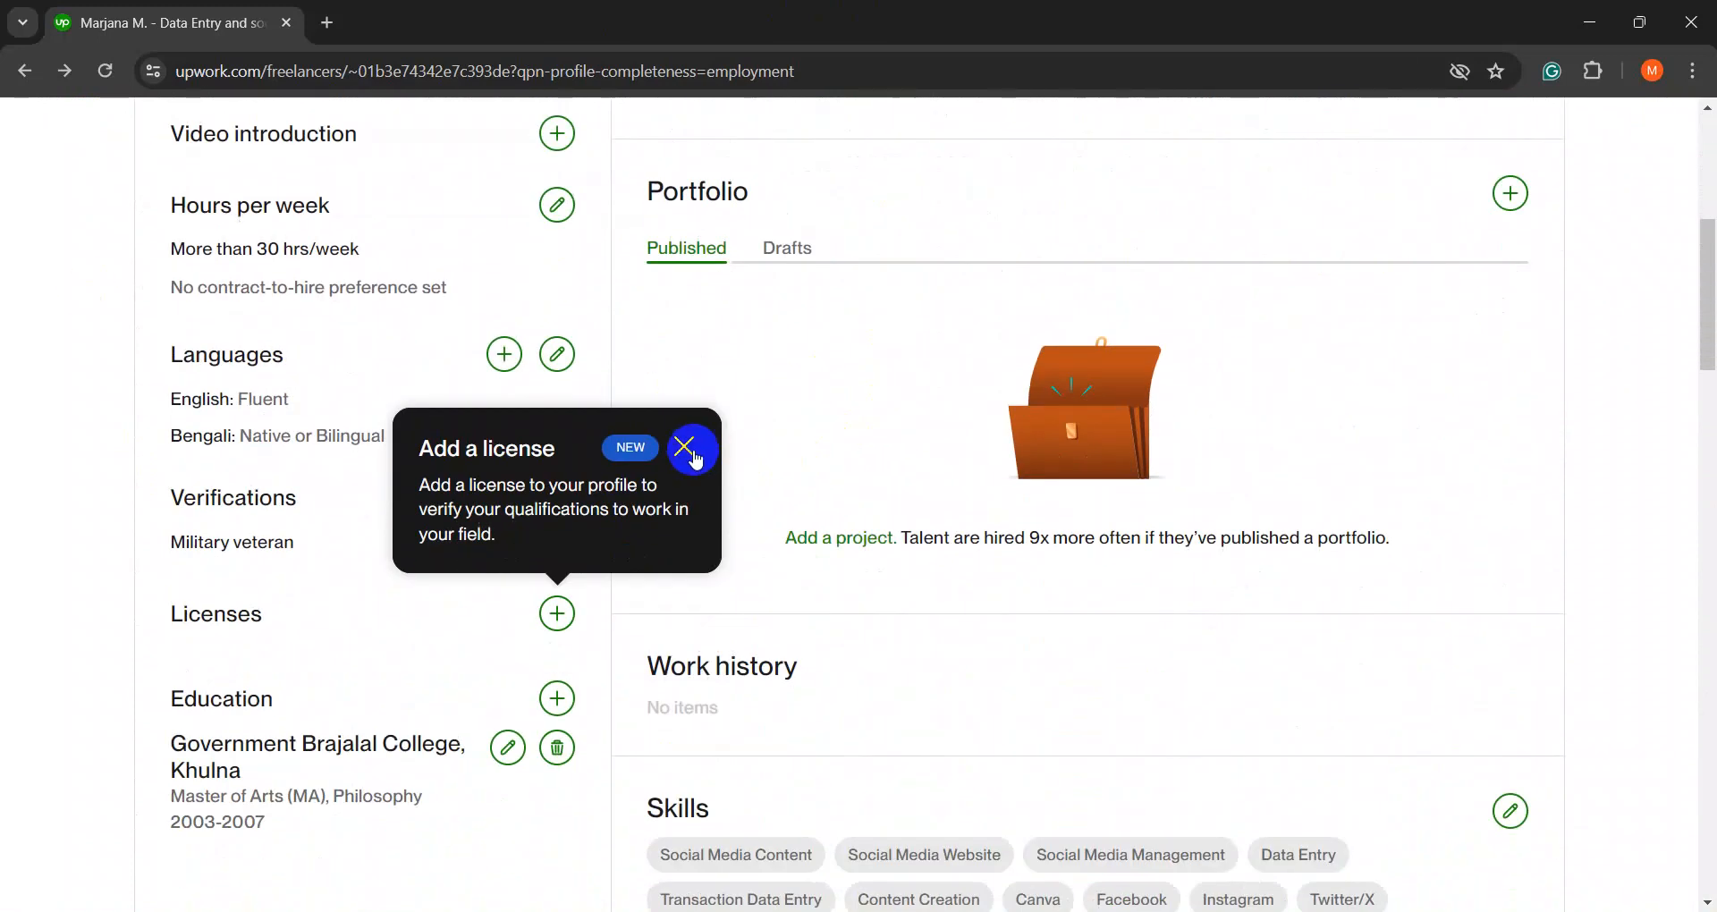
pyautogui.scroll(-9, 821, 481)
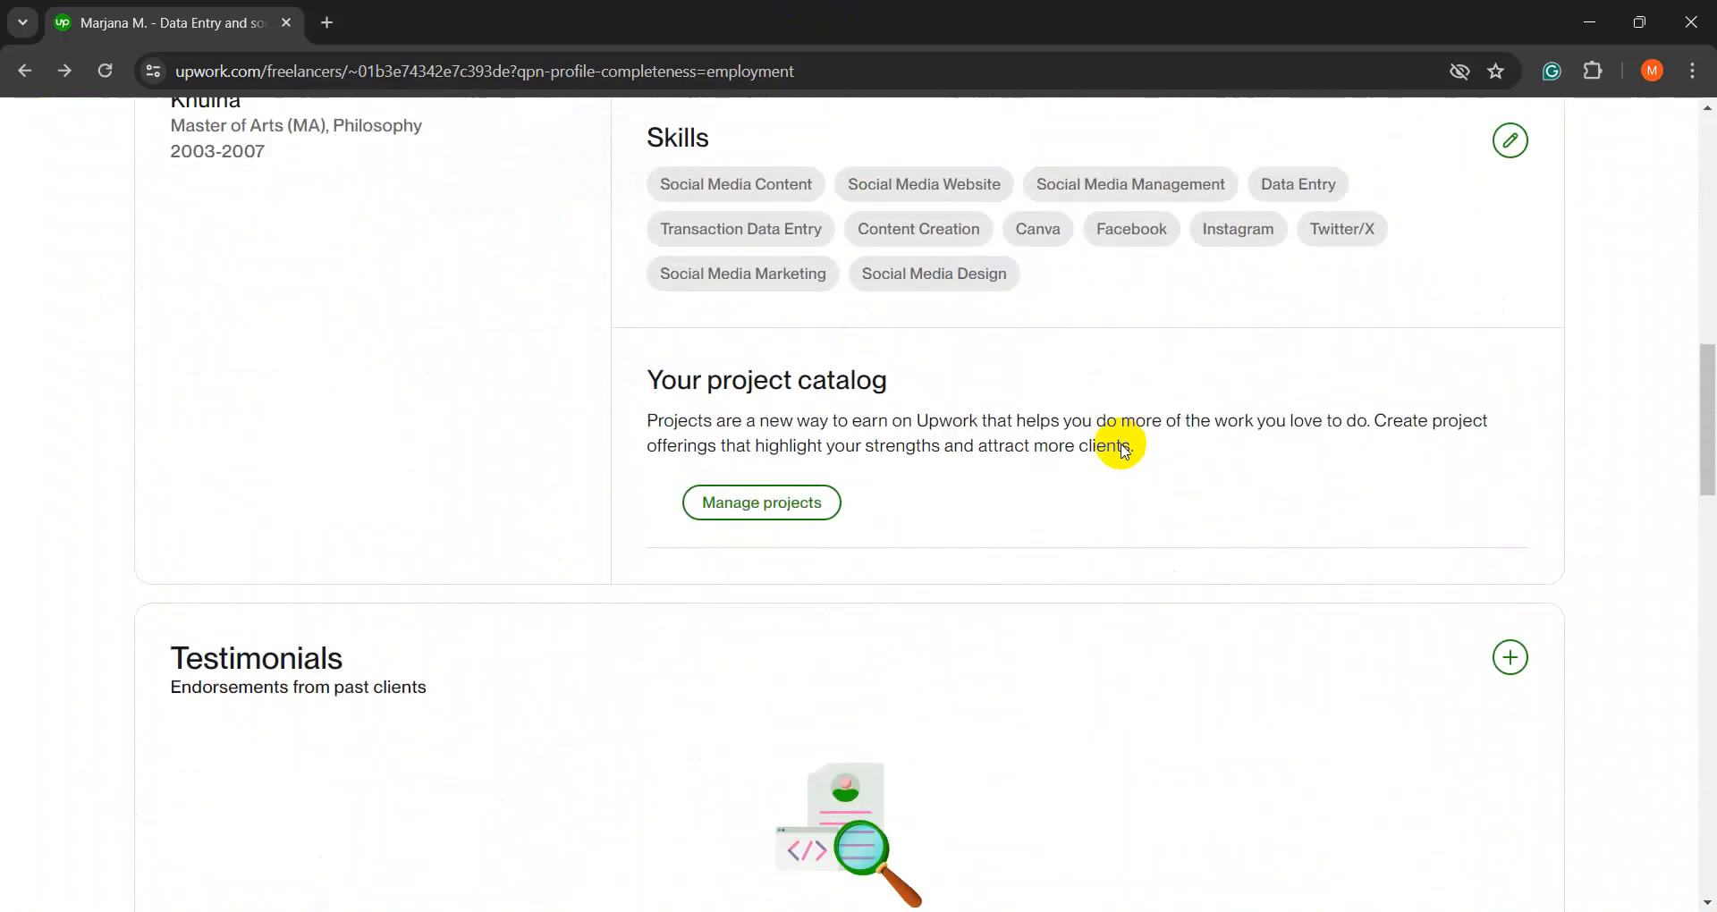
pyautogui.scroll(-12, 613, 536)
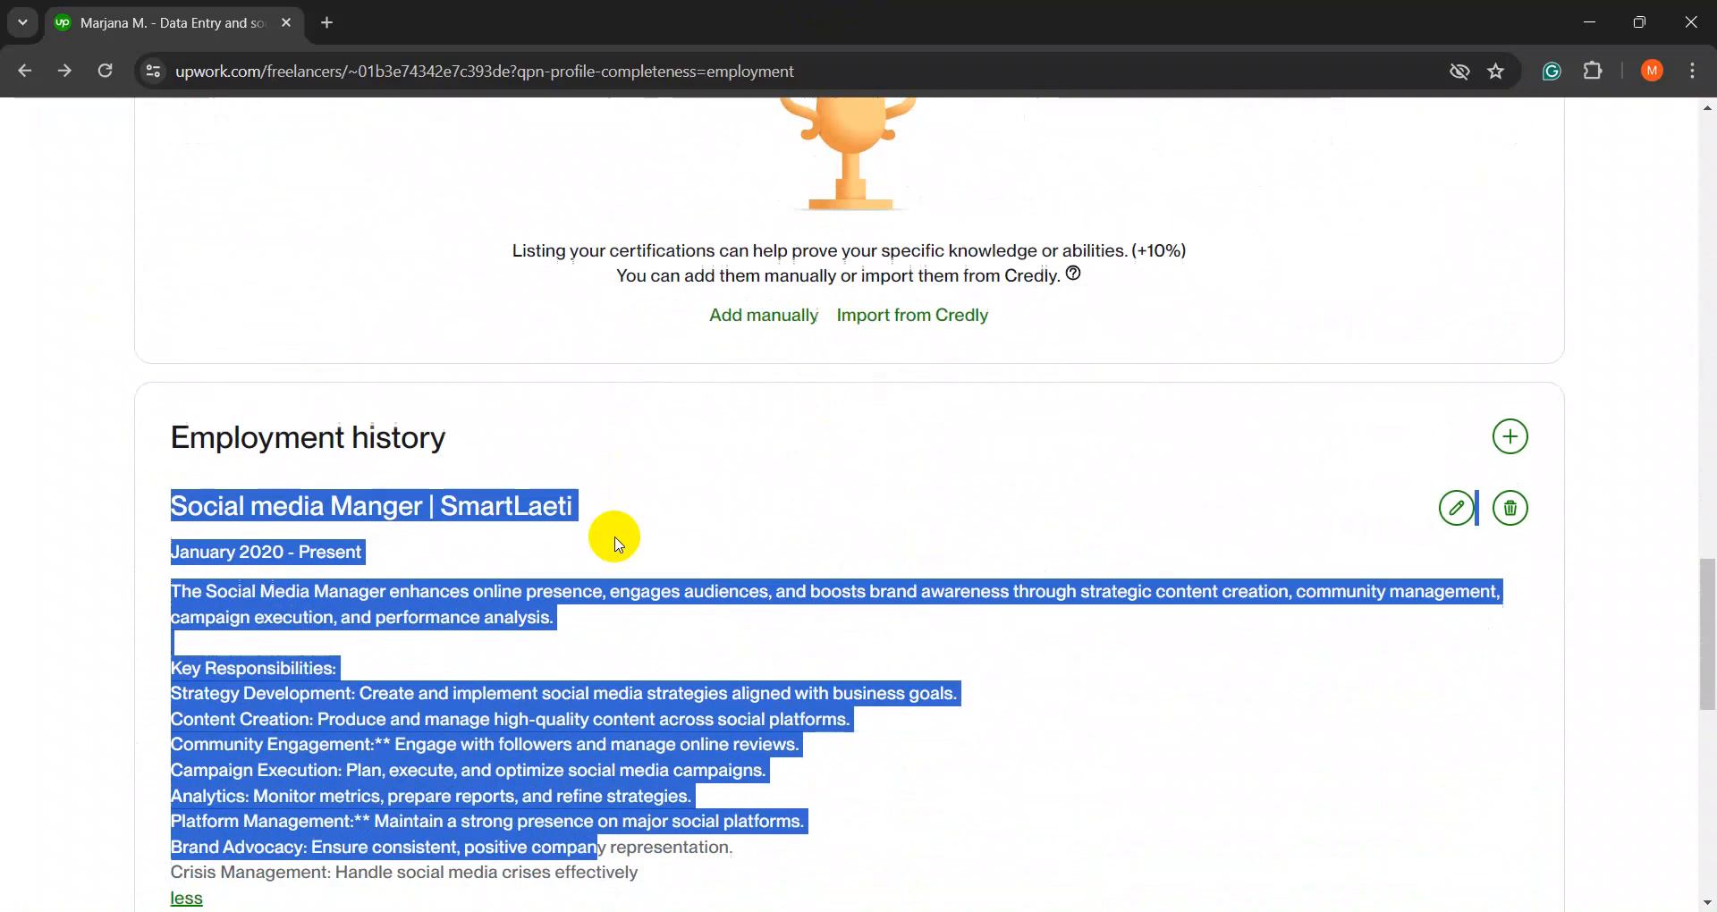
pyautogui.click(928, 315)
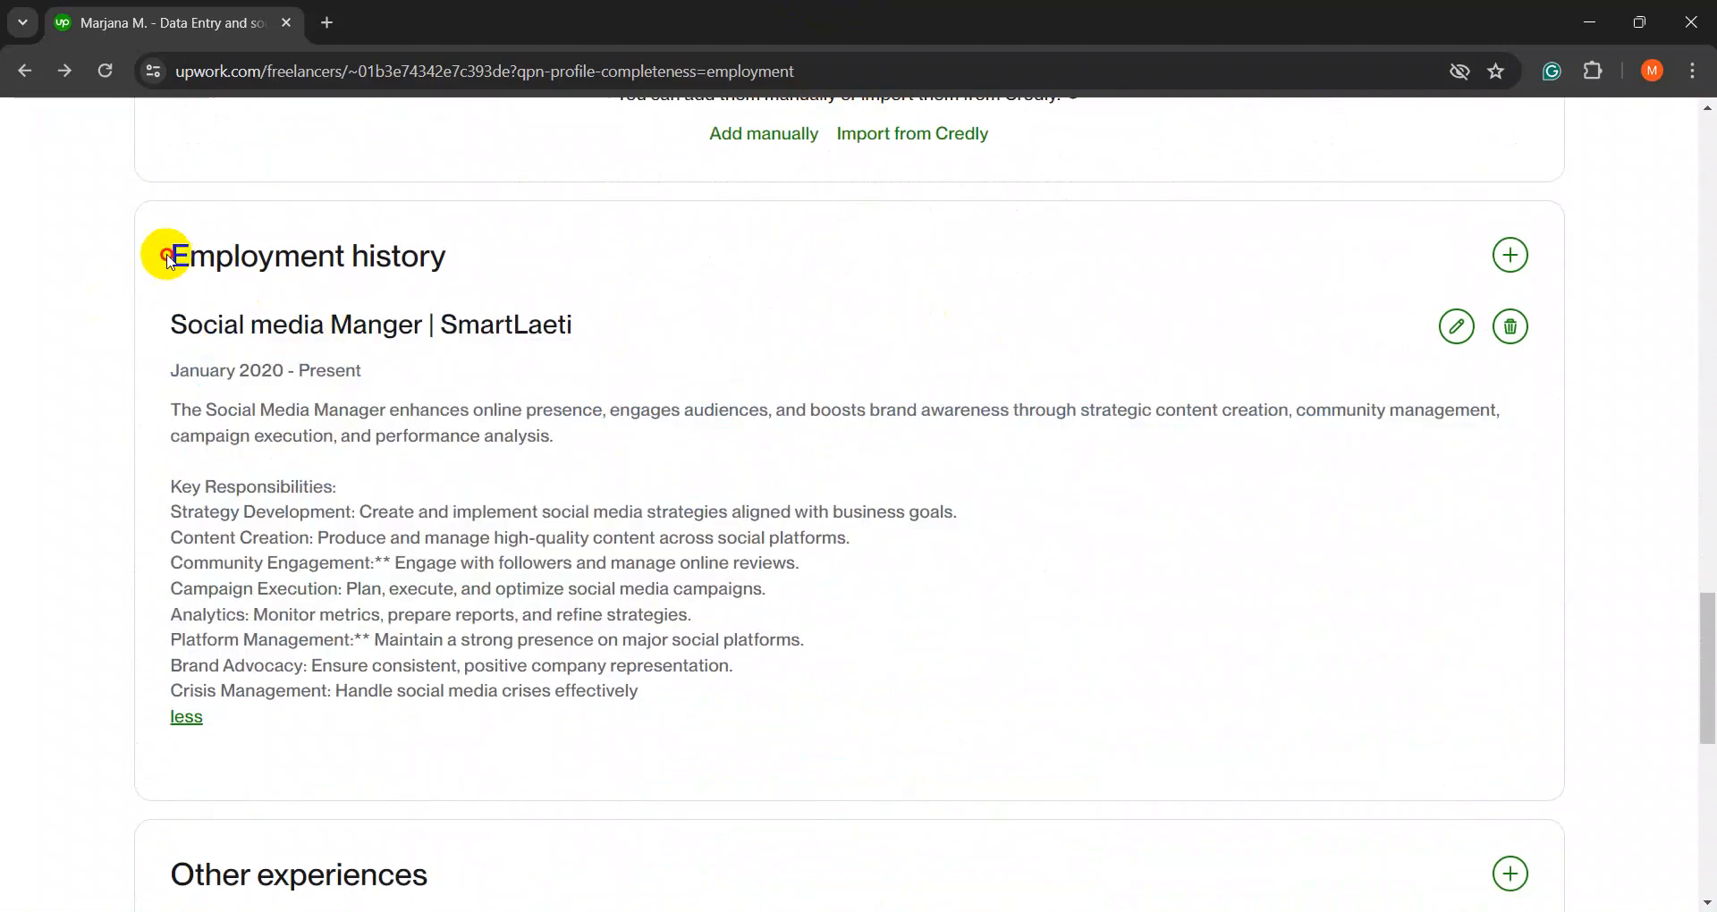
pyautogui.moveTo(165, 253); pyautogui.dragTo(682, 268)
# - Start a new employment history entry and enter Smartlaeti as the company
pyautogui.click(1510, 254)
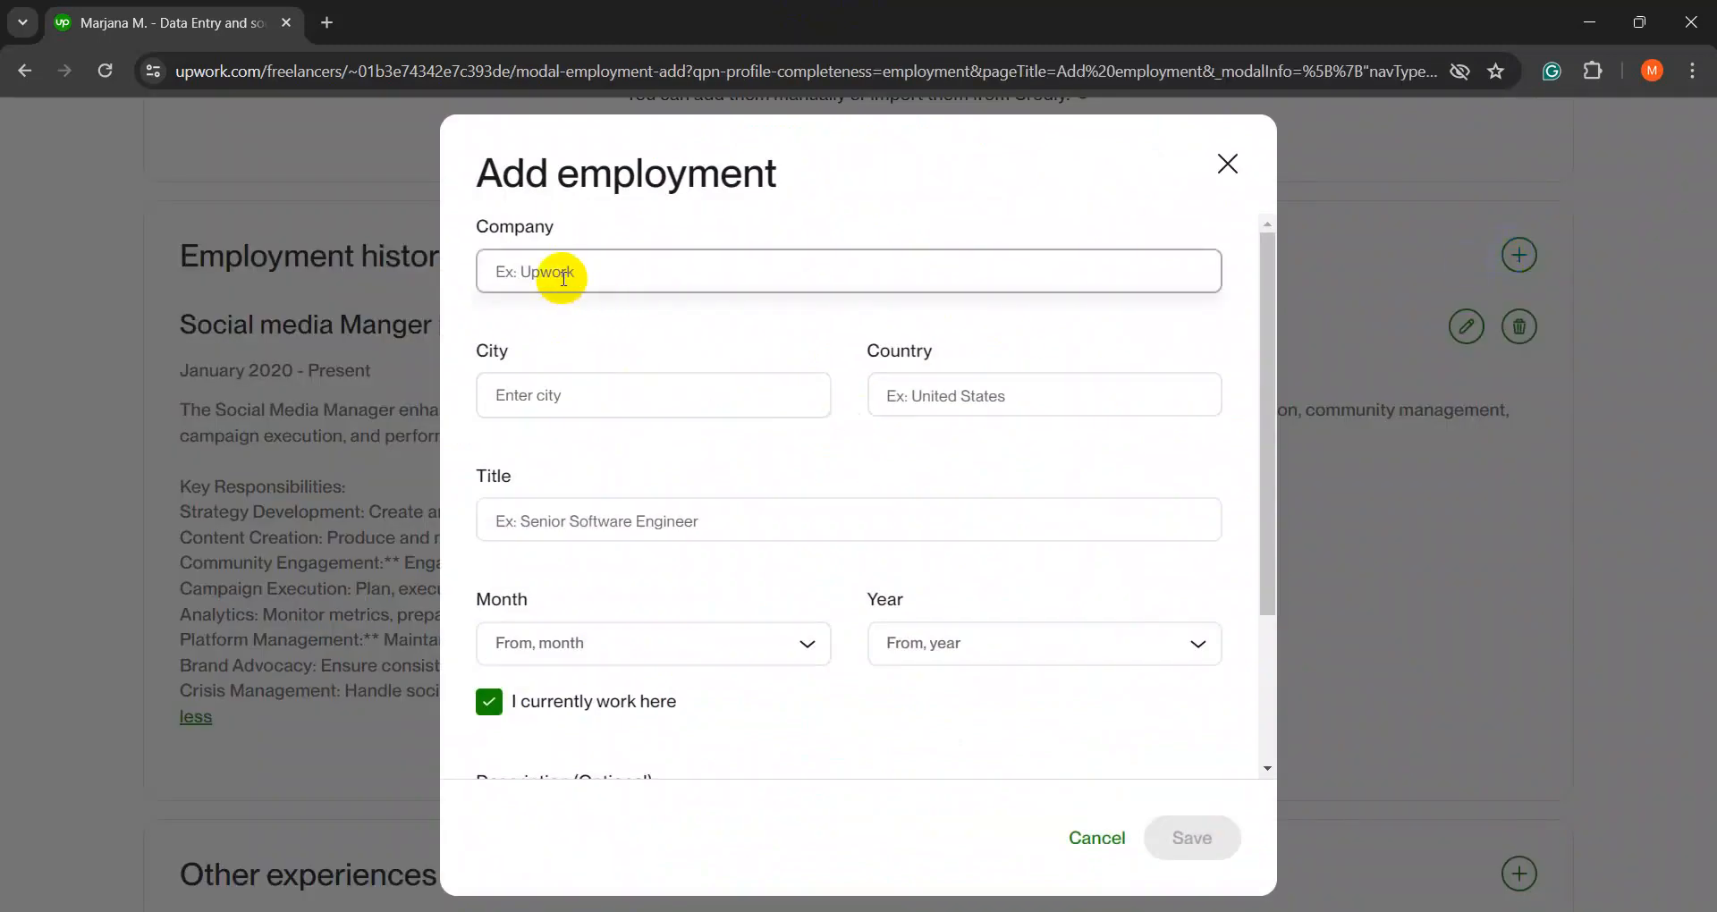
pyautogui.write('Da')
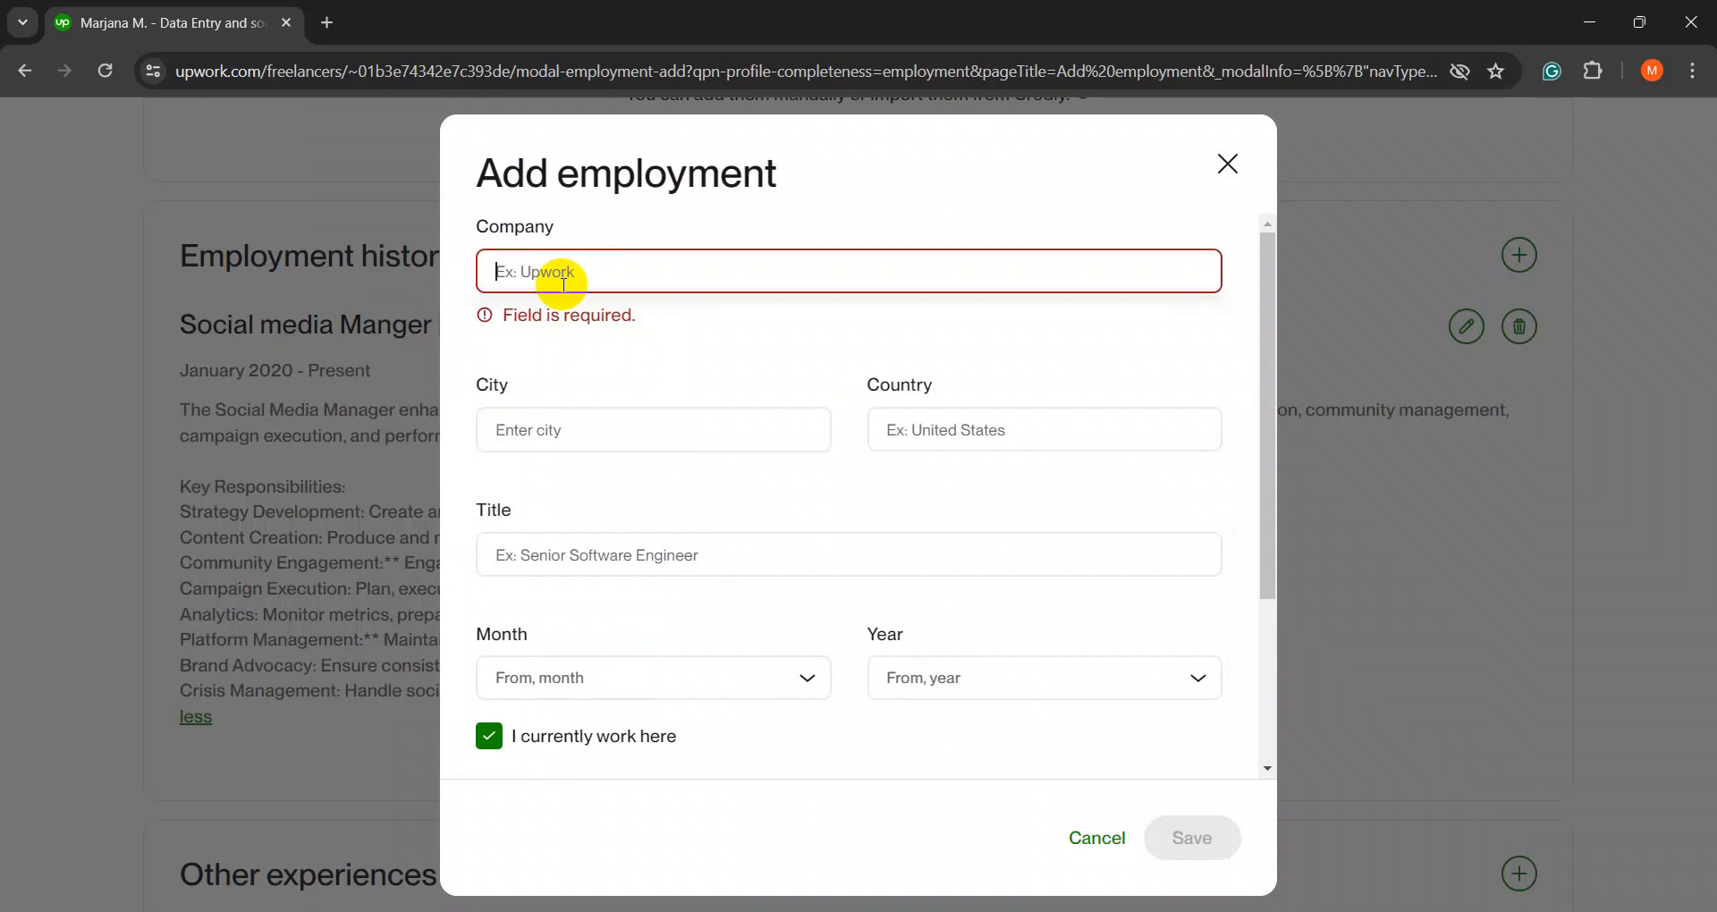
pyautogui.write('art')
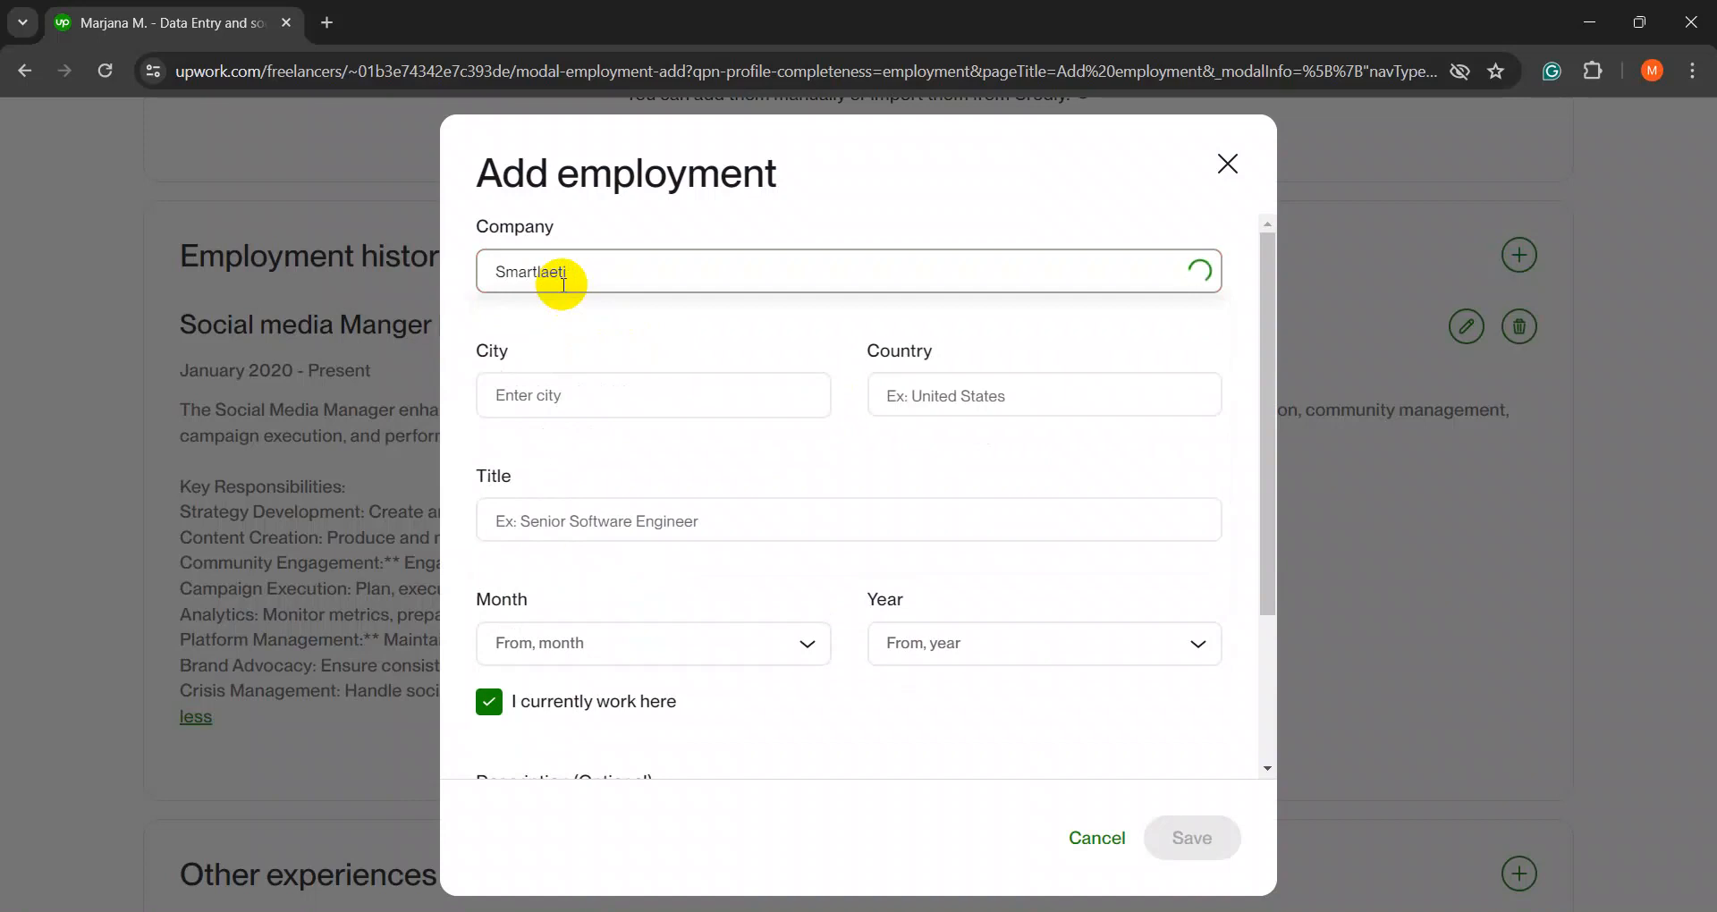
pyautogui.write('laeti')
pyautogui.moveTo(607, 279); pyautogui.dragTo(497, 271)
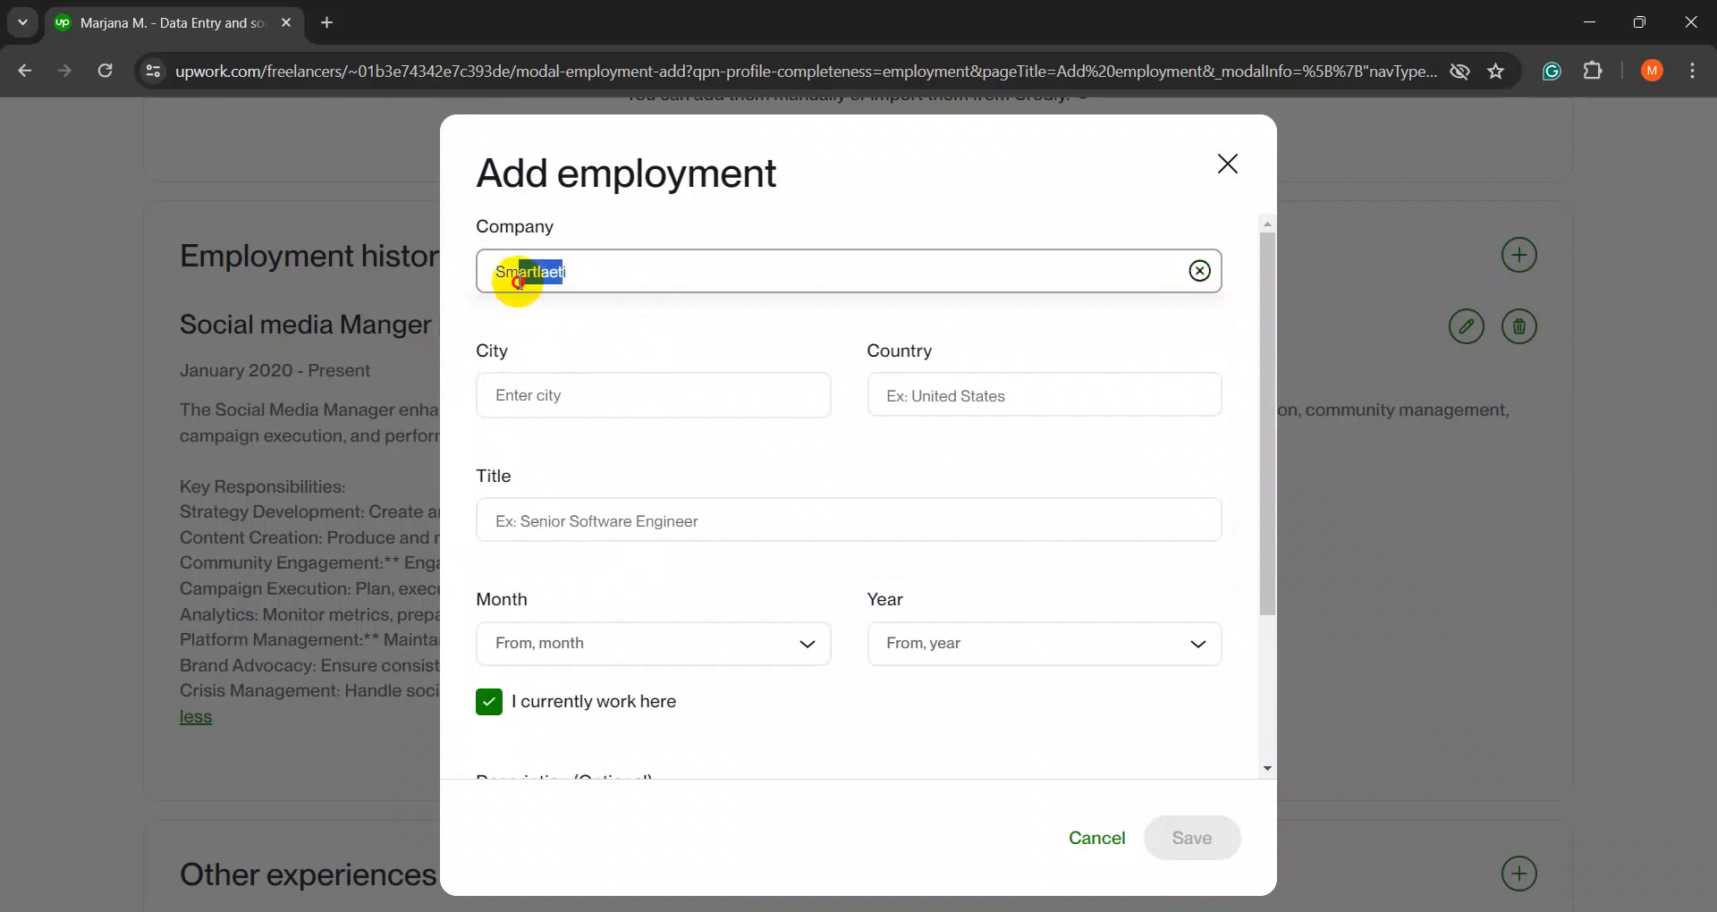
pyautogui.click(607, 279)
# - Set the new job's location to the city Dhaka and the country Bangladesh
pyautogui.click(566, 397)
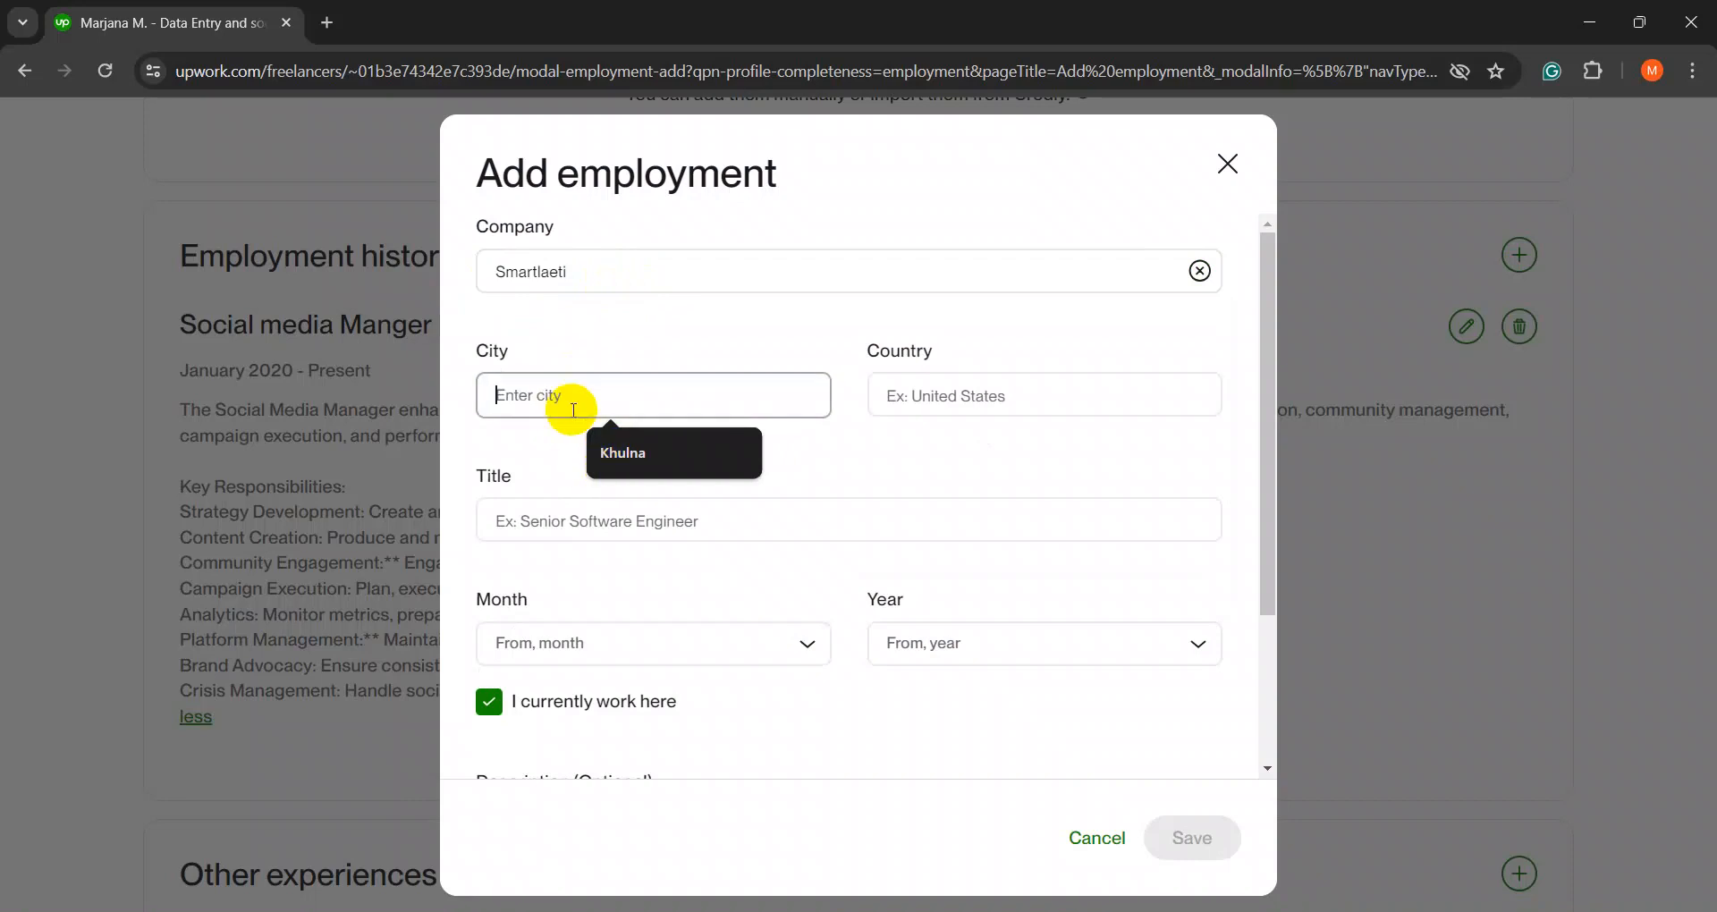
pyautogui.write('Dhaka')
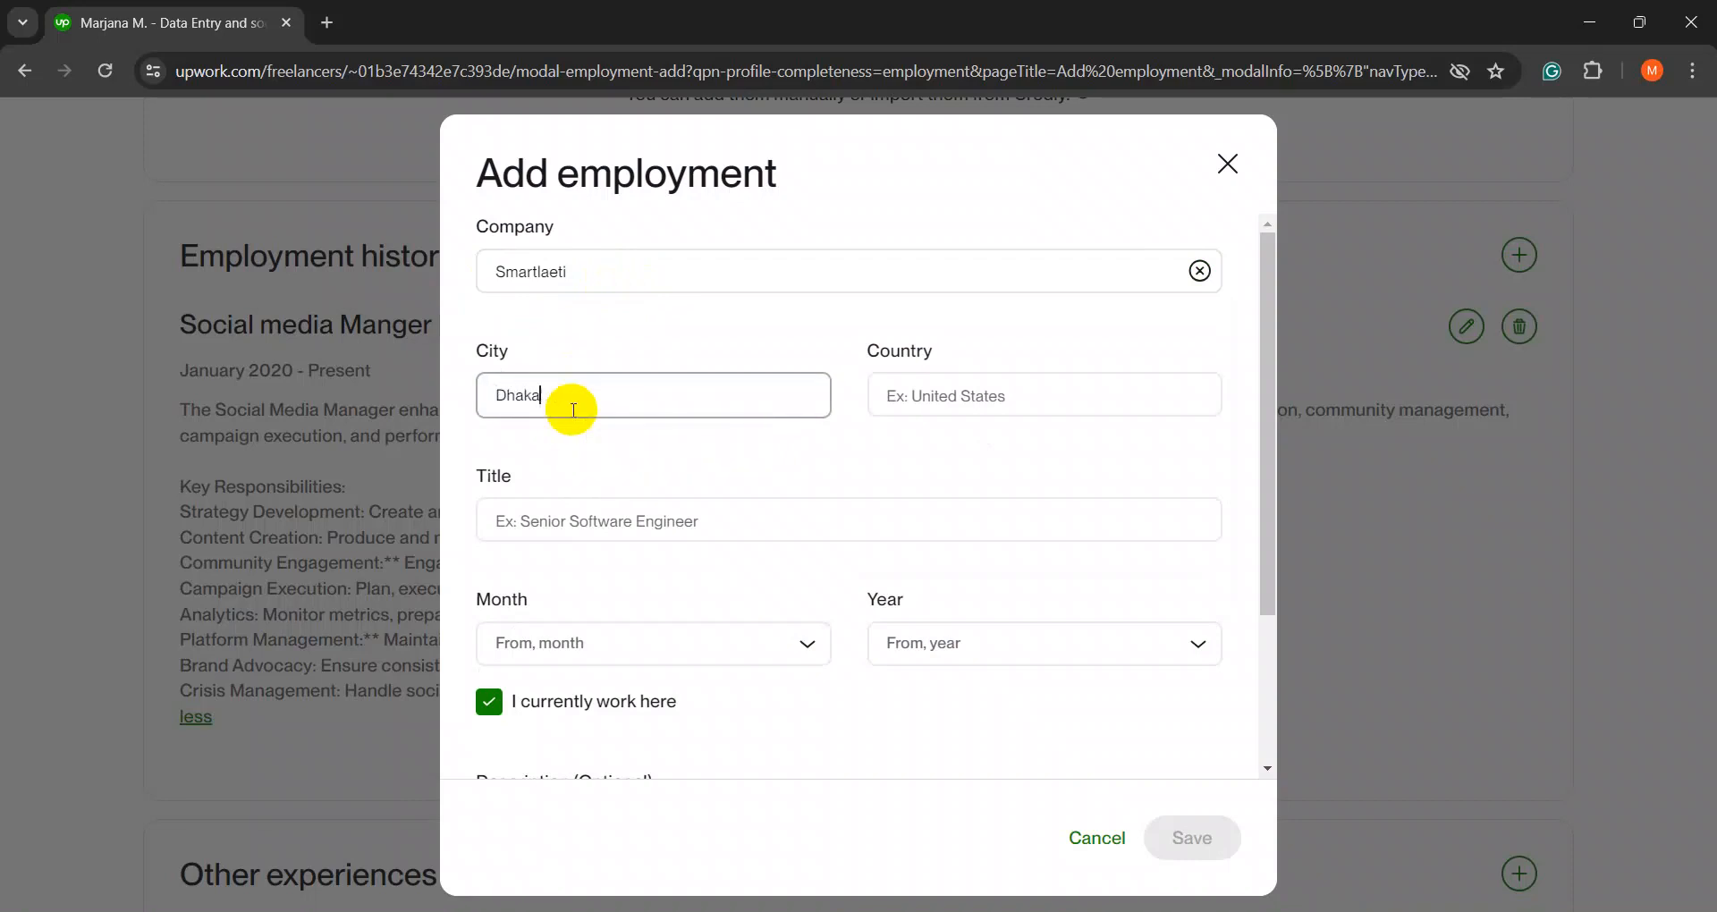
pyautogui.click(905, 396)
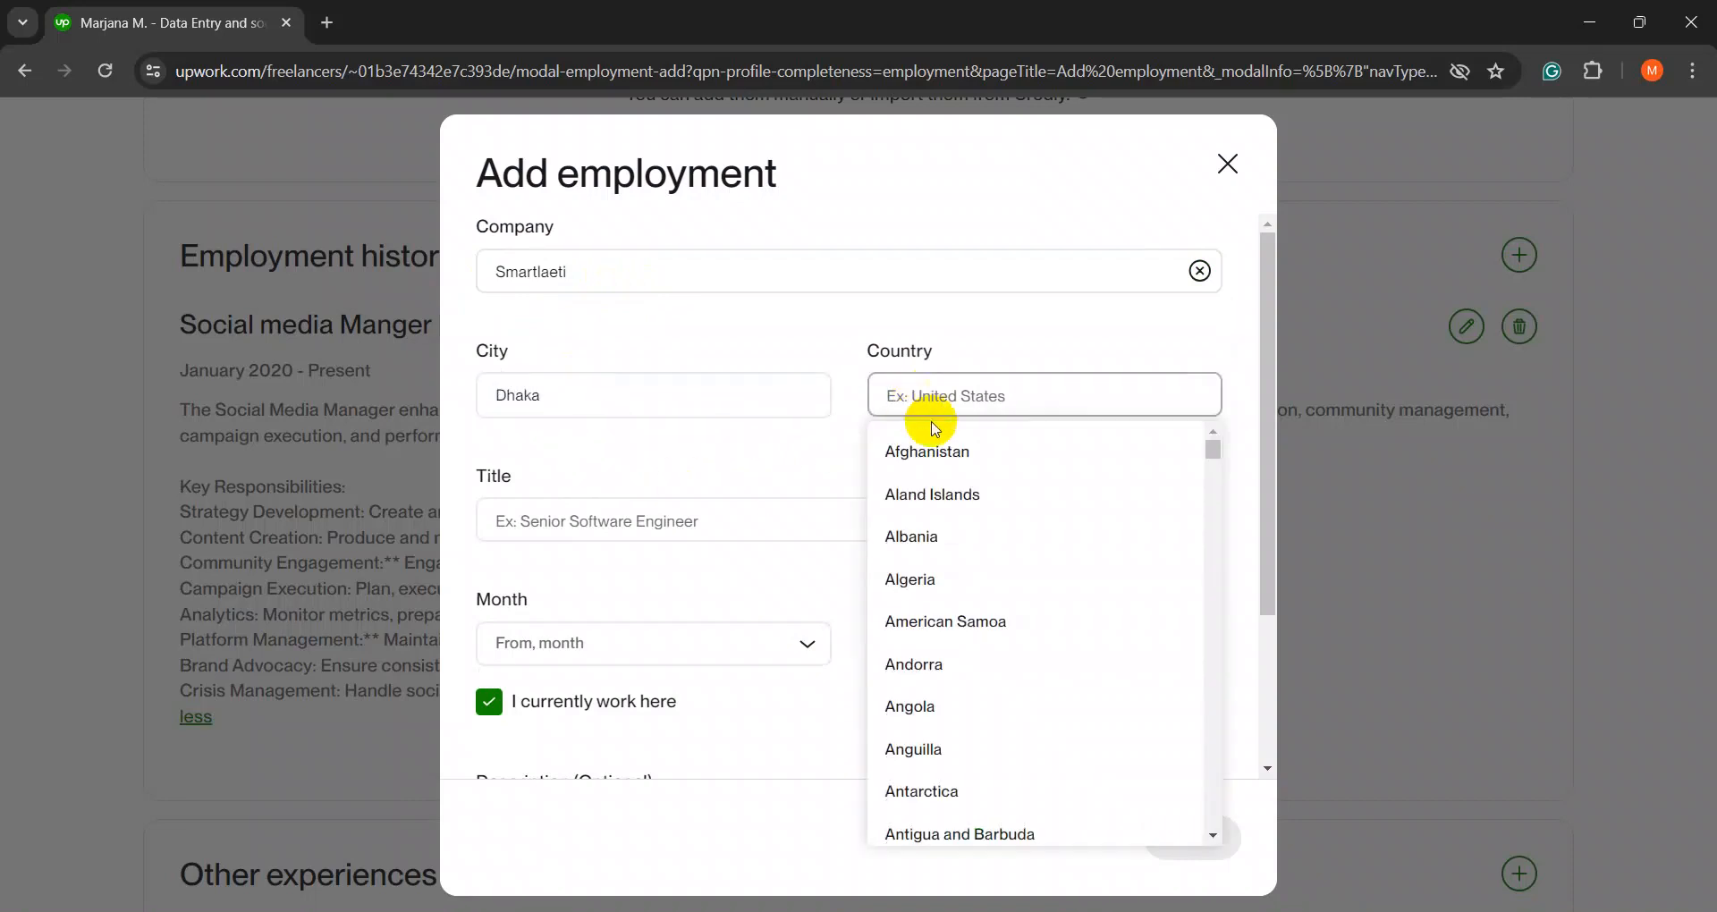
pyautogui.scroll(-8, 945, 621)
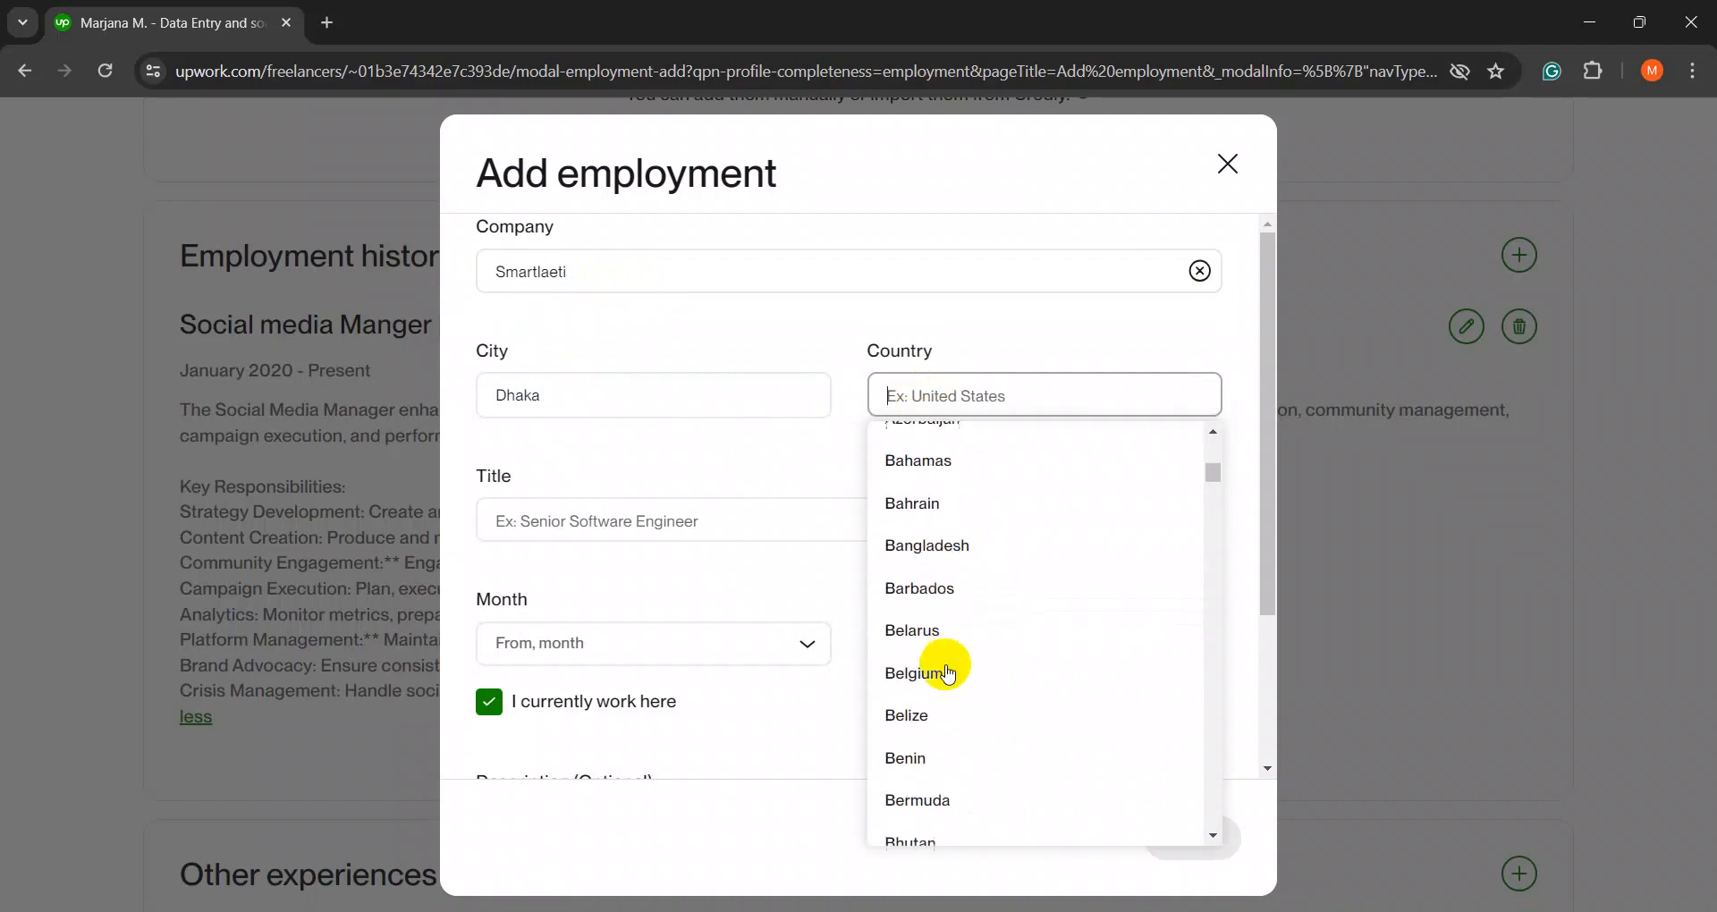
pyautogui.click(932, 545)
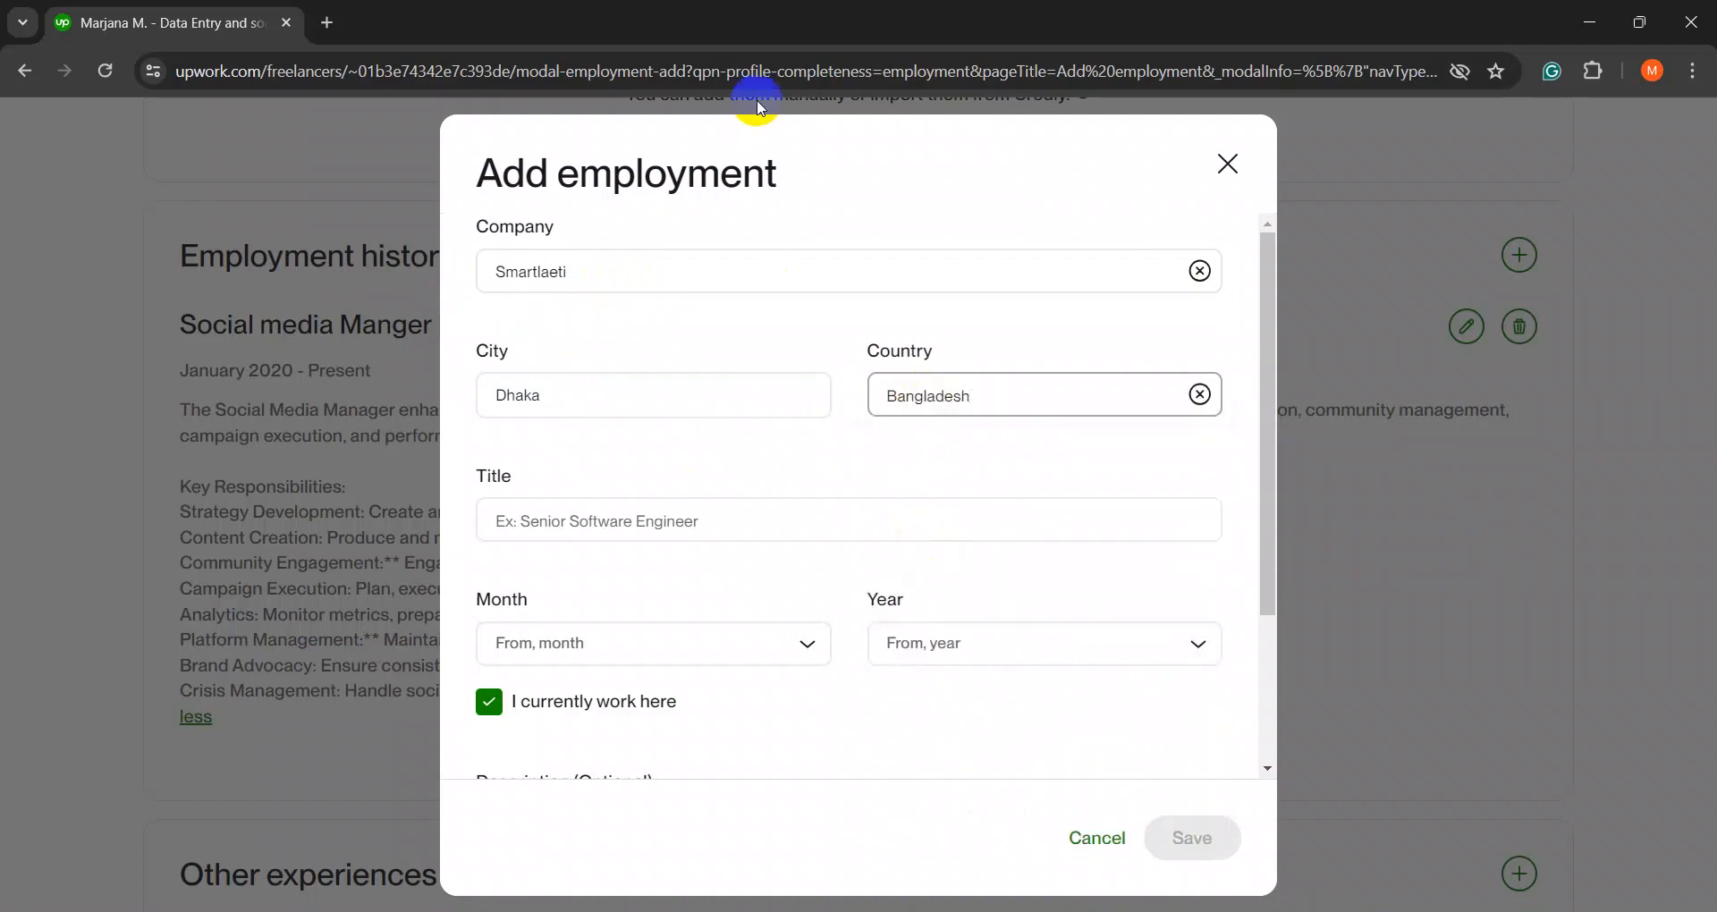
# - Enter Data Entry Expert as the job title of the new employment entry
pyautogui.click(614, 516)
pyautogui.click(595, 524)
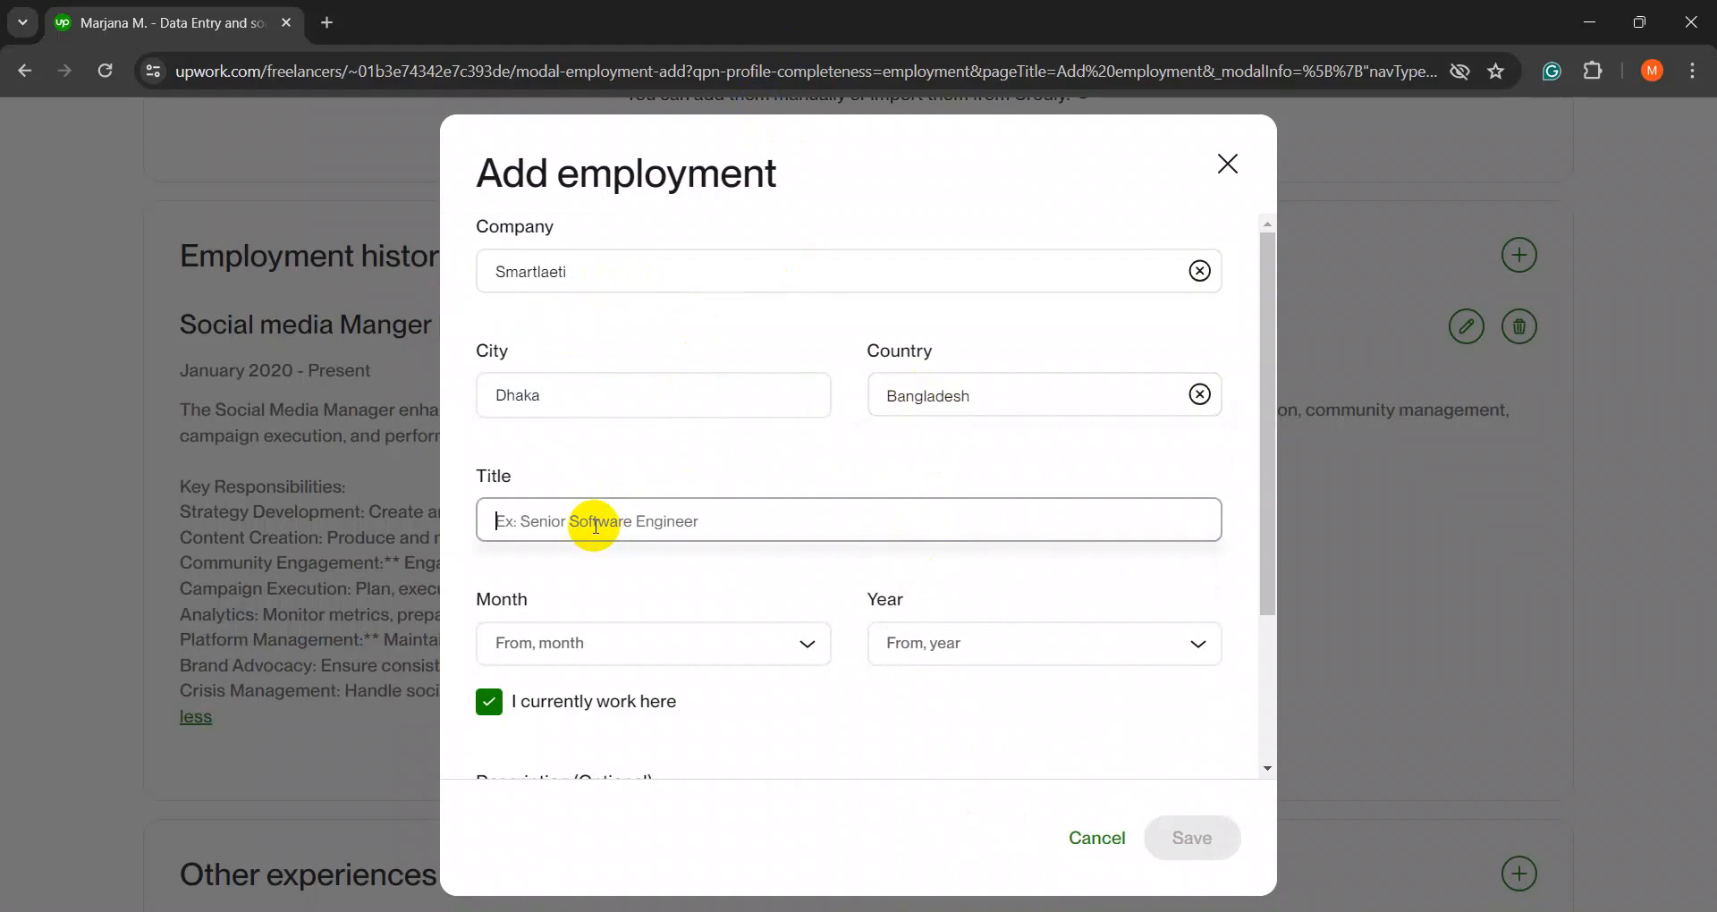
pyautogui.write('Data')
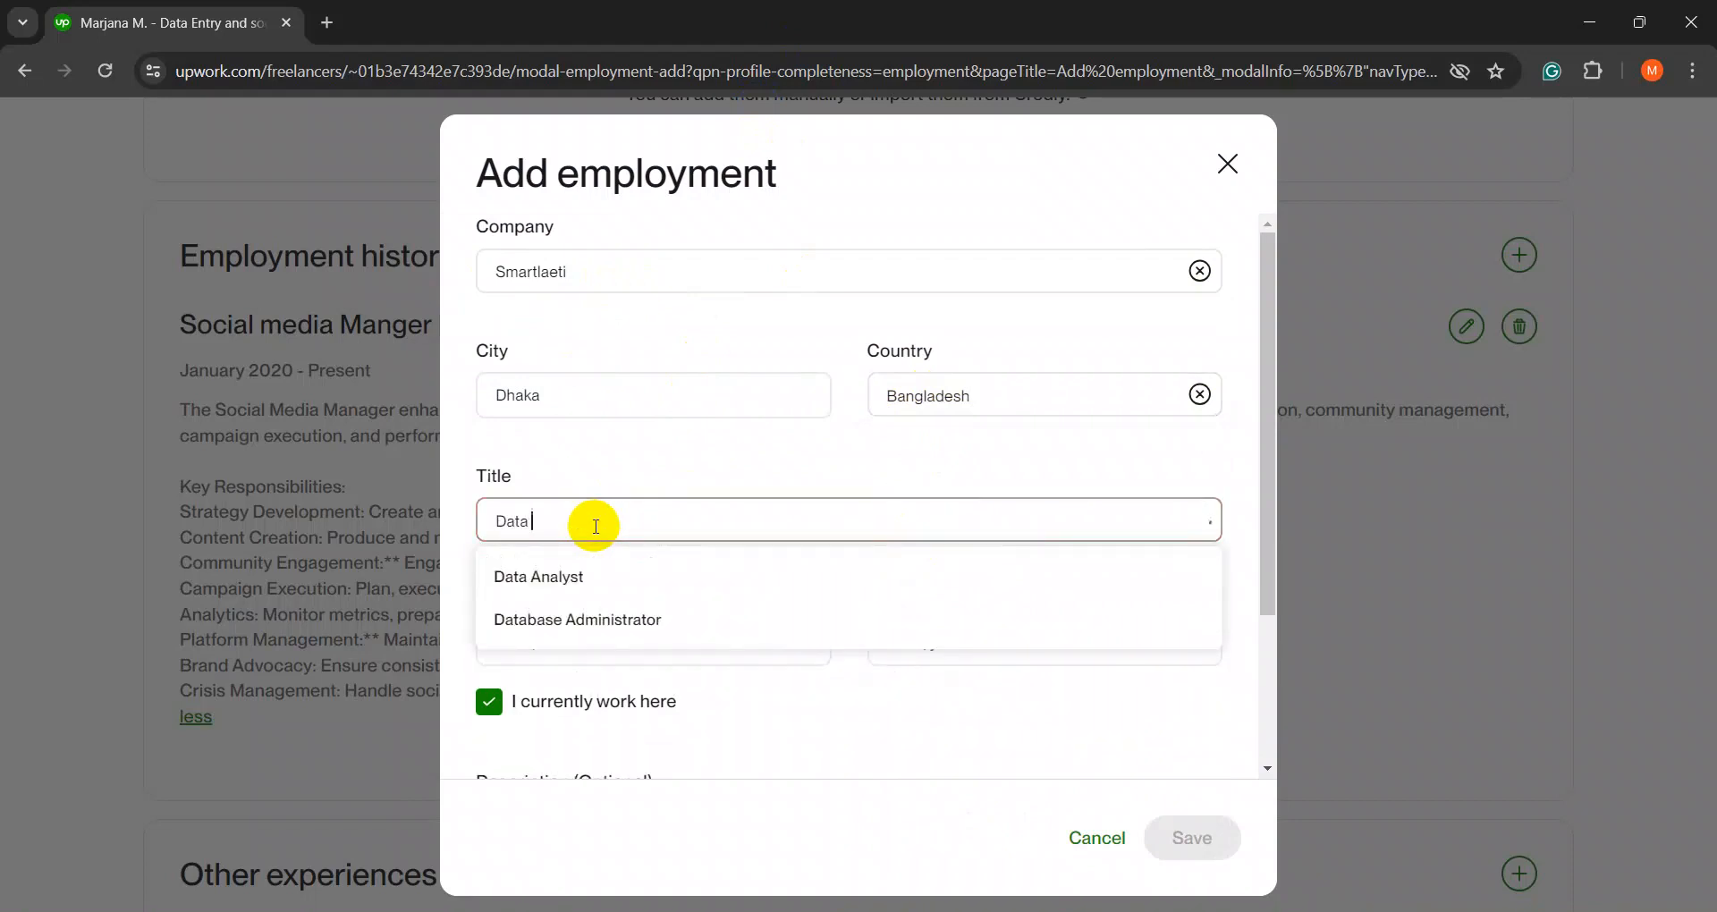
pyautogui.write(' Entry Expert')
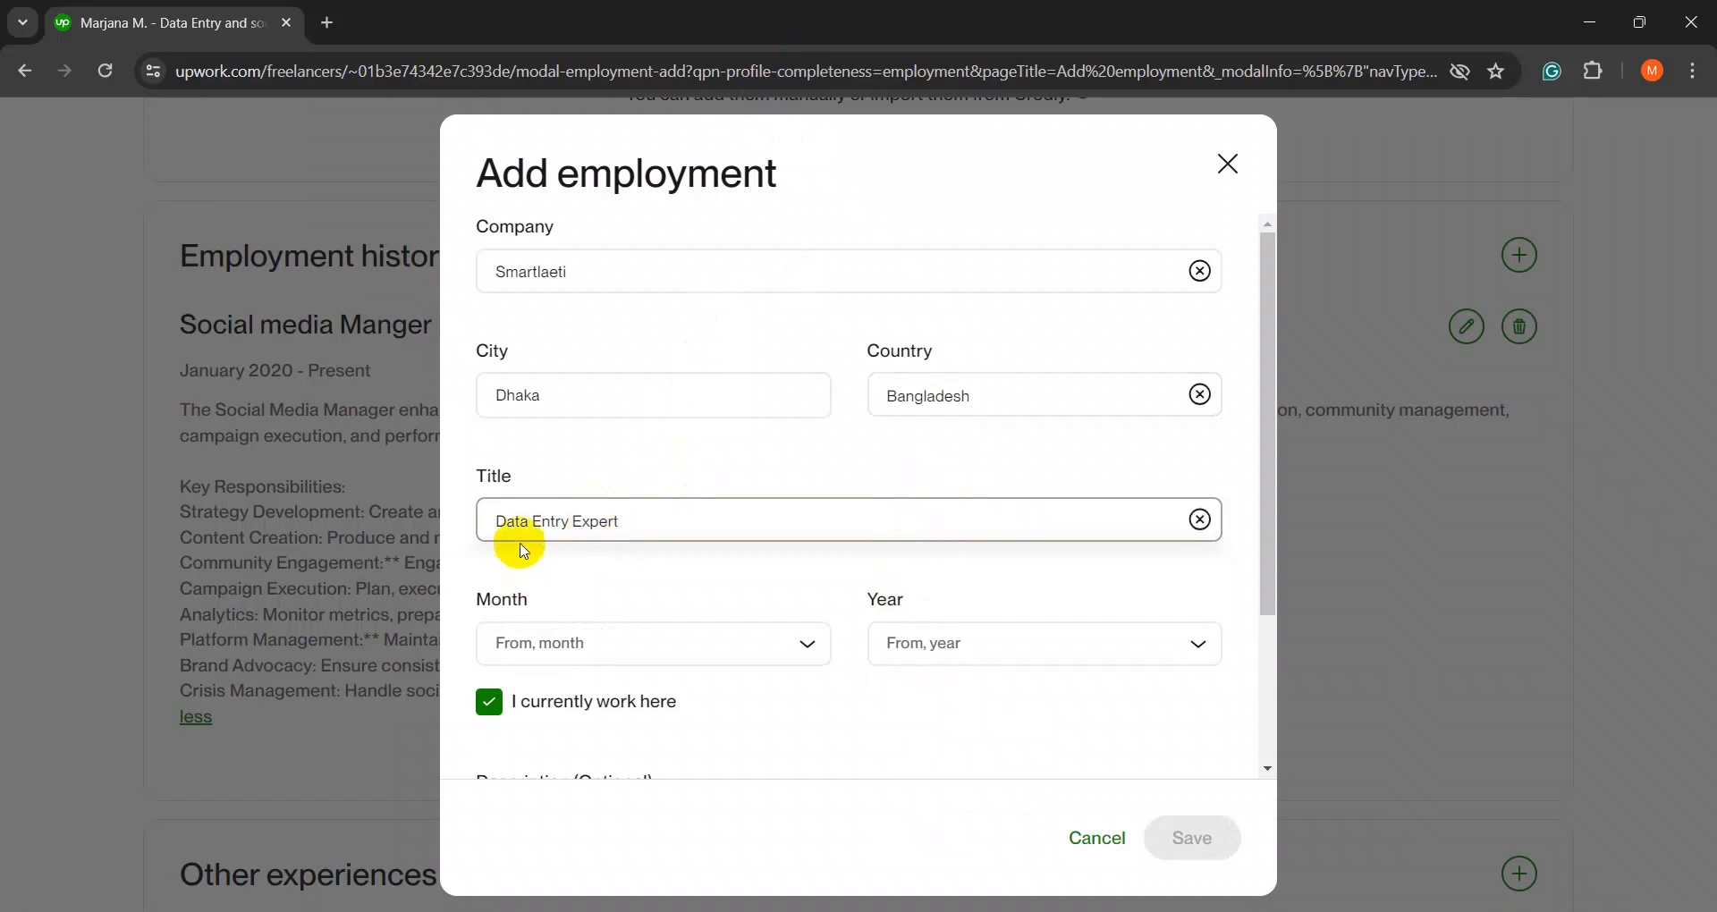
pyautogui.moveTo(508, 528); pyautogui.dragTo(663, 545)
pyautogui.scroll(-2, 665, 500)
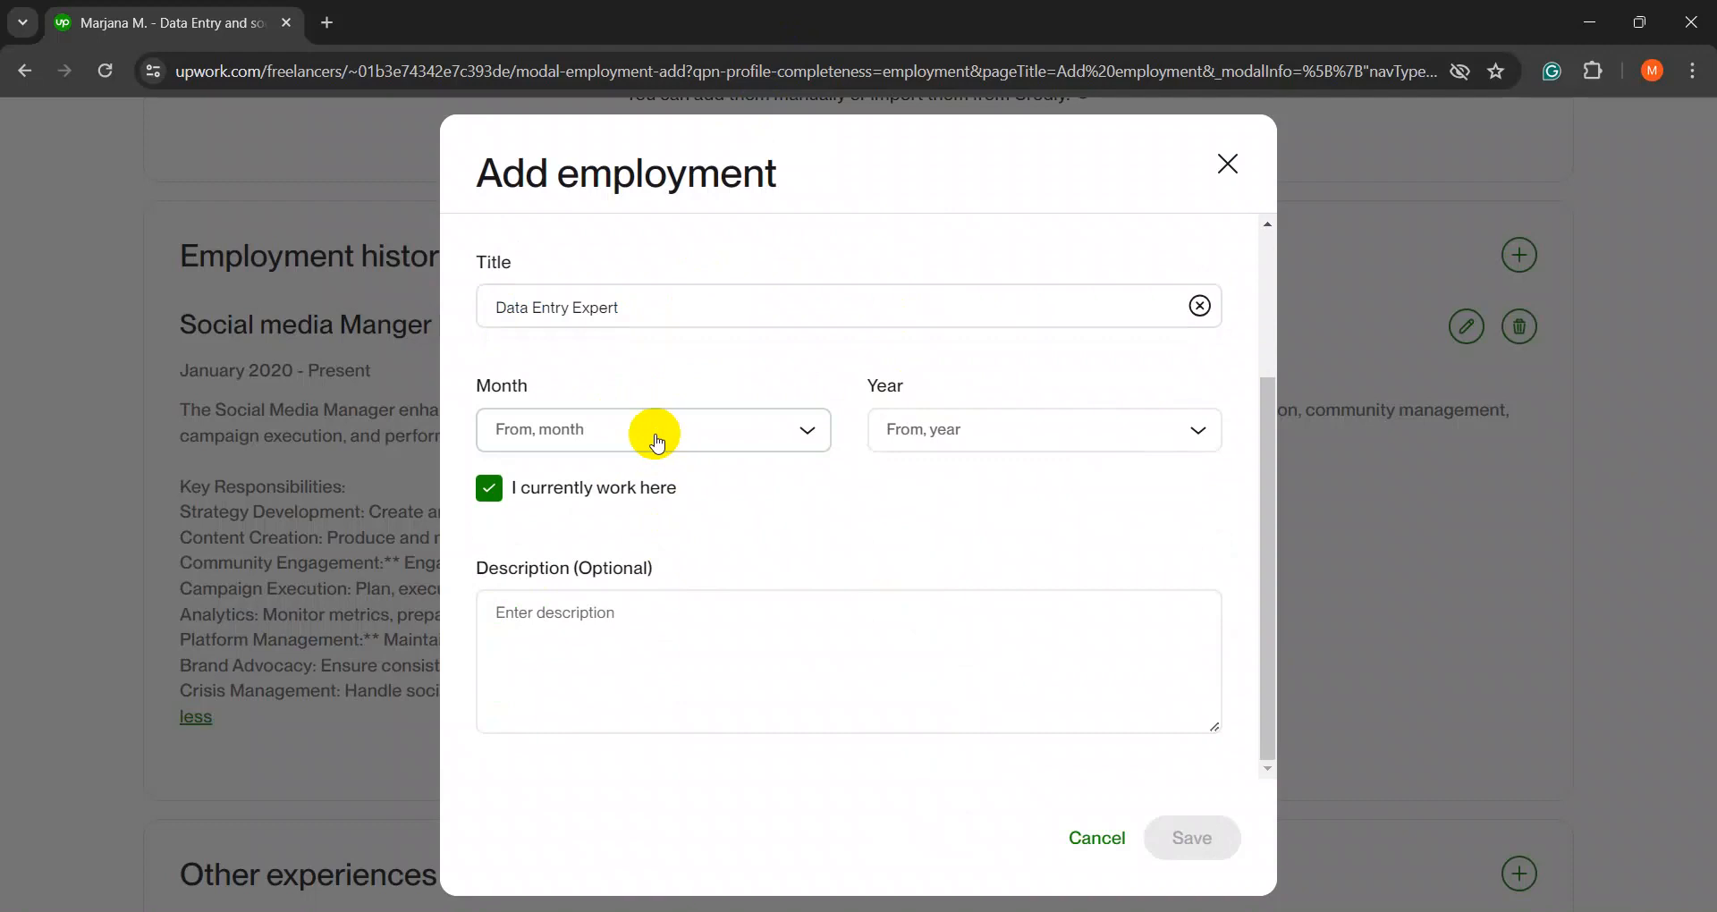
# - Set the new employment entry's start date to April 2019
pyautogui.click(651, 440)
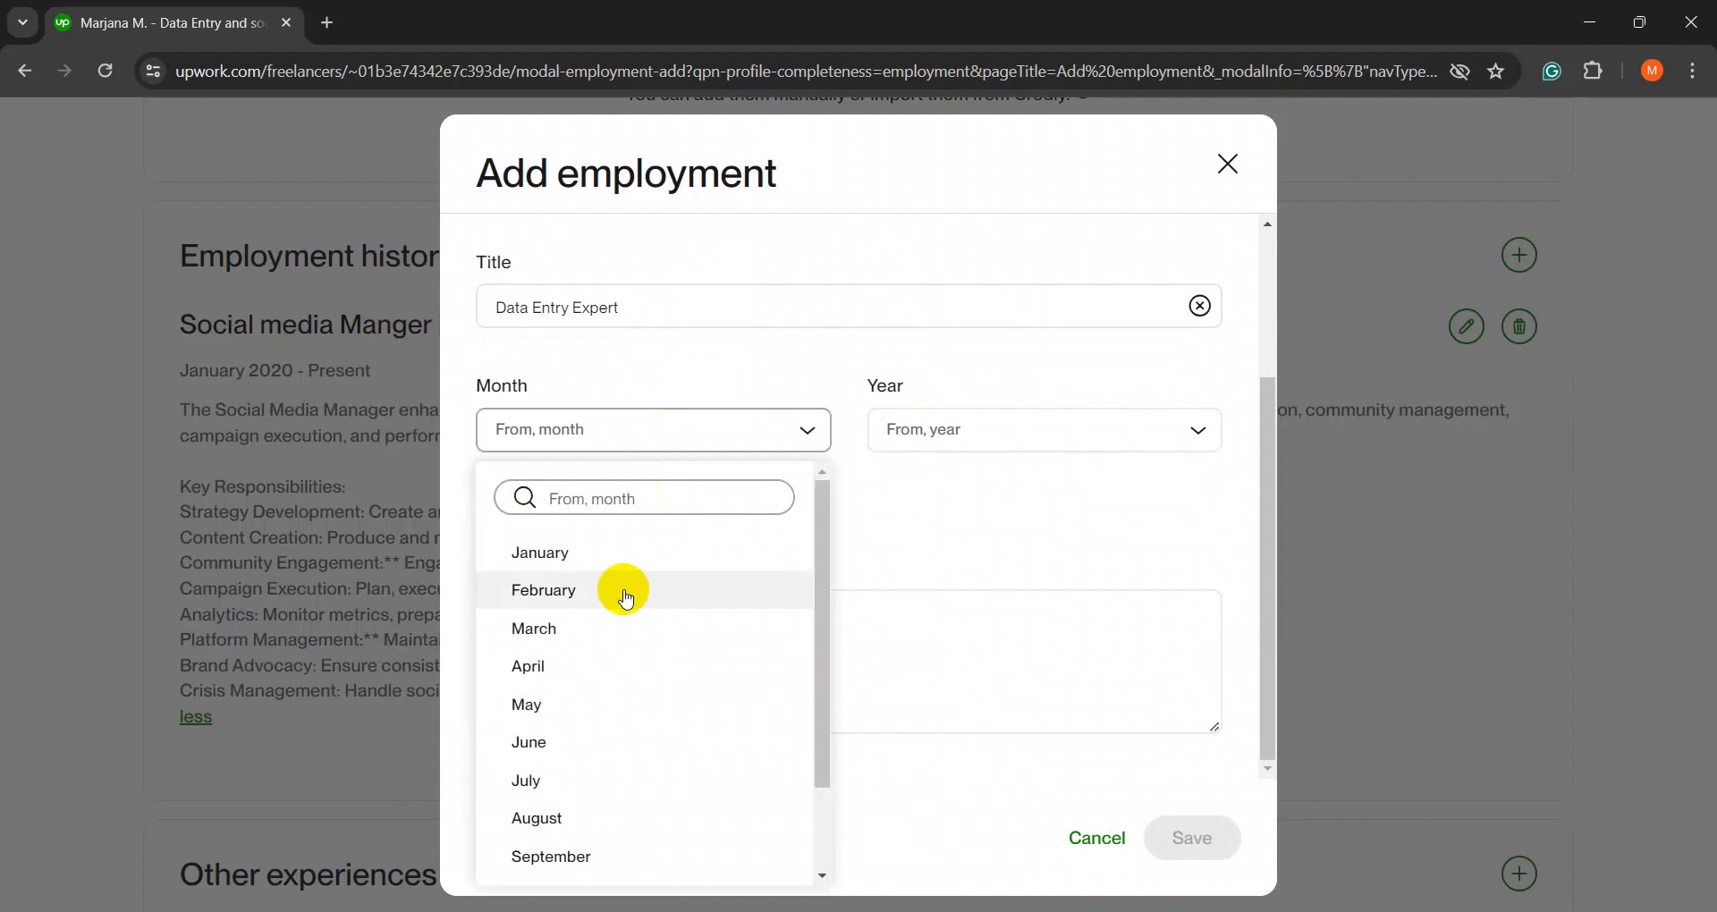
pyautogui.click(564, 669)
pyautogui.click(939, 437)
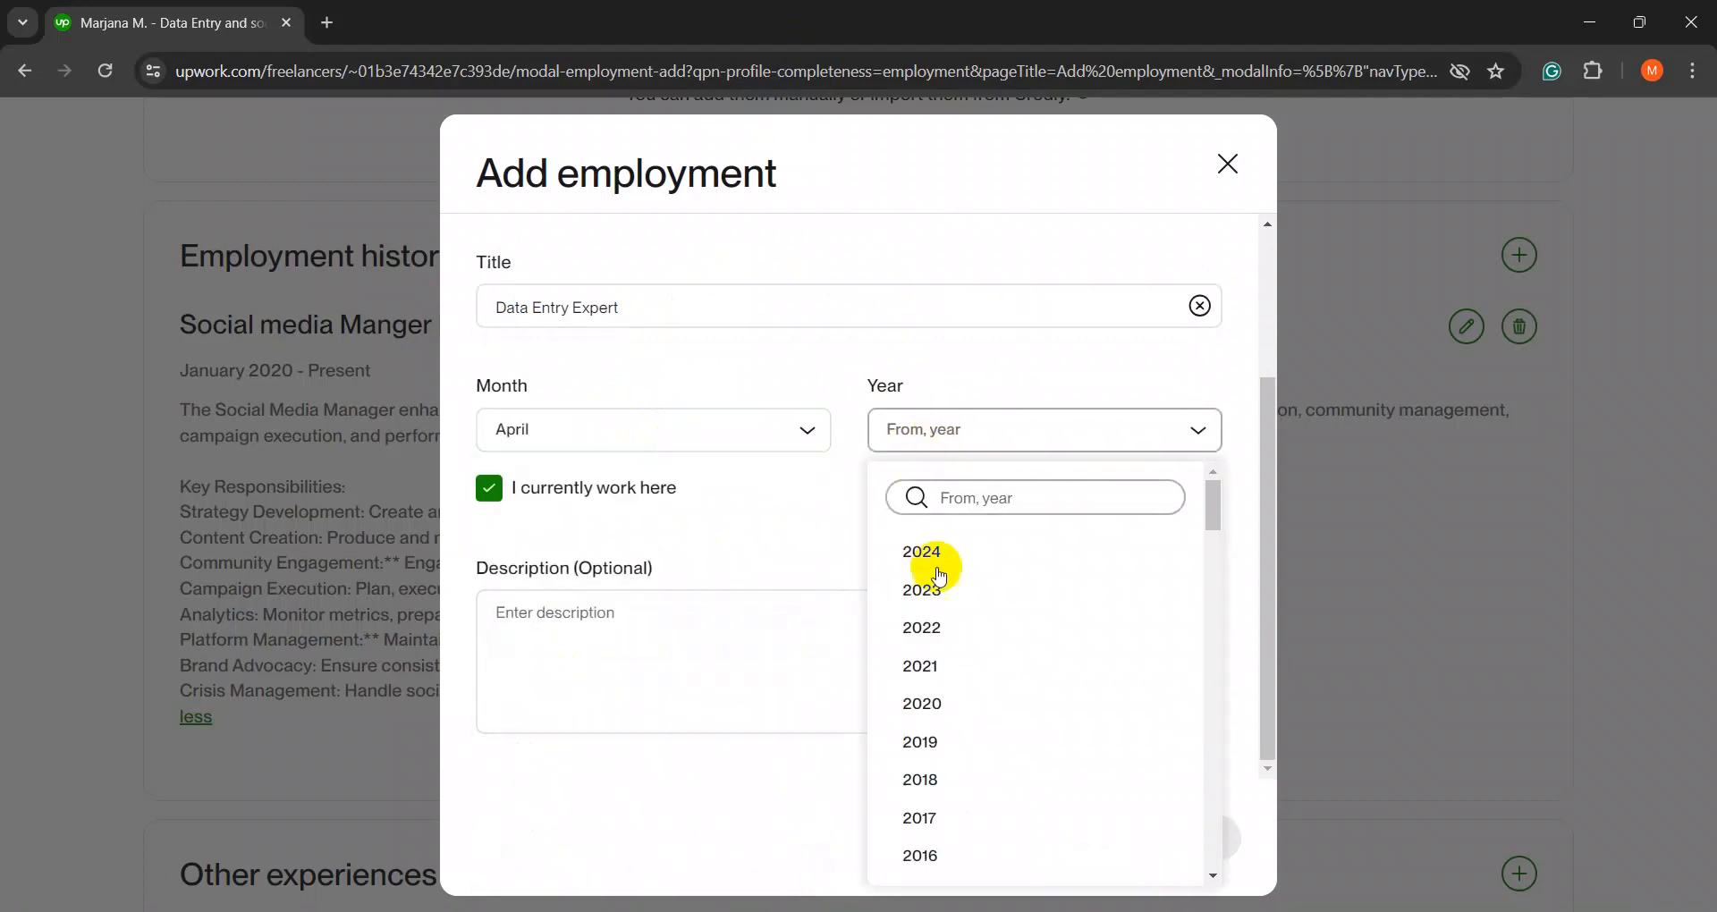
pyautogui.click(921, 742)
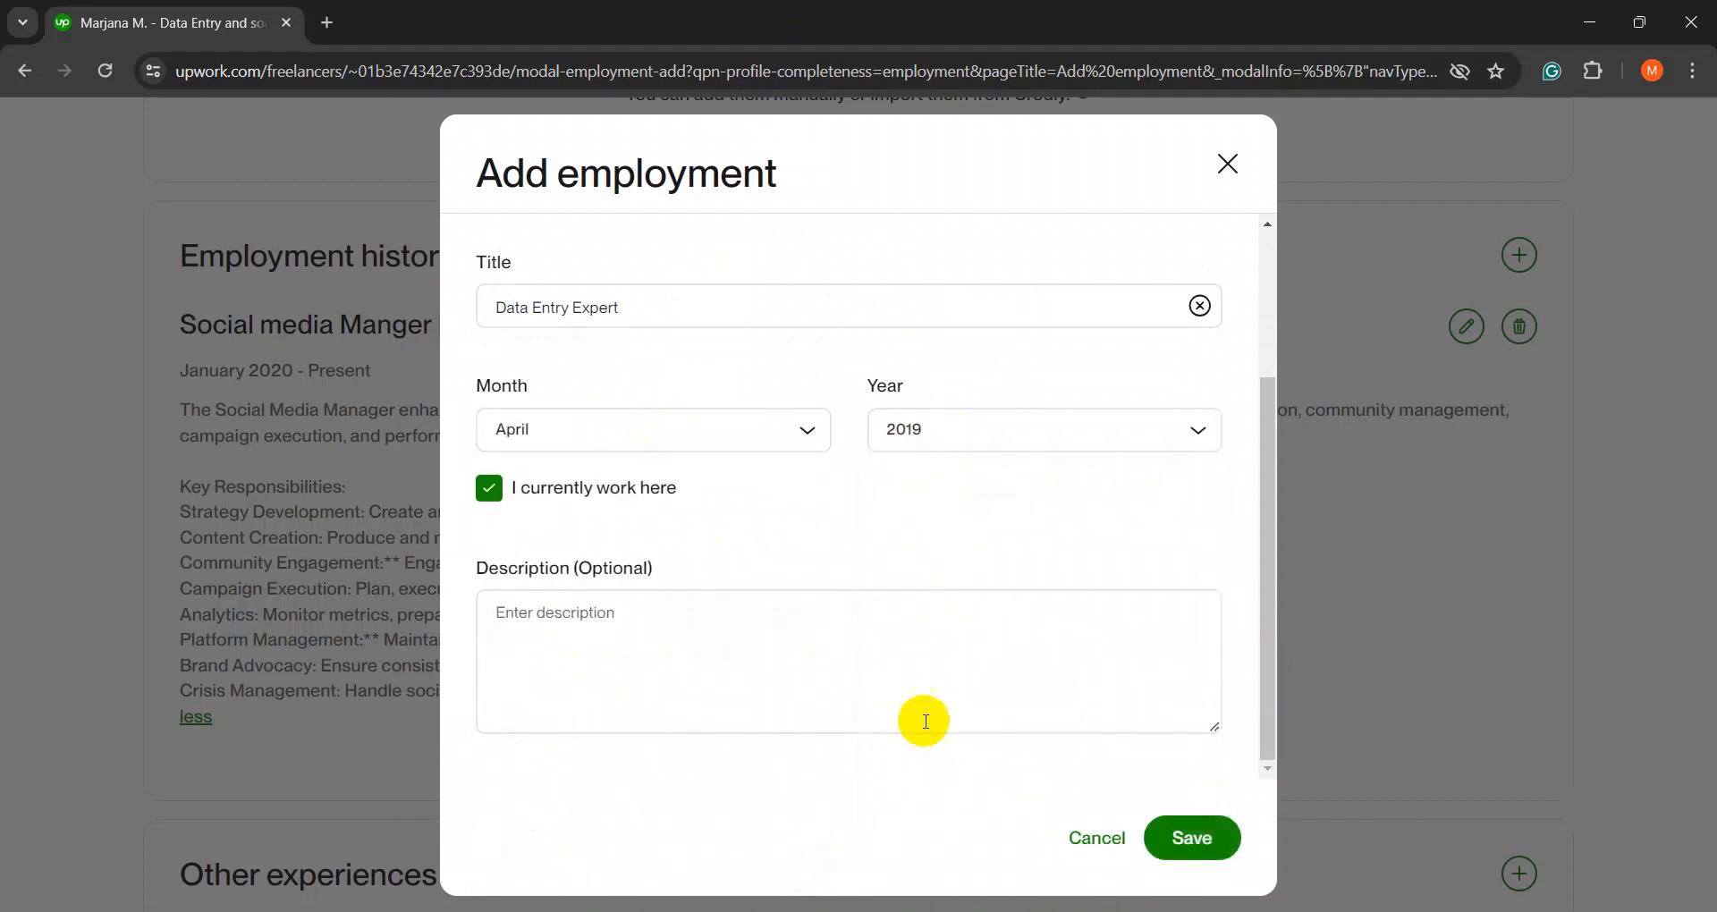
# - Mark the job as no longer current and set its end date to December 2023
pyautogui.click(488, 490)
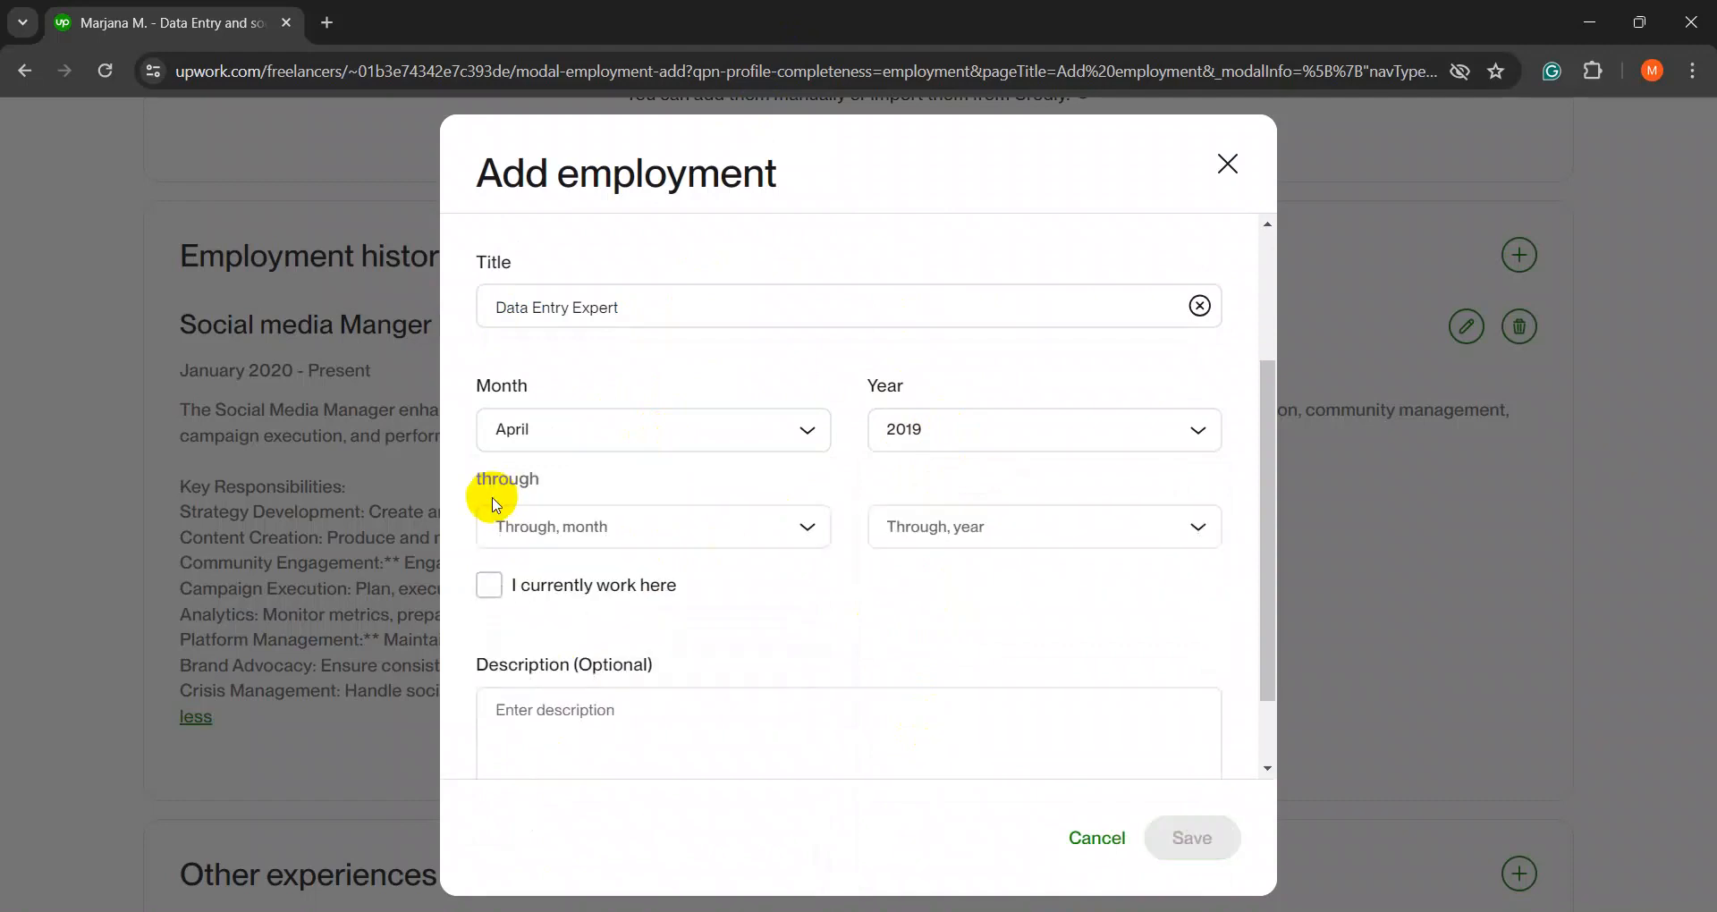
pyautogui.scroll(-1, 662, 530)
pyautogui.click(644, 438)
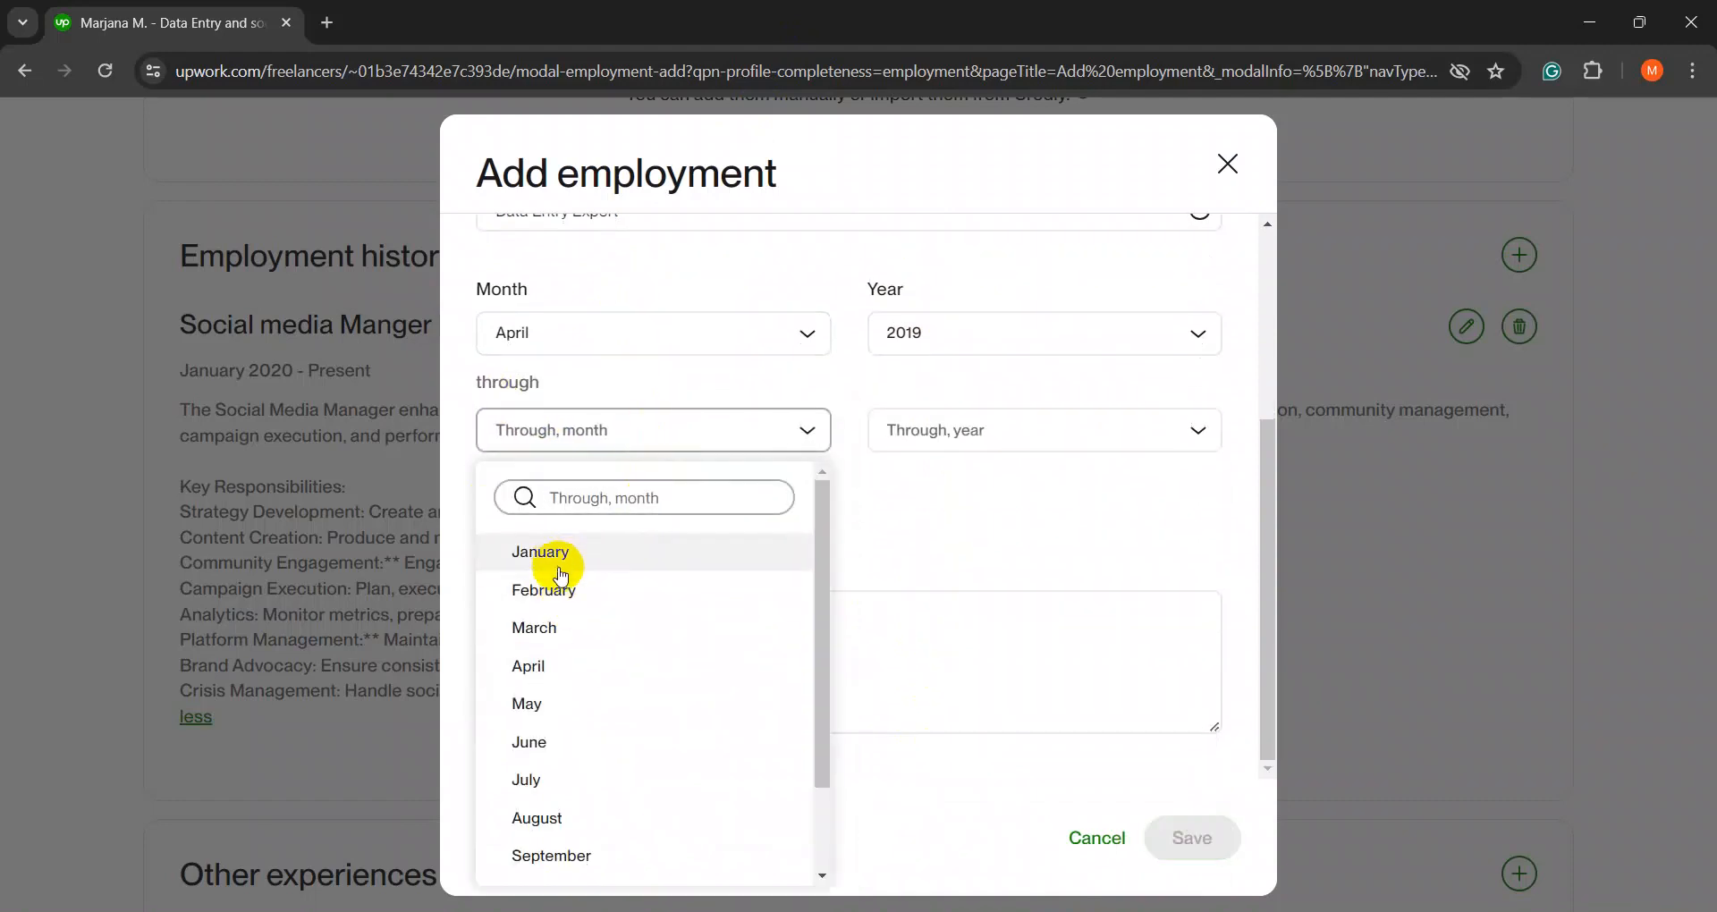
pyautogui.scroll(-2, 554, 742)
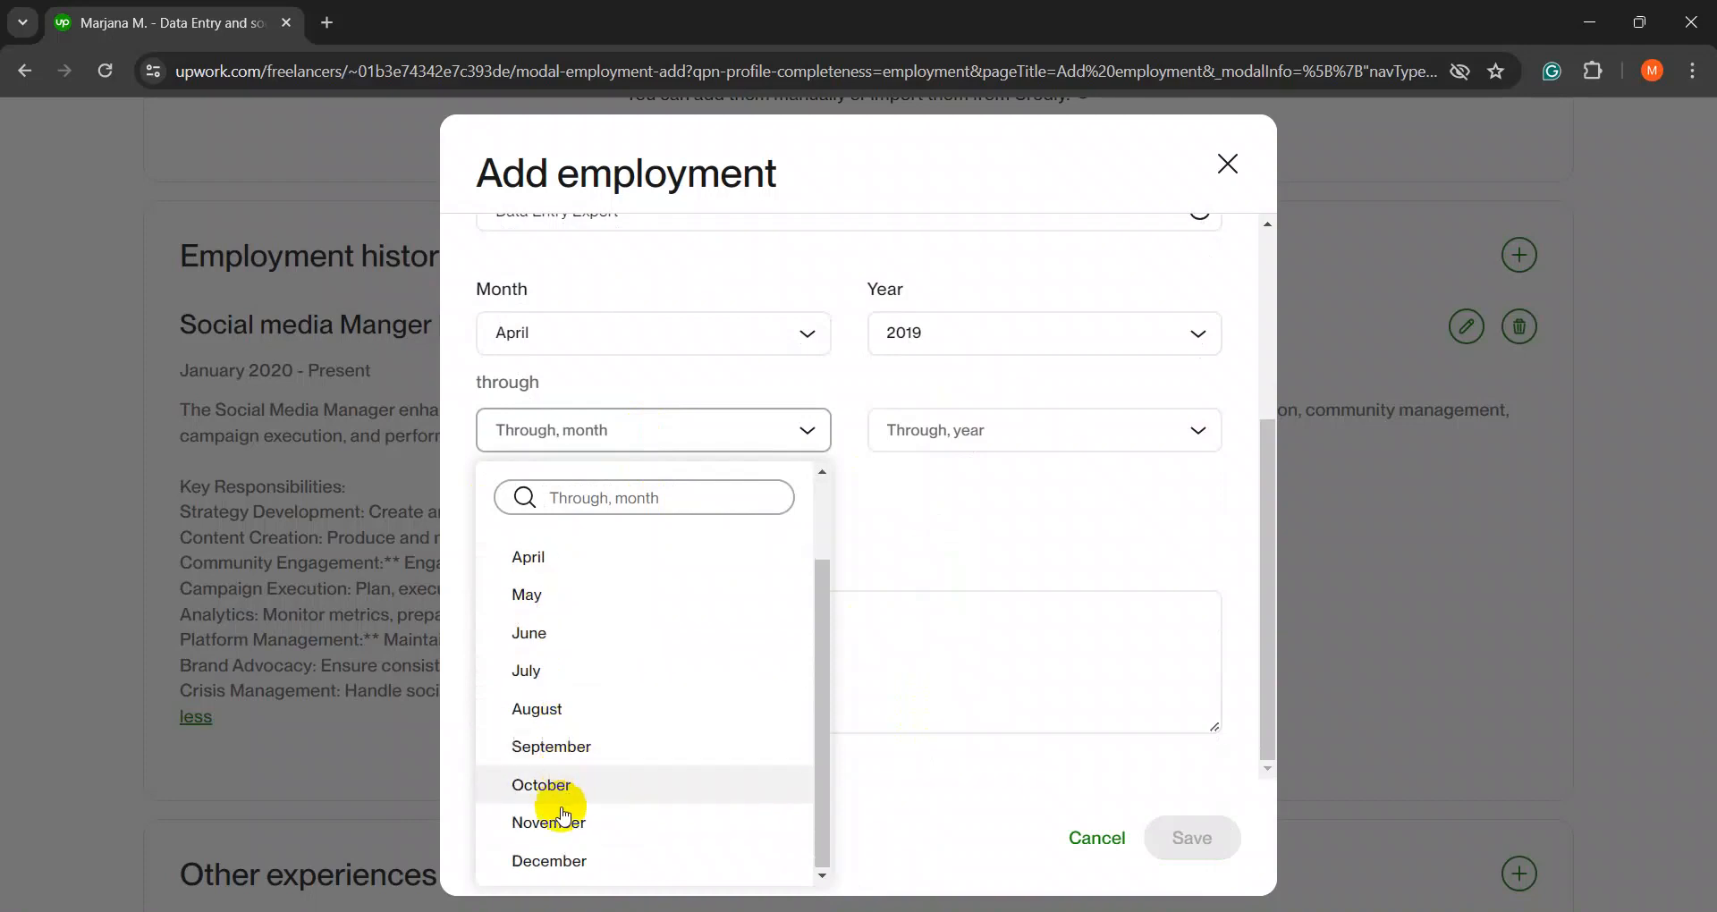
pyautogui.click(556, 862)
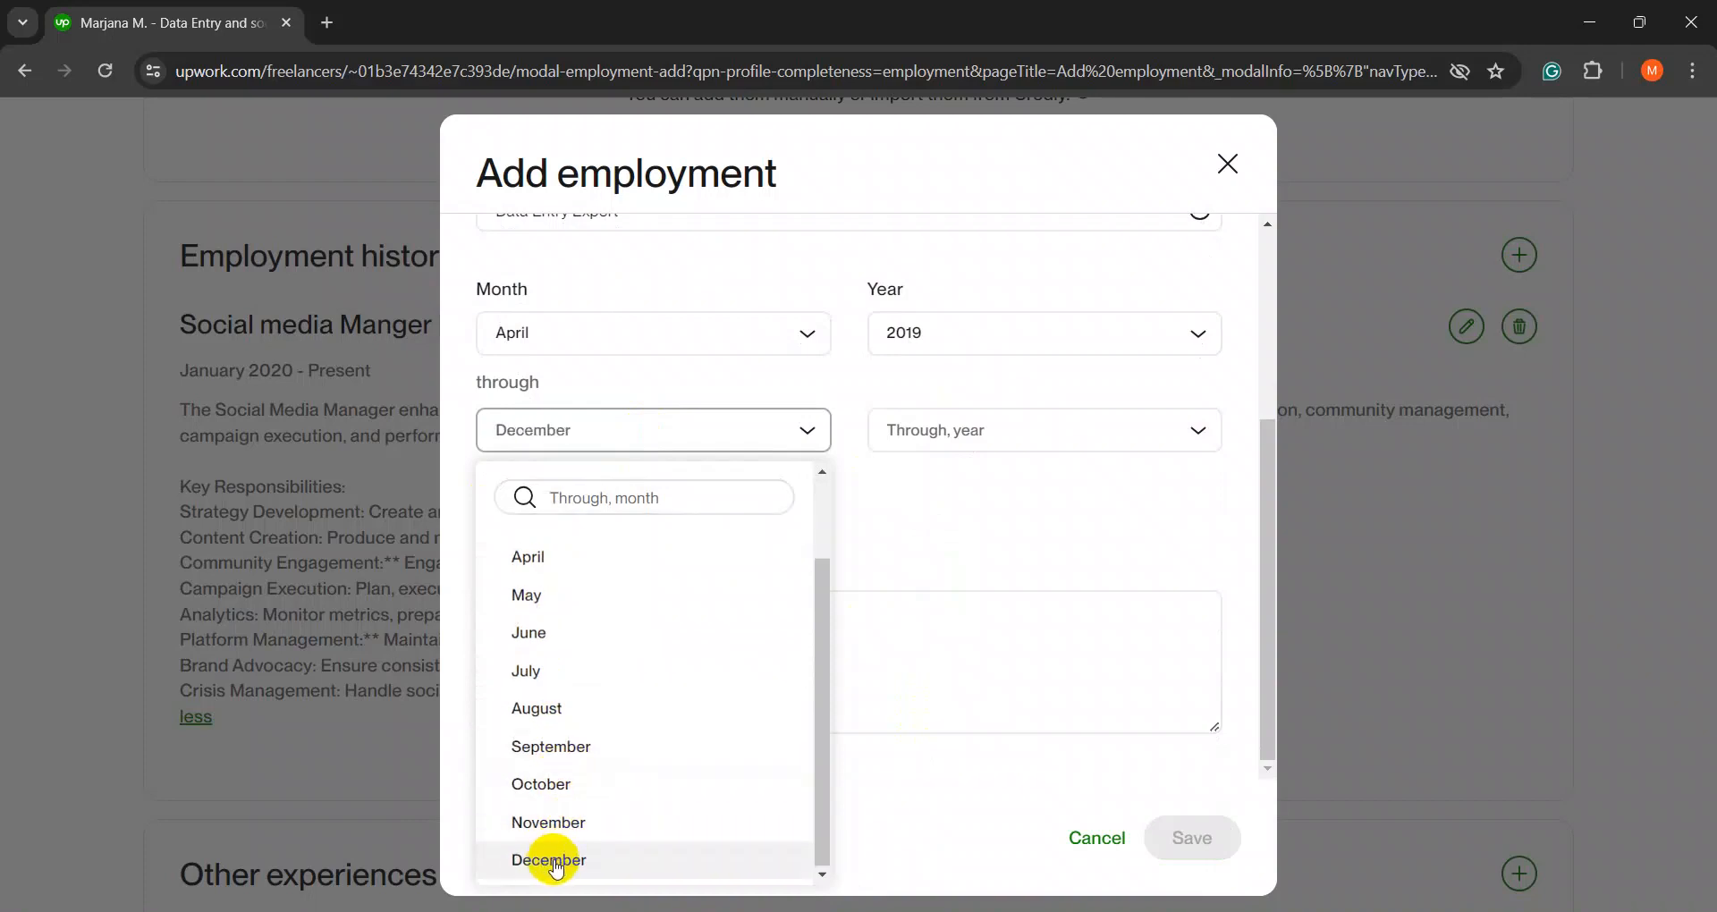
pyautogui.click(964, 431)
pyautogui.click(940, 597)
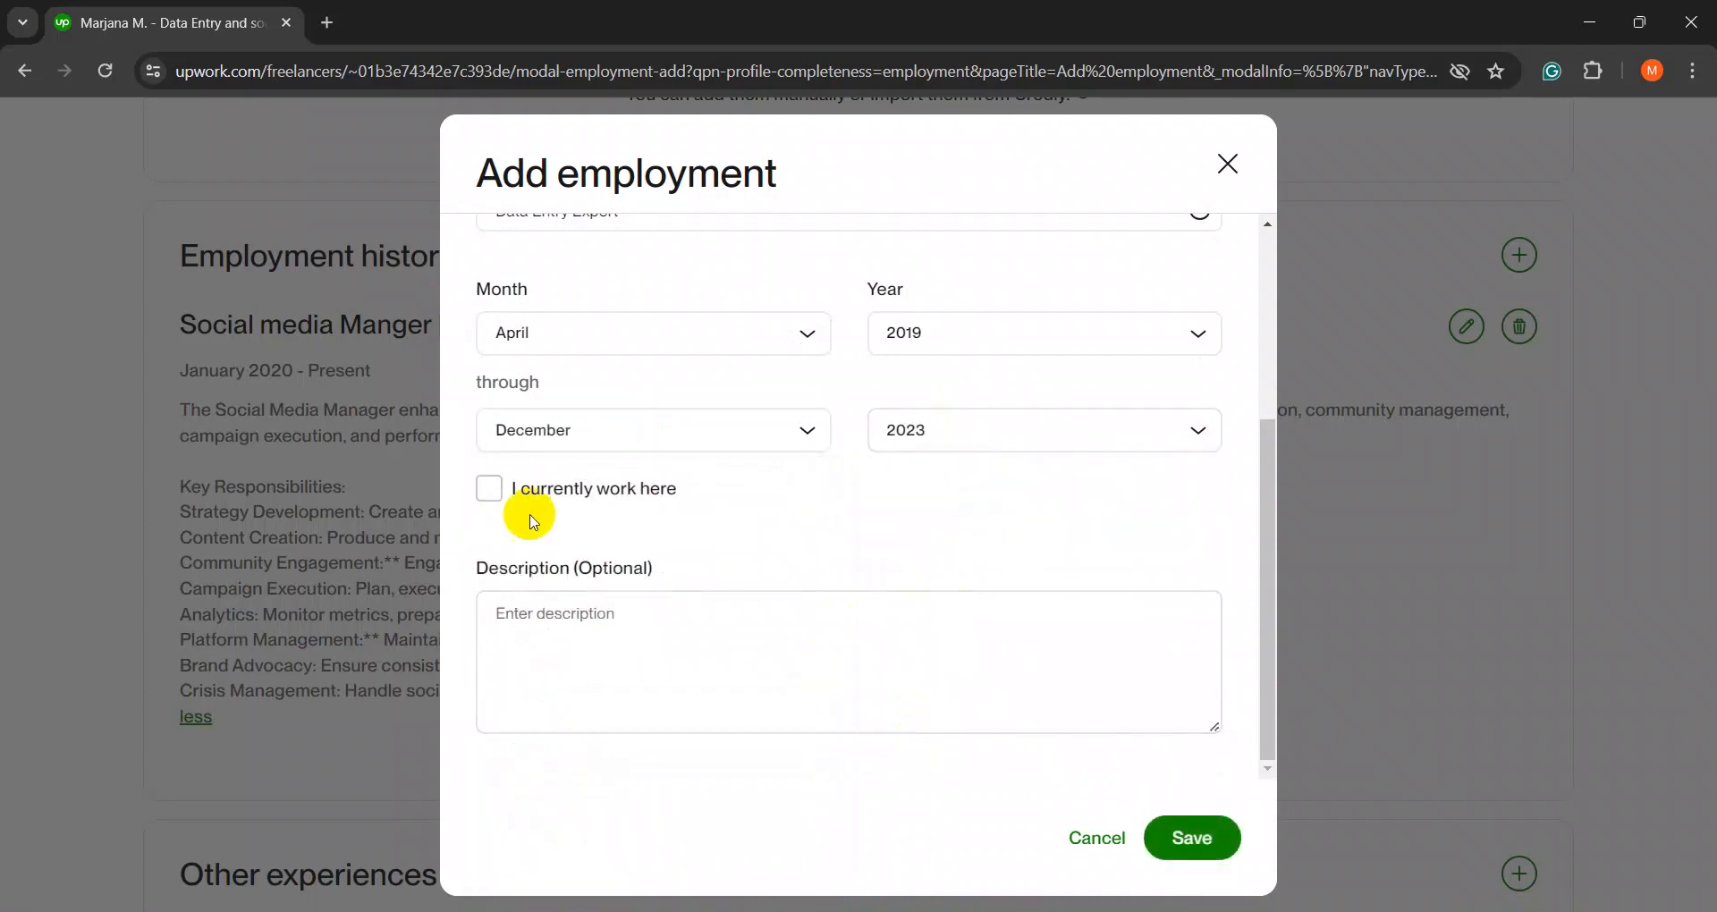
# - Enter the job description "I was work in SmartLaeti as a Data Entry Expert from 2019 to 2023 ."
pyautogui.click(623, 617)
pyautogui.scroll(4, 739, 605)
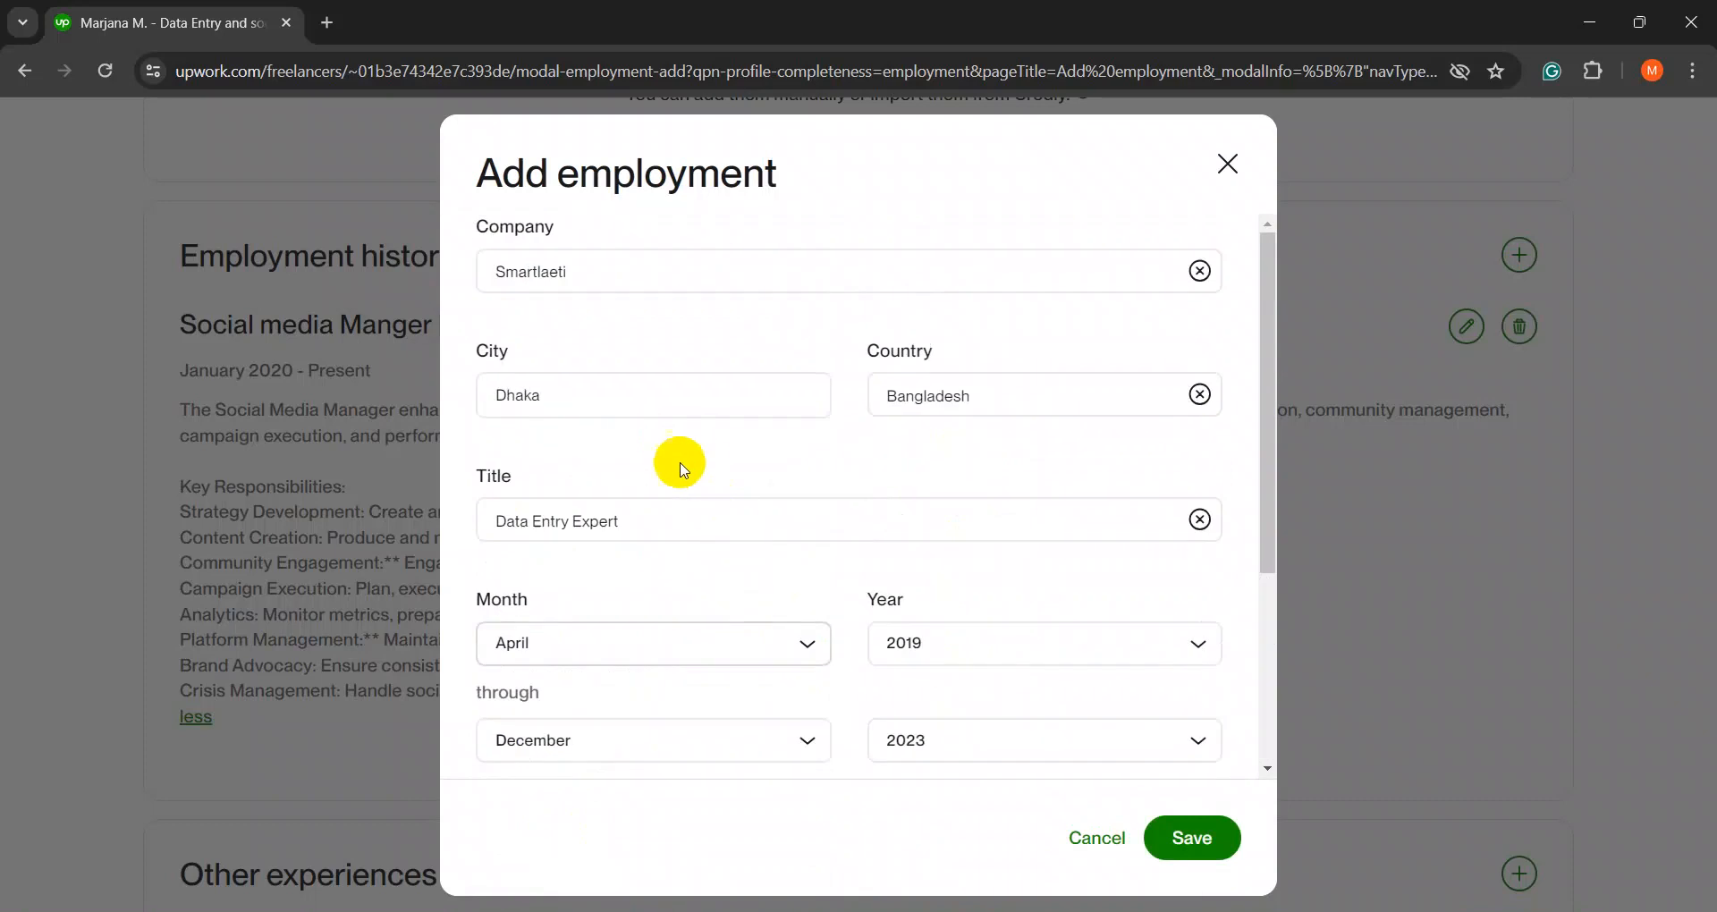
pyautogui.moveTo(670, 521); pyautogui.dragTo(487, 537)
pyautogui.scroll(-4, 559, 756)
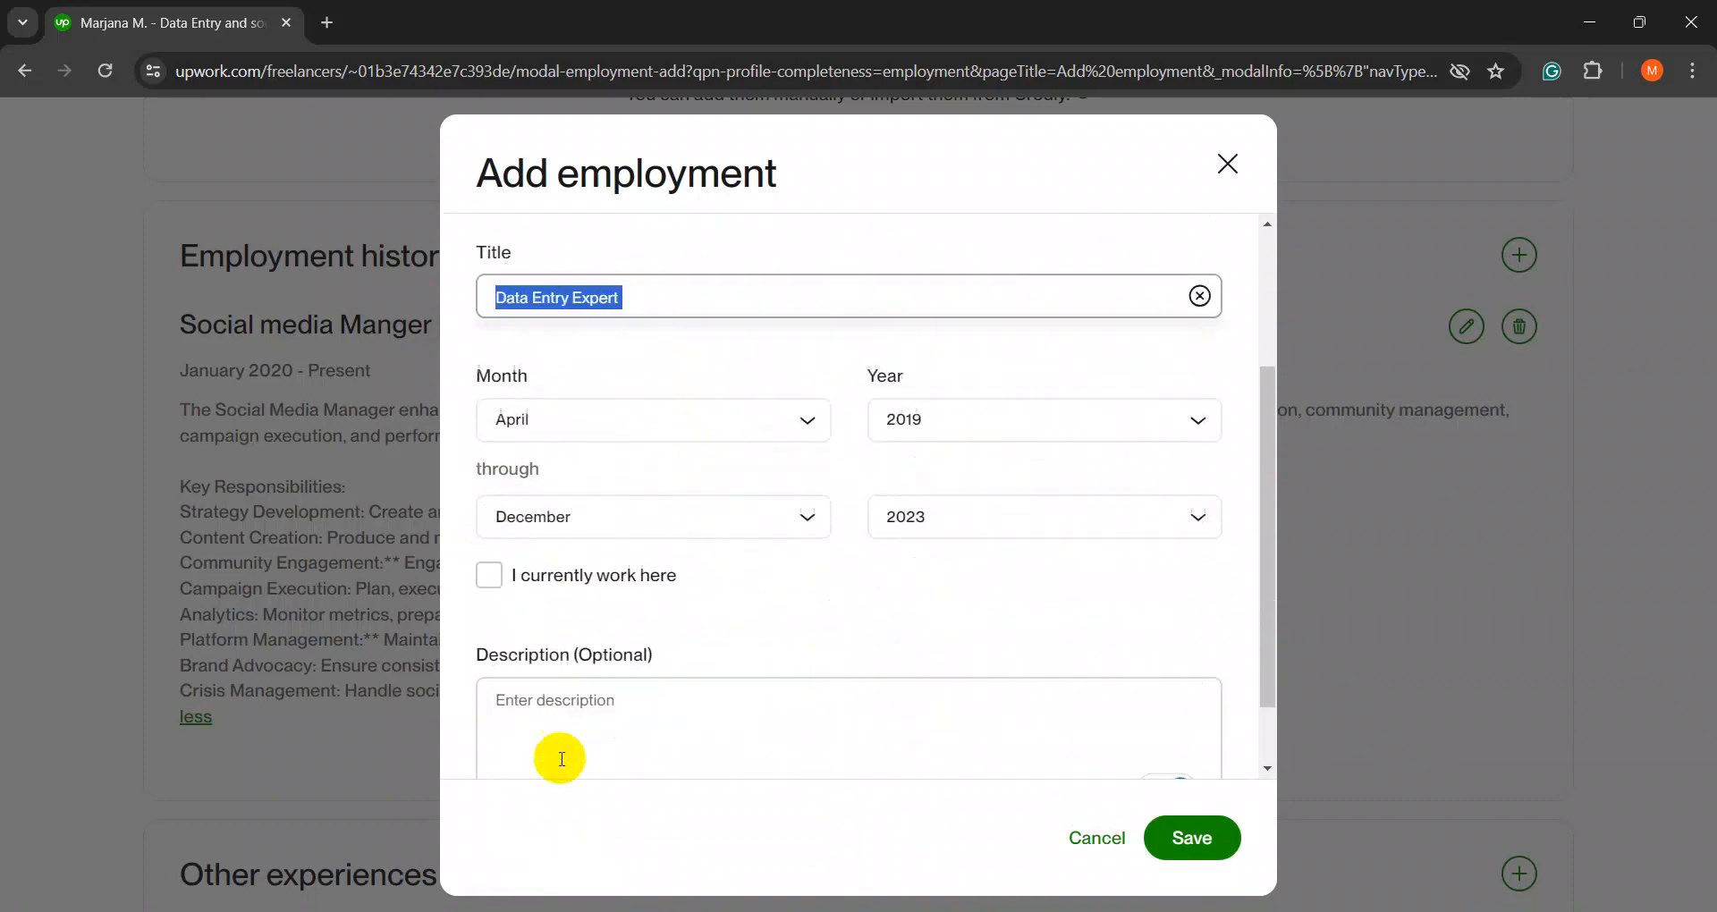
pyautogui.click(559, 617)
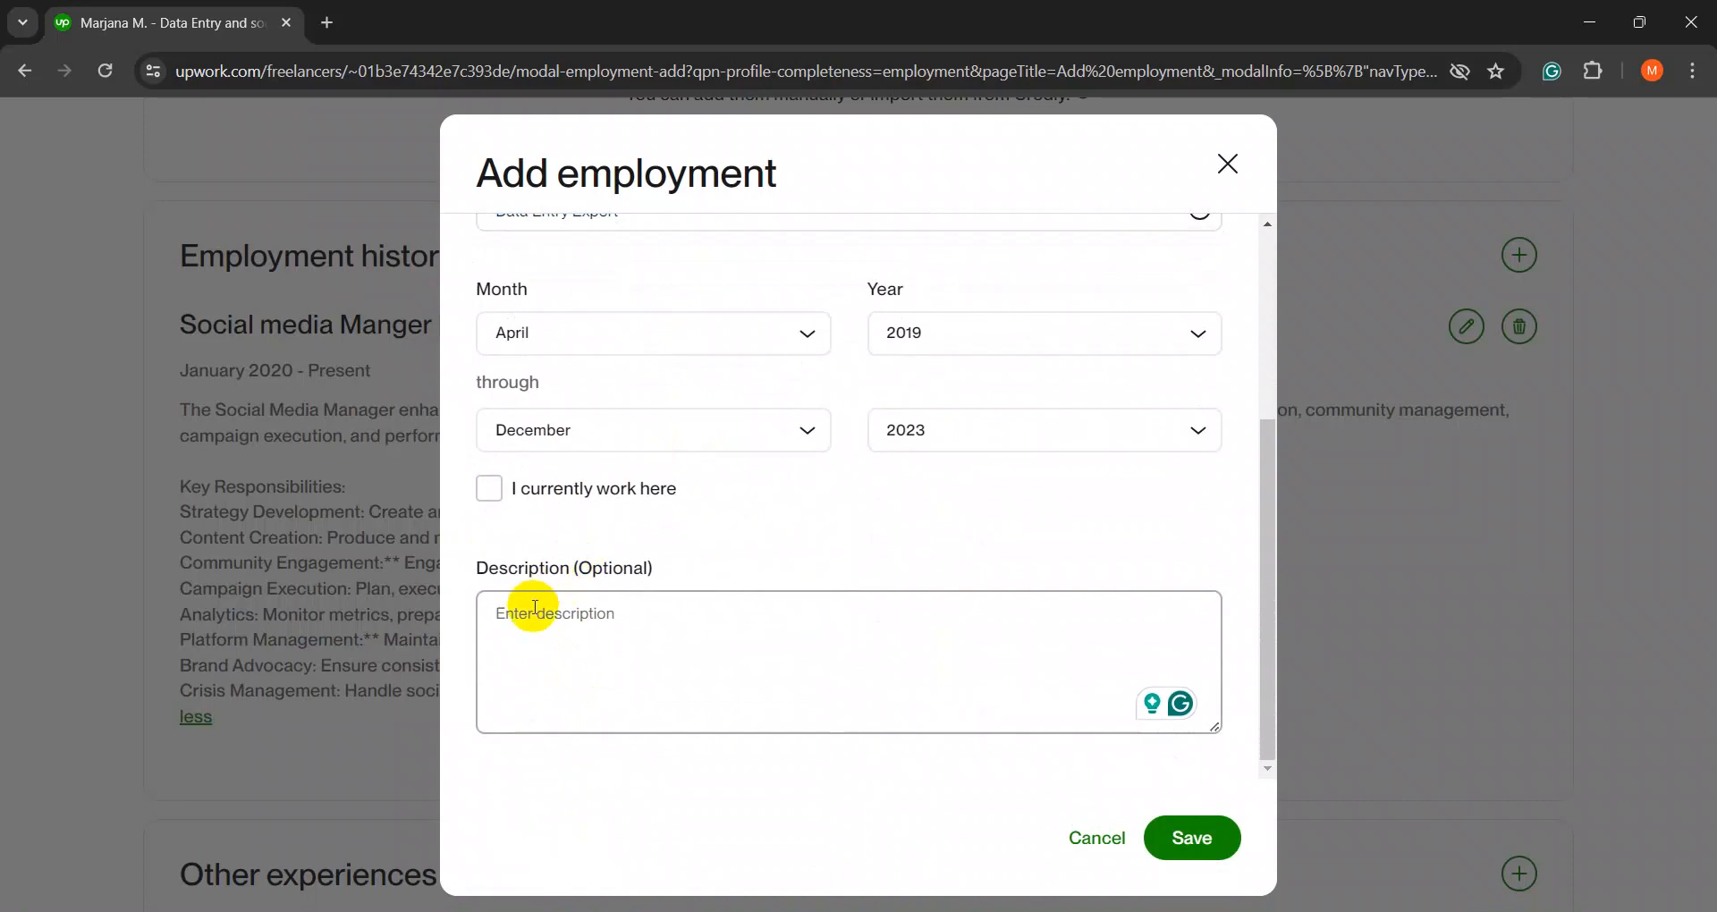
pyautogui.write('I was work in Smart')
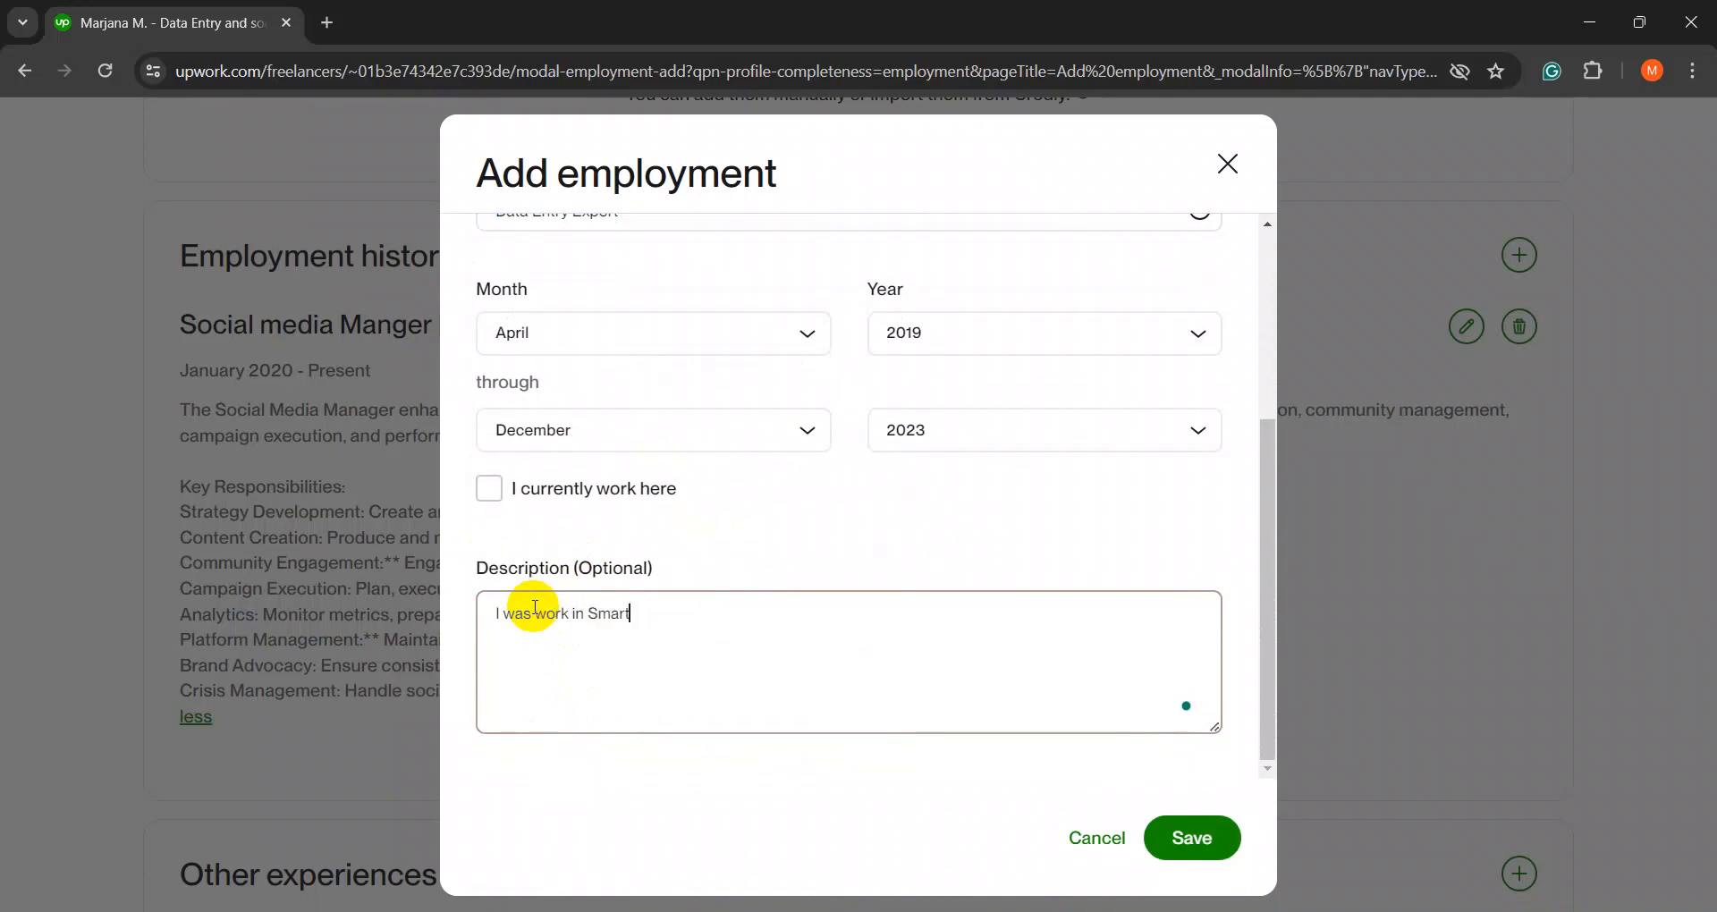
pyautogui.write('a')
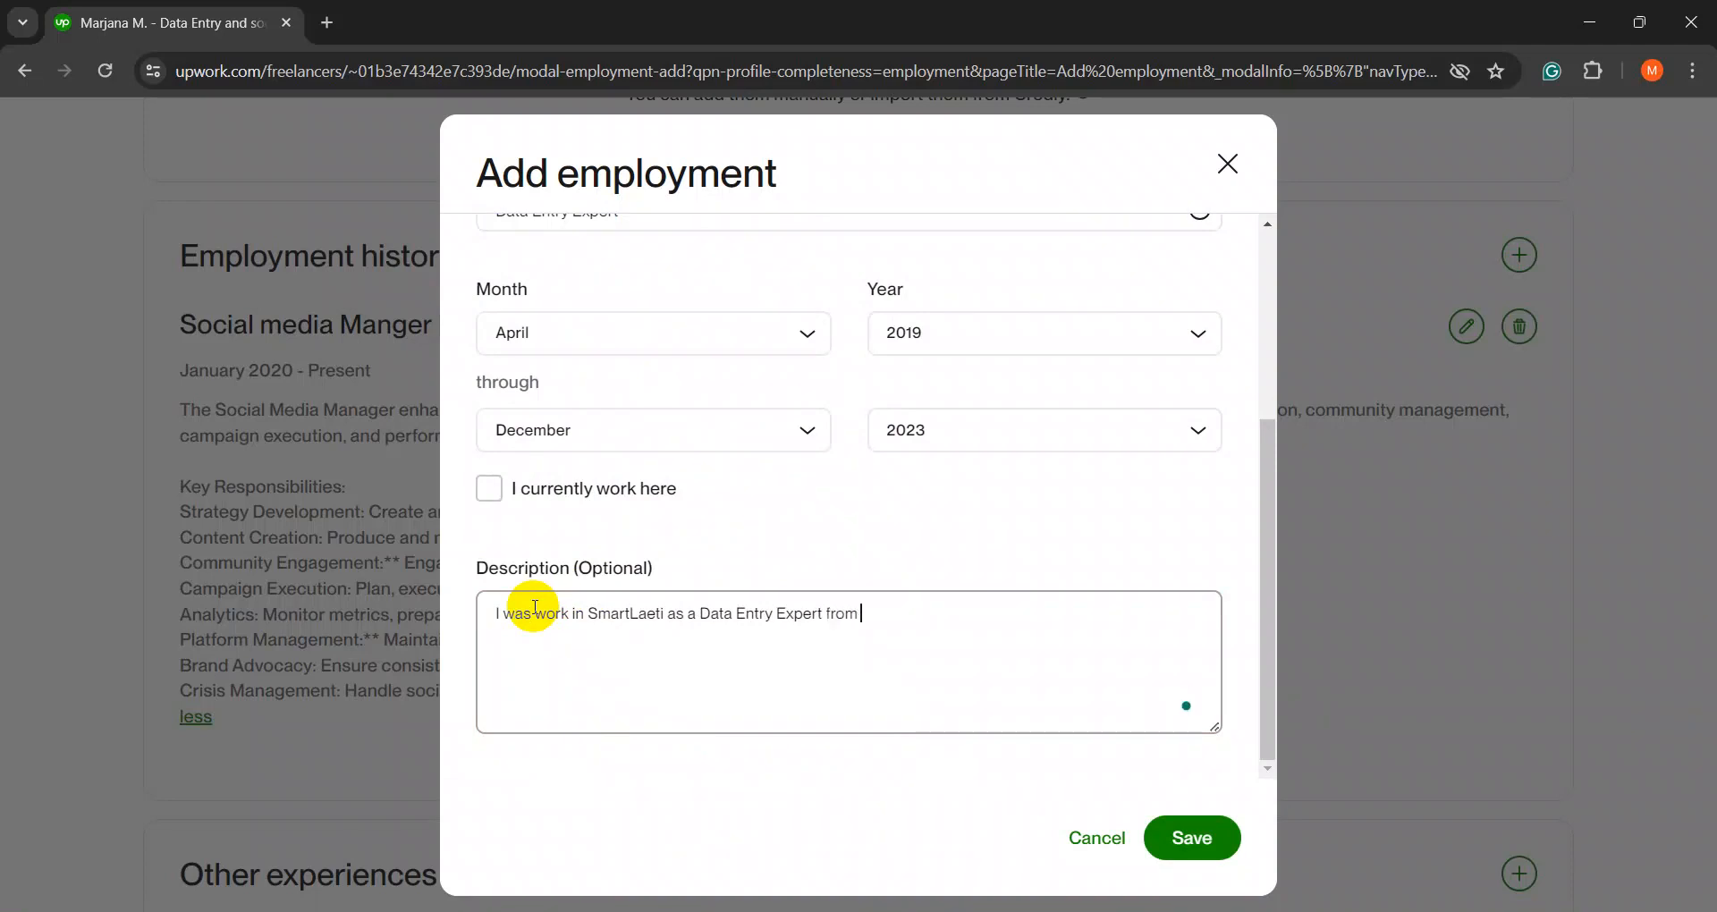
pyautogui.write('019 to 20')
pyautogui.write('23')
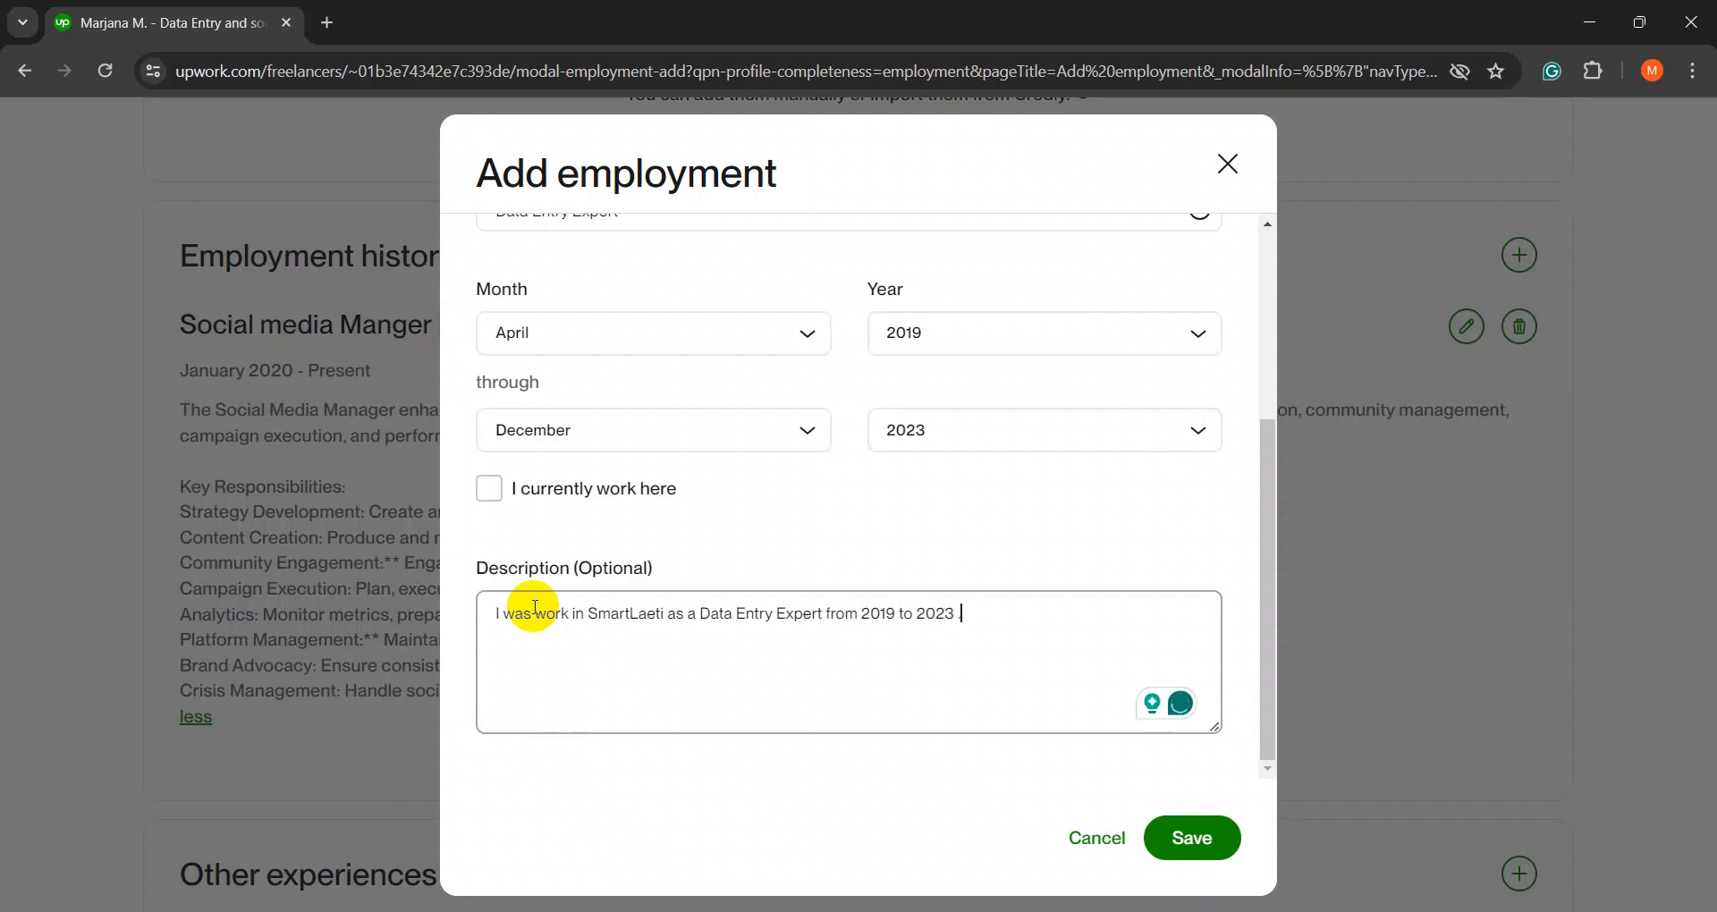
# - Correct the description's verb to "was working" and the spacing before its final period, and save the employment entry
pyautogui.moveTo(503, 617); pyautogui.dragTo(619, 615)
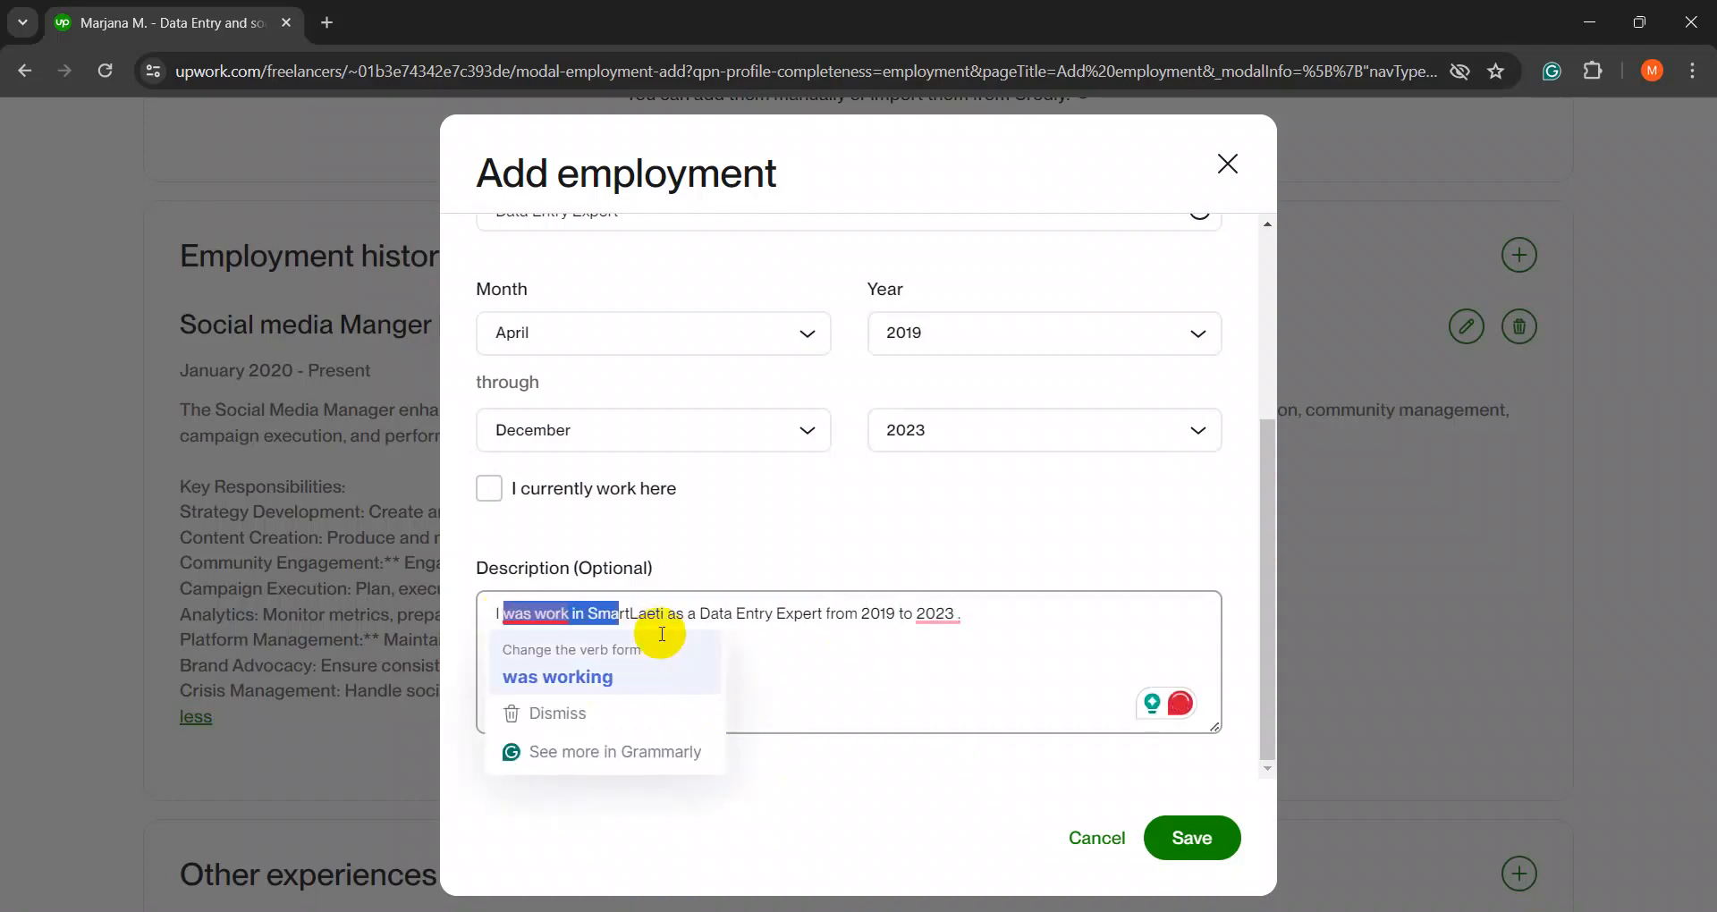
pyautogui.moveTo(541, 622)
pyautogui.click(595, 675)
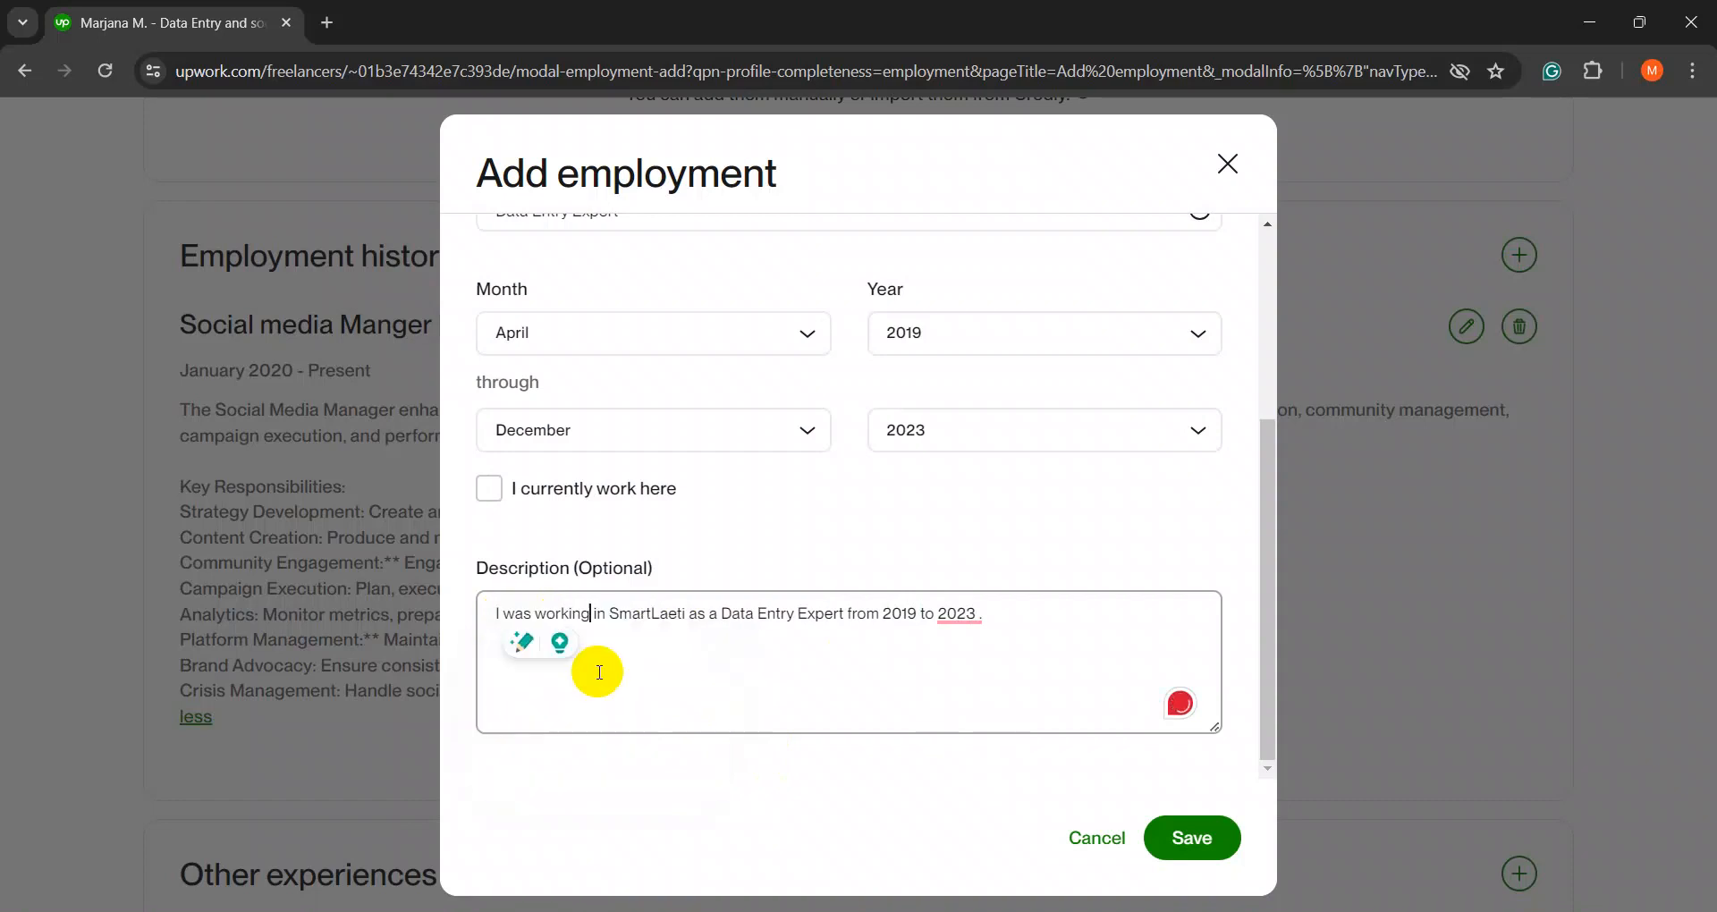
pyautogui.moveTo(957, 615)
pyautogui.click(994, 660)
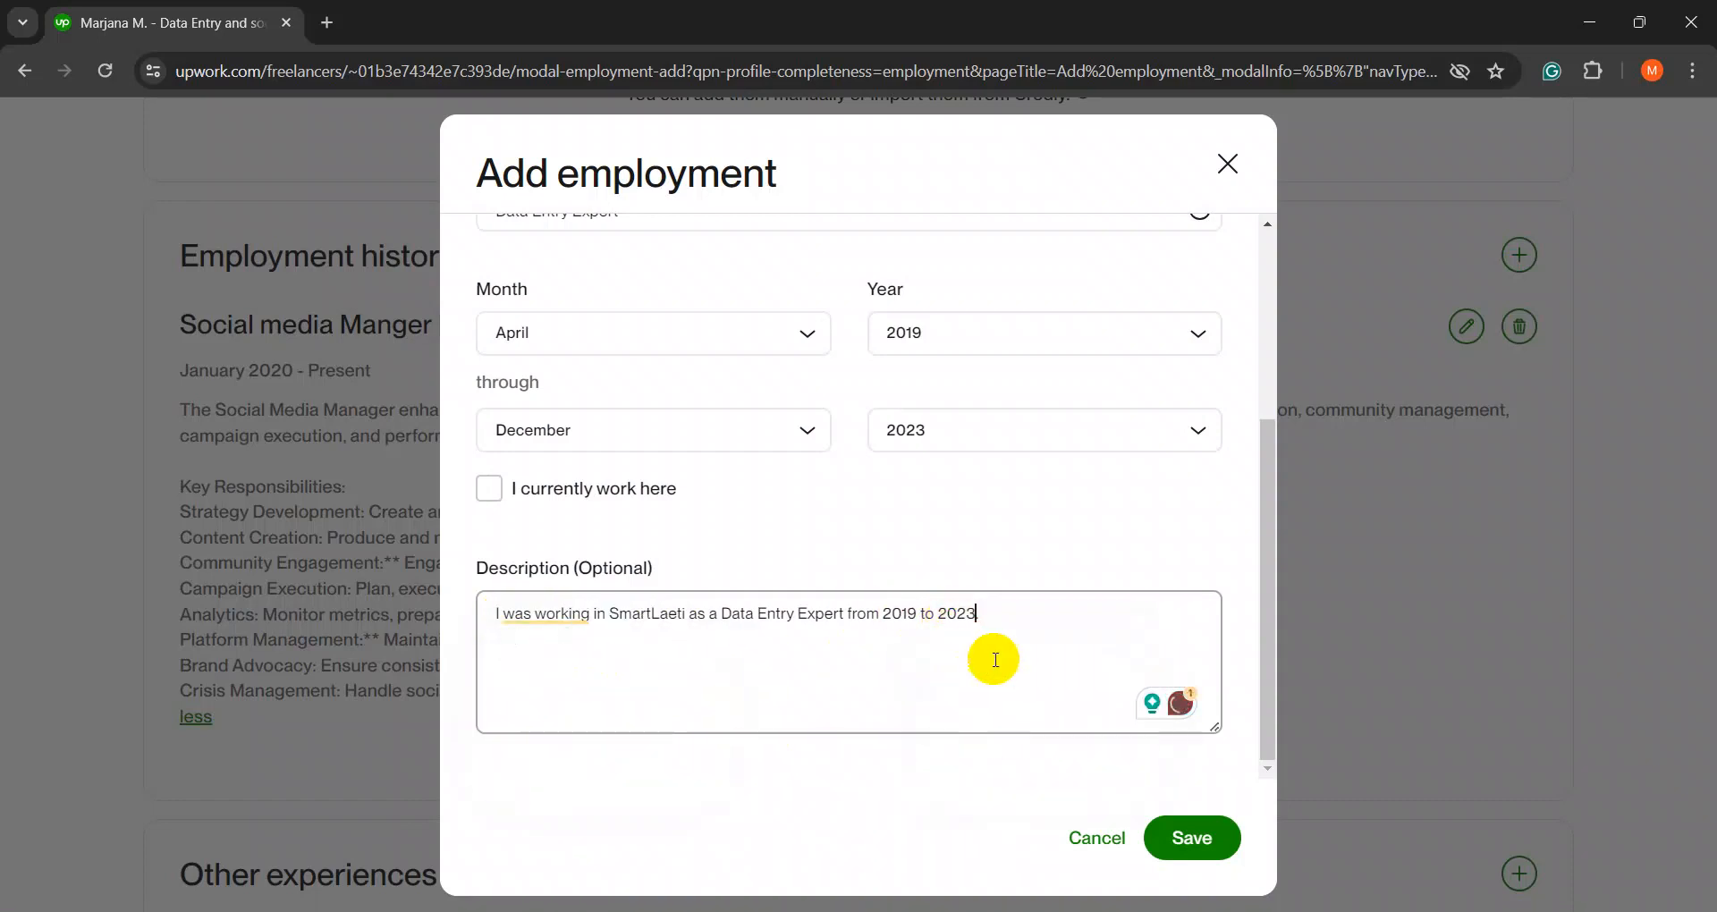
pyautogui.click(1194, 837)
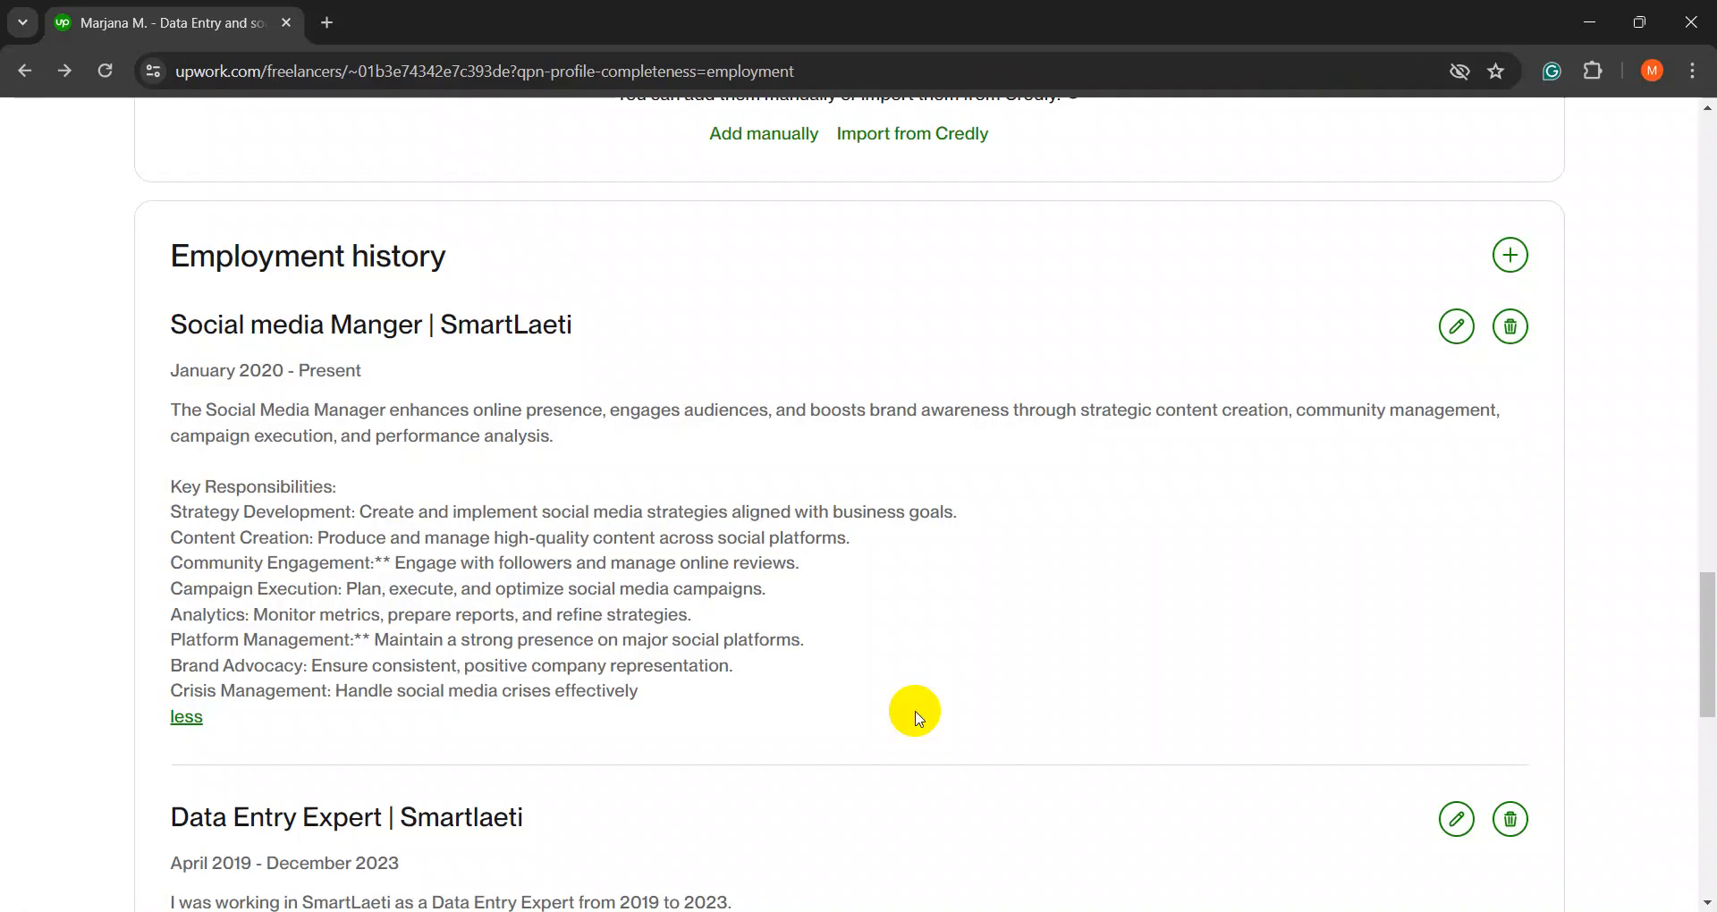
# - Check the new Data Entry Expert entry in the employment history and return to the beginning of the profile
pyautogui.scroll(-4, 700, 582)
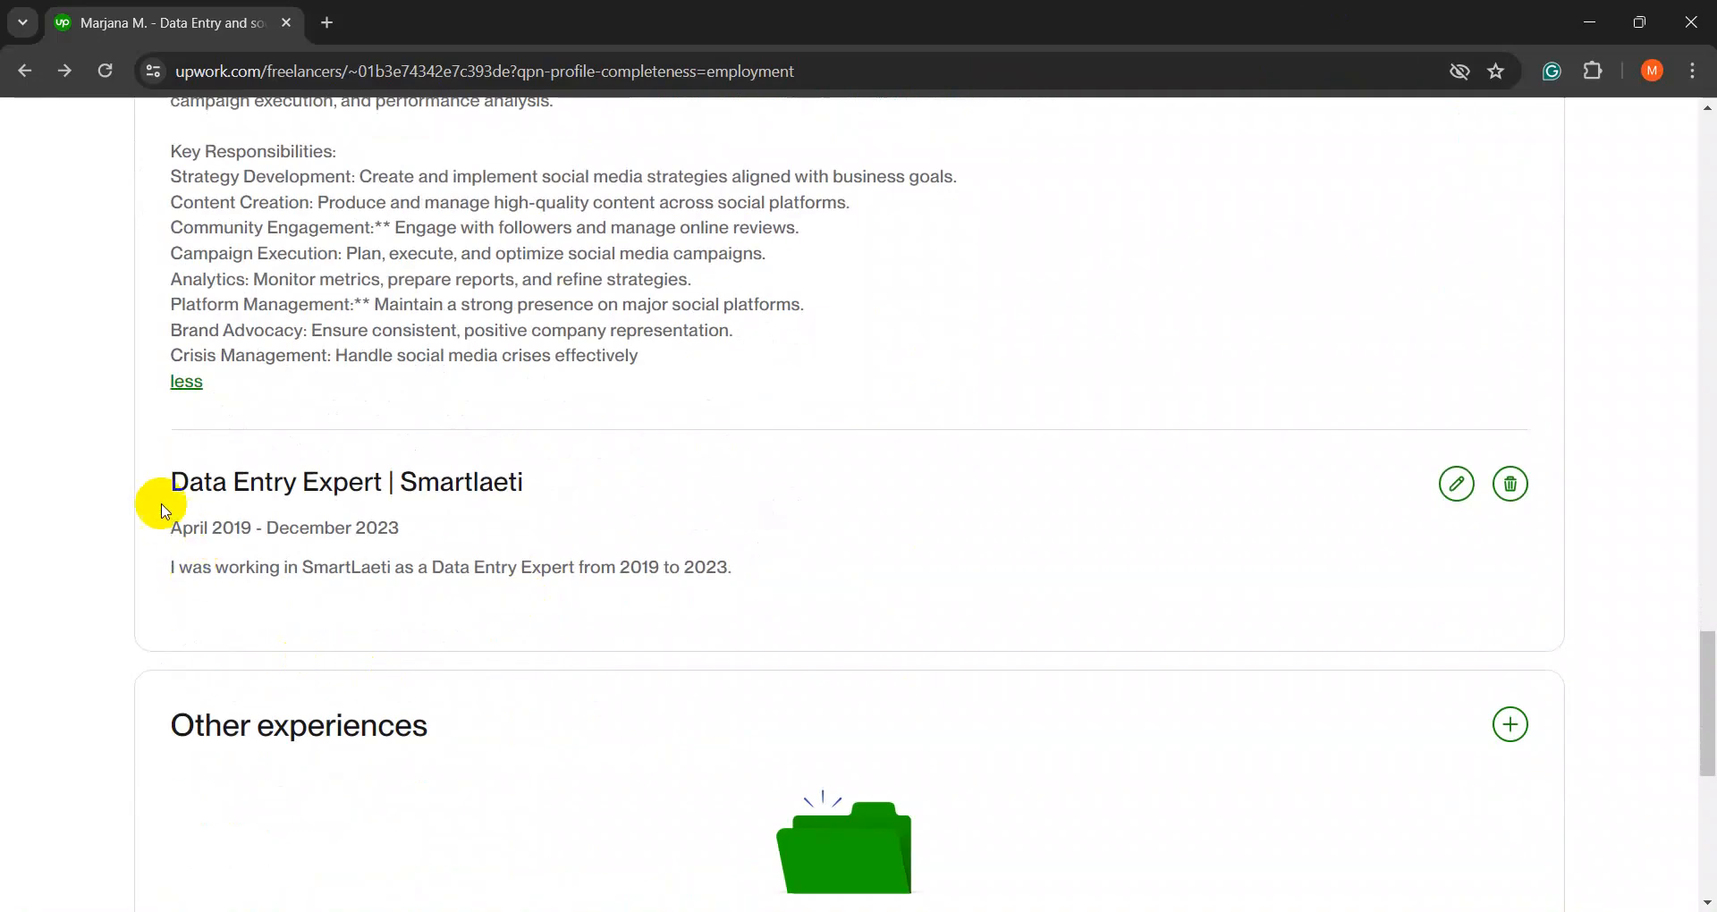
pyautogui.moveTo(167, 488); pyautogui.dragTo(555, 475)
pyautogui.scroll(6, 564, 537)
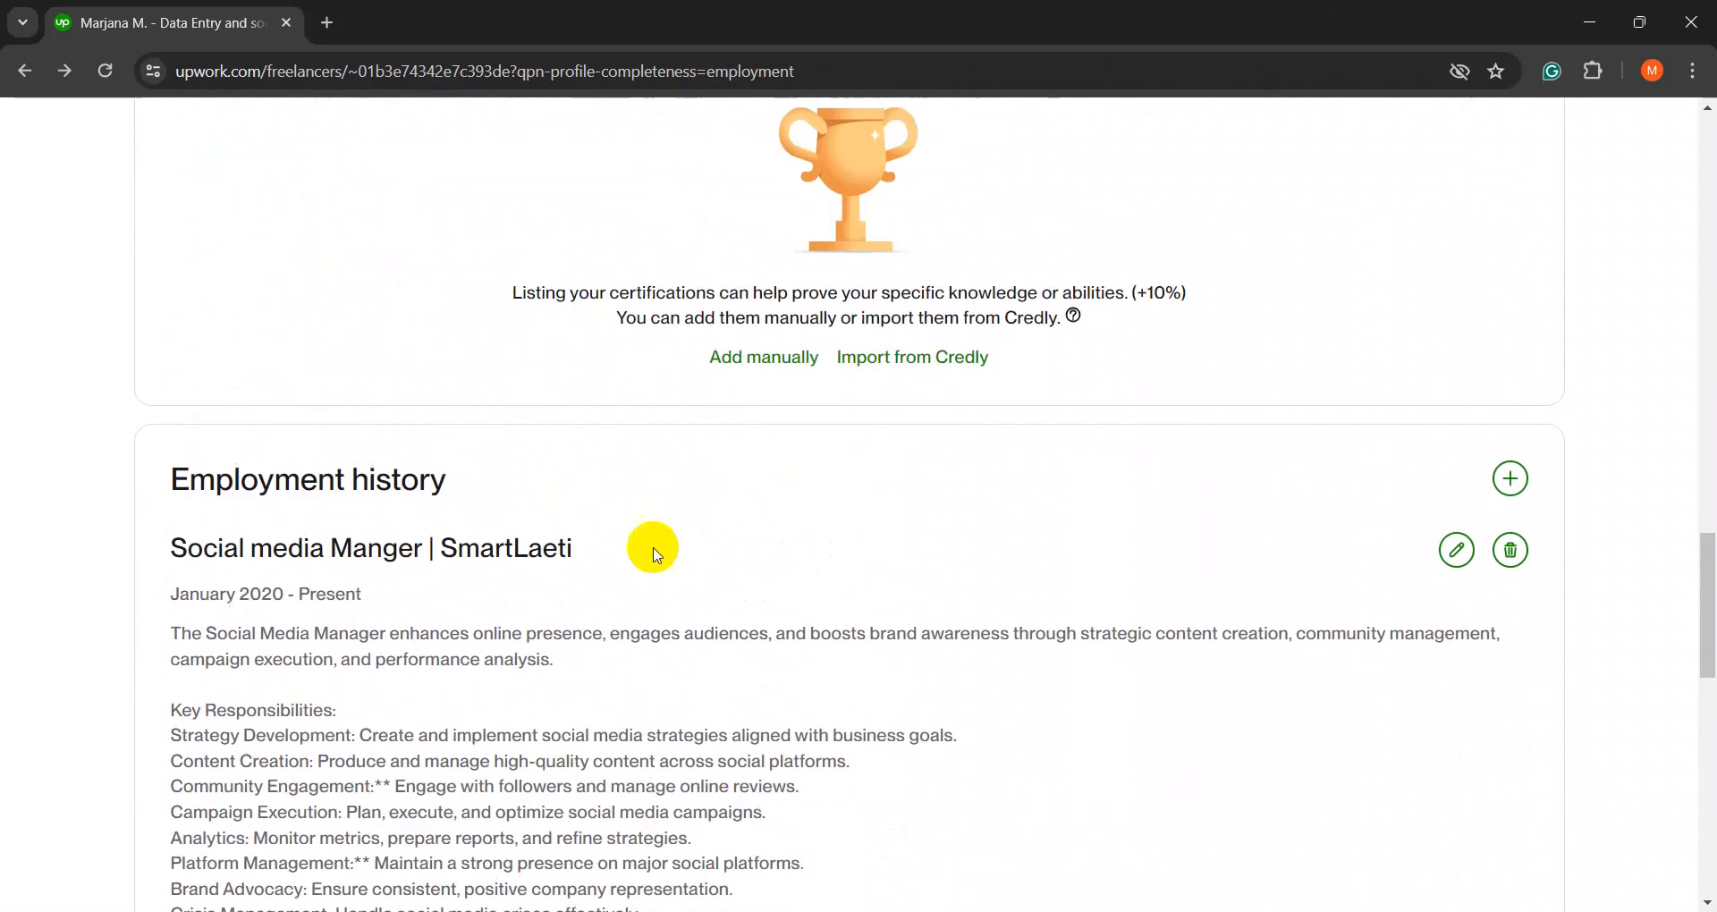
pyautogui.scroll(1, 656, 554)
pyautogui.scroll(20, 707, 586)
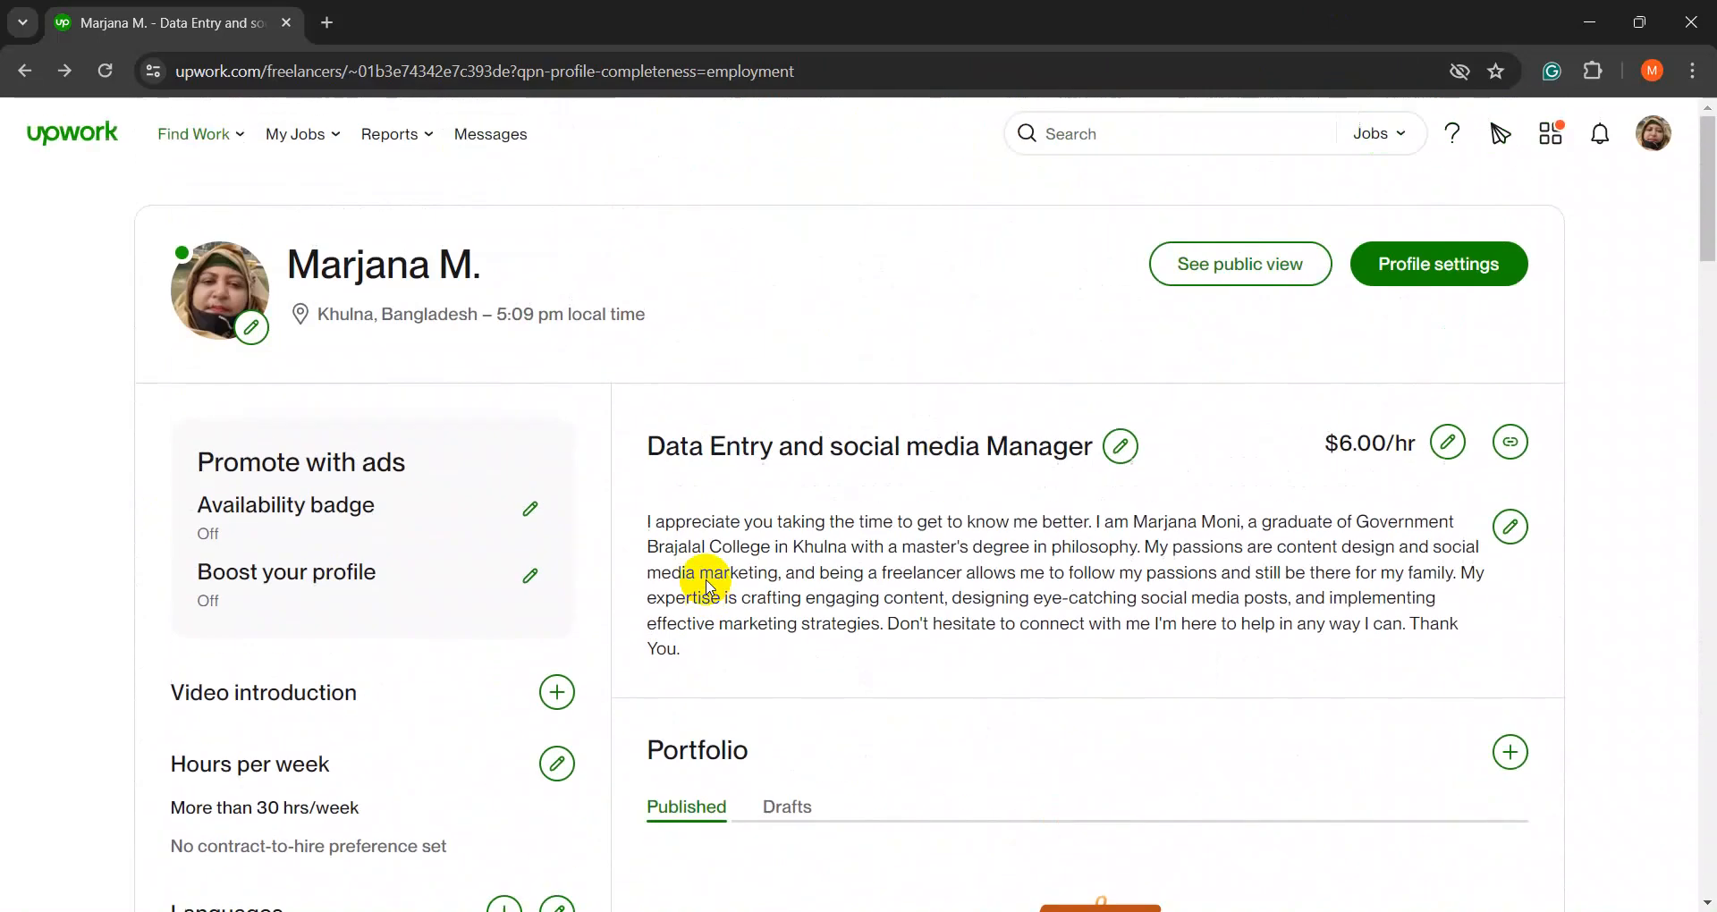
# - Go back to the home page and start a new portfolio project from the profile completion checklist
pyautogui.click(1395, 261)
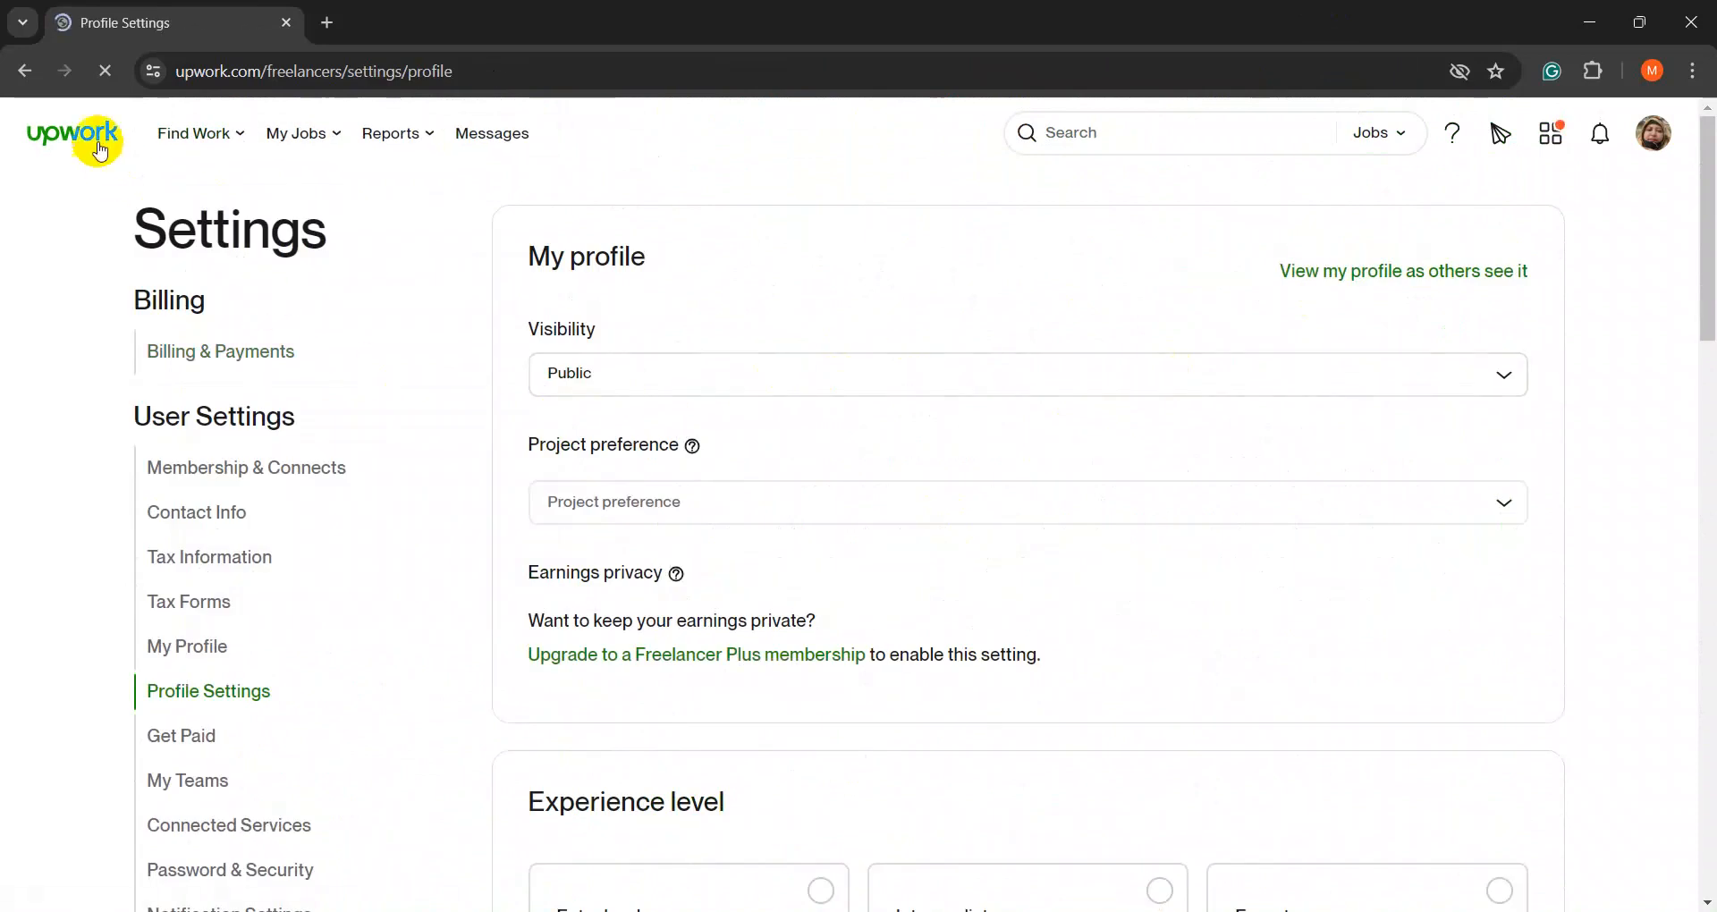
pyautogui.click(86, 148)
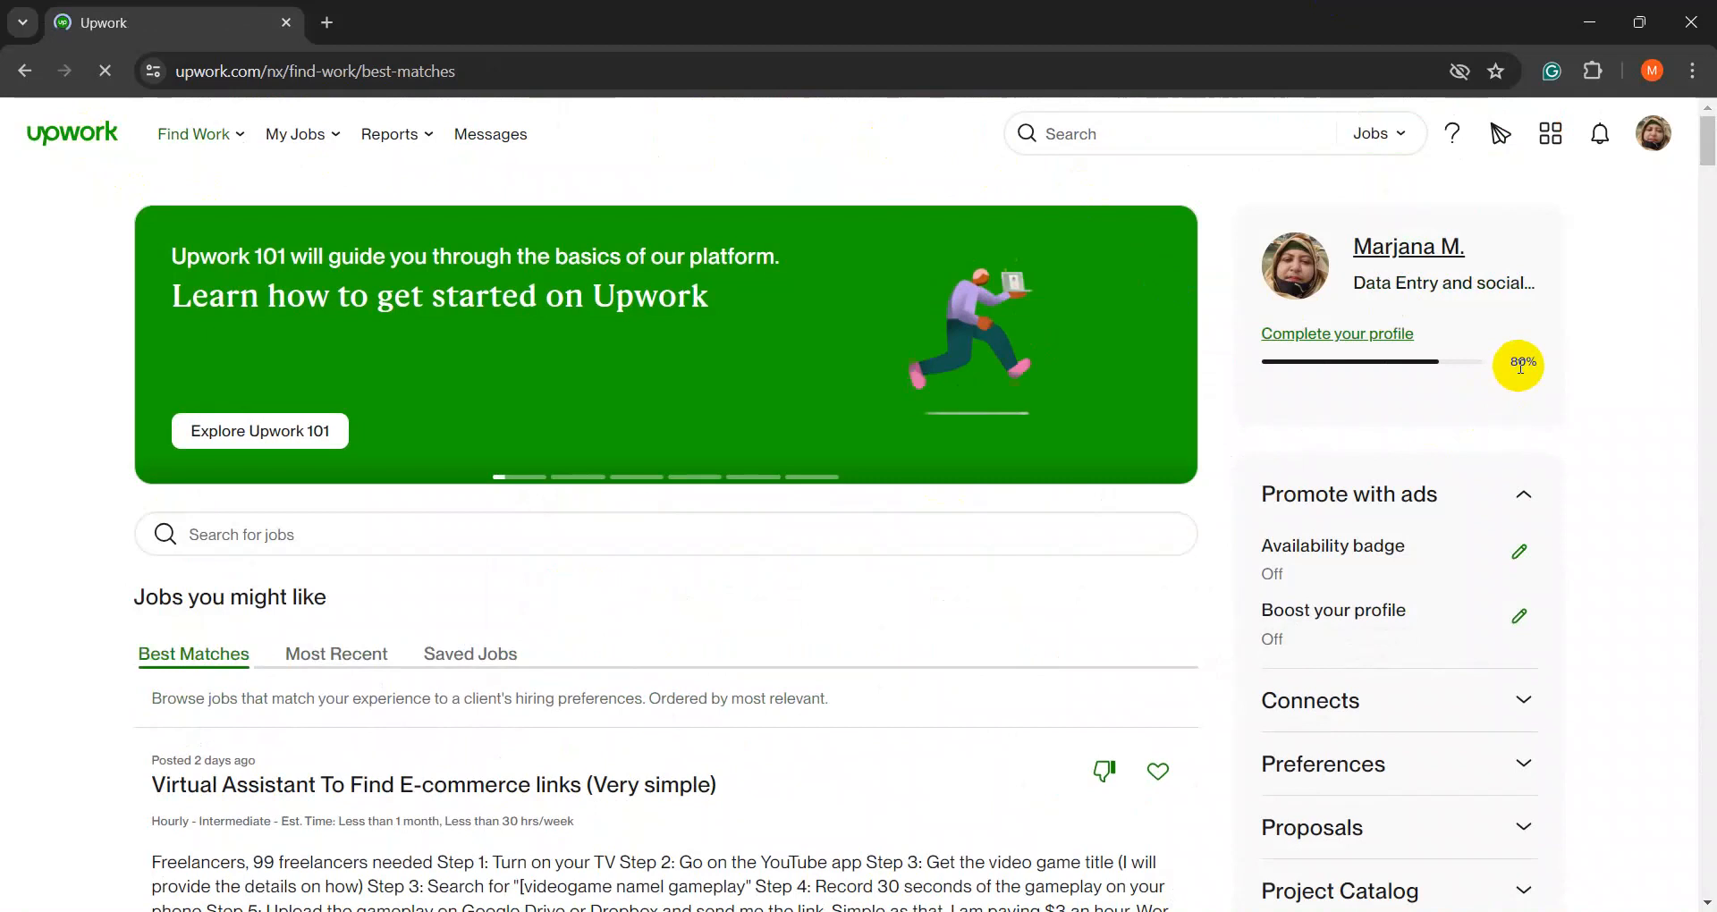
pyautogui.moveTo(1511, 361); pyautogui.dragTo(1545, 366)
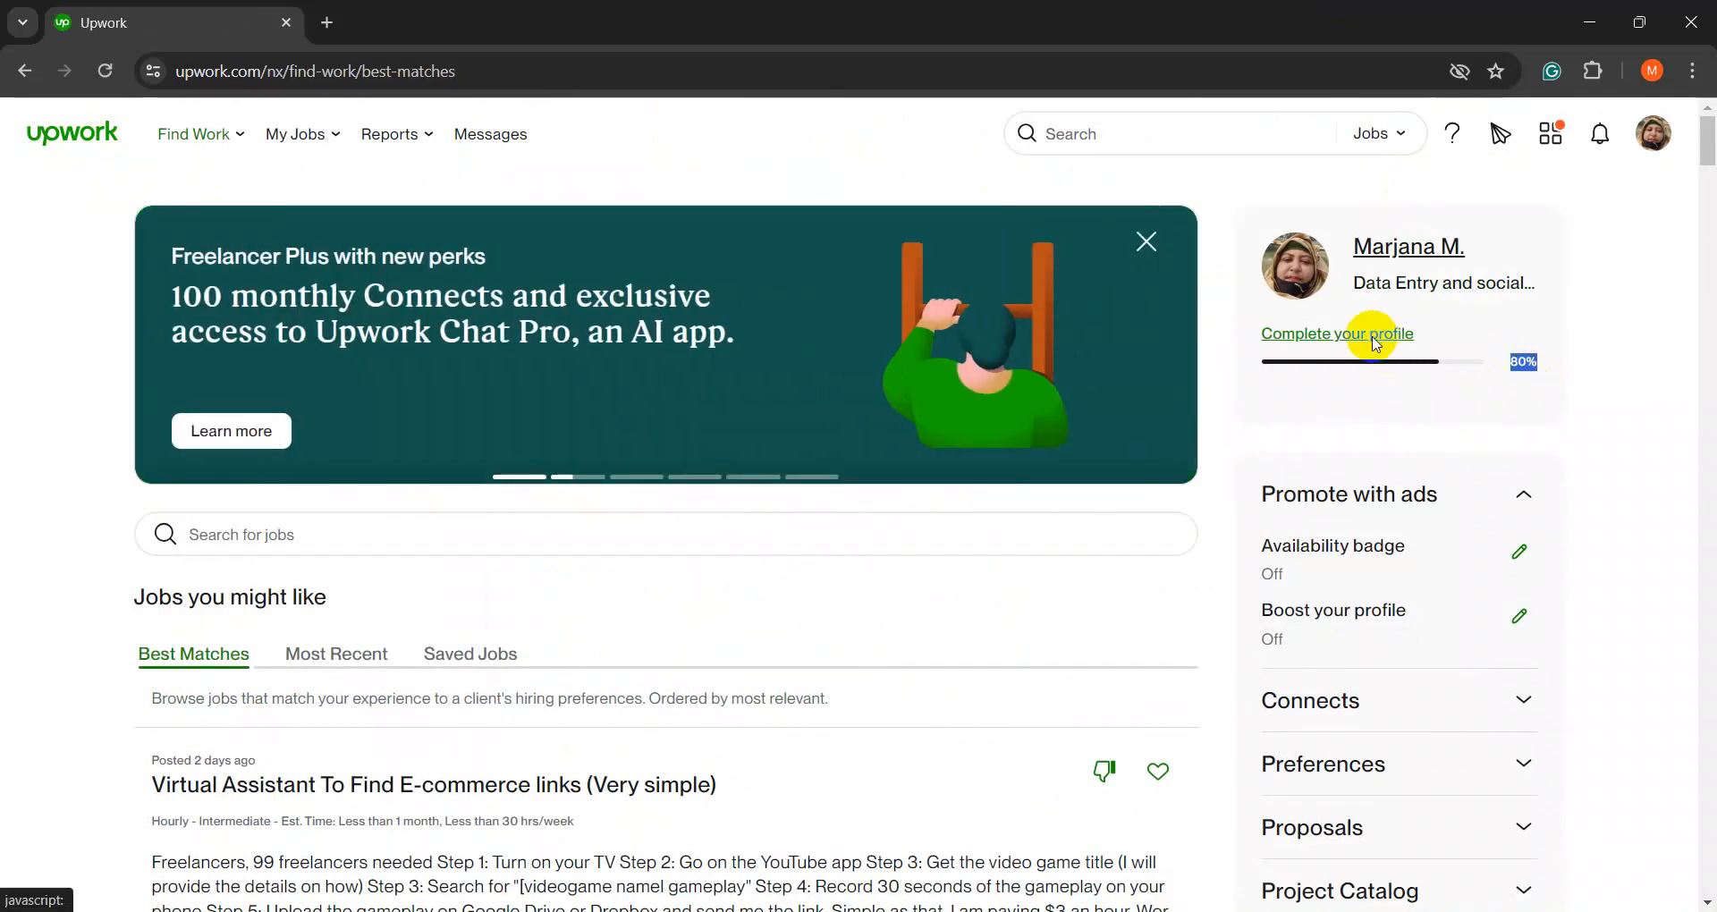
pyautogui.click(1374, 340)
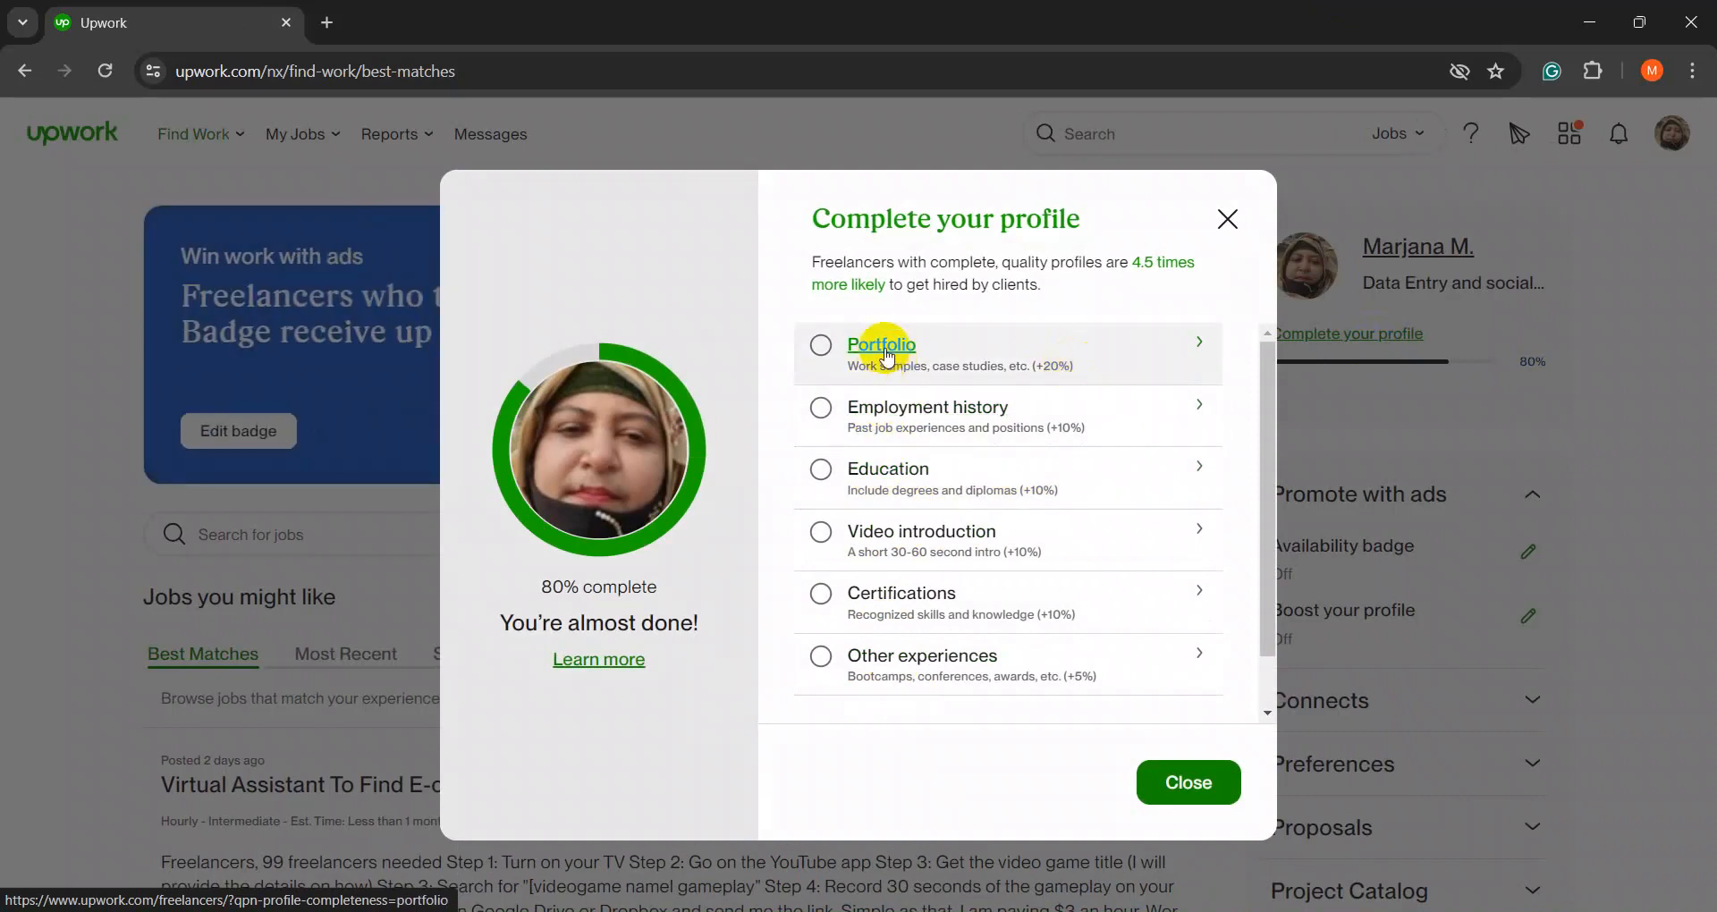
pyautogui.click(888, 356)
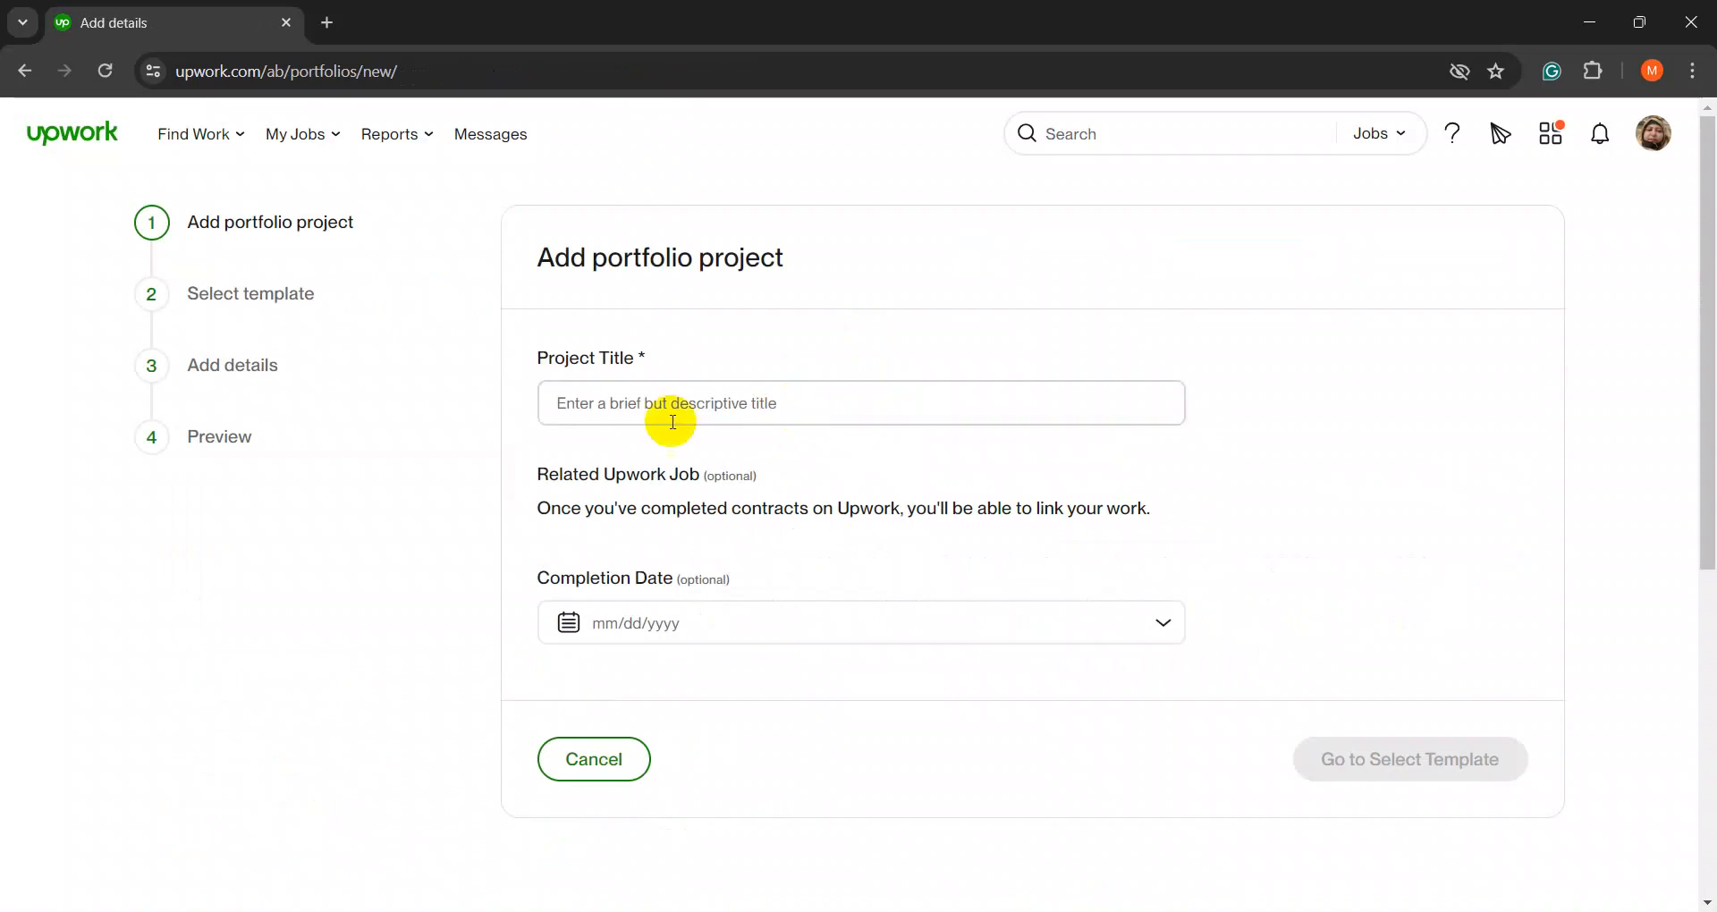
# - Enter Social Media Content Design as the portfolio project's title
pyautogui.click(624, 410)
pyautogui.click(650, 407)
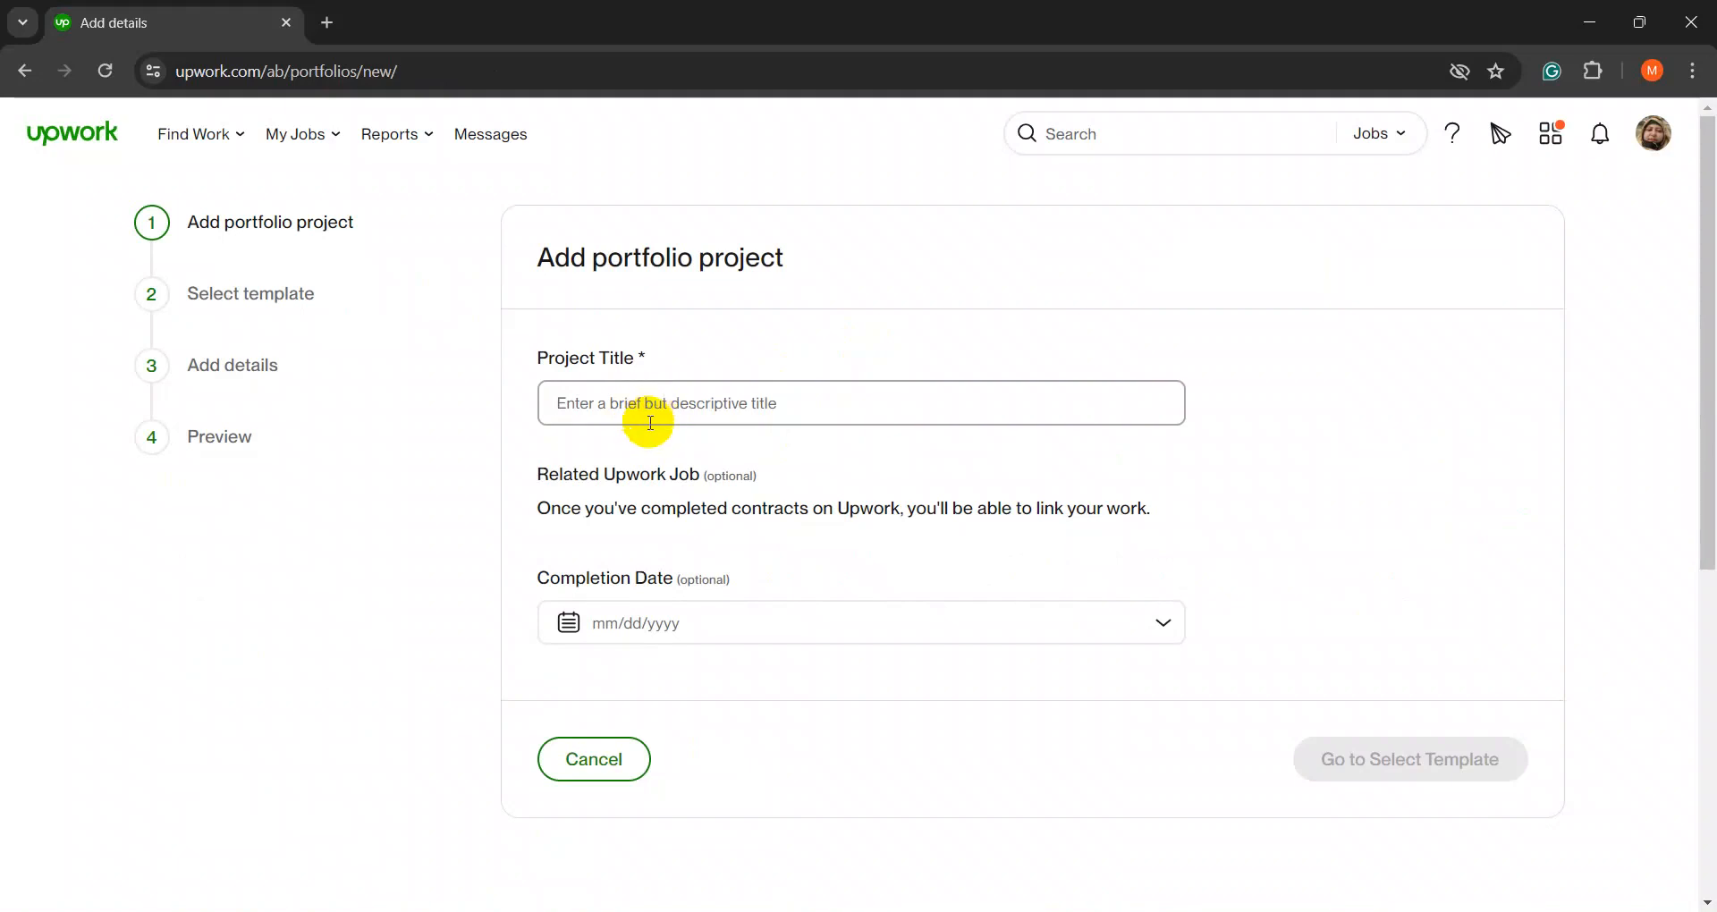
pyautogui.write('Social Media Content')
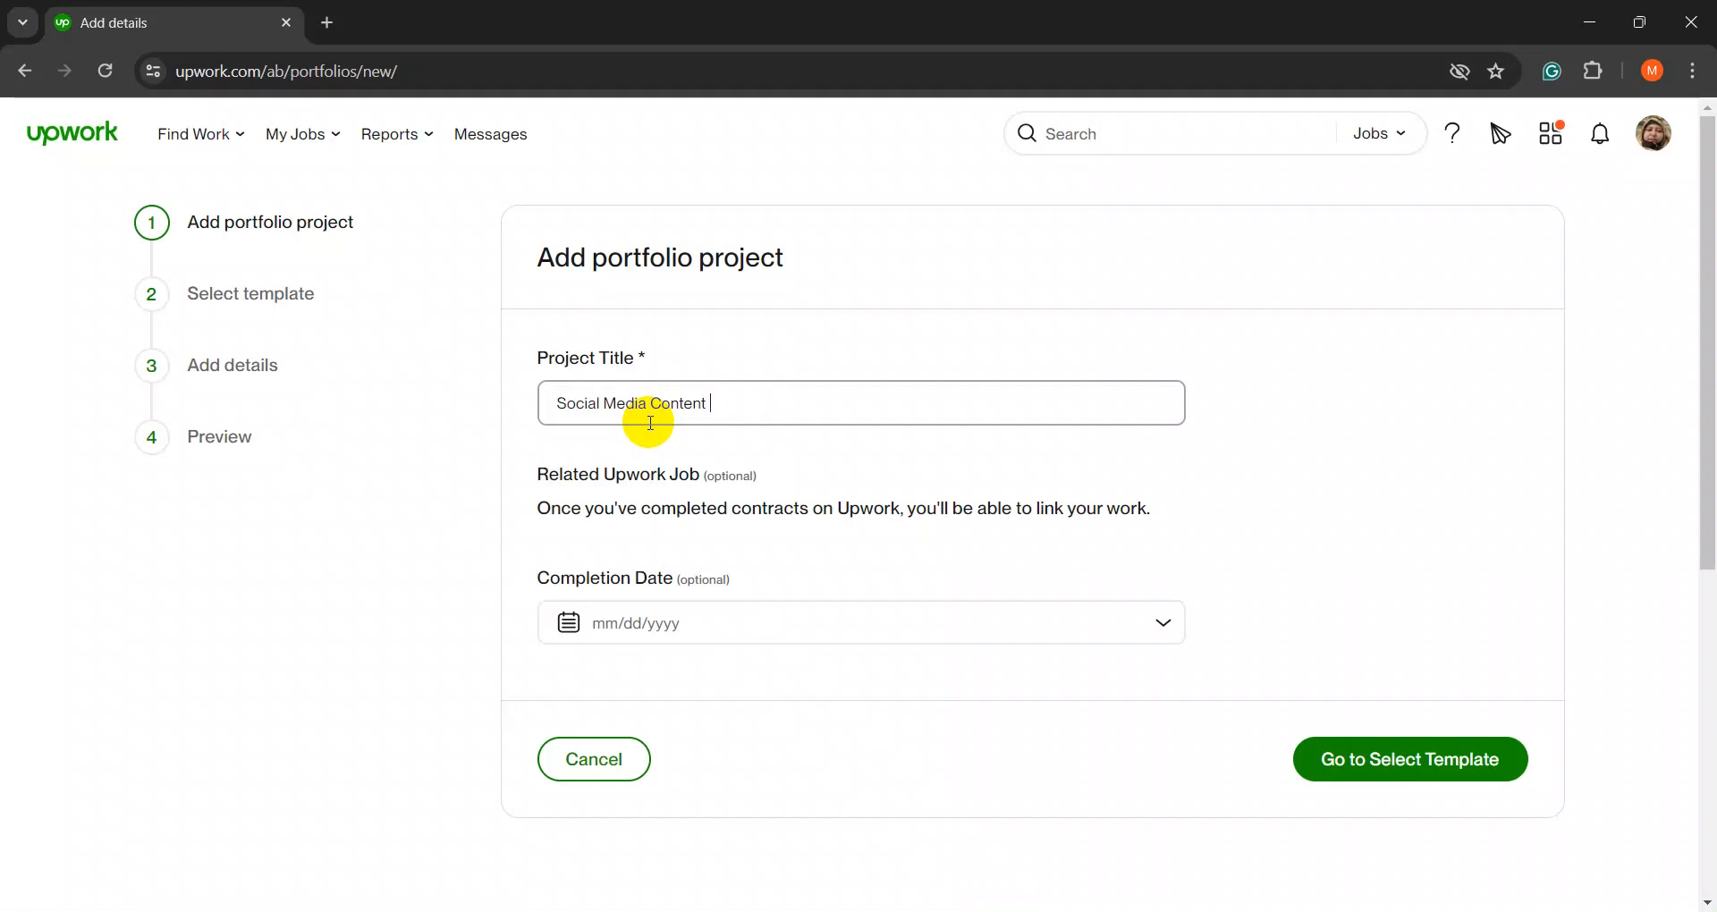
pyautogui.moveTo(721, 394); pyautogui.dragTo(537, 399)
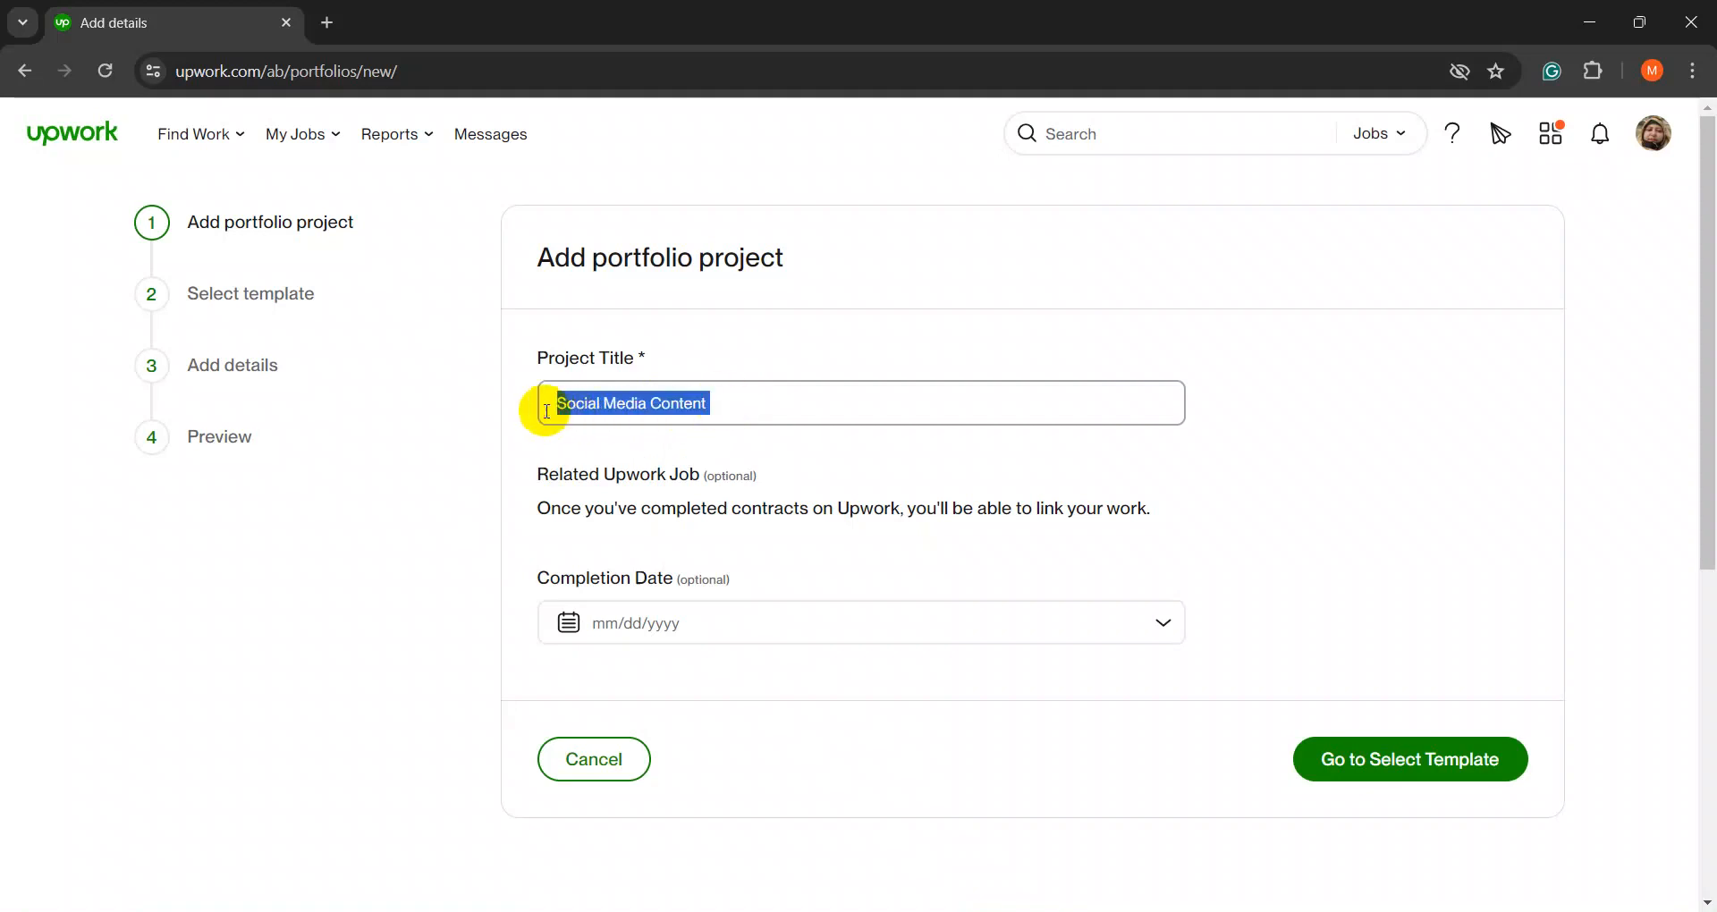
pyautogui.click(739, 406)
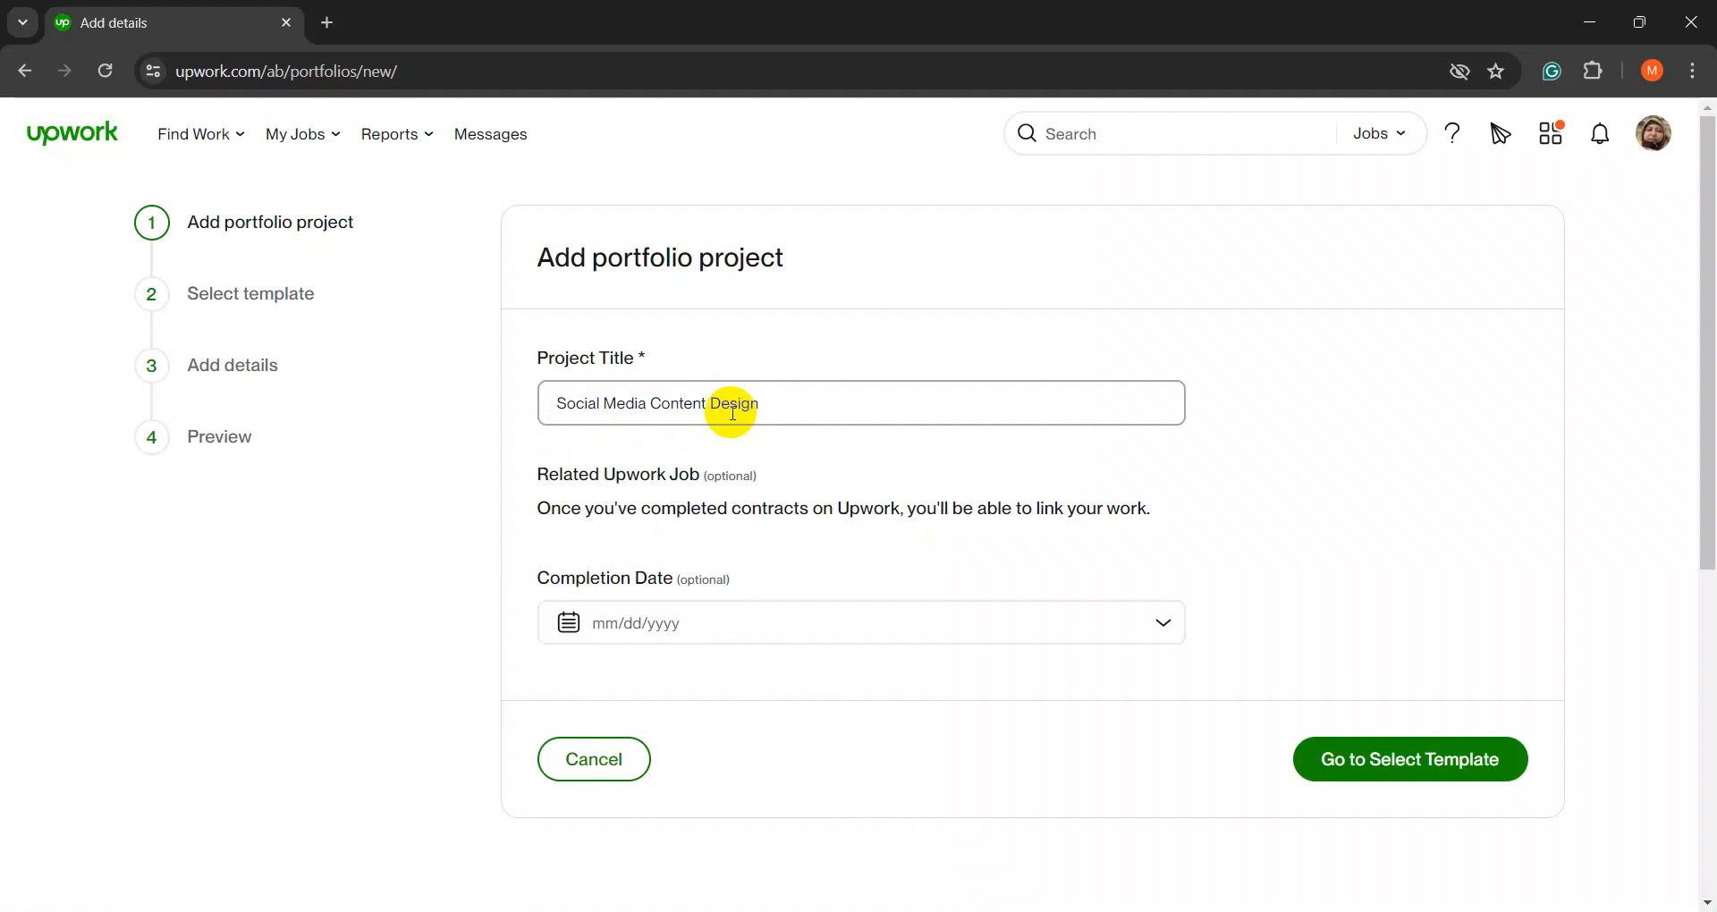
# - Set the portfolio project's completion date to 05/10/2024
pyautogui.click(628, 626)
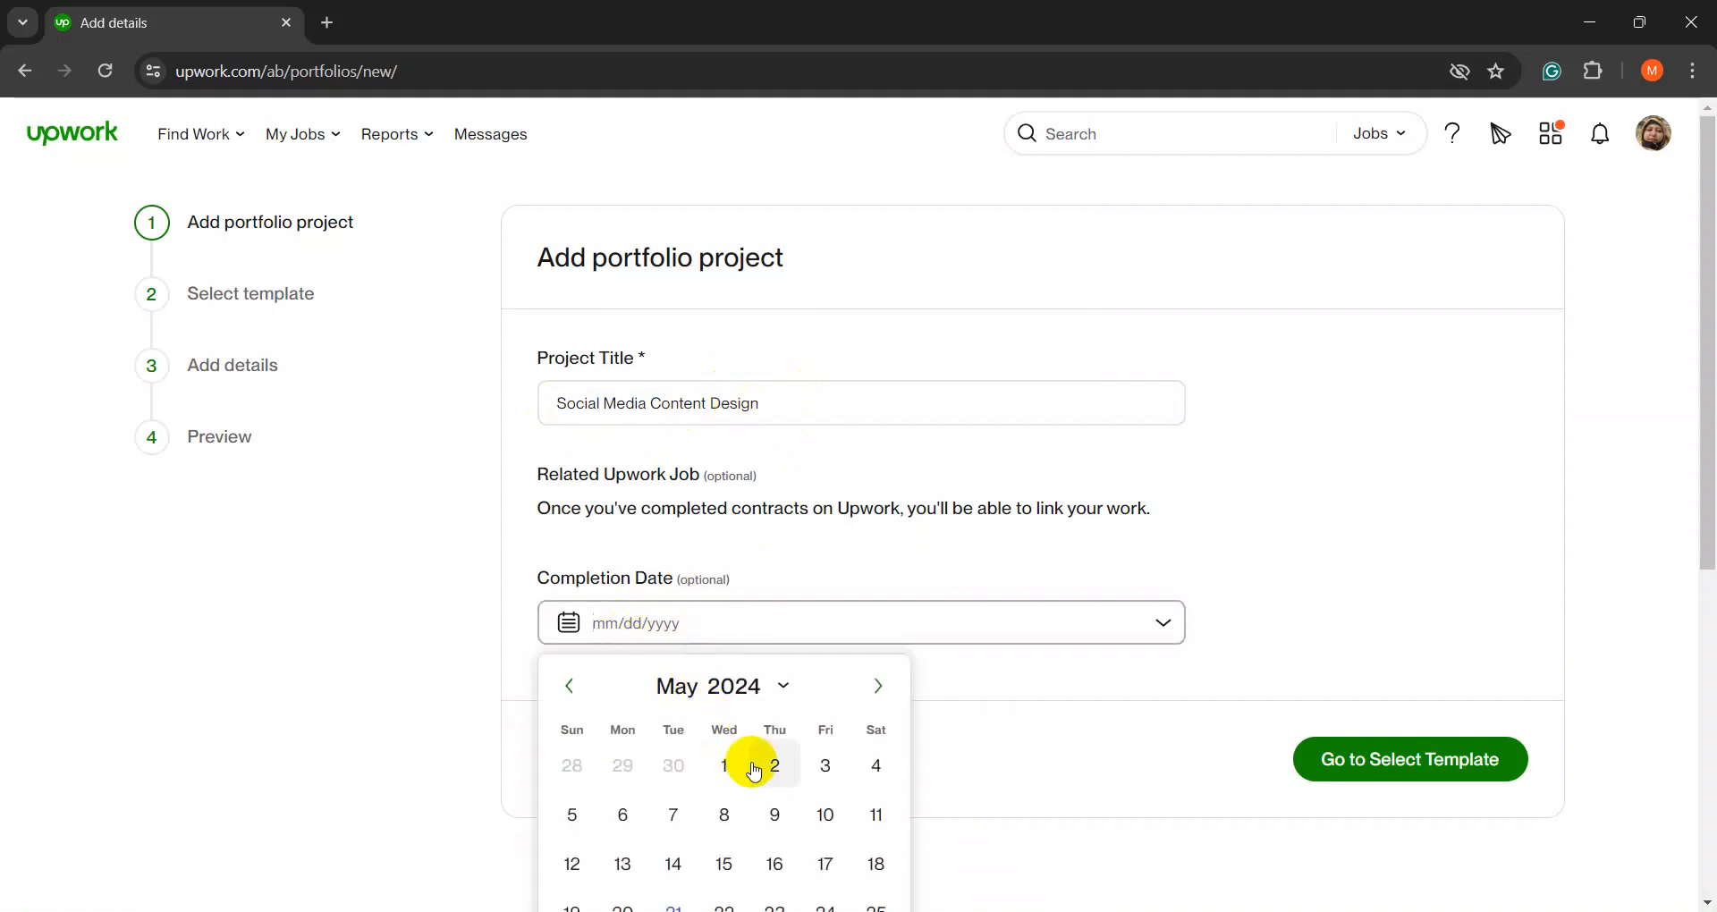
pyautogui.scroll(-3, 754, 770)
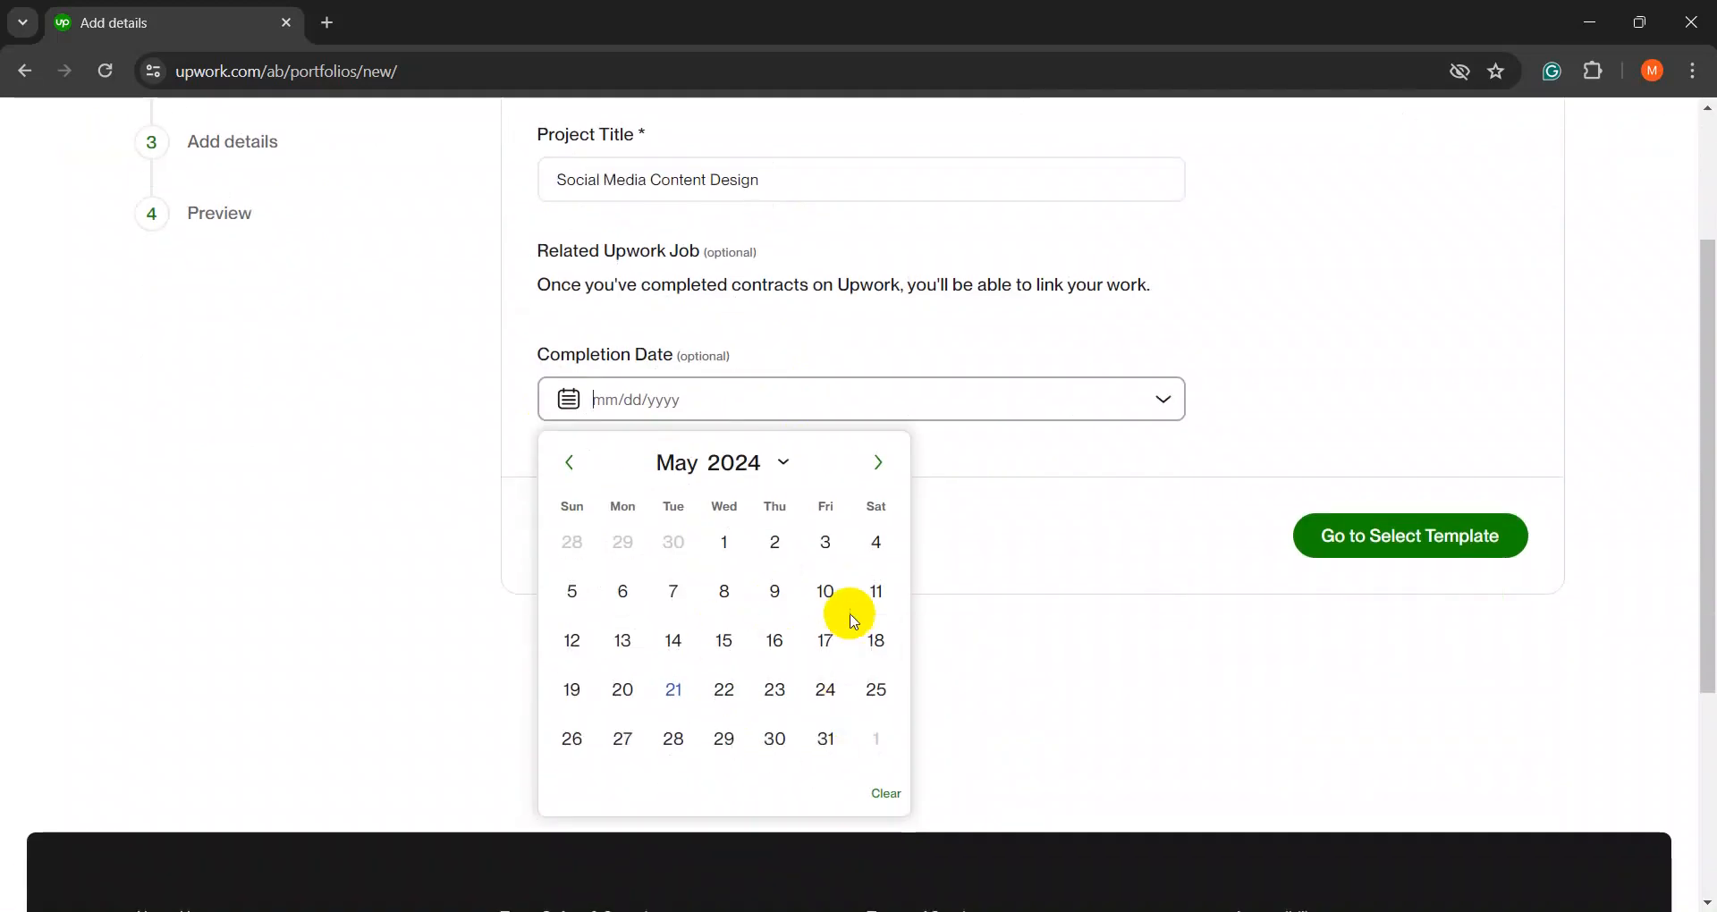
pyautogui.click(1218, 911)
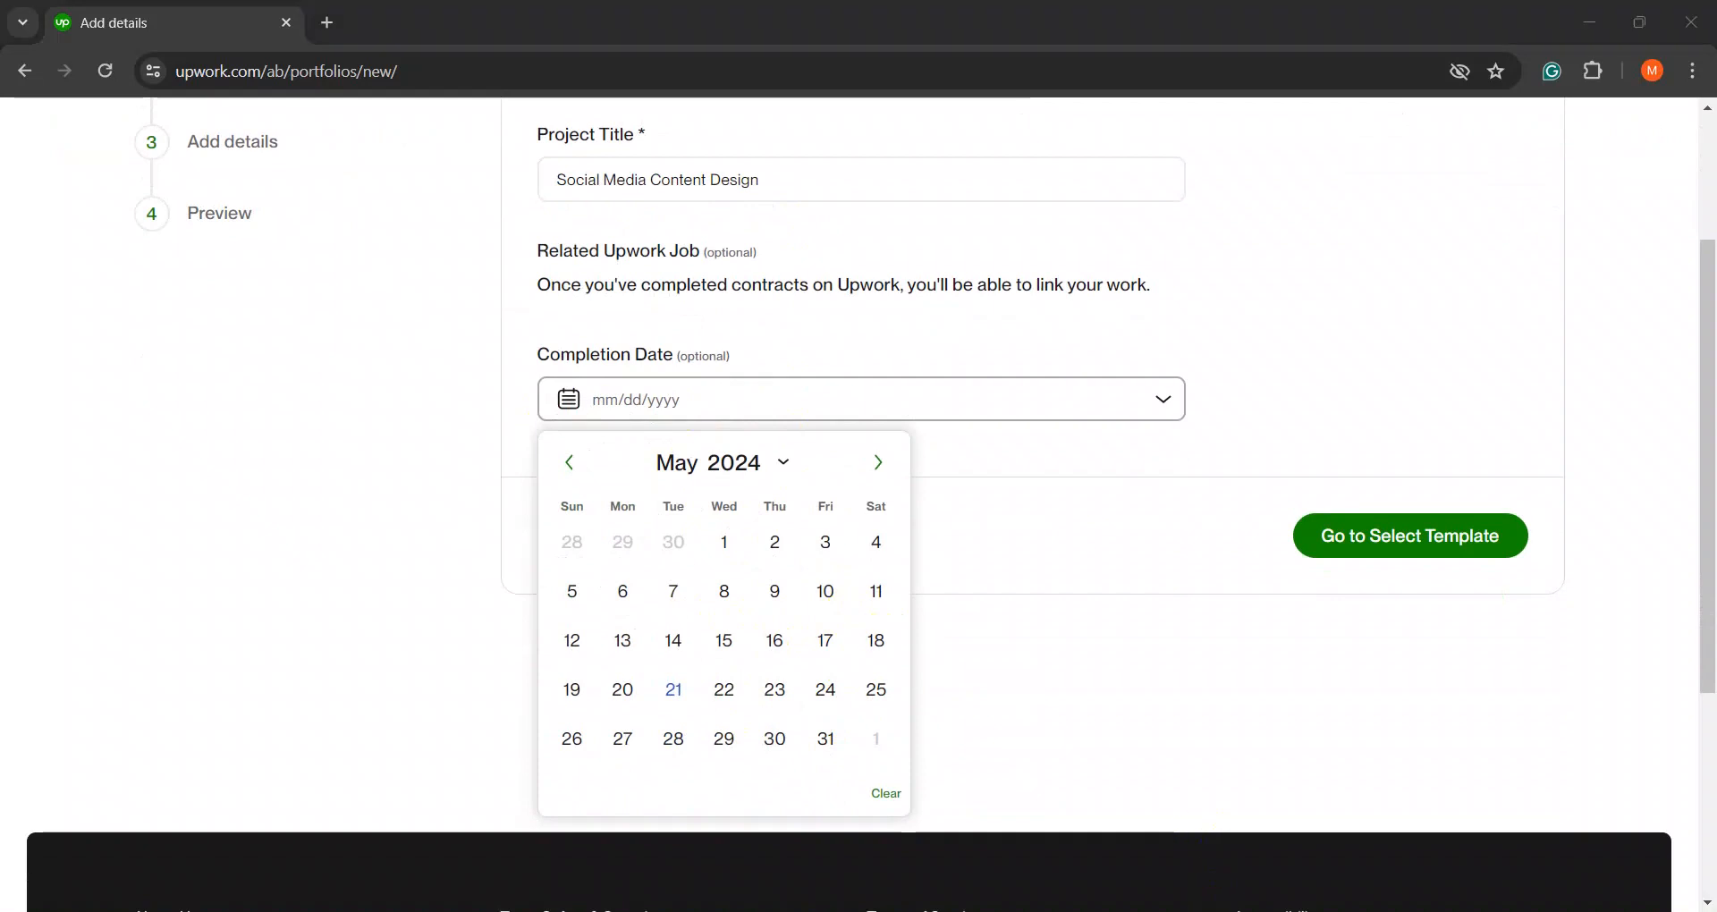
pyautogui.click(819, 593)
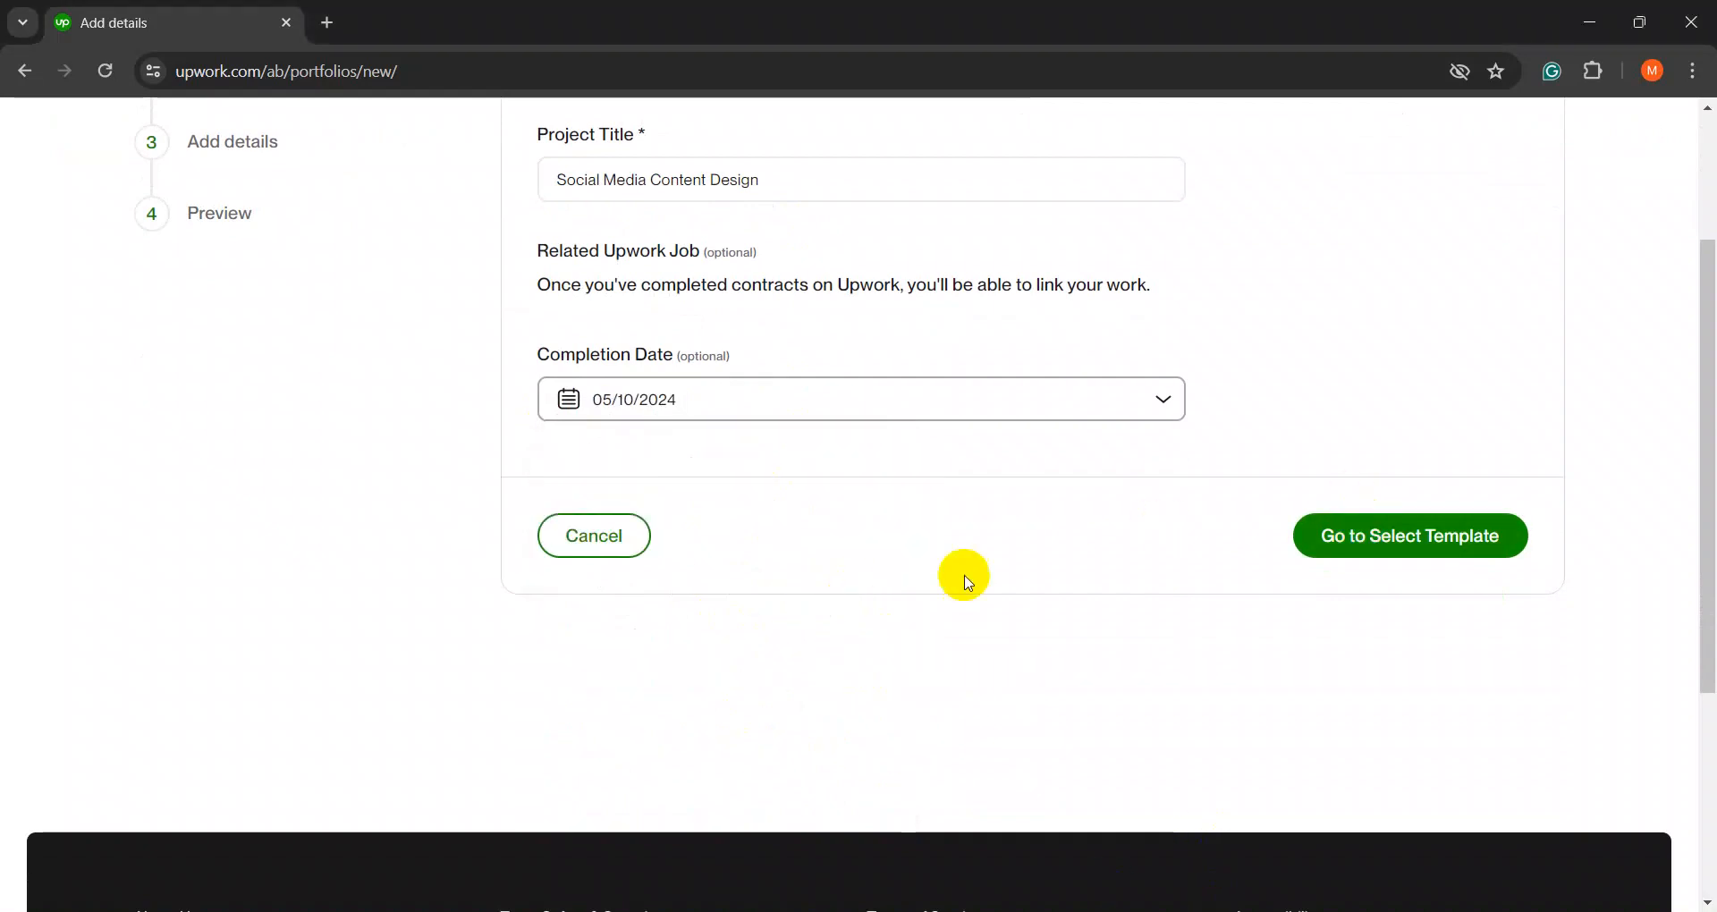
pyautogui.scroll(3, 962, 575)
pyautogui.moveTo(509, 248); pyautogui.dragTo(873, 253)
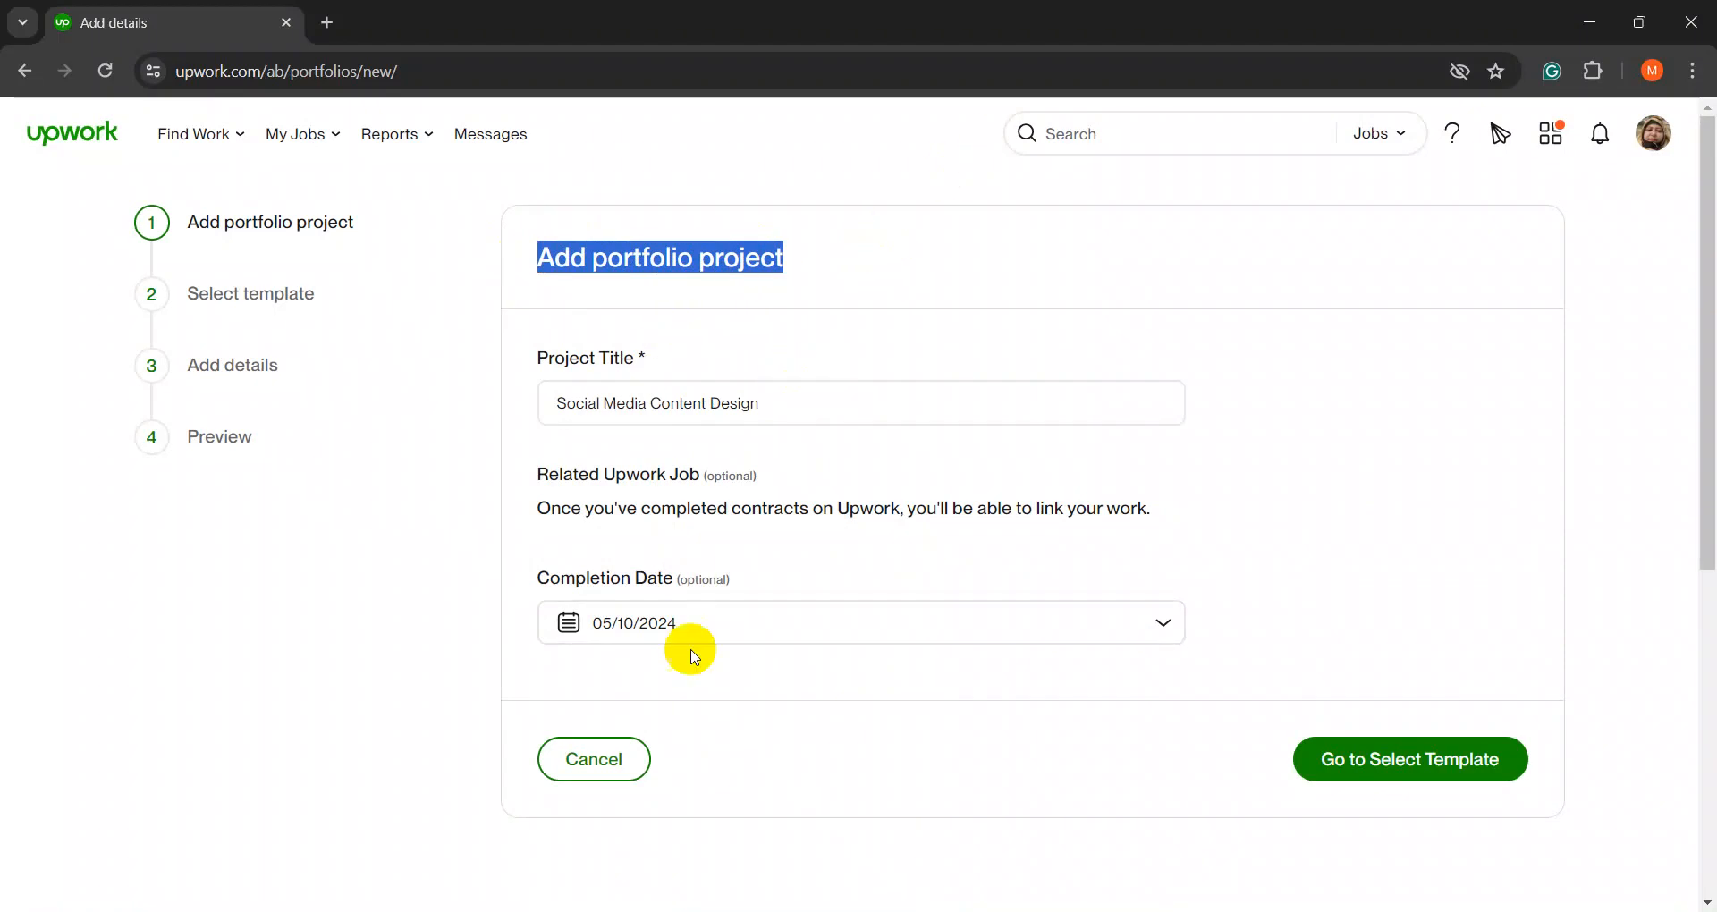
# - Keep the chosen completion date and proceed to the portfolio project's template selection
pyautogui.click(575, 625)
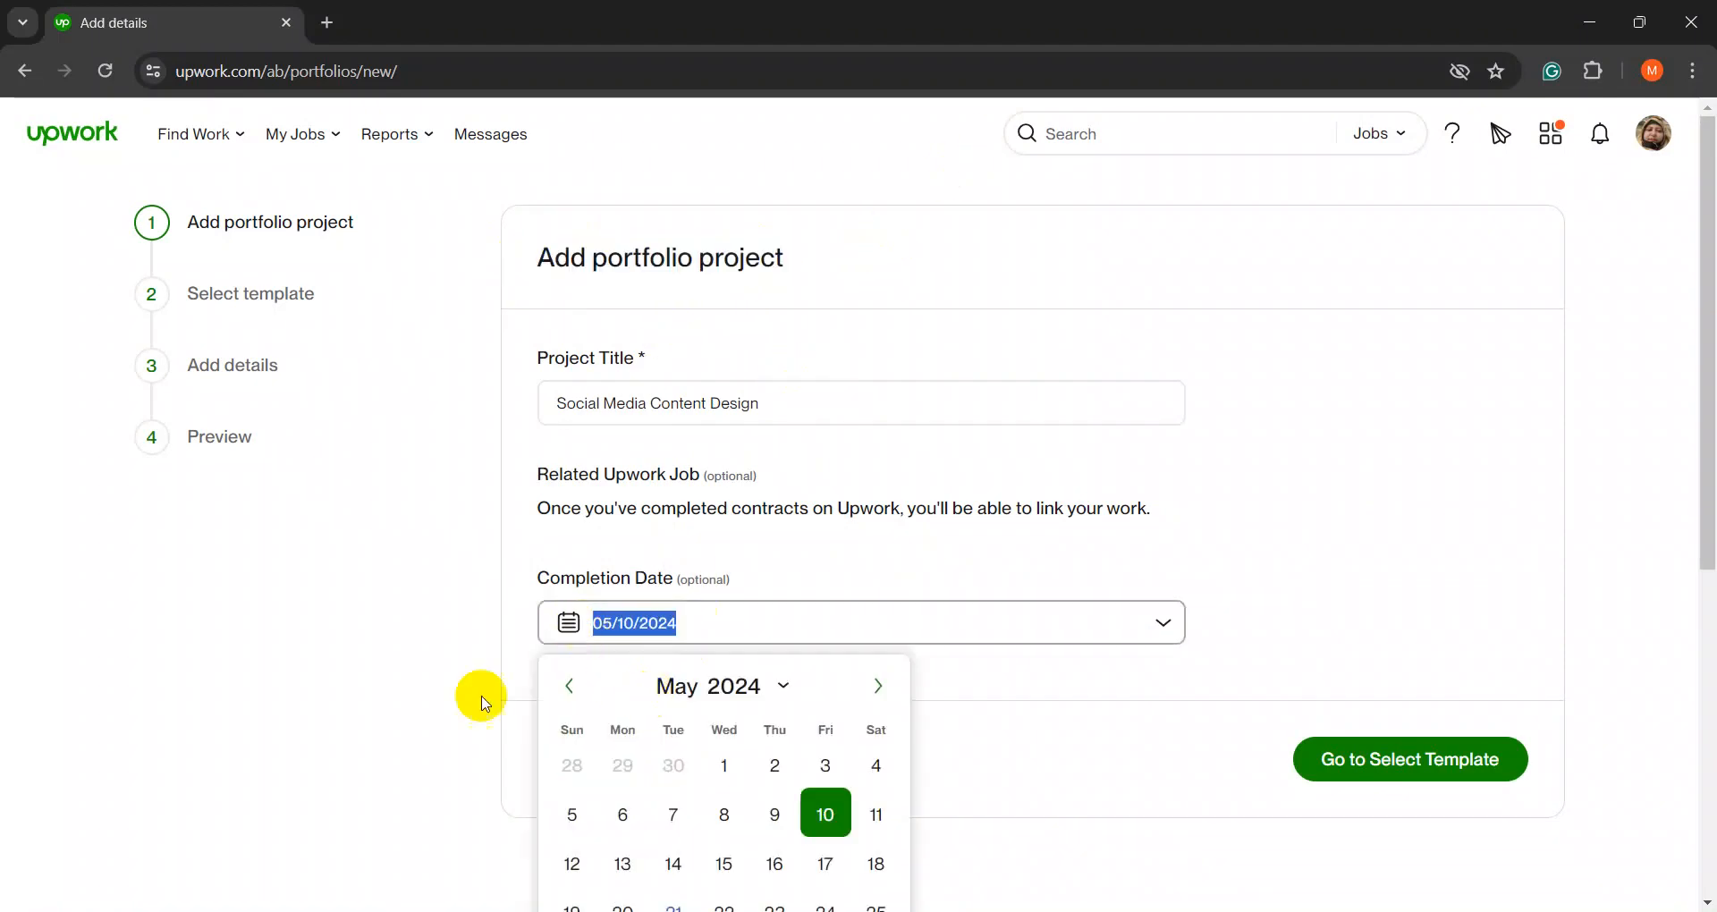
pyautogui.click(526, 693)
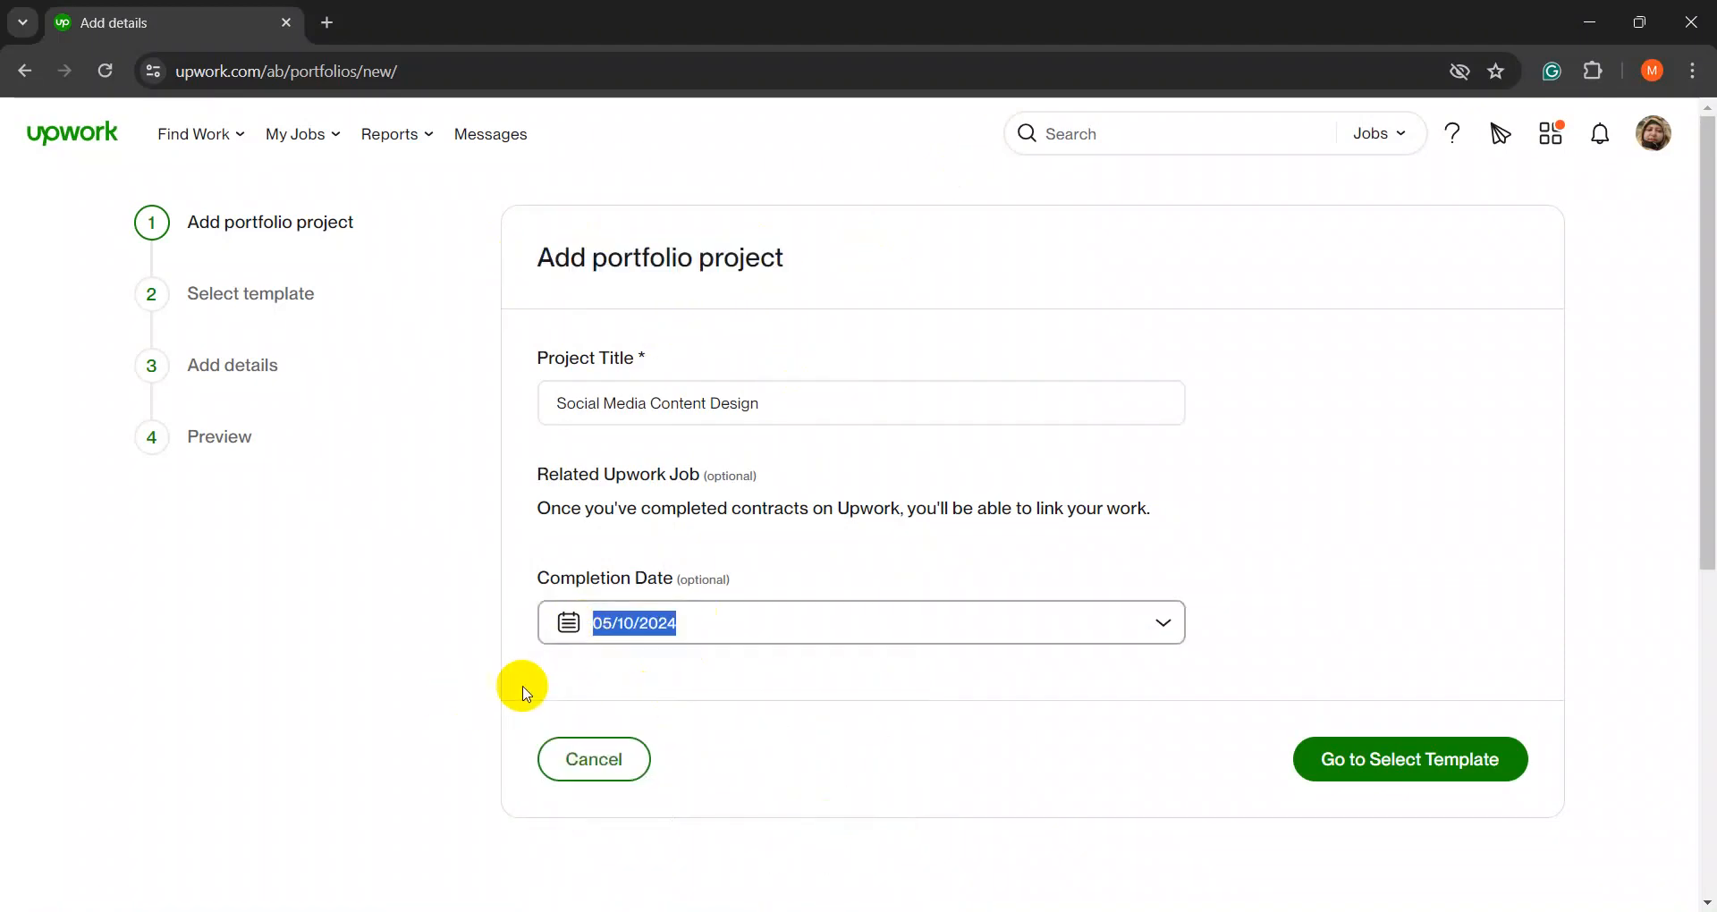
pyautogui.click(1380, 766)
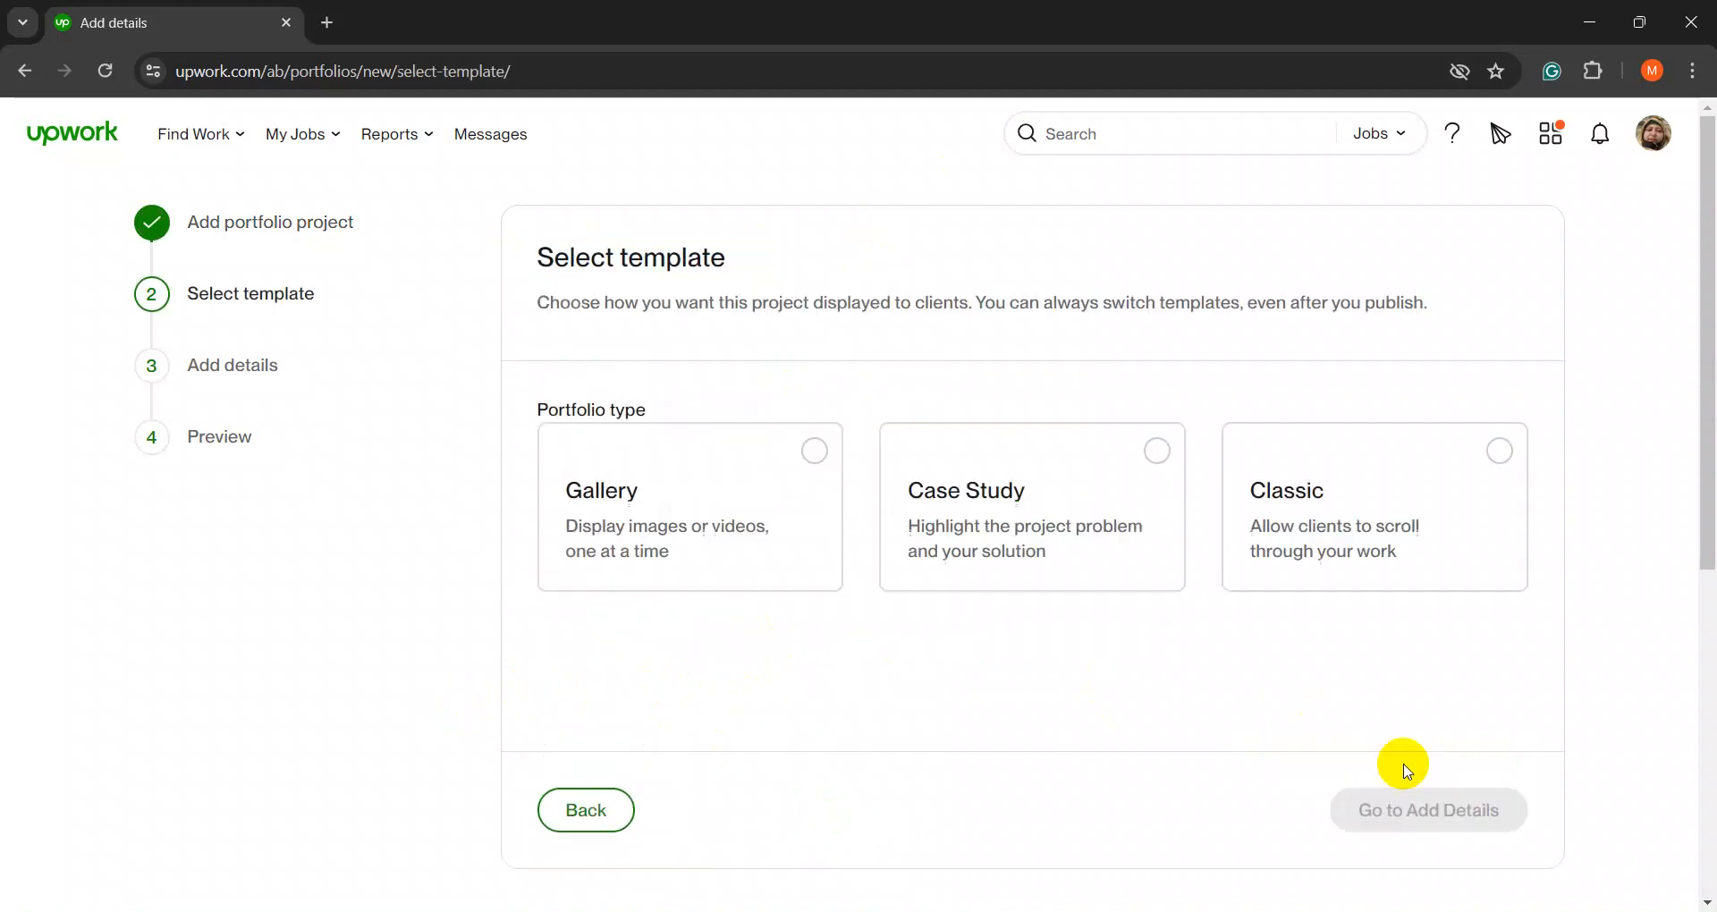
# - Choose the Gallery portfolio type for the project and continue to its details
pyautogui.scroll(-3, 1027, 663)
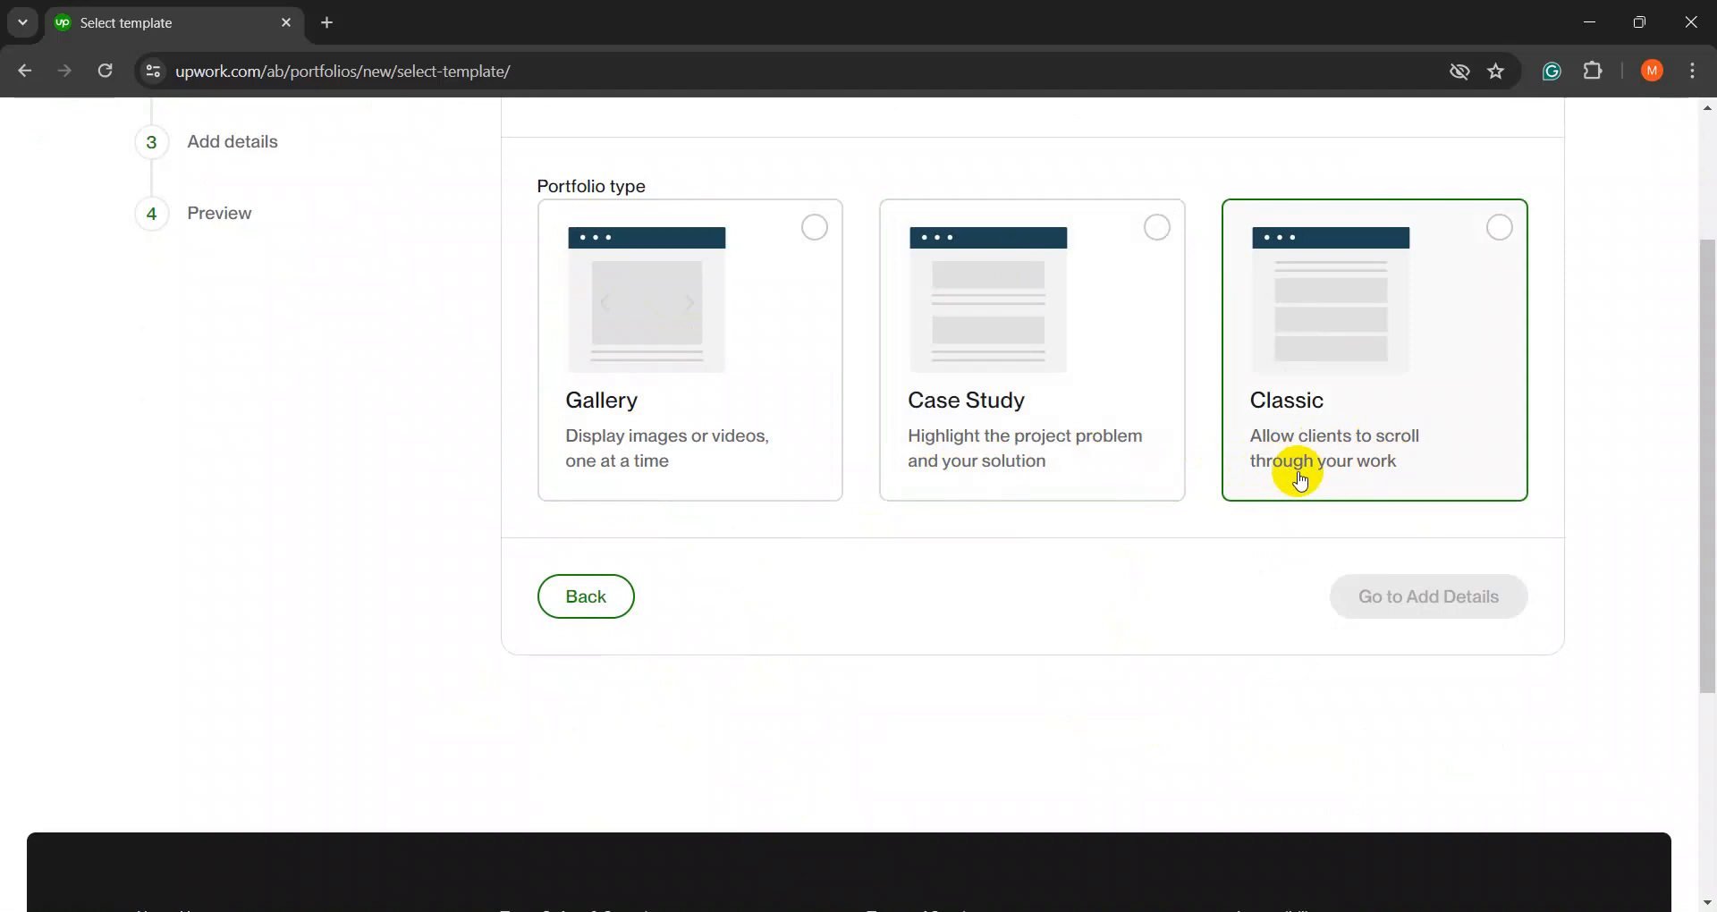
pyautogui.click(812, 229)
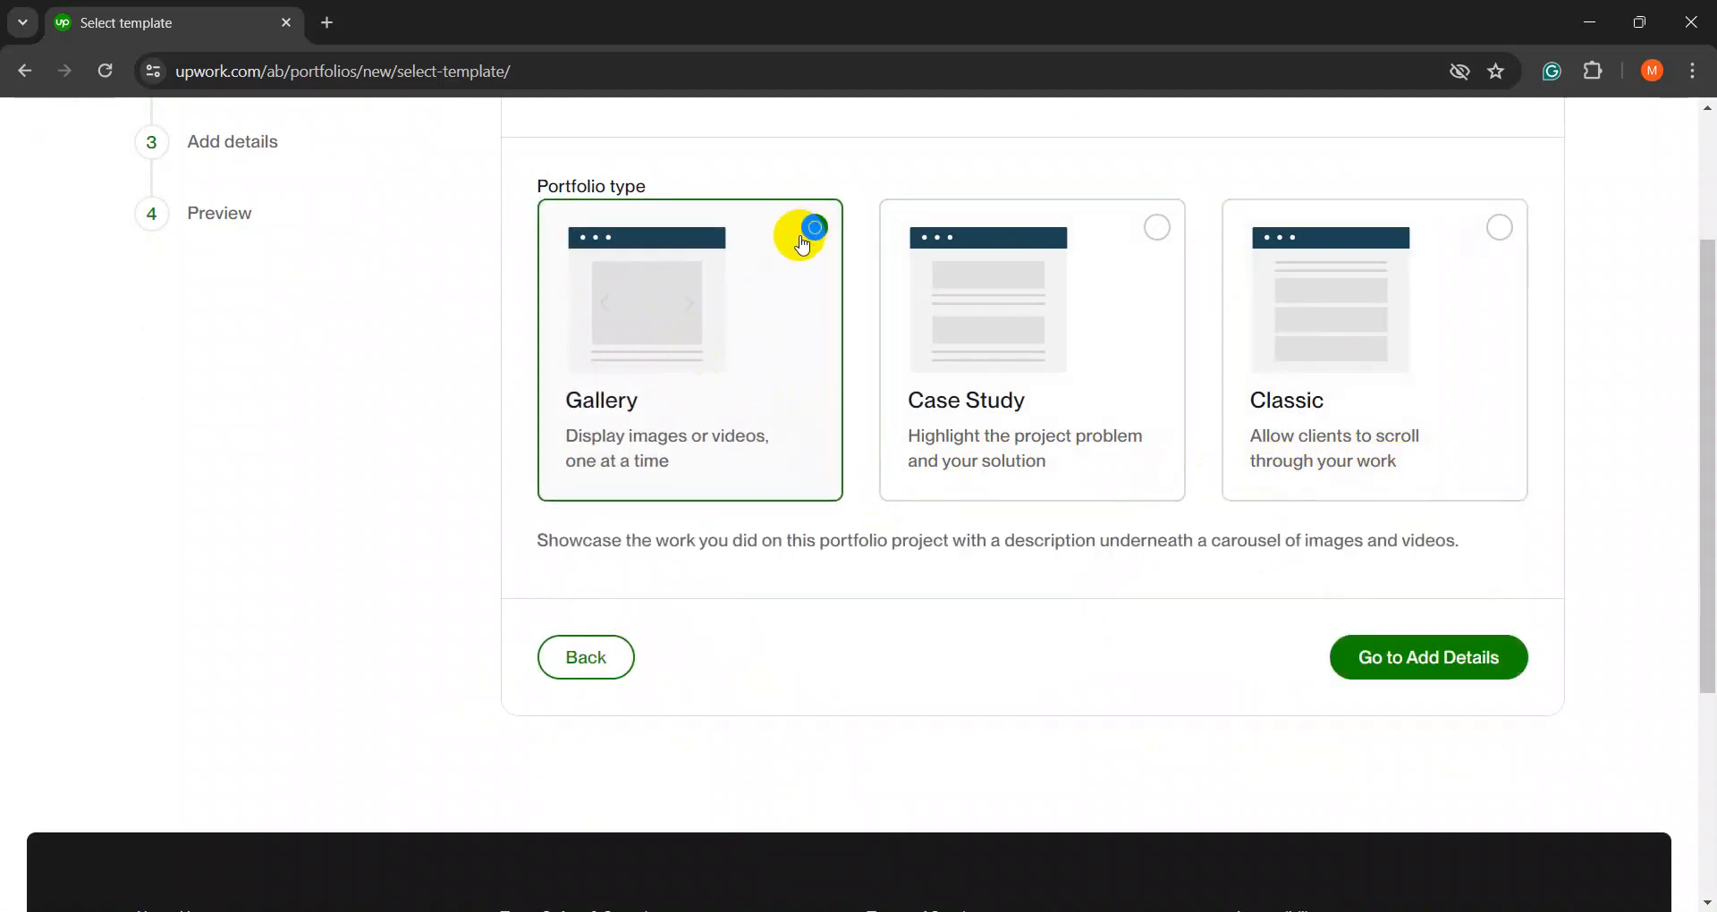
pyautogui.click(1154, 228)
pyautogui.click(812, 229)
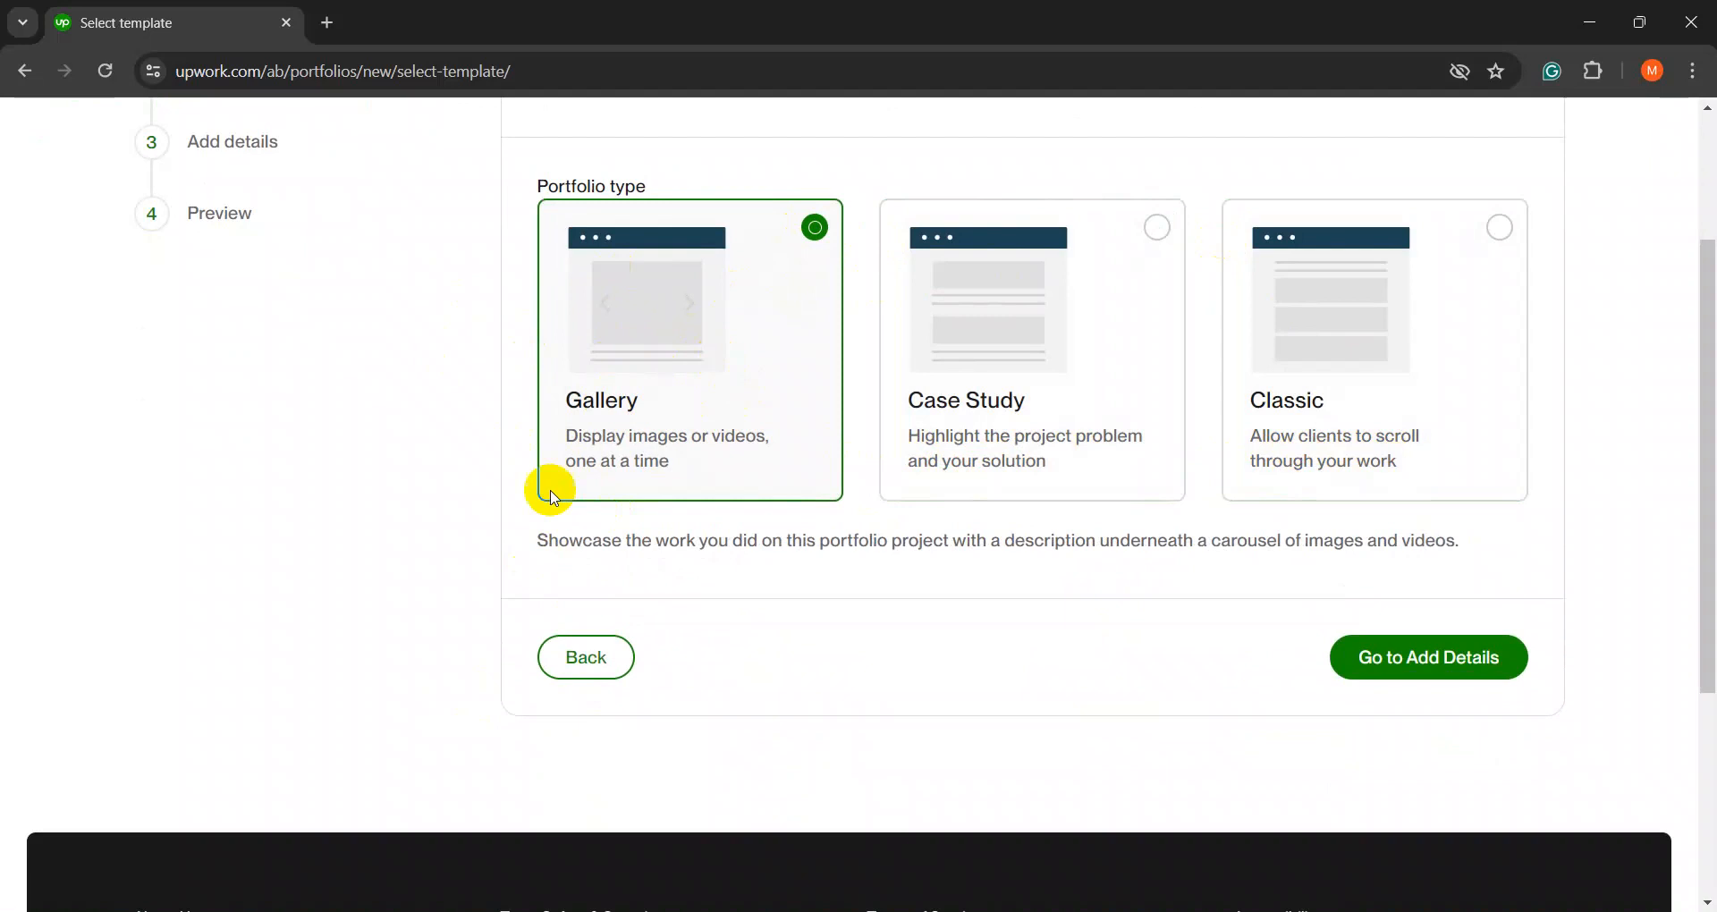
pyautogui.scroll(2, 631, 434)
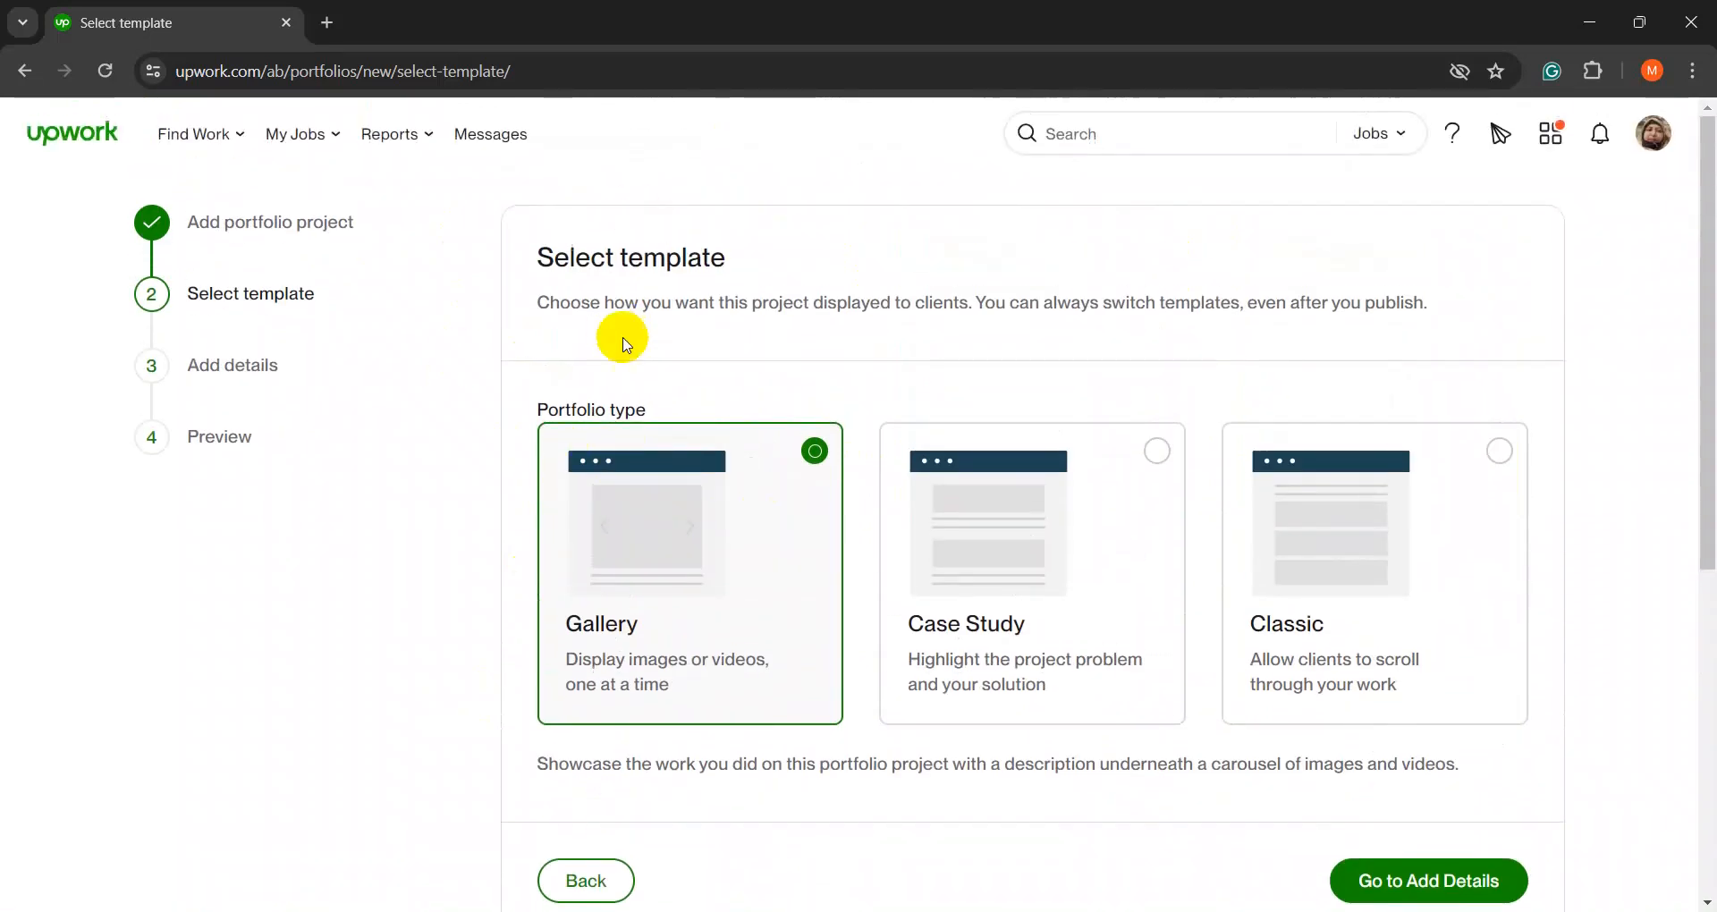
pyautogui.scroll(-1, 680, 465)
pyautogui.click(1382, 771)
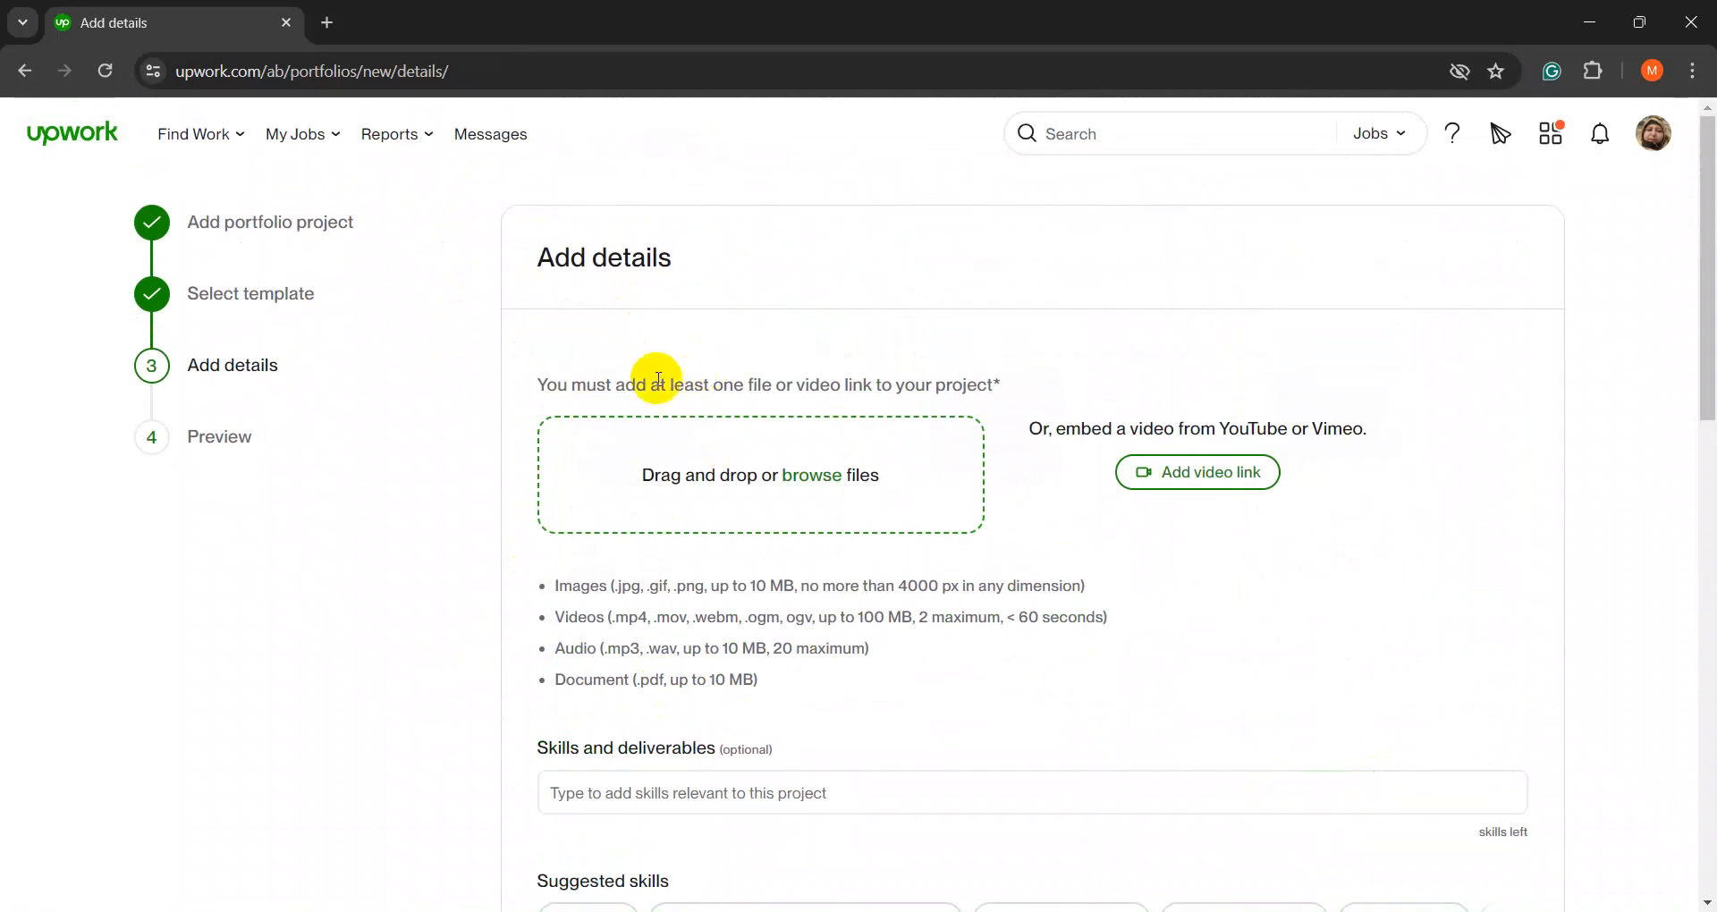
# - Read the file upload requirement and the format and size limits for images, videos, audio and documents
pyautogui.moveTo(545, 389); pyautogui.dragTo(1033, 391)
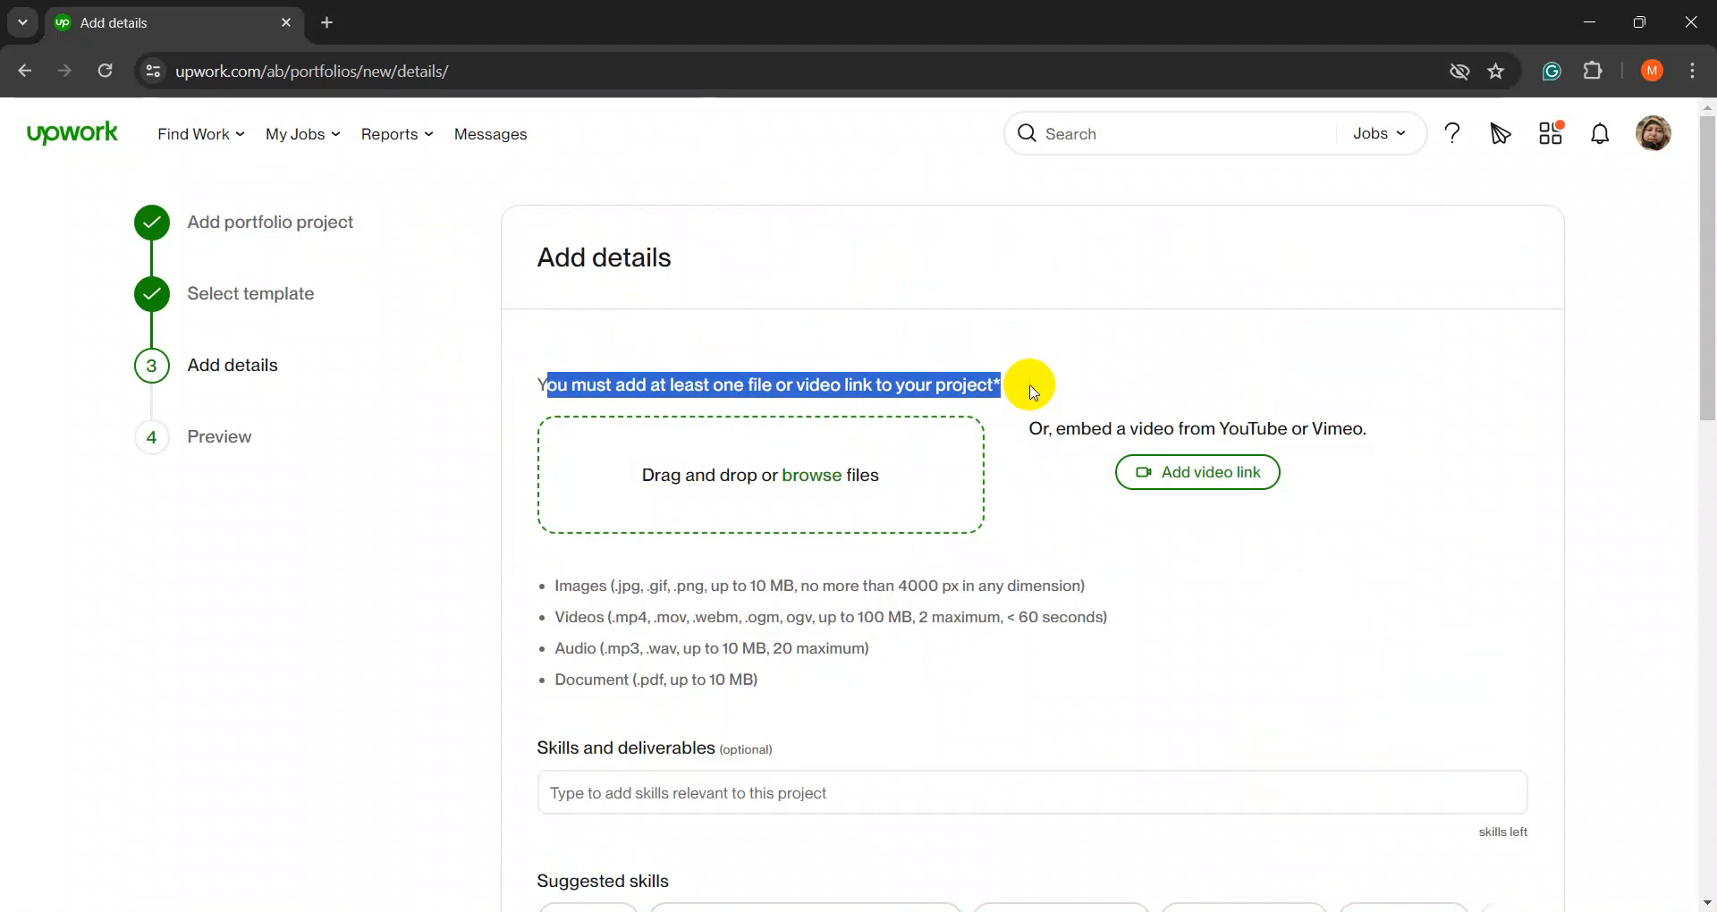
pyautogui.click(1033, 392)
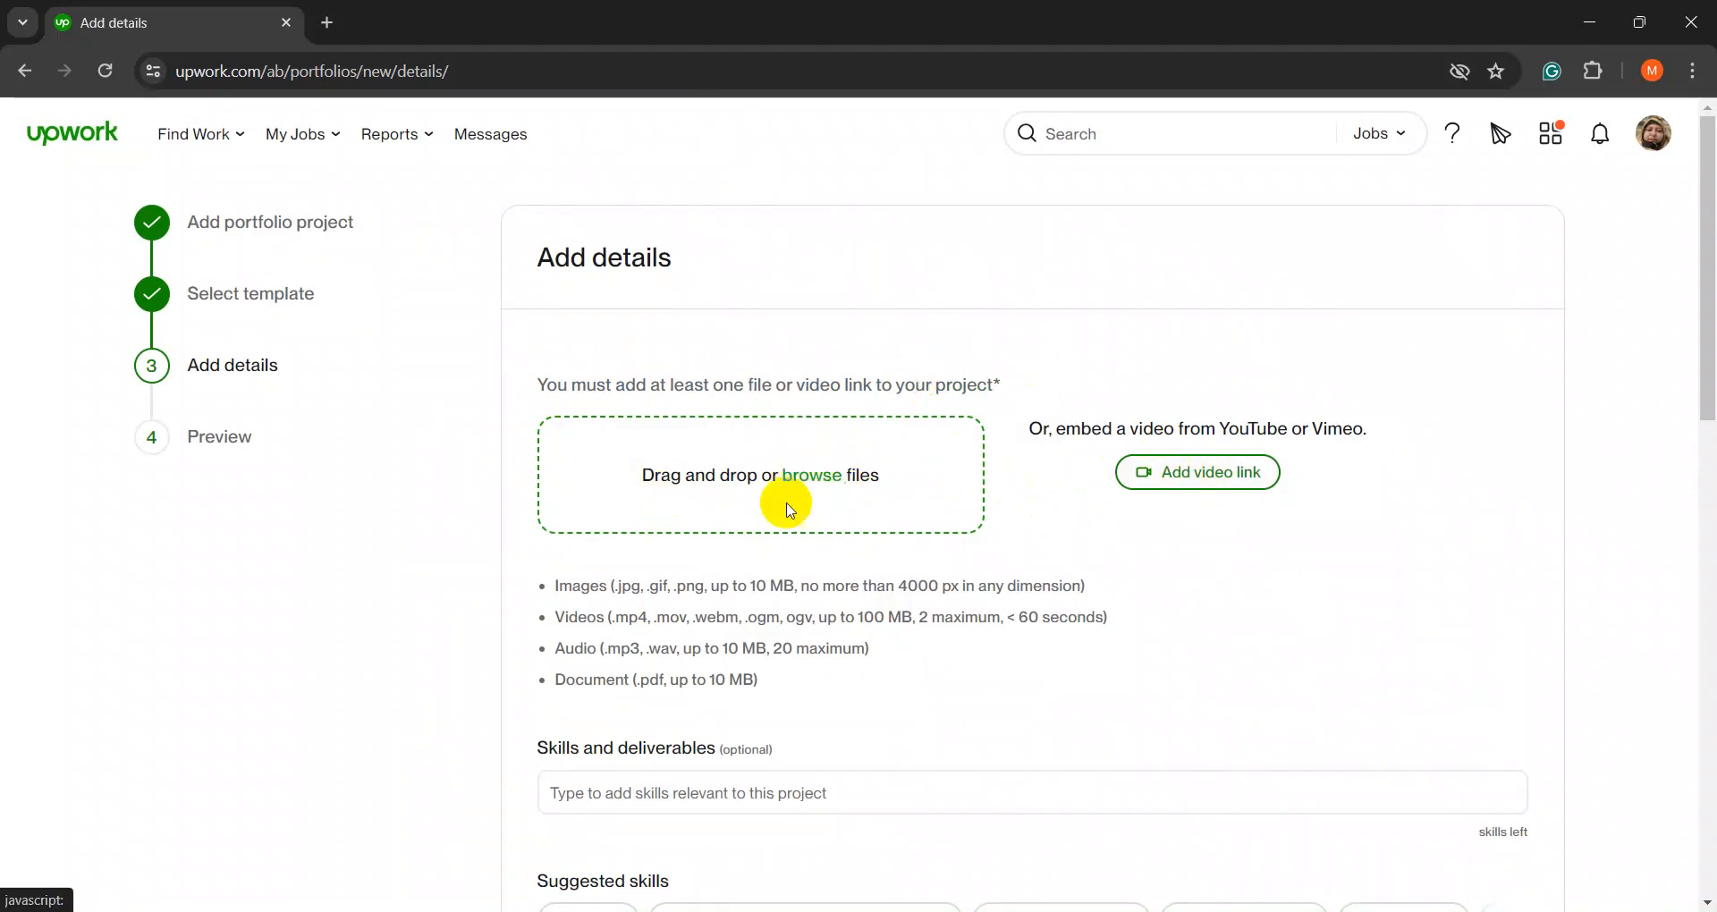
pyautogui.moveTo(552, 583); pyautogui.dragTo(785, 681)
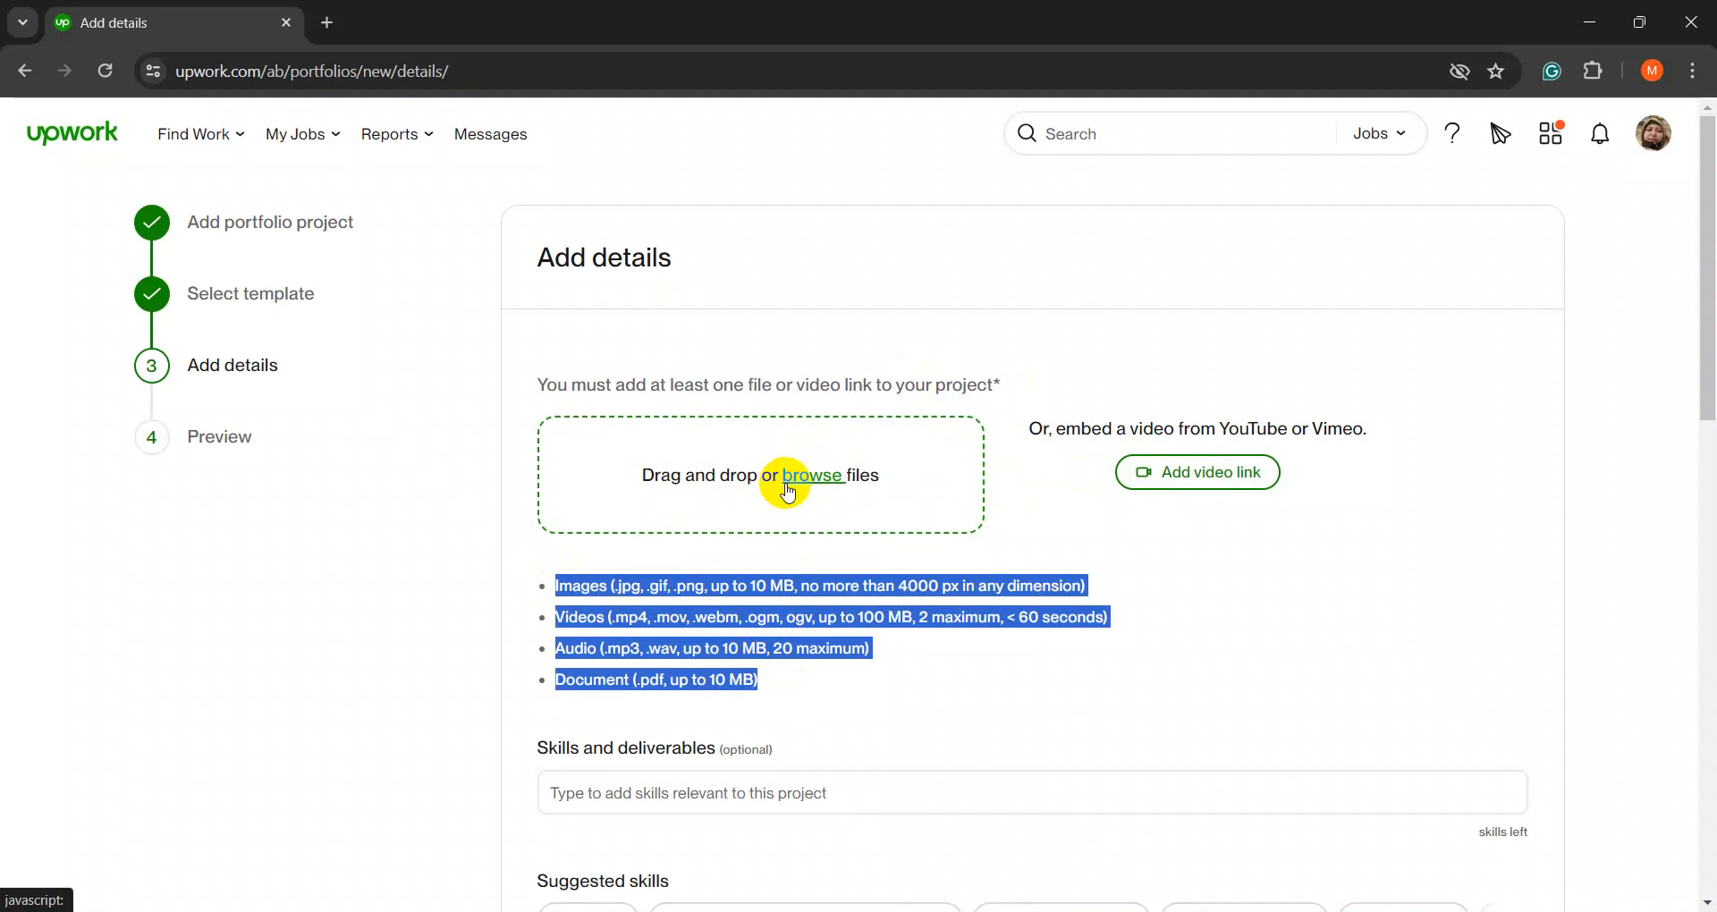
pyautogui.click(610, 592)
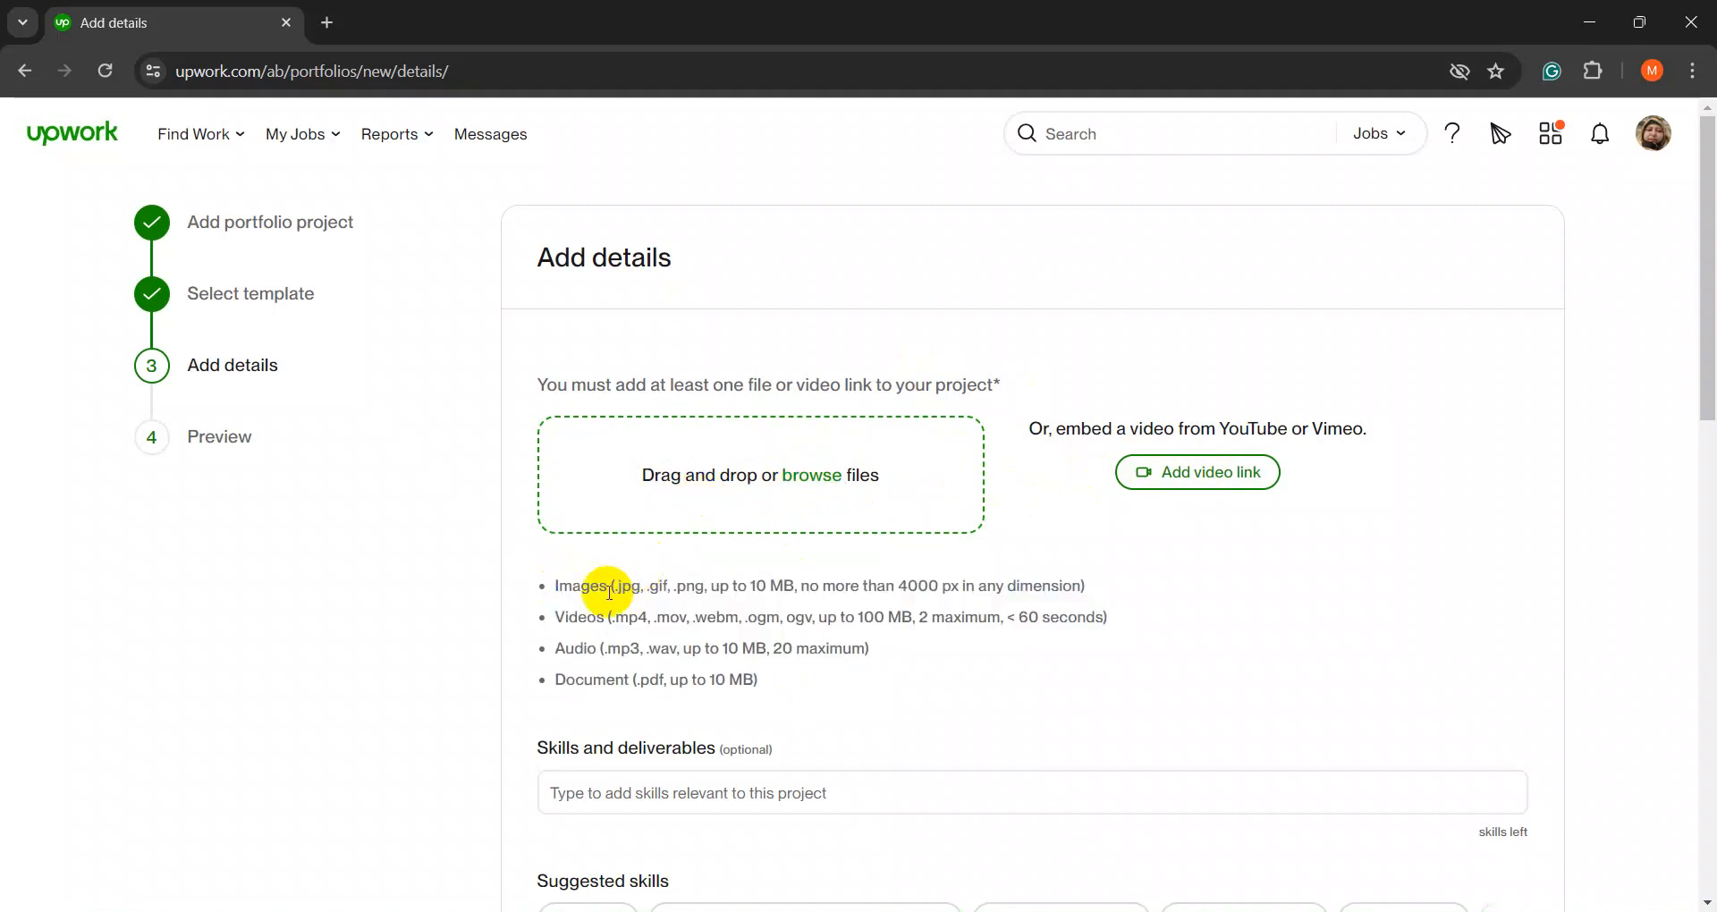
pyautogui.moveTo(555, 594); pyautogui.dragTo(1103, 584)
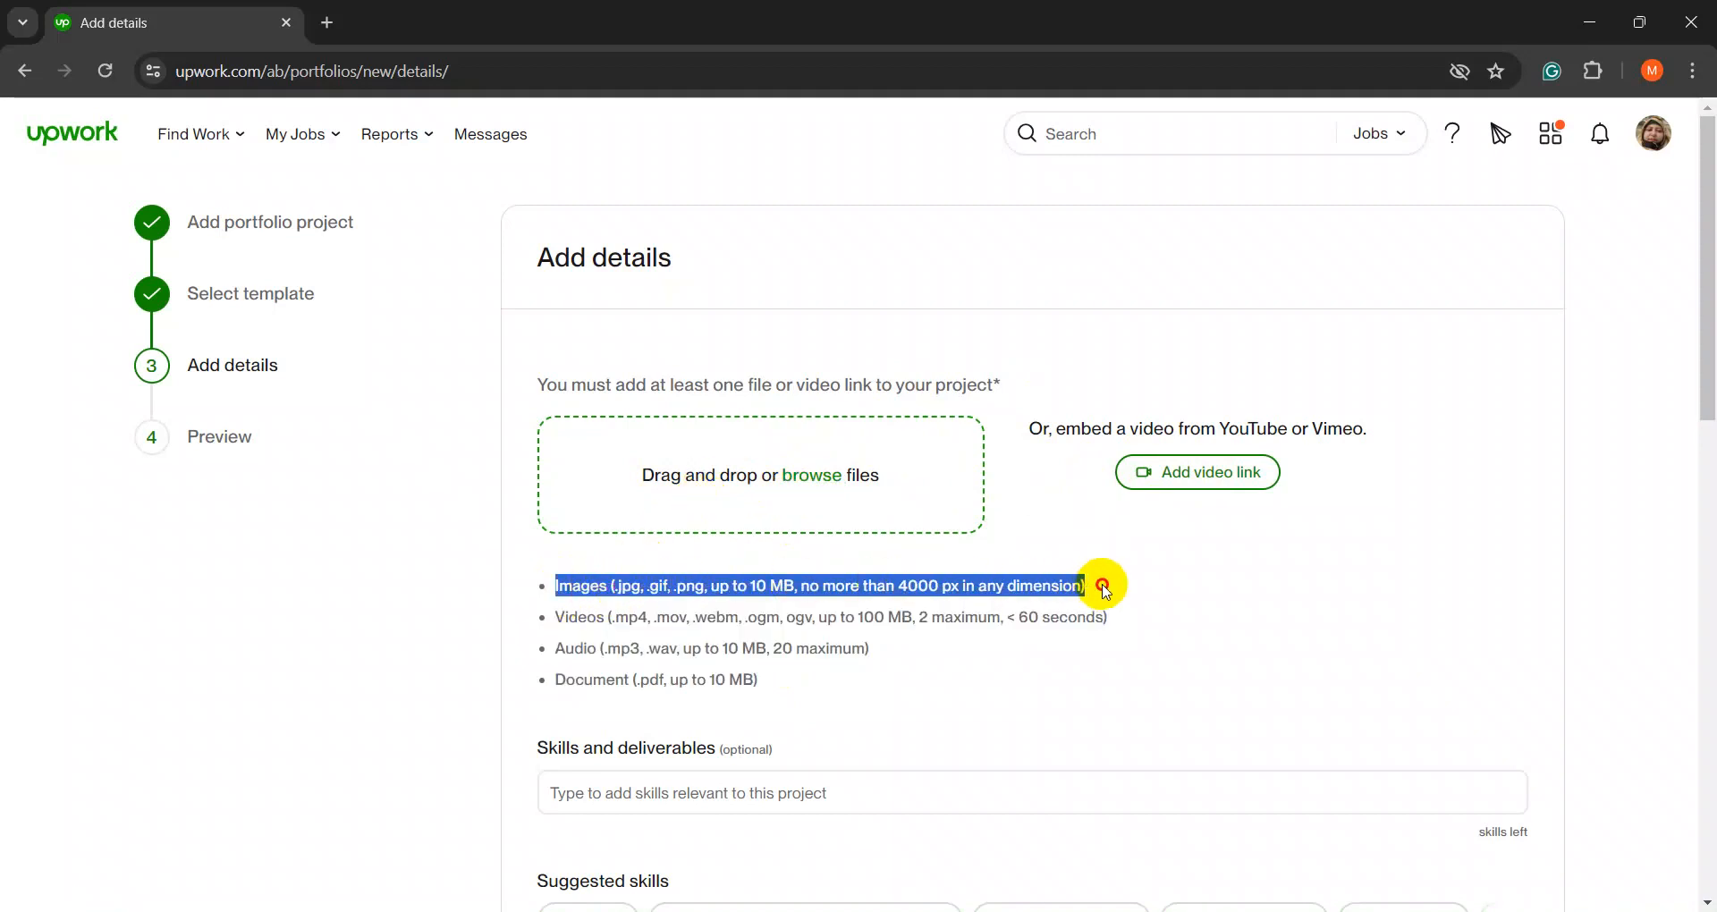
pyautogui.click(657, 644)
pyautogui.moveTo(560, 623); pyautogui.dragTo(1092, 605)
pyautogui.click(937, 616)
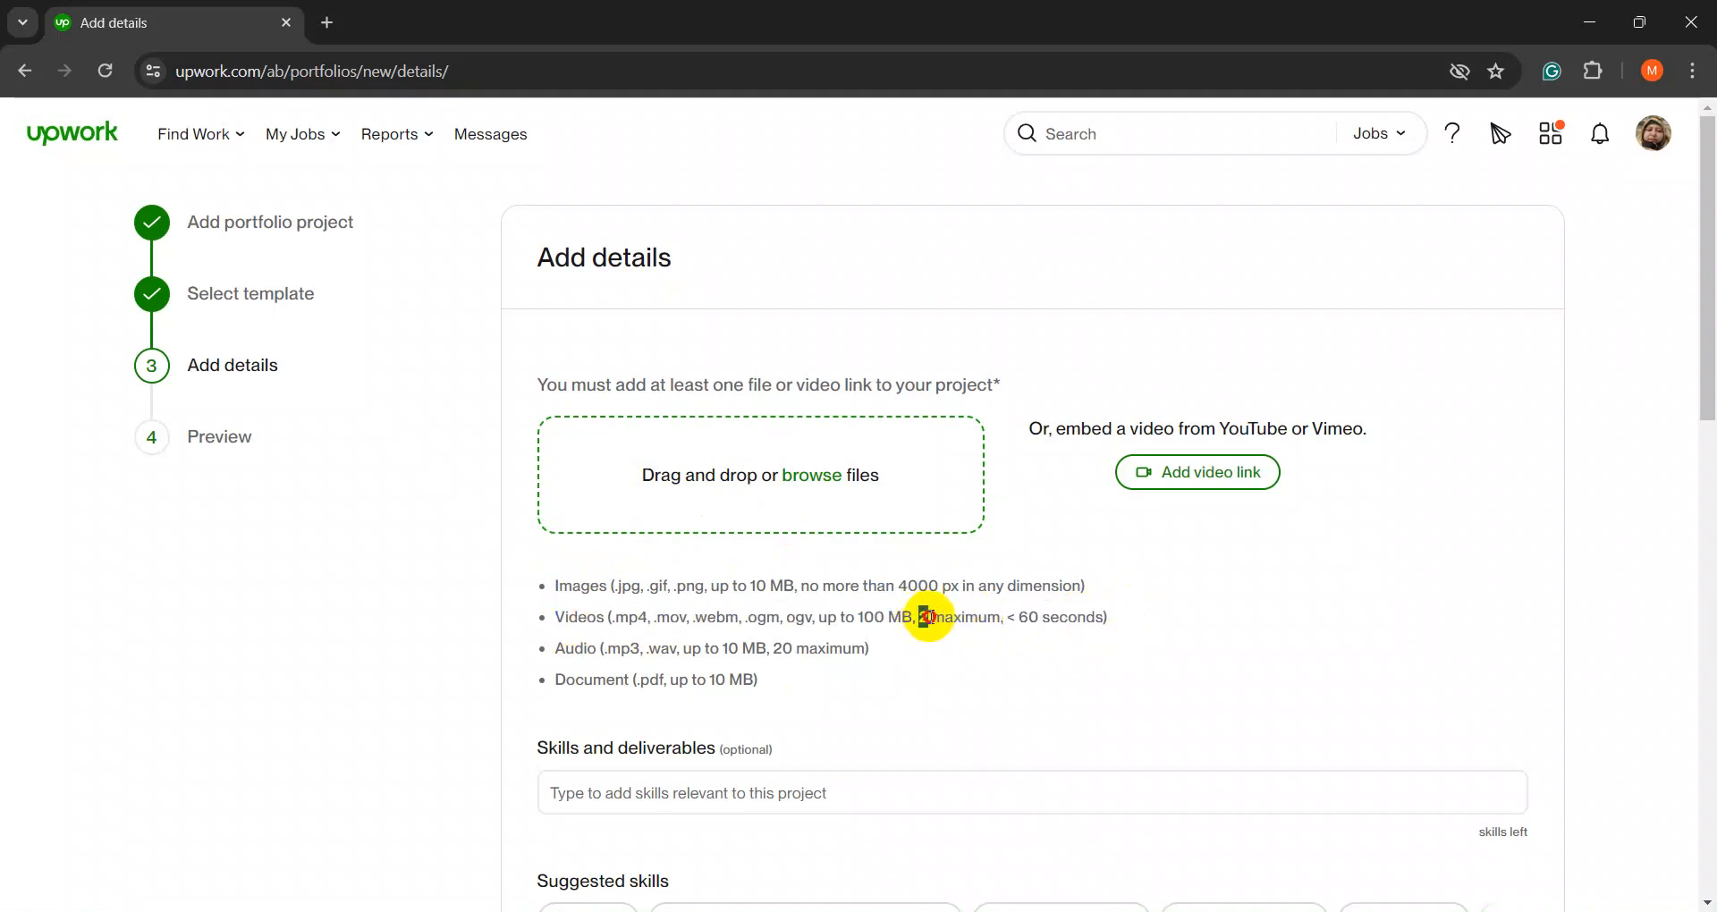
pyautogui.moveTo(926, 617); pyautogui.dragTo(1092, 615)
pyautogui.click(998, 617)
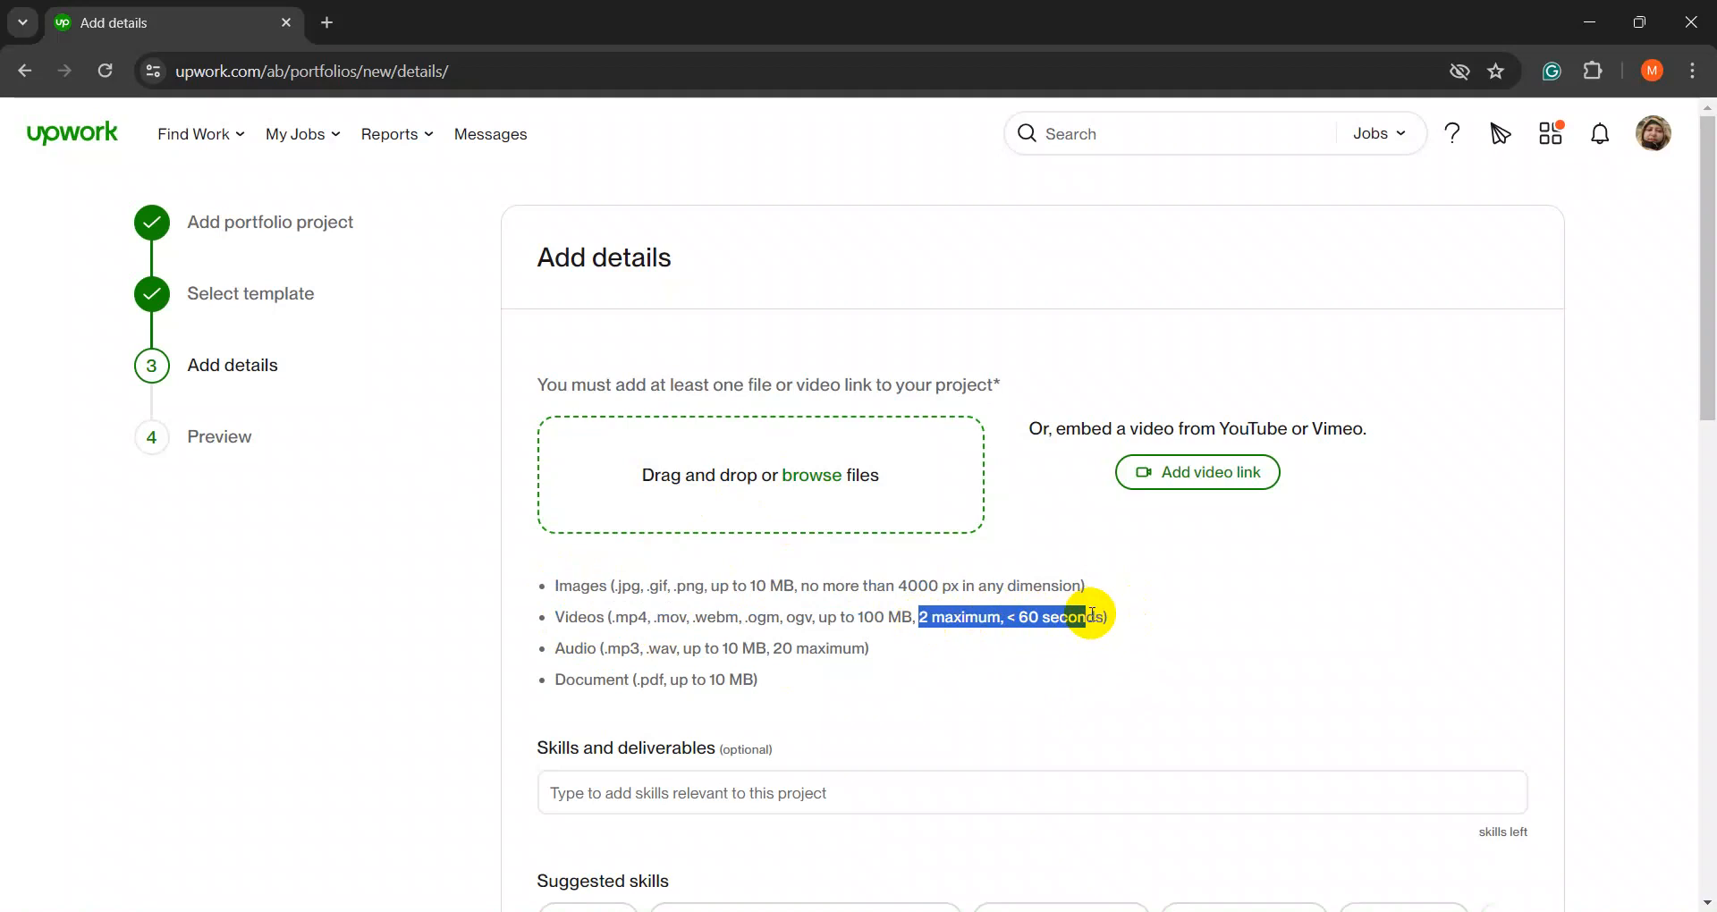
pyautogui.click(1077, 634)
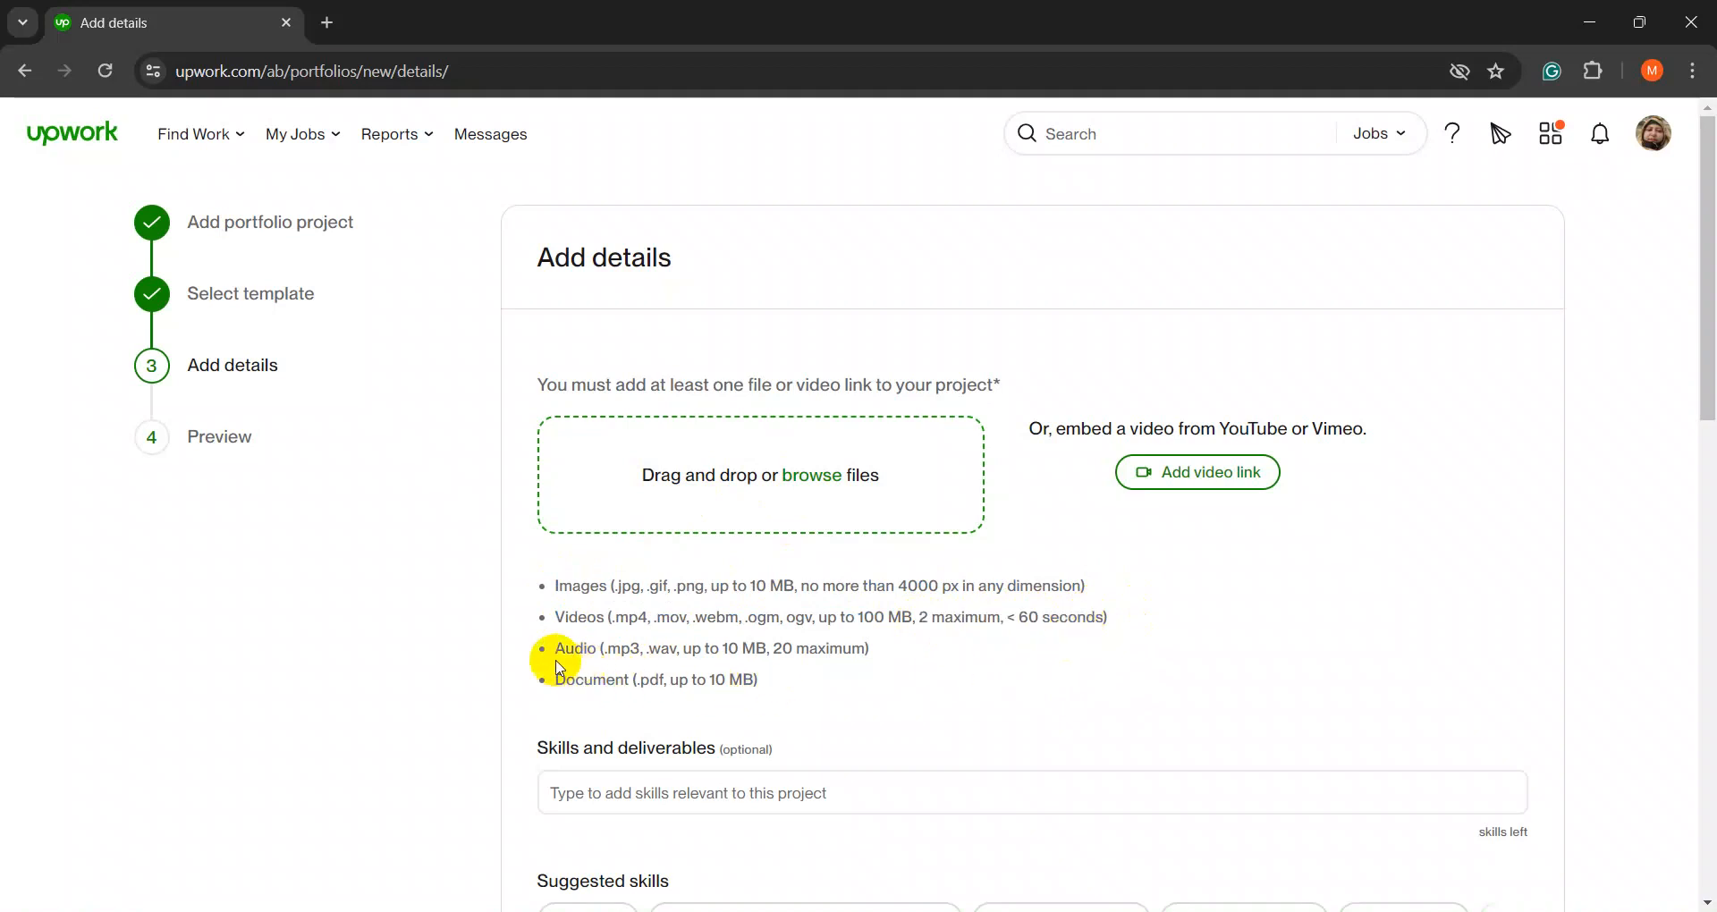
pyautogui.moveTo(556, 661); pyautogui.dragTo(920, 641)
pyautogui.click(554, 684)
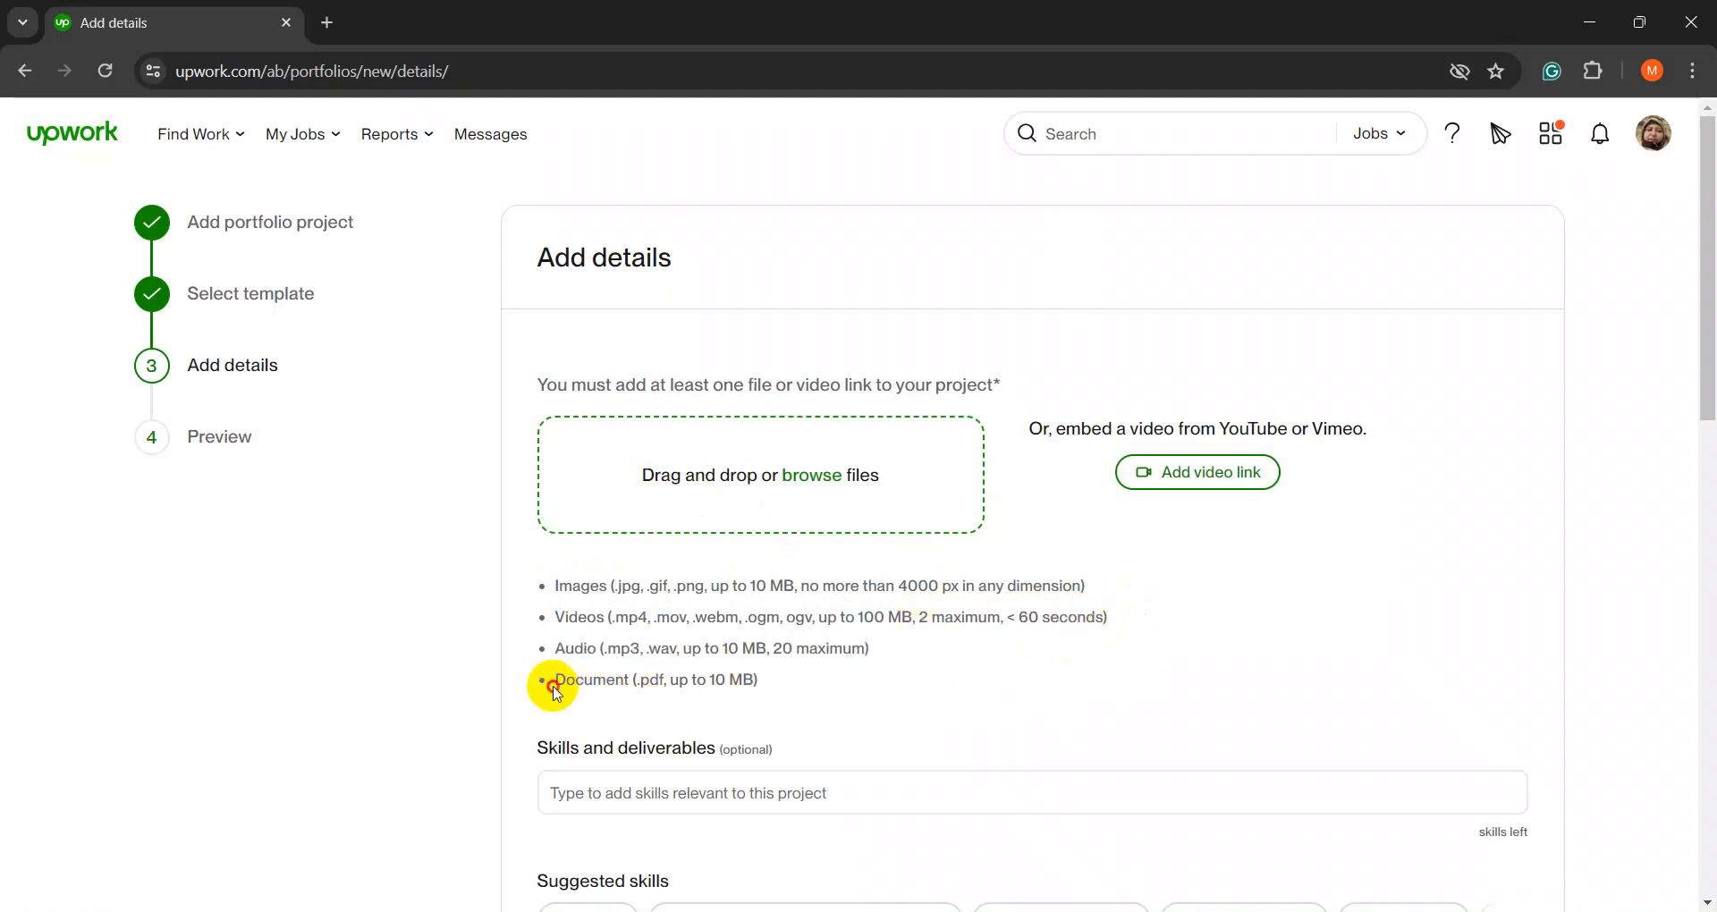
pyautogui.moveTo(553, 684); pyautogui.dragTo(794, 682)
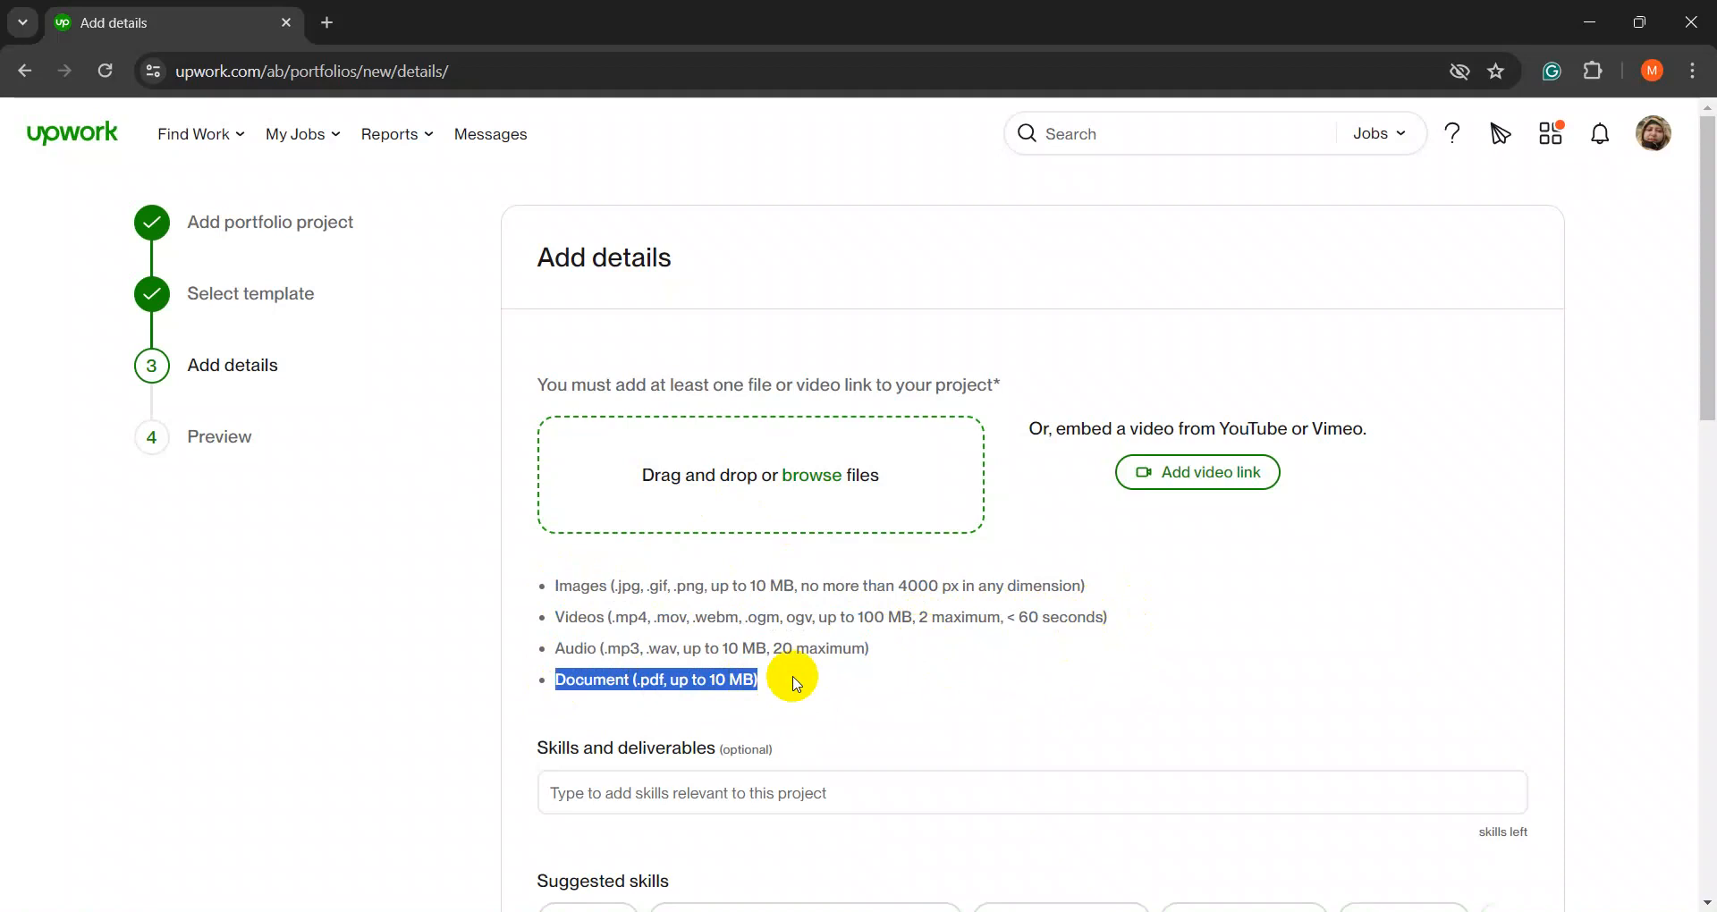
# - Start browsing for project files to upload and try to open the pinned GIG 1 folder
pyautogui.click(804, 485)
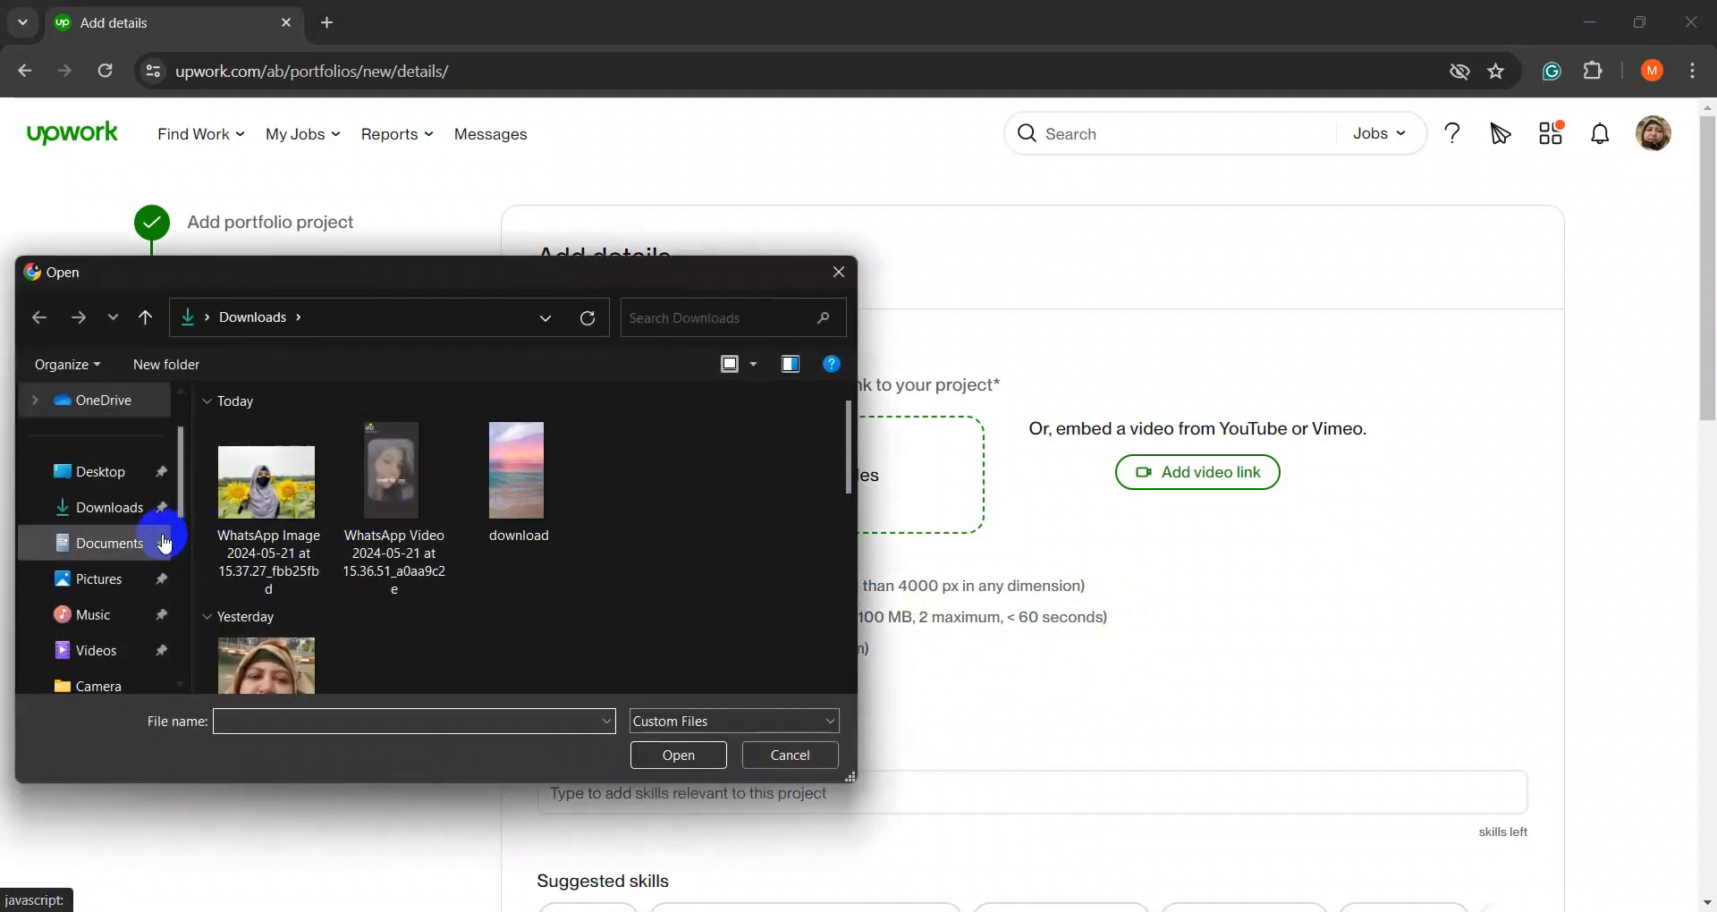
pyautogui.scroll(-2, 114, 573)
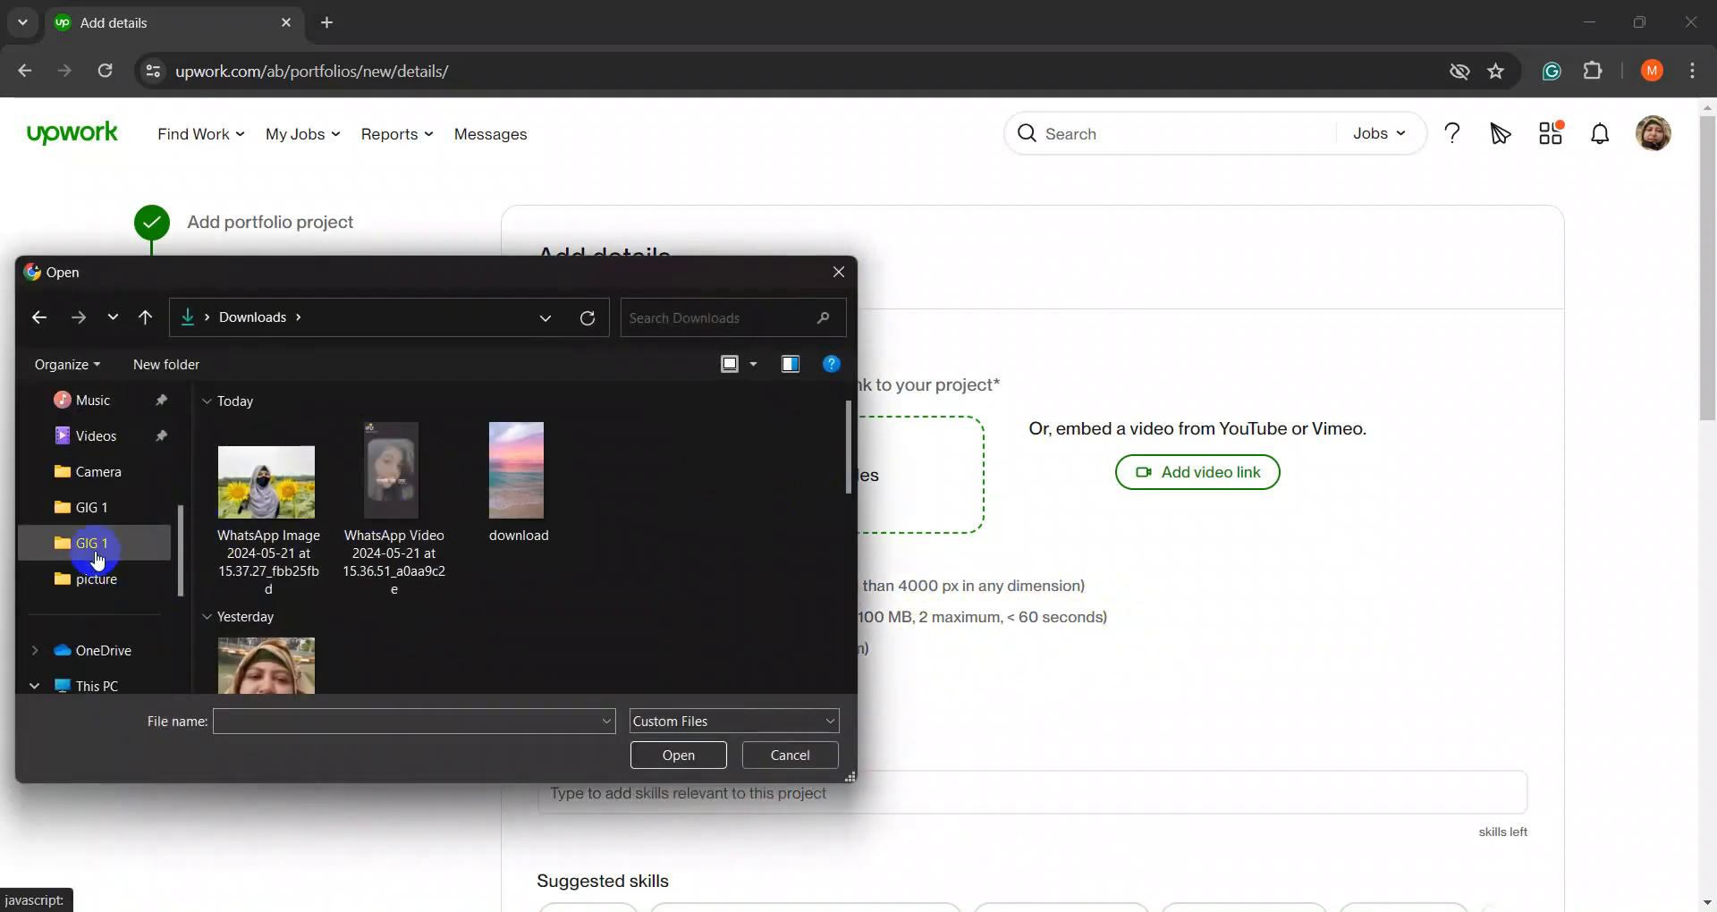
pyautogui.click(99, 560)
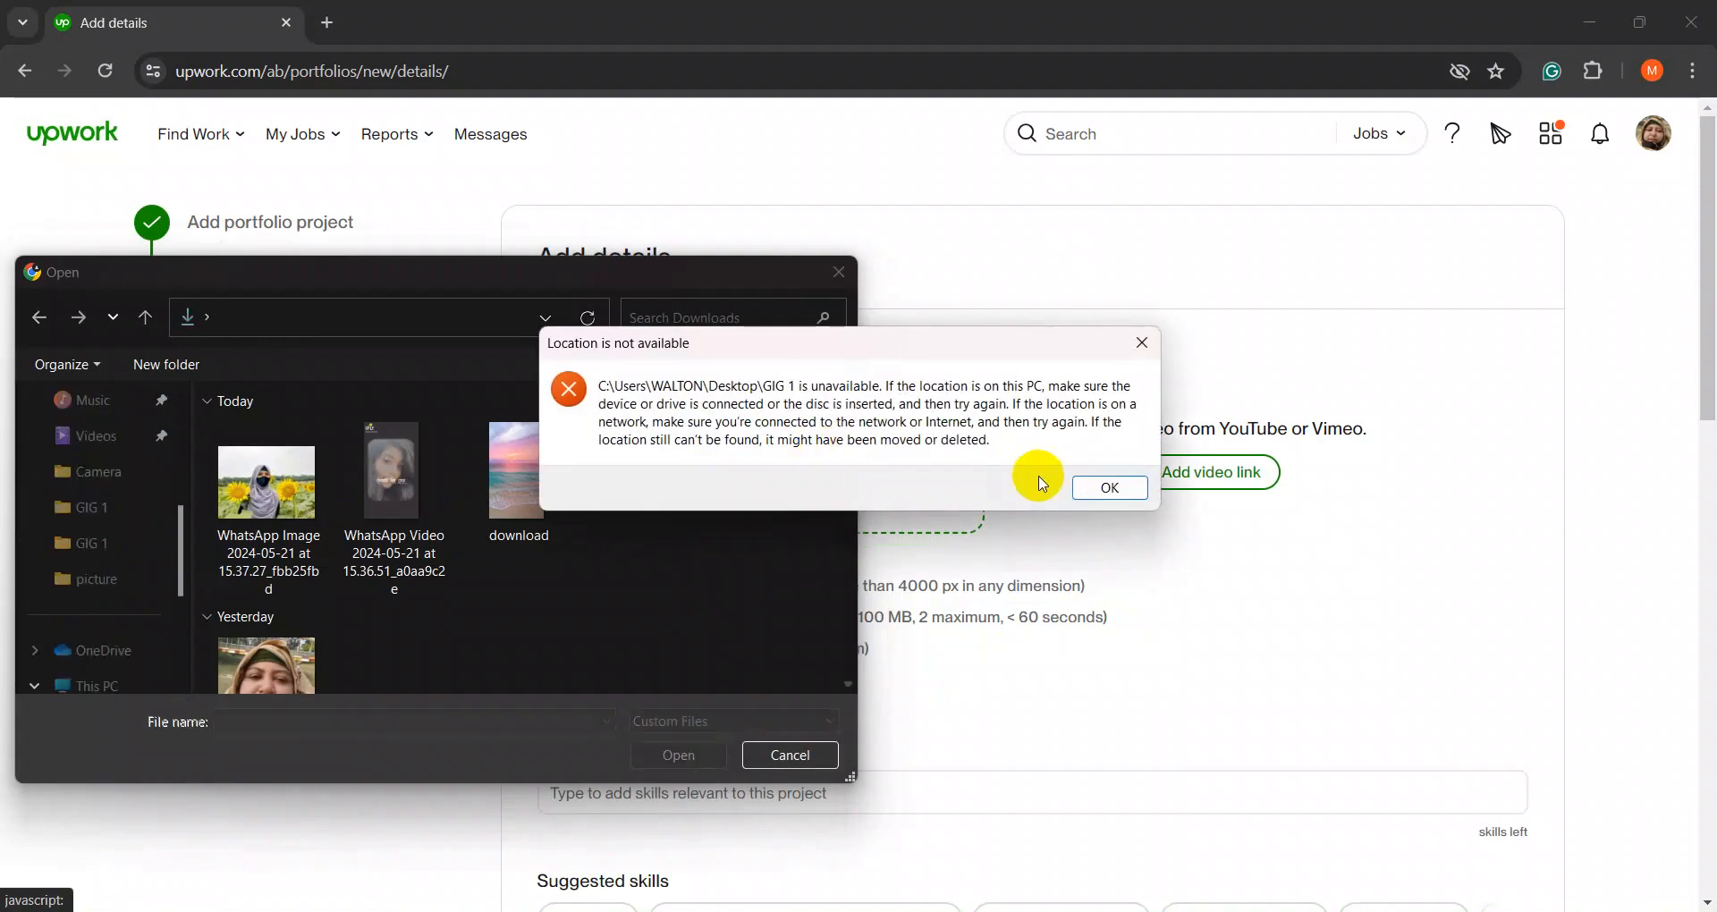
pyautogui.click(1102, 488)
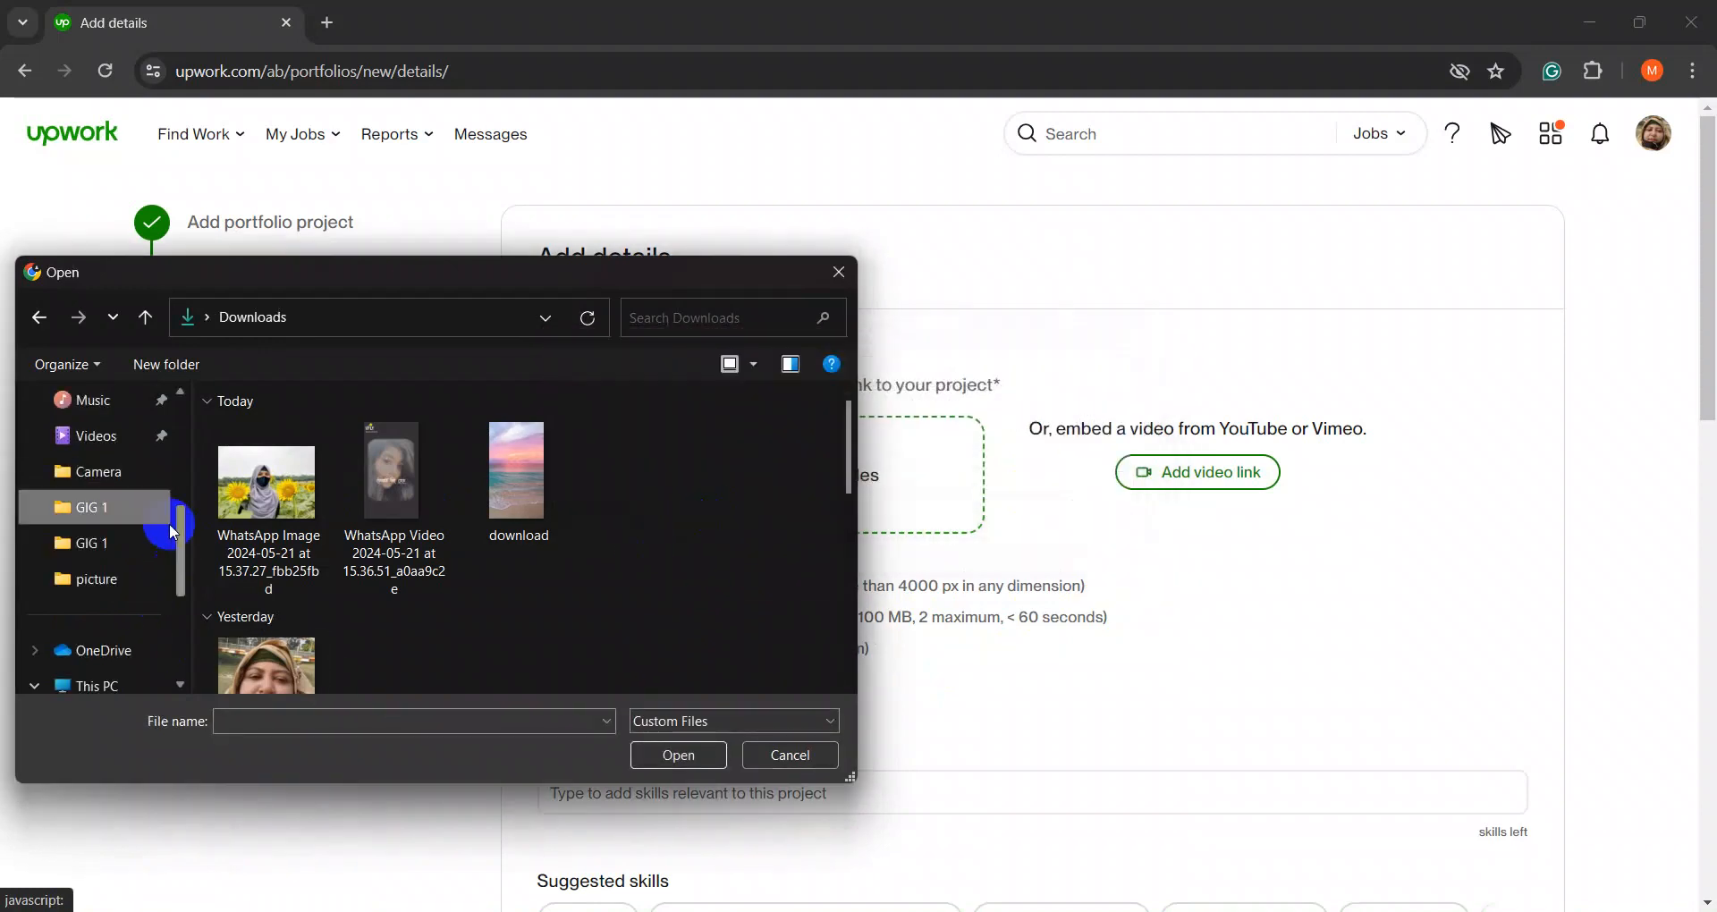
# - Check New Volume (D:) for project files and view the contents of the GIG 1 folder on New Volume (E:)
pyautogui.scroll(-2, 105, 501)
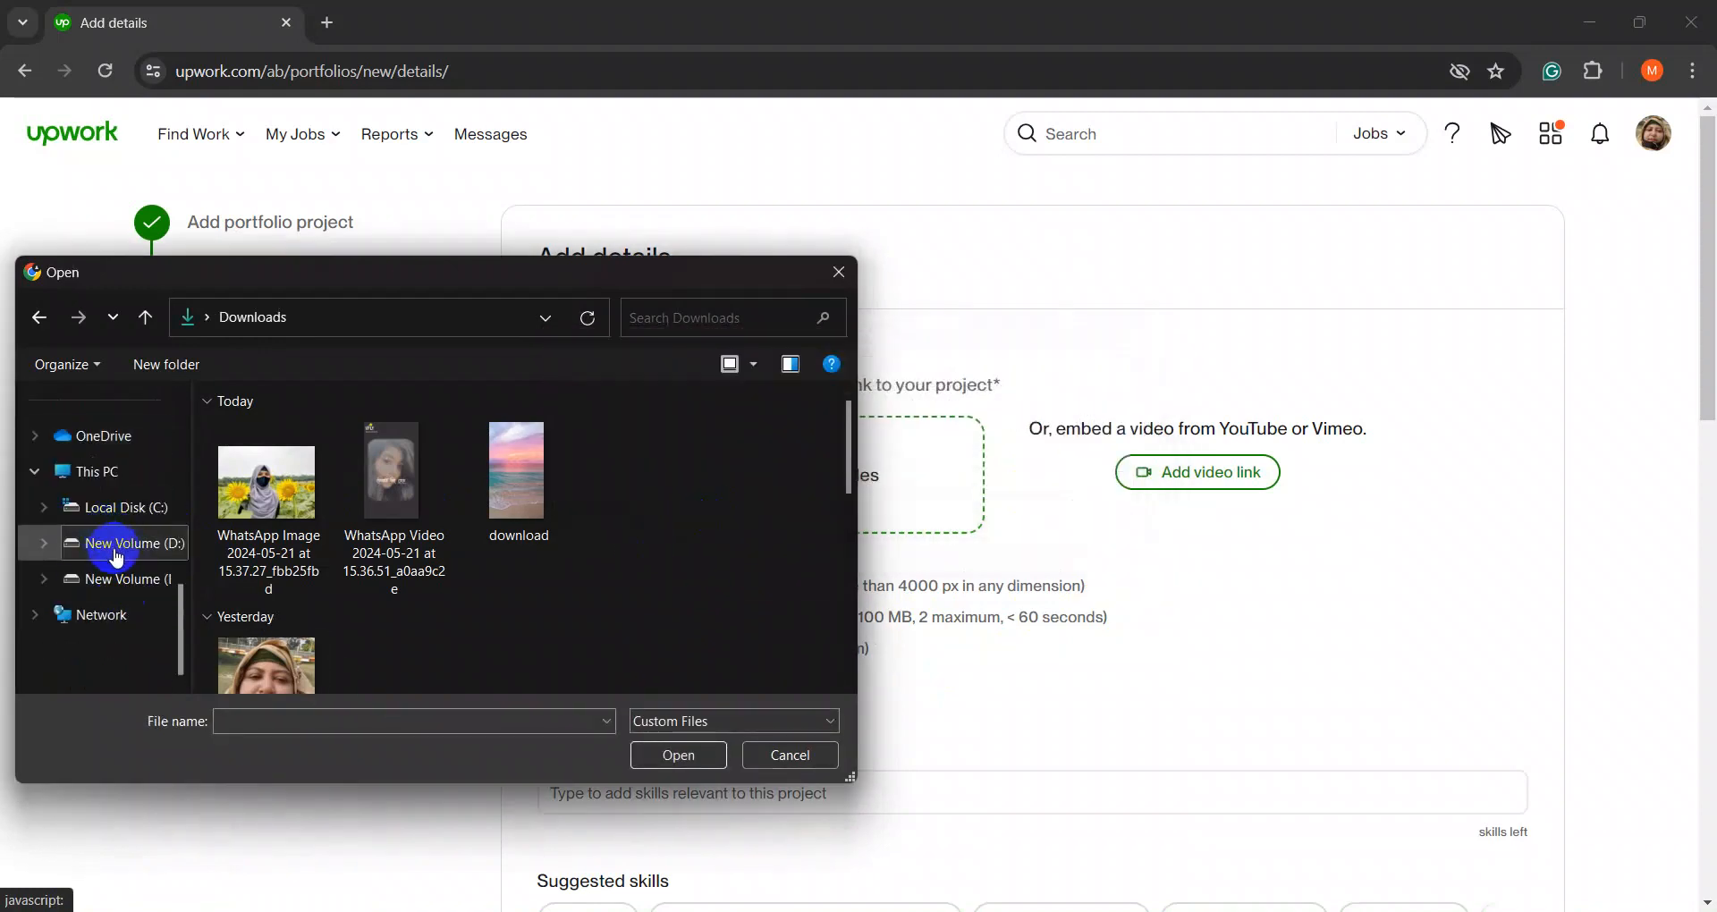
pyautogui.click(92, 472)
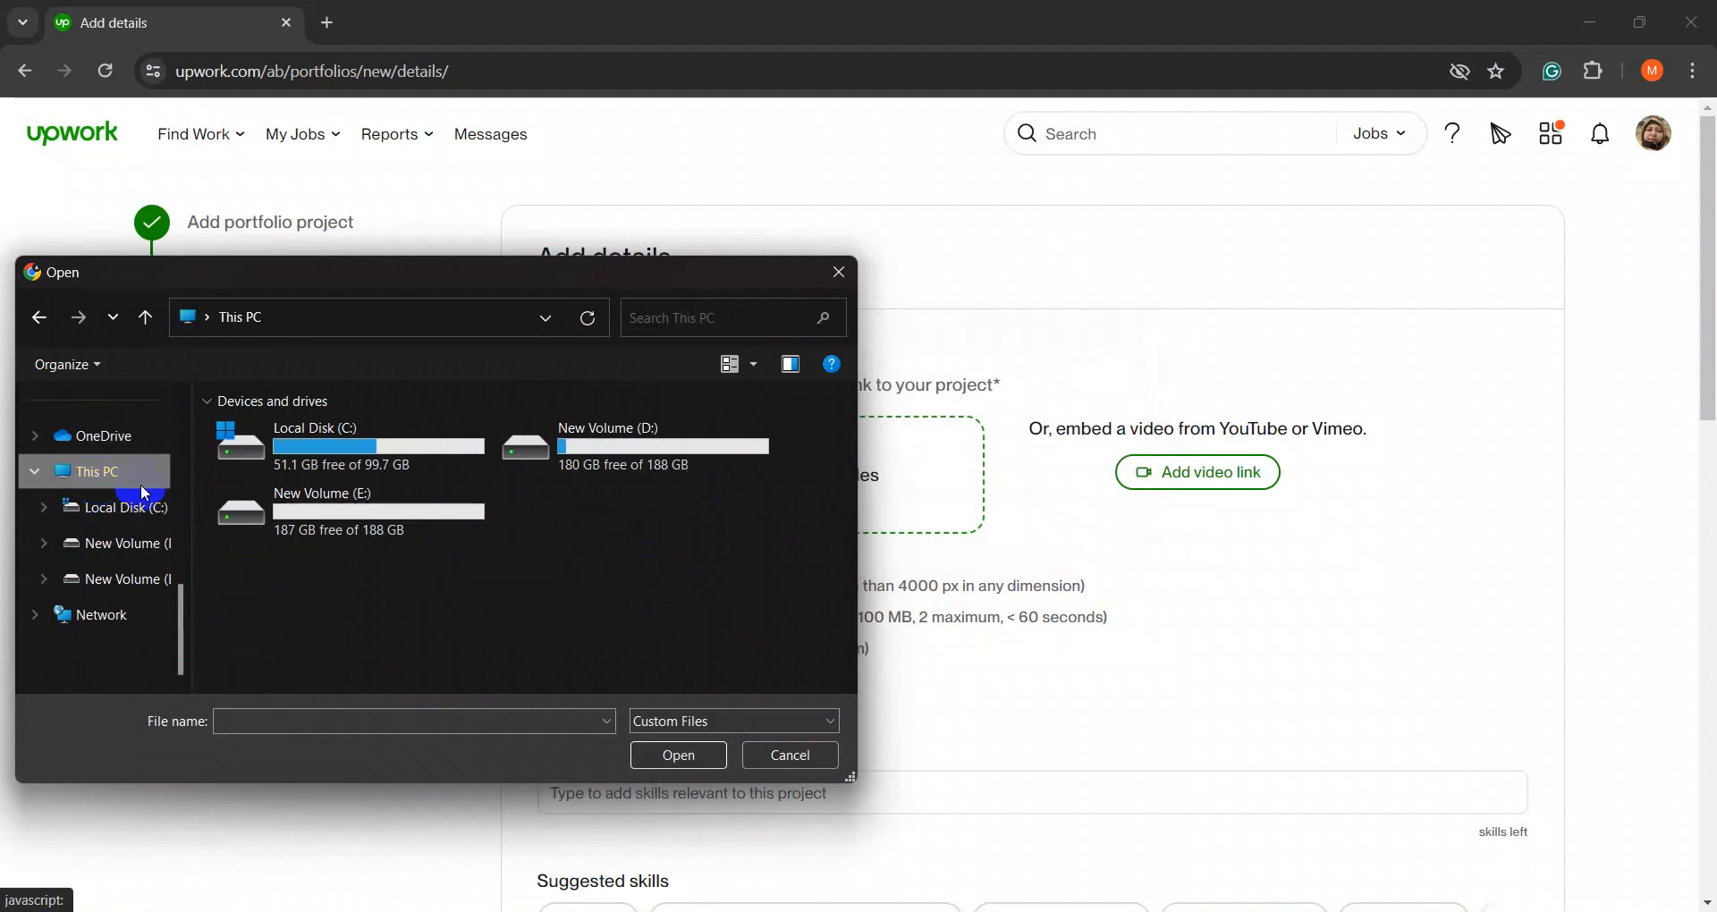
pyautogui.doubleClick(552, 473)
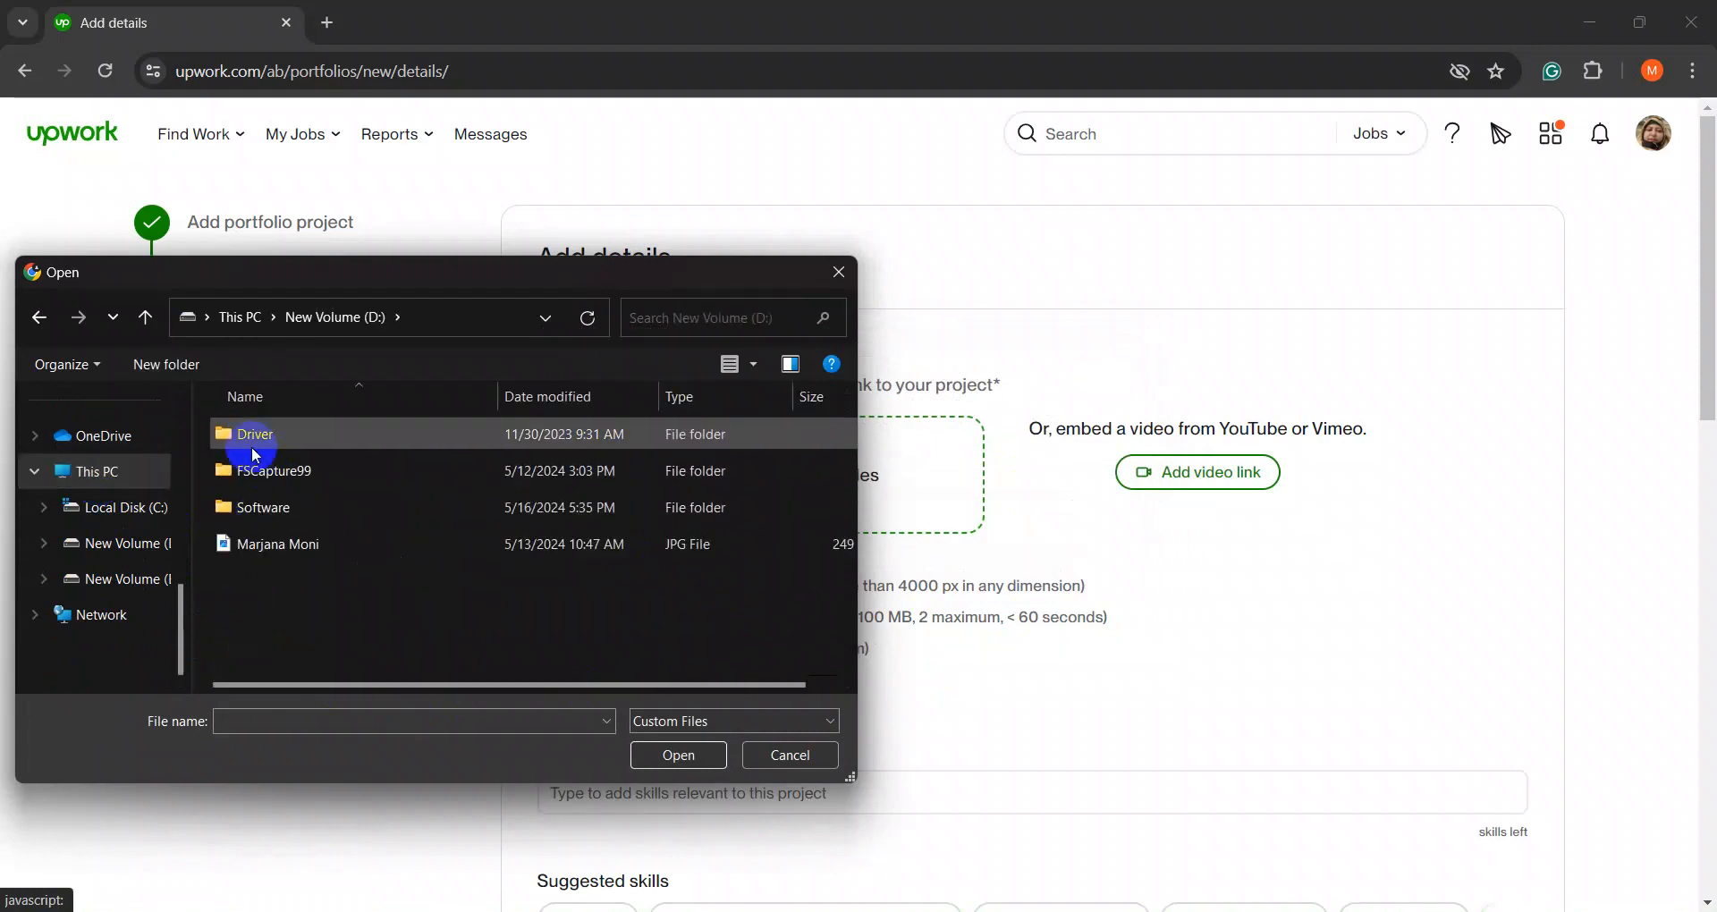
pyautogui.click(146, 317)
pyautogui.doubleClick(362, 527)
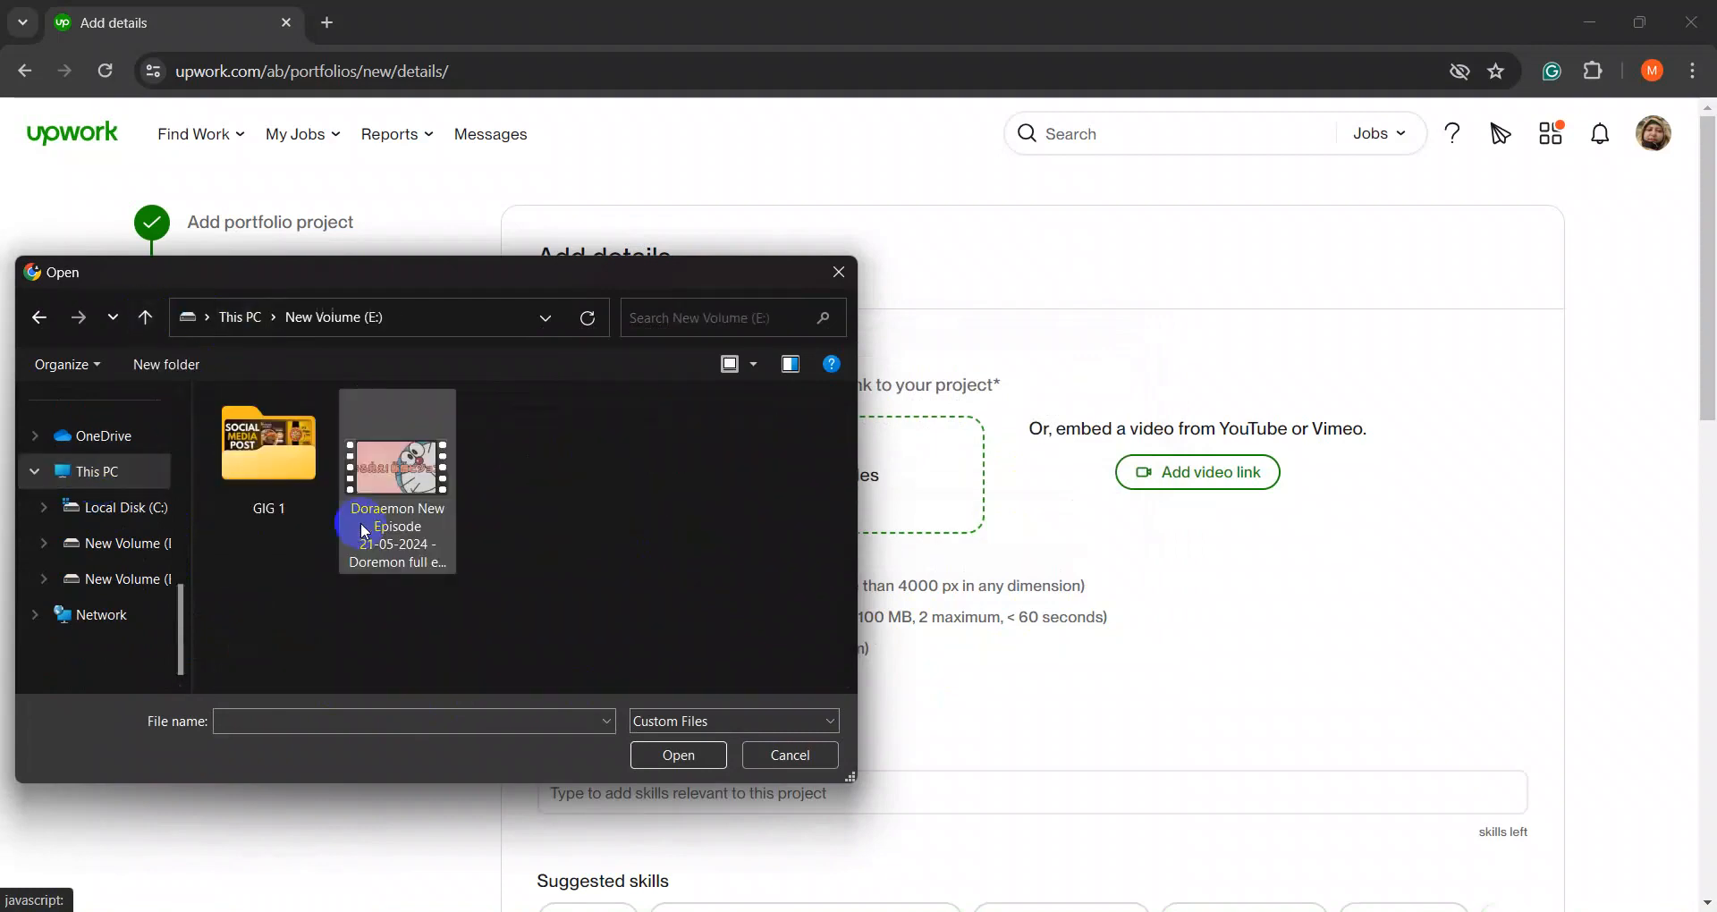
pyautogui.doubleClick(284, 458)
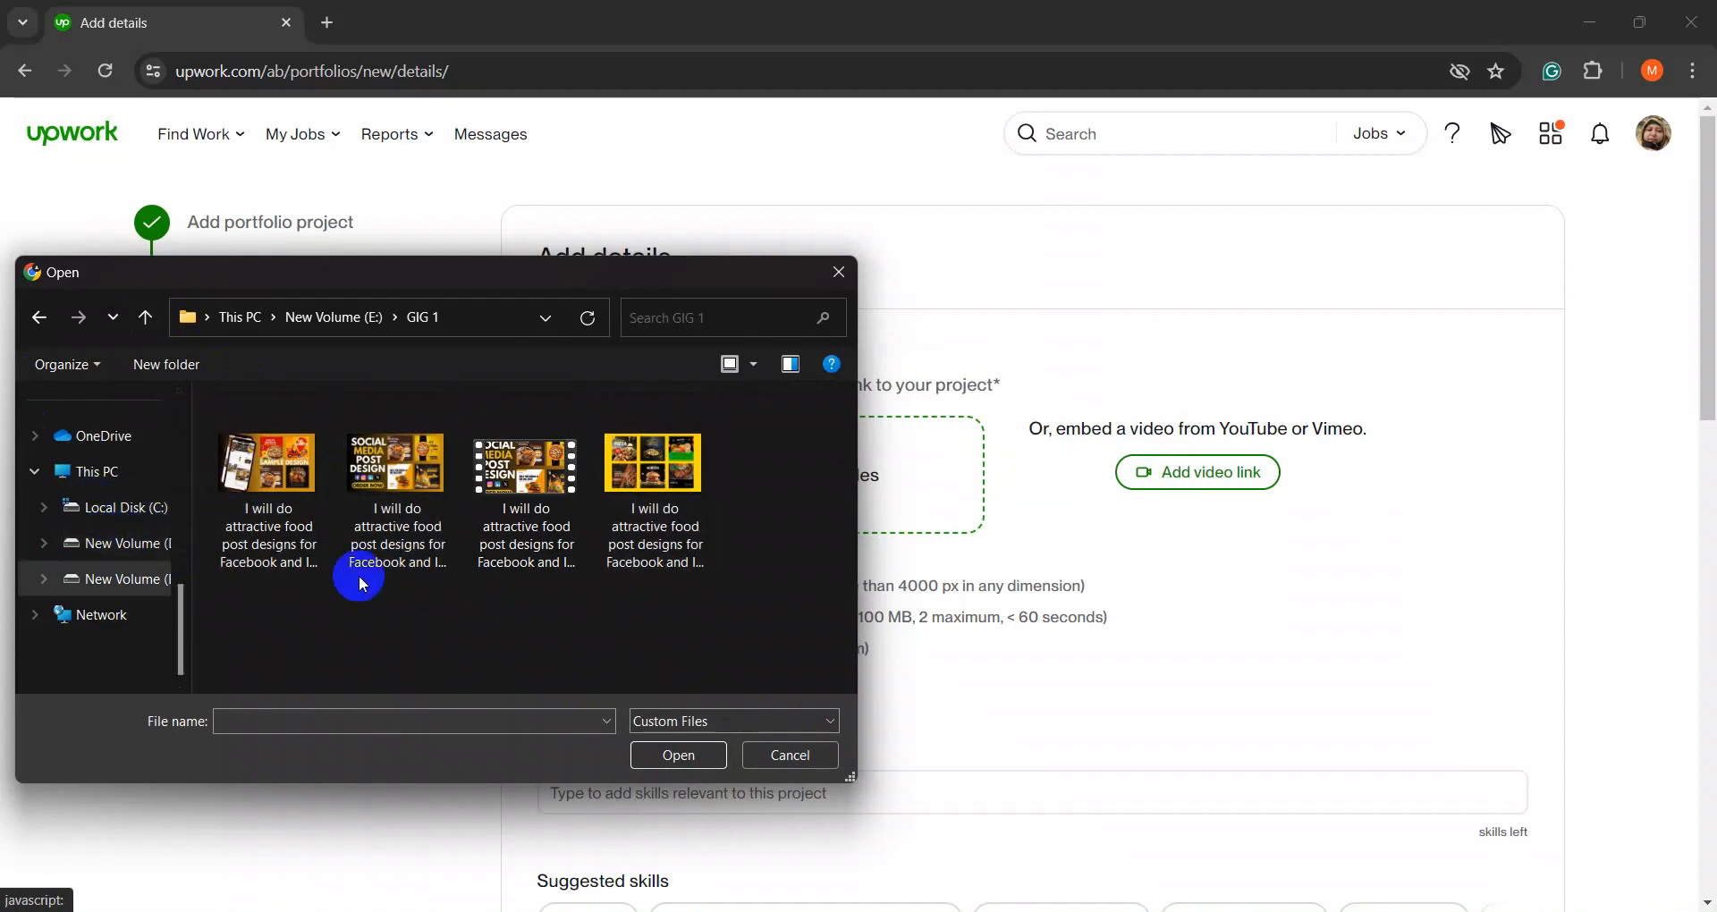
# - Look through New Volume (D:), the Downloads folder and its Add a heading subfolder for project files
pyautogui.click(128, 559)
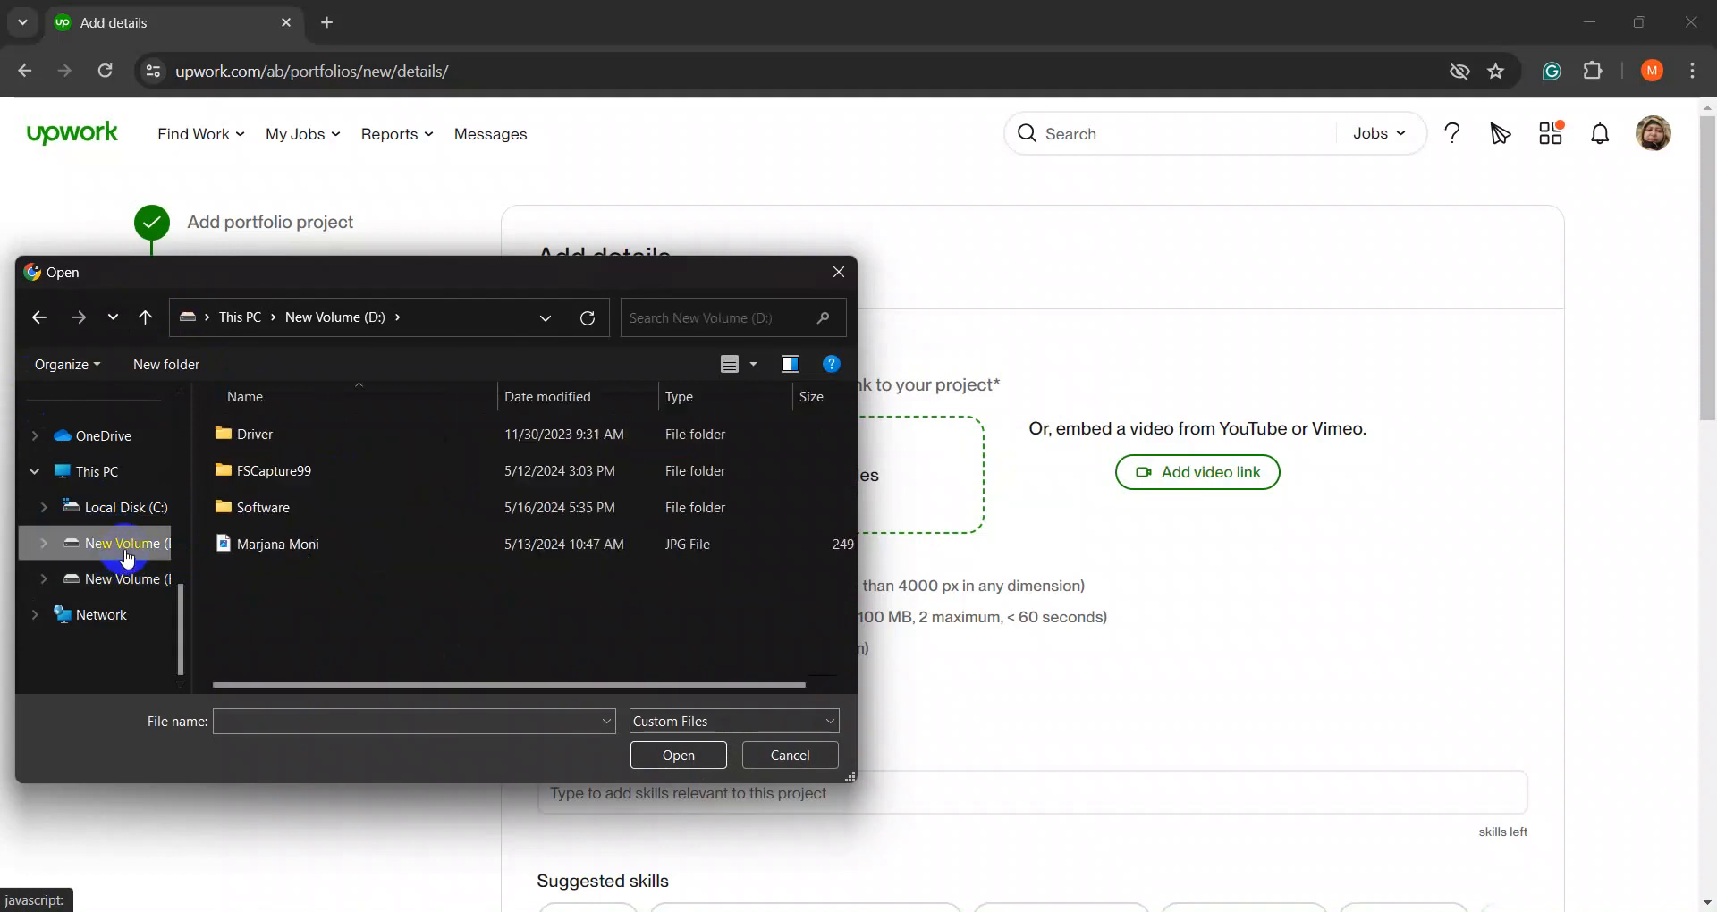
pyautogui.scroll(5, 130, 501)
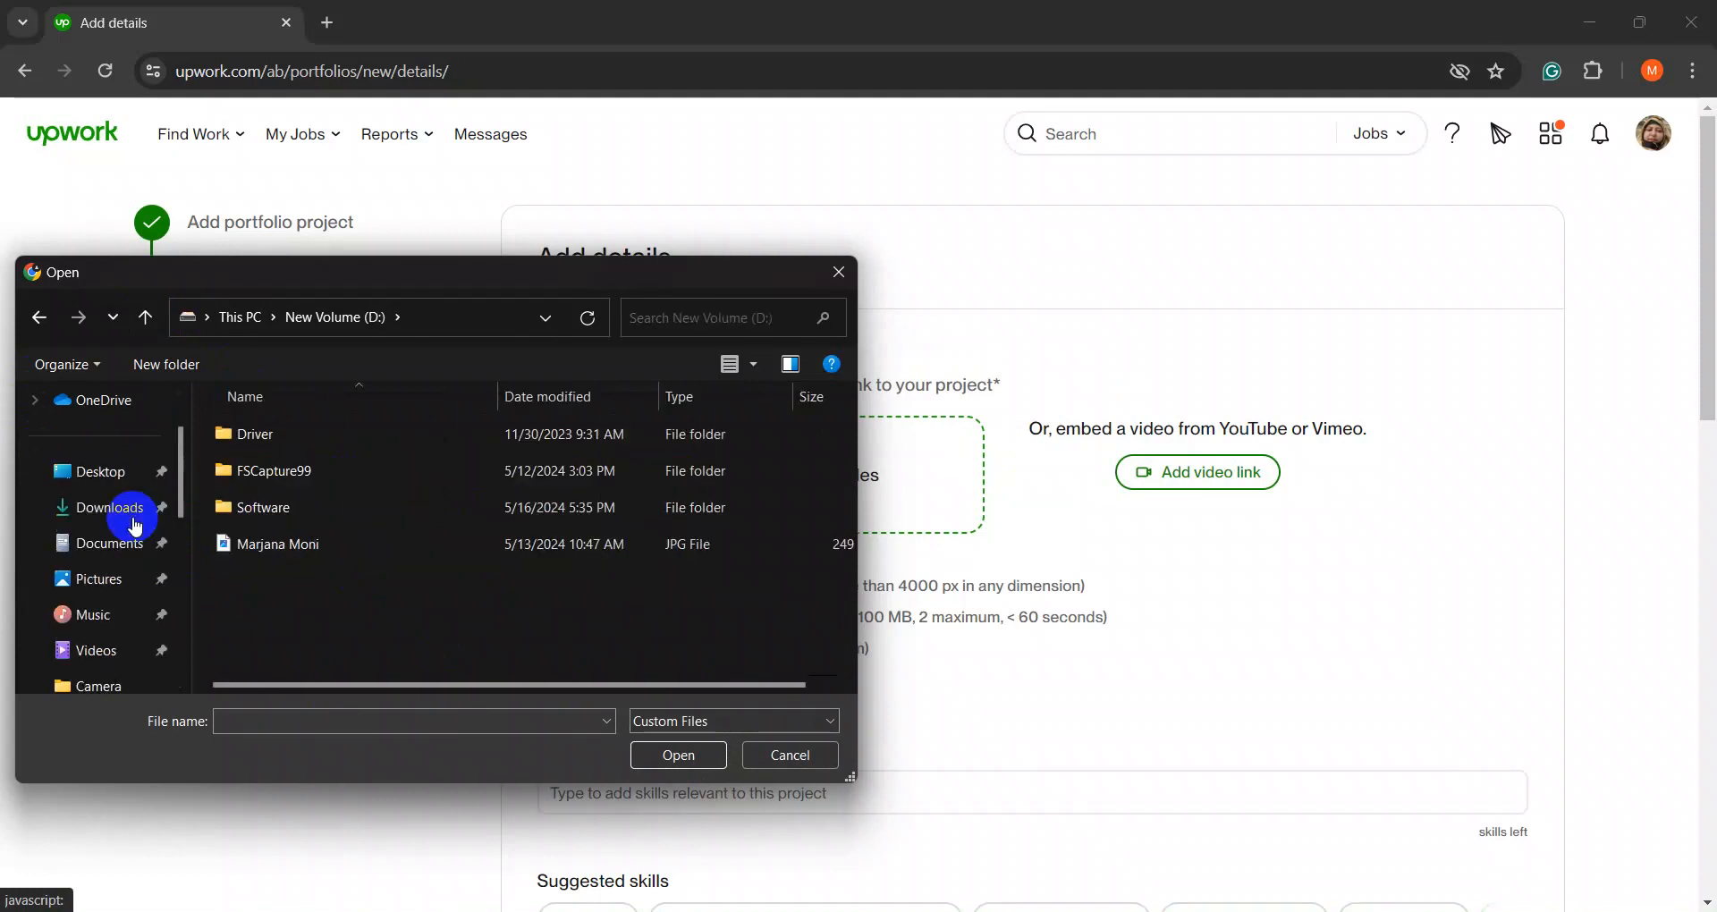
pyautogui.click(134, 524)
pyautogui.scroll(-3, 383, 527)
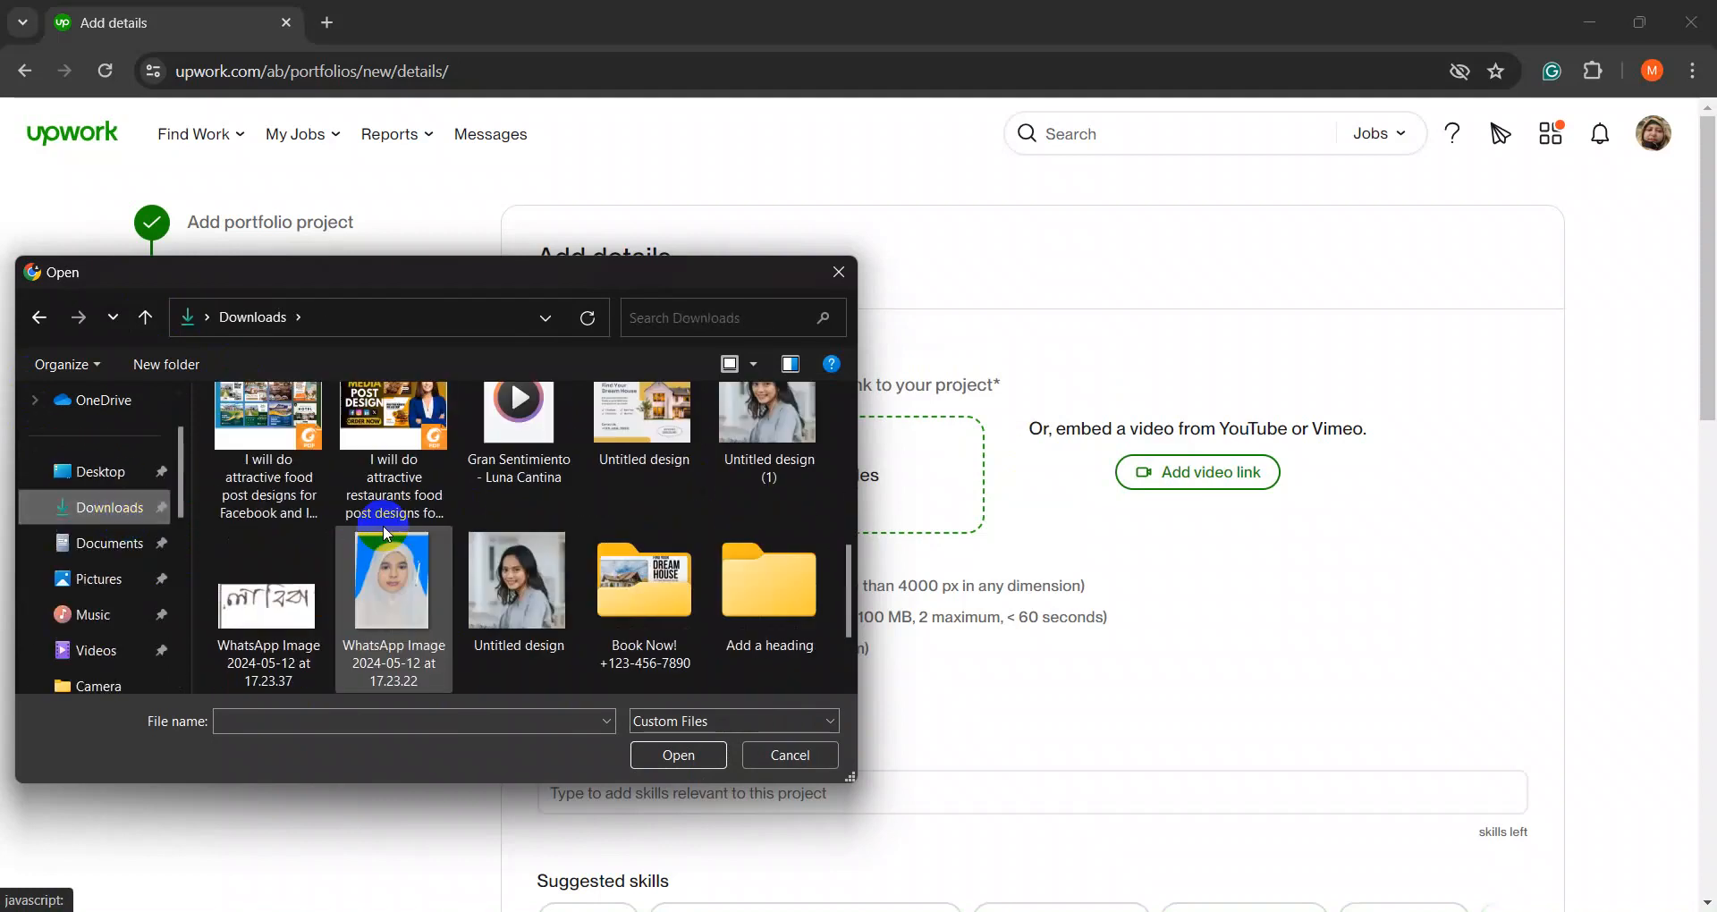
pyautogui.doubleClick(752, 587)
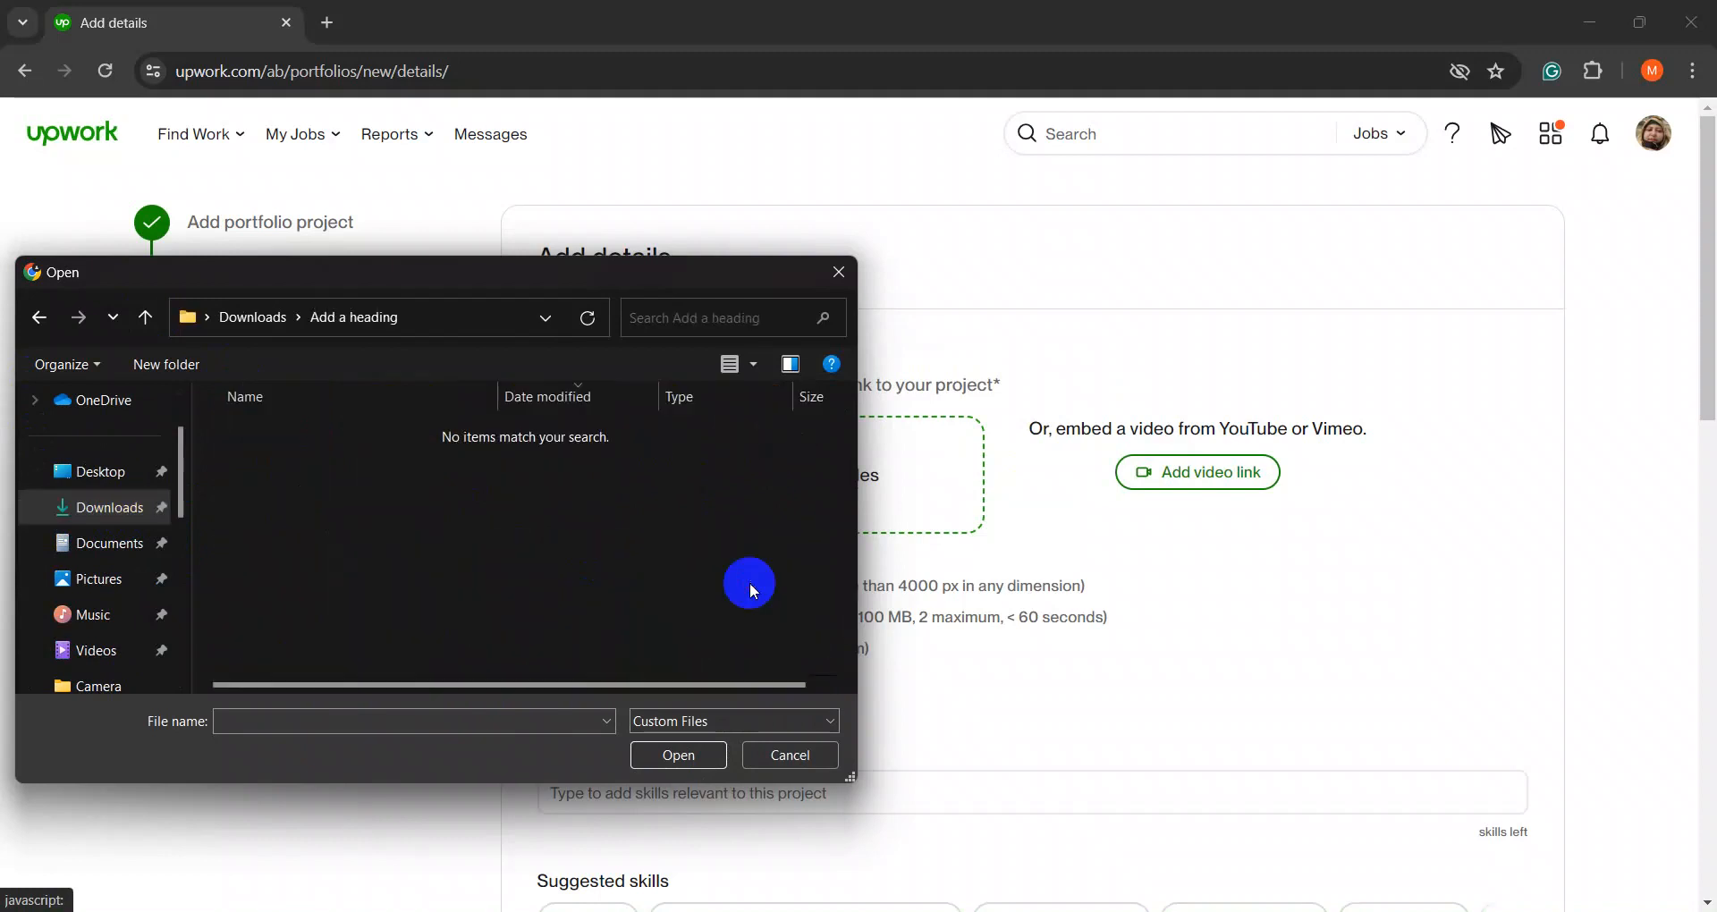
pyautogui.click(144, 319)
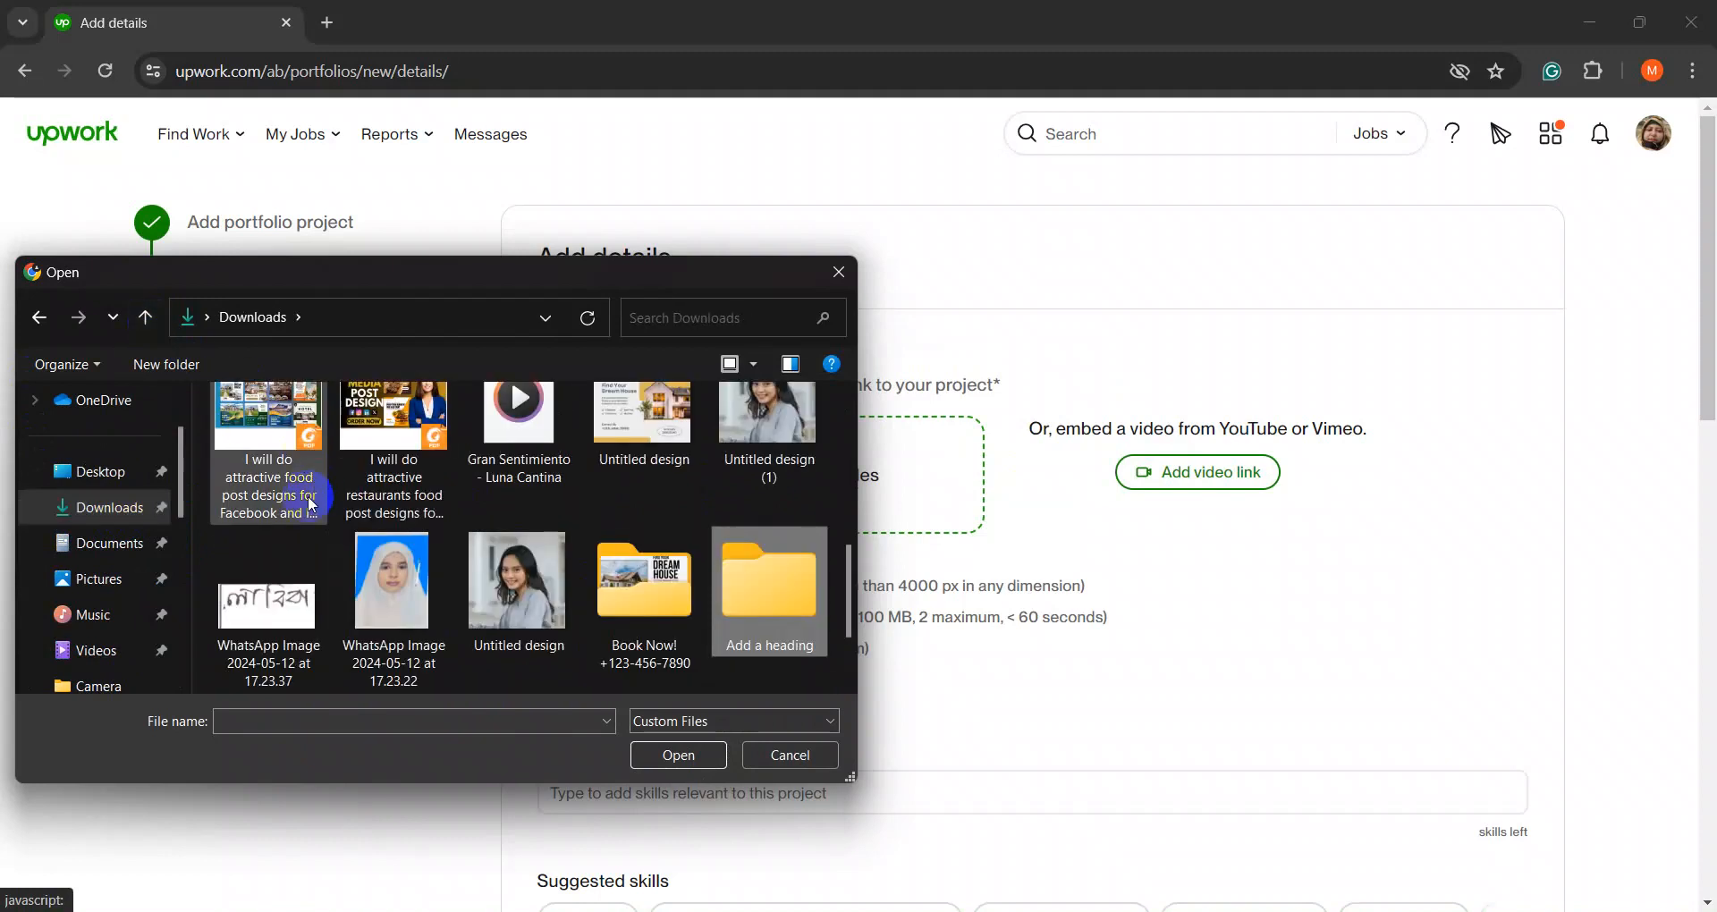
# - Check This PC and its drives for a location that holds the project files
pyautogui.click(119, 407)
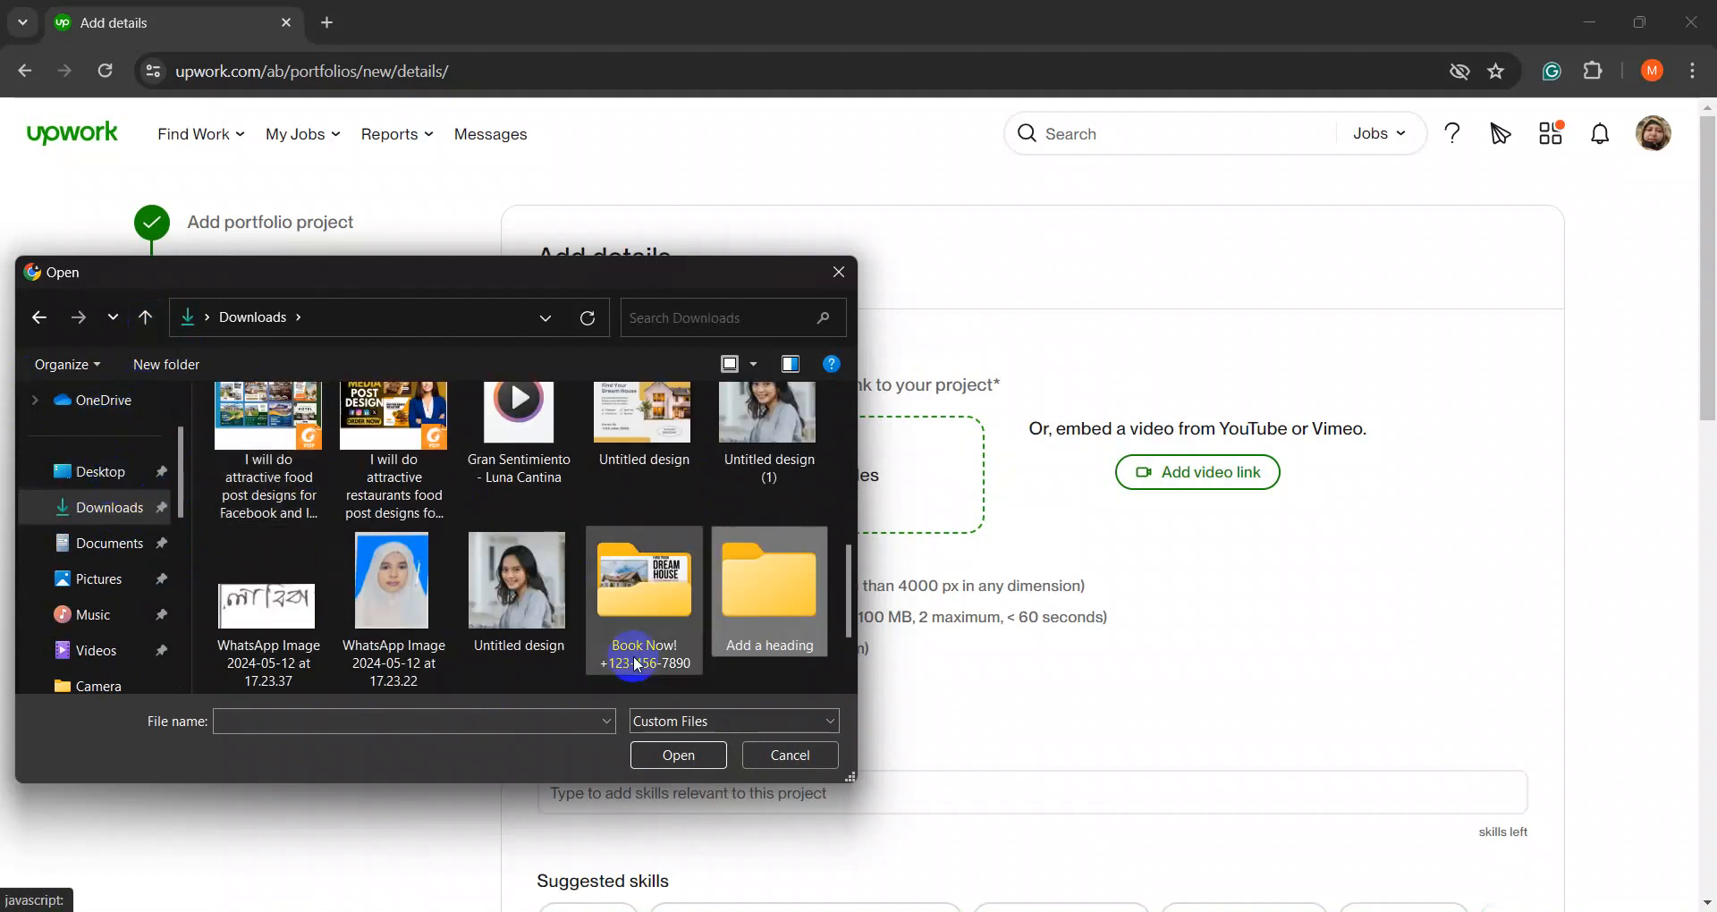
pyautogui.scroll(-1, 161, 613)
pyautogui.scroll(-2, 157, 599)
pyautogui.click(123, 581)
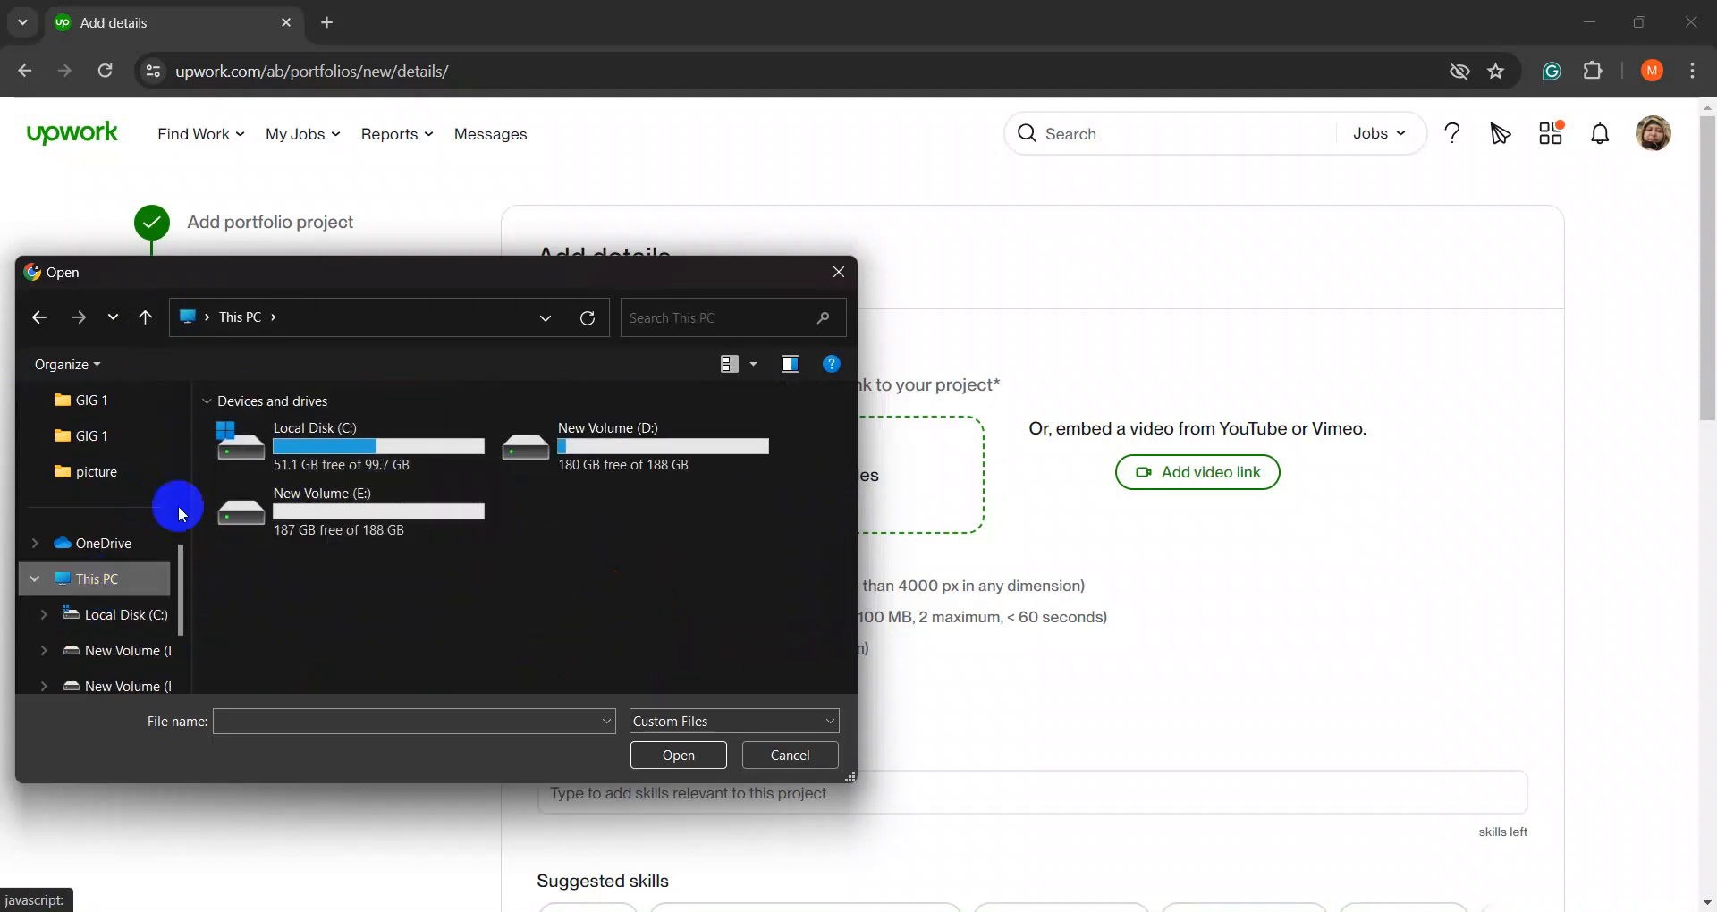
pyautogui.scroll(-1, 141, 590)
pyautogui.scroll(1, 141, 592)
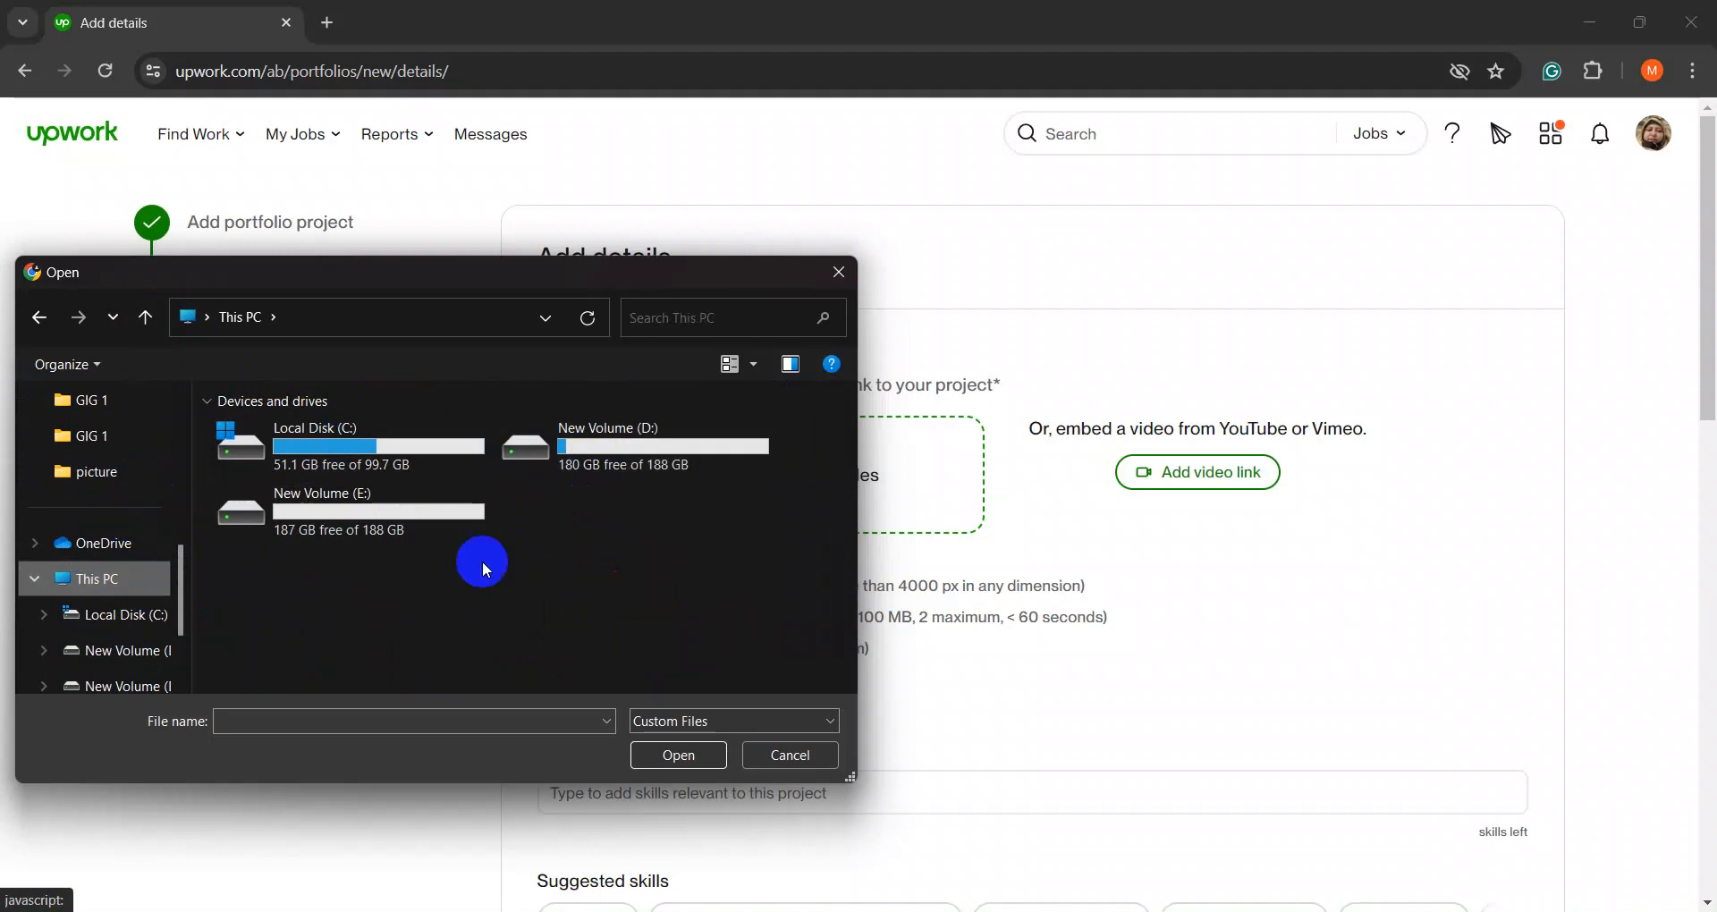
pyautogui.scroll(3, 135, 483)
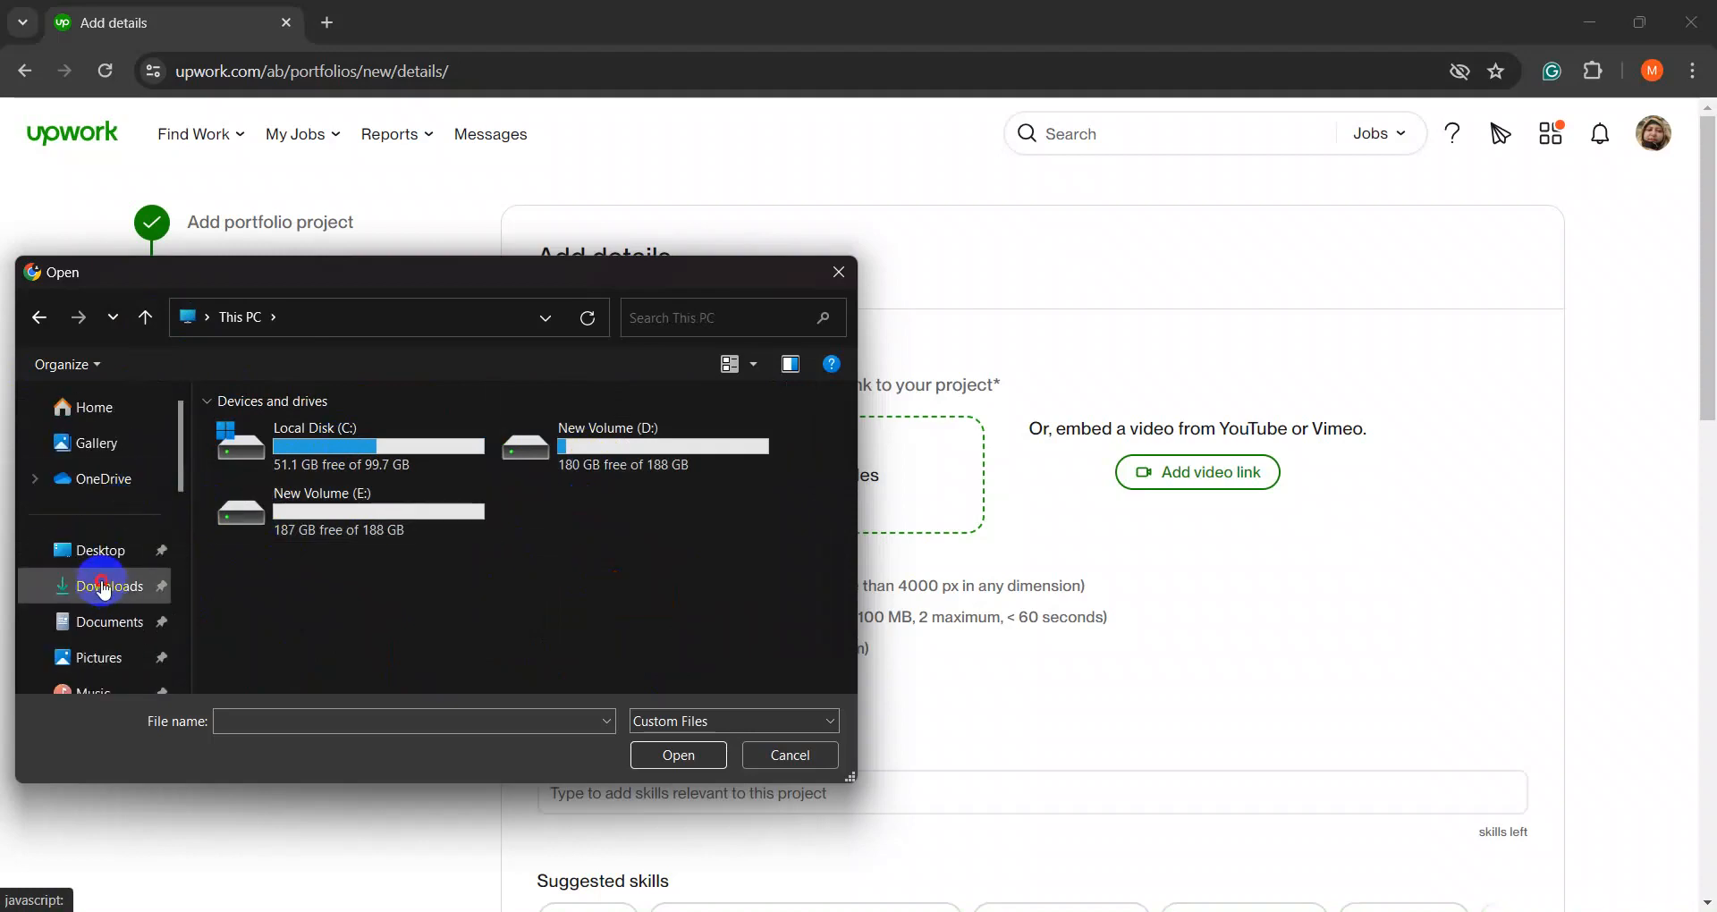
# - Return to the Downloads folder and open its Untitled design subfolder of numbered JPG files
pyautogui.click(103, 589)
pyautogui.scroll(-8, 460, 512)
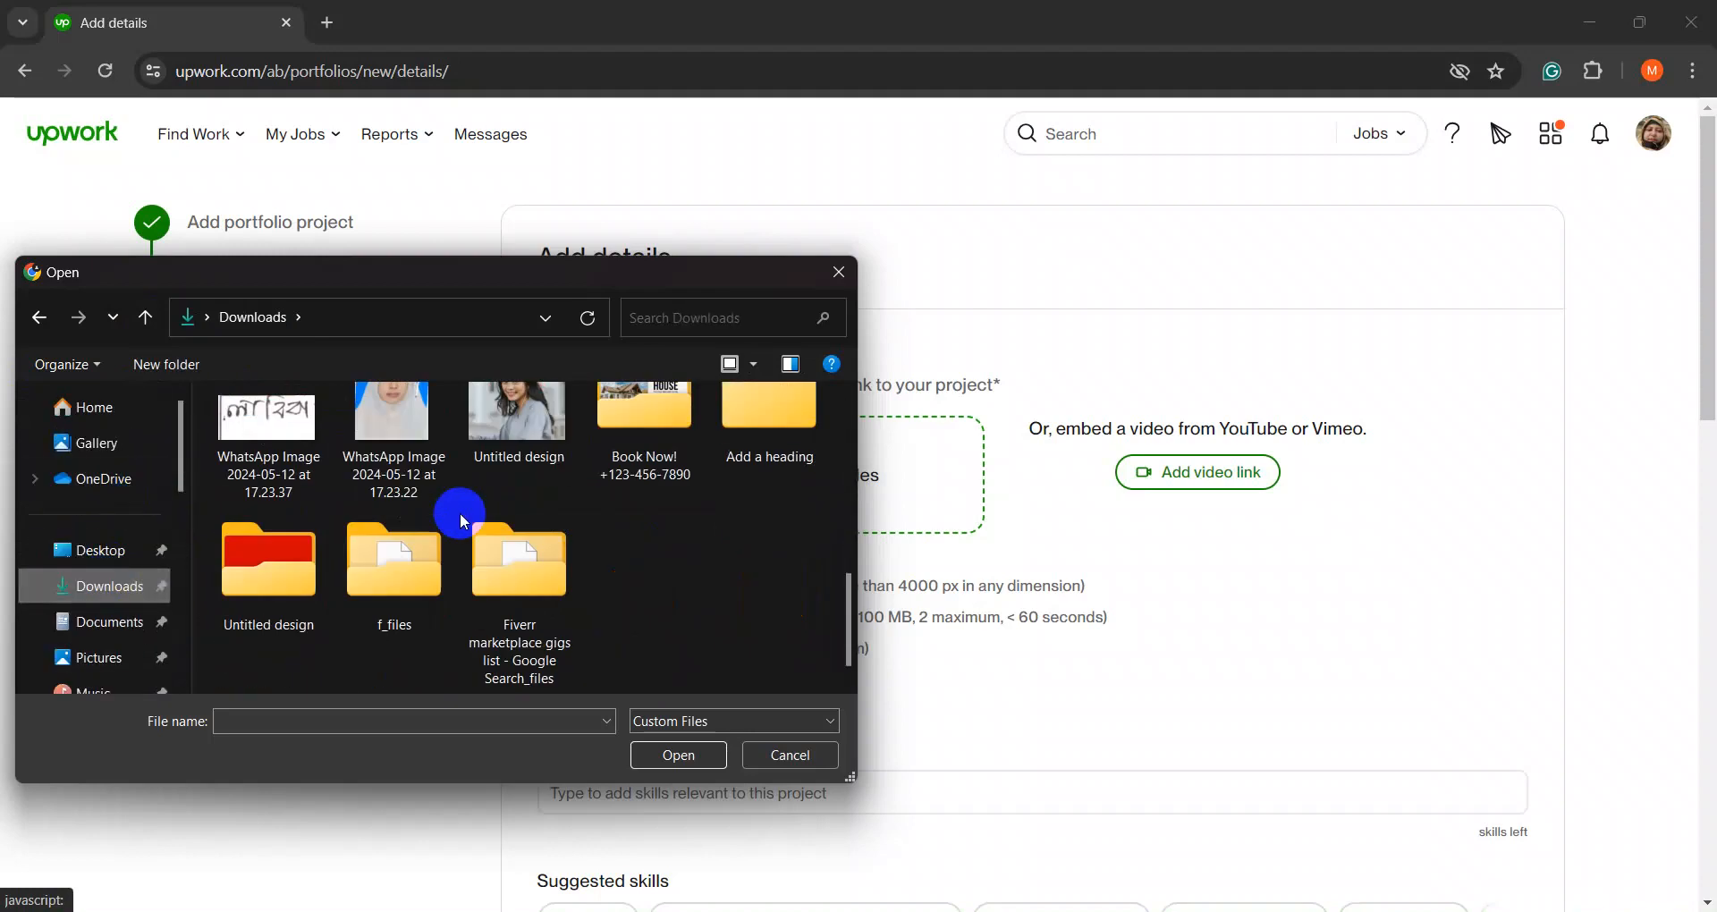
pyautogui.click(281, 598)
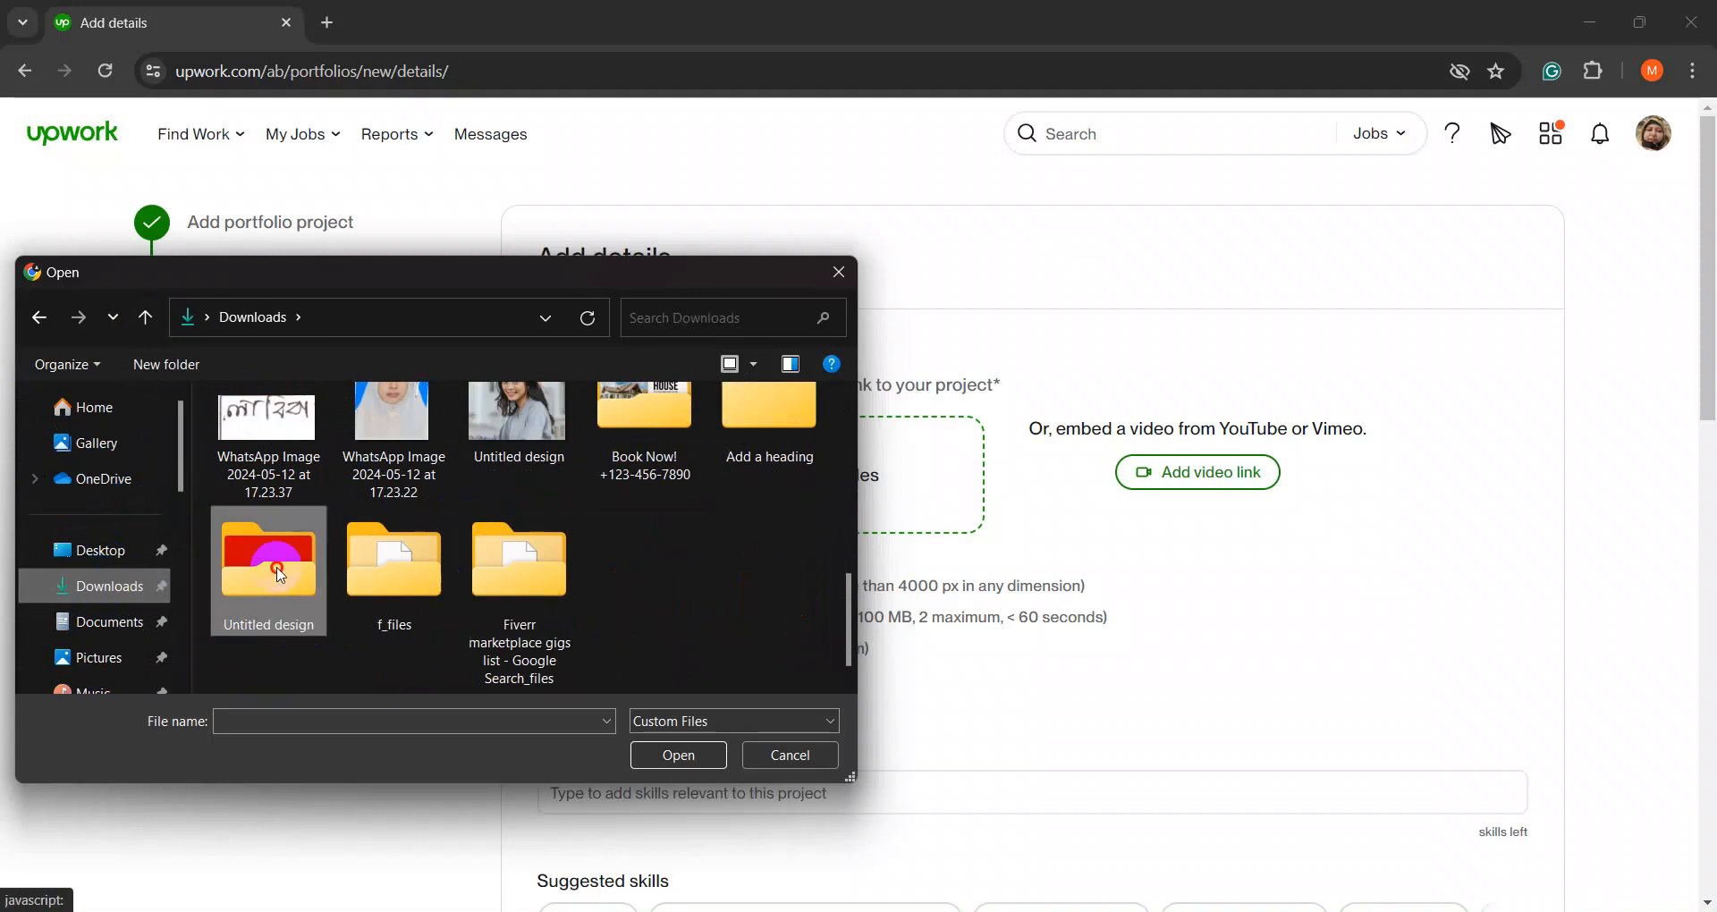
pyautogui.doubleClick(281, 575)
pyautogui.scroll(-3, 449, 511)
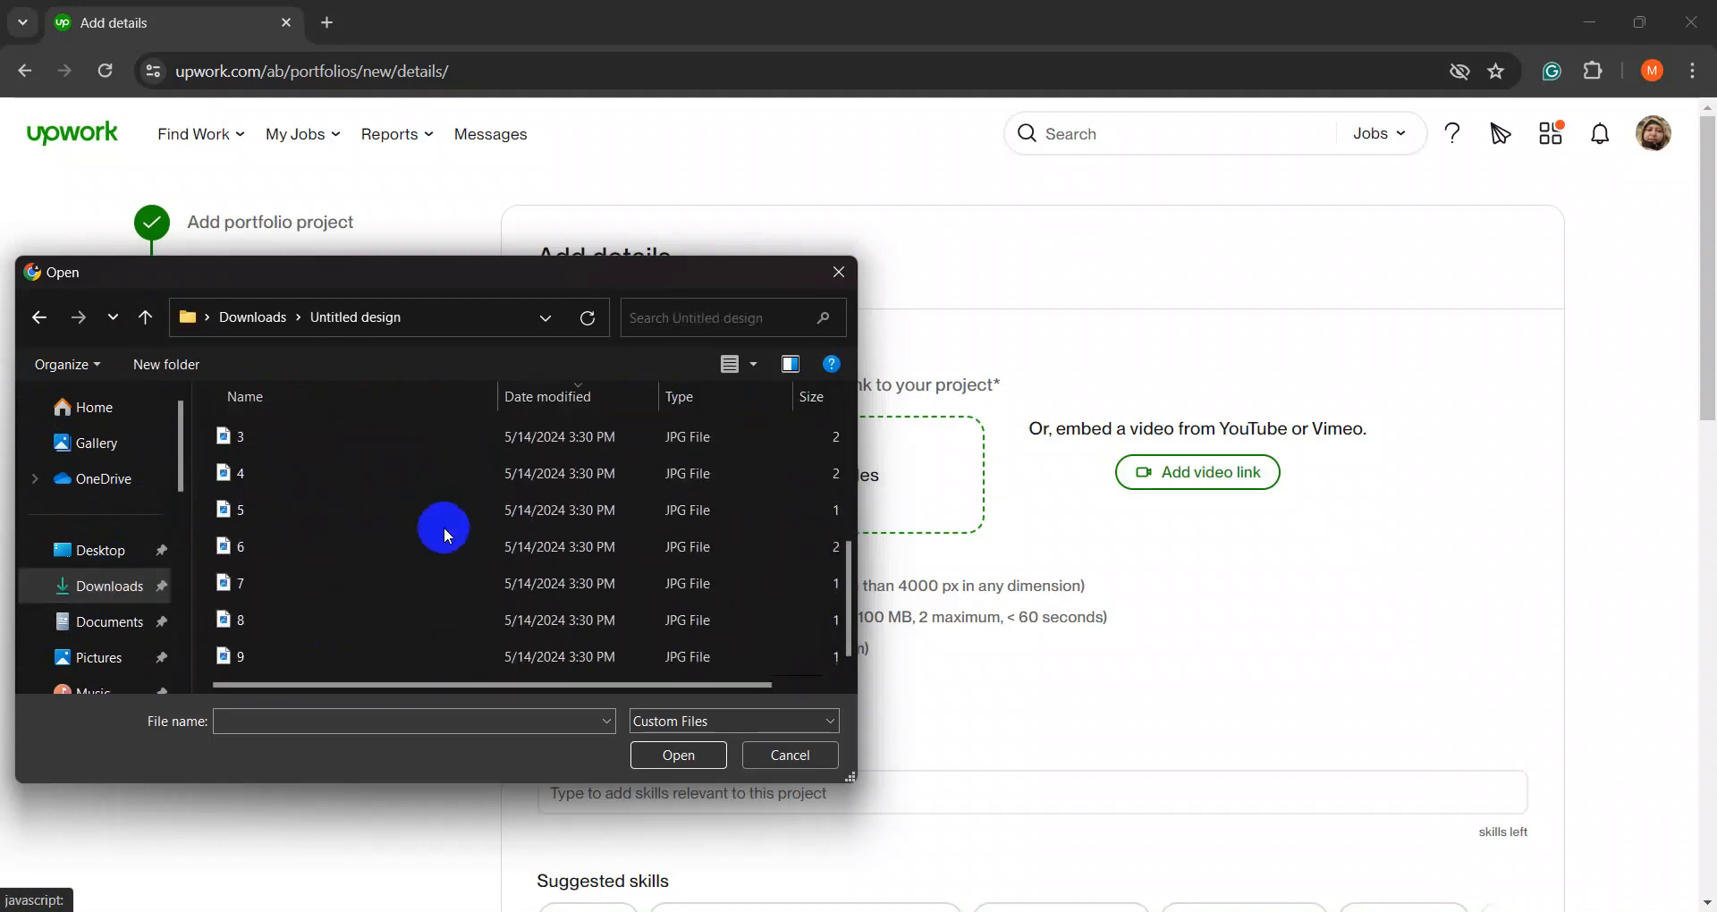
# - Switch the Untitled design folder to large thumbnails and look through the food designs
pyautogui.rightClick(314, 658)
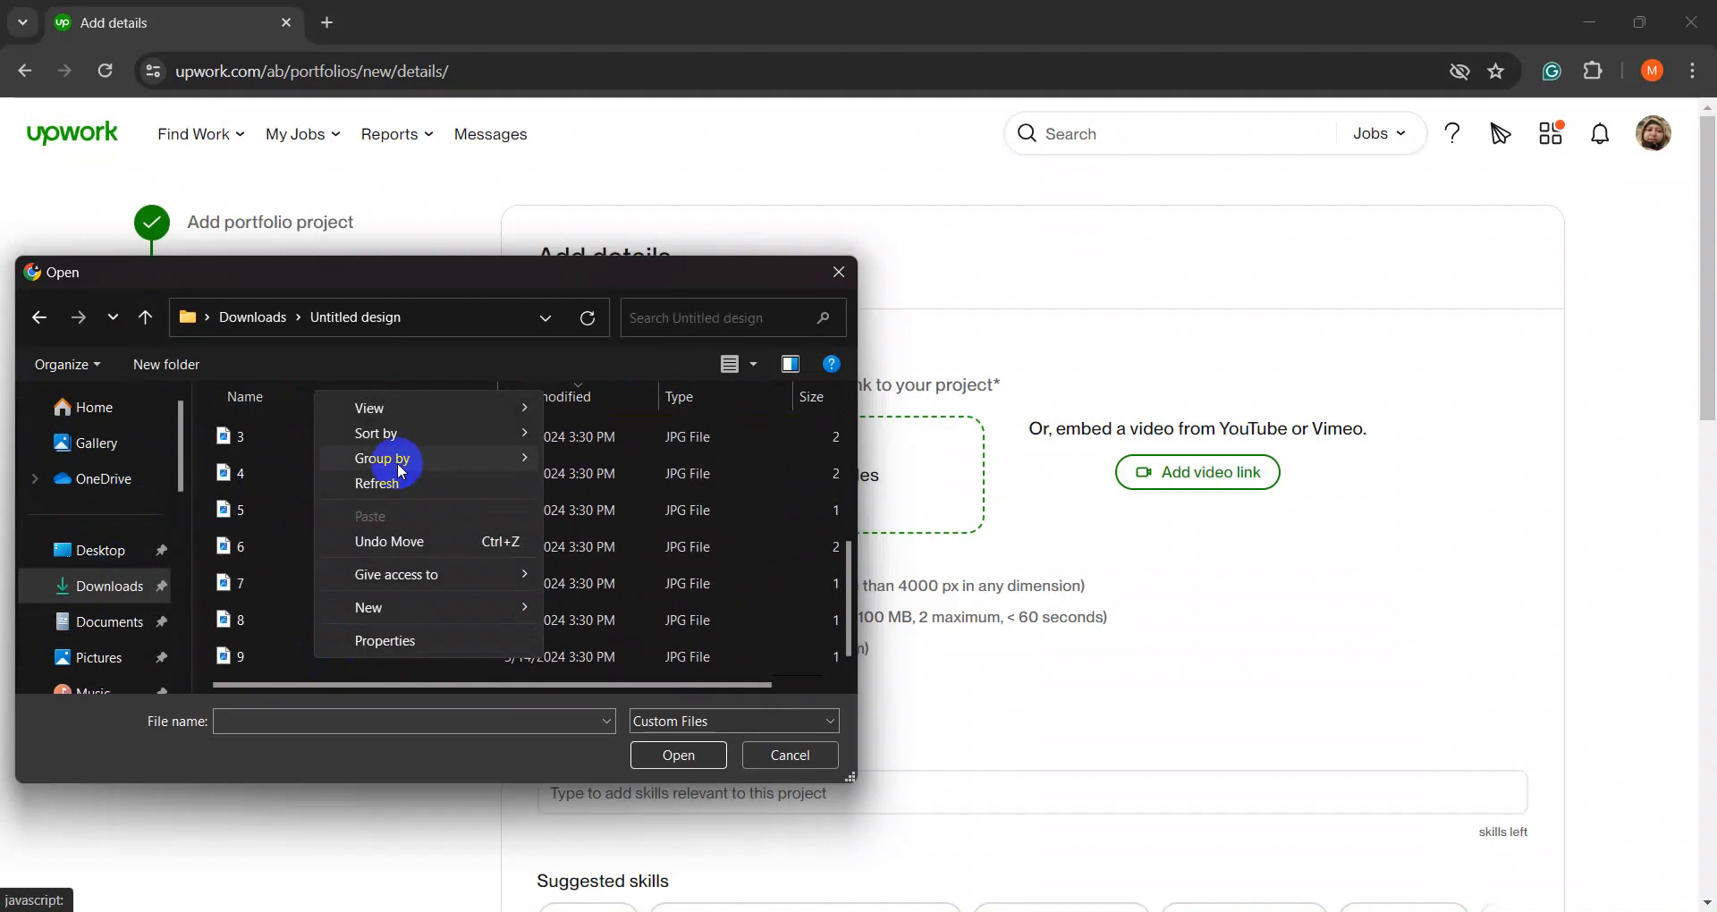
pyautogui.moveTo(516, 416)
pyautogui.click(603, 408)
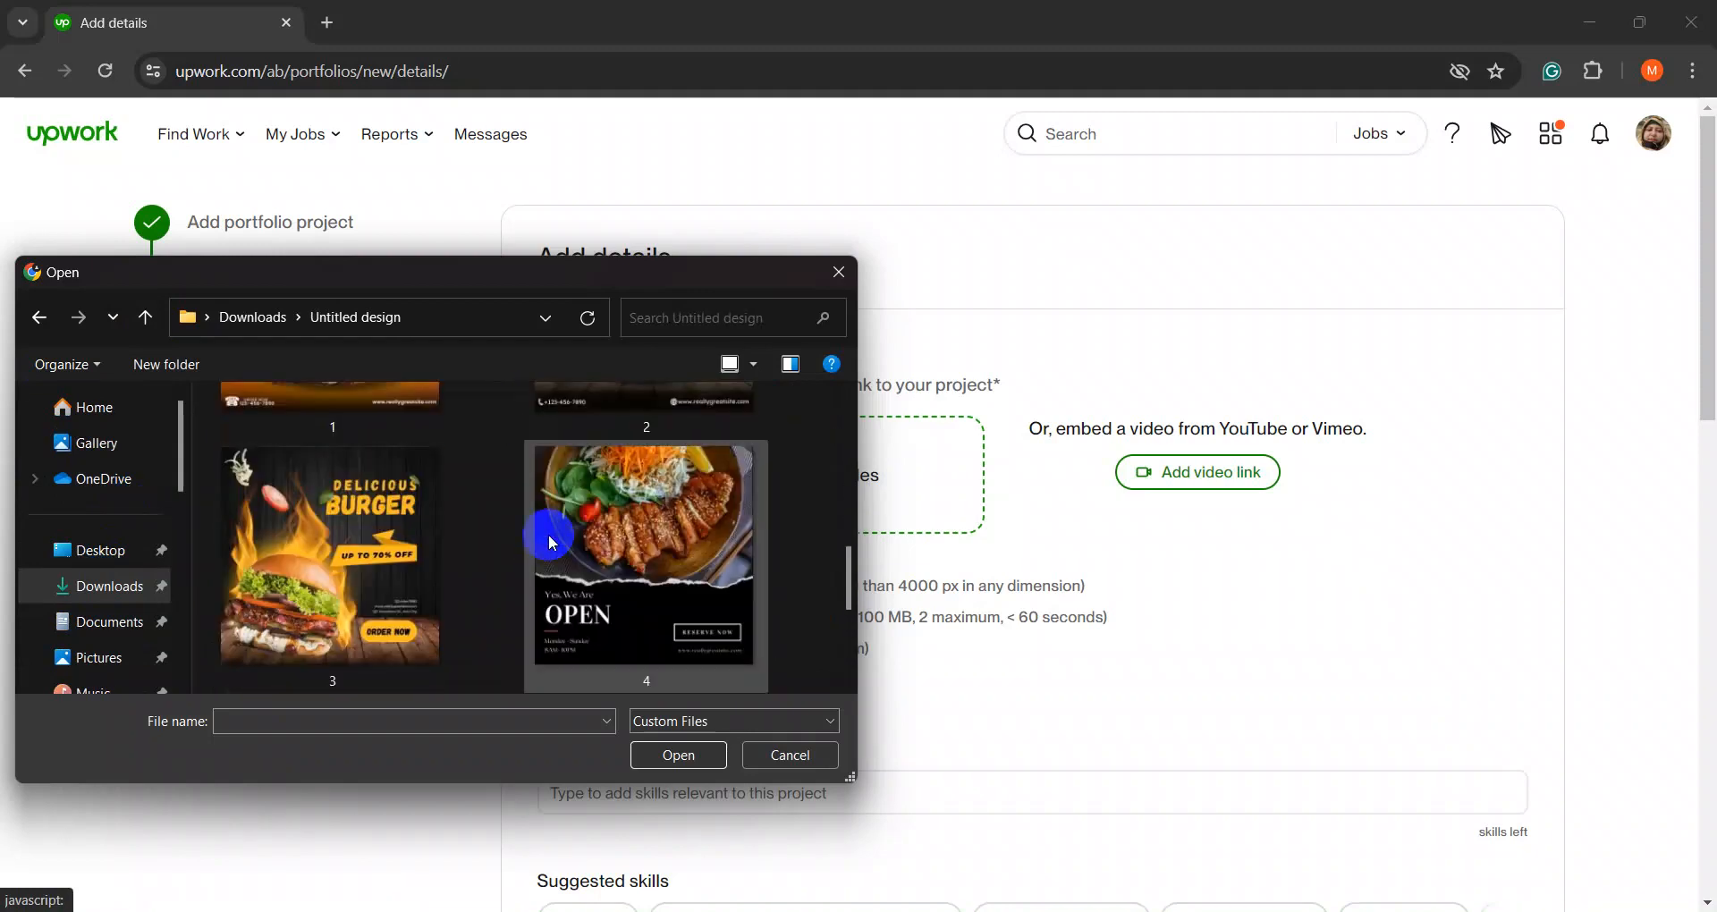
pyautogui.scroll(-5, 549, 534)
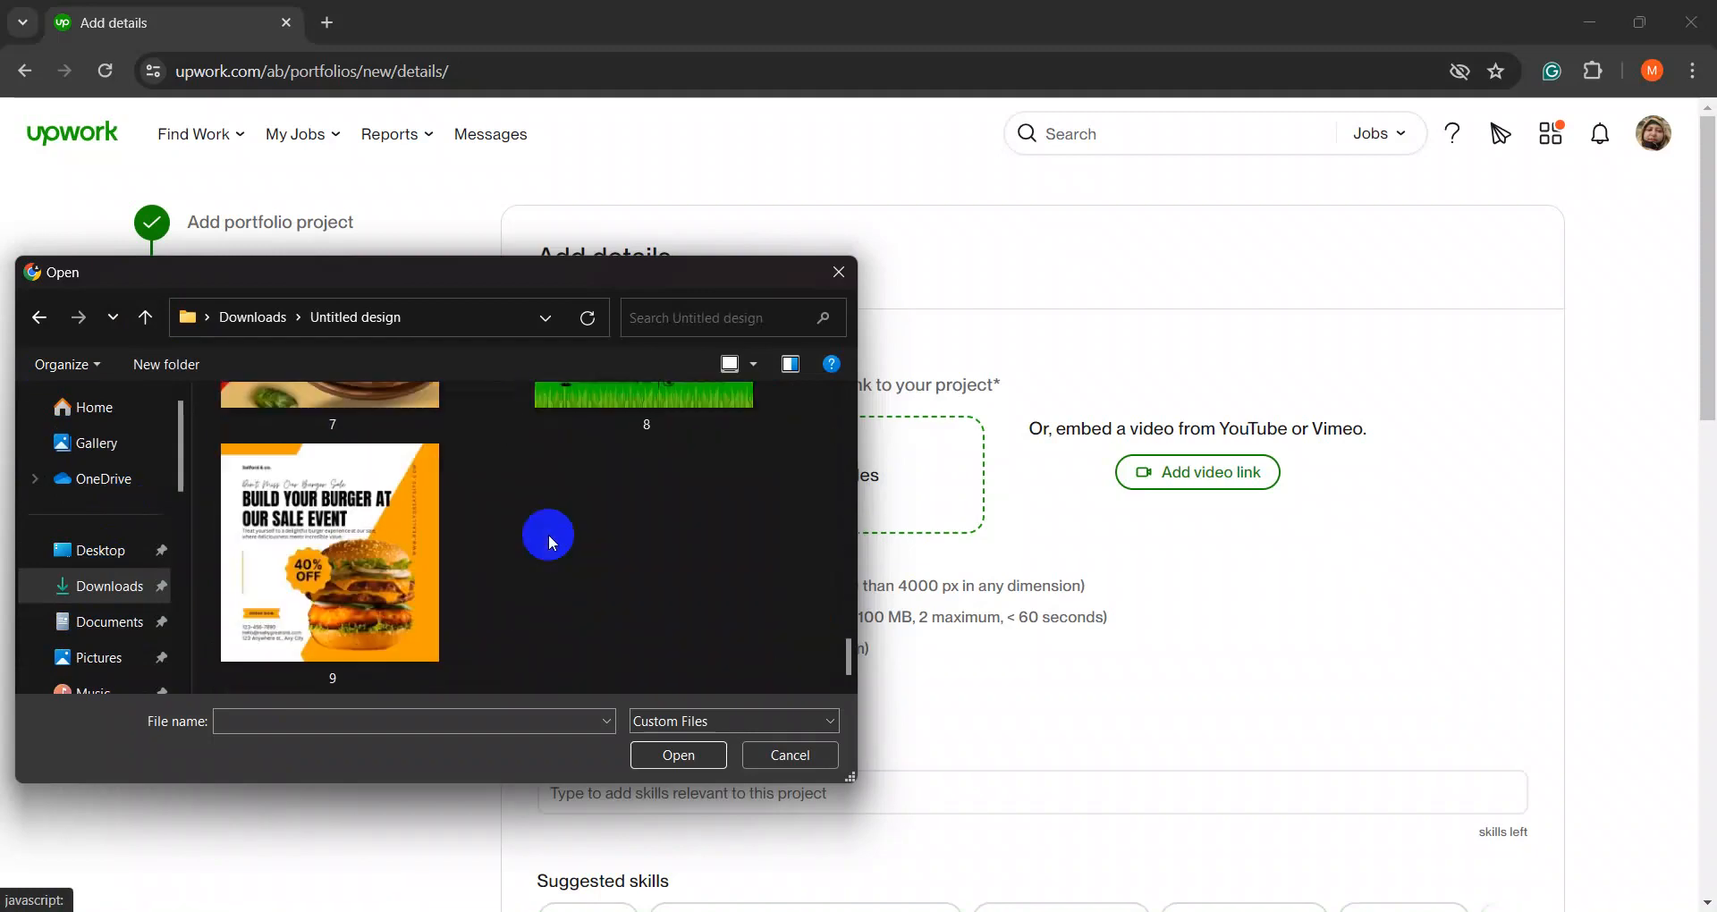
pyautogui.scroll(2, 549, 534)
pyautogui.scroll(-2, 549, 534)
# - Reposition the file dialog, select design files 1 to 9 and 12 to 15, and upload them to the project
pyautogui.moveTo(560, 280); pyautogui.dragTo(1128, 628)
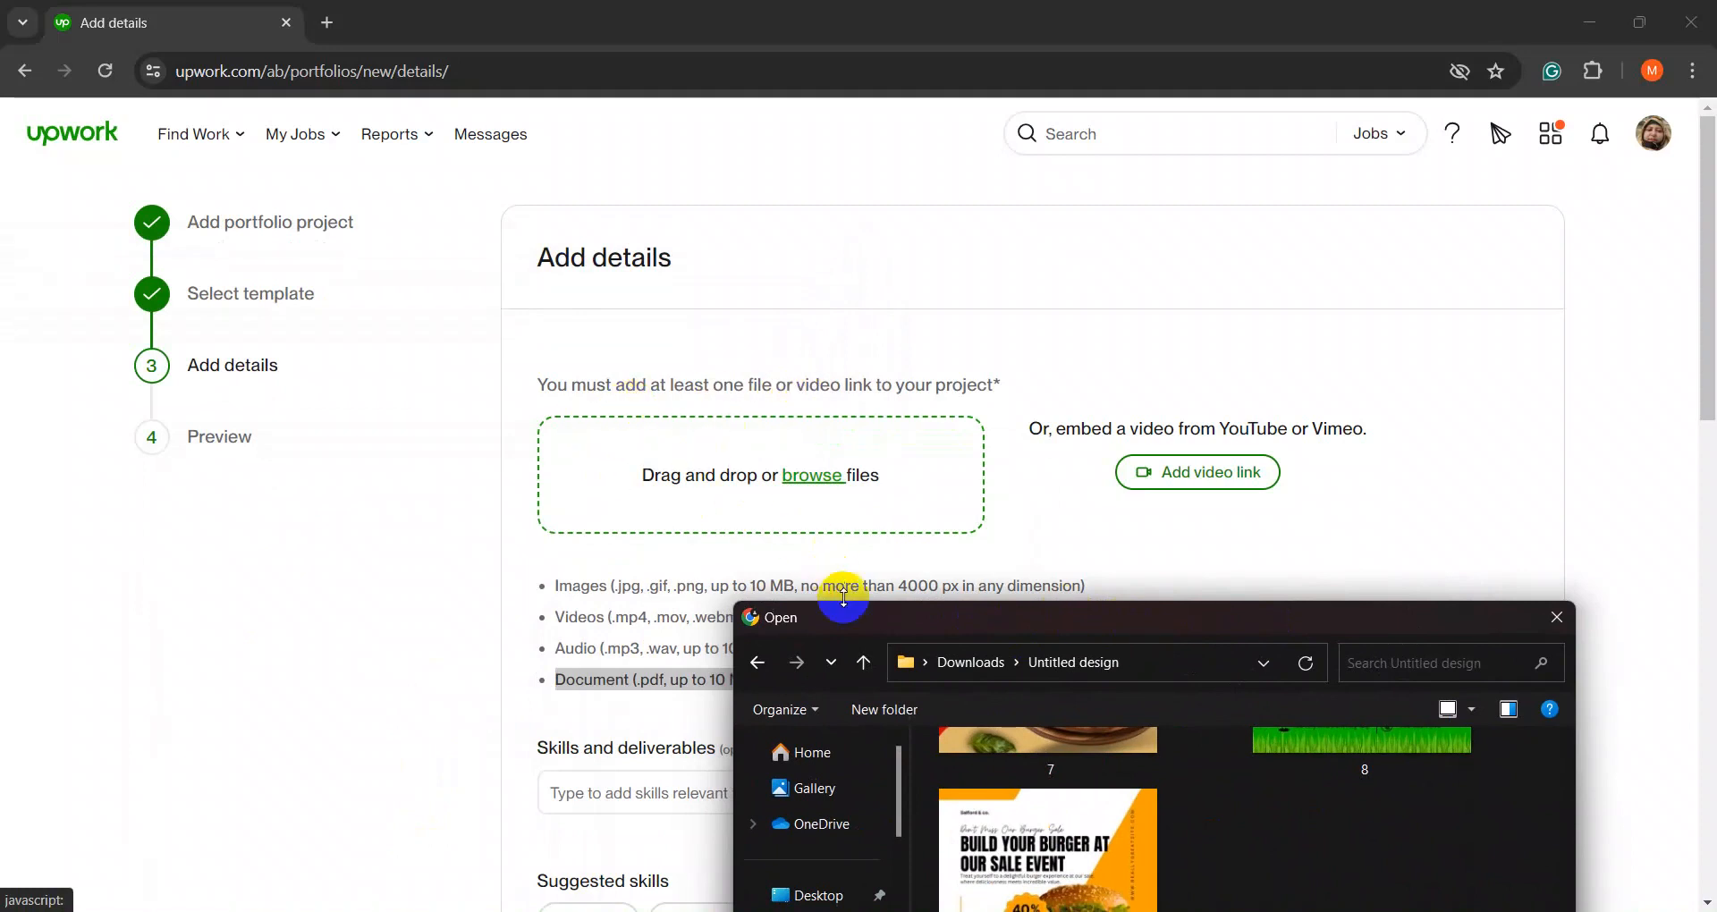
pyautogui.moveTo(905, 620); pyautogui.dragTo(357, 247)
pyautogui.scroll(4, 831, 544)
pyautogui.scroll(-4, 855, 545)
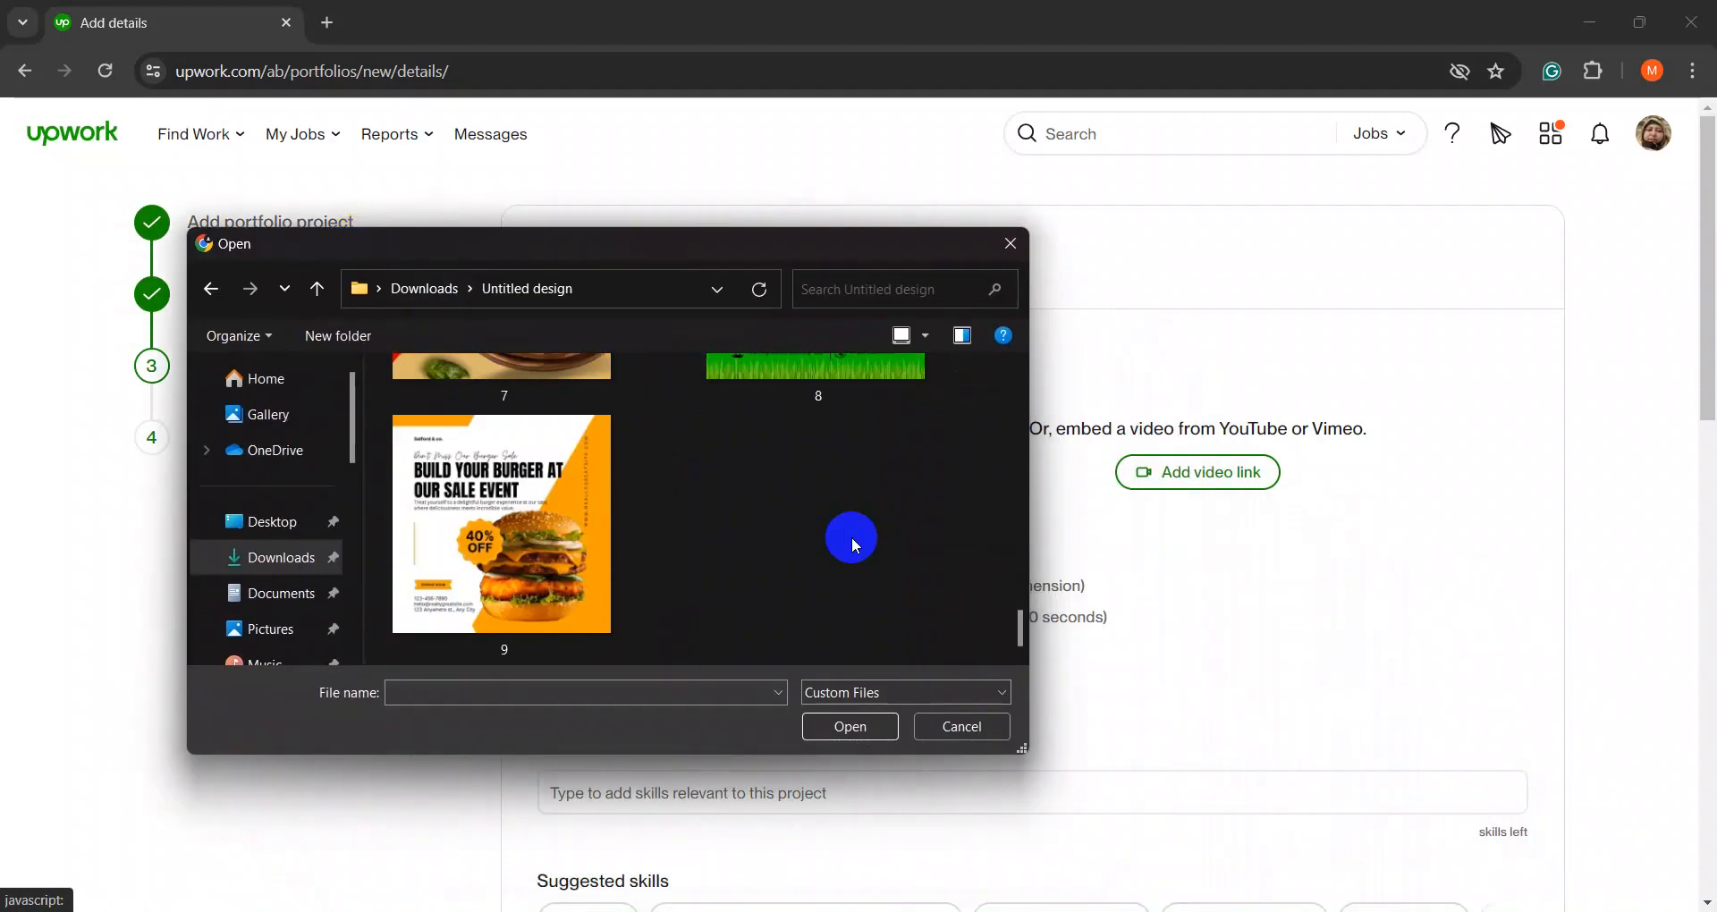
pyautogui.moveTo(910, 541); pyautogui.dragTo(597, 476)
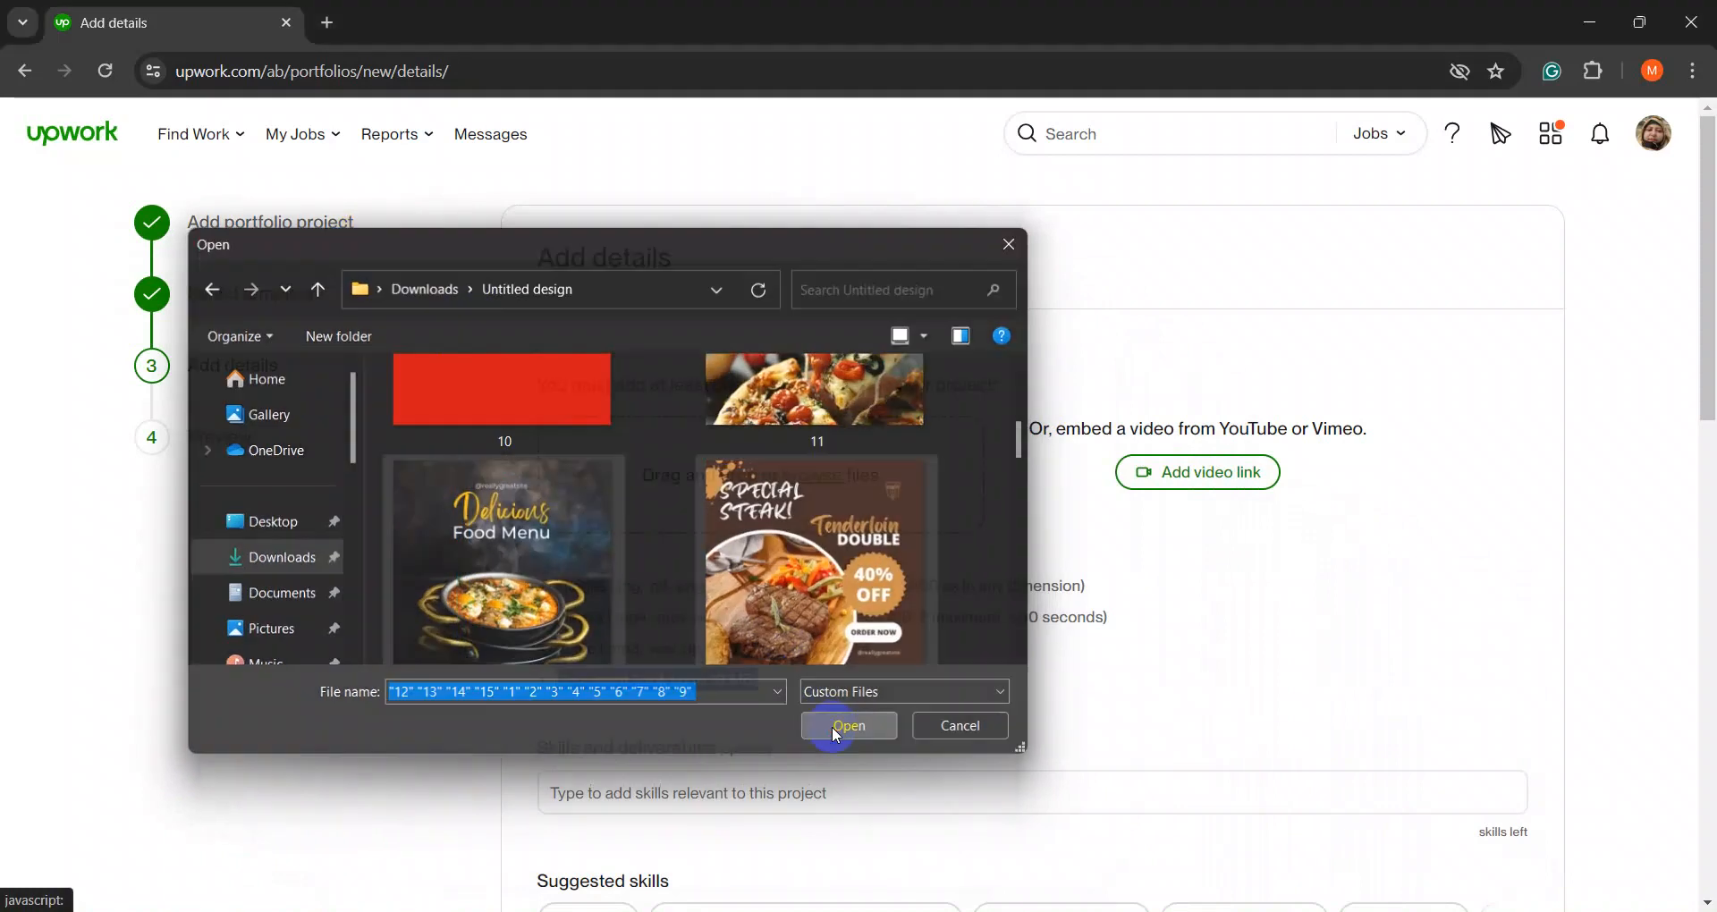
pyautogui.click(832, 726)
# - Check the upload progress of the design files on the Add details page
pyautogui.scroll(-12, 661, 630)
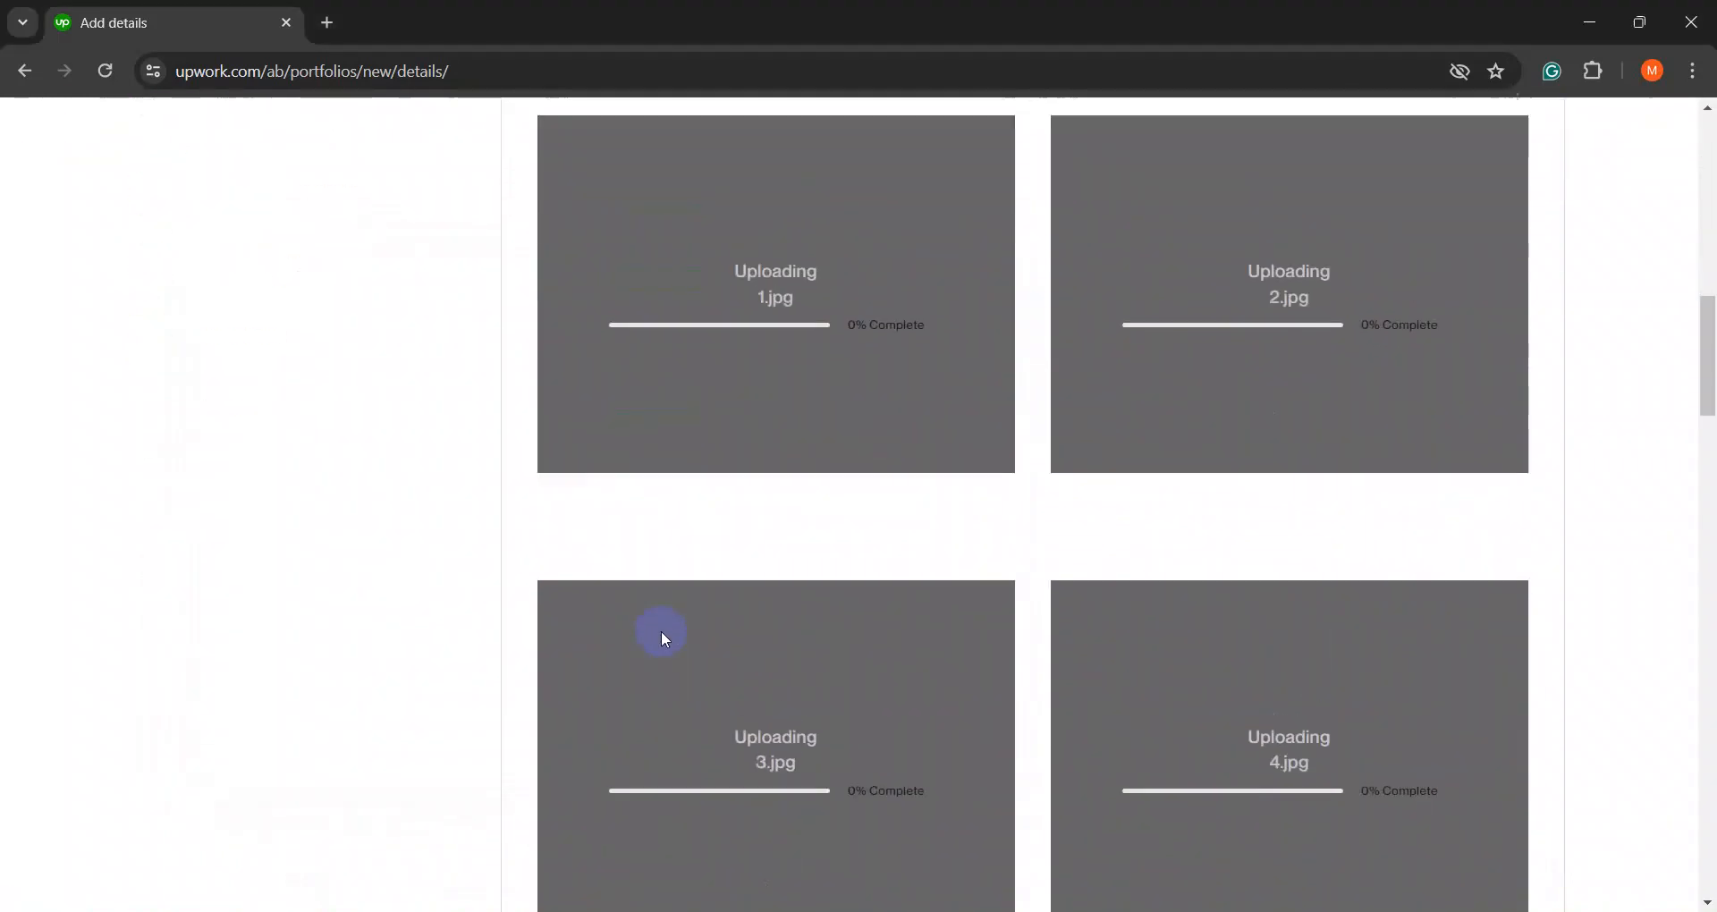
pyautogui.scroll(-15, 662, 630)
pyautogui.tripleClick(662, 630)
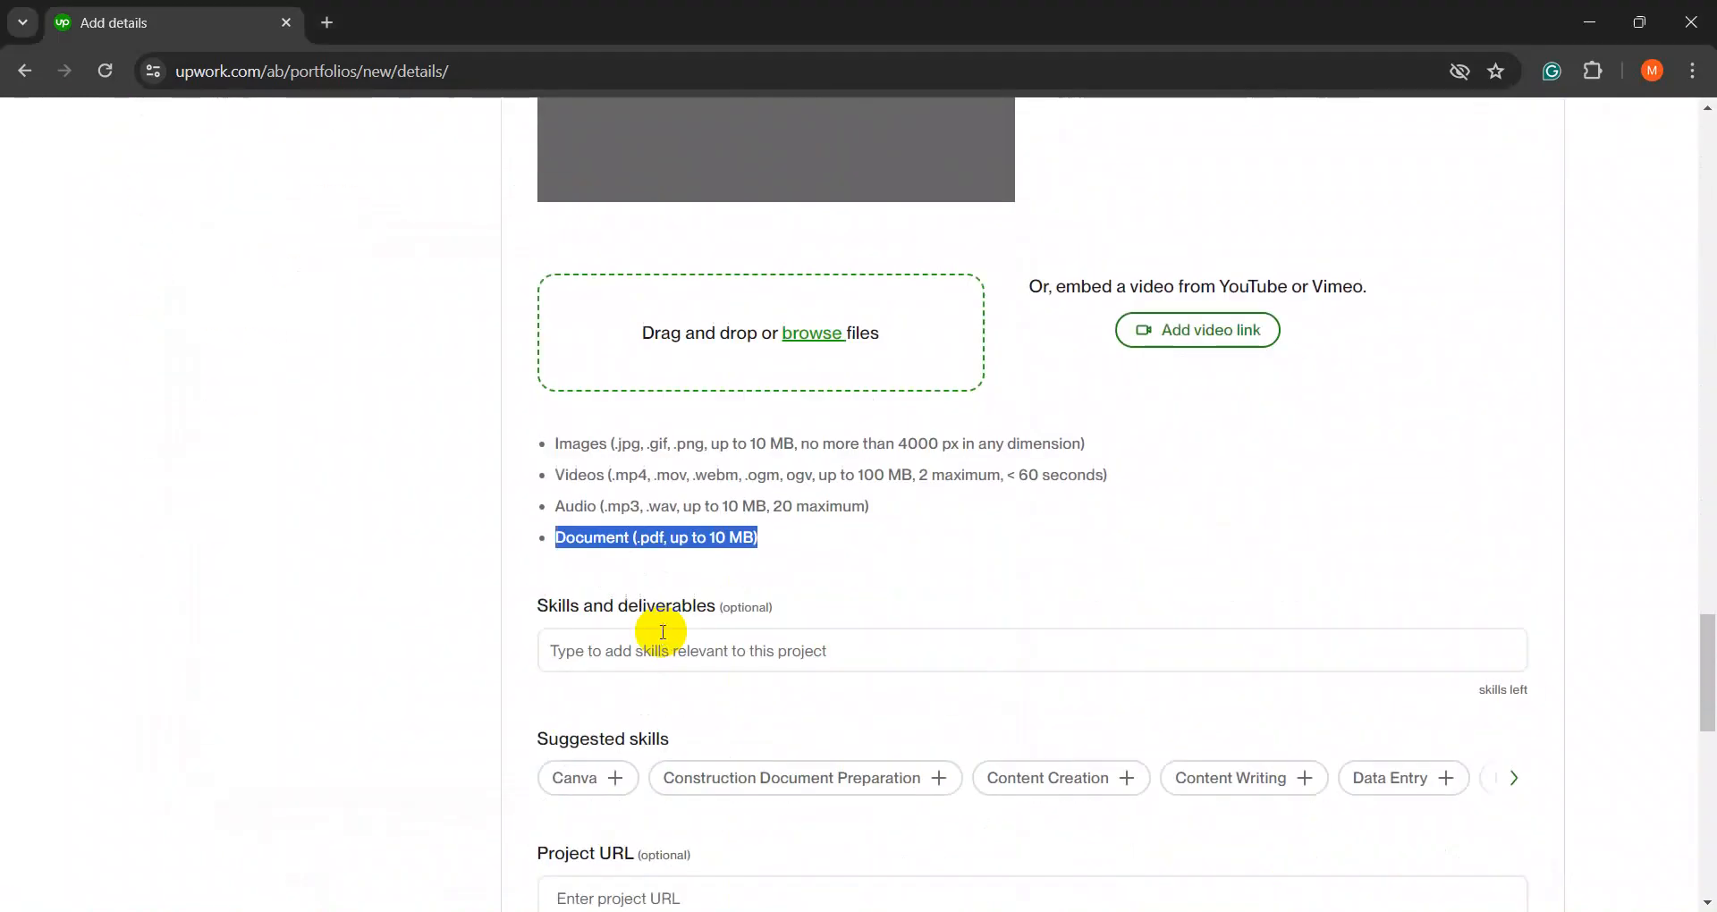
pyautogui.scroll(1, 662, 631)
pyautogui.scroll(6, 662, 631)
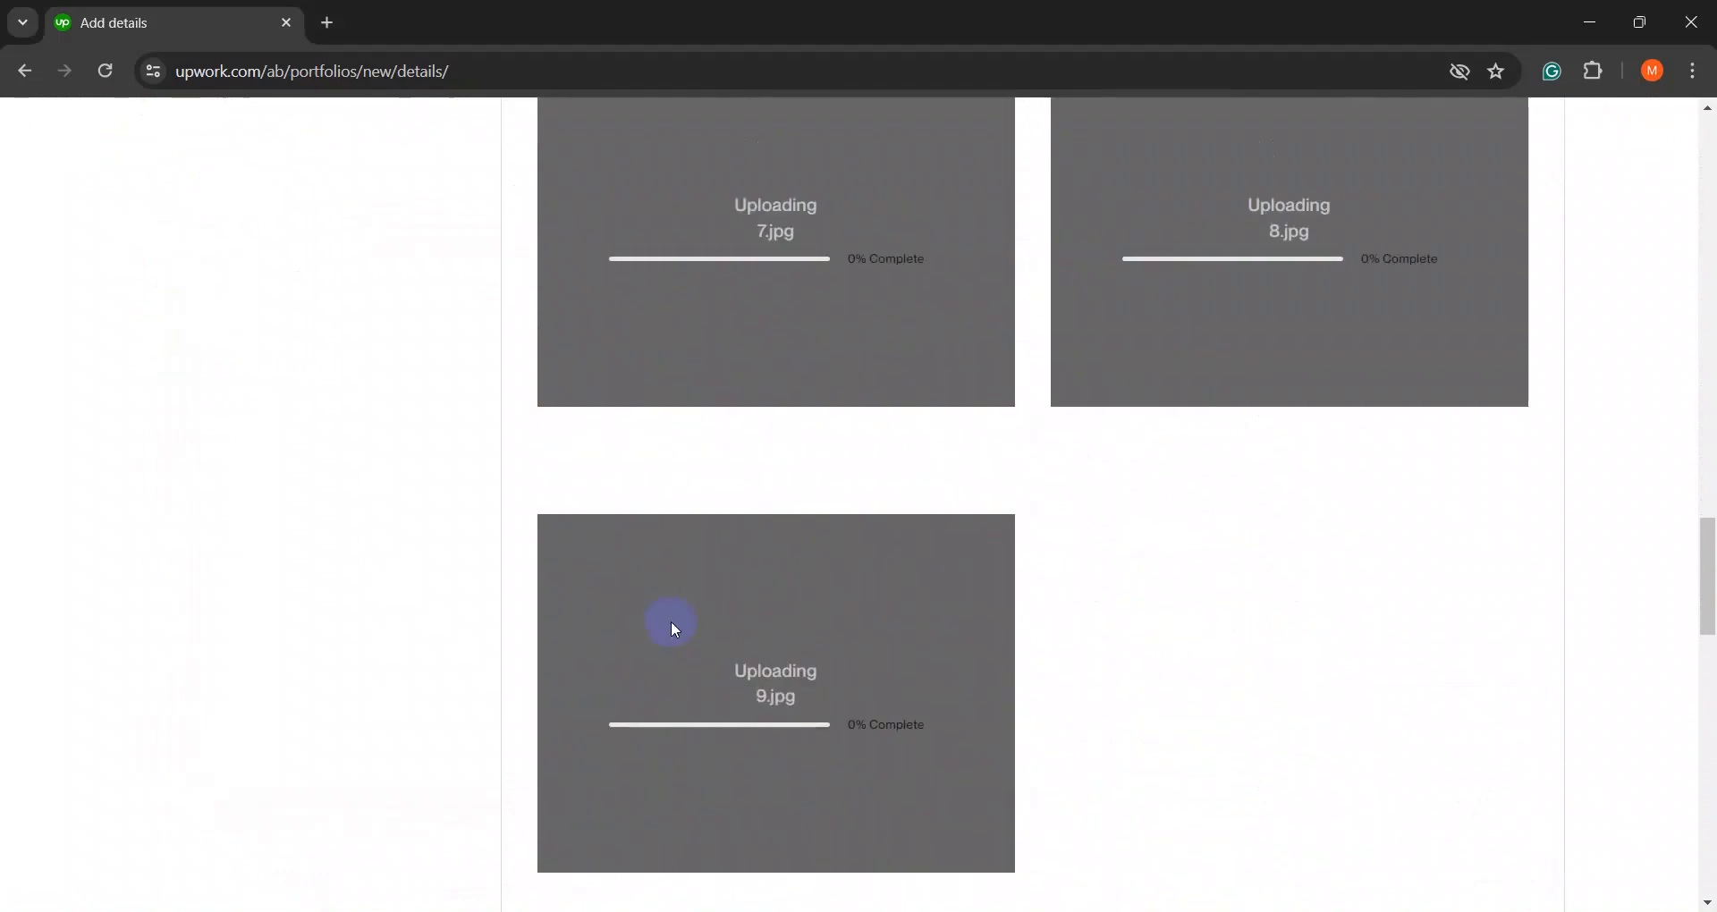
pyautogui.scroll(1, 671, 620)
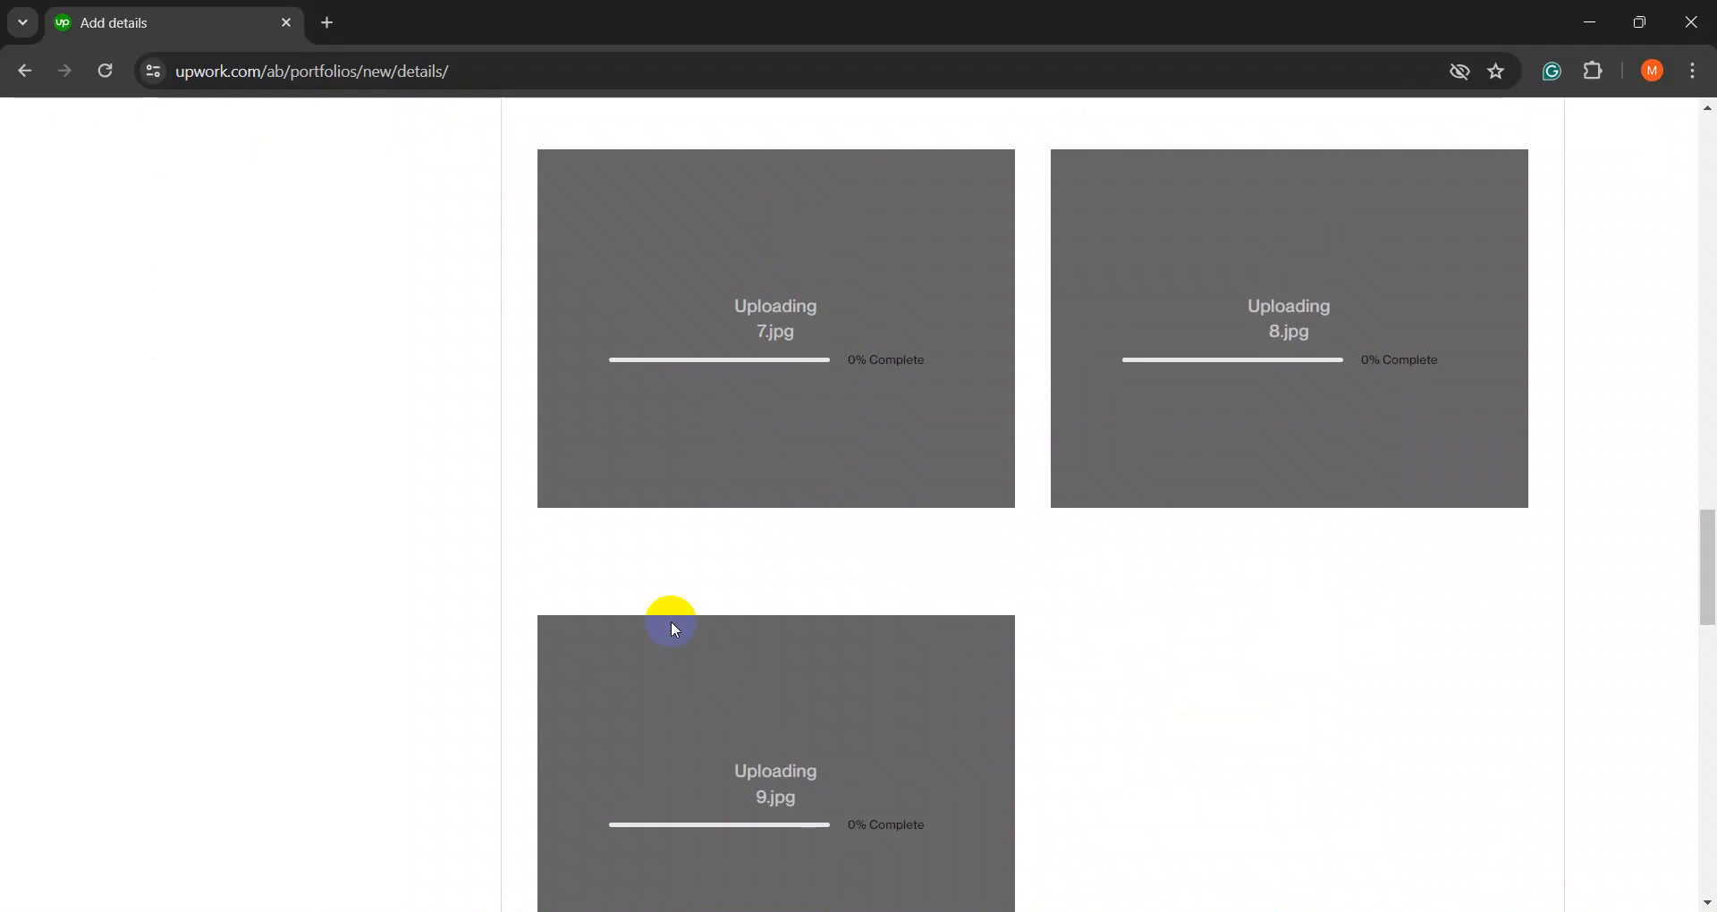
pyautogui.scroll(1, 675, 628)
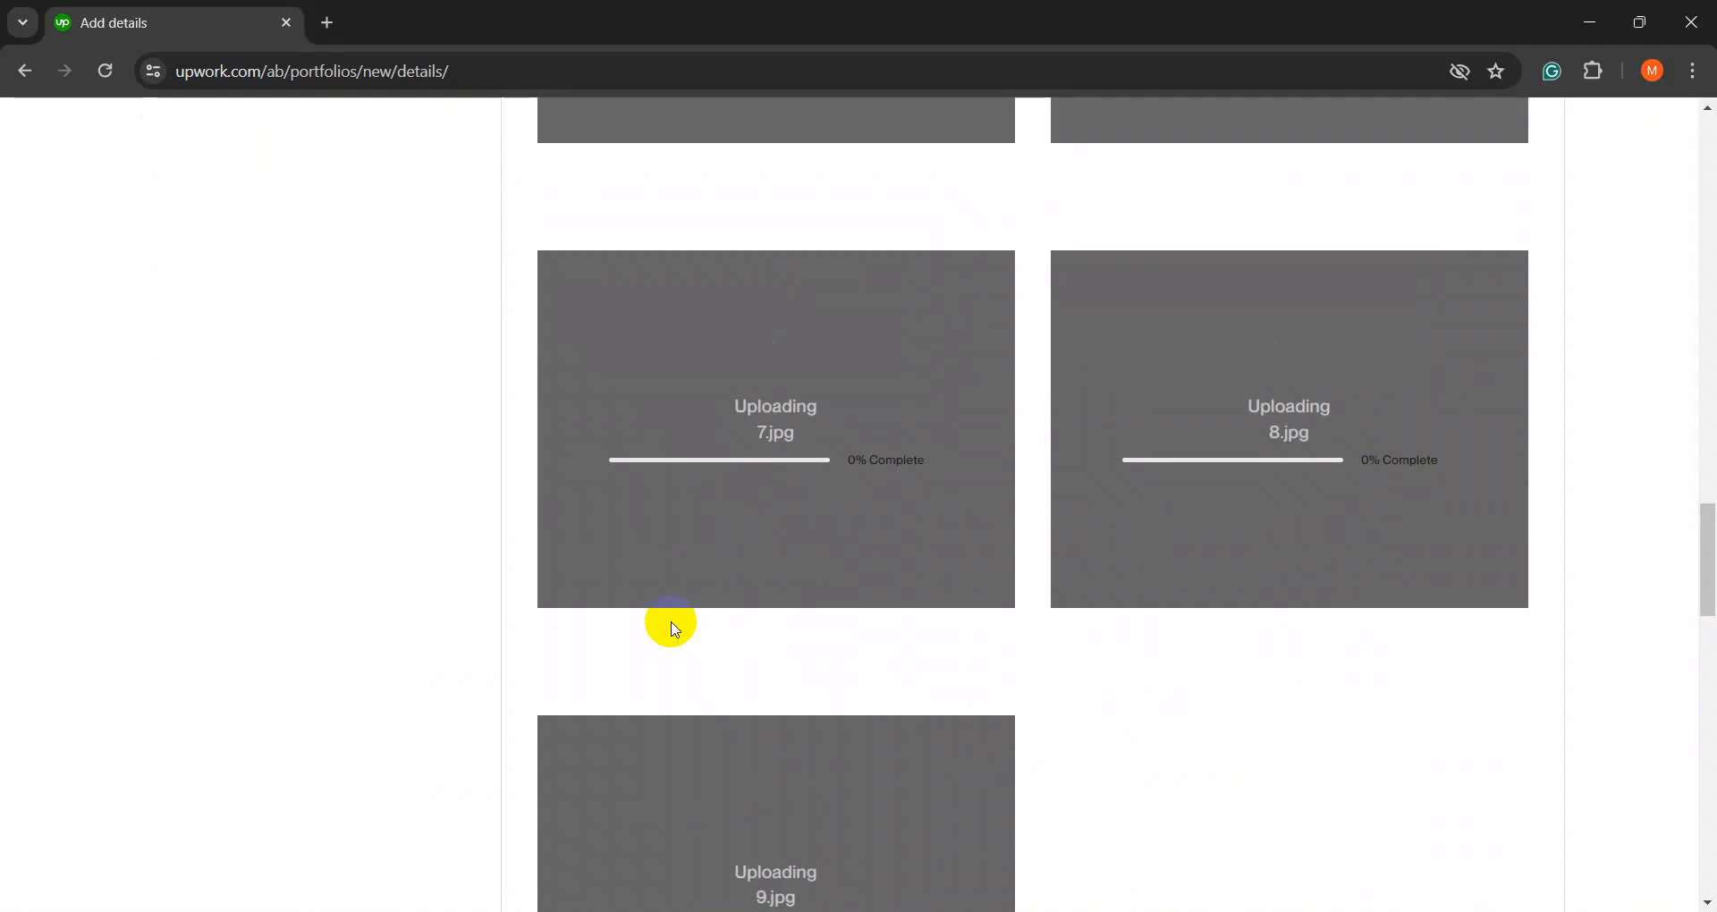
pyautogui.scroll(5, 673, 623)
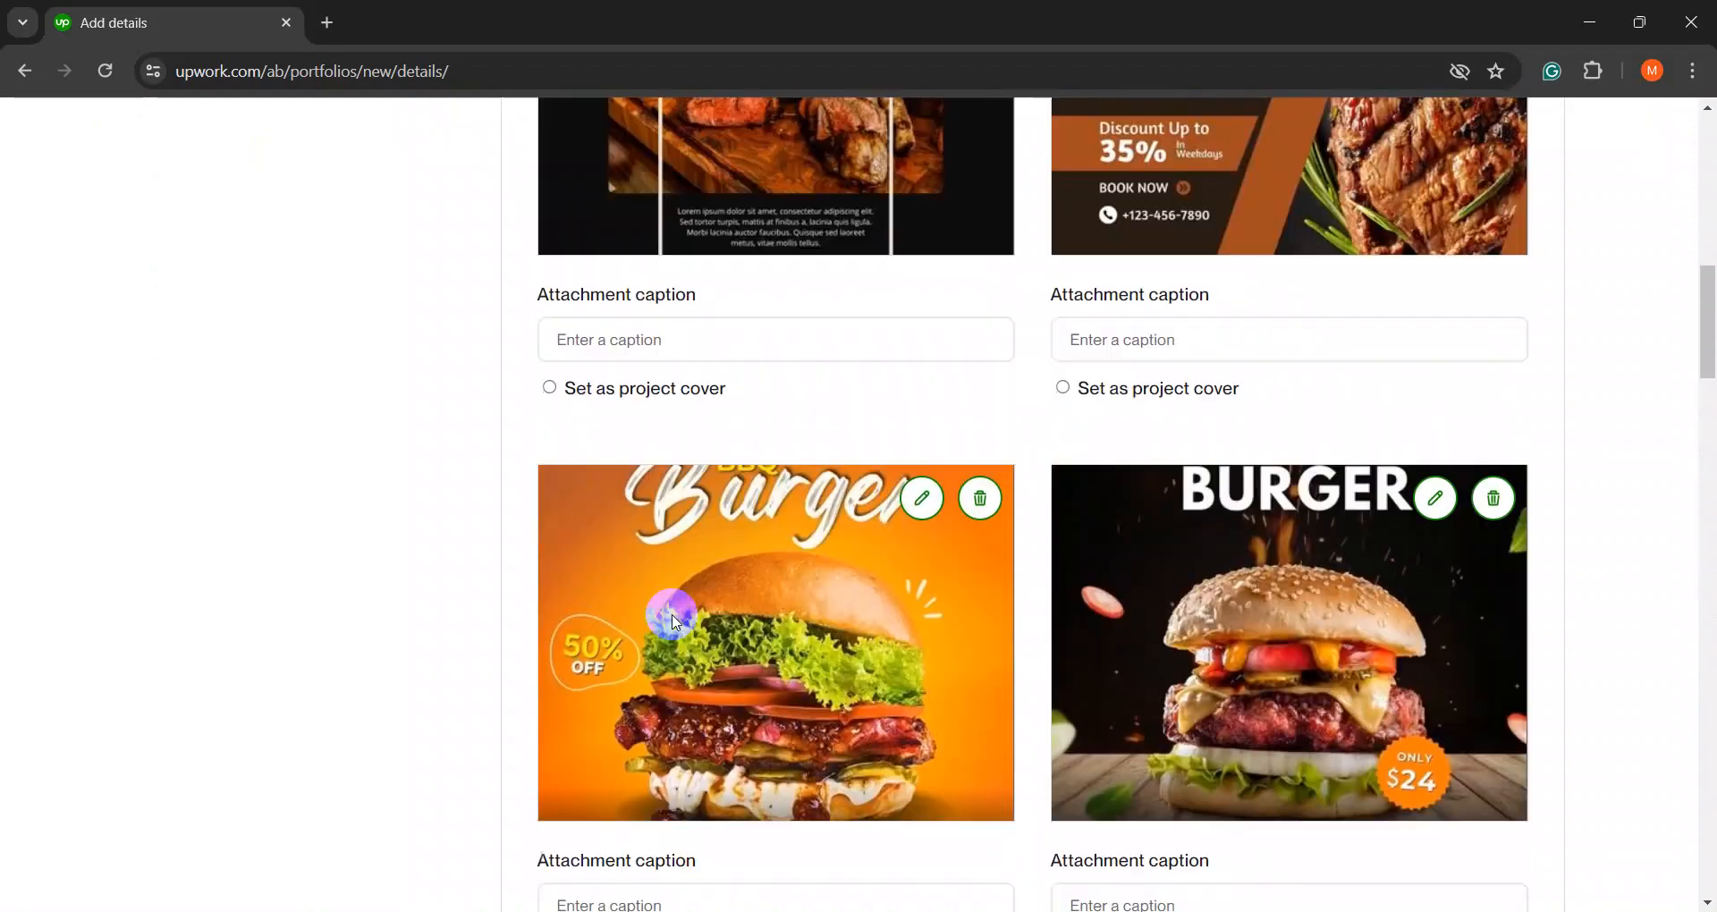
# - Reread the file requirement and review the uploaded food designs with their caption and cover options
pyautogui.scroll(9, 677, 581)
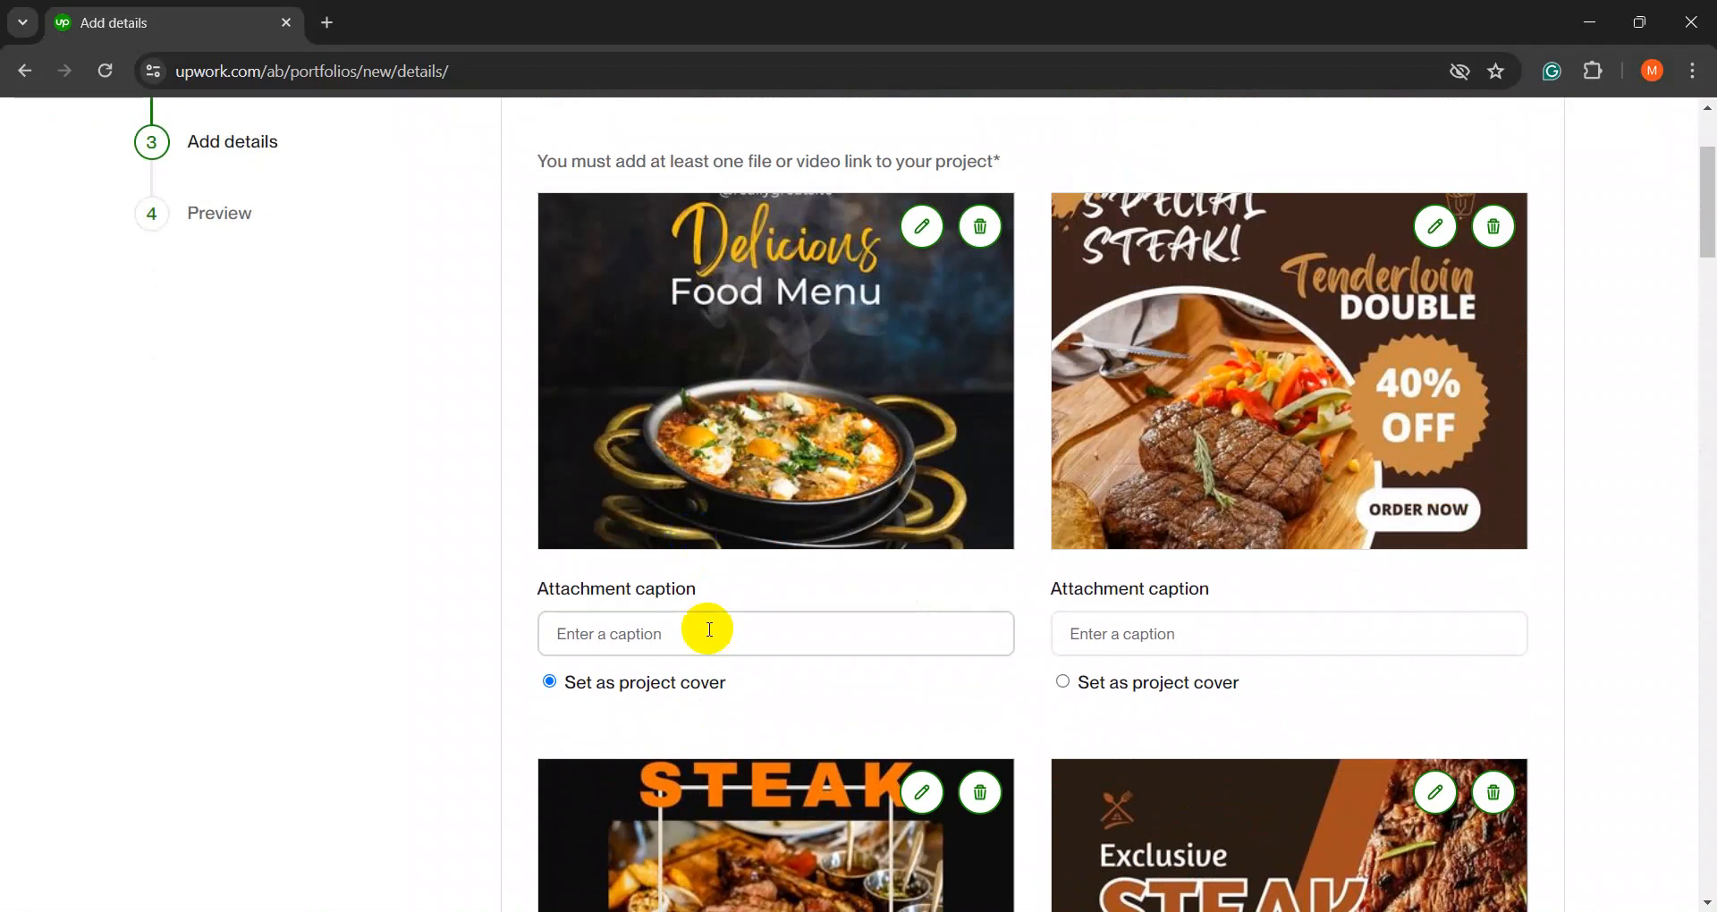
pyautogui.scroll(3, 701, 640)
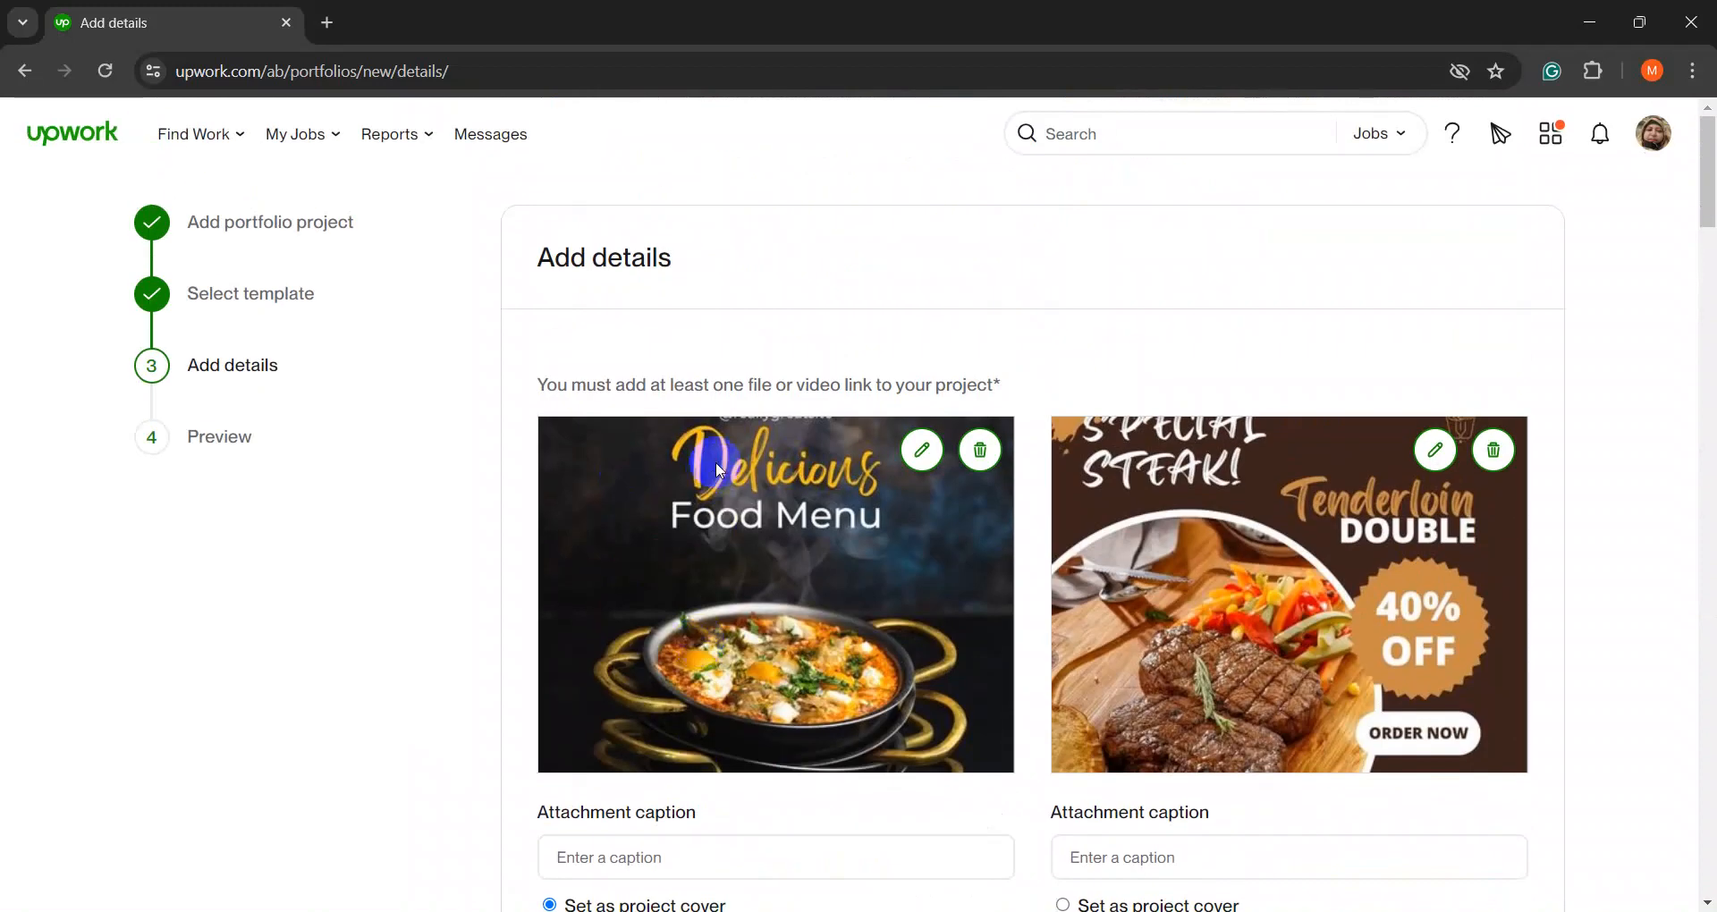
pyautogui.moveTo(537, 385); pyautogui.dragTo(1011, 397)
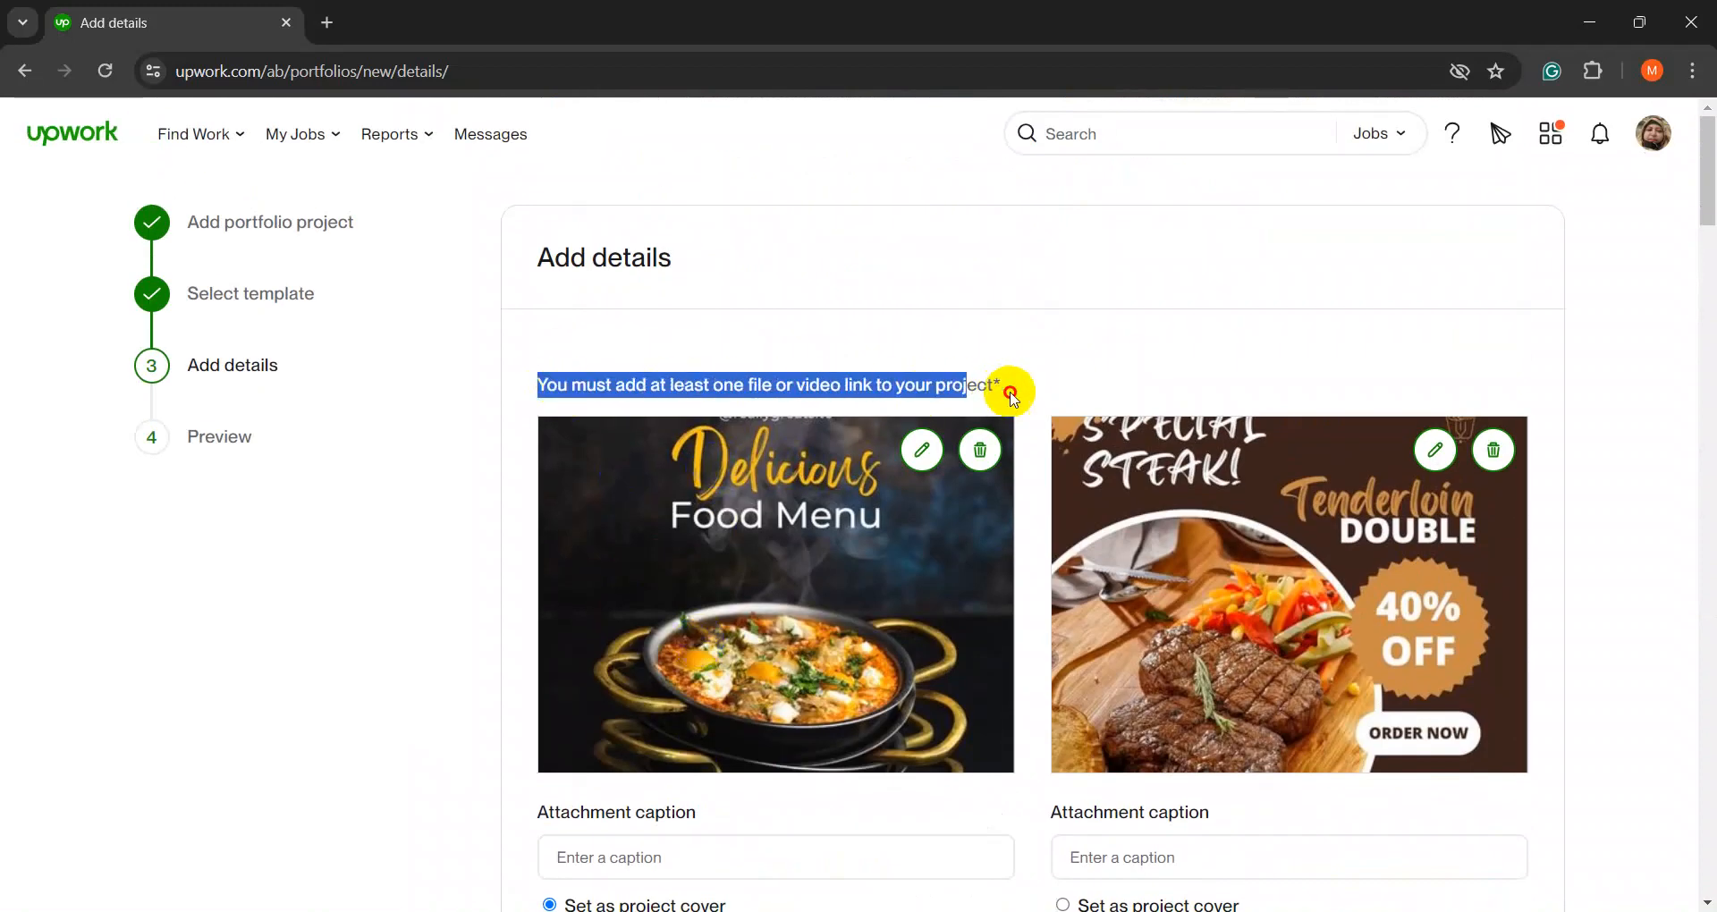
pyautogui.scroll(-12, 1005, 404)
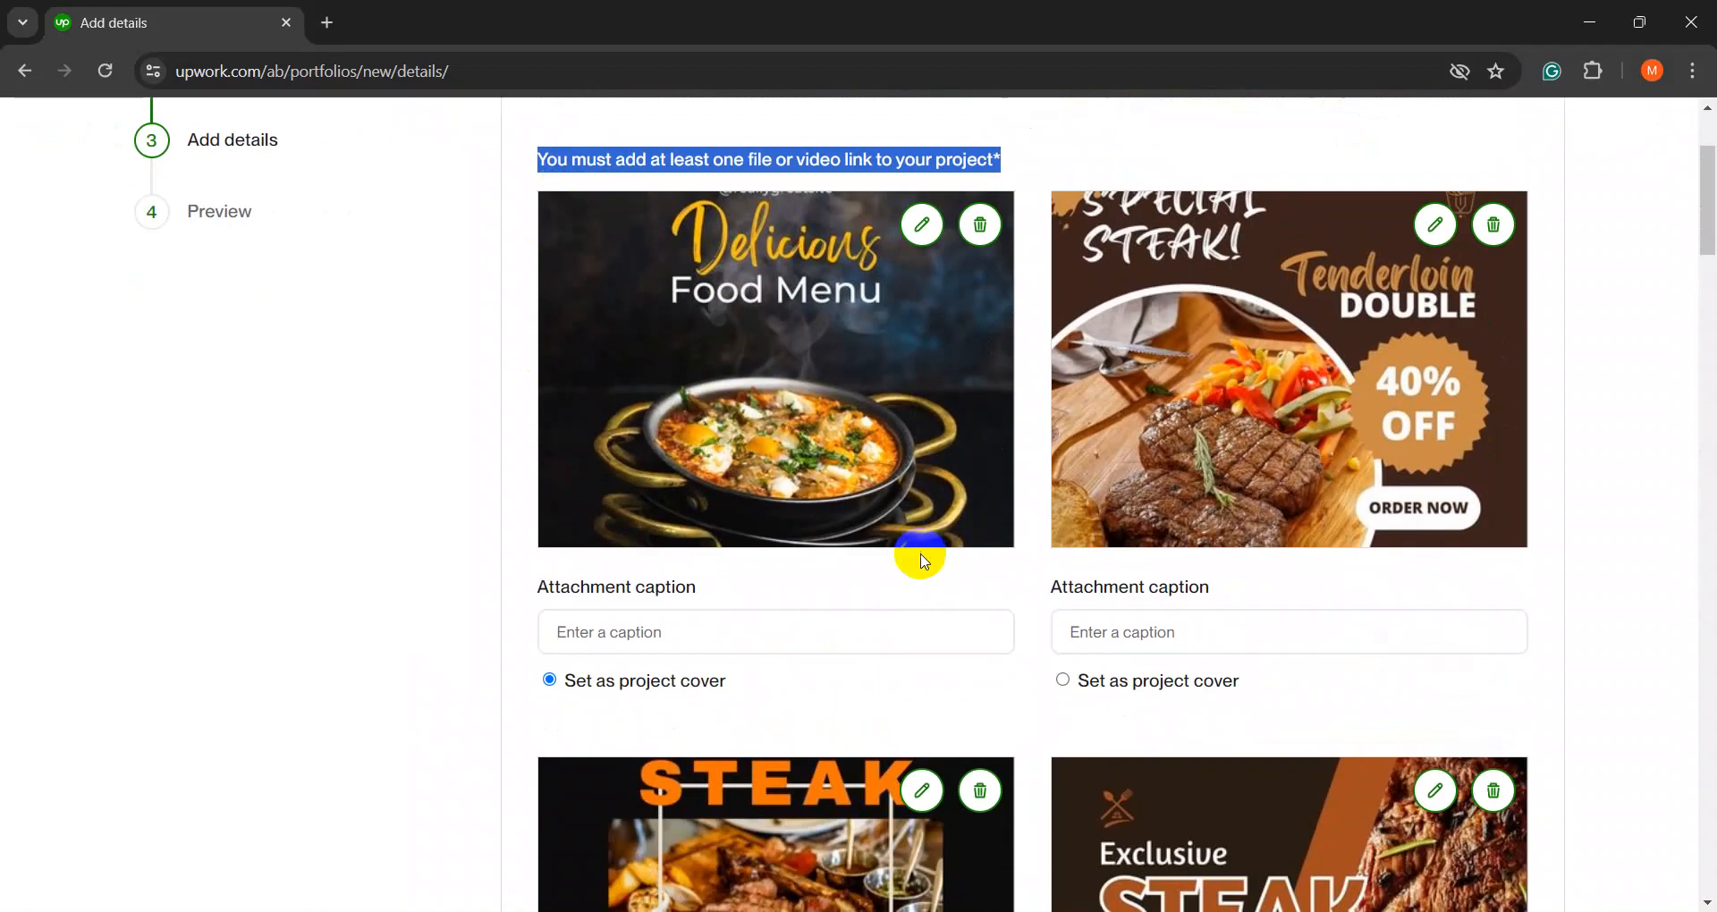
pyautogui.scroll(-20, 961, 457)
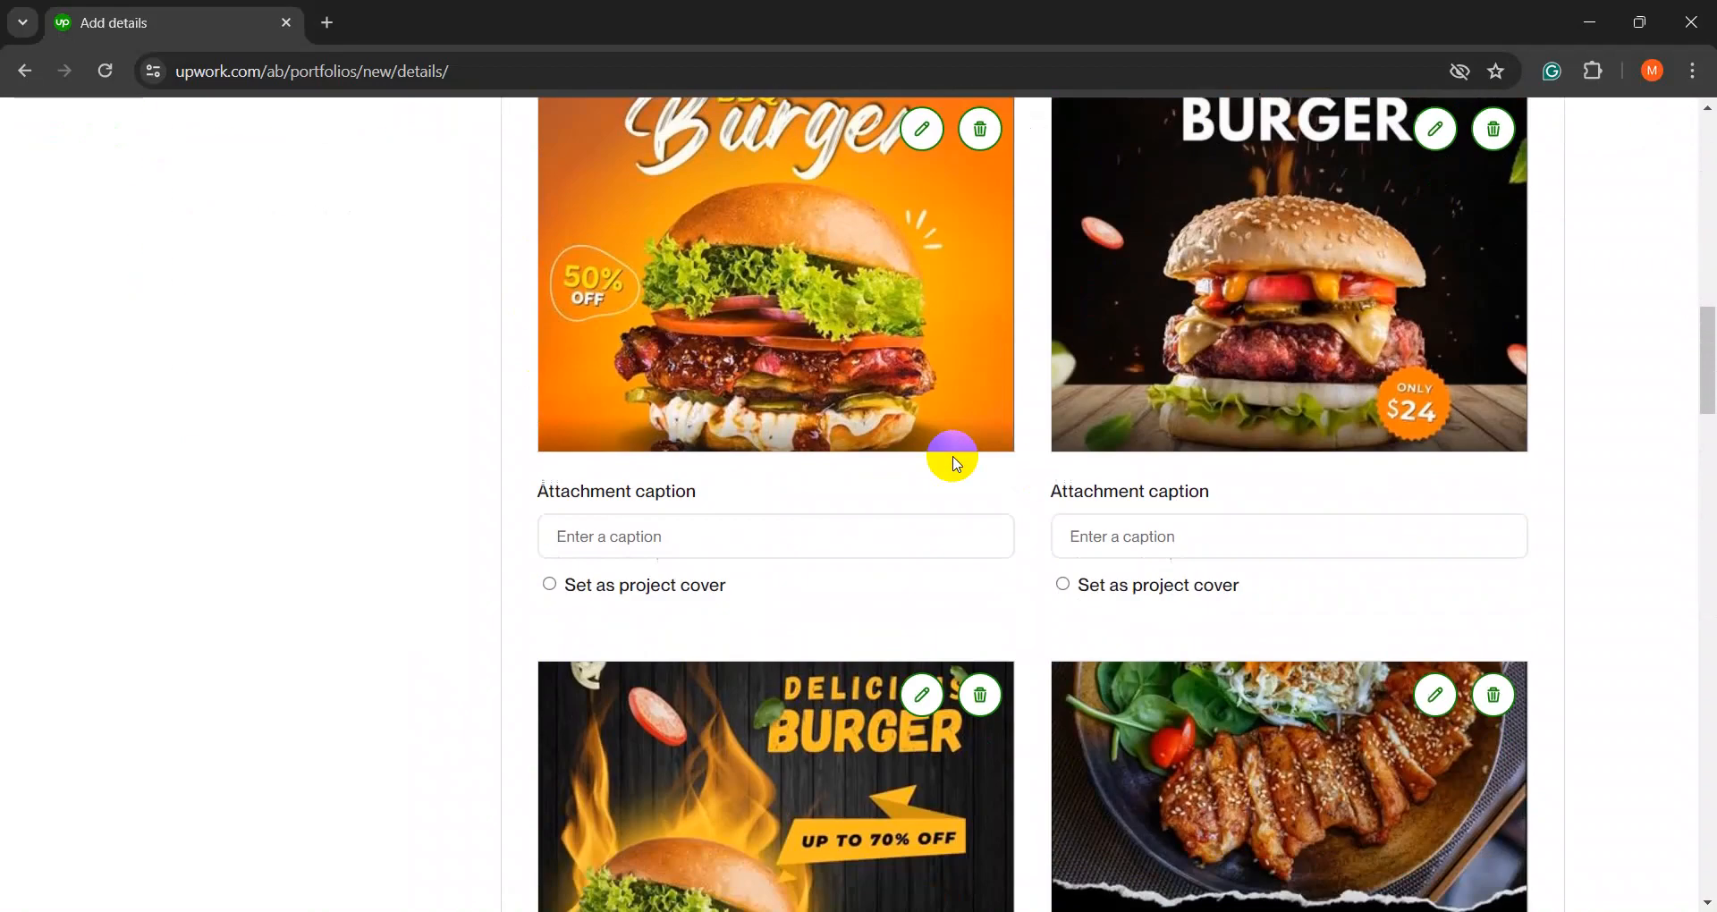
pyautogui.scroll(-3, 930, 515)
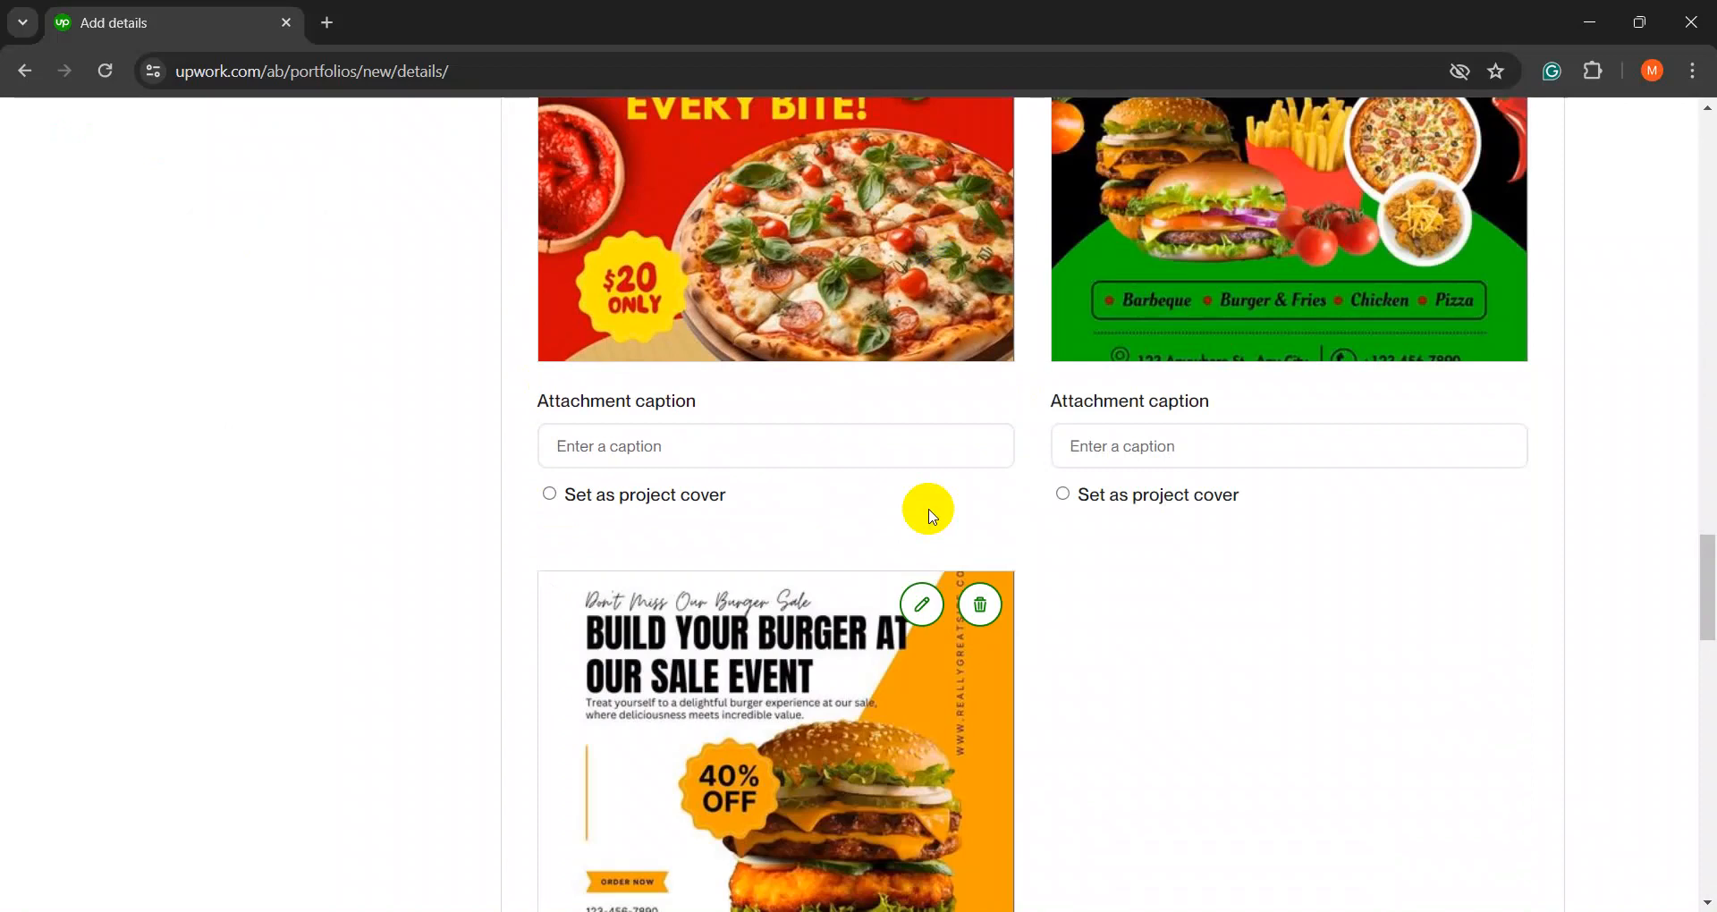
pyautogui.scroll(-5, 930, 516)
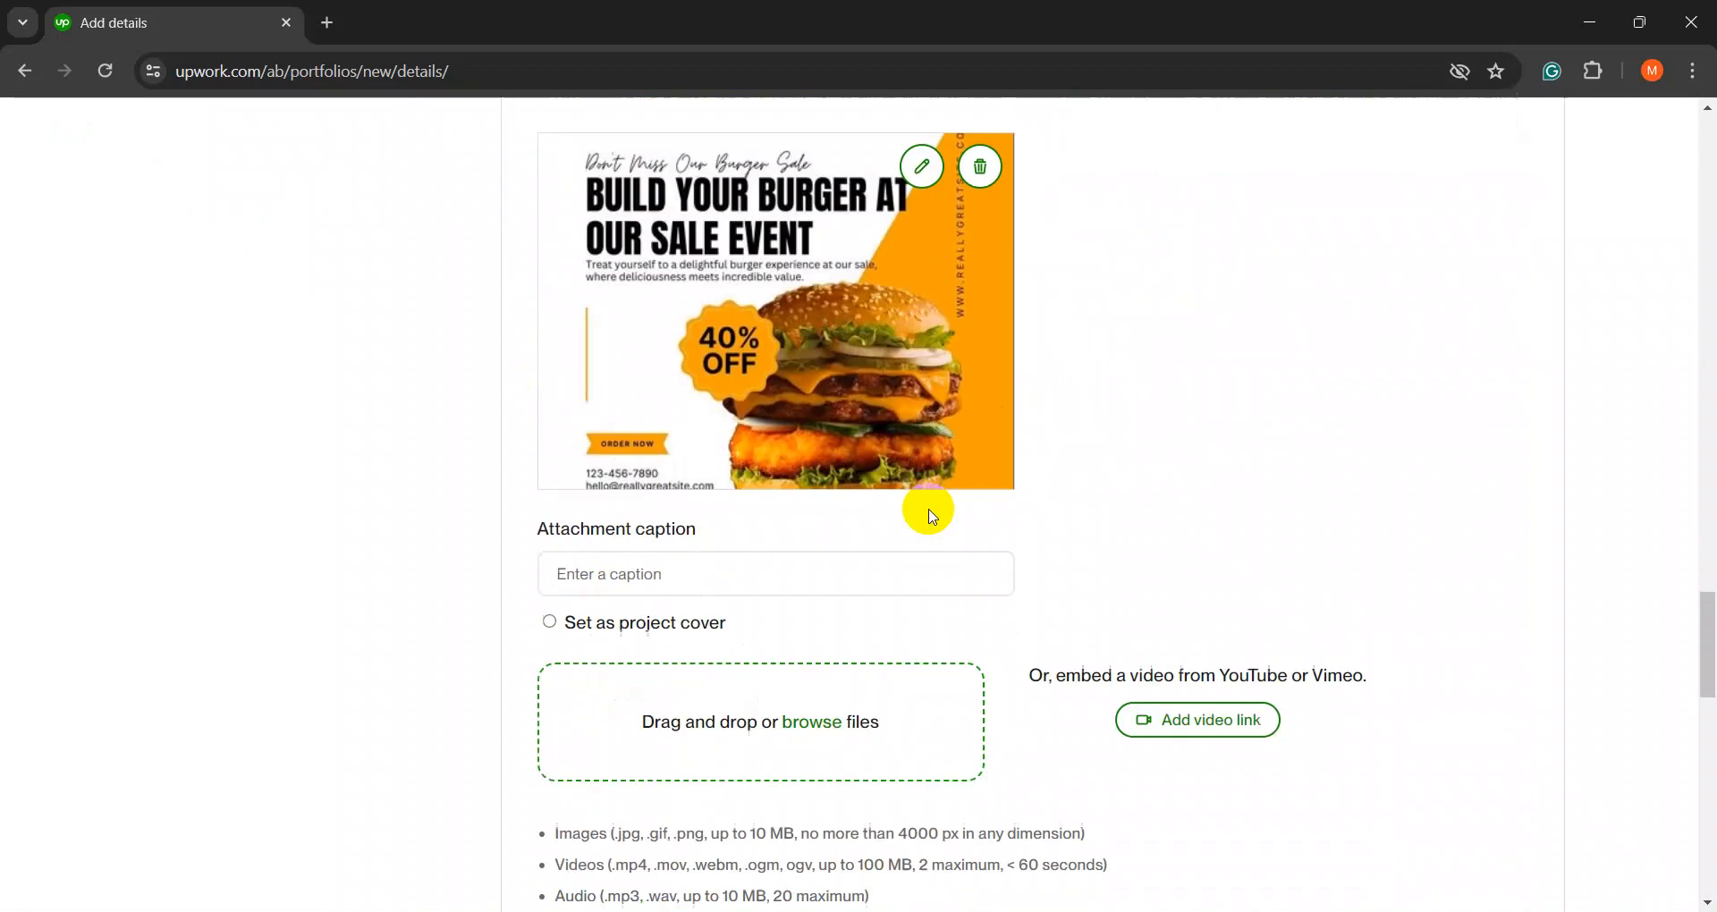
# - Set the "Build Your Burger at Our Sale Event" design as the project cover and review the other uploaded designs
pyautogui.scroll(-4, 923, 451)
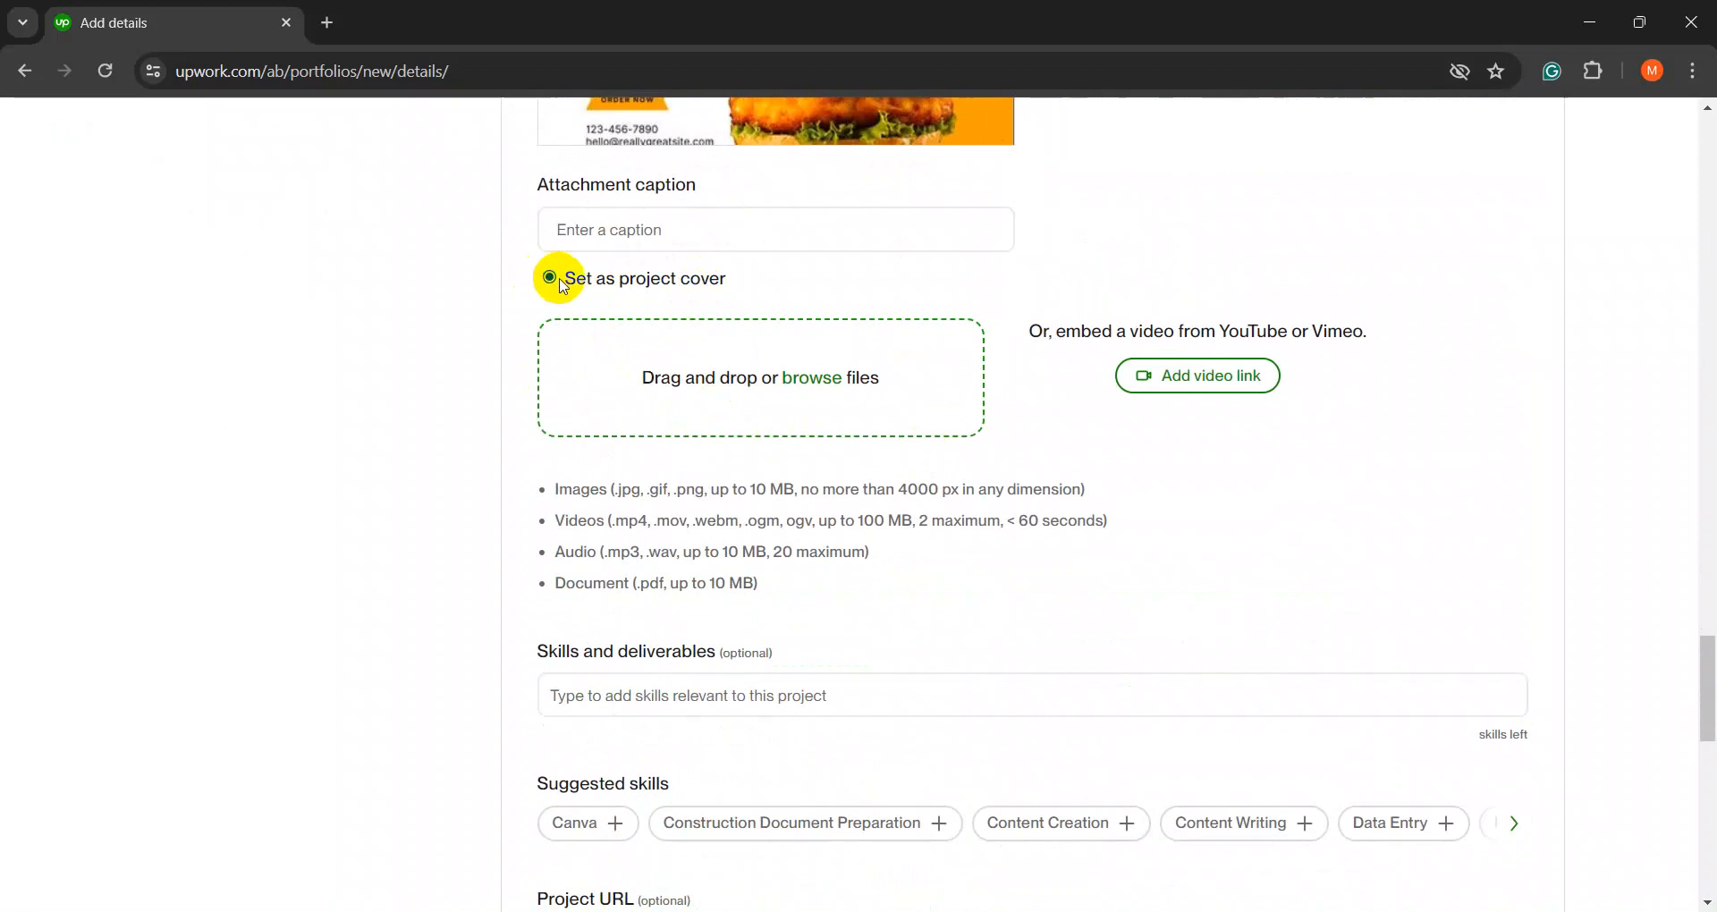
pyautogui.scroll(2, 626, 313)
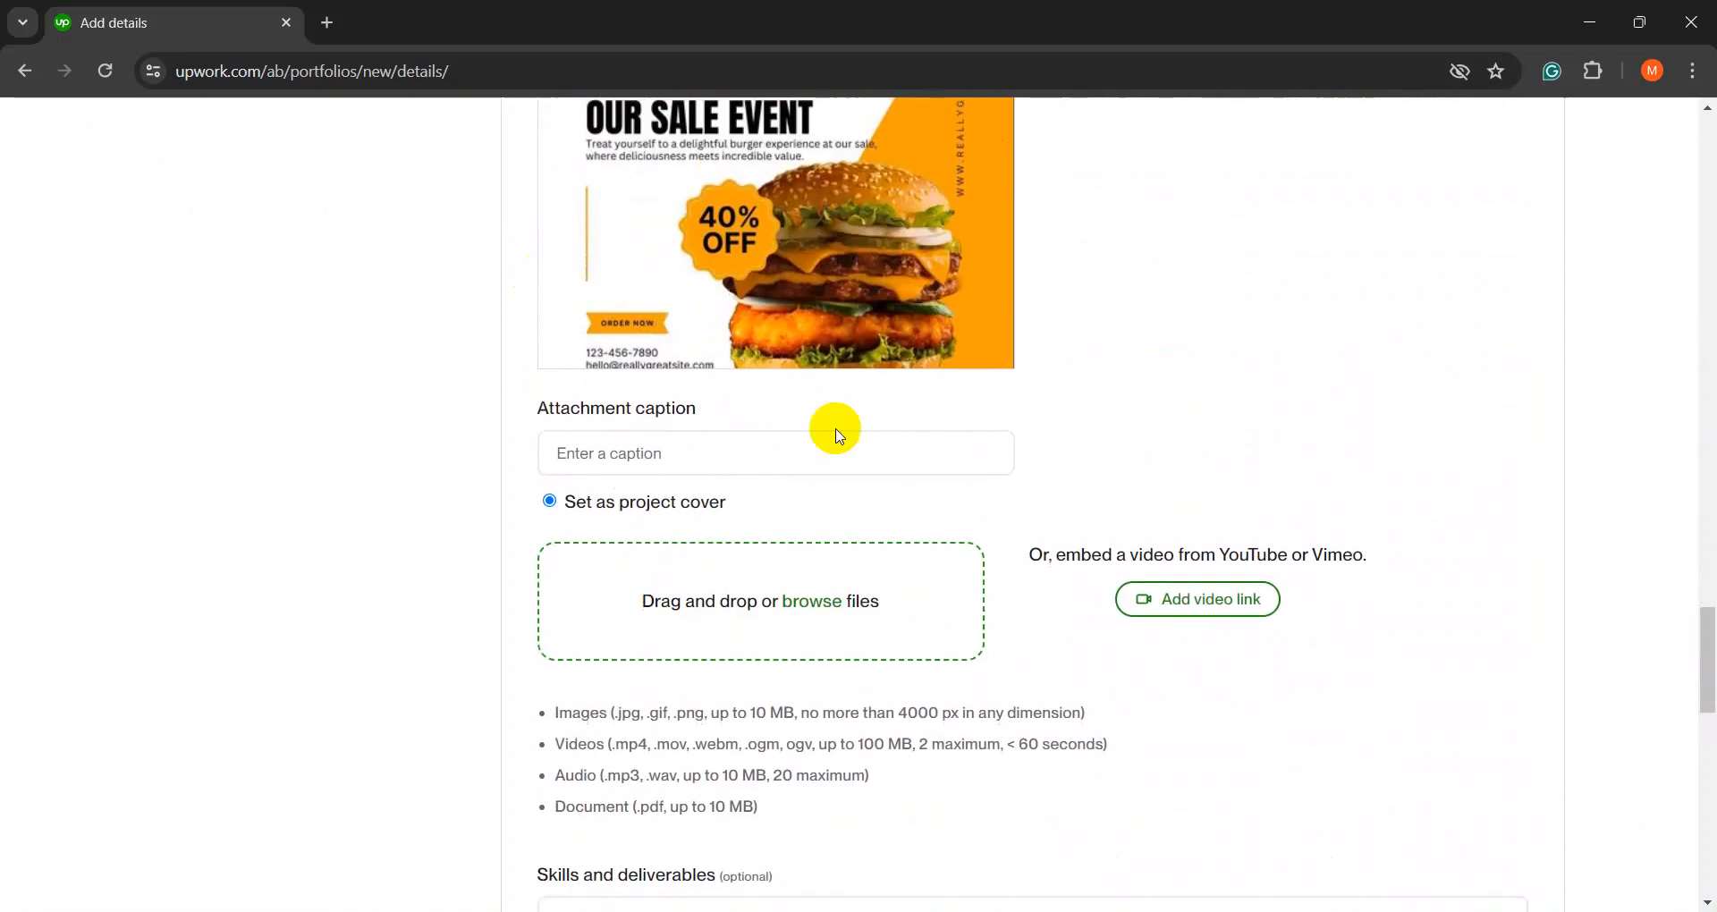
pyautogui.scroll(15, 816, 567)
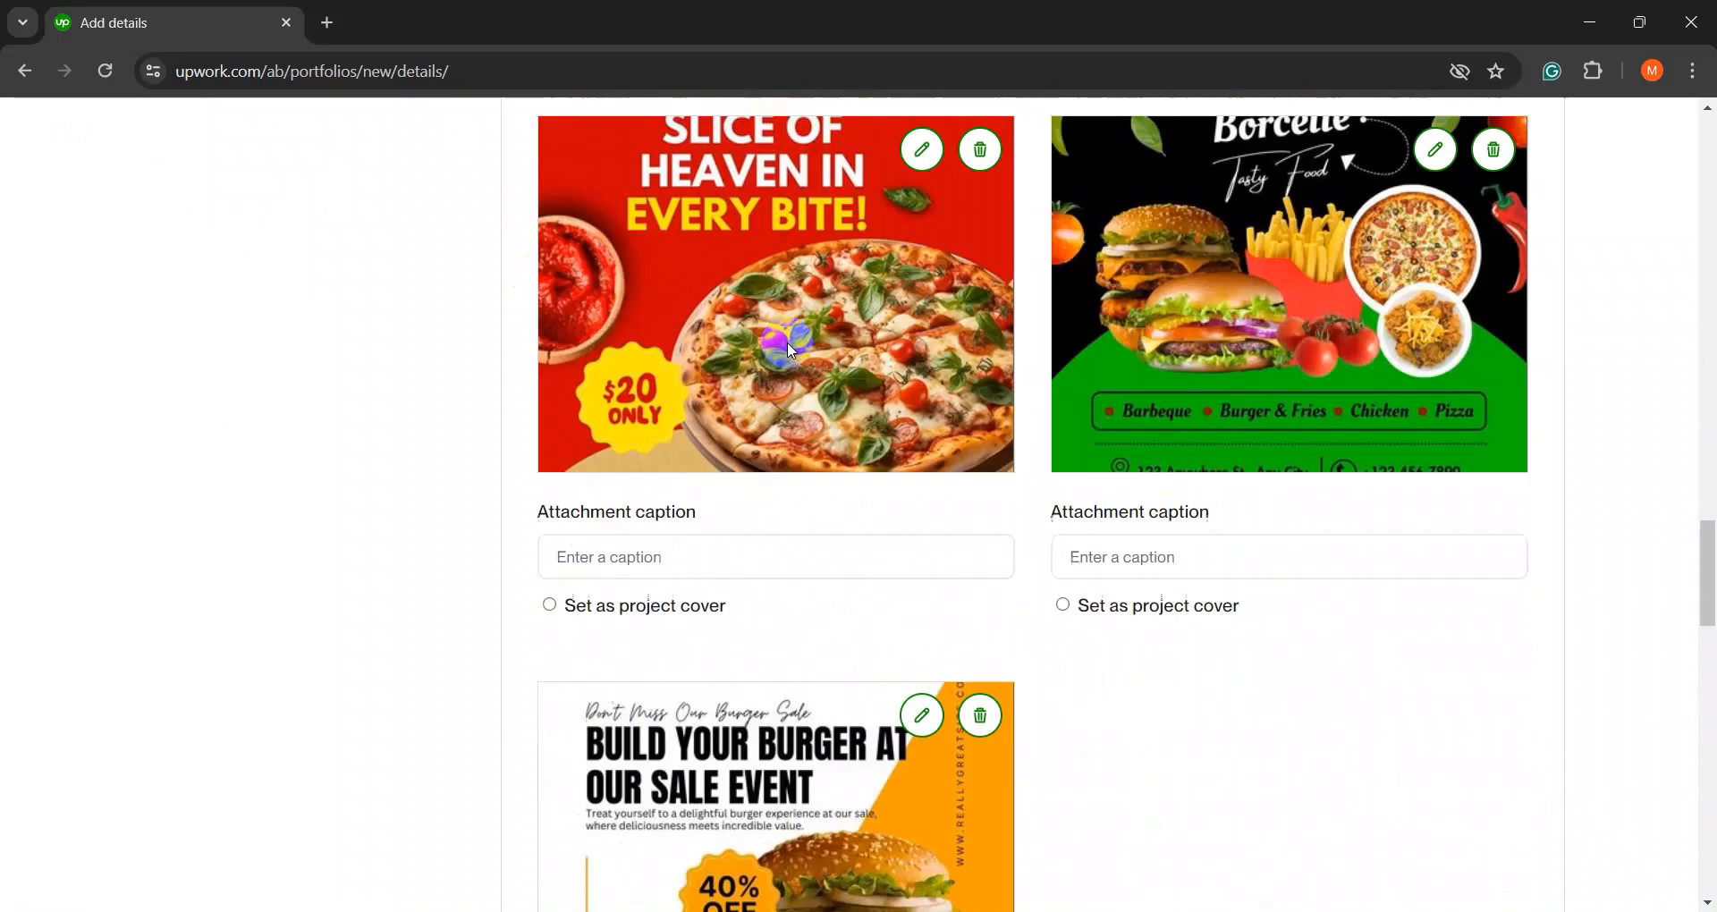
pyautogui.scroll(6, 823, 484)
pyautogui.scroll(-20, 823, 484)
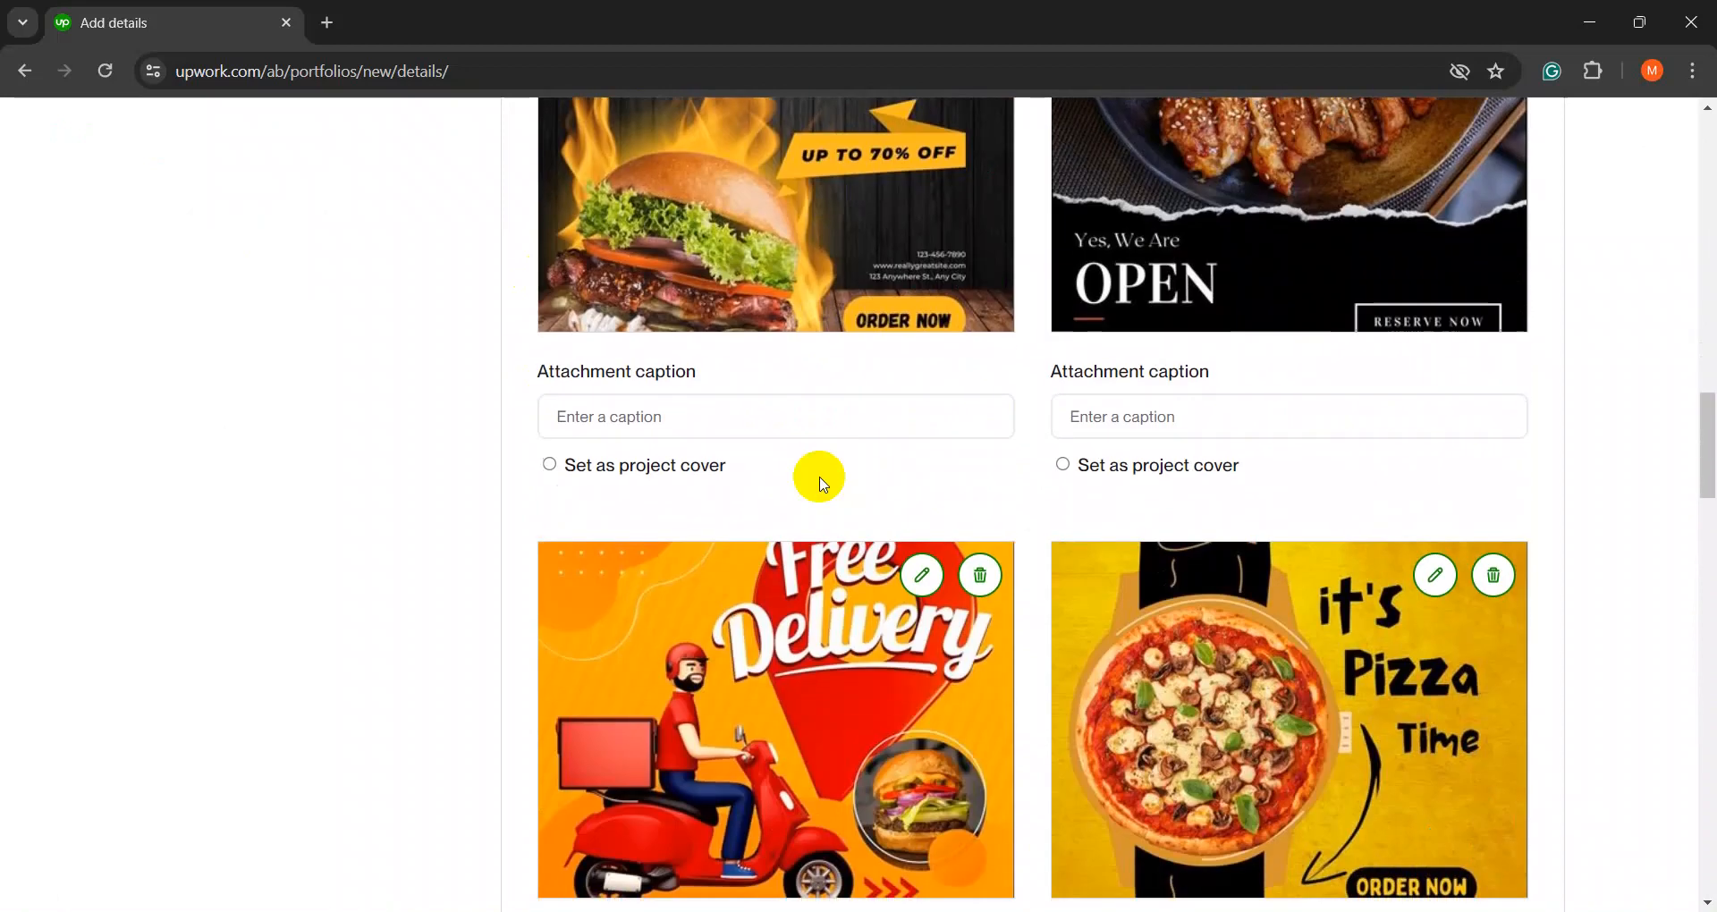
pyautogui.scroll(5, 824, 483)
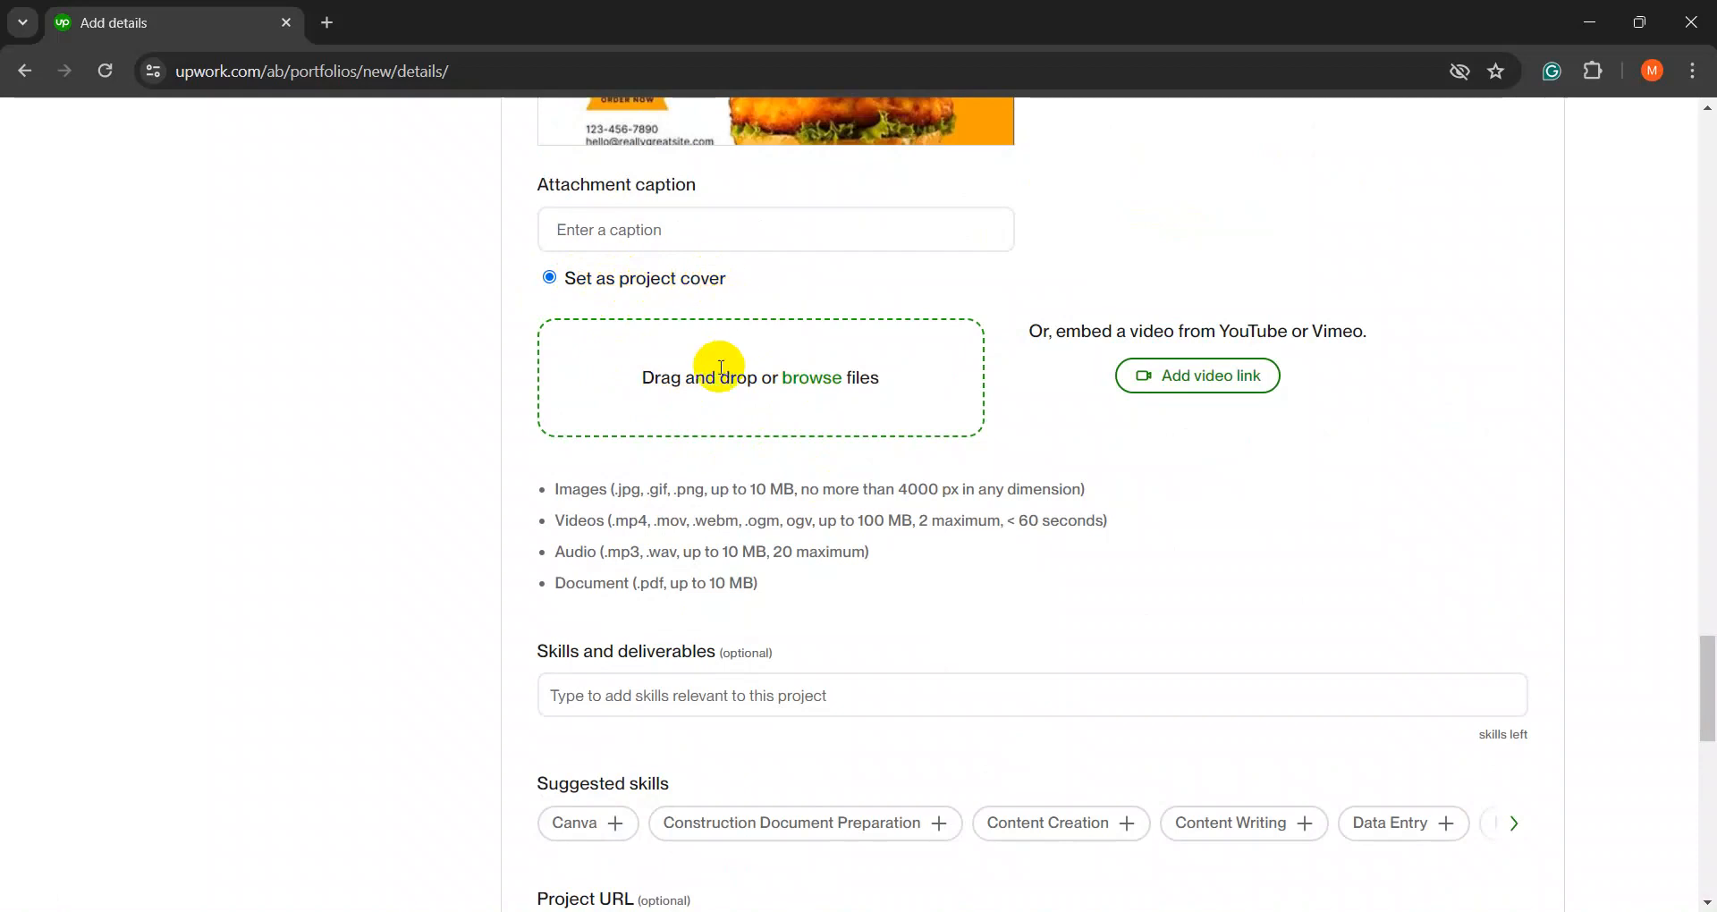
# - Upload the food post design video from the GIG 1 folder on New Volume (E:) to the project files
pyautogui.click(802, 382)
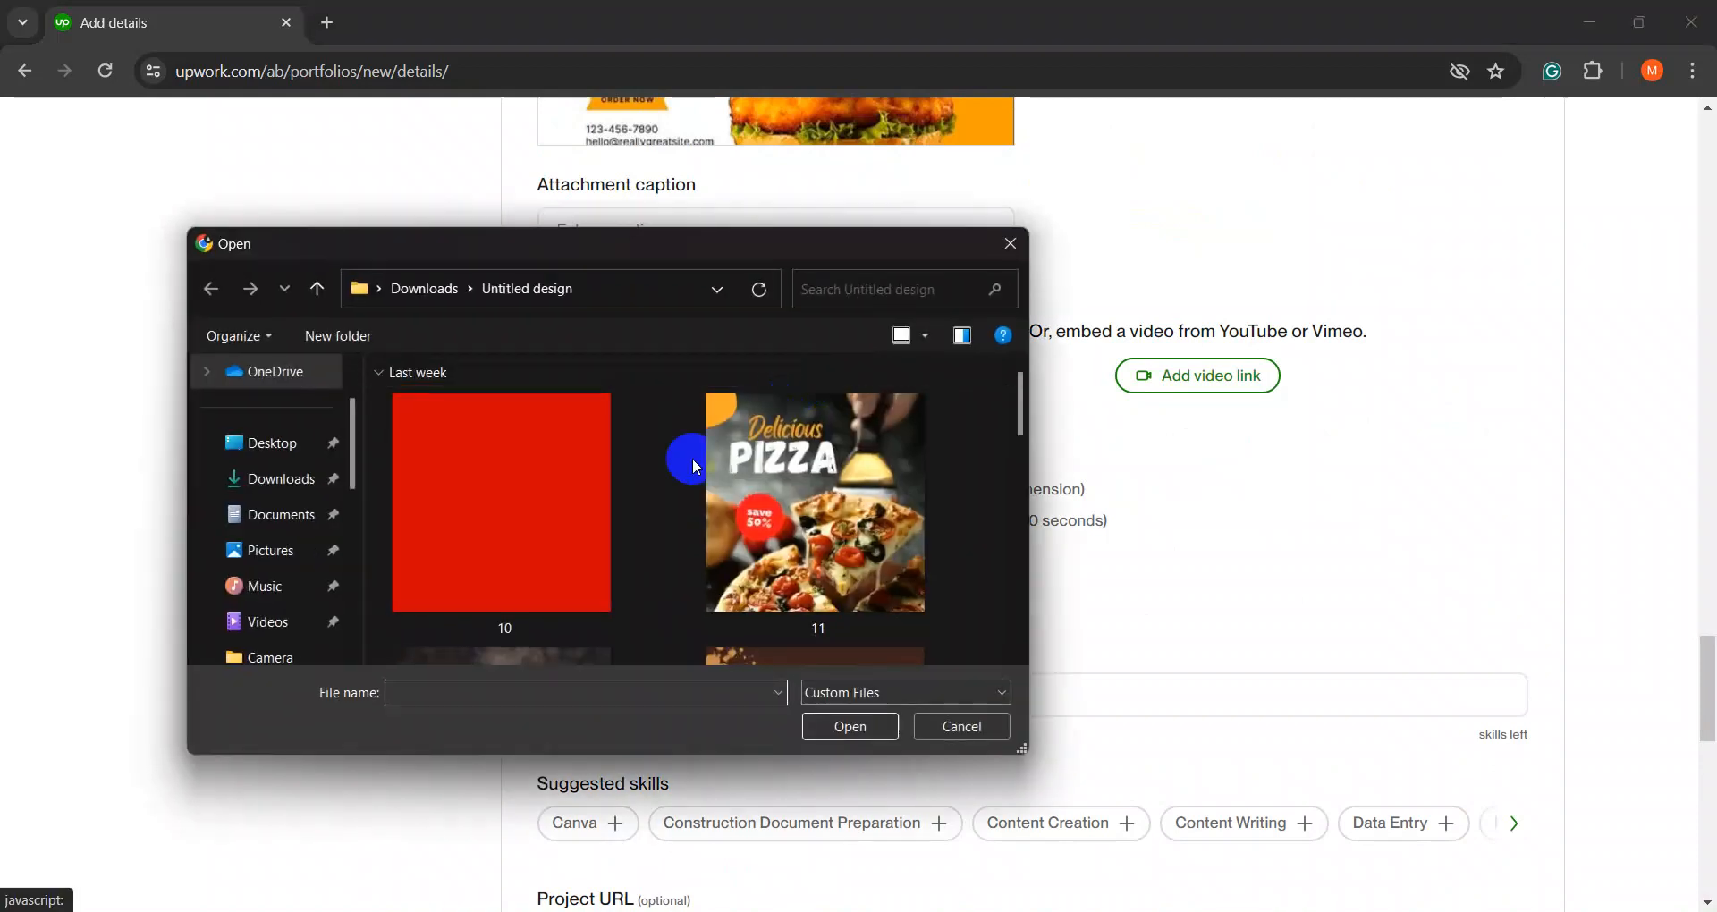
pyautogui.scroll(-3, 299, 565)
pyautogui.click(273, 479)
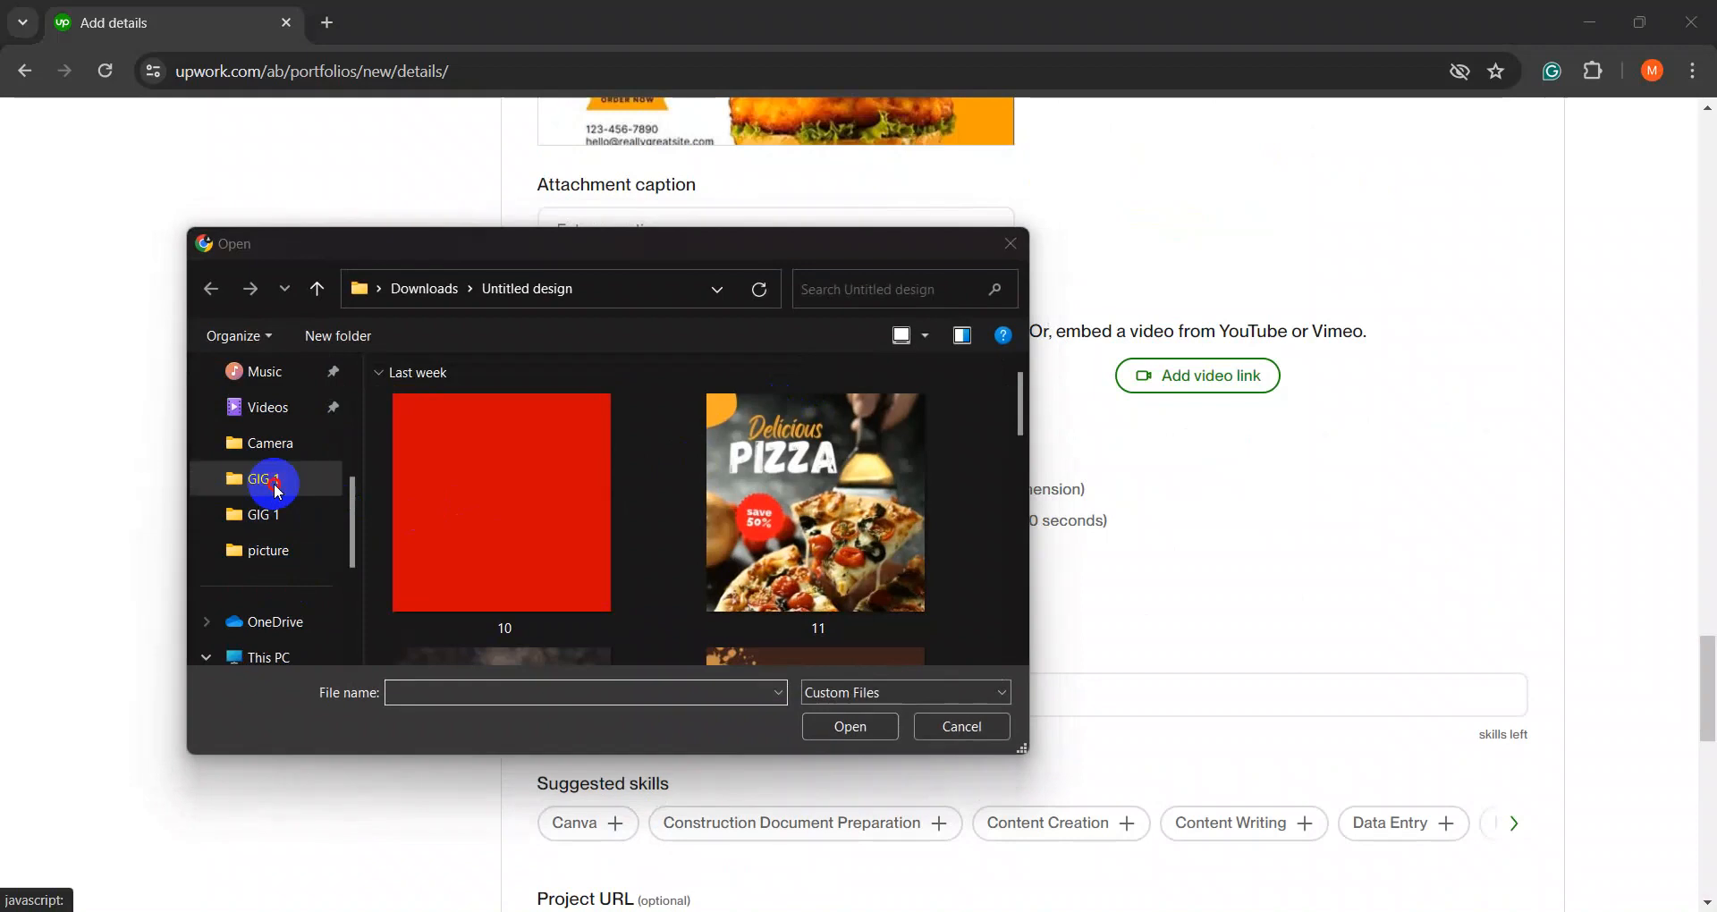
pyautogui.click(1085, 490)
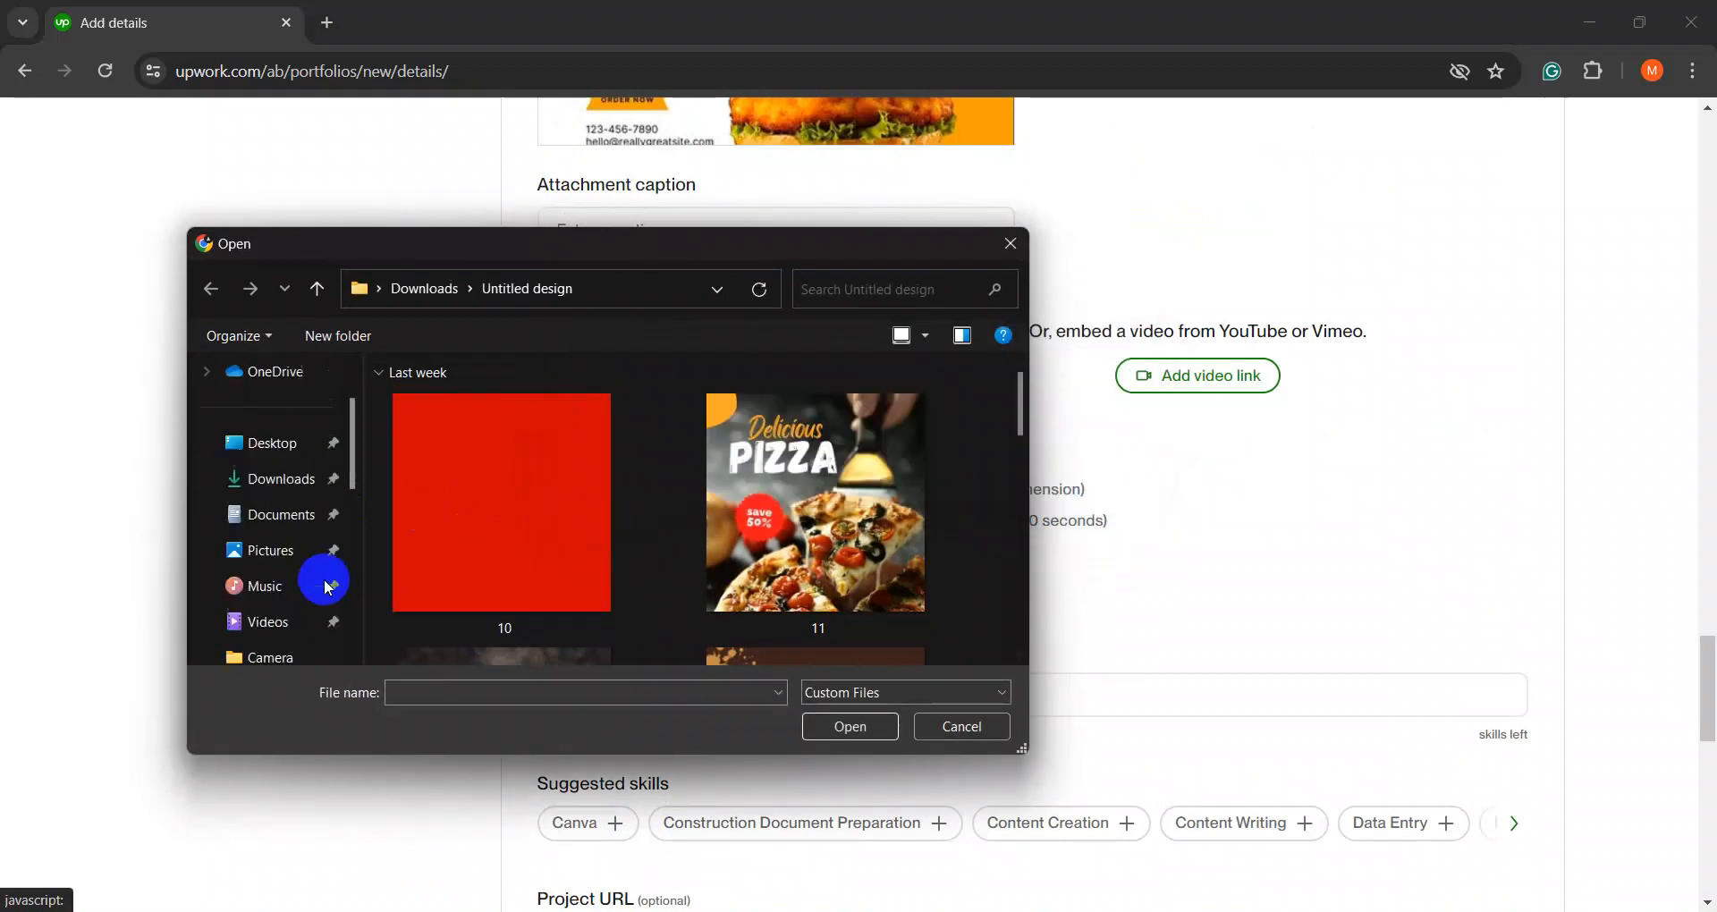
pyautogui.scroll(-3, 307, 547)
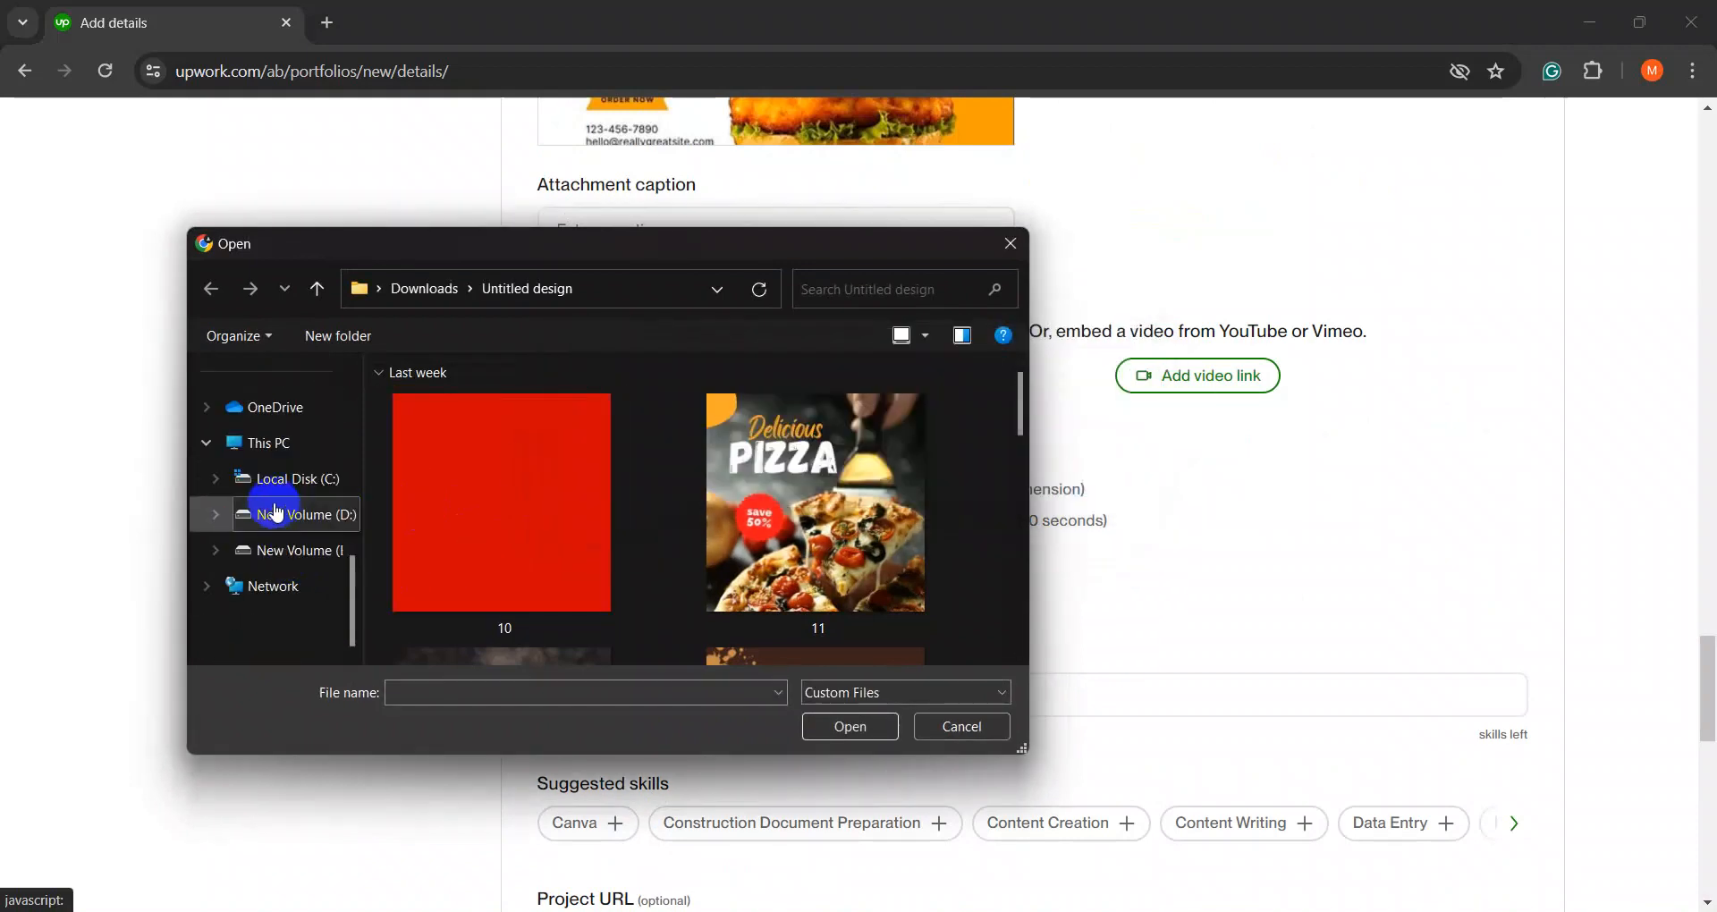
pyautogui.click(285, 550)
pyautogui.doubleClick(443, 430)
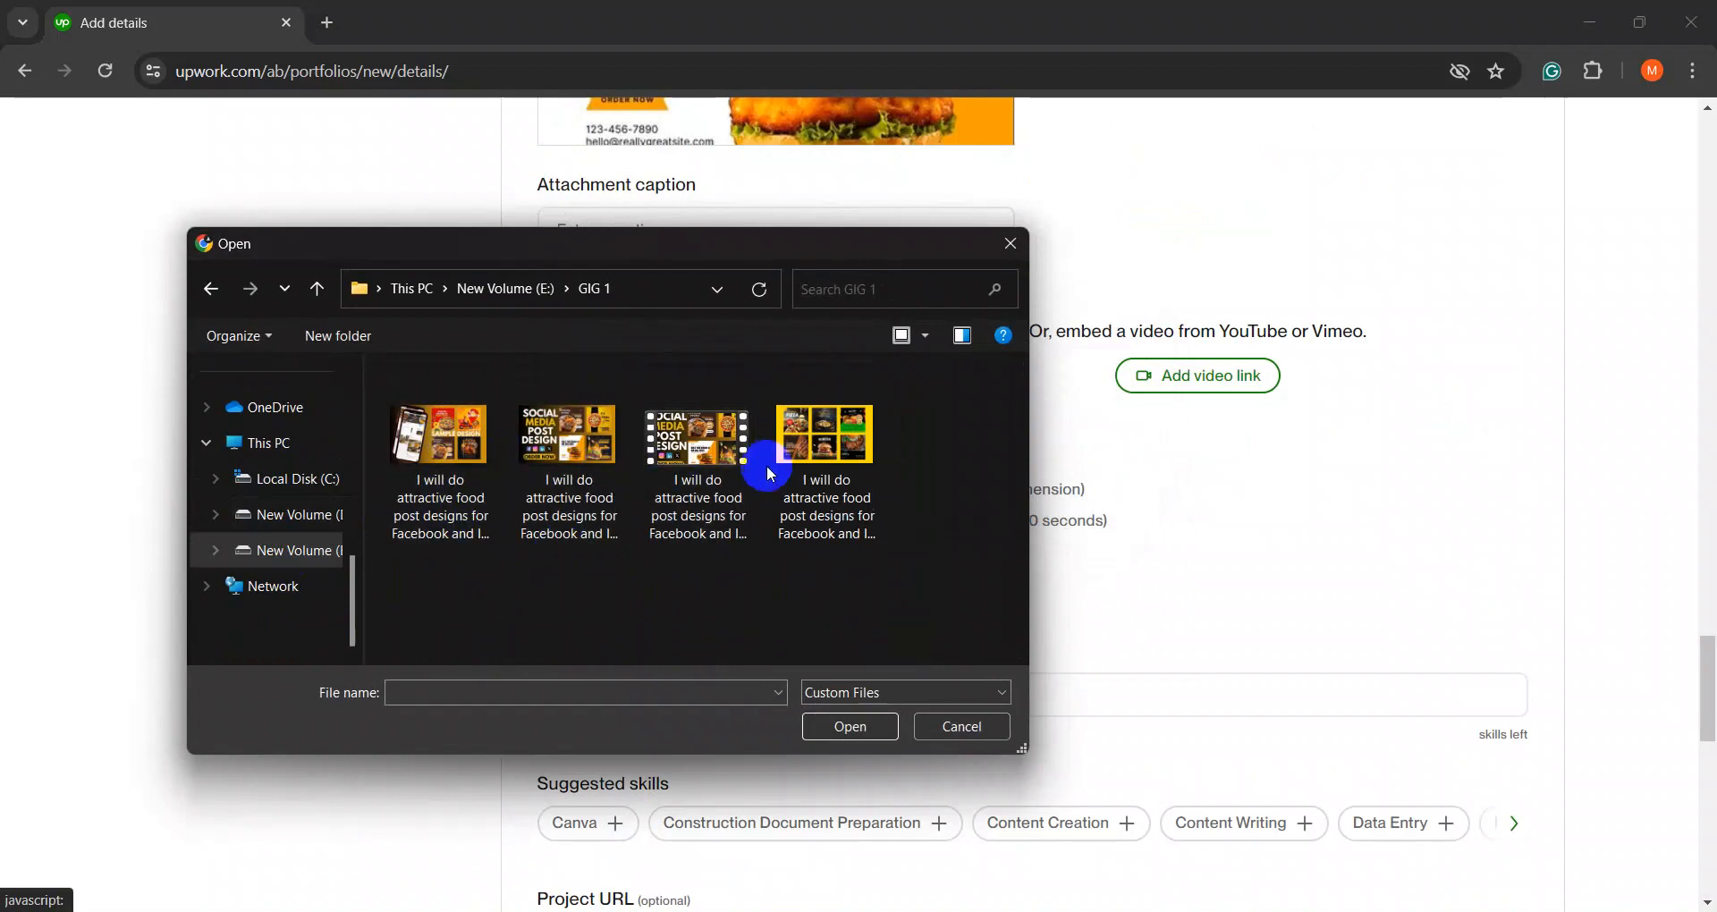
pyautogui.doubleClick(693, 456)
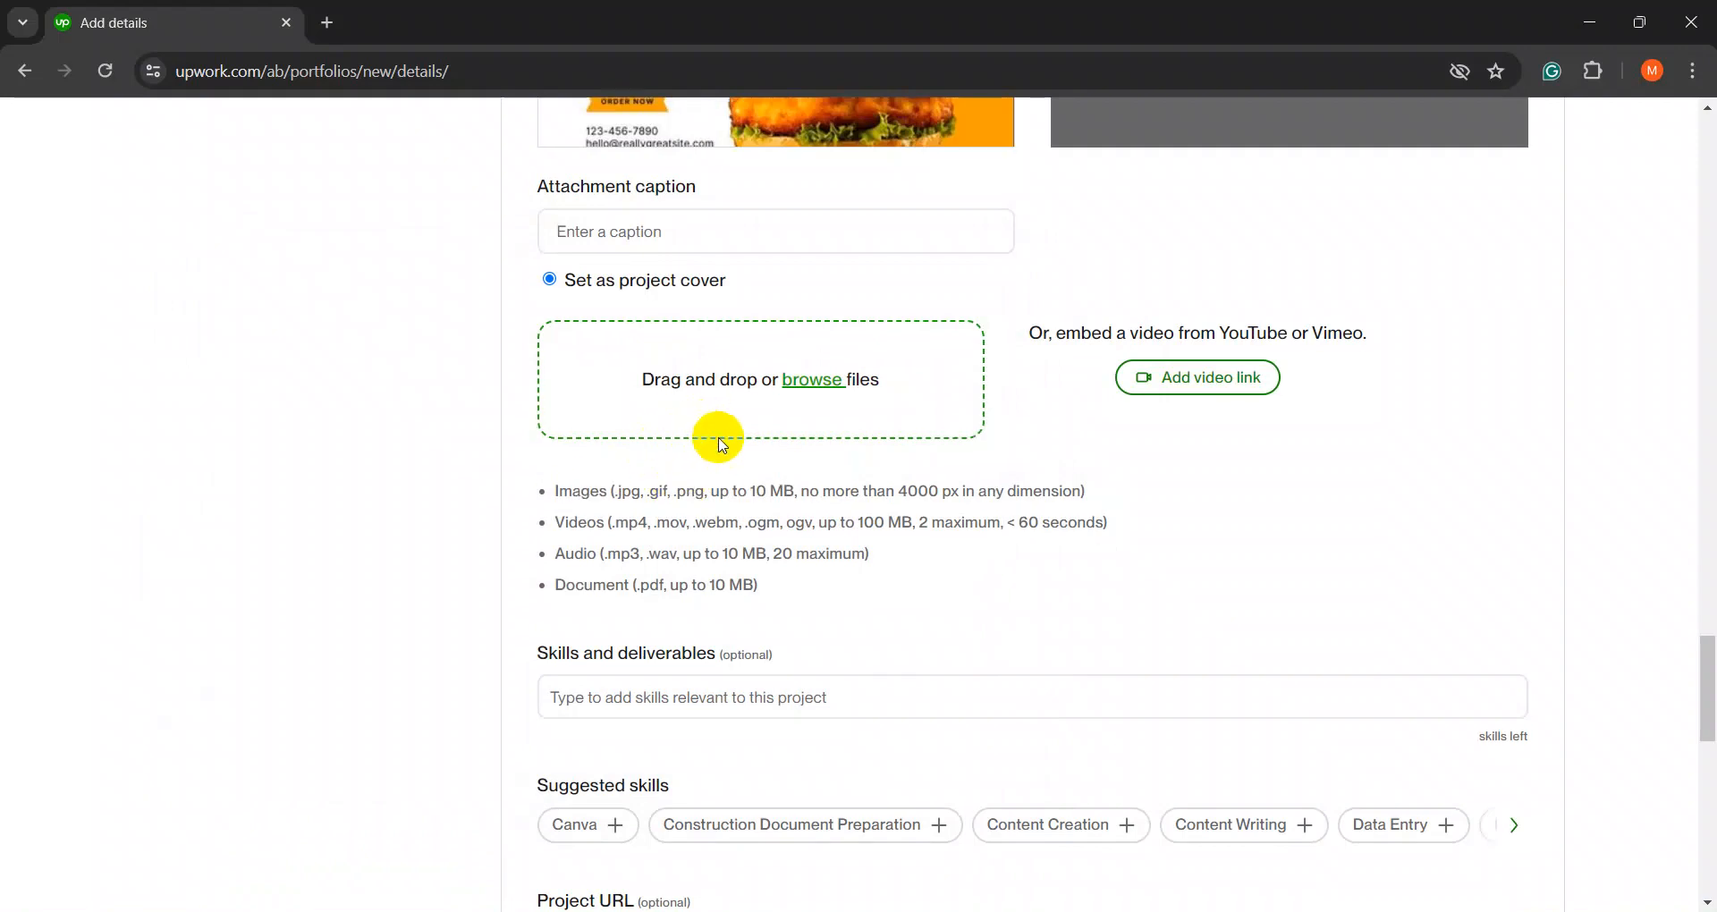
# - Wait for the food post design video to finish uploading and delete it from the project
pyautogui.scroll(3, 787, 519)
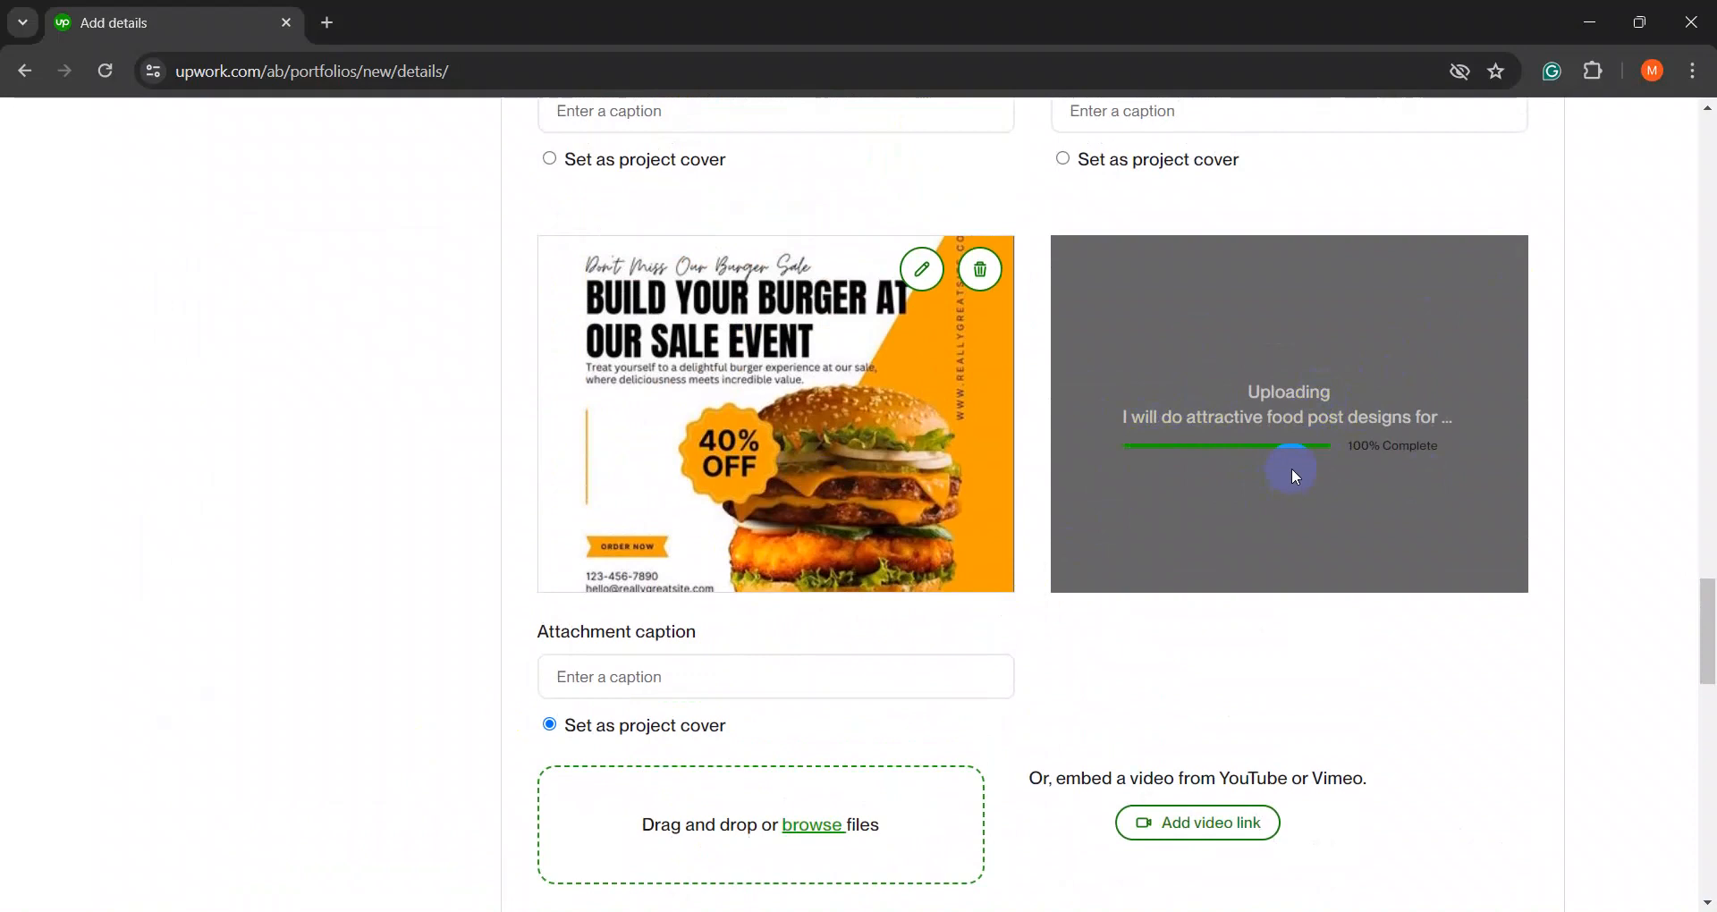
pyautogui.scroll(-1, 1292, 467)
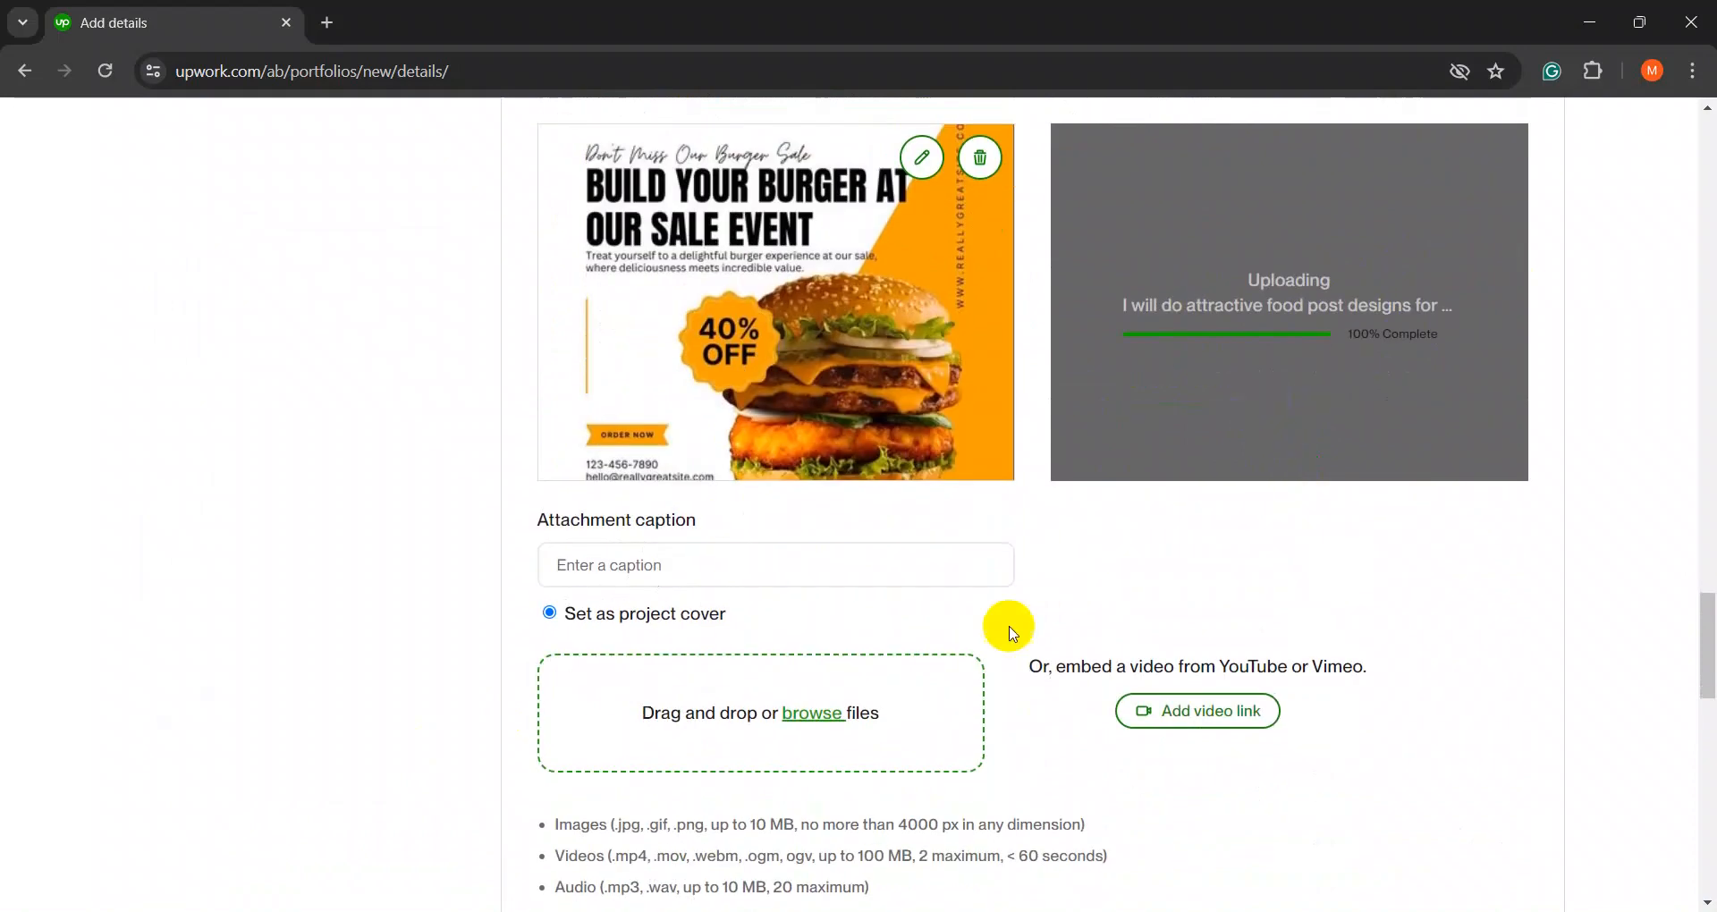
pyautogui.scroll(-3, 947, 662)
pyautogui.scroll(3, 1025, 609)
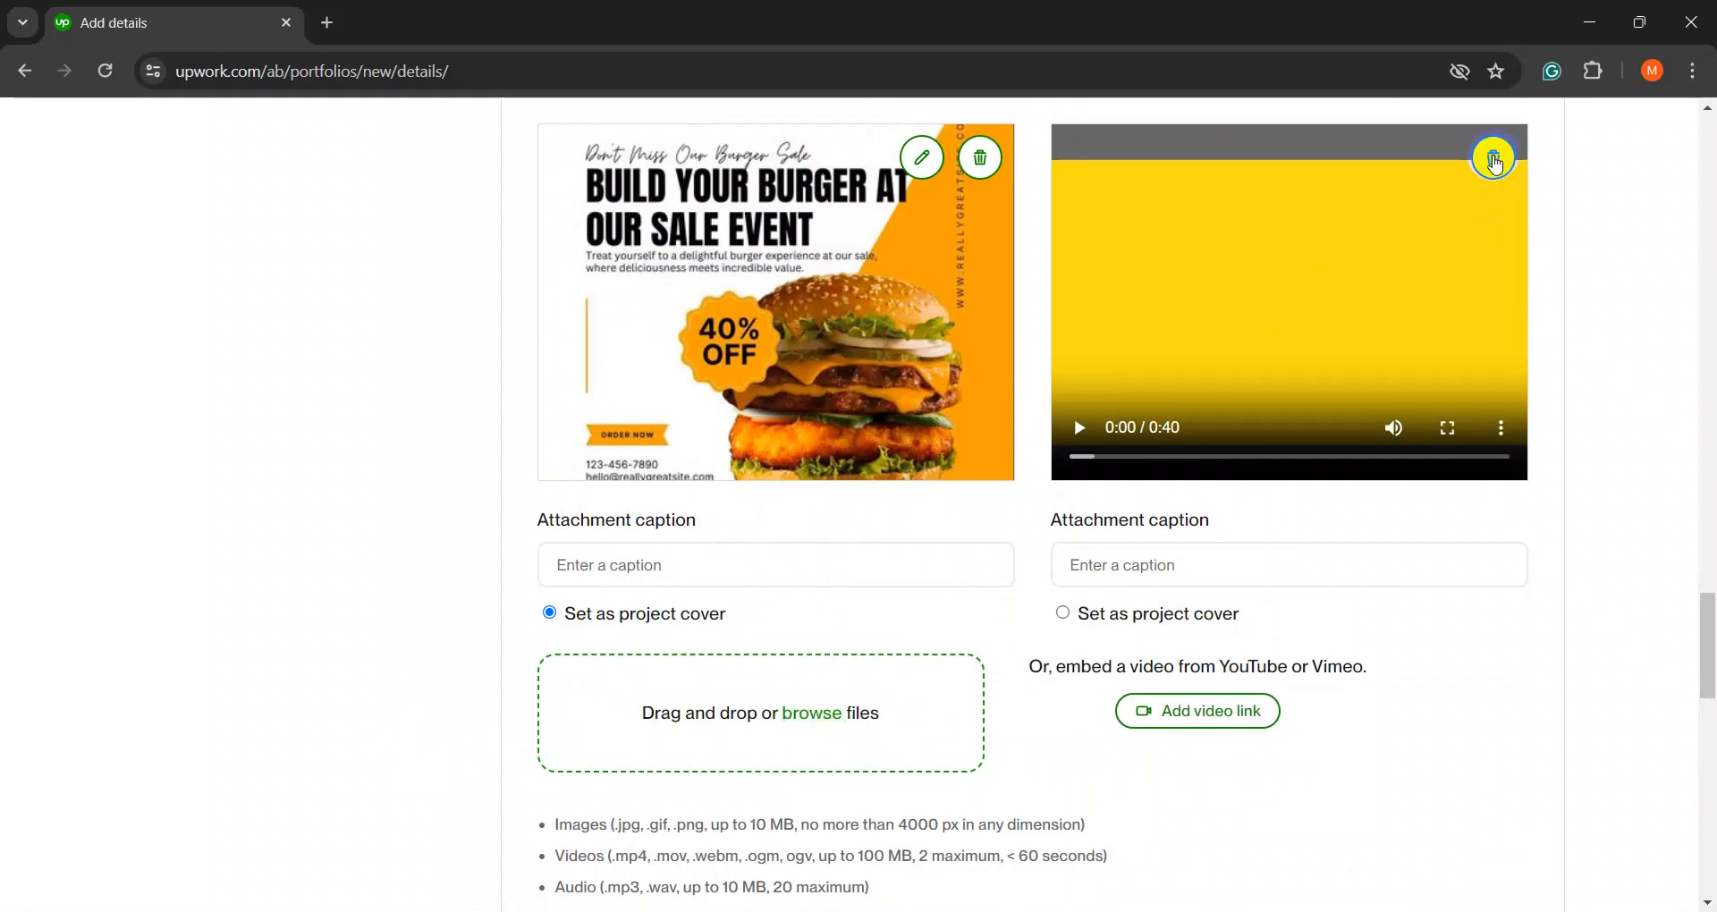
pyautogui.click(1494, 159)
pyautogui.click(966, 580)
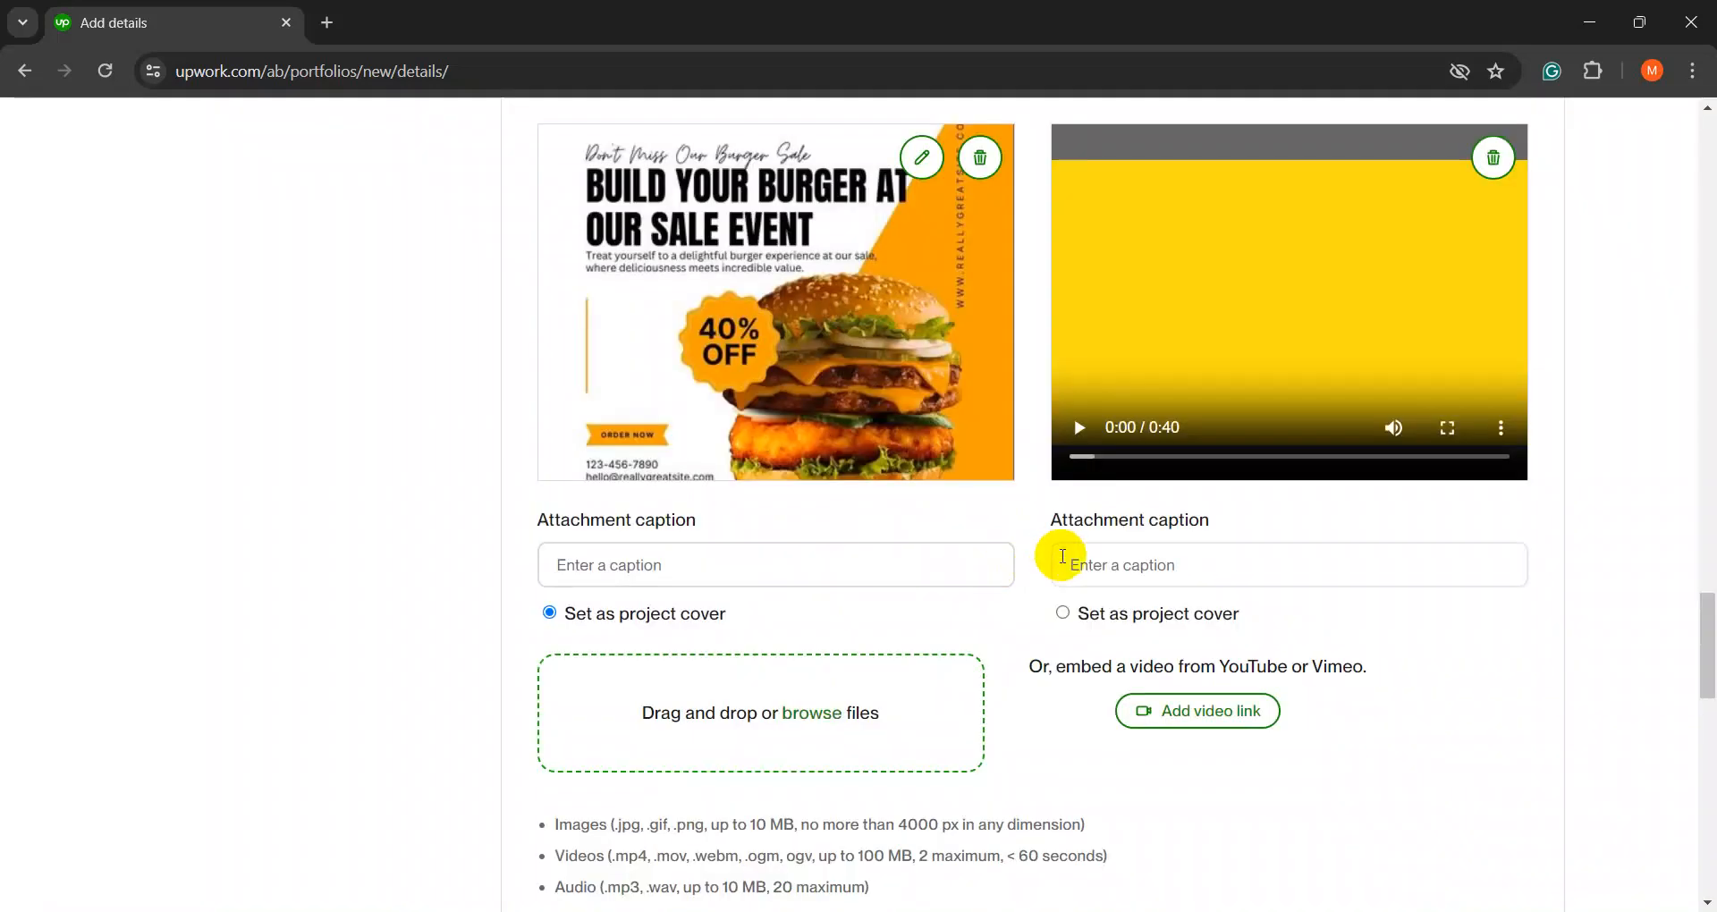
# - Upload the "Social Media Post Design" image from the GIG 1 folder to the project and review its cropped preview
pyautogui.scroll(-1, 808, 642)
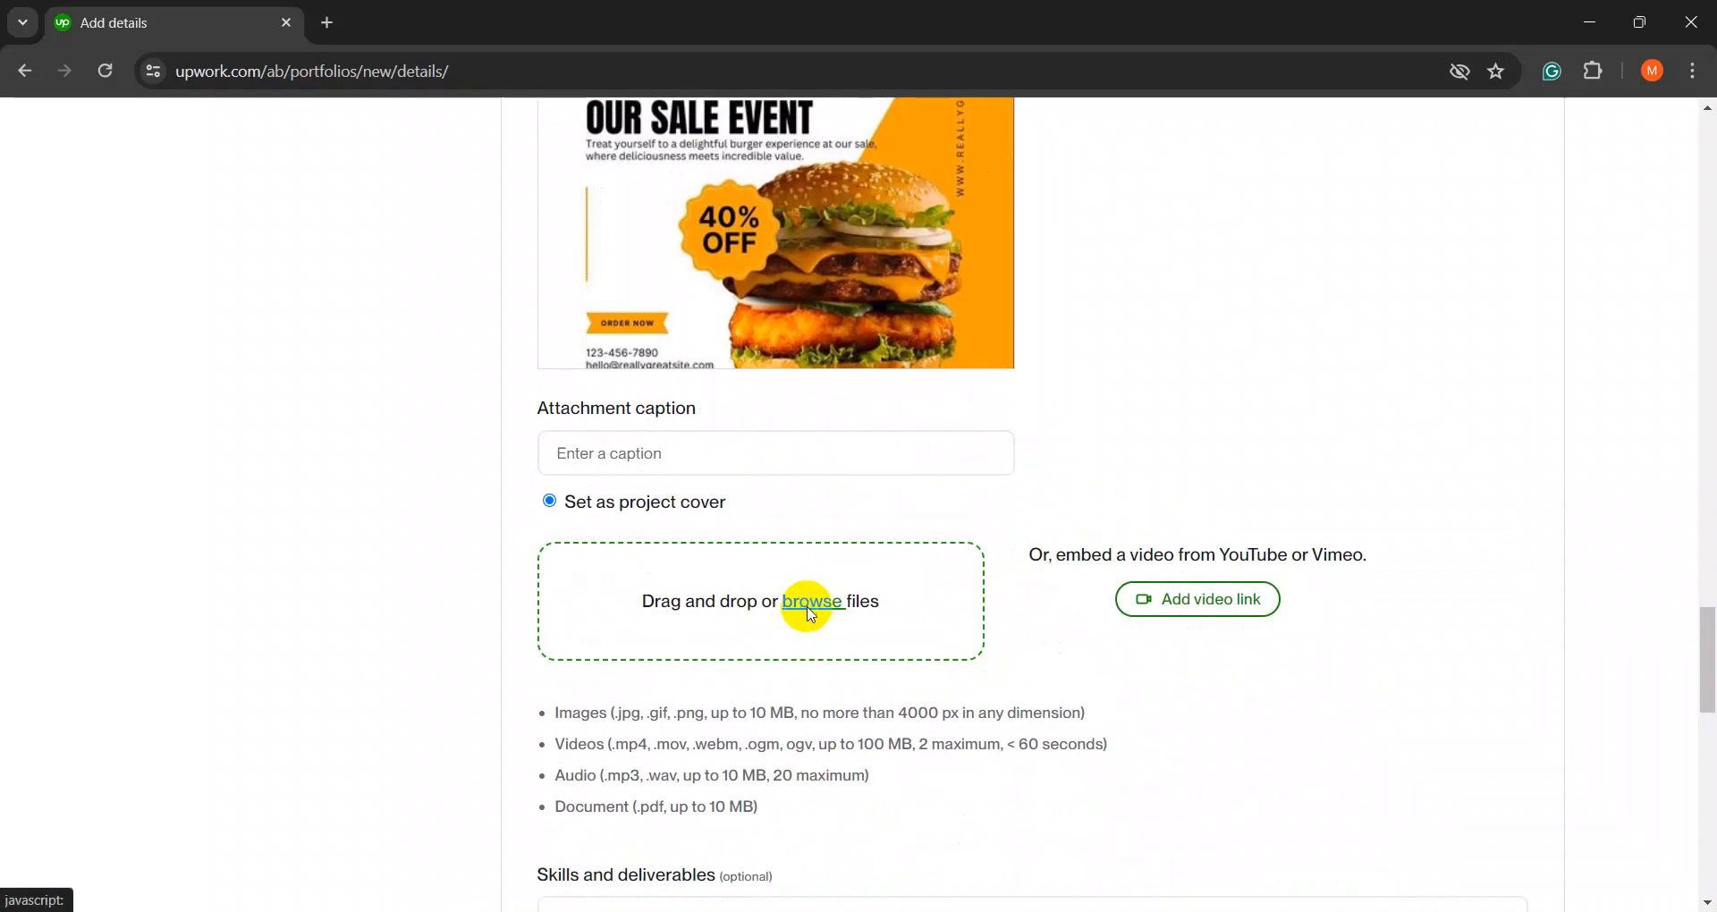
pyautogui.click(810, 614)
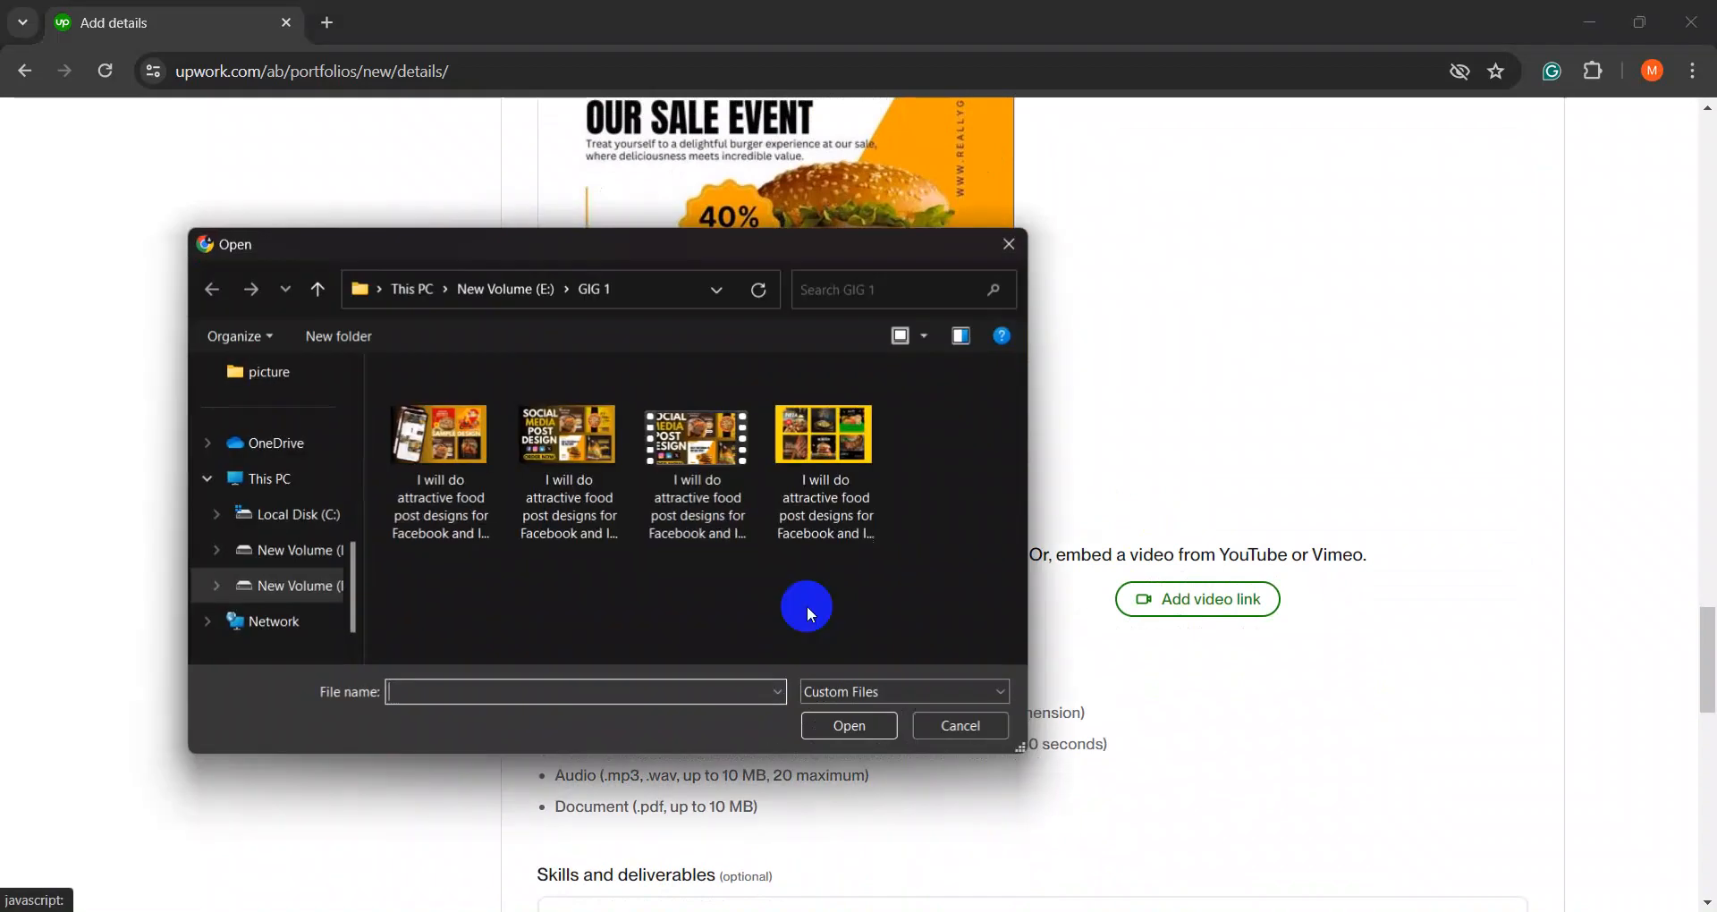
pyautogui.doubleClick(558, 491)
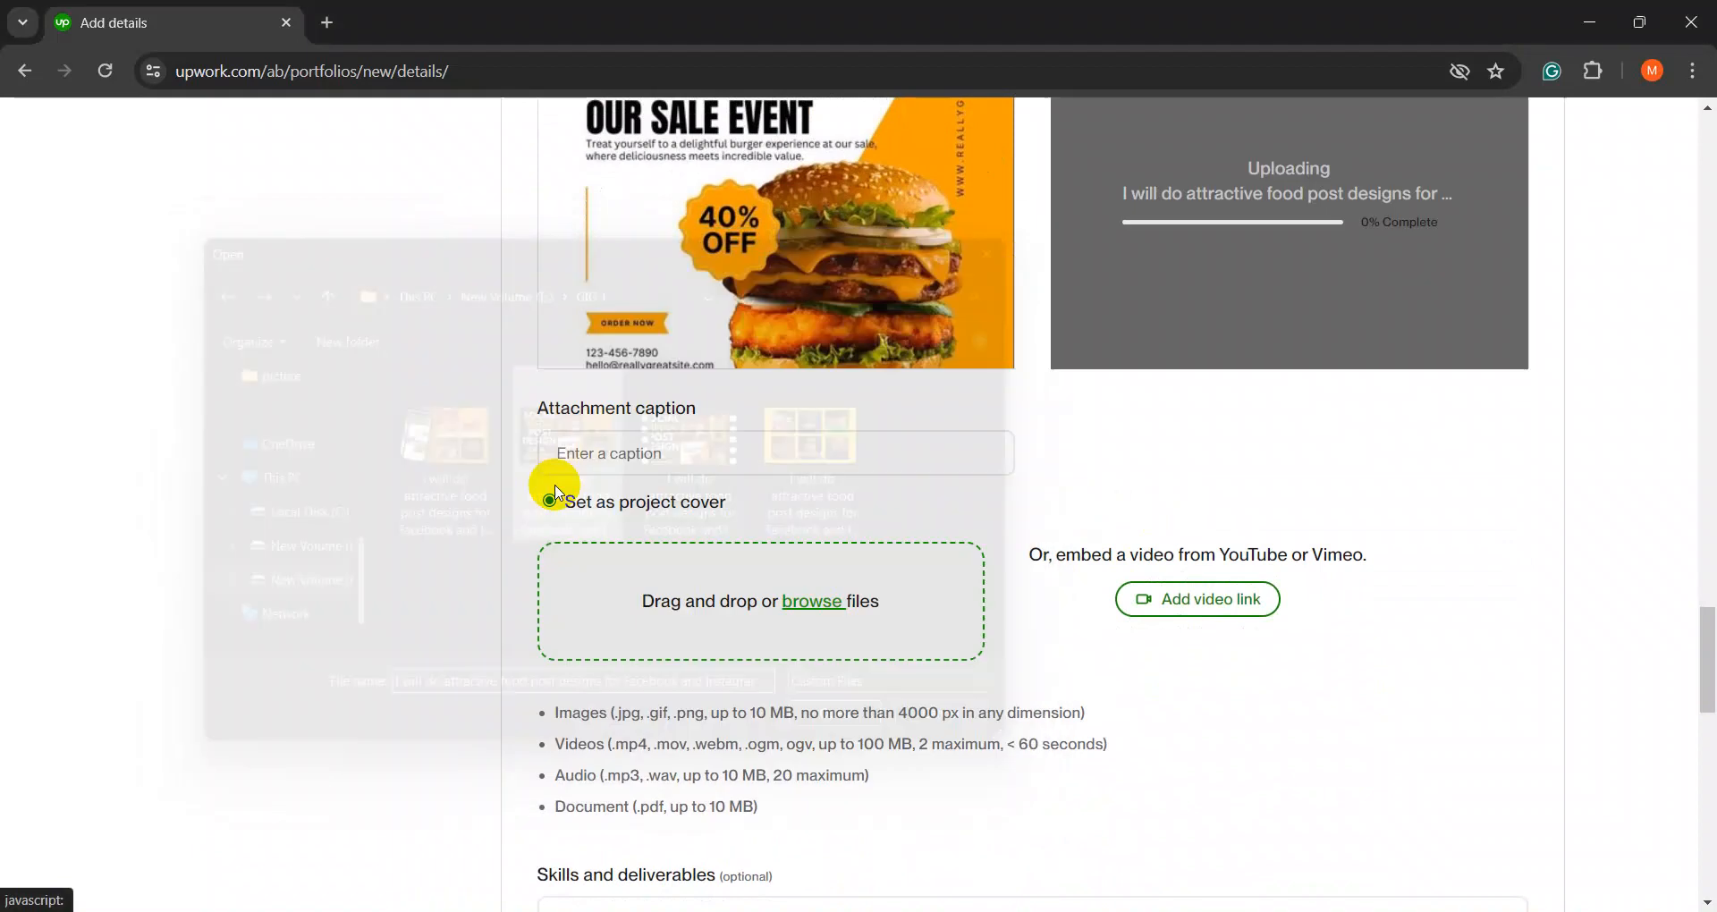
pyautogui.scroll(-3, 765, 600)
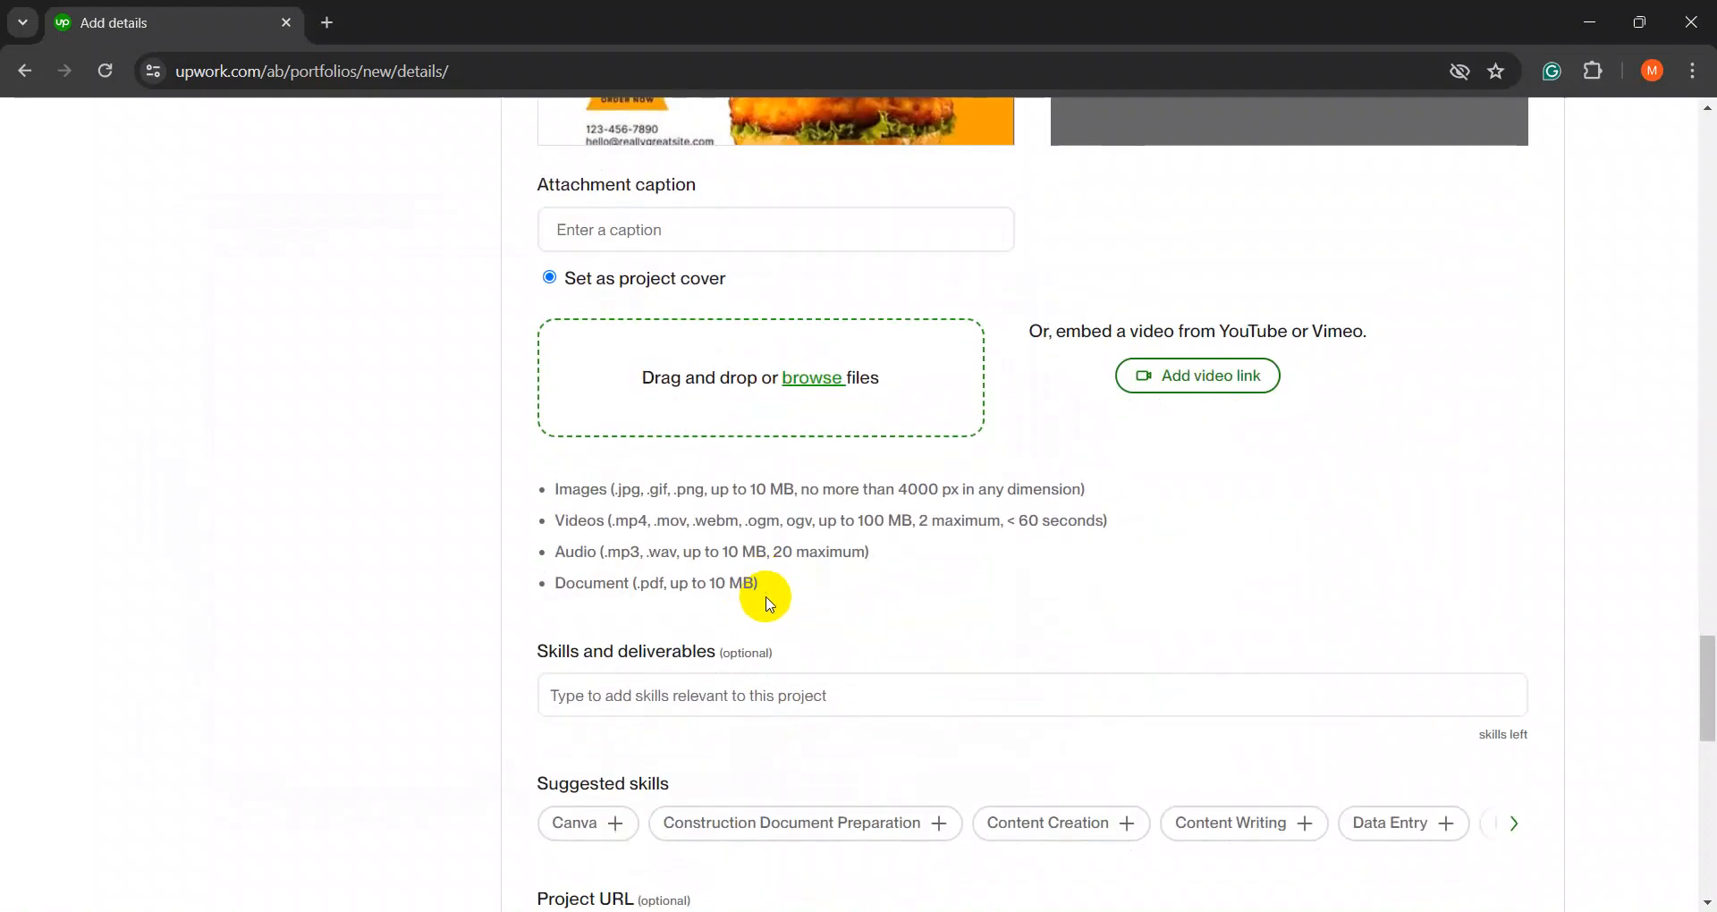
pyautogui.scroll(5, 773, 598)
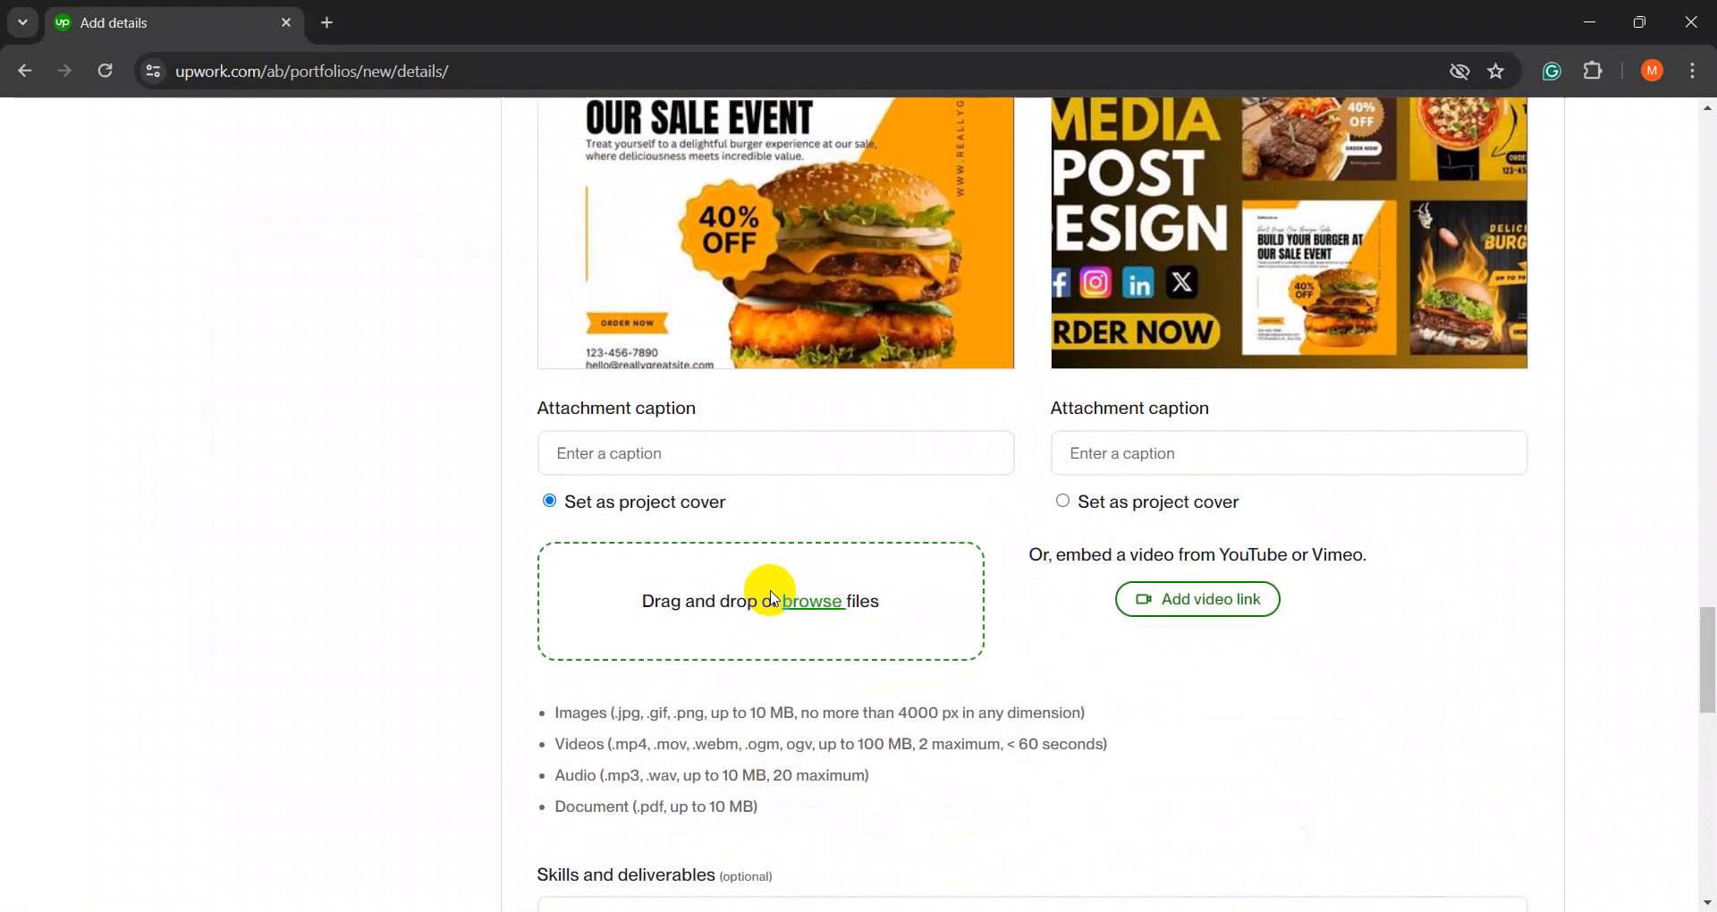
pyautogui.scroll(-1, 1134, 514)
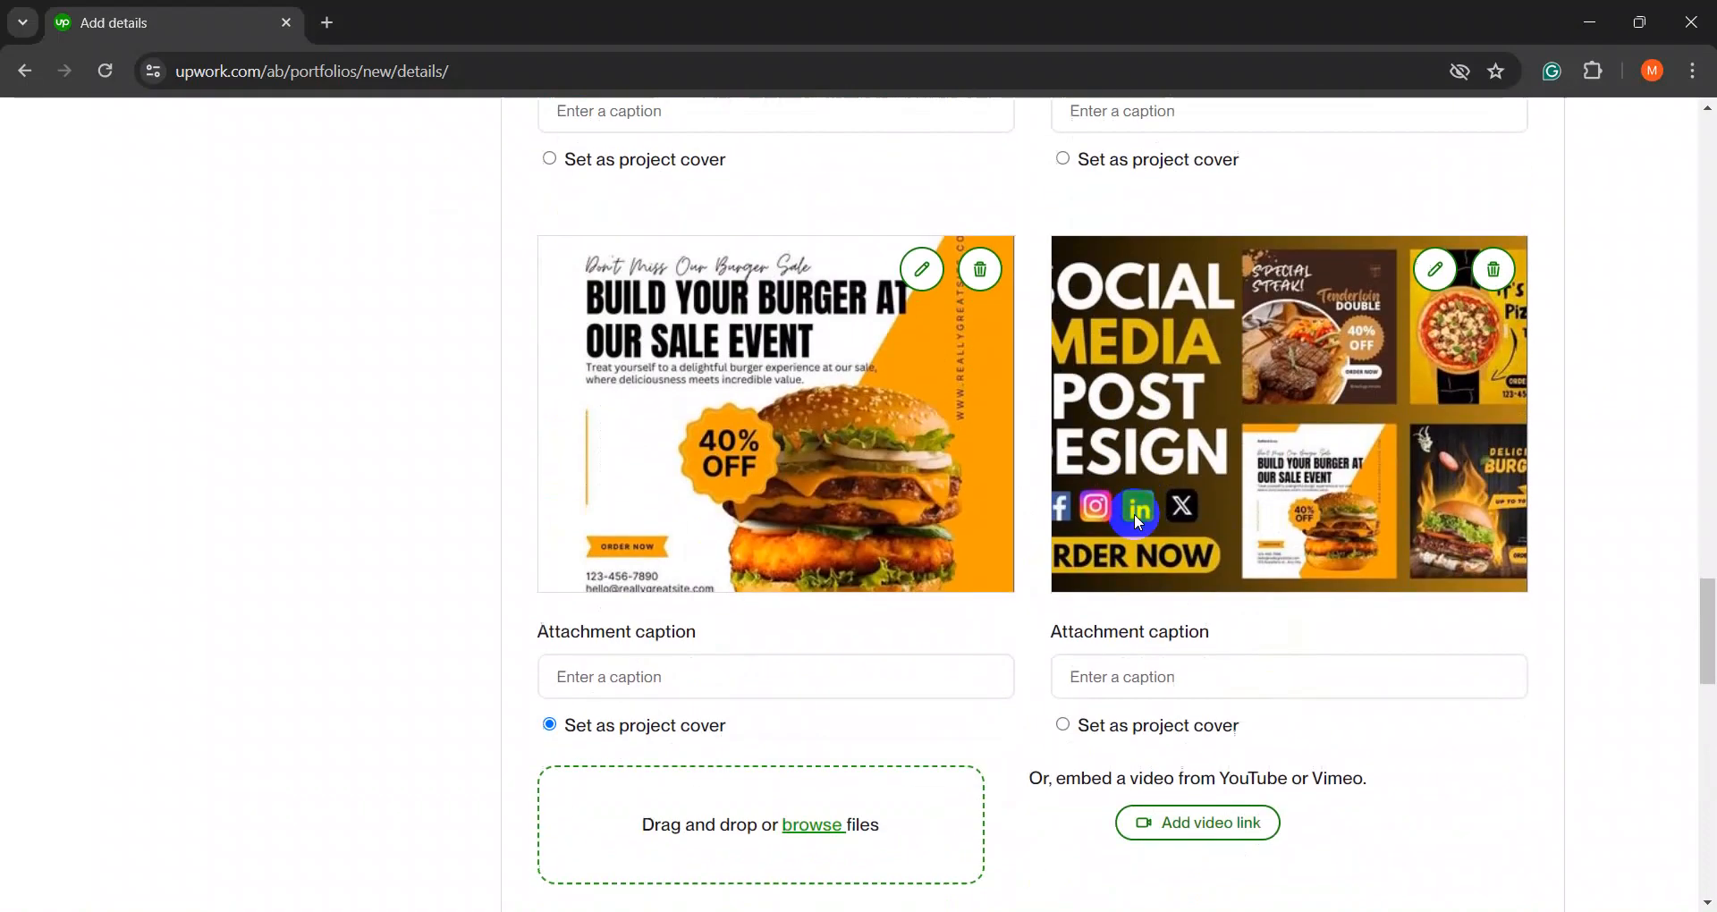
pyautogui.scroll(1, 1134, 513)
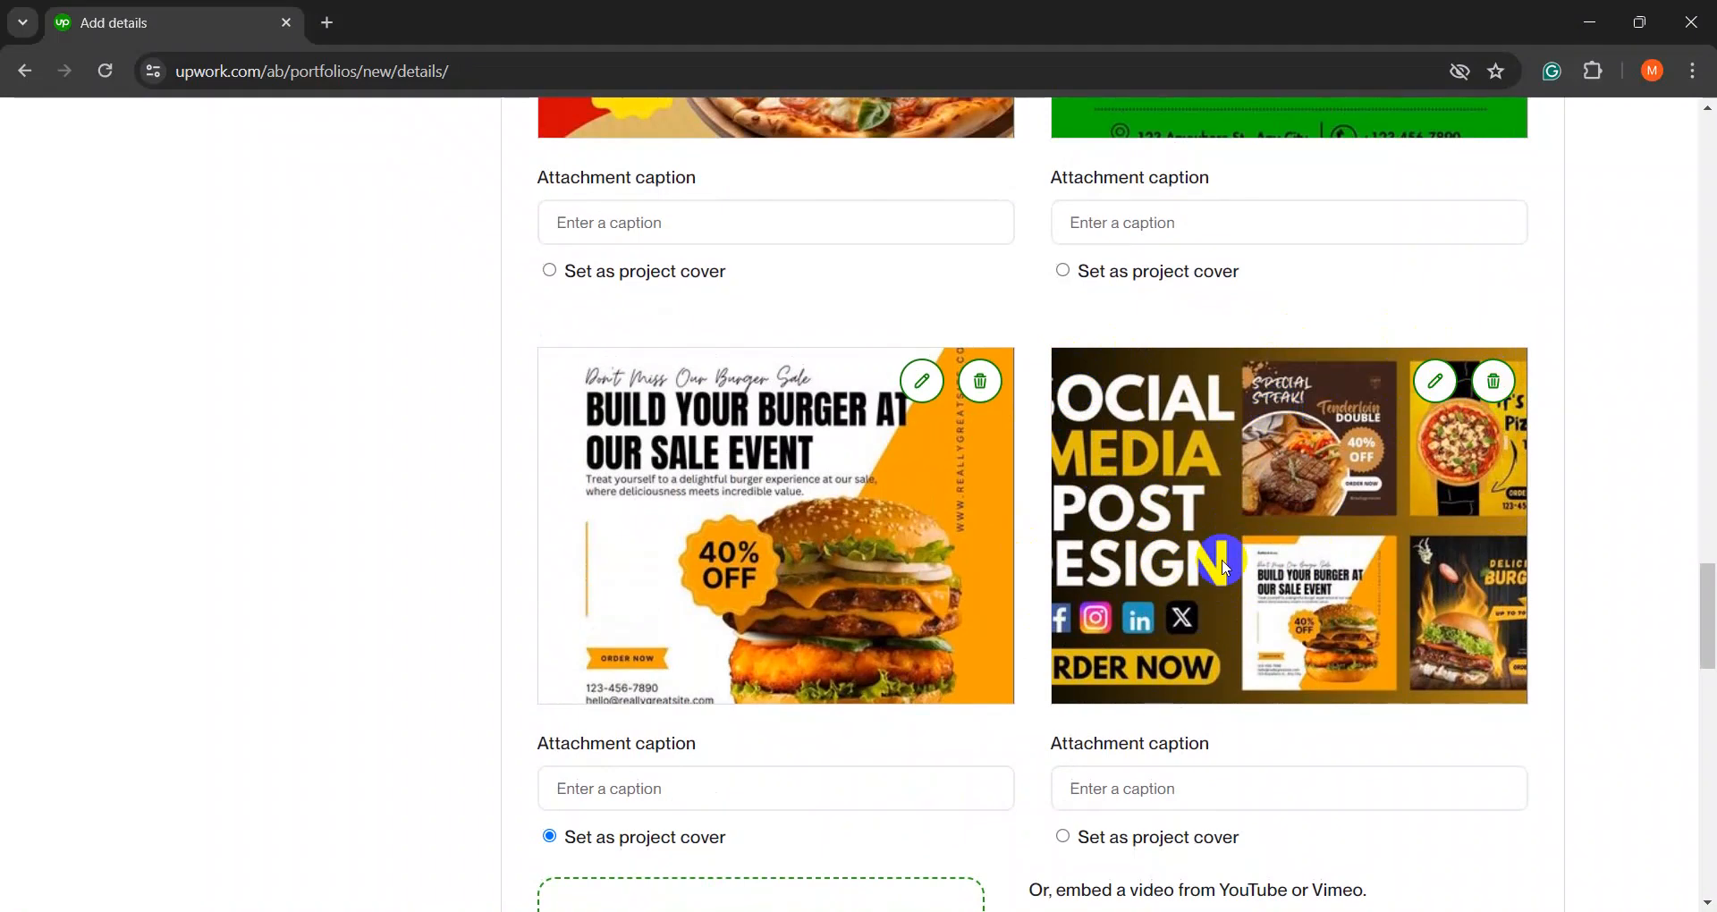
# - Search Google for "upwork project image size" in a new browser tab
pyautogui.click(327, 22)
pyautogui.click(661, 496)
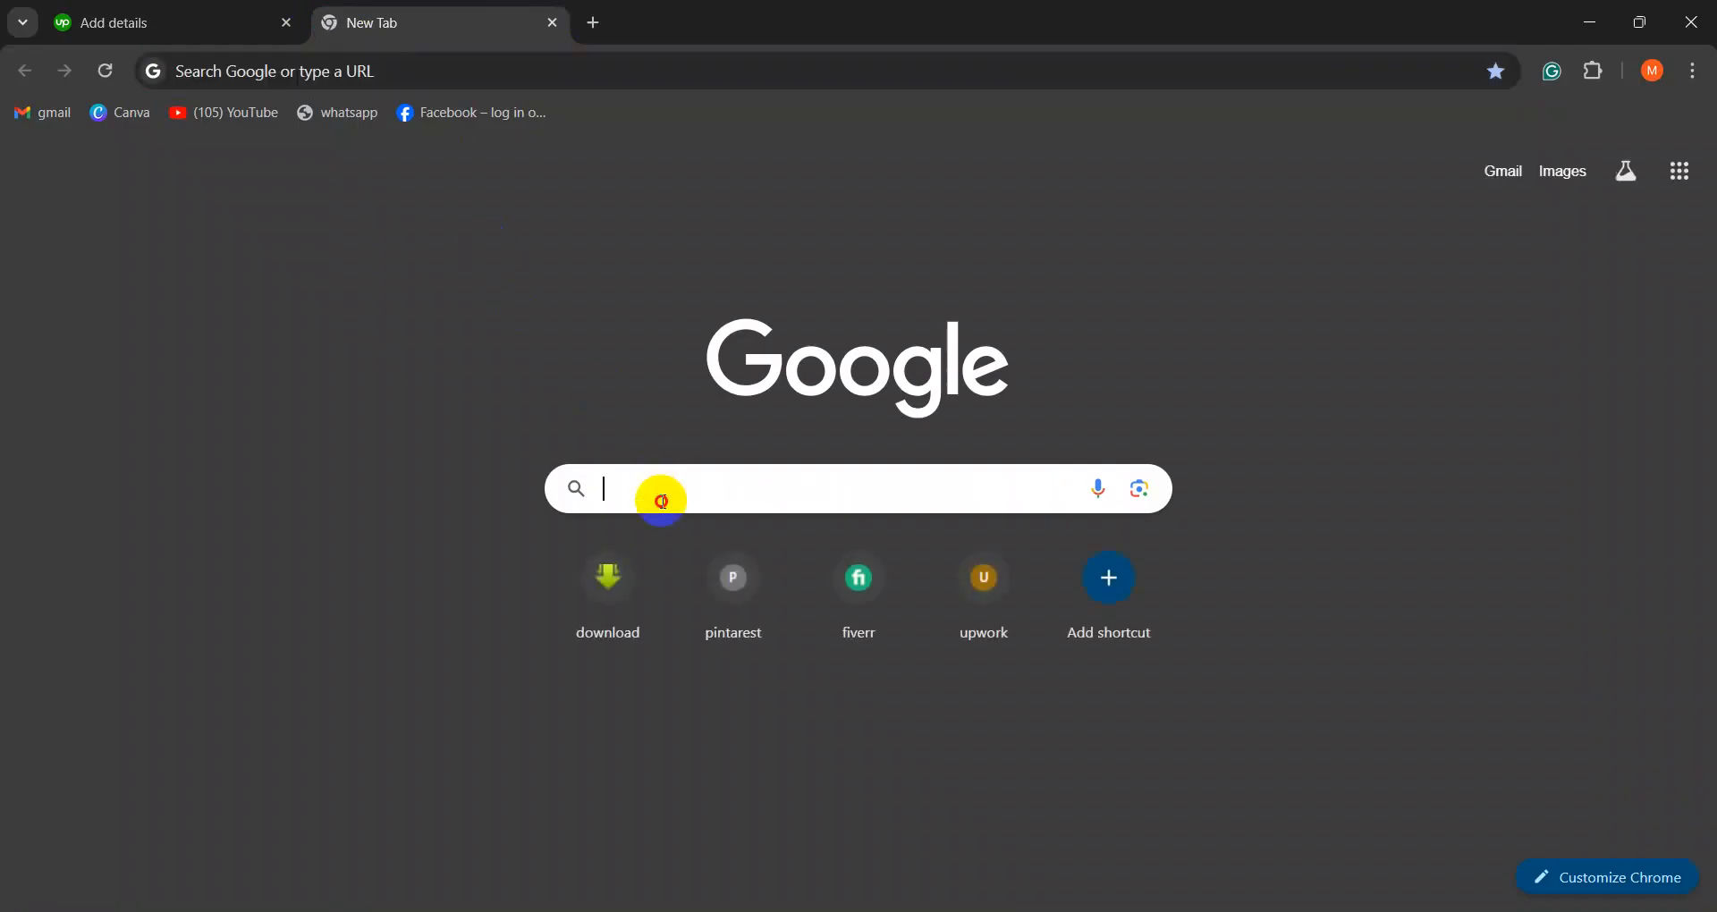
pyautogui.write('U')
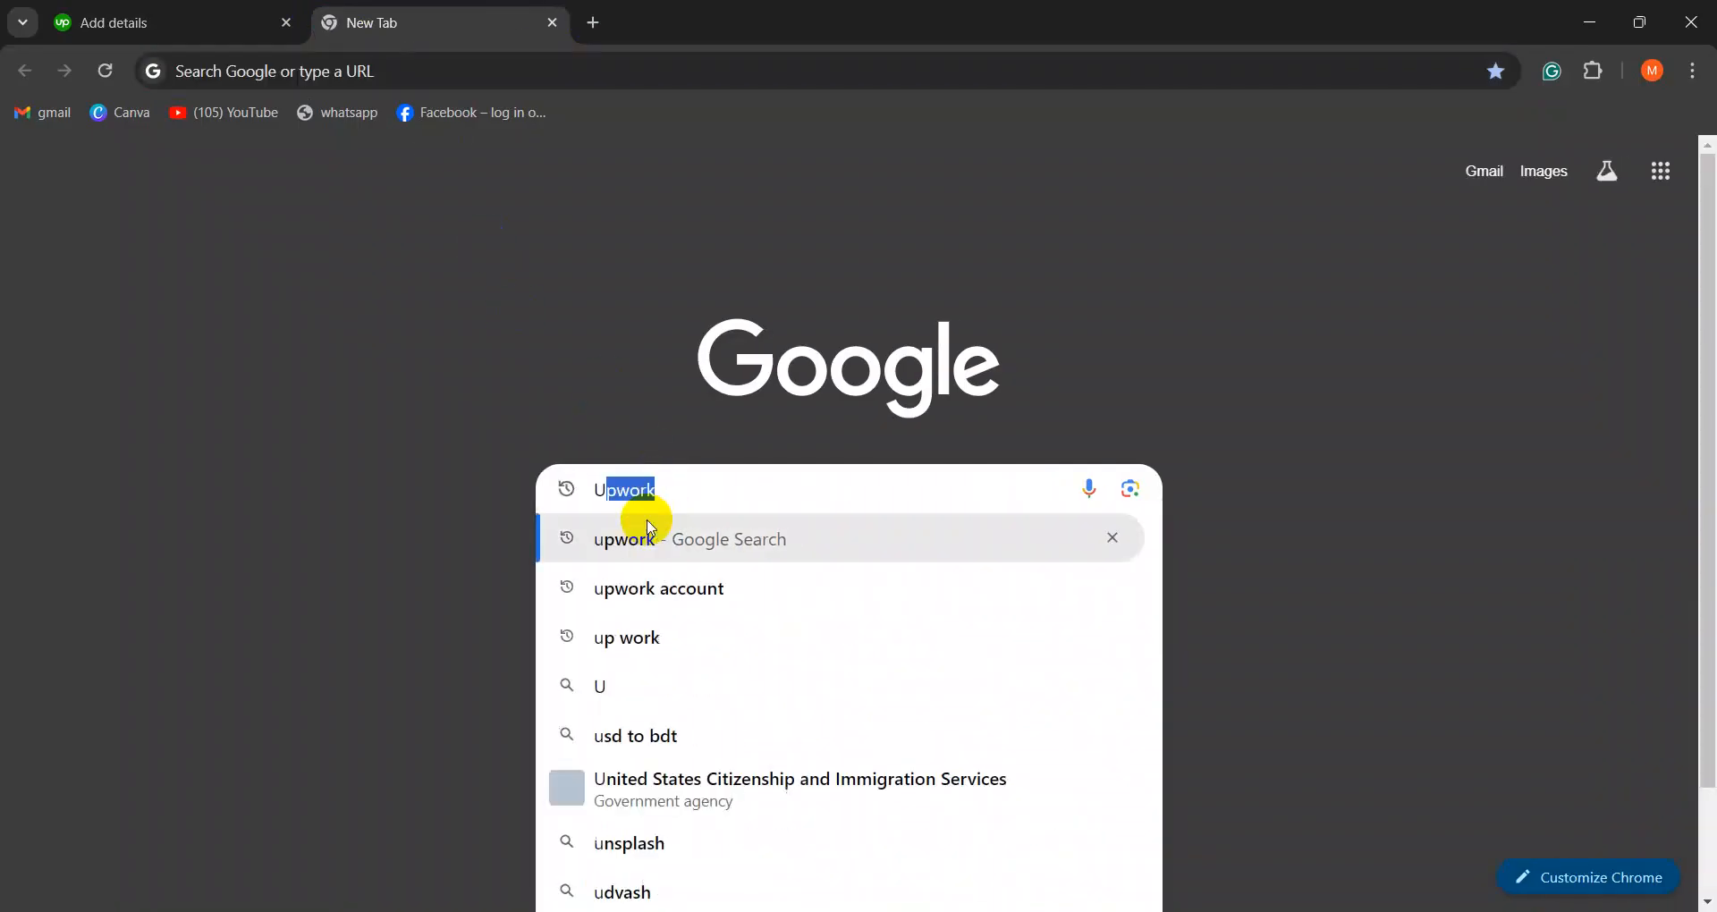
pyautogui.write('pwork ')
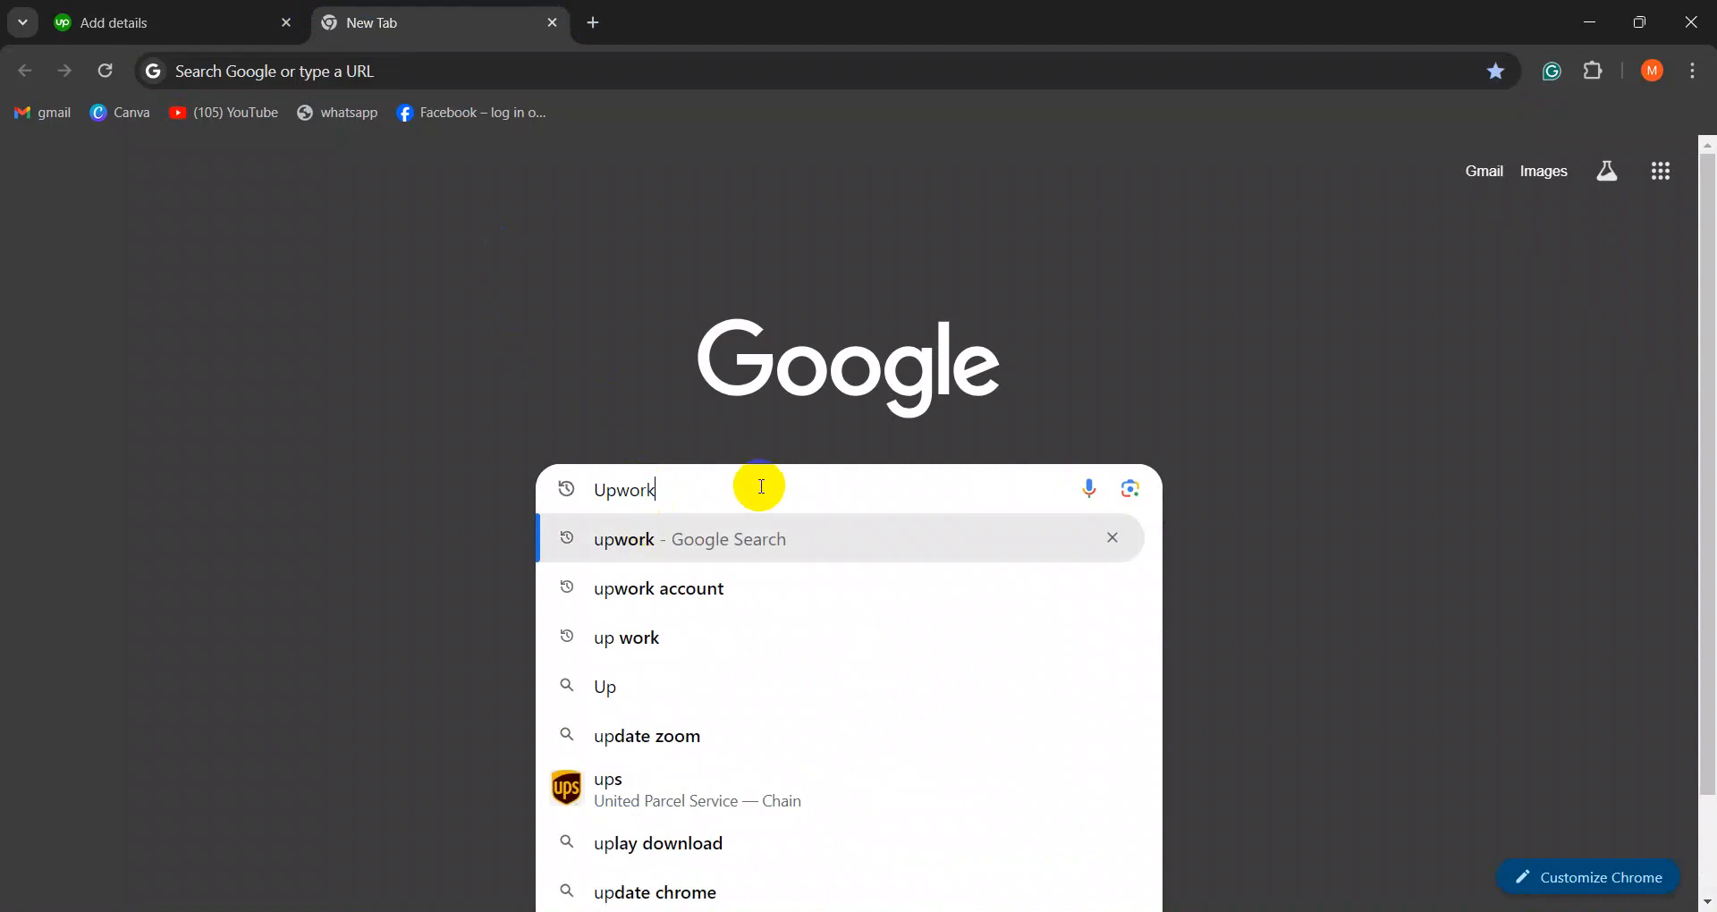
pyautogui.write('pro')
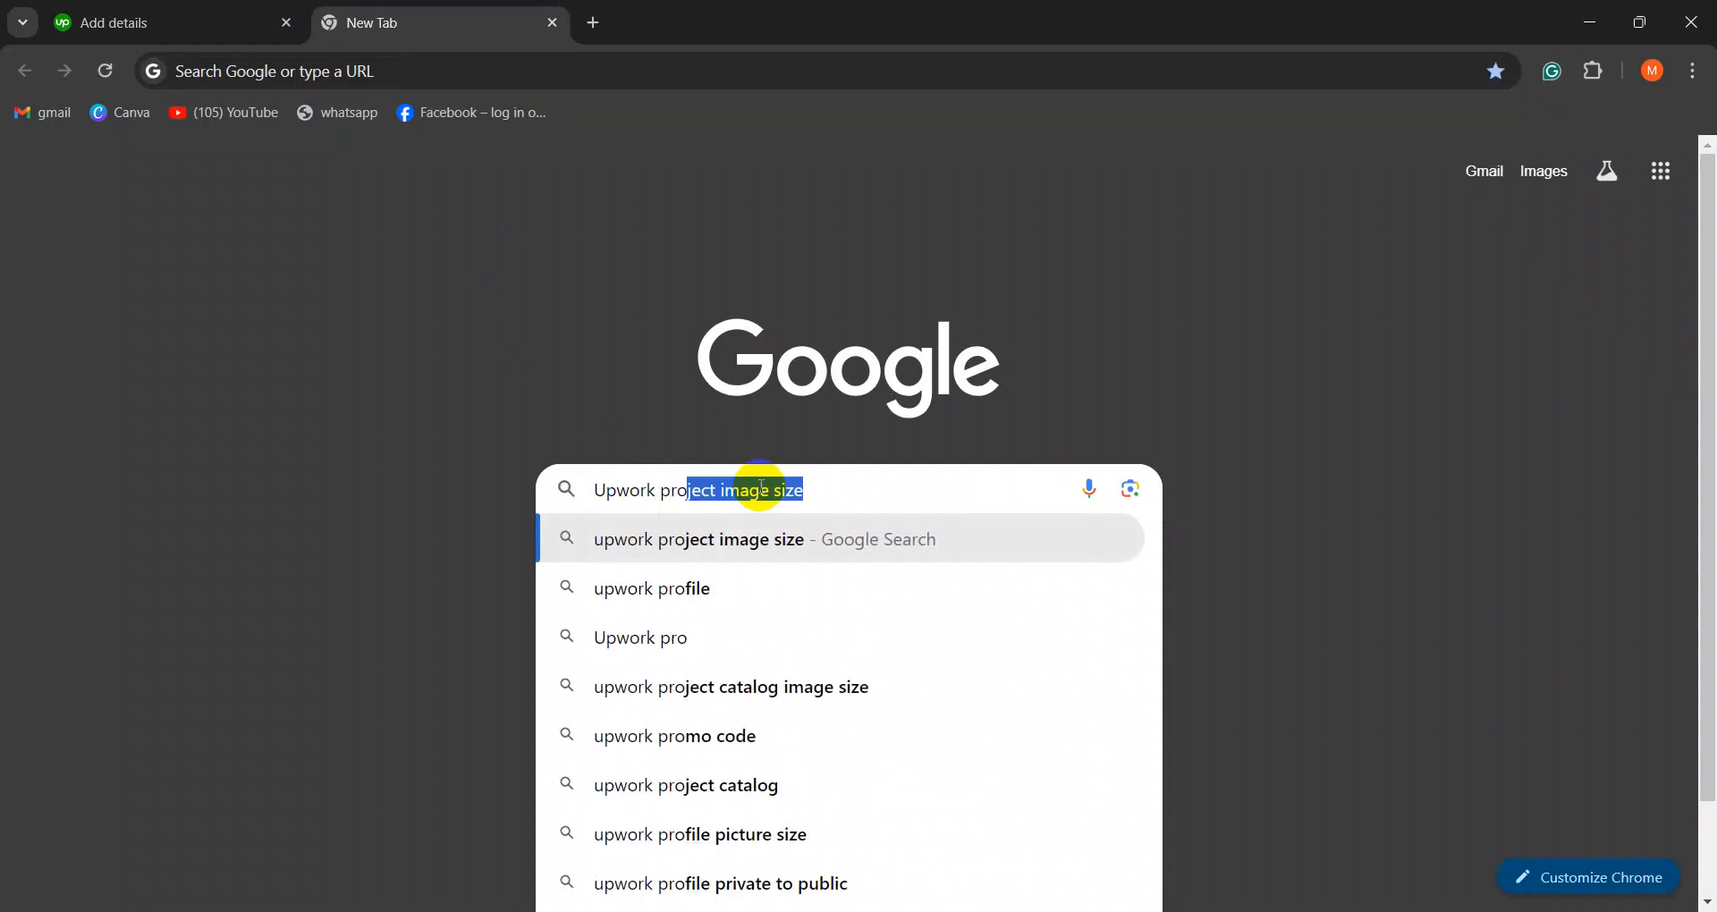
pyautogui.press('Return')
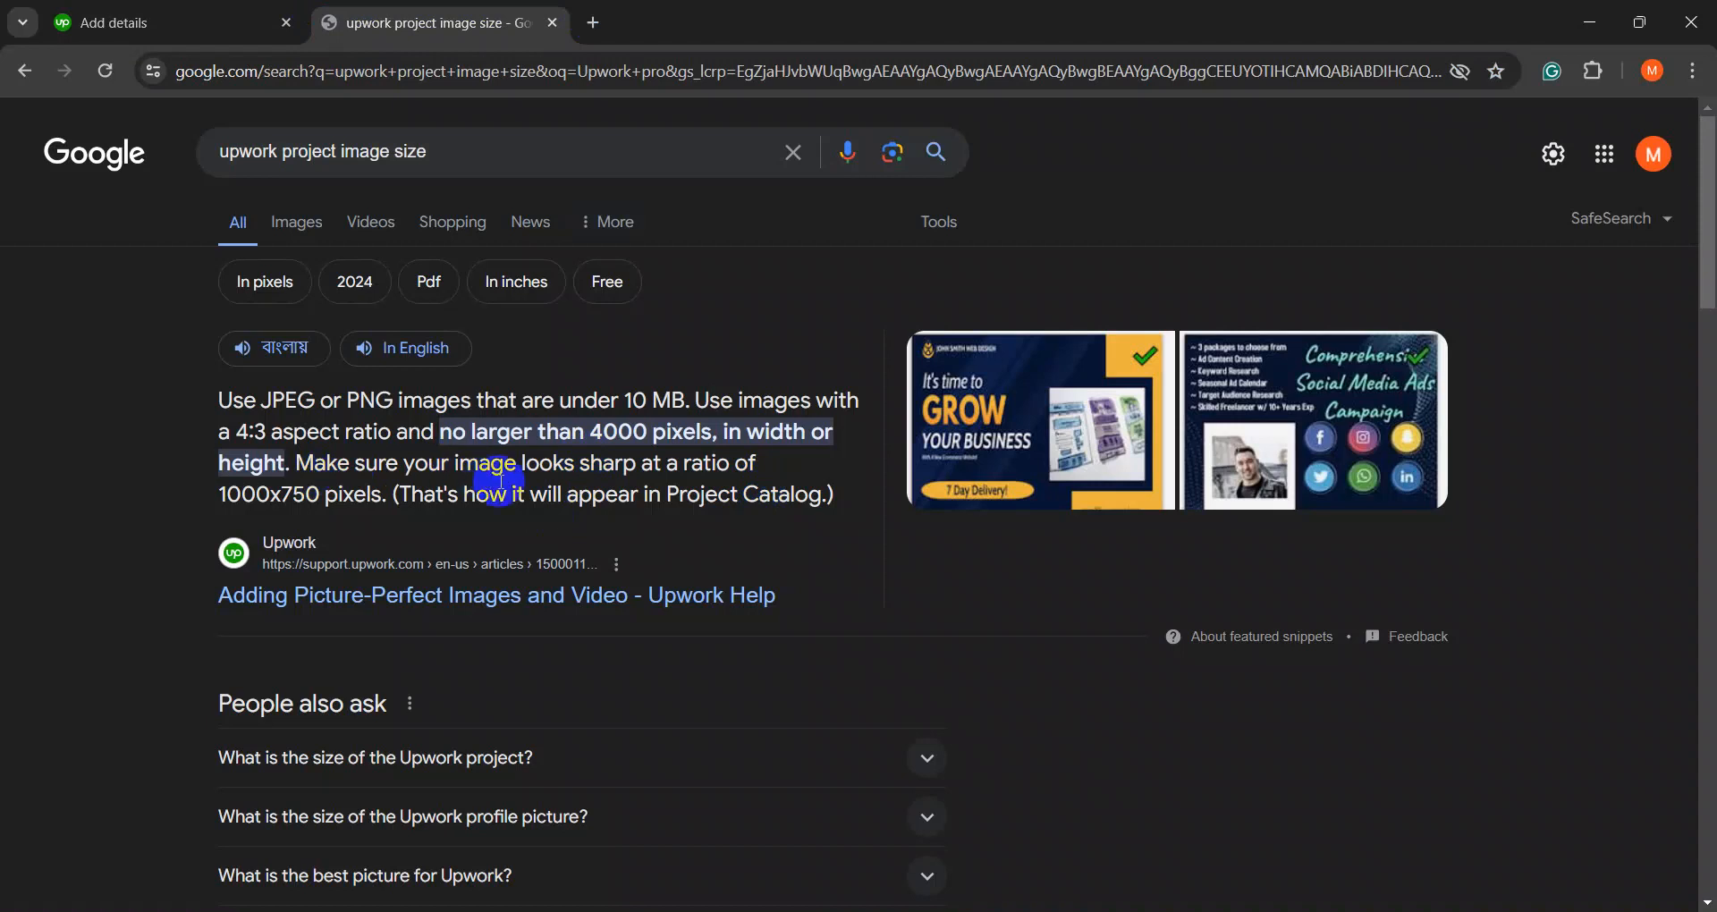
# - Expand "What is the size of the Upwork project?" and highlight the display width and recommended image dimensions in the answer
pyautogui.scroll(-2, 447, 617)
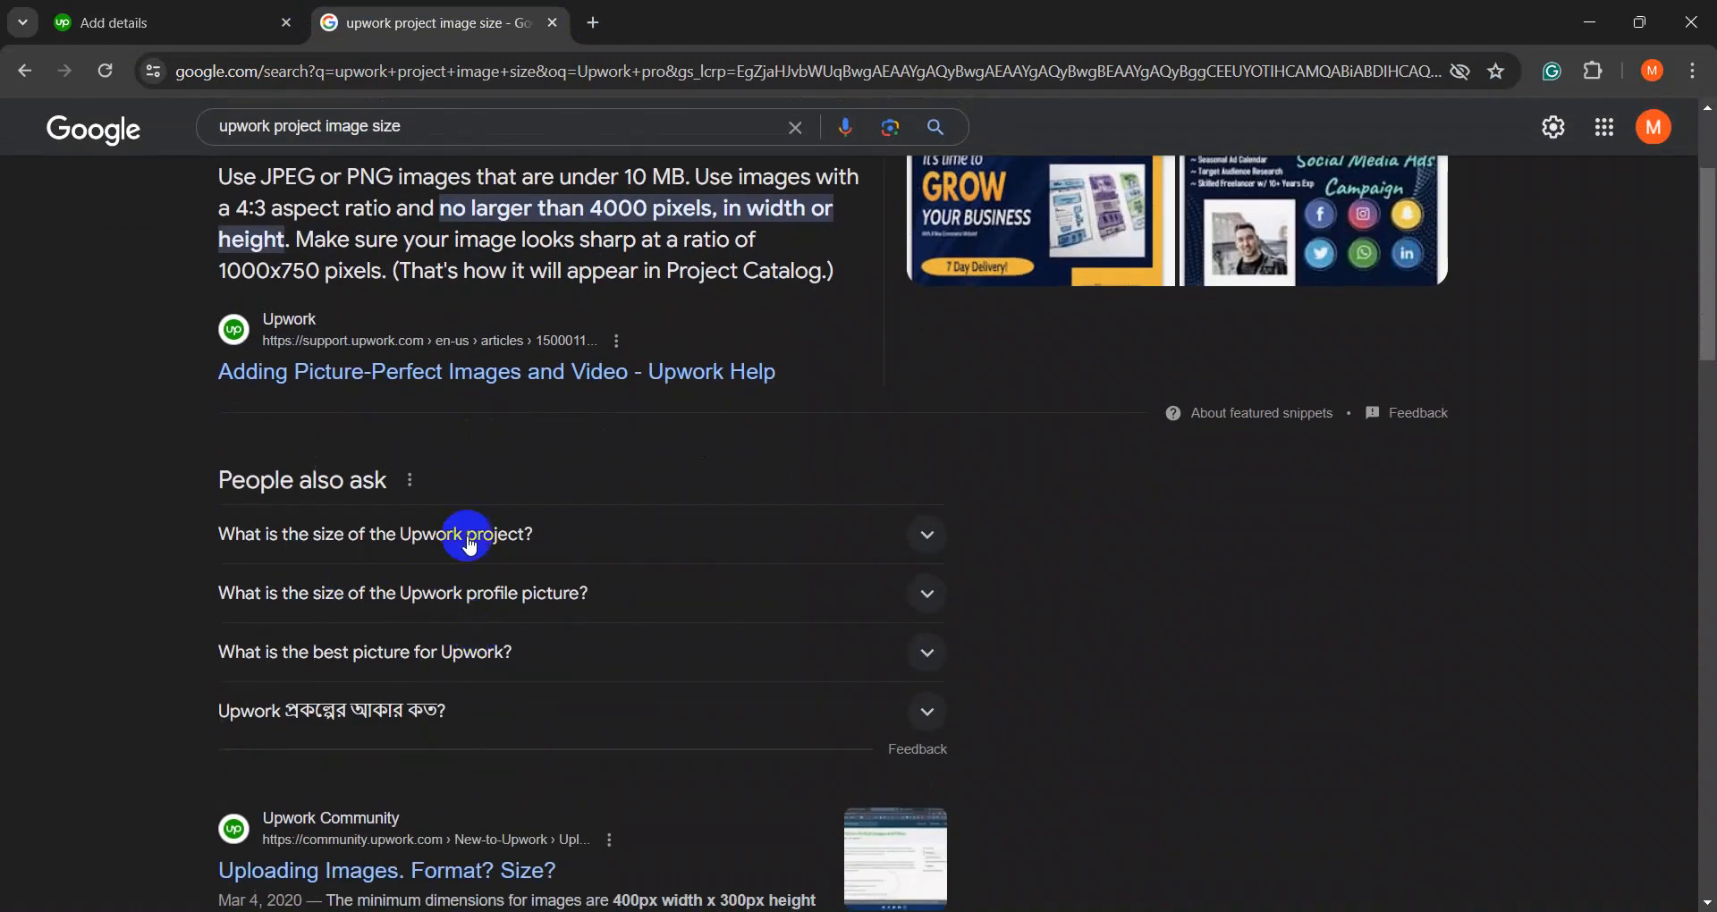
pyautogui.click(562, 535)
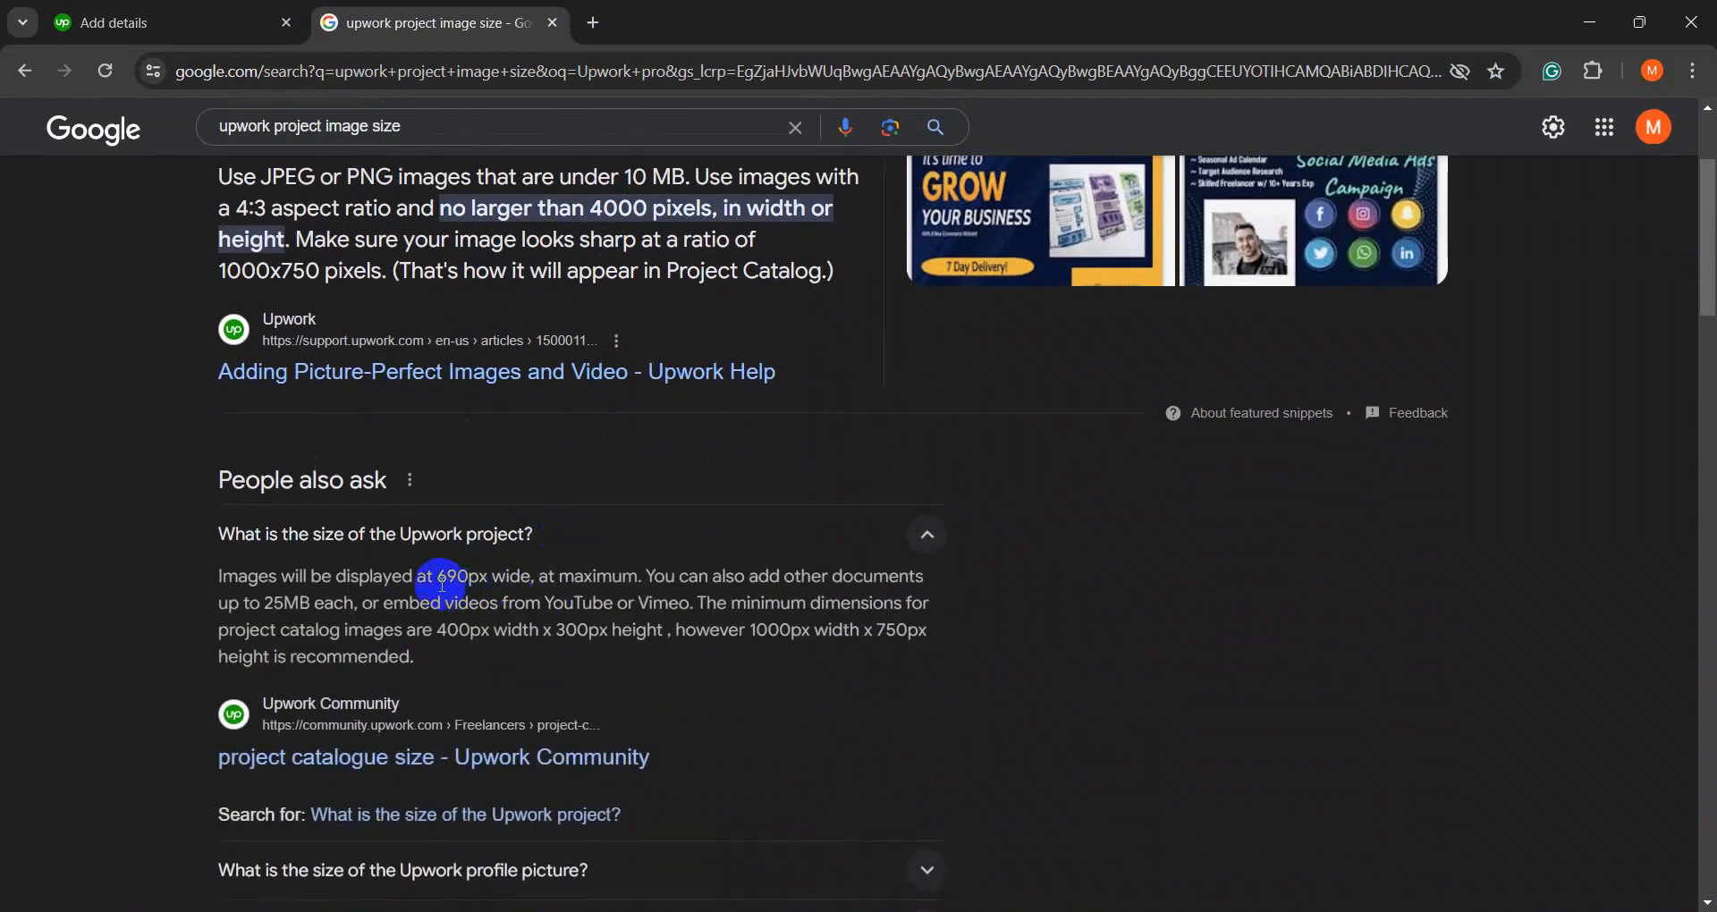
pyautogui.moveTo(437, 579); pyautogui.dragTo(527, 579)
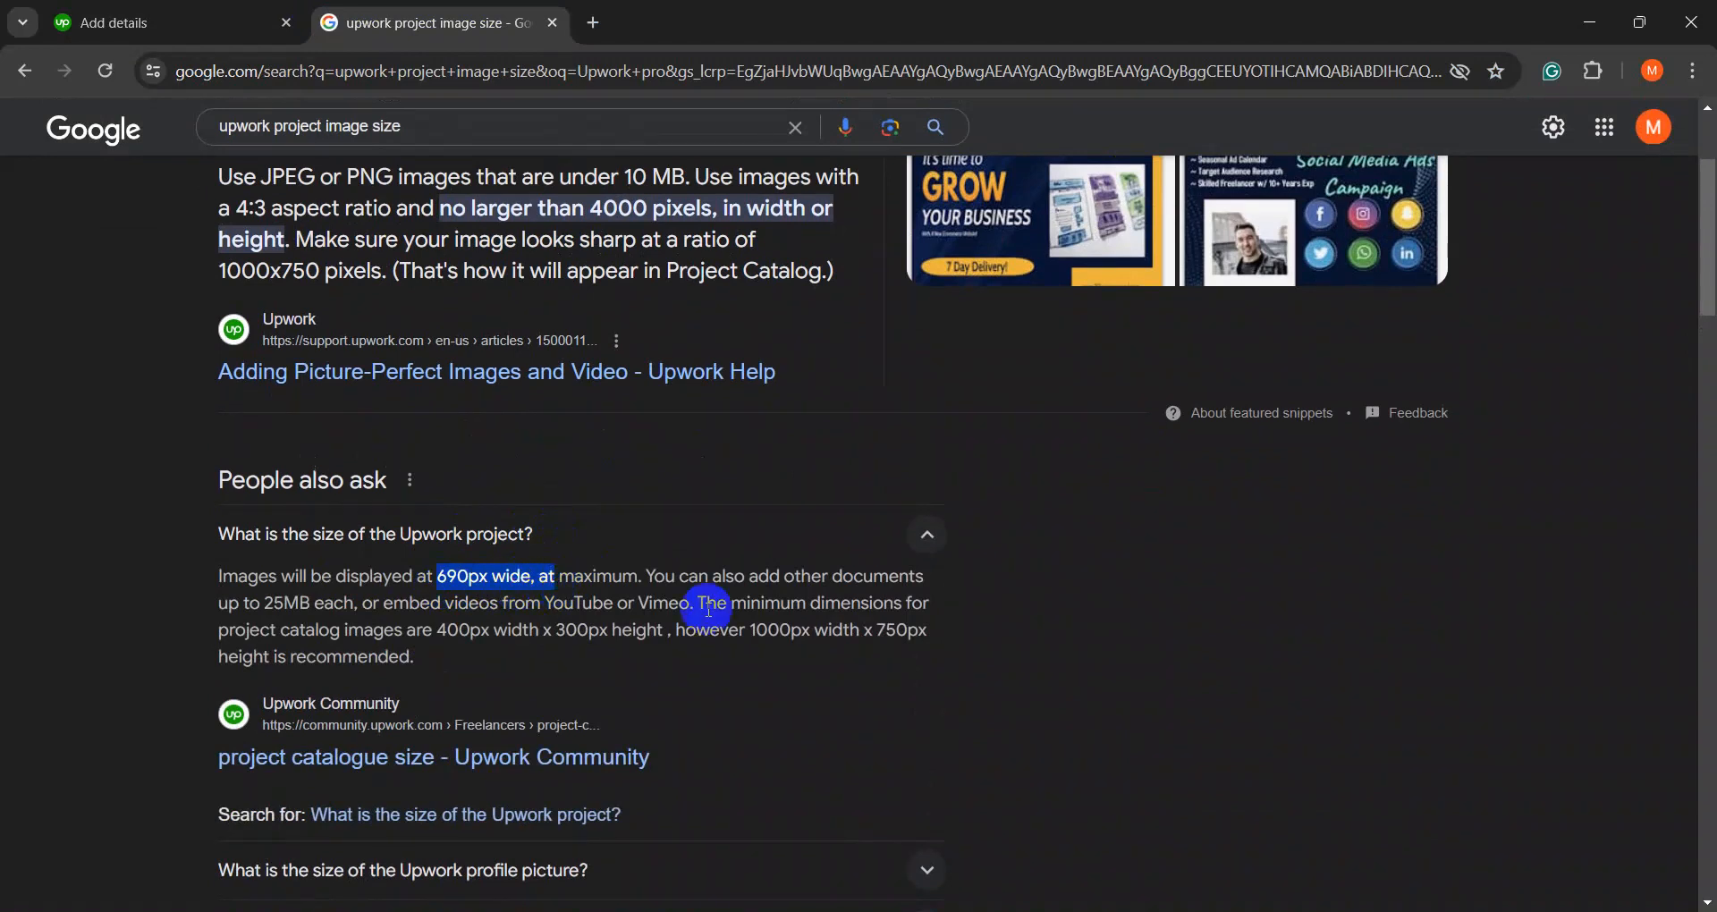
pyautogui.click(764, 630)
pyautogui.moveTo(756, 631); pyautogui.dragTo(889, 637)
pyautogui.click(910, 635)
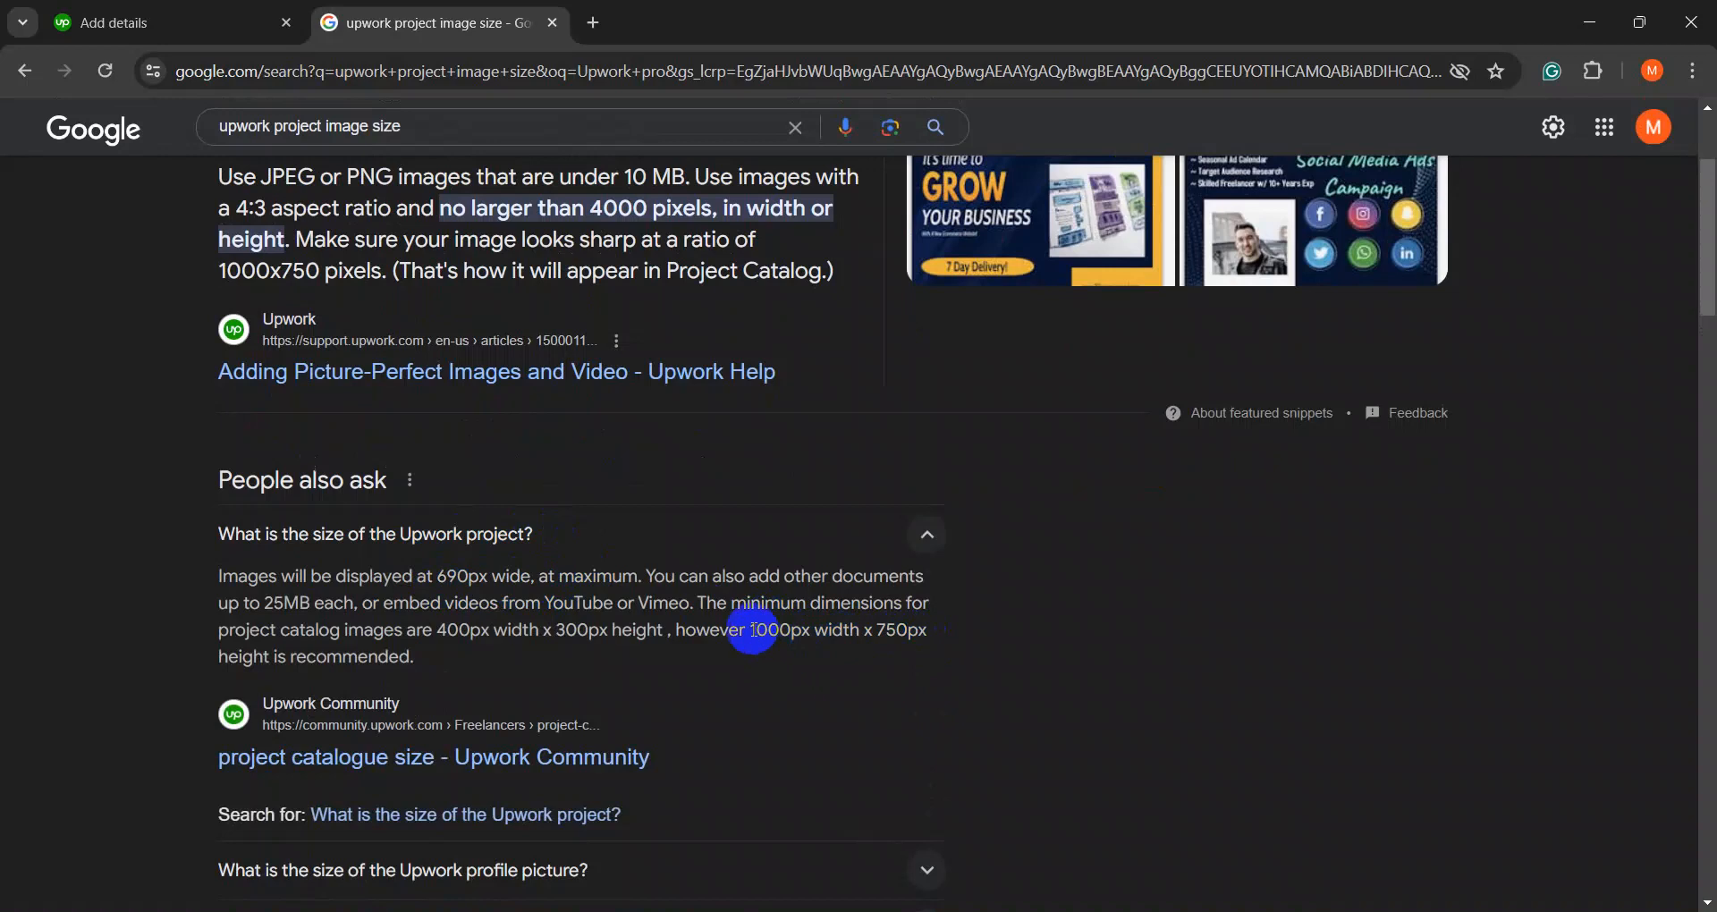
pyautogui.moveTo(751, 630); pyautogui.dragTo(912, 630)
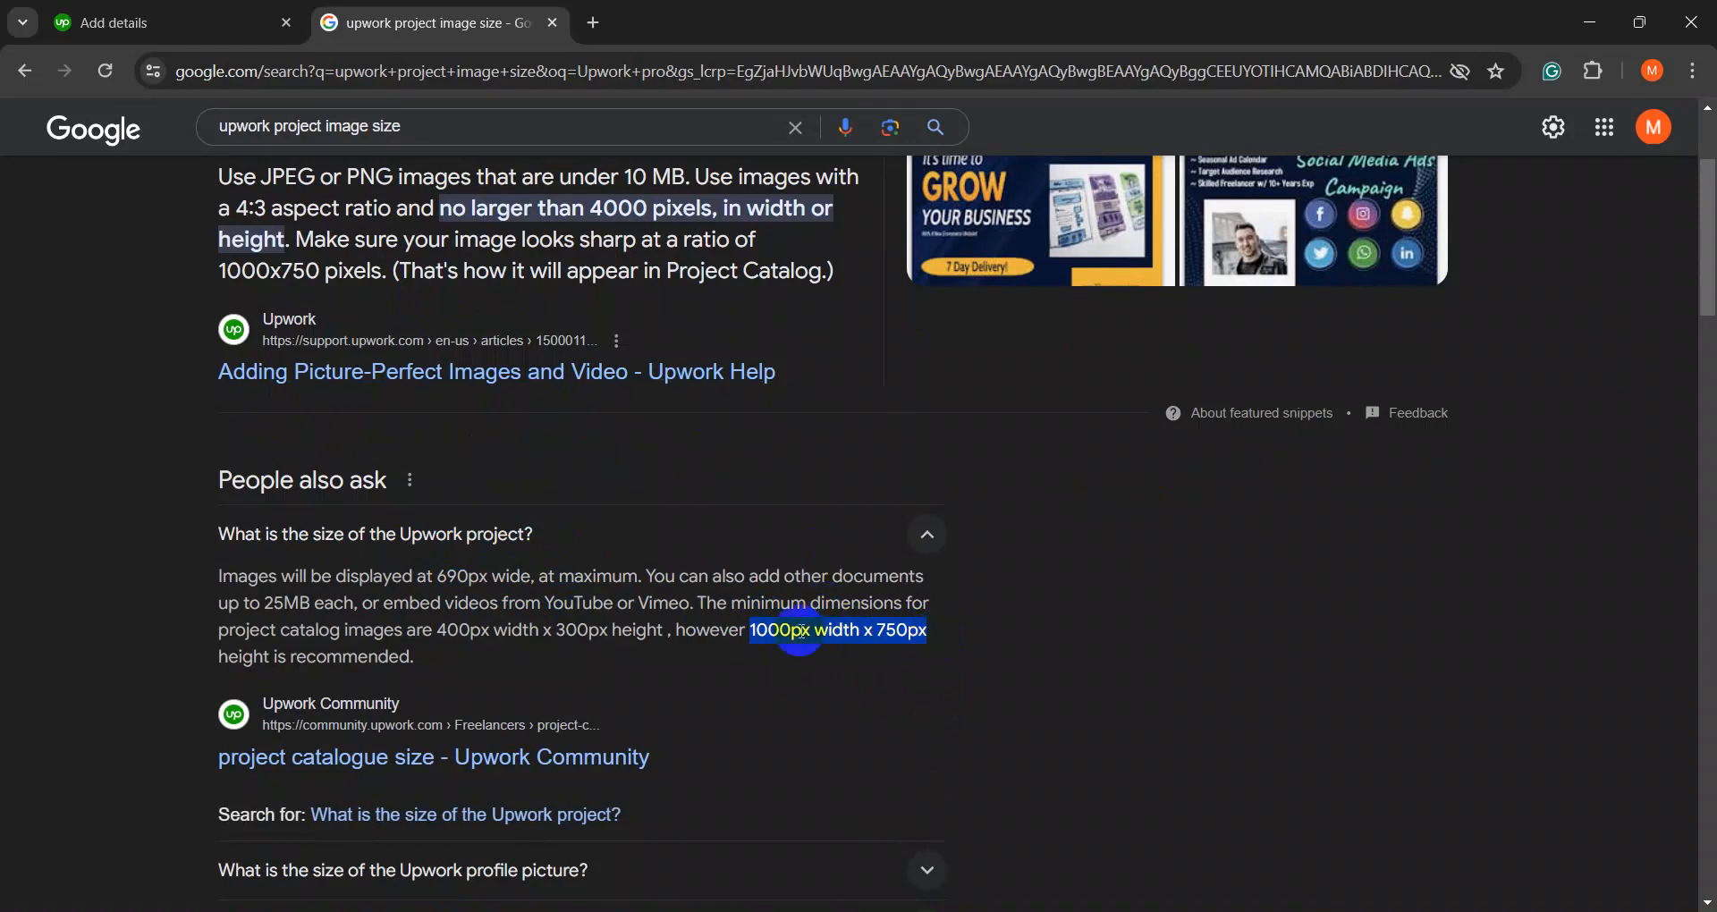
pyautogui.click(756, 633)
pyautogui.moveTo(756, 633); pyautogui.dragTo(926, 631)
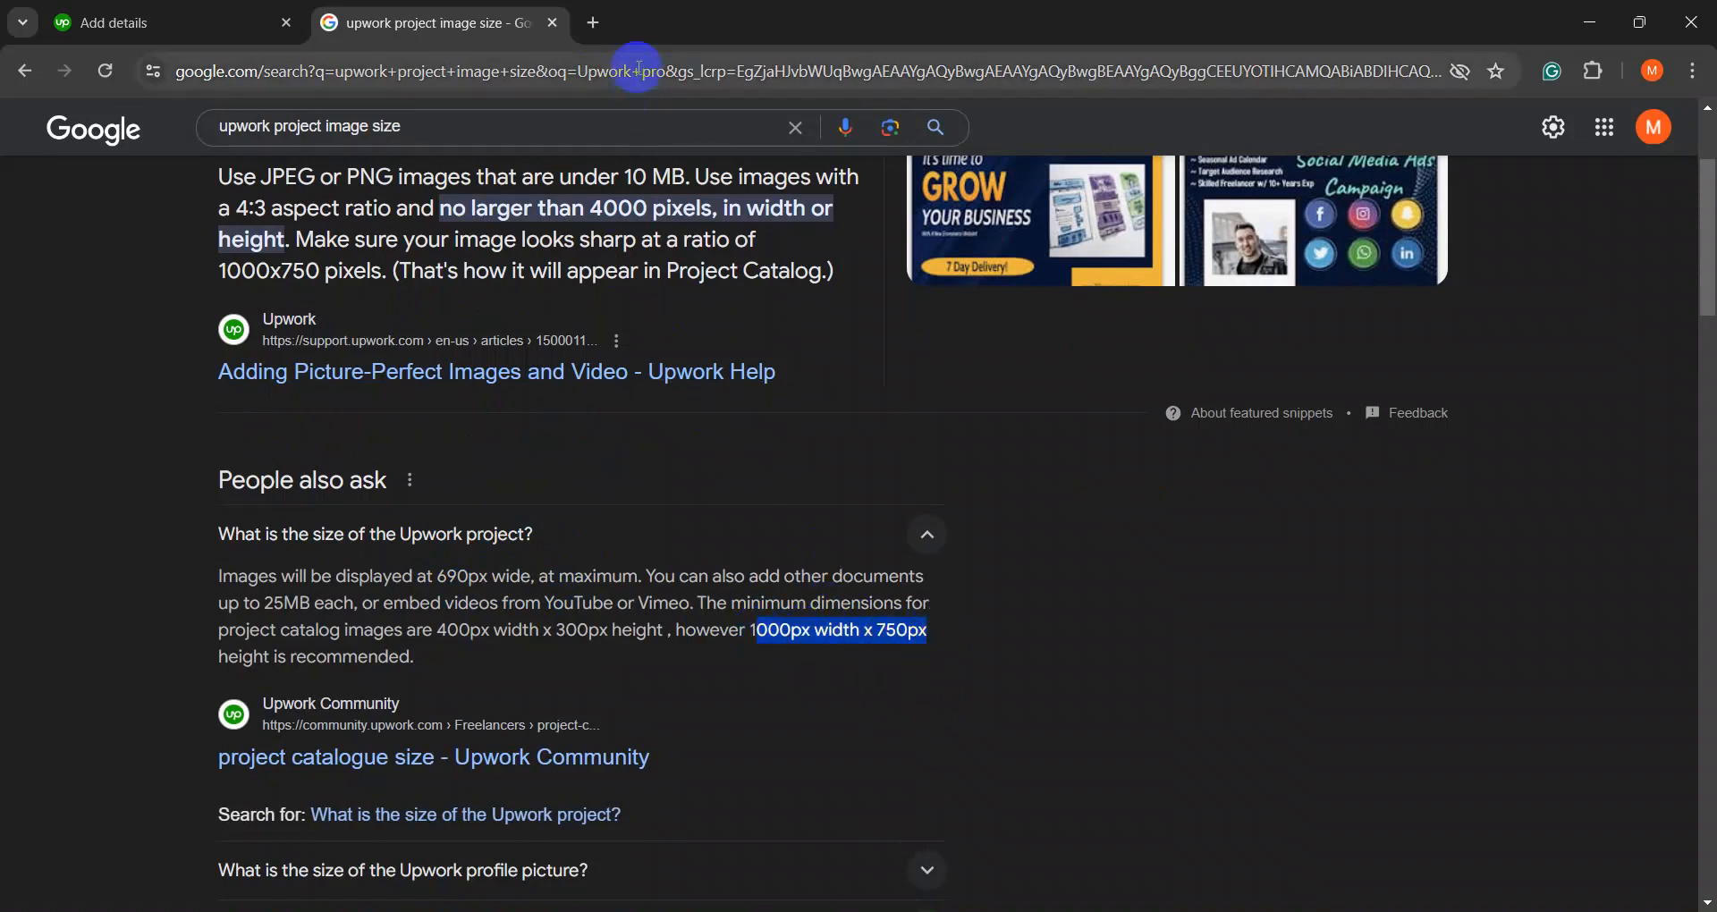
# - Search for "canva expert course" in another new tab and open Canva's "Courses – Design School" result
pyautogui.click(597, 24)
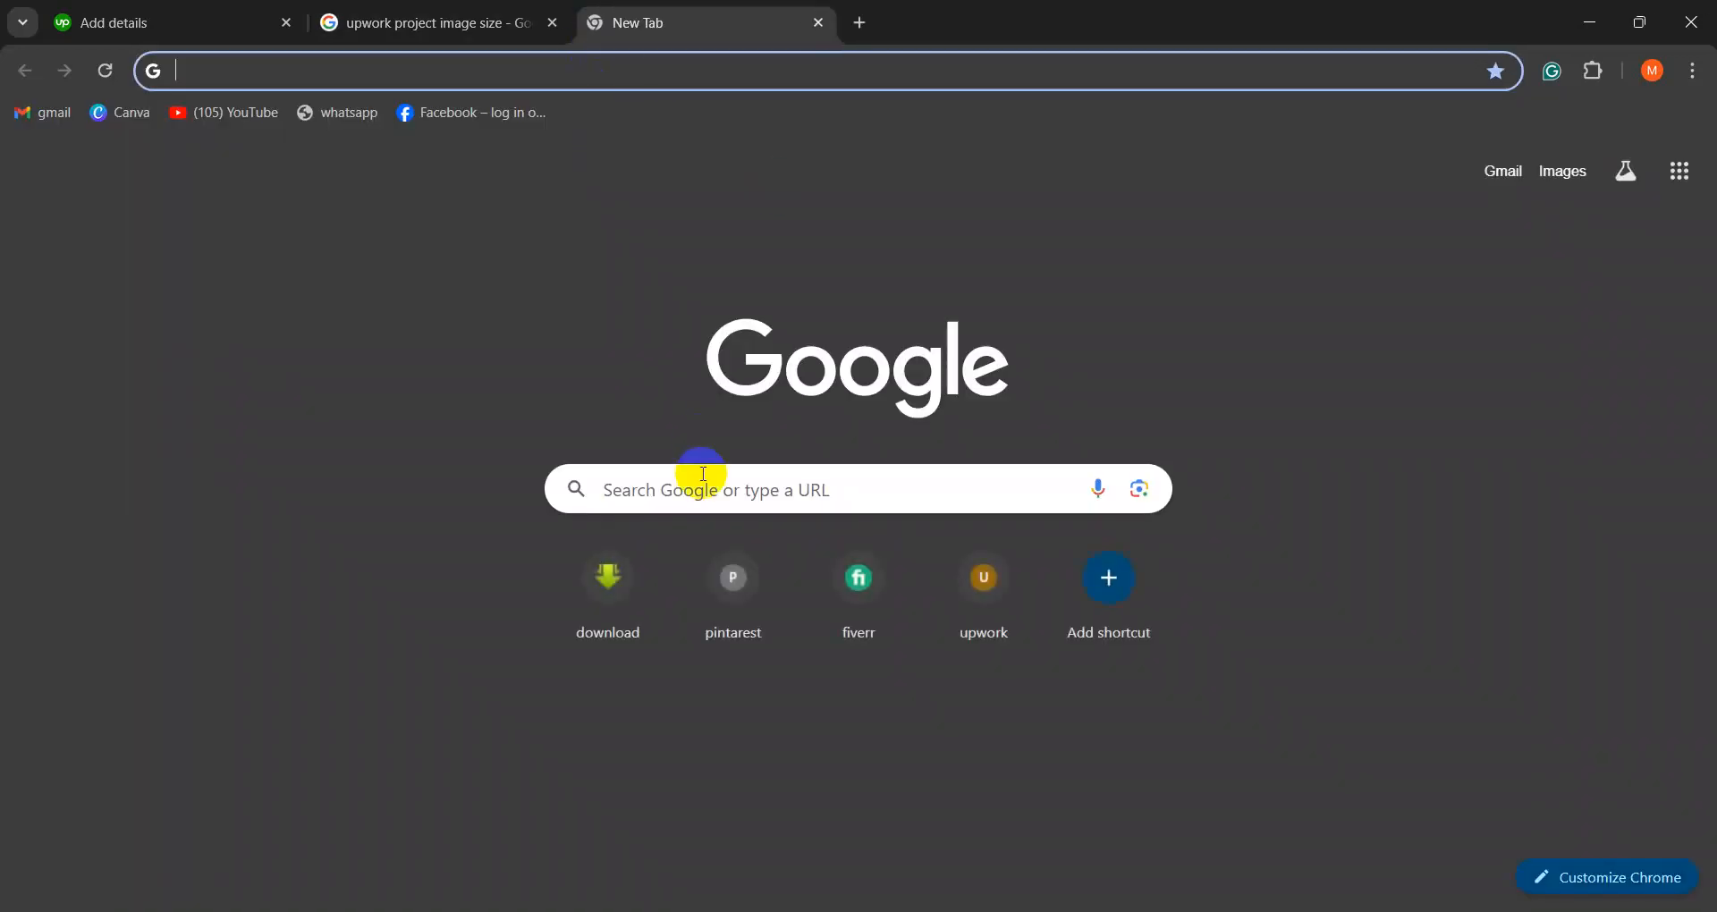
pyautogui.click(612, 478)
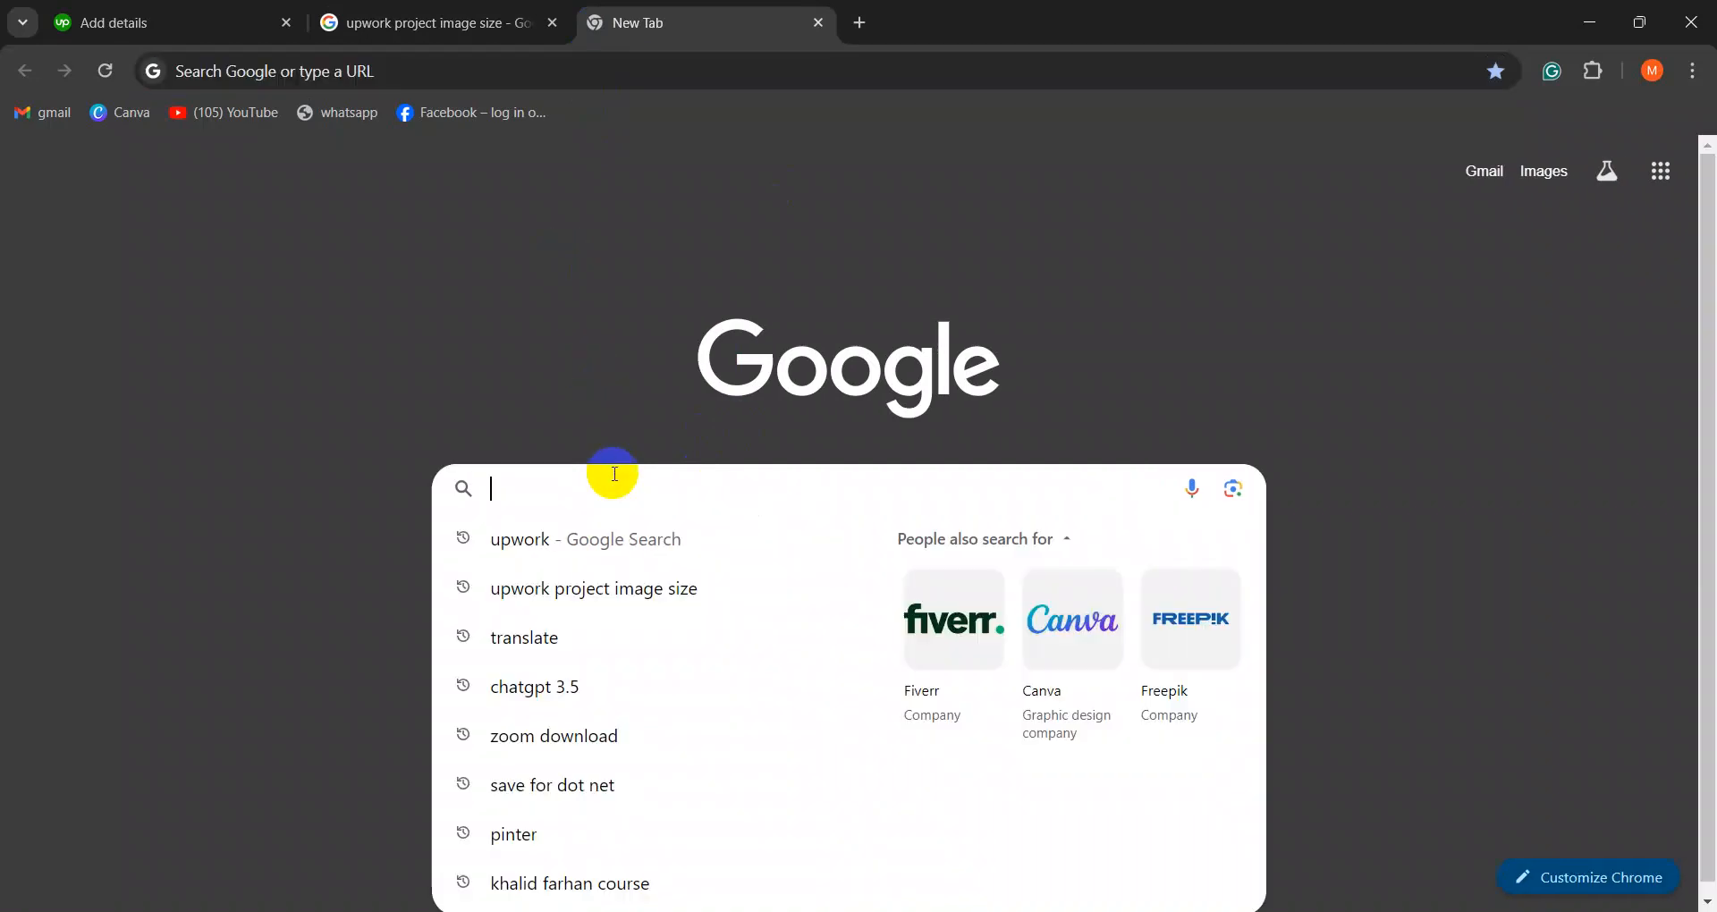
pyautogui.write('ca')
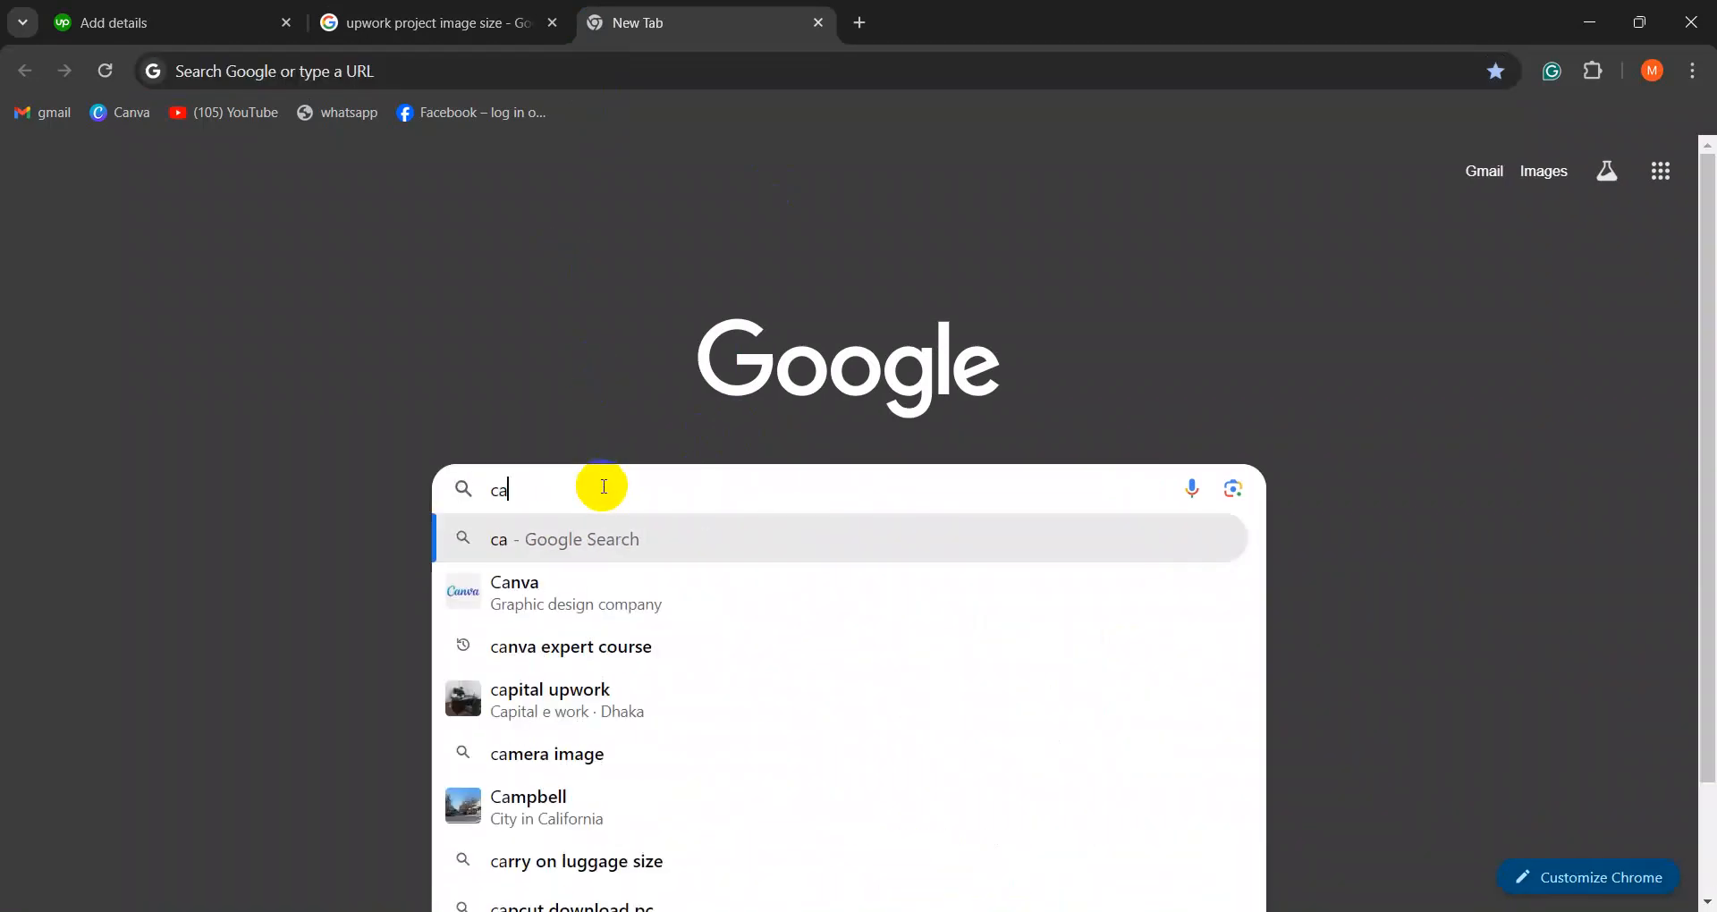
pyautogui.click(563, 642)
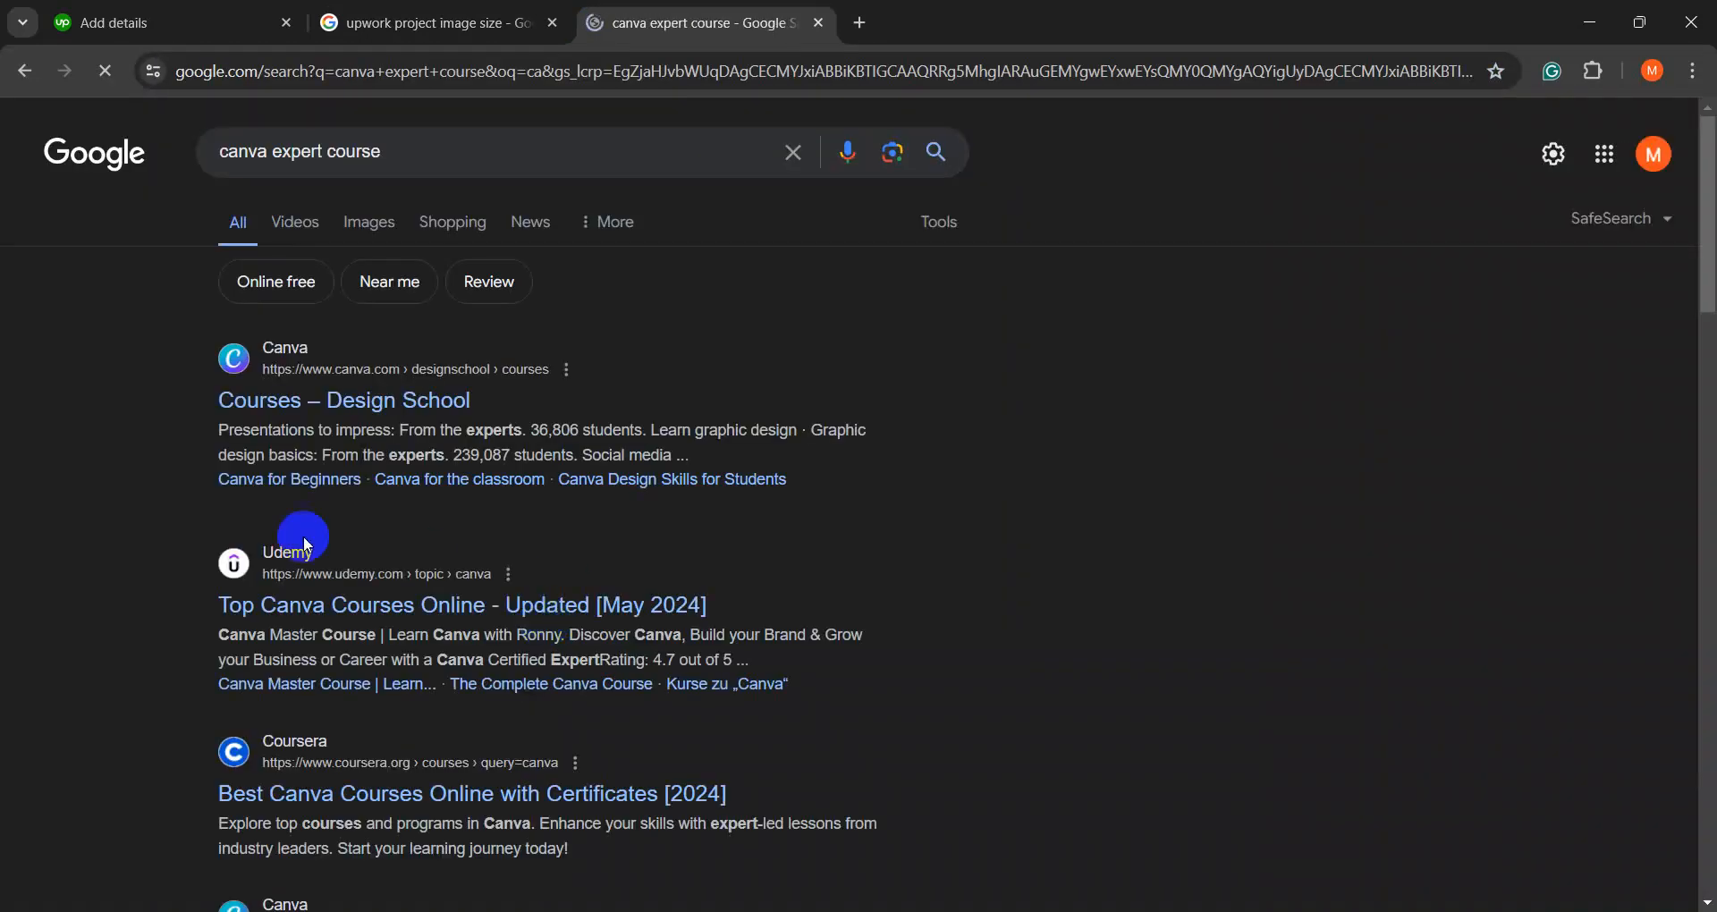
pyautogui.click(333, 410)
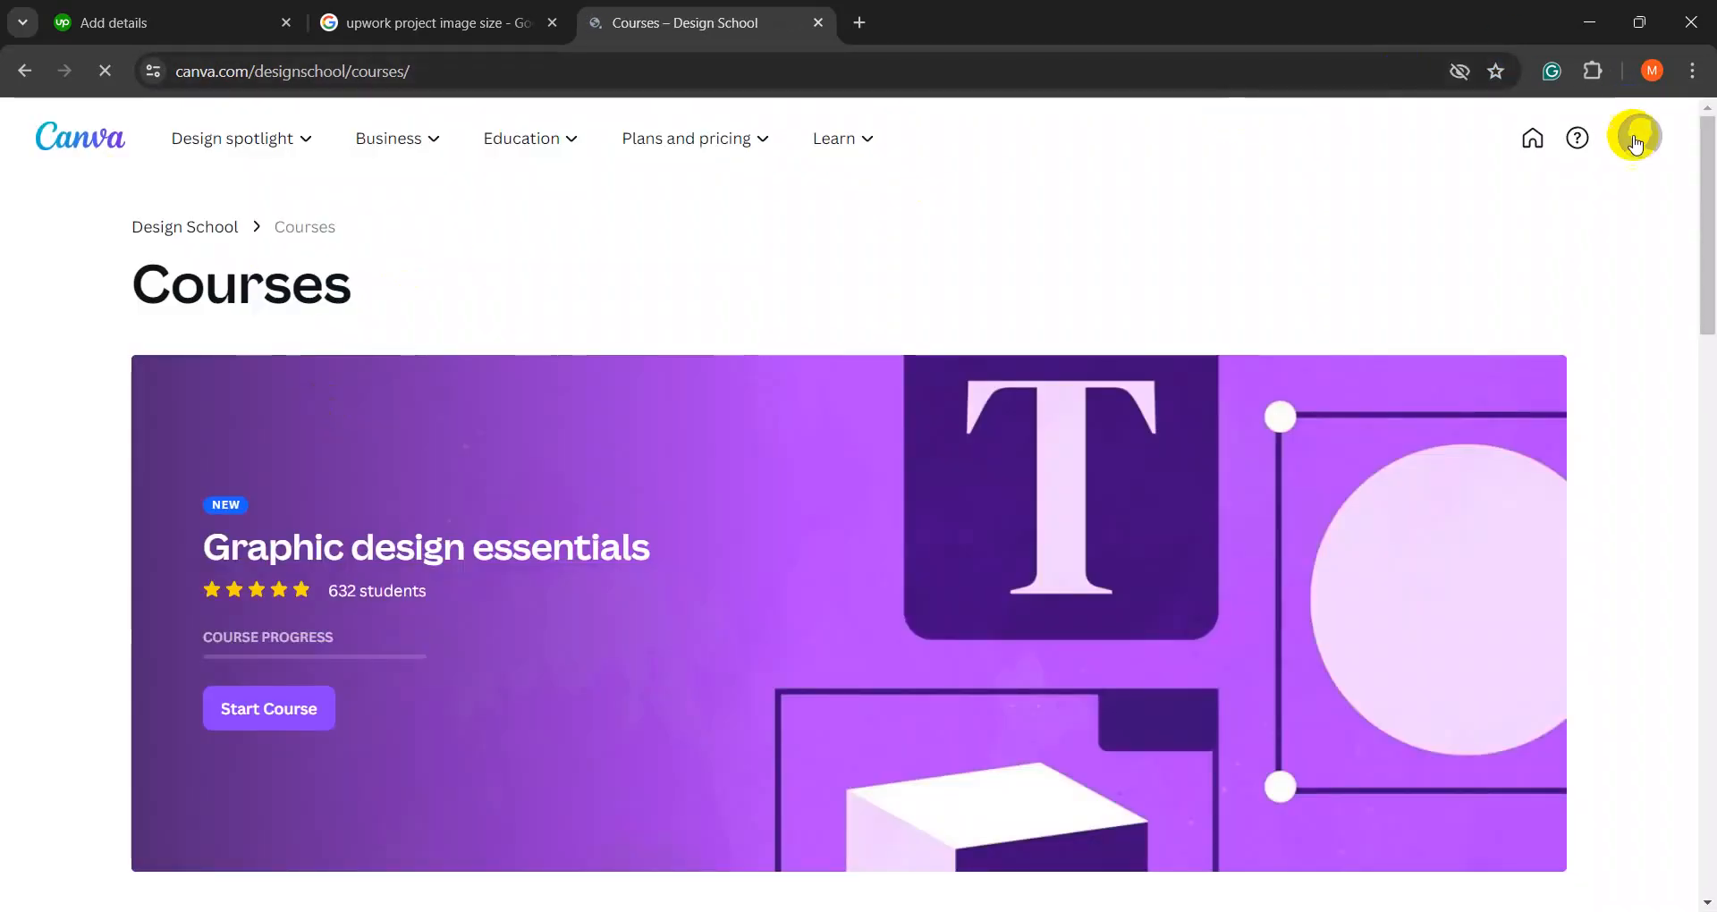
# - Look at the Canva account options, dismiss them, and go to the Canva home page
pyautogui.click(1635, 141)
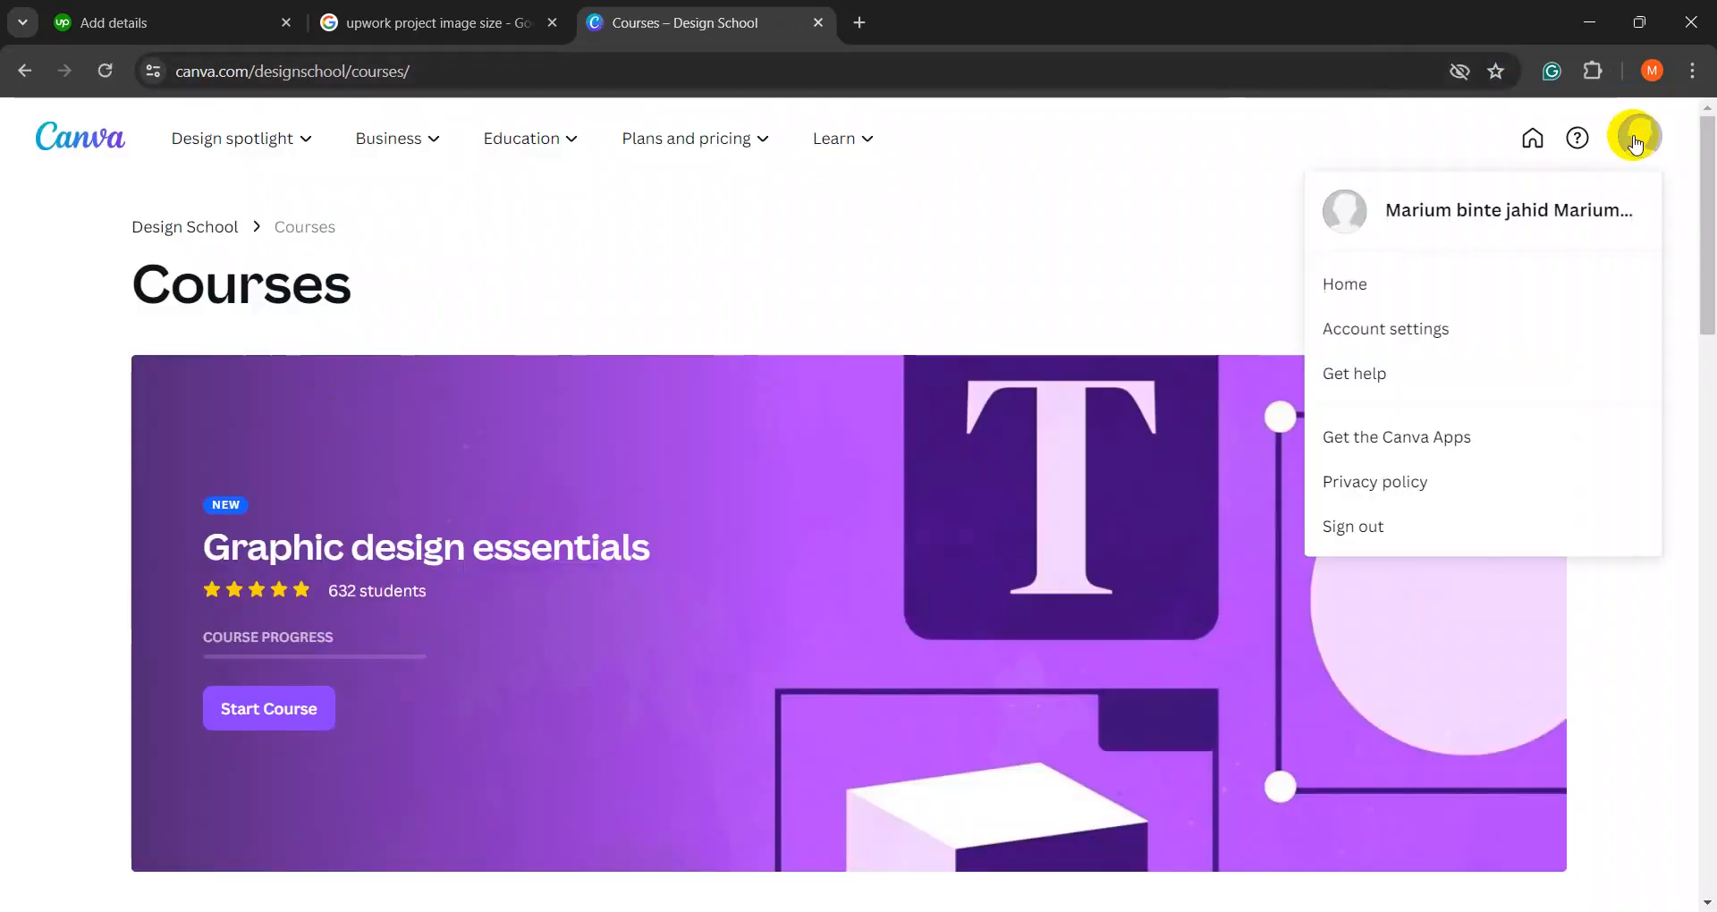
pyautogui.click(705, 309)
pyautogui.moveTo(282, 150)
pyautogui.click(108, 152)
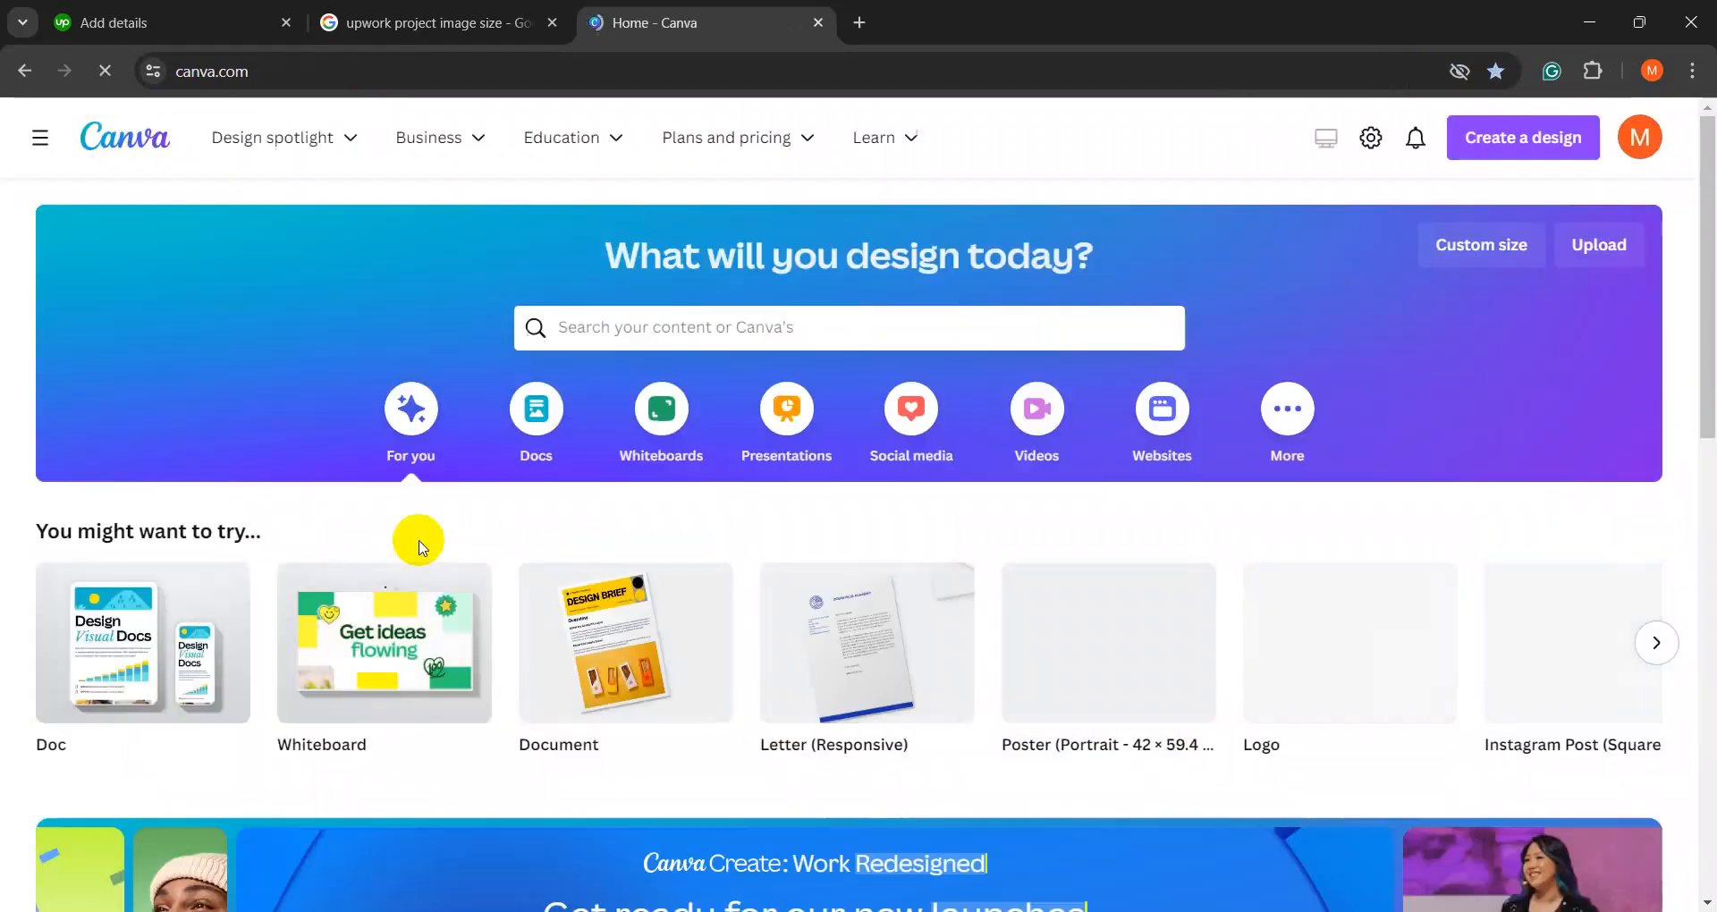
# - Recheck the recommended Upwork image dimensions in the Google results, and duplicate the "Add a heading" social media post design from Canva's recent designs
pyautogui.scroll(-1, 421, 547)
pyautogui.scroll(-10, 421, 547)
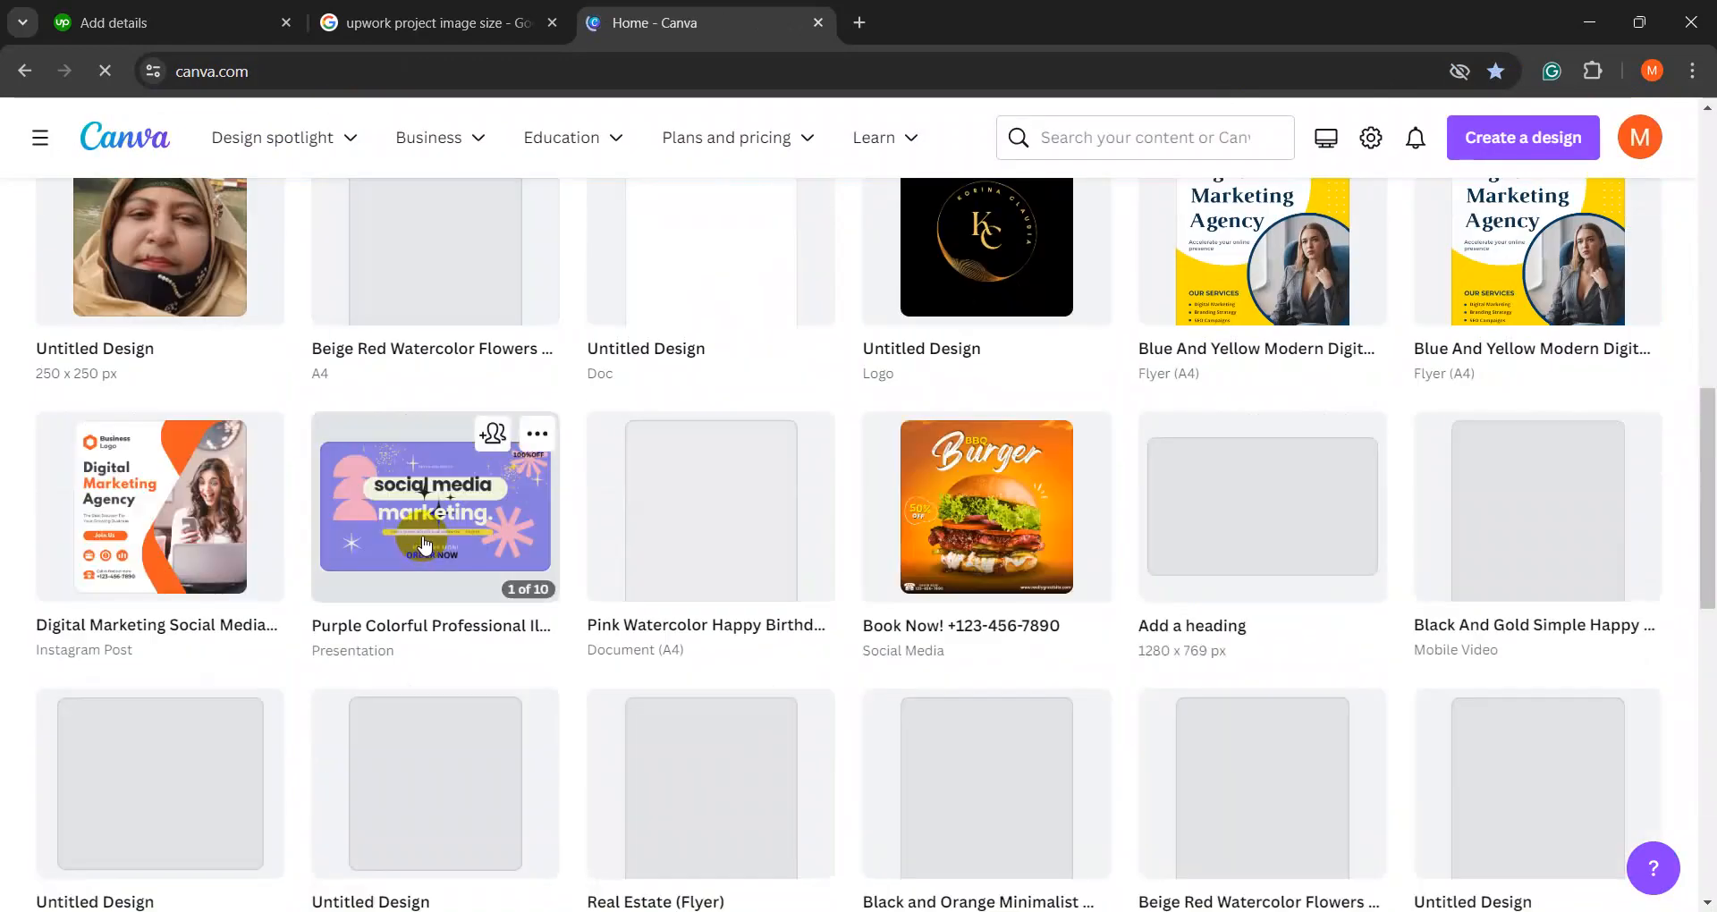
pyautogui.scroll(6, 721, 552)
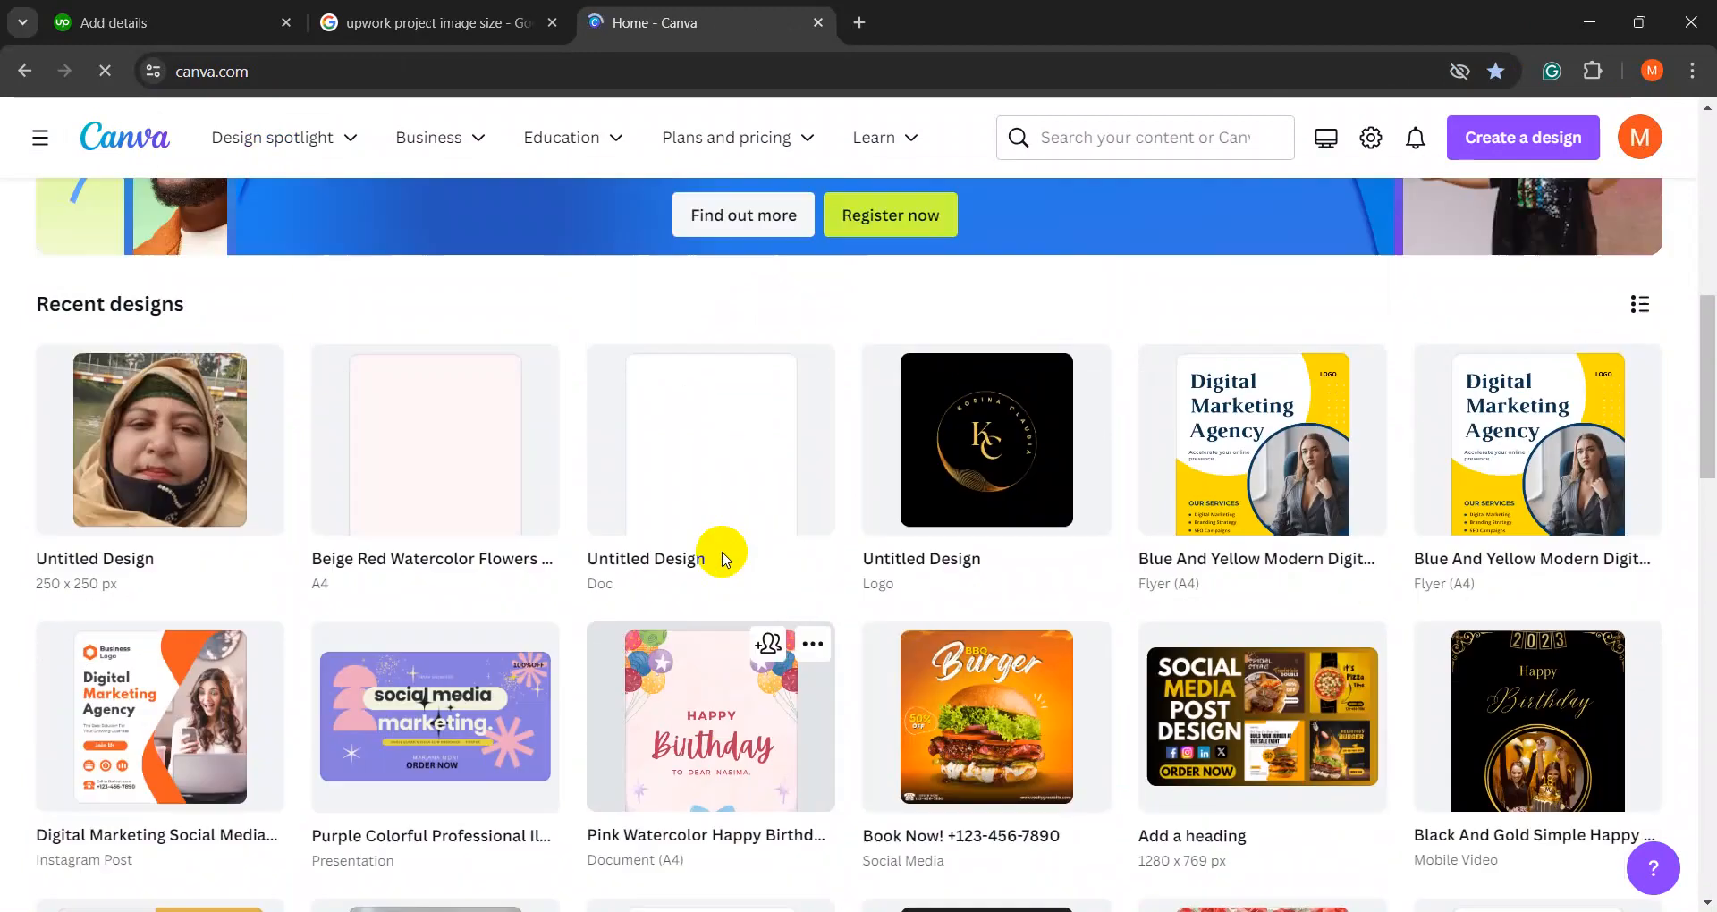
pyautogui.scroll(3, 743, 550)
pyautogui.scroll(-9, 742, 550)
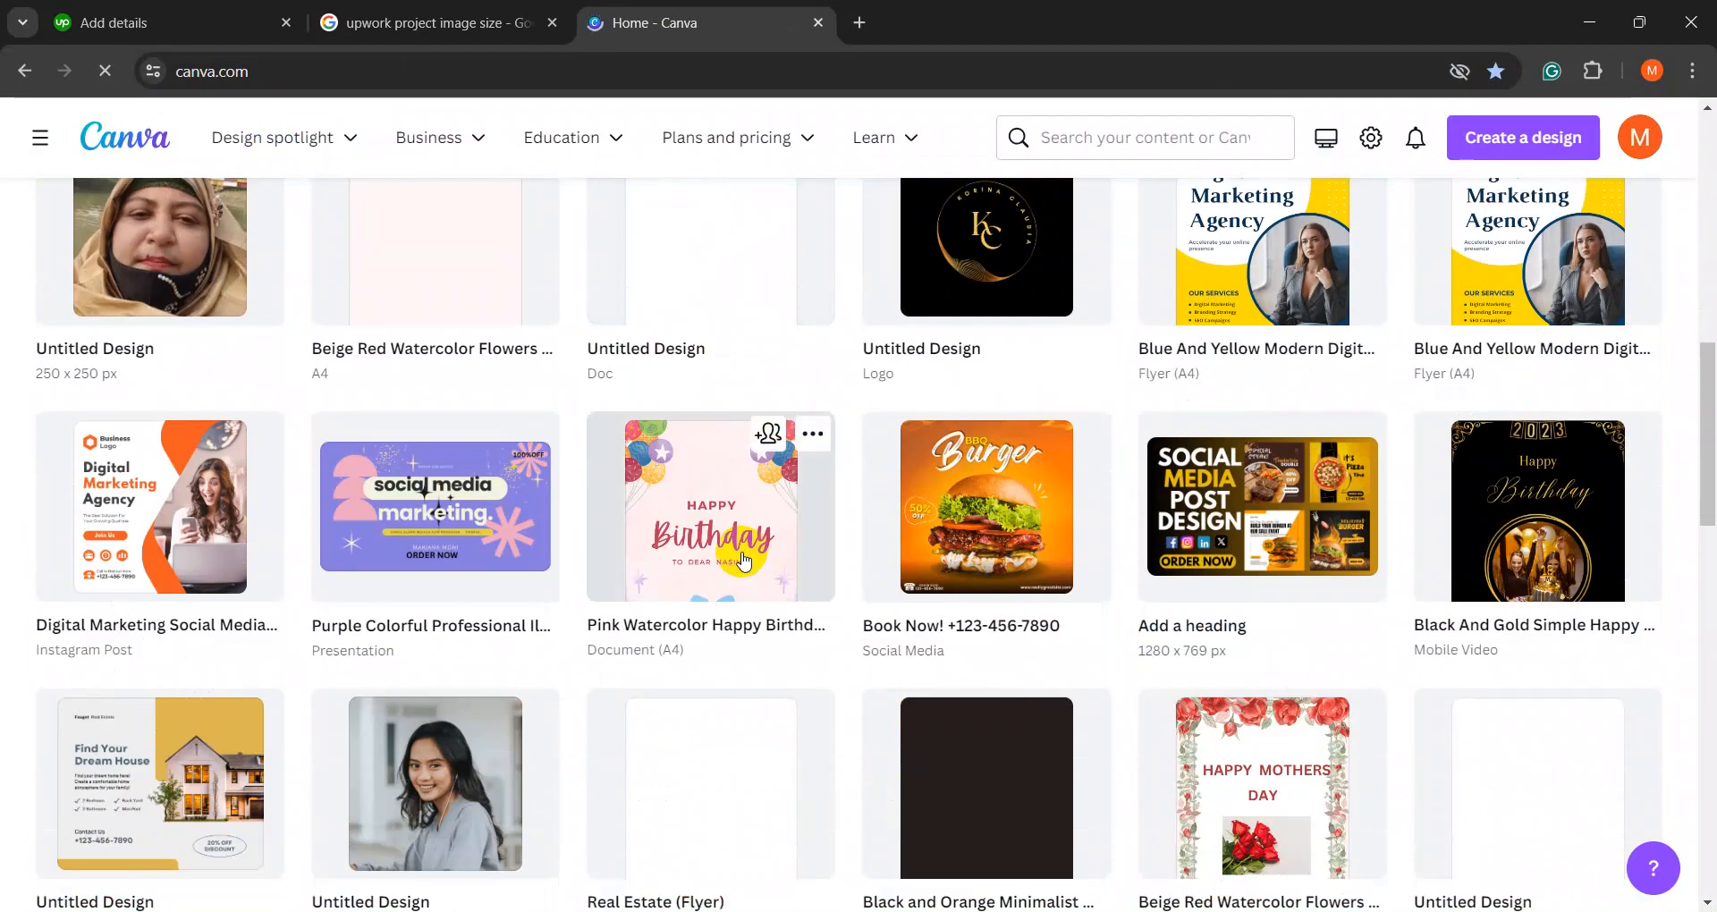
pyautogui.click(447, 22)
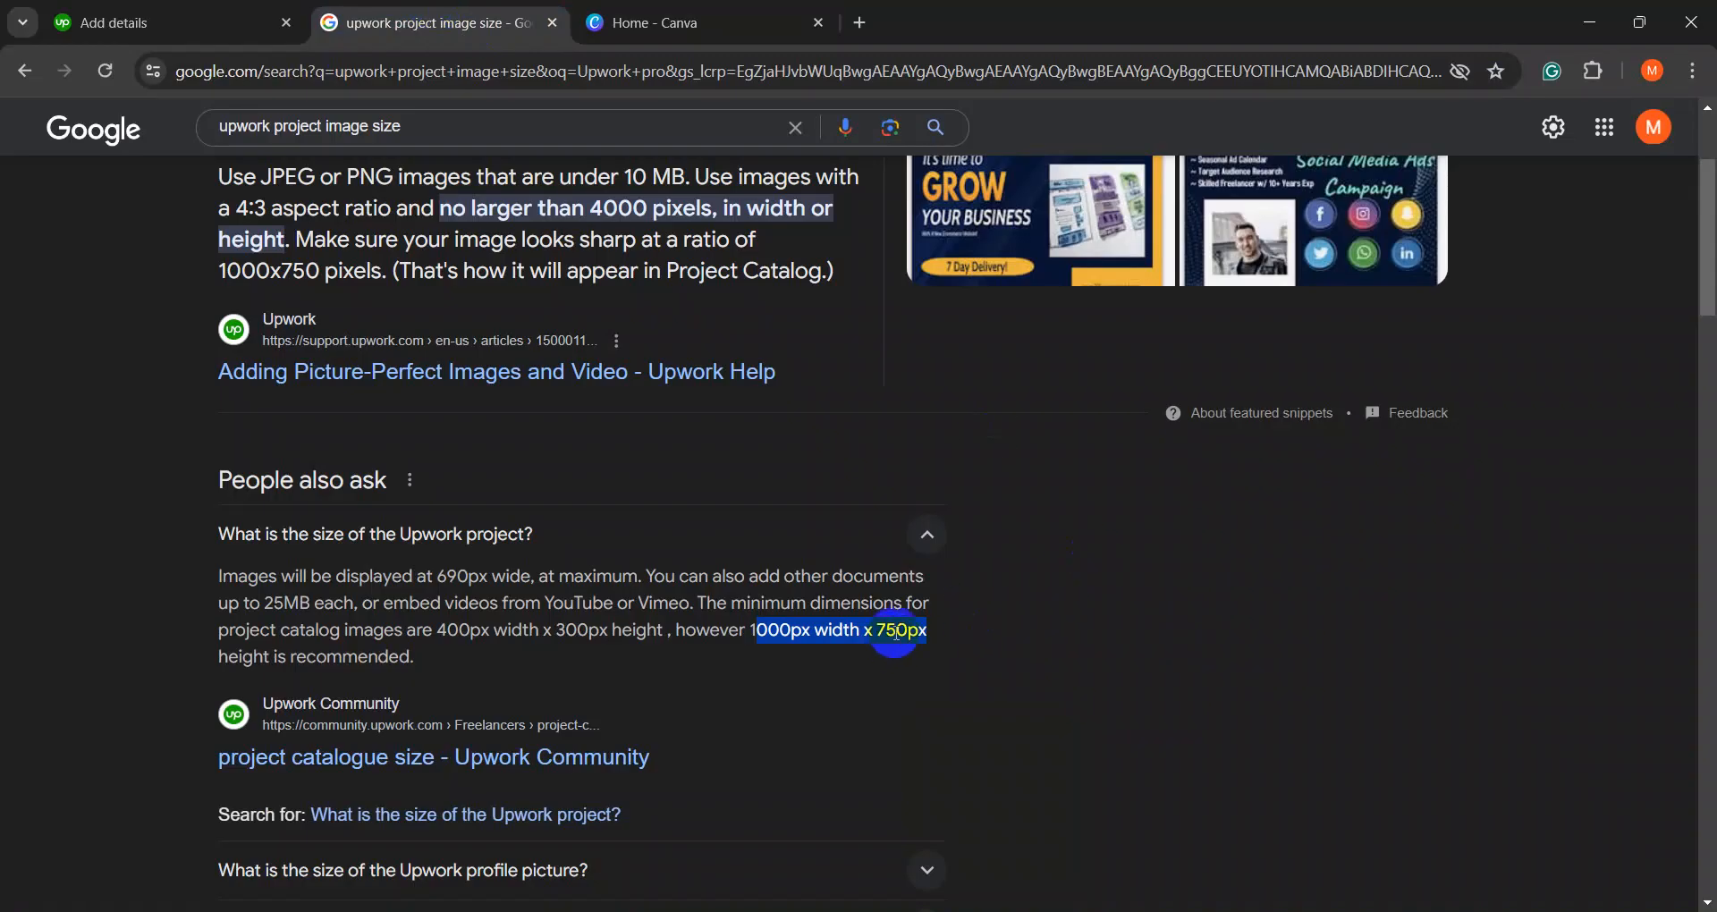
pyautogui.click(701, 22)
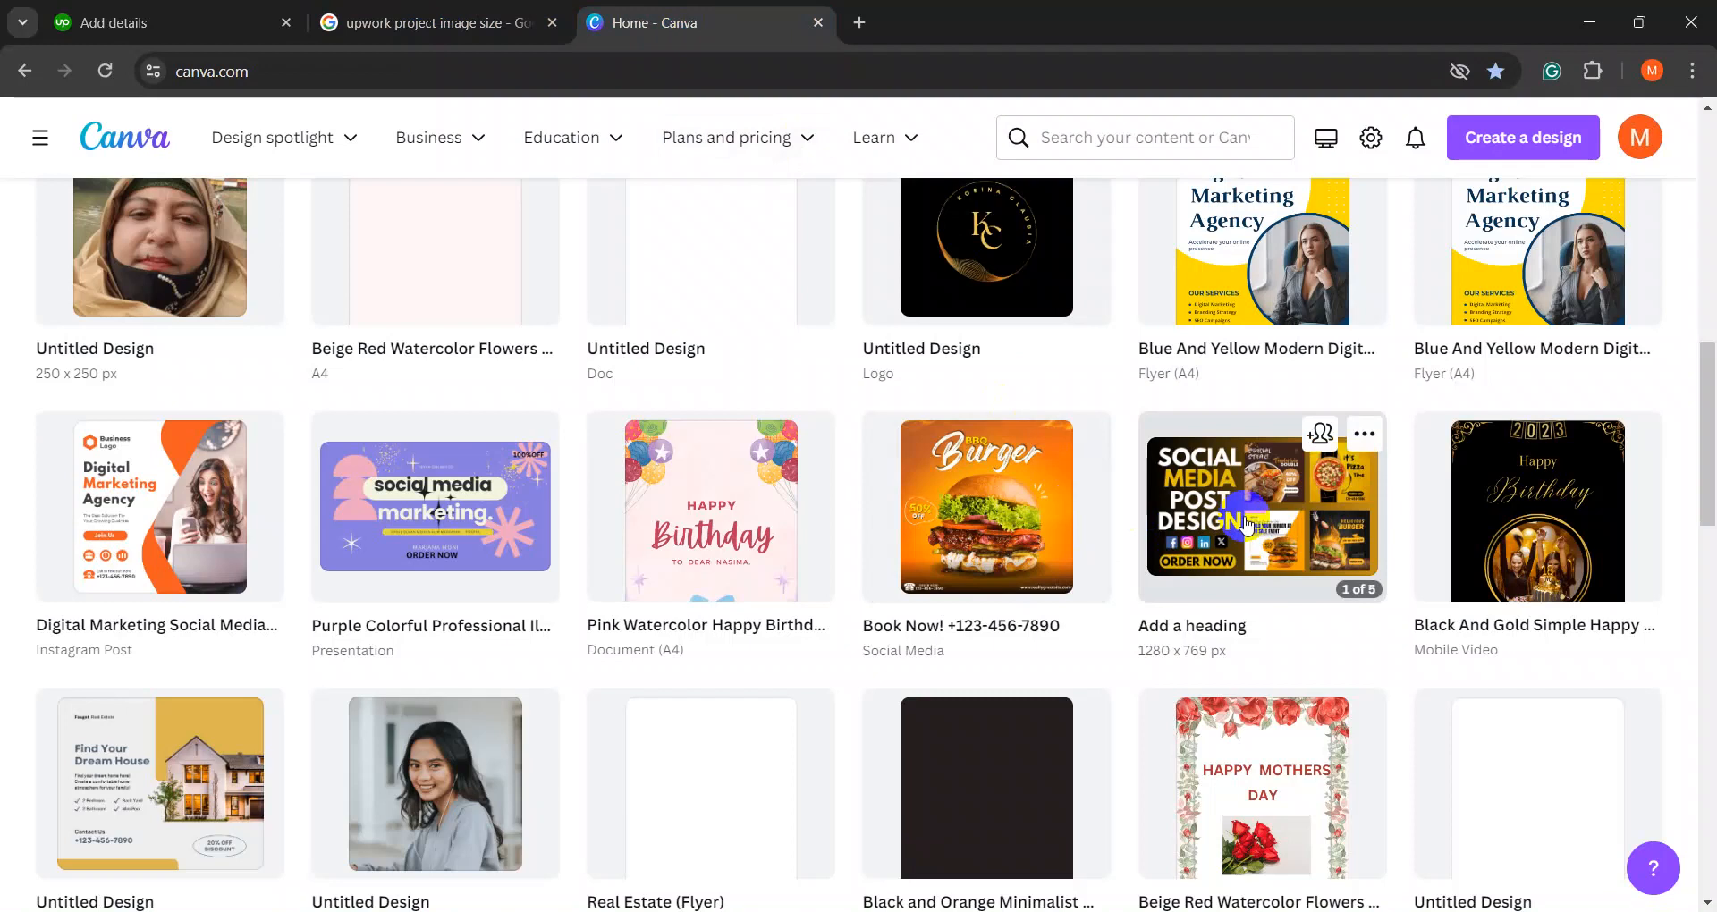
pyautogui.click(1364, 438)
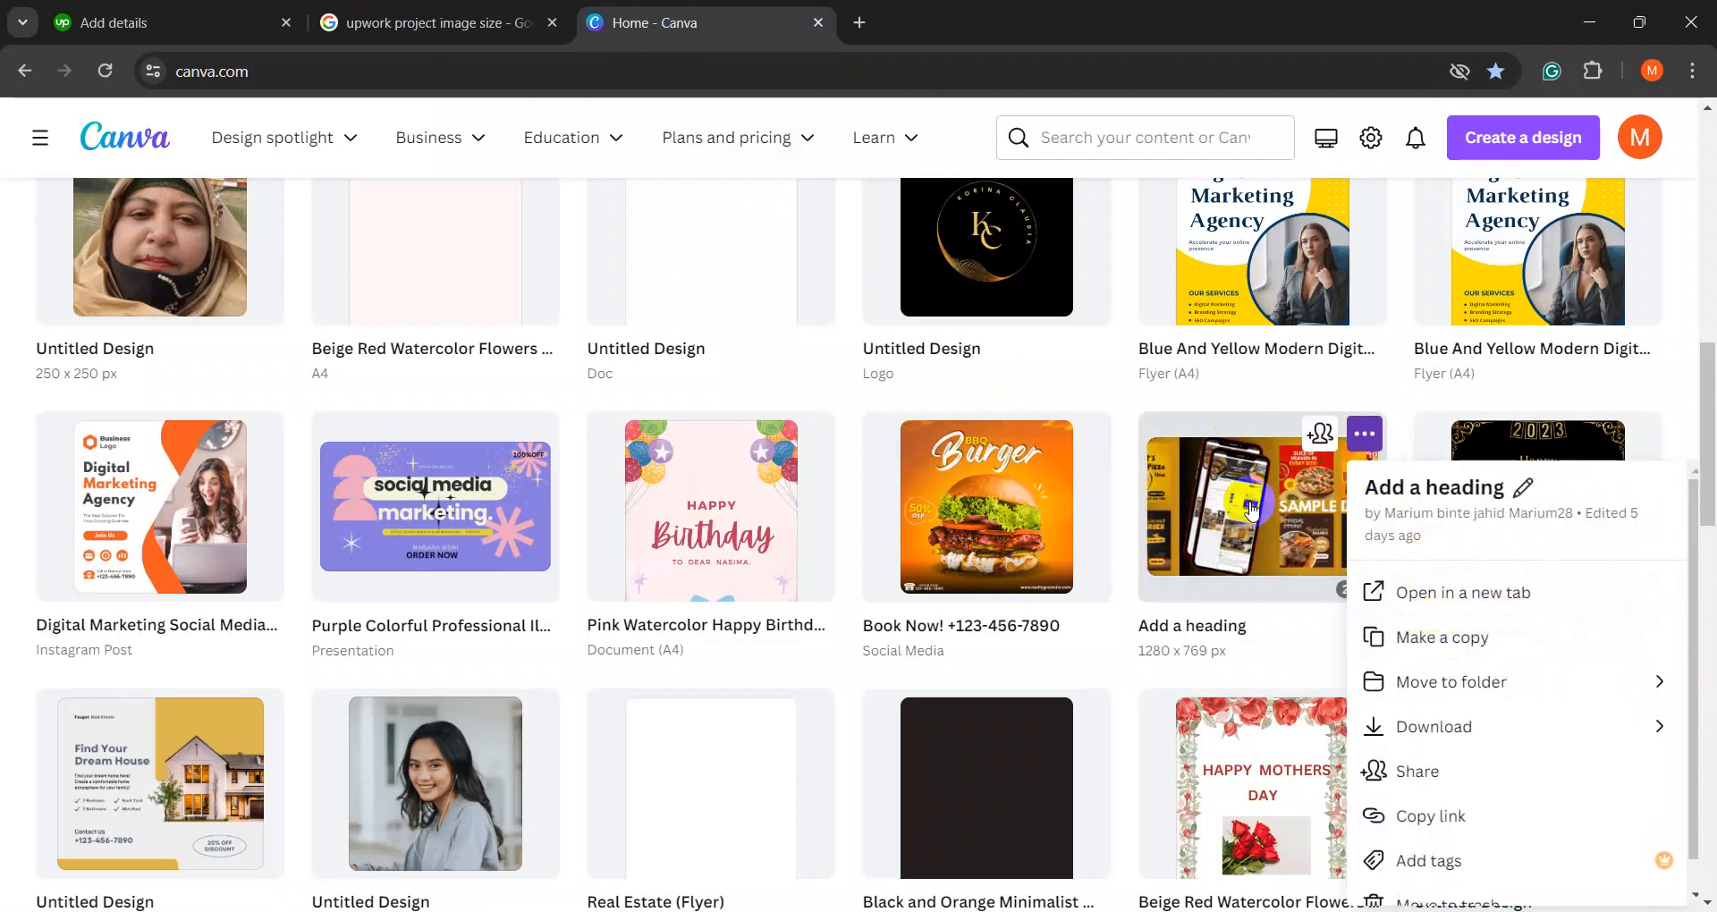
pyautogui.click(1461, 644)
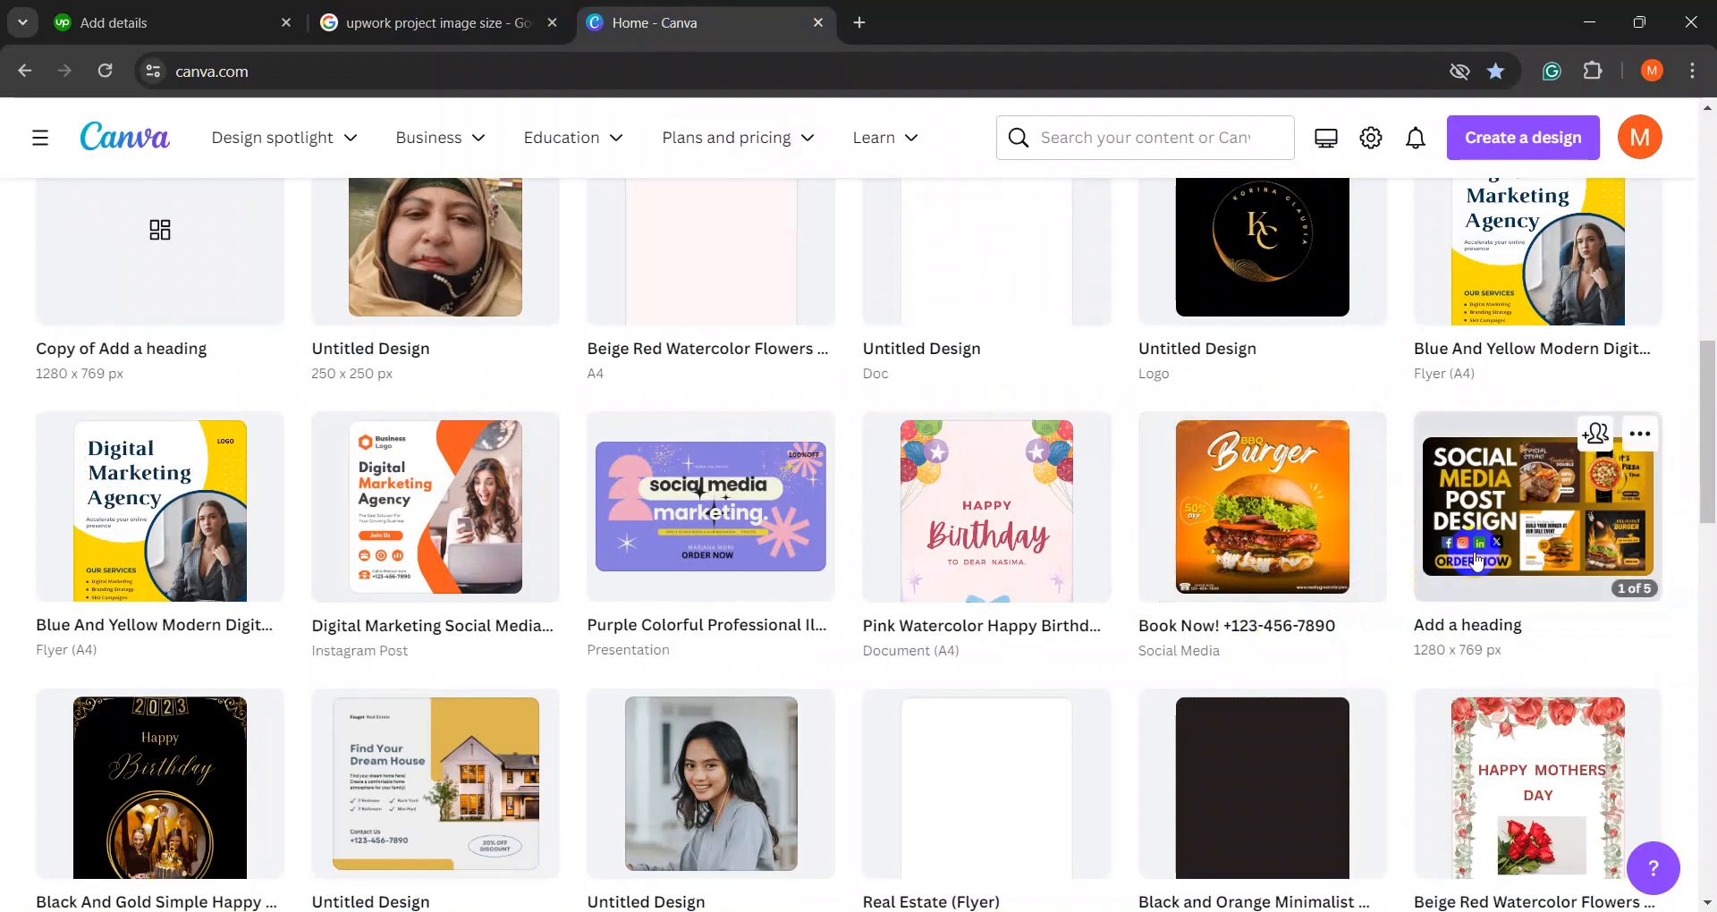
# - Open the copy of the "Add a heading" design and rename it "upwork"
pyautogui.scroll(3, 1469, 555)
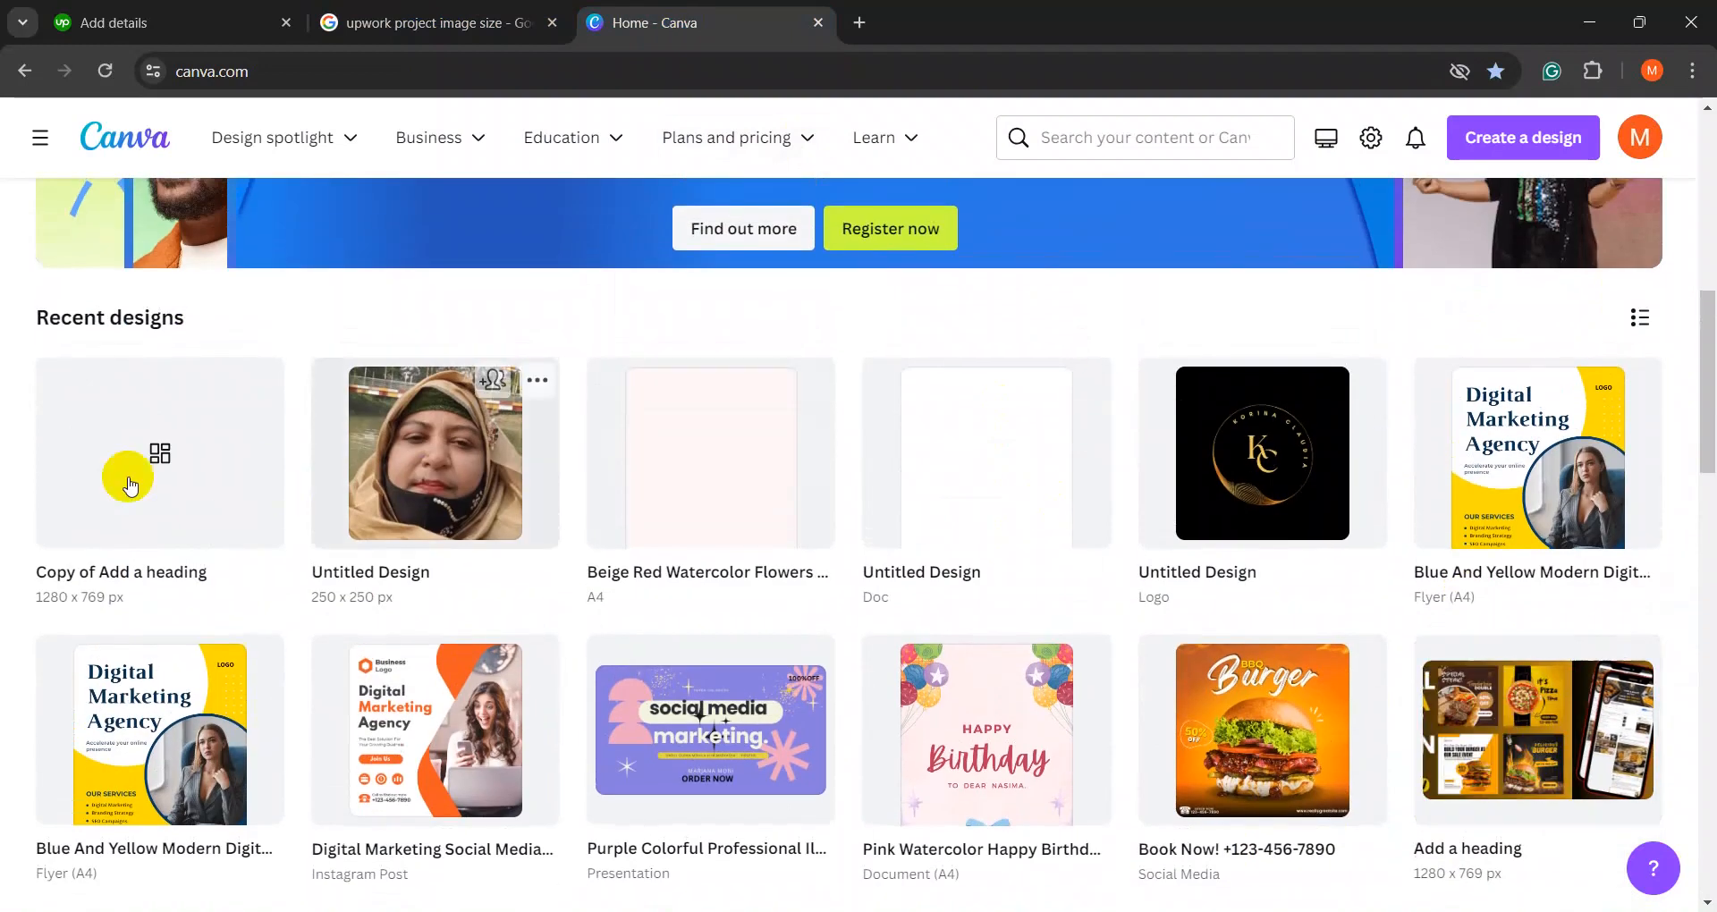
pyautogui.click(145, 467)
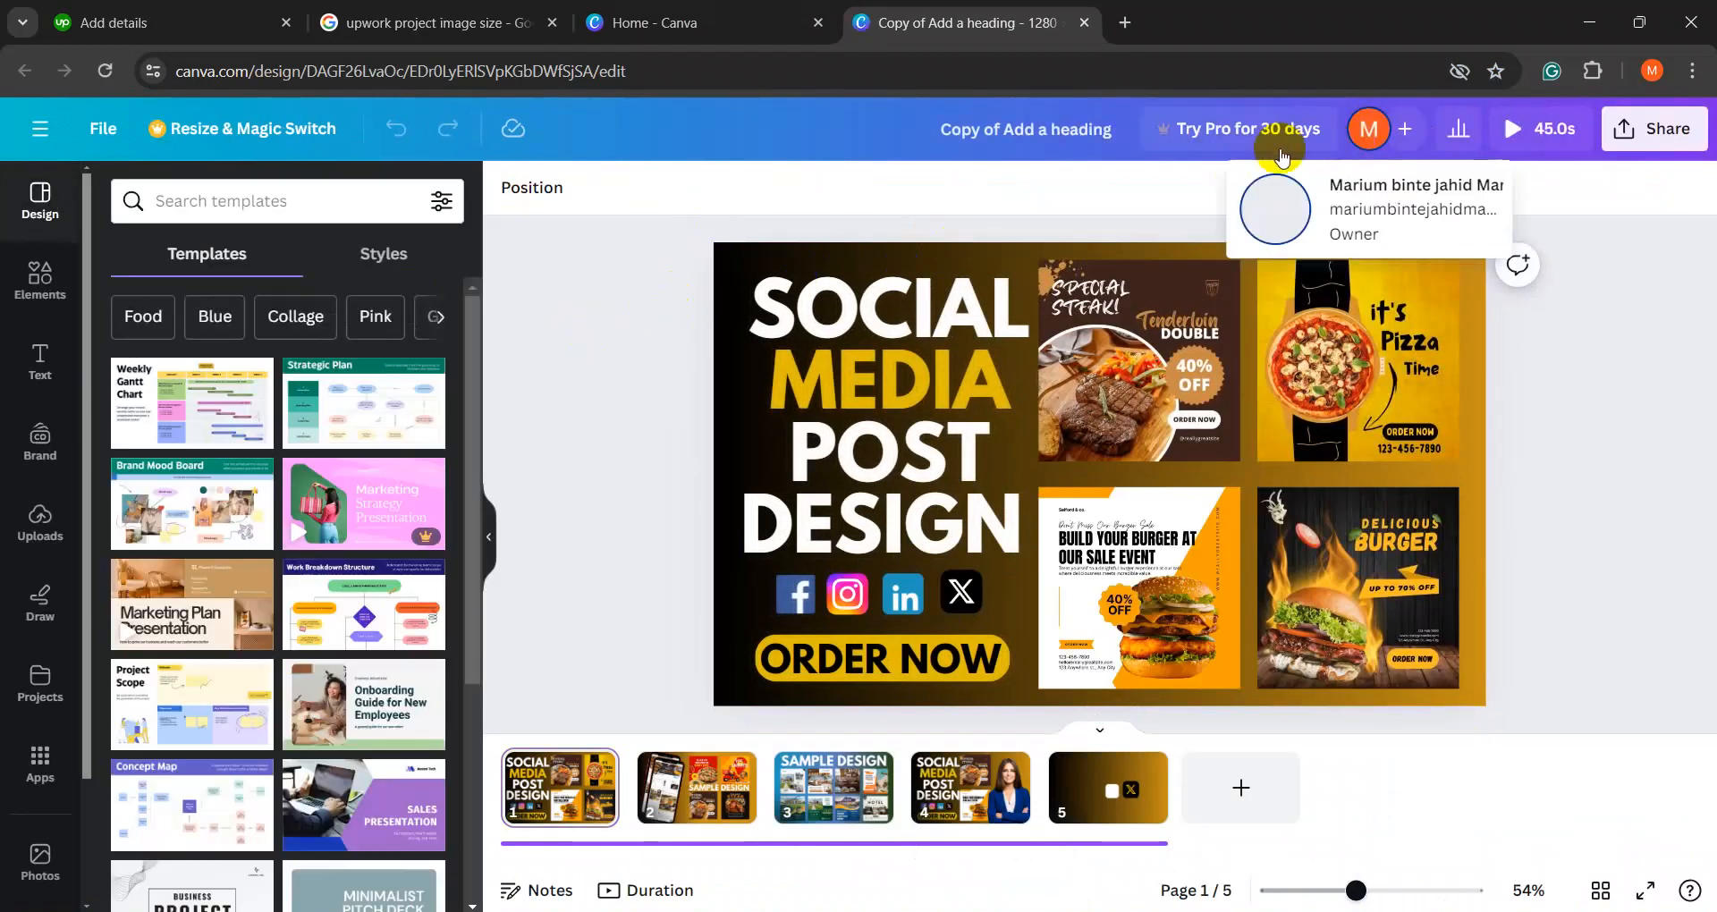
pyautogui.click(971, 144)
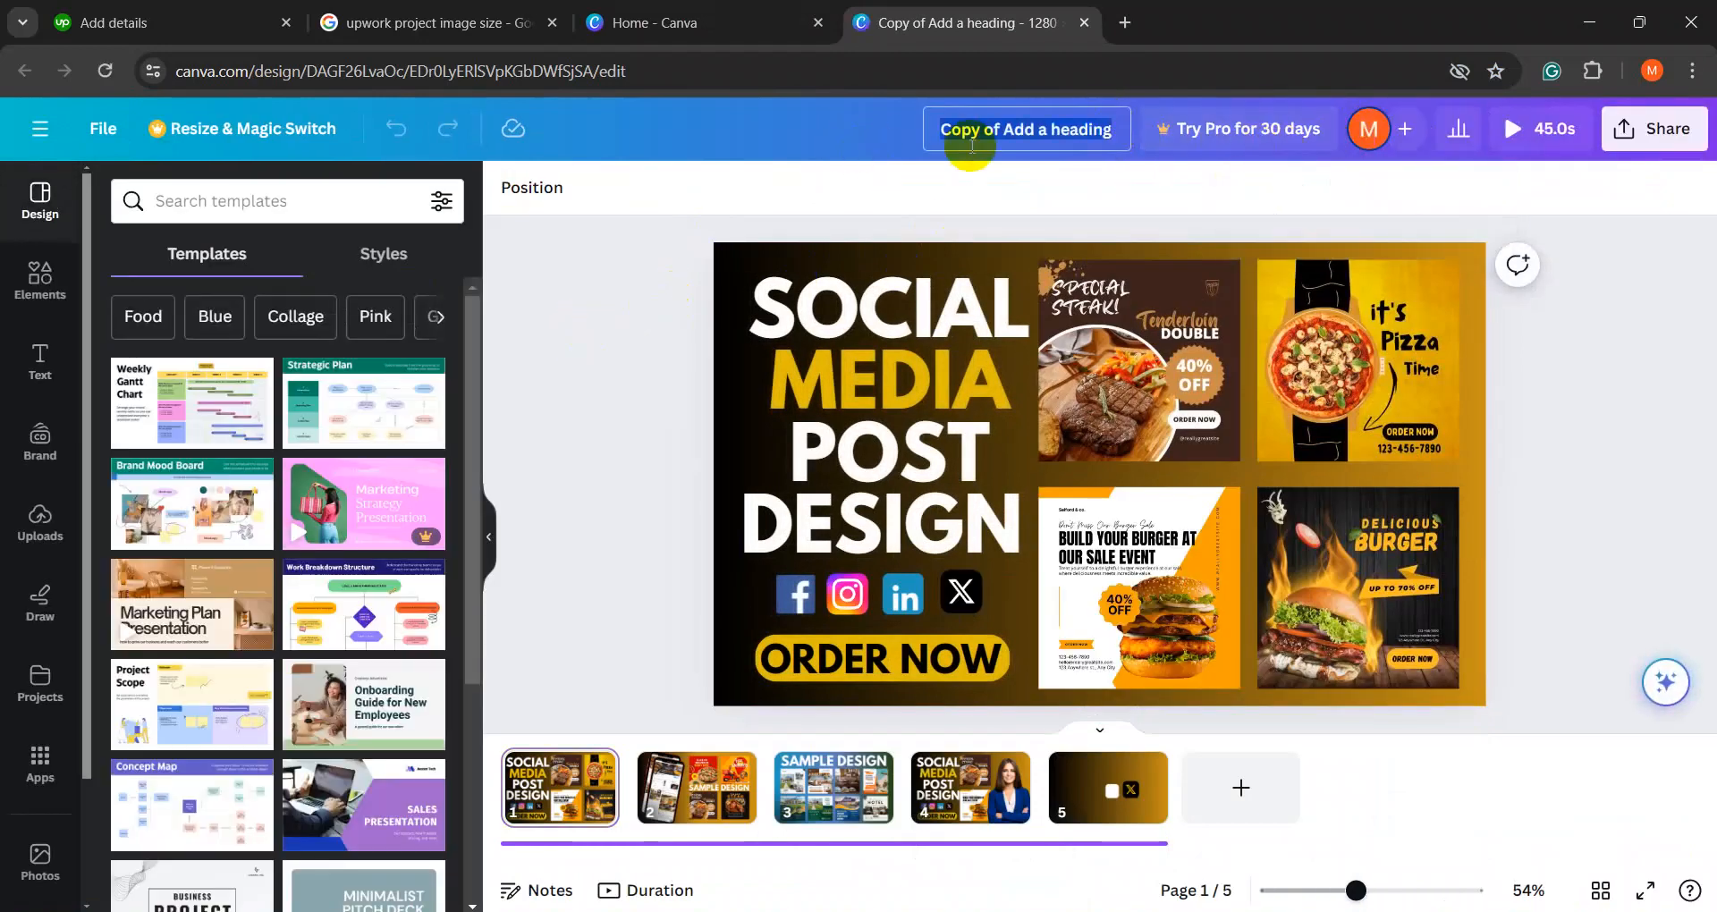
pyautogui.write('W')
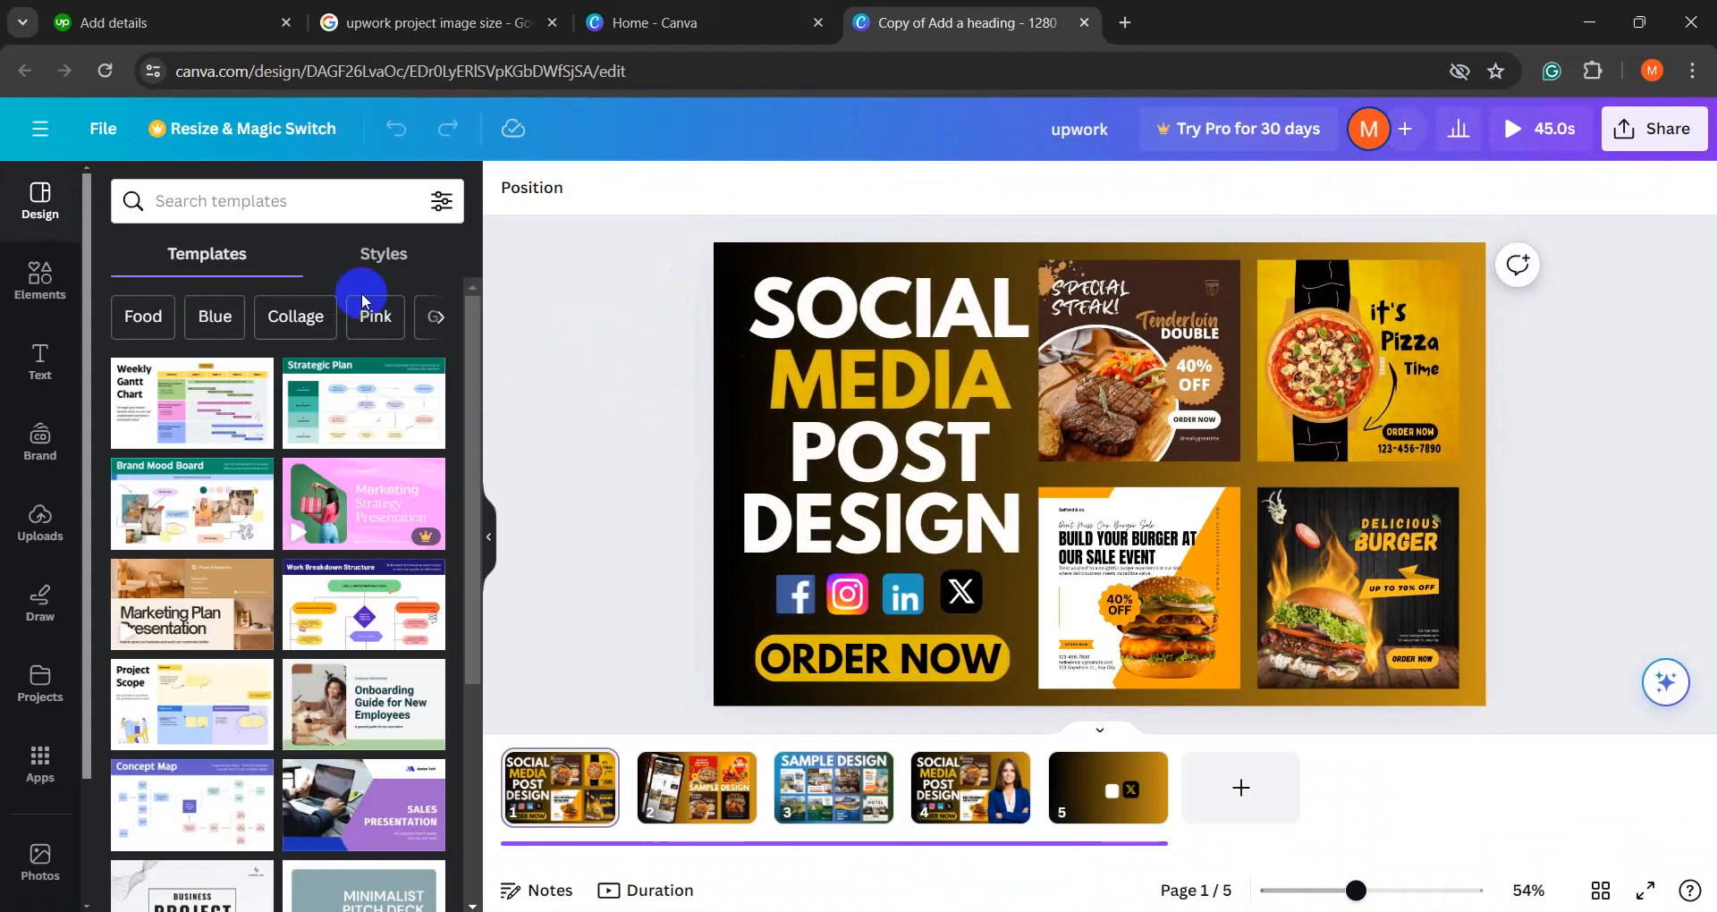
# - Try to resize the copied design to a custom size of 1000 × 750 px
pyautogui.click(291, 132)
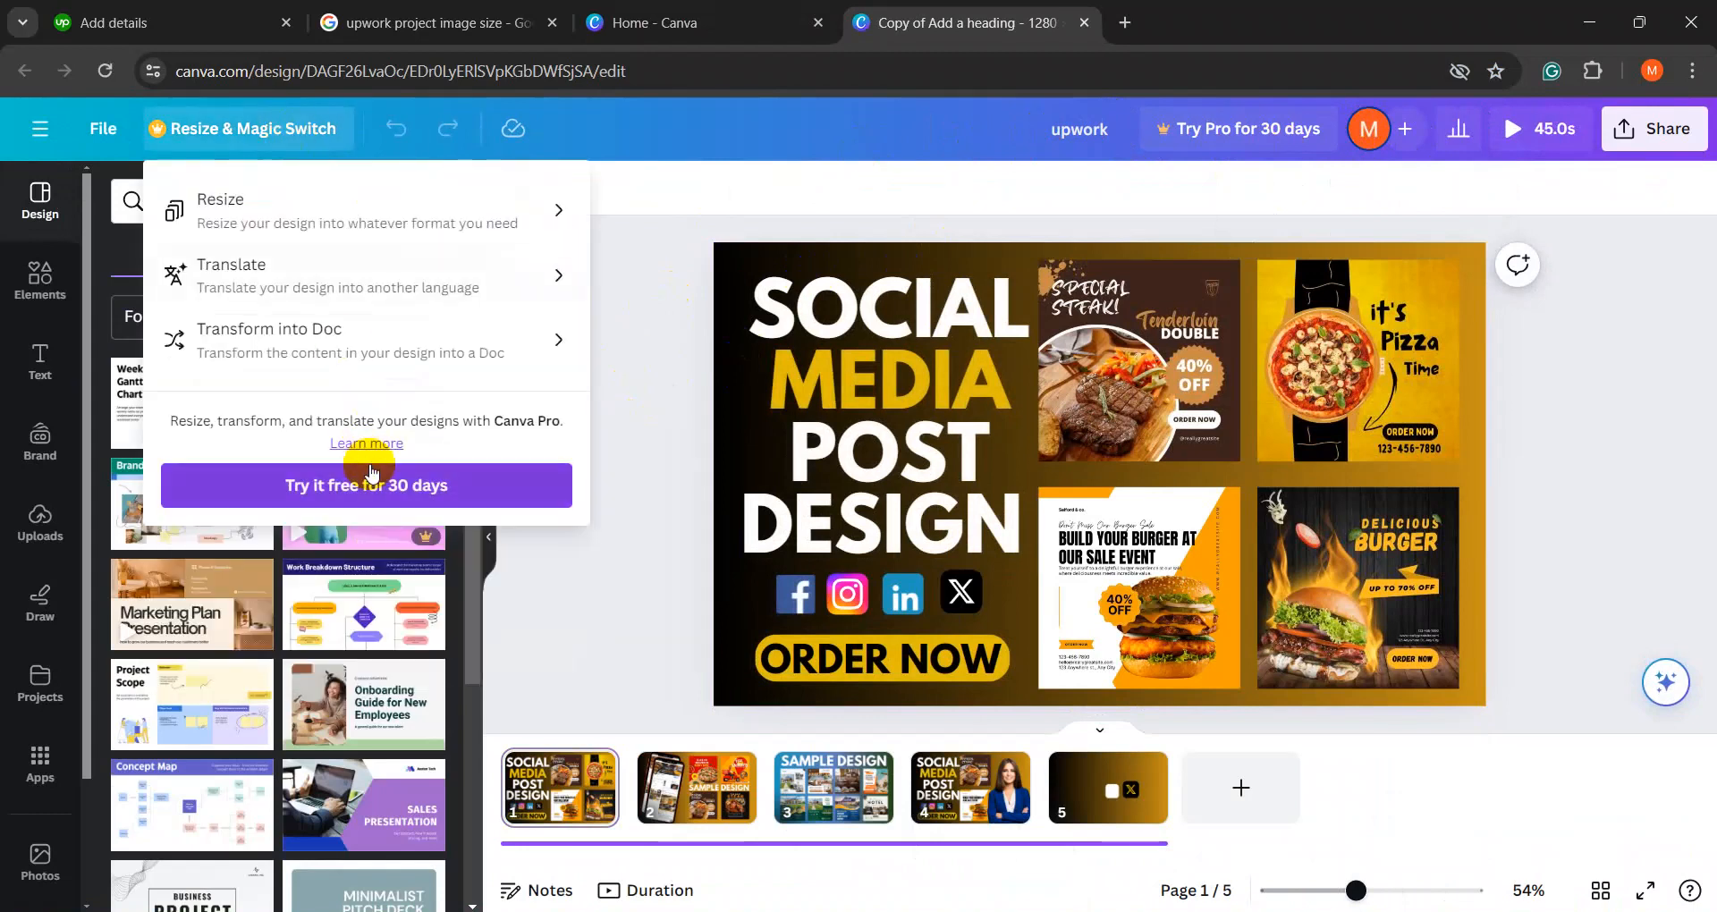
pyautogui.click(356, 204)
pyautogui.scroll(-2, 387, 604)
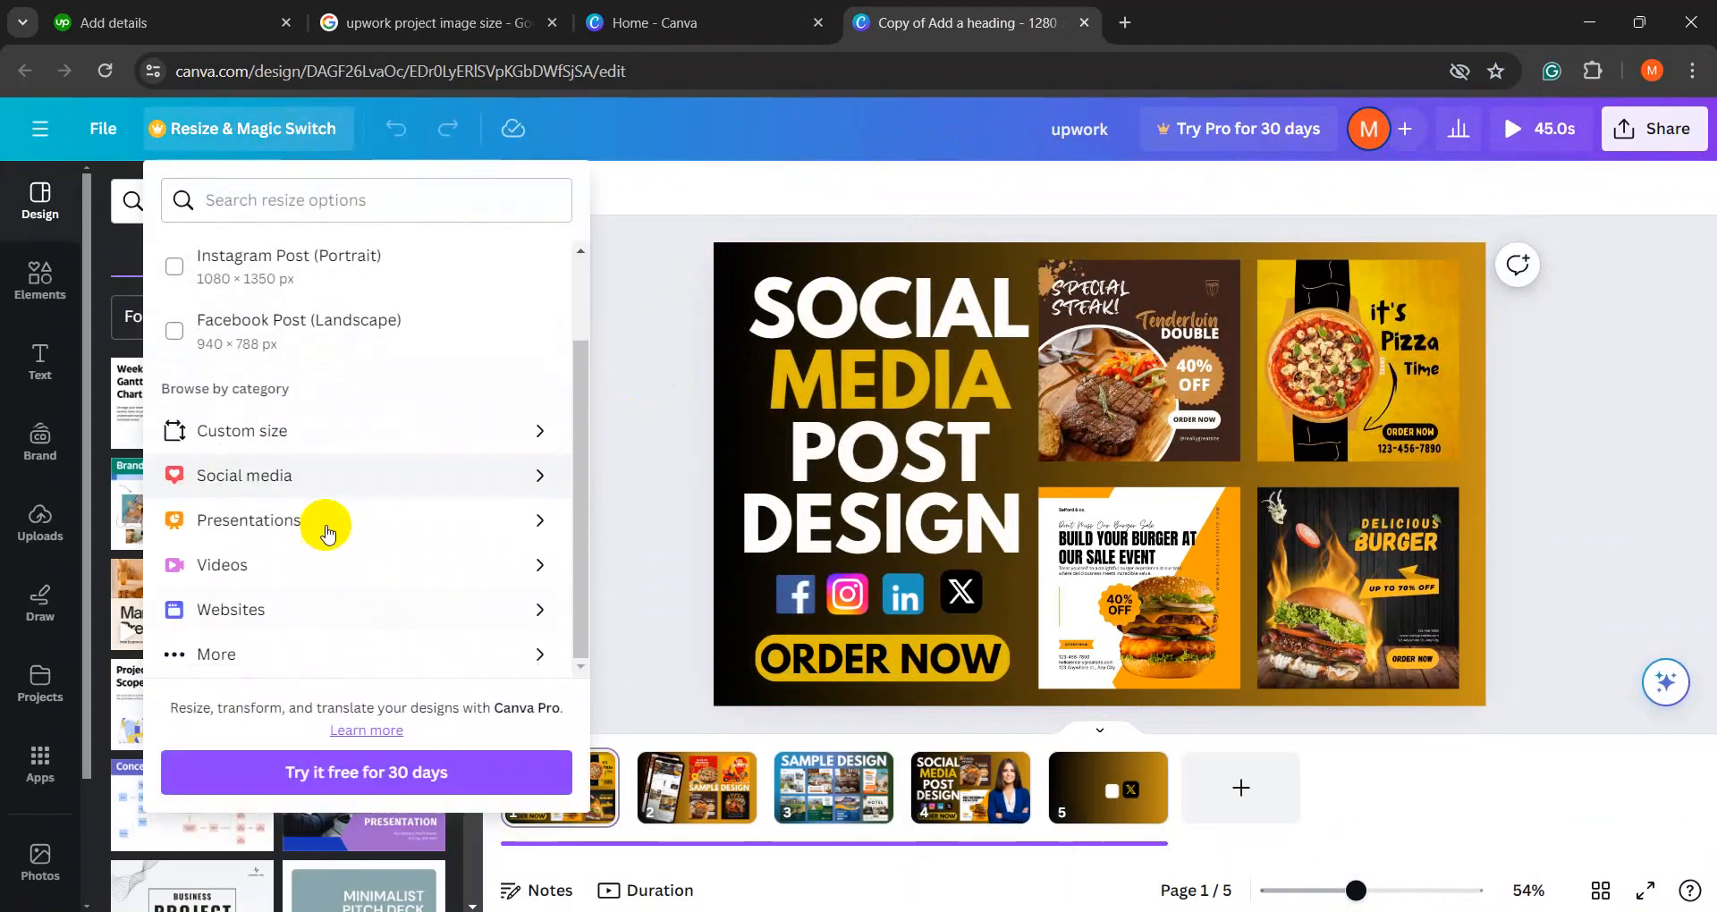
pyautogui.click(338, 442)
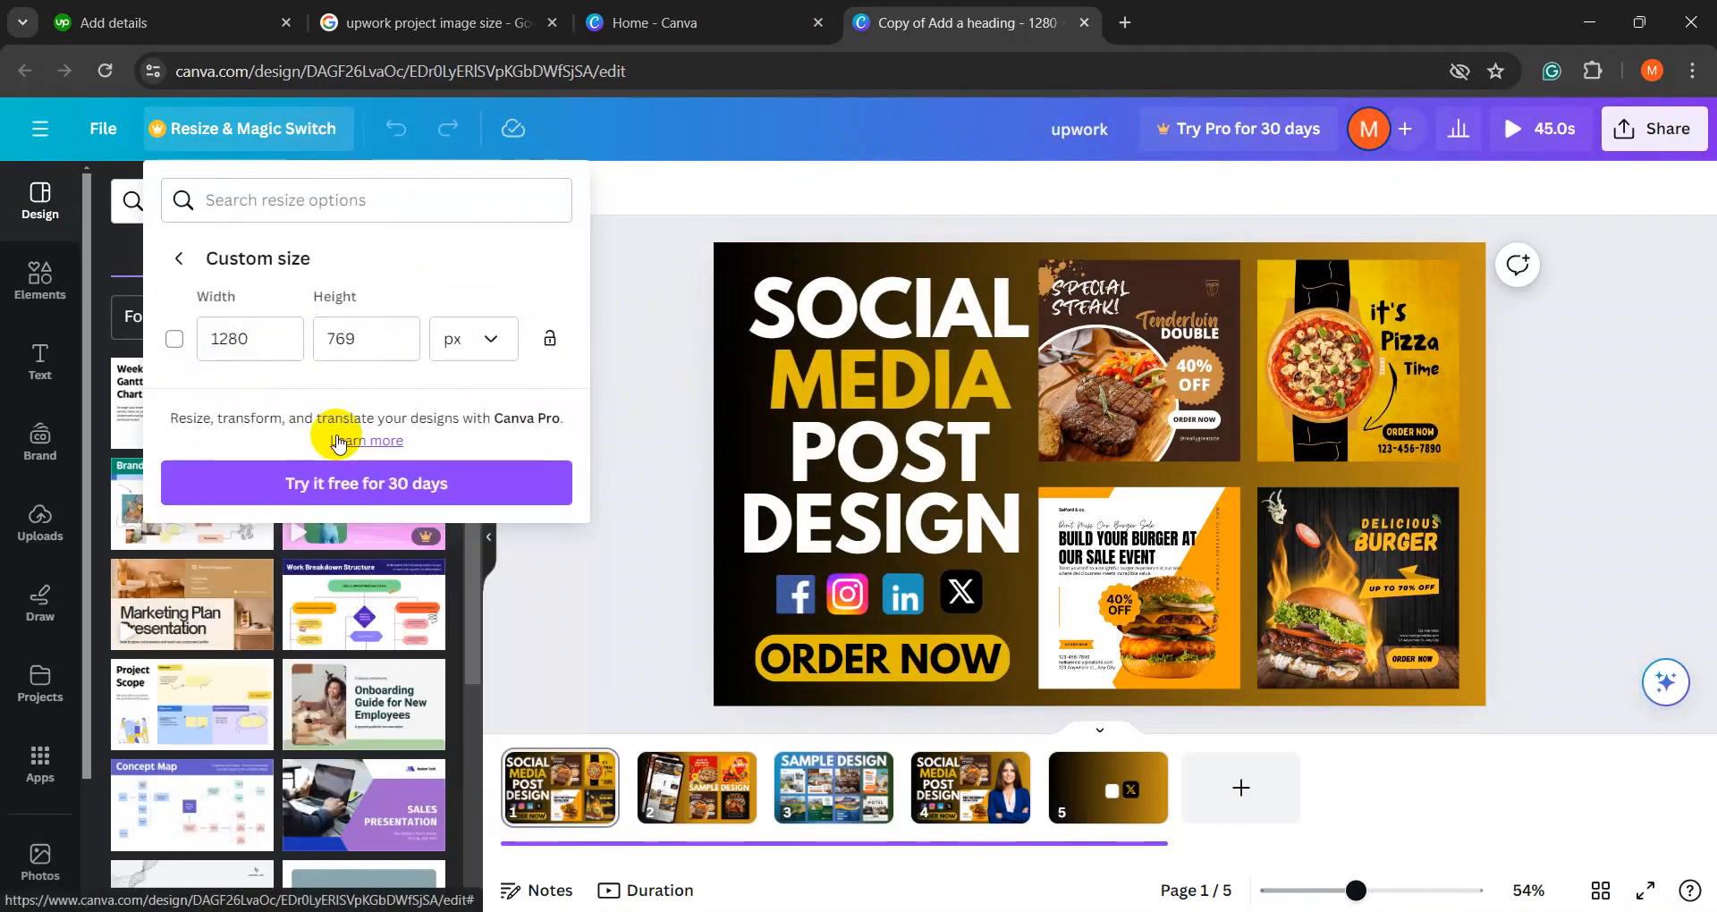
pyautogui.moveTo(260, 337); pyautogui.dragTo(195, 355)
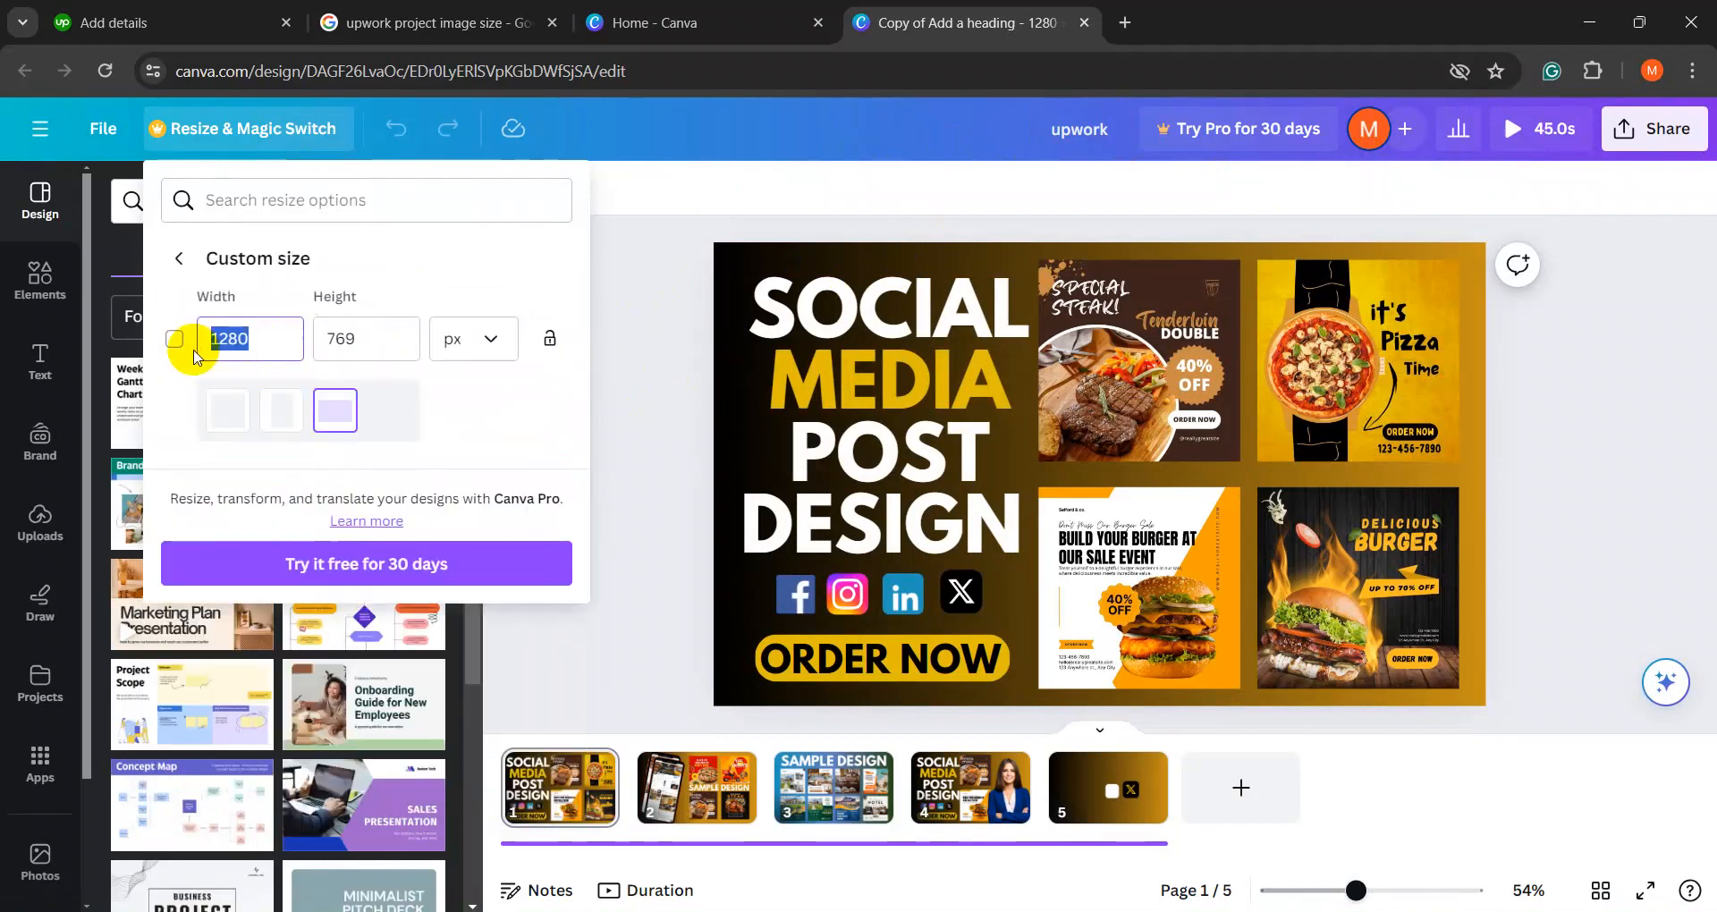
pyautogui.write('100')
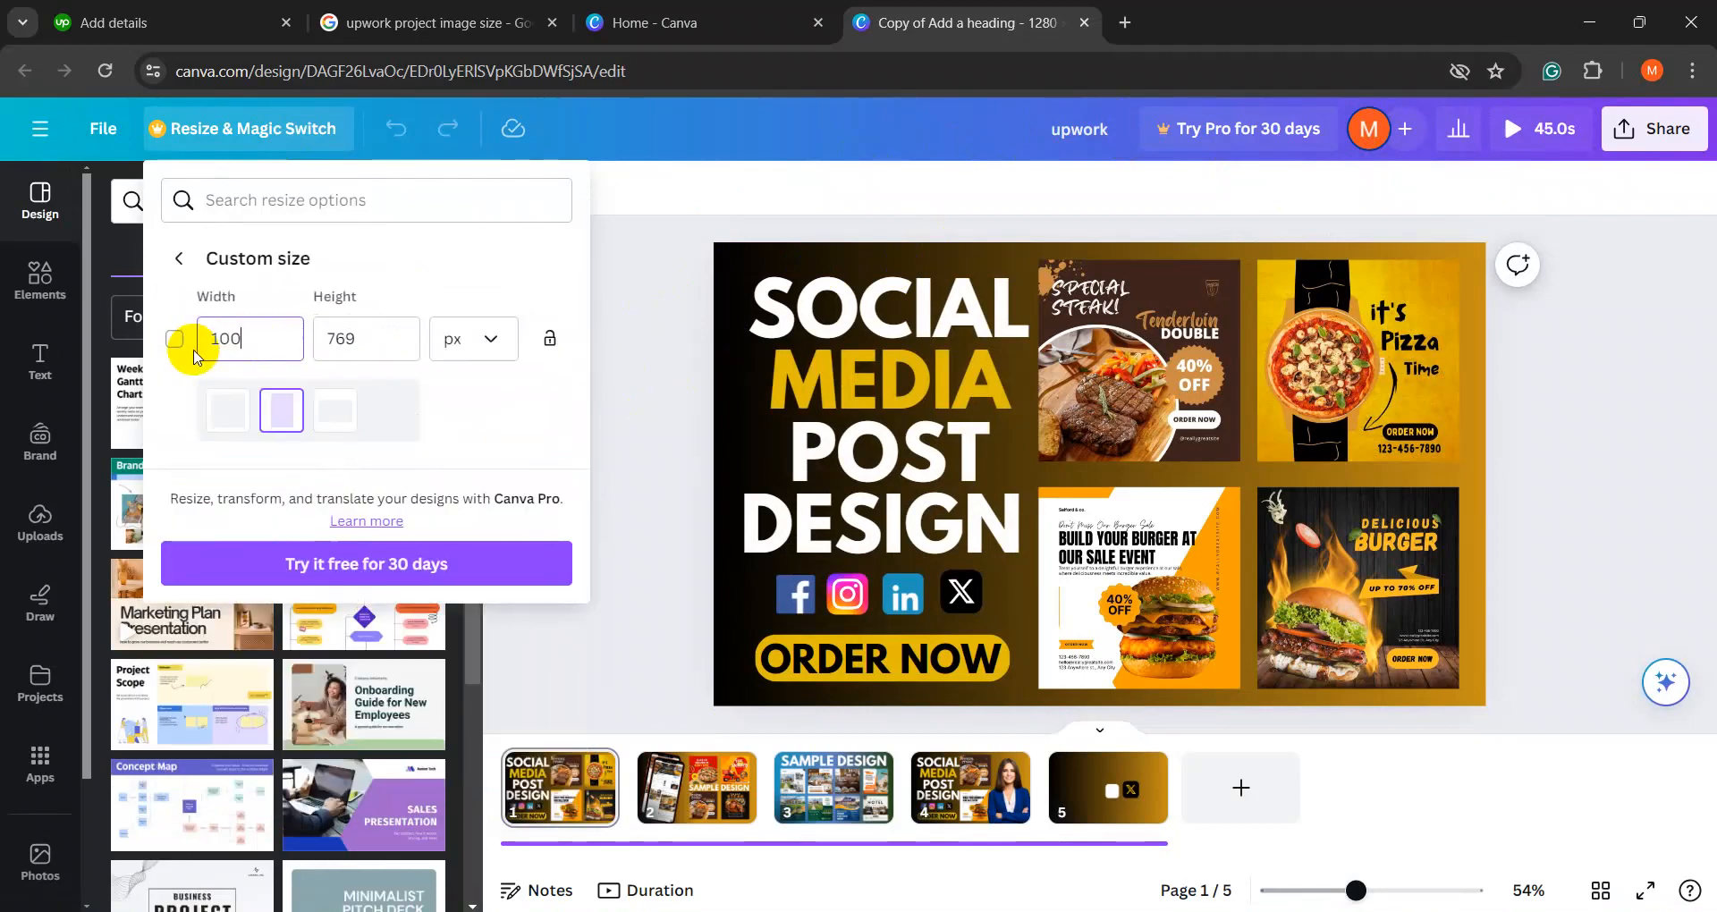
pyautogui.write('0')
pyautogui.click(354, 336)
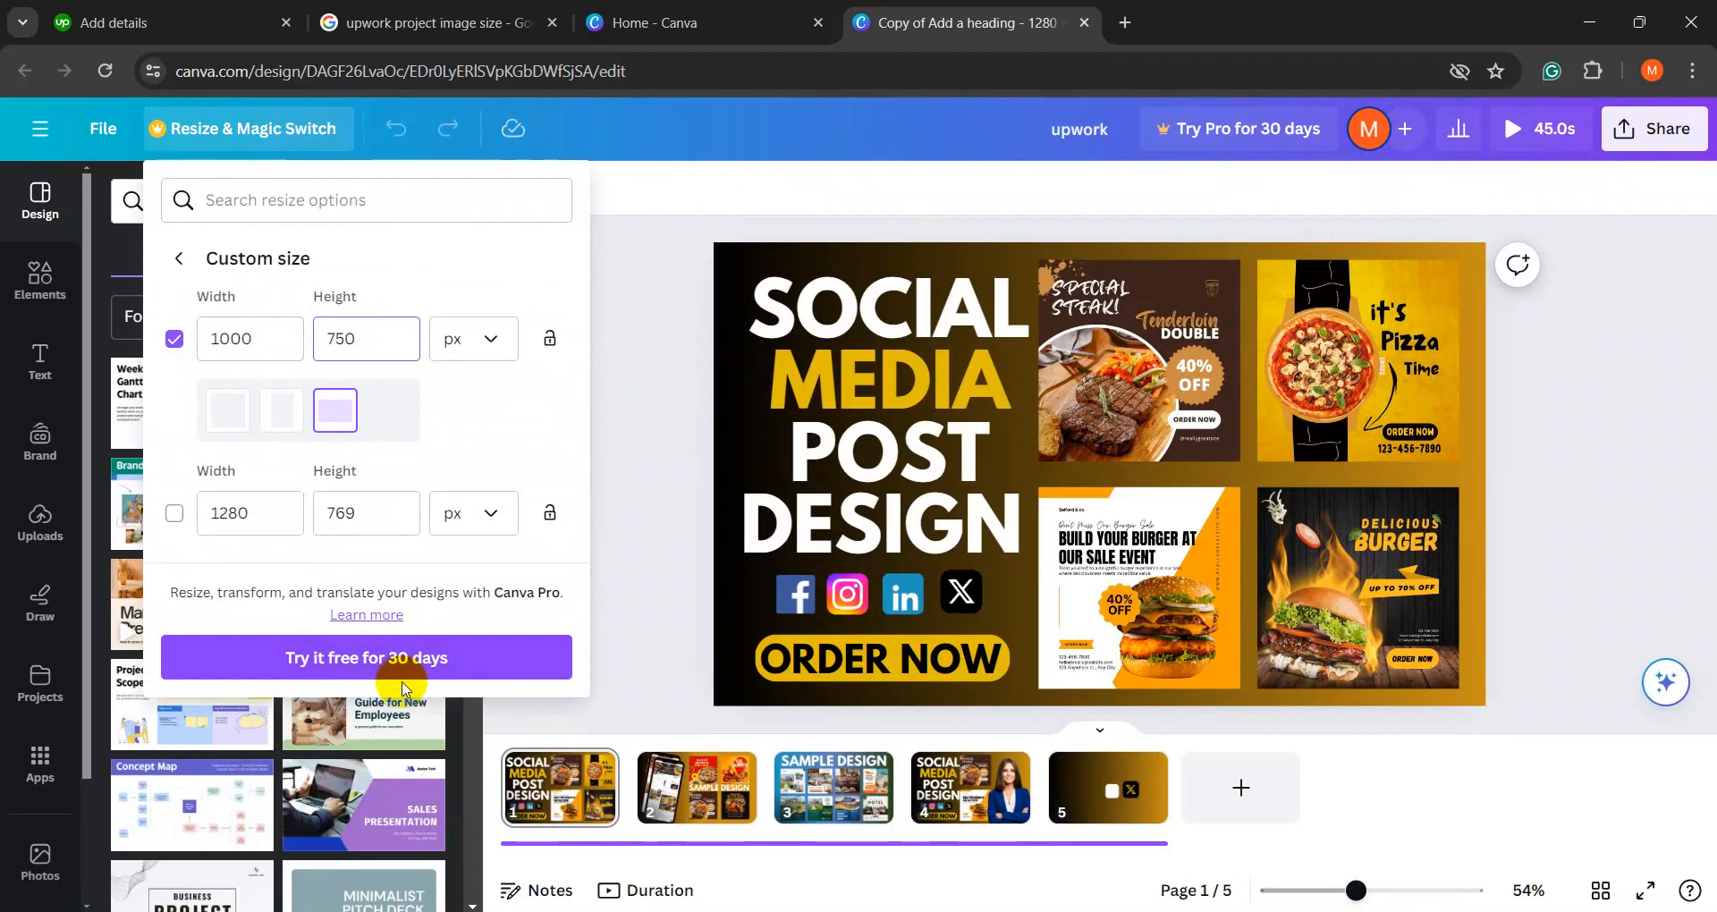
pyautogui.click(1533, 471)
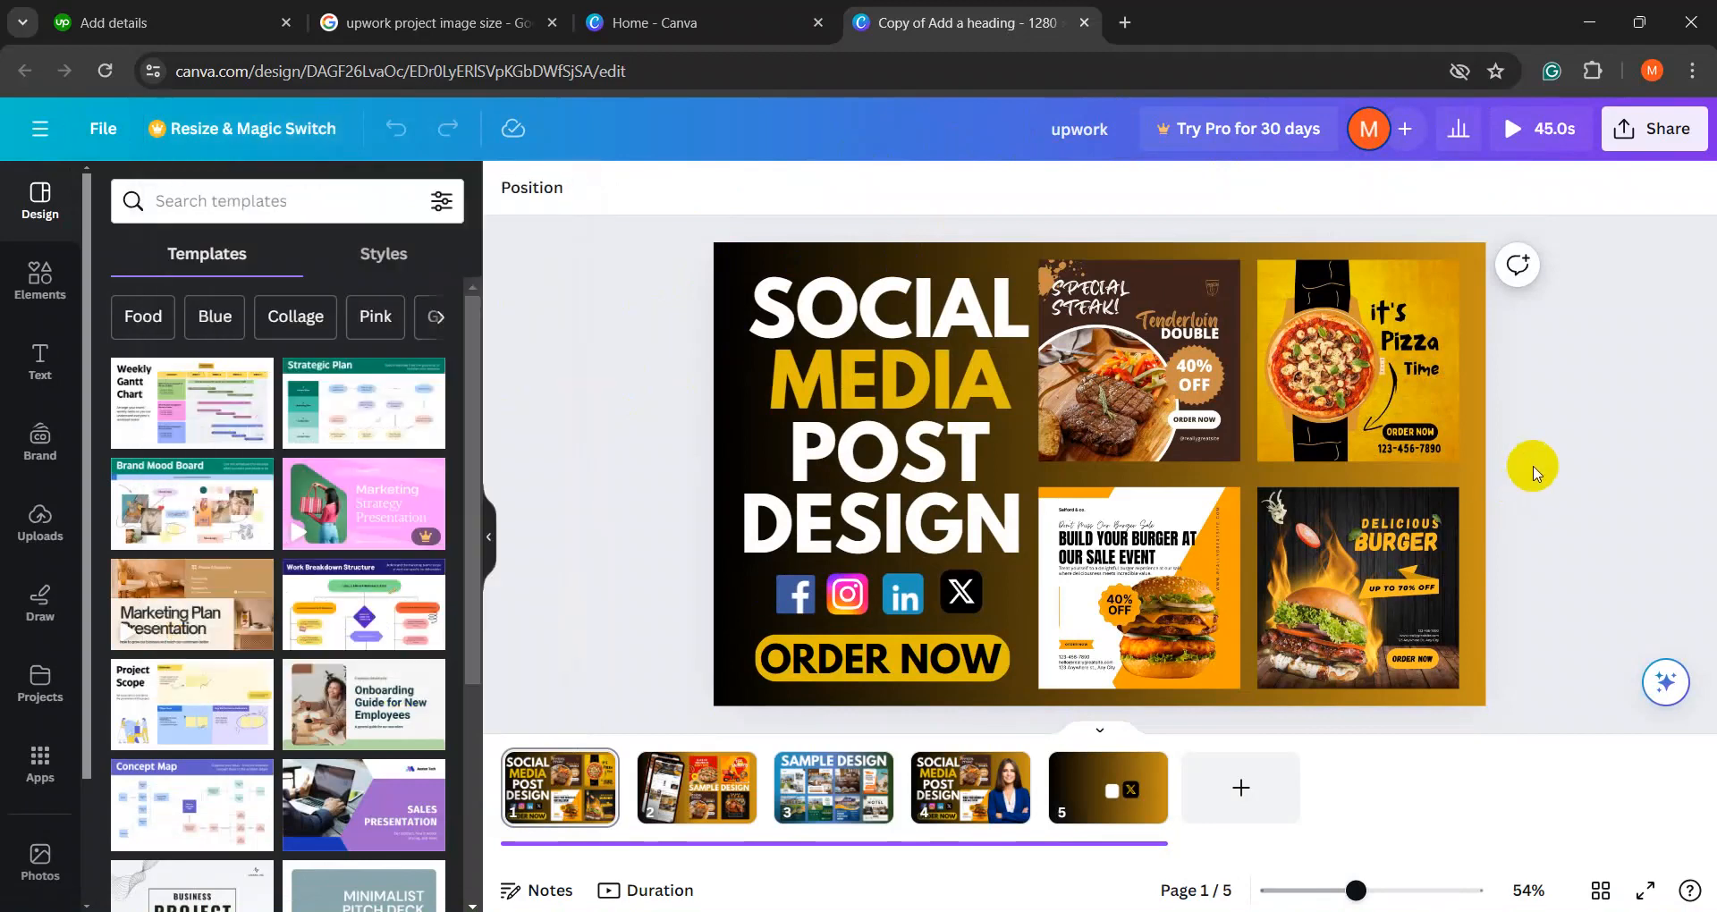
# - Create a new blank Canva design with a custom size of 1000 × 750 px
pyautogui.click(690, 22)
pyautogui.click(1518, 137)
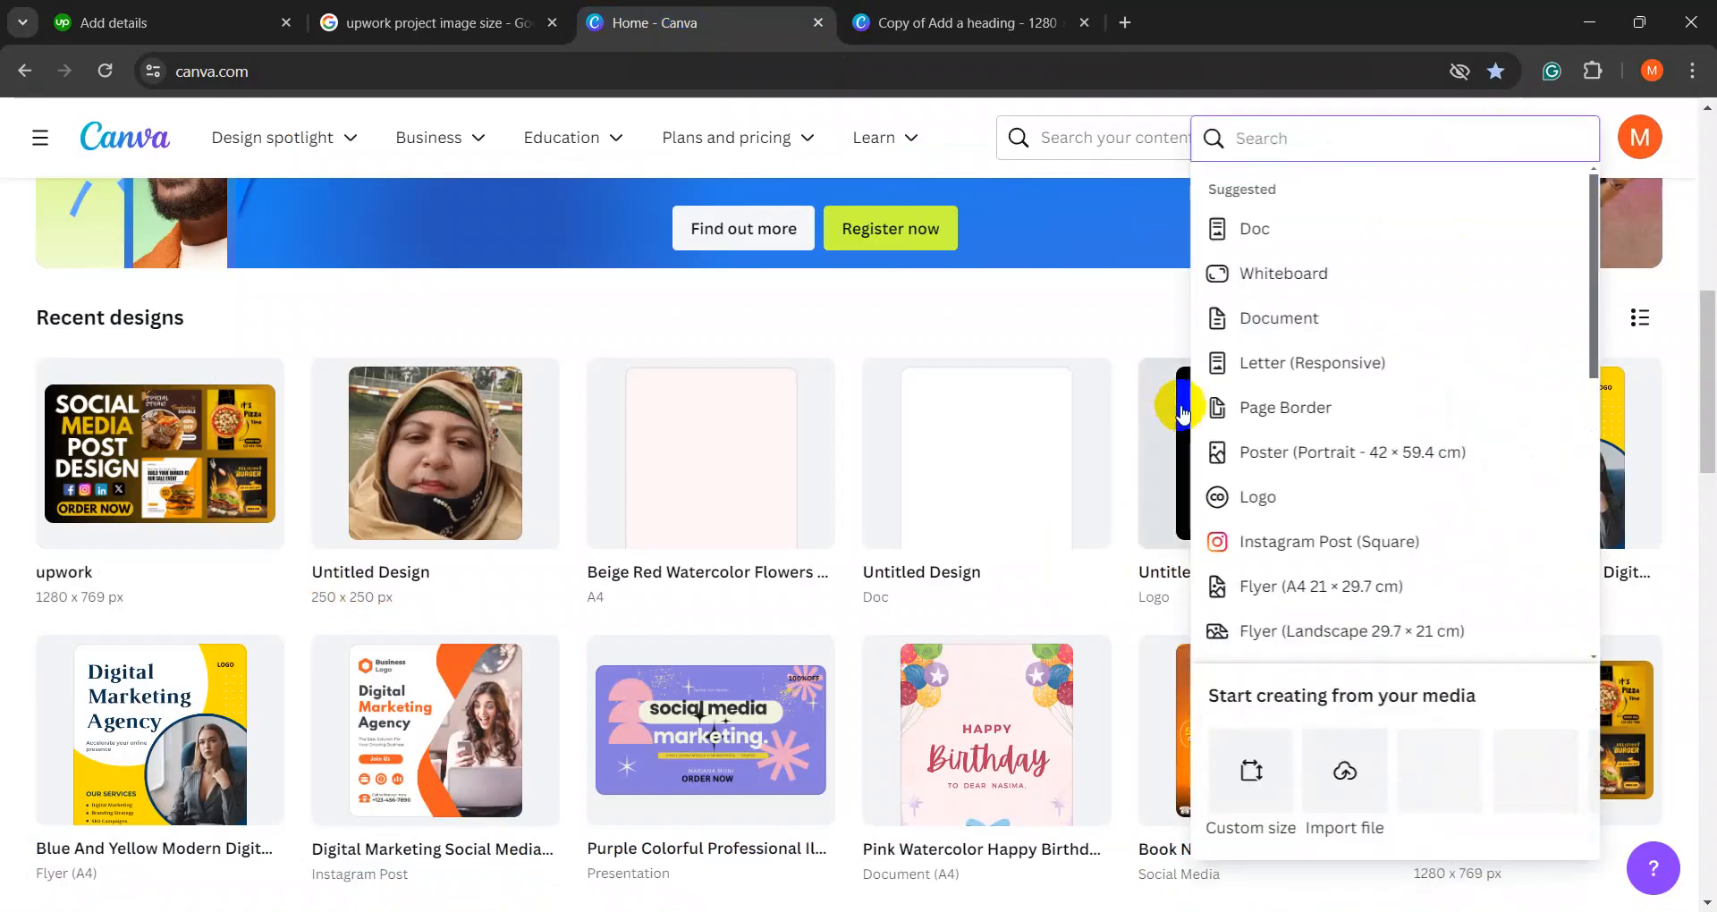
pyautogui.click(1262, 796)
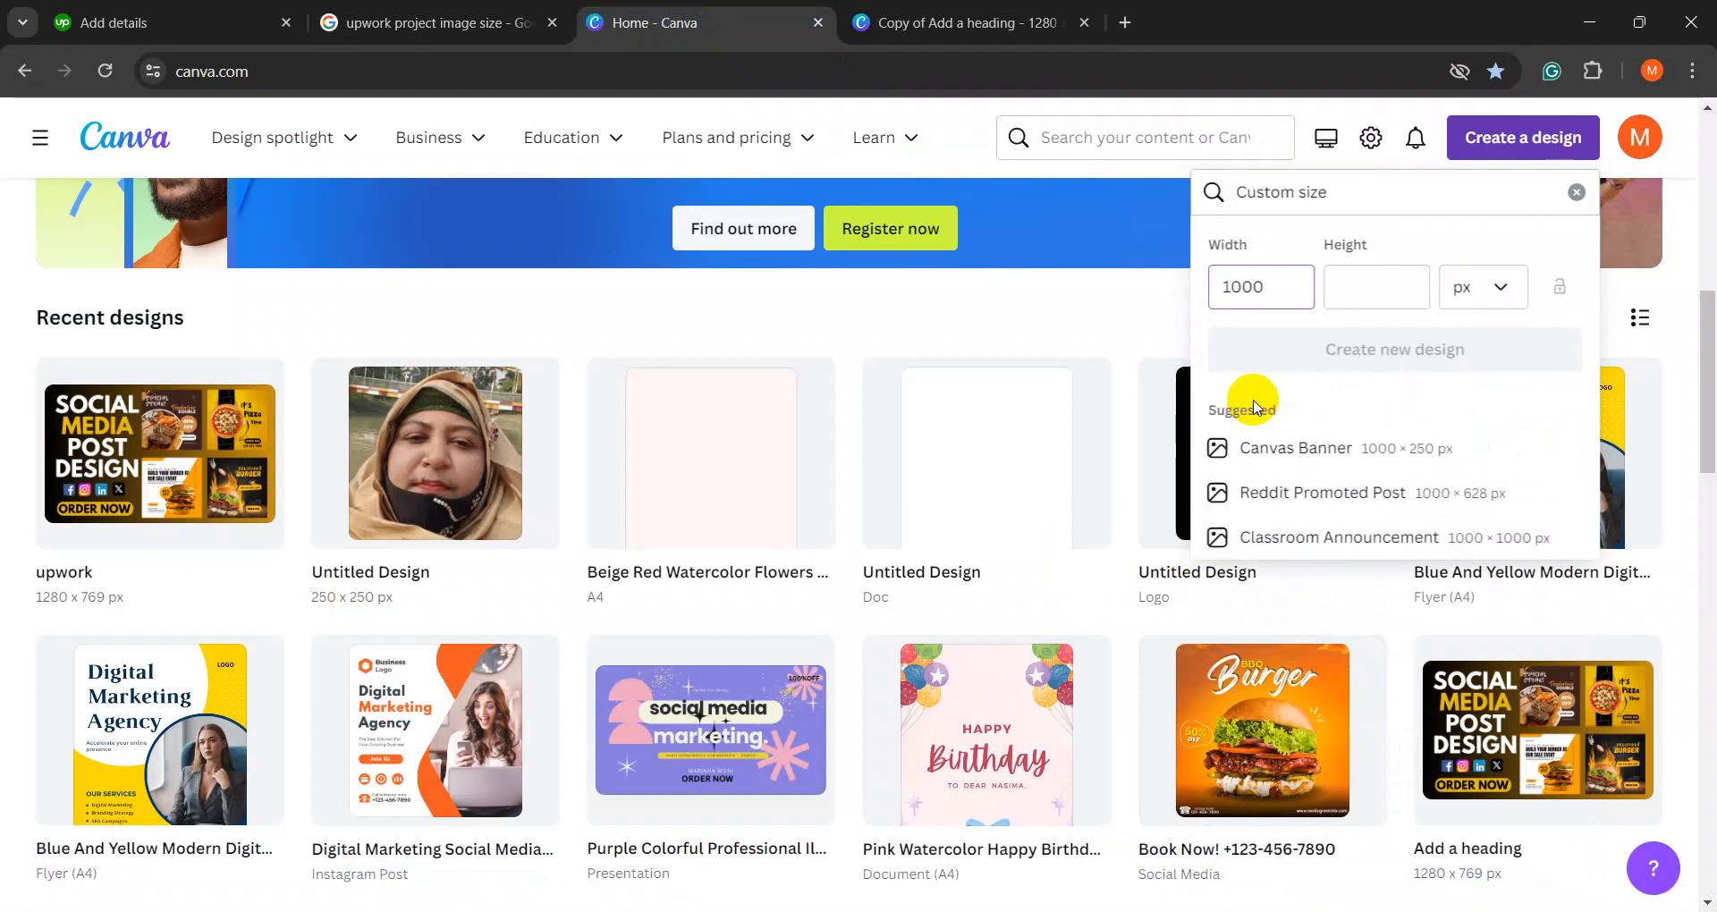
pyautogui.click(1400, 285)
pyautogui.write('7')
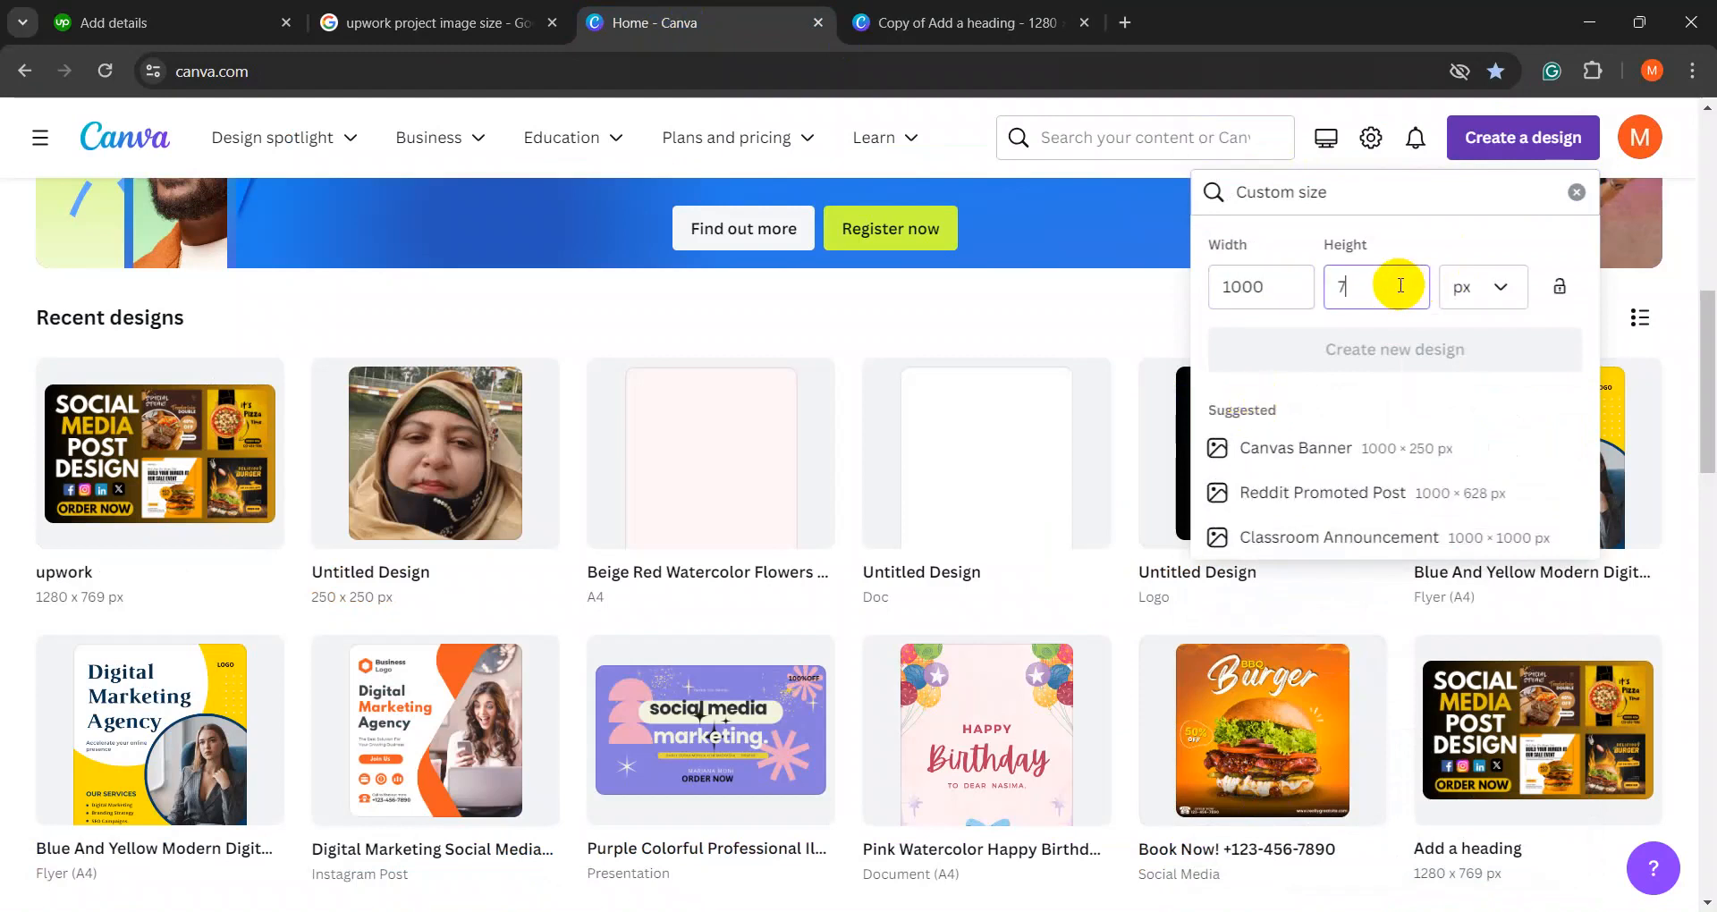
pyautogui.write('50')
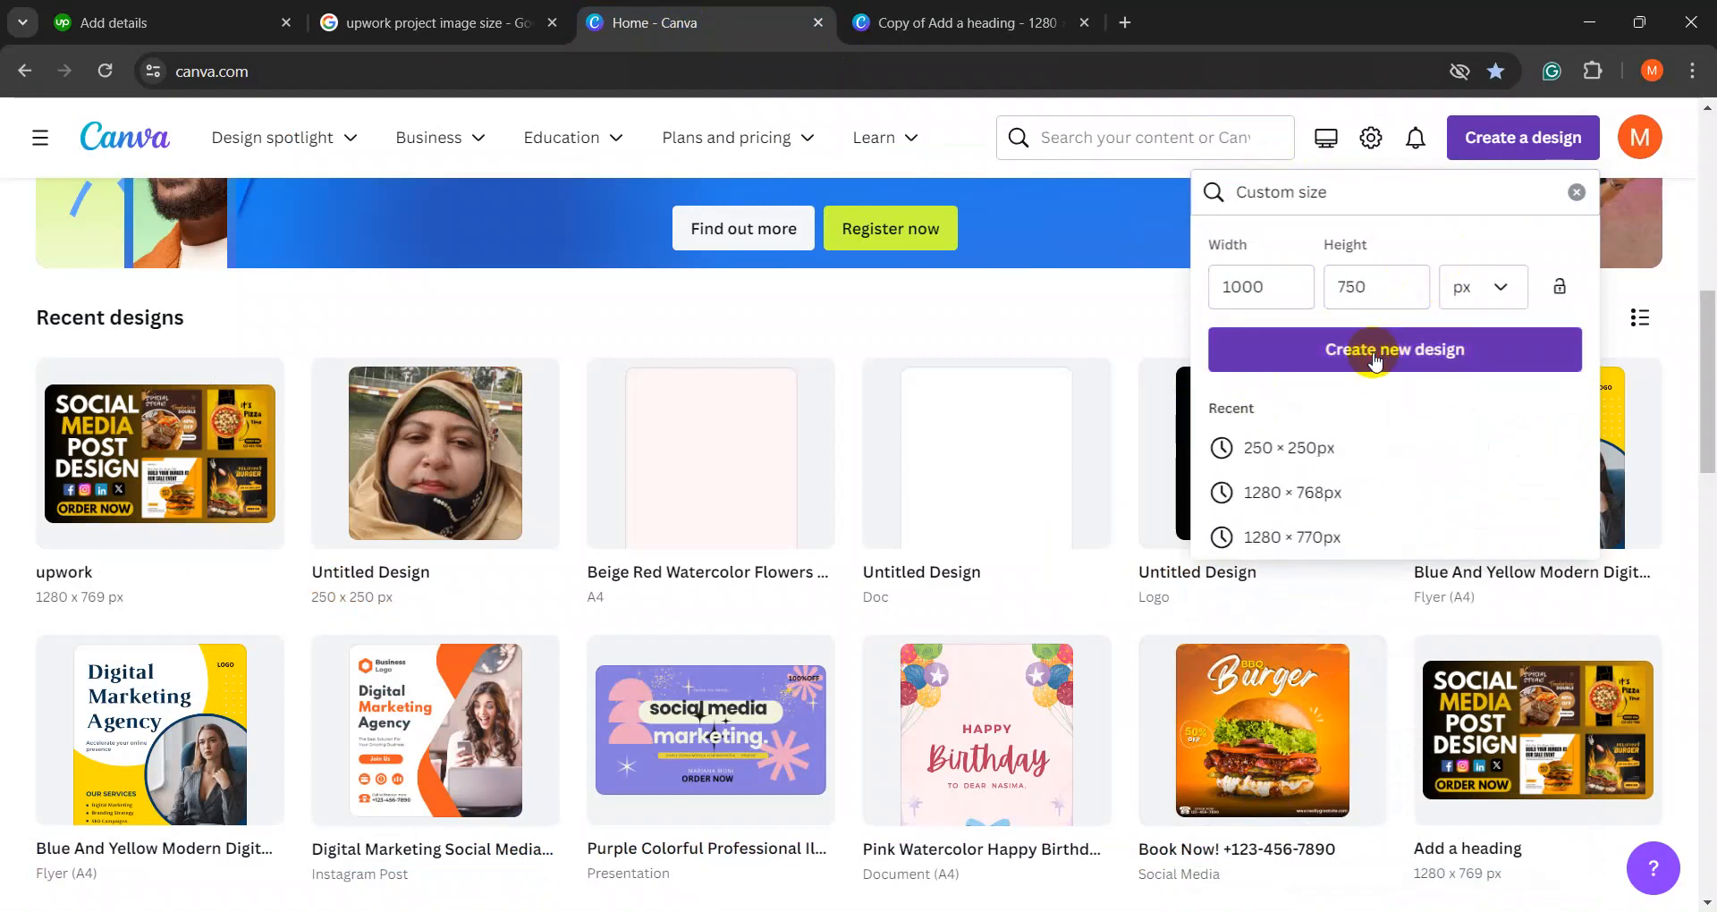
pyautogui.click(1375, 358)
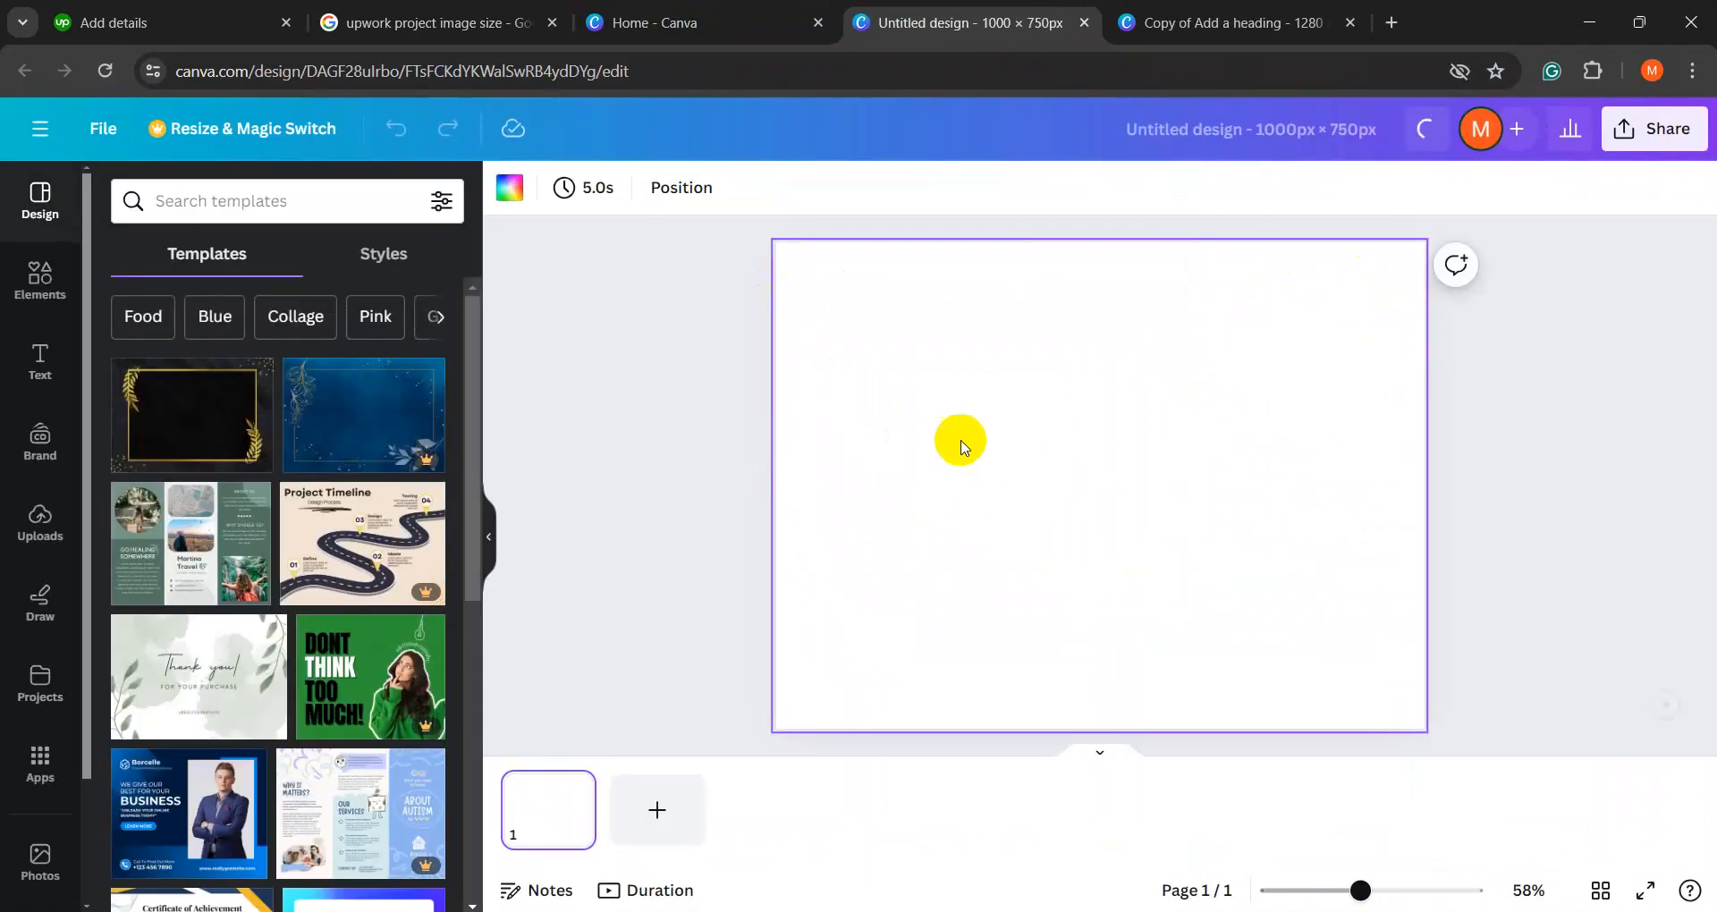
# - Upload the "Social Media Post Design" cover image from the GIG 1 folder into the new design's uploads
pyautogui.click(42, 527)
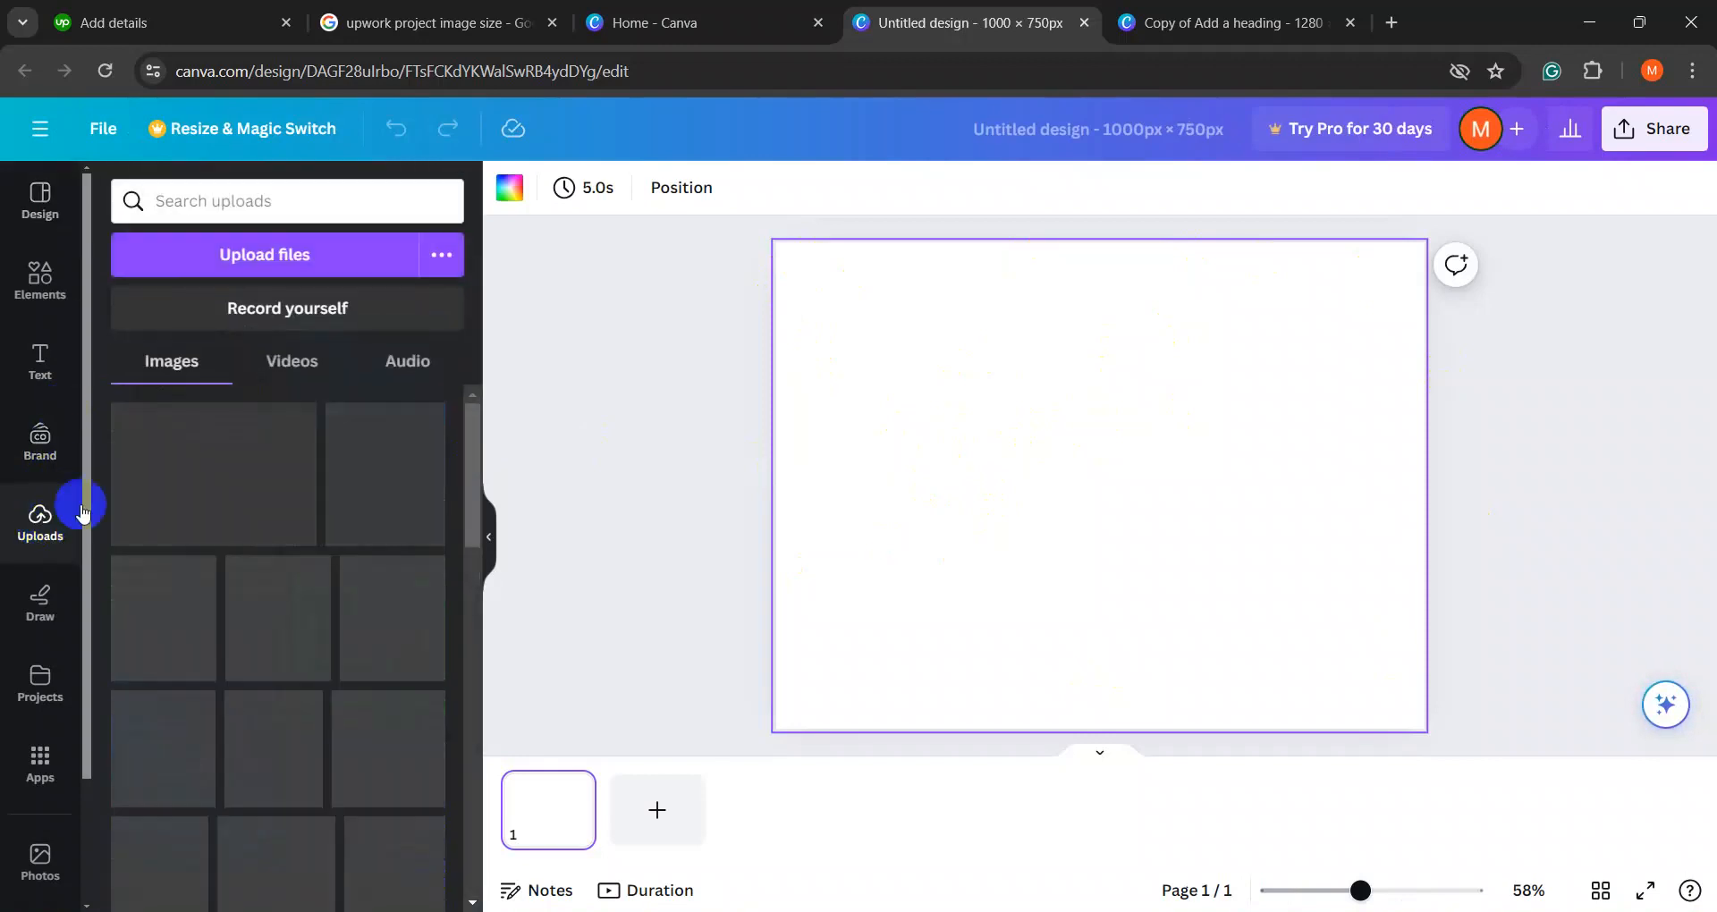
pyautogui.click(232, 266)
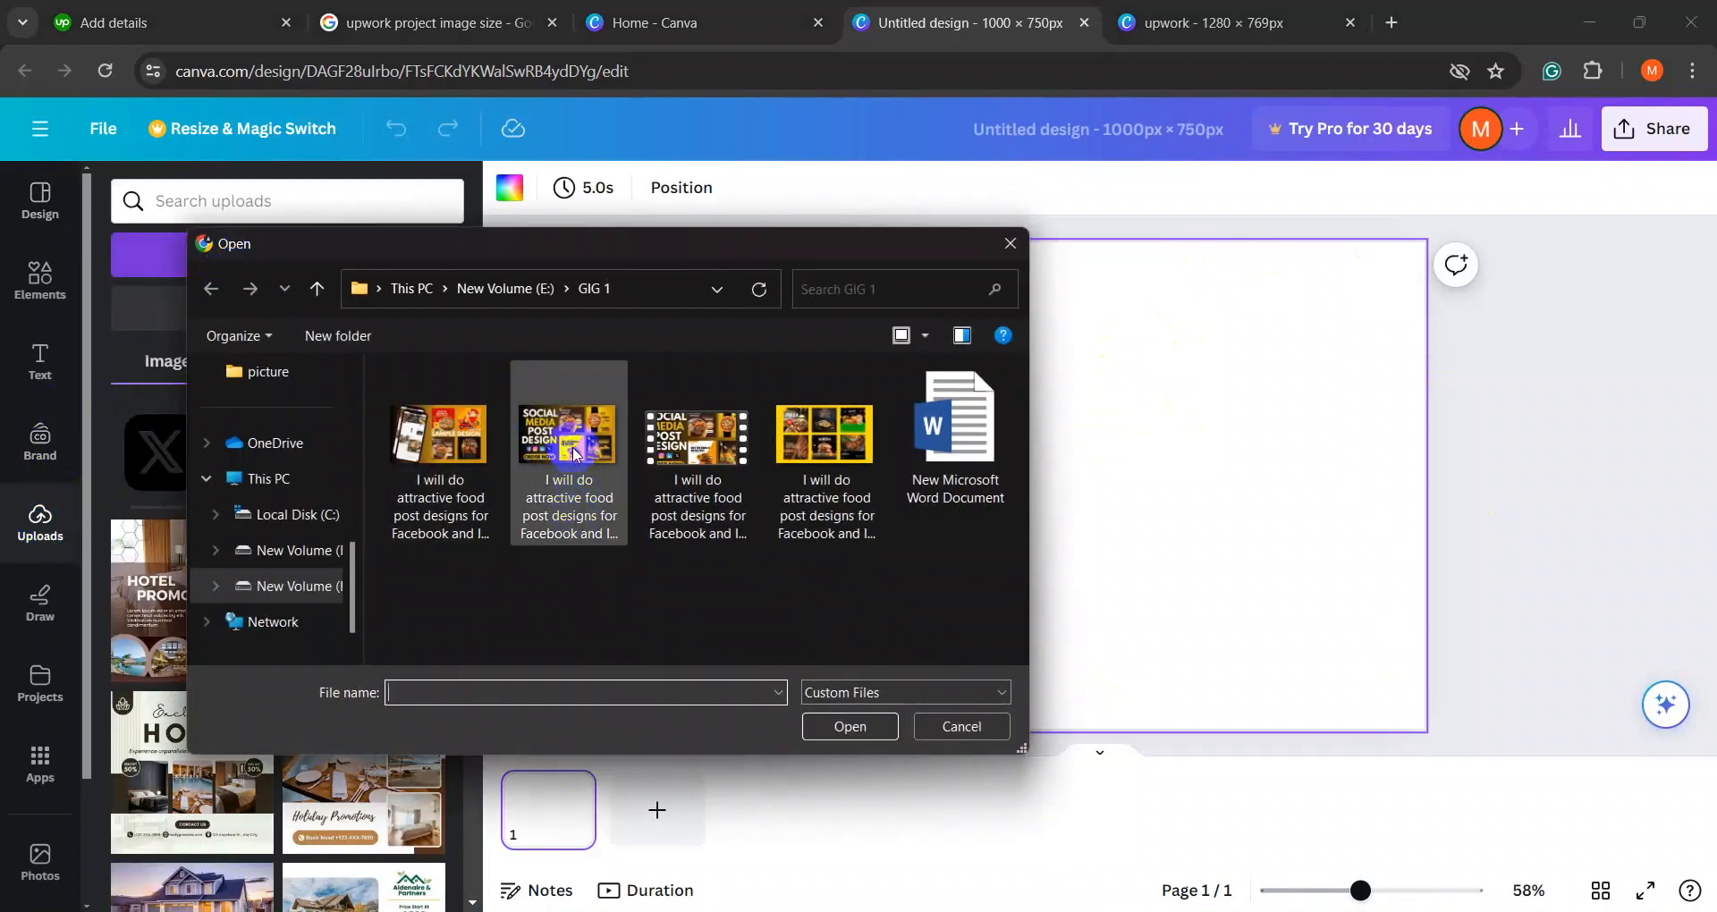
pyautogui.doubleClick(573, 454)
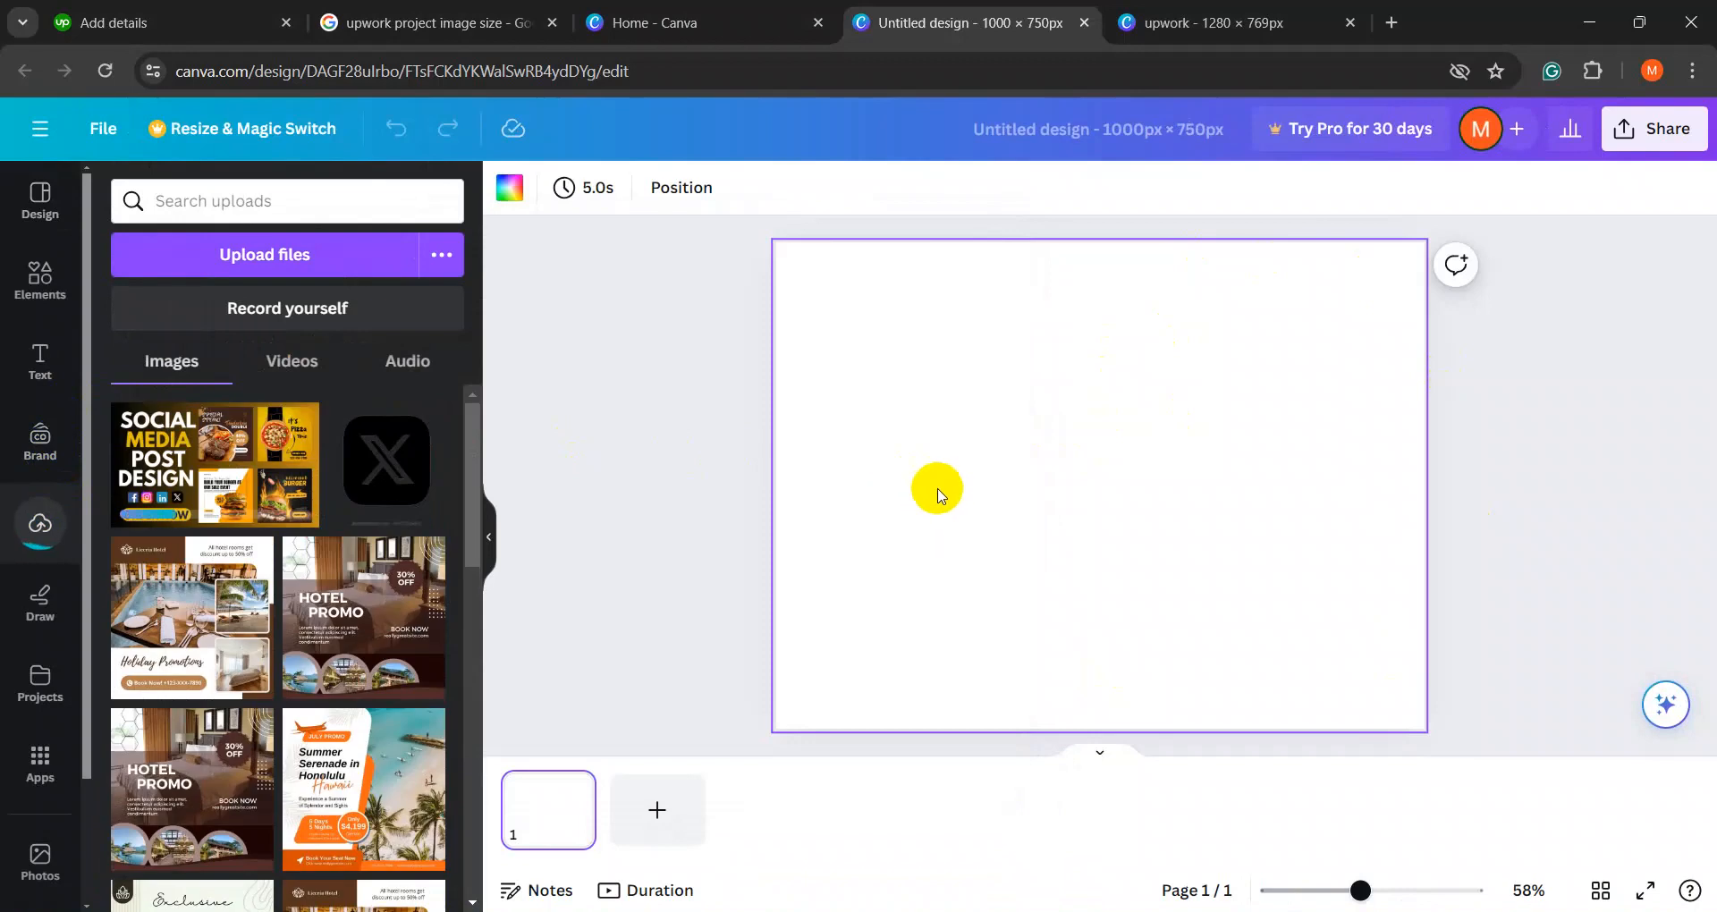
# - Place the uploaded cover image on the page, enlarge it to span the full width and centre it vertically
pyautogui.click(183, 483)
pyautogui.moveTo(1027, 449); pyautogui.dragTo(922, 339)
pyautogui.moveTo(1219, 508); pyautogui.dragTo(1432, 636)
pyautogui.moveTo(1255, 559); pyautogui.dragTo(1254, 611)
pyautogui.click(1484, 479)
# - Try the brown and gold photo colours for the page background, and set it to the near-black photo colour
pyautogui.click(1205, 279)
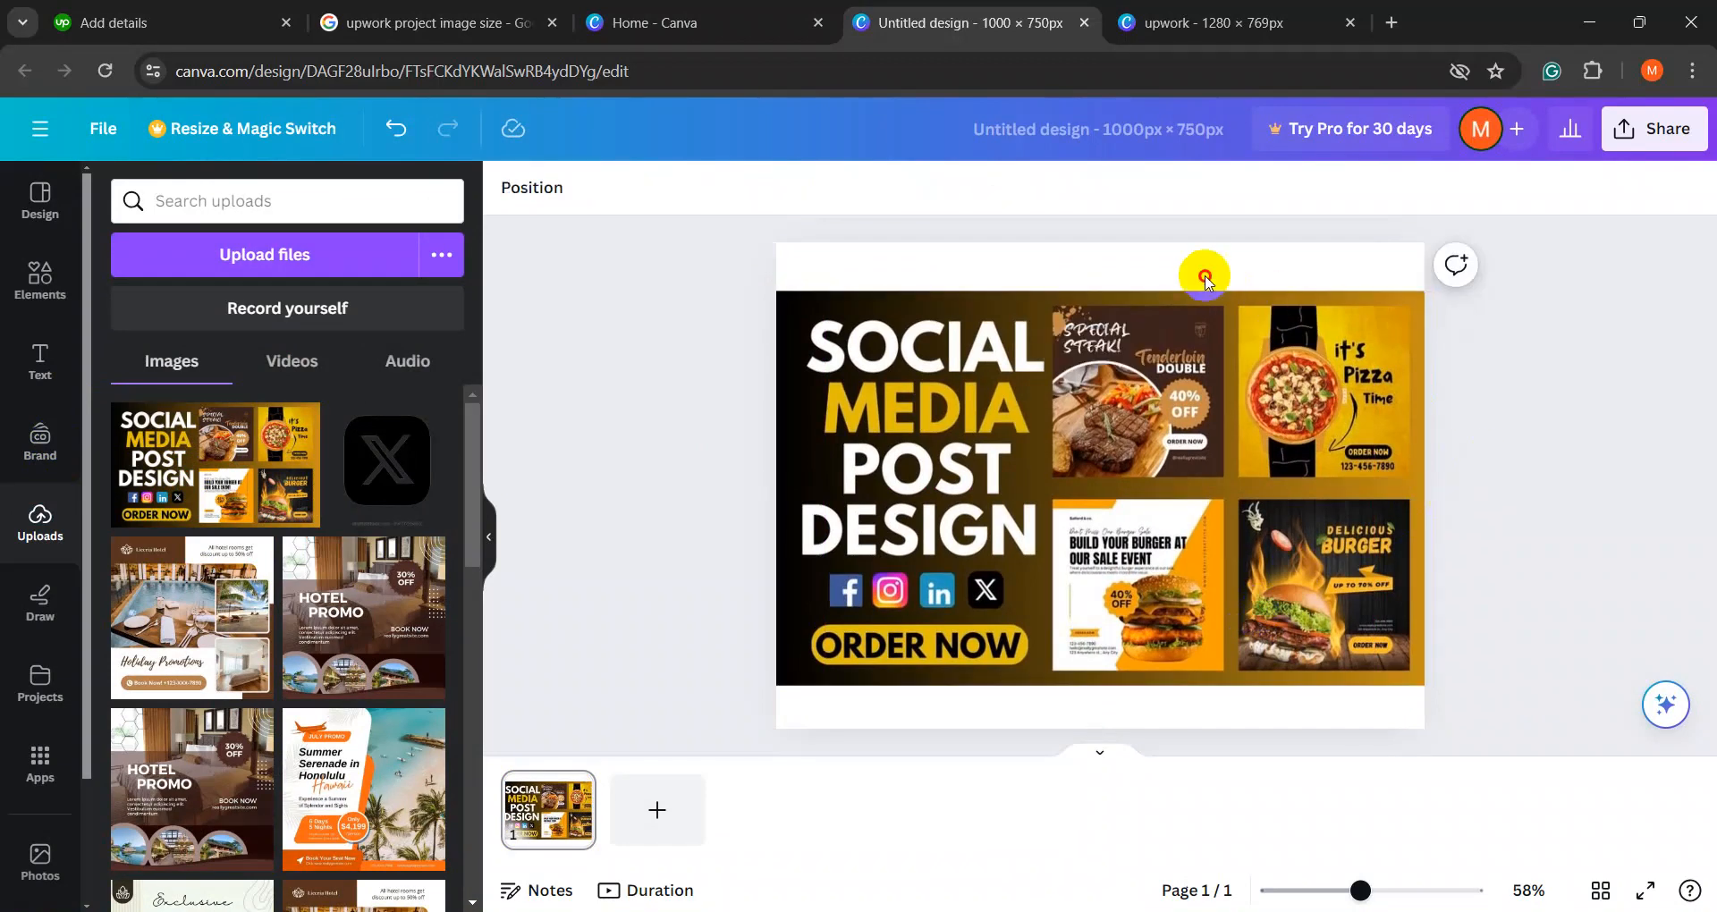
pyautogui.click(509, 188)
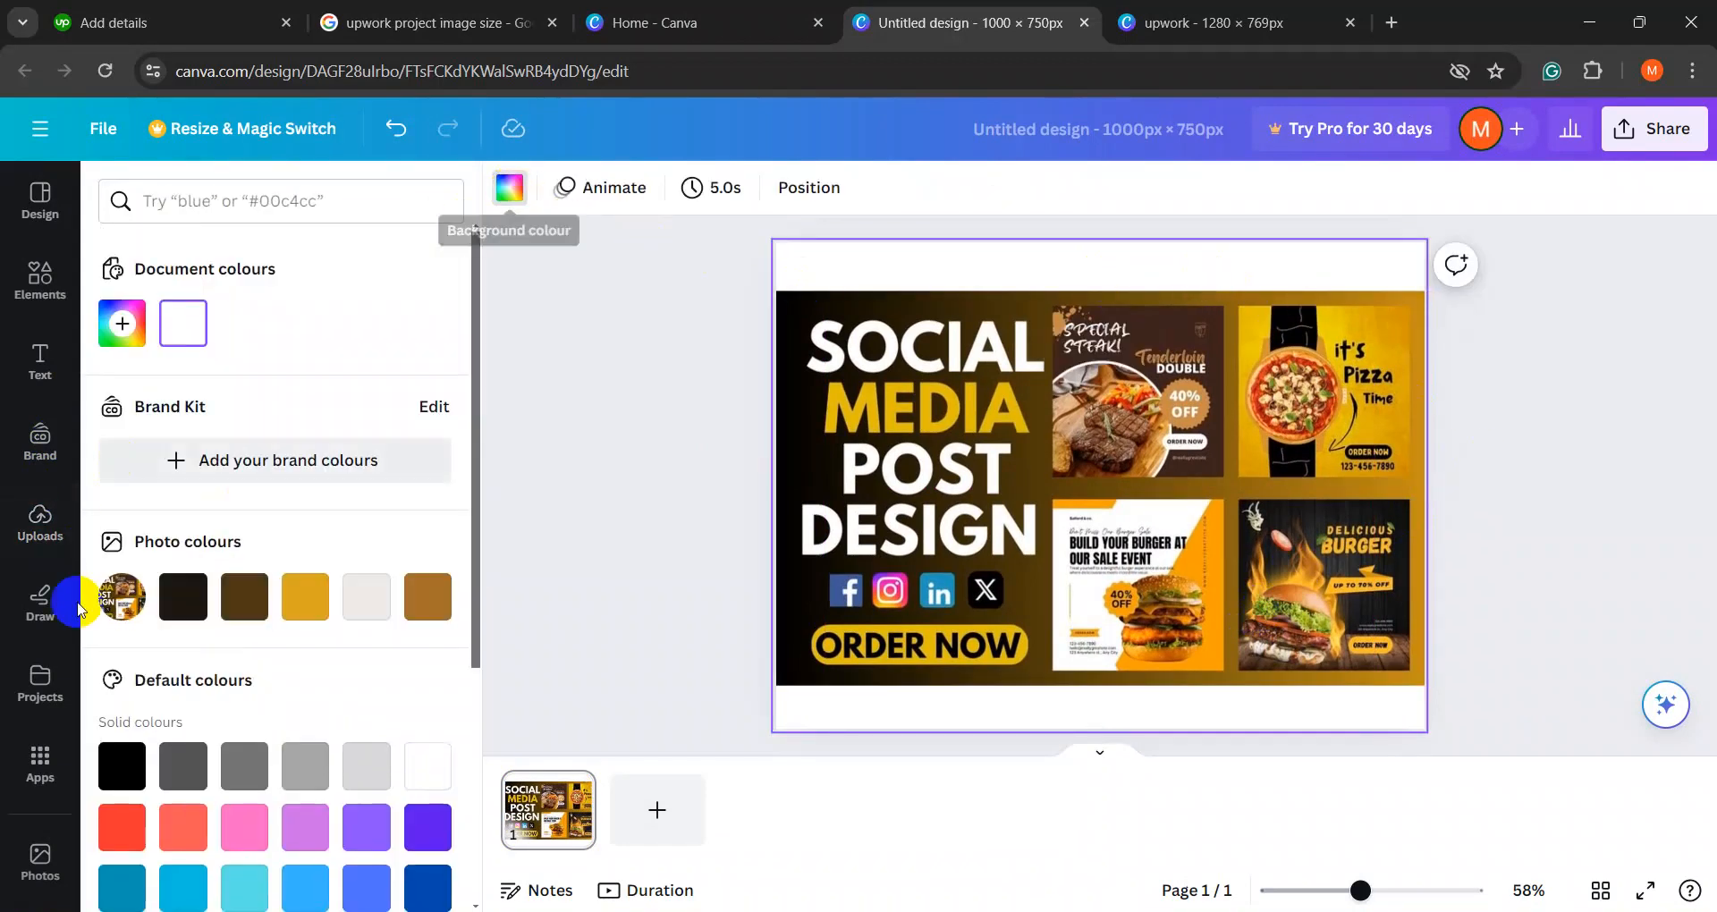
pyautogui.click(424, 600)
pyautogui.click(302, 608)
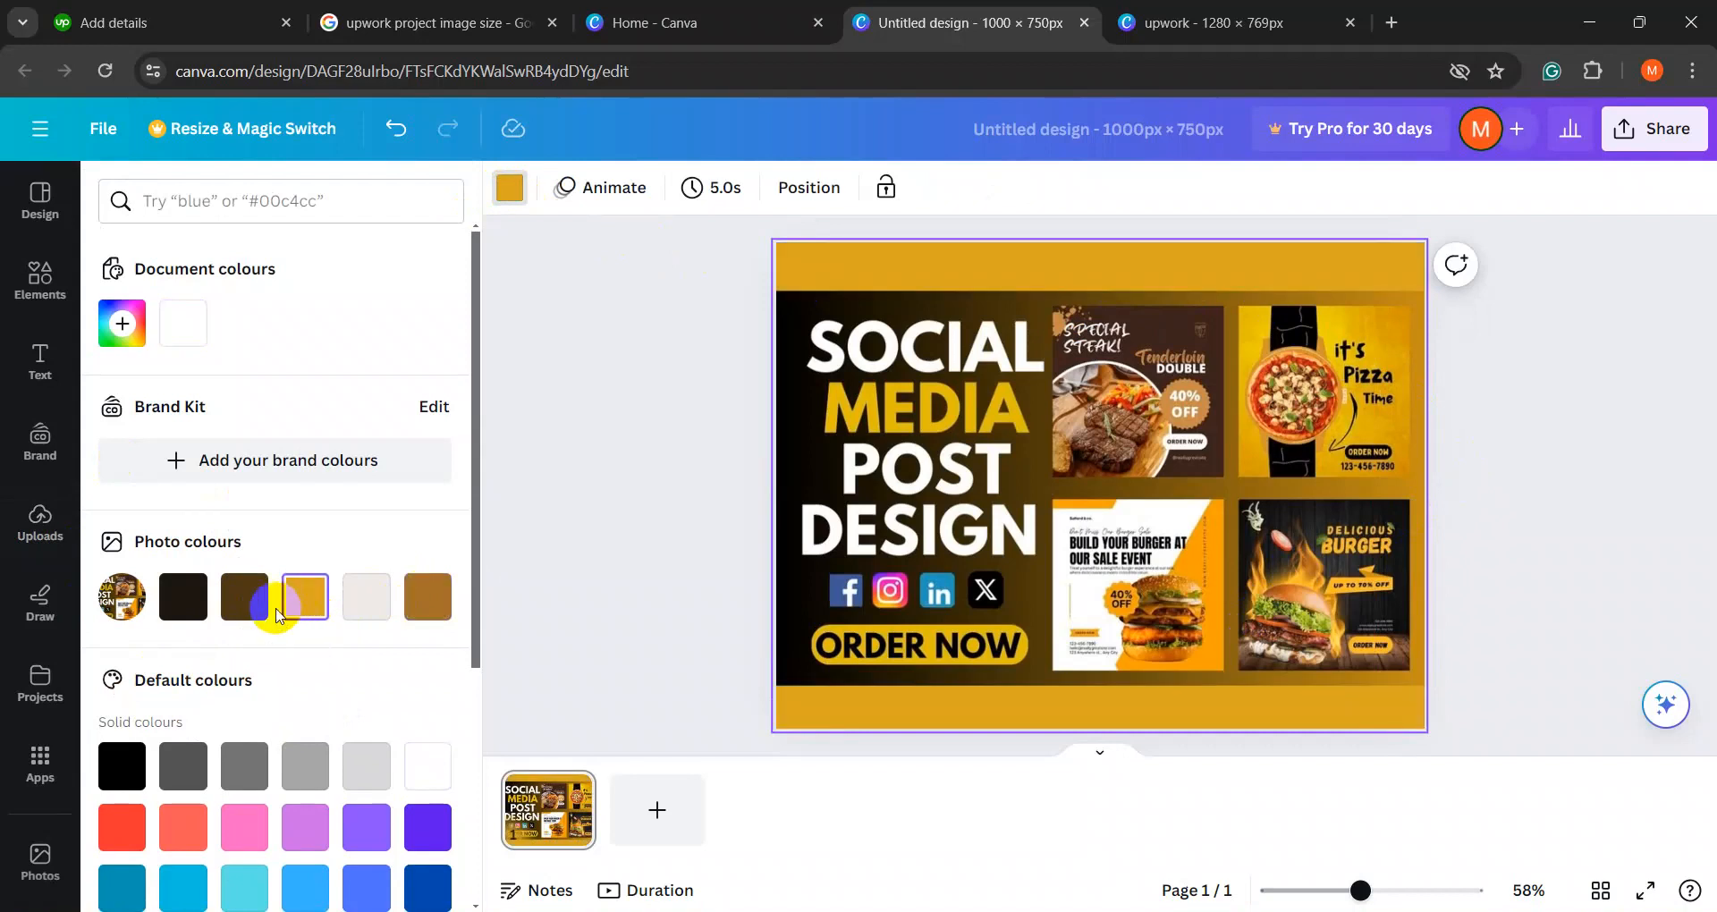
pyautogui.click(193, 612)
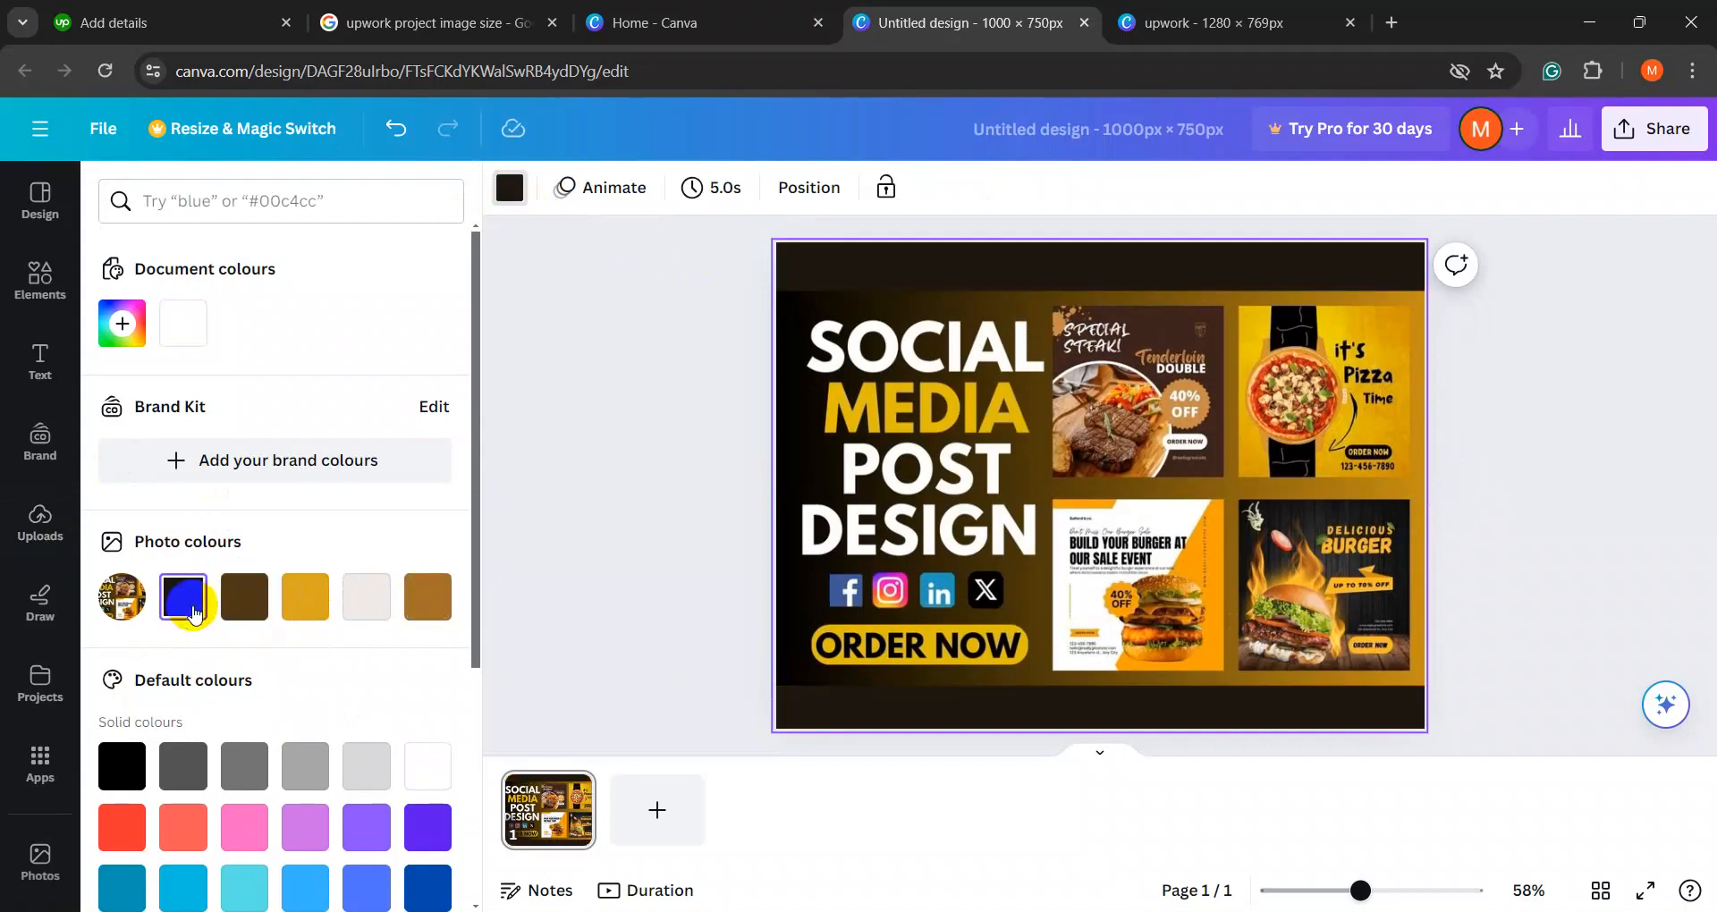
pyautogui.click(630, 467)
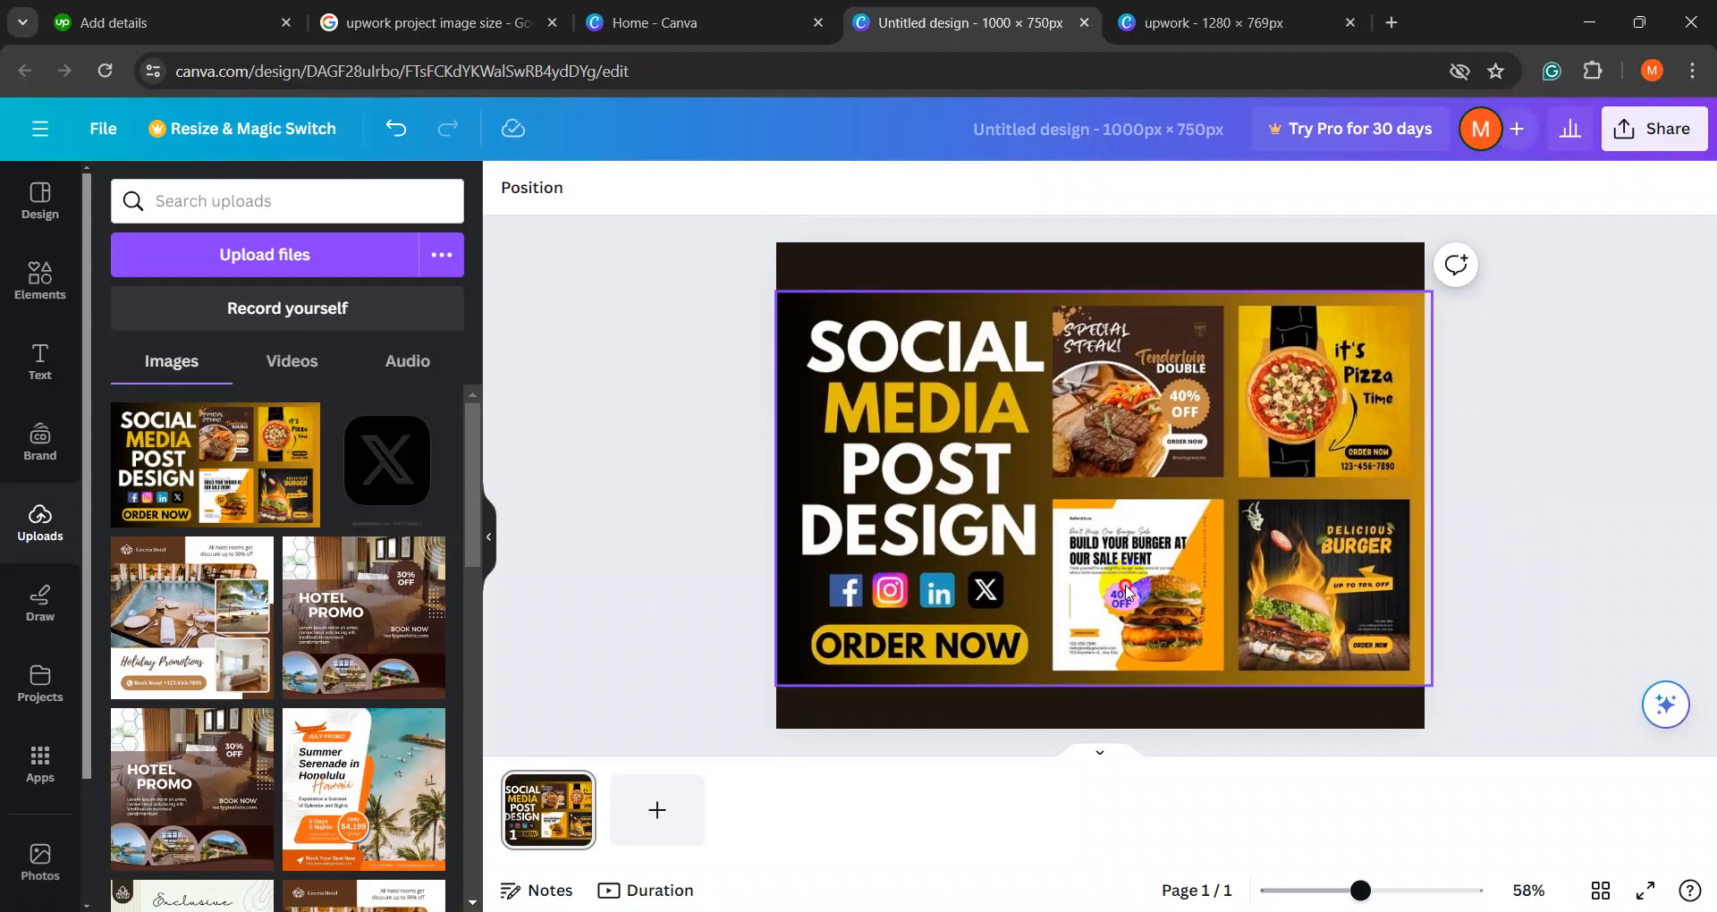
# - Reposition the cover image and shrink it slightly so its edges line up with the sides of the page
pyautogui.moveTo(982, 443); pyautogui.dragTo(1290, 505)
pyautogui.click(955, 465)
pyautogui.moveTo(1209, 458); pyautogui.dragTo(995, 447)
pyautogui.moveTo(1155, 460); pyautogui.dragTo(1154, 450)
pyautogui.moveTo(1431, 684); pyautogui.dragTo(1422, 680)
pyautogui.click(1503, 490)
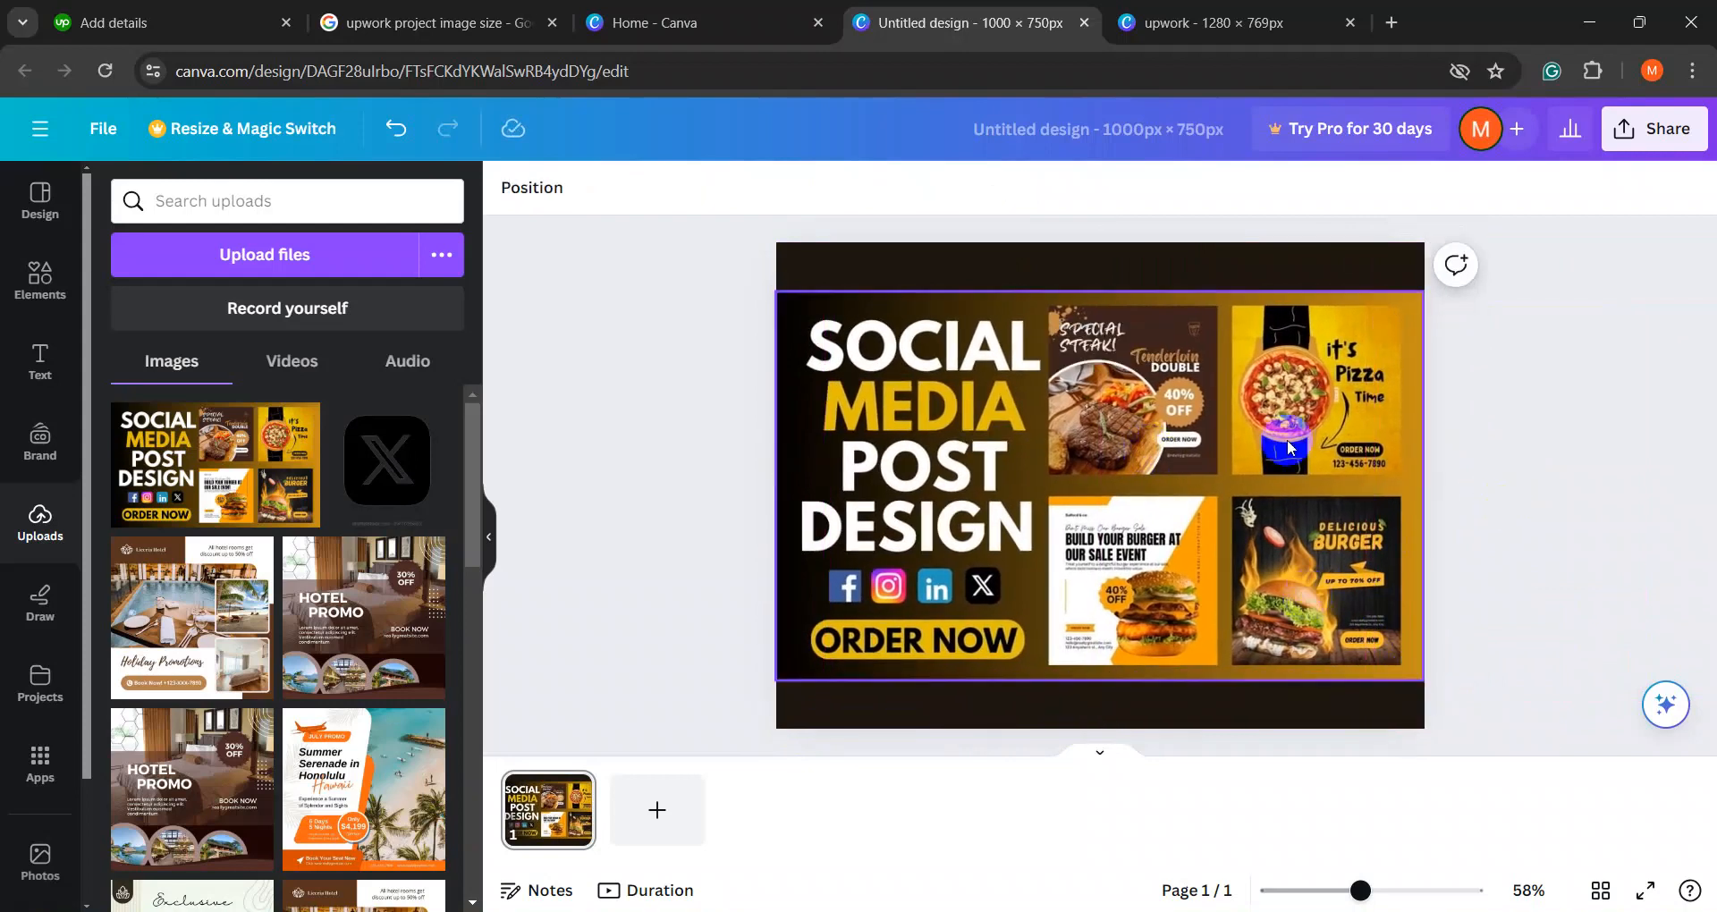
# - Name the design "upwork 1" and download it as a JPG at 1,000 × 750 px
pyautogui.click(1179, 138)
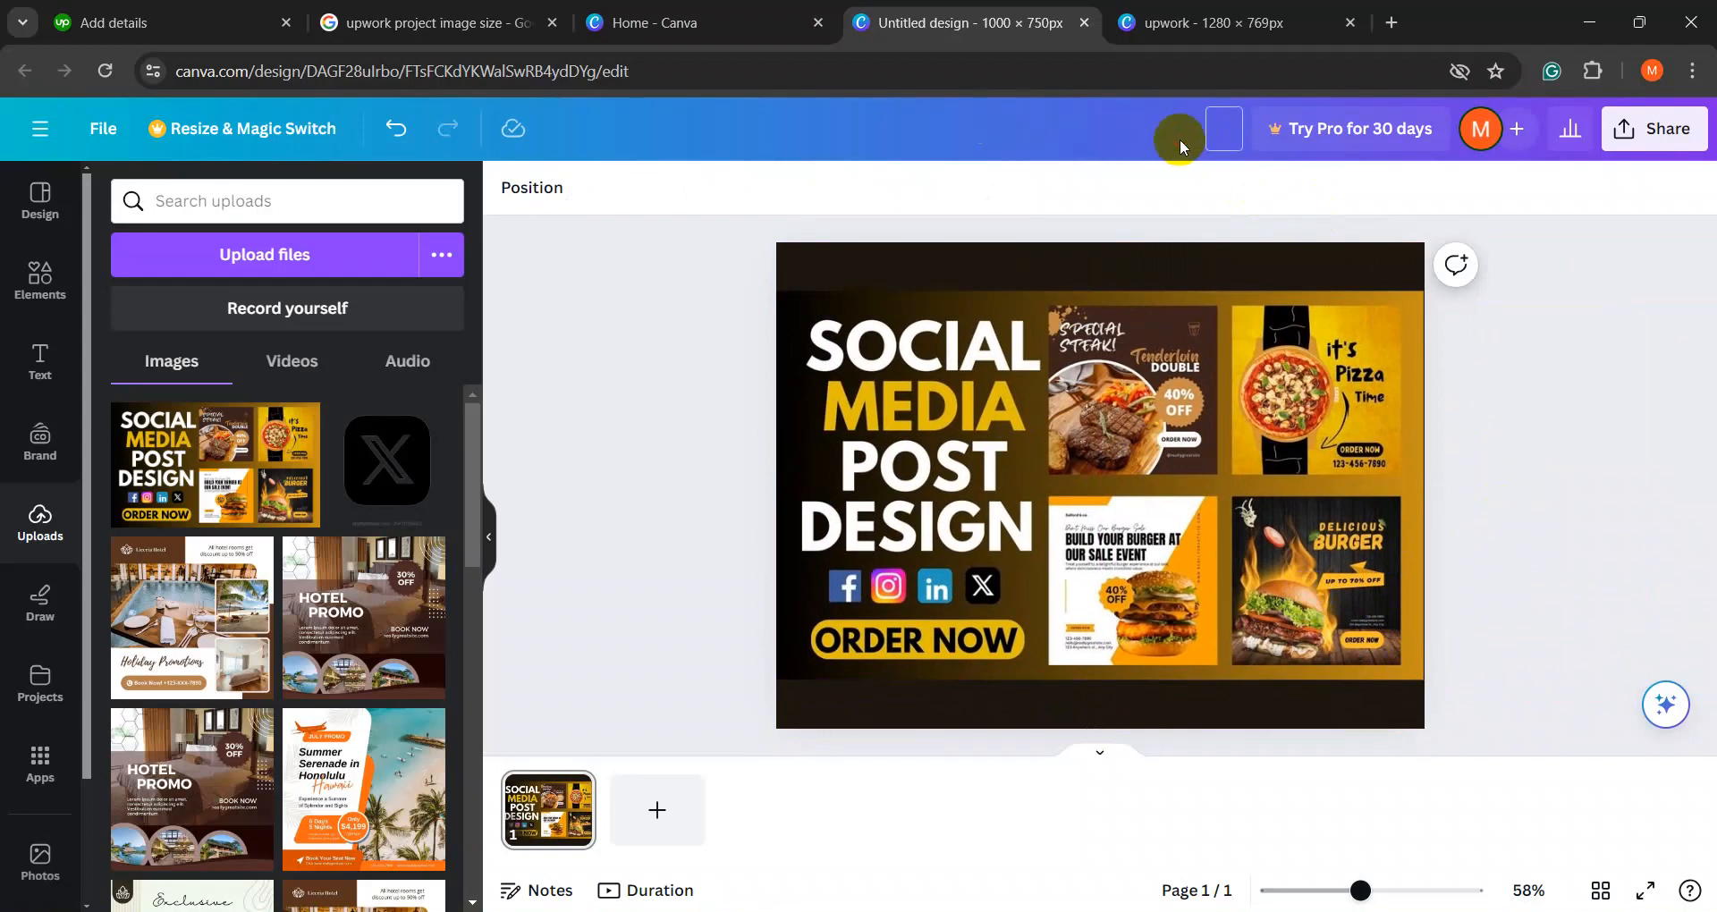
pyautogui.write('upwork 1')
pyautogui.click(1652, 128)
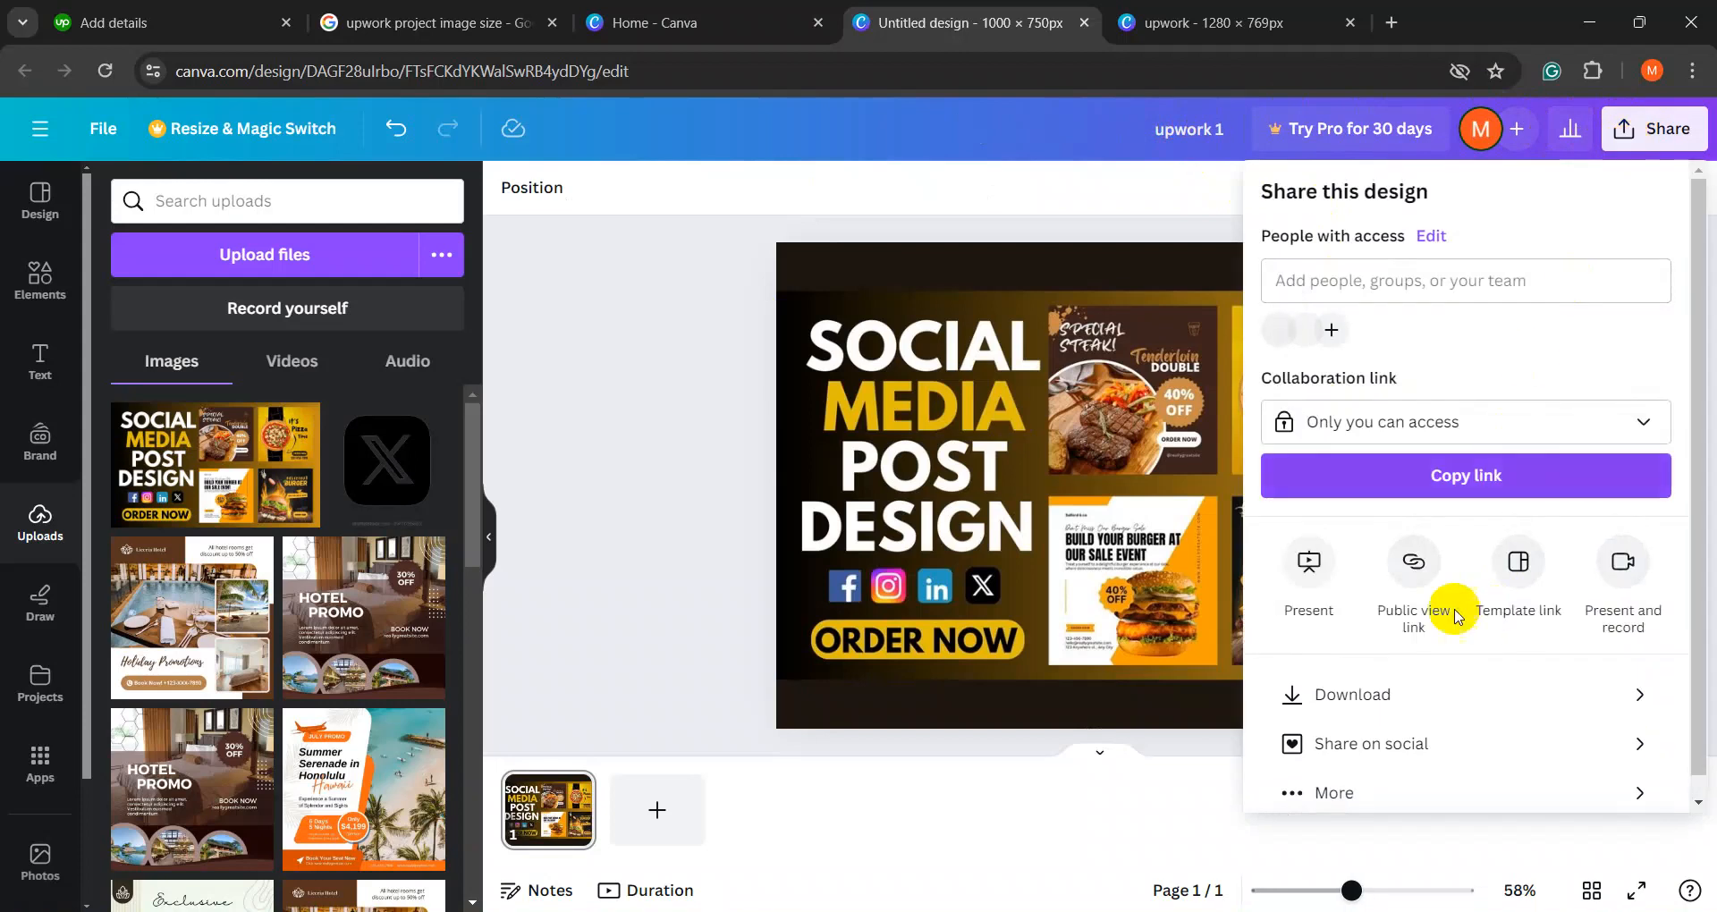
pyautogui.click(1413, 689)
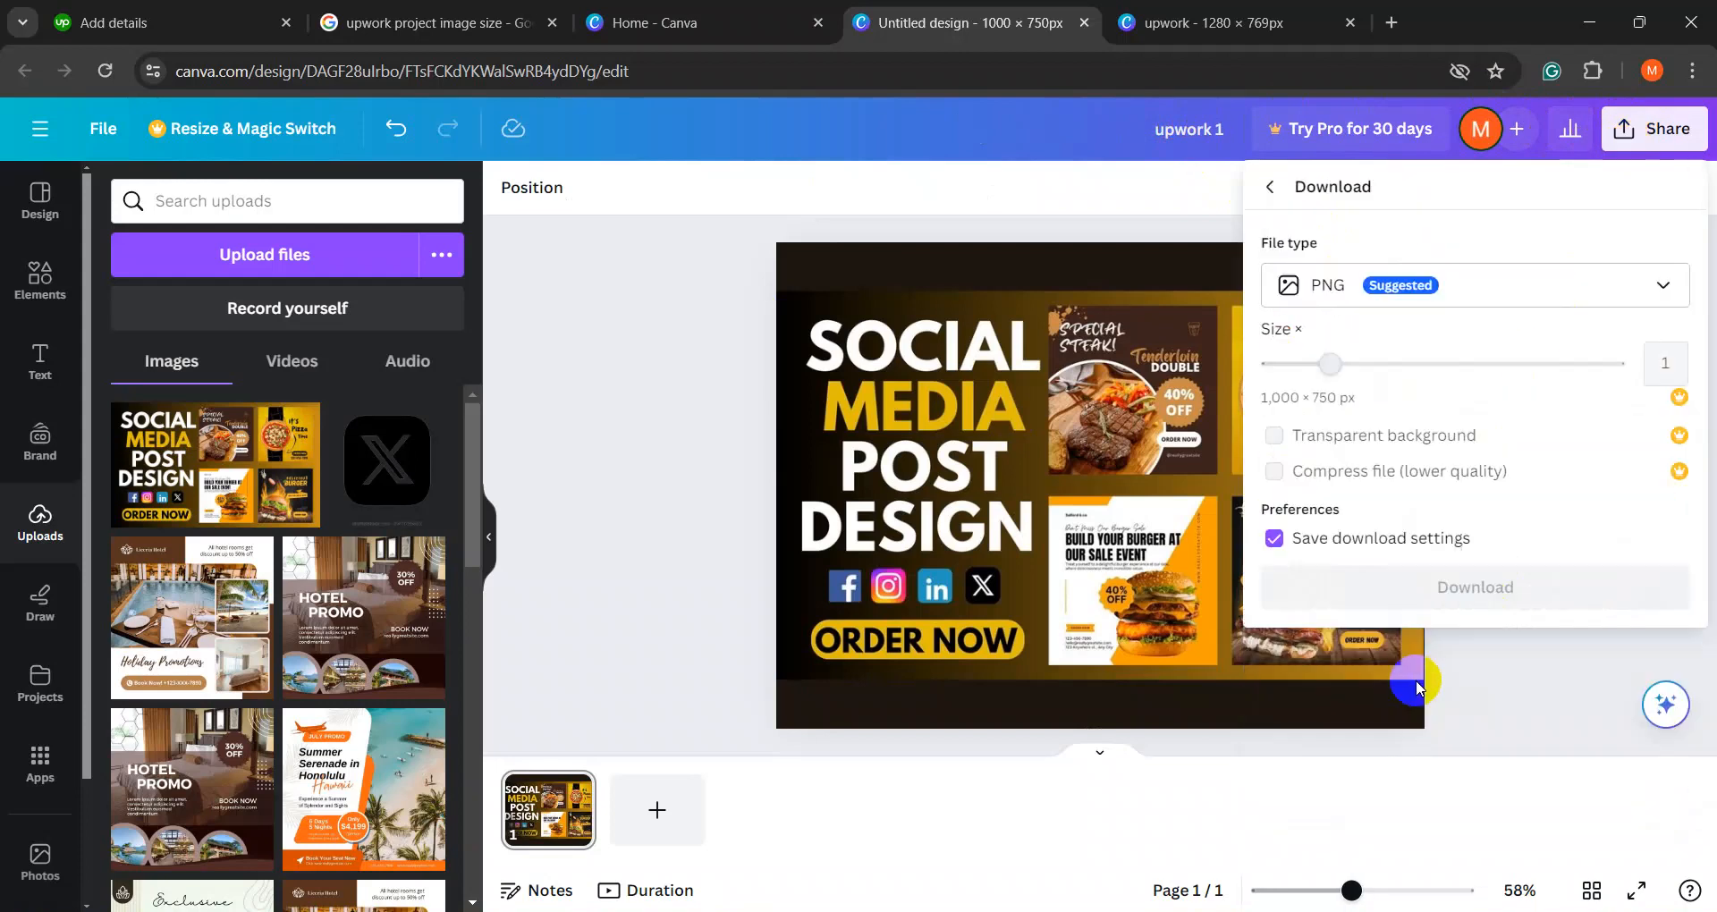
pyautogui.click(1477, 287)
pyautogui.click(1315, 350)
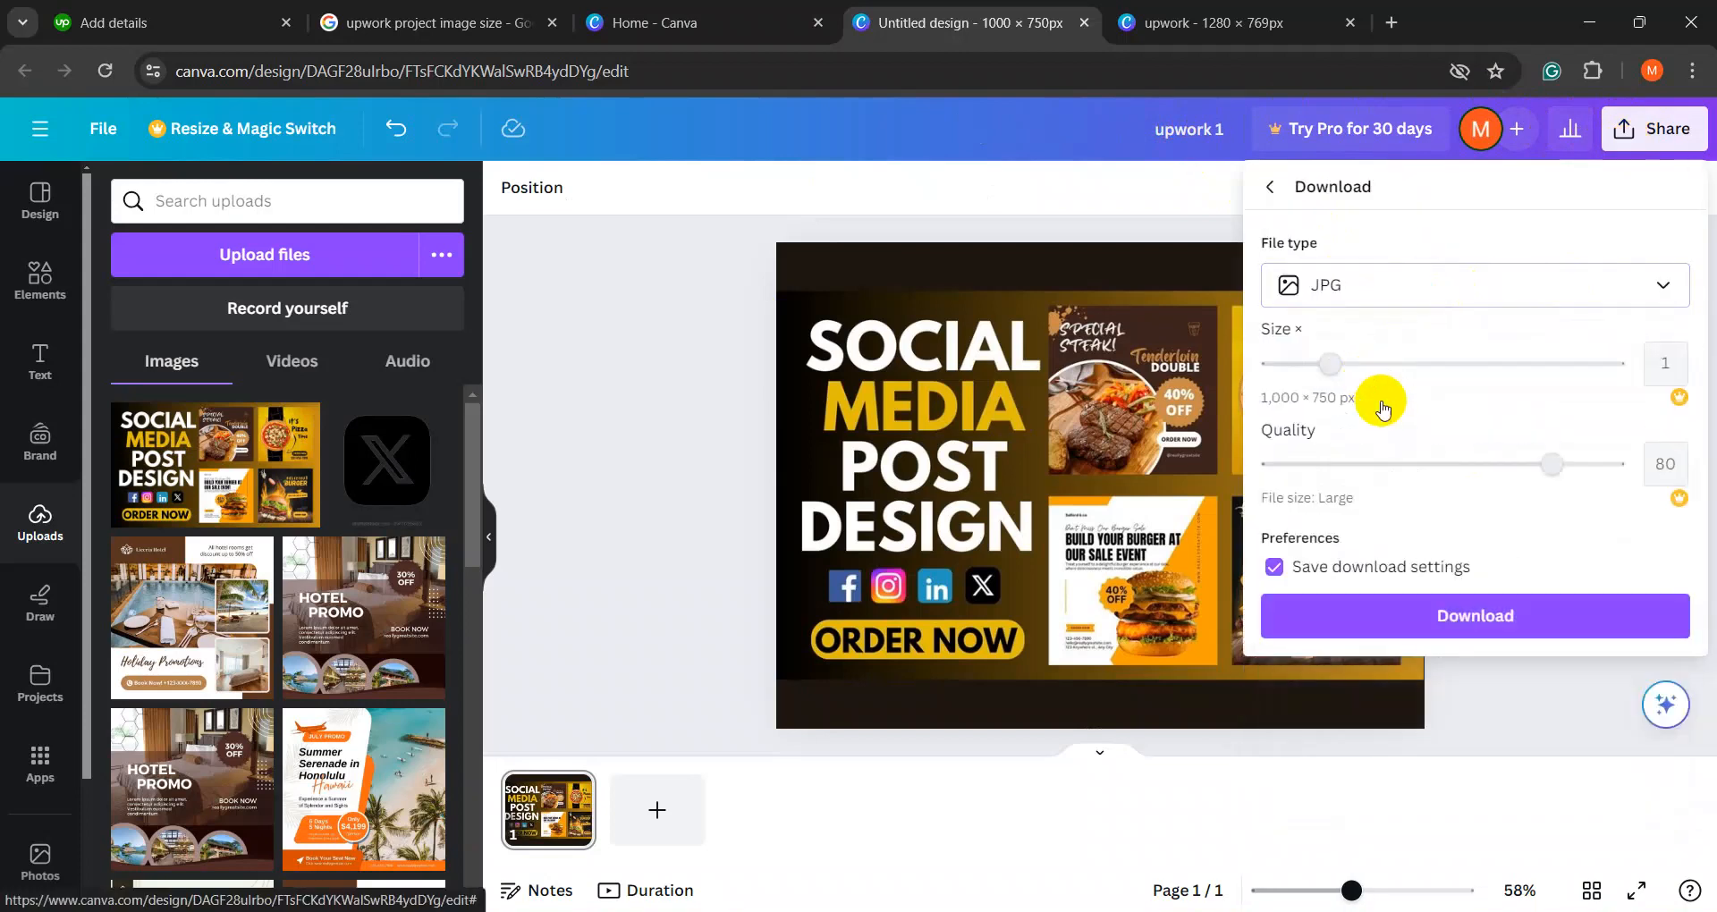
pyautogui.click(1411, 623)
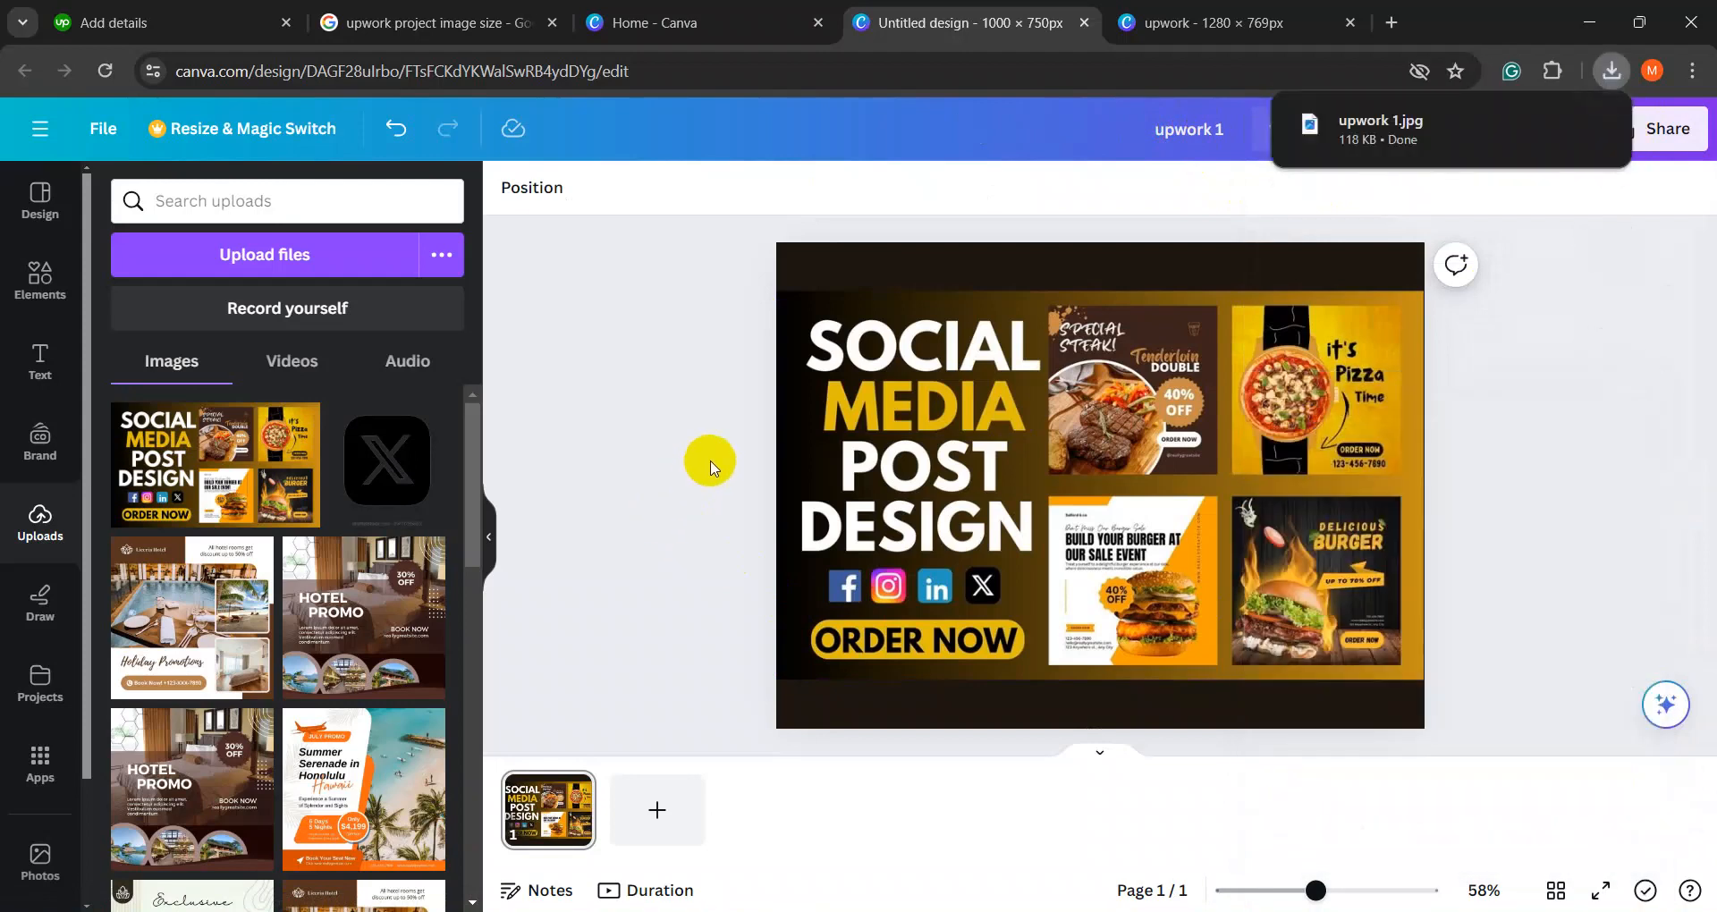
# - Switch to the Upwork portfolio form and delete the cropped "Social Media Post Design" attachment
pyautogui.click(177, 25)
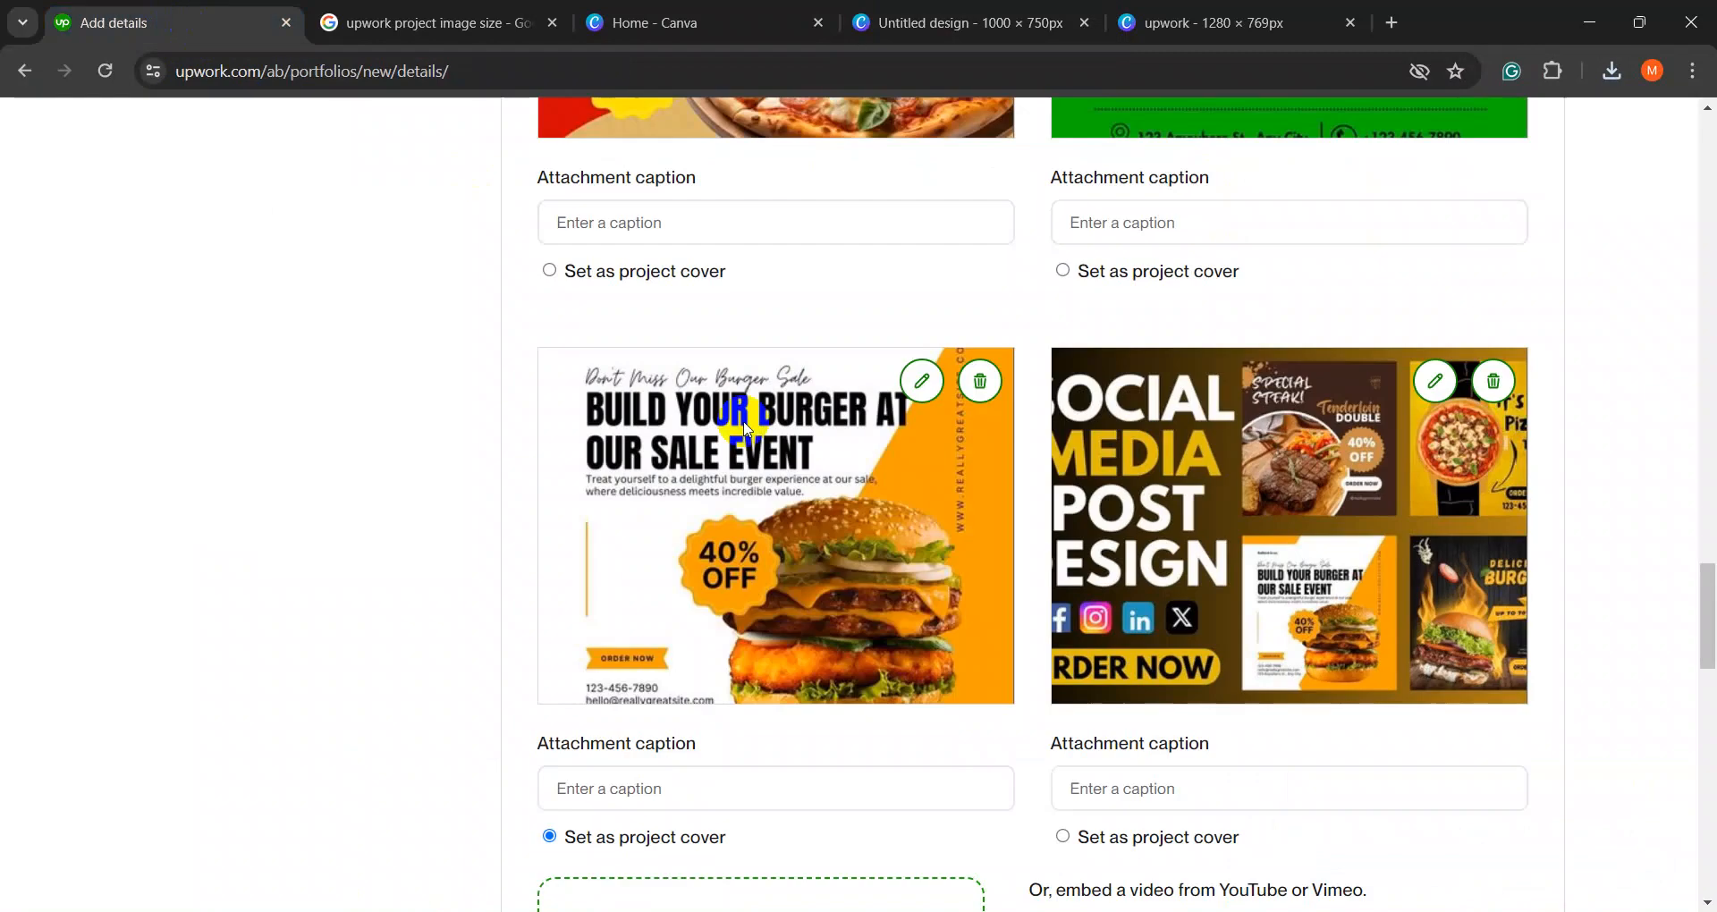
pyautogui.click(1494, 382)
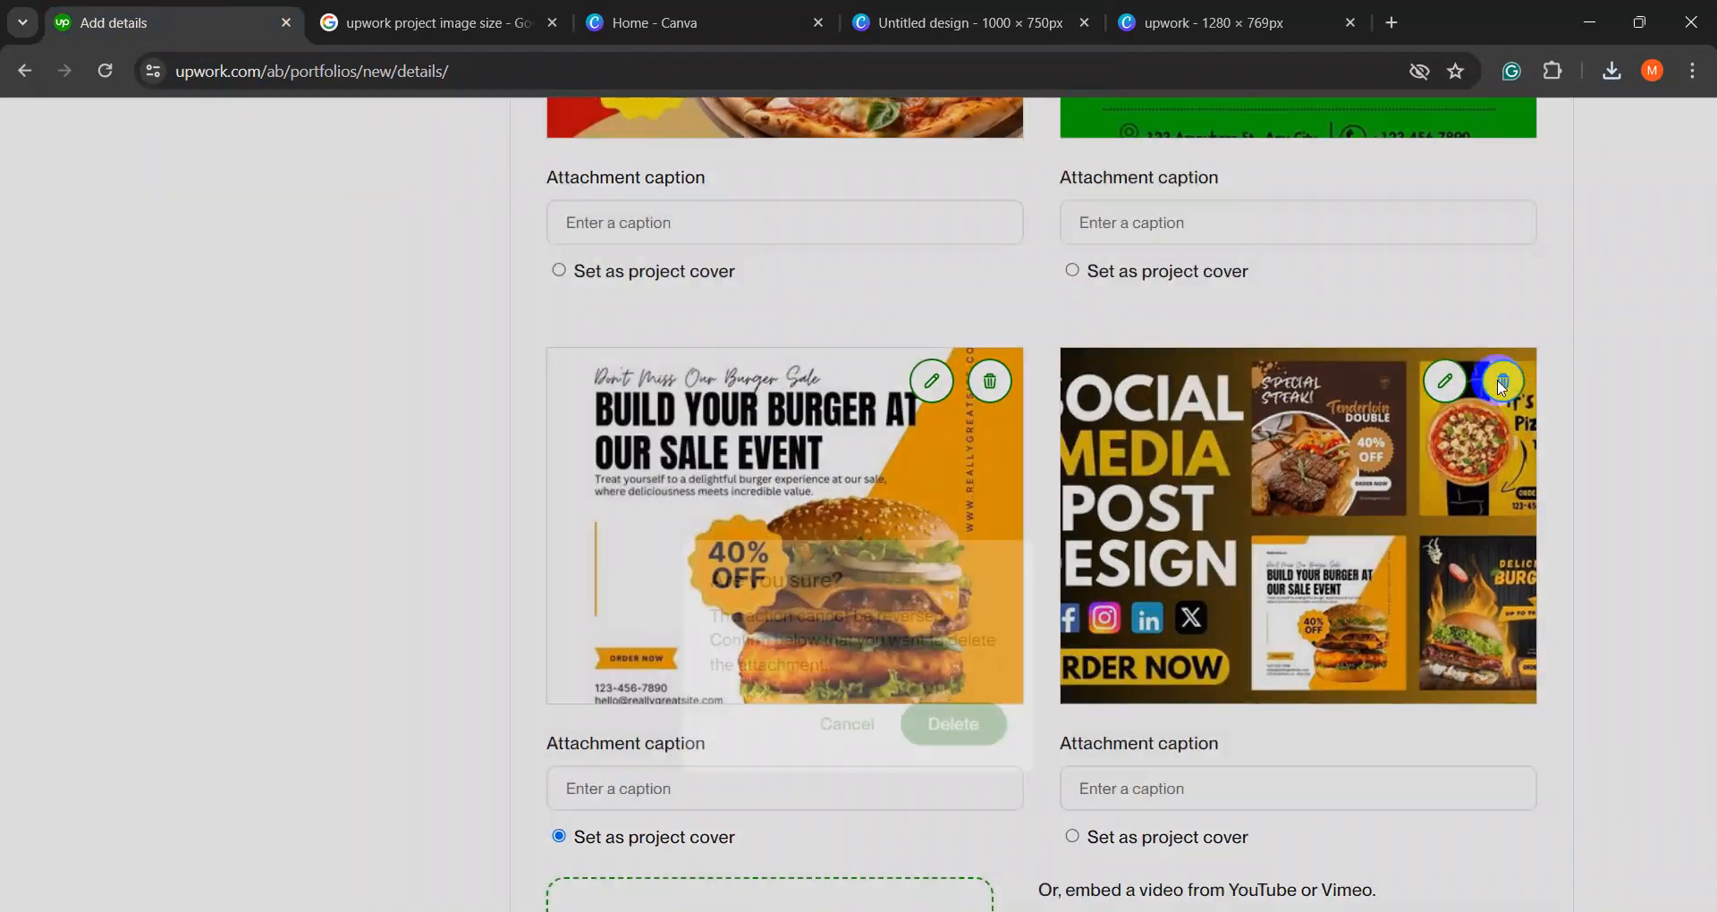
pyautogui.click(960, 580)
# - Upload upwork 1.jpg from the Downloads folder to the project attachments and check its preview
pyautogui.scroll(-3, 1234, 594)
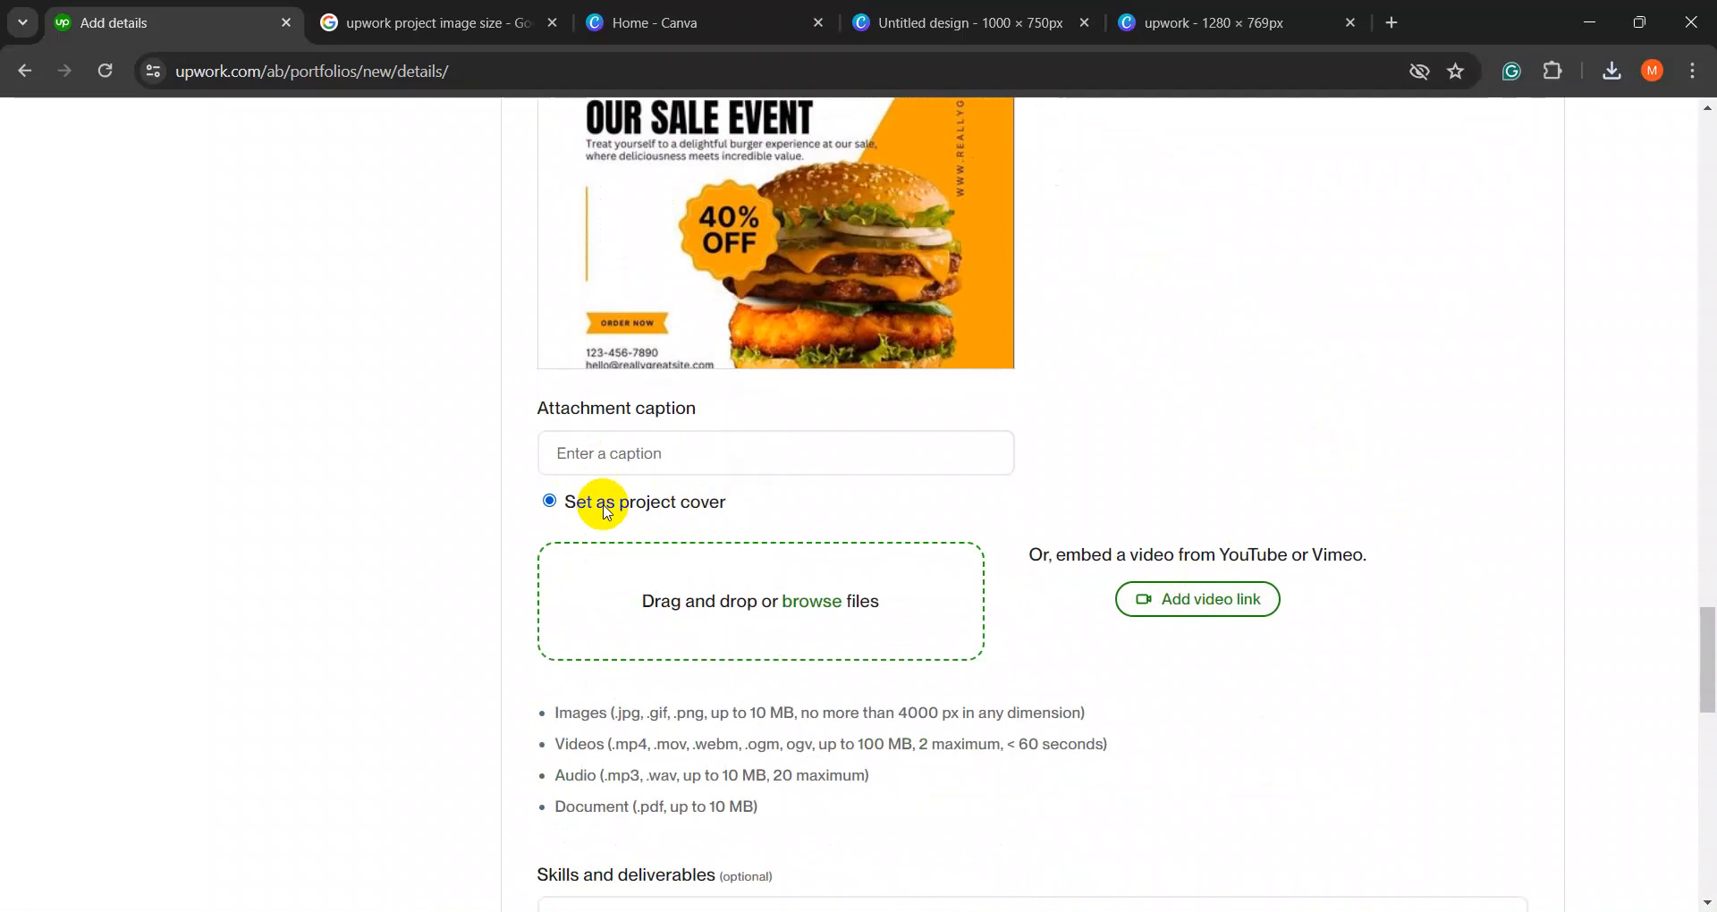
pyautogui.click(810, 604)
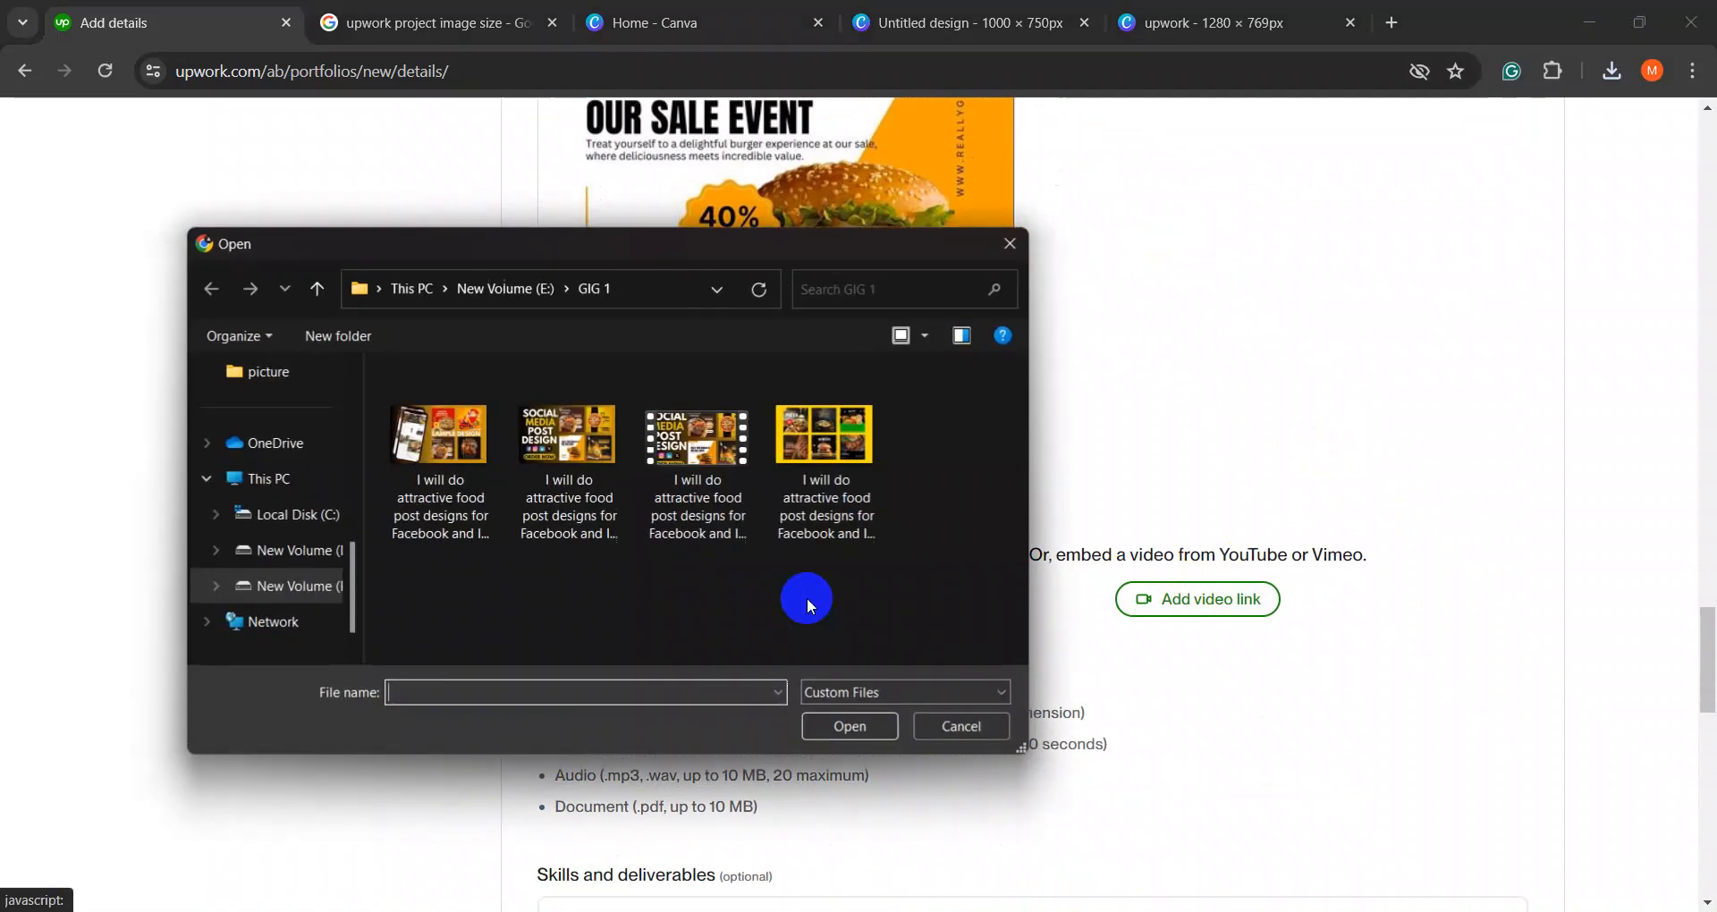
pyautogui.moveTo(351, 572); pyautogui.dragTo(348, 473)
pyautogui.click(287, 515)
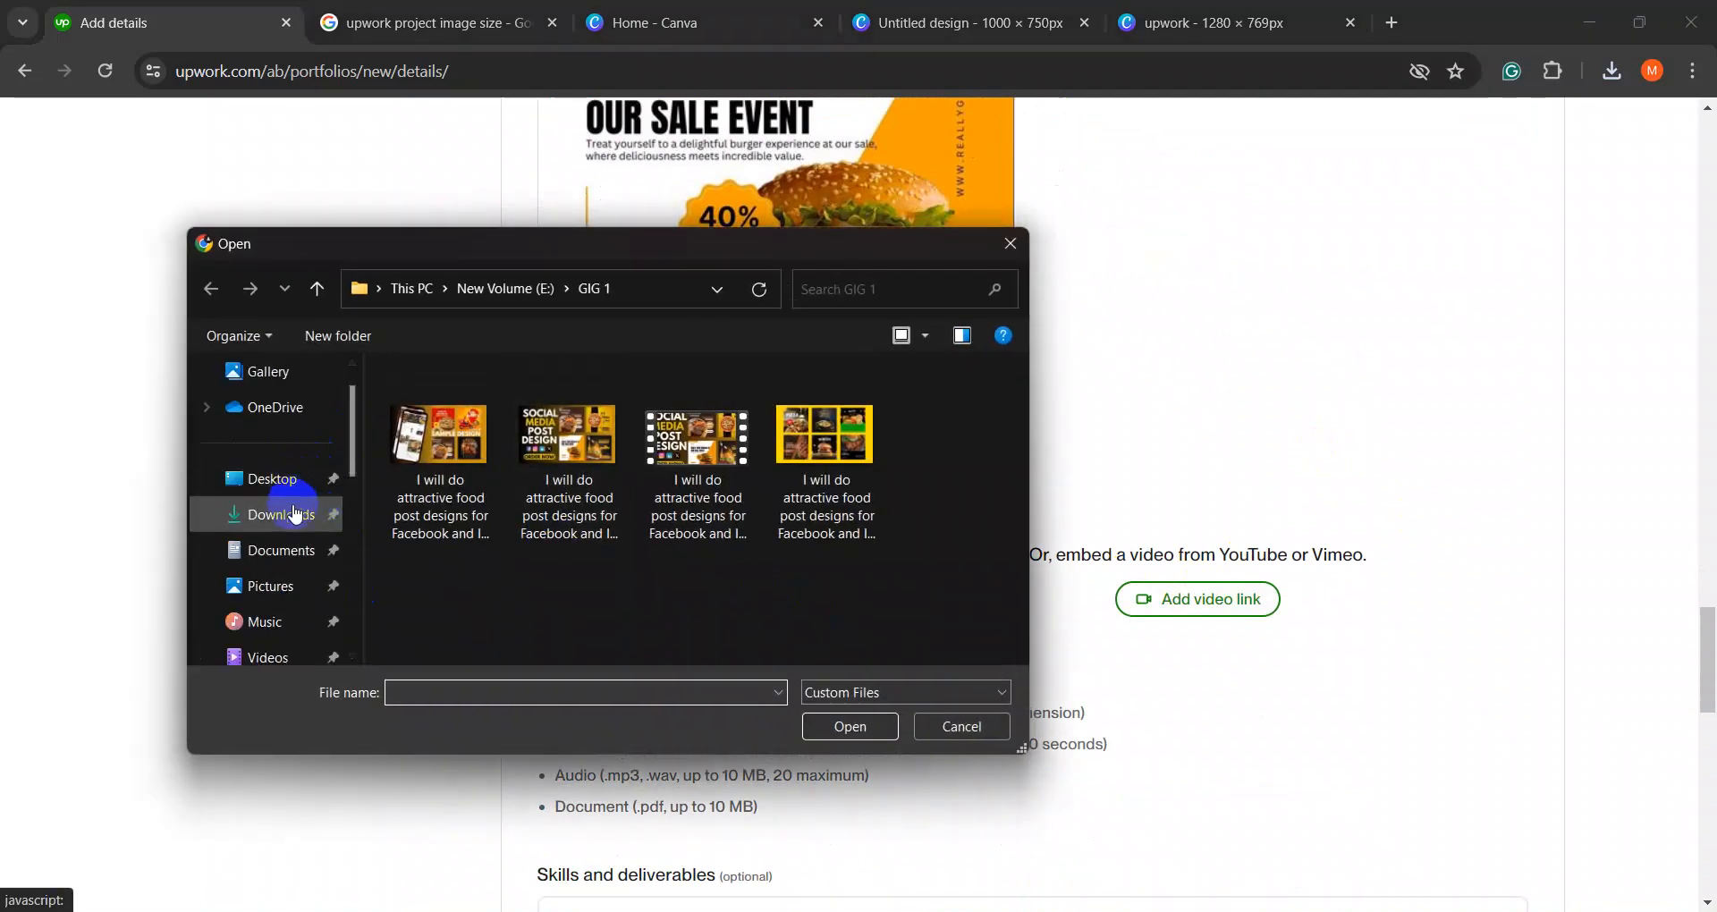
pyautogui.doubleClick(437, 474)
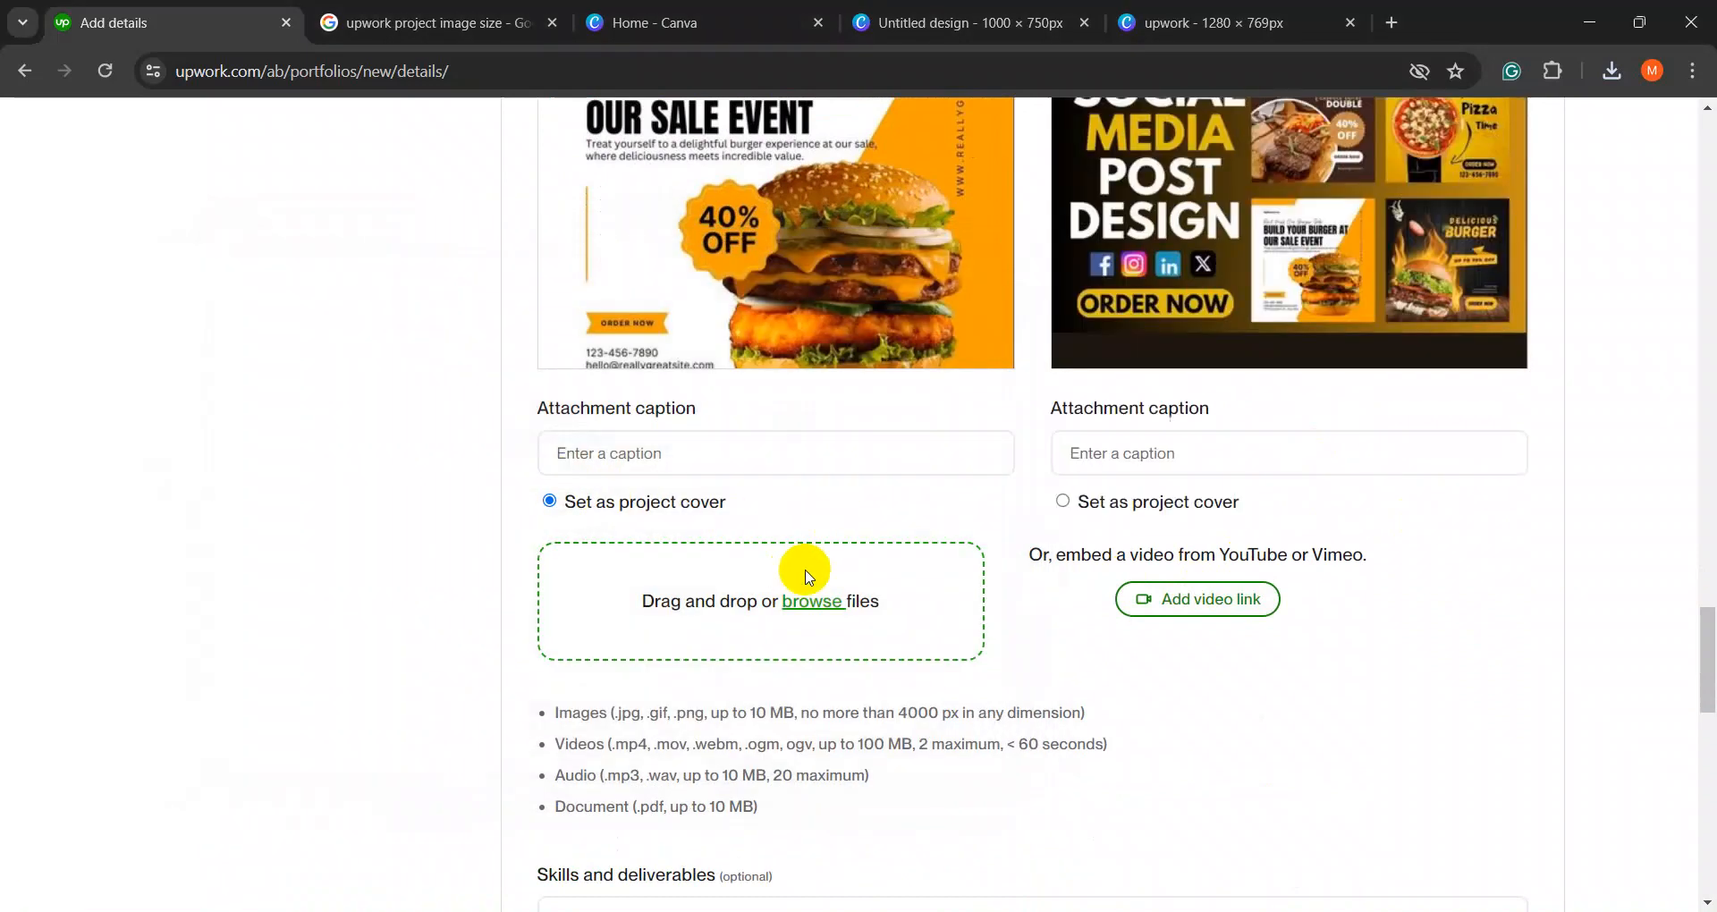
pyautogui.scroll(5, 1252, 389)
pyautogui.scroll(-8, 1323, 581)
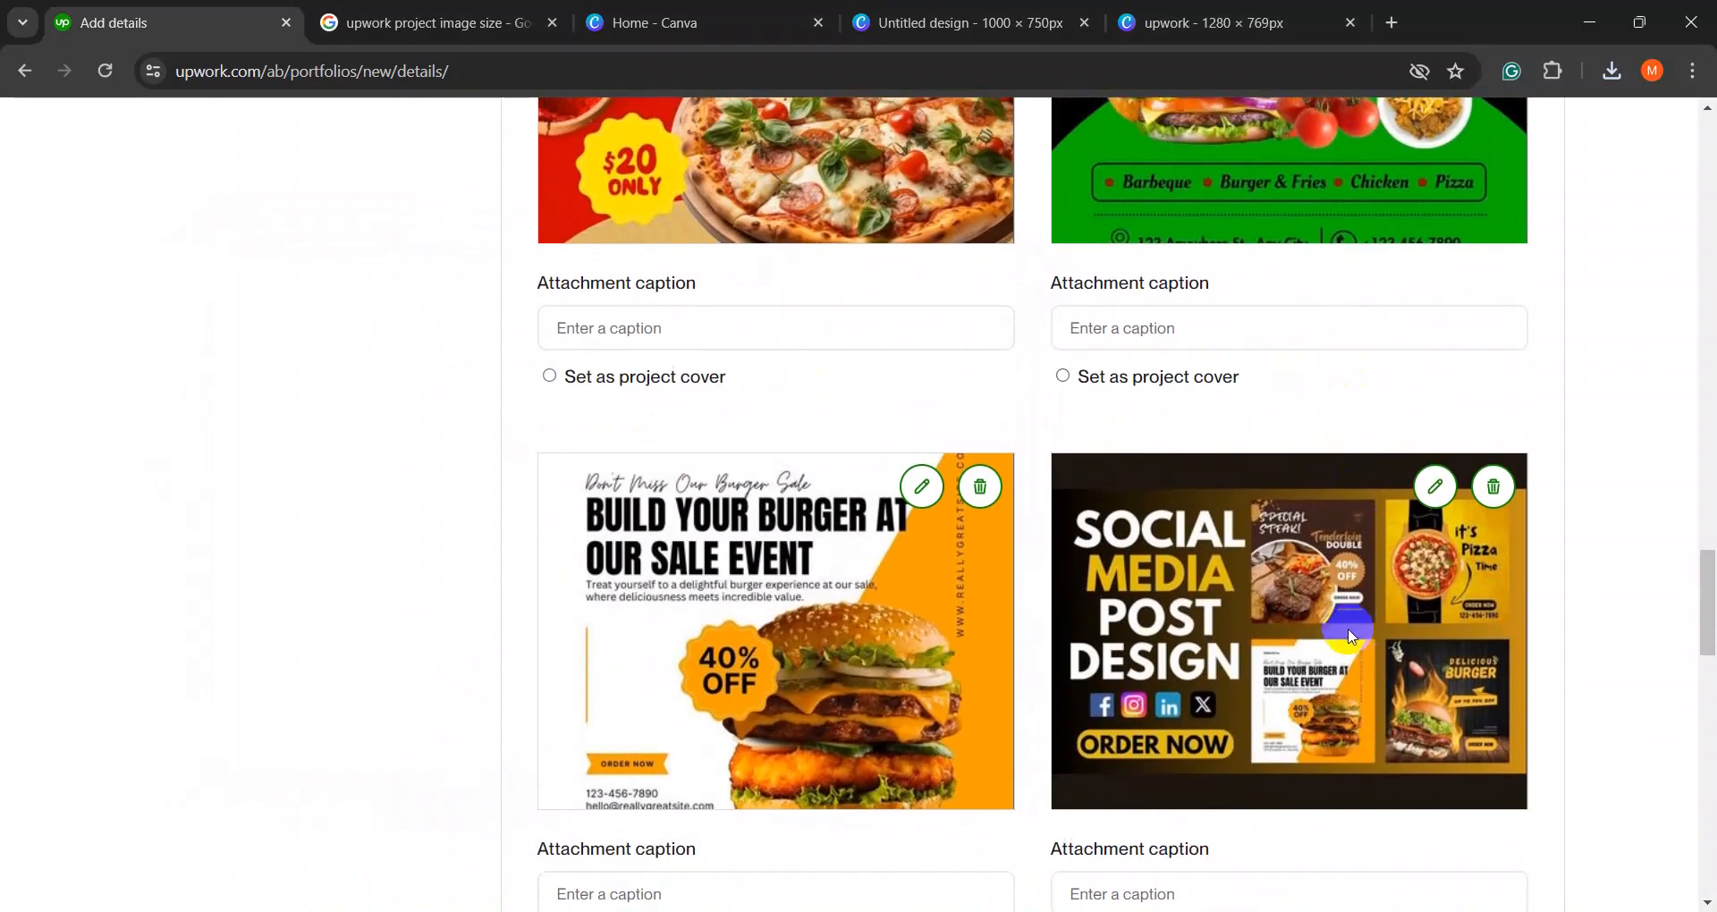
# - Add the suggested skills Canva and Content Creation to the project's skills and deliverables
pyautogui.scroll(-3, 805, 602)
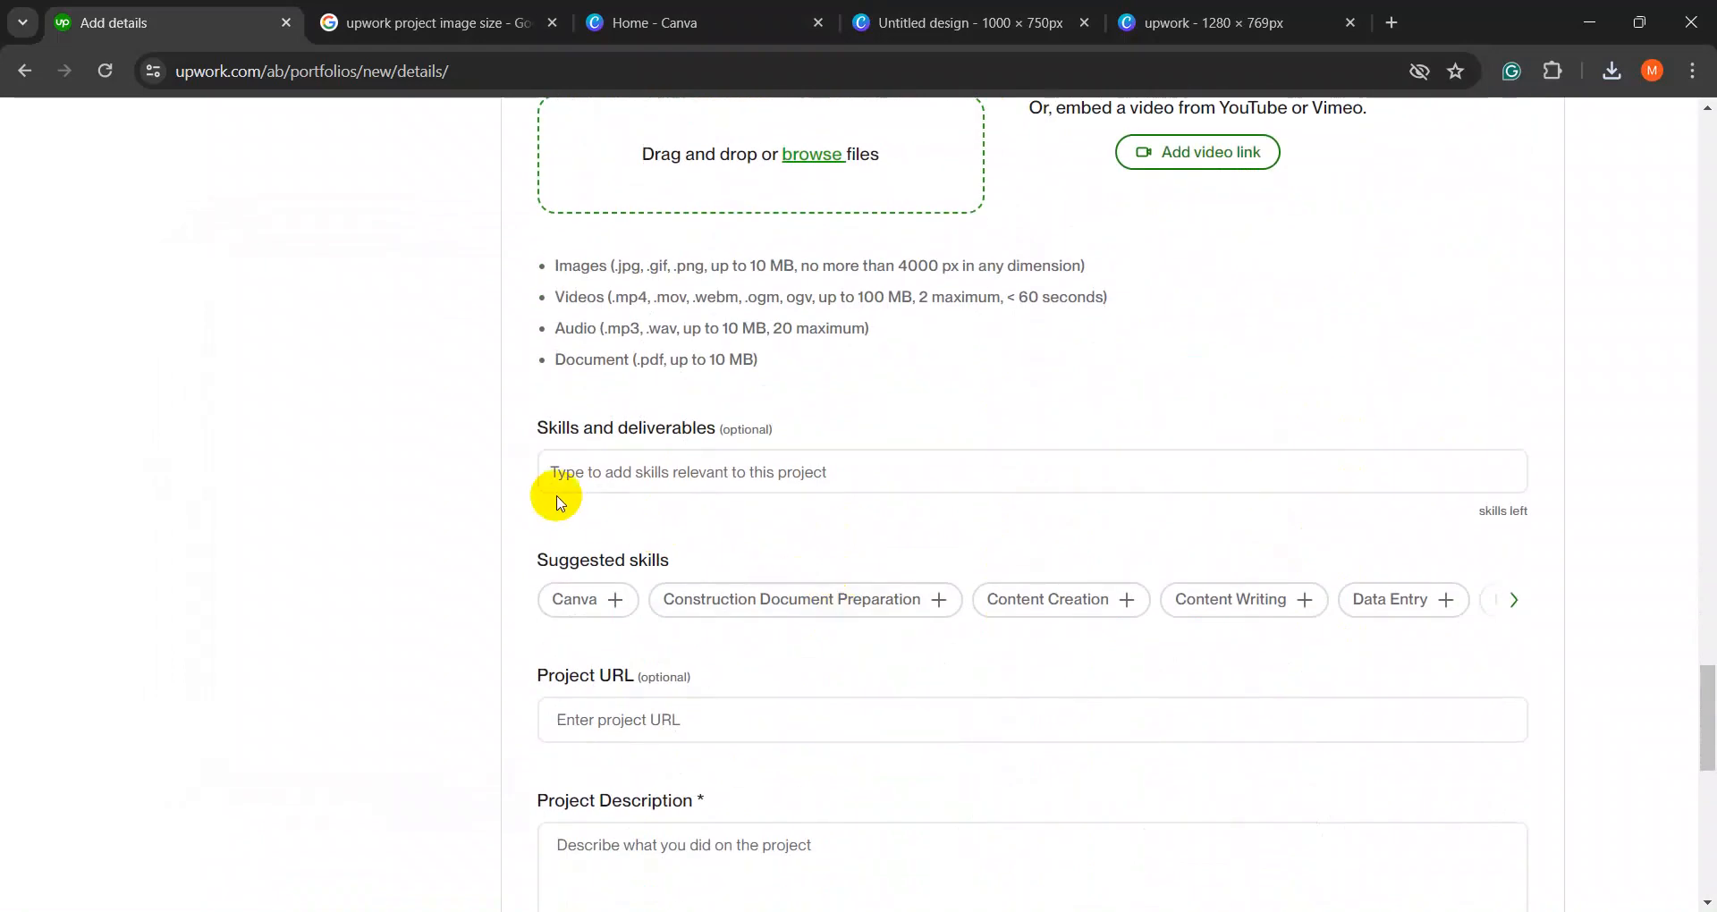
pyautogui.click(633, 474)
pyautogui.moveTo(532, 427)
pyautogui.mouseDown()
pyautogui.moveTo(702, 443)
pyautogui.moveTo(506, 429)
pyautogui.mouseUp()
pyautogui.click(659, 468)
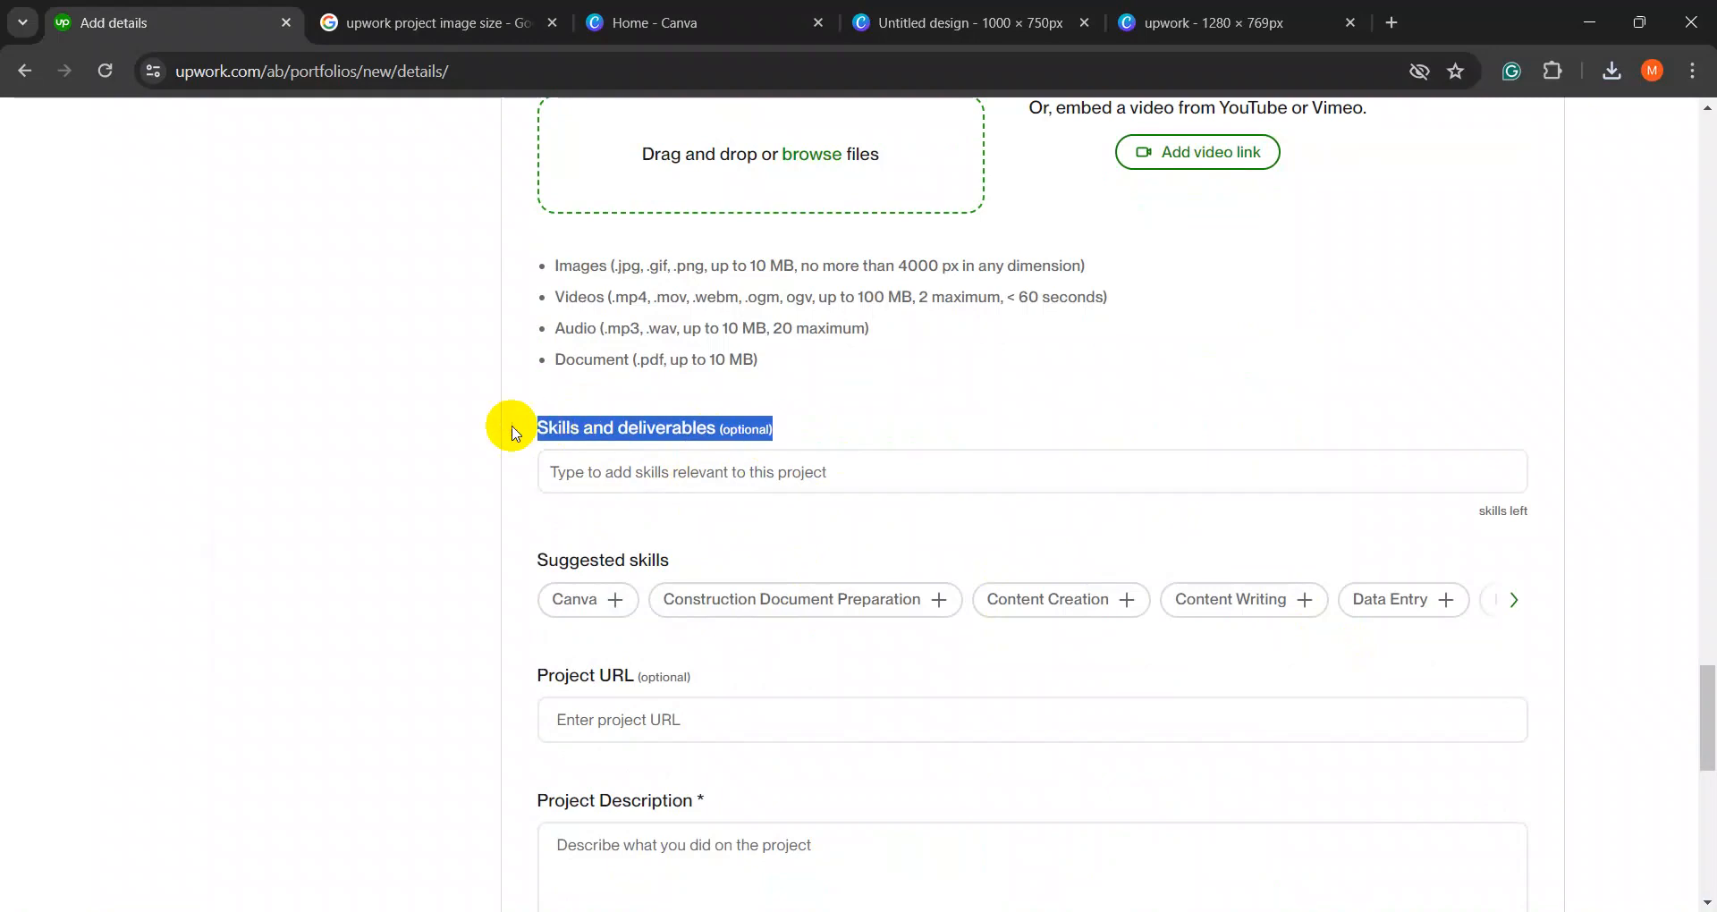
pyautogui.scroll(-2, 751, 474)
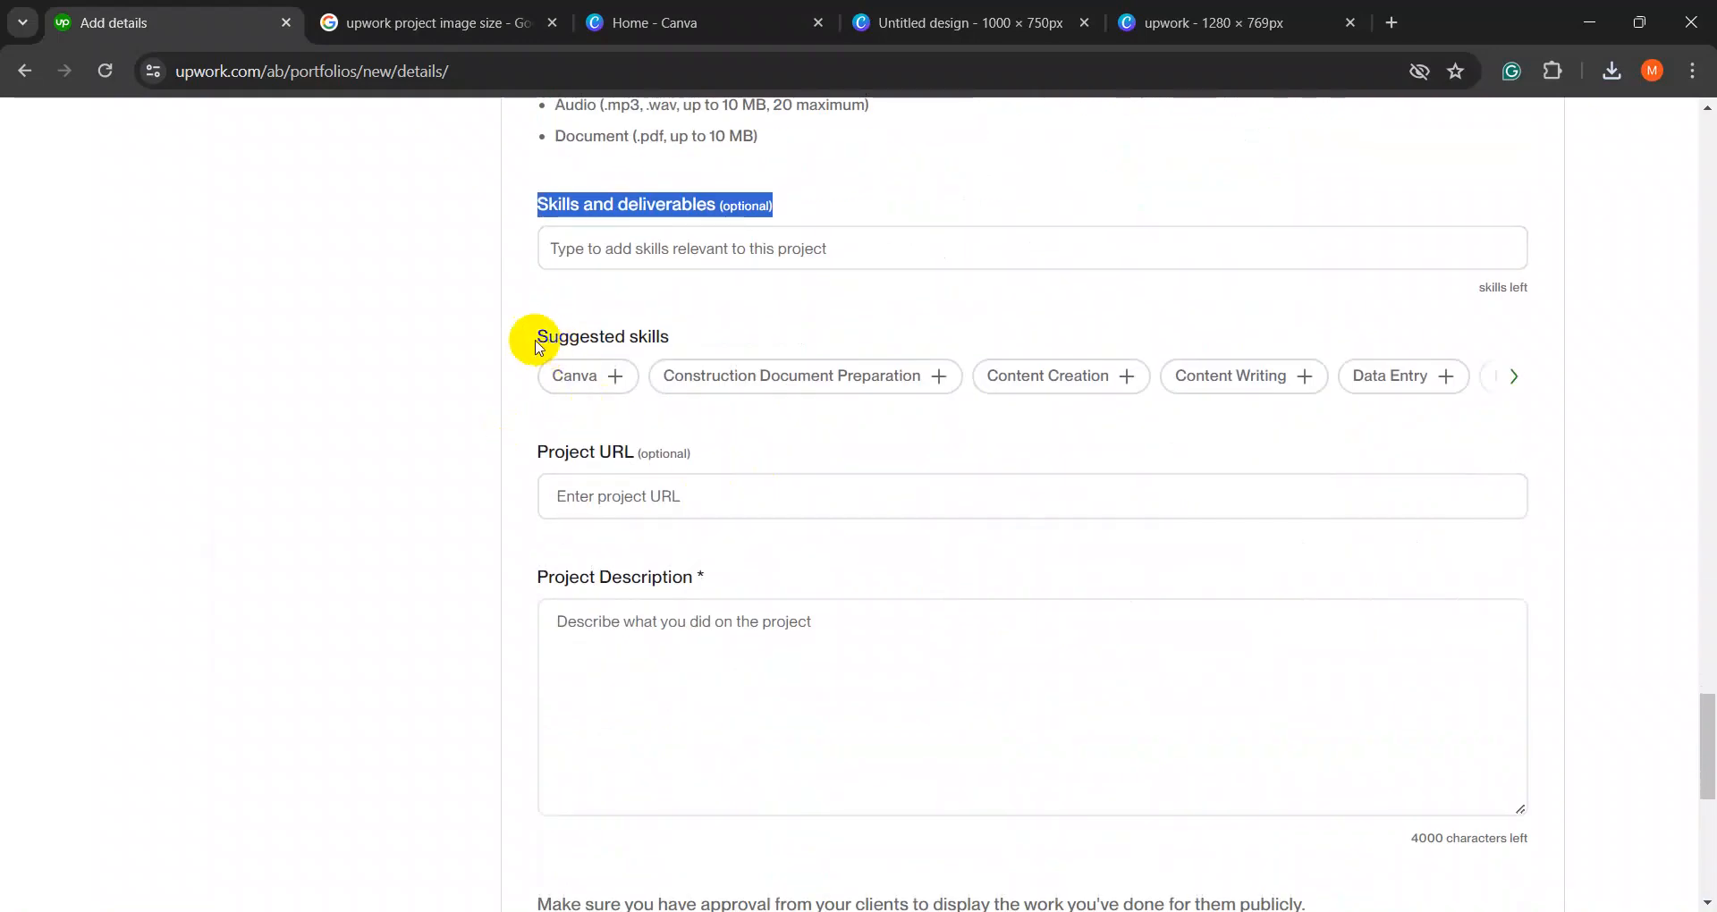
pyautogui.moveTo(537, 337); pyautogui.dragTo(703, 355)
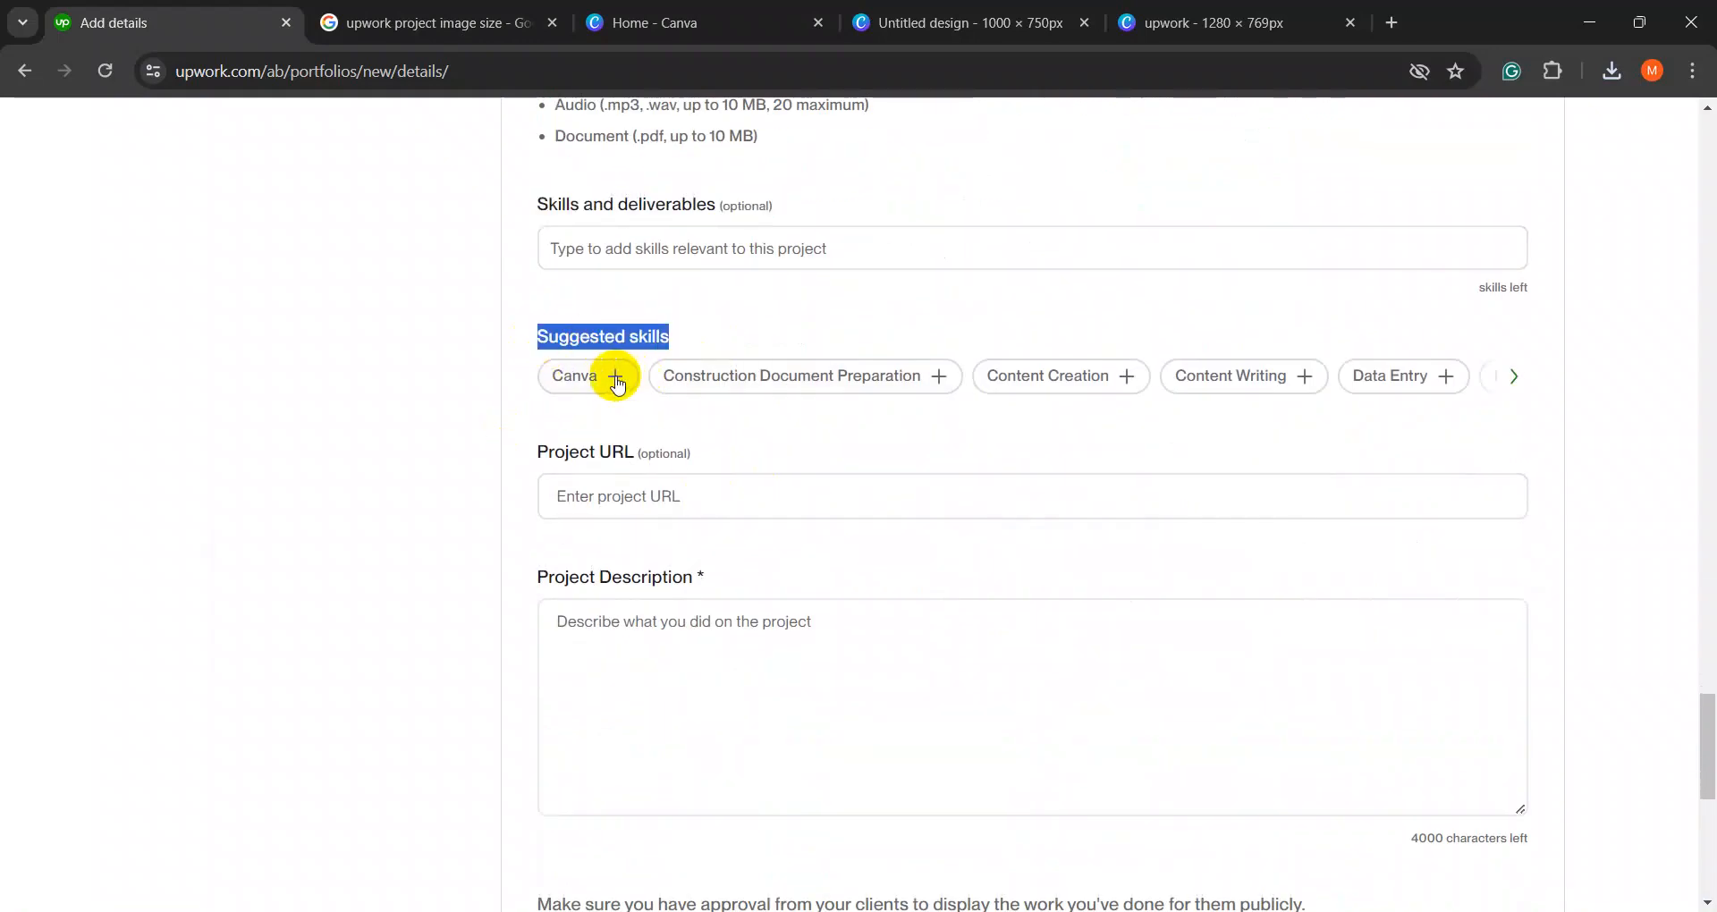
pyautogui.click(617, 377)
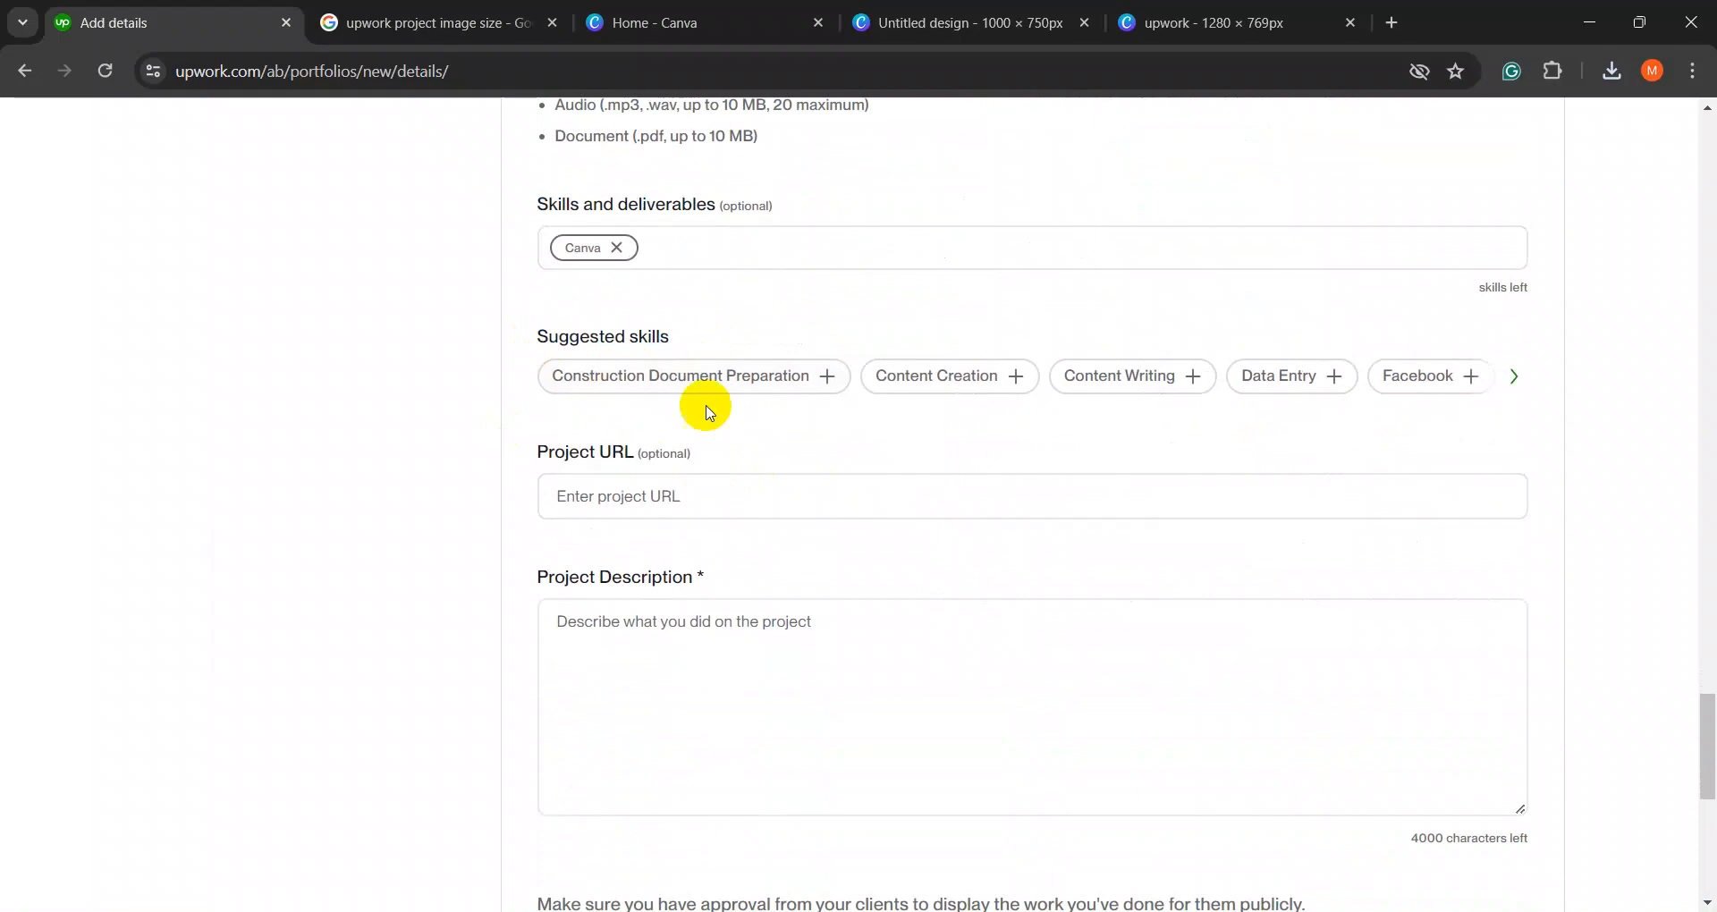
pyautogui.click(1014, 379)
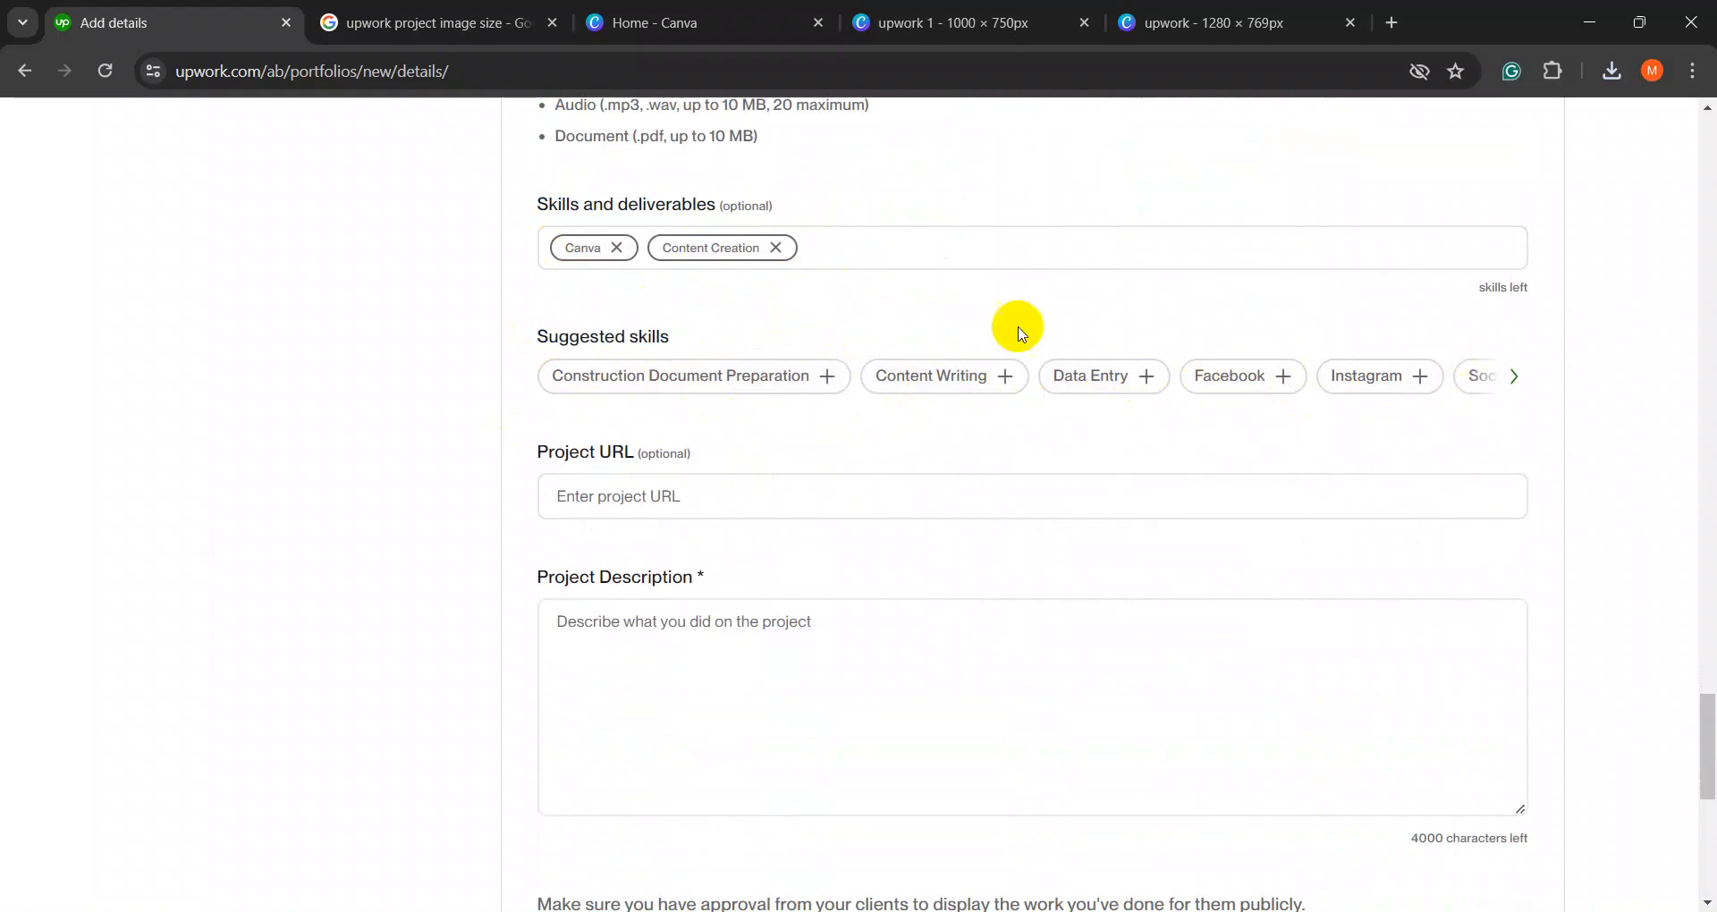
# - Search the skills for "social media content" and add Social Media Content to the project
pyautogui.click(917, 271)
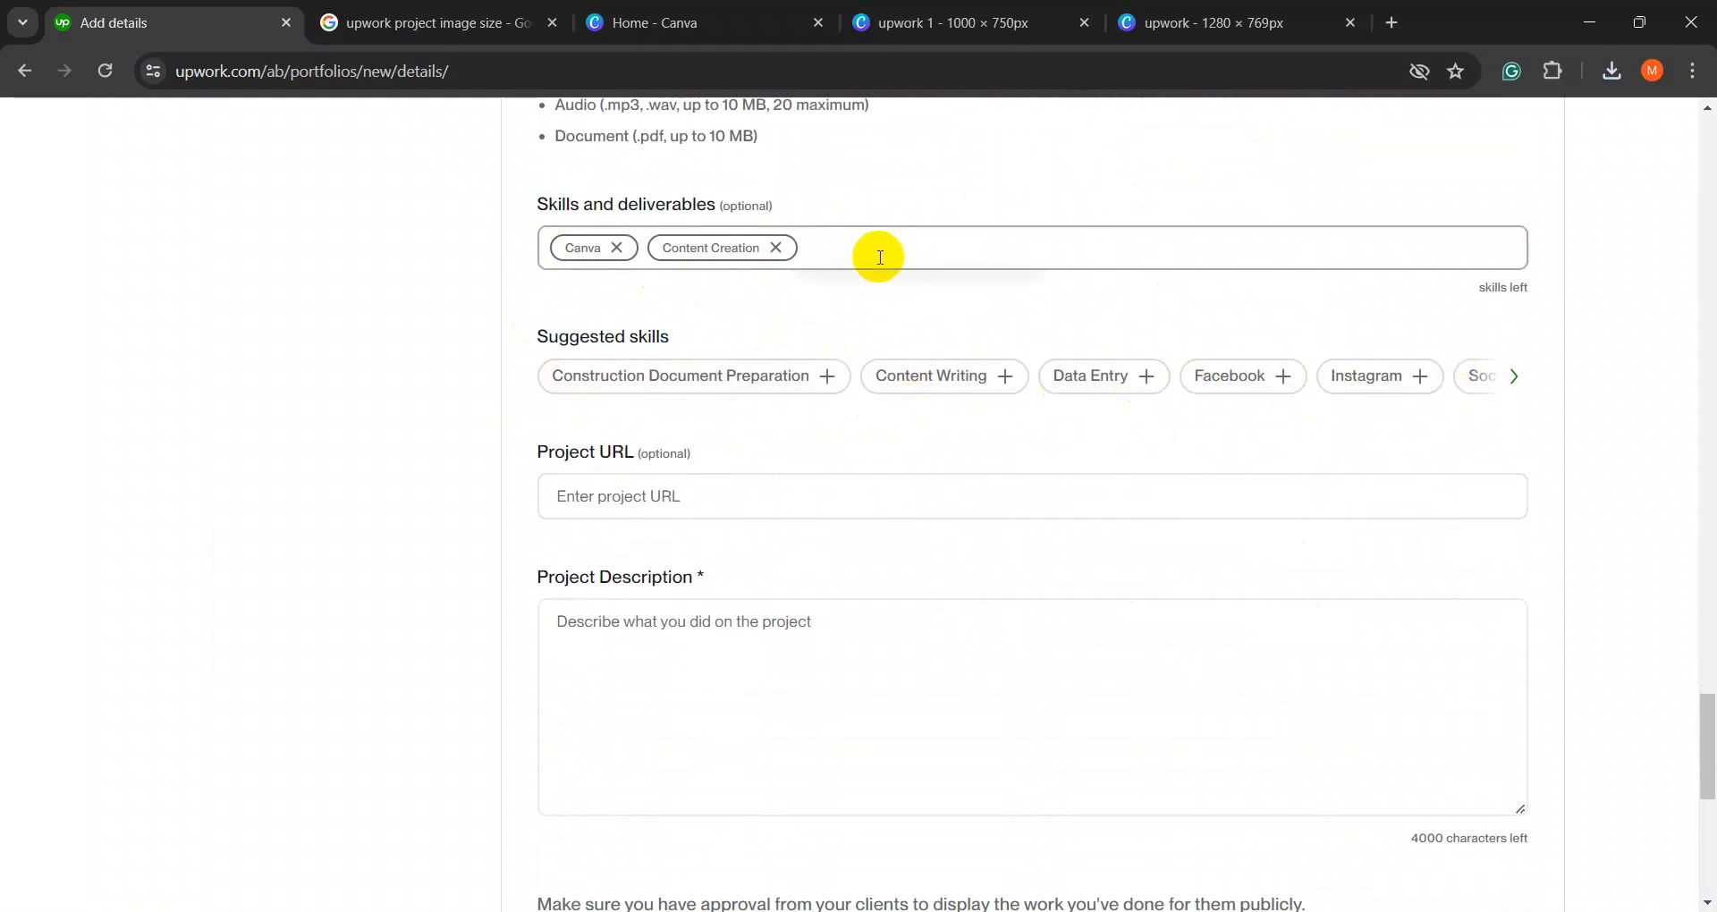
pyautogui.write('soci')
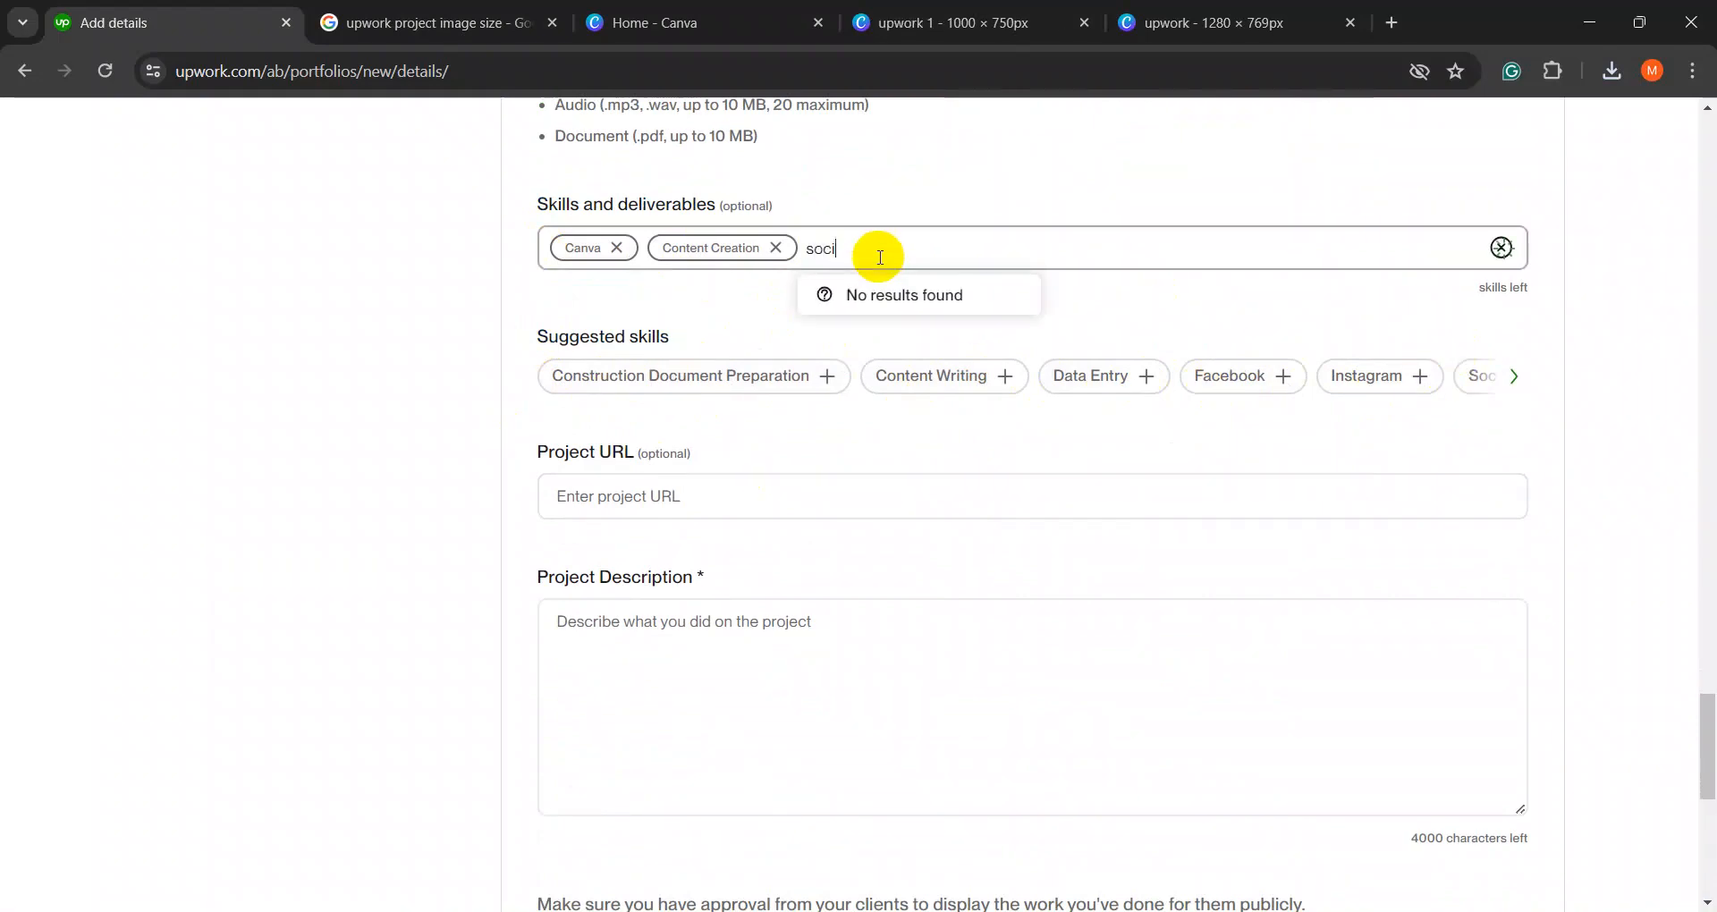
pyautogui.write('al med')
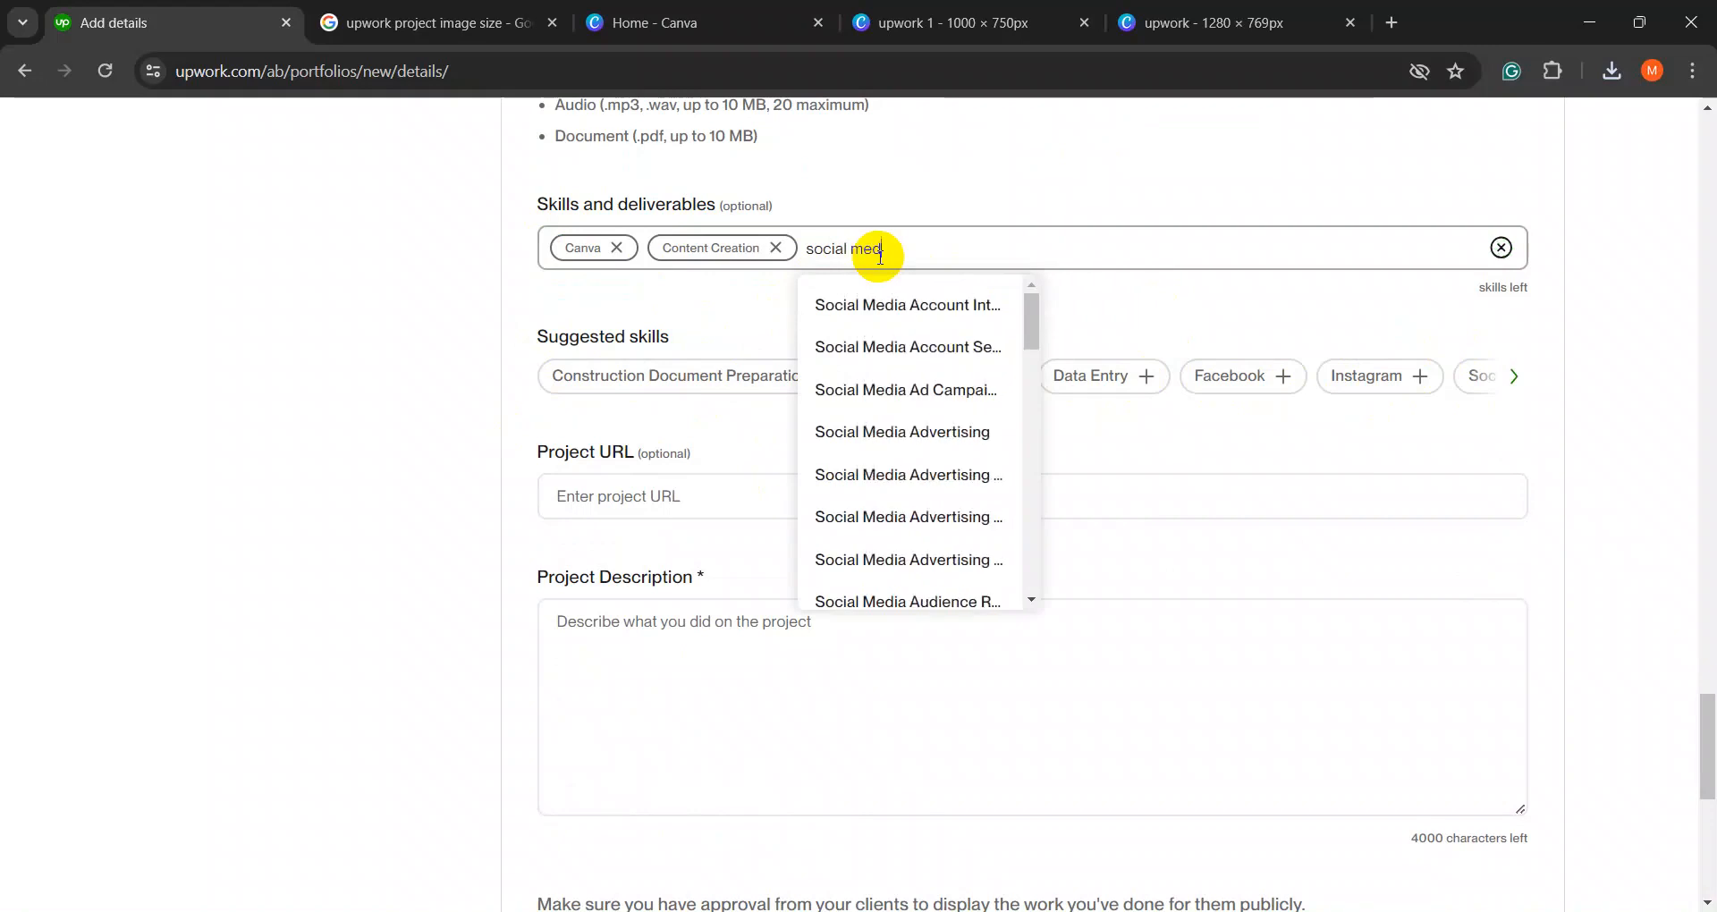
pyautogui.write('ia content')
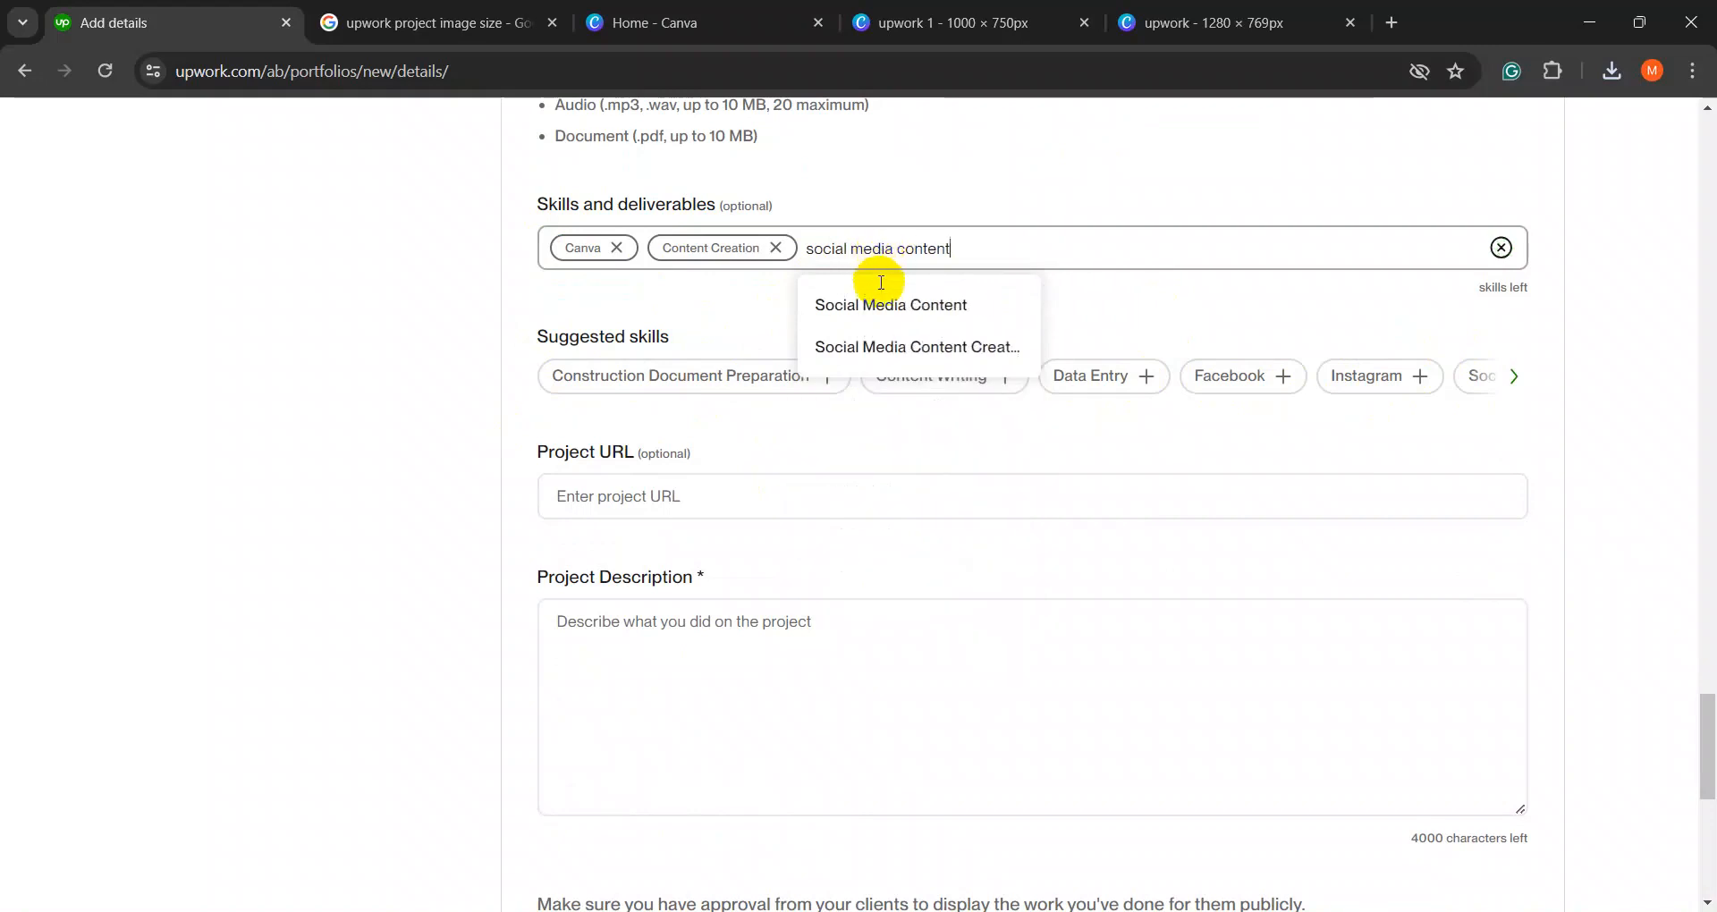
pyautogui.click(877, 304)
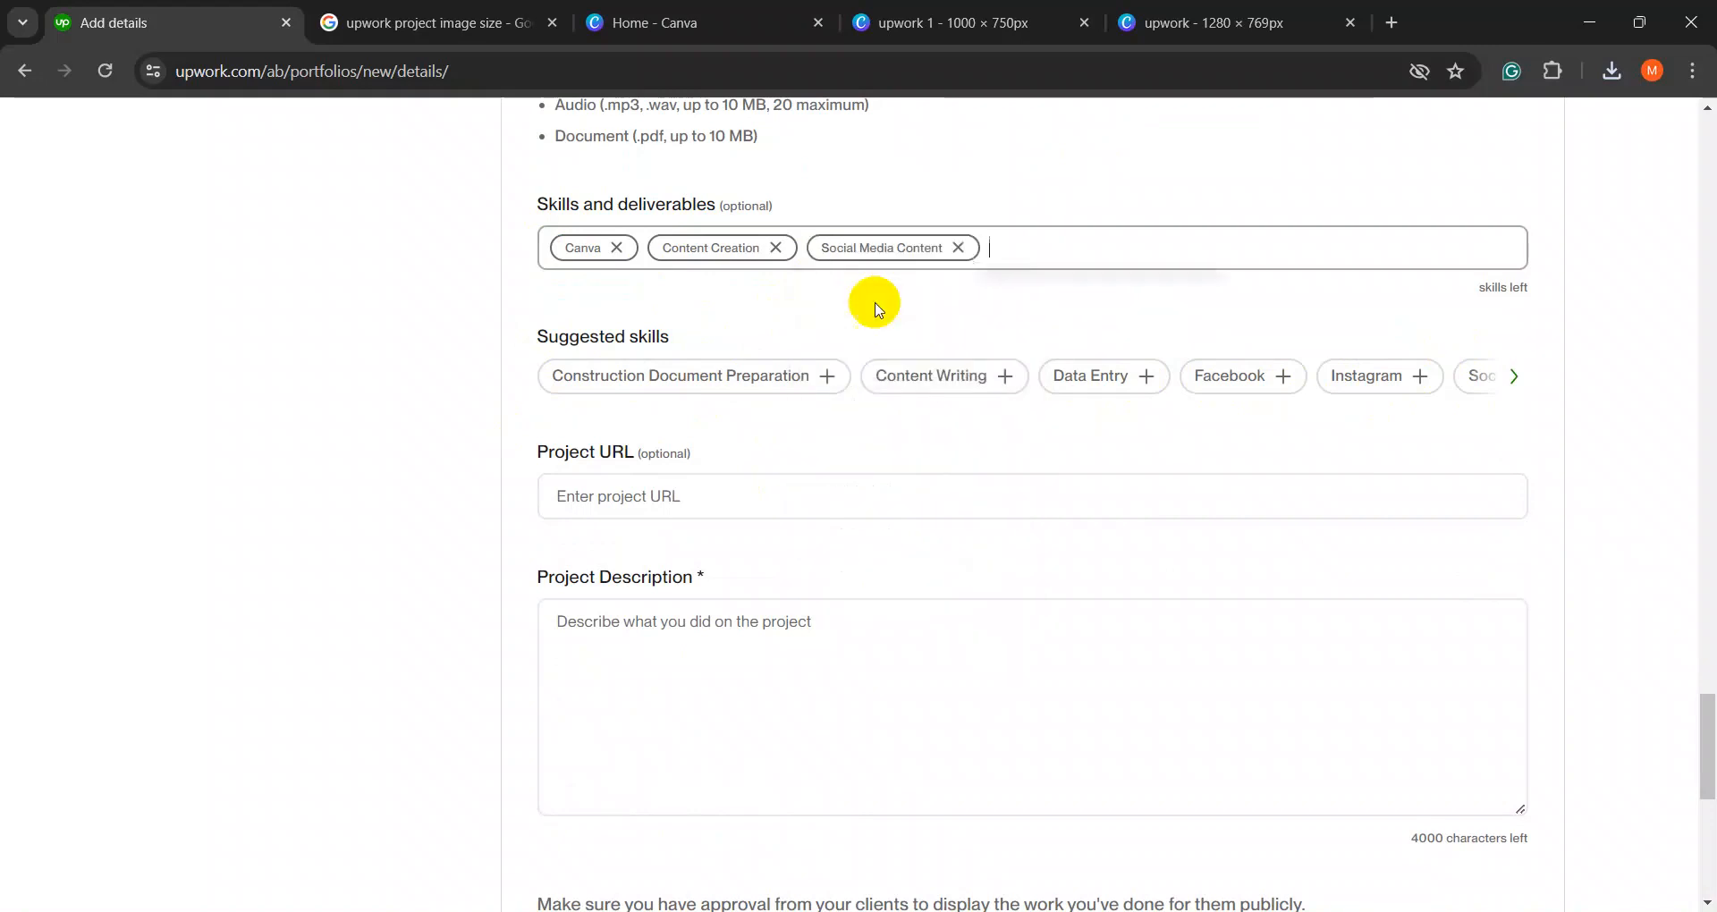
# - Search the skills for "social media man" and add Social Media Management to the project
pyautogui.write('soci')
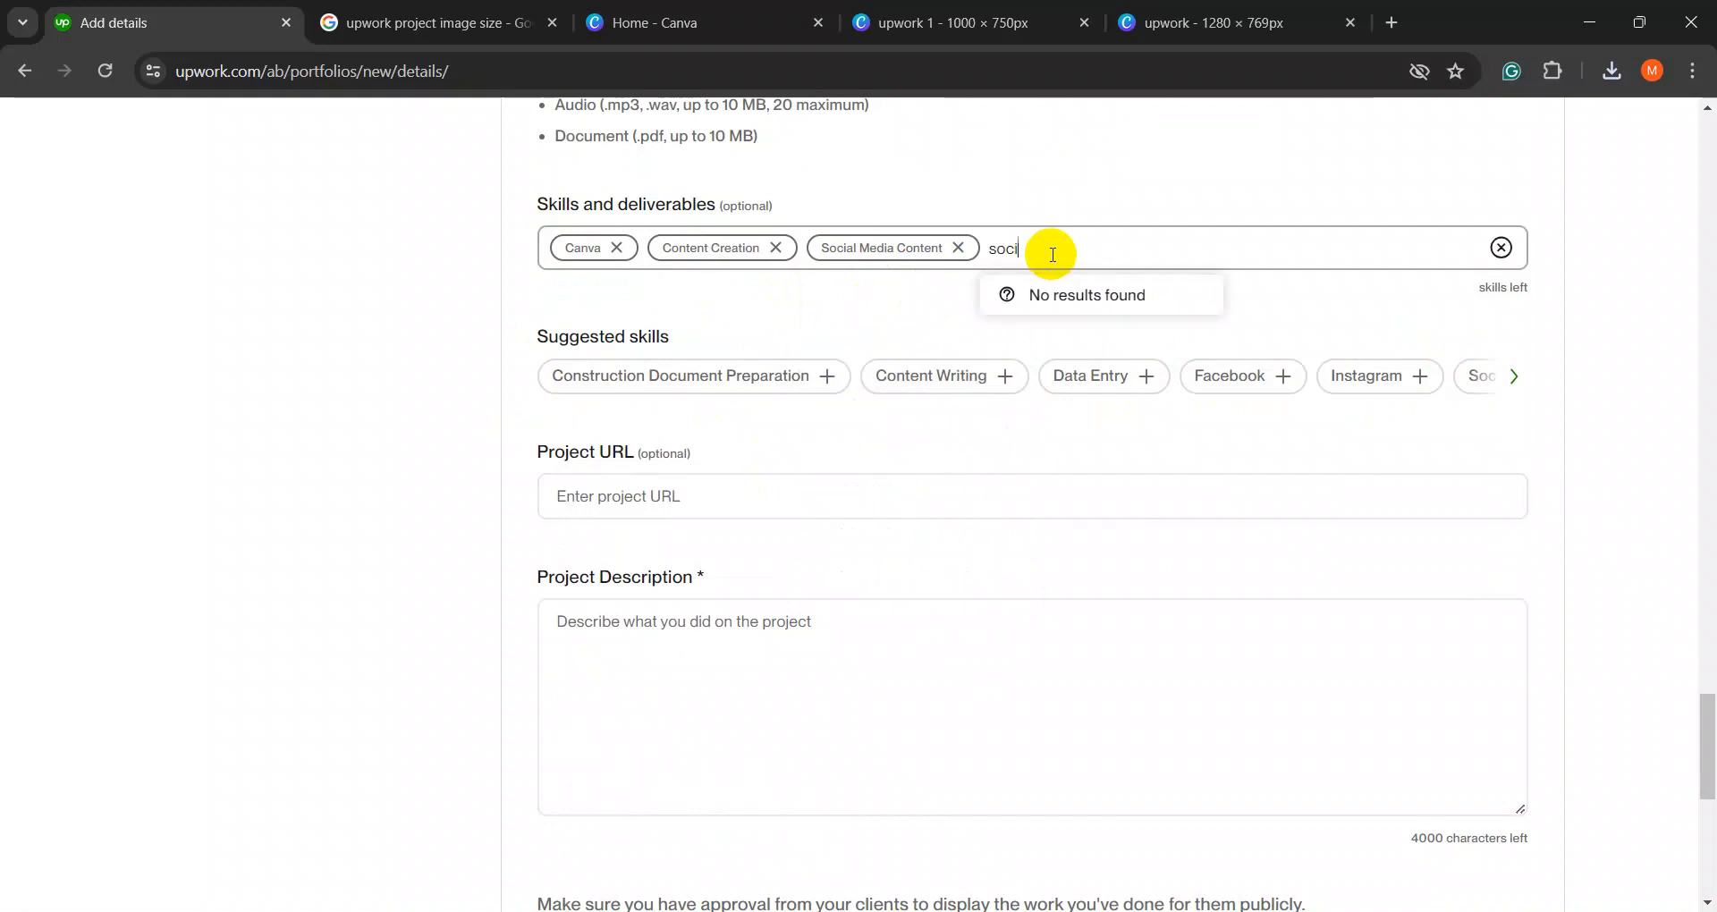
pyautogui.write('al medi')
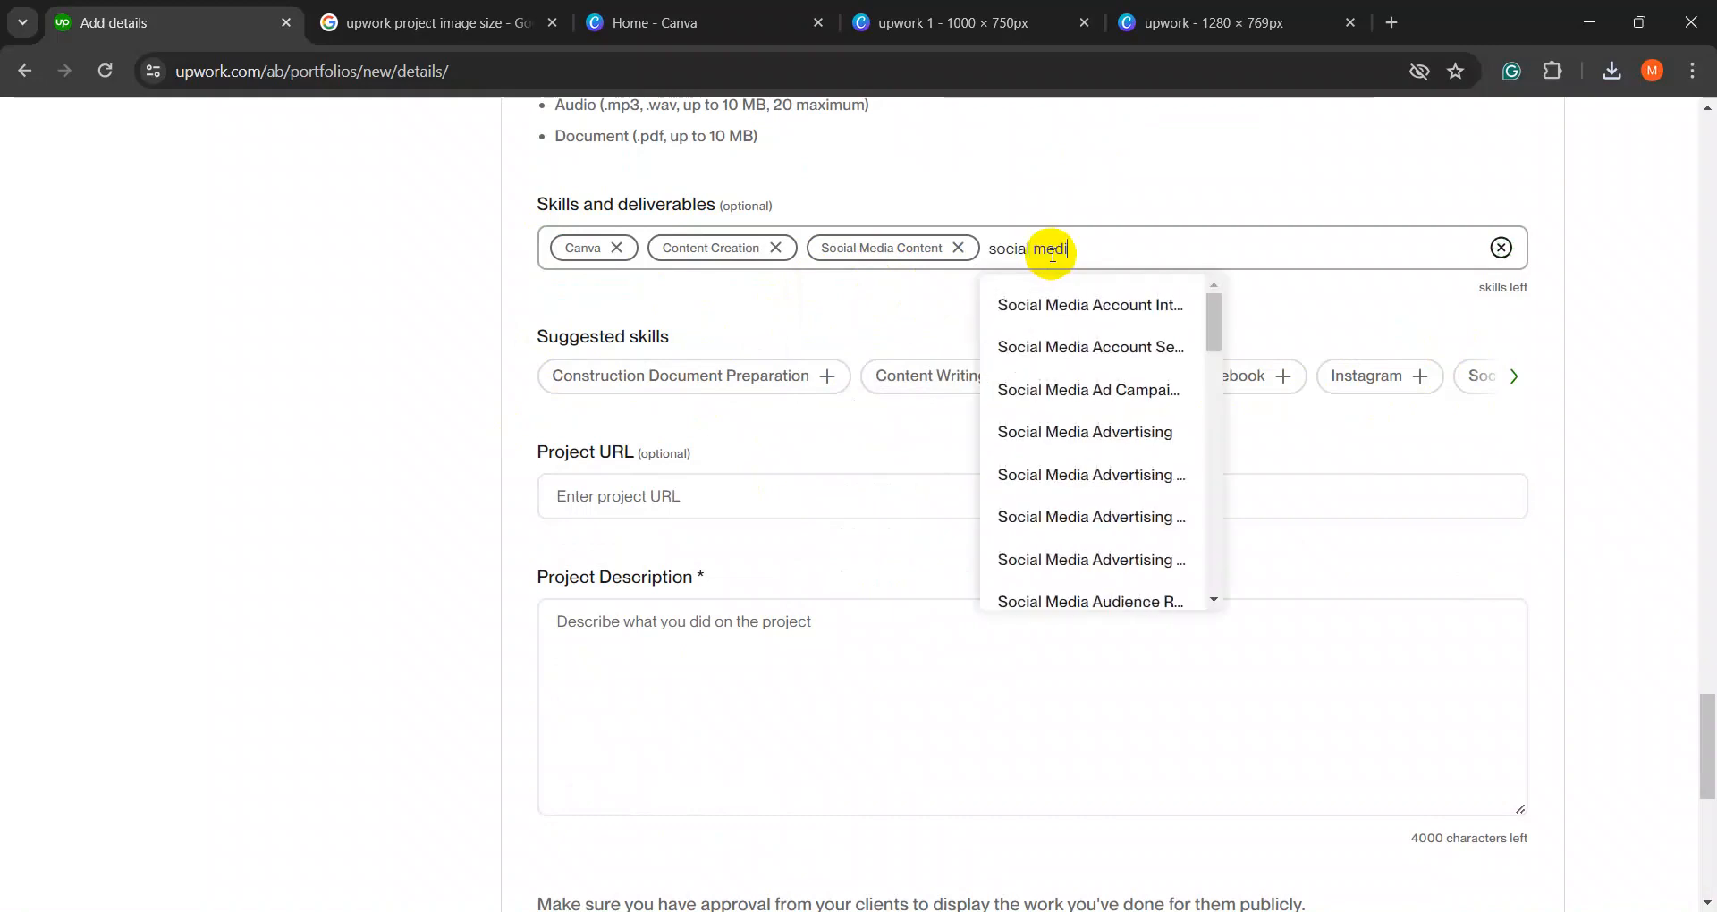
pyautogui.write('a post')
pyautogui.scroll(-3, 1033, 413)
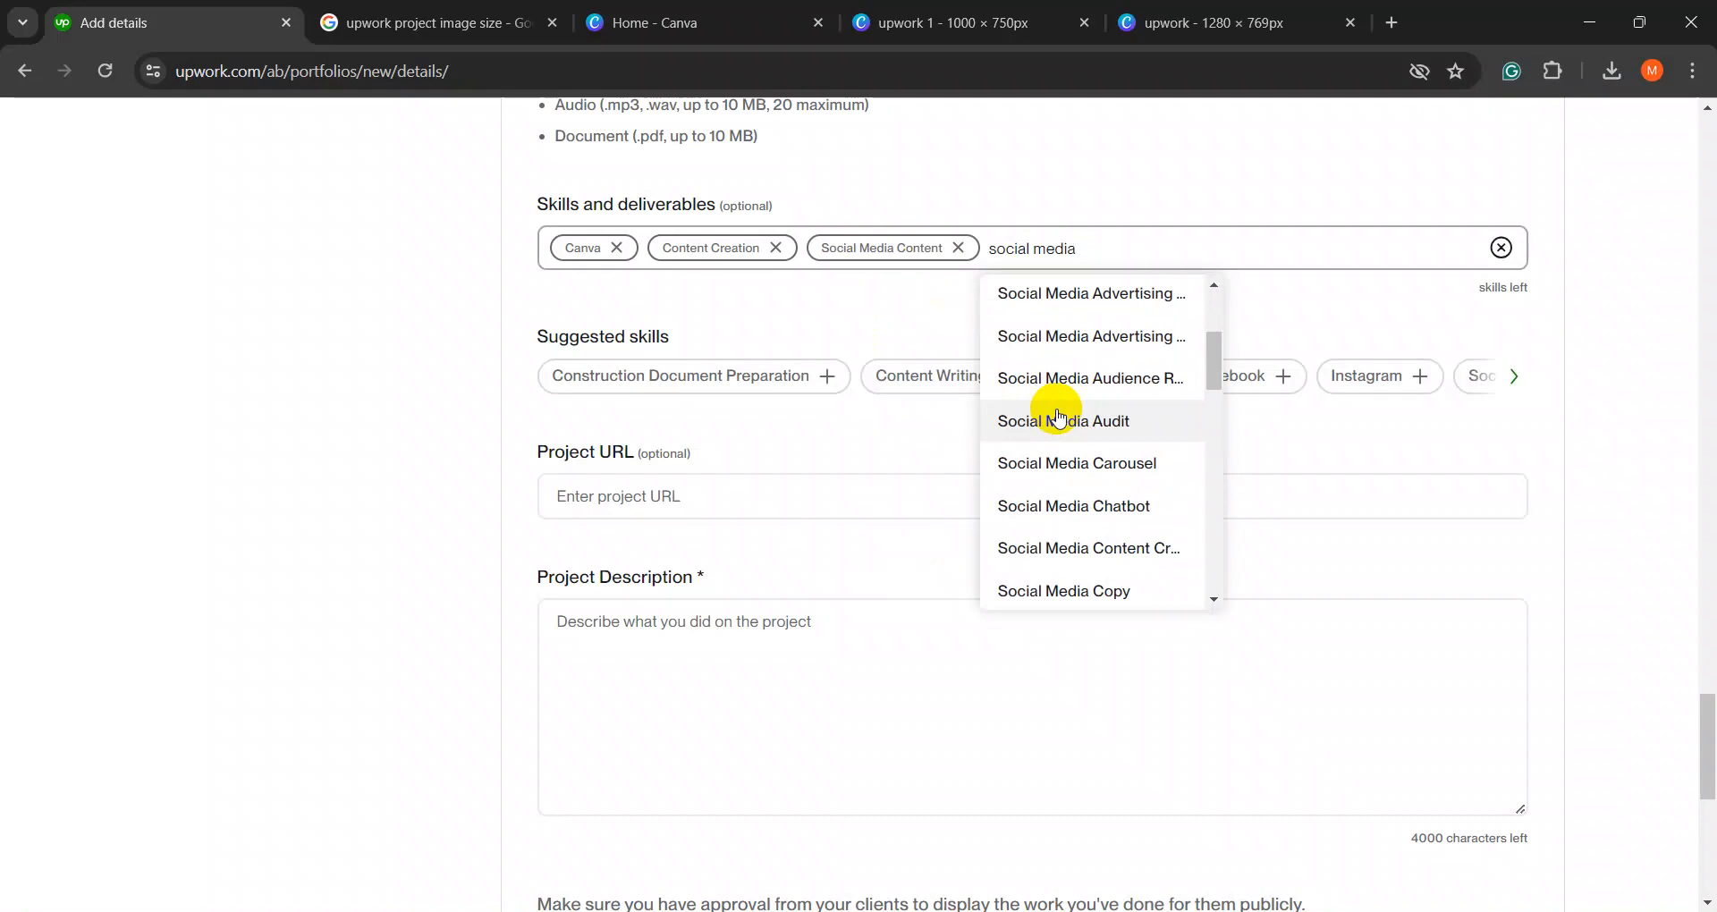
pyautogui.write('man')
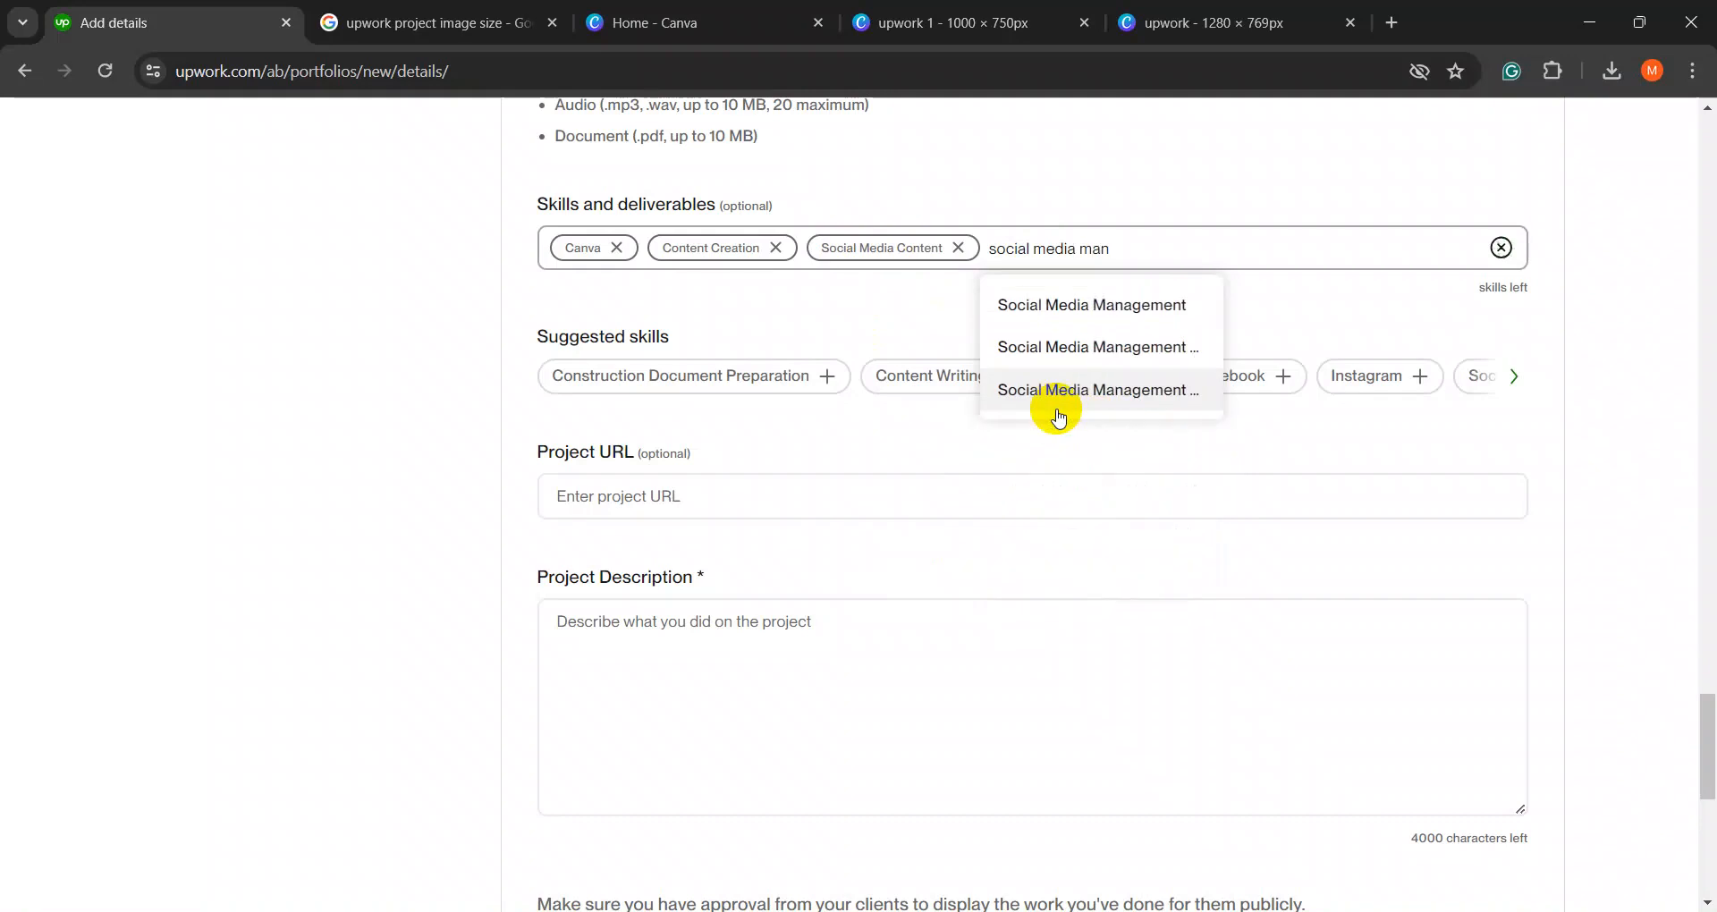
pyautogui.click(1033, 304)
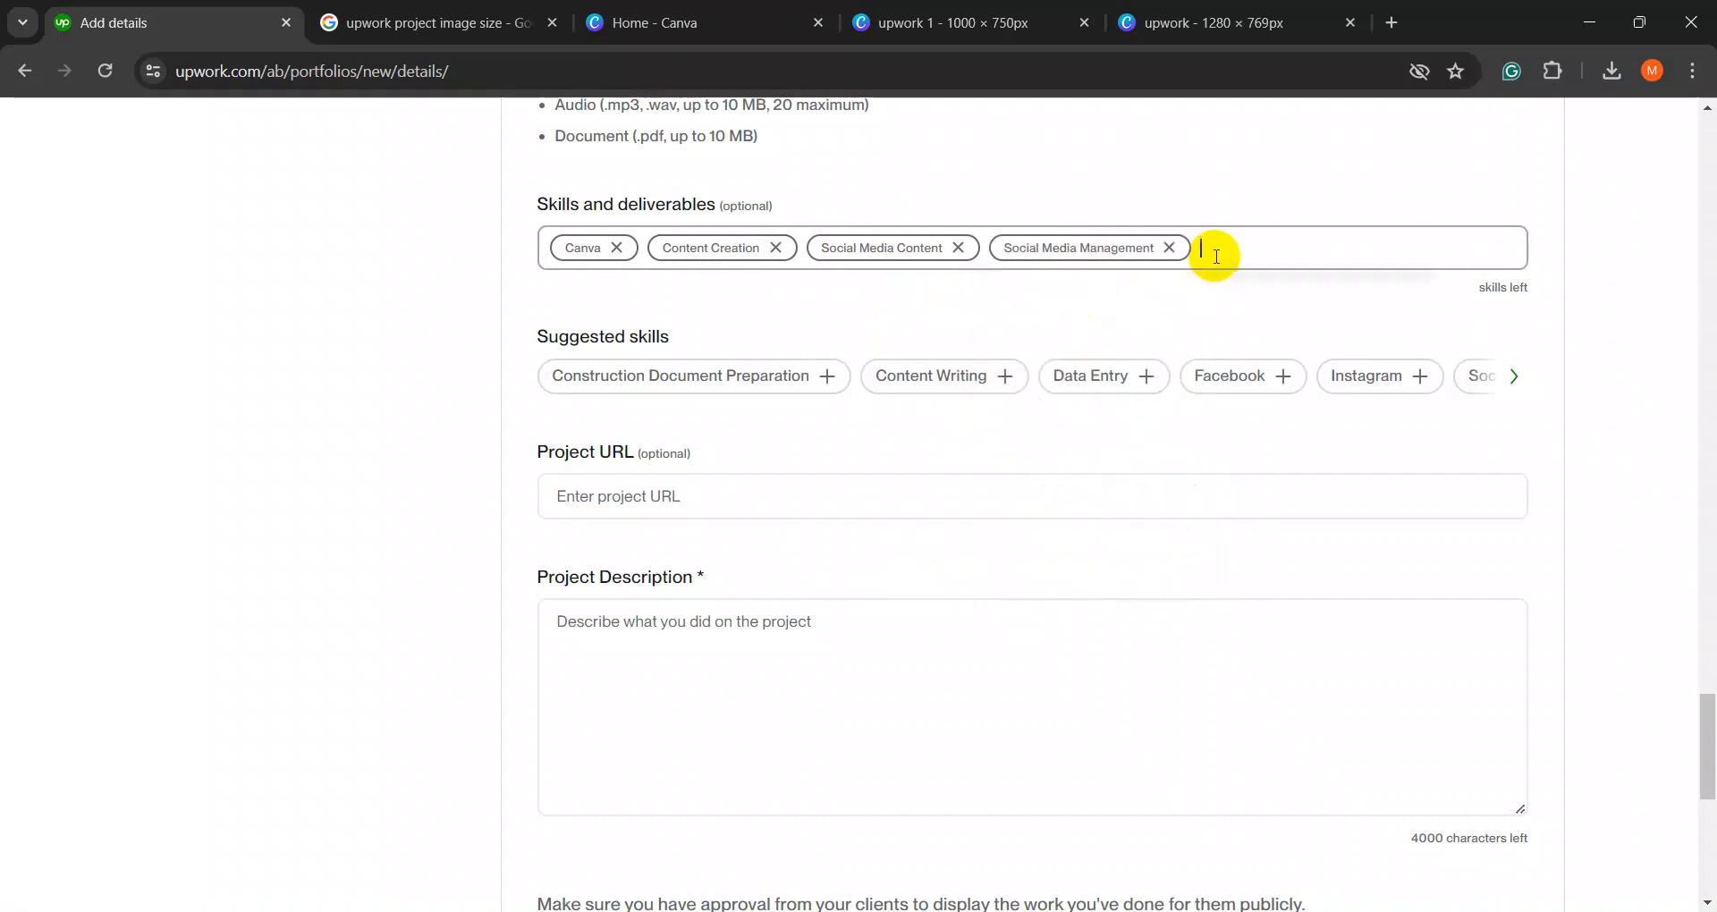
# - Search the skills for "canva" and "content", and add Content Editing to the project
pyautogui.write('canv')
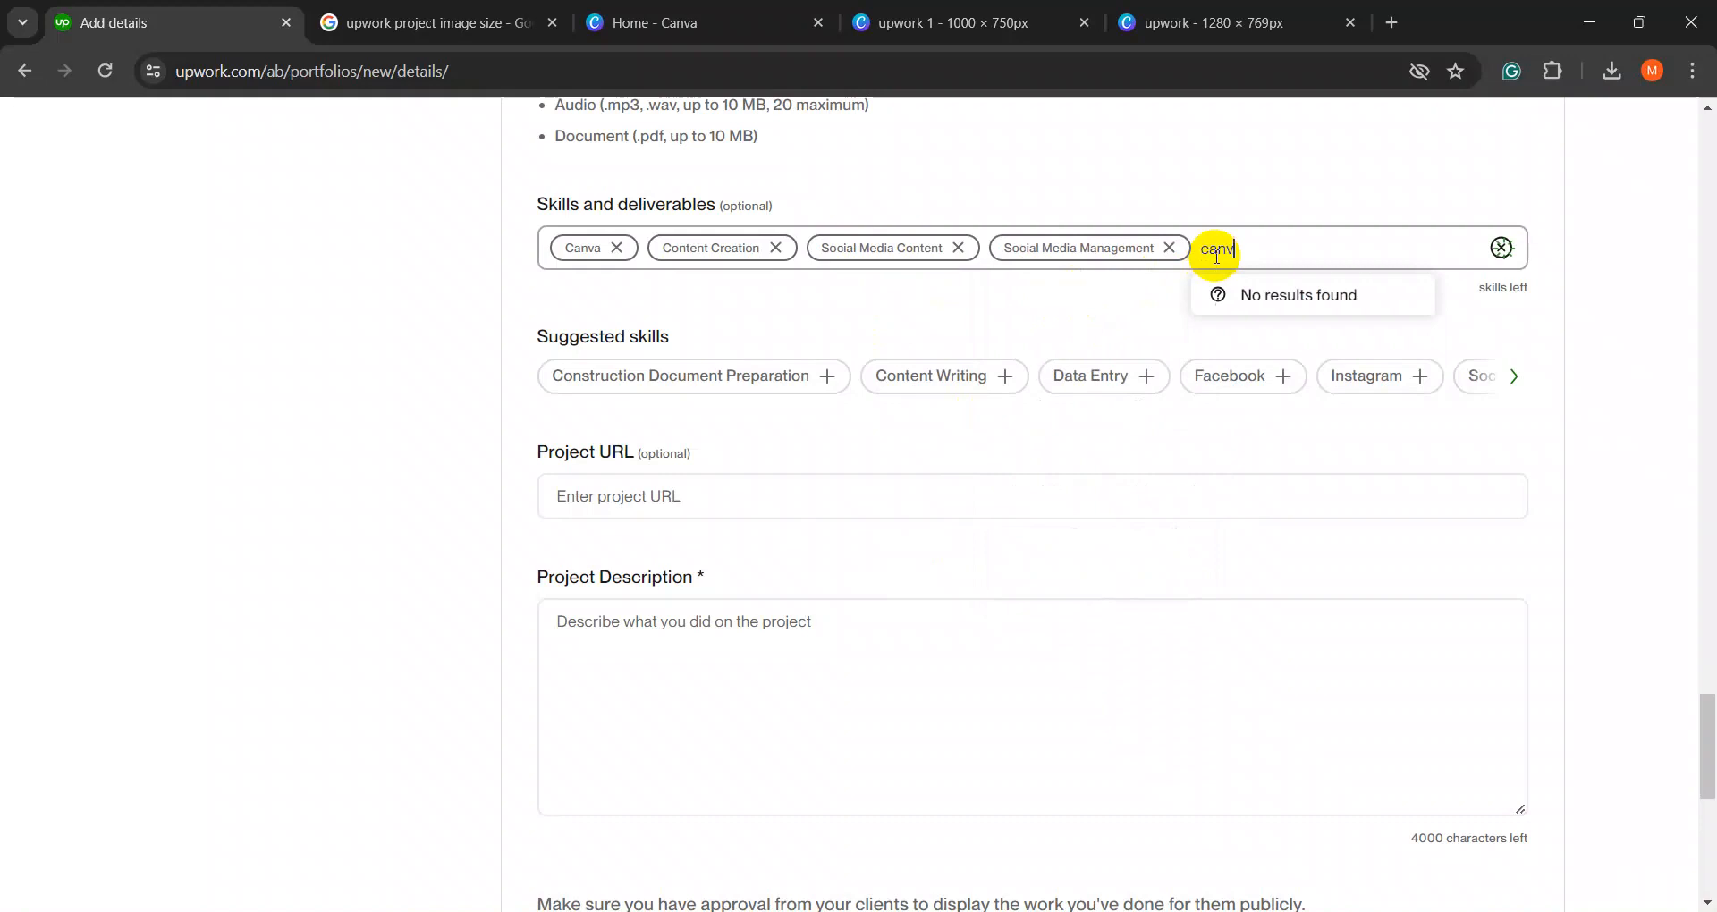
pyautogui.write('a')
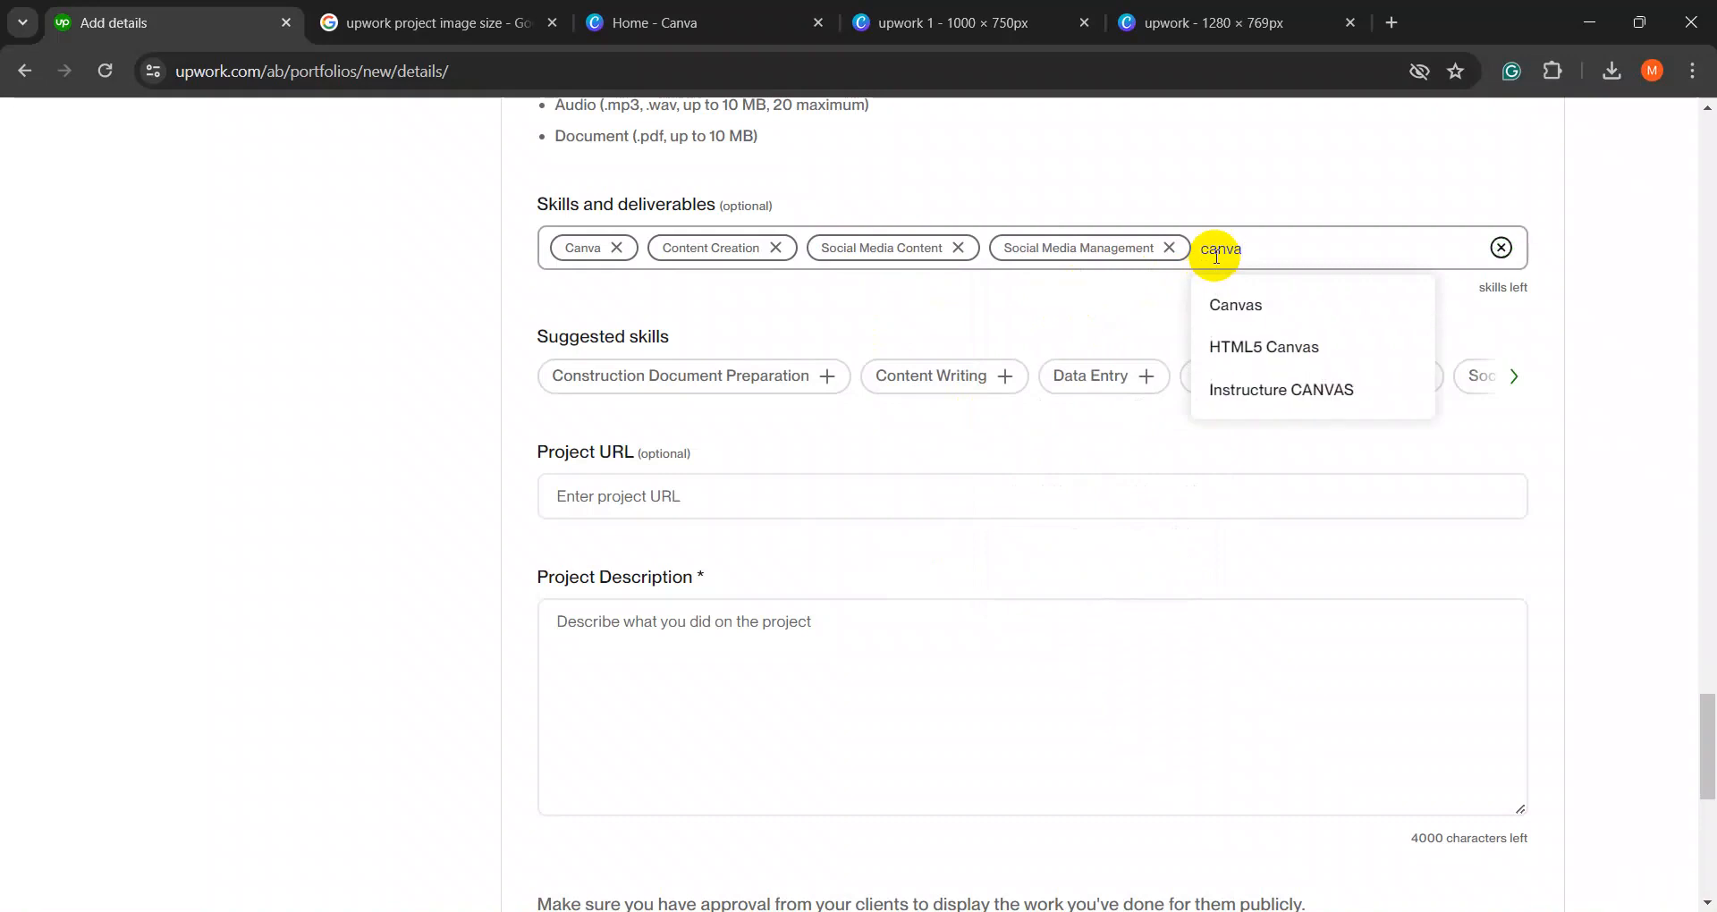
pyautogui.write('co')
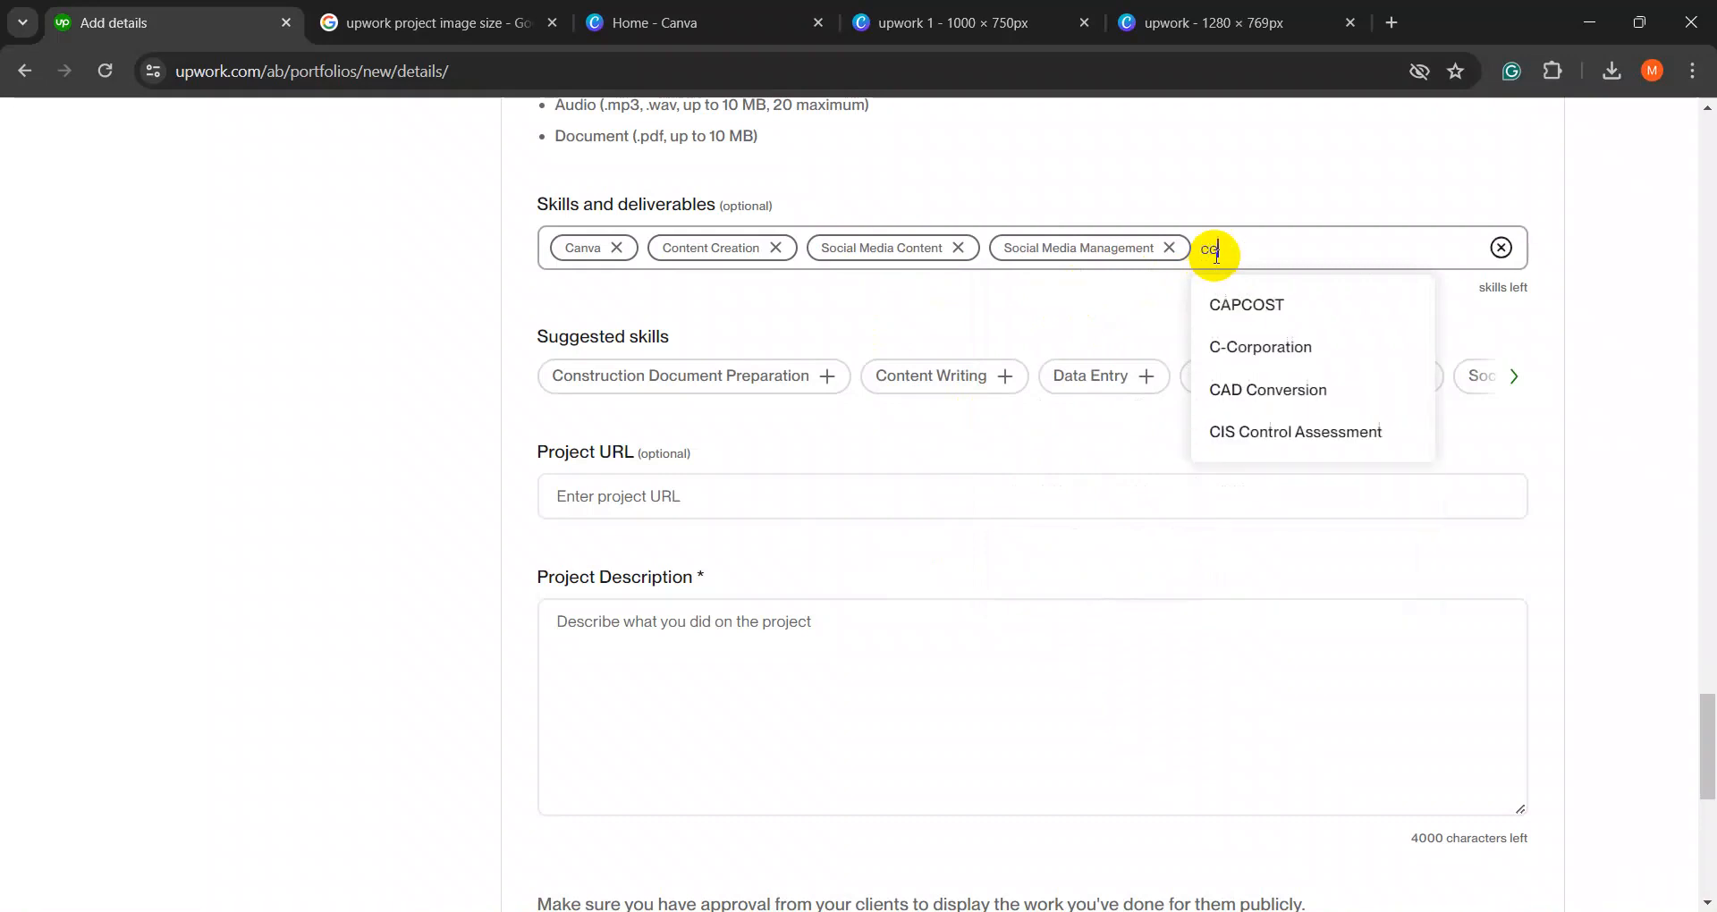
pyautogui.write('nte')
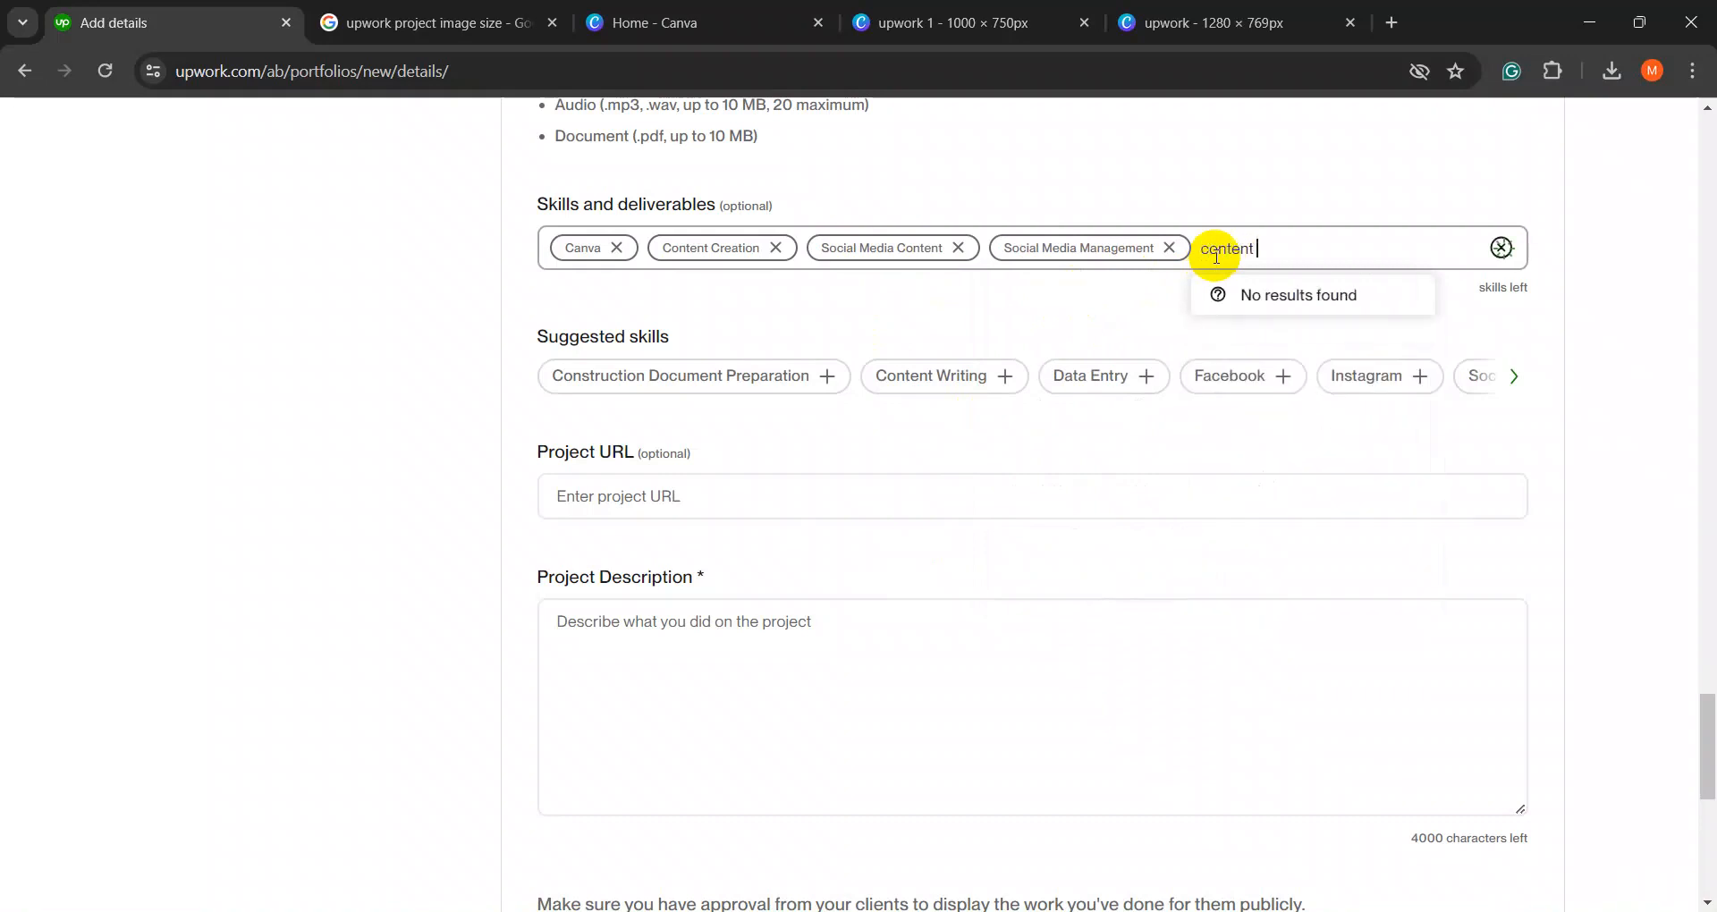
pyautogui.write('nt')
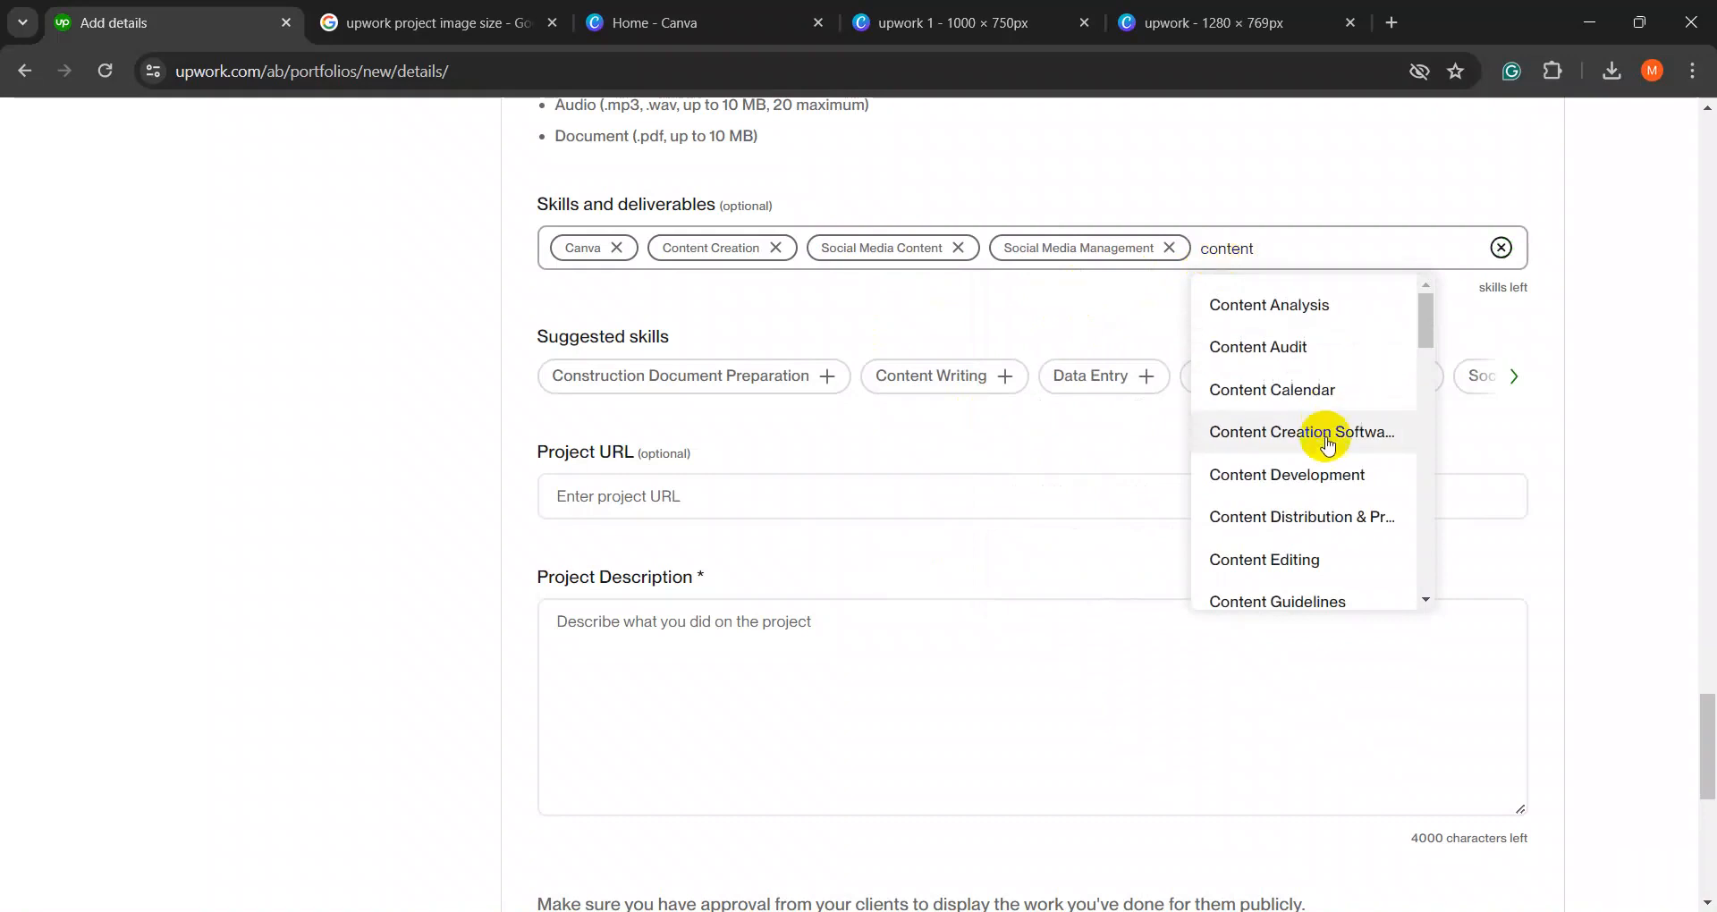
pyautogui.click(1312, 561)
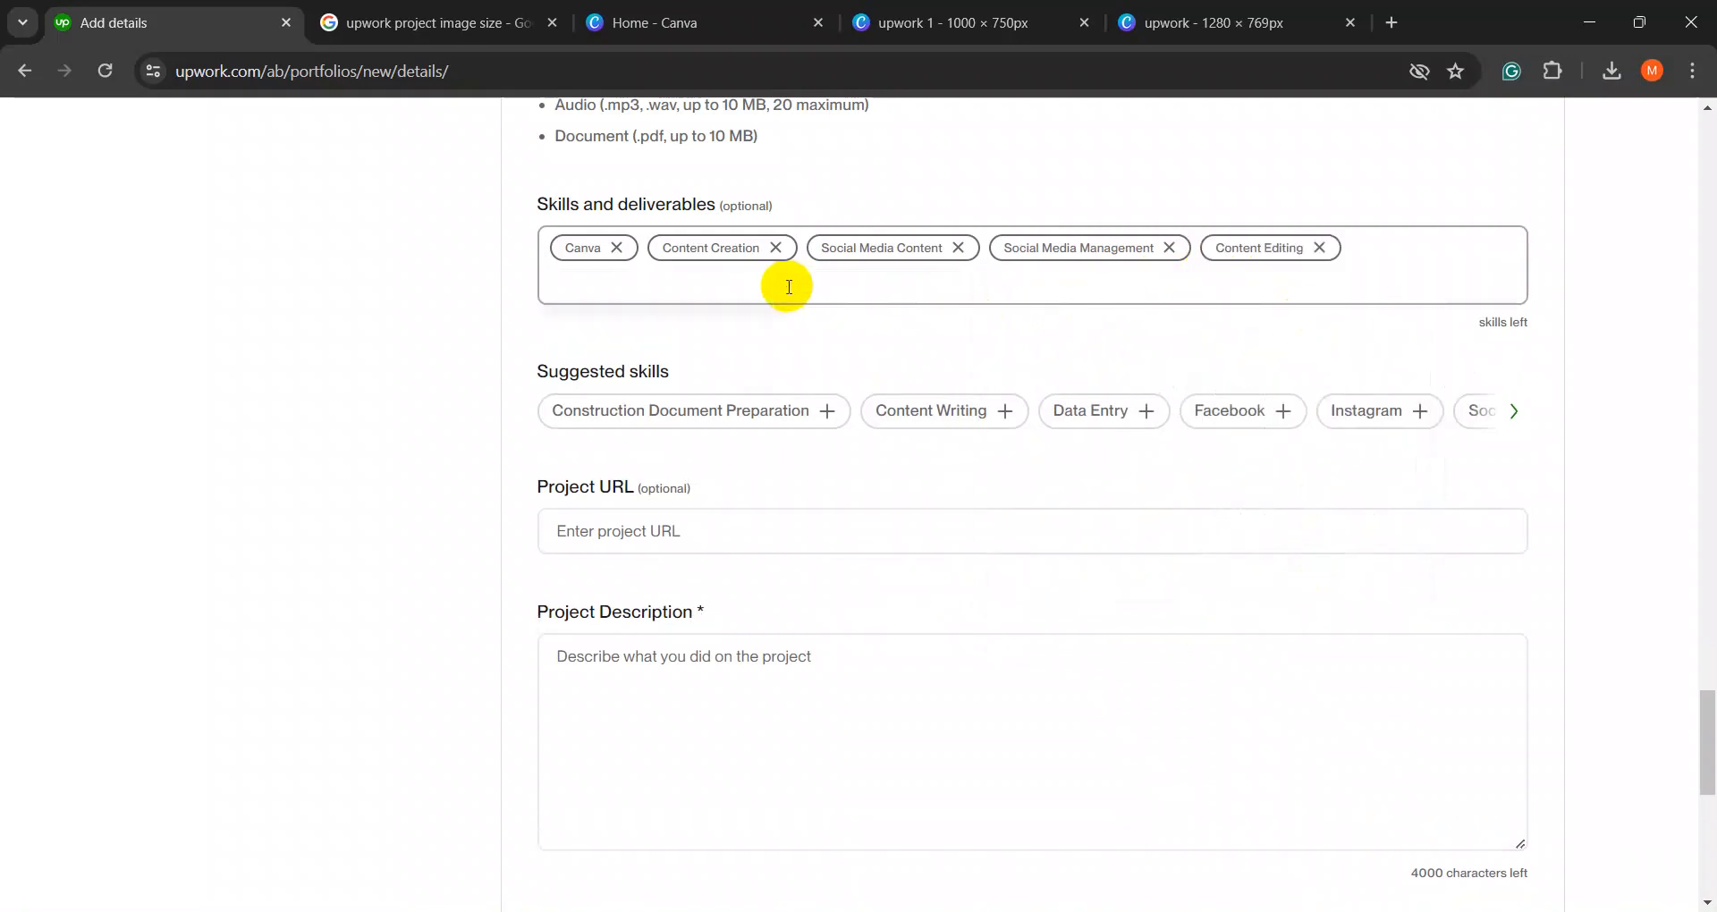
# - Search the skills for "schedule" and leave the search without adding a skill
pyautogui.write('s')
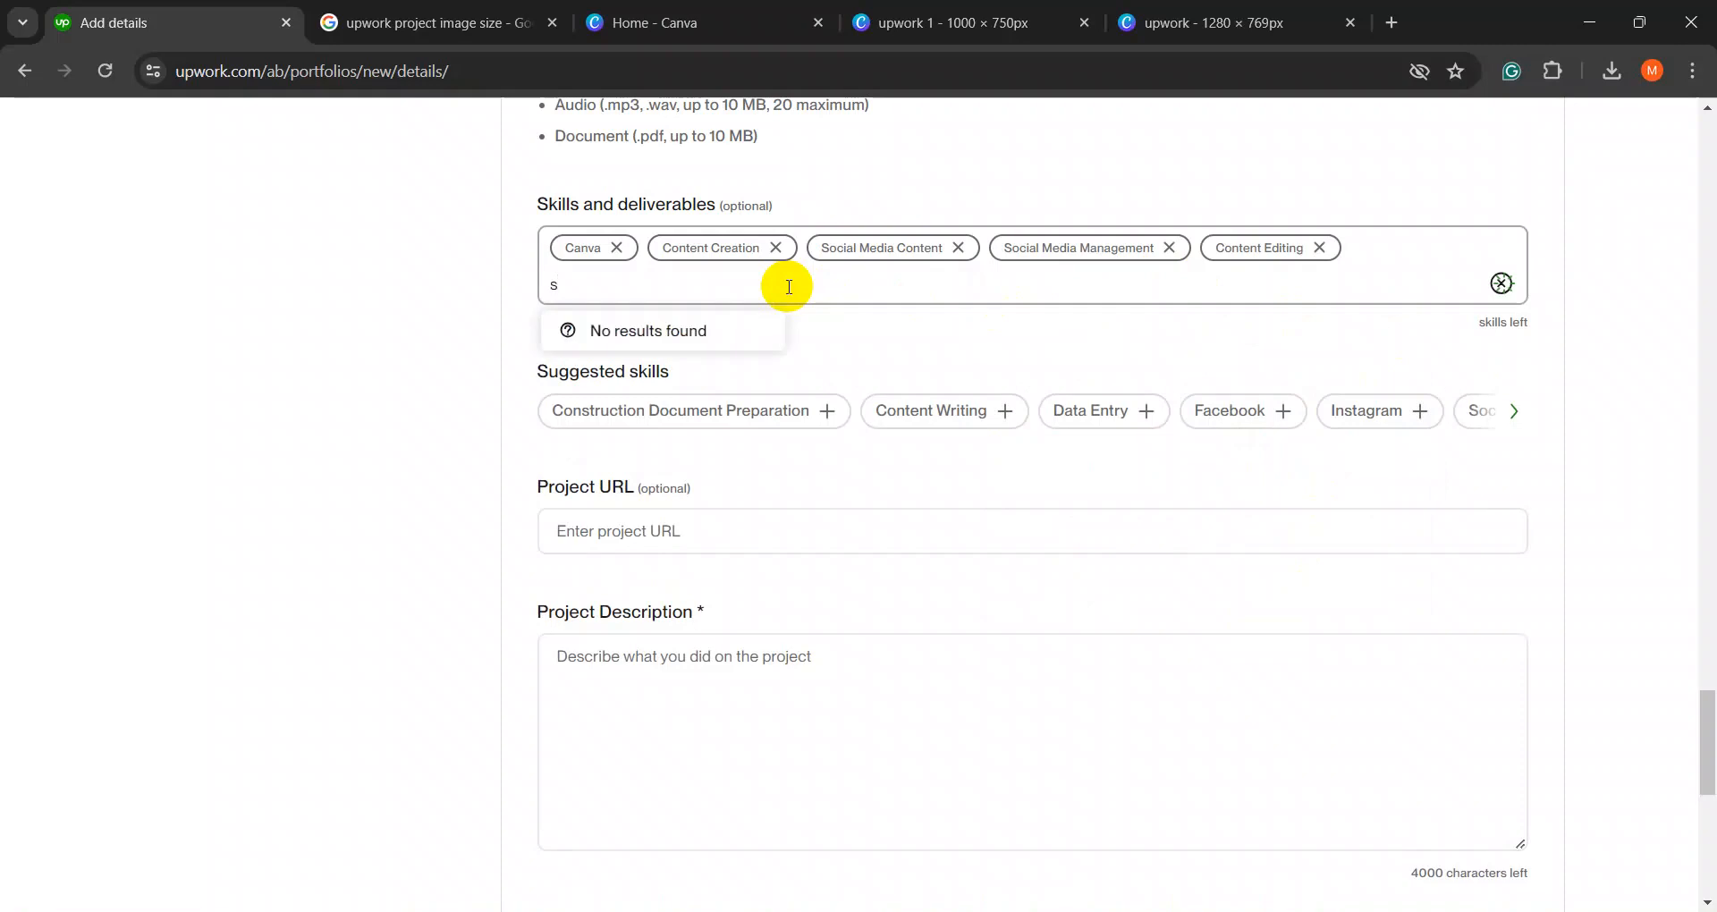
pyautogui.write('che')
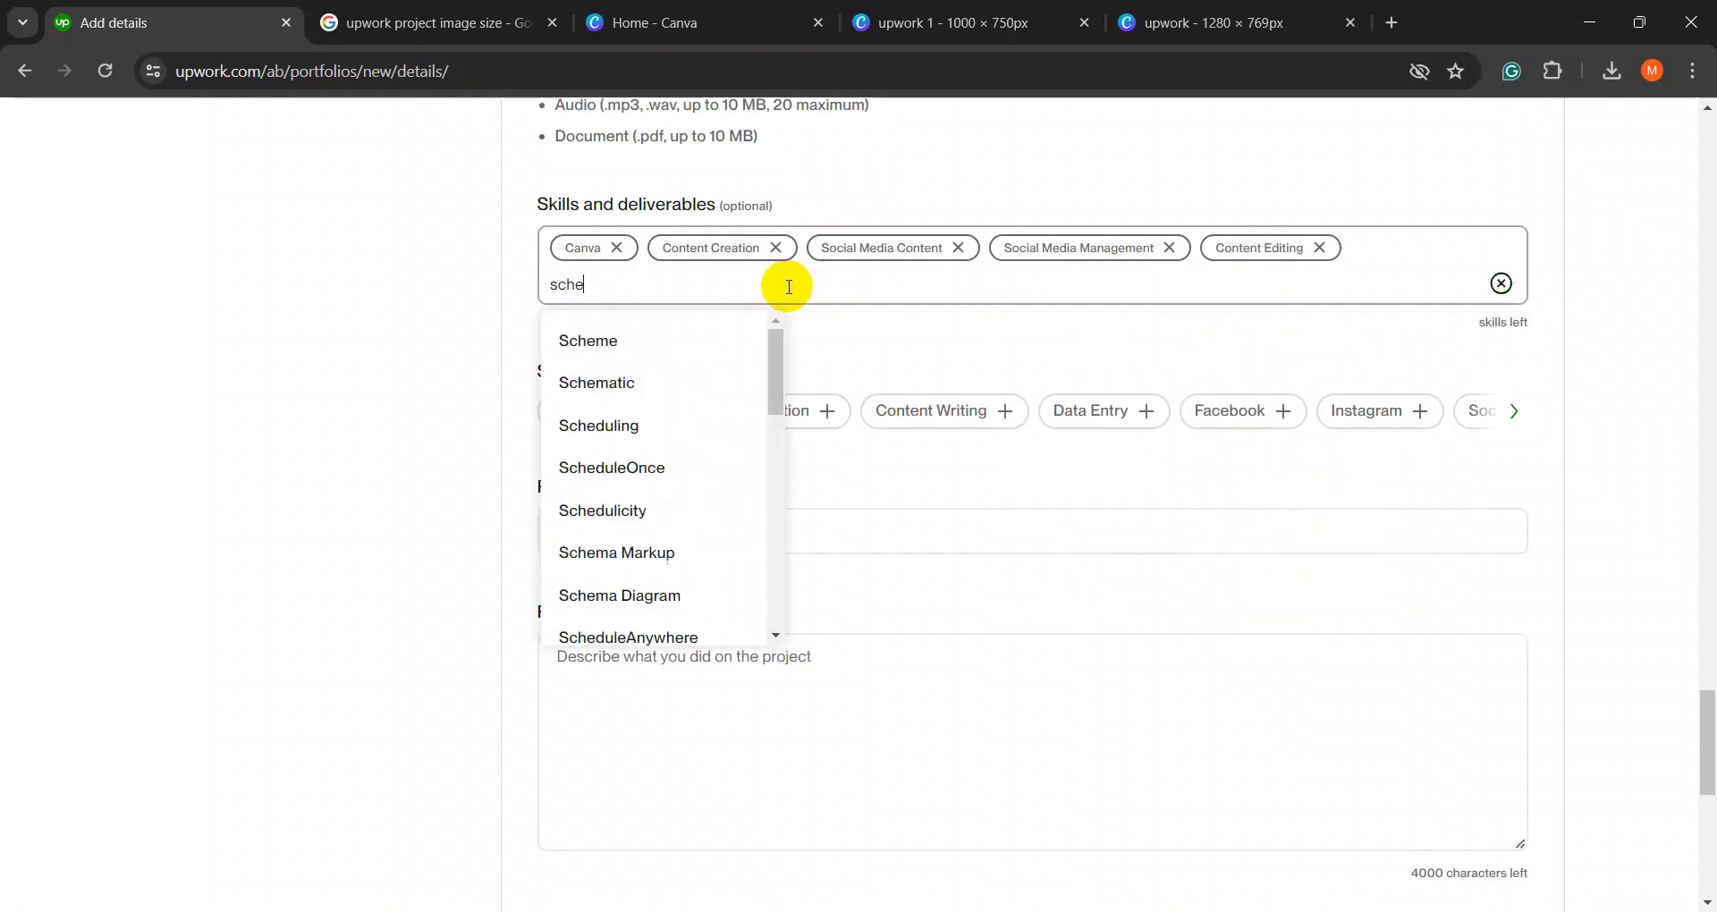
pyautogui.write('dule')
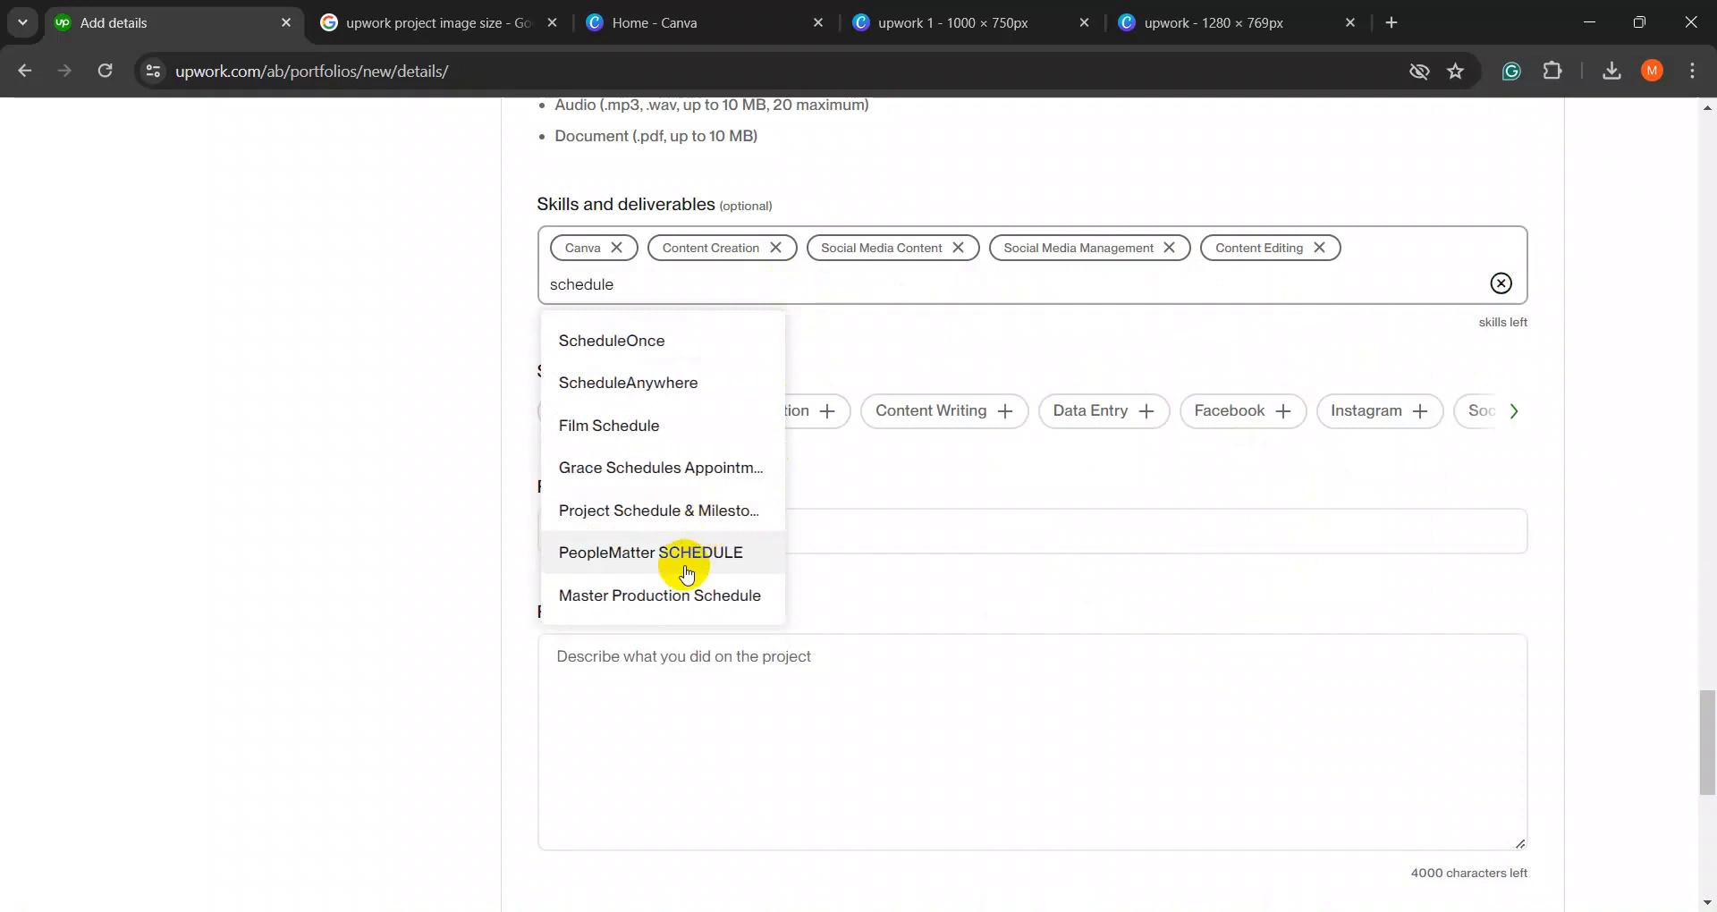
pyautogui.scroll(-1, 698, 526)
pyautogui.scroll(2, 713, 498)
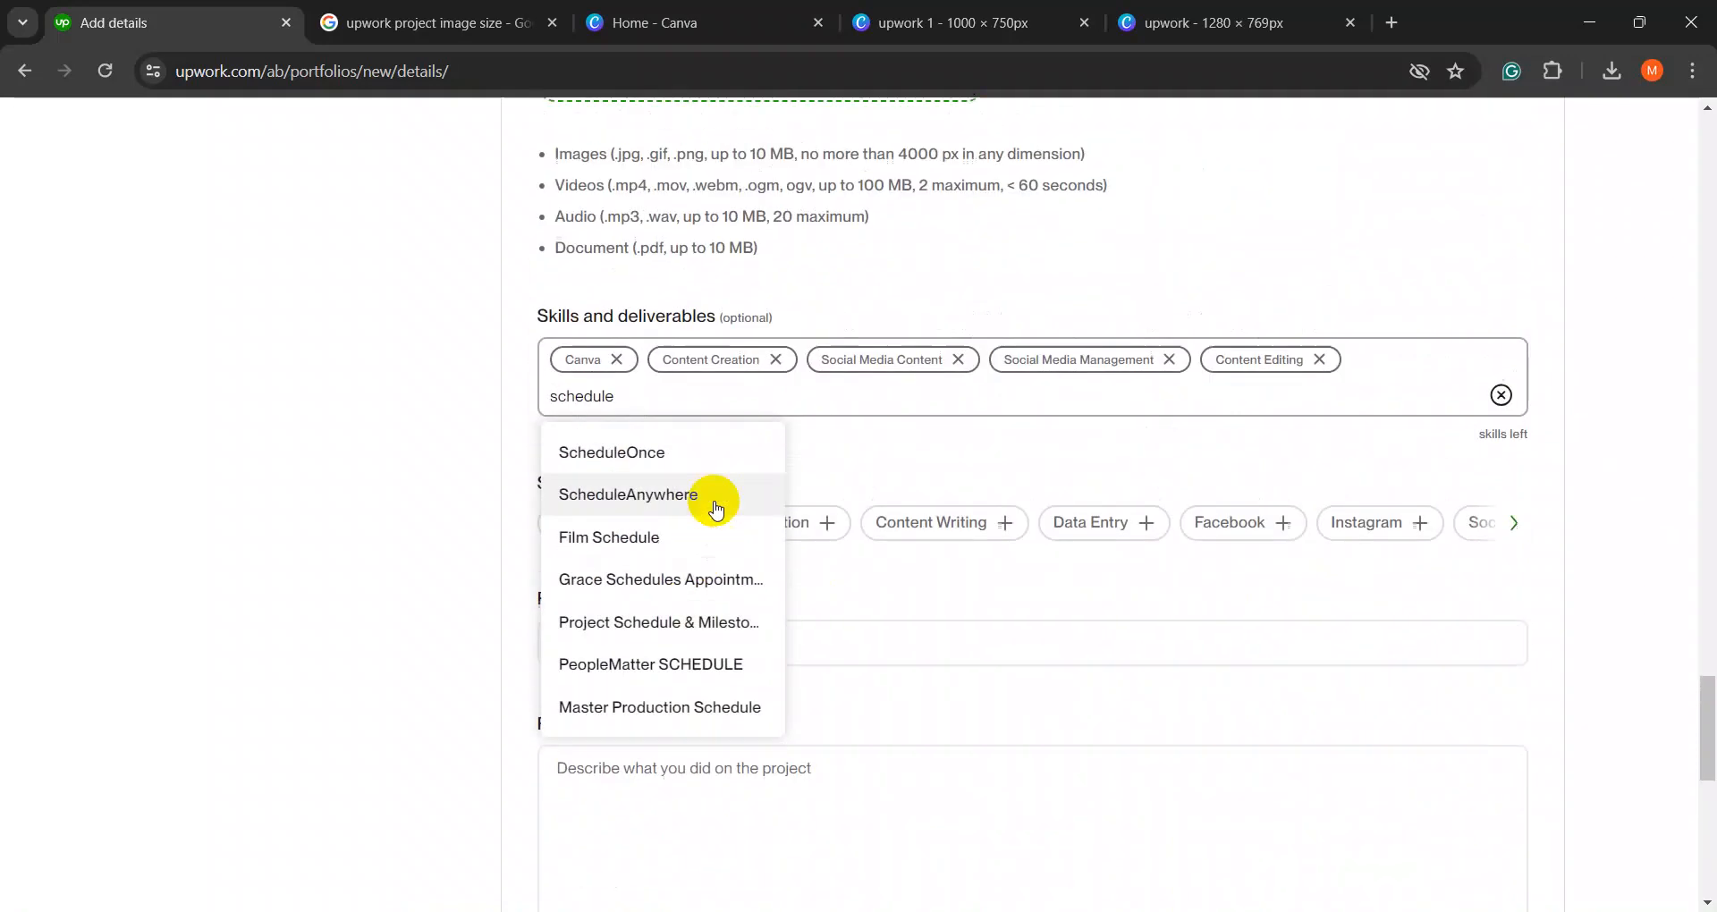
pyautogui.moveTo(614, 397); pyautogui.dragTo(533, 407)
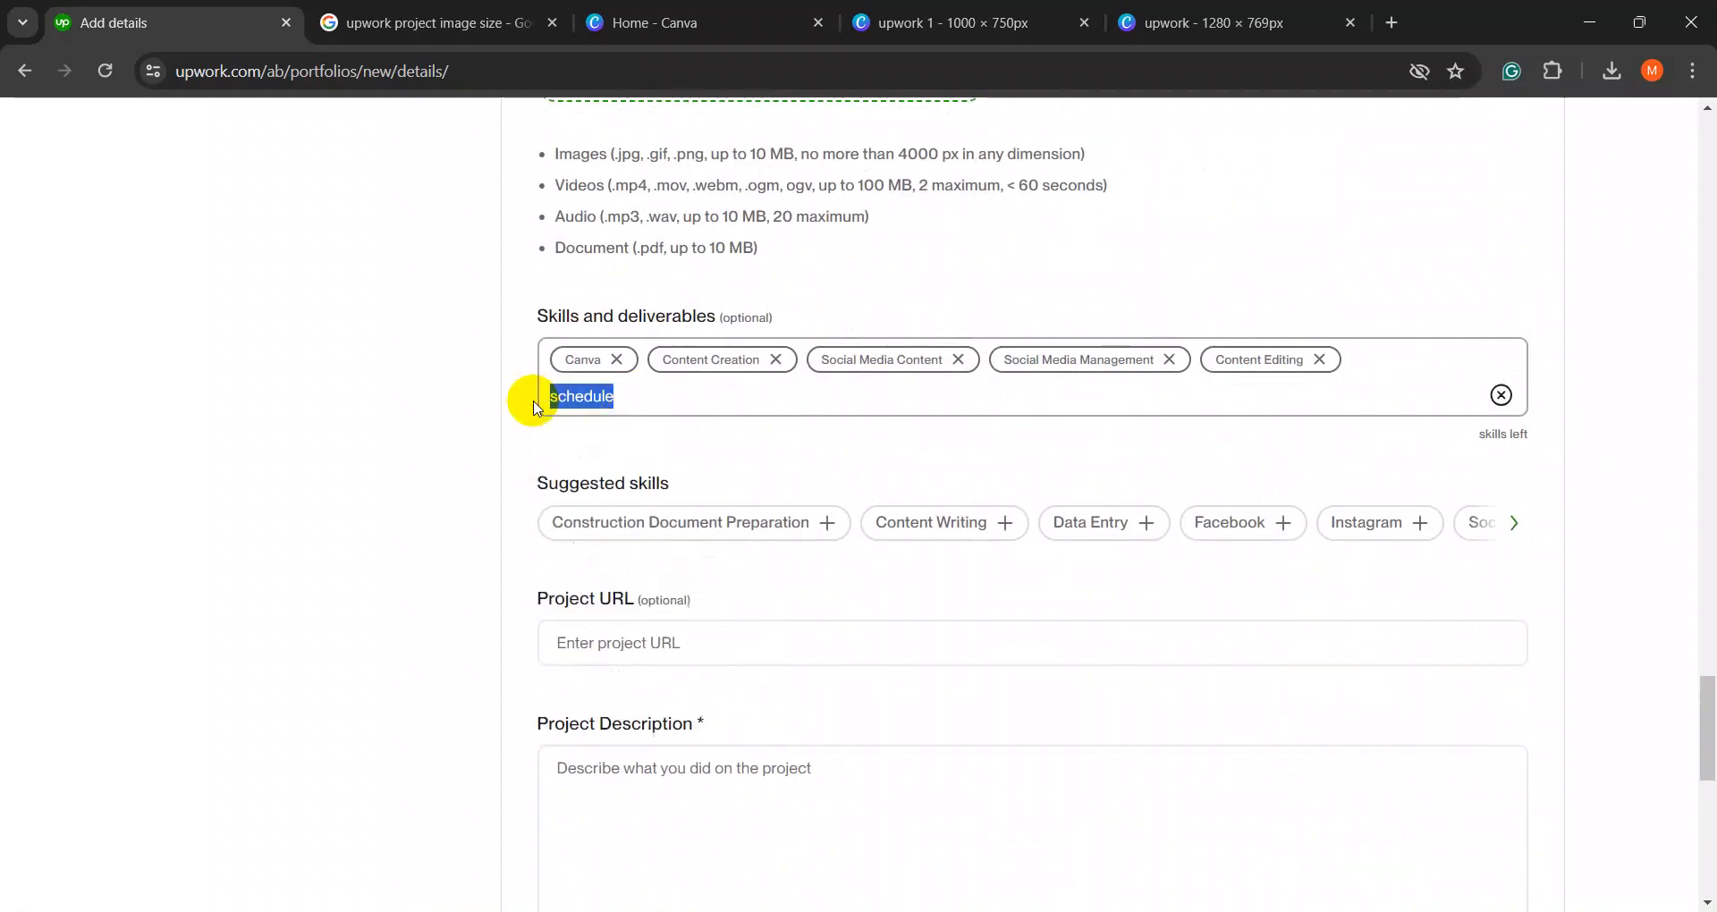
pyautogui.click(436, 457)
pyautogui.moveTo(773, 318); pyautogui.dragTo(532, 320)
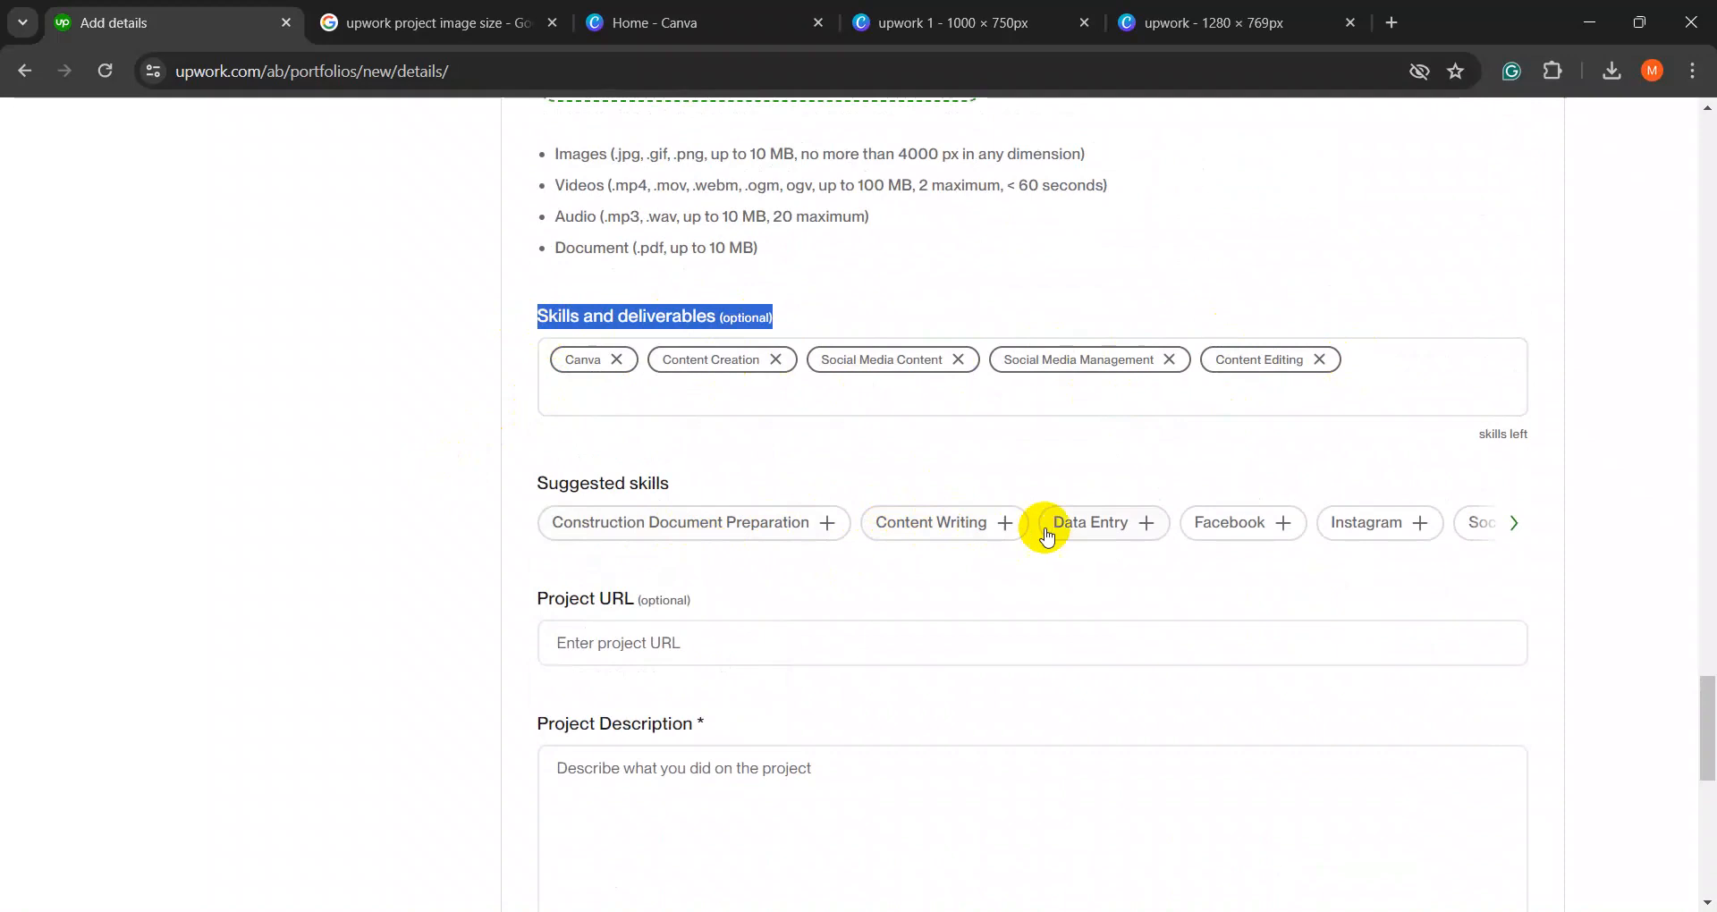
# - Add the suggested skills Facebook, Instagram, Social Media Website, Social Media Design, Social Media Marketing and Twitter/X to the project
pyautogui.click(1282, 525)
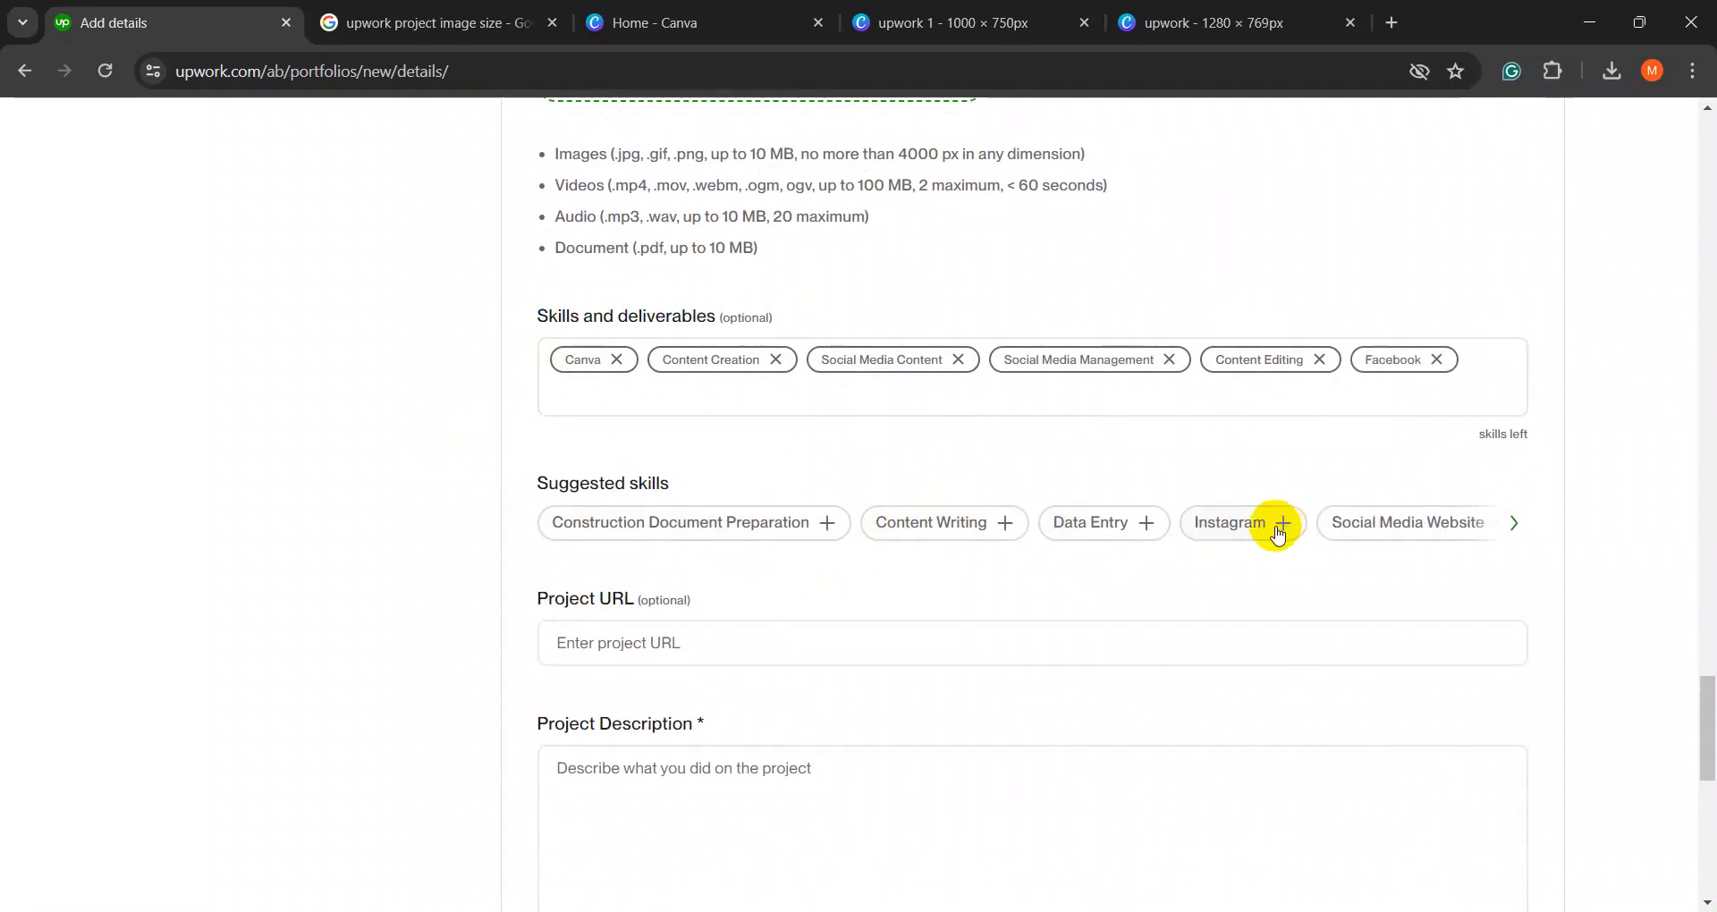
pyautogui.click(1285, 526)
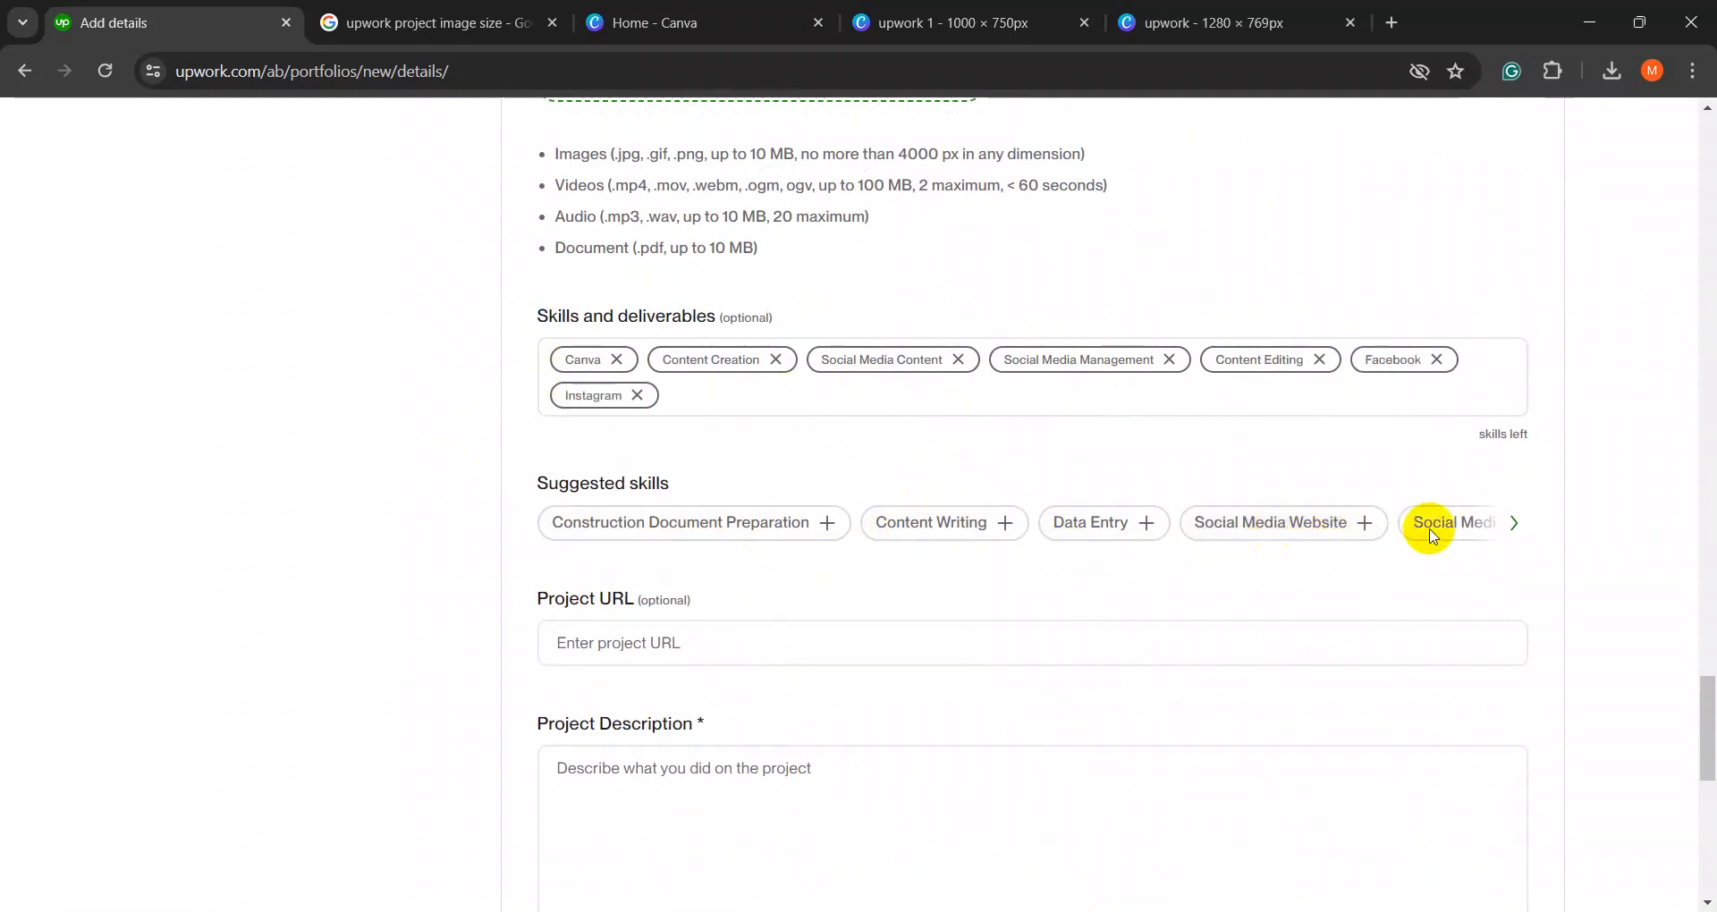
pyautogui.click(1368, 530)
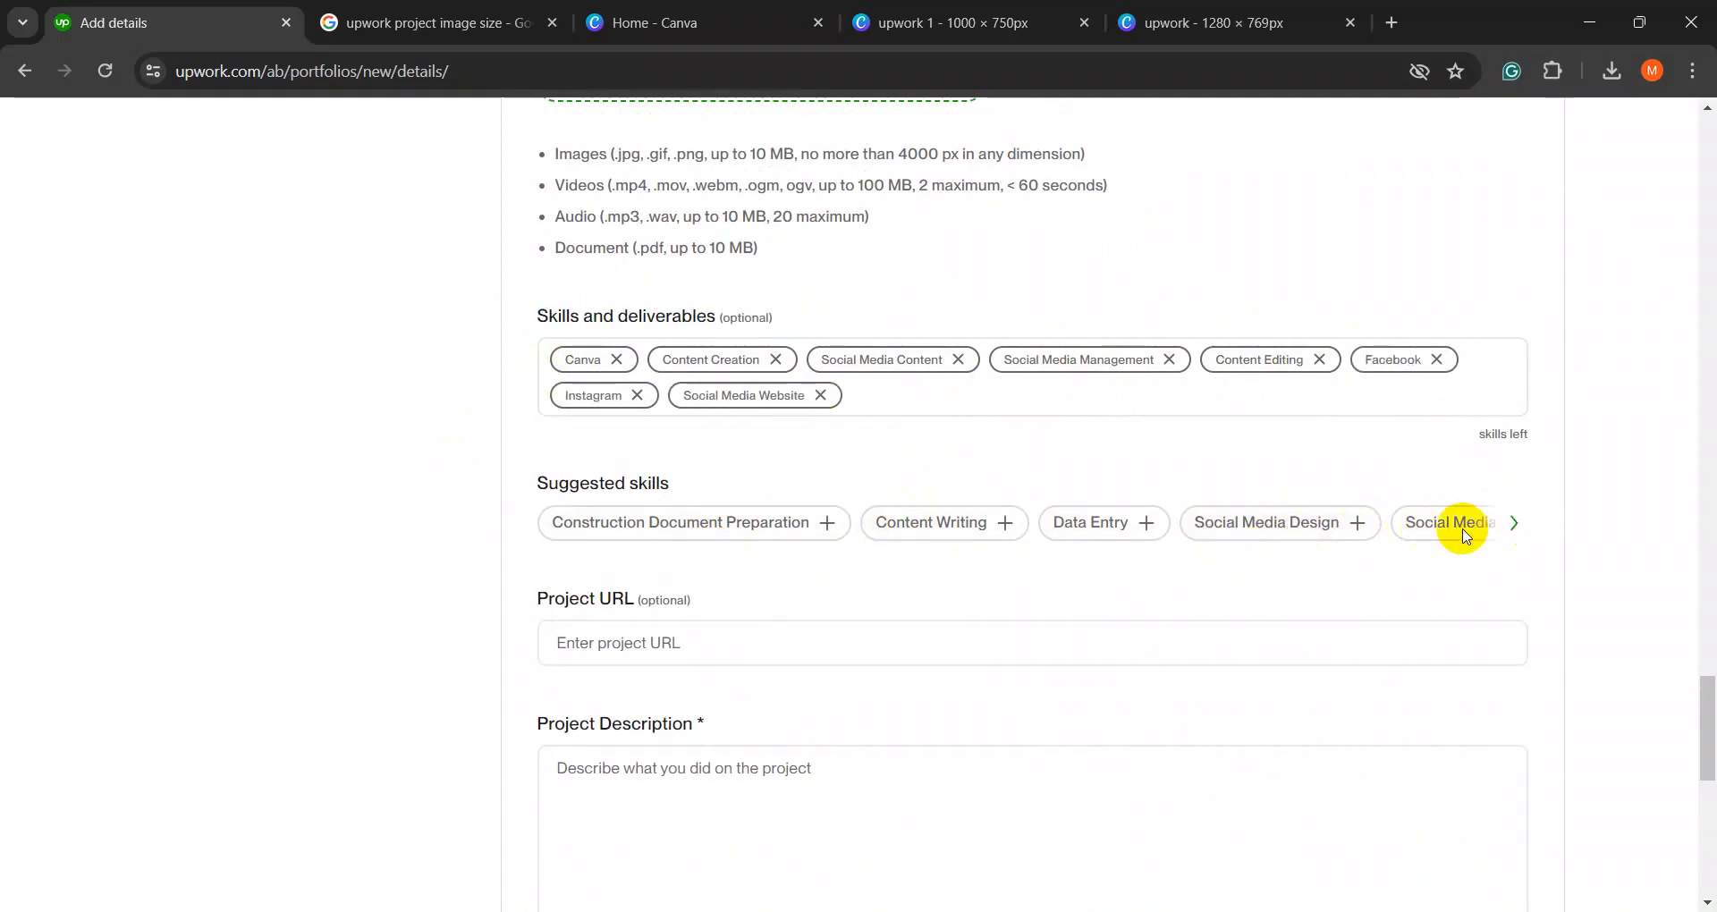
pyautogui.click(1353, 526)
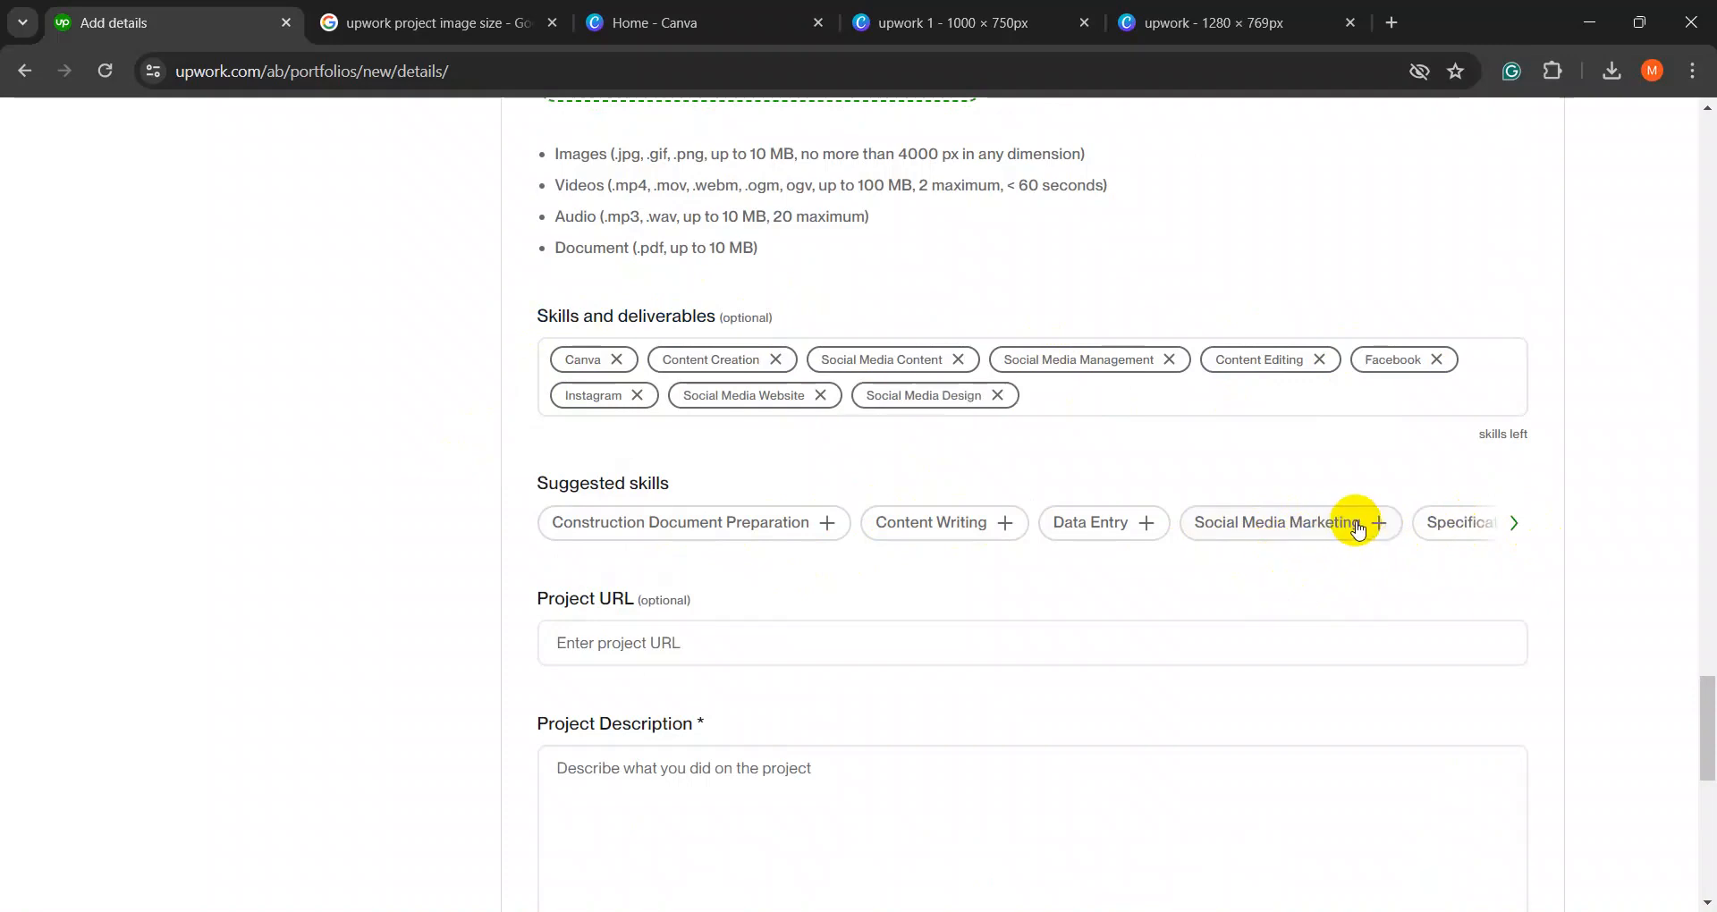
pyautogui.click(1375, 528)
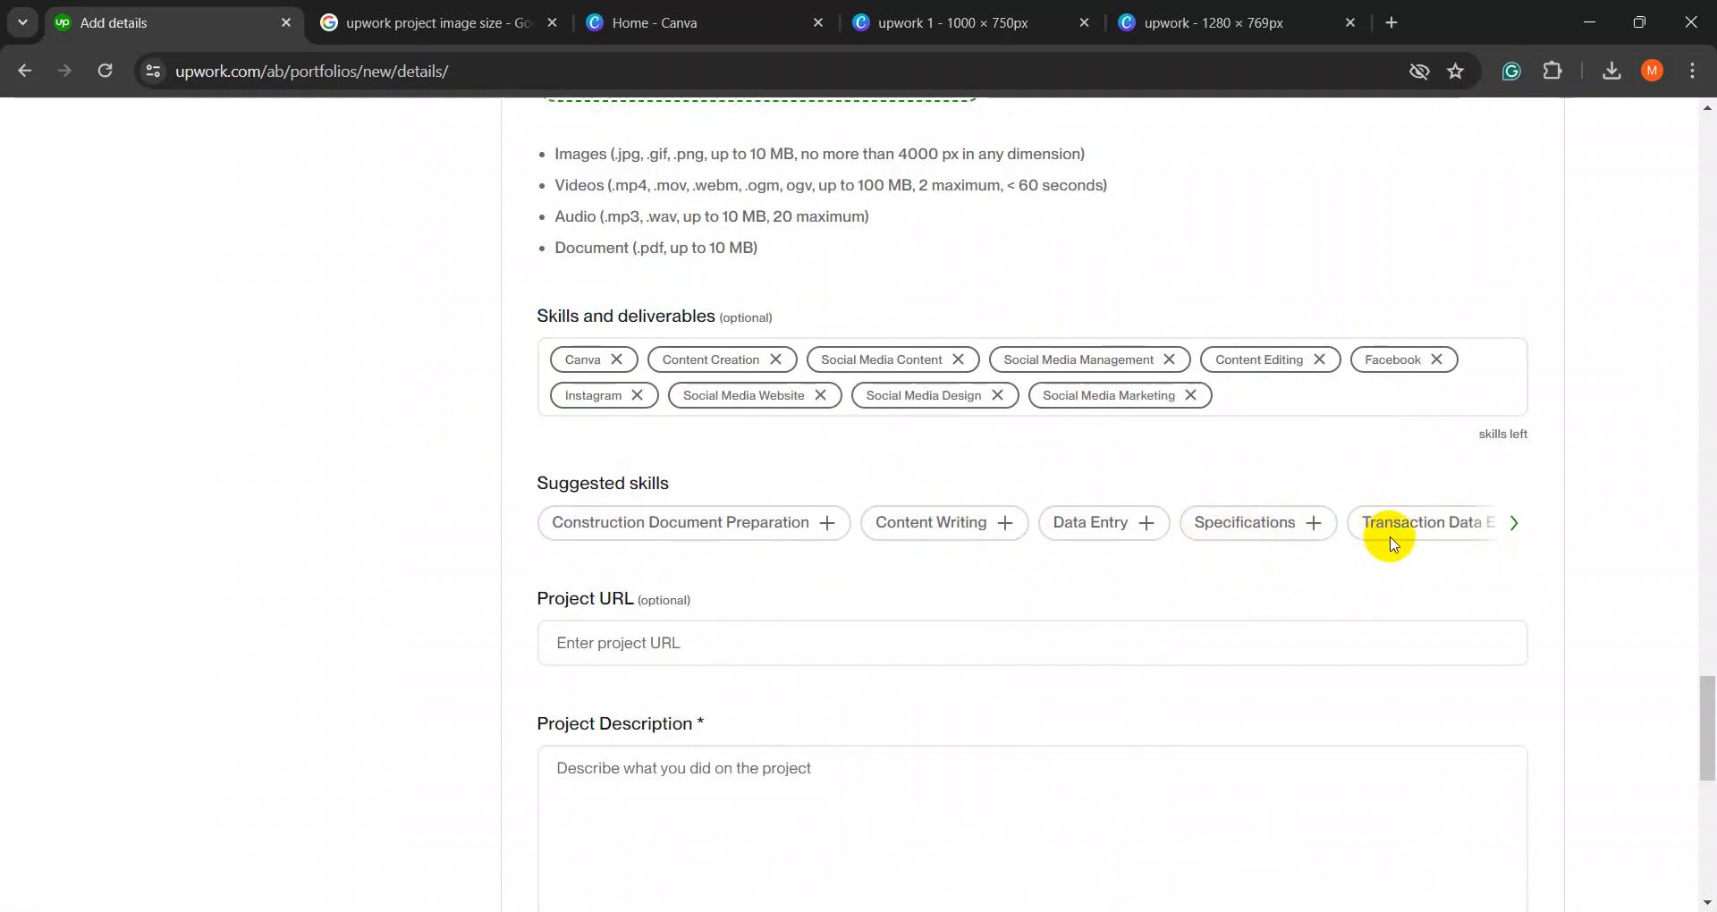
pyautogui.click(1514, 526)
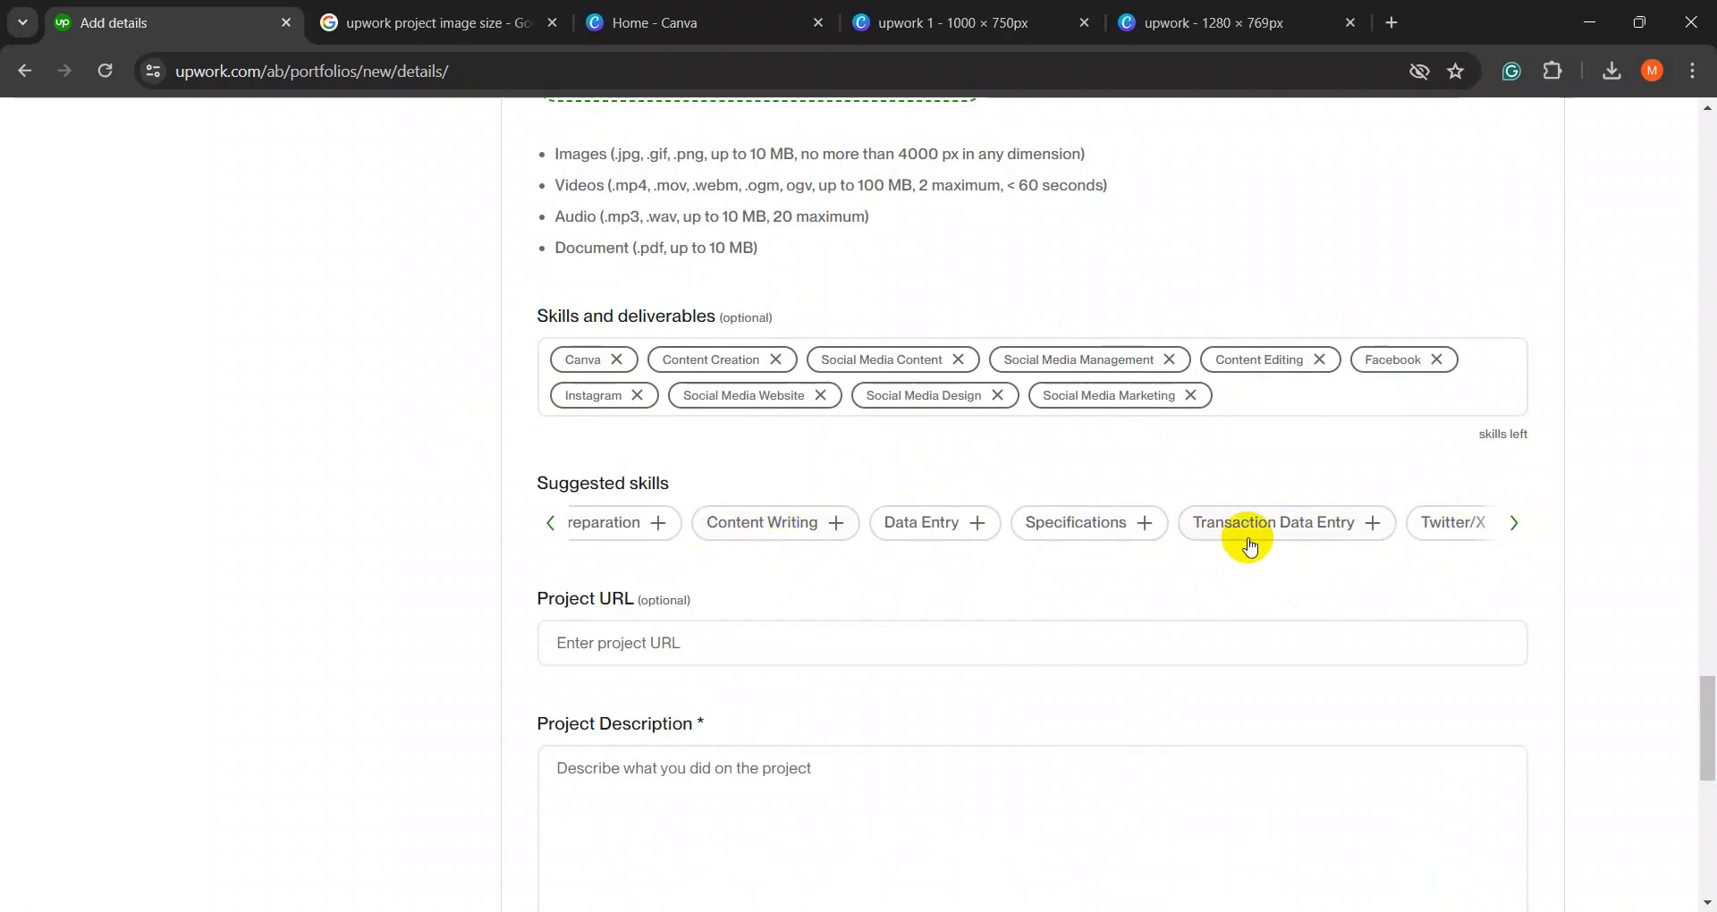
pyautogui.click(1509, 526)
pyautogui.click(1471, 524)
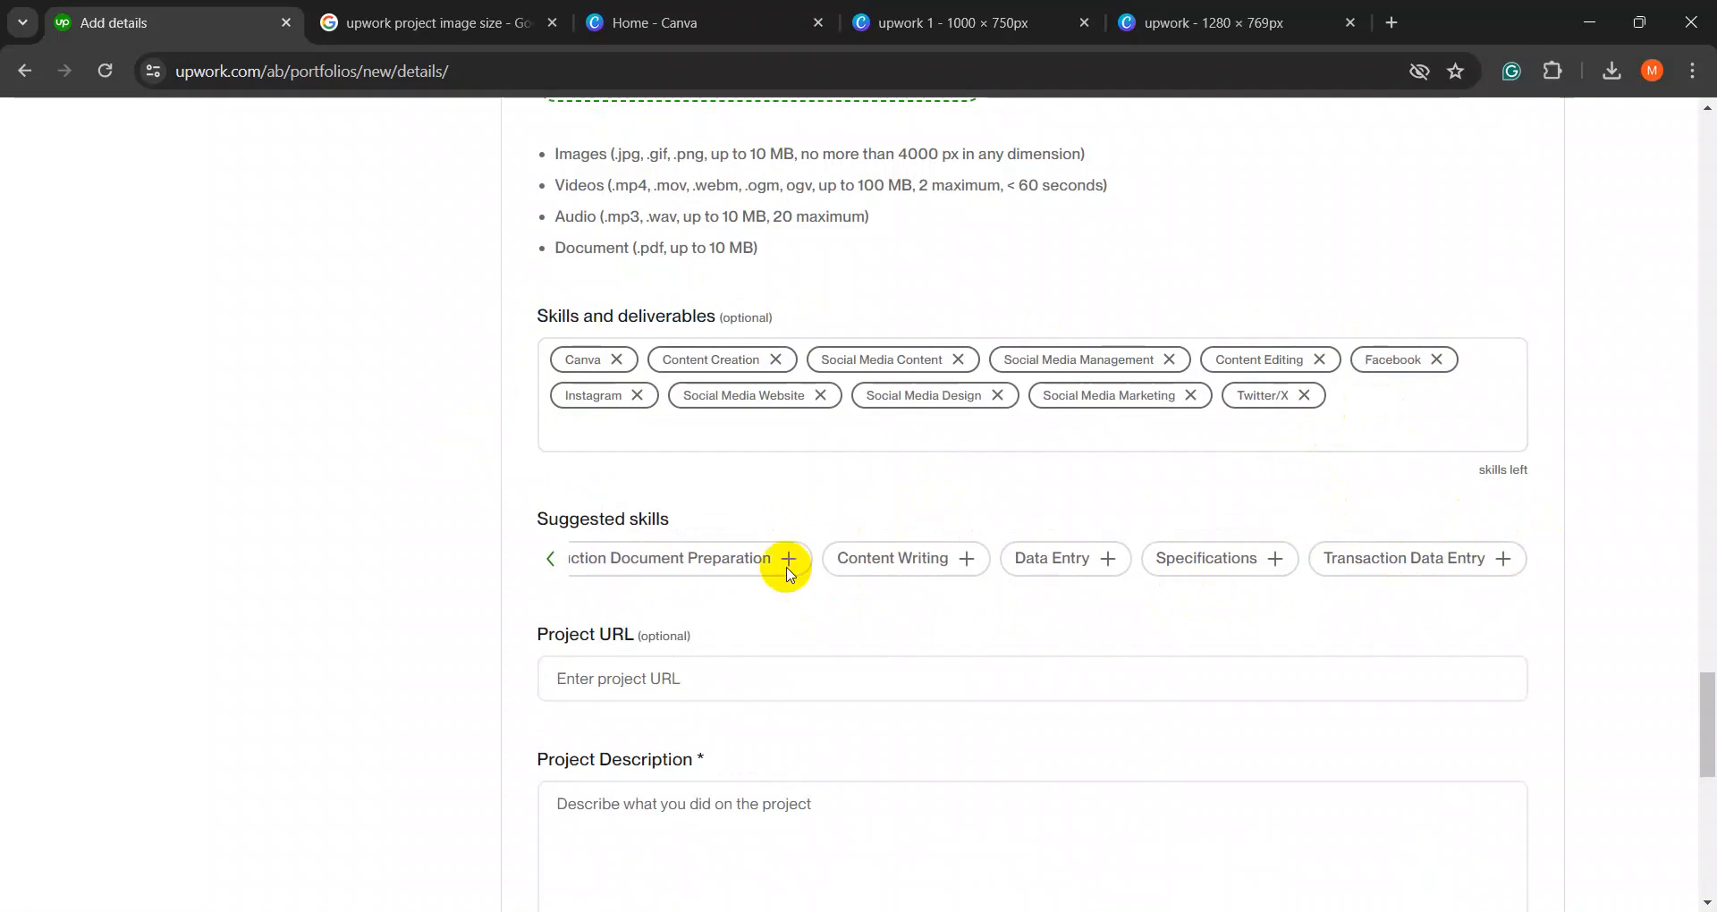
# - Review the uploaded food designs and the Project Description section of the portfolio form
pyautogui.scroll(-2, 562, 499)
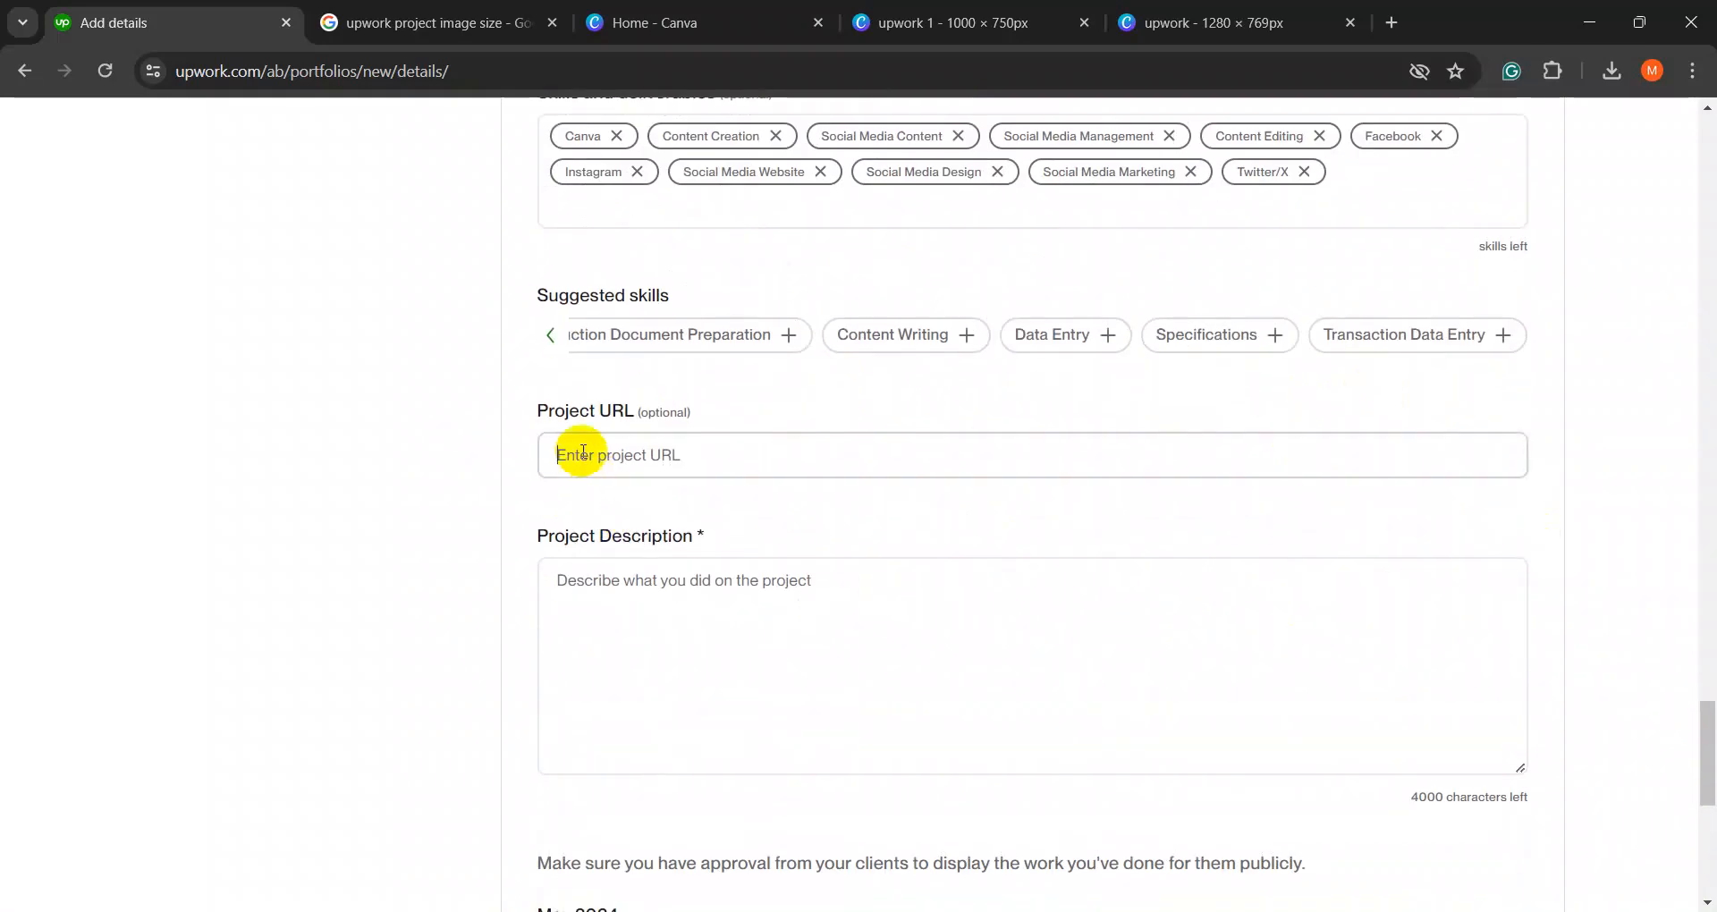
pyautogui.scroll(-1, 639, 581)
pyautogui.click(640, 570)
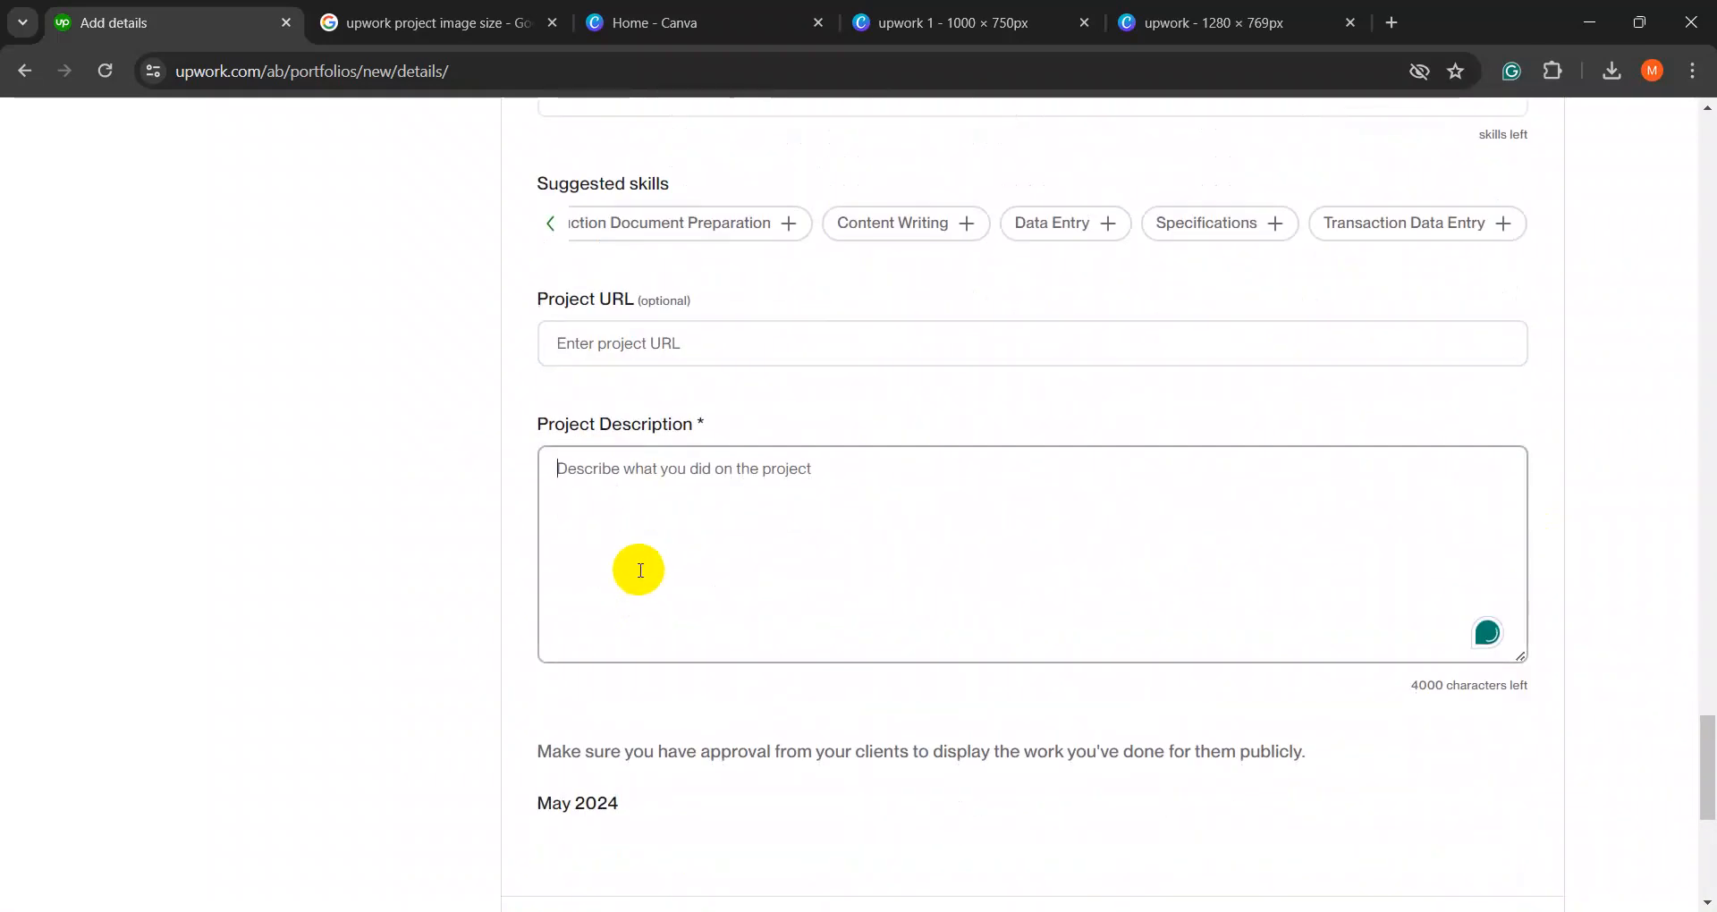
pyautogui.scroll(3, 651, 564)
pyautogui.scroll(10, 739, 345)
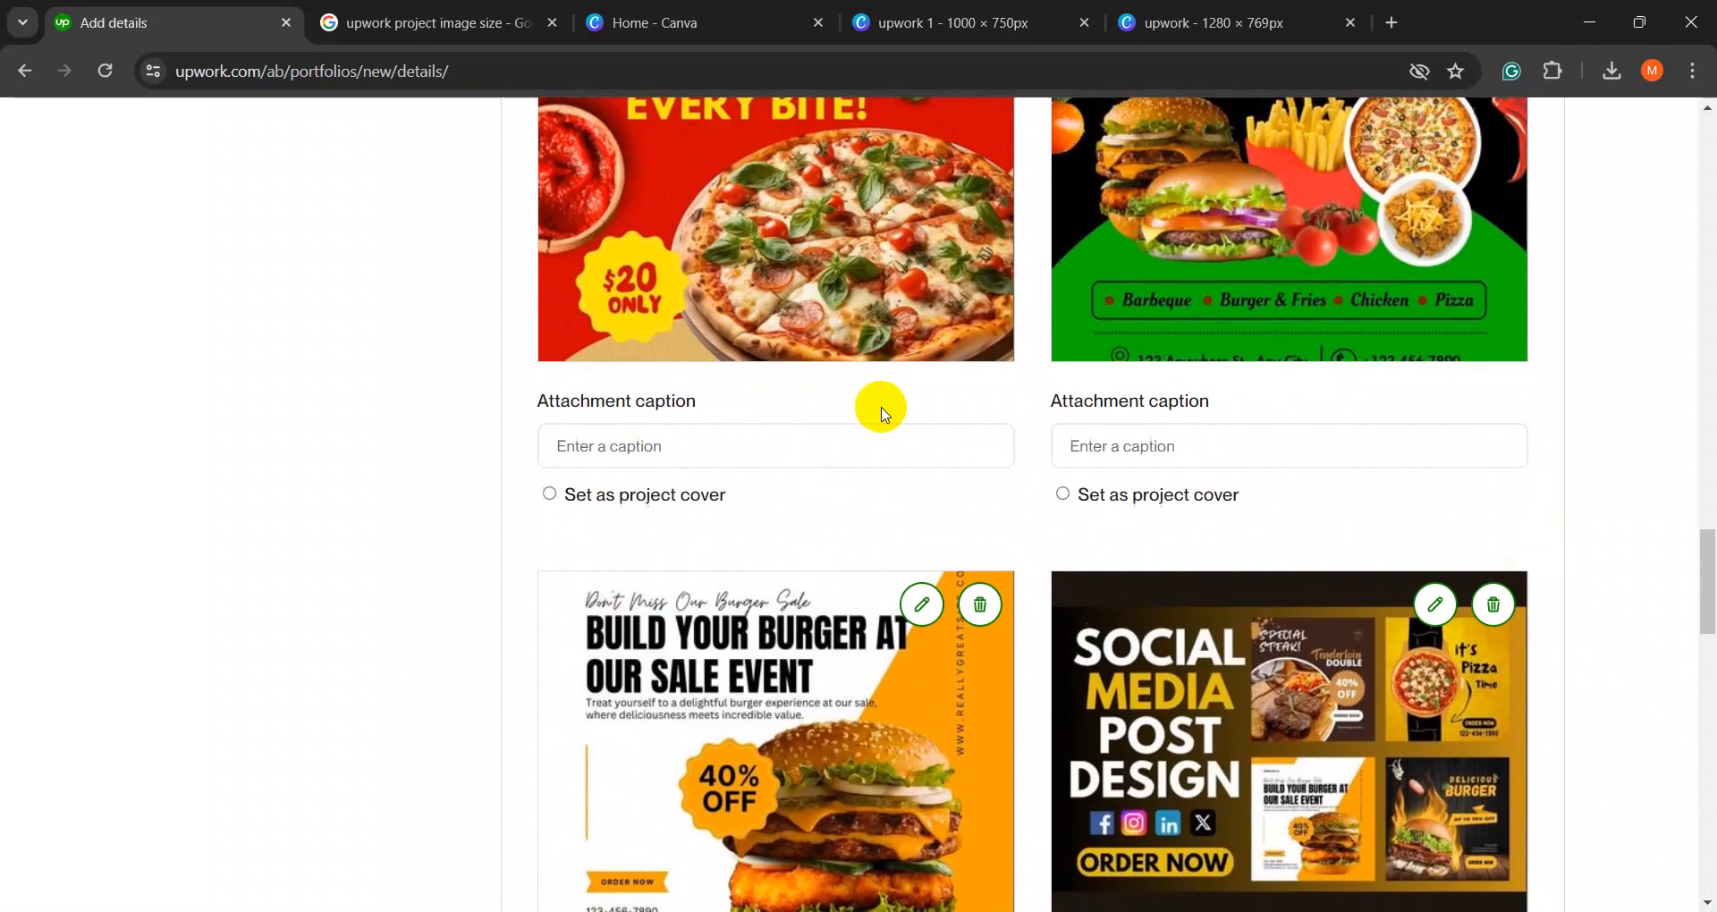
pyautogui.scroll(20, 754, 570)
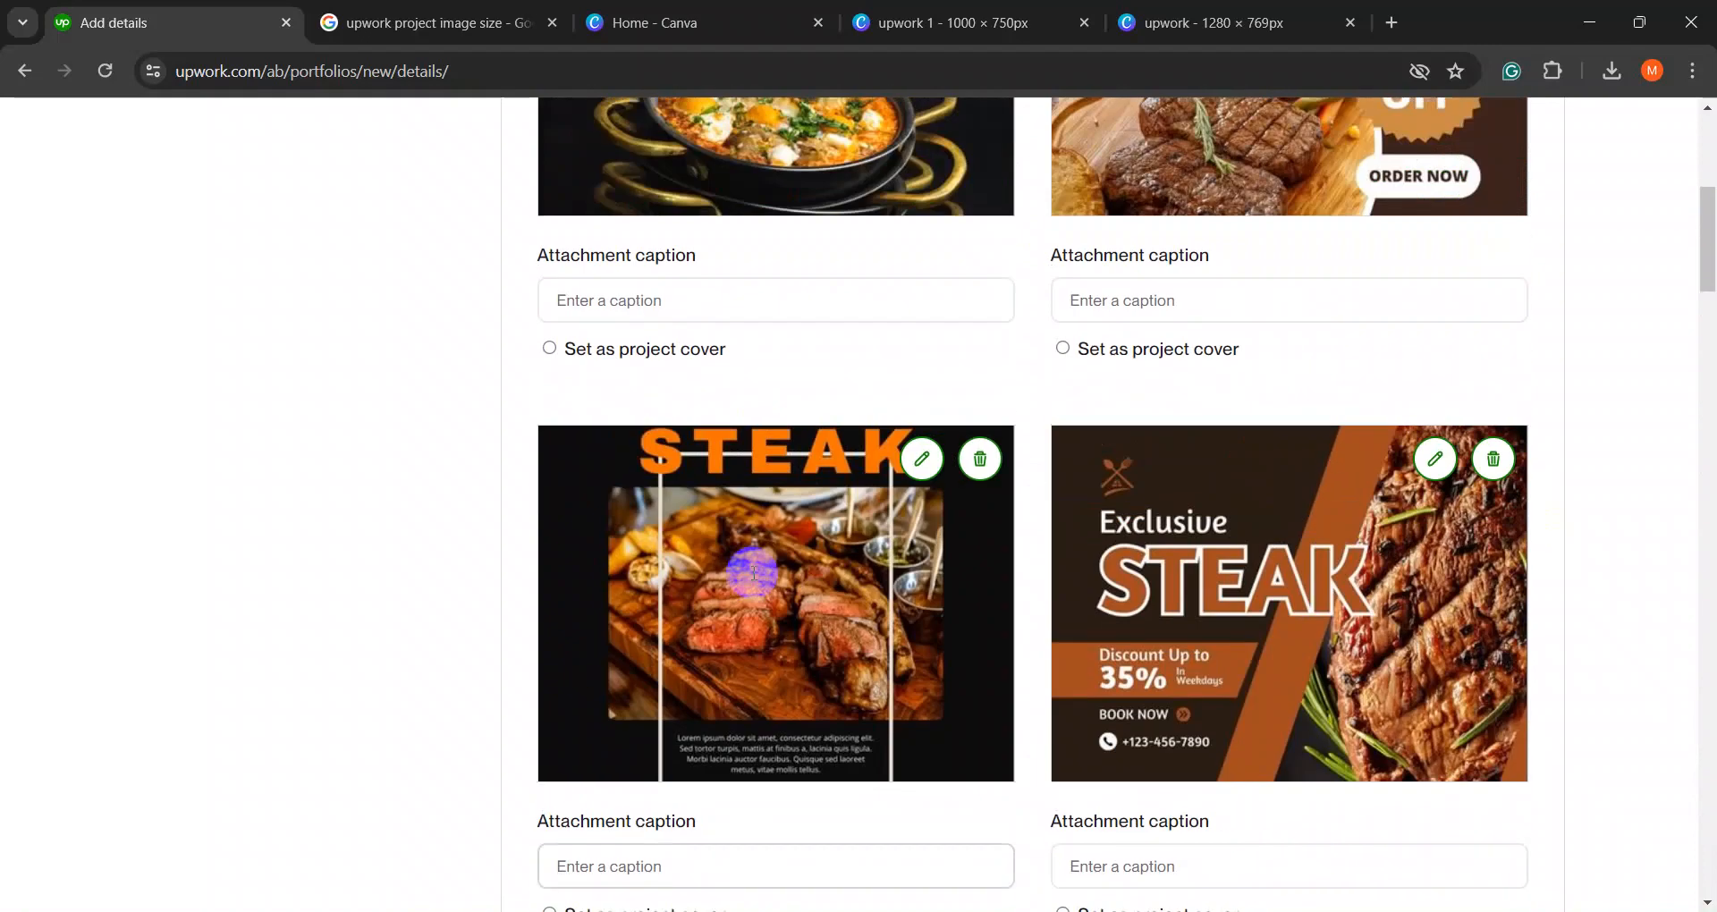
pyautogui.scroll(6, 753, 572)
pyautogui.scroll(-9, 753, 572)
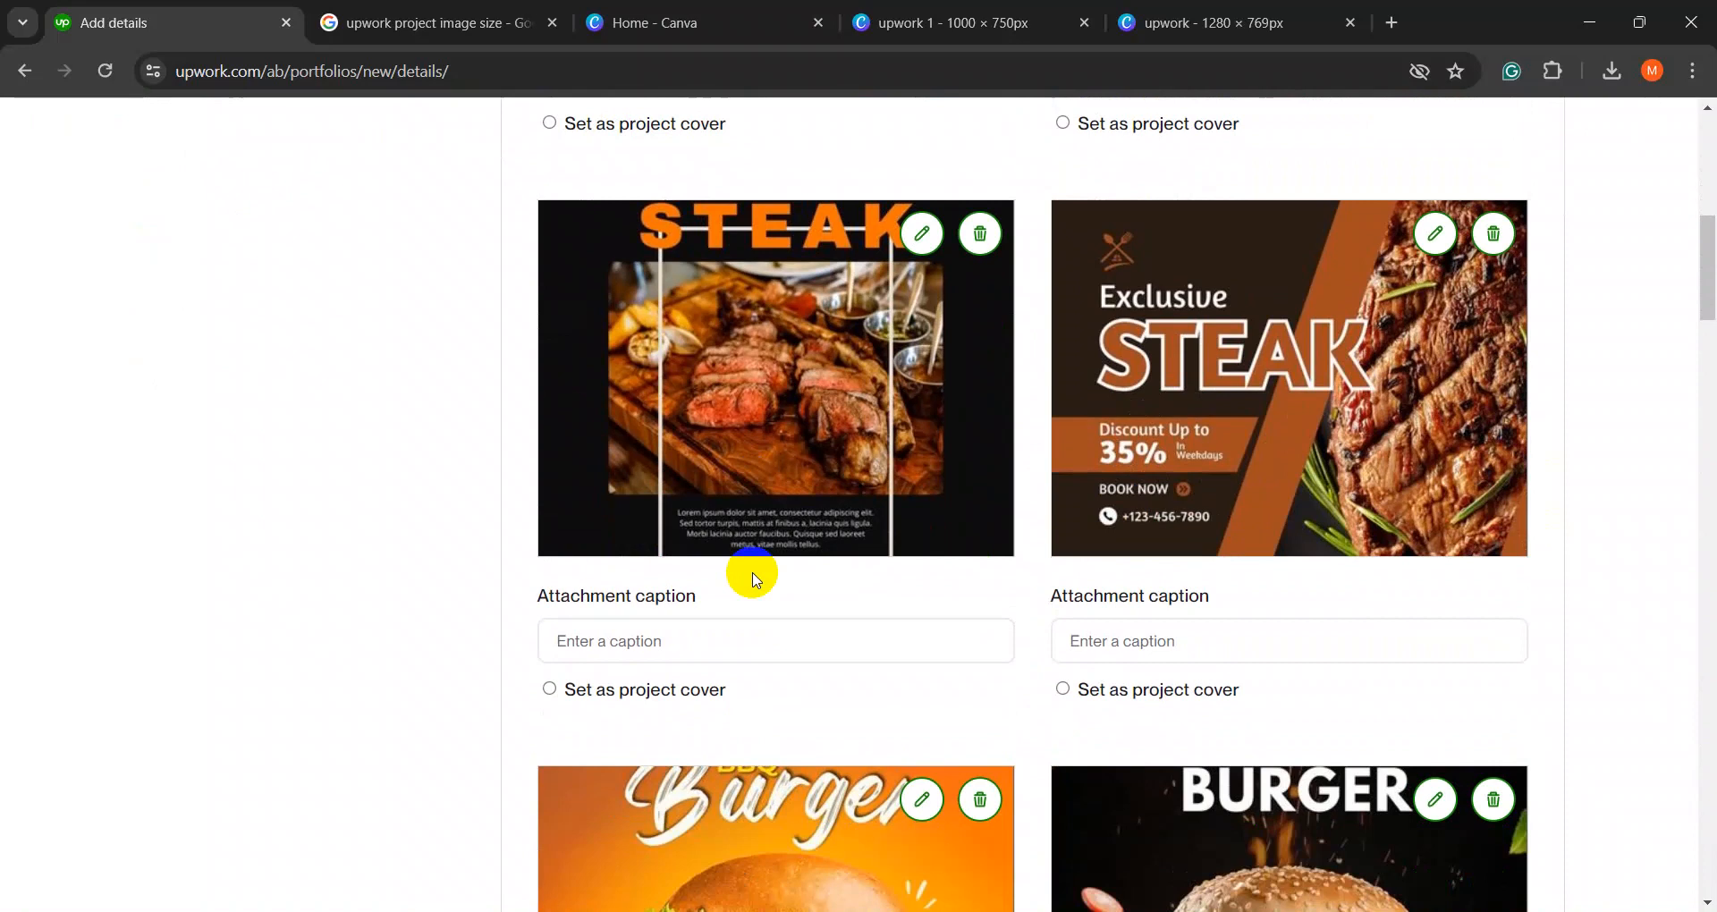
pyautogui.scroll(-20, 754, 579)
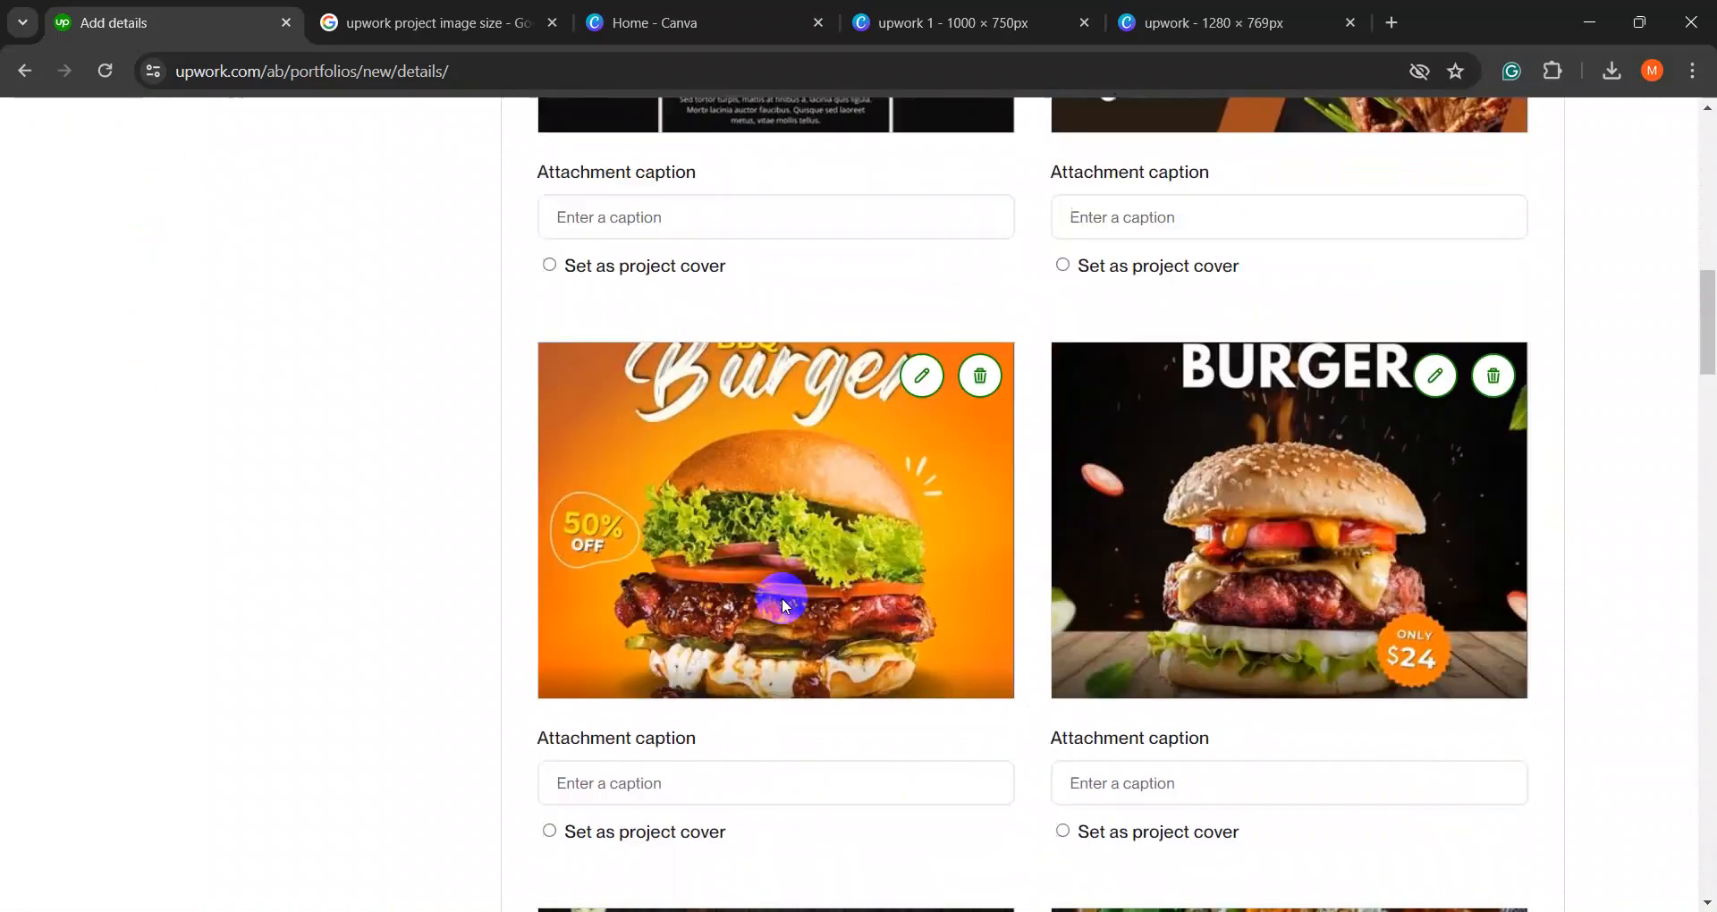
pyautogui.scroll(-15, 787, 592)
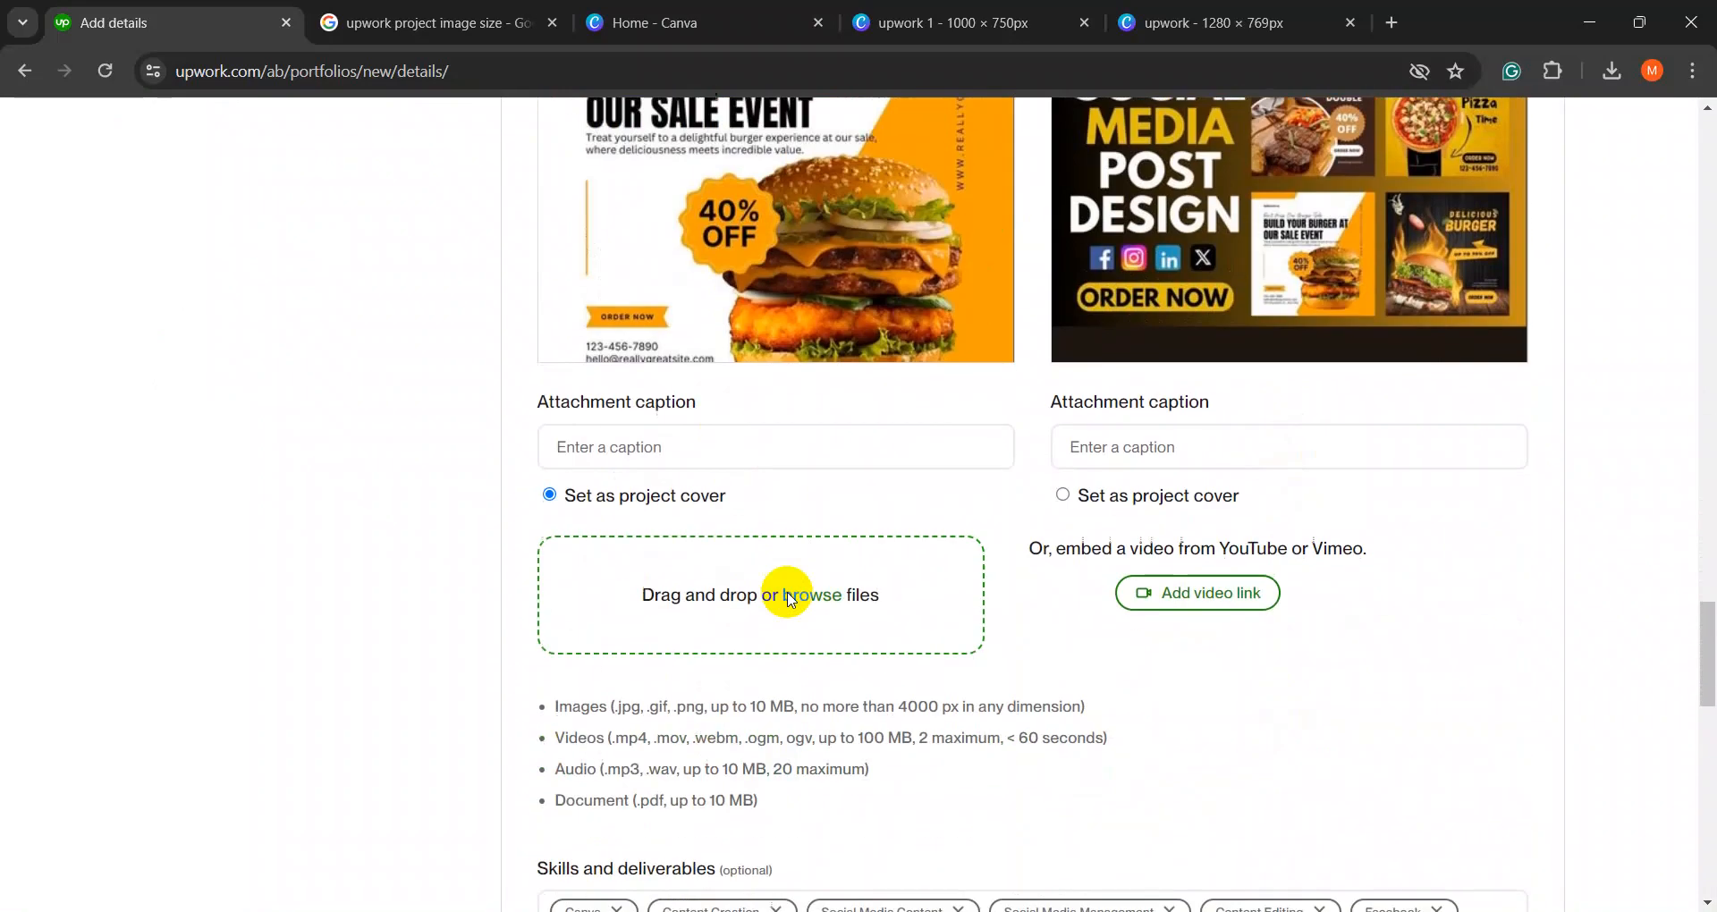
pyautogui.click(617, 507)
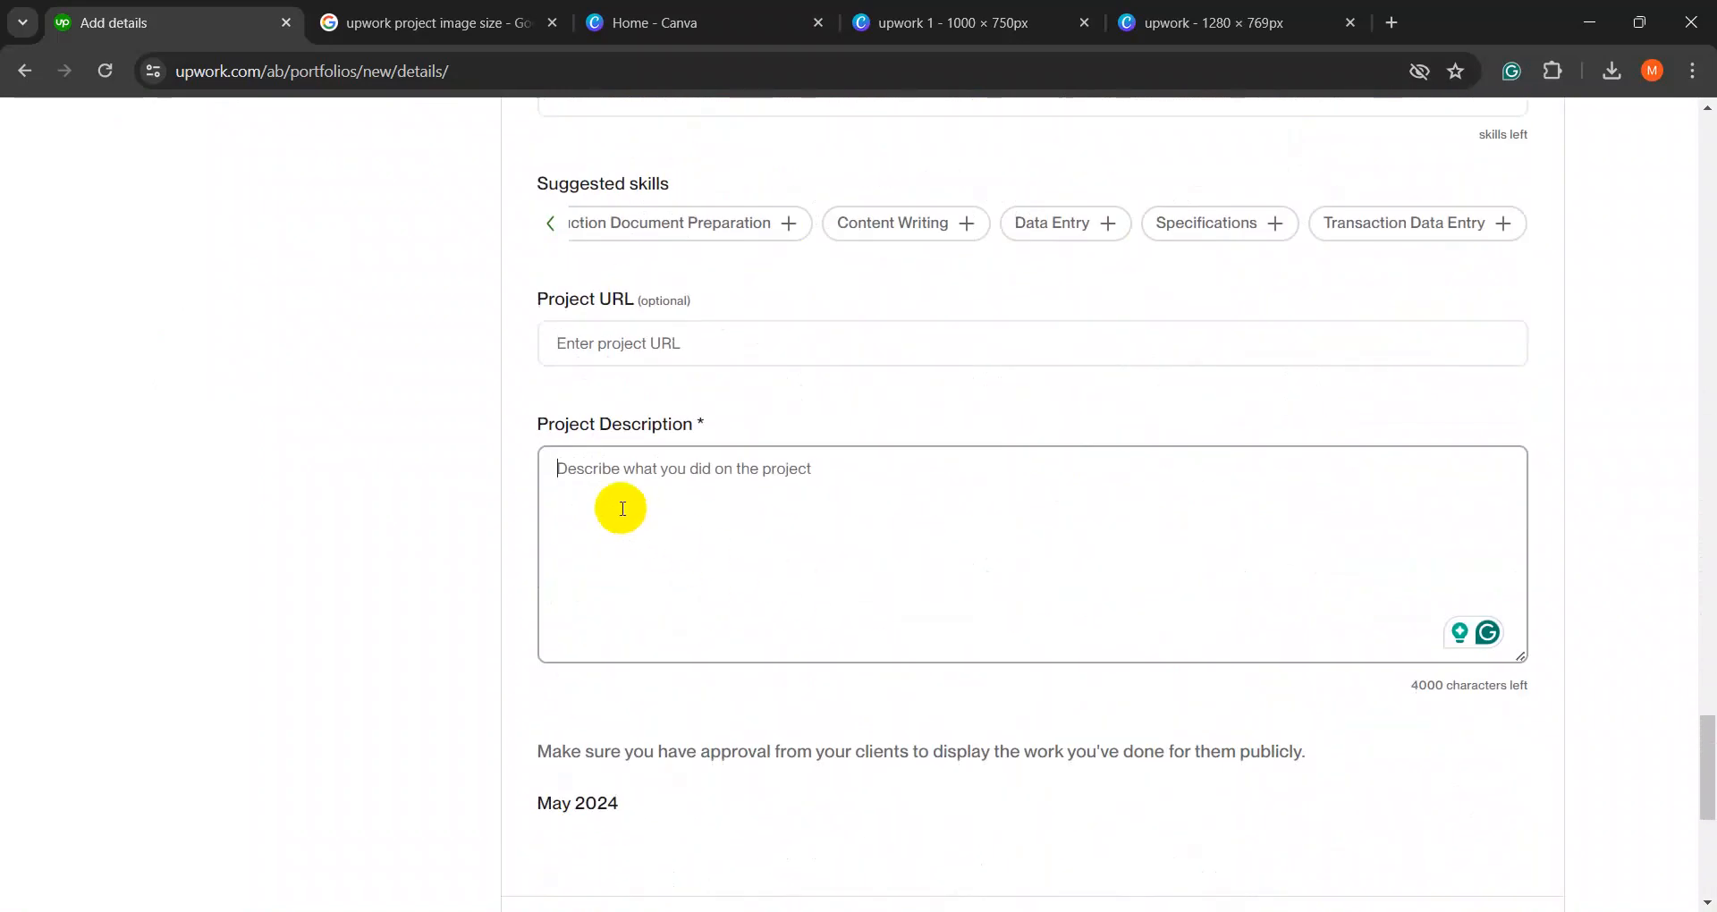
pyautogui.moveTo(537, 431); pyautogui.dragTo(786, 421)
pyautogui.click(631, 519)
pyautogui.scroll(-3, 632, 520)
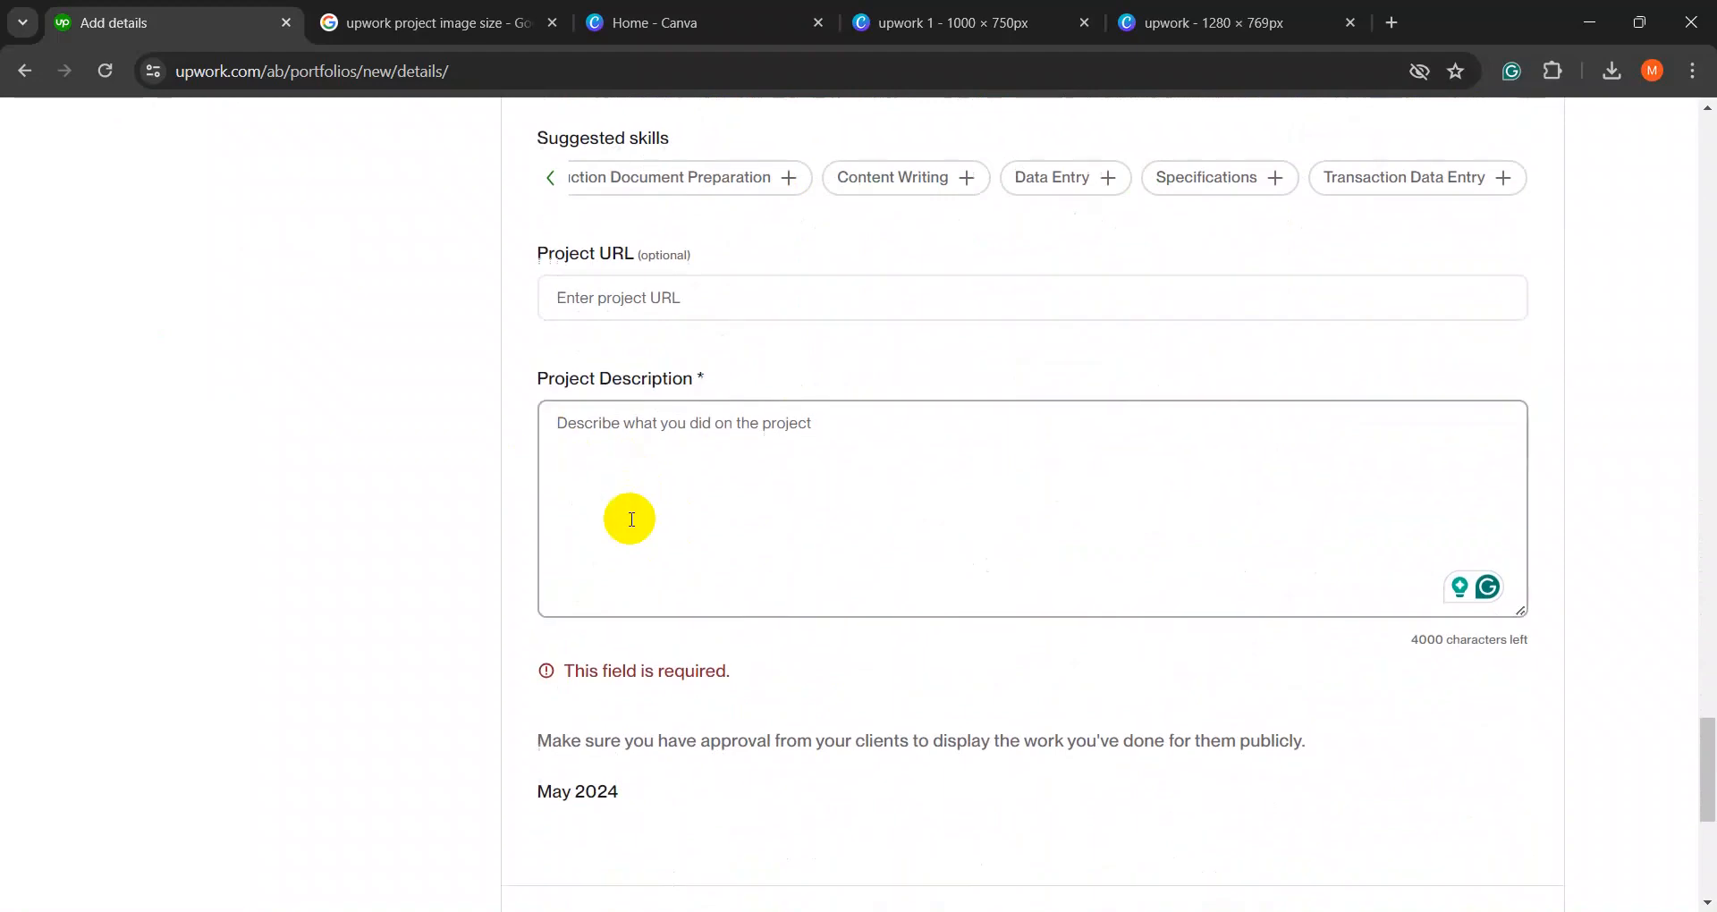
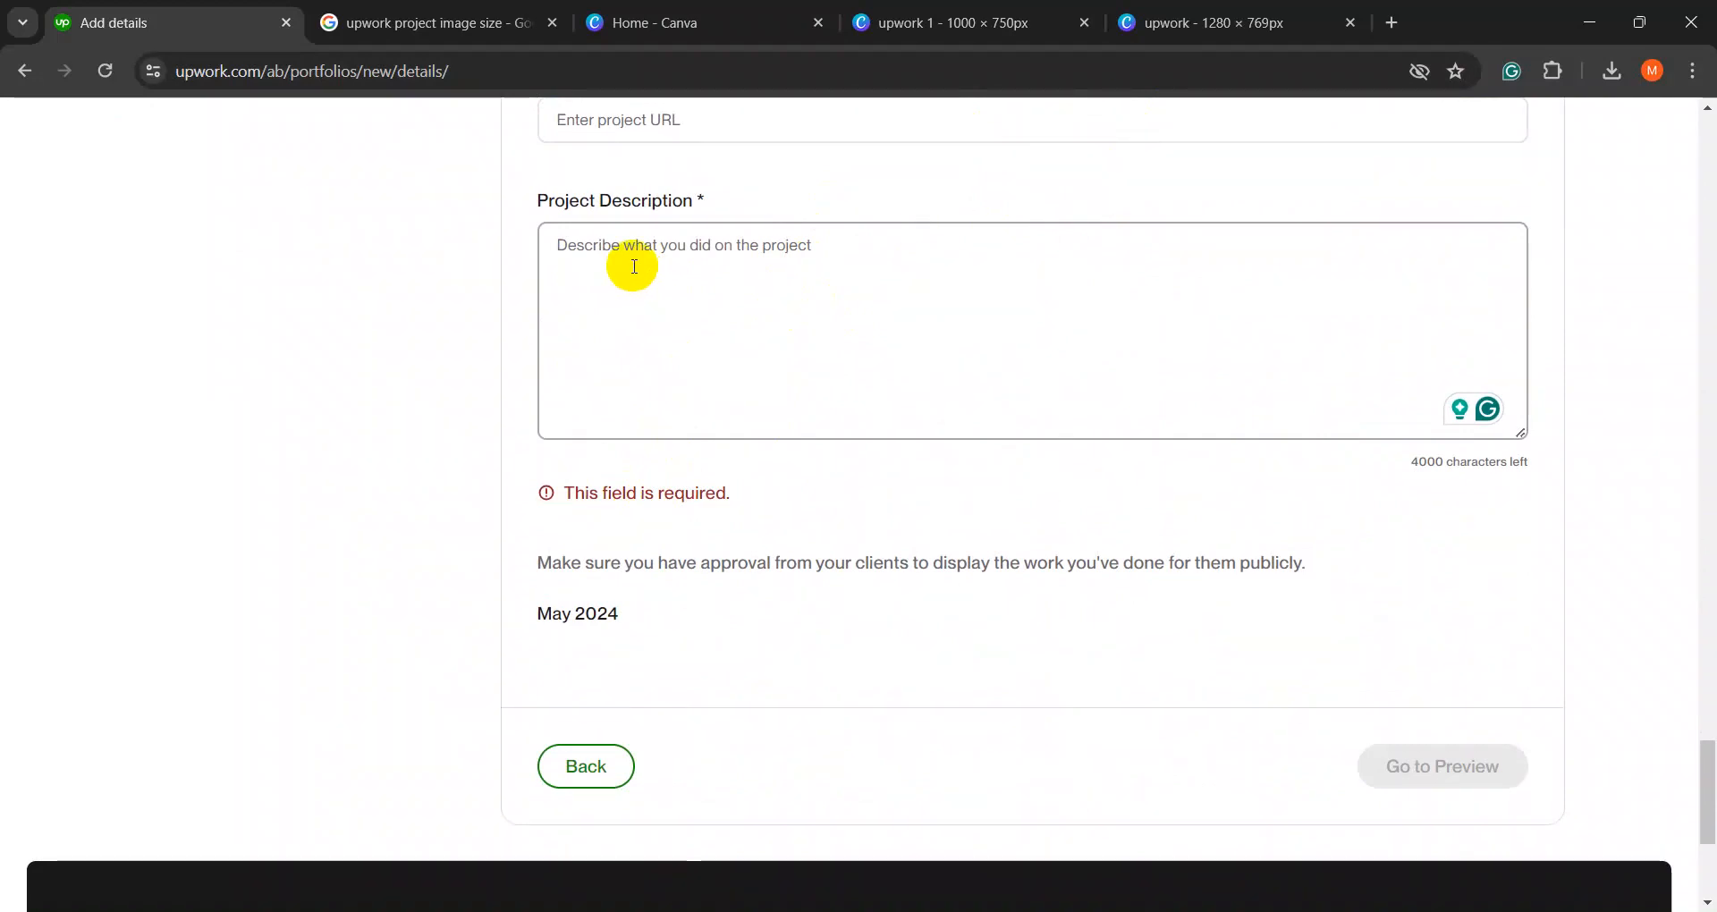
# - Open Google Docs in a new browser tab and look through the recent documents
pyautogui.click(1392, 23)
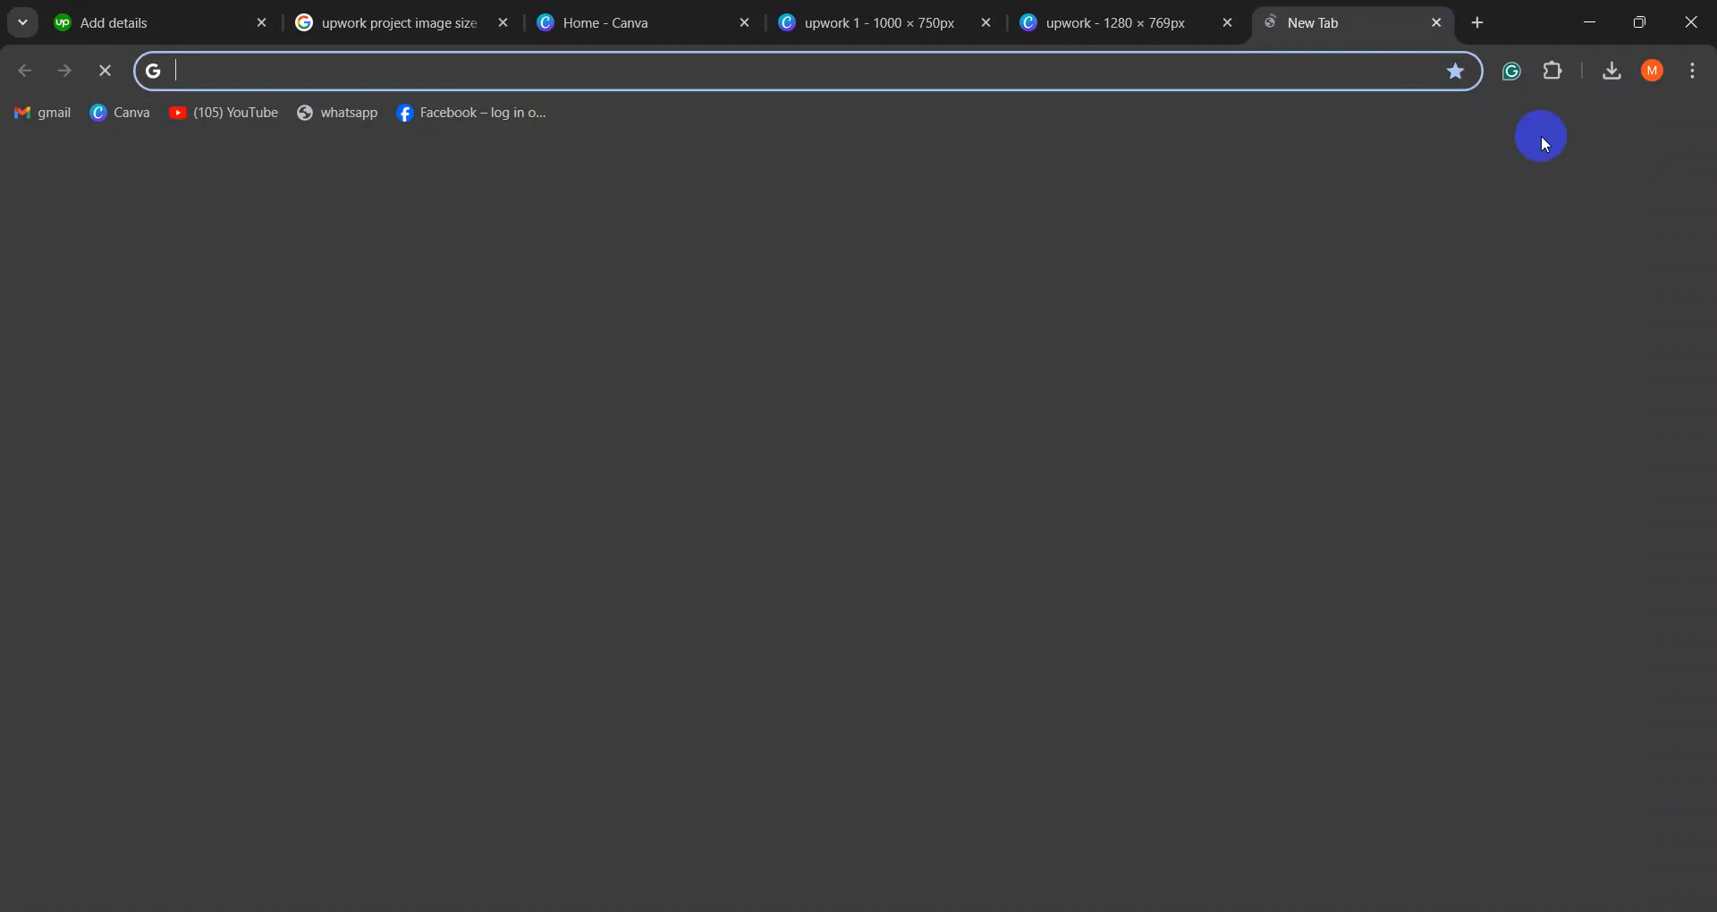
pyautogui.click(1672, 172)
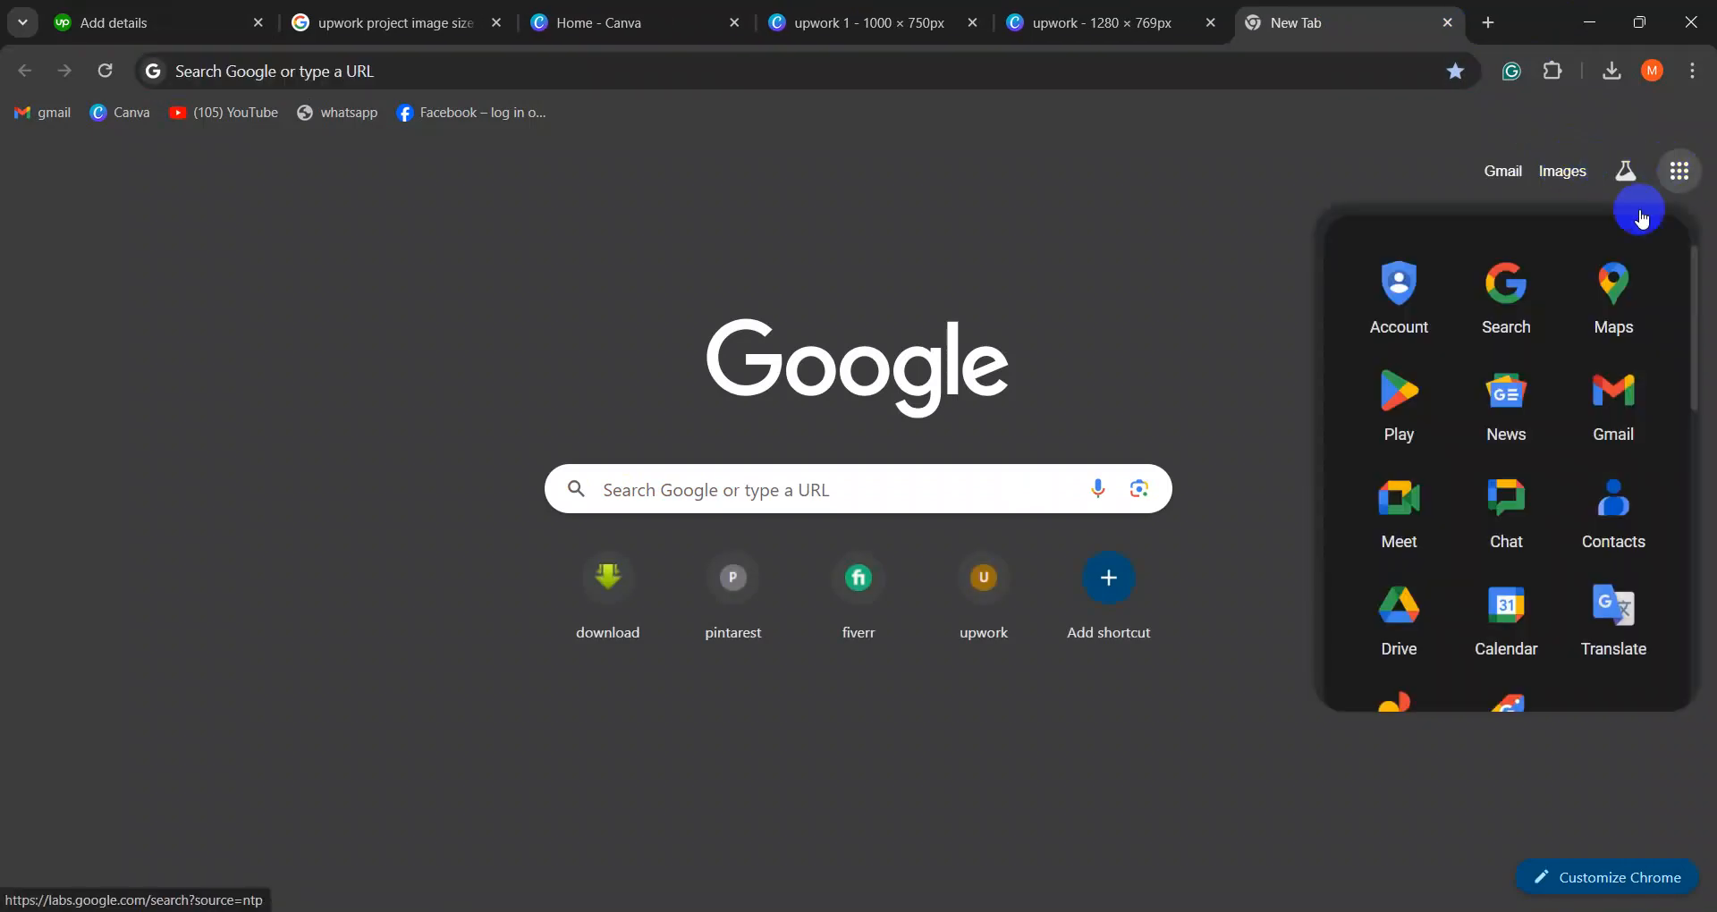
pyautogui.scroll(-5, 1507, 413)
pyautogui.scroll(2, 1503, 394)
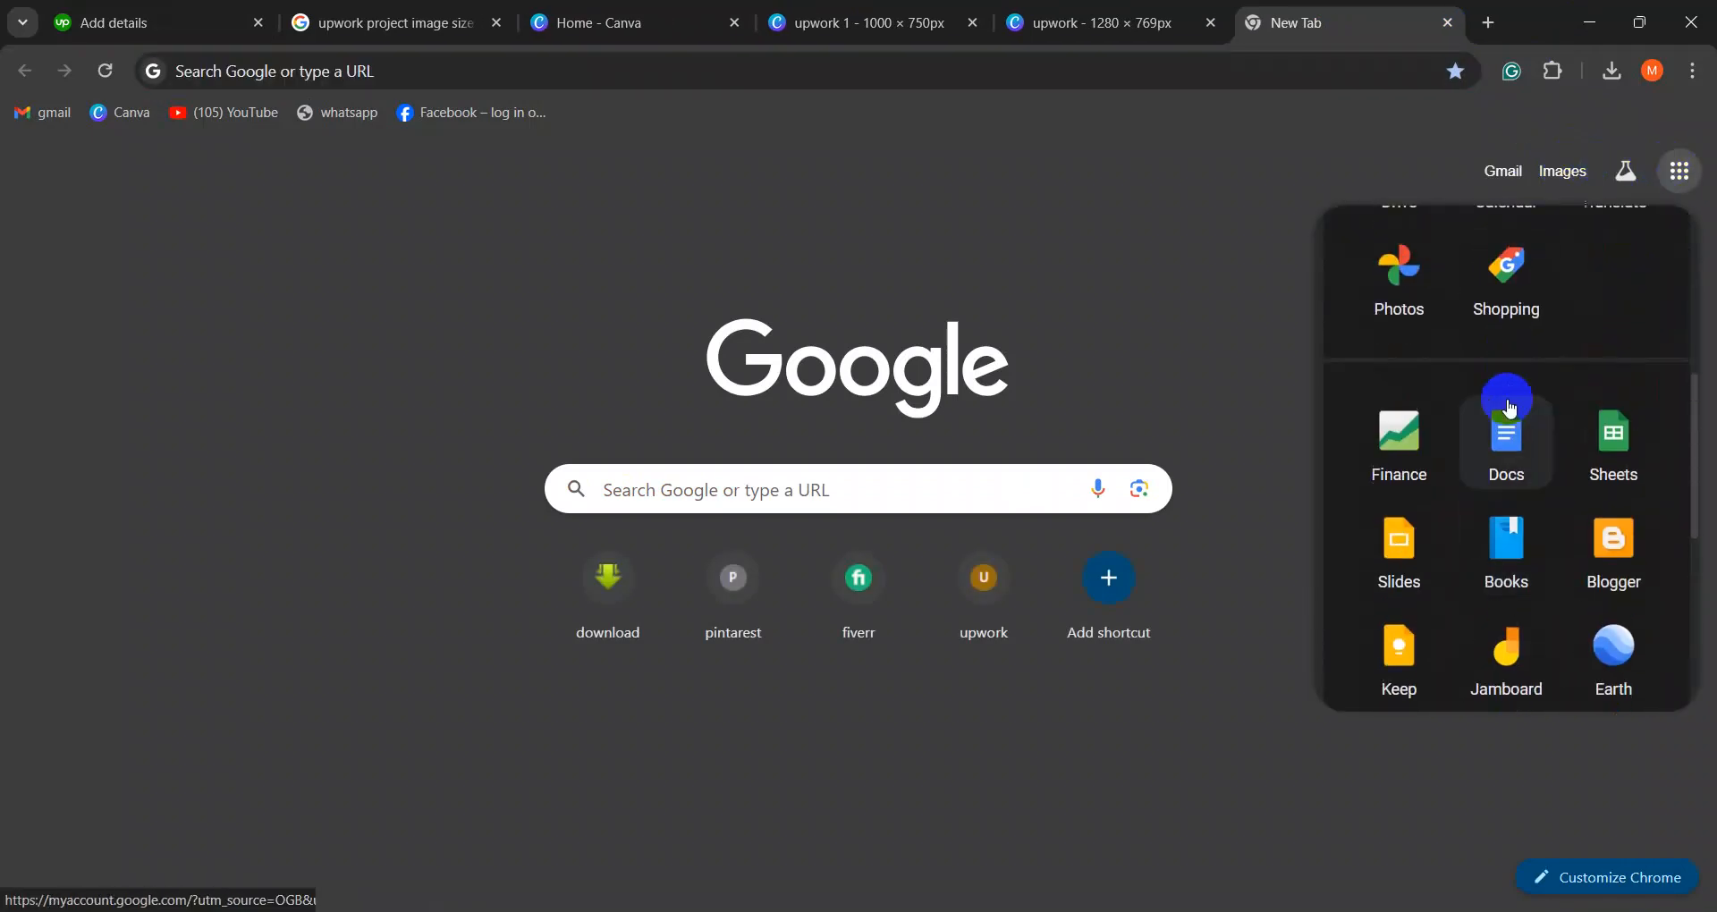
pyautogui.click(1508, 419)
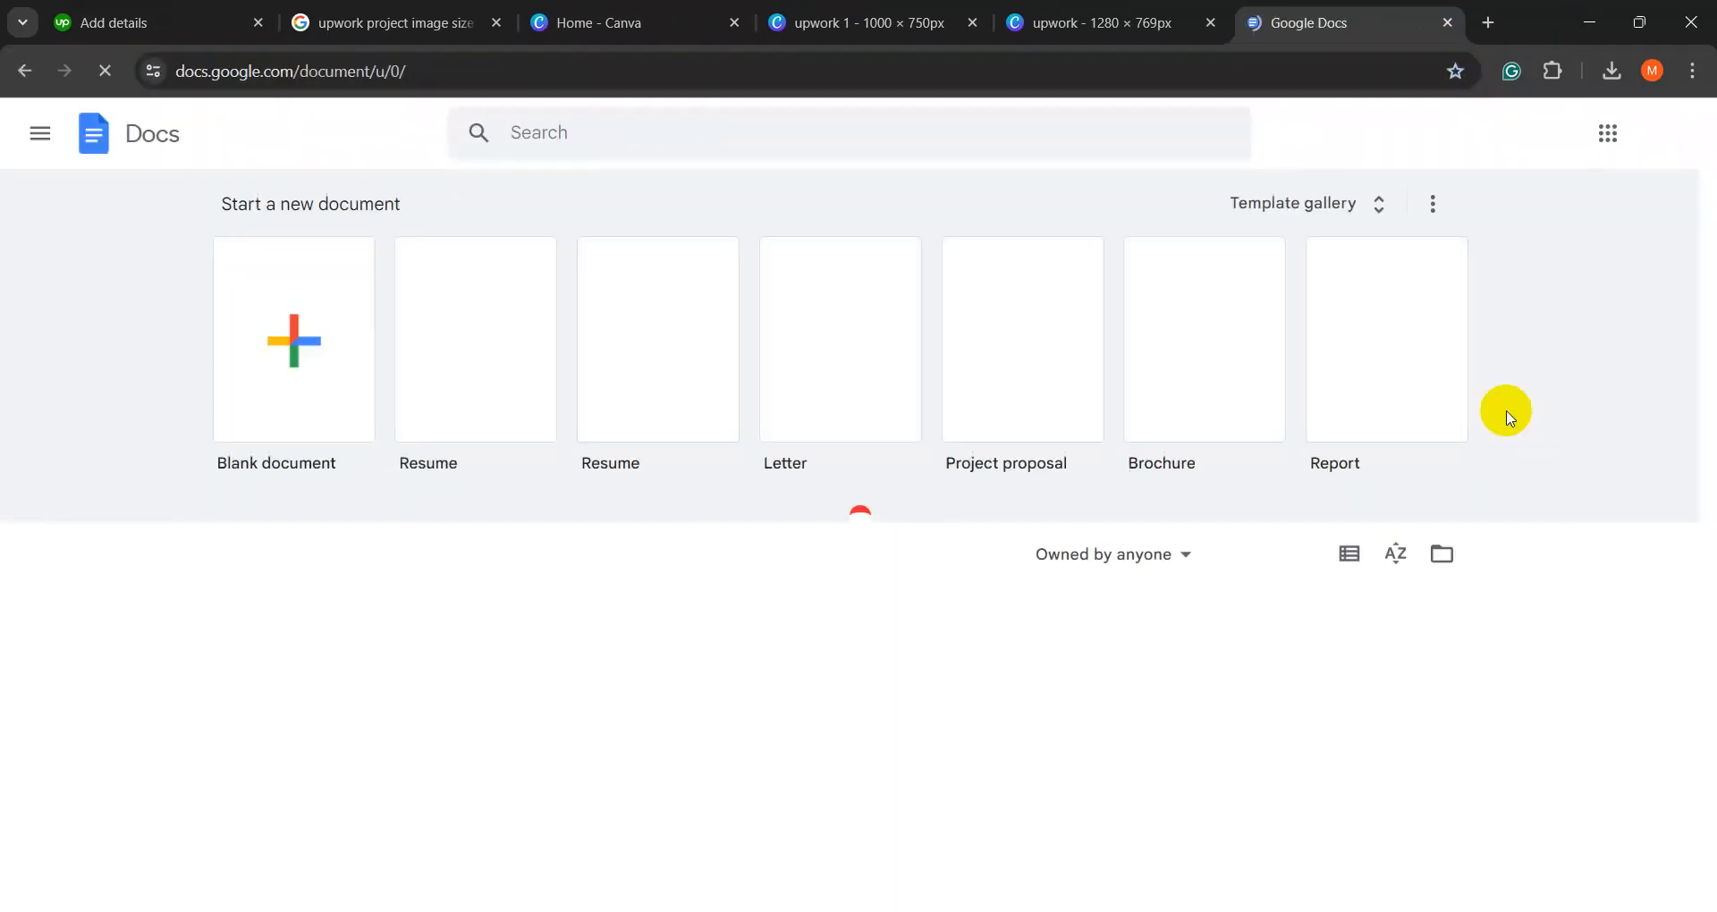
pyautogui.scroll(-1, 394, 491)
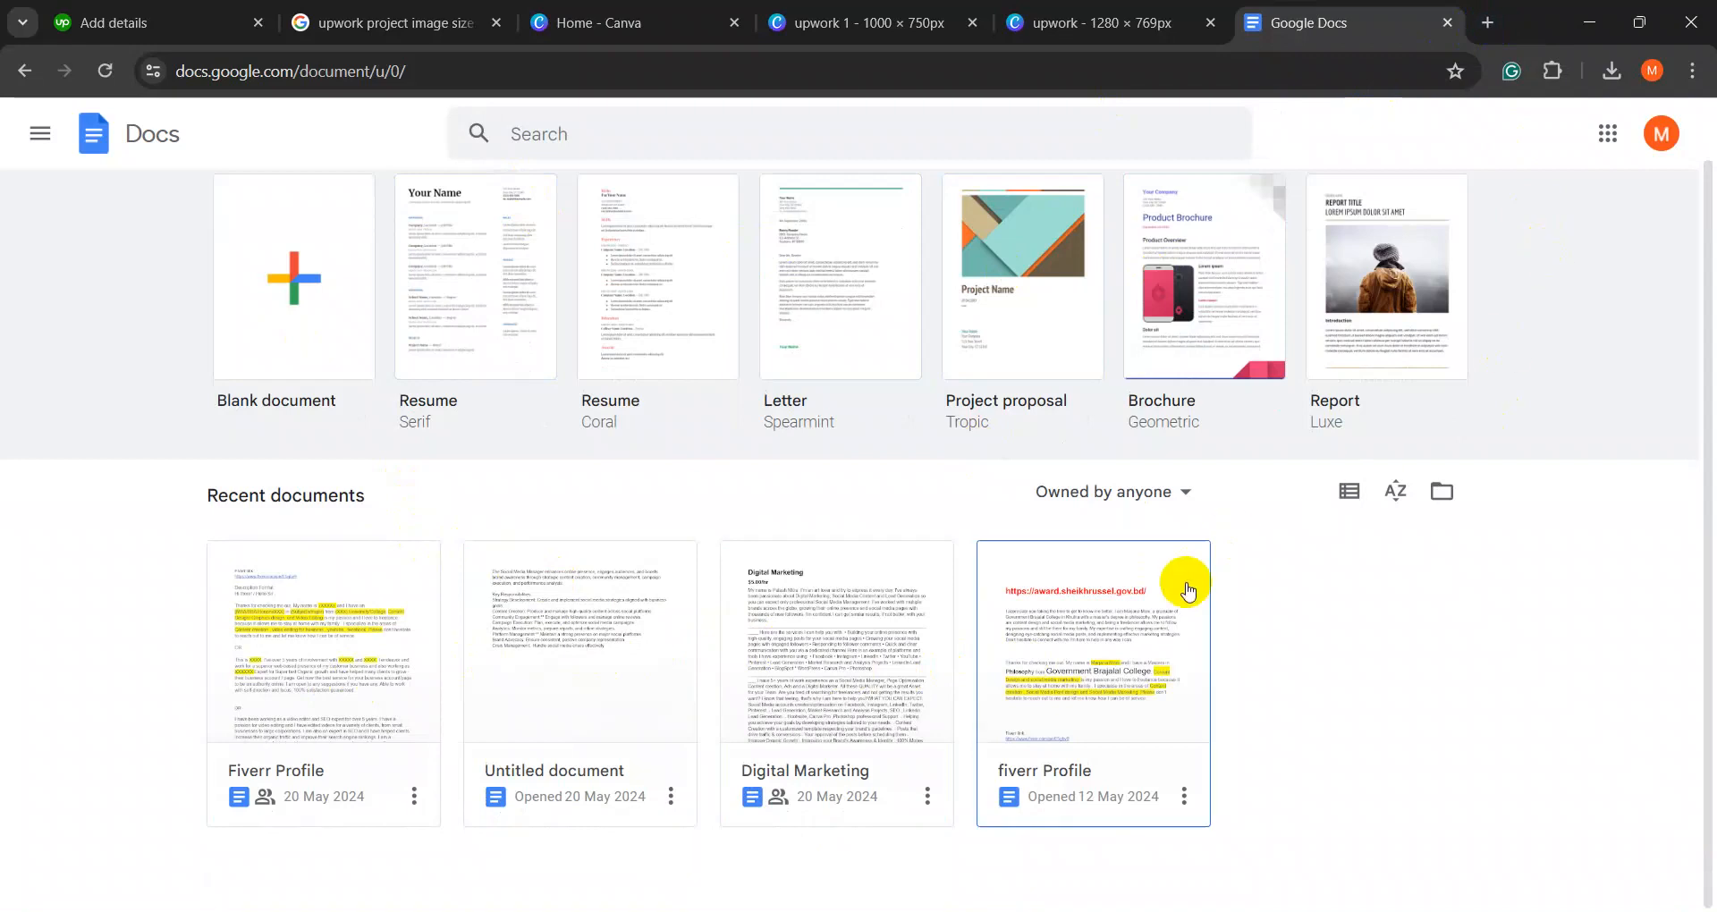
# - Switch to File Explorer and open New Microsoft Word Document from the GIG 1 folder on New Volume (E:)
pyautogui.click(1589, 22)
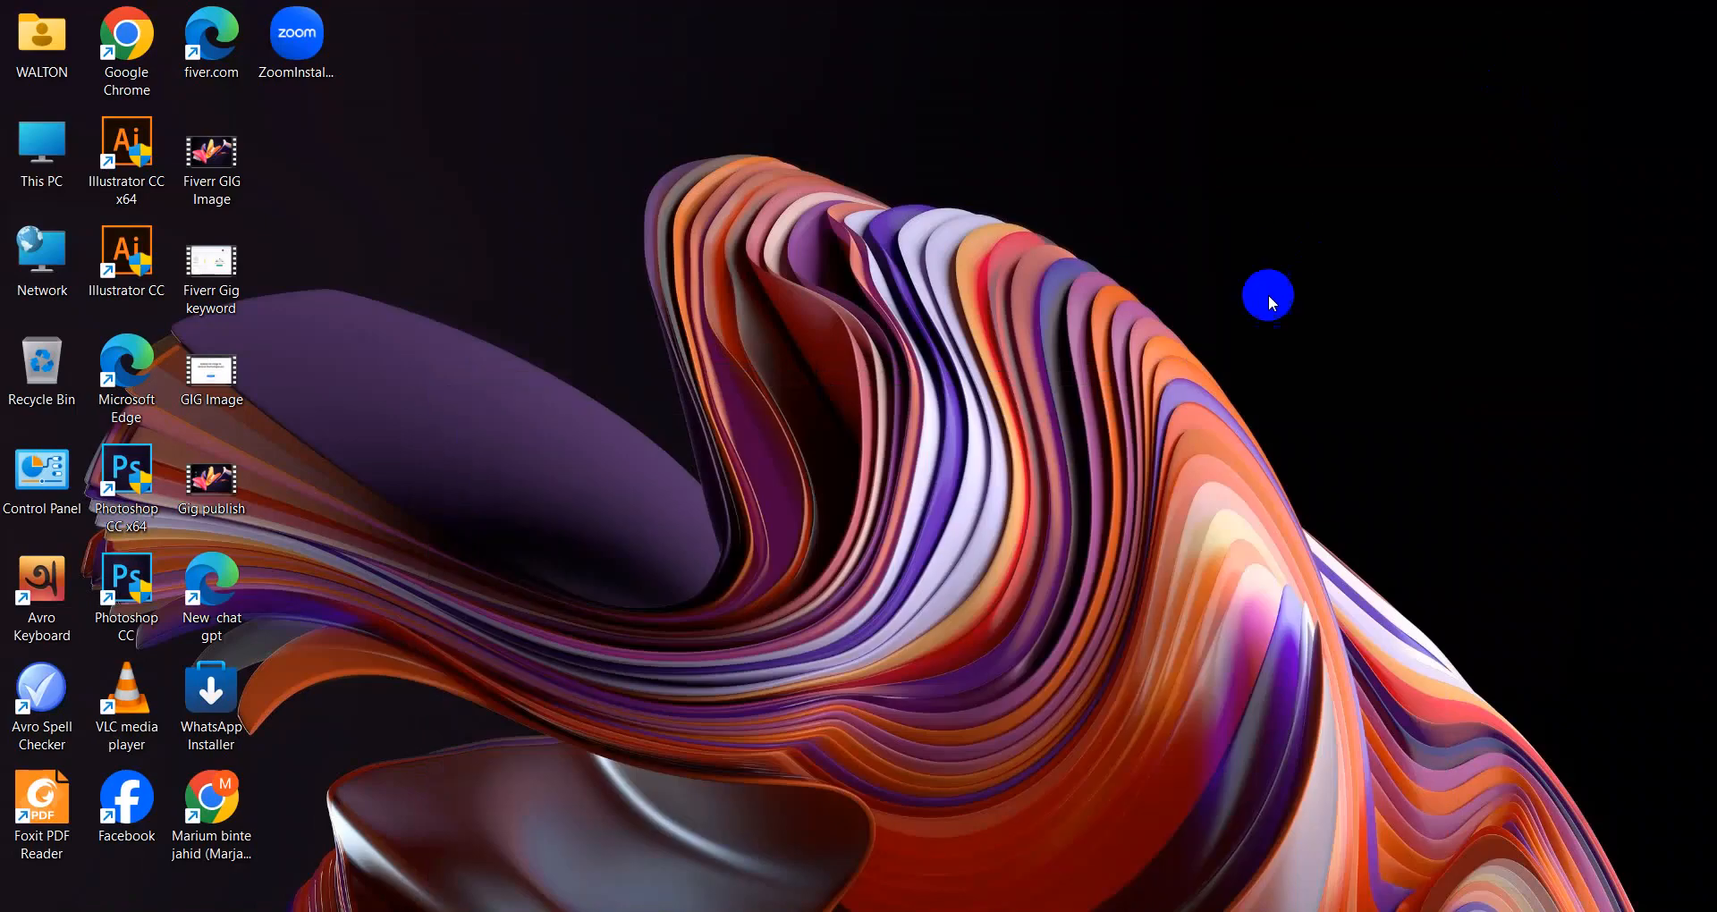
pyautogui.doubleClick(41, 148)
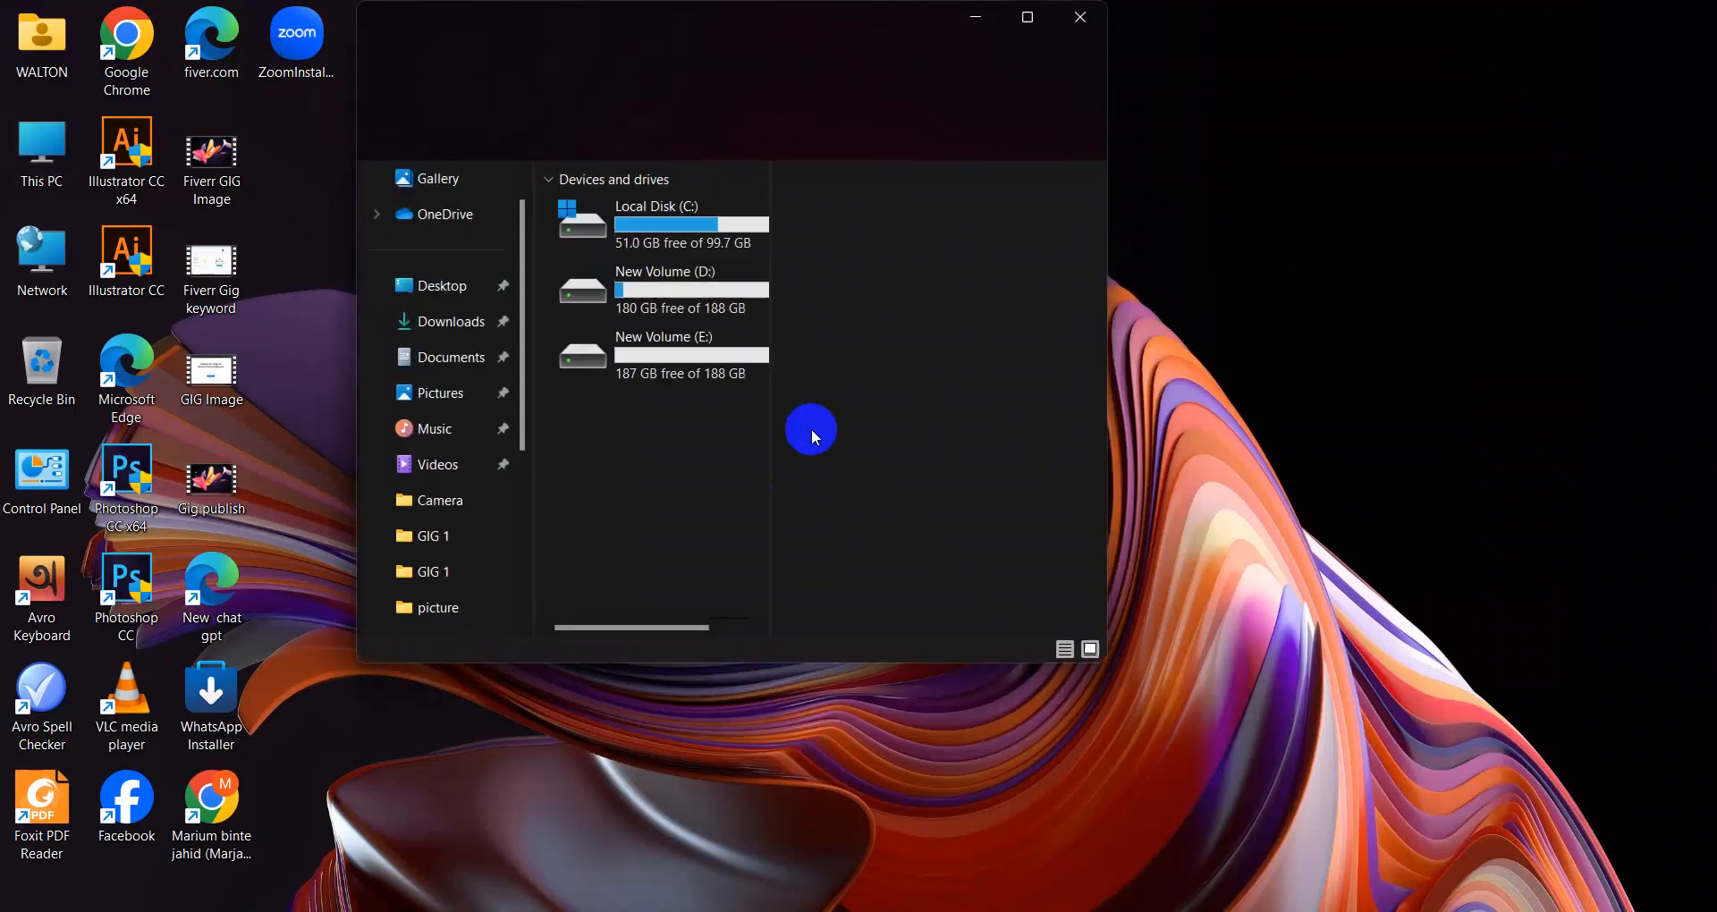
pyautogui.click(1027, 17)
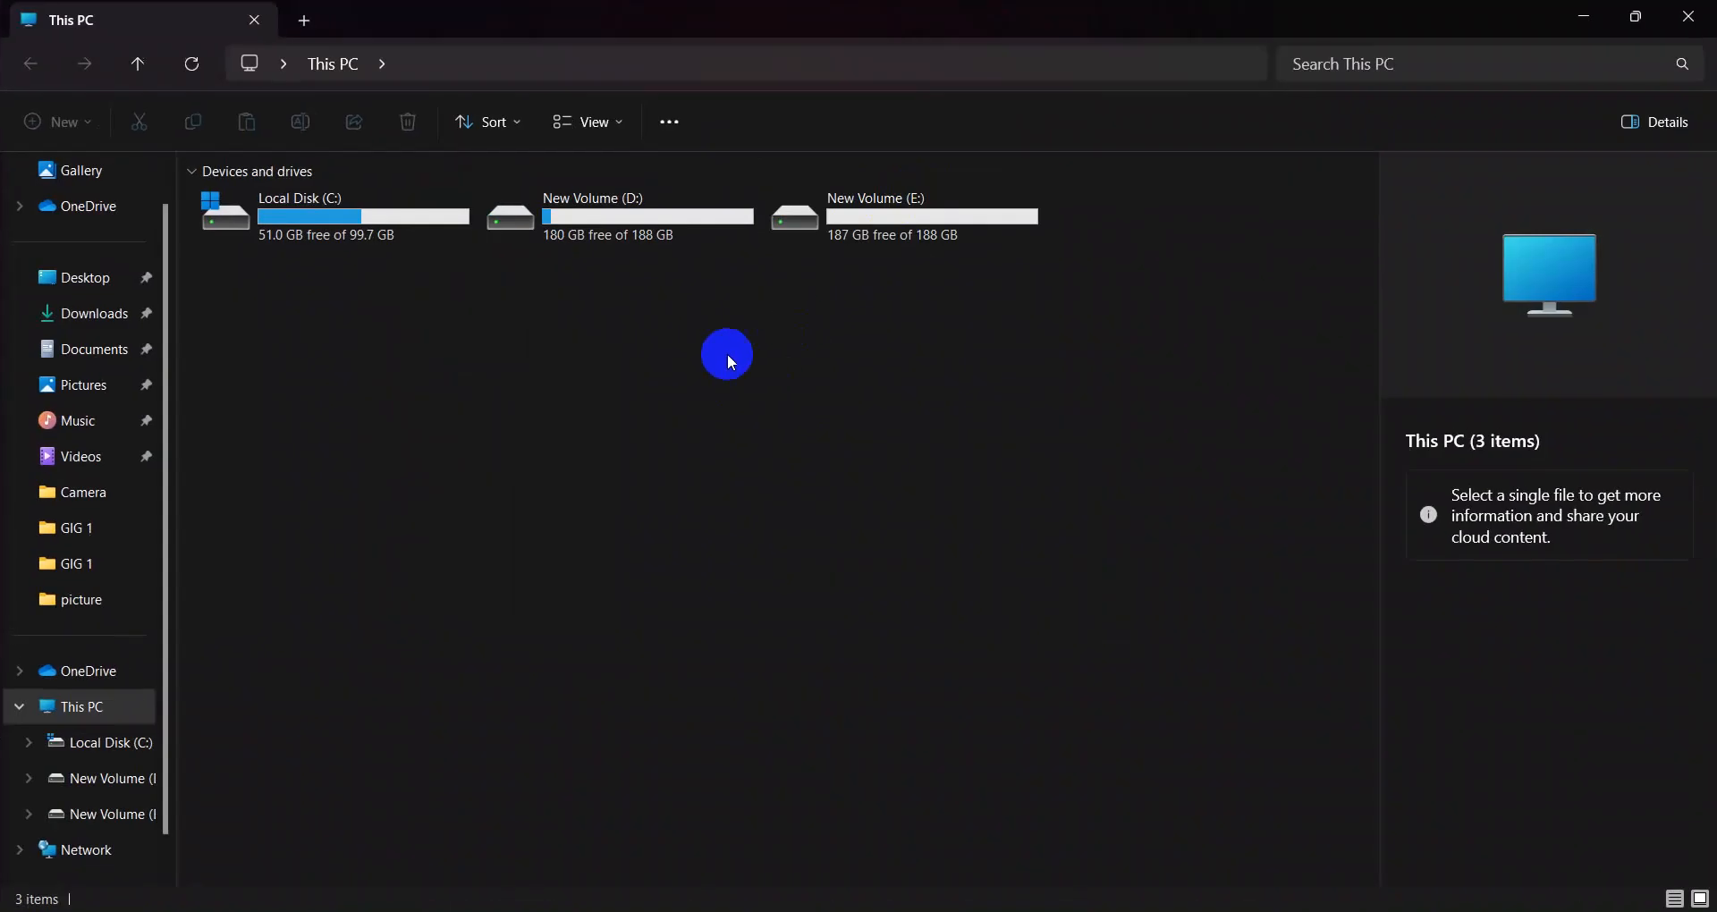
pyautogui.doubleClick(951, 239)
pyautogui.doubleClick(261, 239)
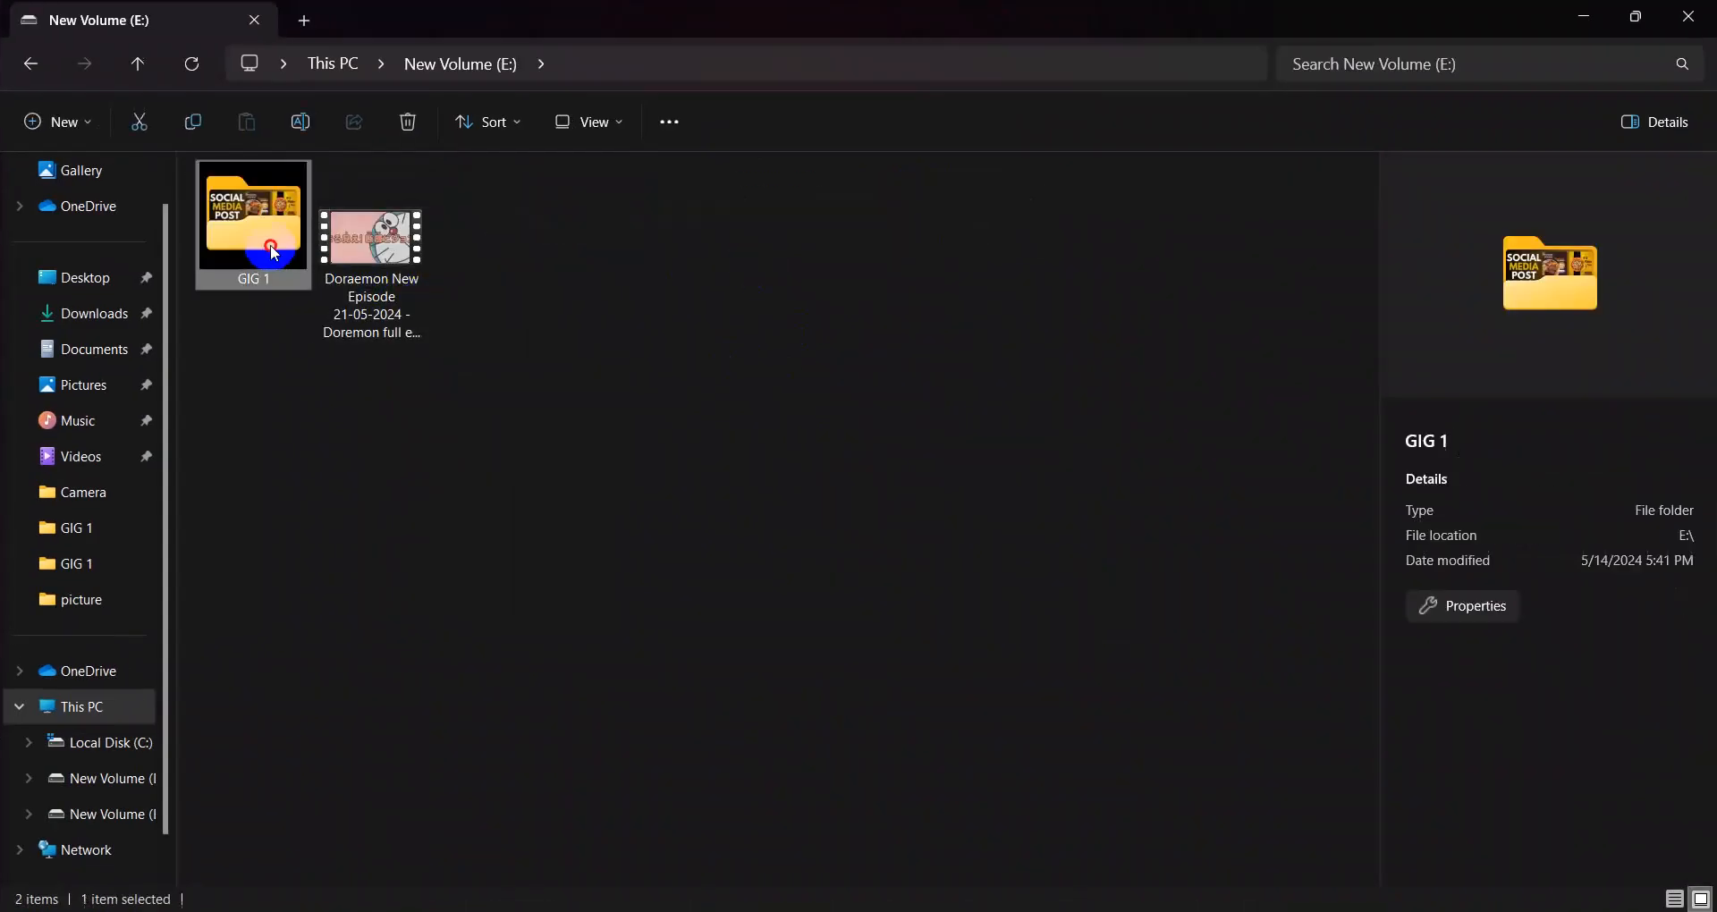
pyautogui.doubleClick(726, 258)
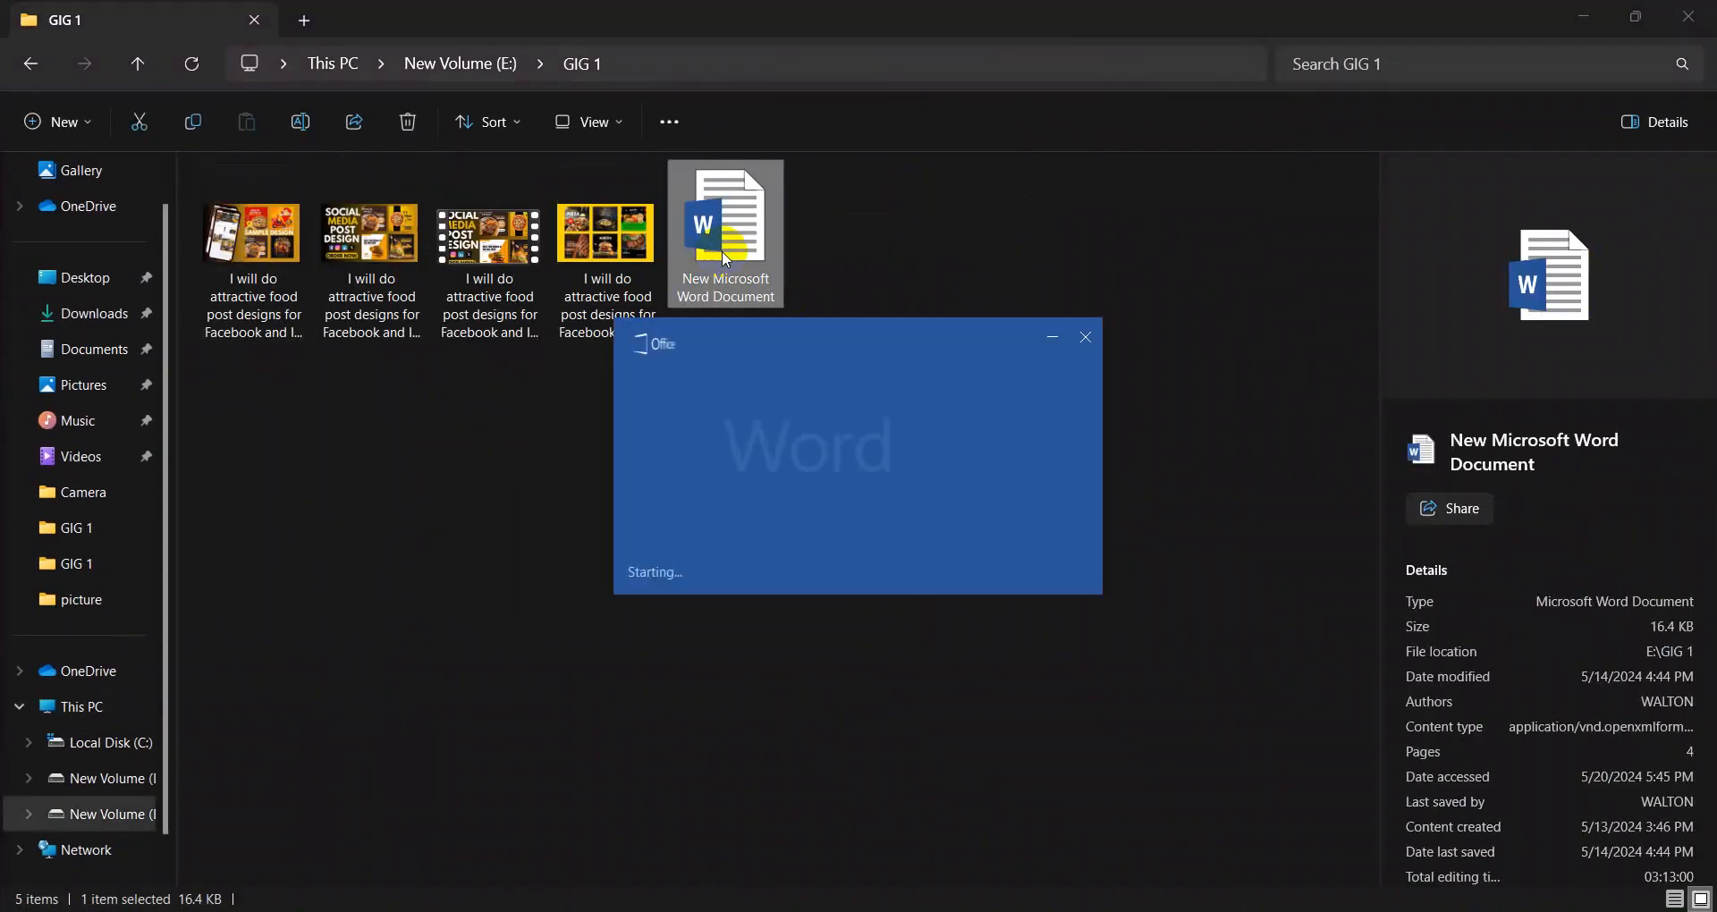
# - Copy the gig description in the Word document, from "Are you looking for a professional social media post design expert" through the closing signature
pyautogui.scroll(-6, 816, 353)
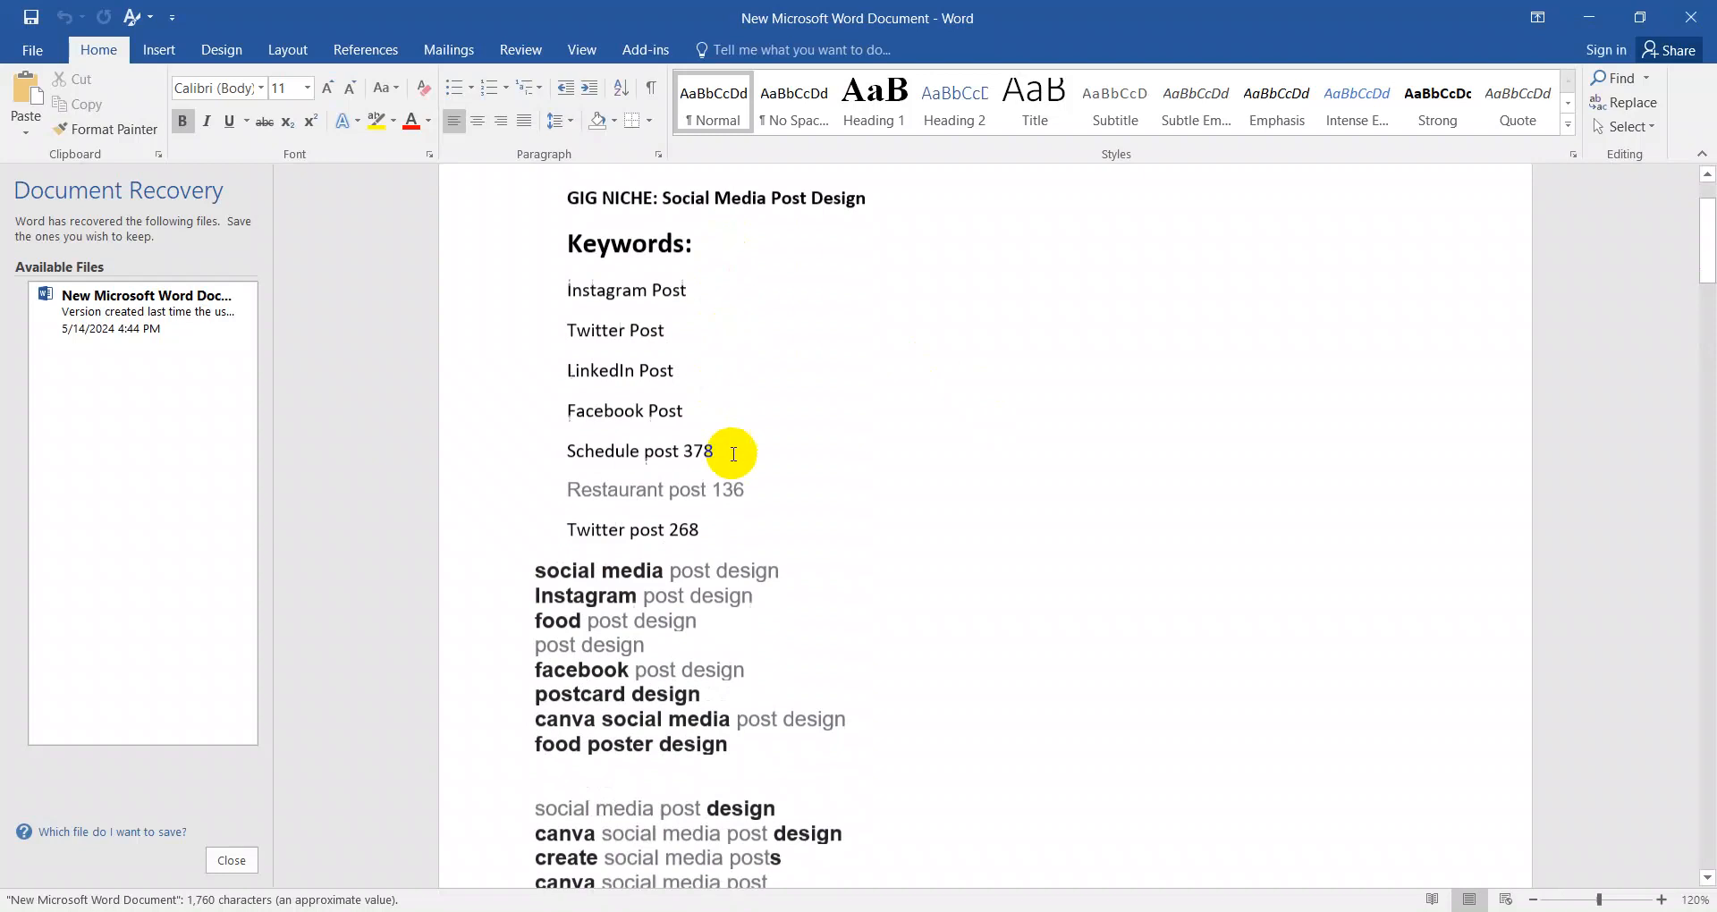
pyautogui.scroll(-20, 737, 591)
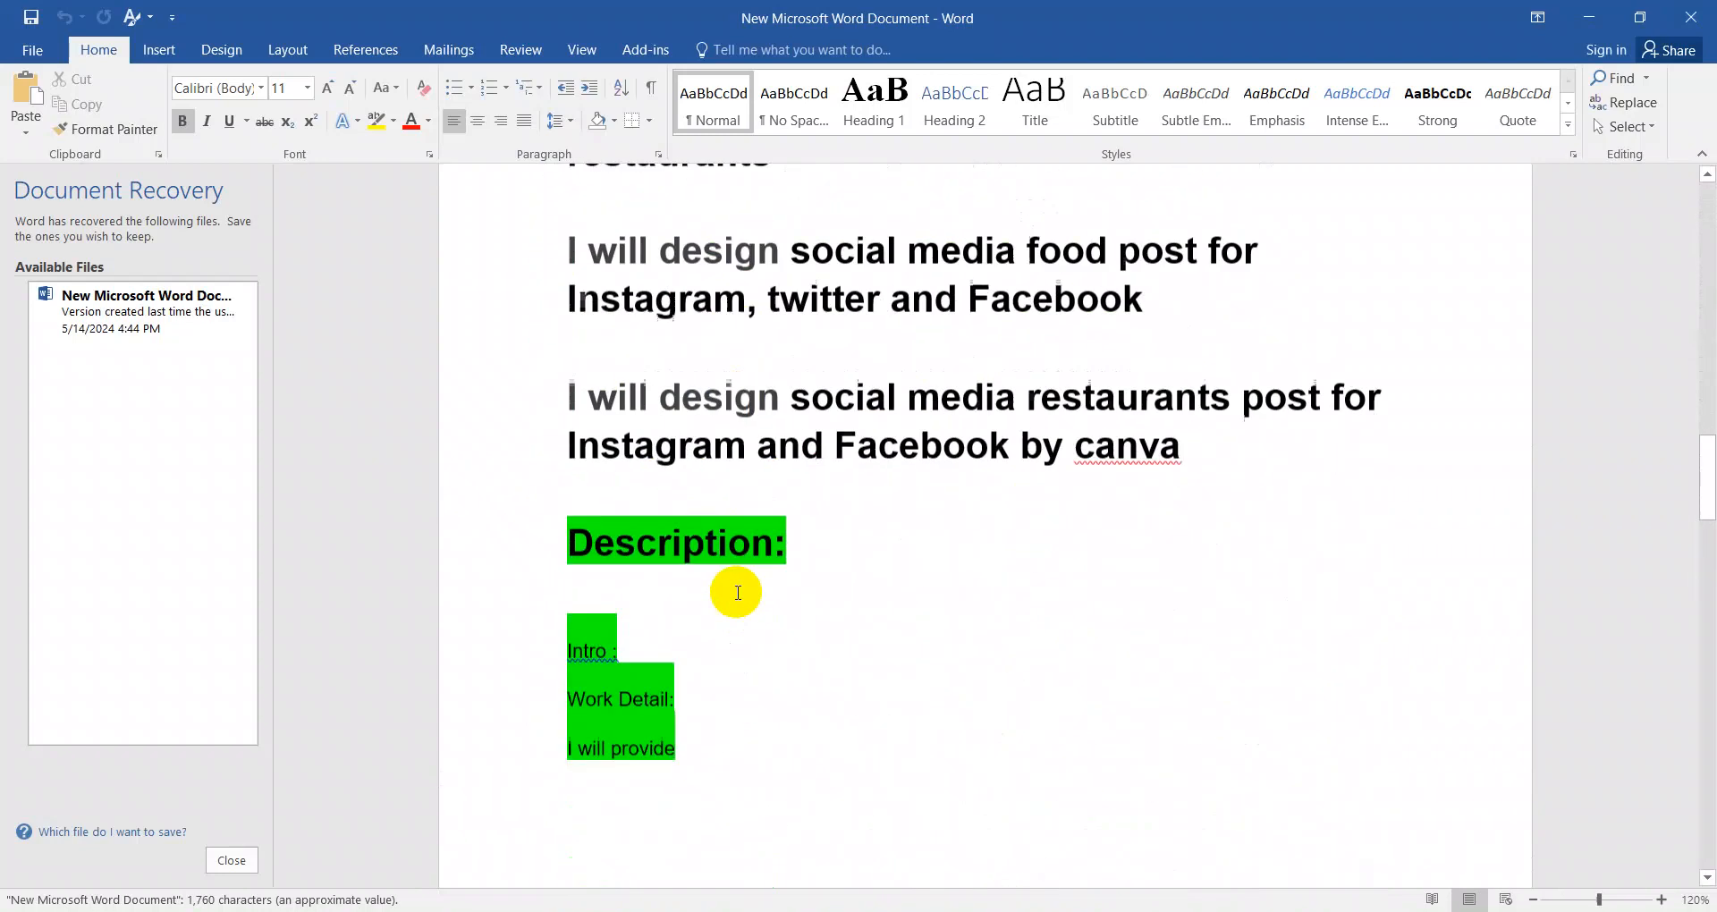
pyautogui.scroll(-10, 741, 588)
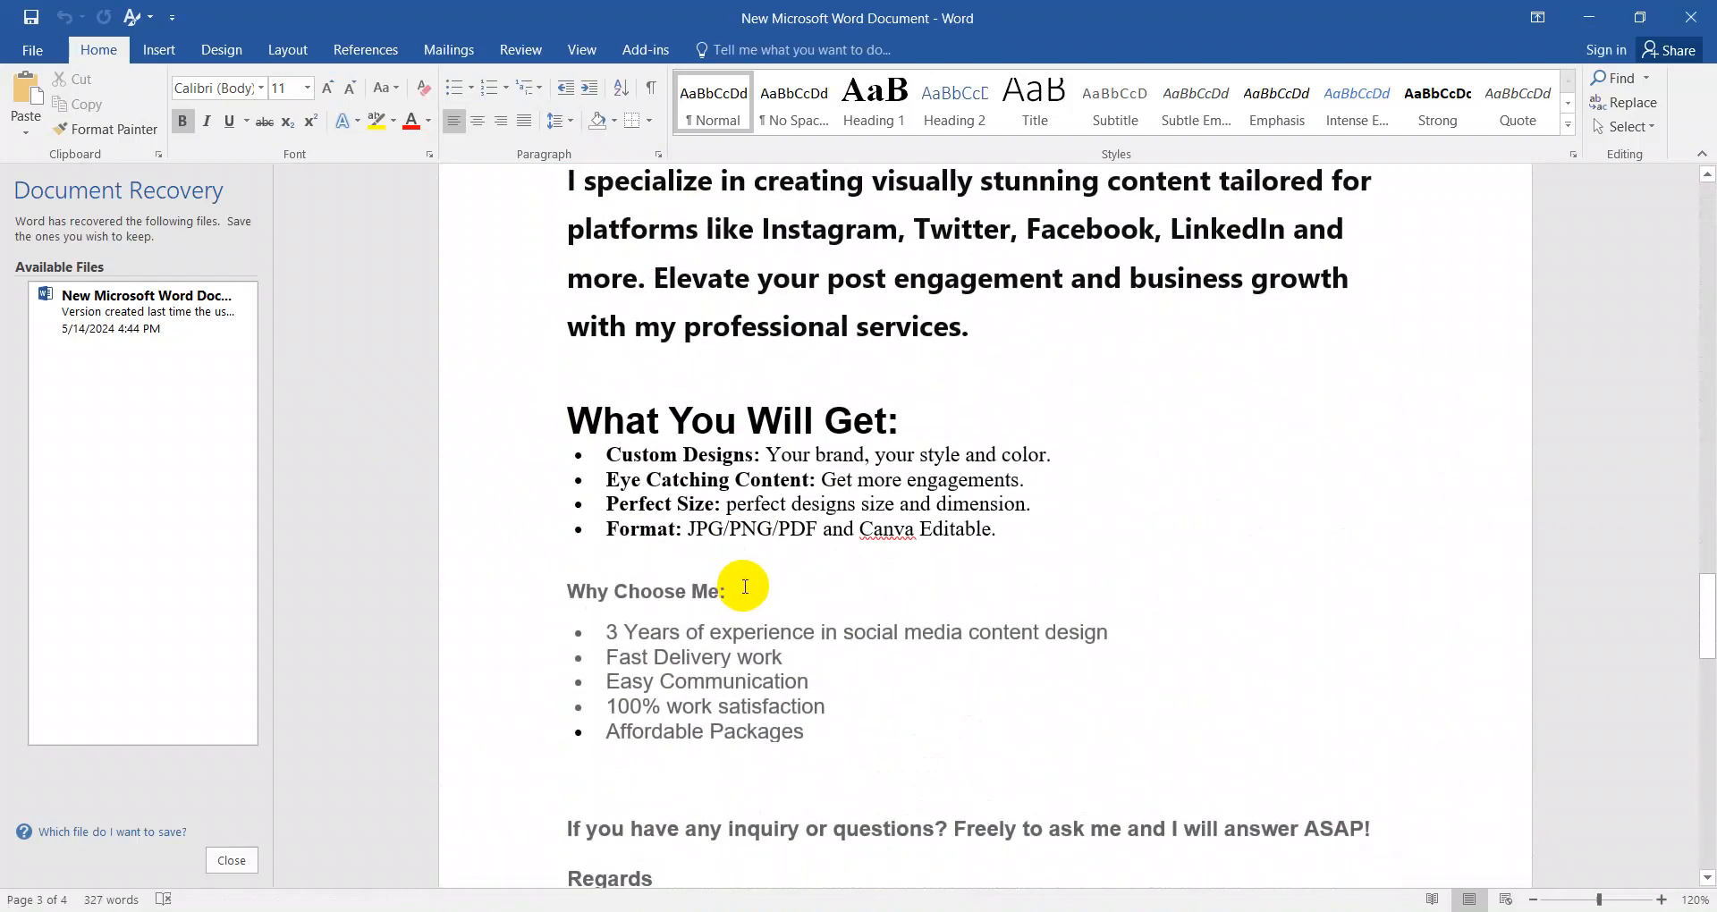
pyautogui.scroll(3, 745, 587)
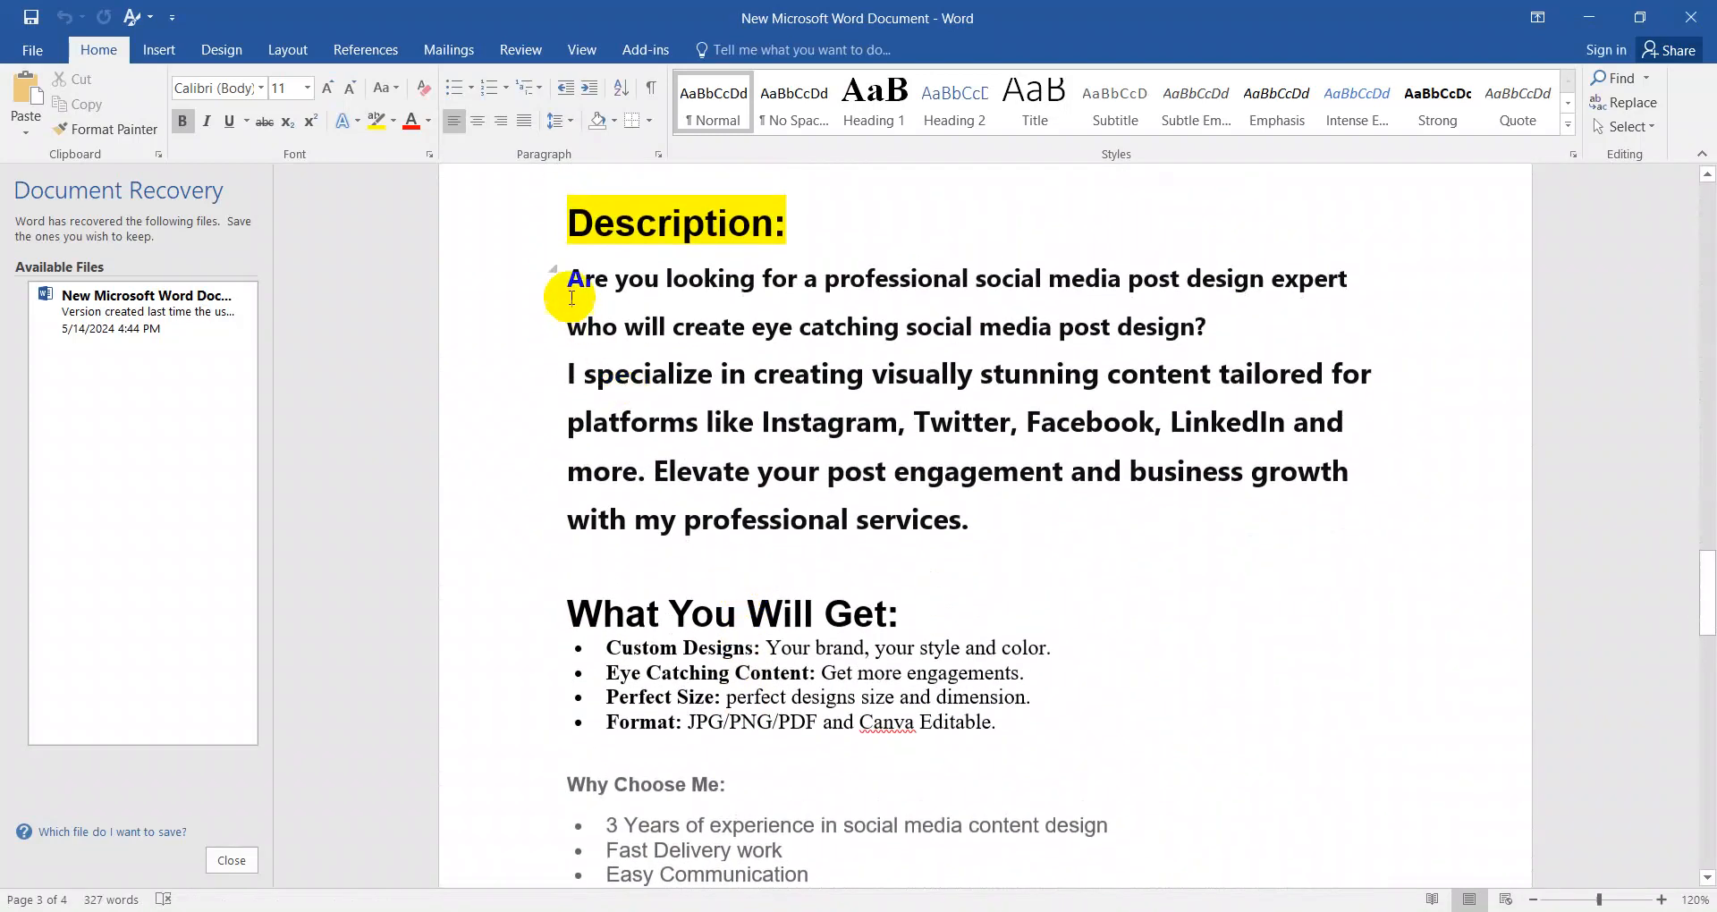
pyautogui.moveTo(569, 285); pyautogui.dragTo(786, 203)
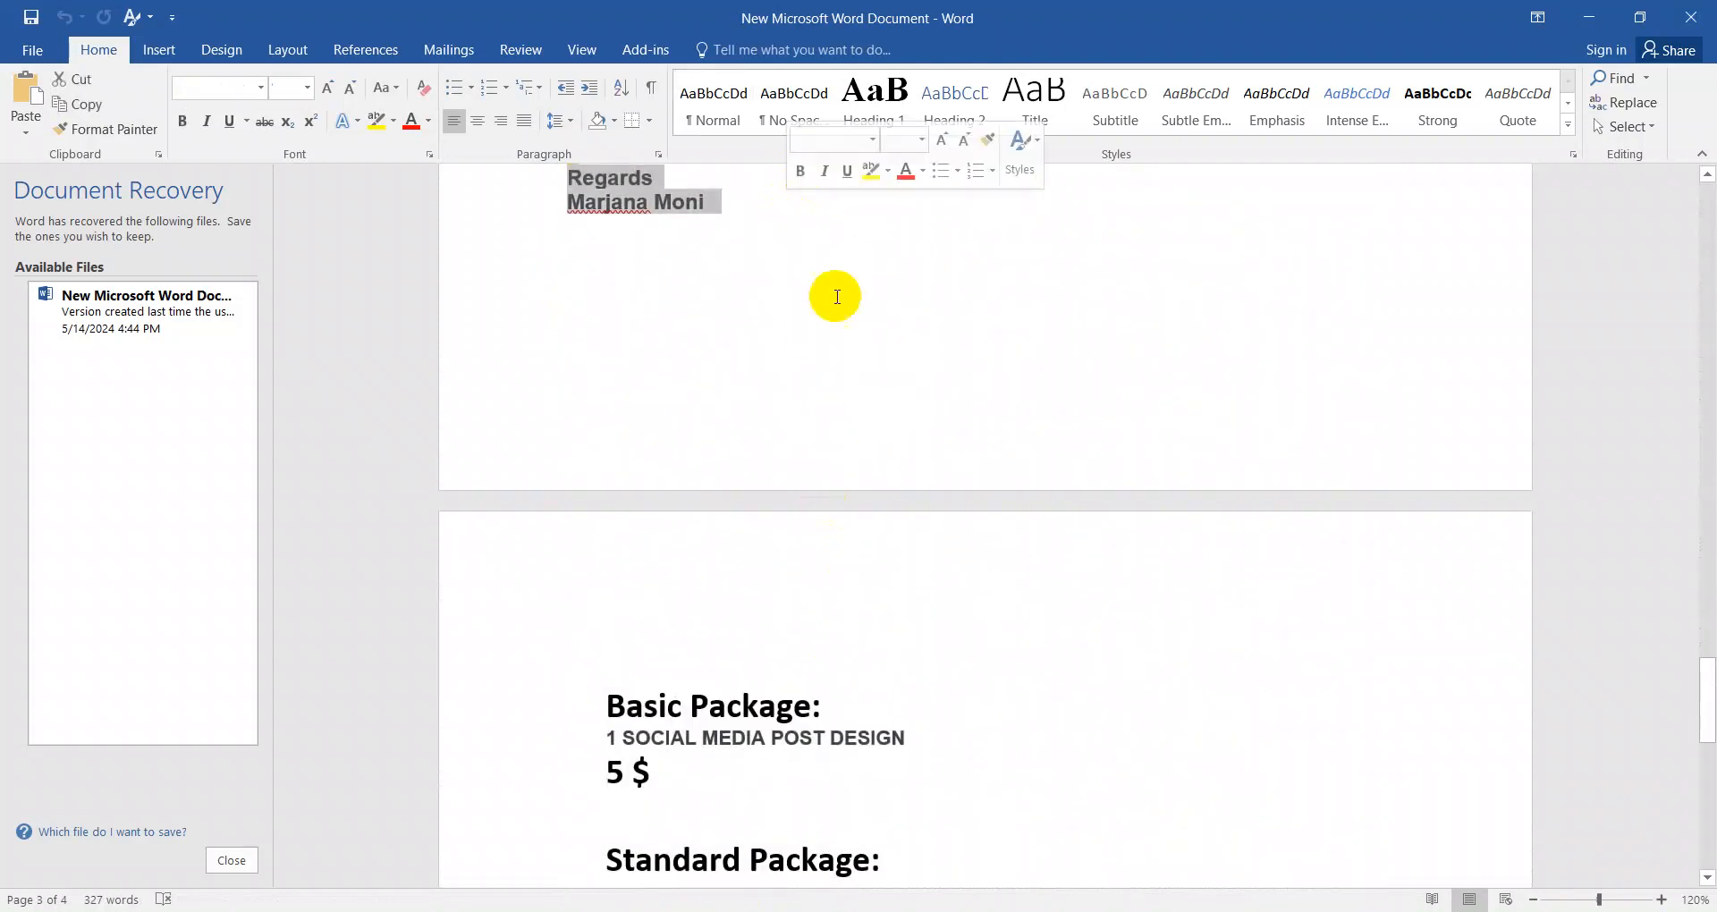
pyautogui.scroll(4, 894, 402)
pyautogui.scroll(3, 970, 507)
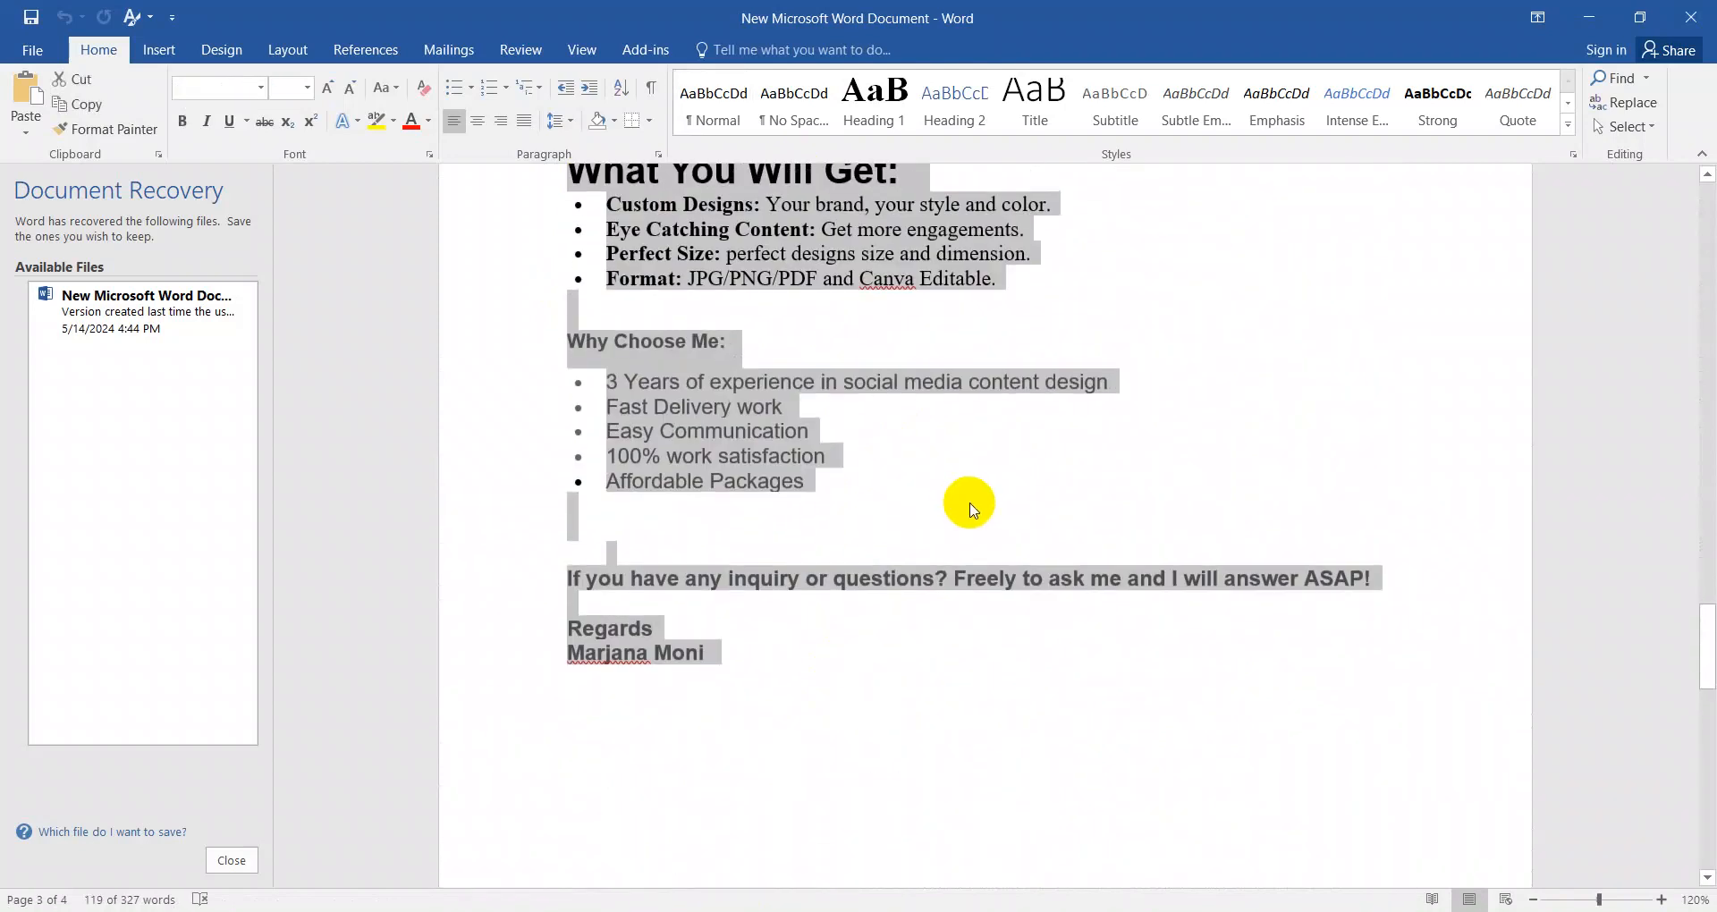
pyautogui.scroll(7, 972, 510)
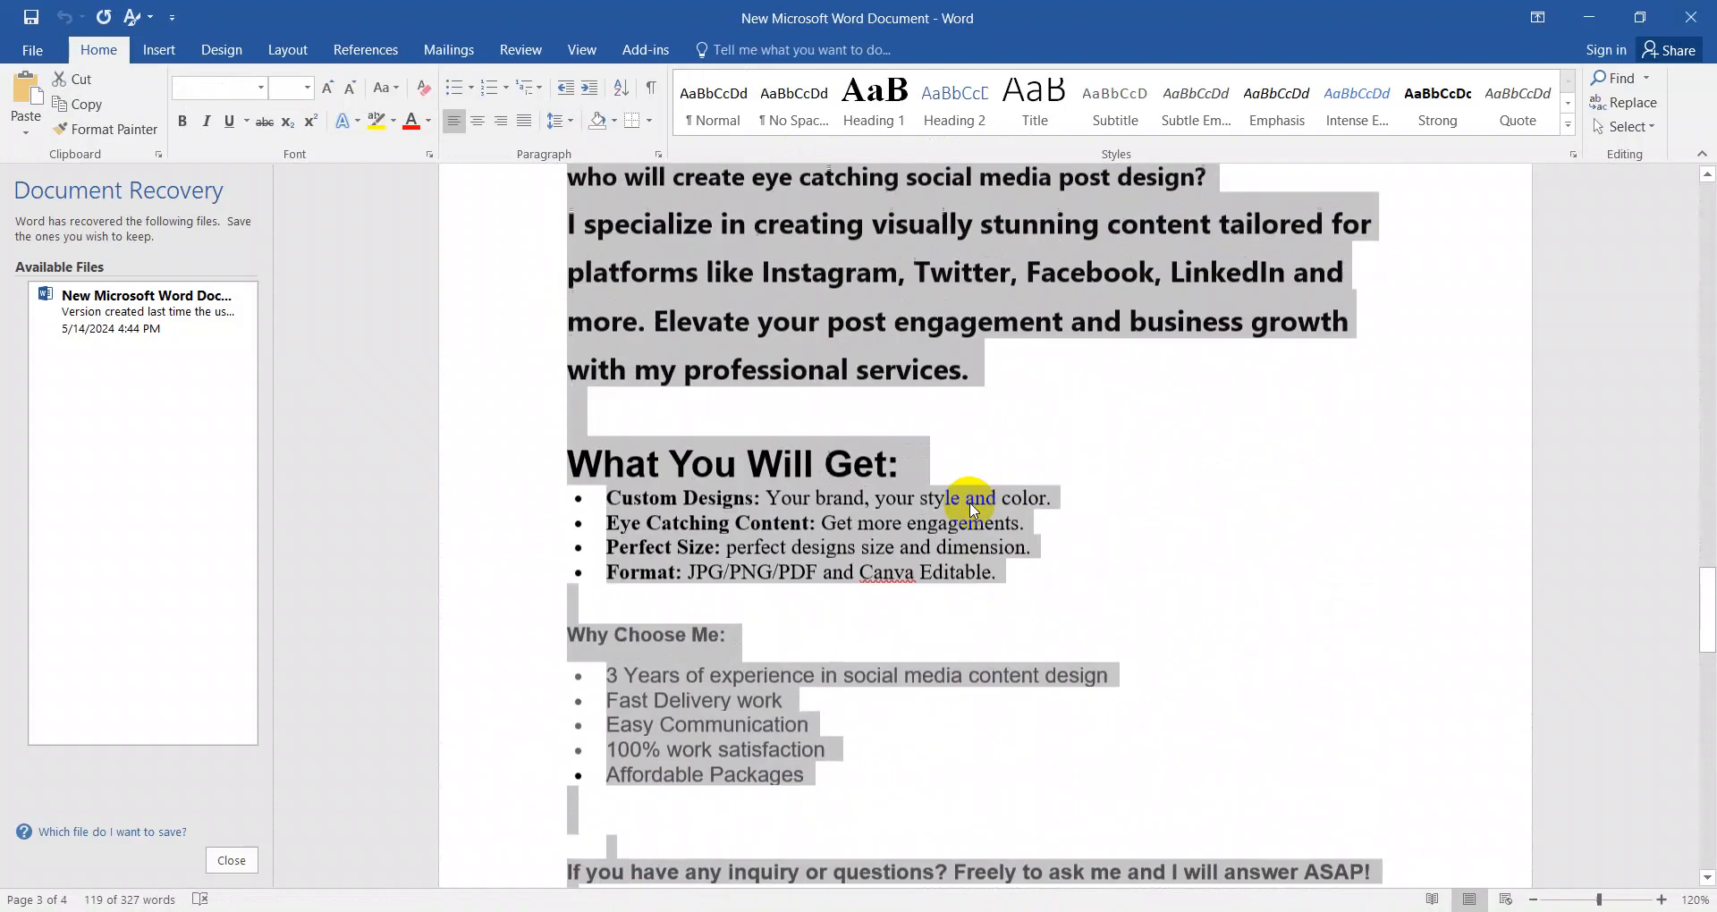
pyautogui.click(814, 465)
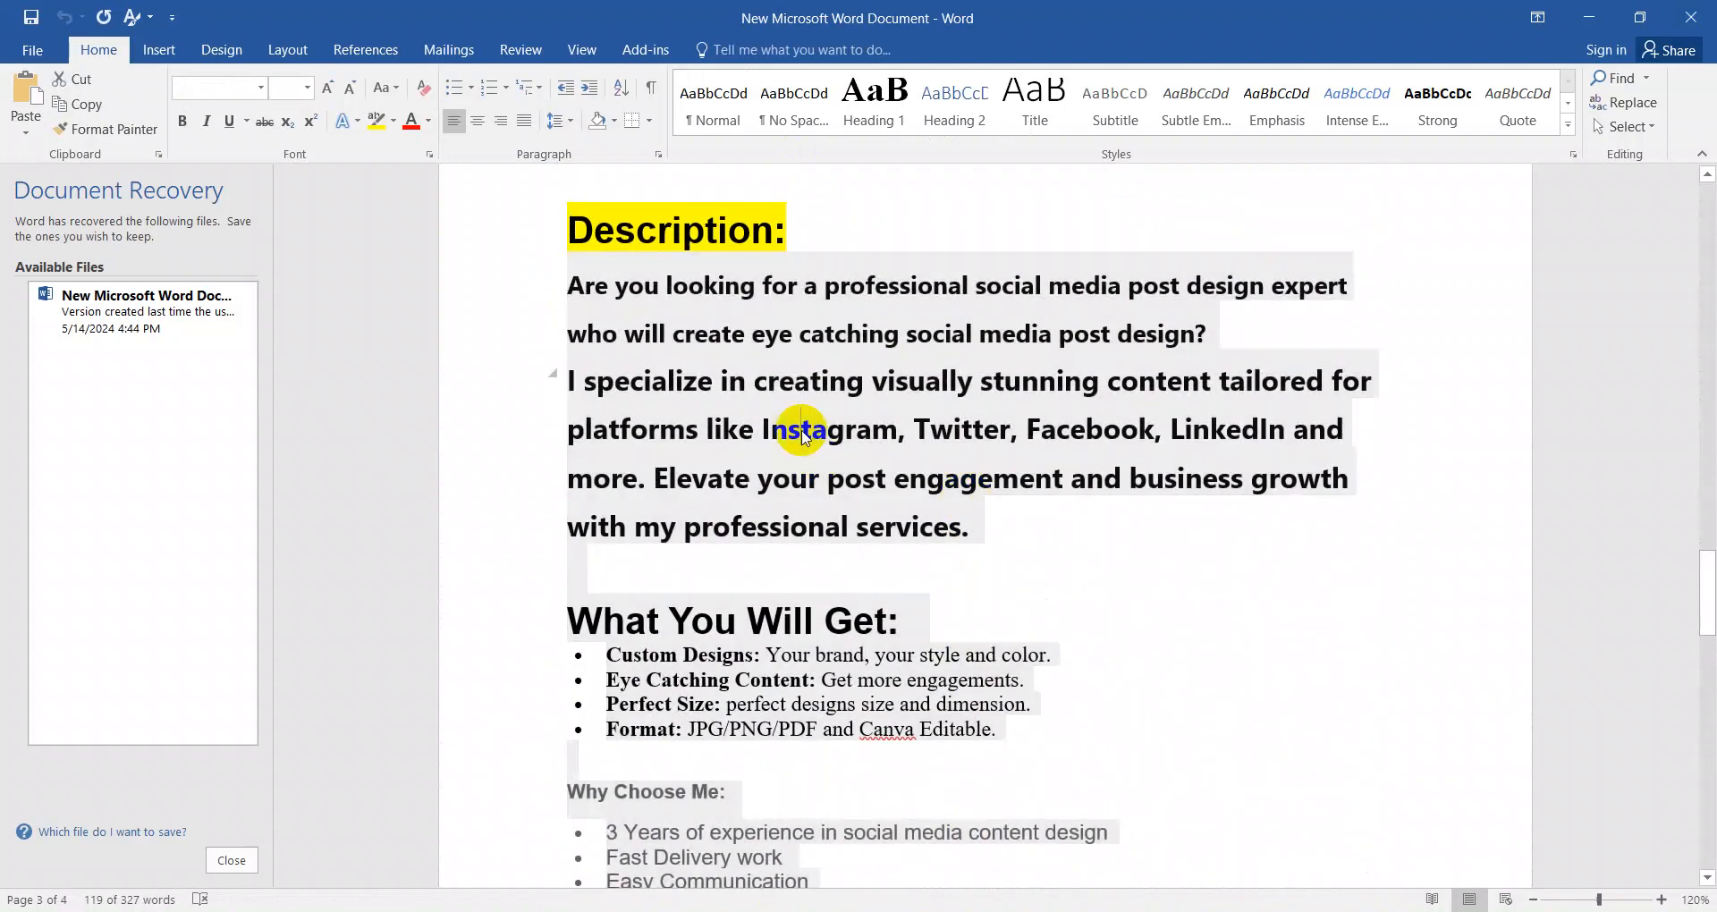
pyautogui.moveTo(566, 277); pyautogui.dragTo(764, 209)
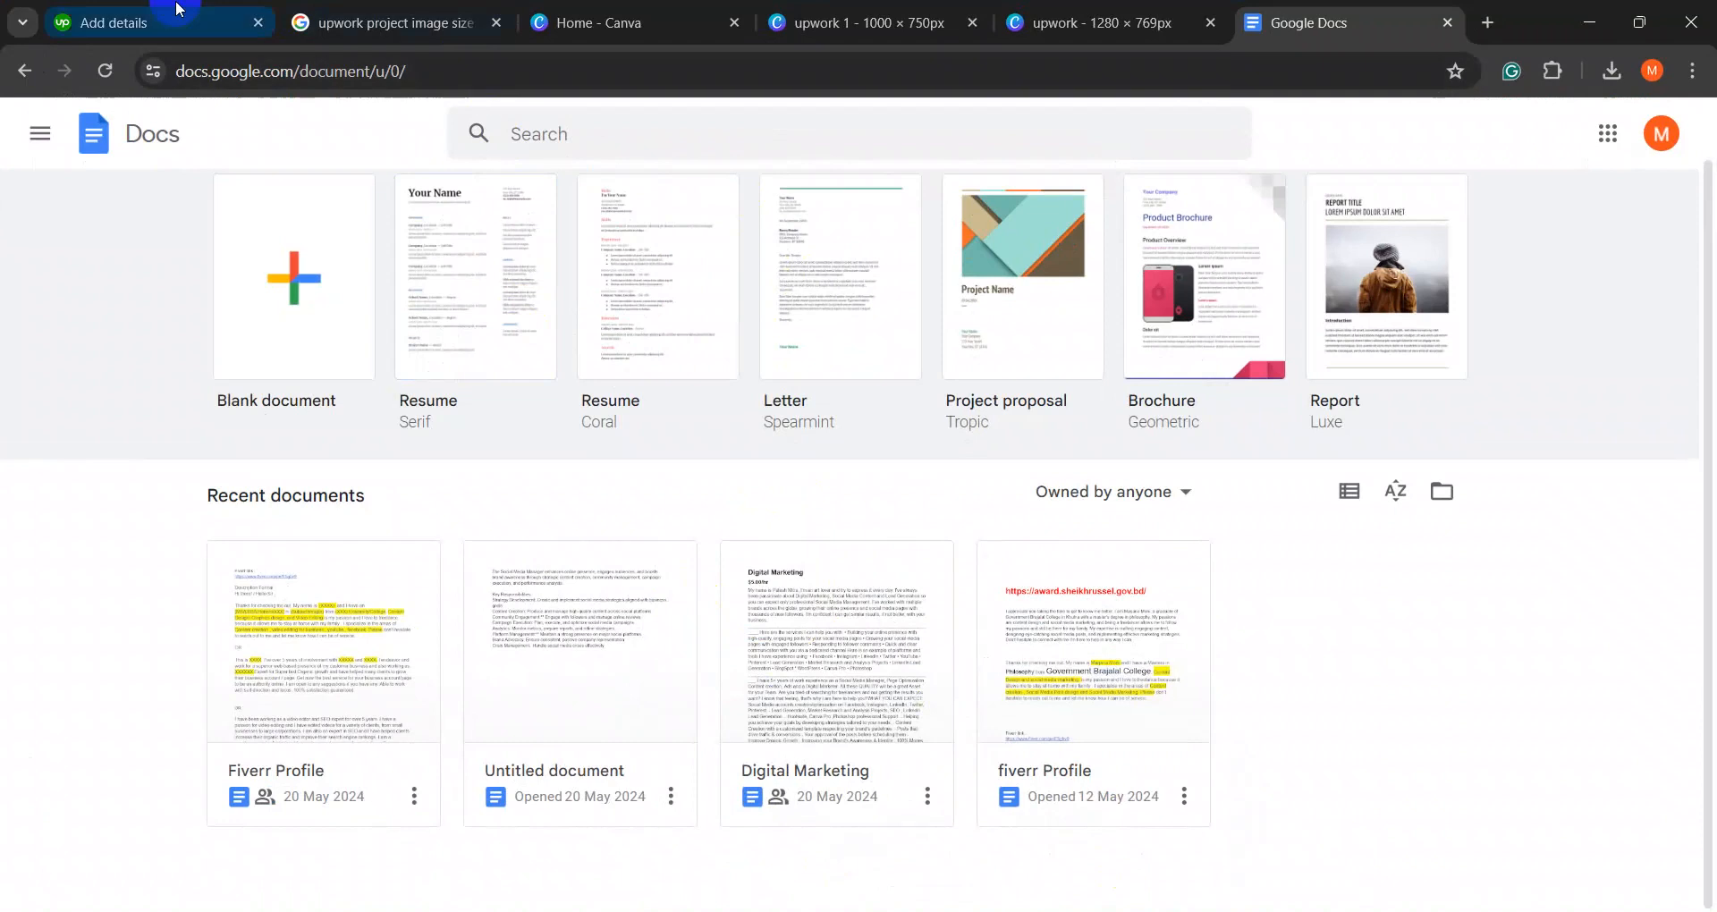
# - Switch to the Upwork portfolio form in the browser and paste the copied gig text as the Project Description
pyautogui.click(143, 23)
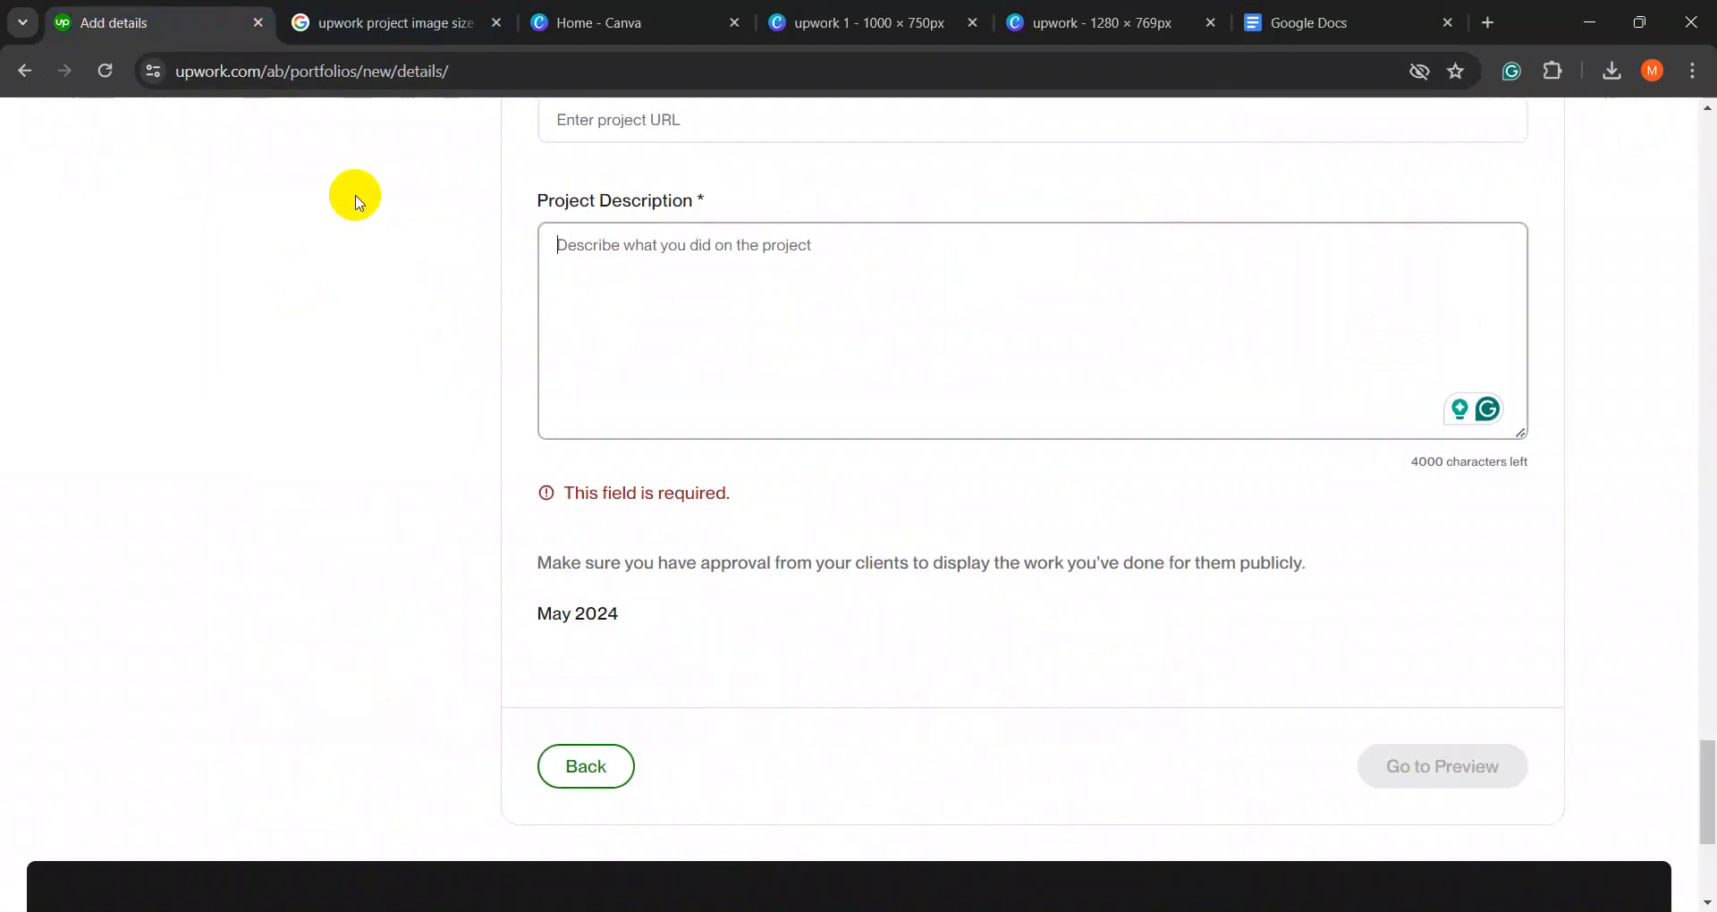
pyautogui.click(624, 271)
pyautogui.hotkey('ctrl', 'v')
pyautogui.press('BackSpace')
pyautogui.press('BackSpace')
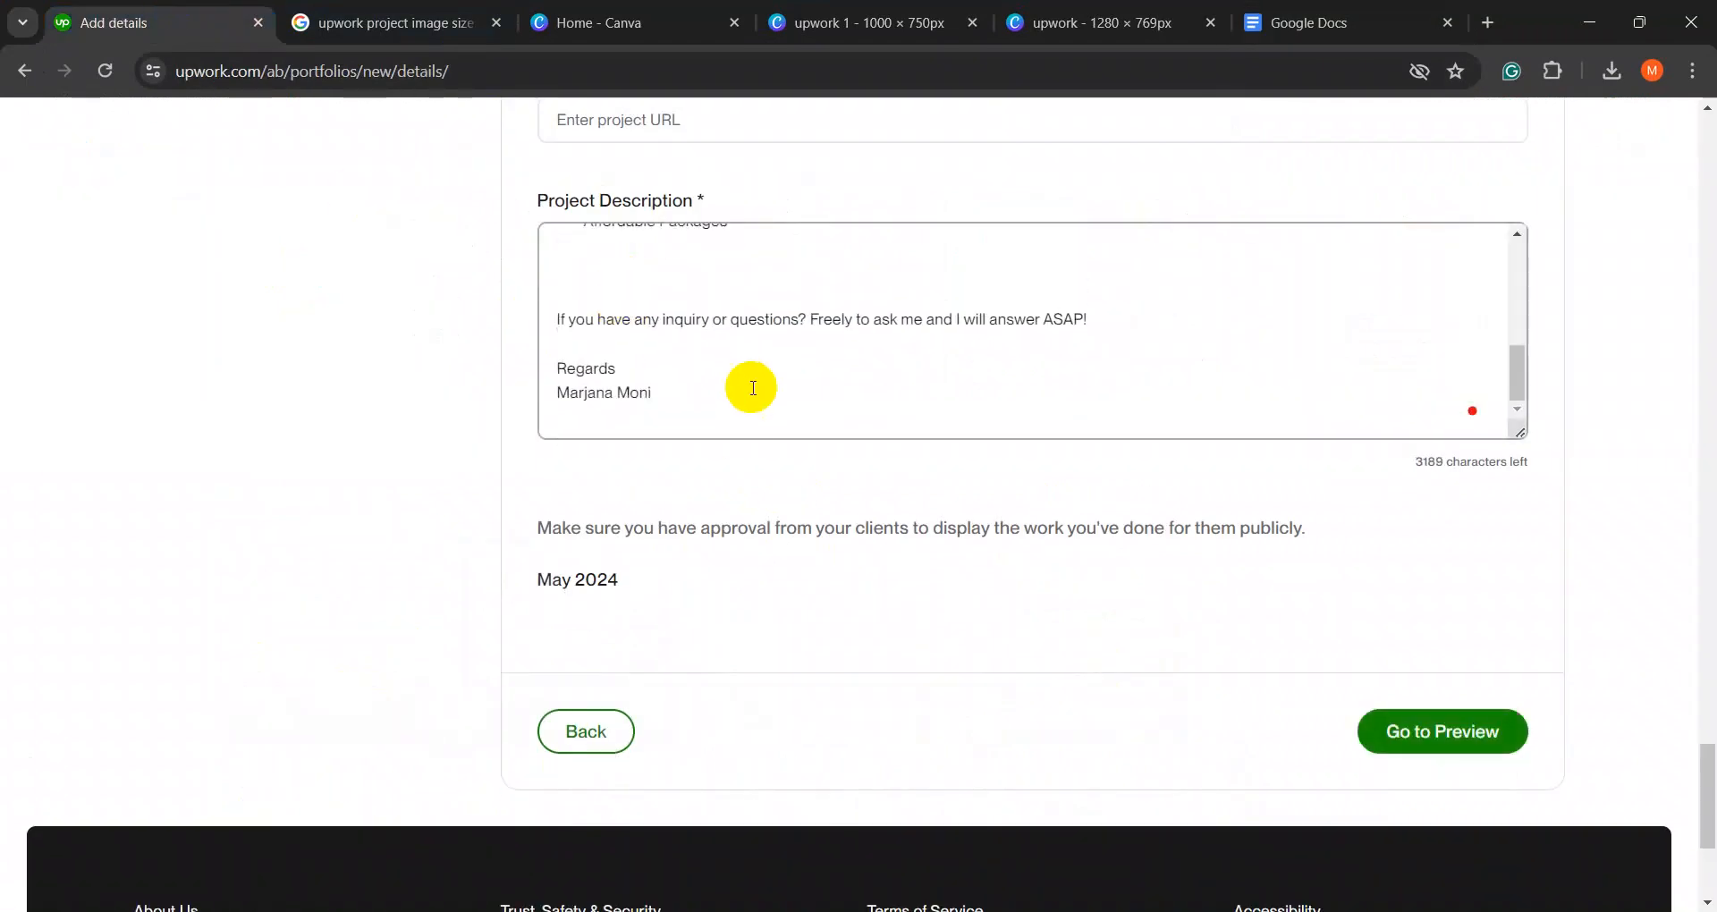
# - Remove the extra blank lines below "Affordable Packages" in the Project Description and correct "inquiry" to "inquiries"
pyautogui.scroll(5, 742, 385)
pyautogui.scroll(-1, 662, 381)
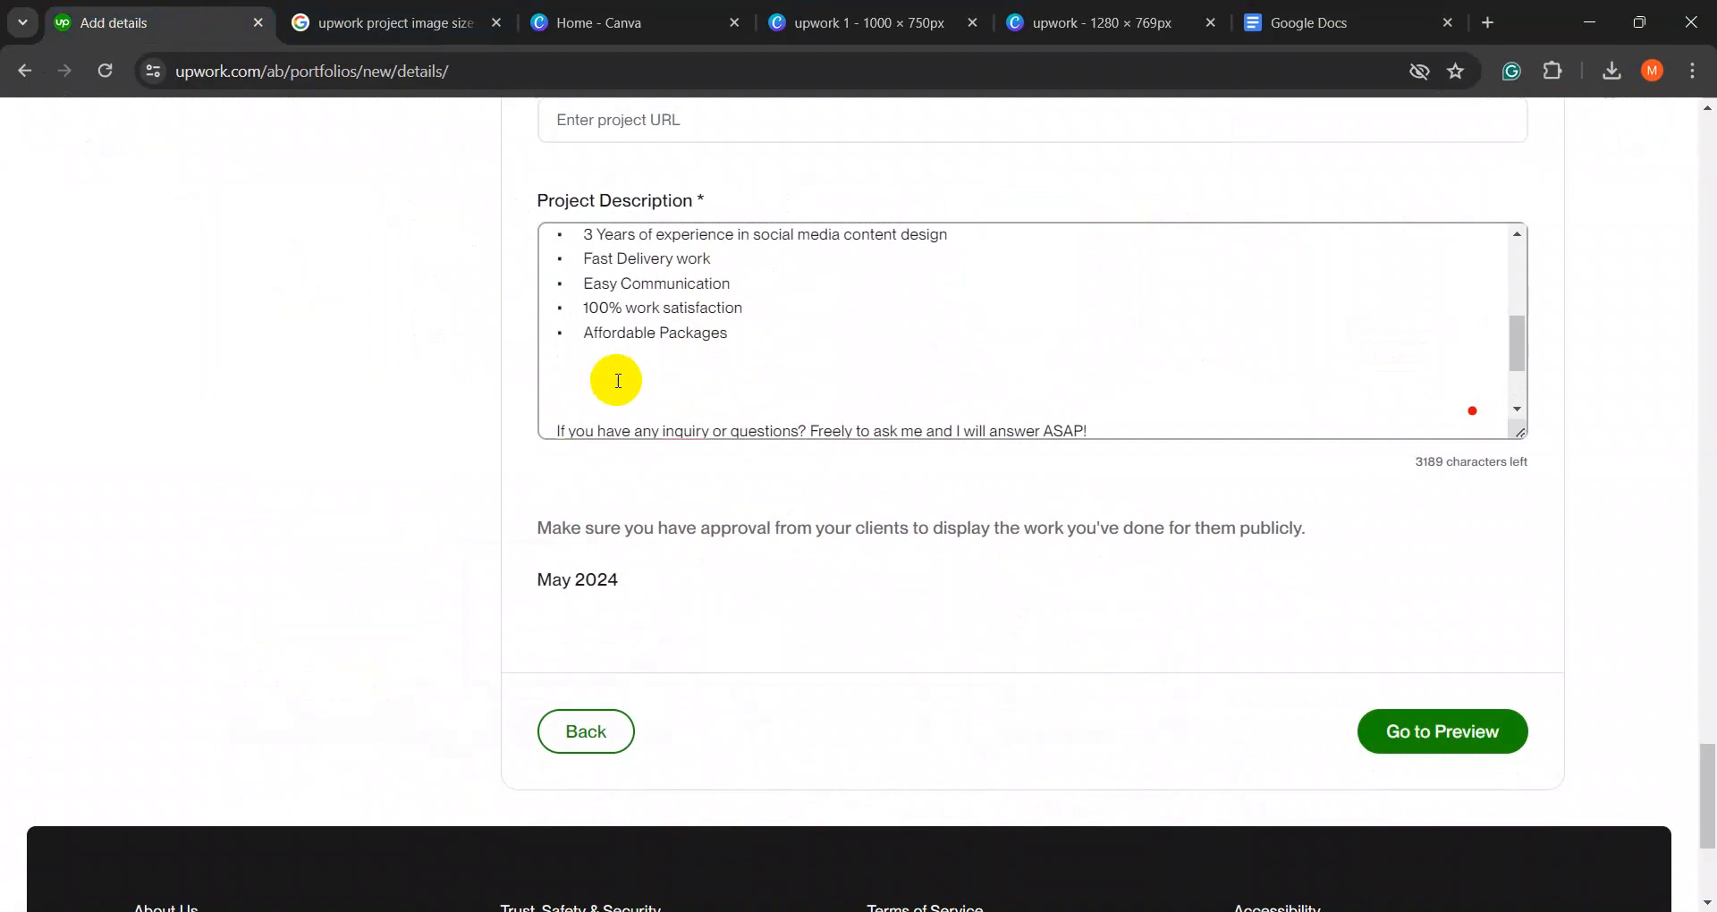
pyautogui.click(619, 380)
pyautogui.press('BackSpace')
pyautogui.press('BackSpace')
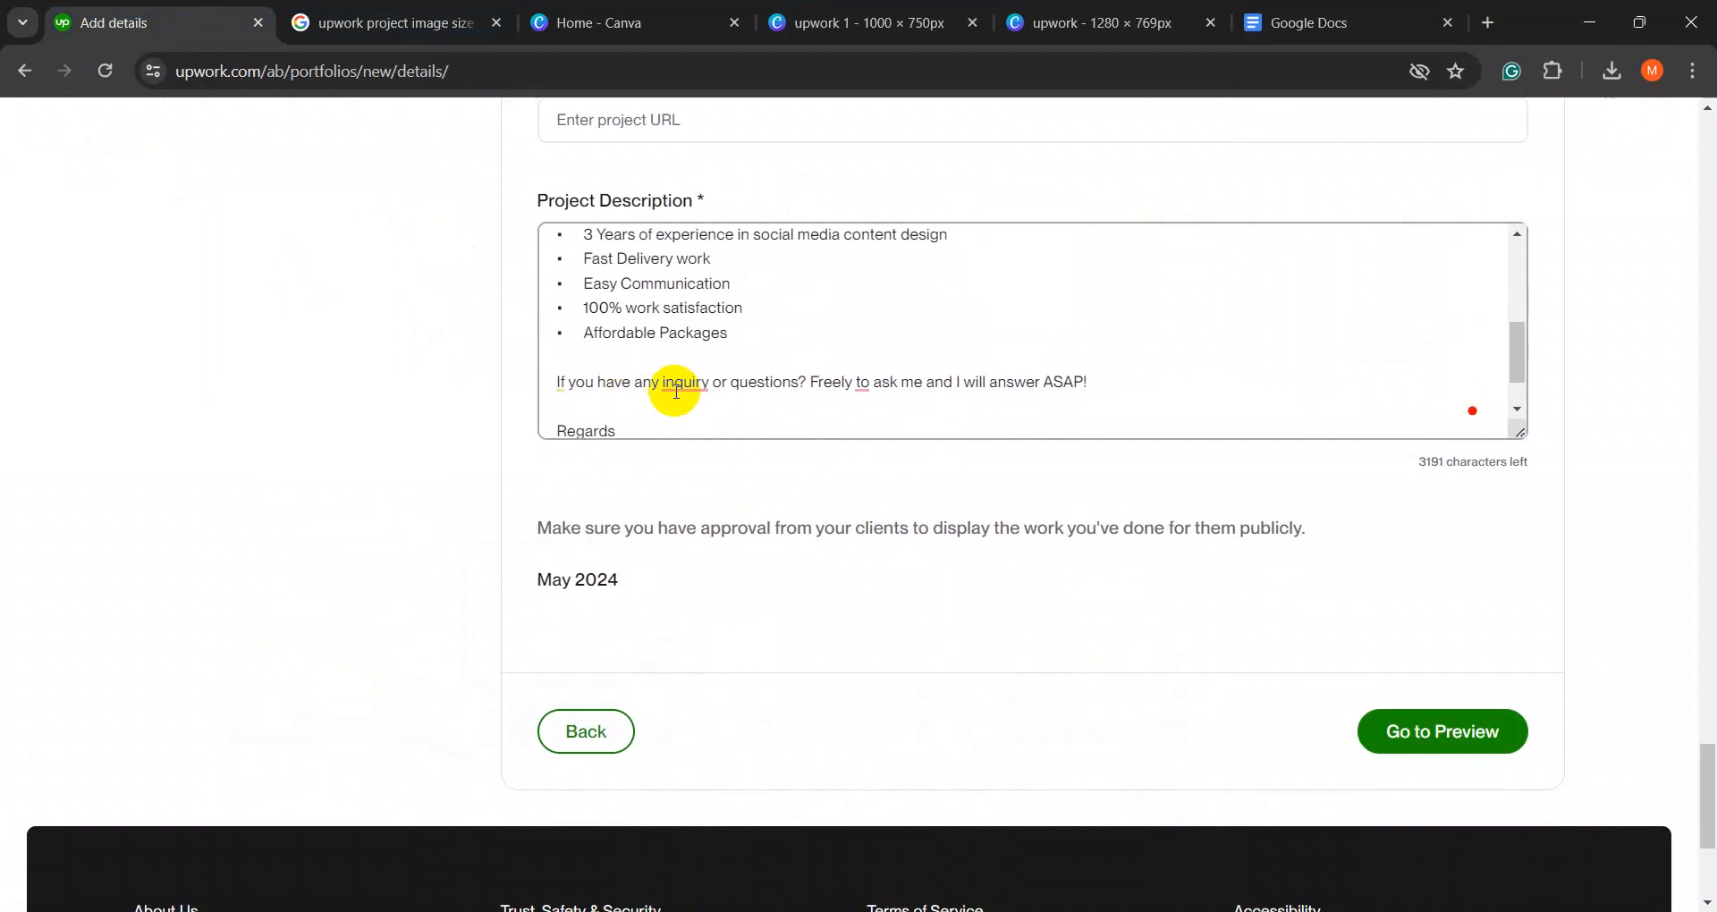
pyautogui.click(675, 383)
pyautogui.click(687, 442)
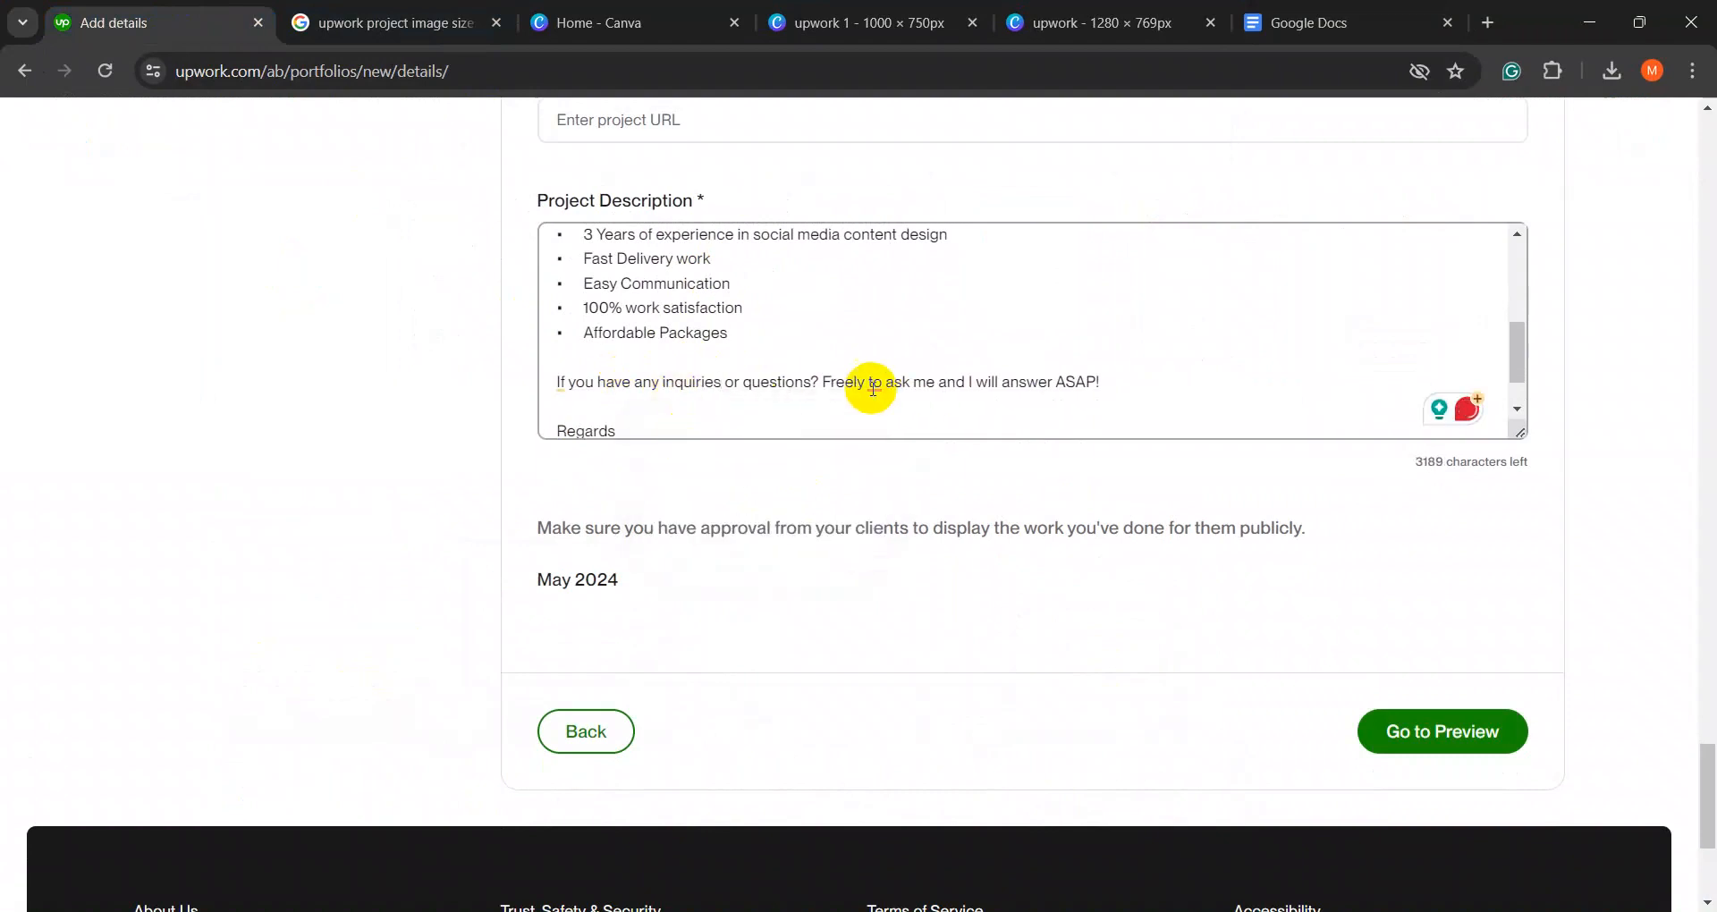
# - Finish the project details and proceed to the portfolio project preview
pyautogui.scroll(-1, 979, 375)
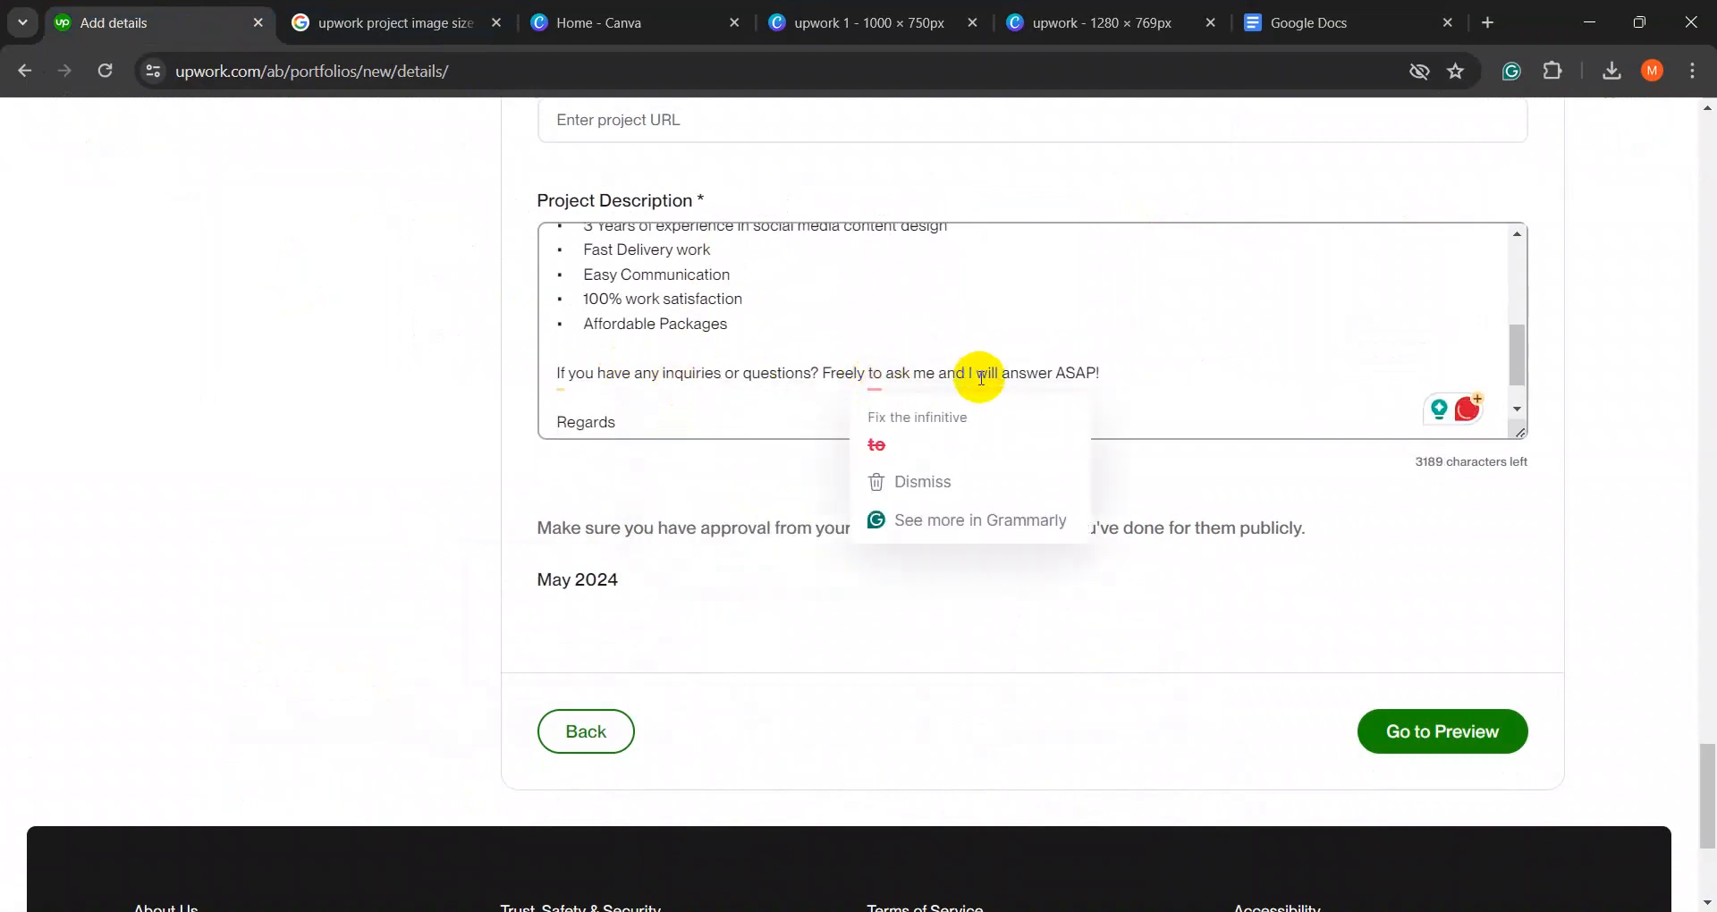
pyautogui.scroll(-3, 855, 412)
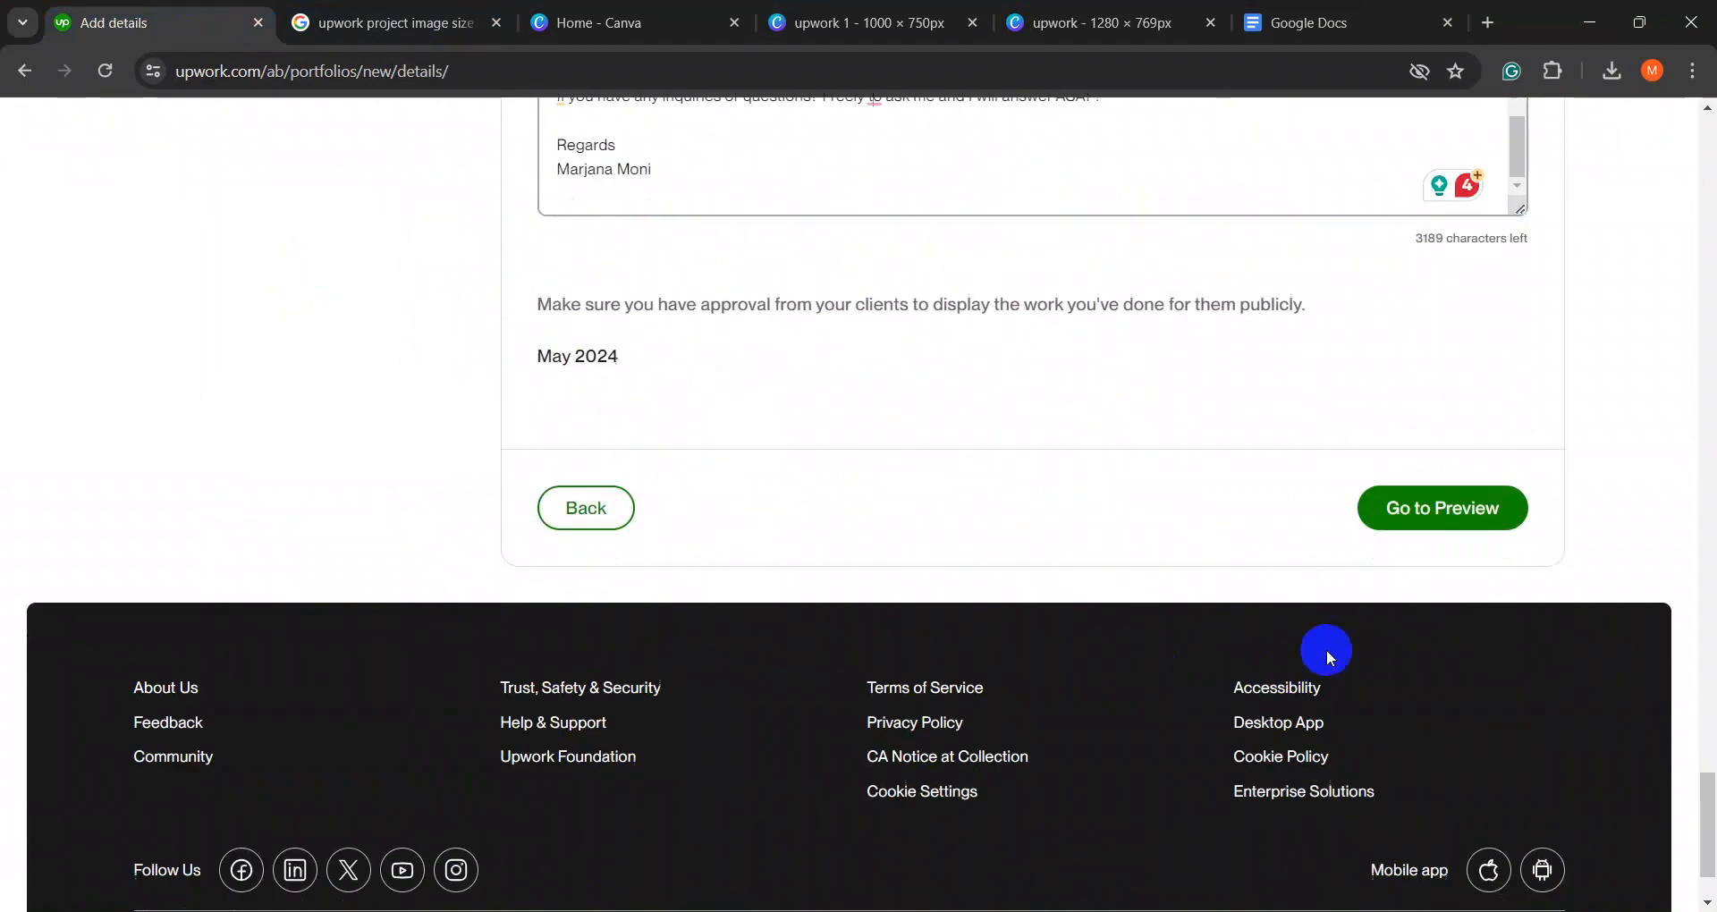
pyautogui.click(1418, 509)
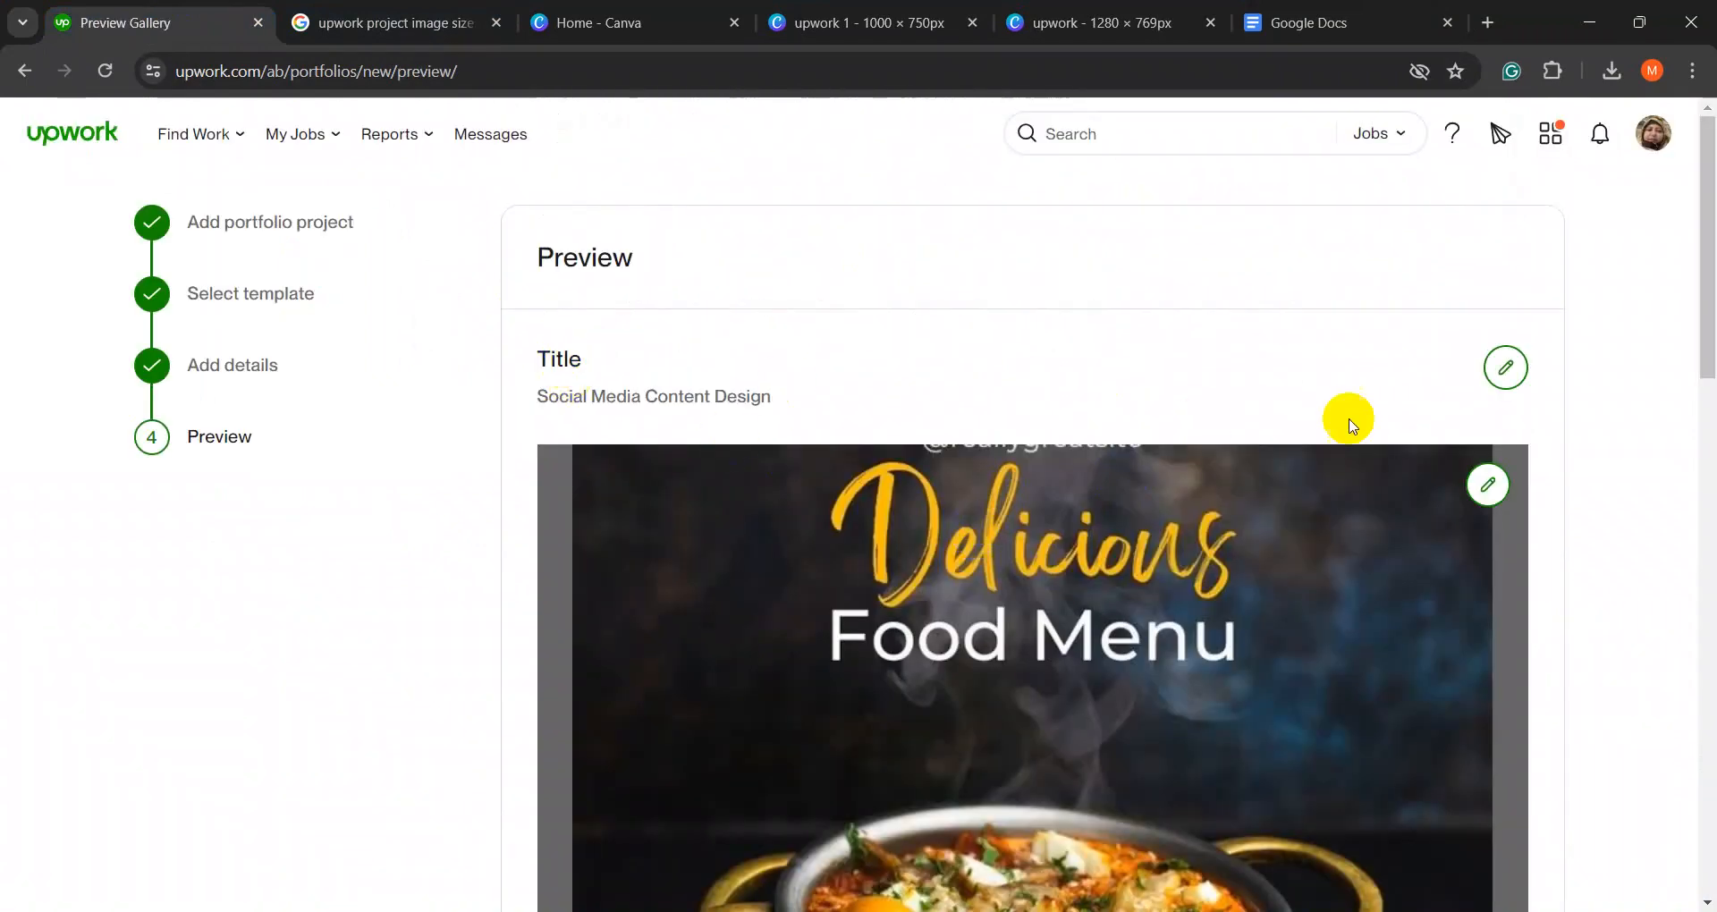
# - Reopen the project title from the preview and change it to "Social Media Content creation and Design"
pyautogui.click(1495, 384)
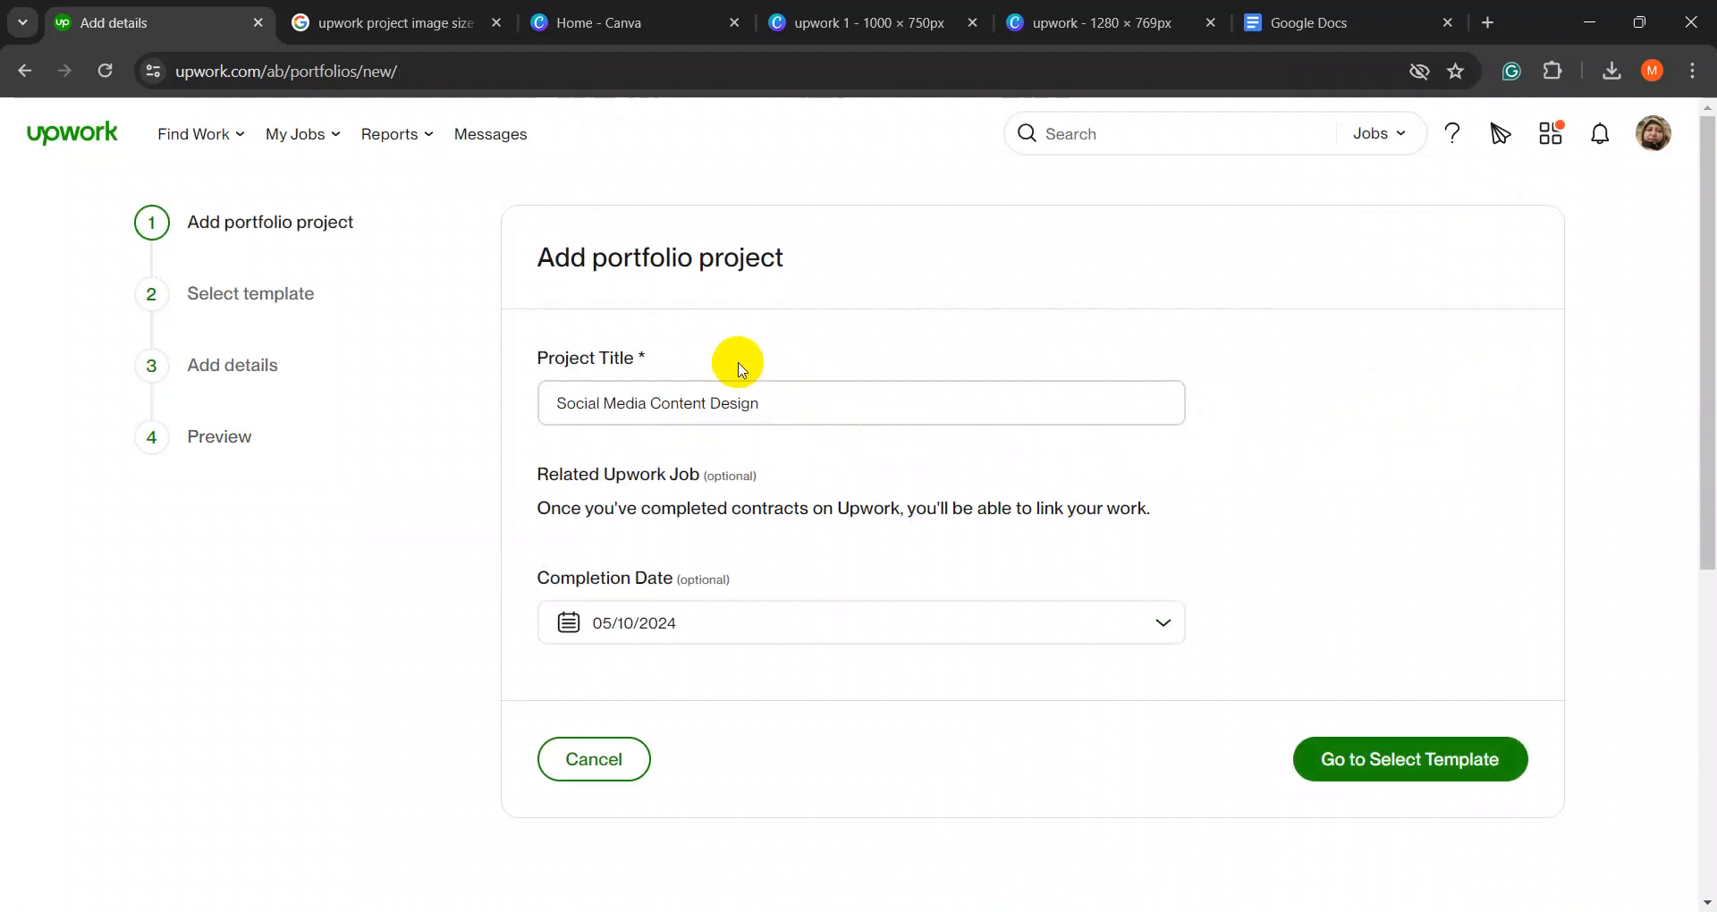
pyautogui.click(642, 403)
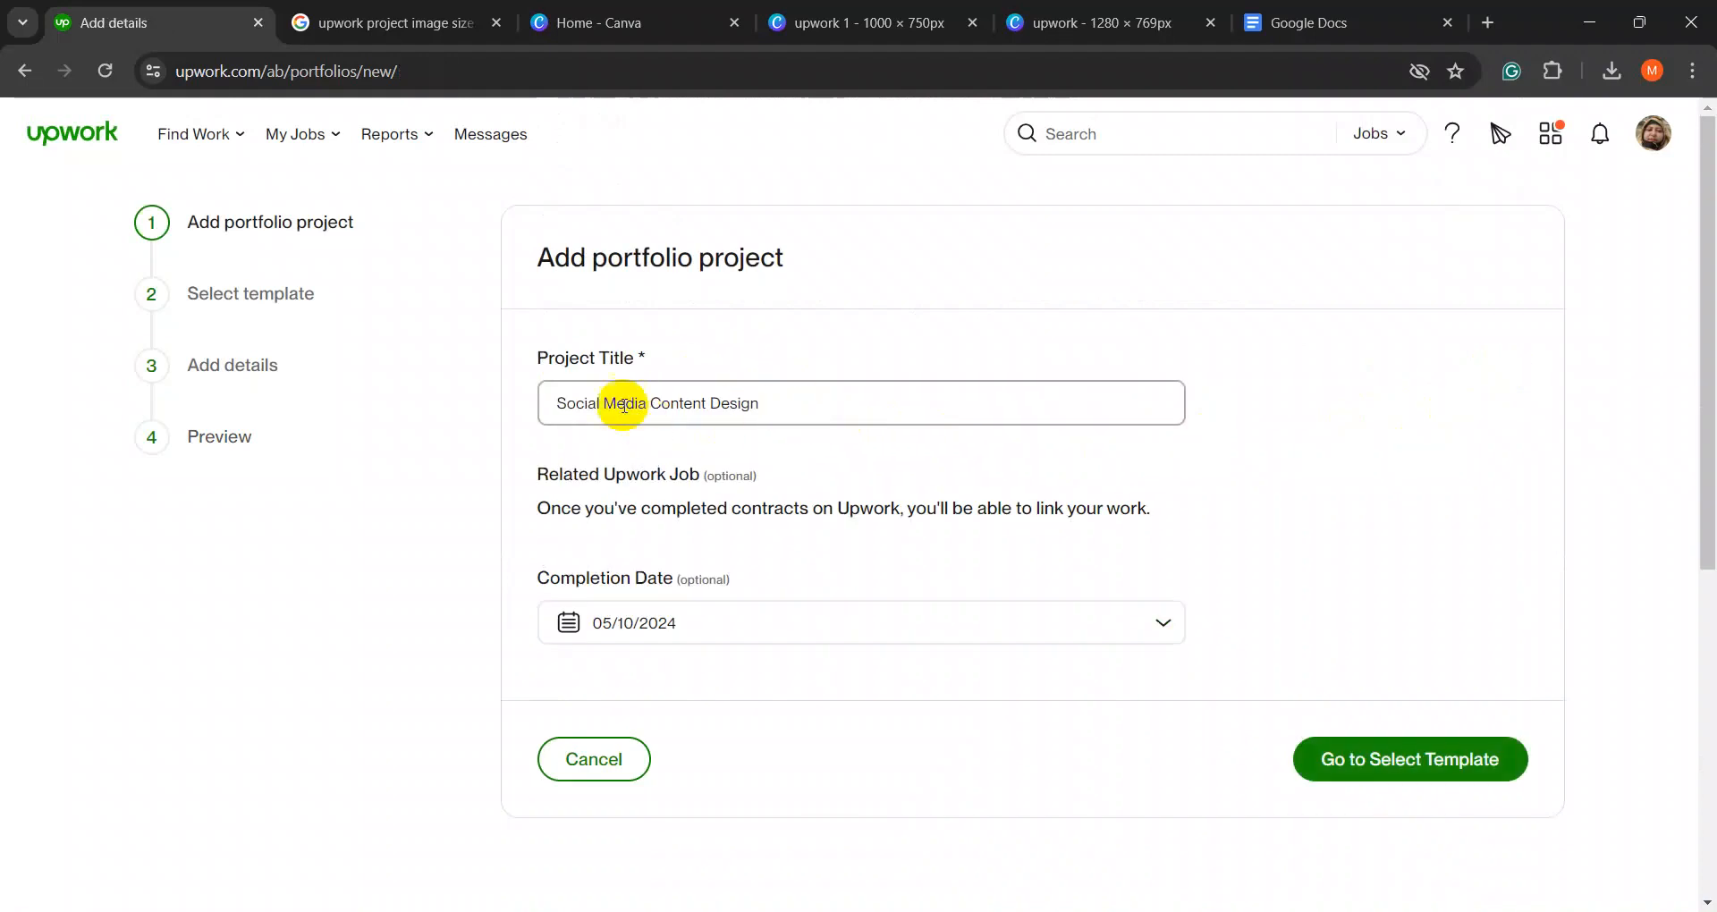
pyautogui.moveTo(548, 403); pyautogui.dragTo(778, 408)
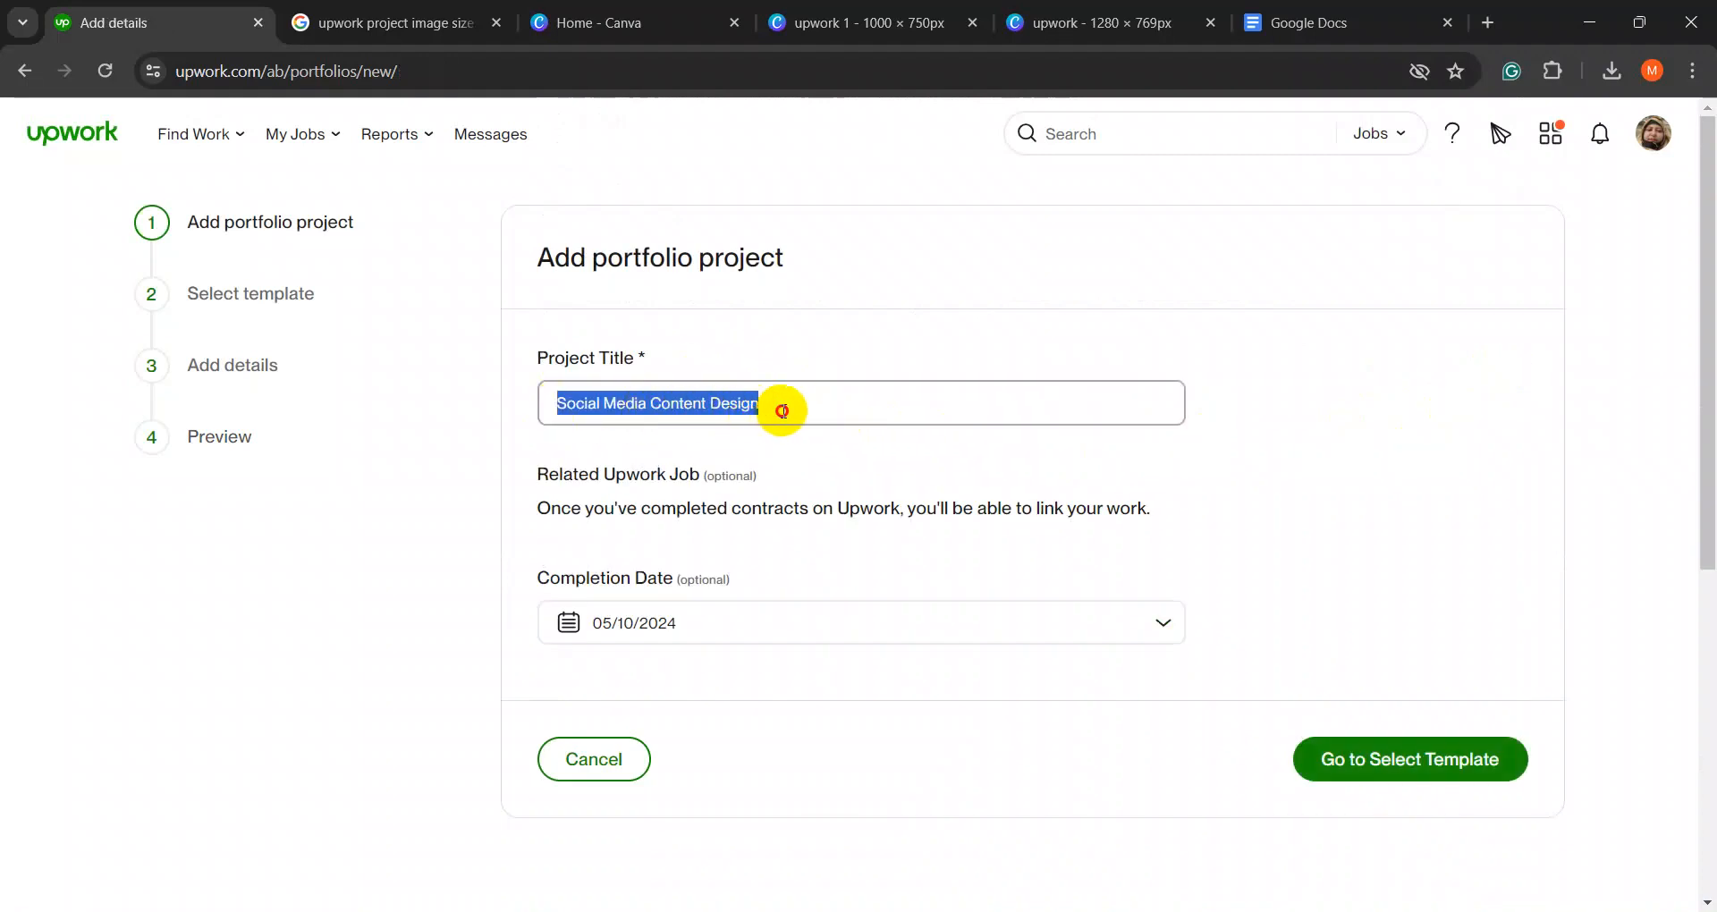
pyautogui.click(789, 411)
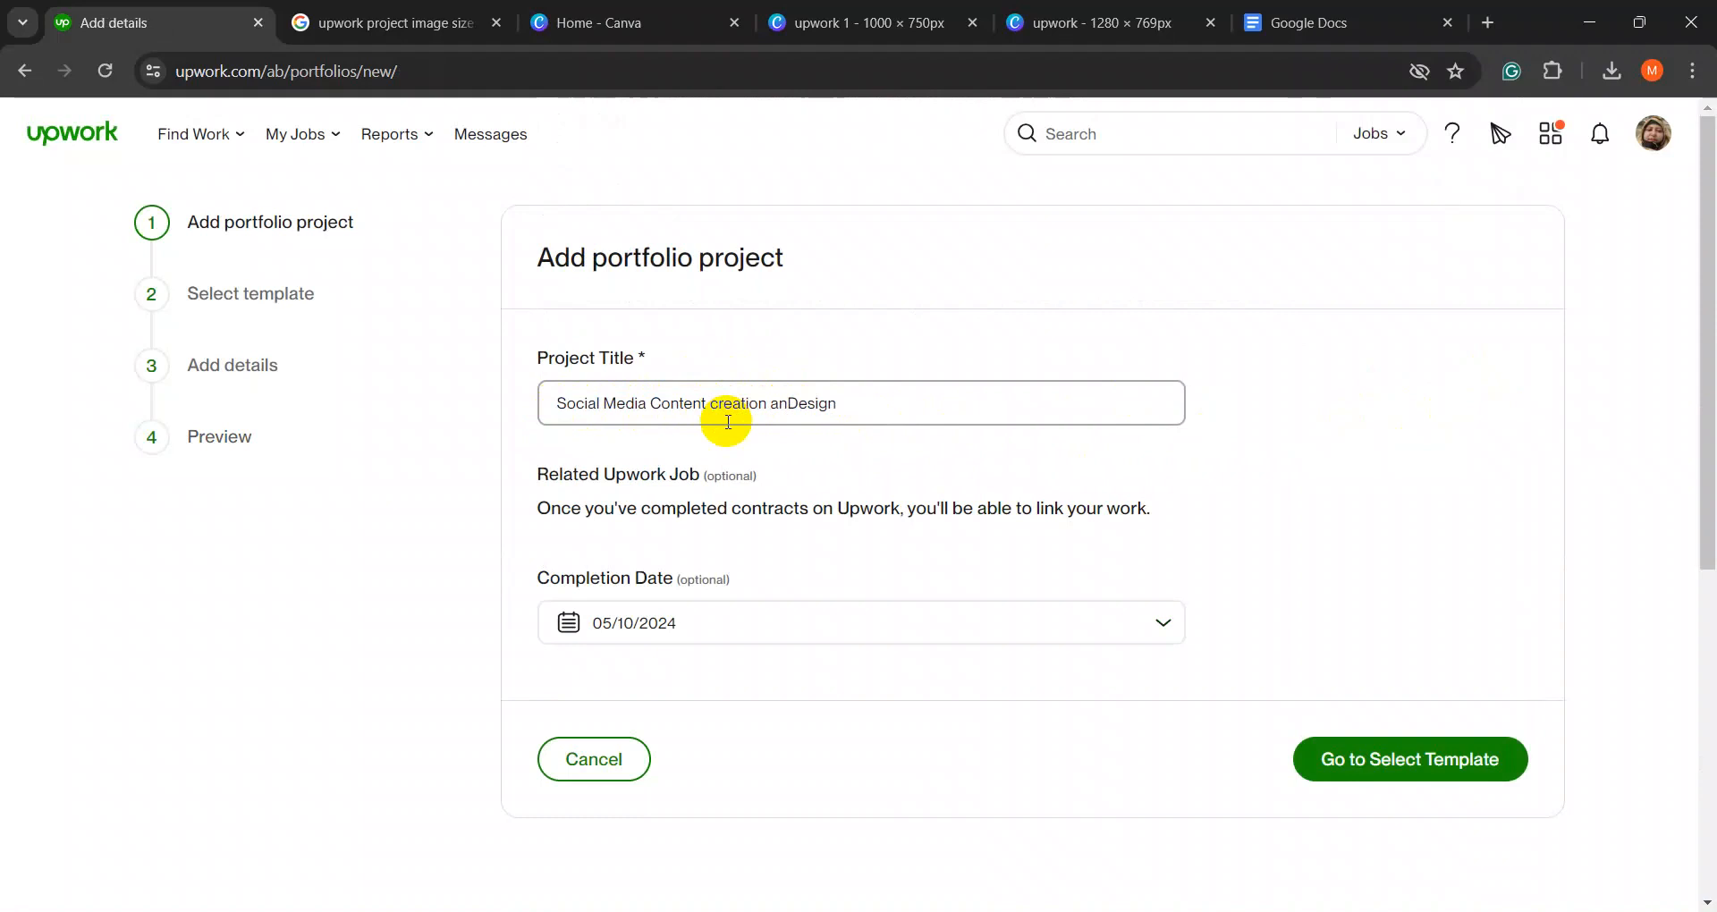
# - Try adding "for Facebook" to the end of the project title, and remove the addition
pyautogui.click(891, 402)
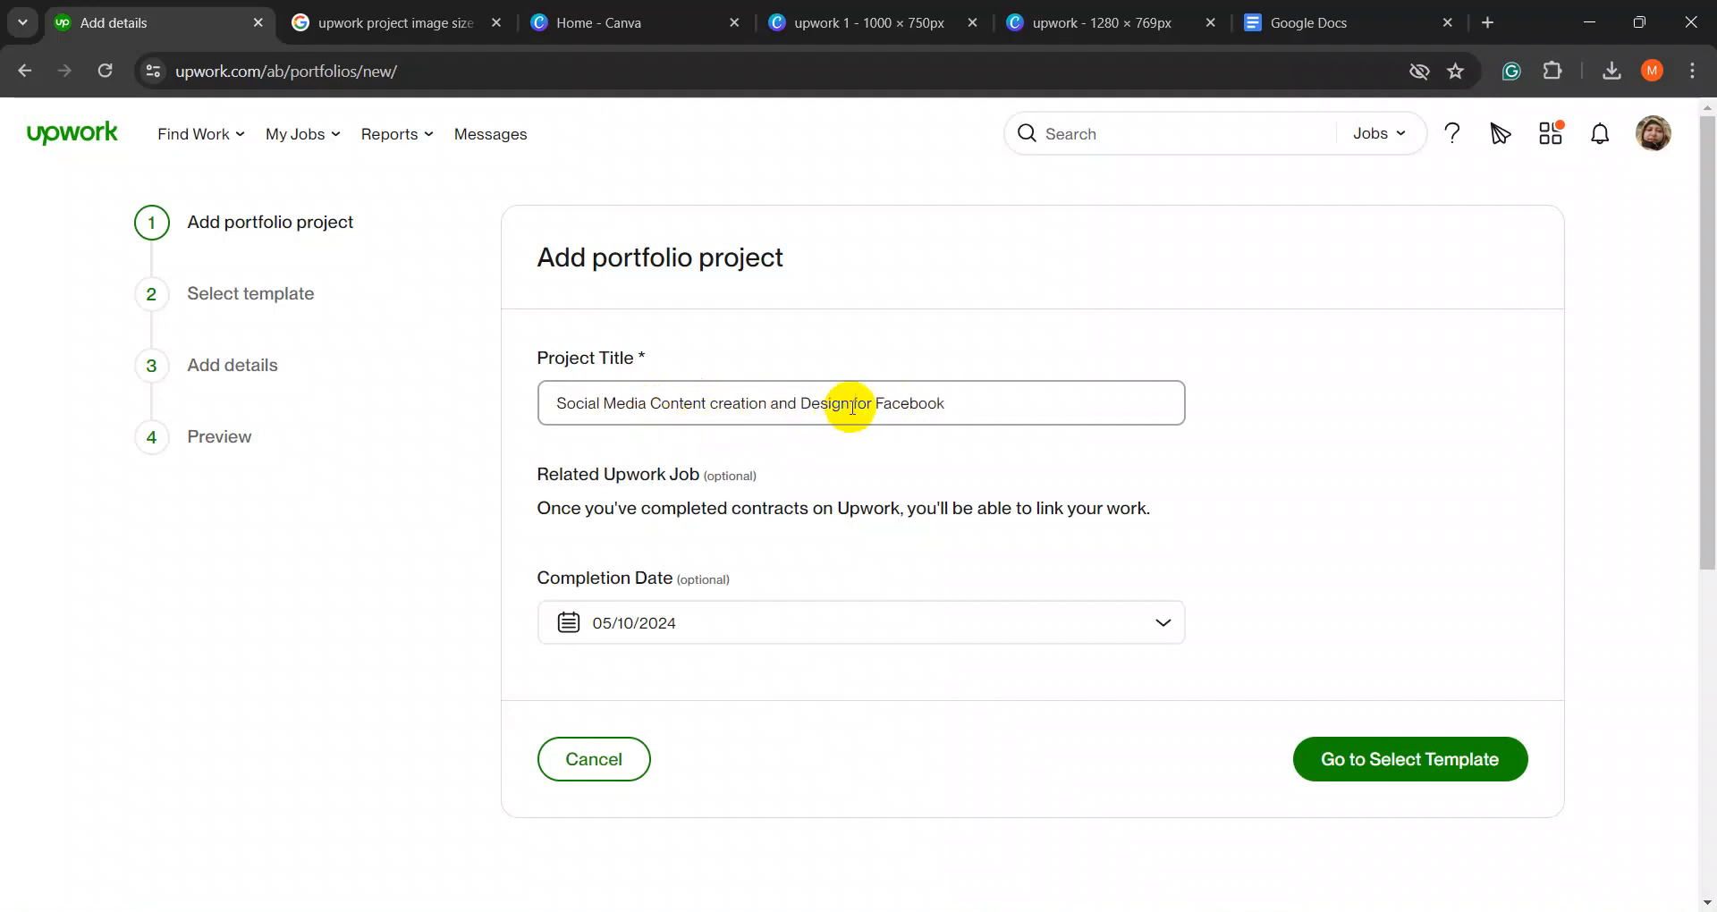
pyautogui.moveTo(853, 407); pyautogui.dragTo(1007, 409)
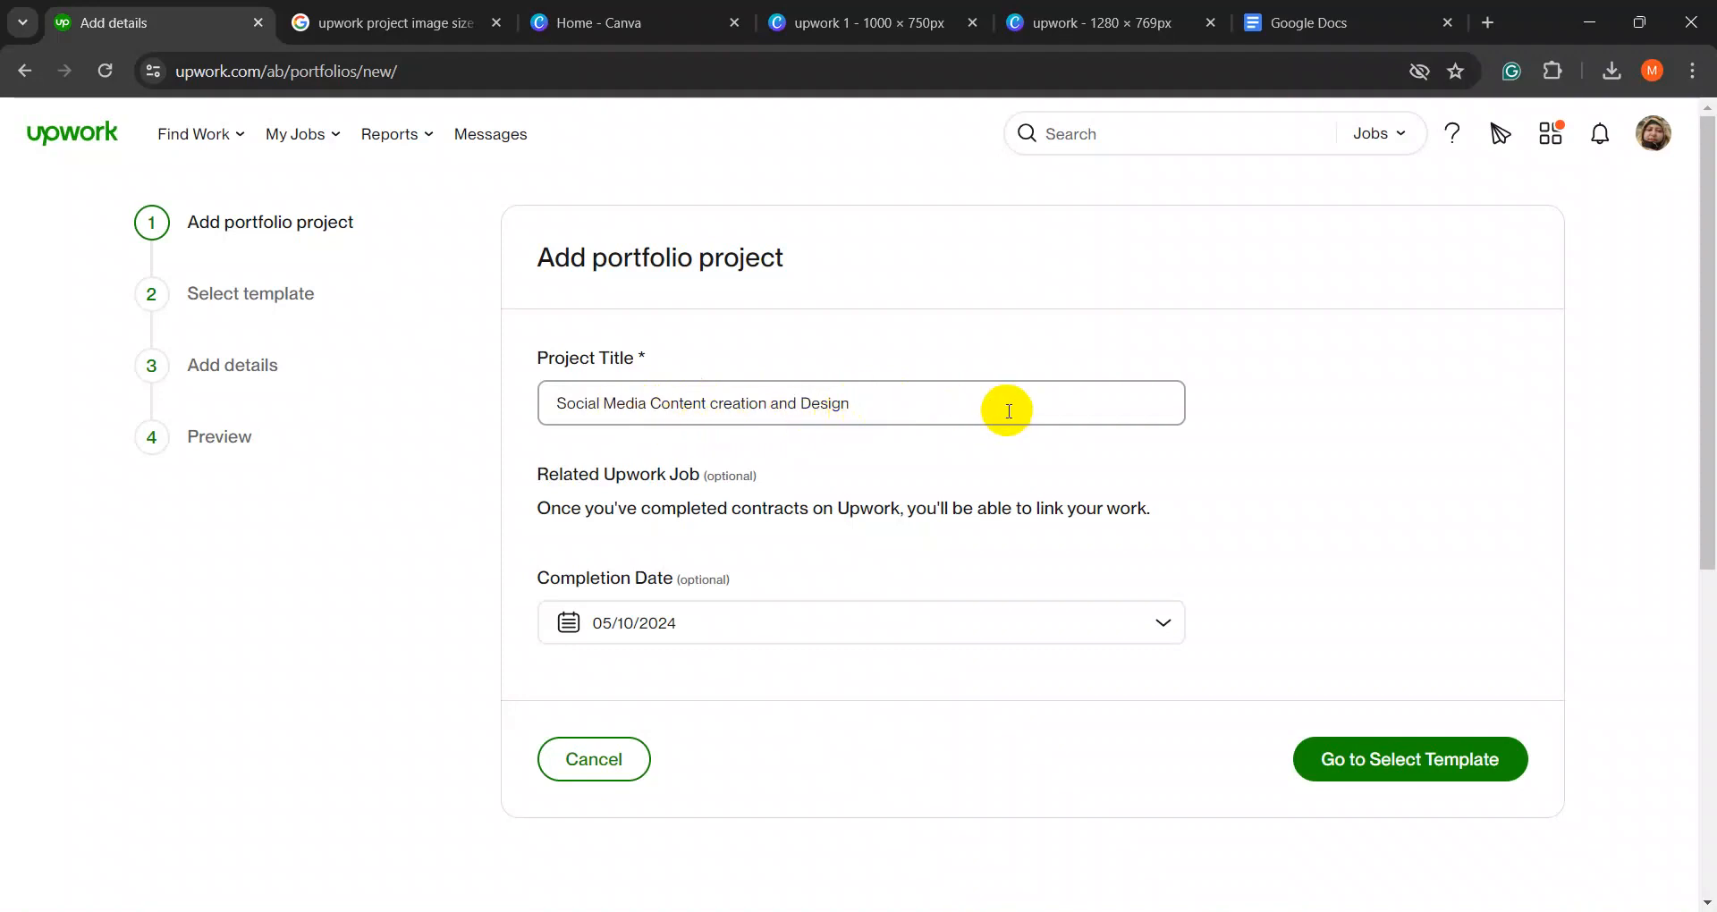
pyautogui.click(555, 403)
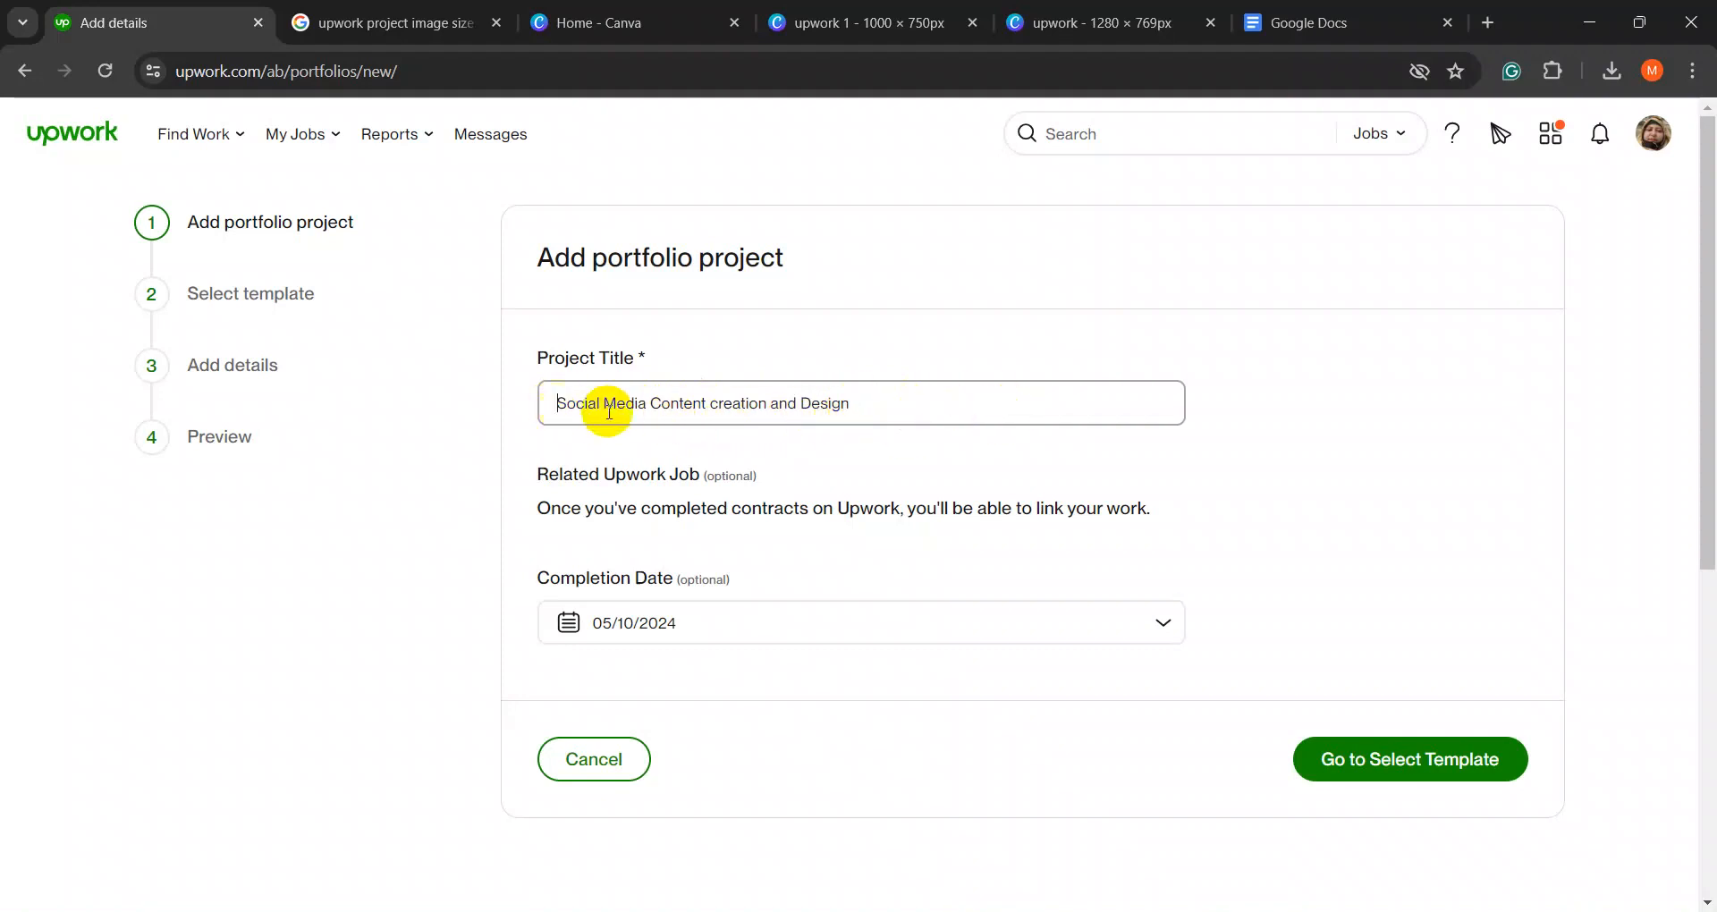
pyautogui.scroll(-3, 893, 421)
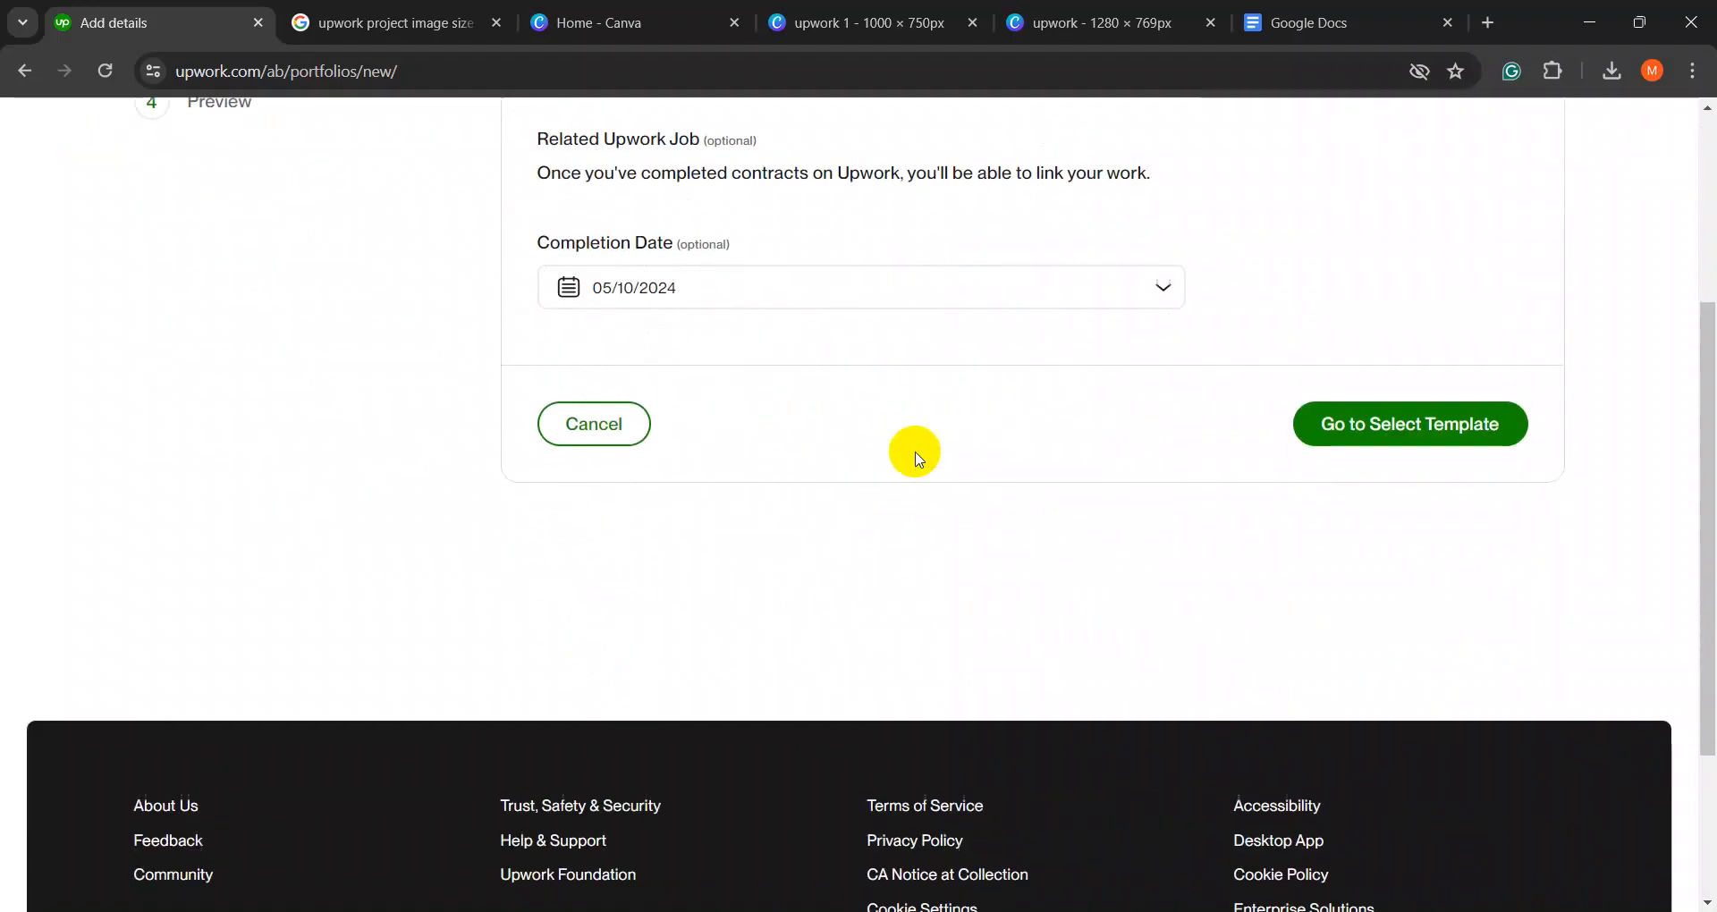
# - Keep the title "Social Media Content Creation and Design" and the Gallery template, and continue to the project details
pyautogui.scroll(3, 912, 453)
pyautogui.moveTo(859, 403); pyautogui.dragTo(724, 407)
pyautogui.click(765, 407)
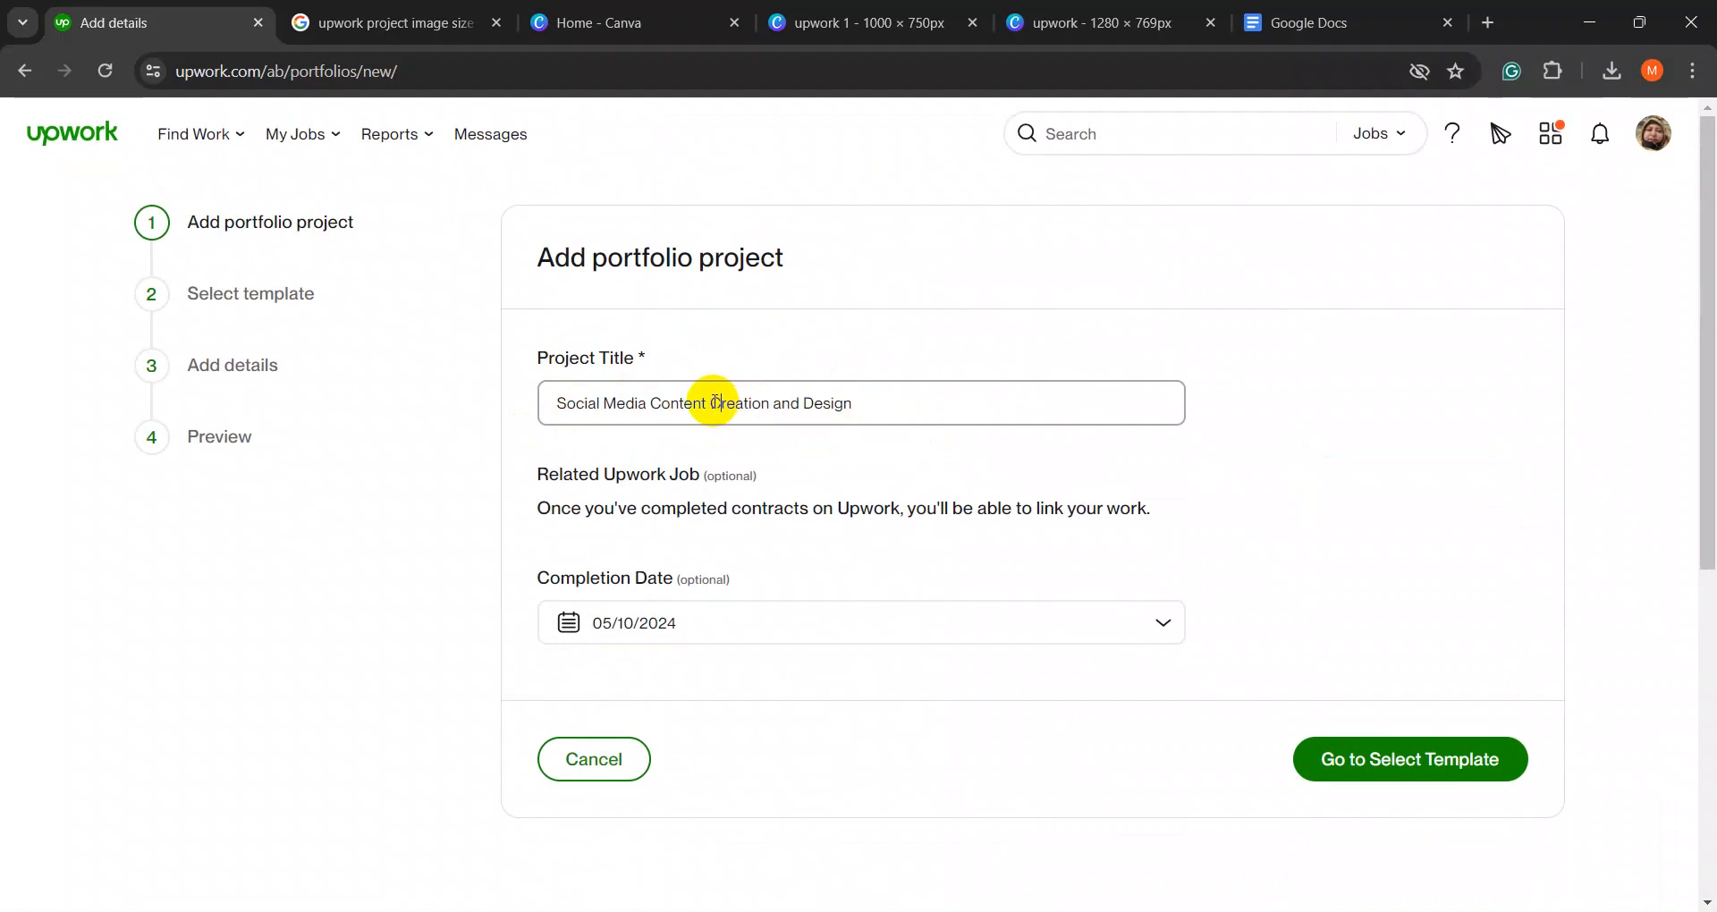
pyautogui.click(1373, 766)
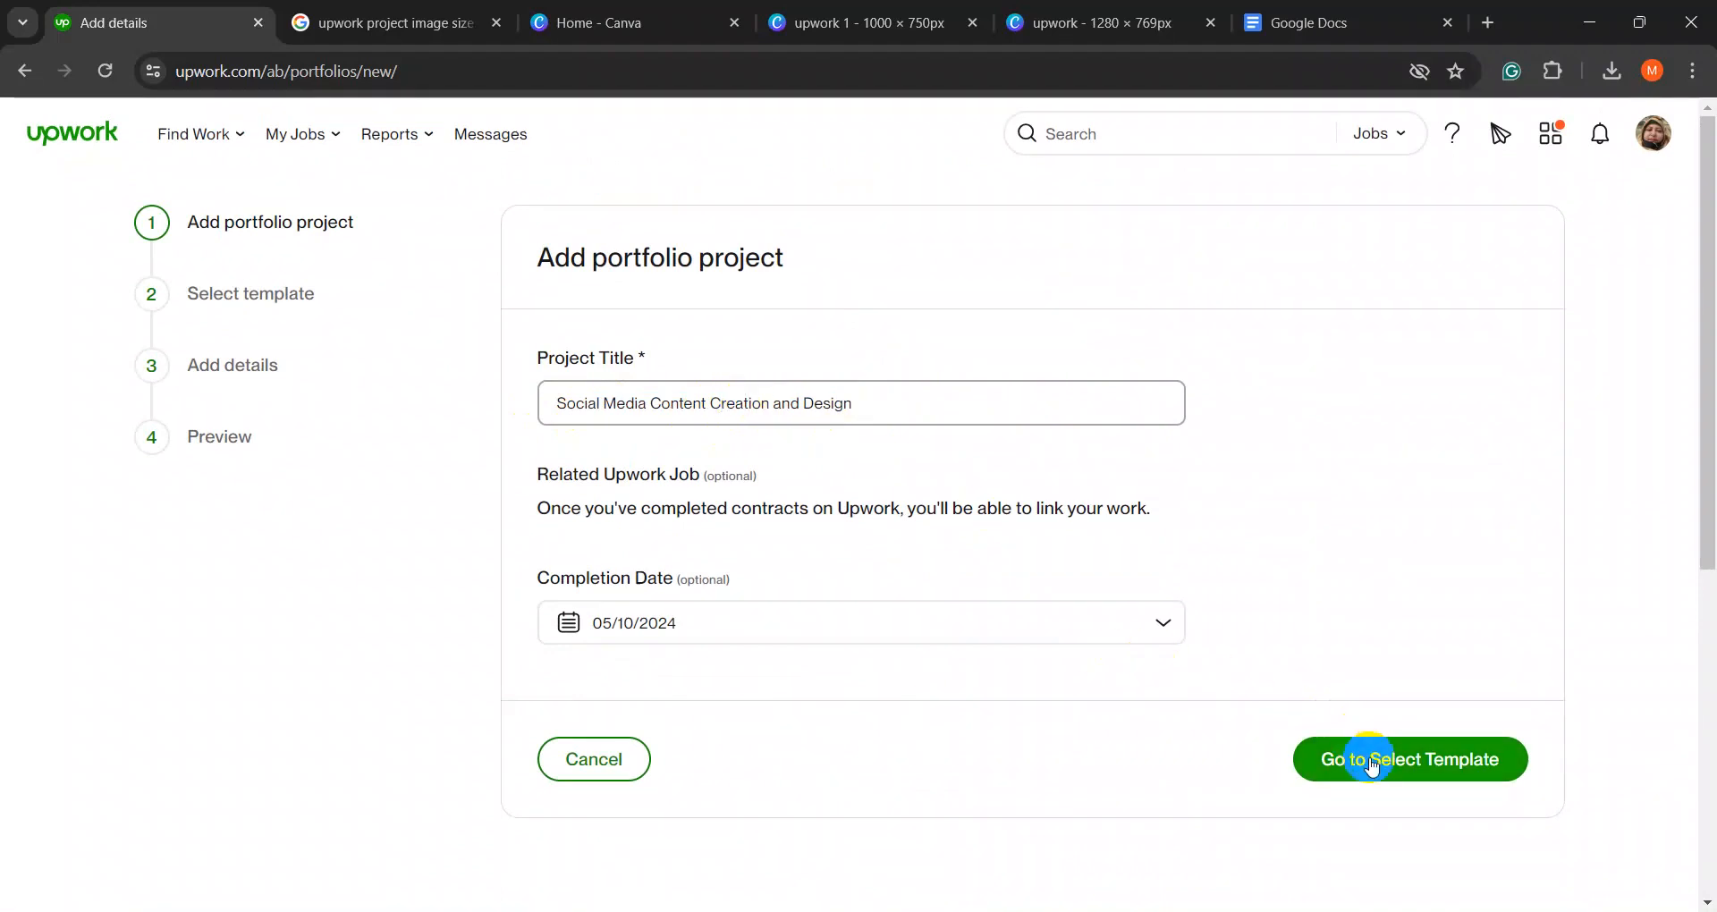
pyautogui.scroll(-3, 984, 662)
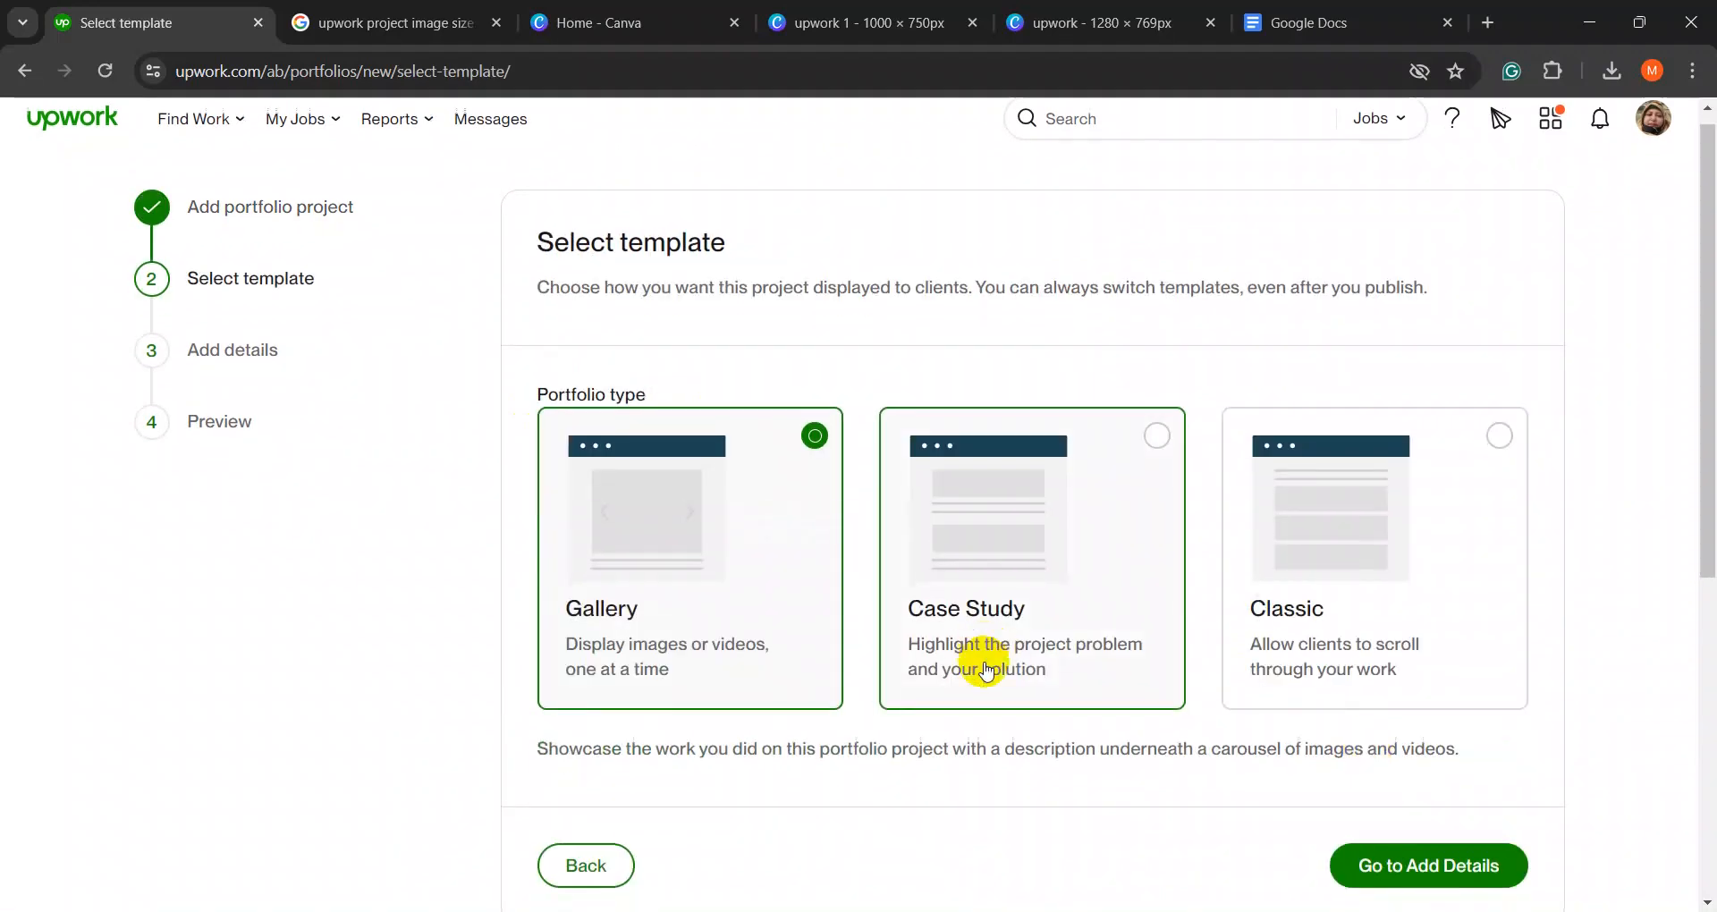
pyautogui.click(1387, 657)
# - Look over the attached images and open the project preview to check its title and image gallery
pyautogui.scroll(-10, 989, 644)
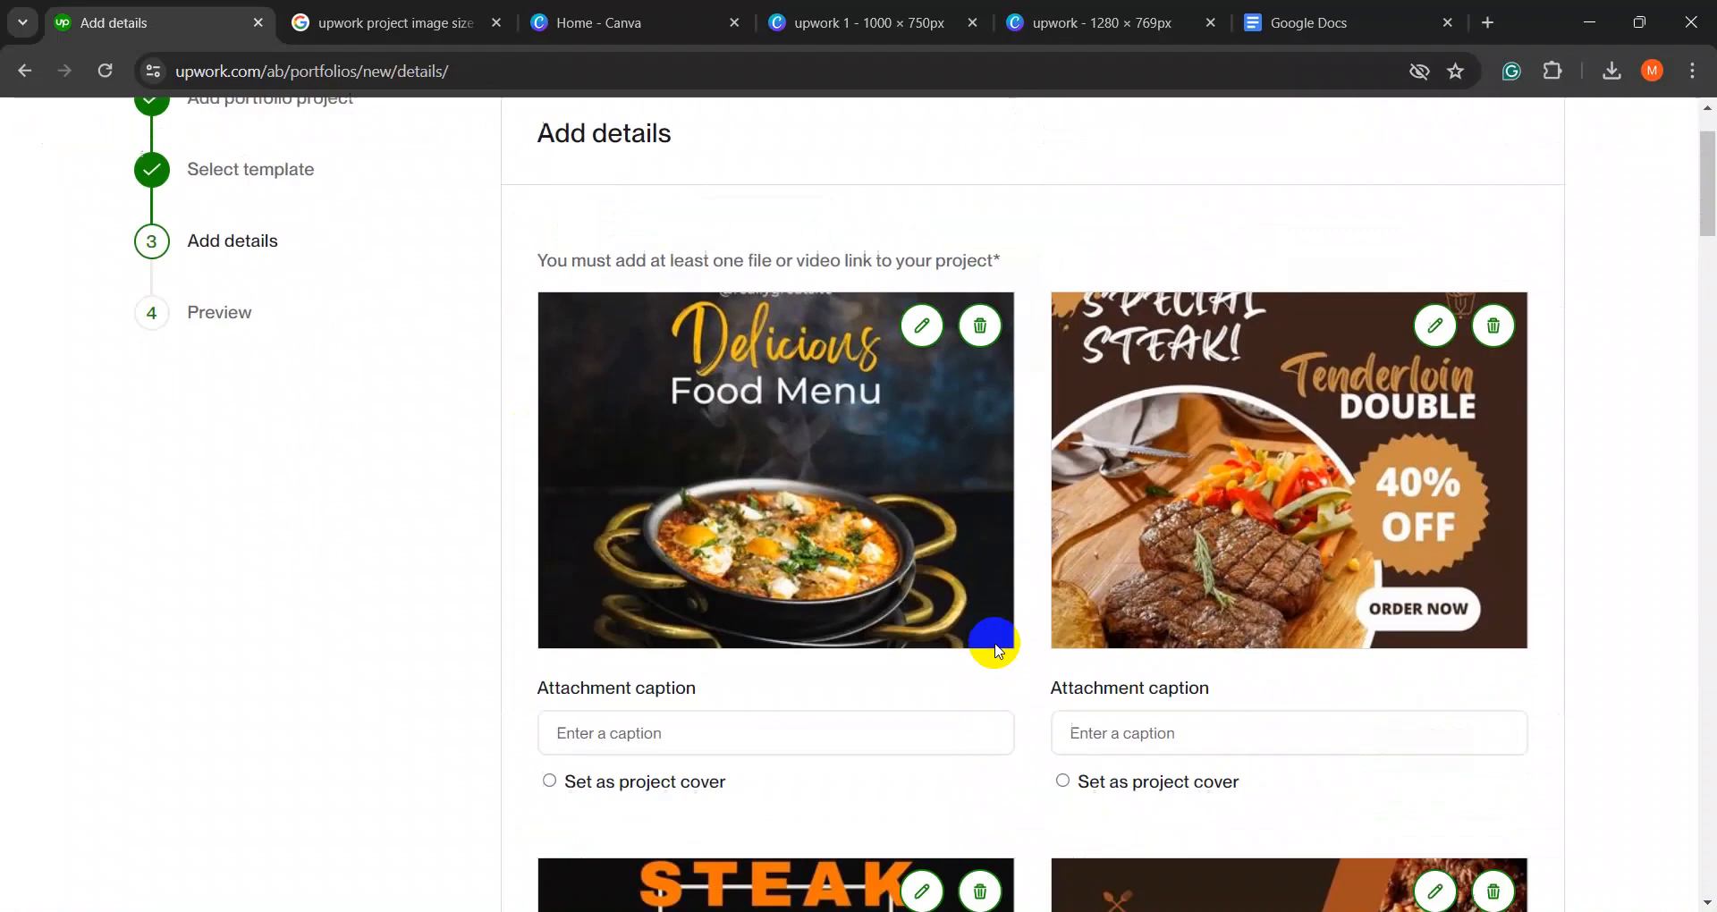
pyautogui.scroll(-20, 995, 642)
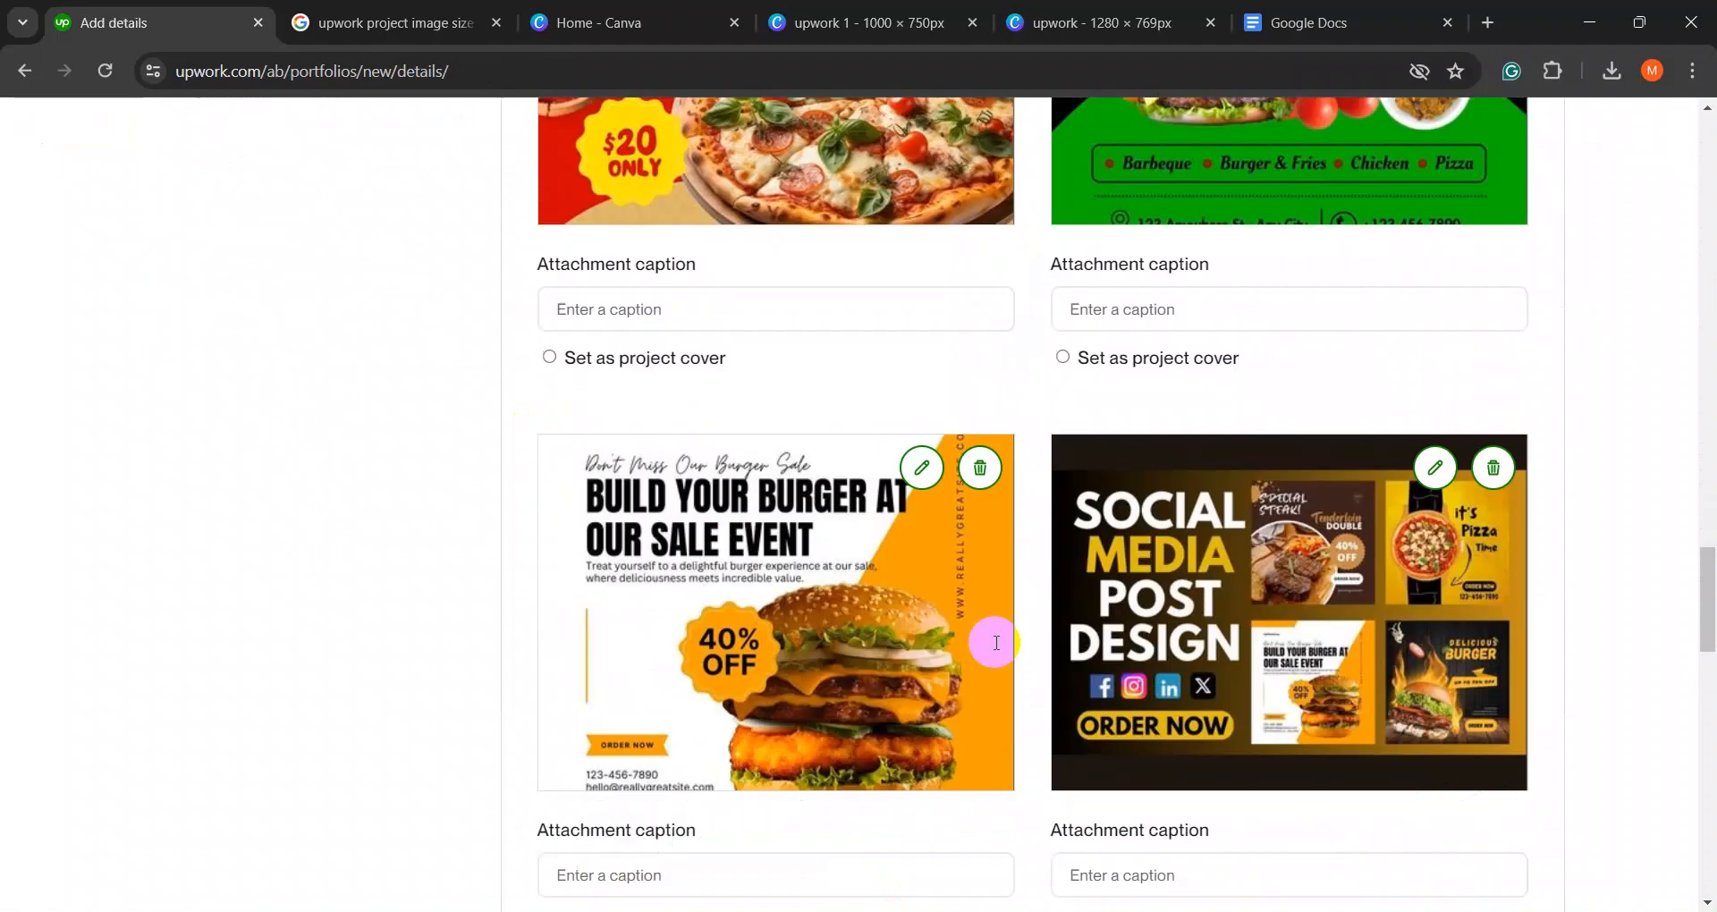
pyautogui.scroll(-15, 989, 642)
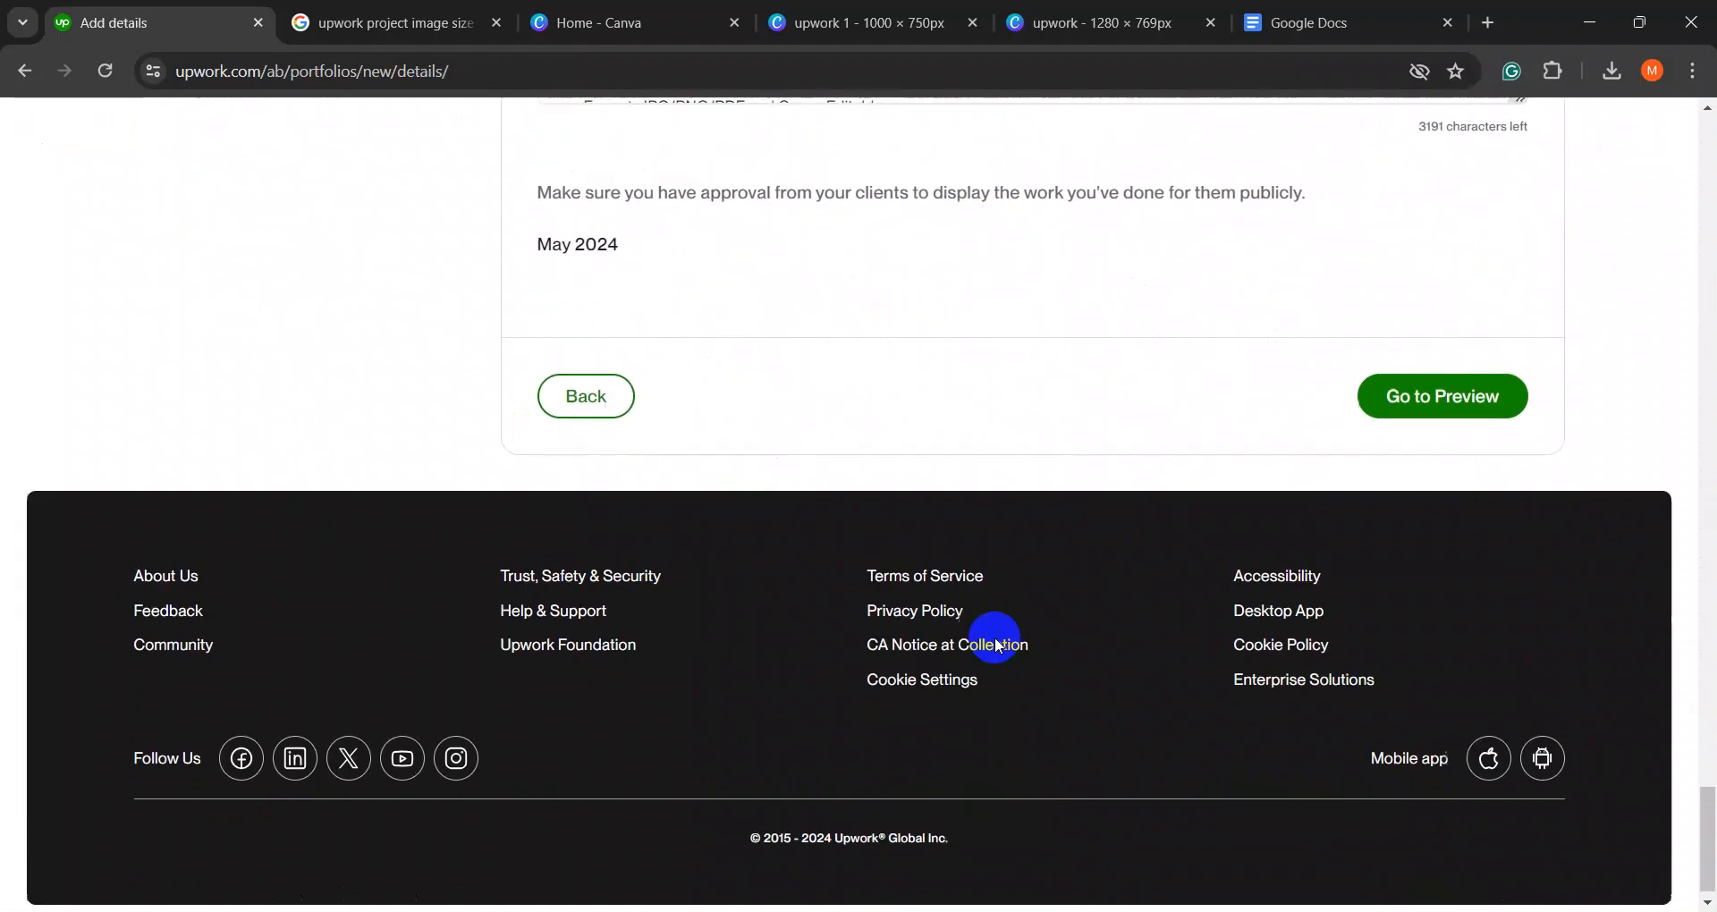
pyautogui.click(1398, 381)
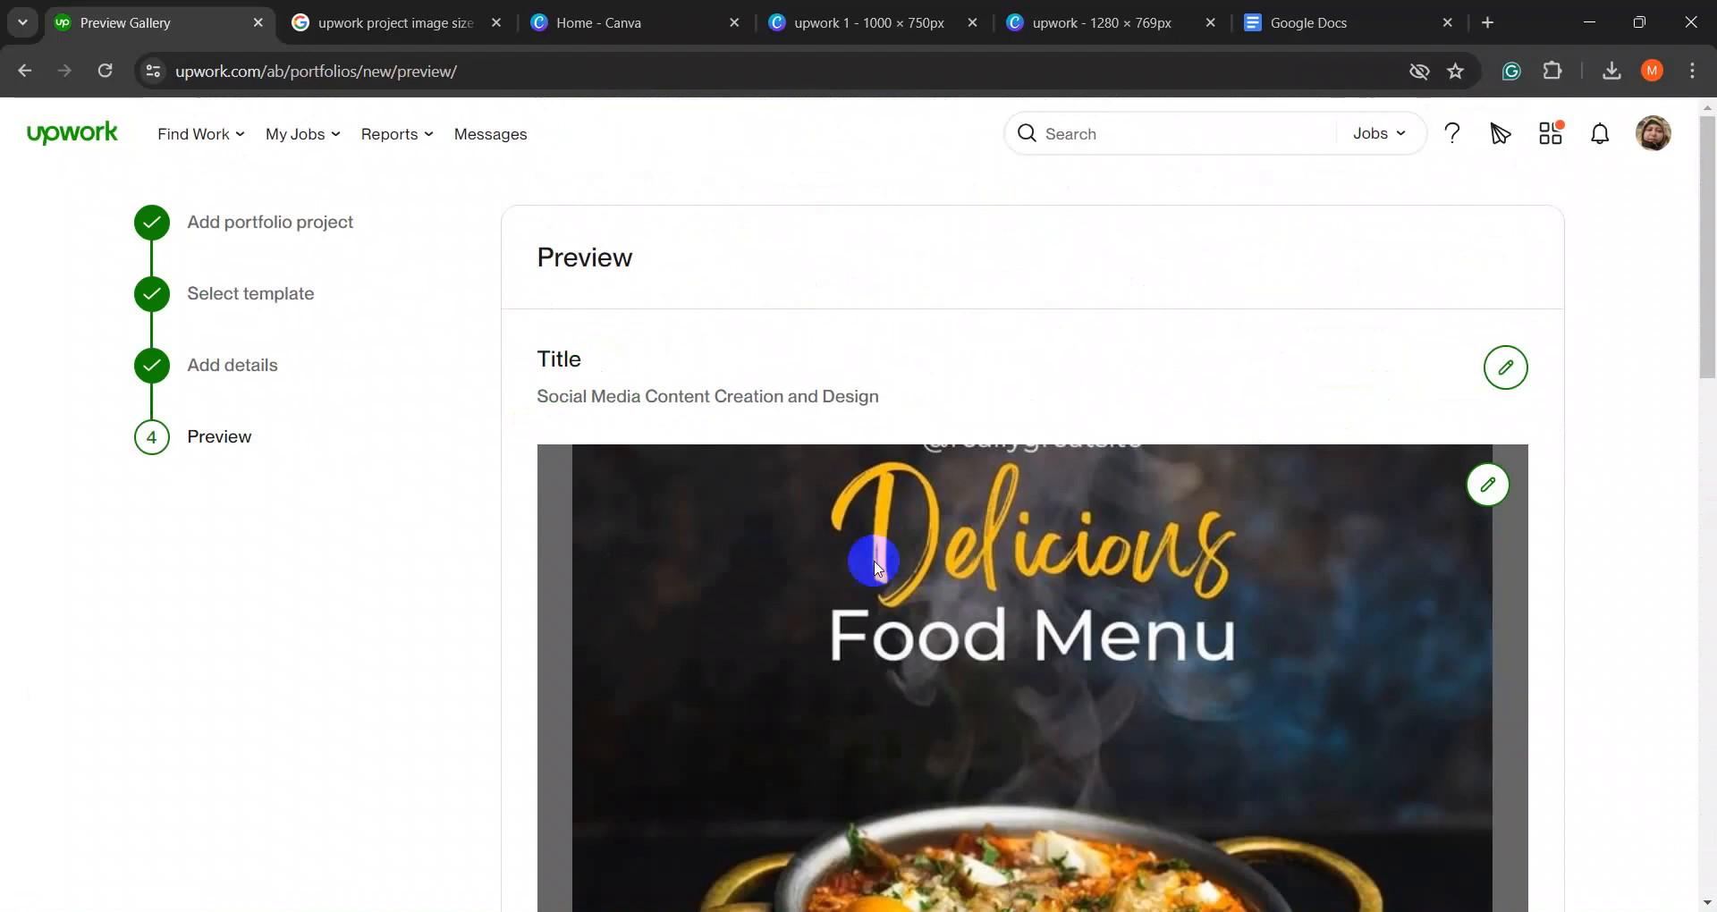
pyautogui.scroll(-5, 952, 497)
pyautogui.scroll(5, 952, 497)
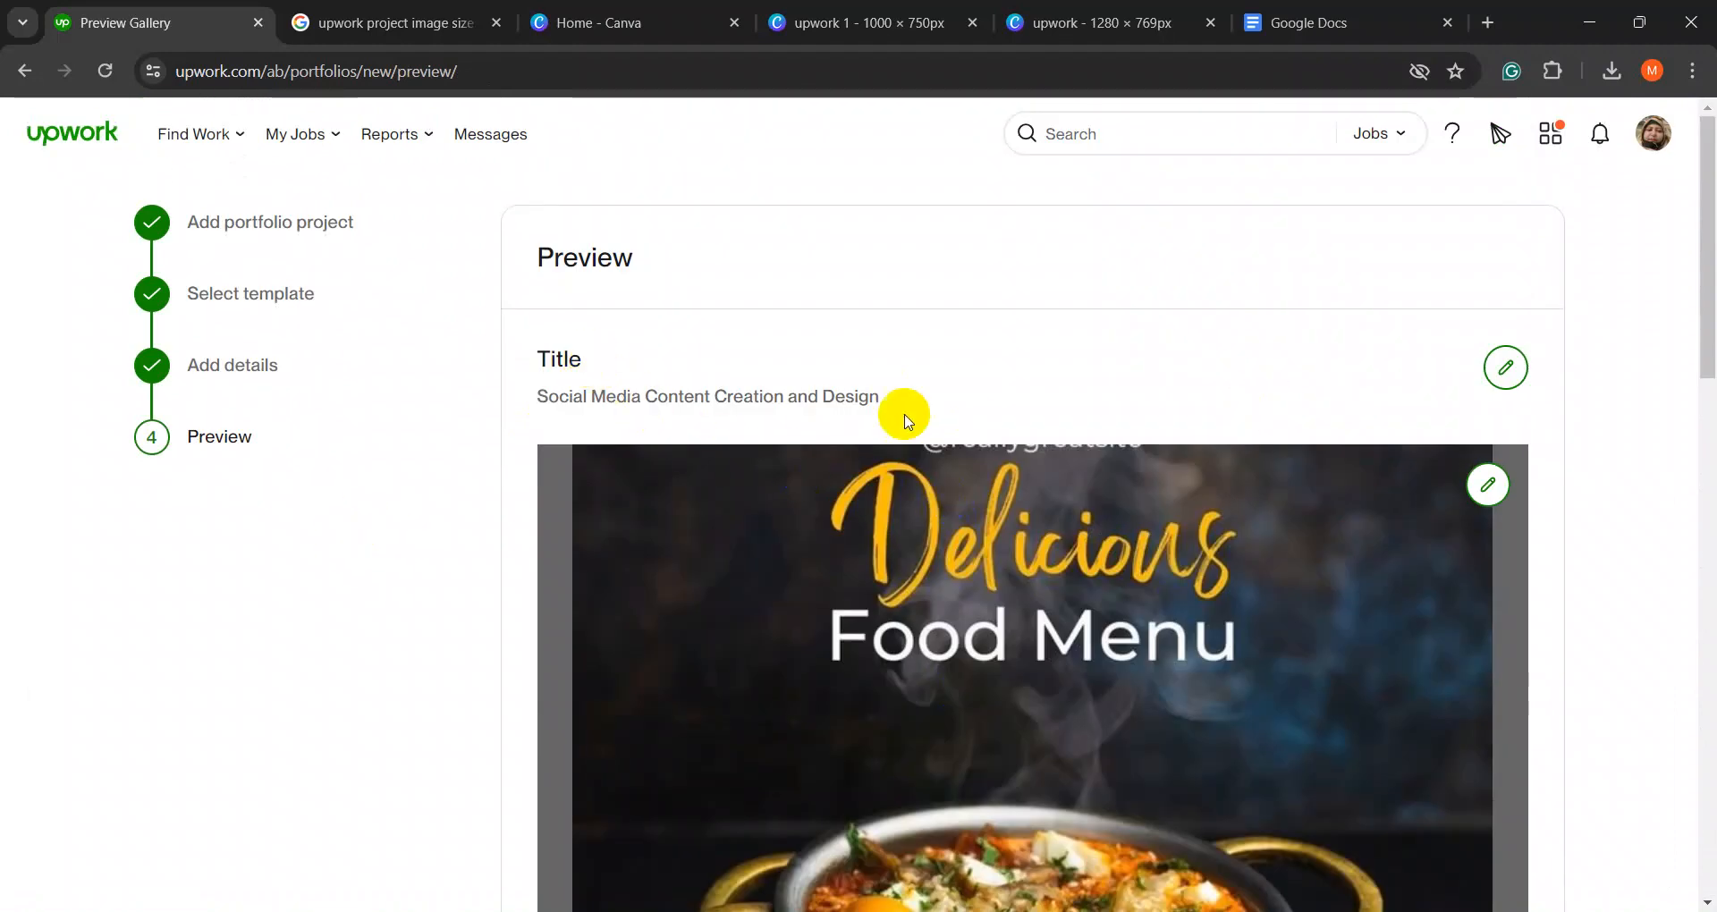
pyautogui.scroll(-8, 997, 410)
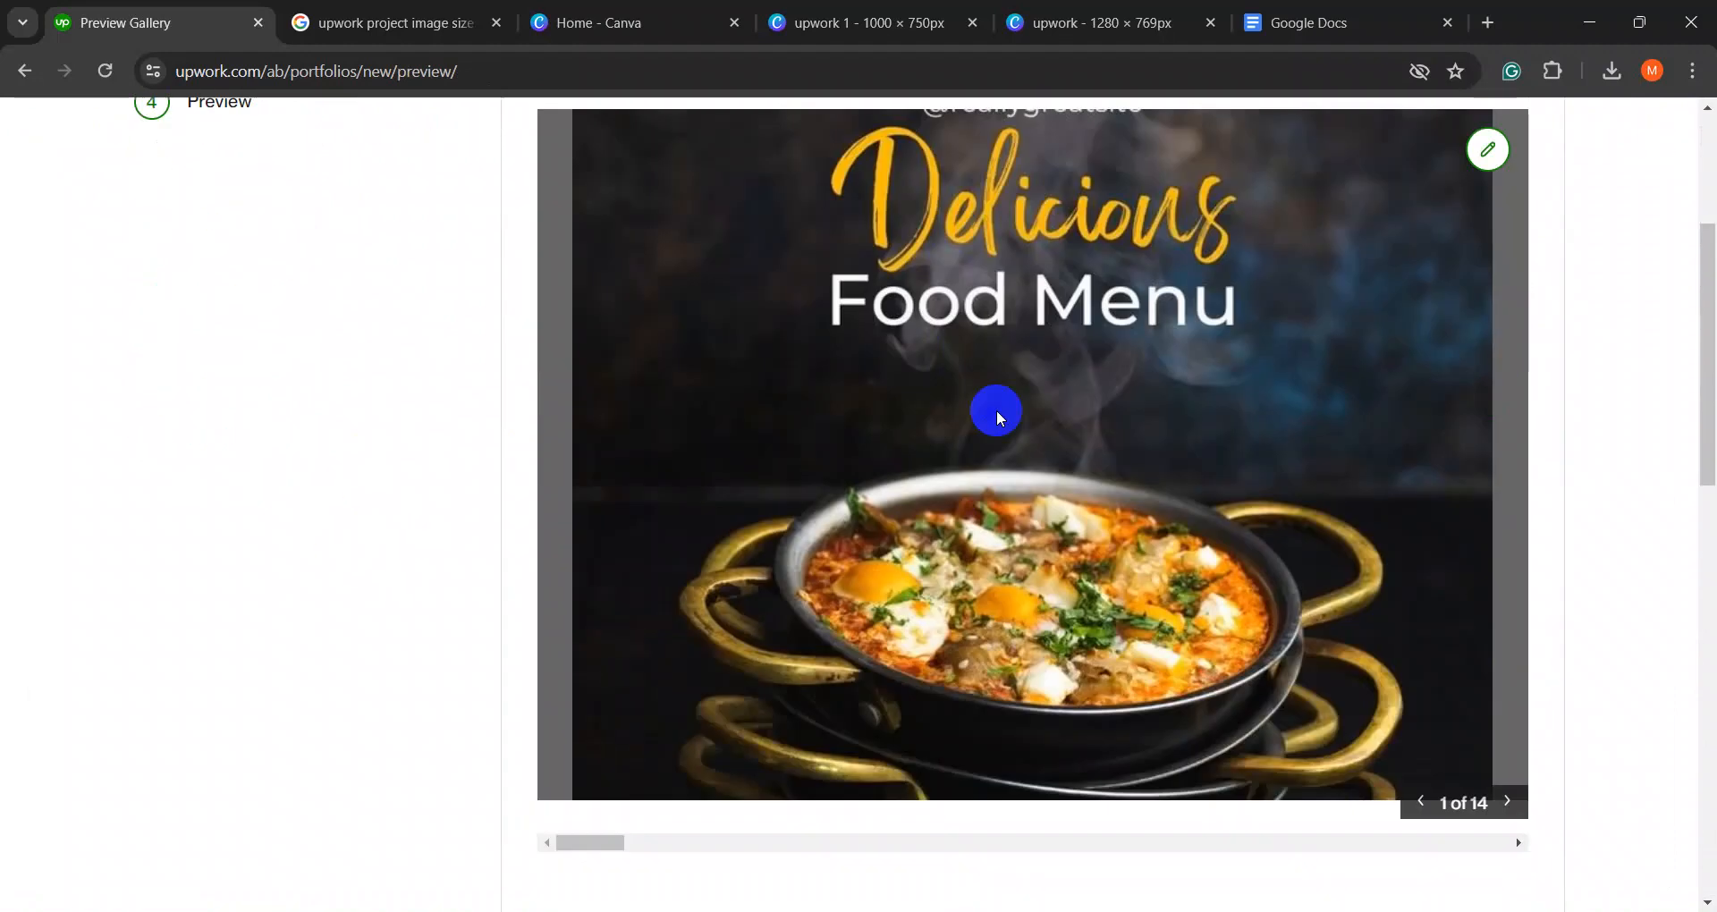
pyautogui.scroll(-1, 996, 410)
pyautogui.scroll(9, 996, 409)
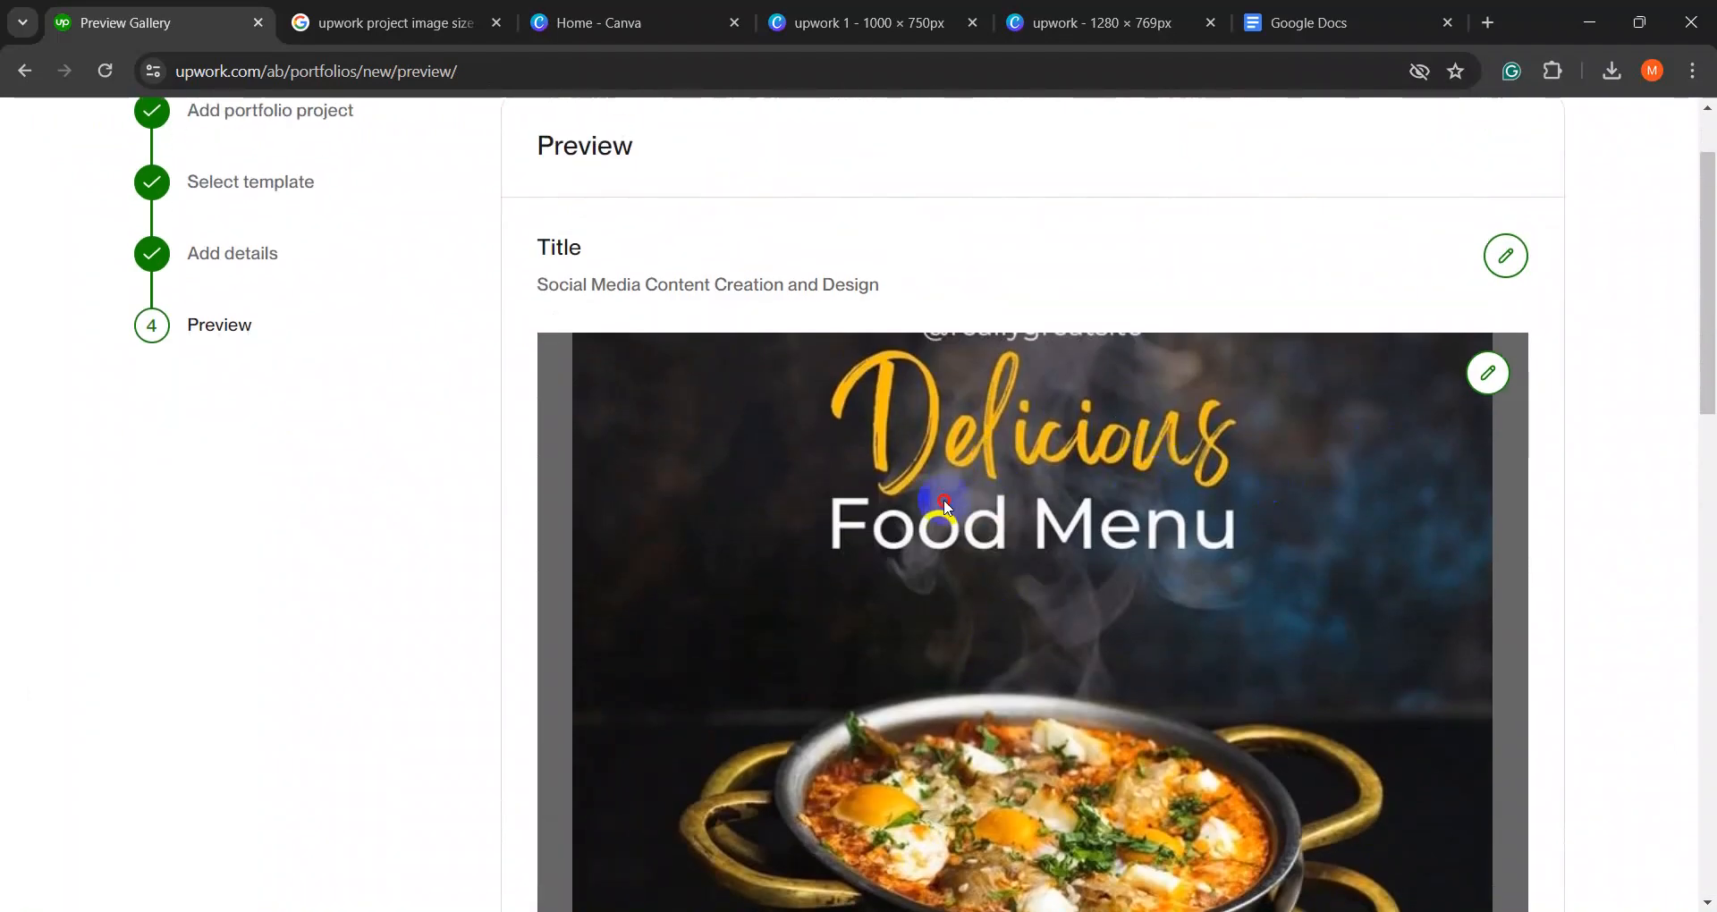
# - Return to the project details, zoom out the "Social Media Post Design" image so all of it fits the crop frame, and save it
pyautogui.click(1488, 375)
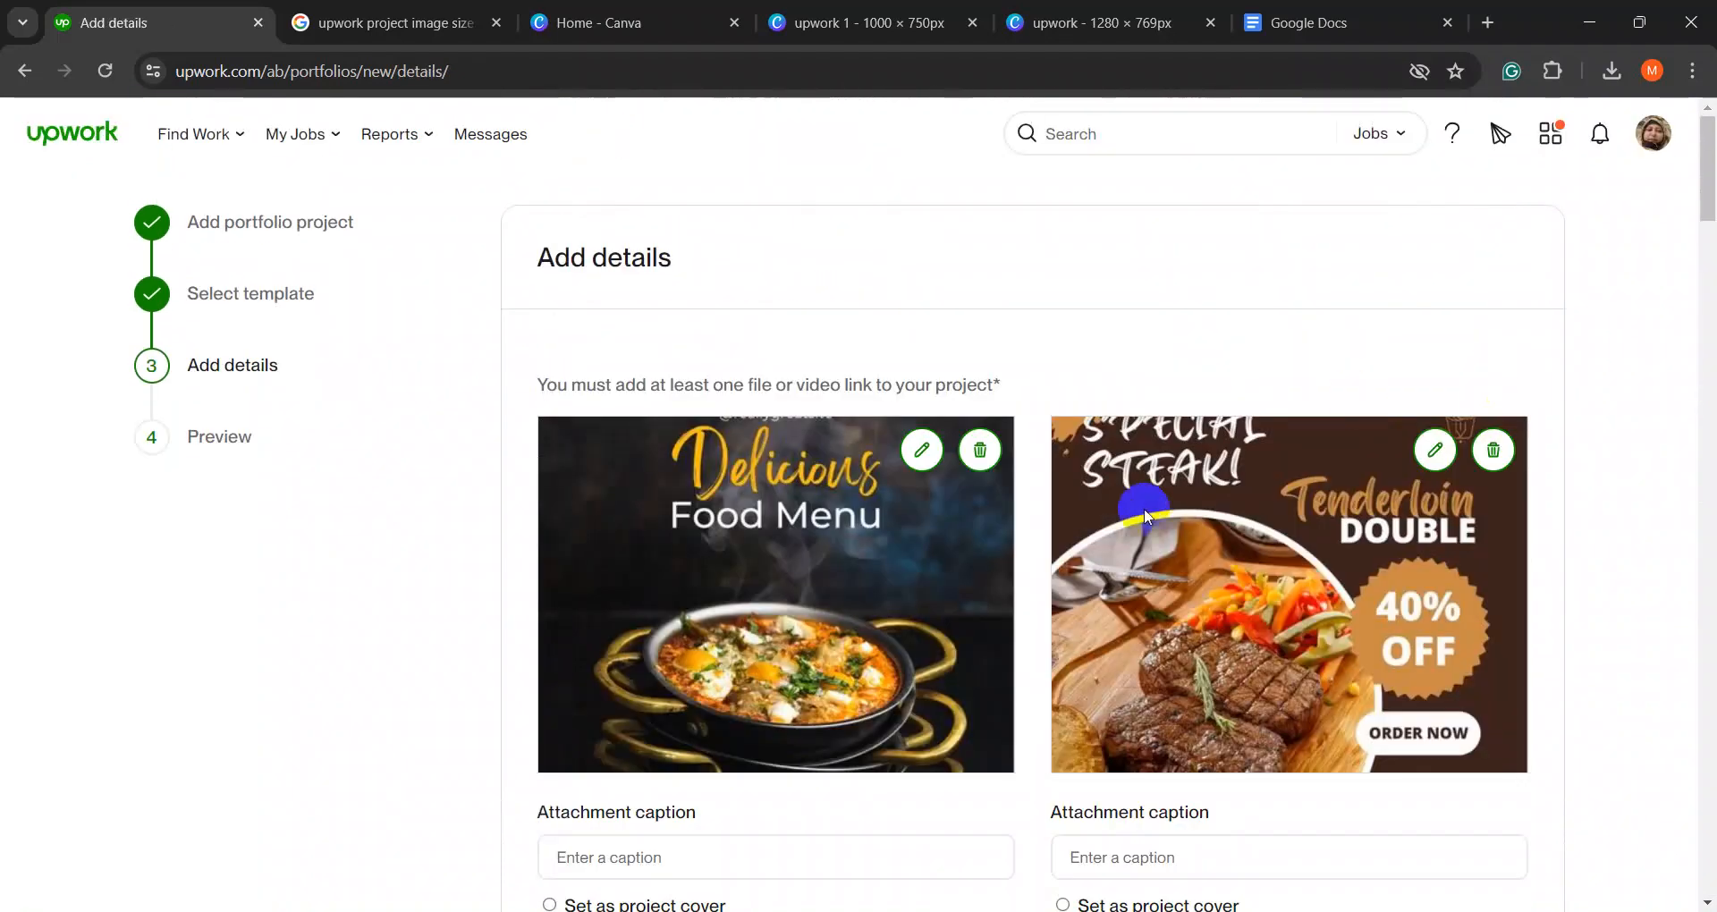
pyautogui.scroll(-3, 1137, 533)
pyautogui.scroll(-15, 1138, 525)
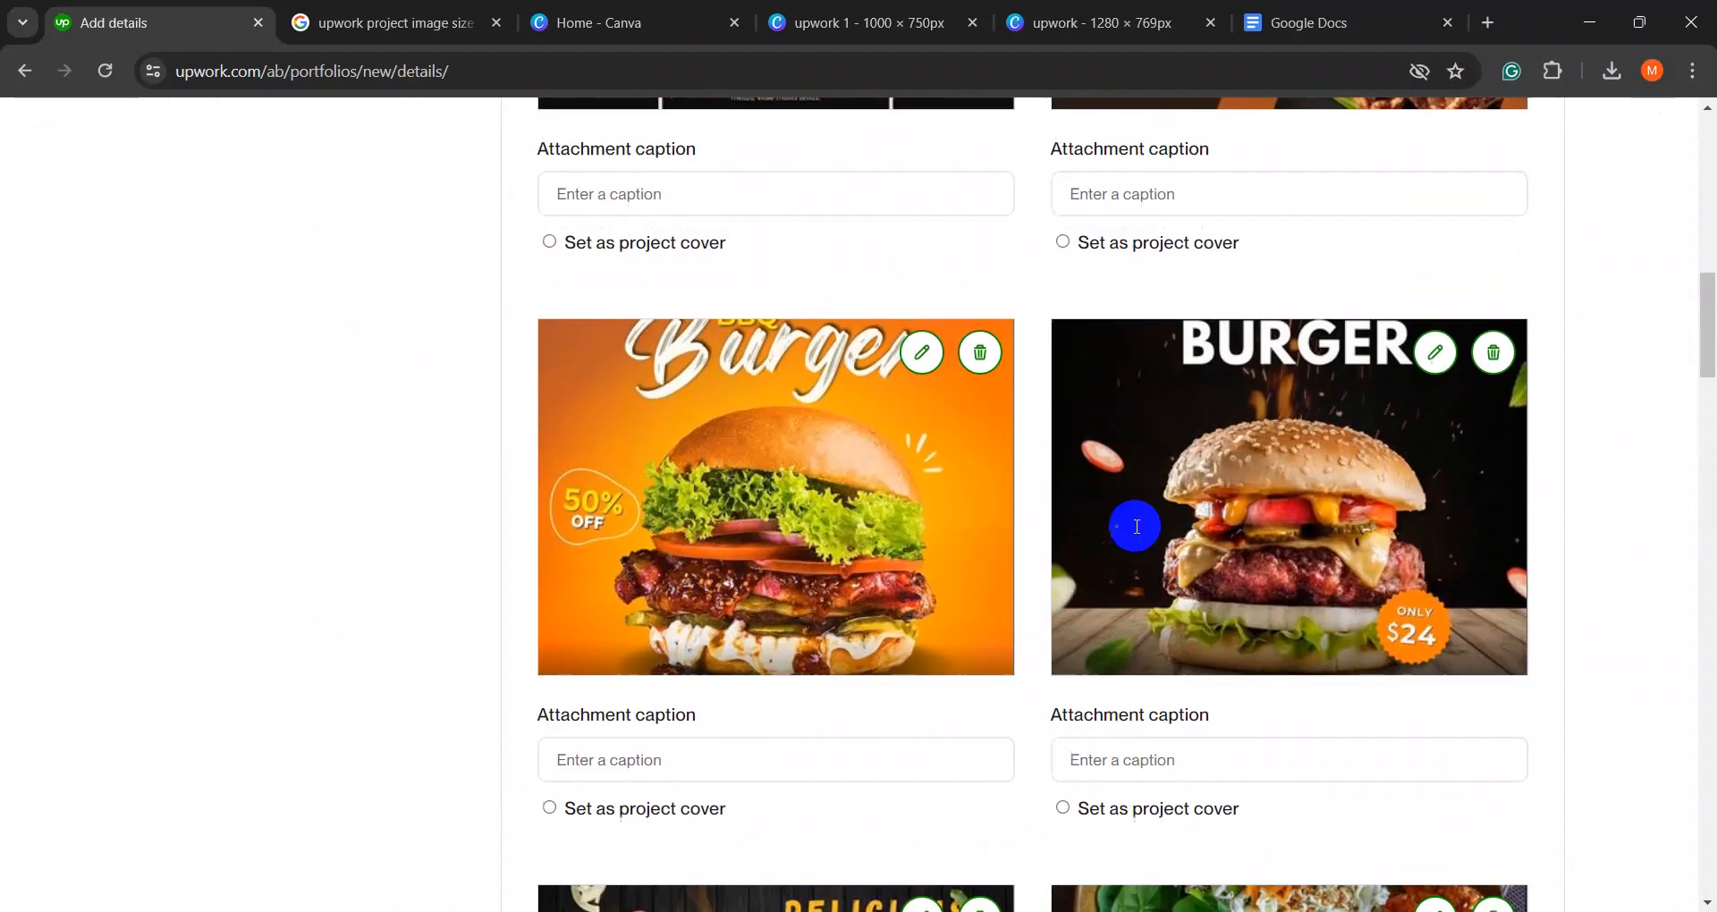
pyautogui.scroll(-15, 1138, 533)
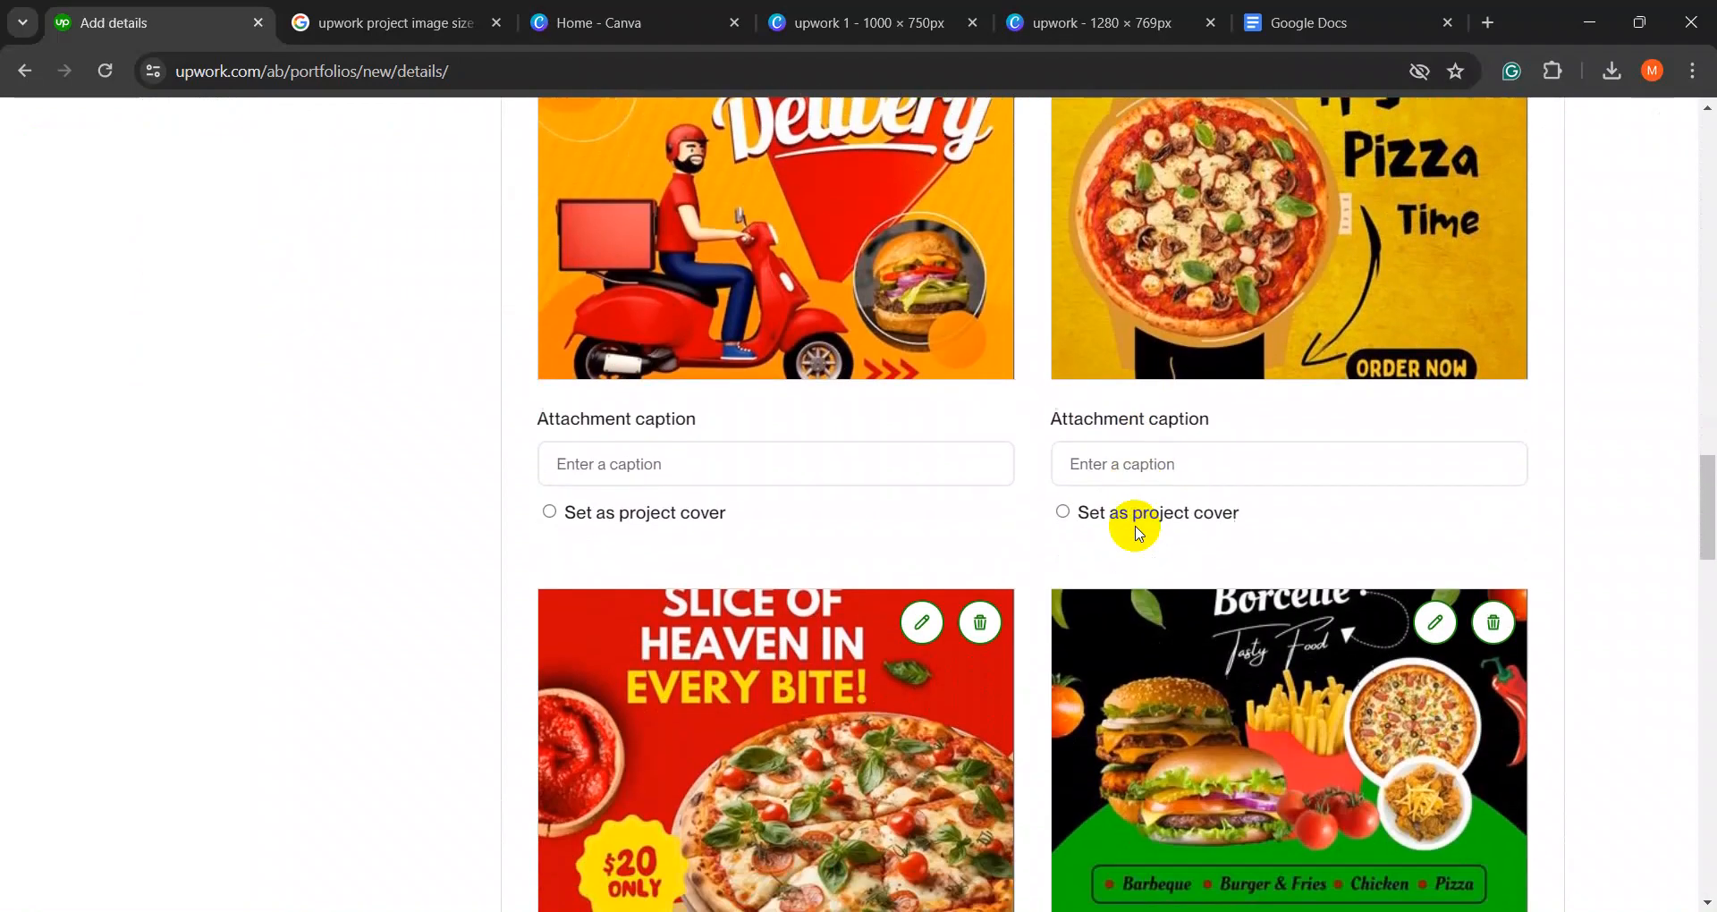
pyautogui.scroll(1, 1137, 531)
pyautogui.scroll(-2, 1134, 524)
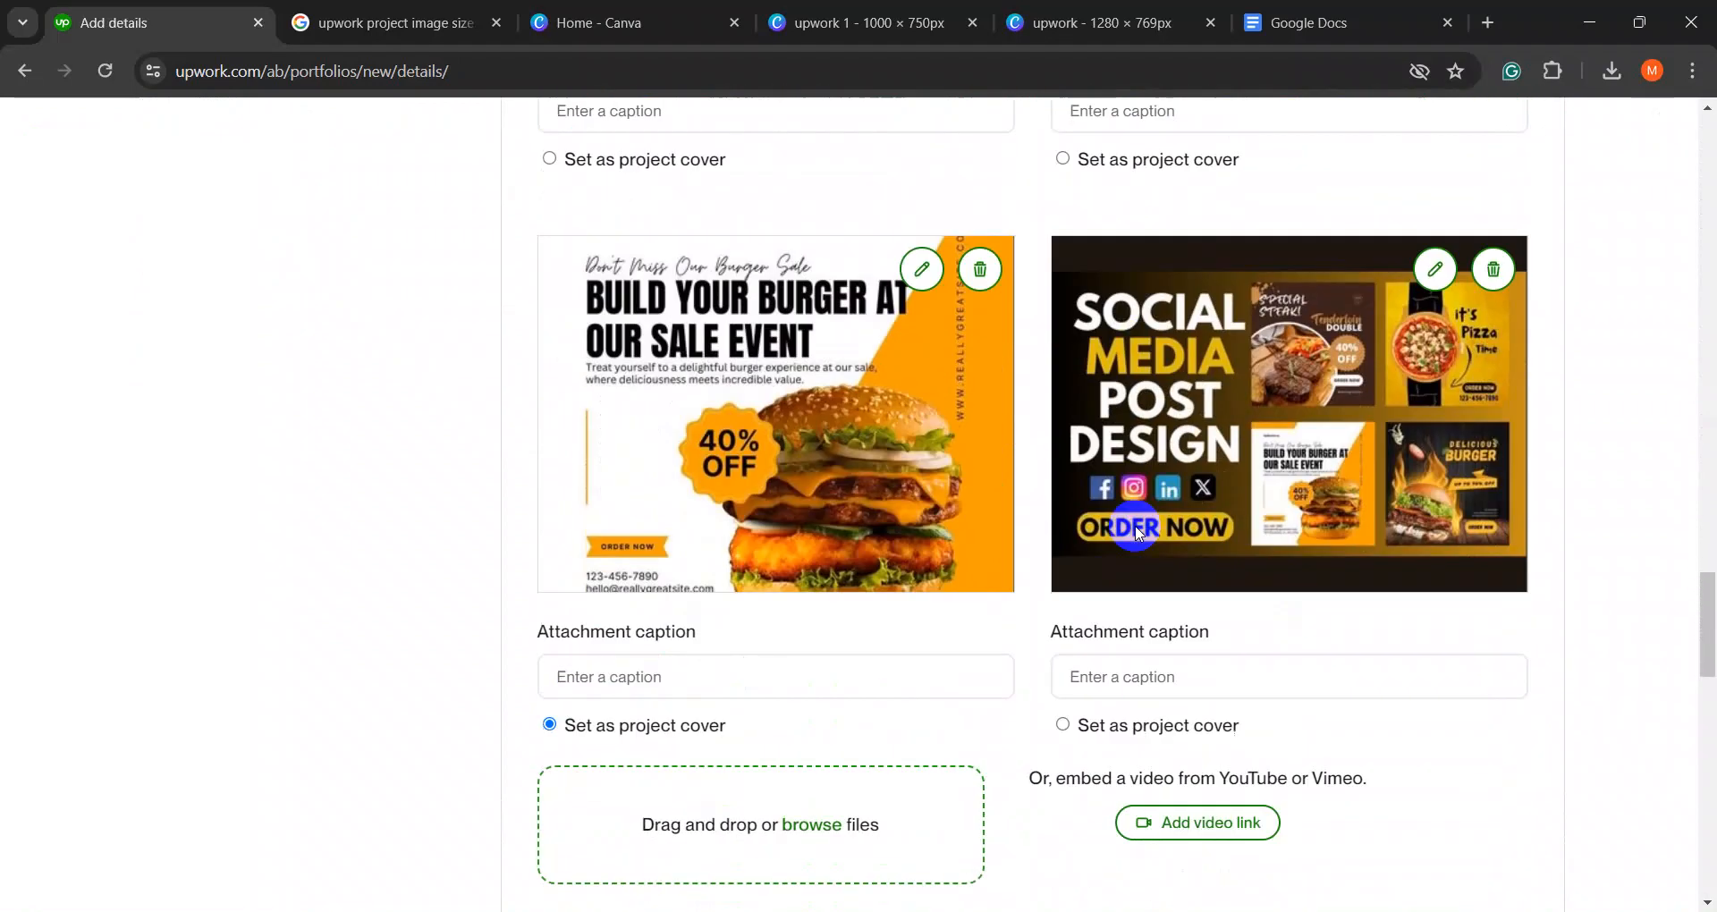
pyautogui.click(1435, 269)
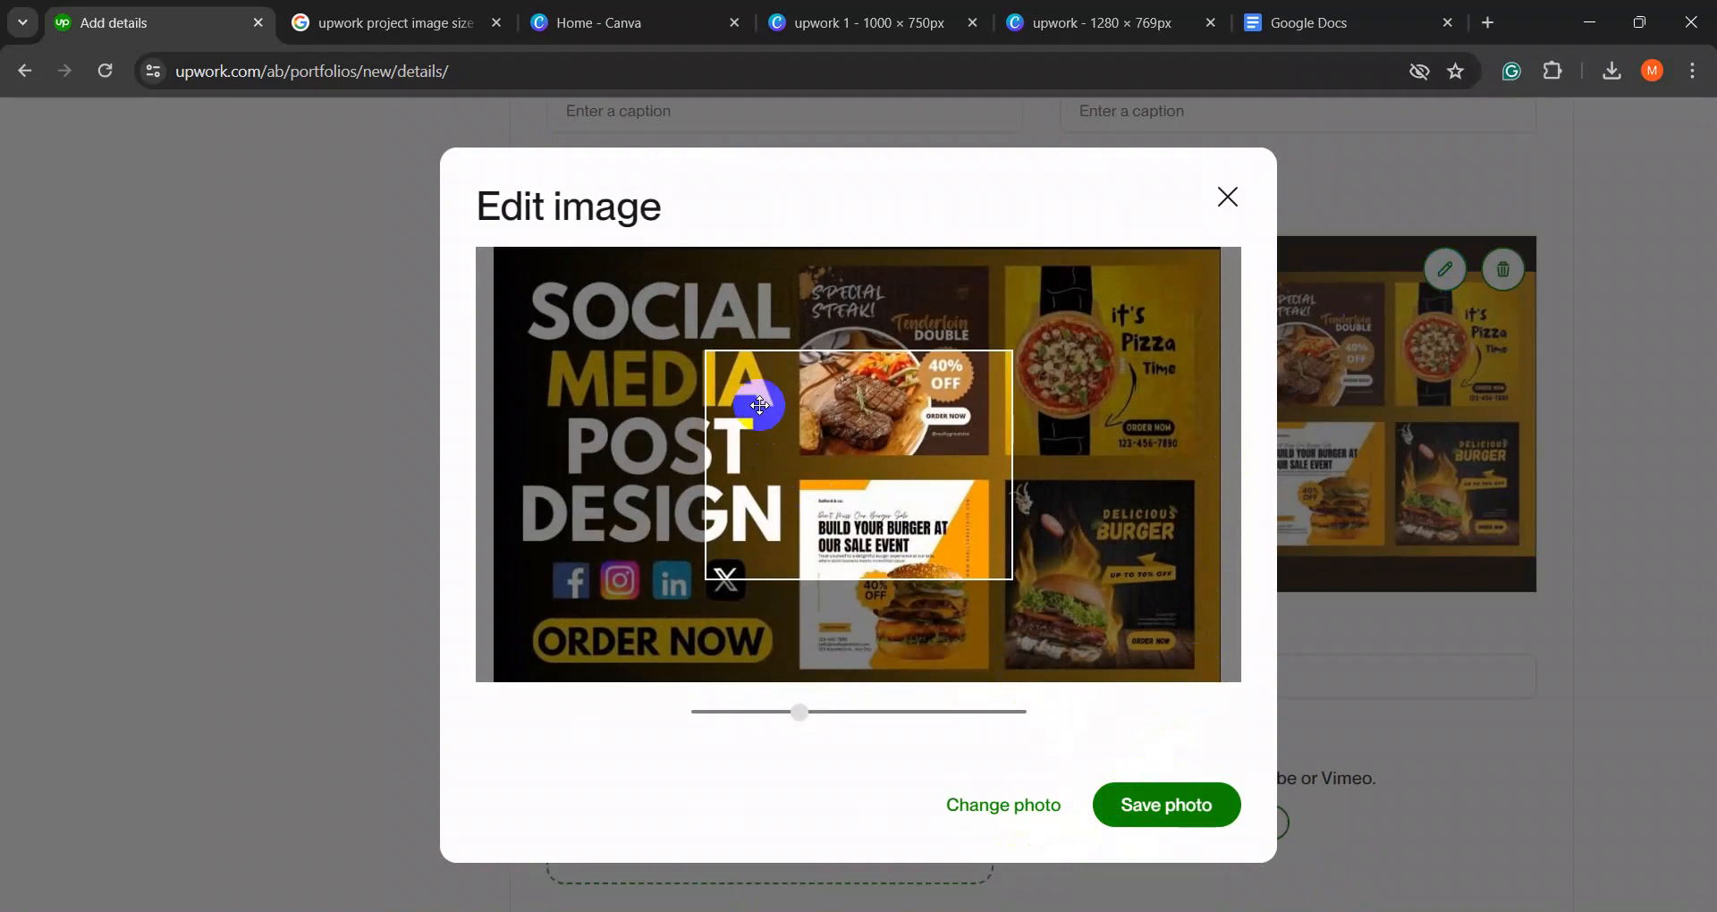
pyautogui.moveTo(704, 352); pyautogui.dragTo(809, 471)
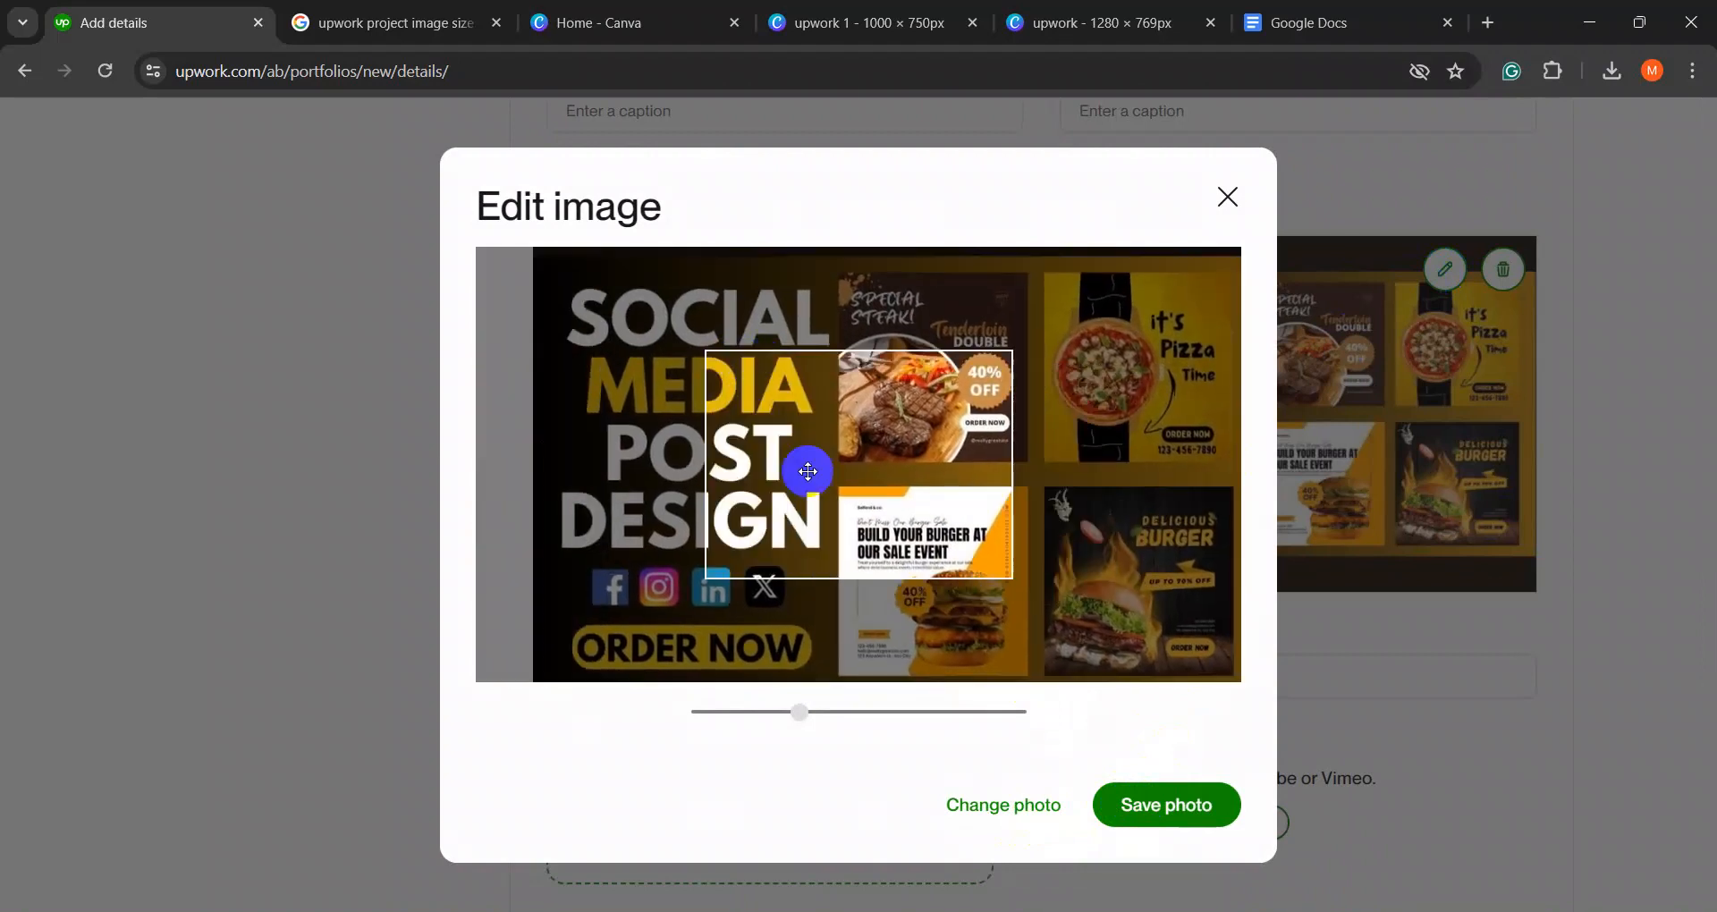
pyautogui.moveTo(801, 711); pyautogui.dragTo(659, 706)
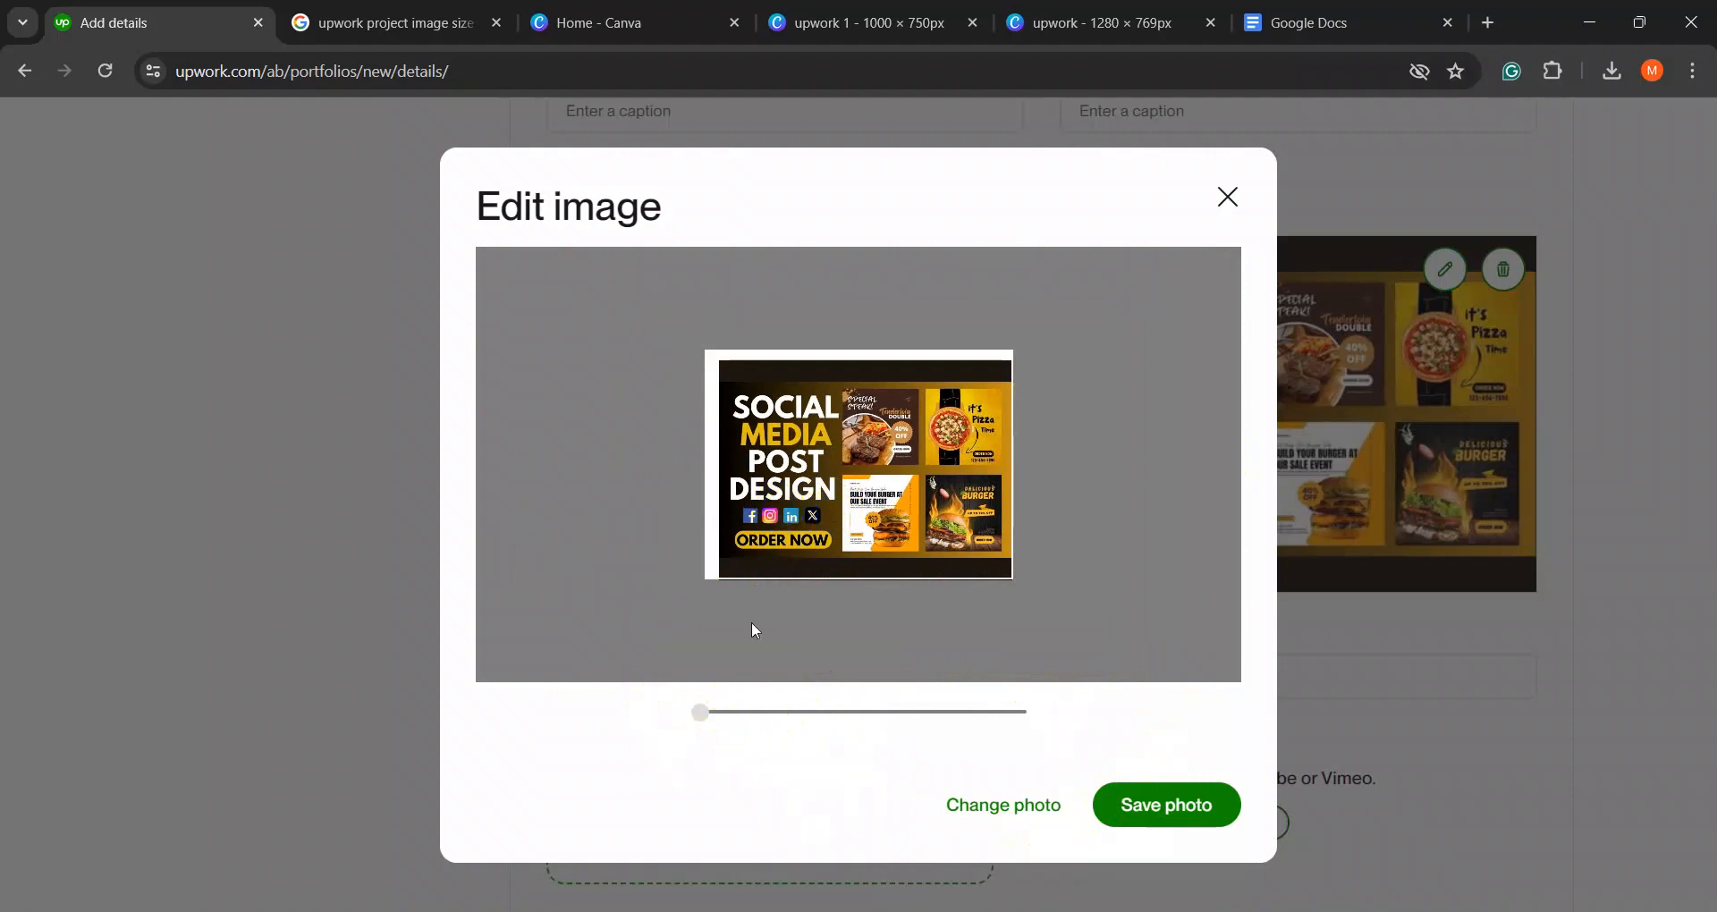
pyautogui.moveTo(706, 715); pyautogui.dragTo(707, 717)
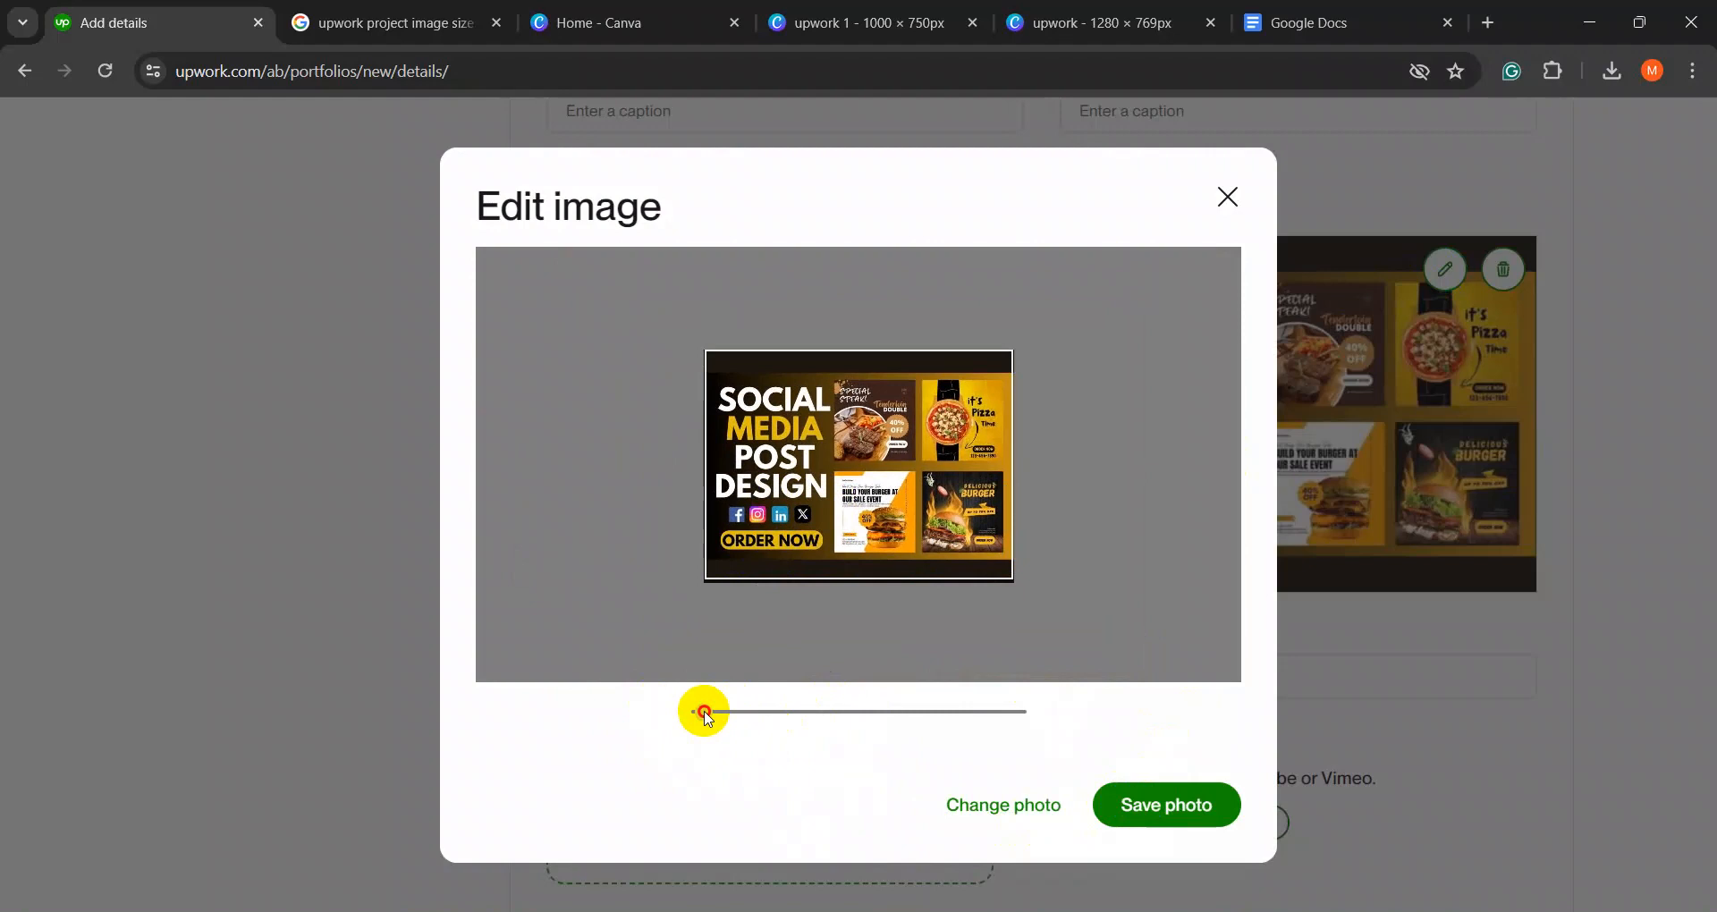
pyautogui.click(1138, 808)
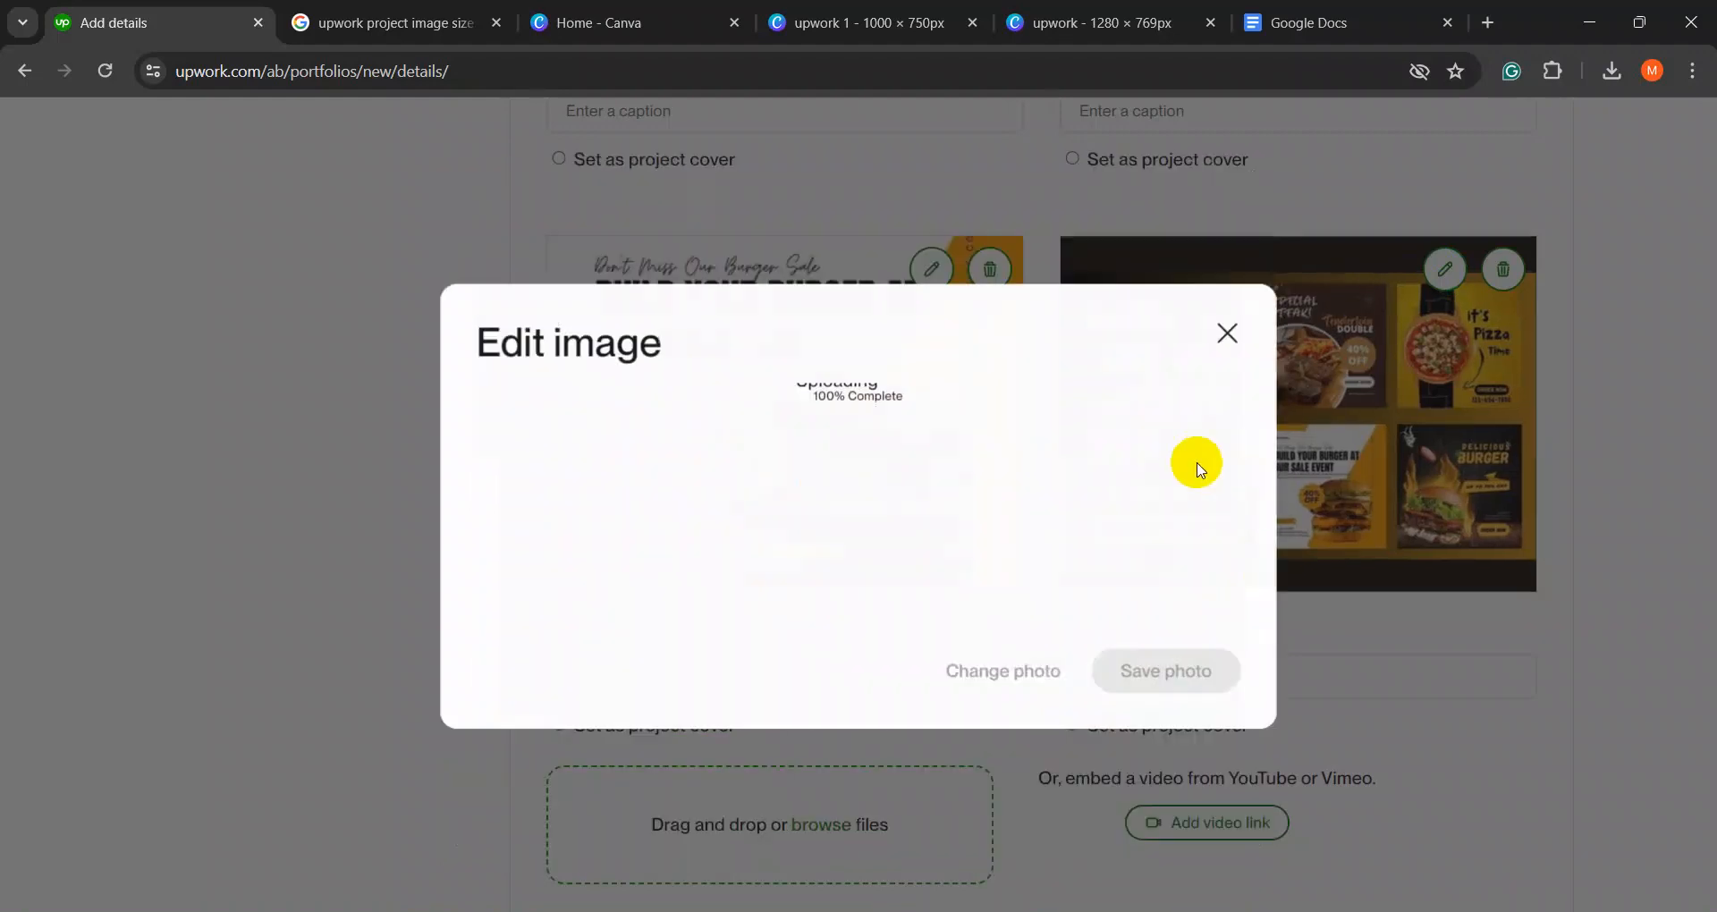
# - Review the attached images, the skills and deliverables, and the project description through to its end
pyautogui.scroll(-6, 1243, 617)
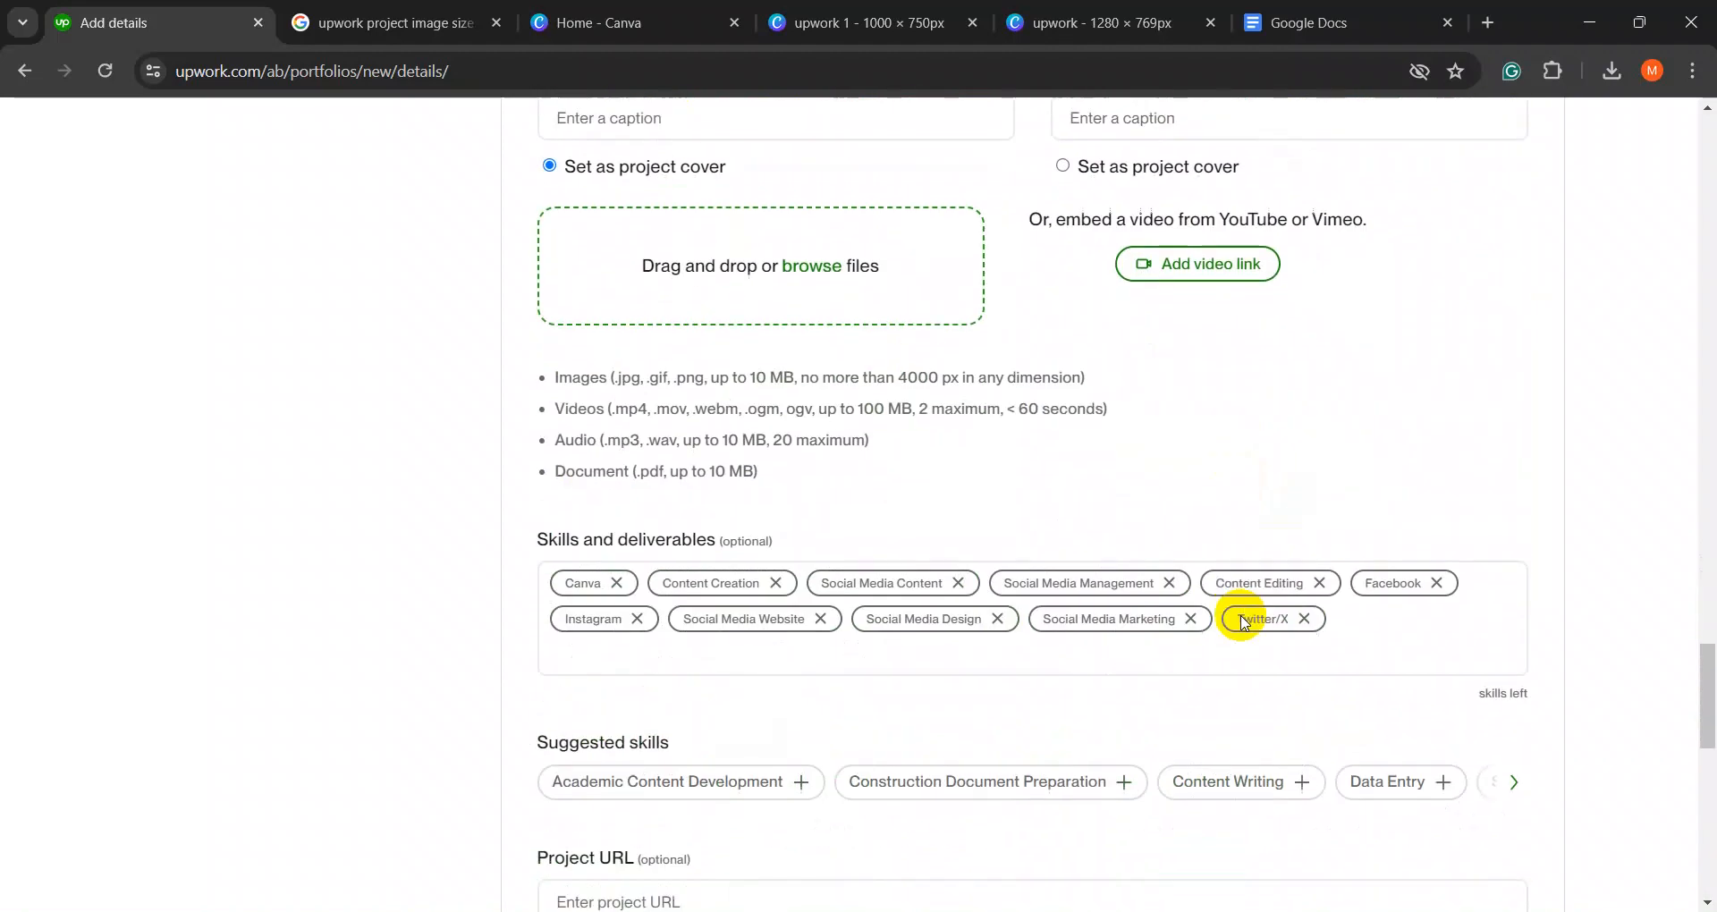
pyautogui.scroll(-3, 1296, 608)
pyautogui.moveTo(1699, 729); pyautogui.dragTo(1710, 161)
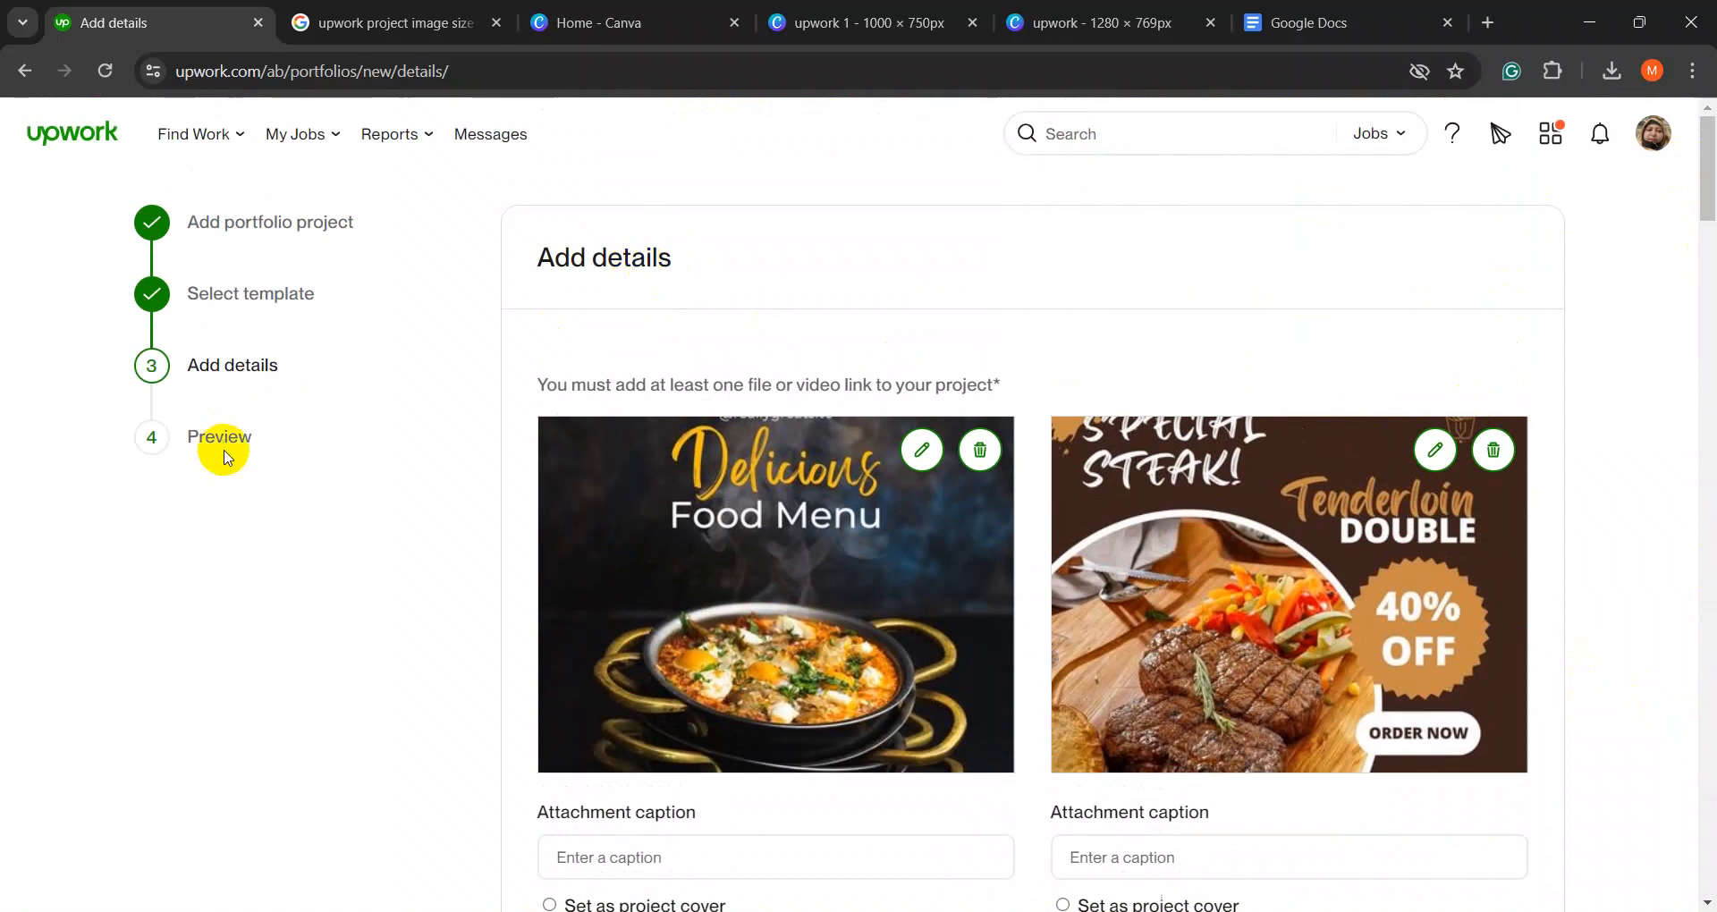
pyautogui.scroll(-20, 494, 407)
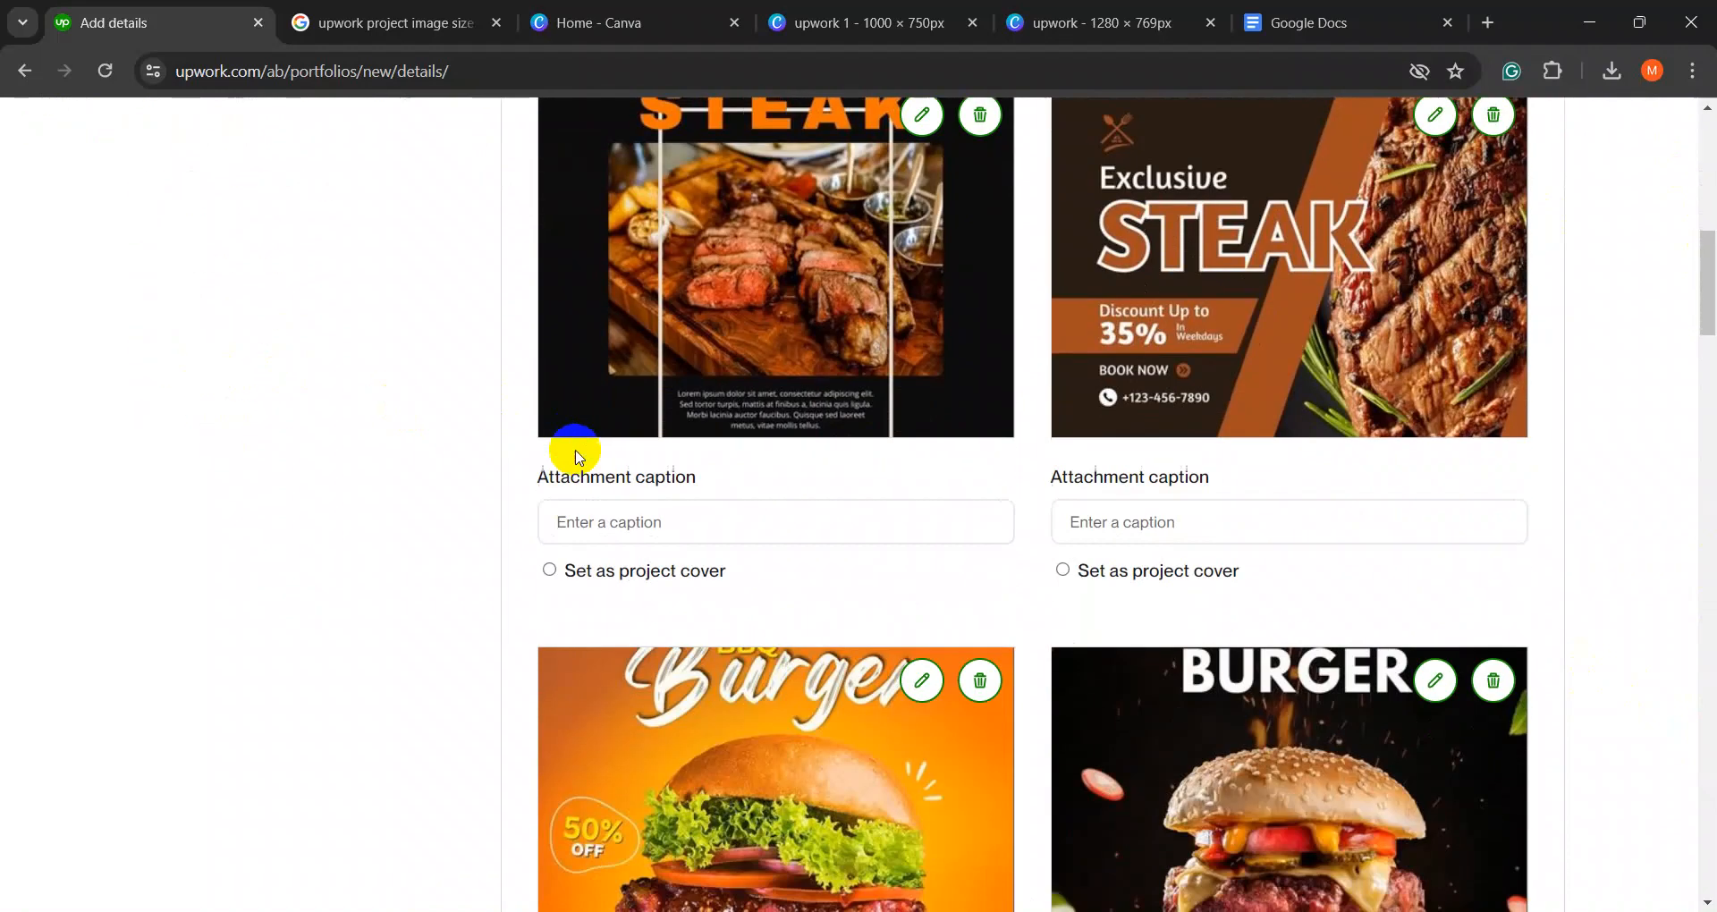
pyautogui.scroll(-20, 731, 550)
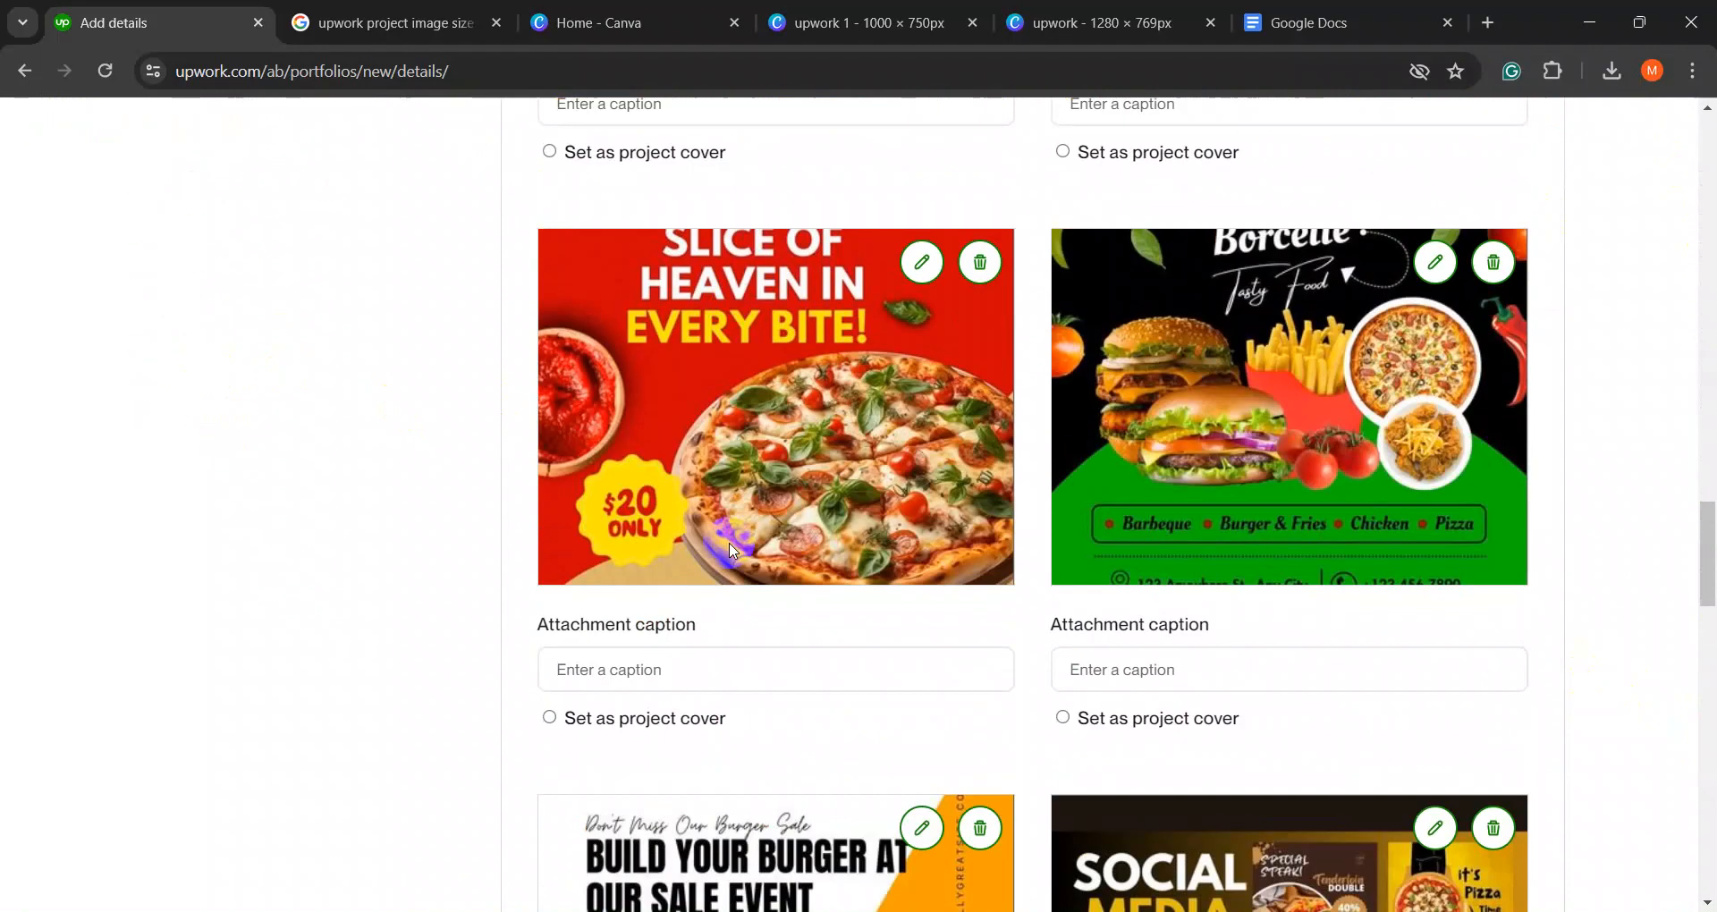
pyautogui.scroll(-6, 731, 550)
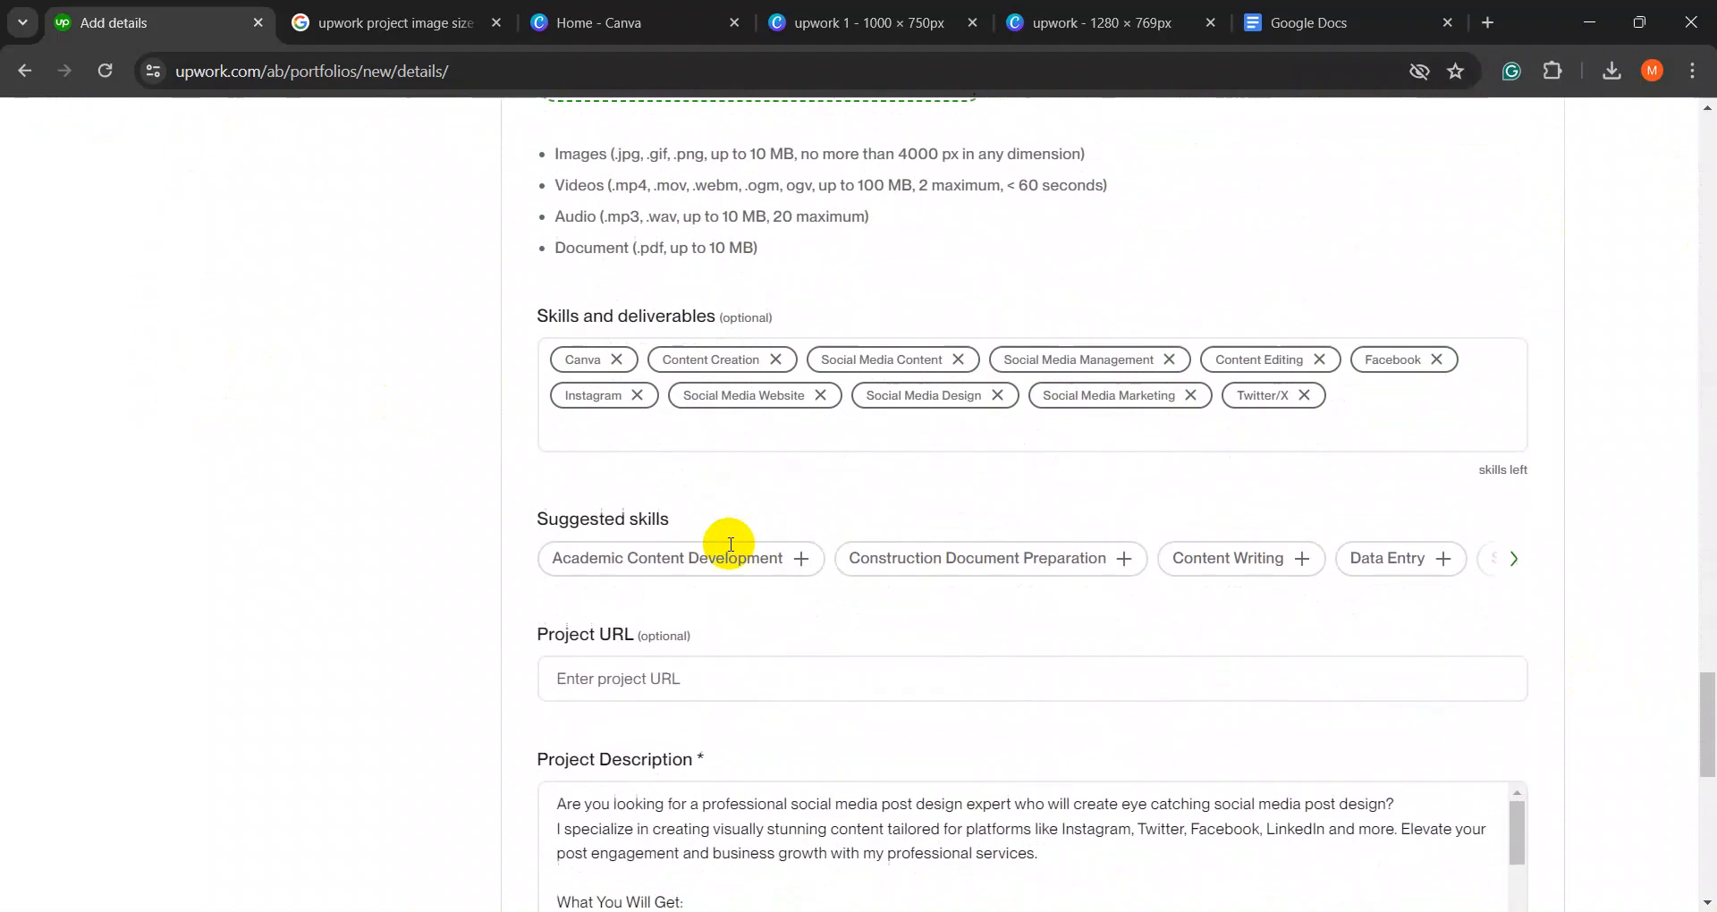
pyautogui.scroll(-4, 731, 550)
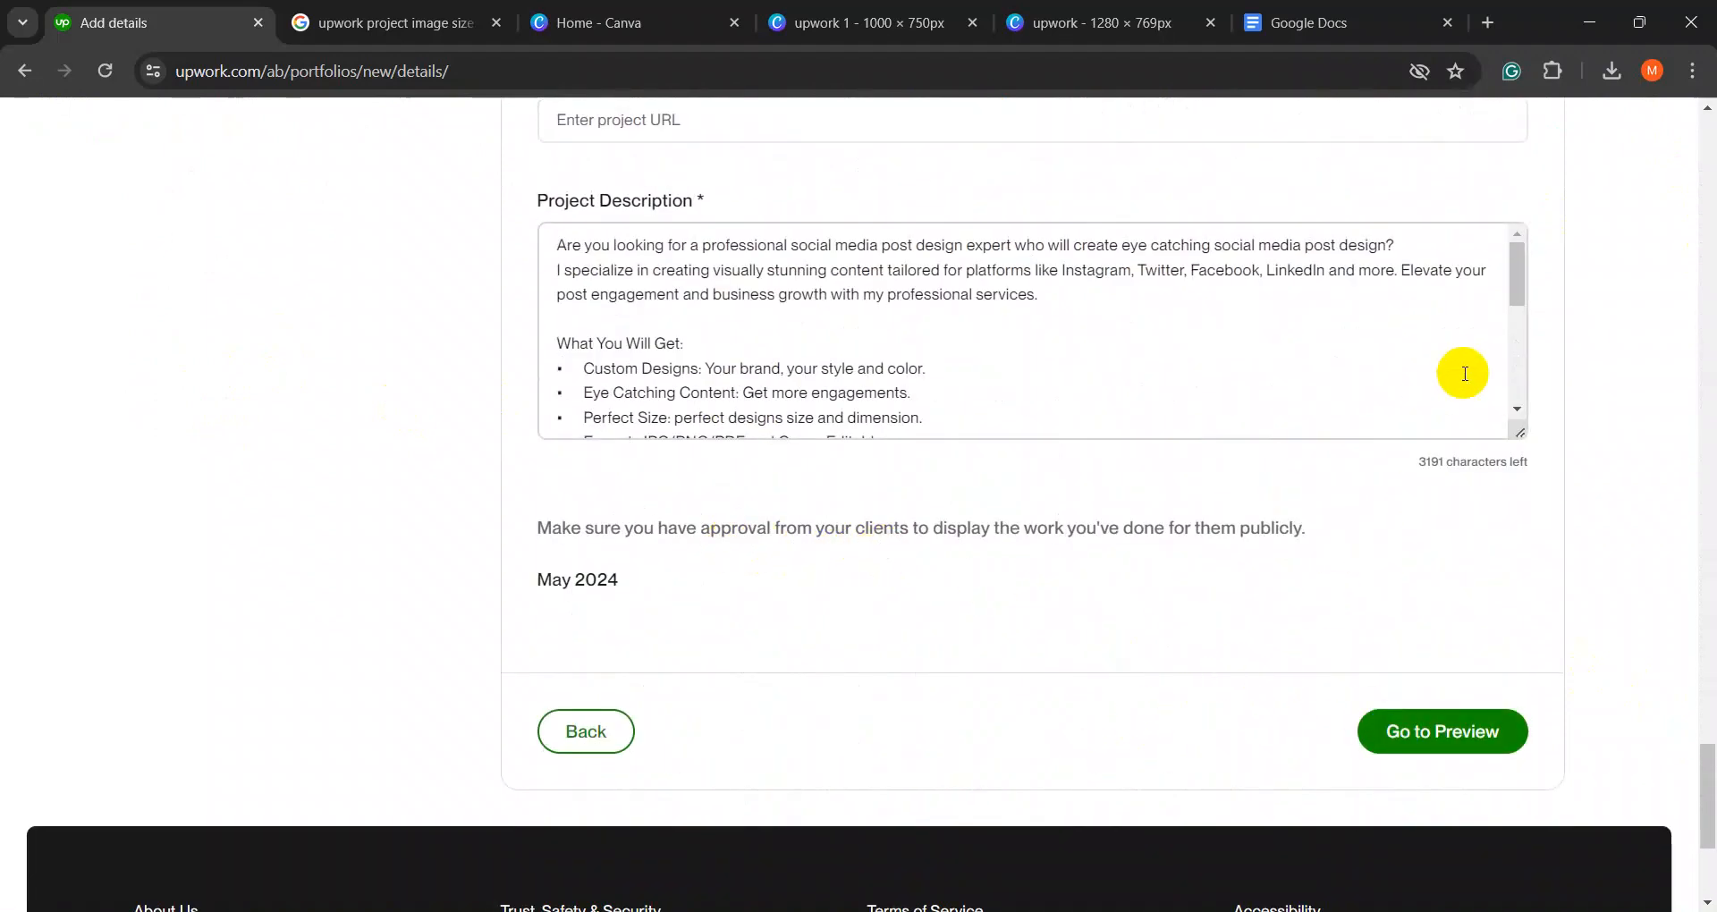
pyautogui.moveTo(1525, 295); pyautogui.dragTo(1529, 448)
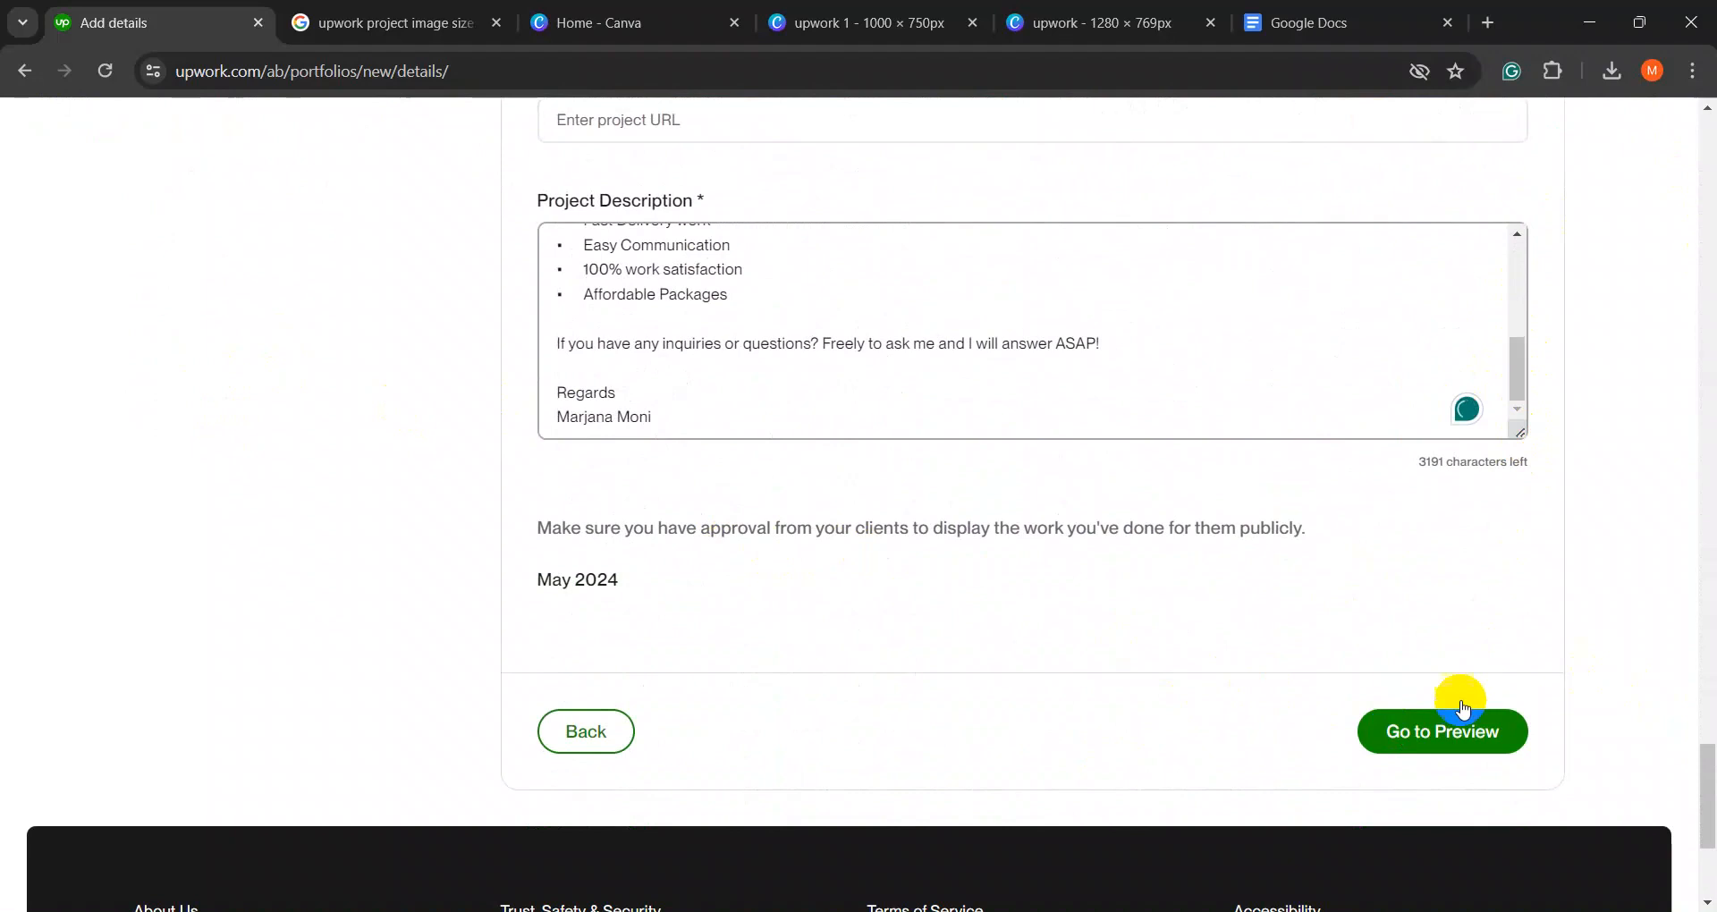
# - Open the project preview and page forward through the gallery images to the "Slice of Heaven in Every Bite!" pizza design
pyautogui.click(1410, 731)
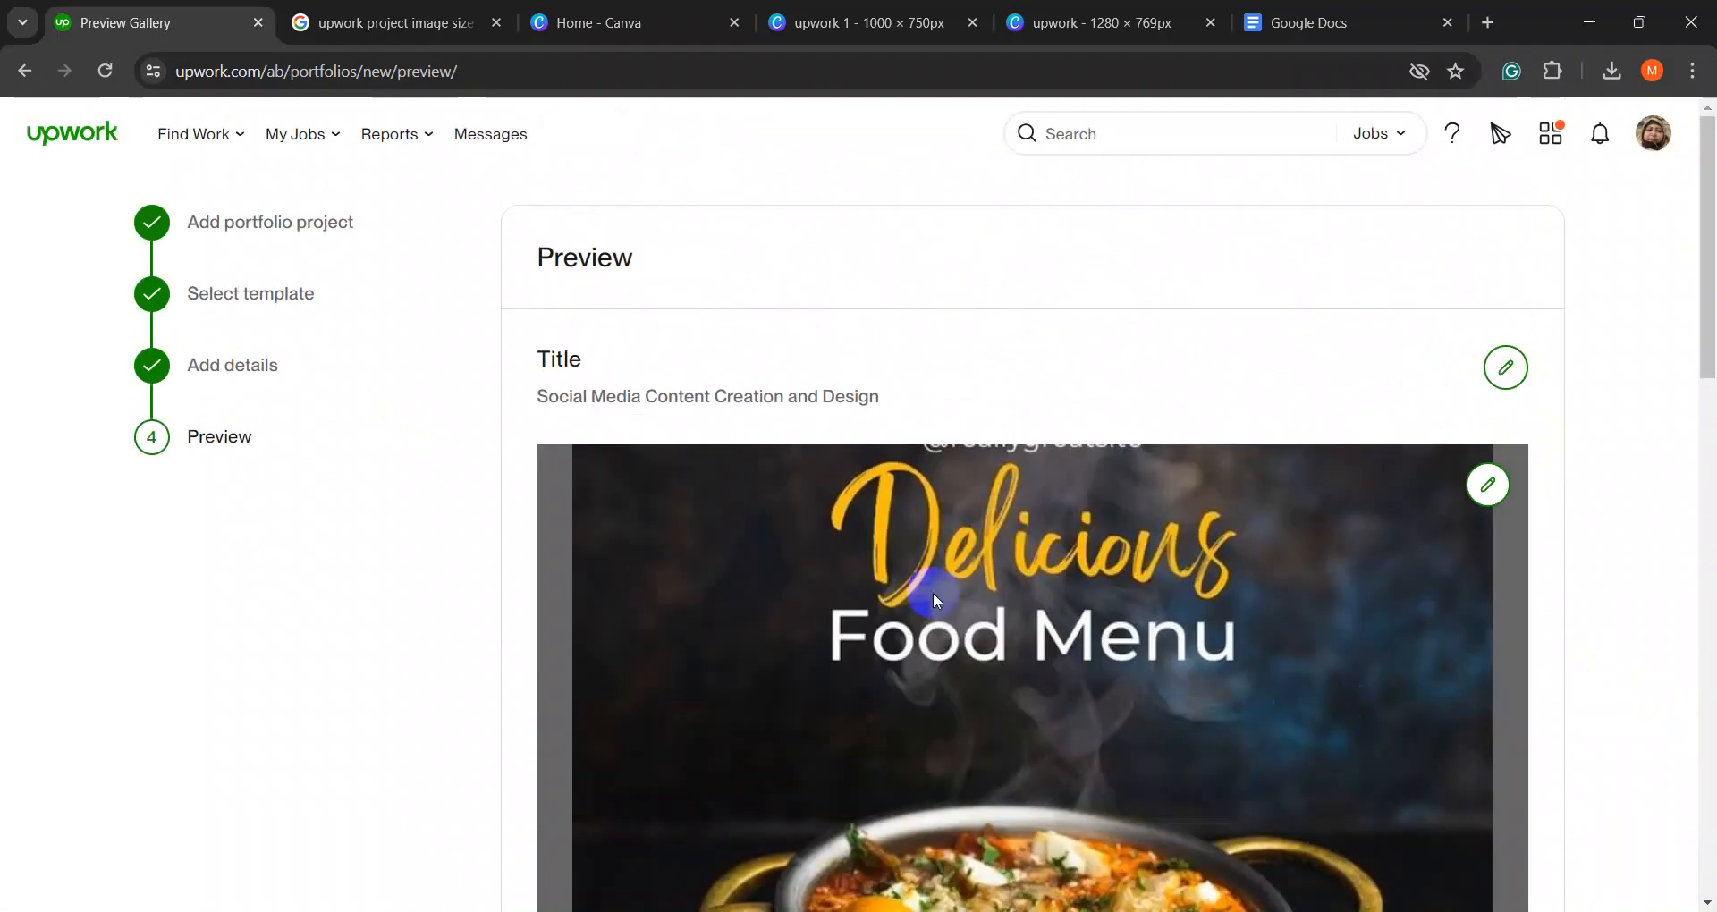
pyautogui.scroll(-5, 931, 594)
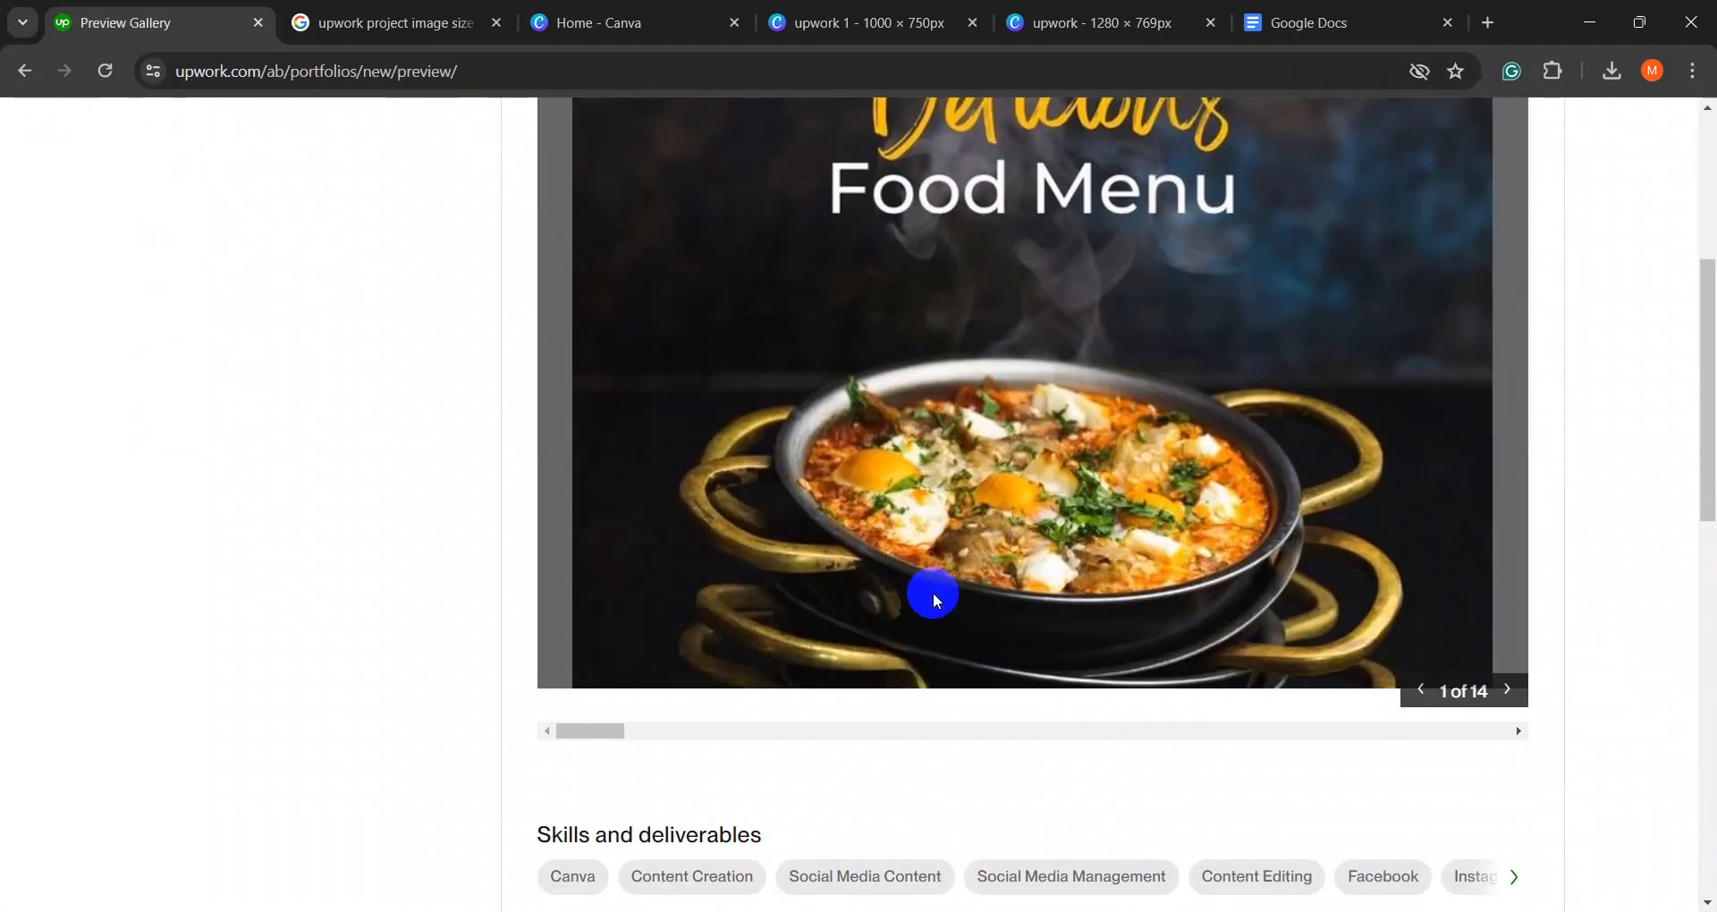
pyautogui.click(1504, 694)
pyautogui.click(1503, 694)
pyautogui.click(1503, 694)
pyautogui.click(1503, 694)
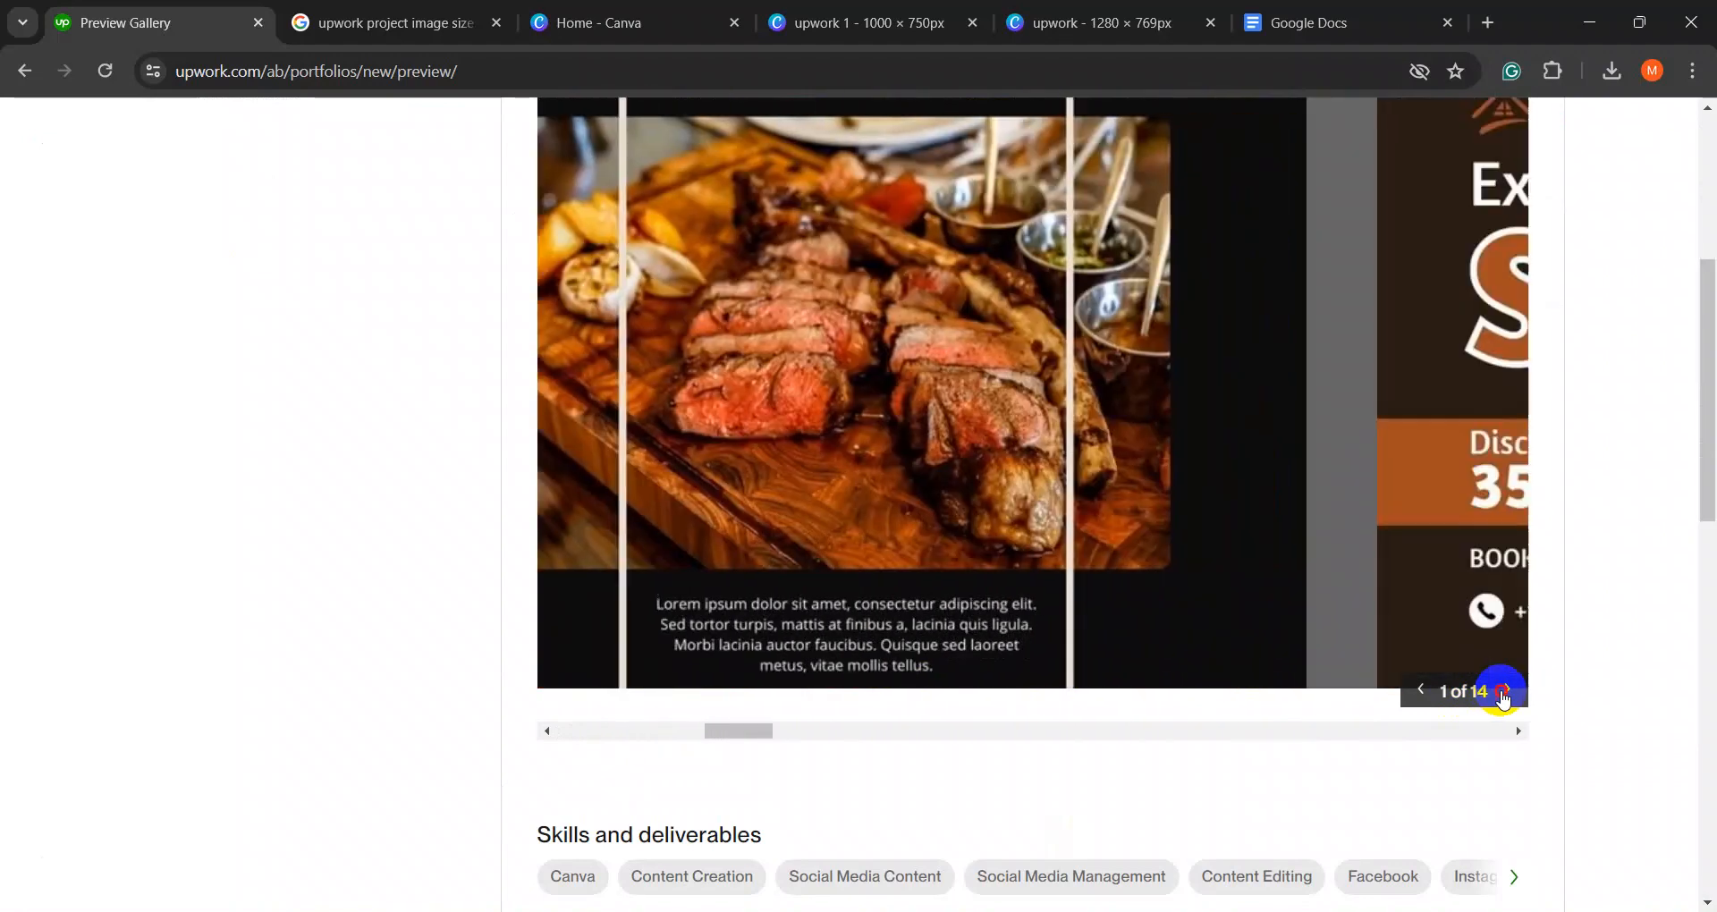
pyautogui.click(1503, 694)
pyautogui.click(1504, 694)
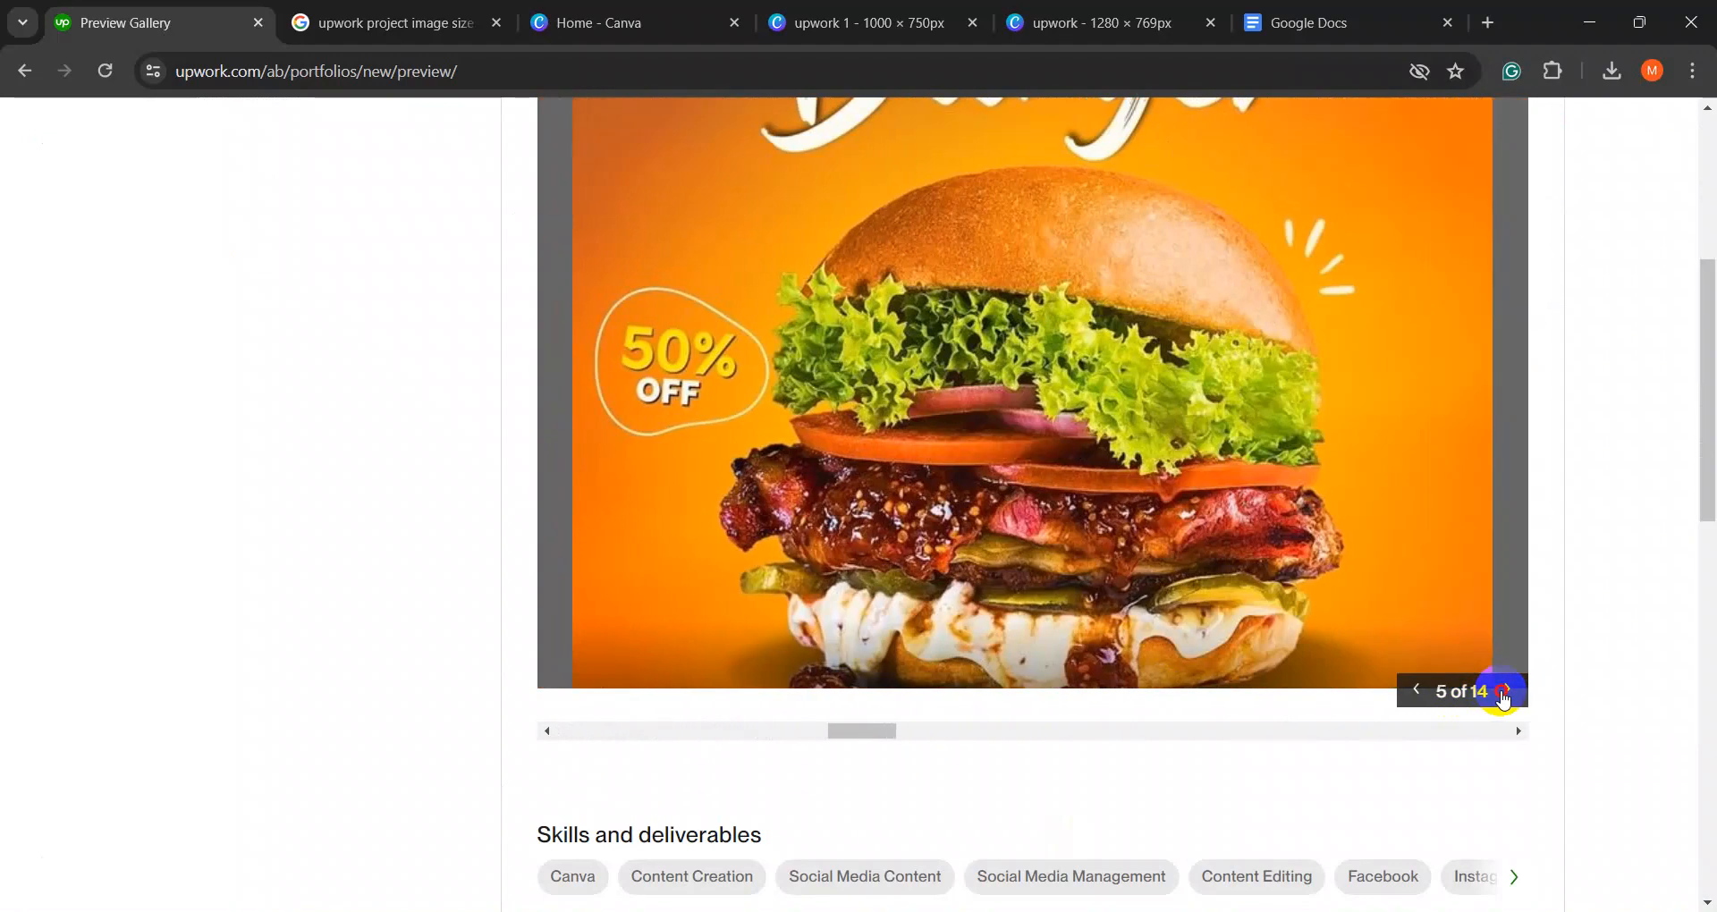
pyautogui.click(1503, 694)
pyautogui.click(1503, 693)
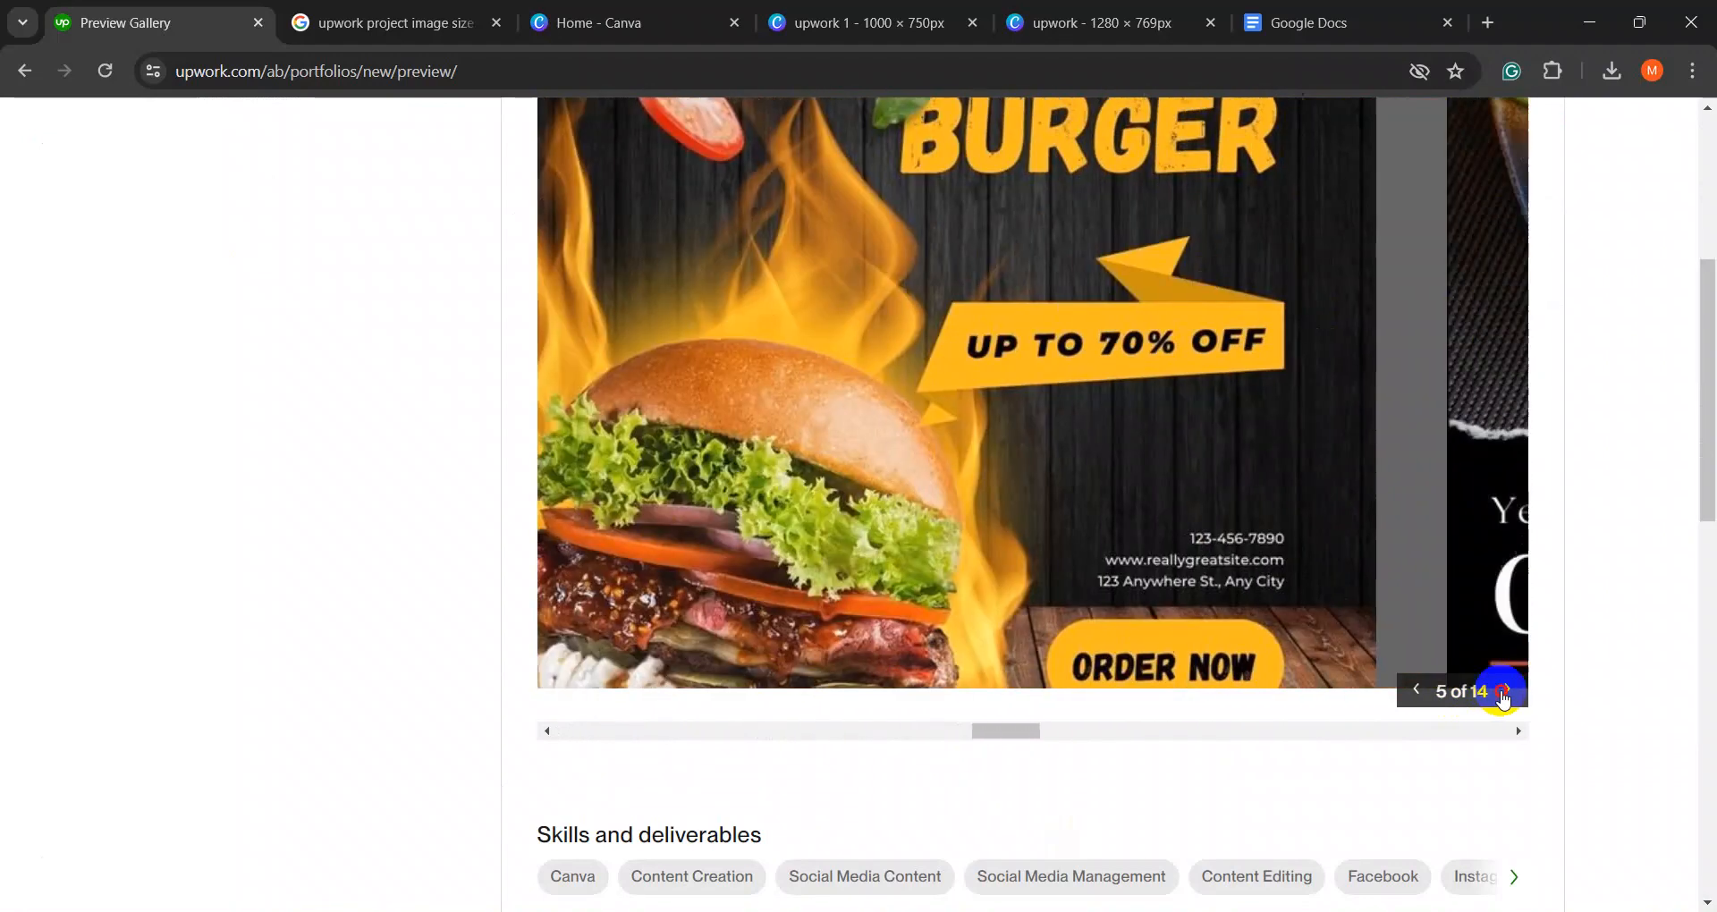
pyautogui.click(1503, 694)
pyautogui.click(1504, 694)
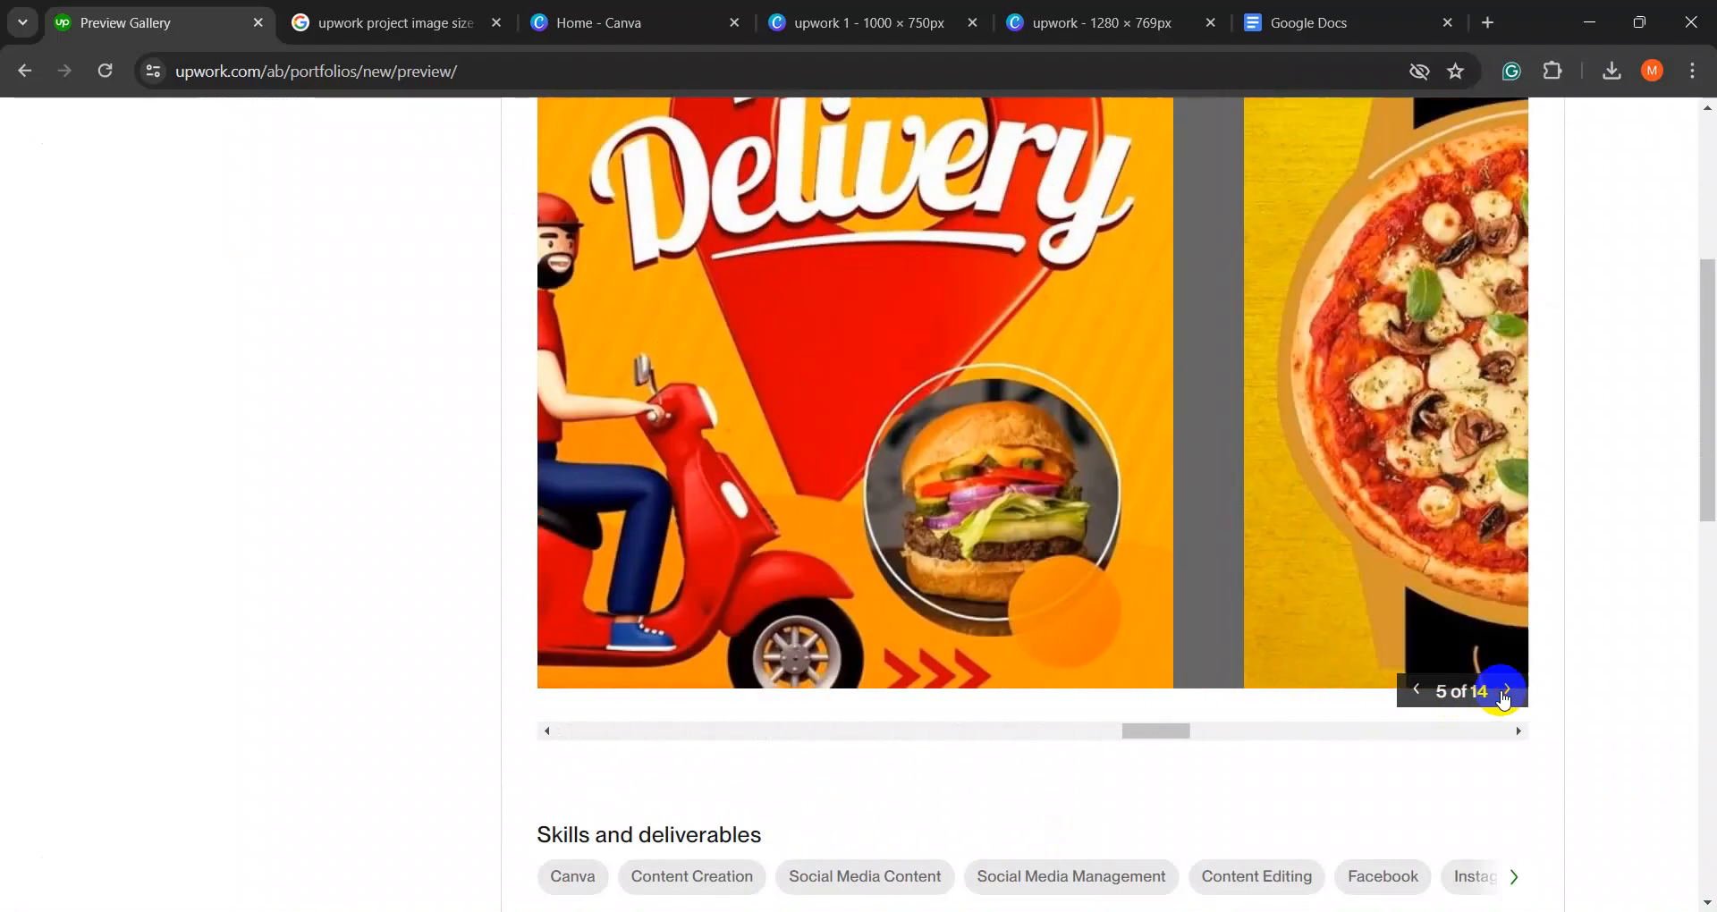
pyautogui.click(1503, 694)
pyautogui.scroll(5, 1436, 637)
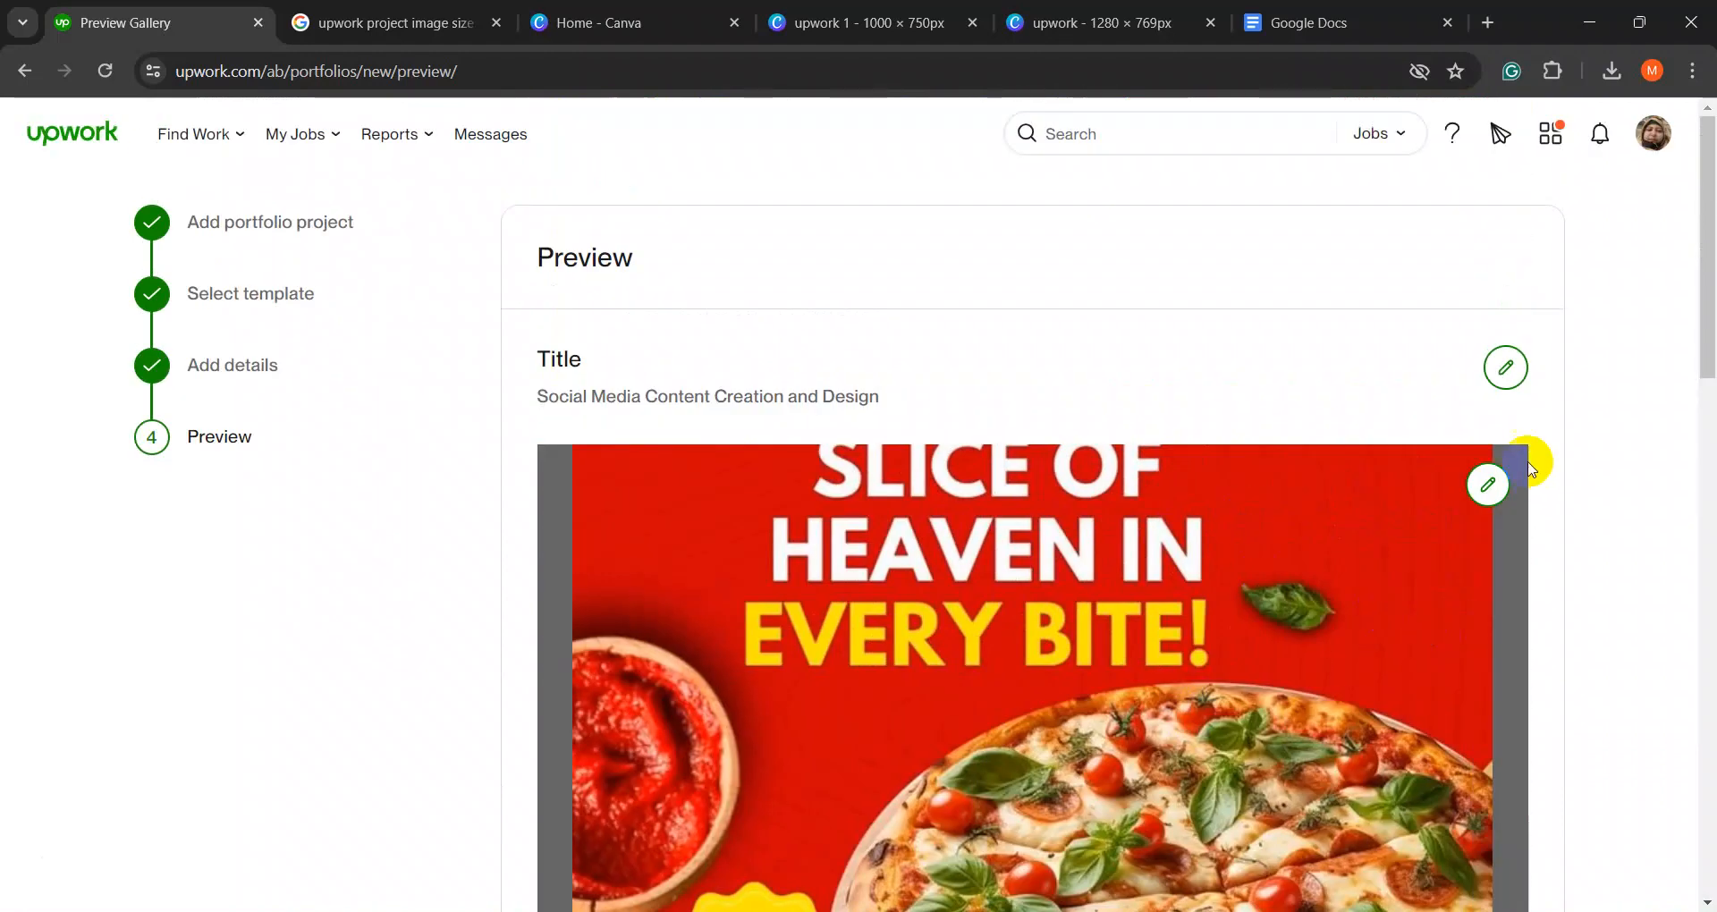
# - Return to the project details and set the "Social Media Post Design" image as the project cover
pyautogui.click(1488, 487)
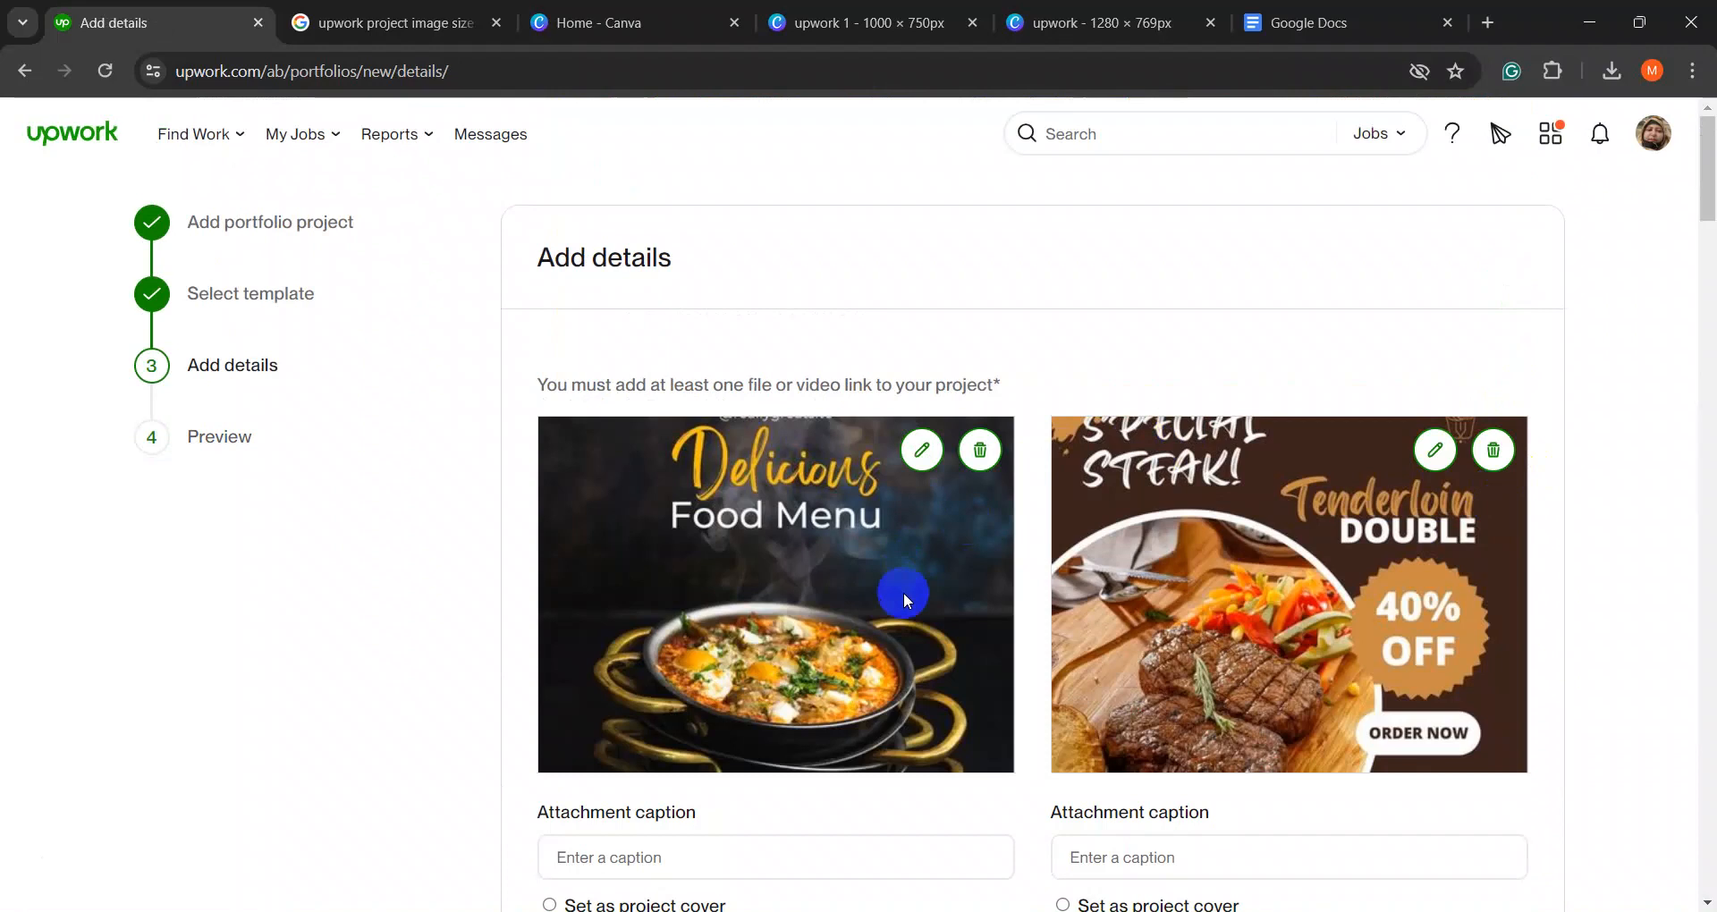
pyautogui.scroll(-5, 904, 592)
pyautogui.scroll(-20, 1066, 521)
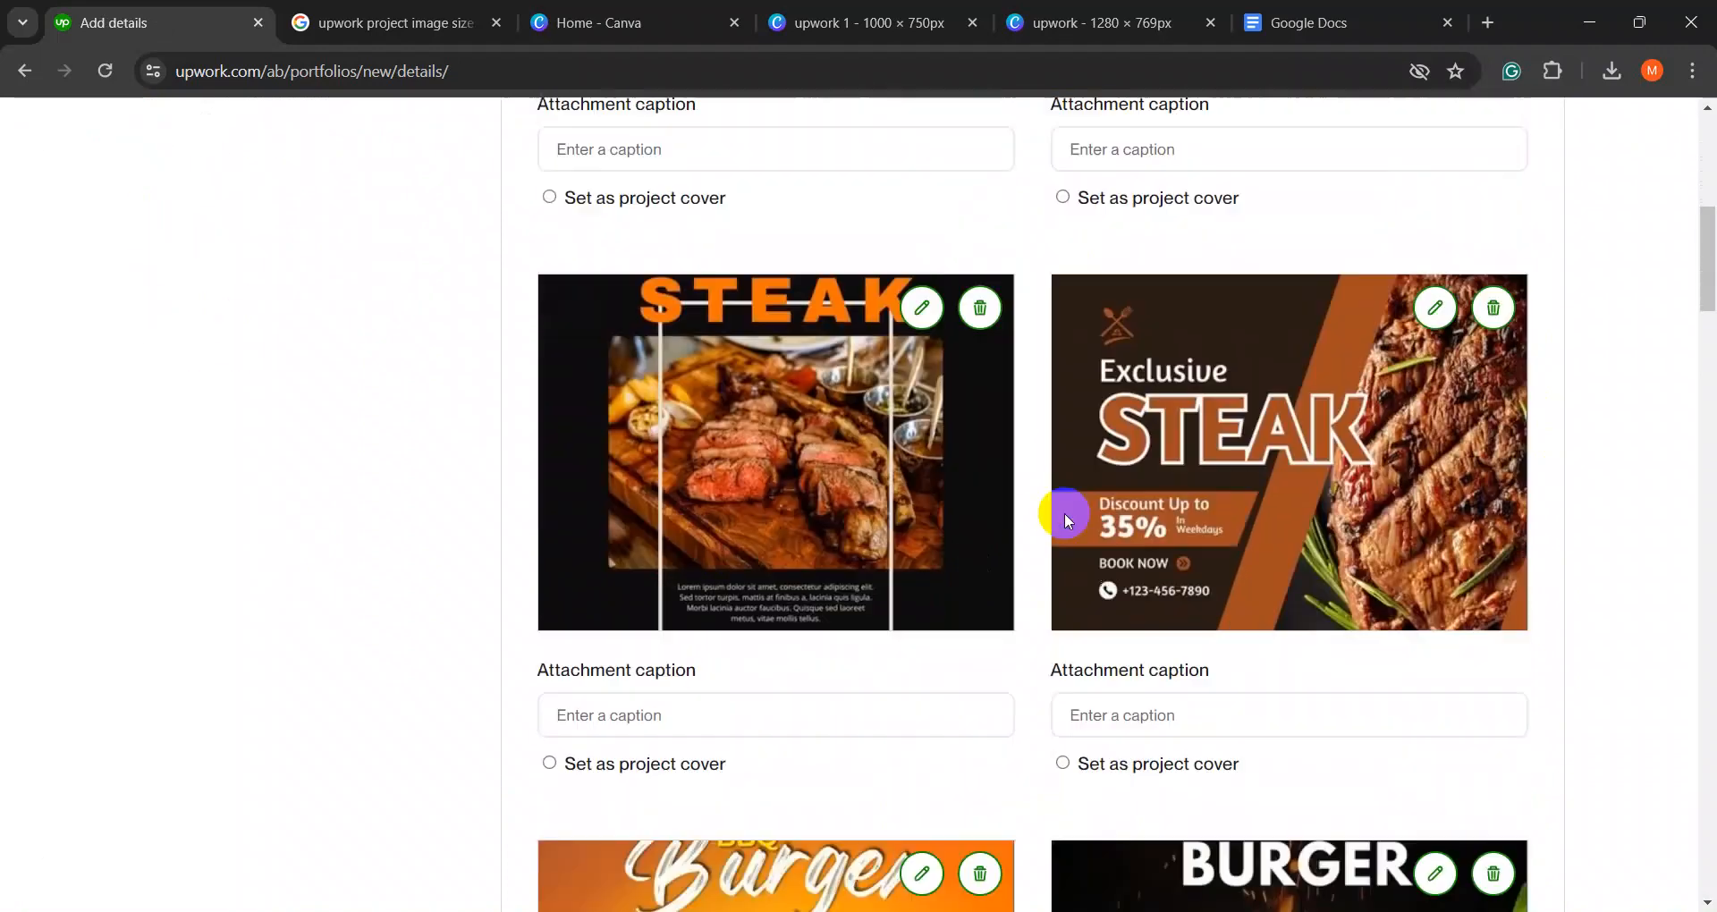
pyautogui.scroll(-13, 1132, 597)
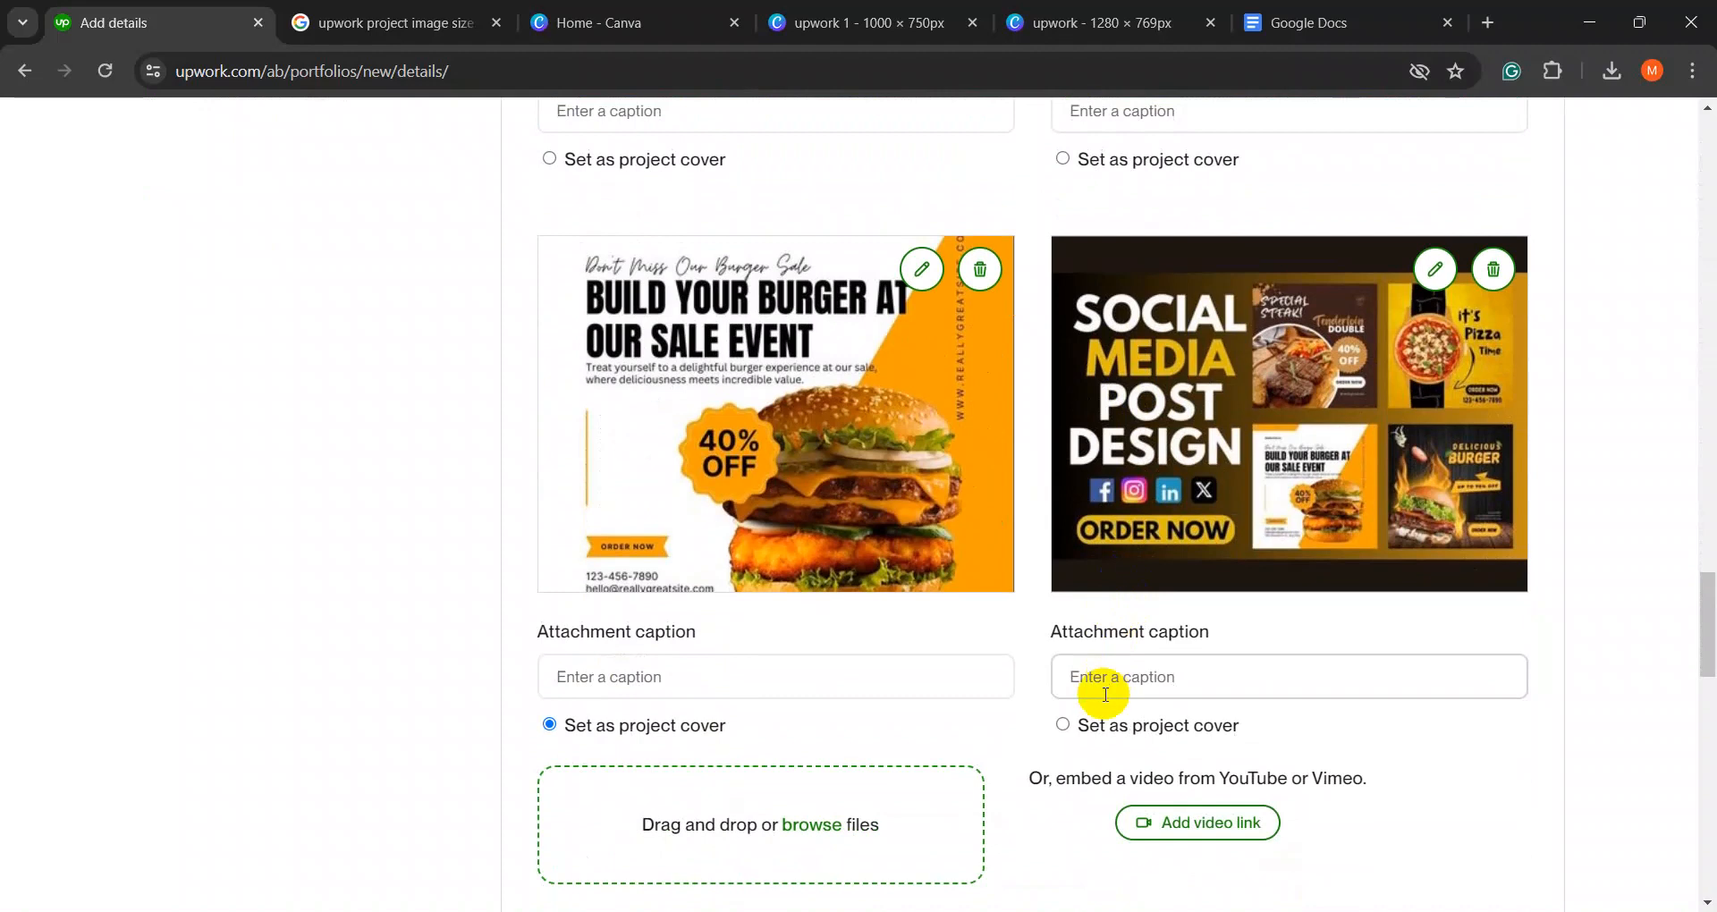
pyautogui.scroll(-1, 1104, 693)
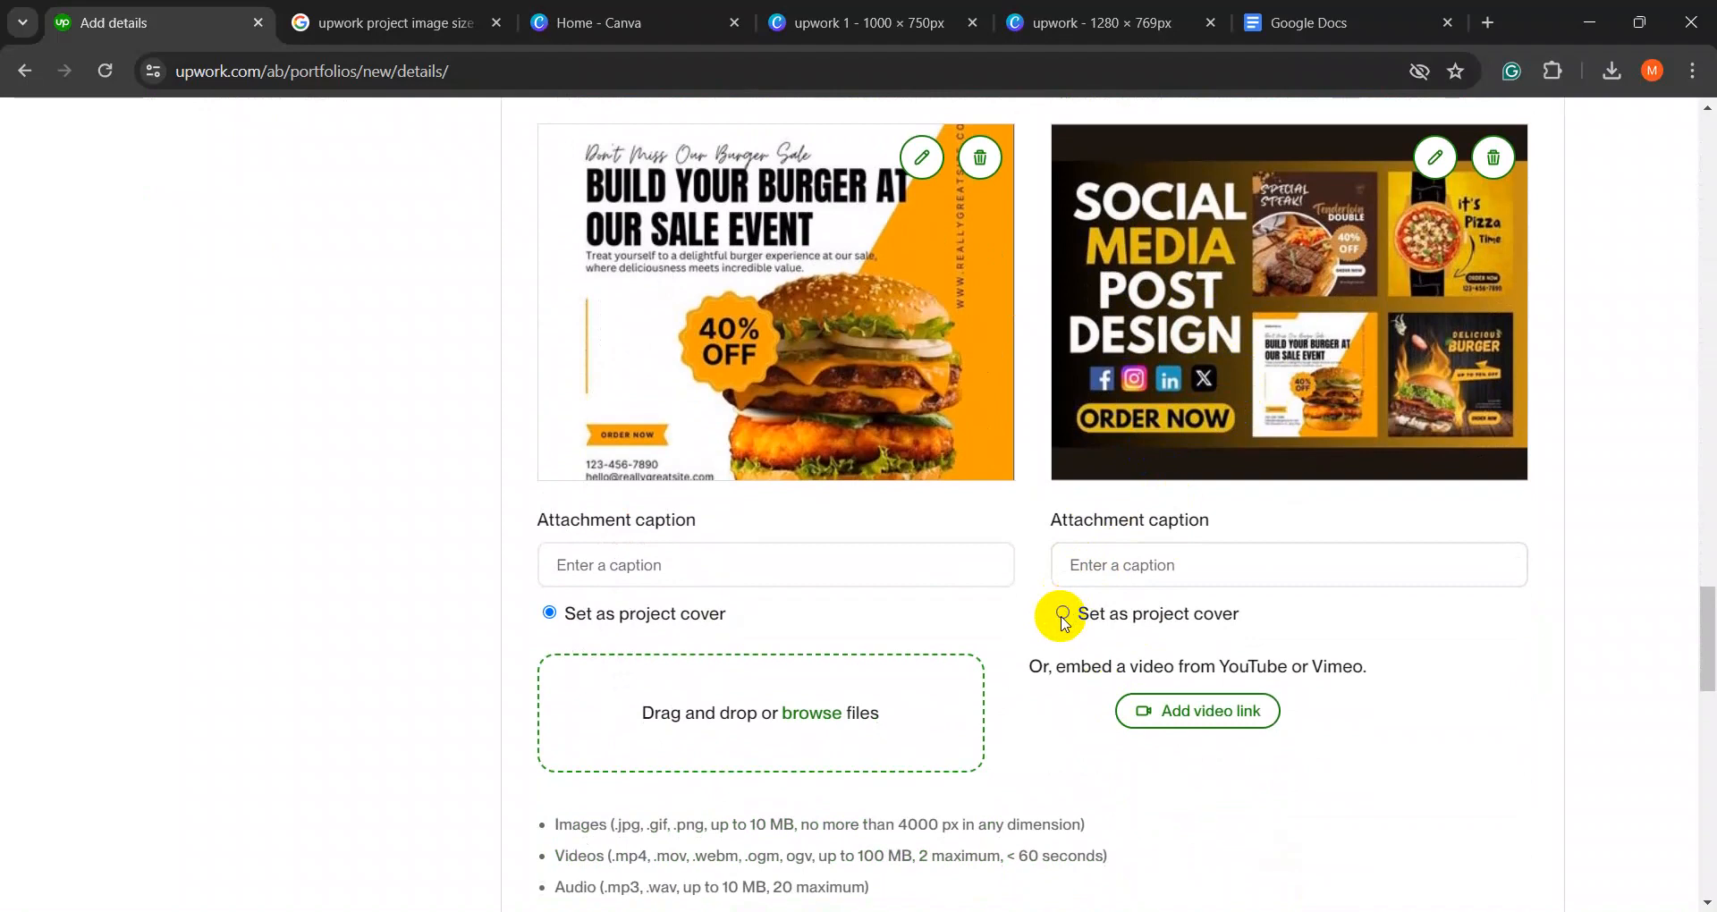
pyautogui.scroll(2, 1199, 588)
pyautogui.scroll(-2, 1199, 589)
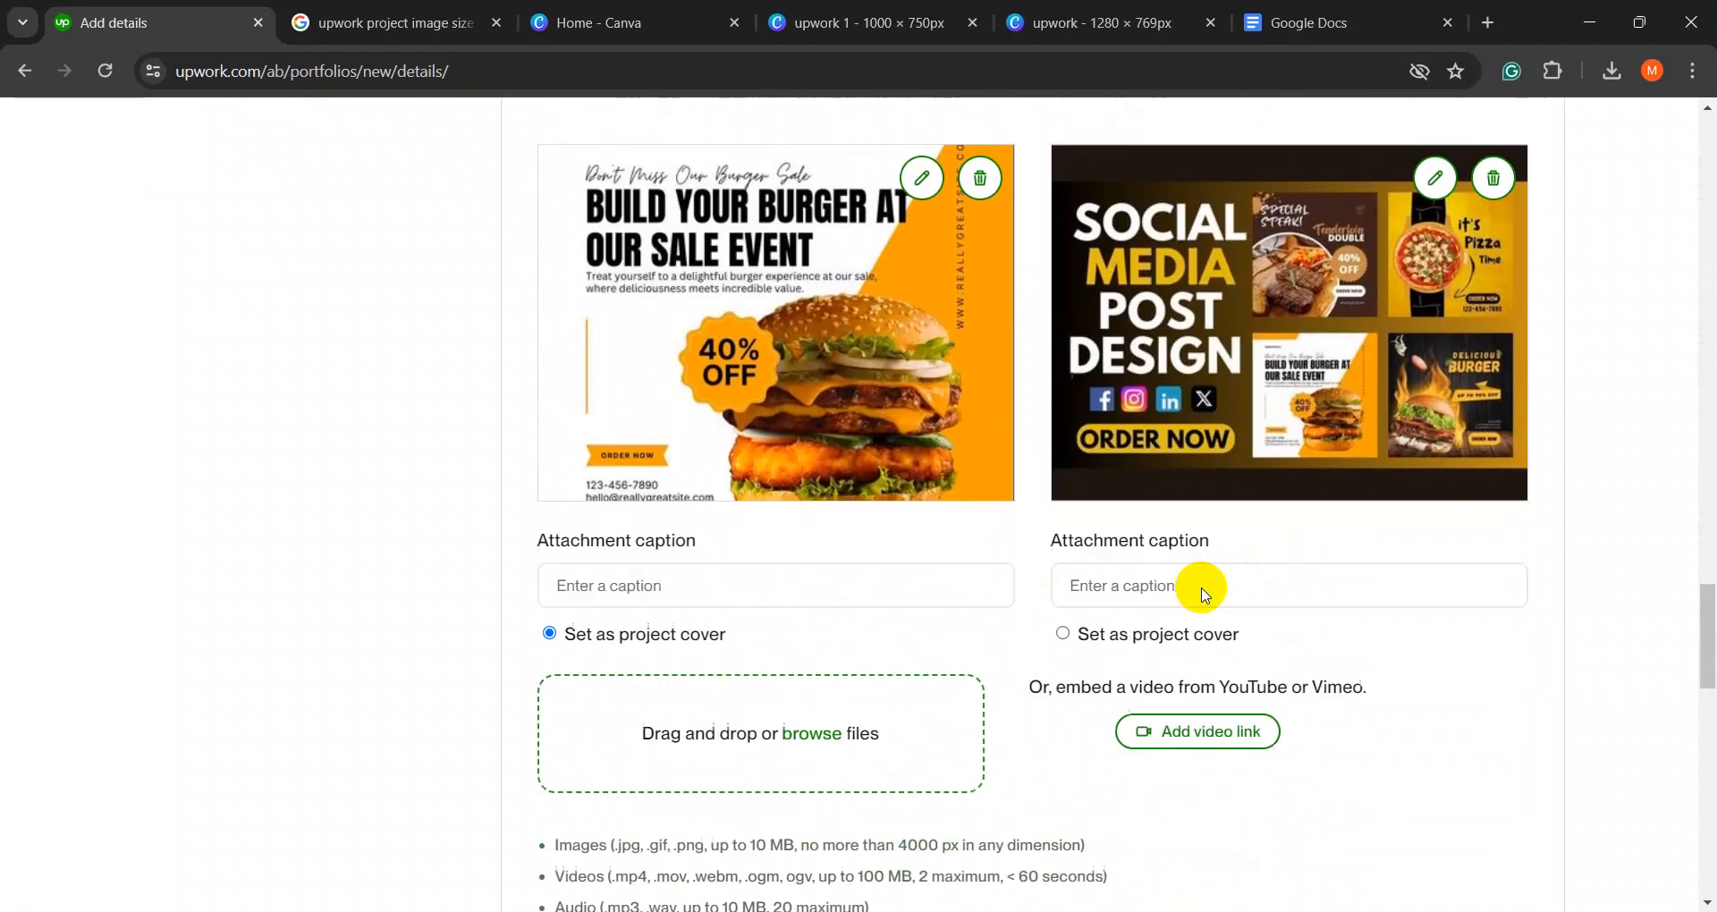
pyautogui.scroll(4, 1188, 433)
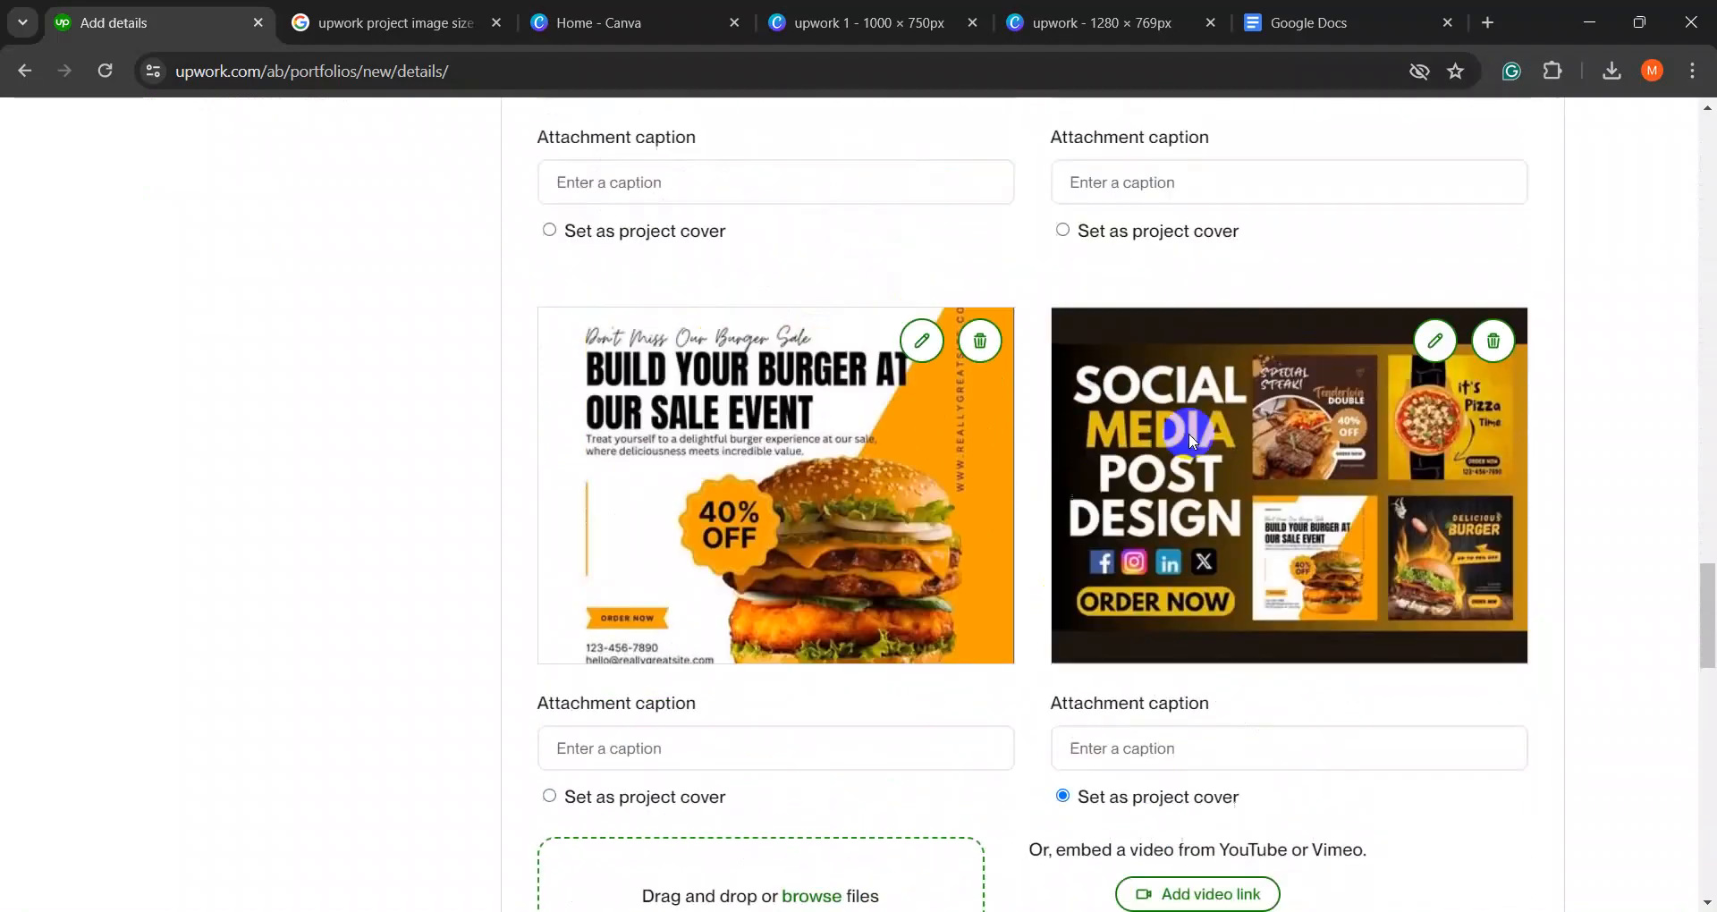
# - Look over the attached food design images and check their order relative to the project cover image
pyautogui.scroll(-1, 1220, 486)
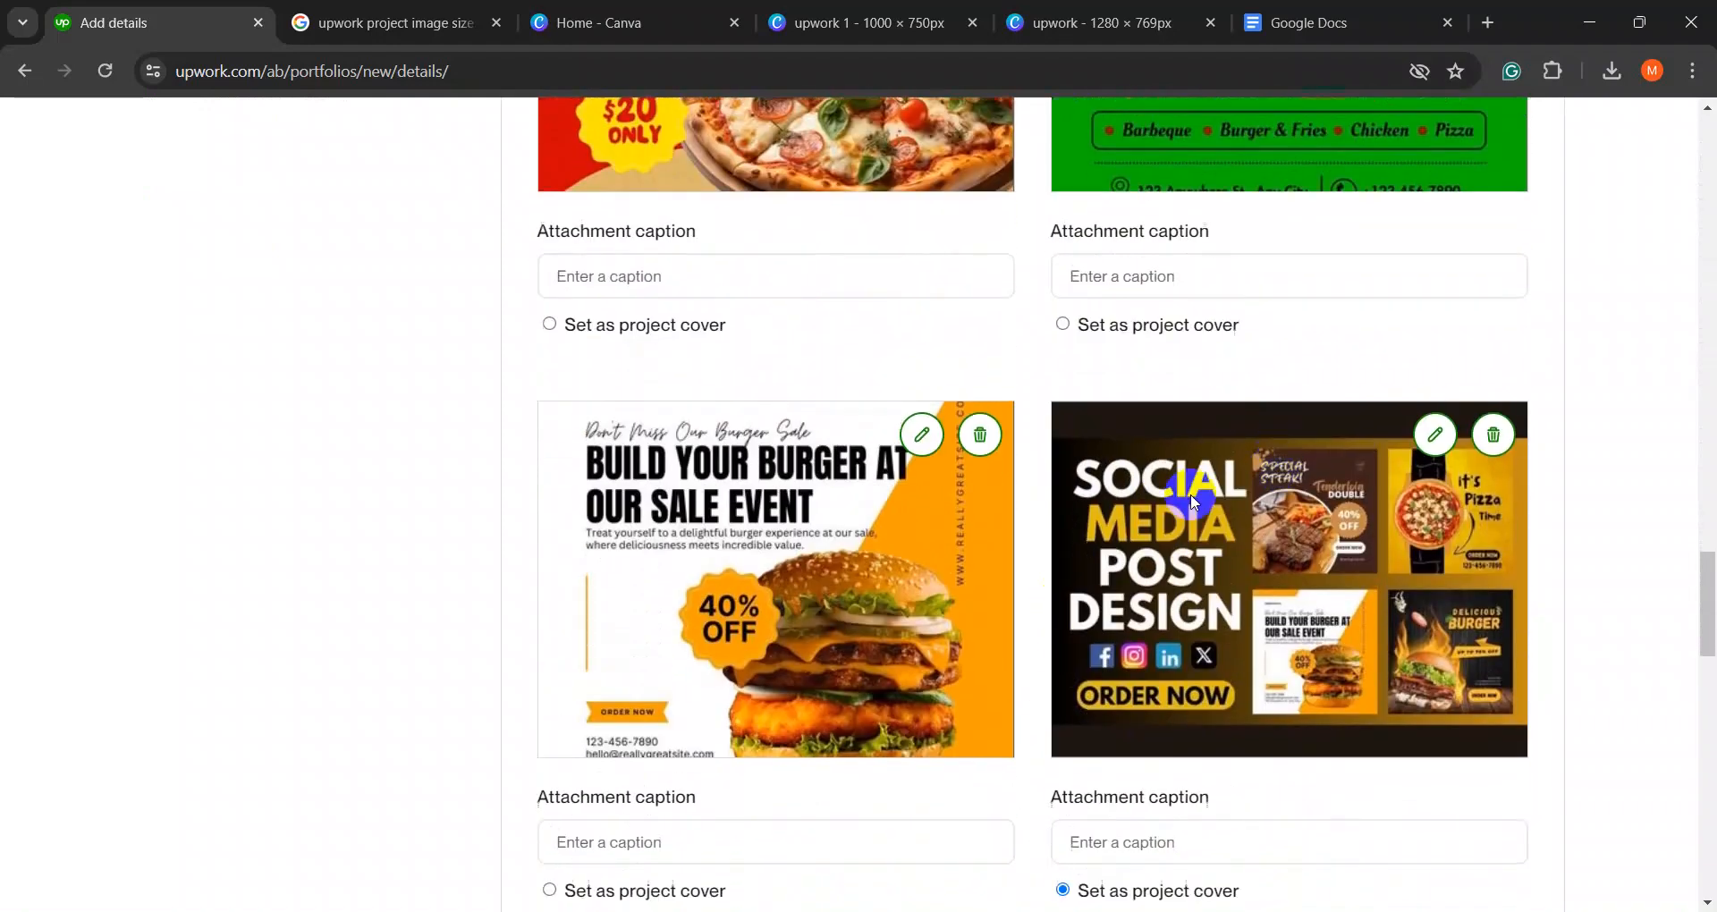
pyautogui.scroll(4, 862, 295)
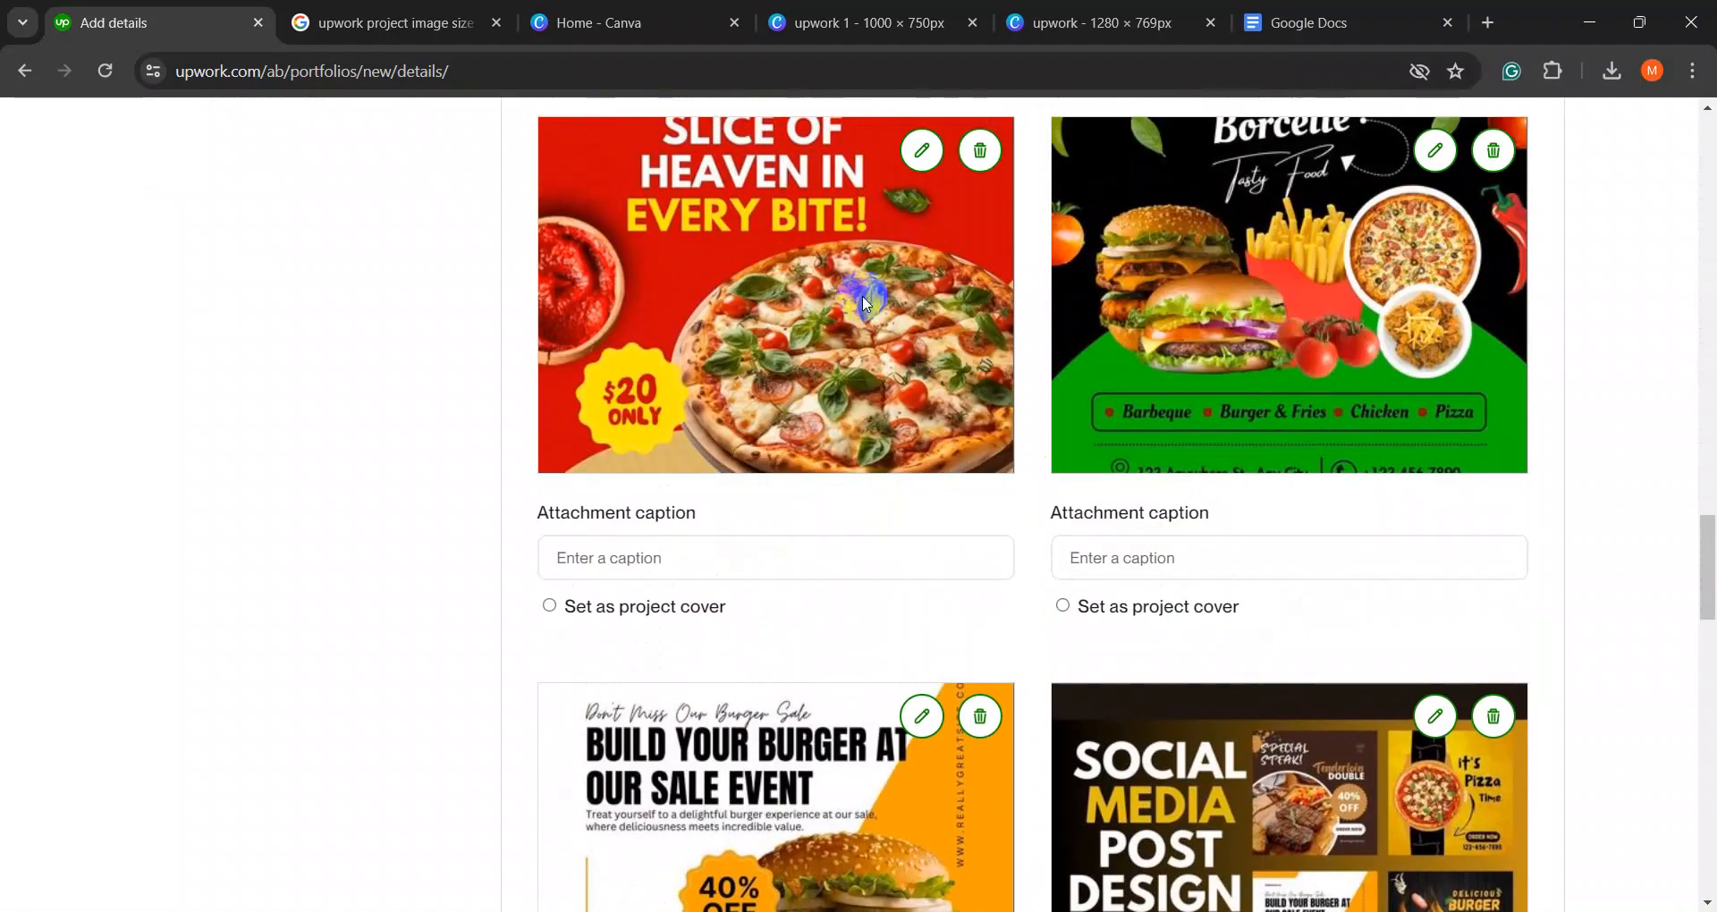
pyautogui.scroll(12, 1277, 259)
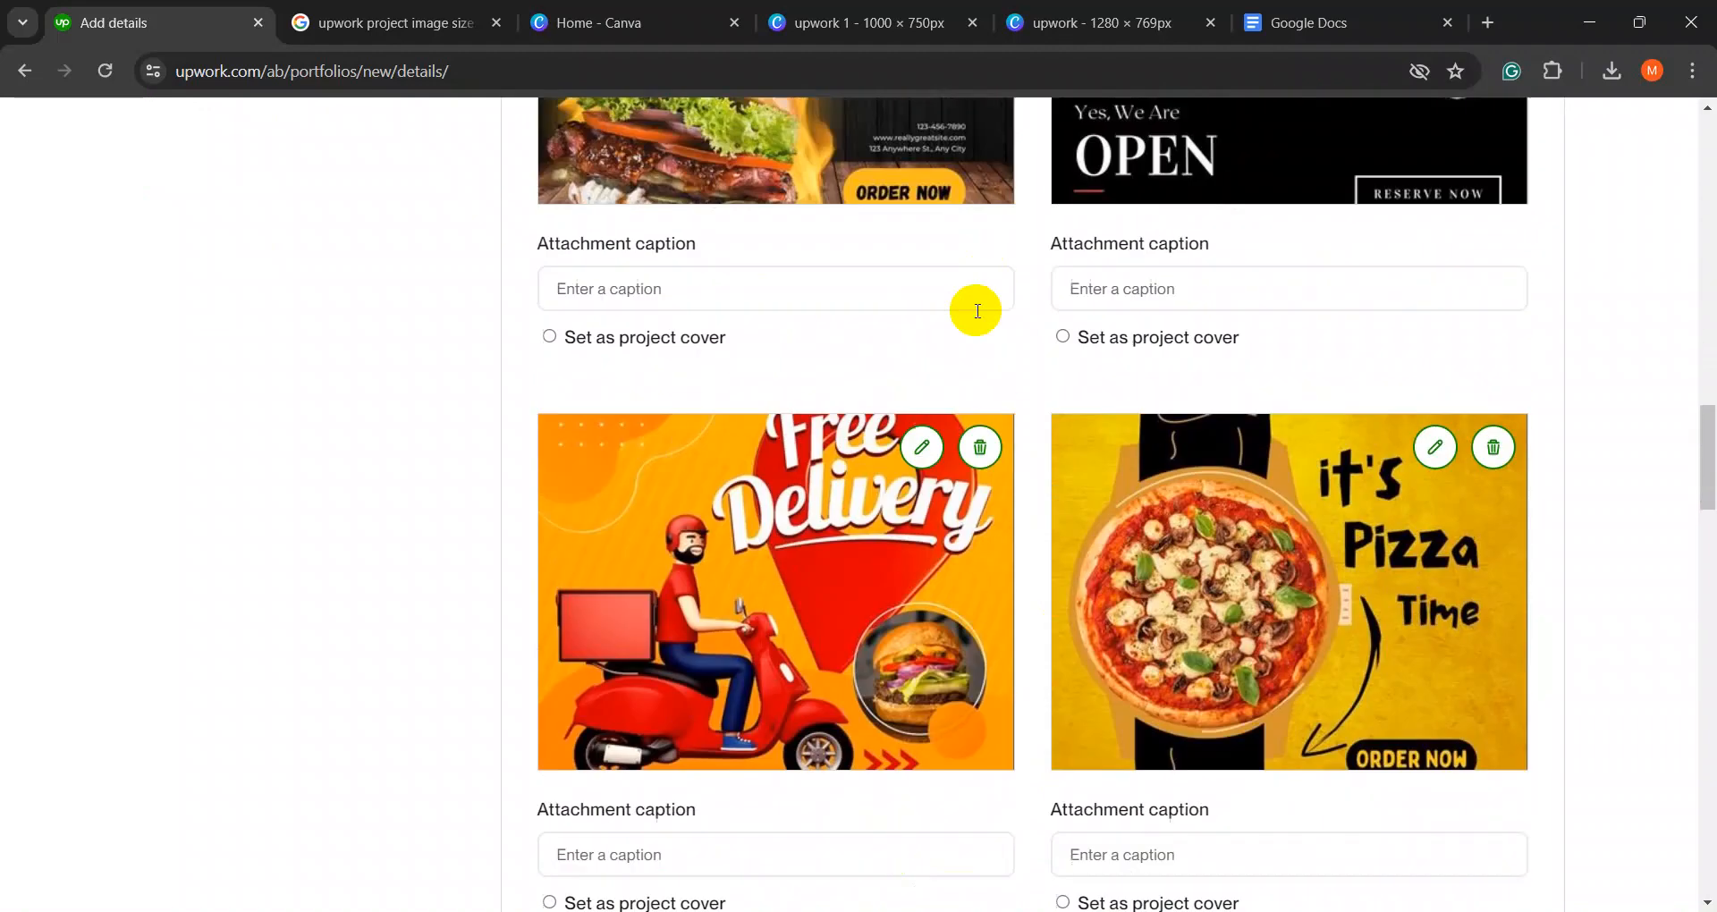
pyautogui.scroll(6, 1023, 287)
pyautogui.scroll(-3, 1123, 514)
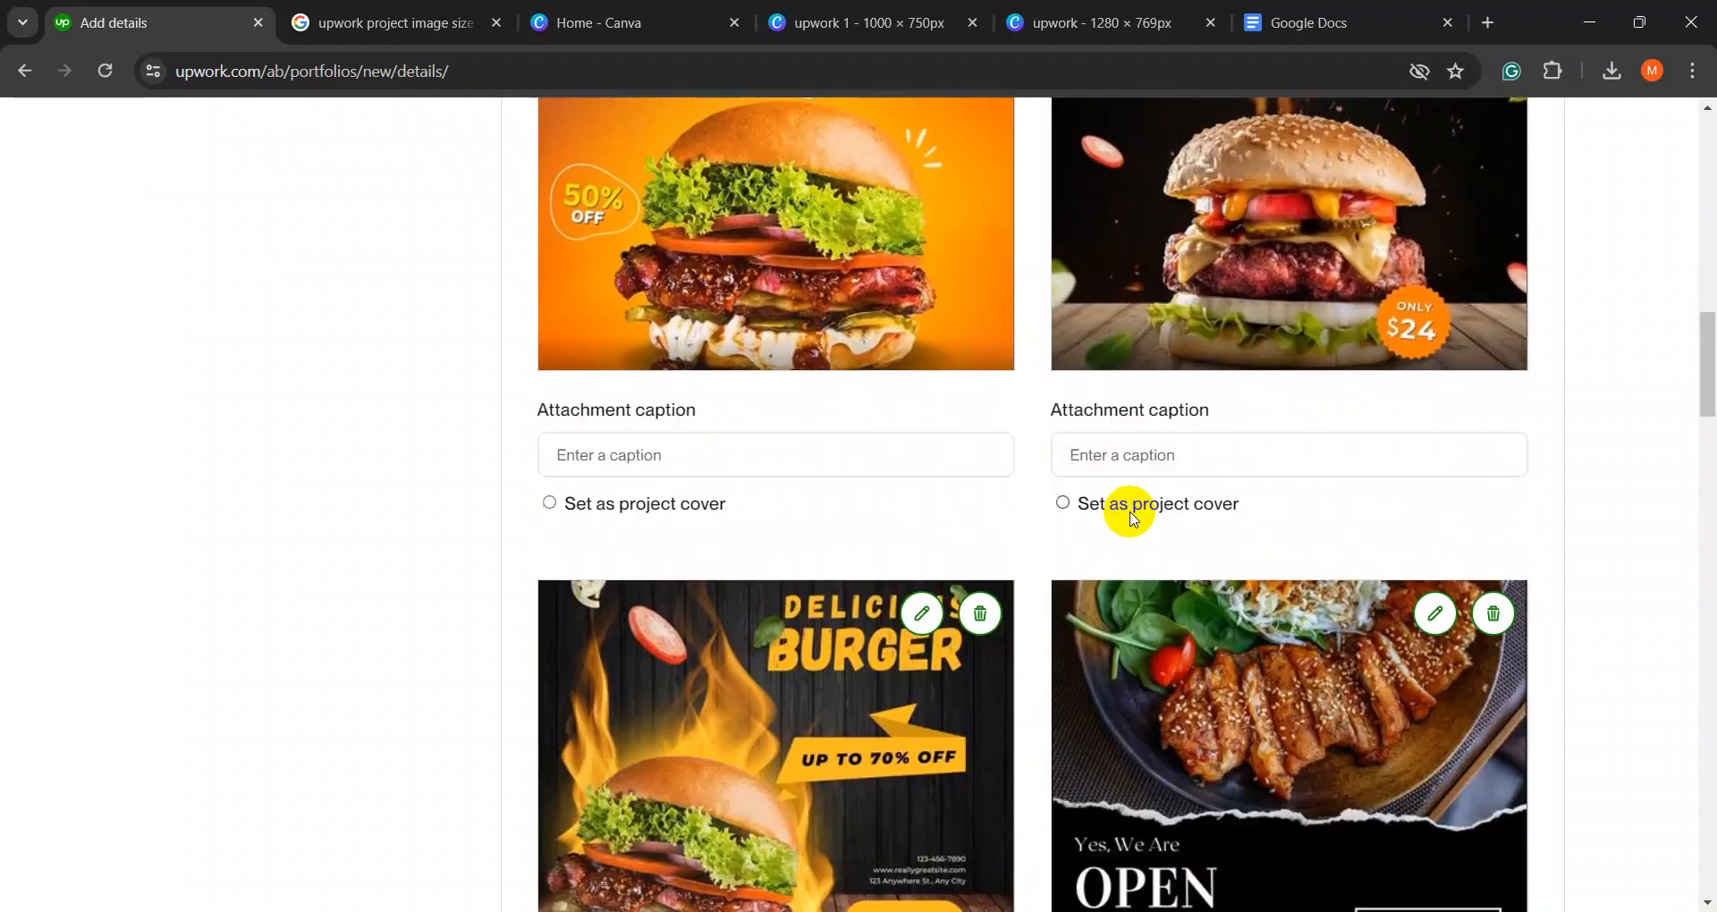
pyautogui.scroll(3, 1157, 364)
pyautogui.scroll(-18, 1065, 460)
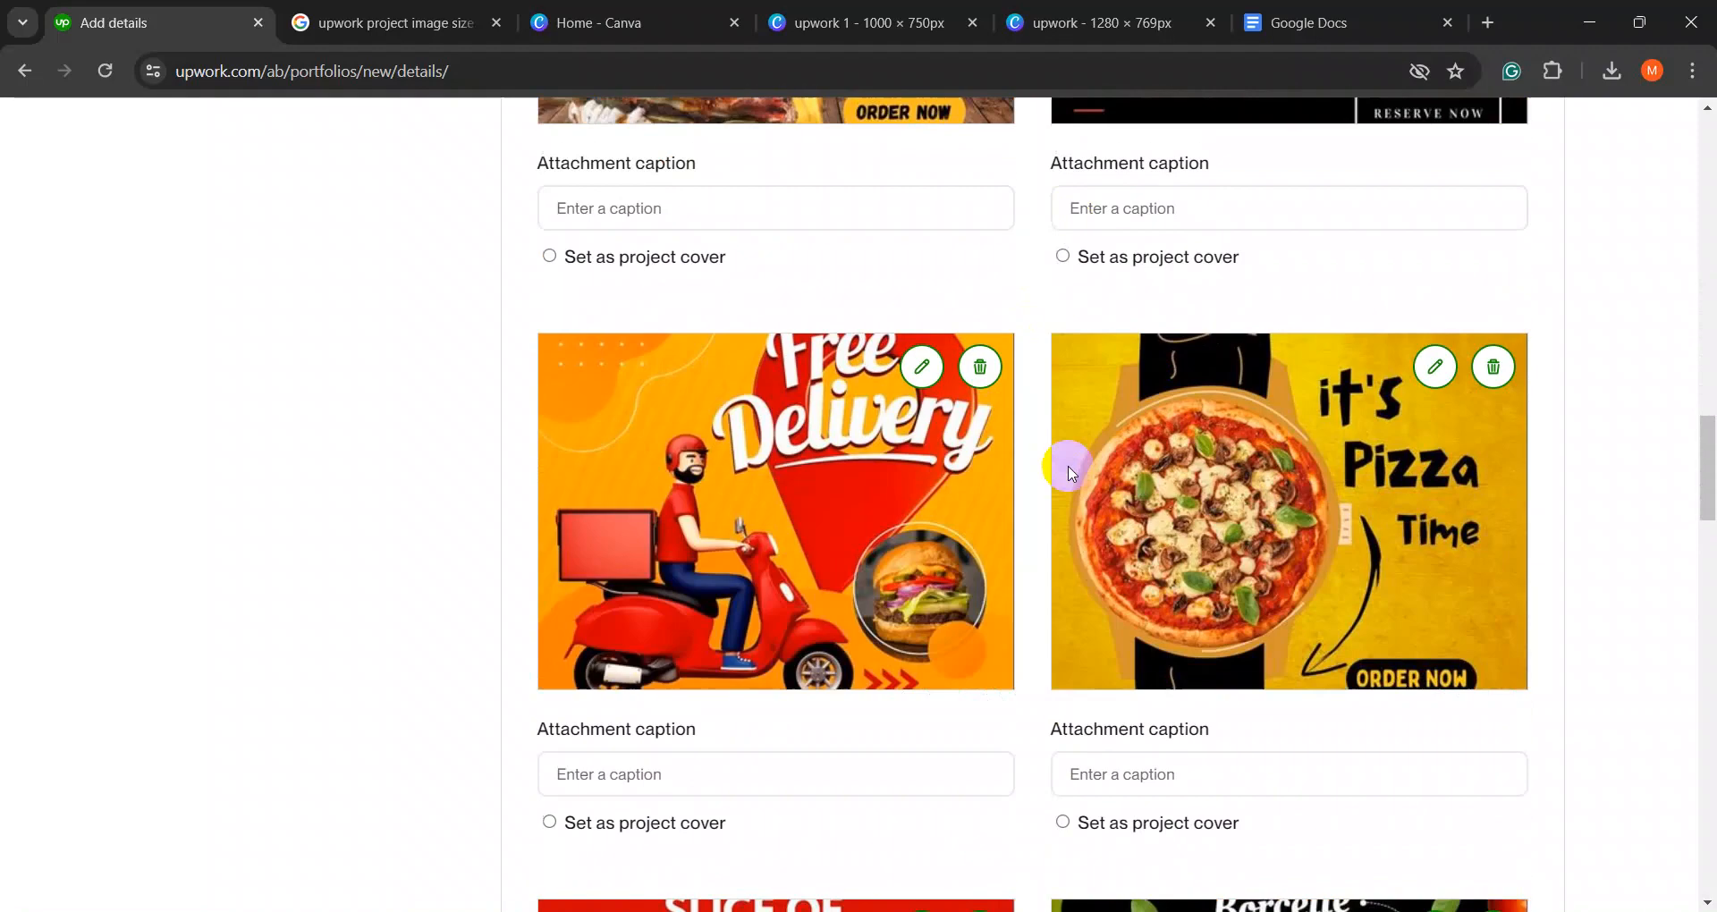
pyautogui.scroll(-9, 1061, 464)
pyautogui.scroll(5, 1158, 309)
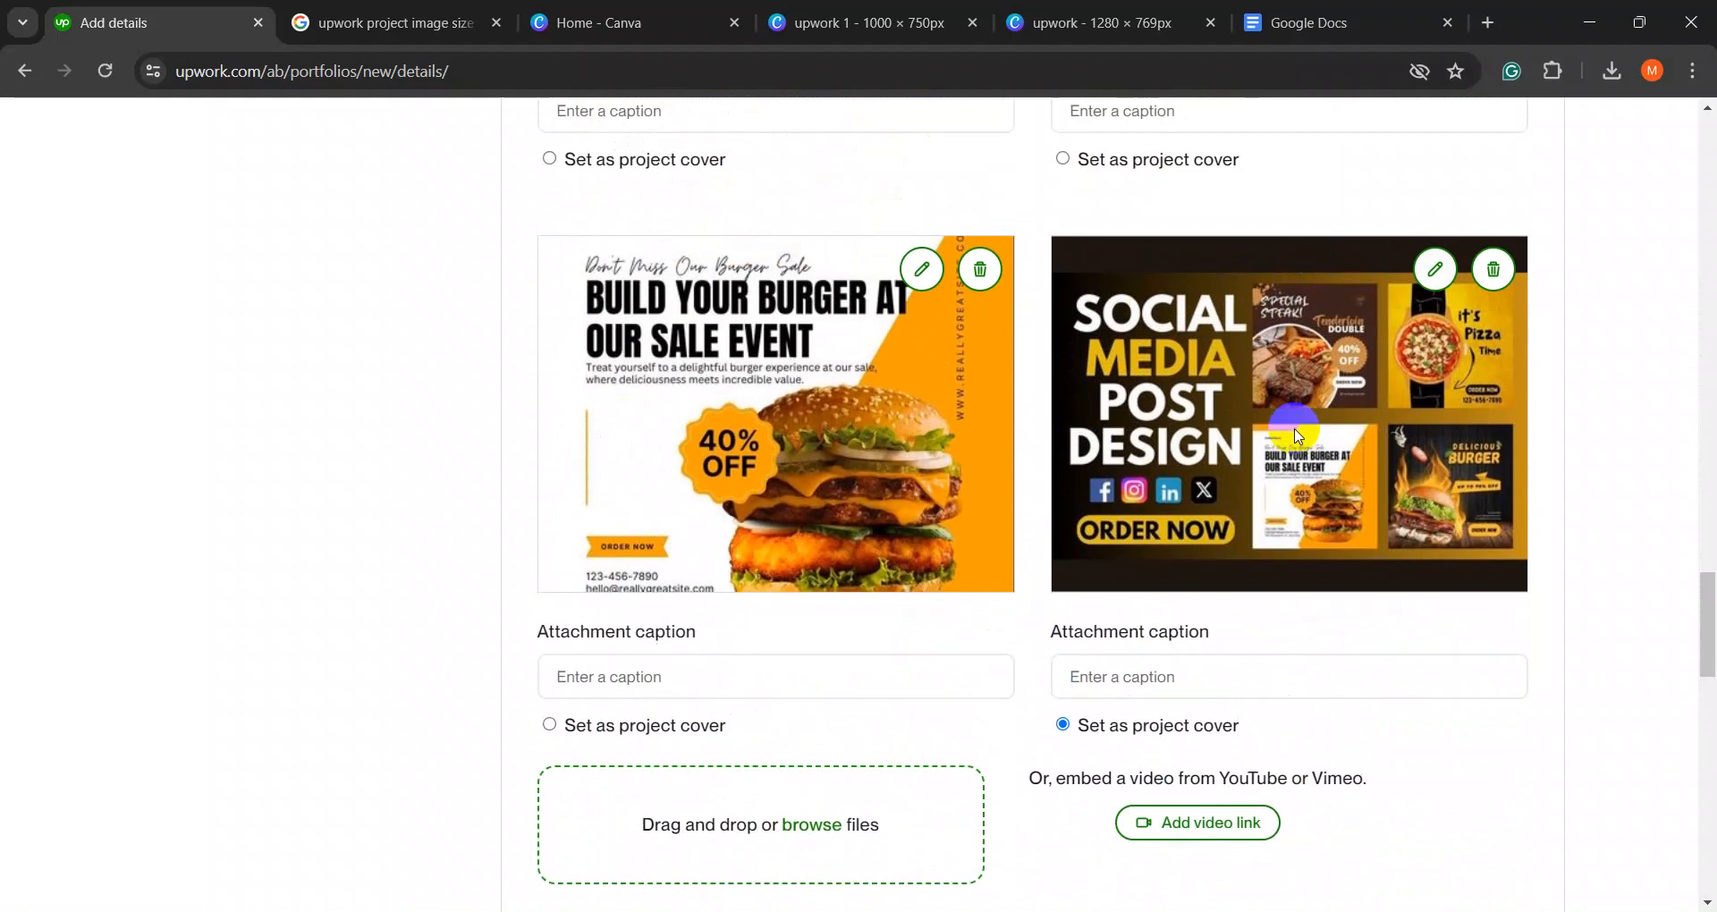
# - Review the project description, open the project preview, and page forward through its first gallery images
pyautogui.scroll(-20, 1238, 507)
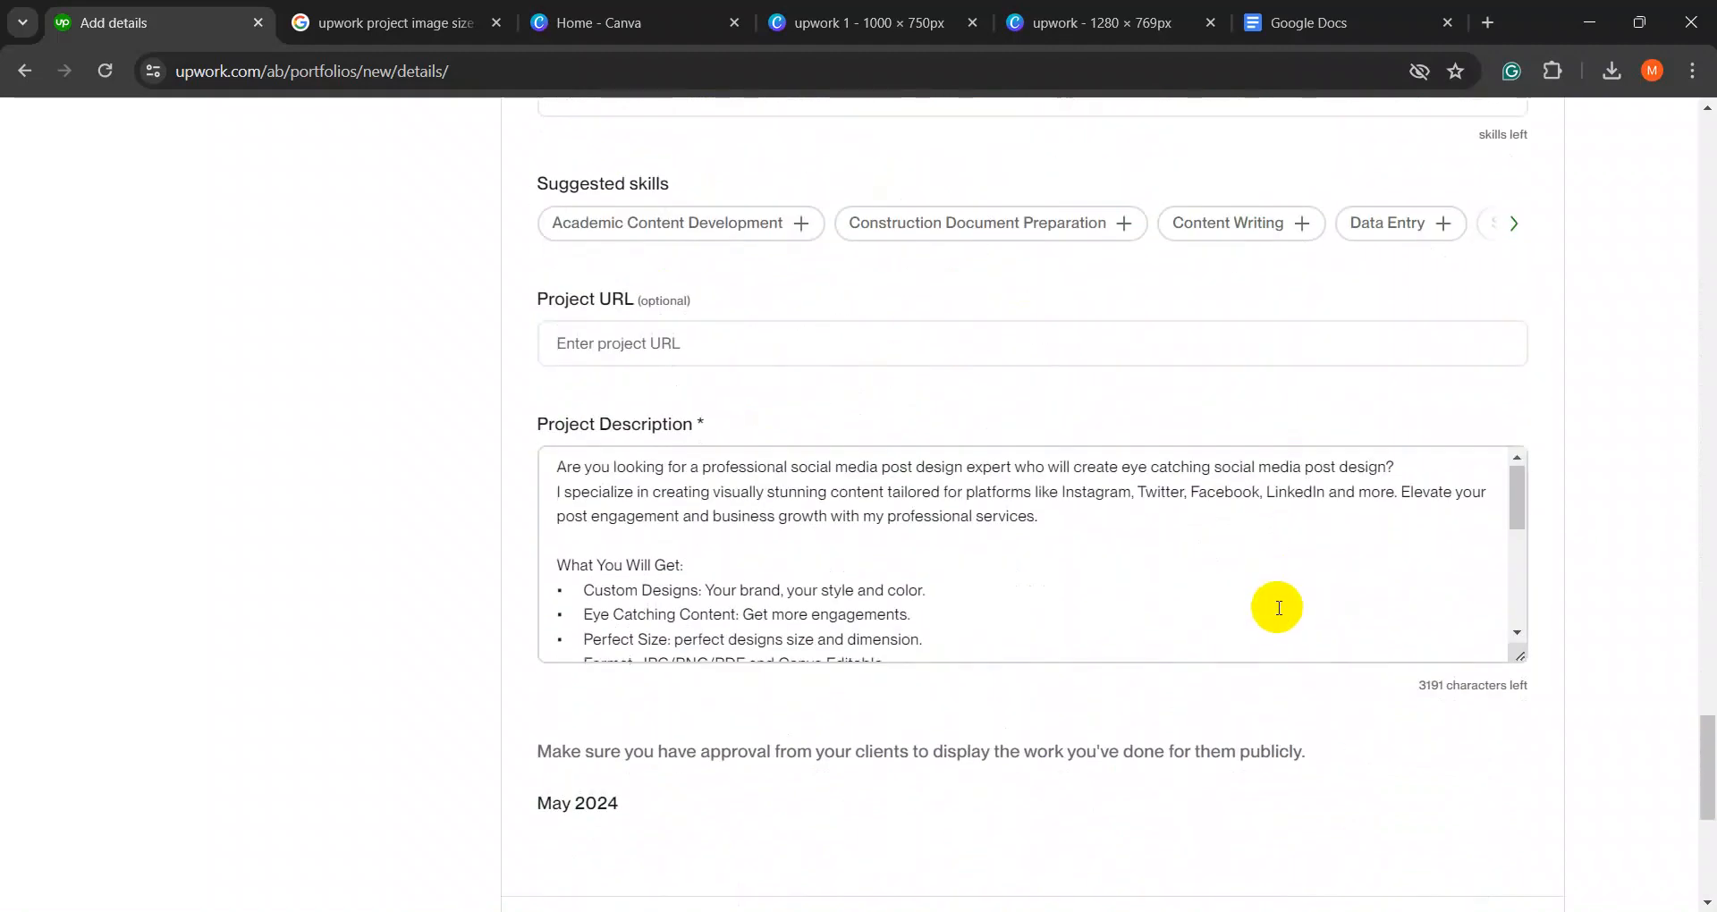
pyautogui.scroll(5, 1520, 787)
pyautogui.scroll(-4, 1484, 798)
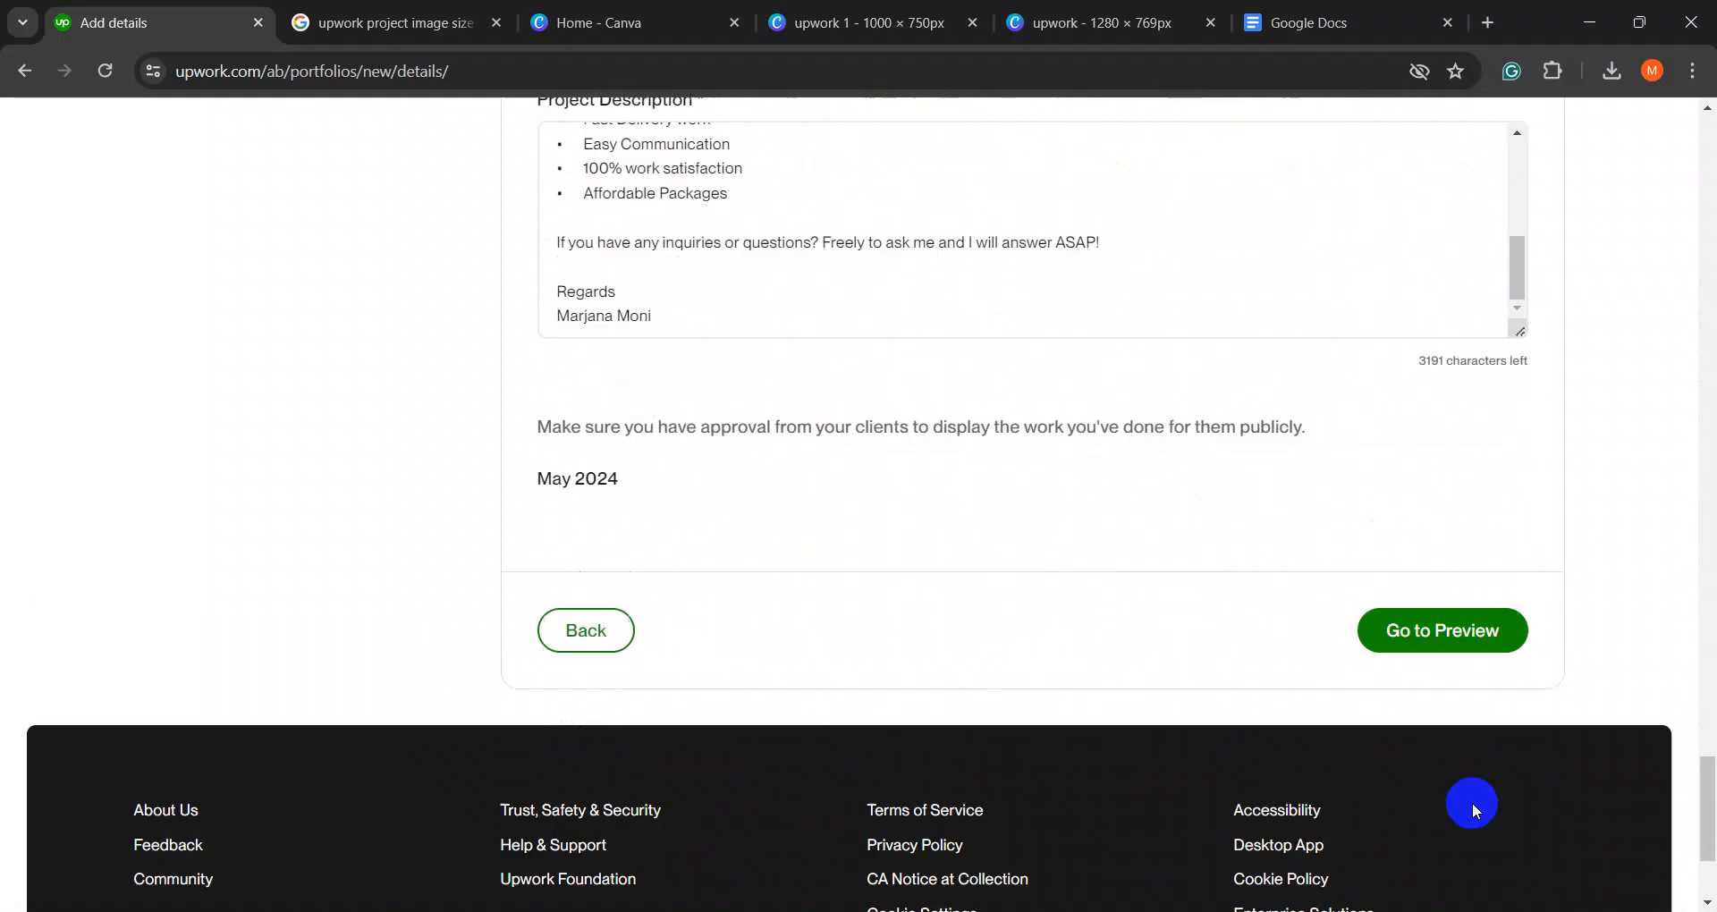
pyautogui.click(1422, 629)
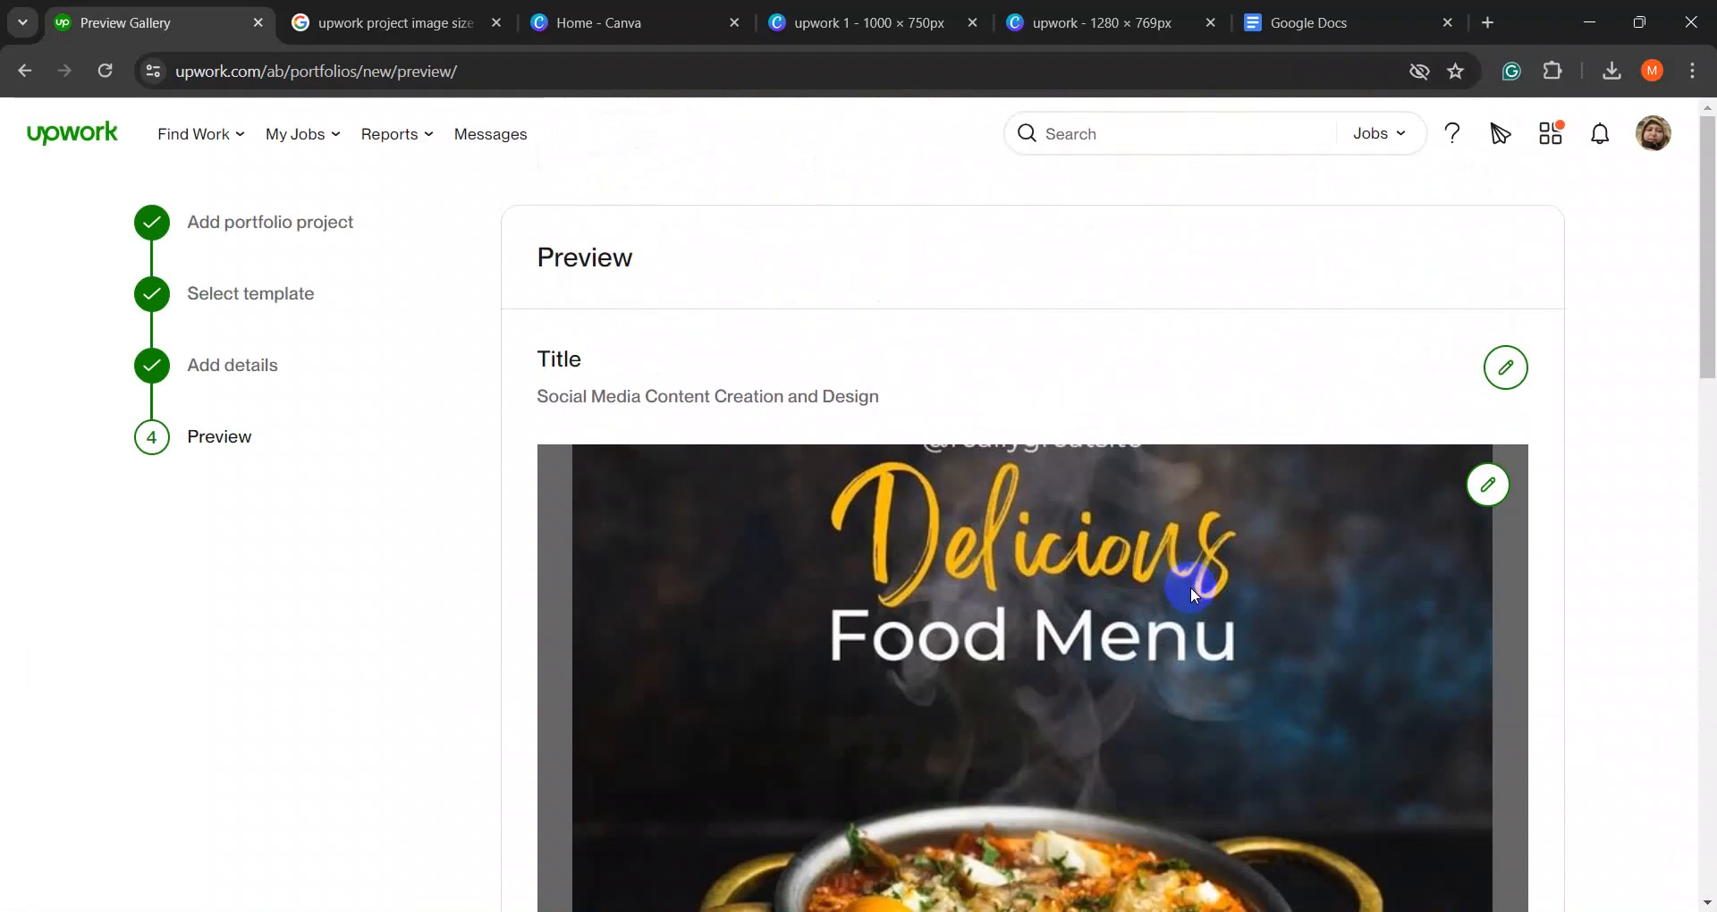
pyautogui.scroll(-8, 1189, 587)
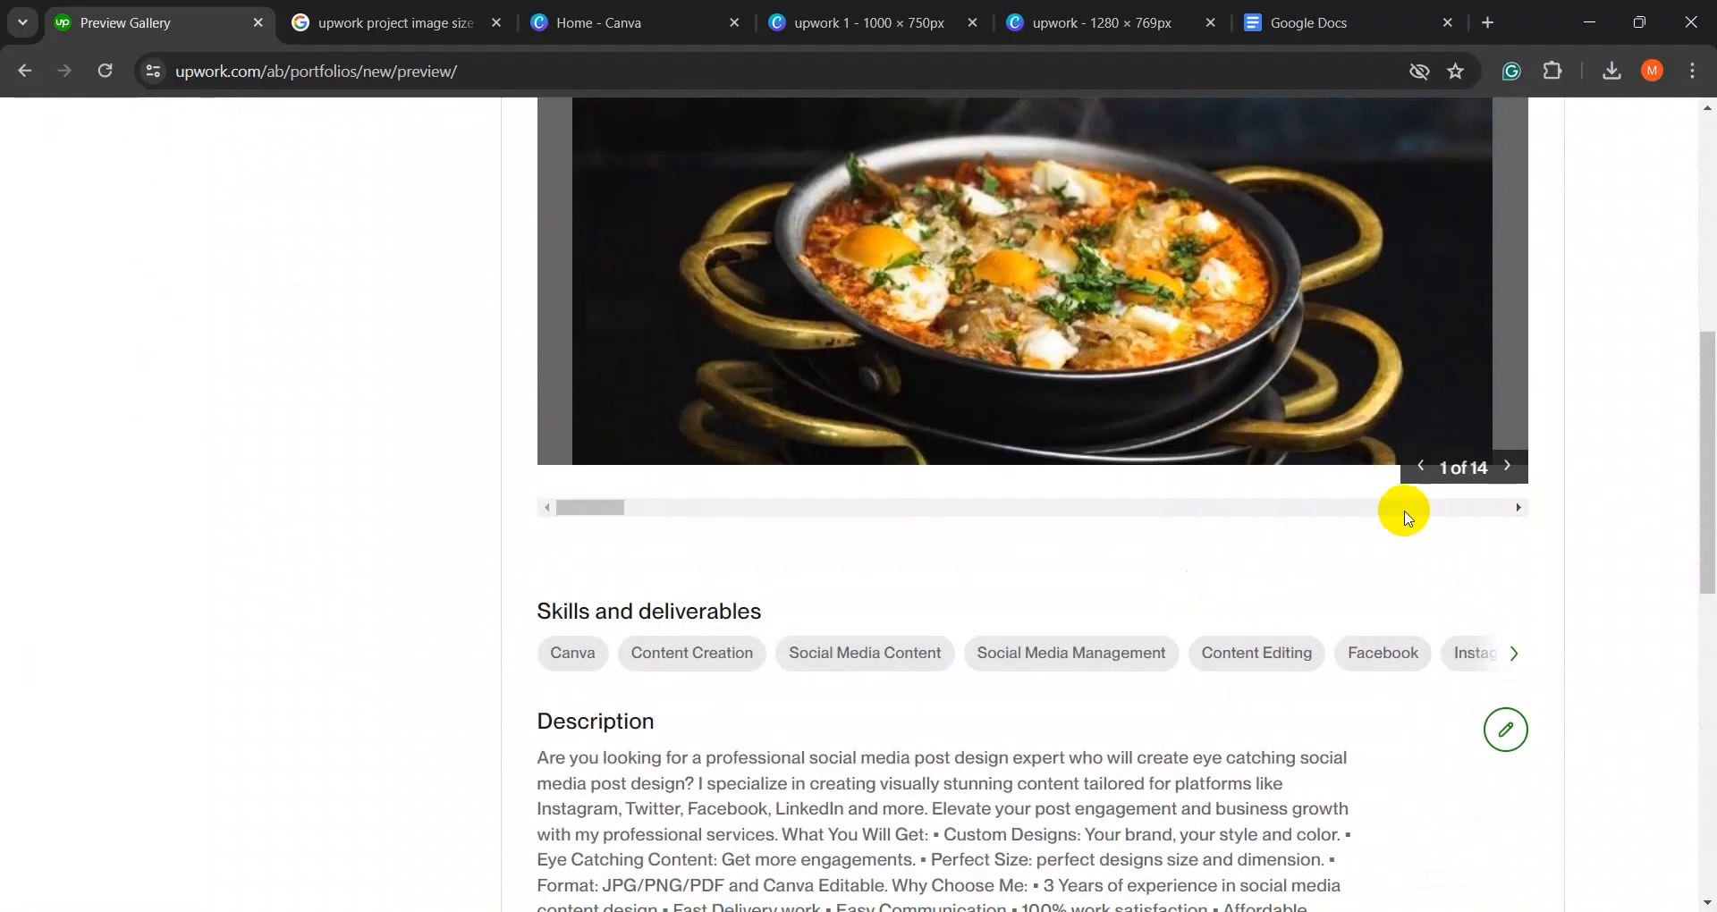
pyautogui.click(1506, 468)
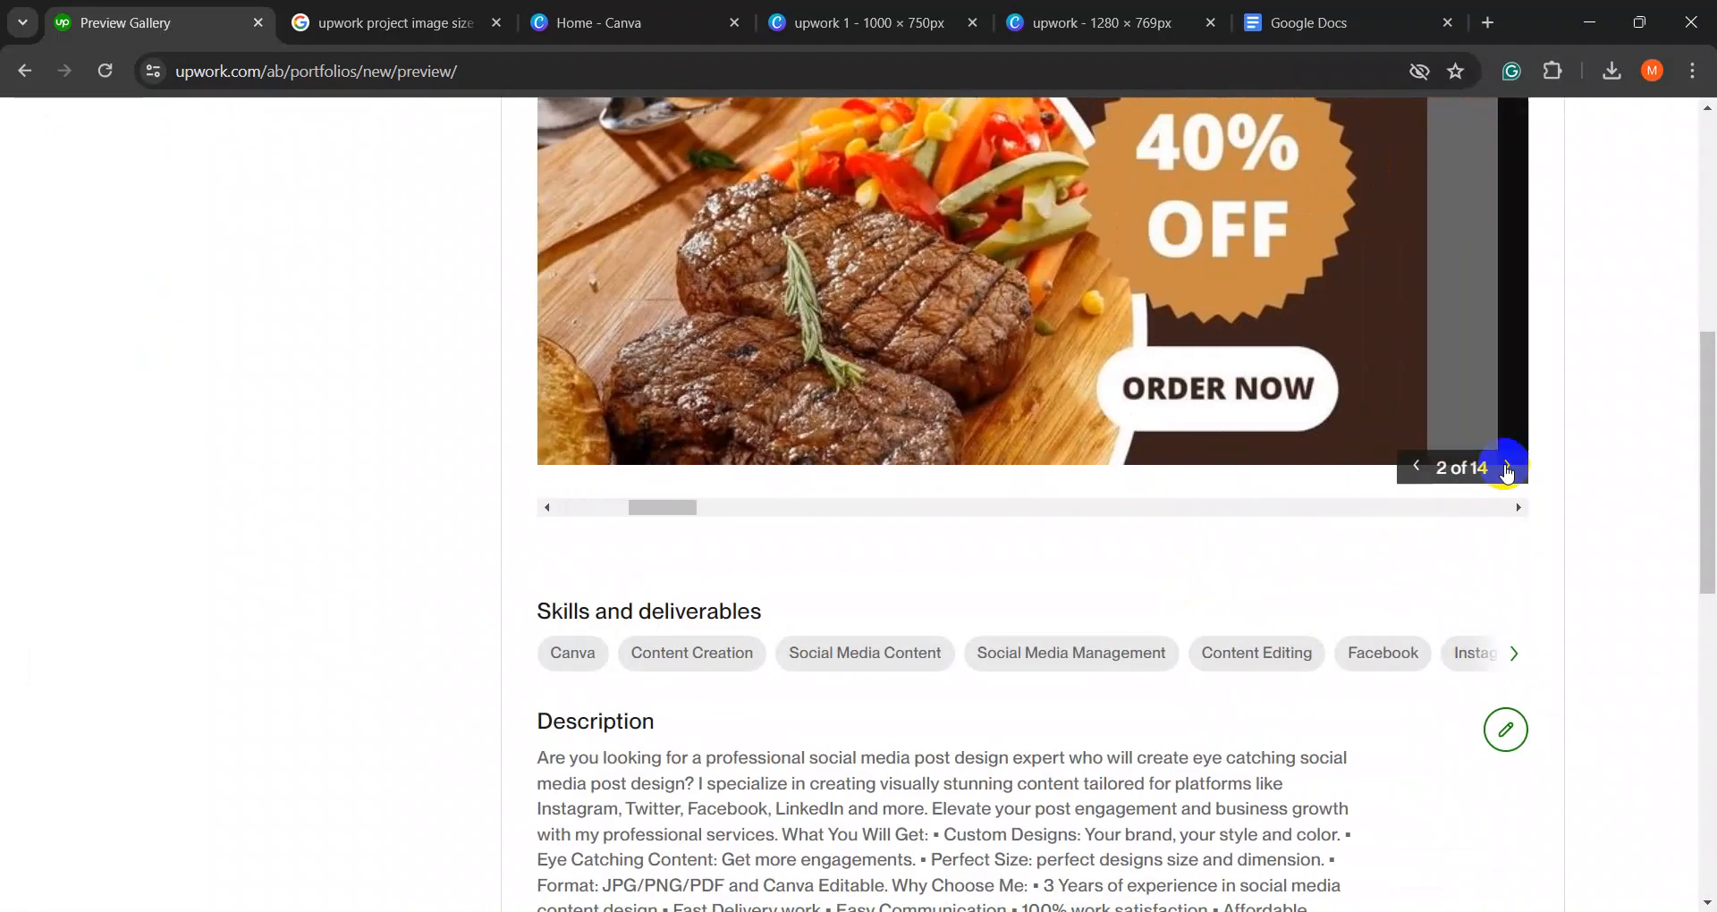
pyautogui.scroll(5, 1490, 499)
pyautogui.scroll(3, 1490, 499)
# - Return to the project details and delete the "Delicious Food Menu", "Tenderloin Double" and black "Steak" images
pyautogui.click(1487, 488)
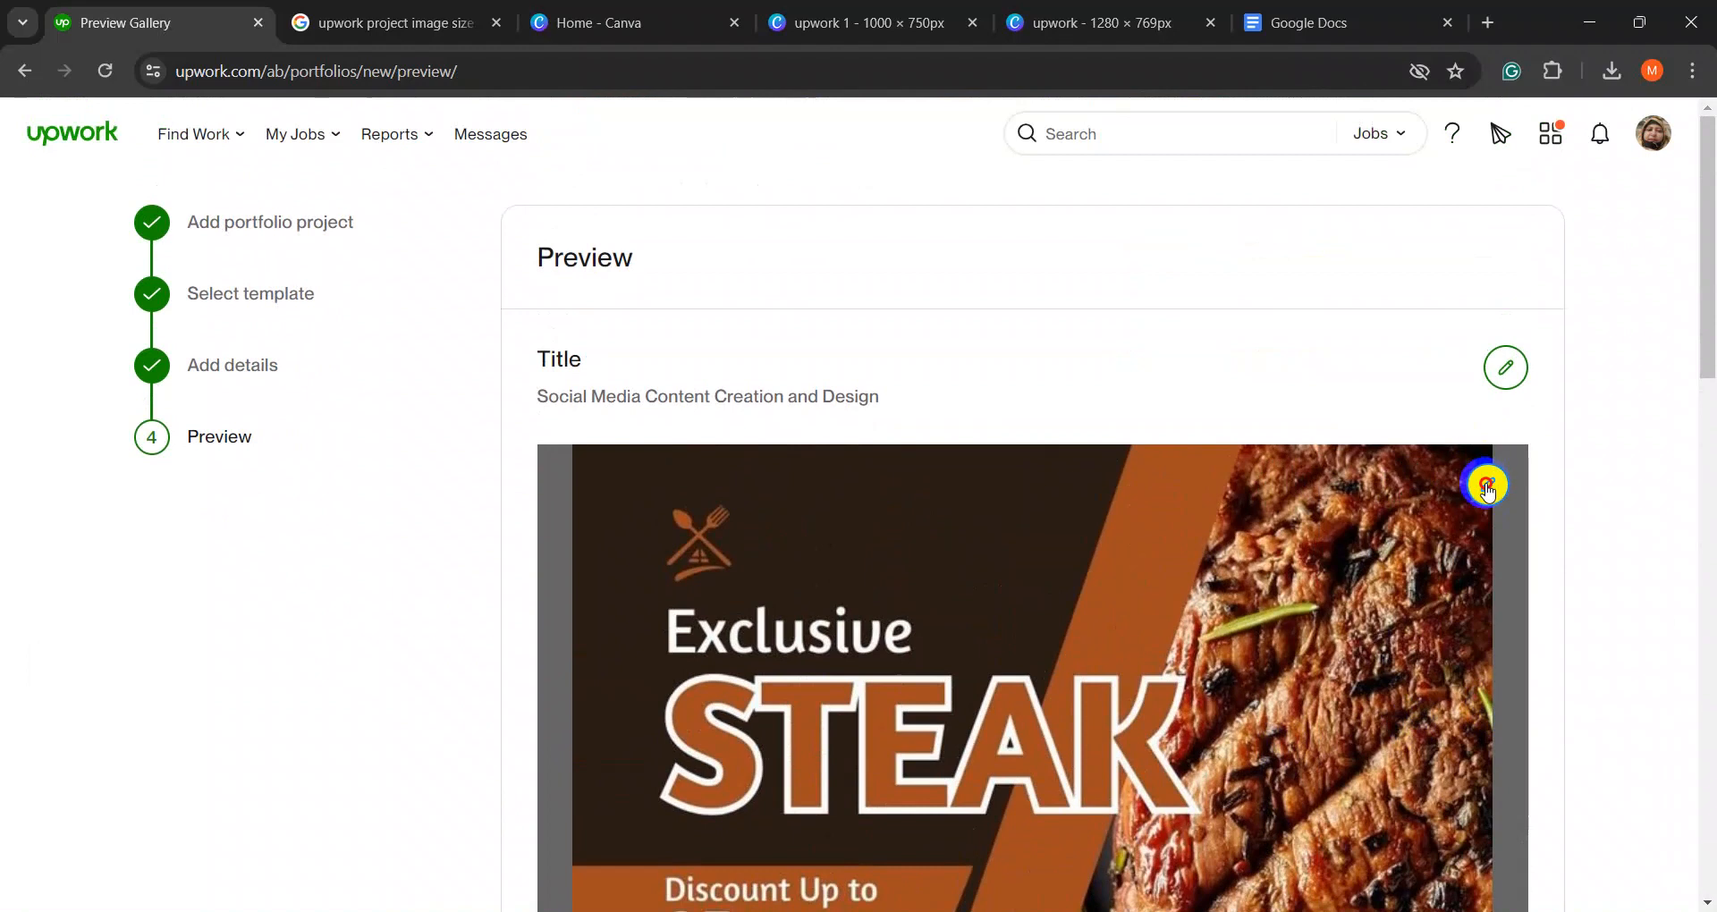
pyautogui.click(989, 462)
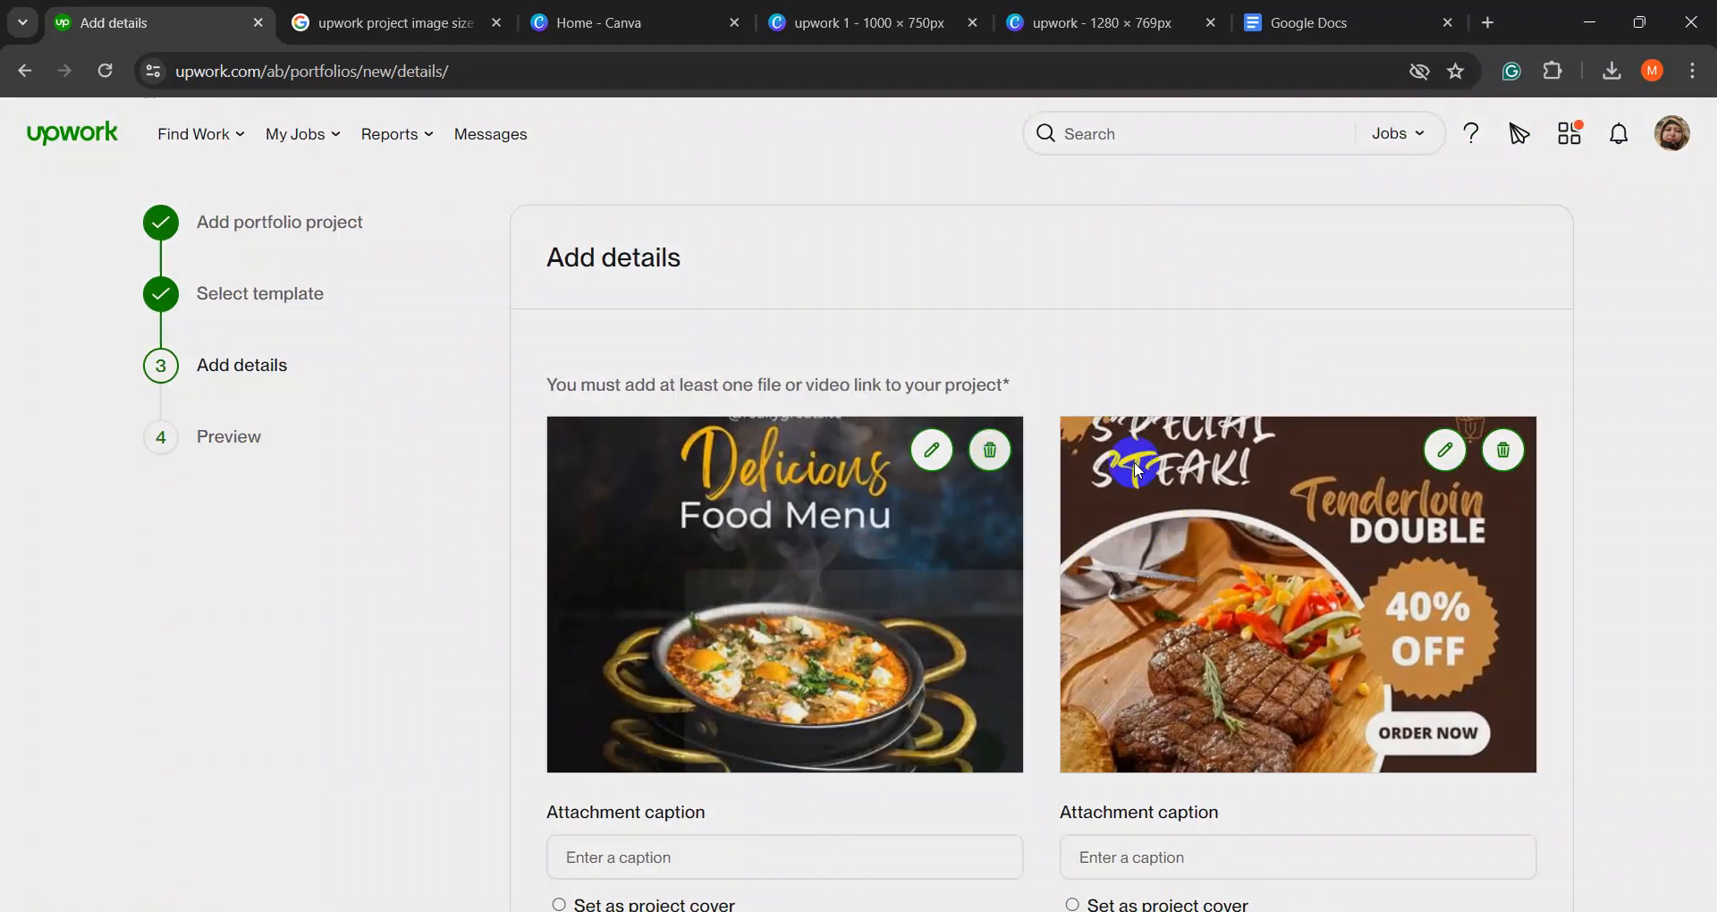
pyautogui.click(984, 573)
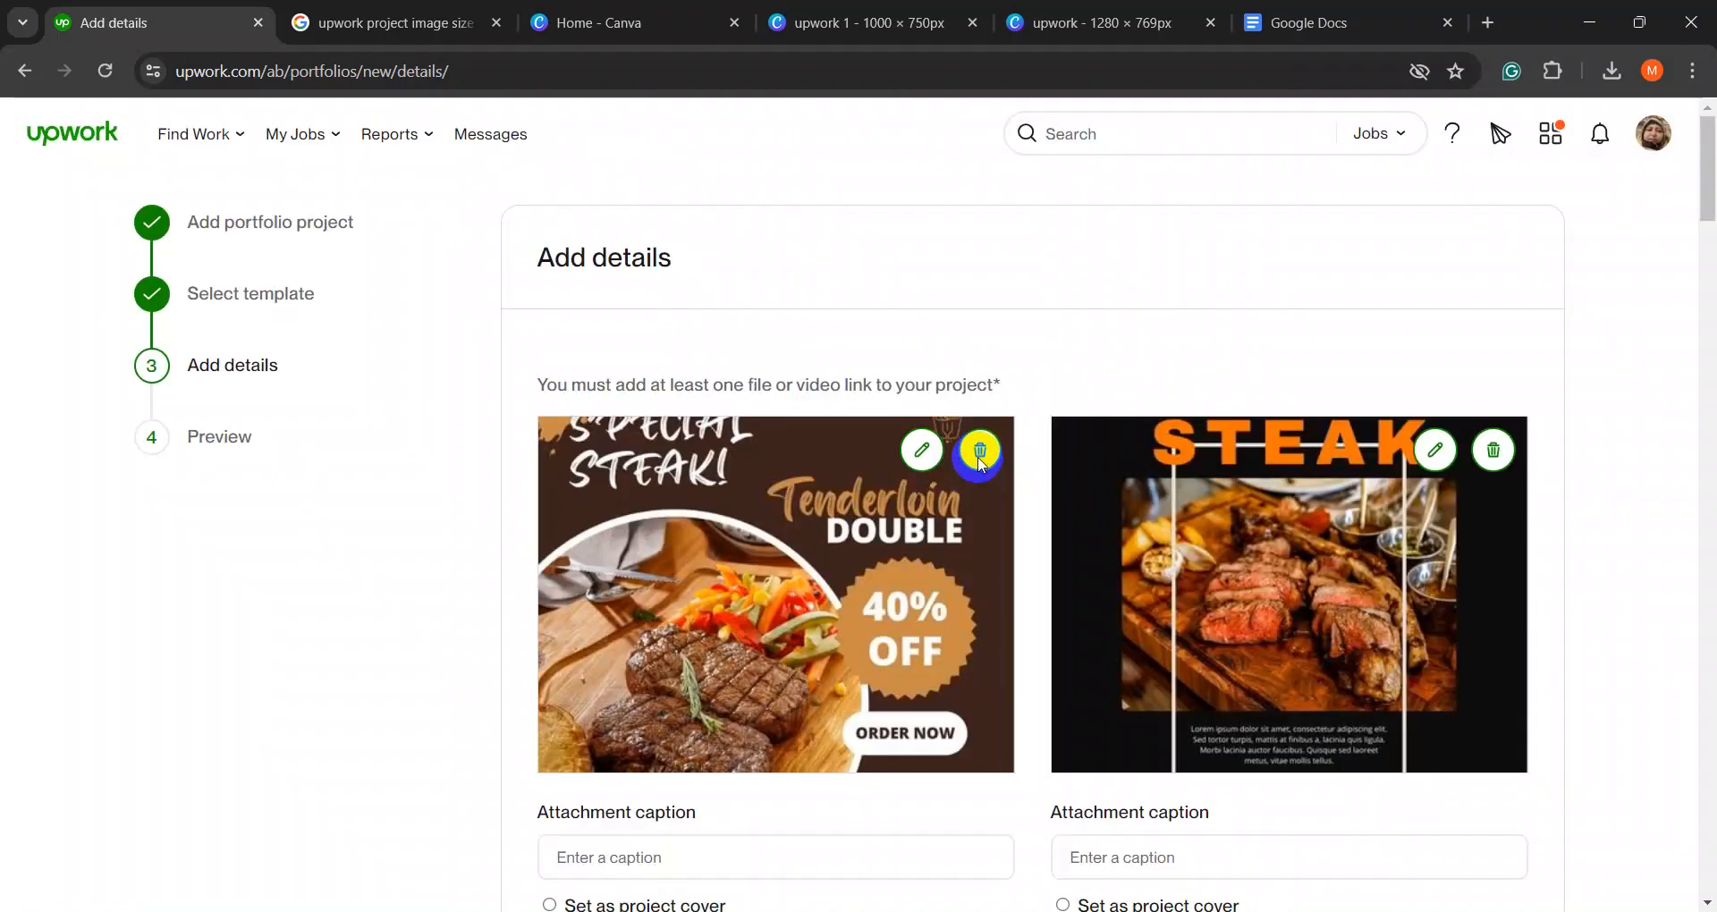
pyautogui.click(980, 456)
pyautogui.click(965, 577)
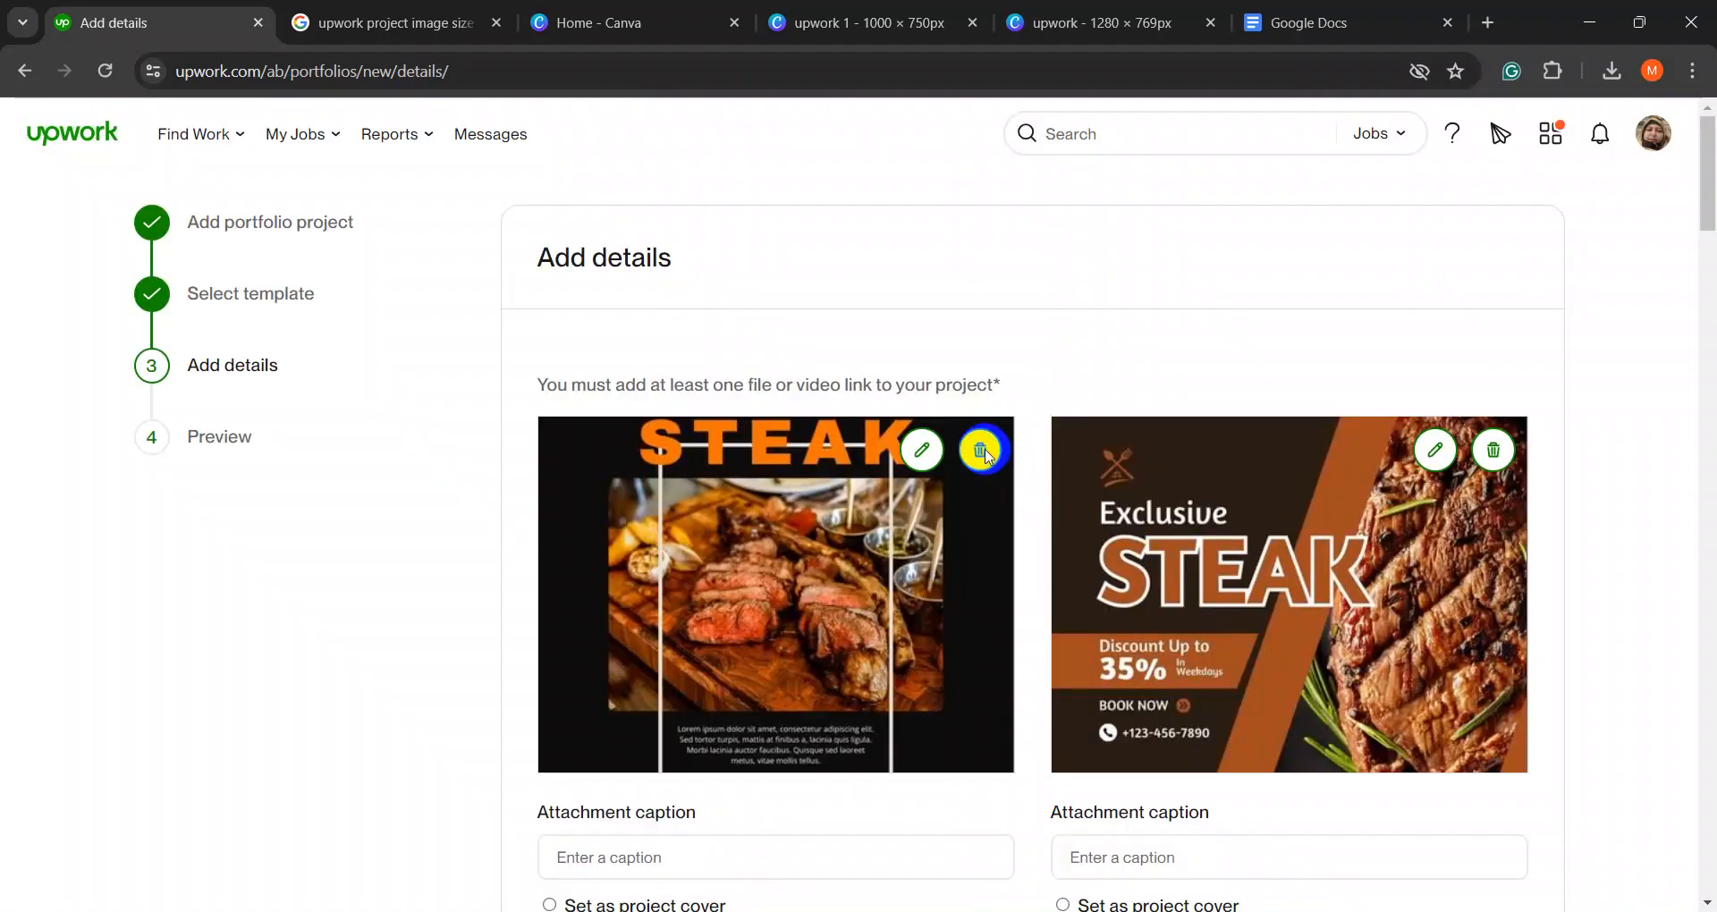
pyautogui.click(986, 450)
pyautogui.click(963, 572)
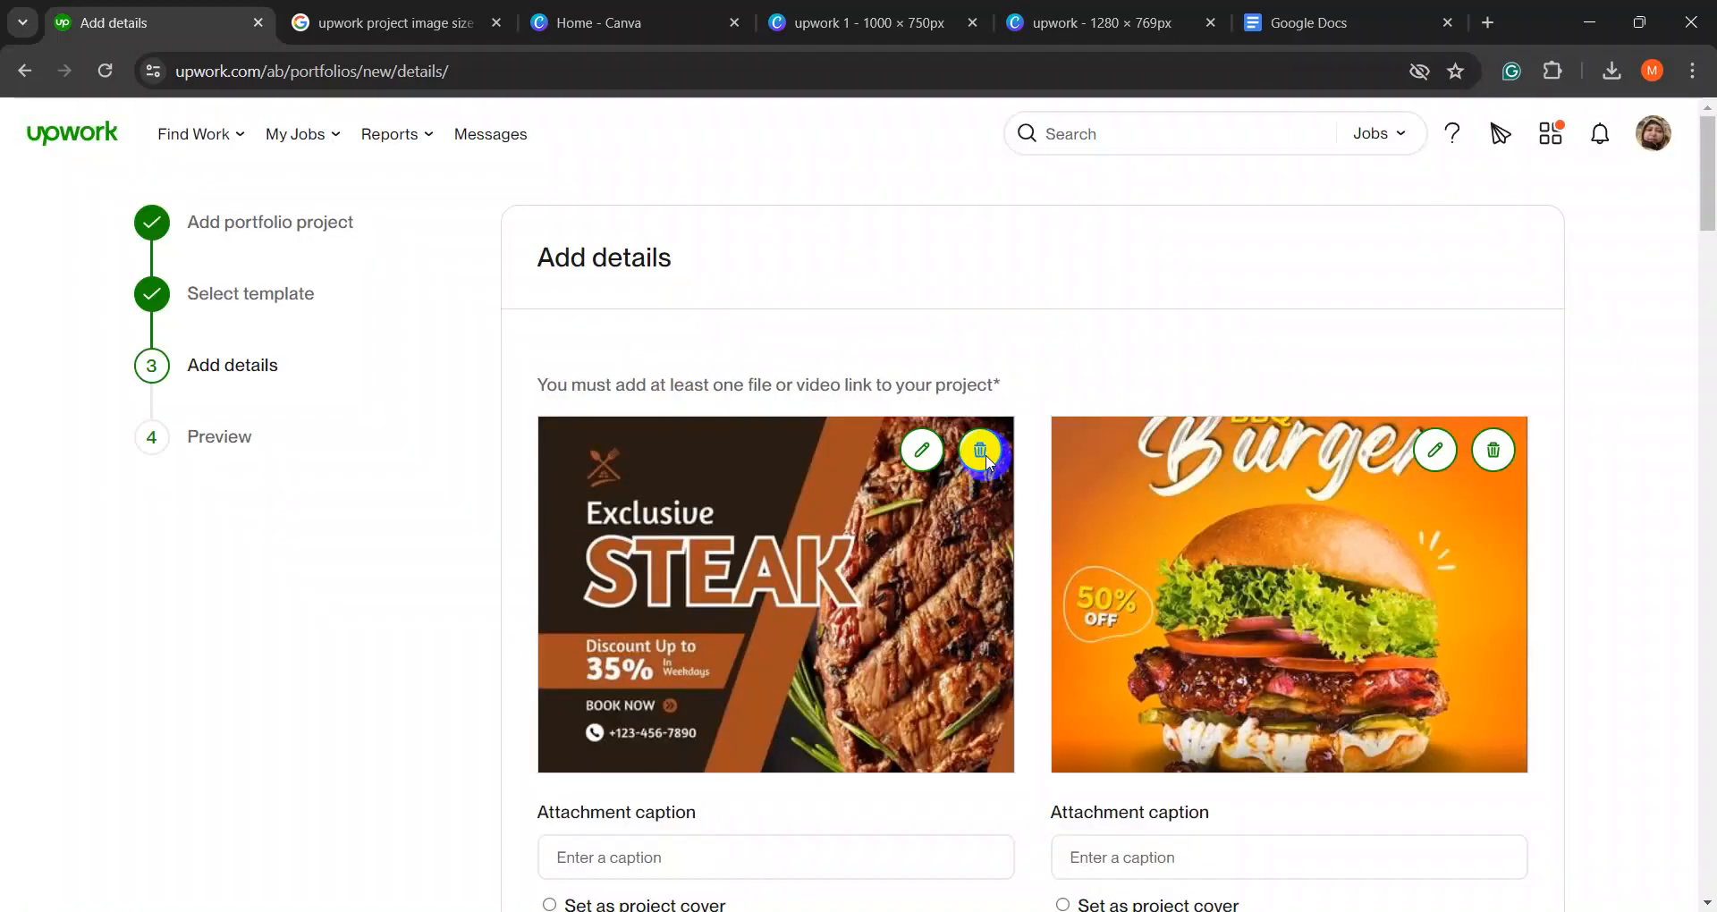
# - Delete the "Exclusive Steak", orange "BBQ Burger" and "Only $24" burger images from the project attachments
pyautogui.click(983, 452)
pyautogui.click(952, 577)
pyautogui.click(986, 454)
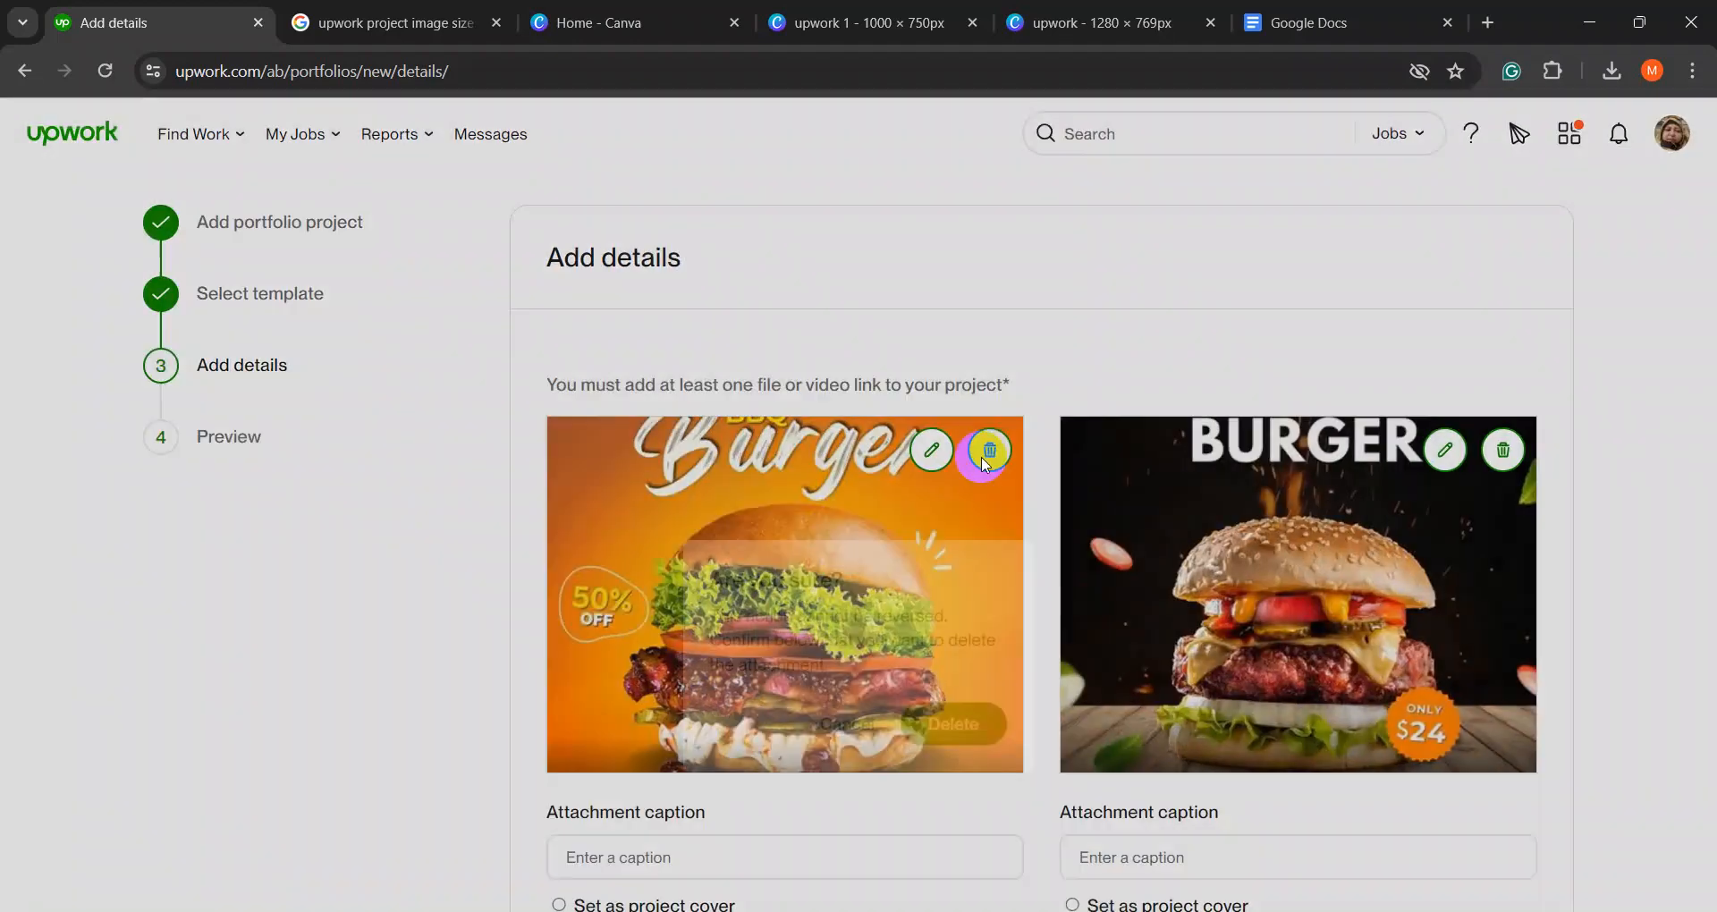
pyautogui.click(957, 575)
pyautogui.click(988, 452)
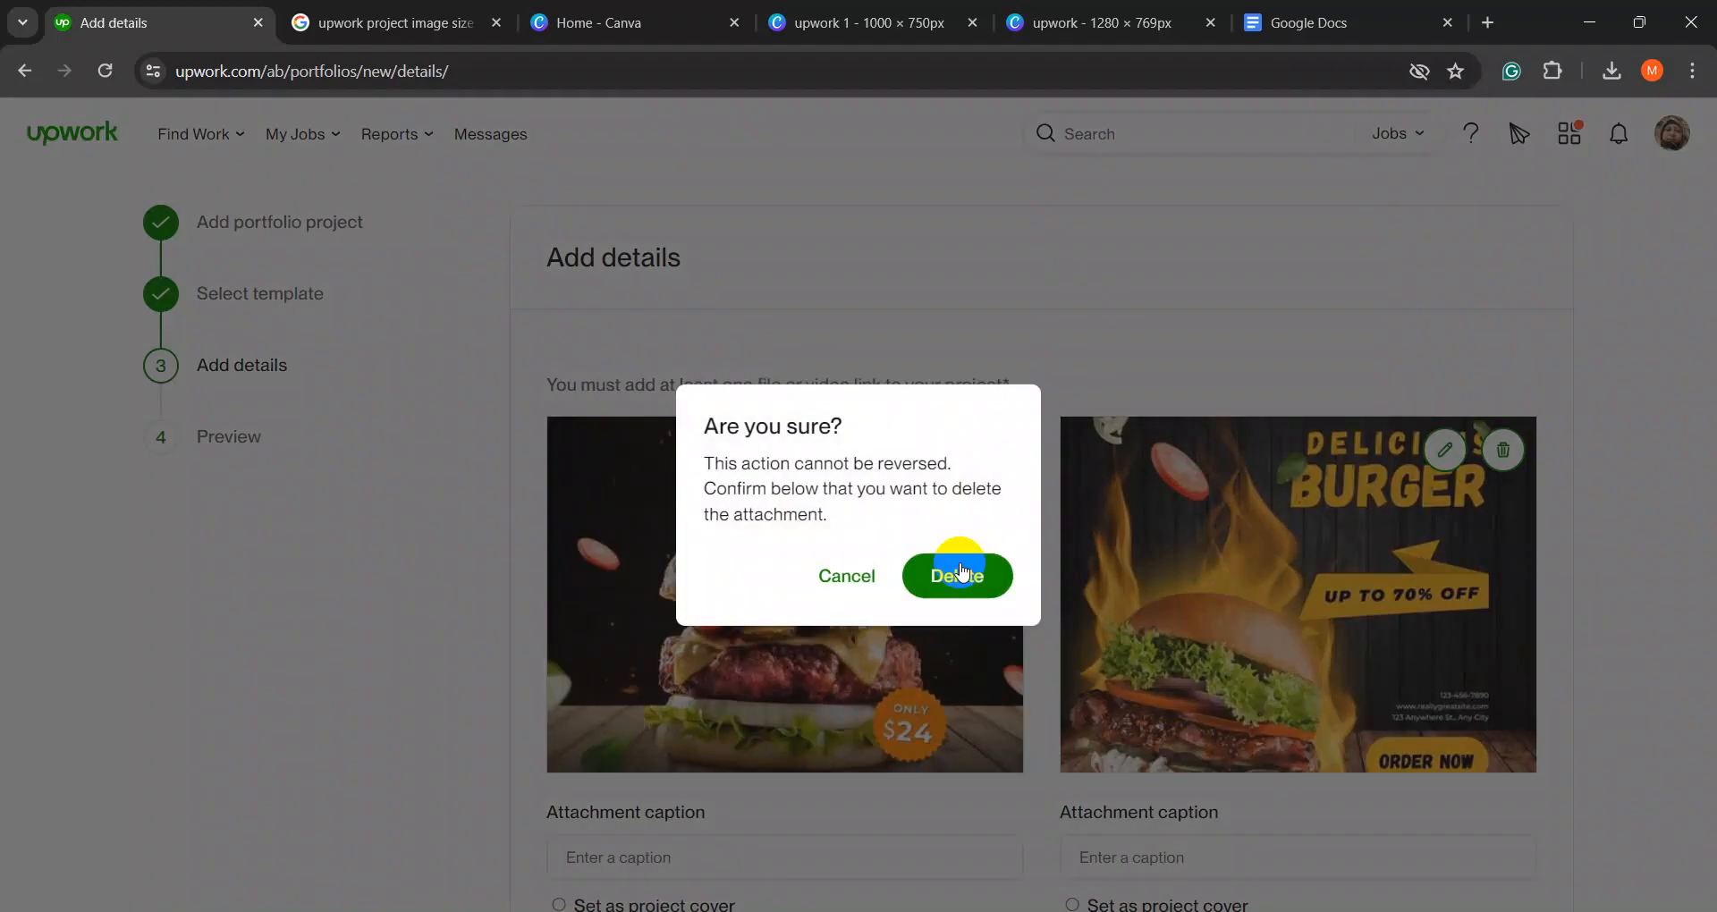
pyautogui.click(963, 573)
# - Delete the "Delicious Burger", "Yes, We Are Open" and "Free Delivery" images from the project attachments
pyautogui.click(984, 452)
pyautogui.click(975, 583)
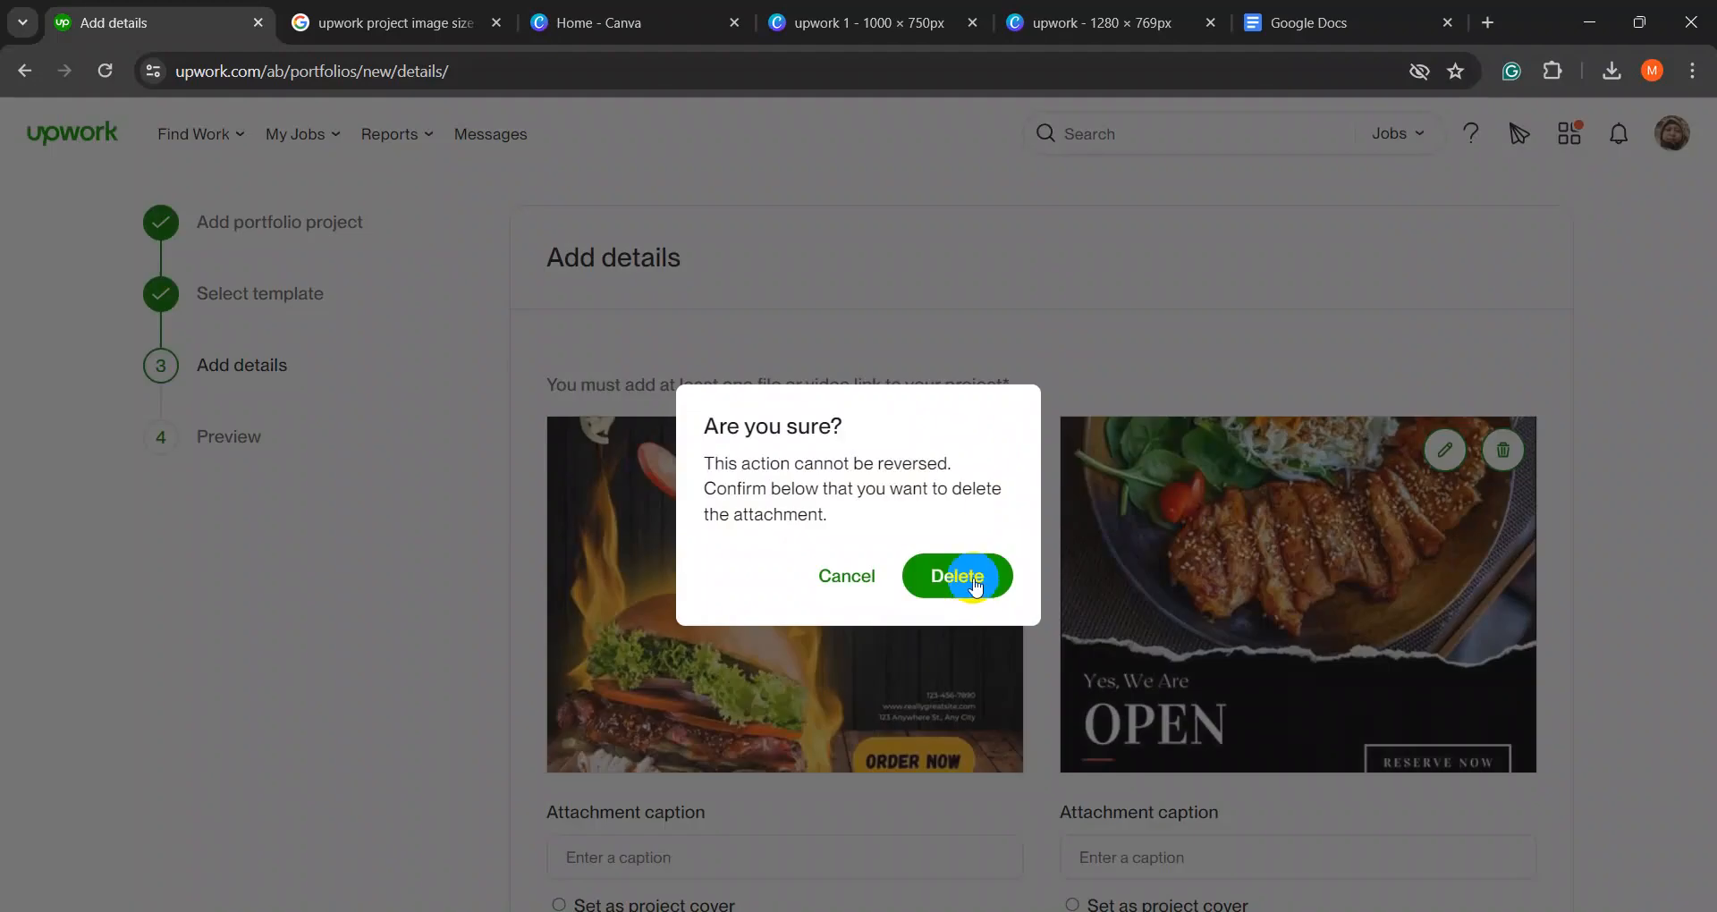
pyautogui.click(979, 450)
pyautogui.click(975, 577)
pyautogui.click(1006, 458)
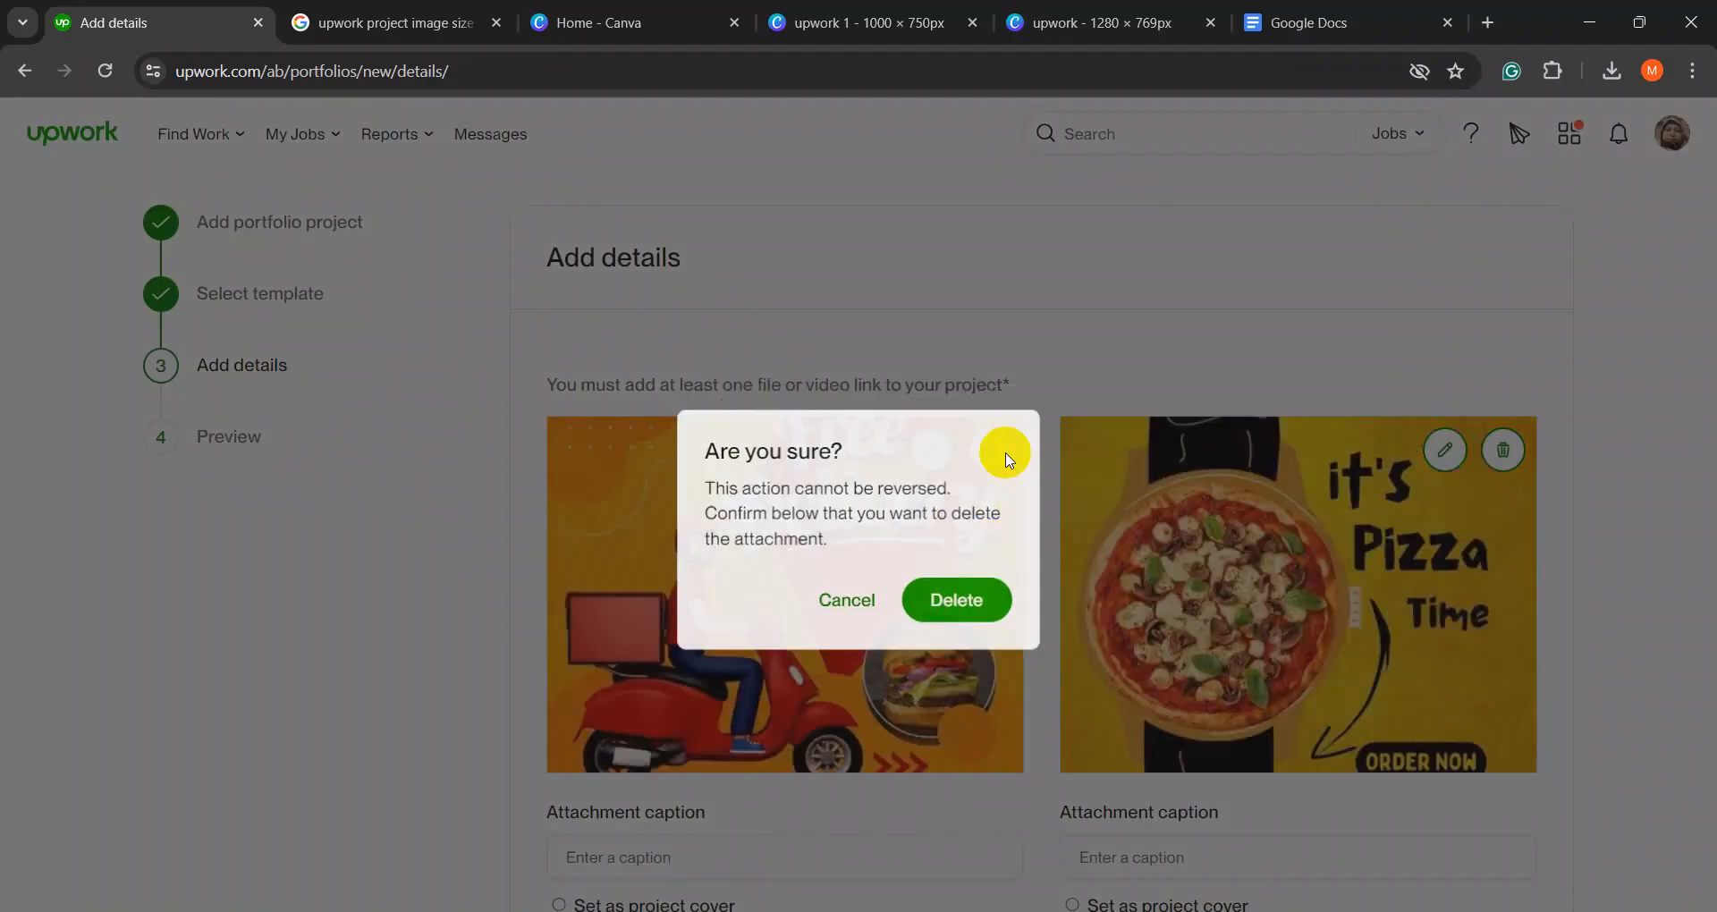
pyautogui.click(979, 450)
pyautogui.click(956, 597)
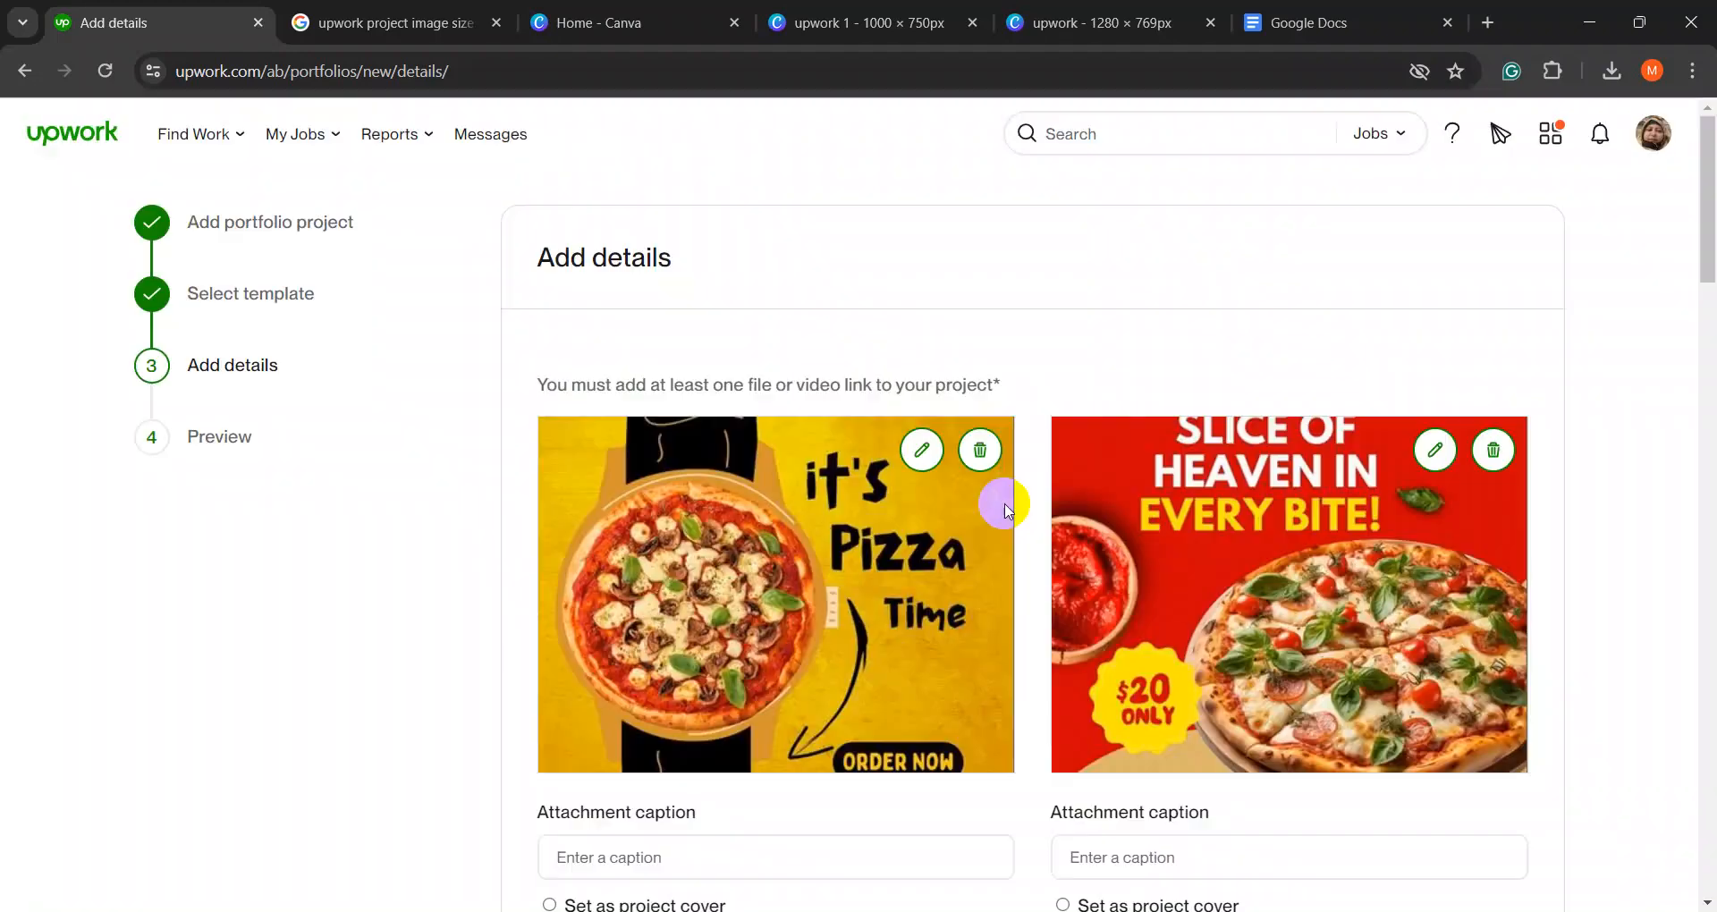
# - Delete the "It's Pizza Time", "Slice of Heaven", "Borcelle" and "Build Your Burger" images, keeping only the "Social Media Post Design" cover
pyautogui.click(991, 456)
pyautogui.click(954, 577)
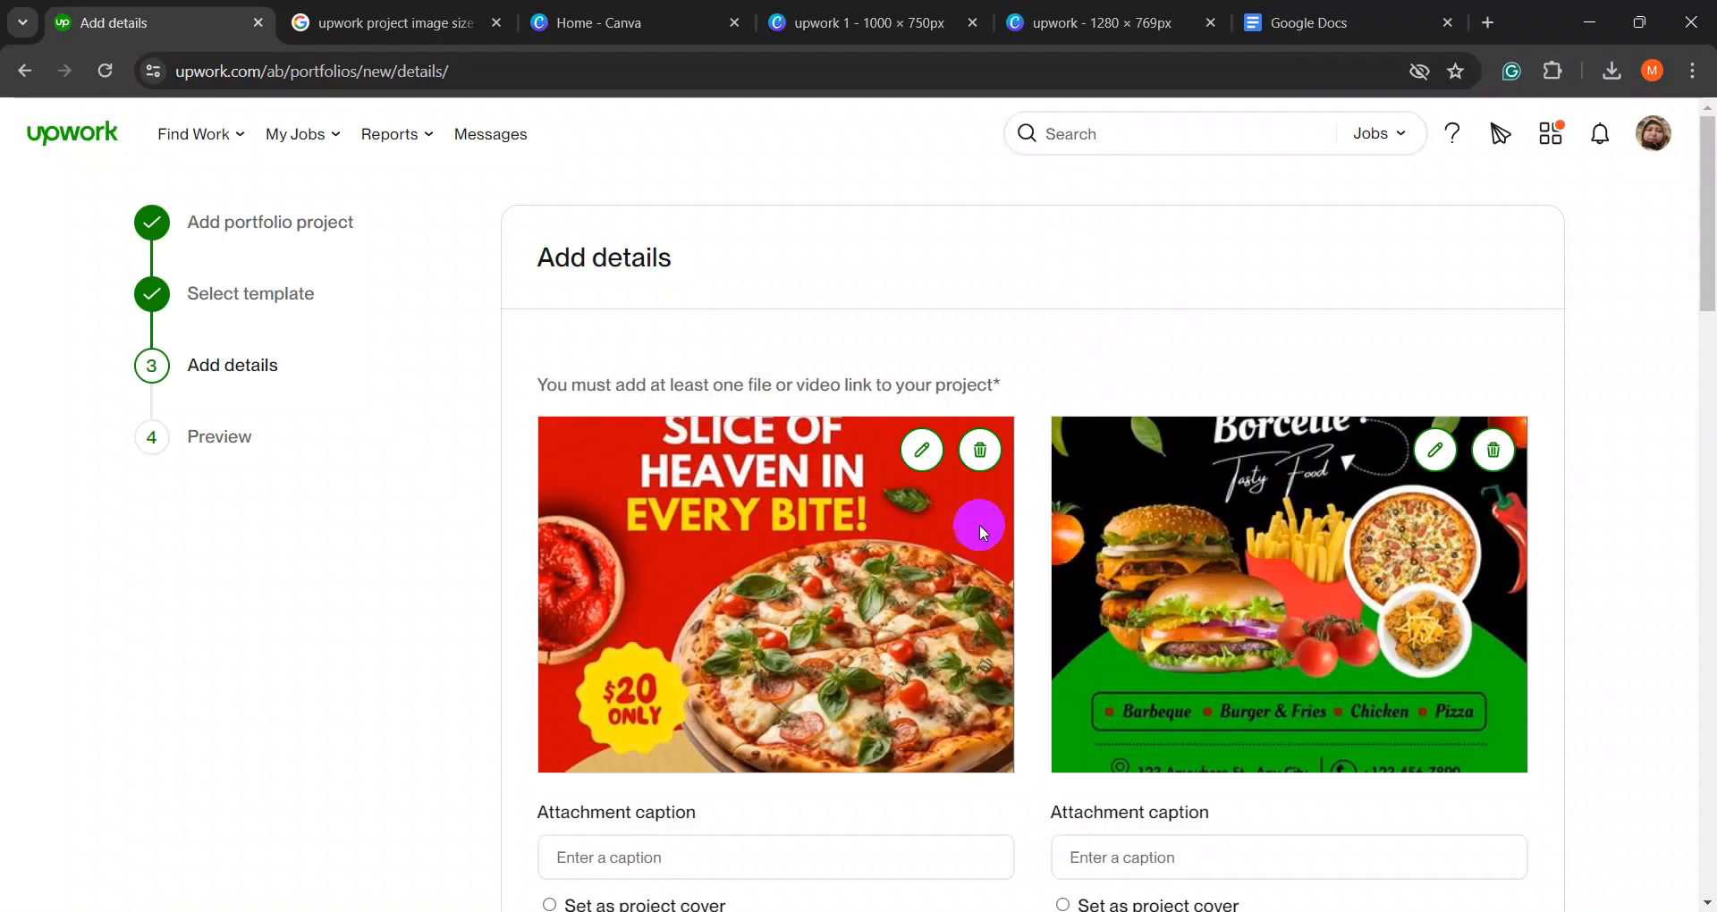
pyautogui.click(981, 455)
pyautogui.click(955, 577)
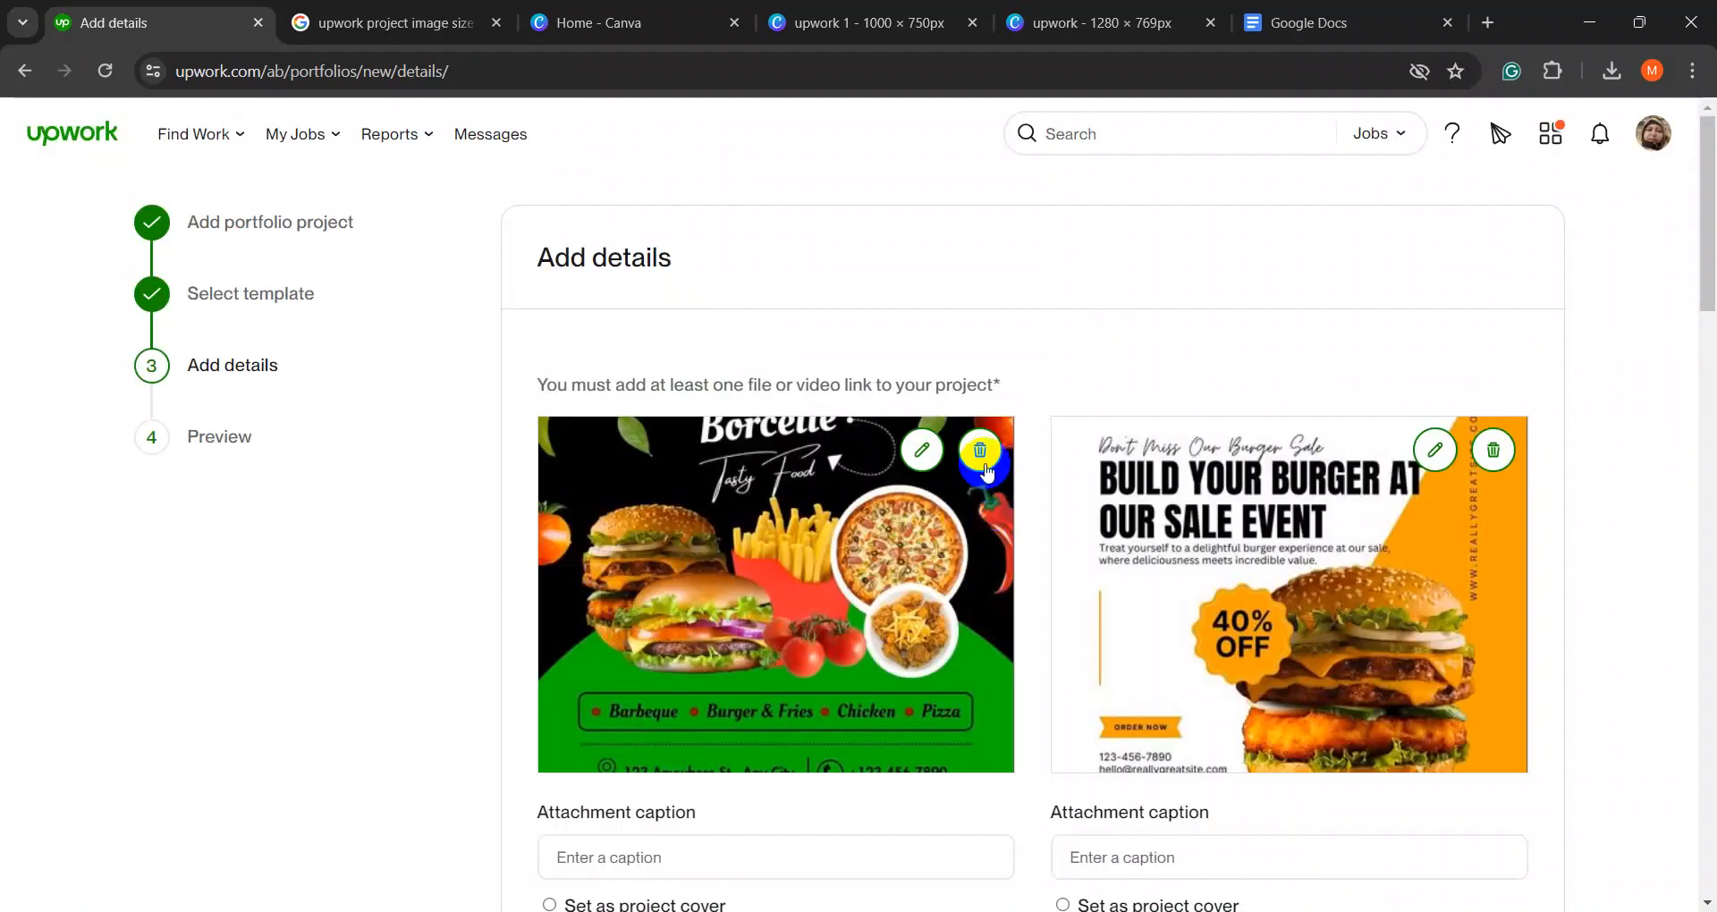
pyautogui.click(973, 452)
pyautogui.click(967, 577)
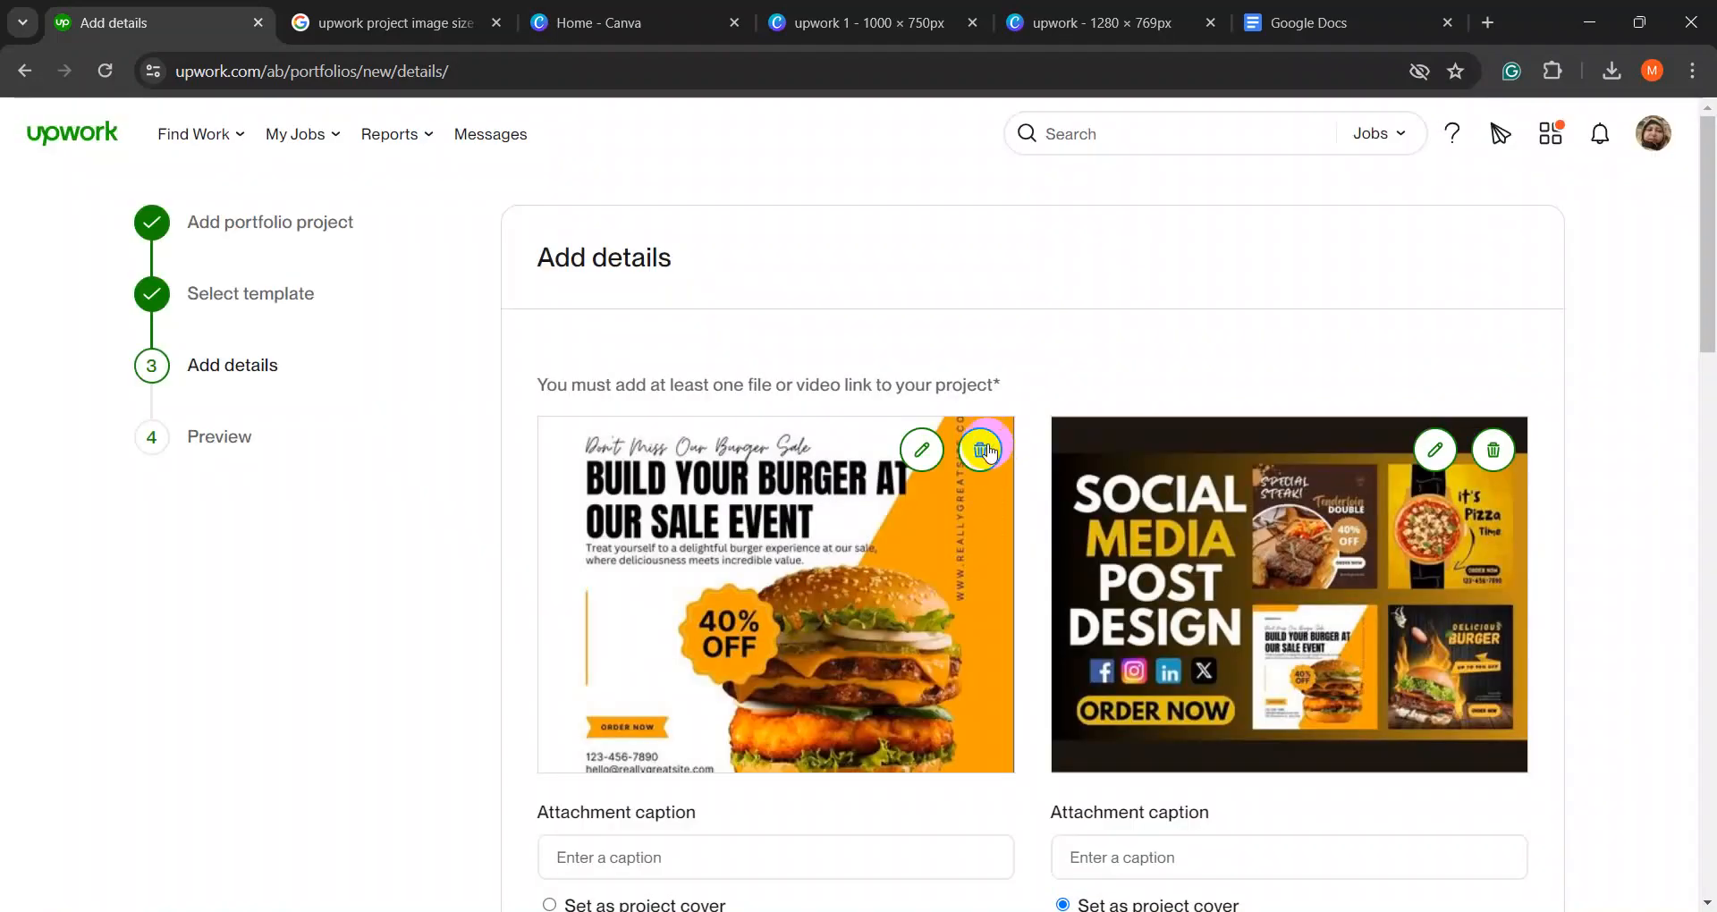
pyautogui.click(981, 450)
pyautogui.click(955, 575)
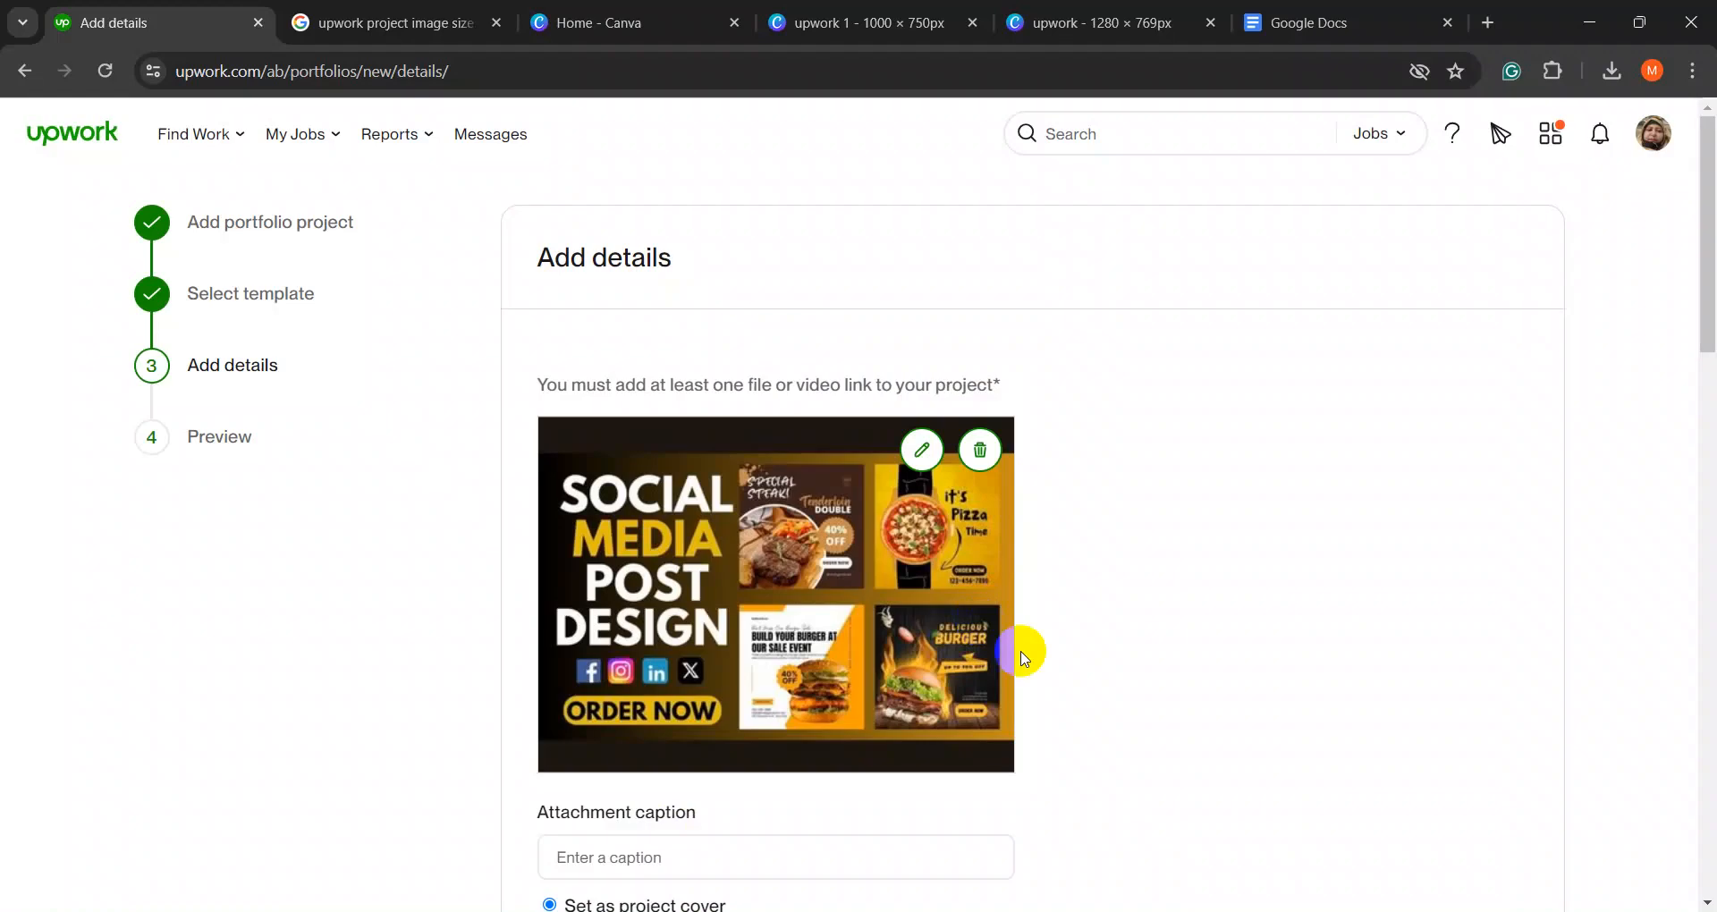
# - Upload the images from 11 through 9 in the Untitled design folder in Downloads to the project attachments, leaving out image 10
pyautogui.scroll(-2, 1073, 680)
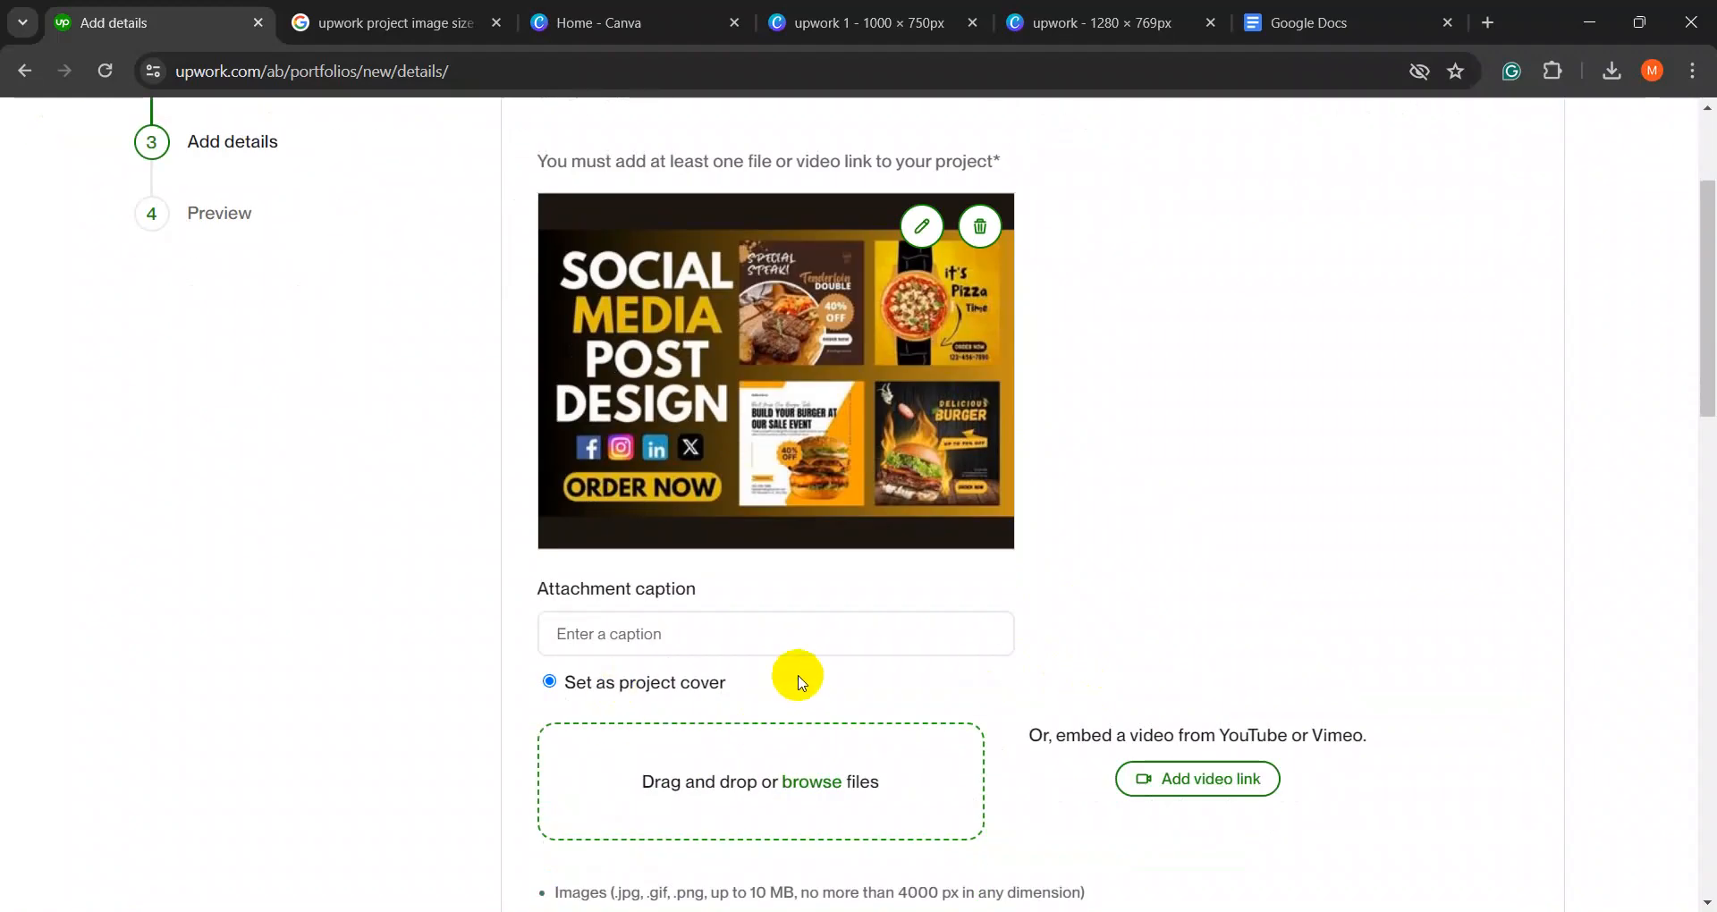
pyautogui.scroll(-3, 638, 705)
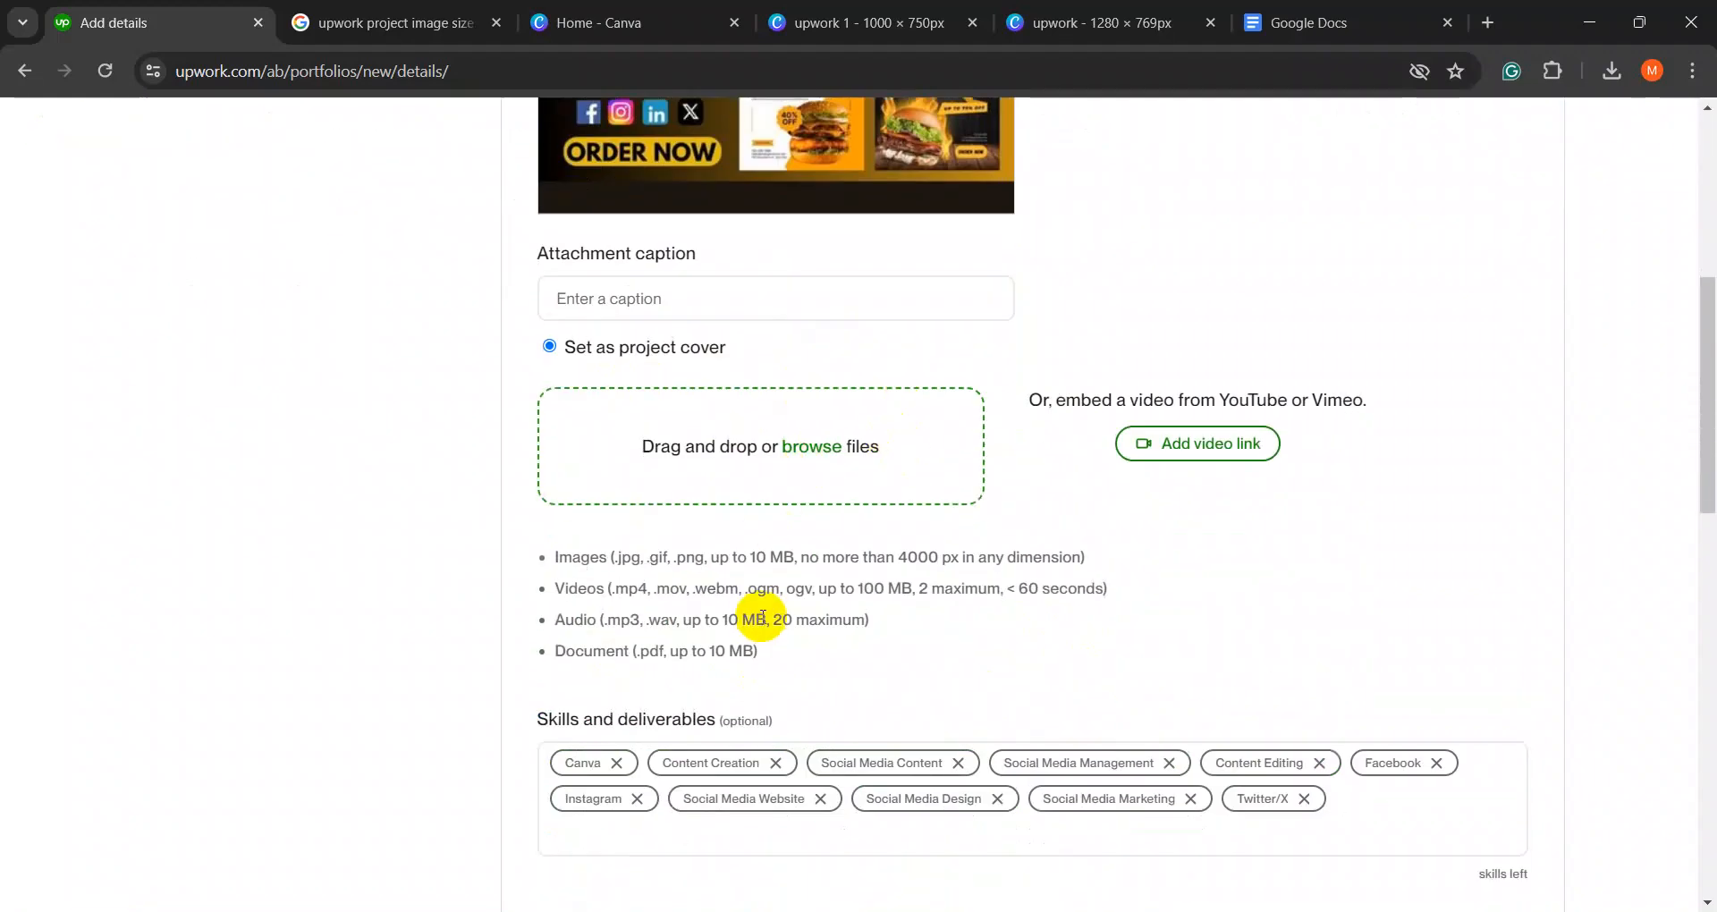
pyautogui.scroll(-1, 731, 571)
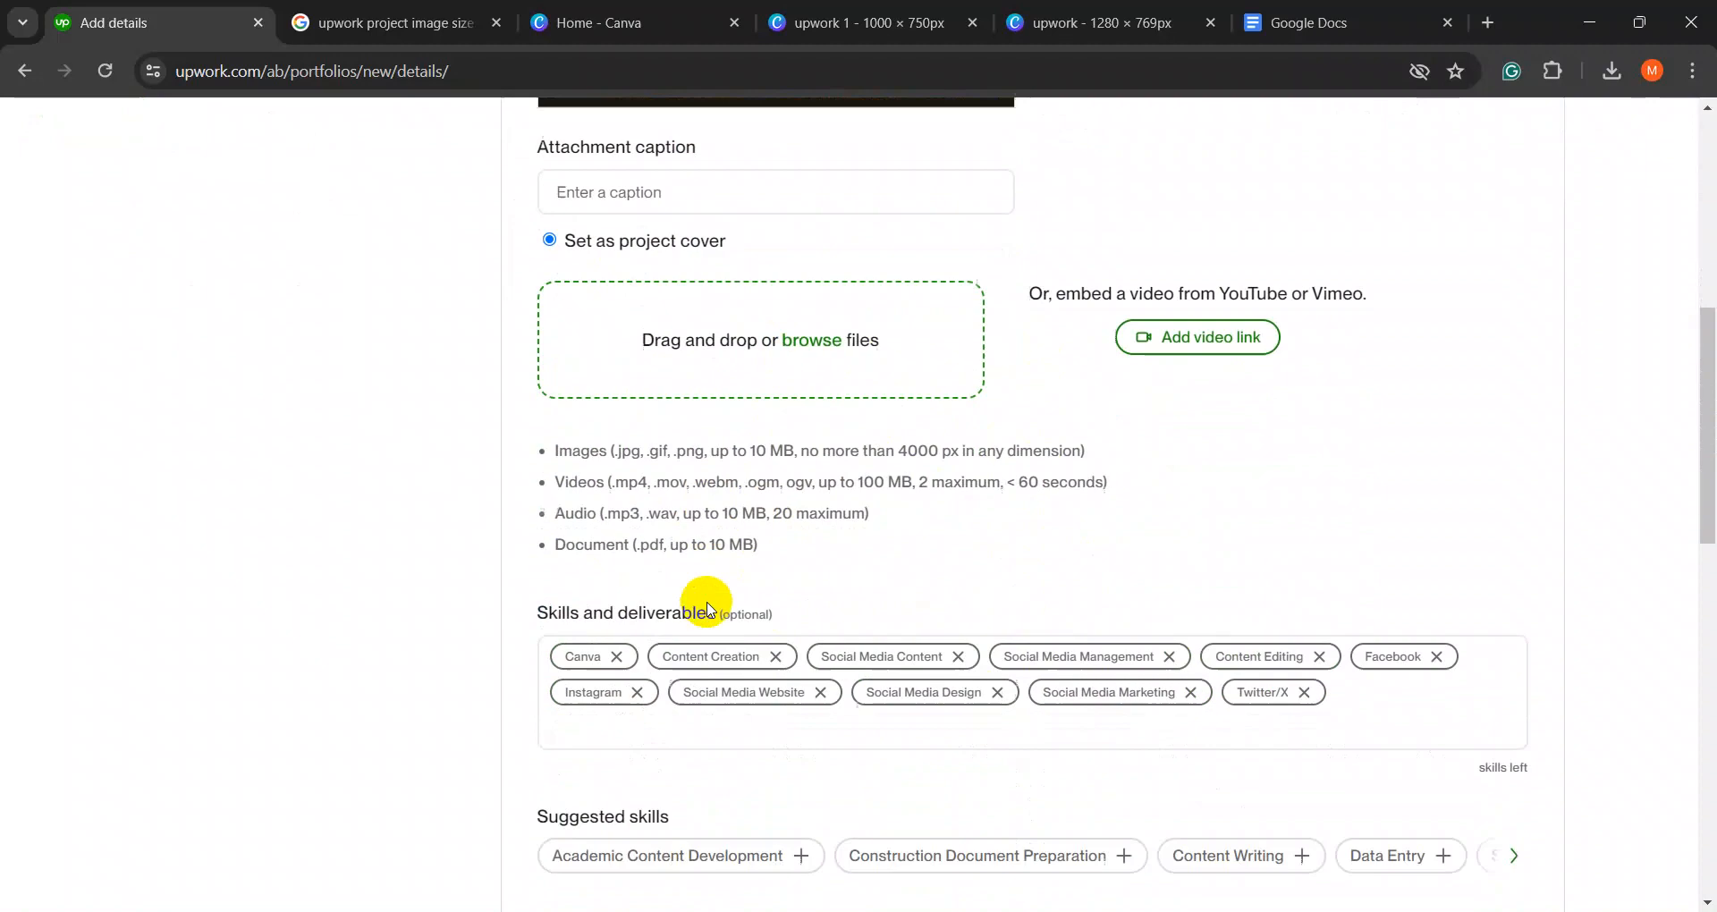
pyautogui.click(800, 345)
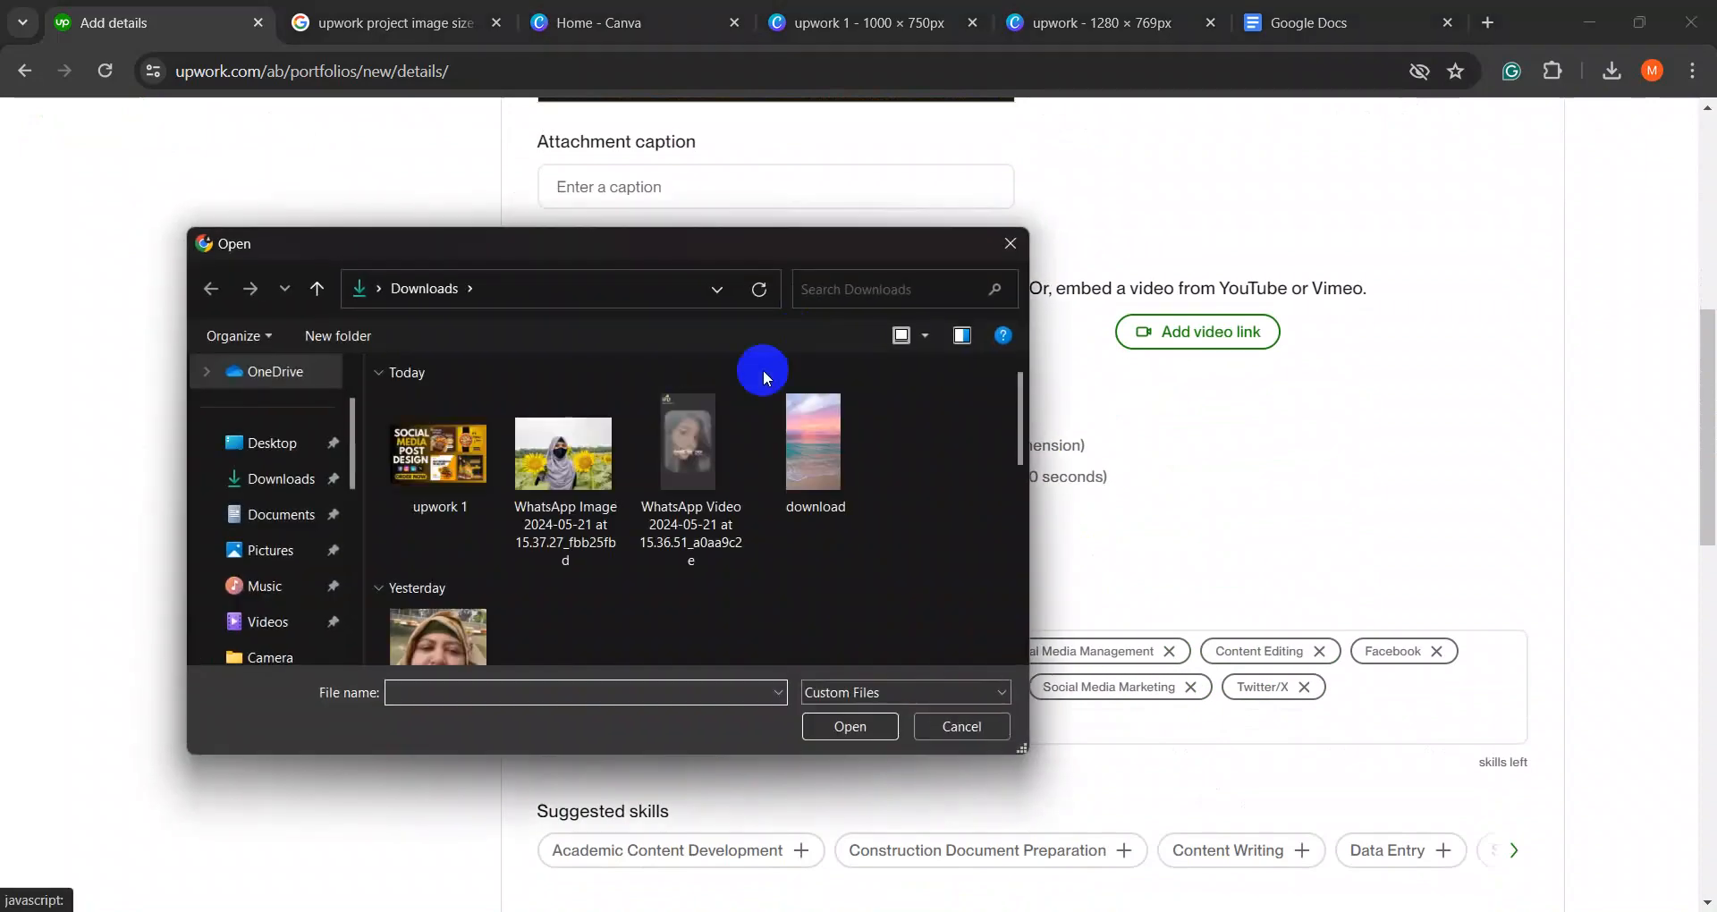
pyautogui.scroll(-1, 300, 542)
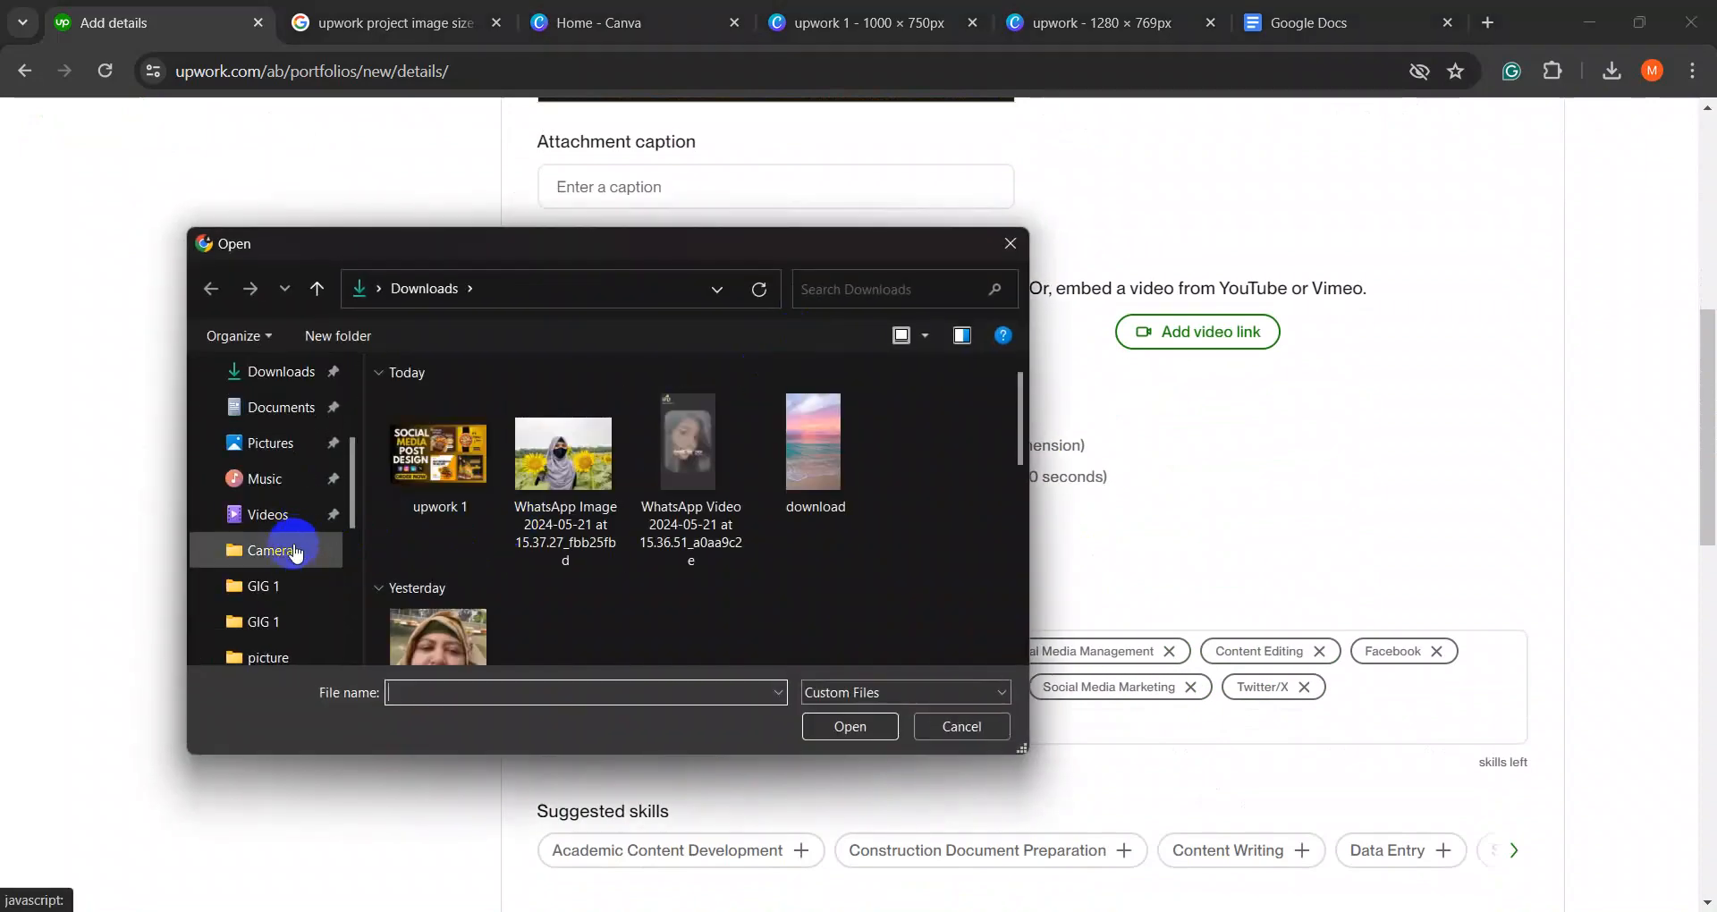
pyautogui.click(284, 404)
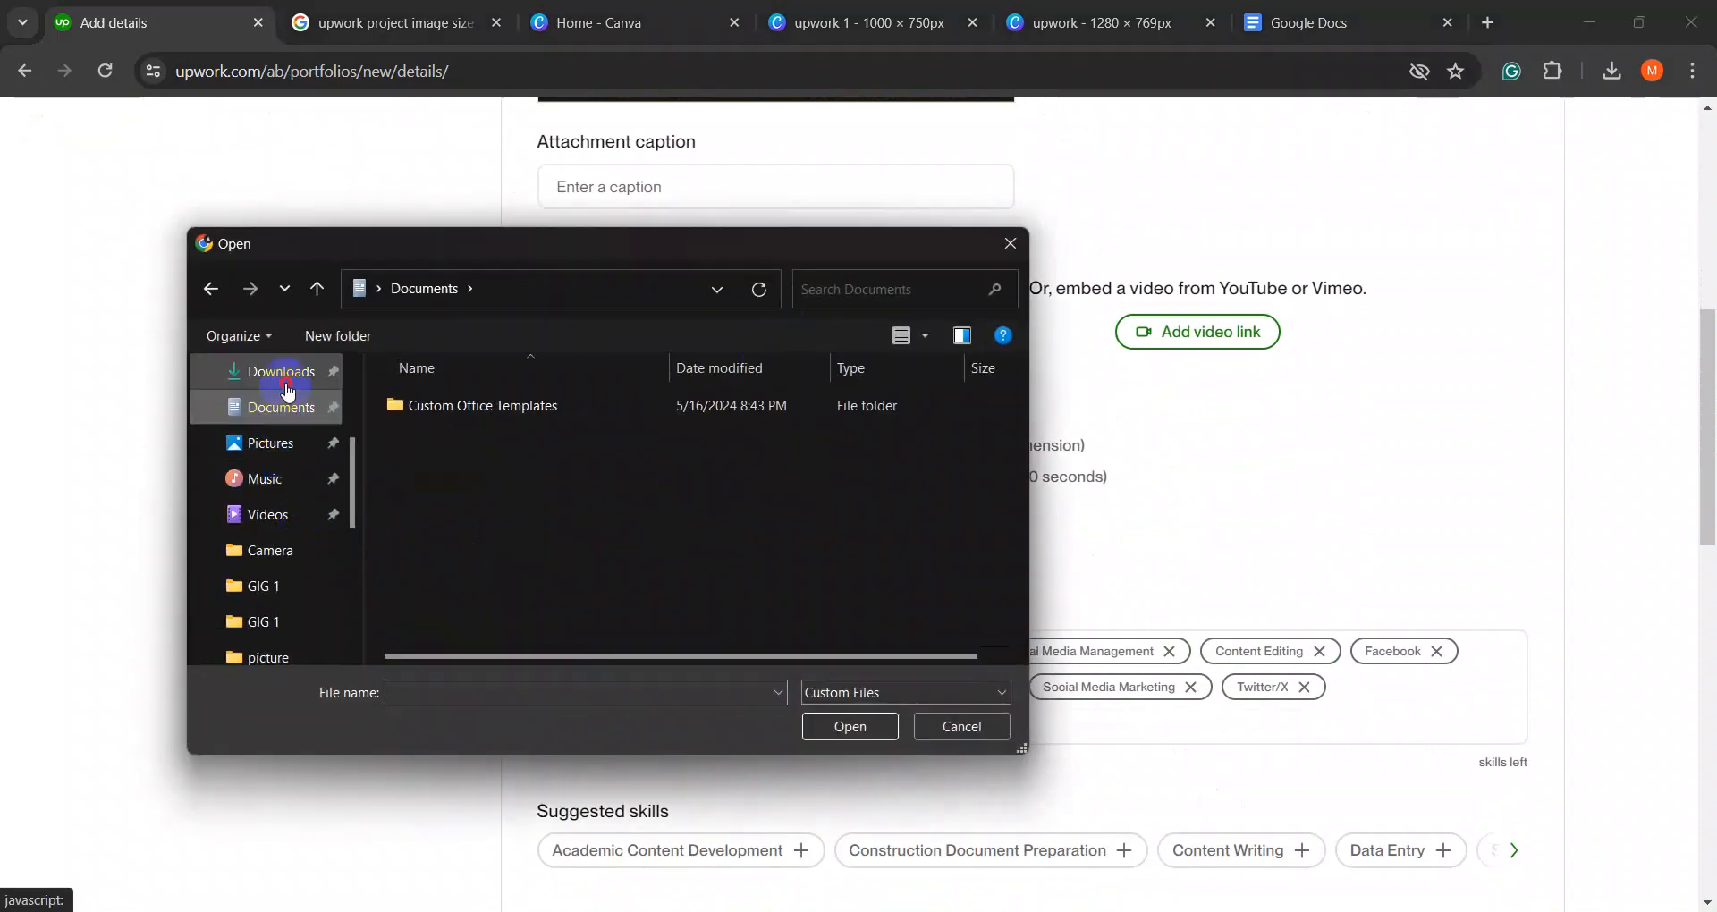
pyautogui.click(287, 384)
pyautogui.scroll(-8, 501, 465)
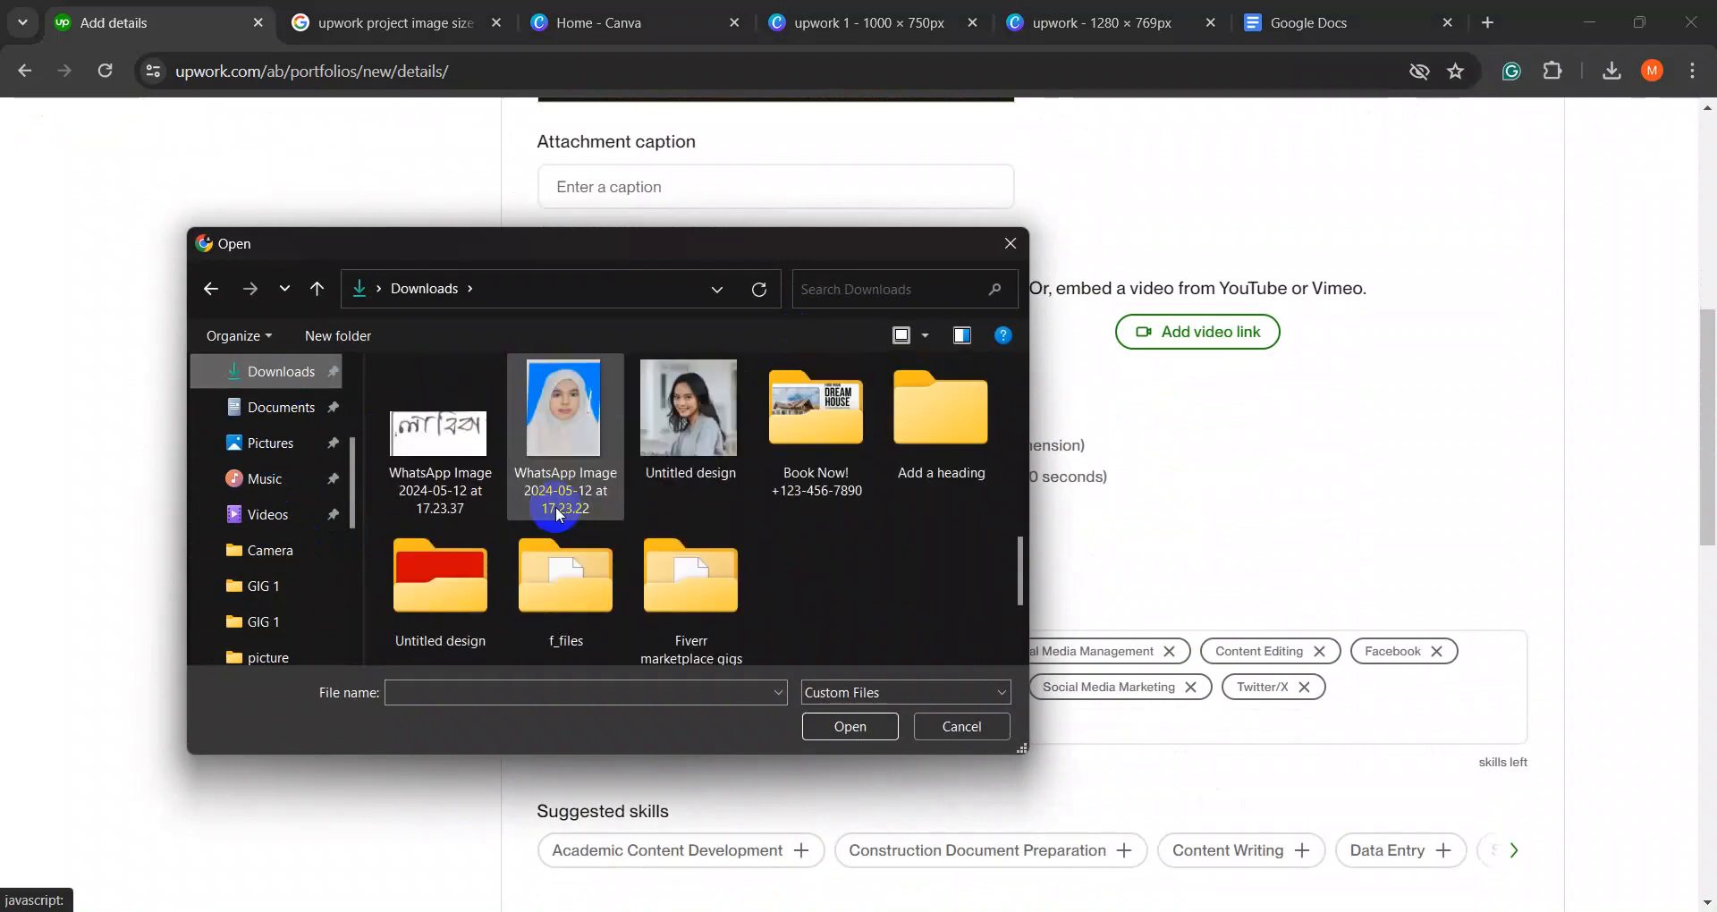
pyautogui.doubleClick(443, 577)
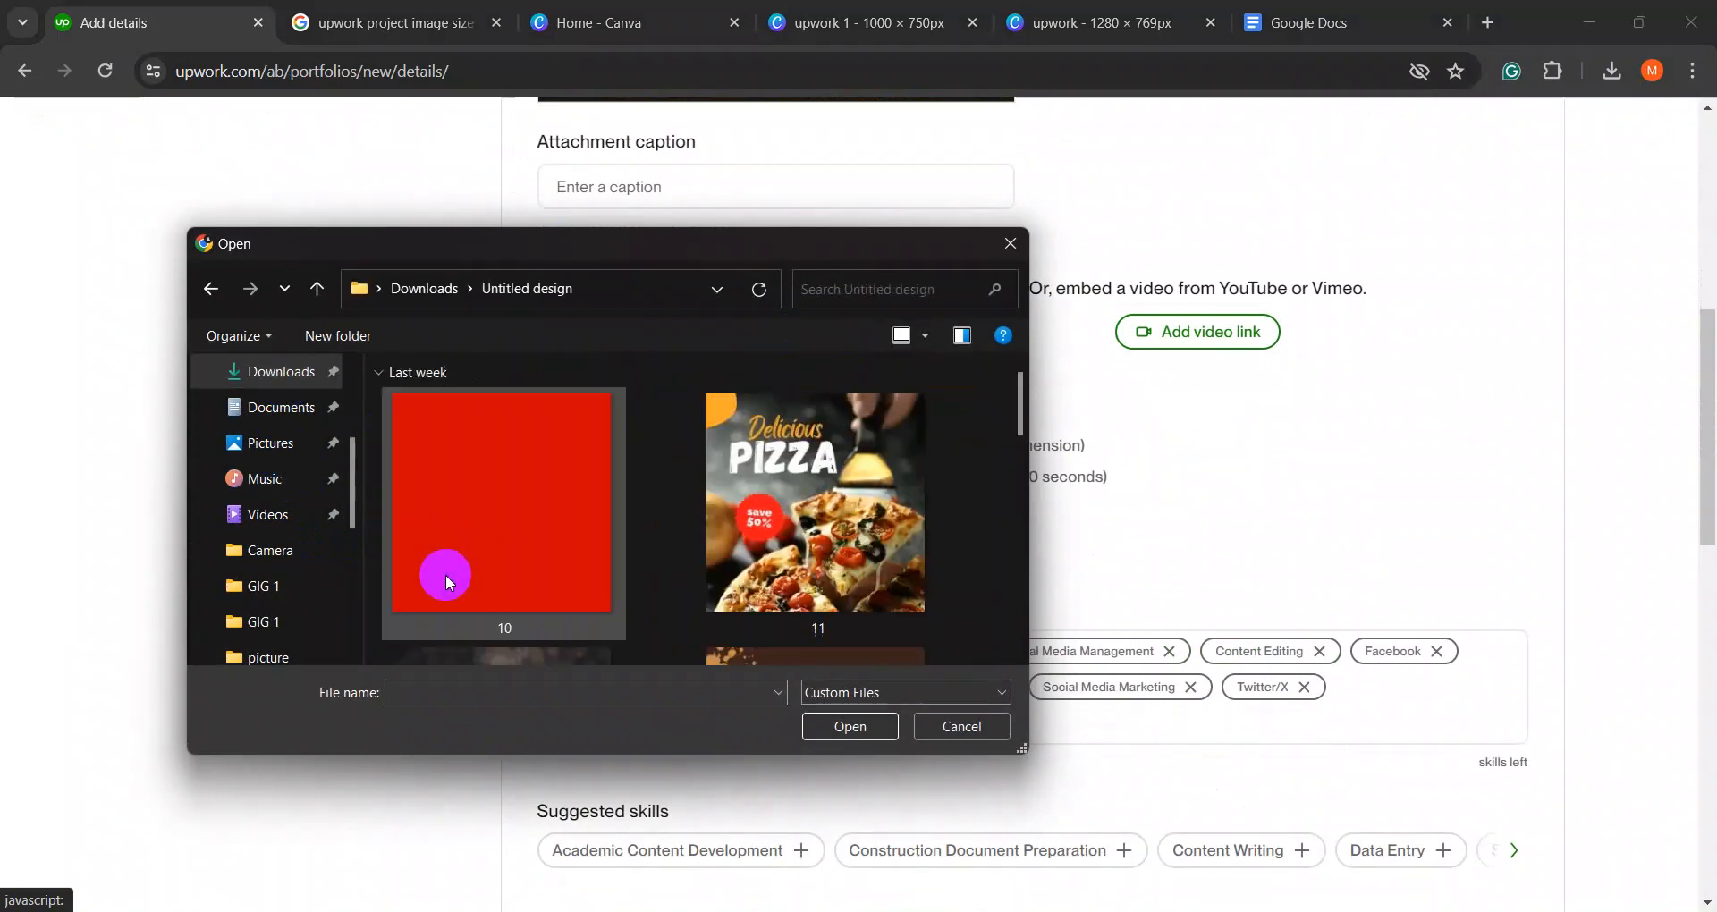
pyautogui.click(741, 498)
pyautogui.scroll(-5, 753, 497)
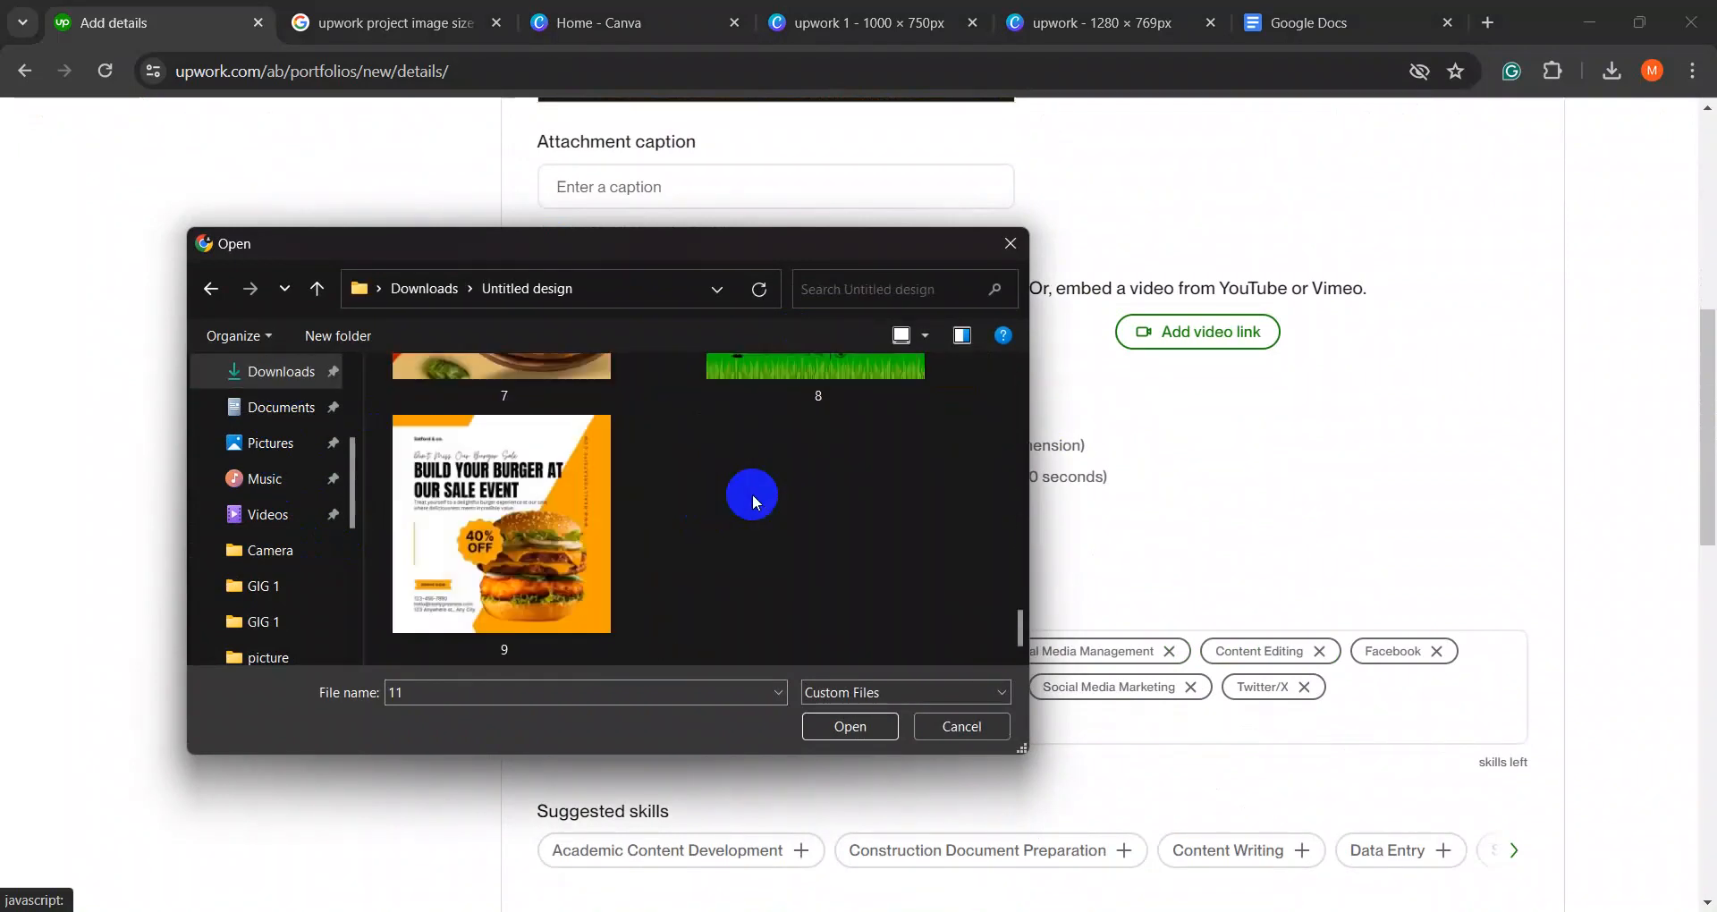
pyautogui.keyDown('shift'); pyautogui.click(542, 581); pyautogui.keyUp('shift')
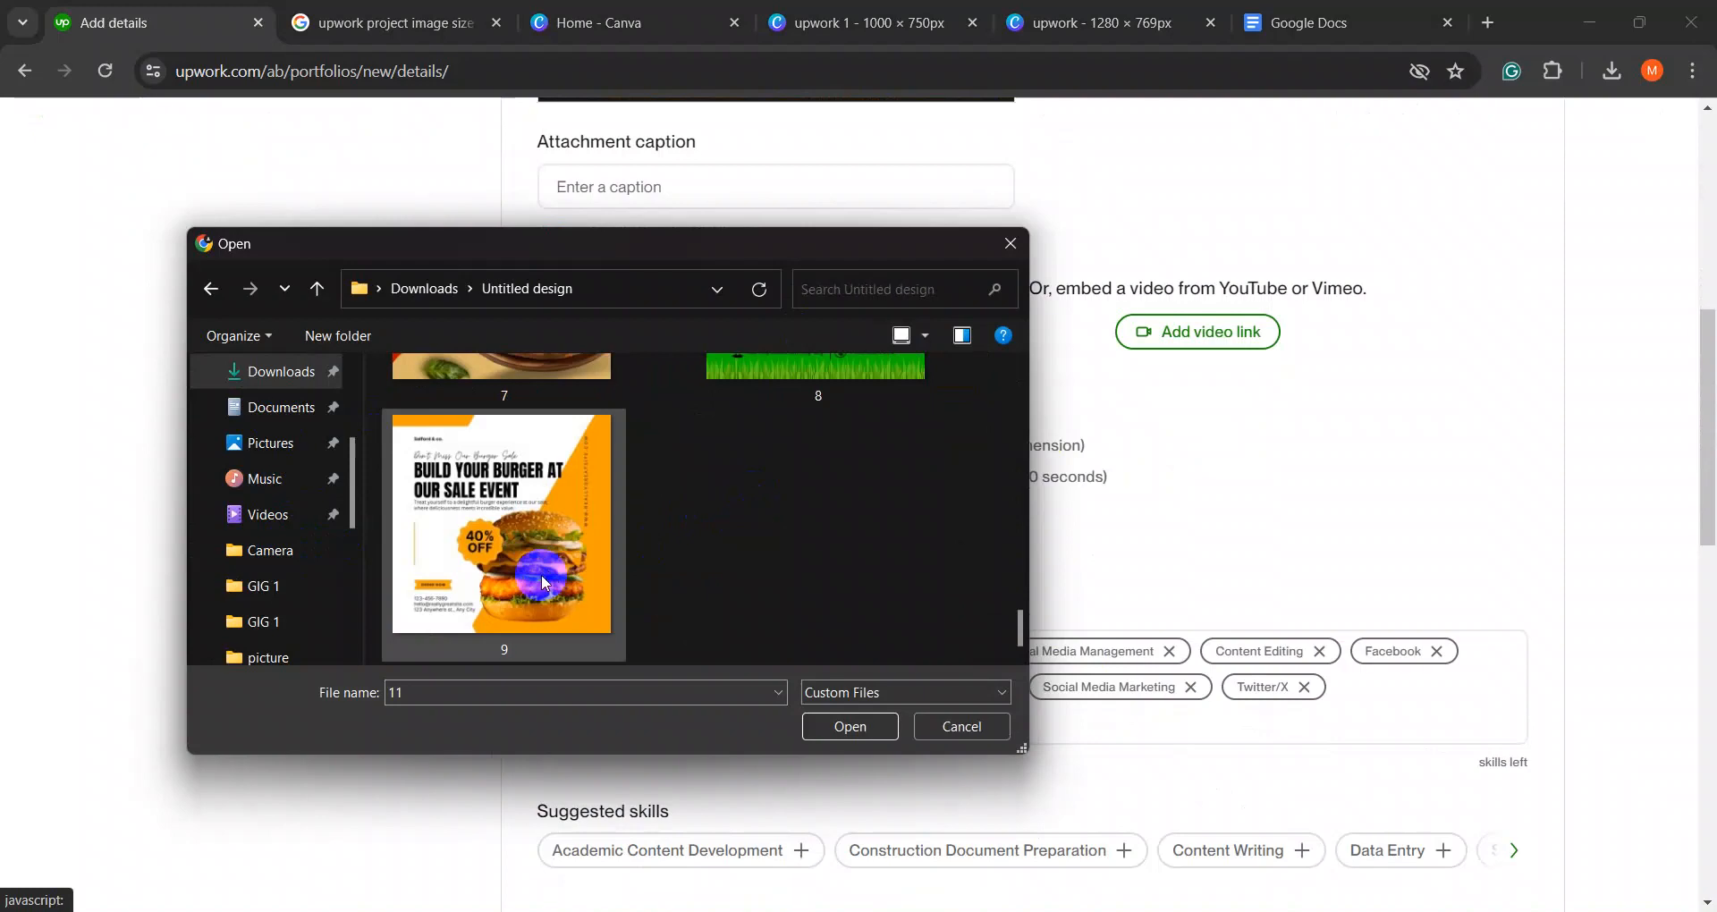
pyautogui.click(833, 732)
# - Check the upload progress of the attachments and review the skills and project description
pyautogui.scroll(-10, 834, 626)
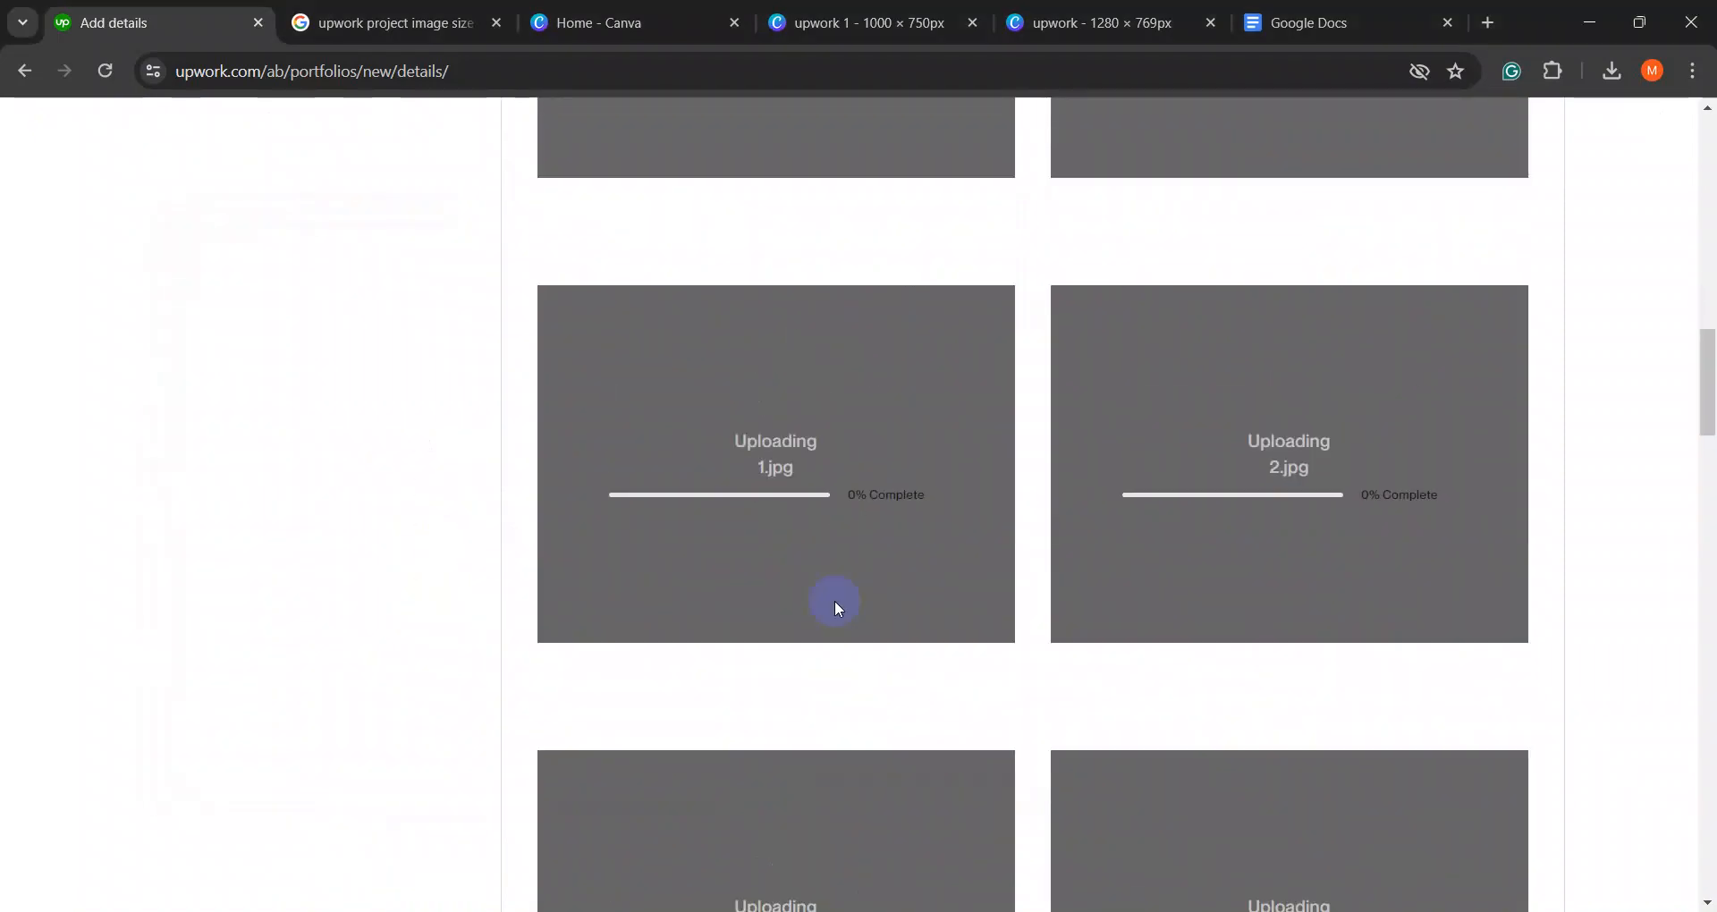
pyautogui.scroll(-20, 836, 606)
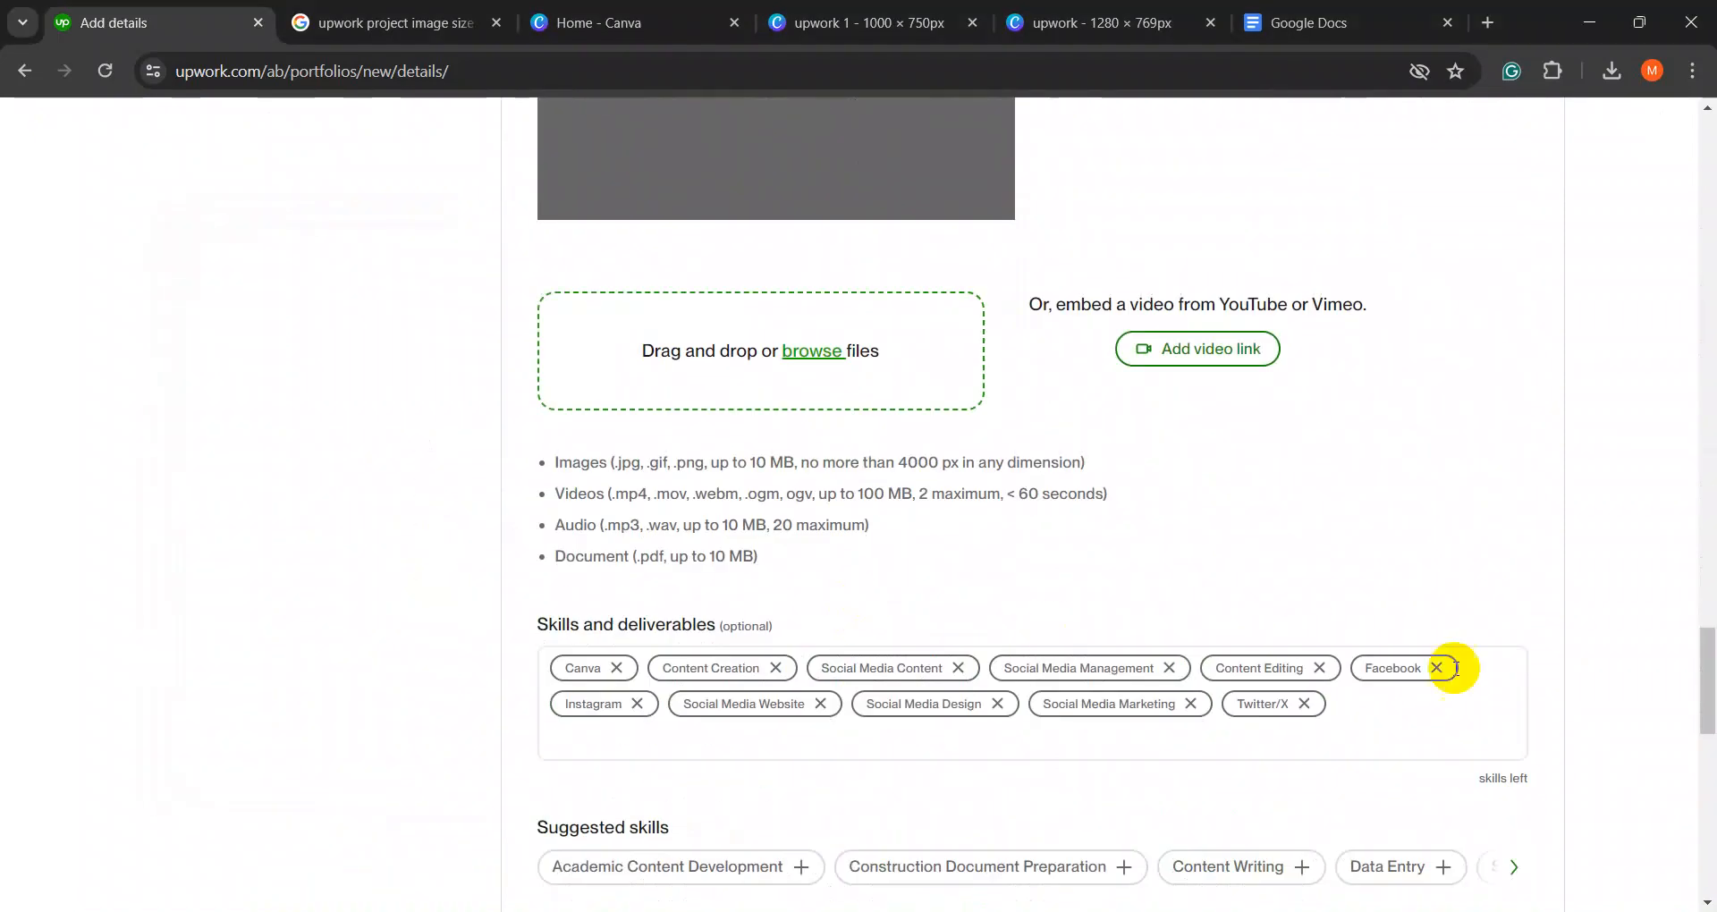
pyautogui.moveTo(1705, 695); pyautogui.dragTo(1708, 170)
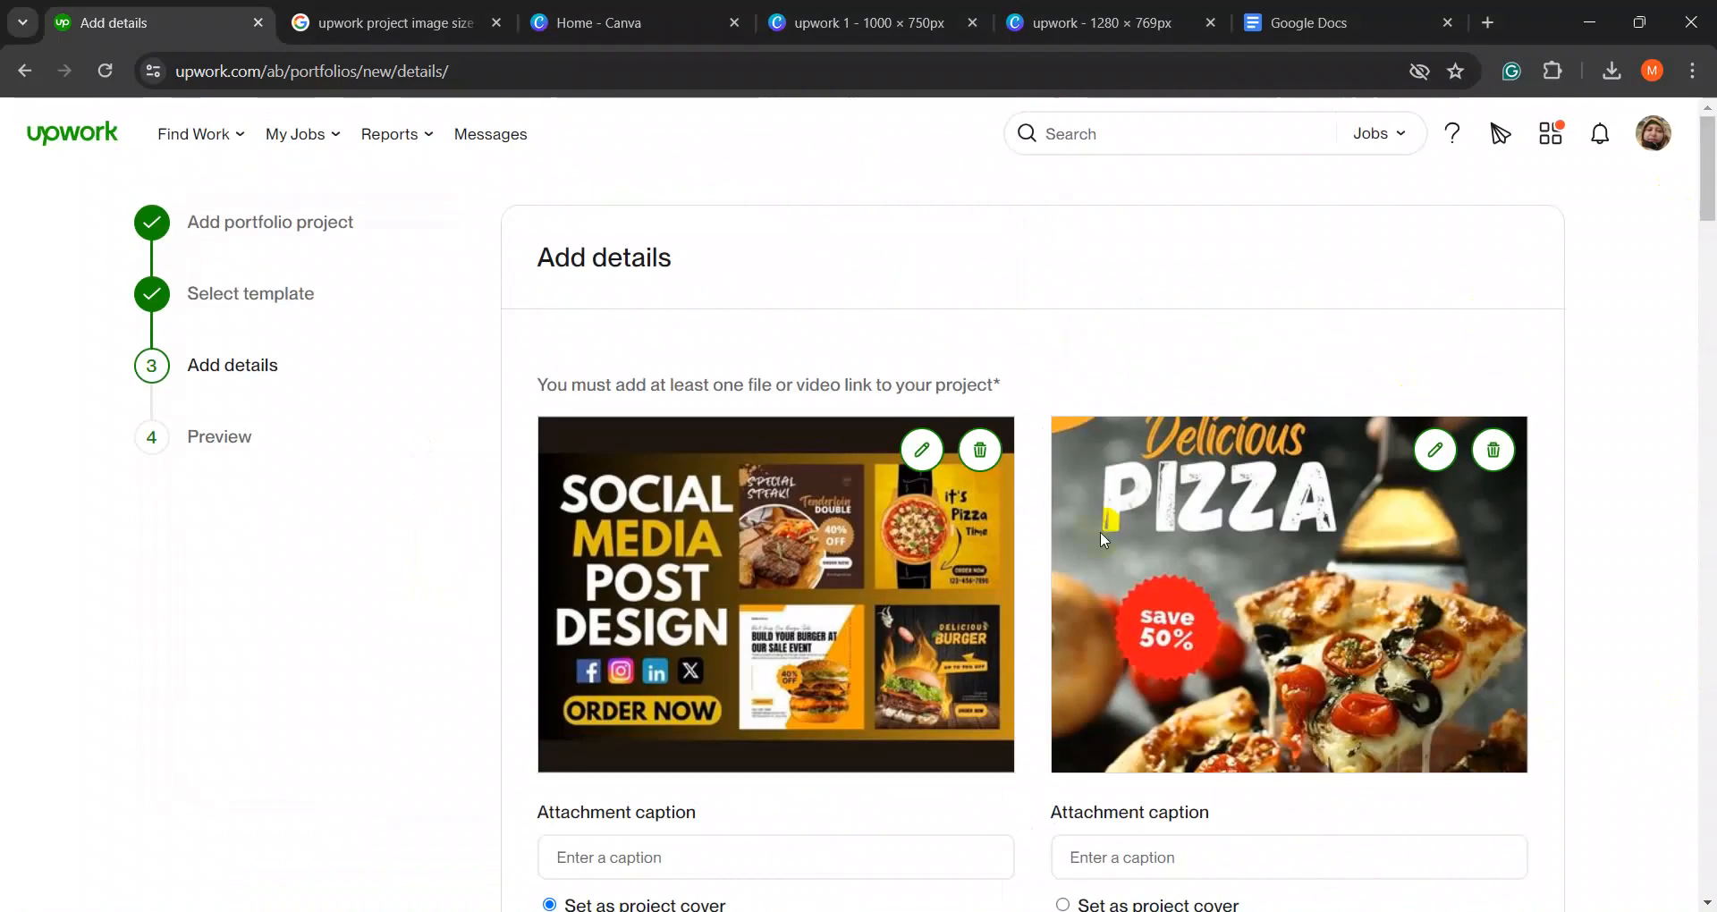
pyautogui.scroll(-15, 1100, 531)
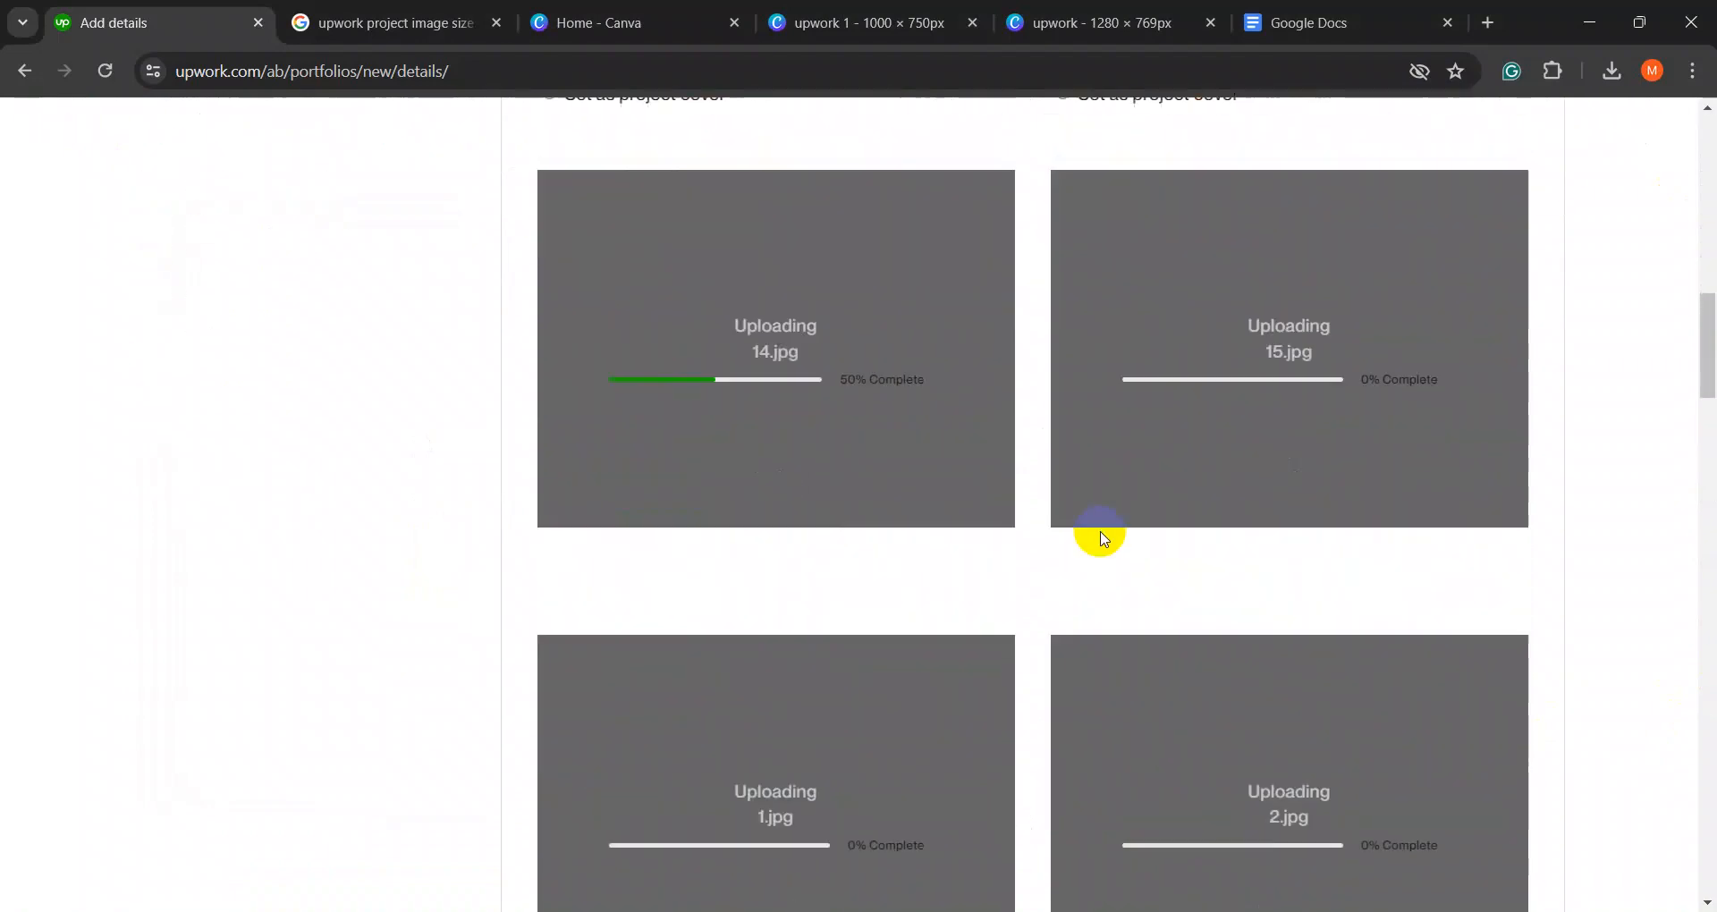
pyautogui.scroll(-20, 1101, 535)
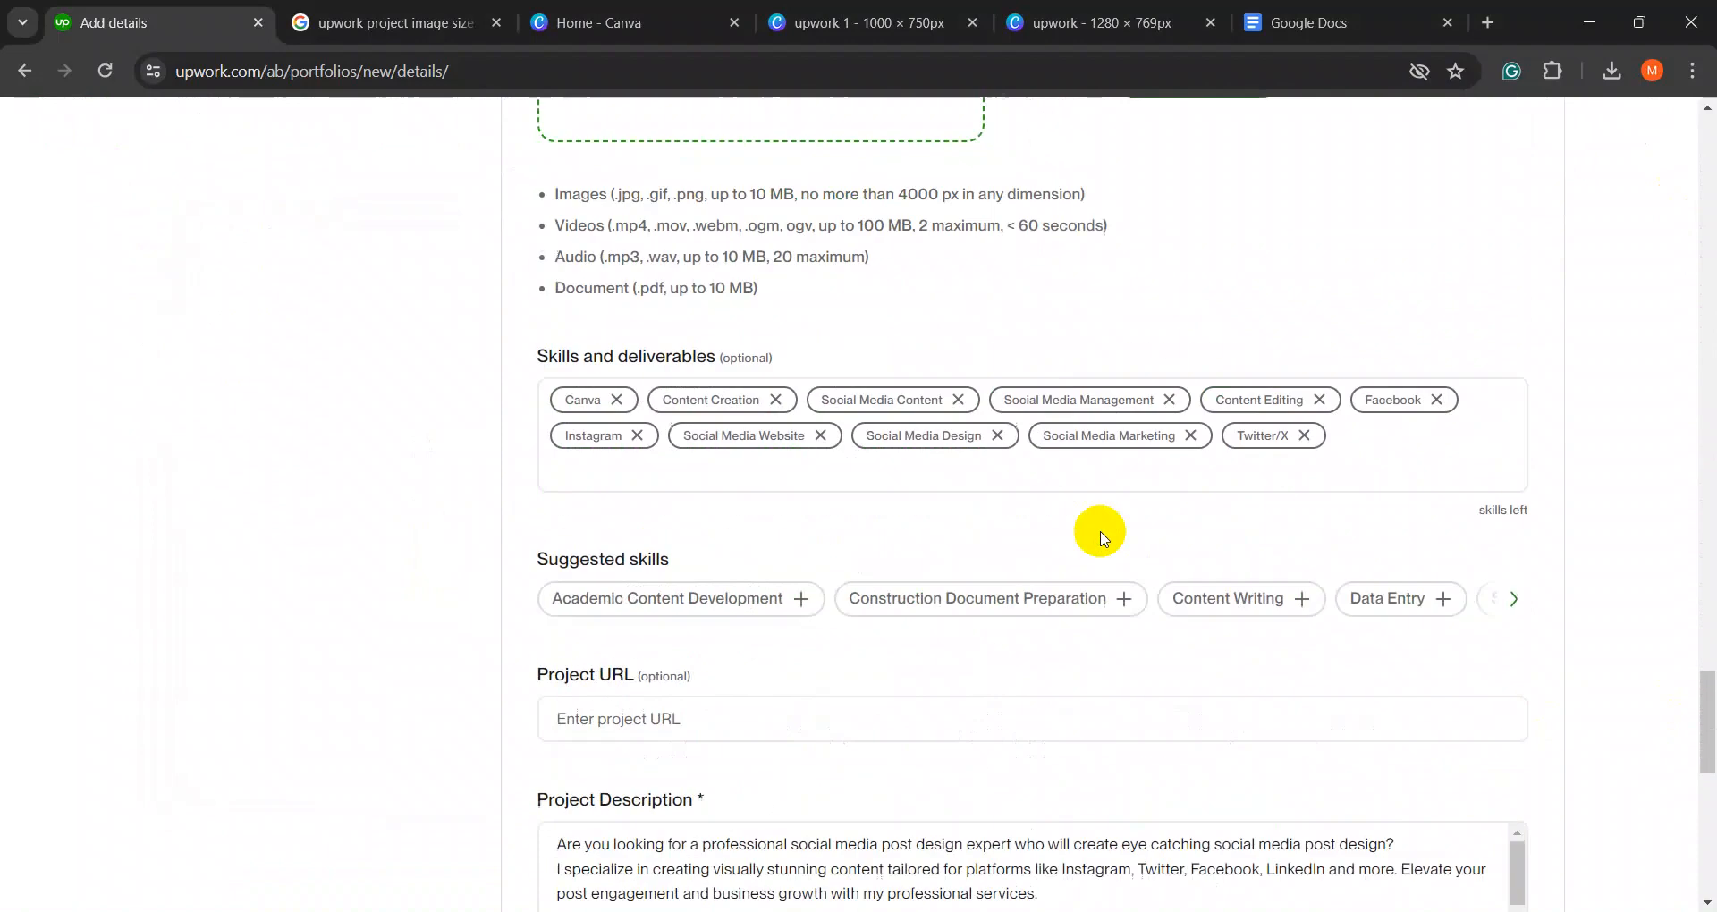
pyautogui.scroll(-10, 1101, 536)
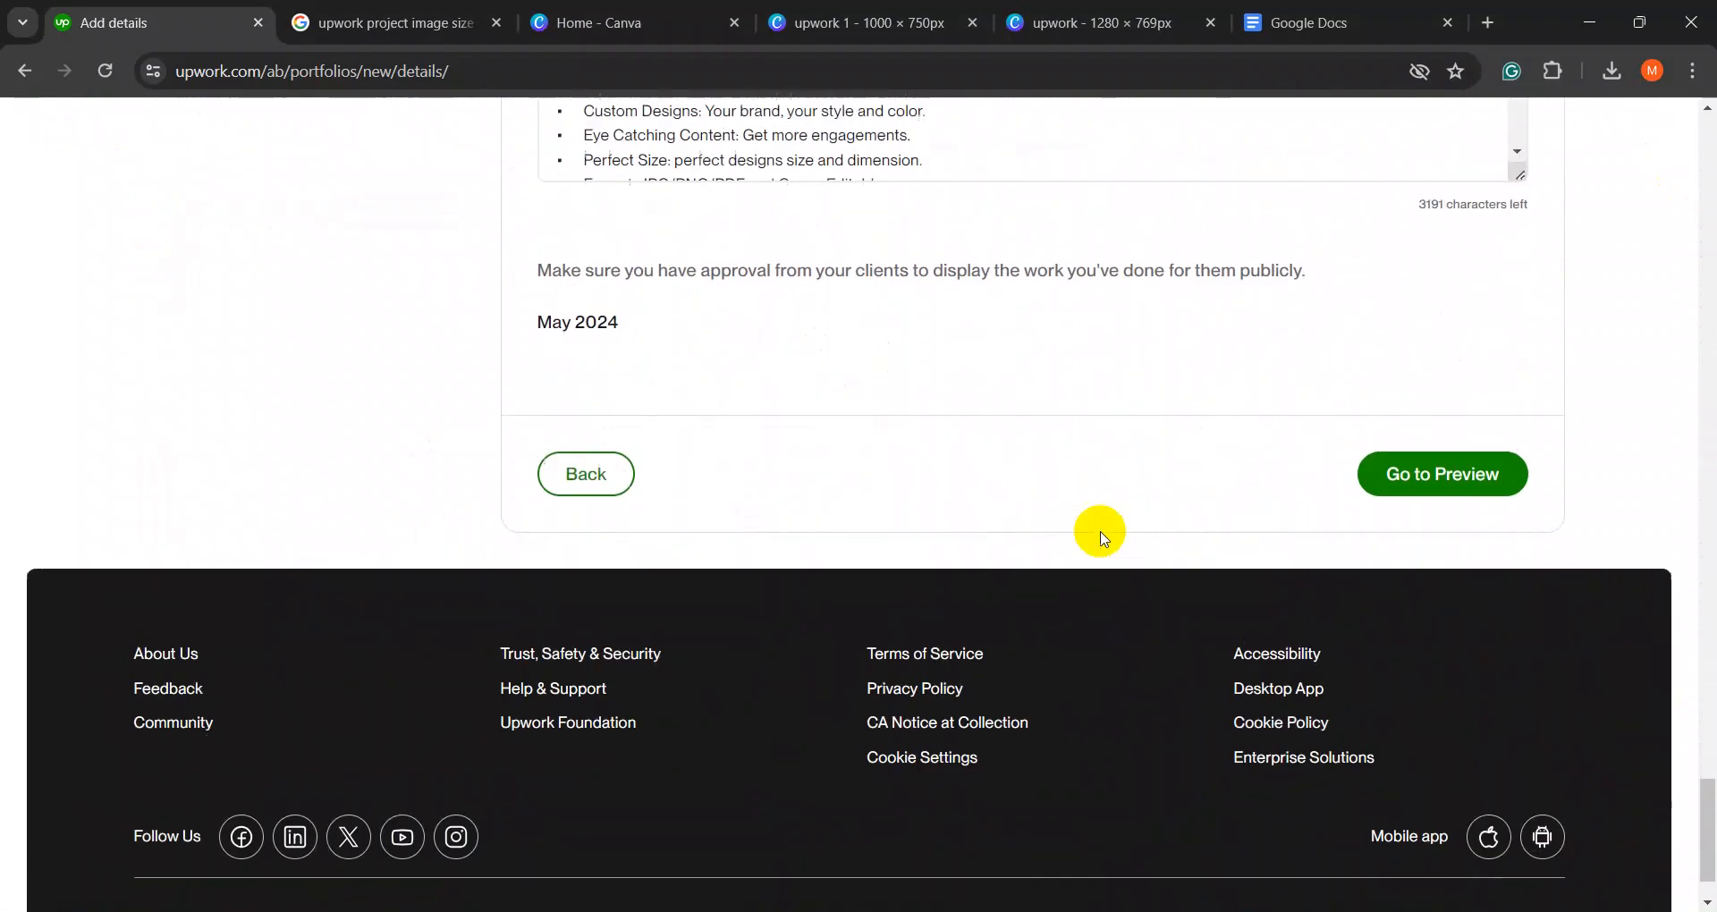
pyautogui.scroll(2, 1103, 536)
pyautogui.scroll(-5, 997, 288)
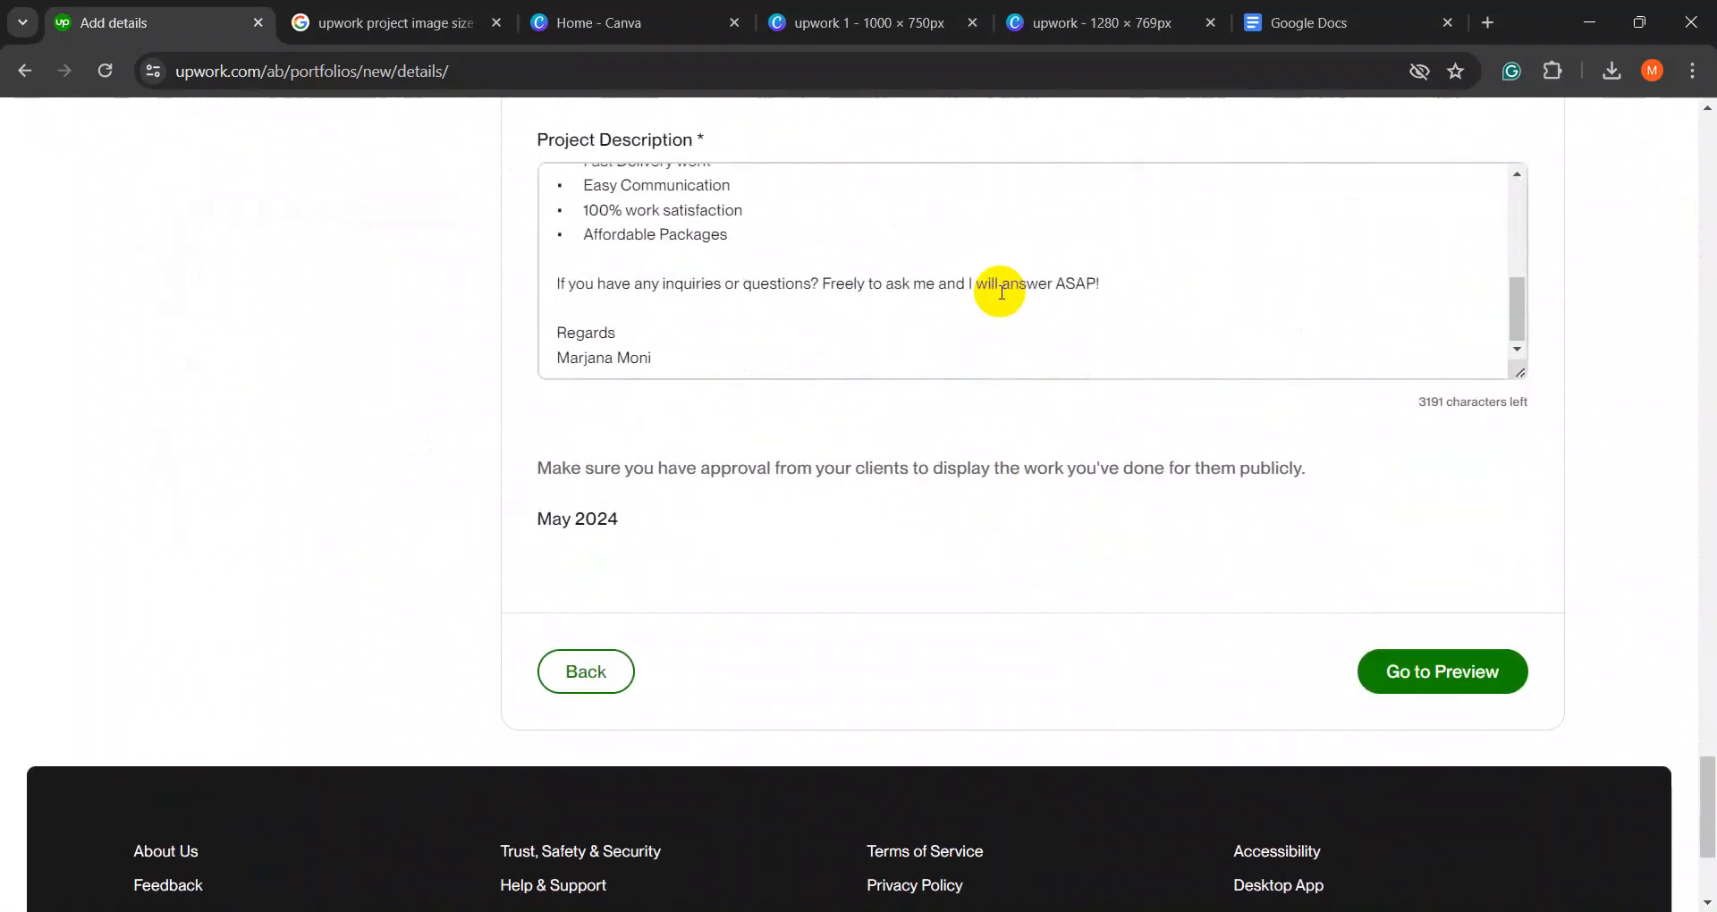
pyautogui.scroll(5, 1000, 297)
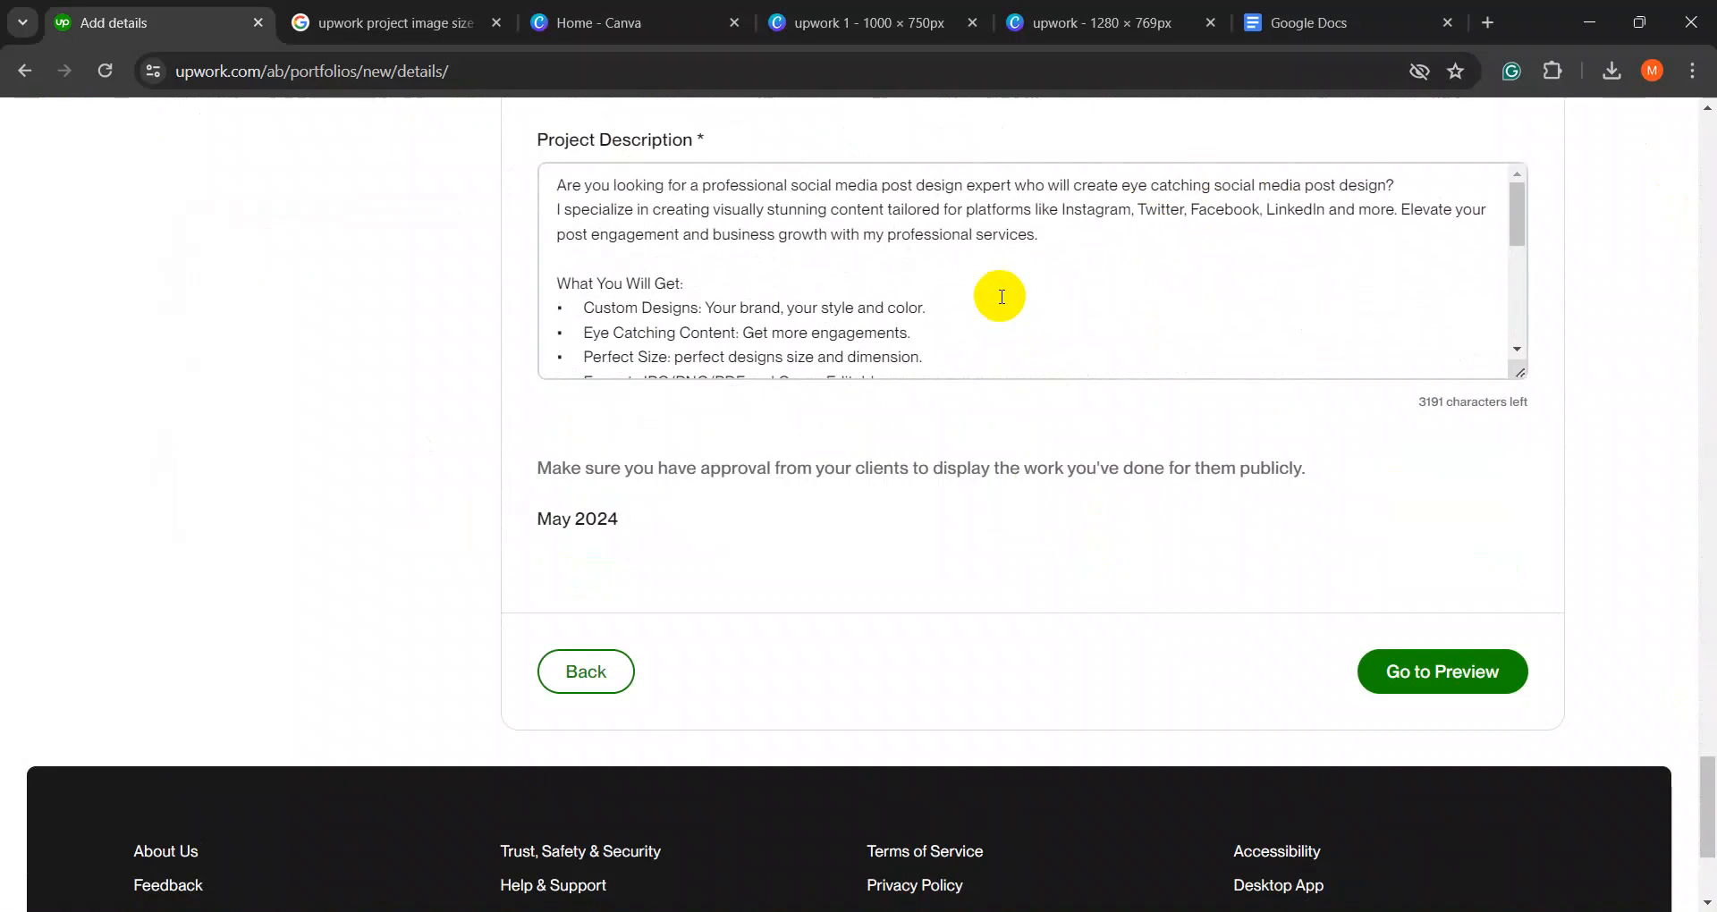
pyautogui.scroll(1, 1002, 297)
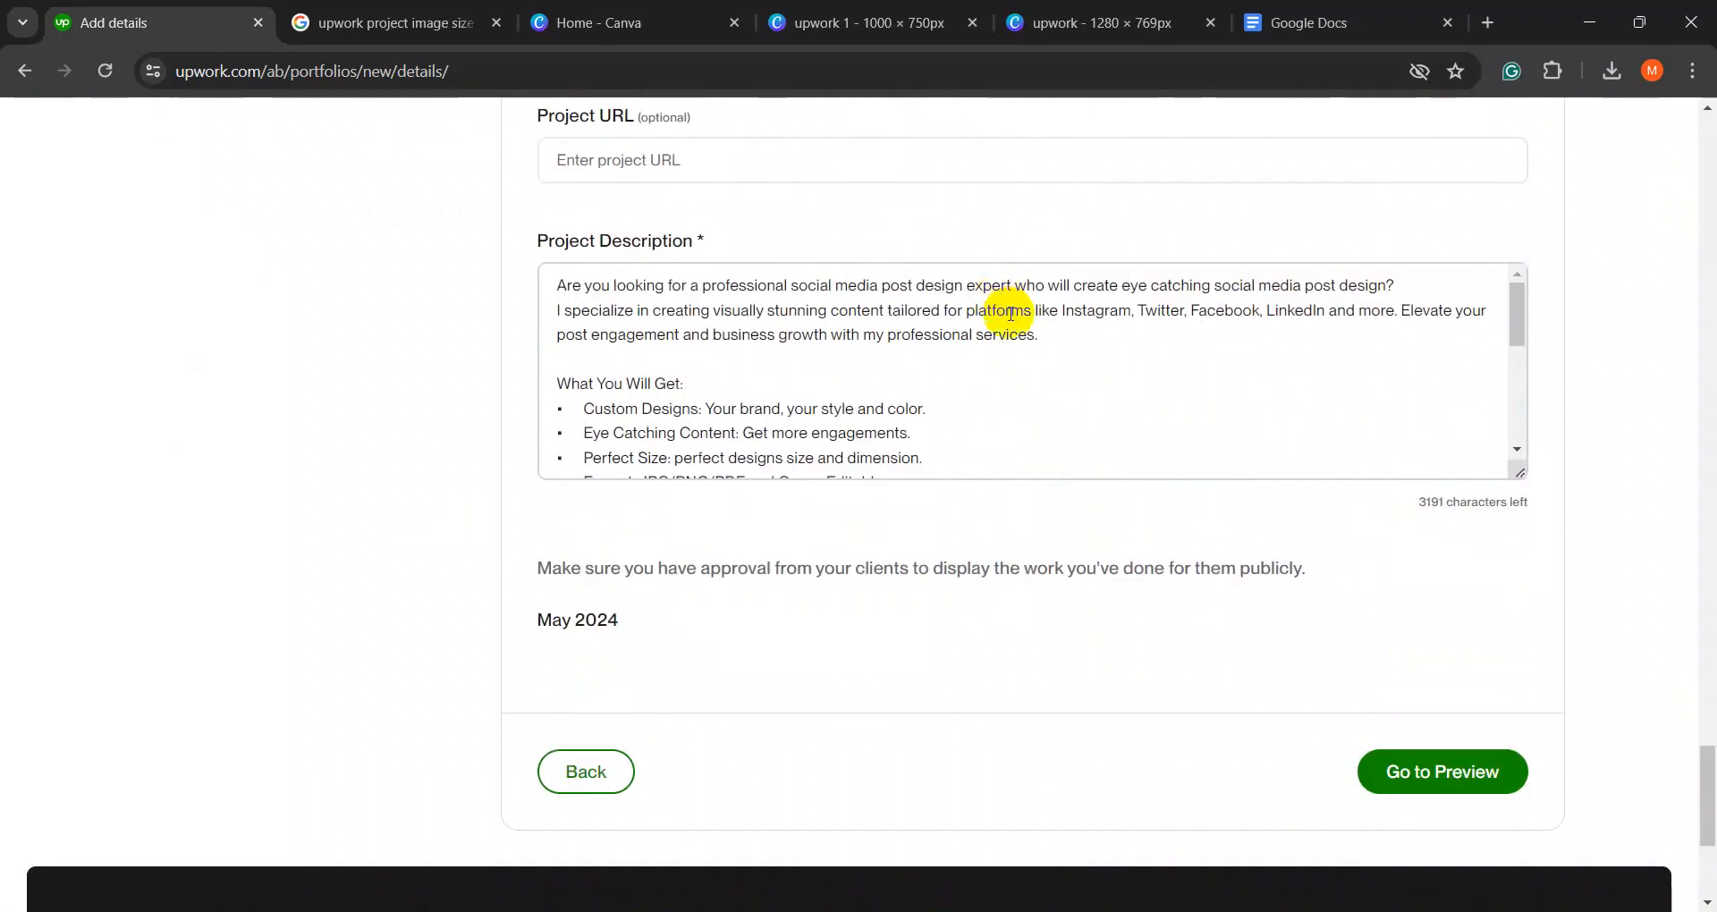
pyautogui.scroll(3, 1010, 313)
pyautogui.scroll(-4, 1043, 372)
# - Go to the project preview, check the title and cover, and browse through the gallery images
pyautogui.click(1395, 660)
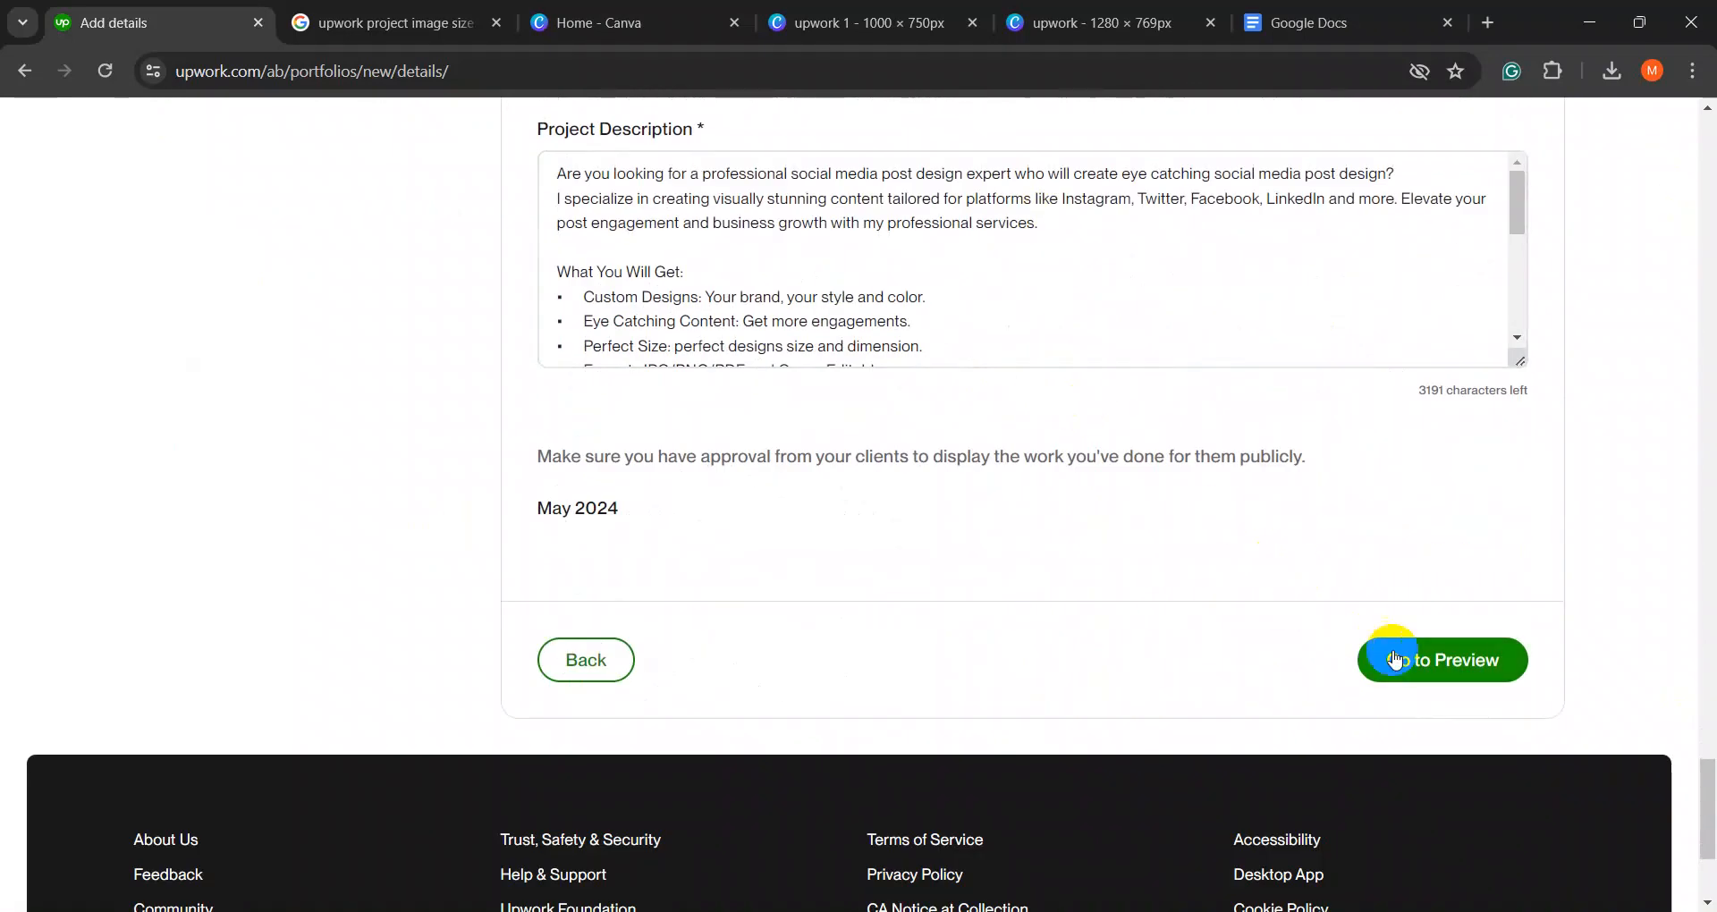
pyautogui.scroll(-5, 1162, 606)
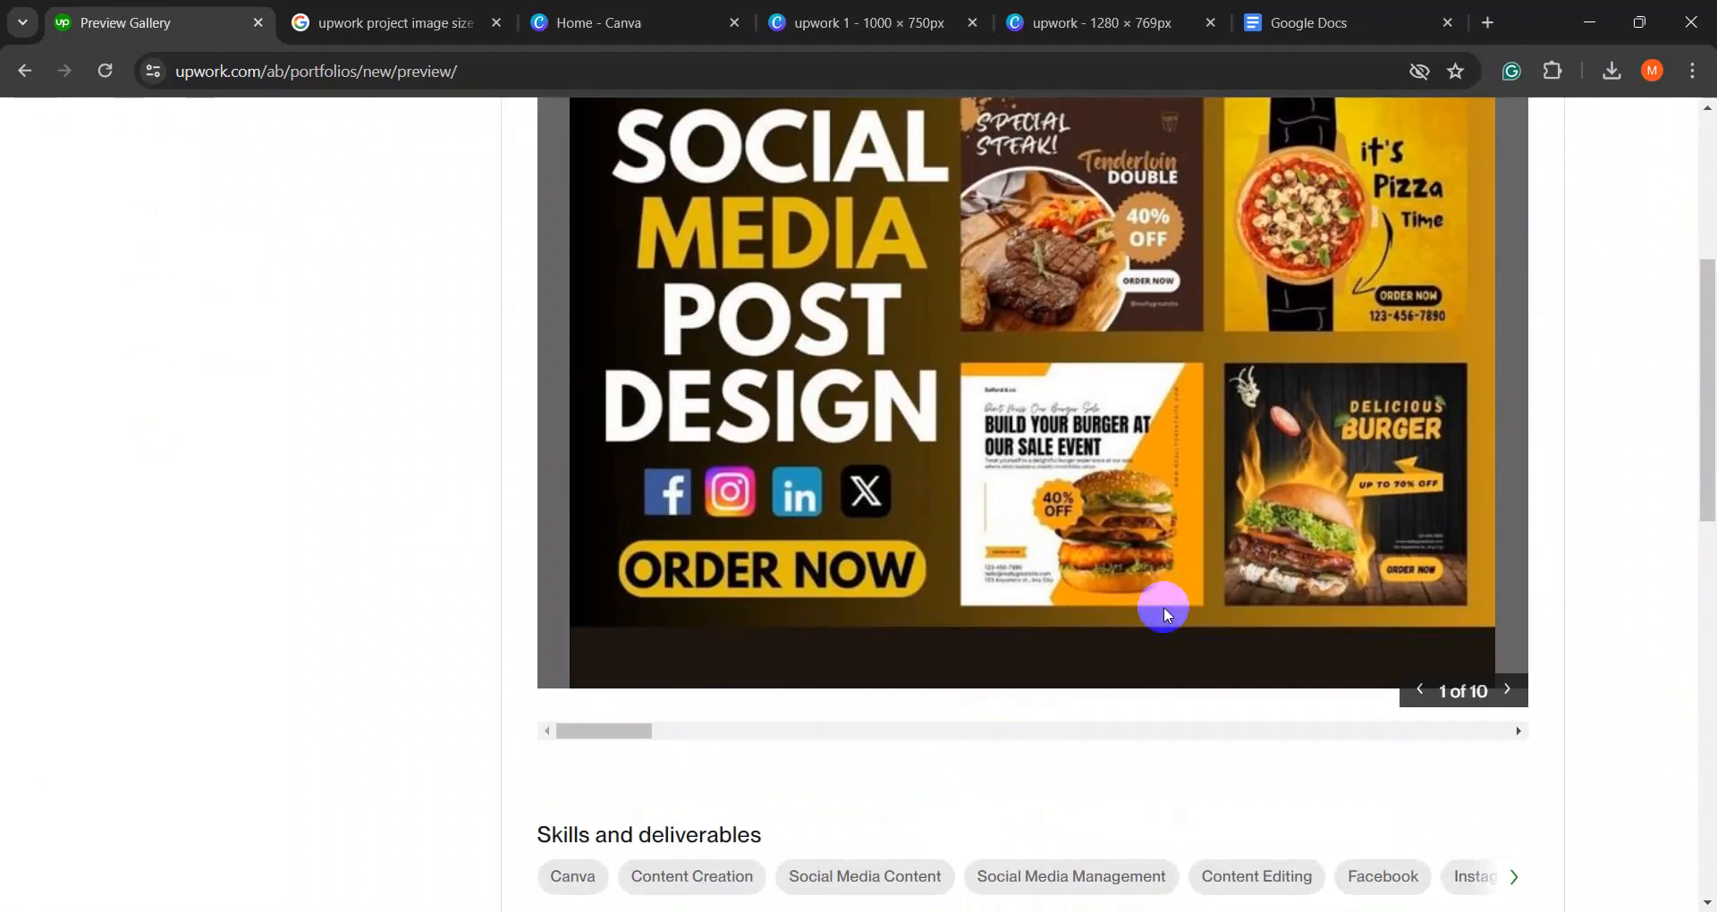
pyautogui.scroll(1, 1035, 439)
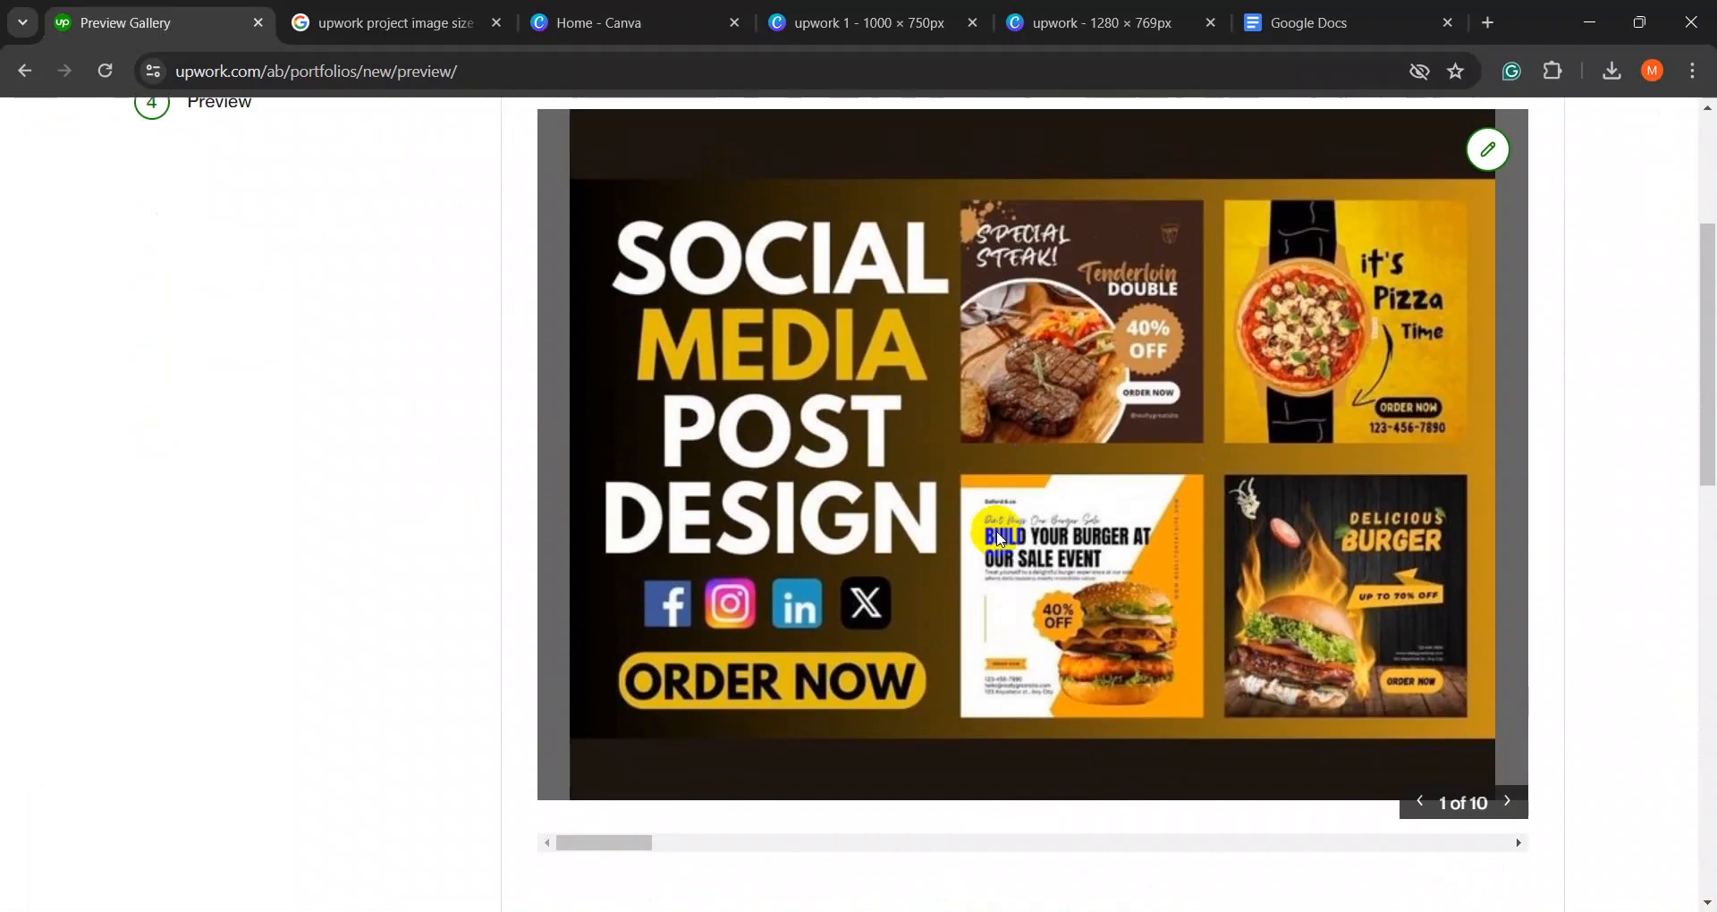
pyautogui.scroll(2, 1010, 597)
pyautogui.scroll(-2, 909, 503)
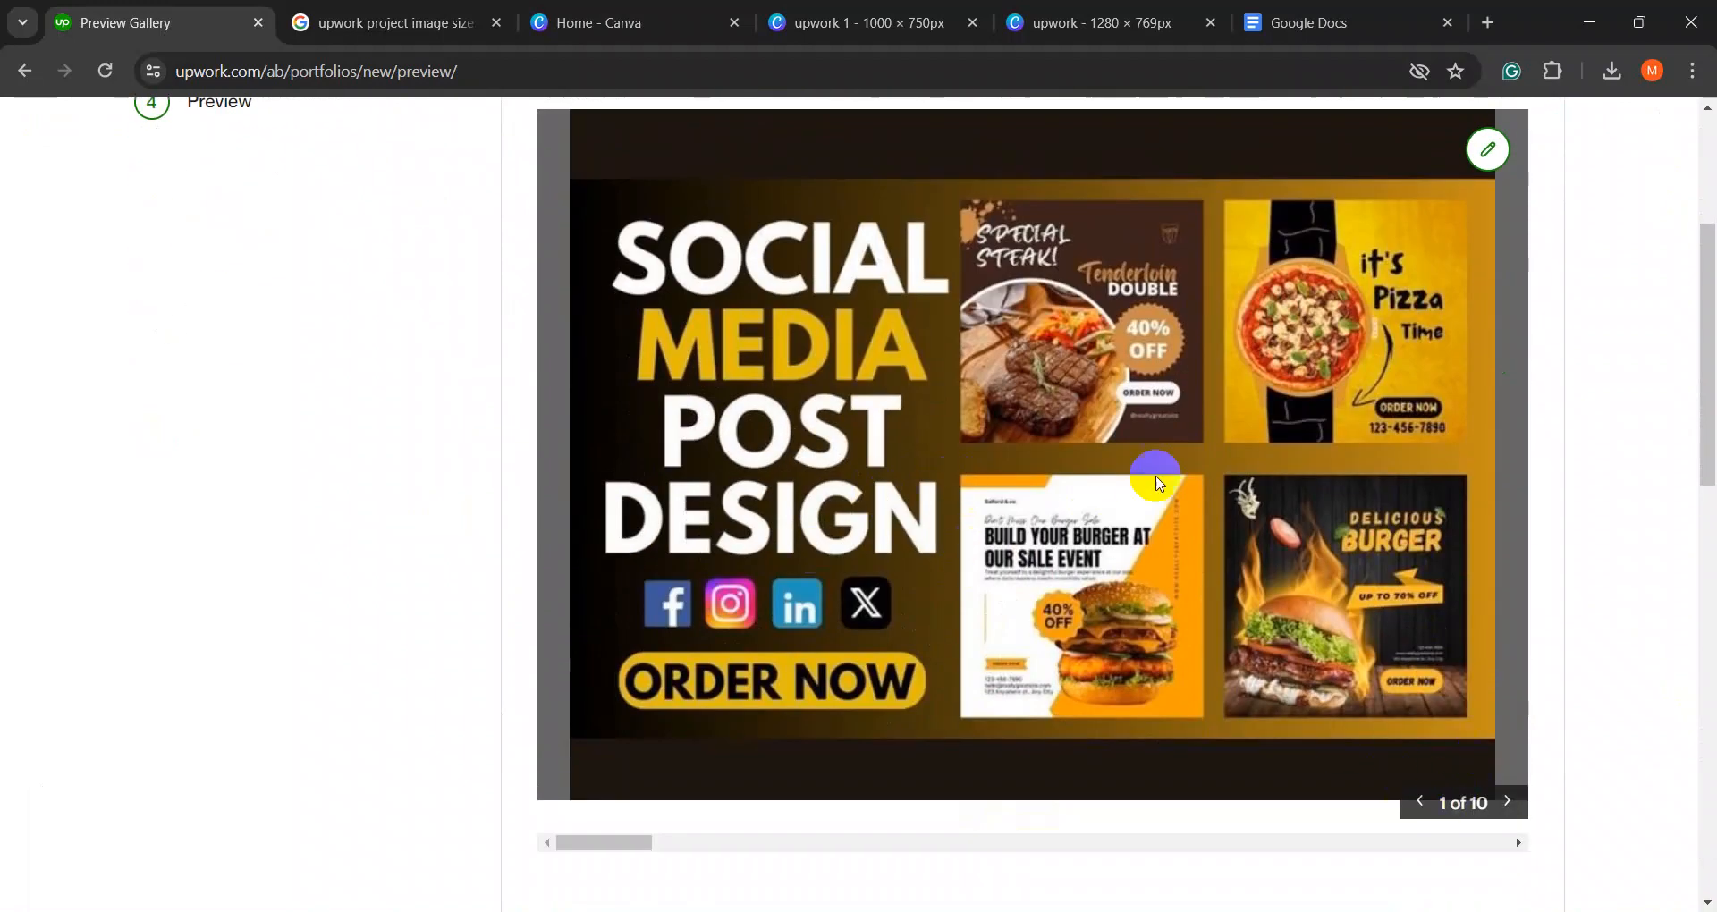
pyautogui.scroll(3, 1020, 487)
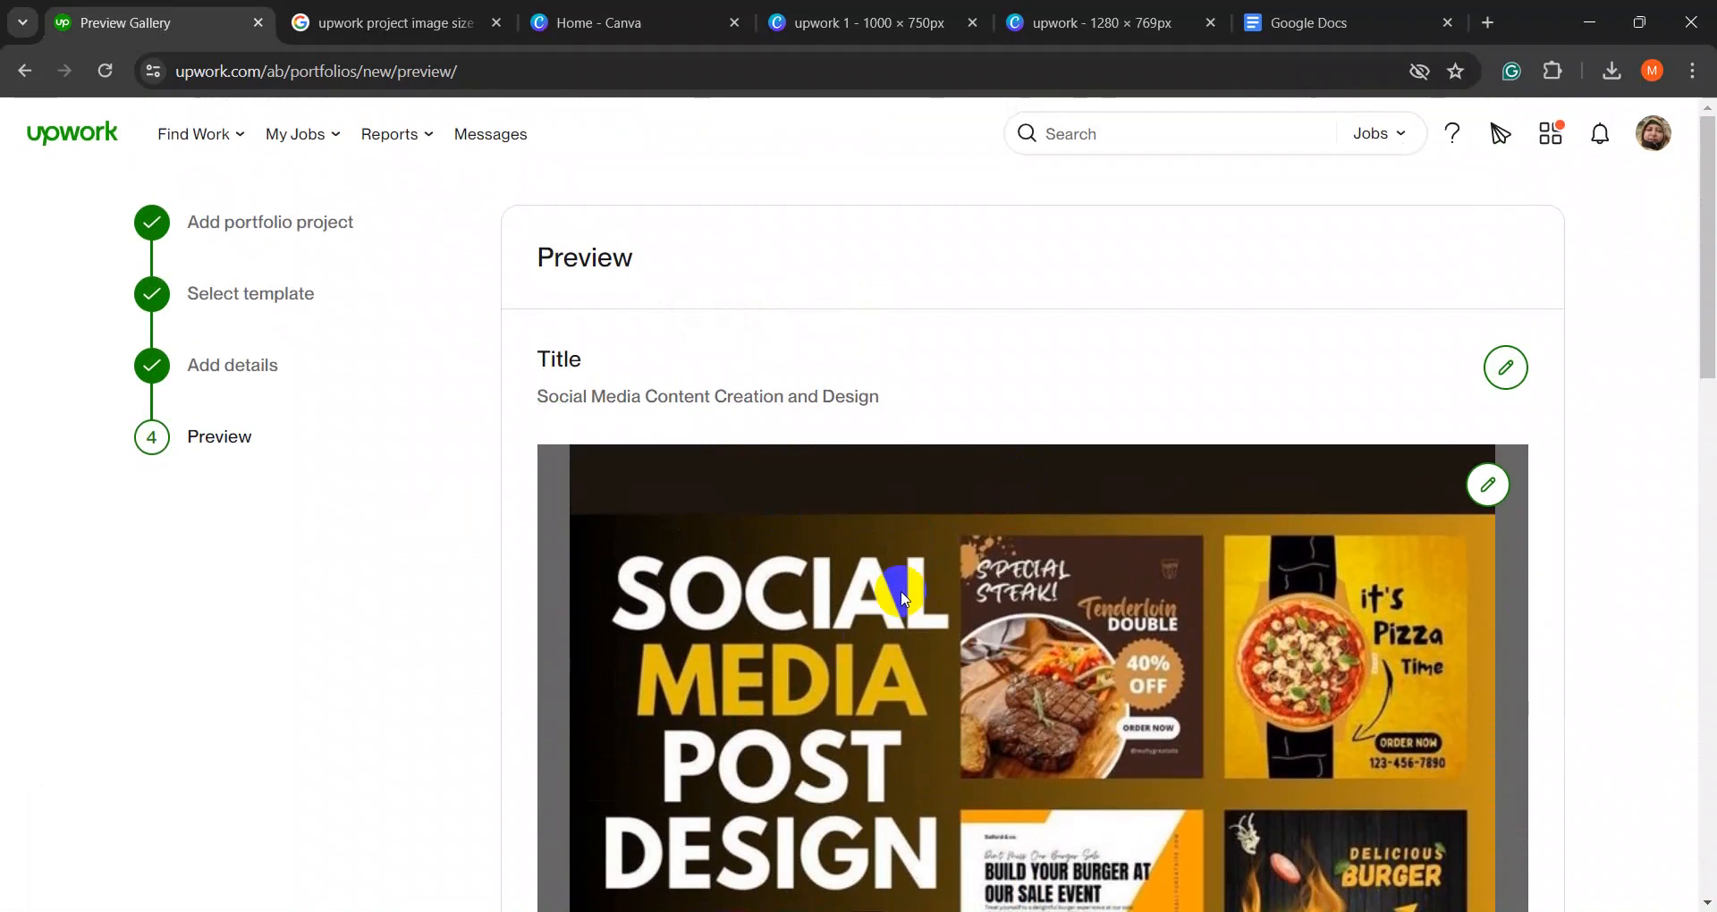
pyautogui.scroll(-3, 903, 597)
pyautogui.click(1502, 806)
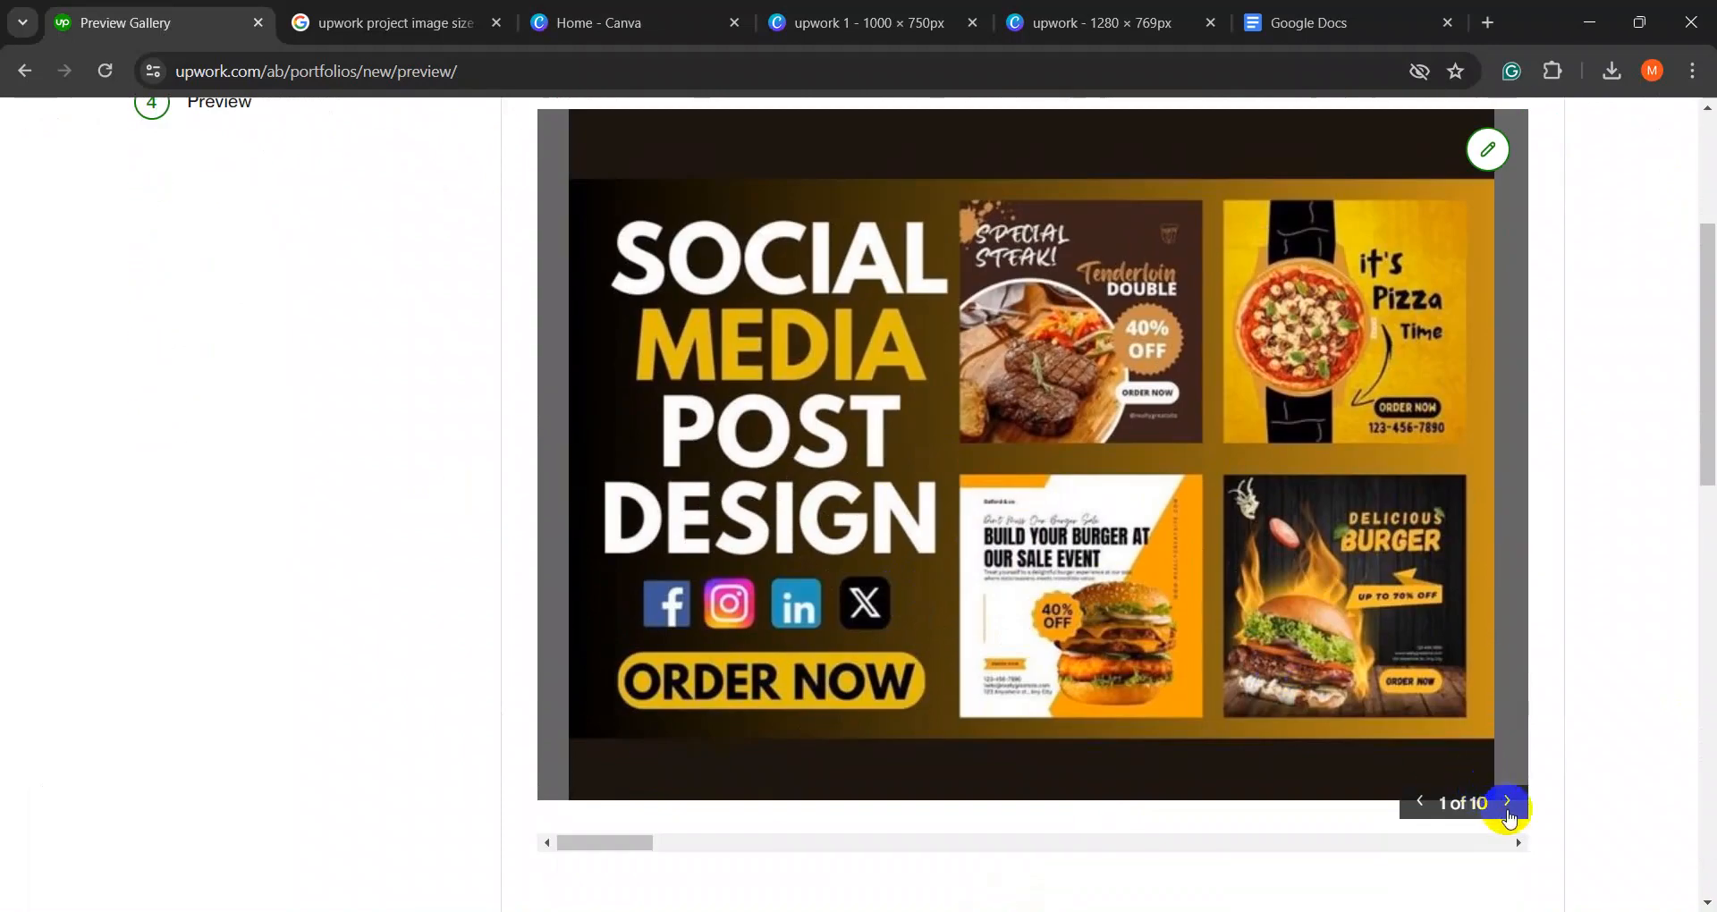
pyautogui.click(1508, 809)
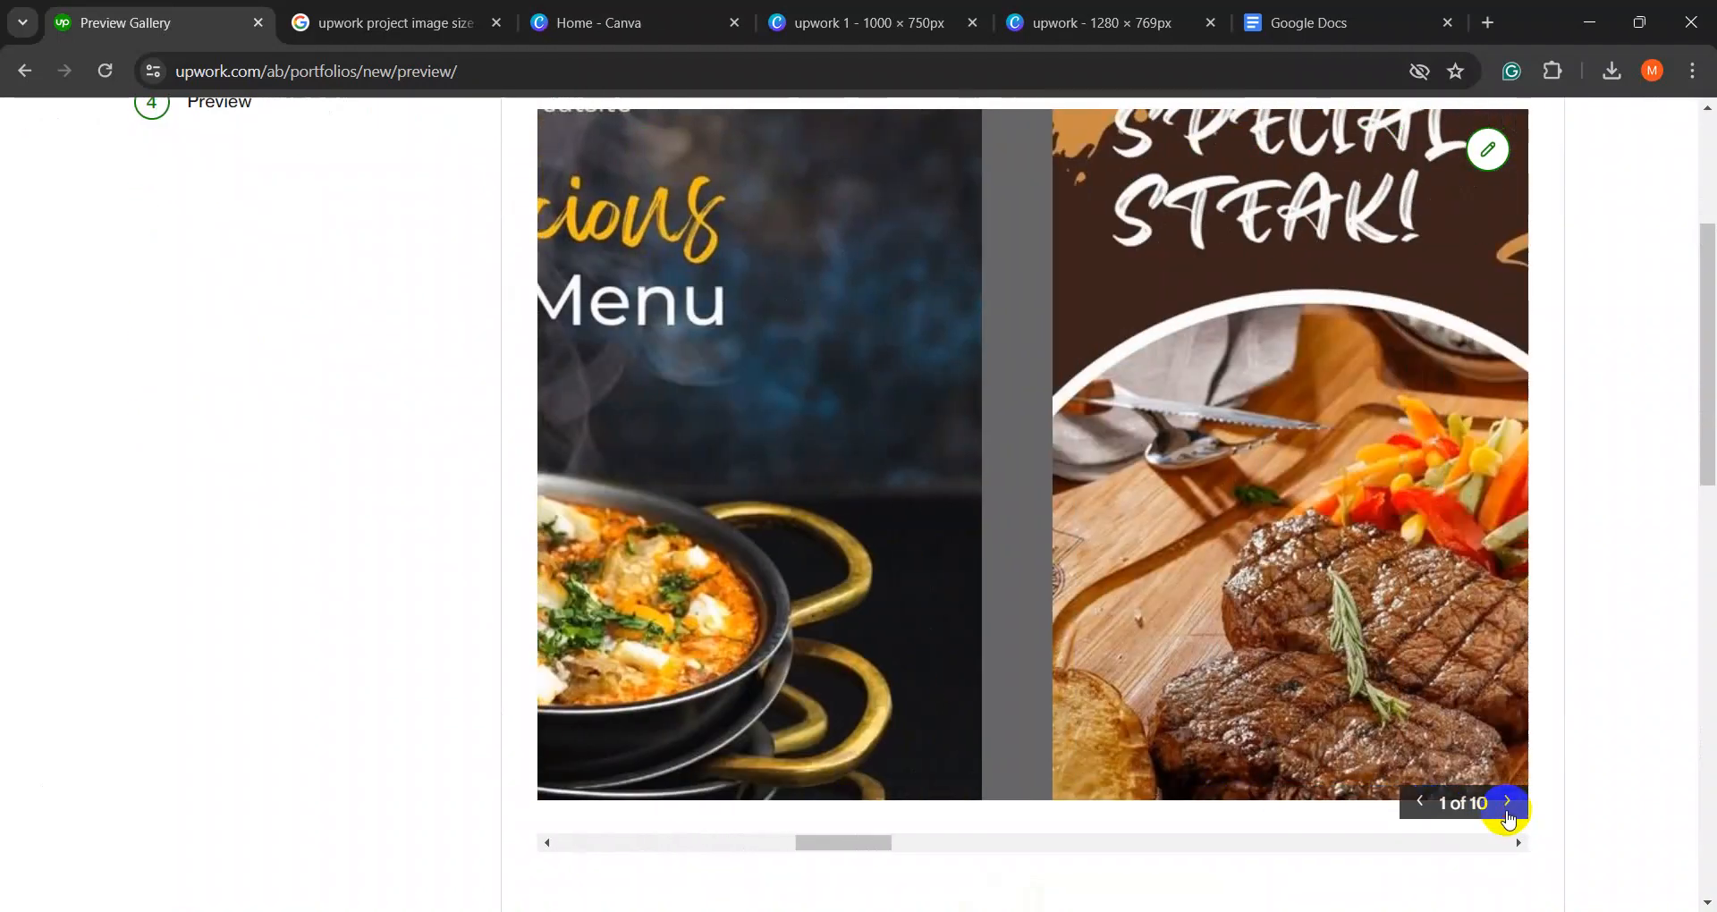
pyautogui.click(1507, 812)
# - Publish the portfolio project, then open the public view of the profile and dismiss the sharing tip
pyautogui.scroll(-12, 1497, 801)
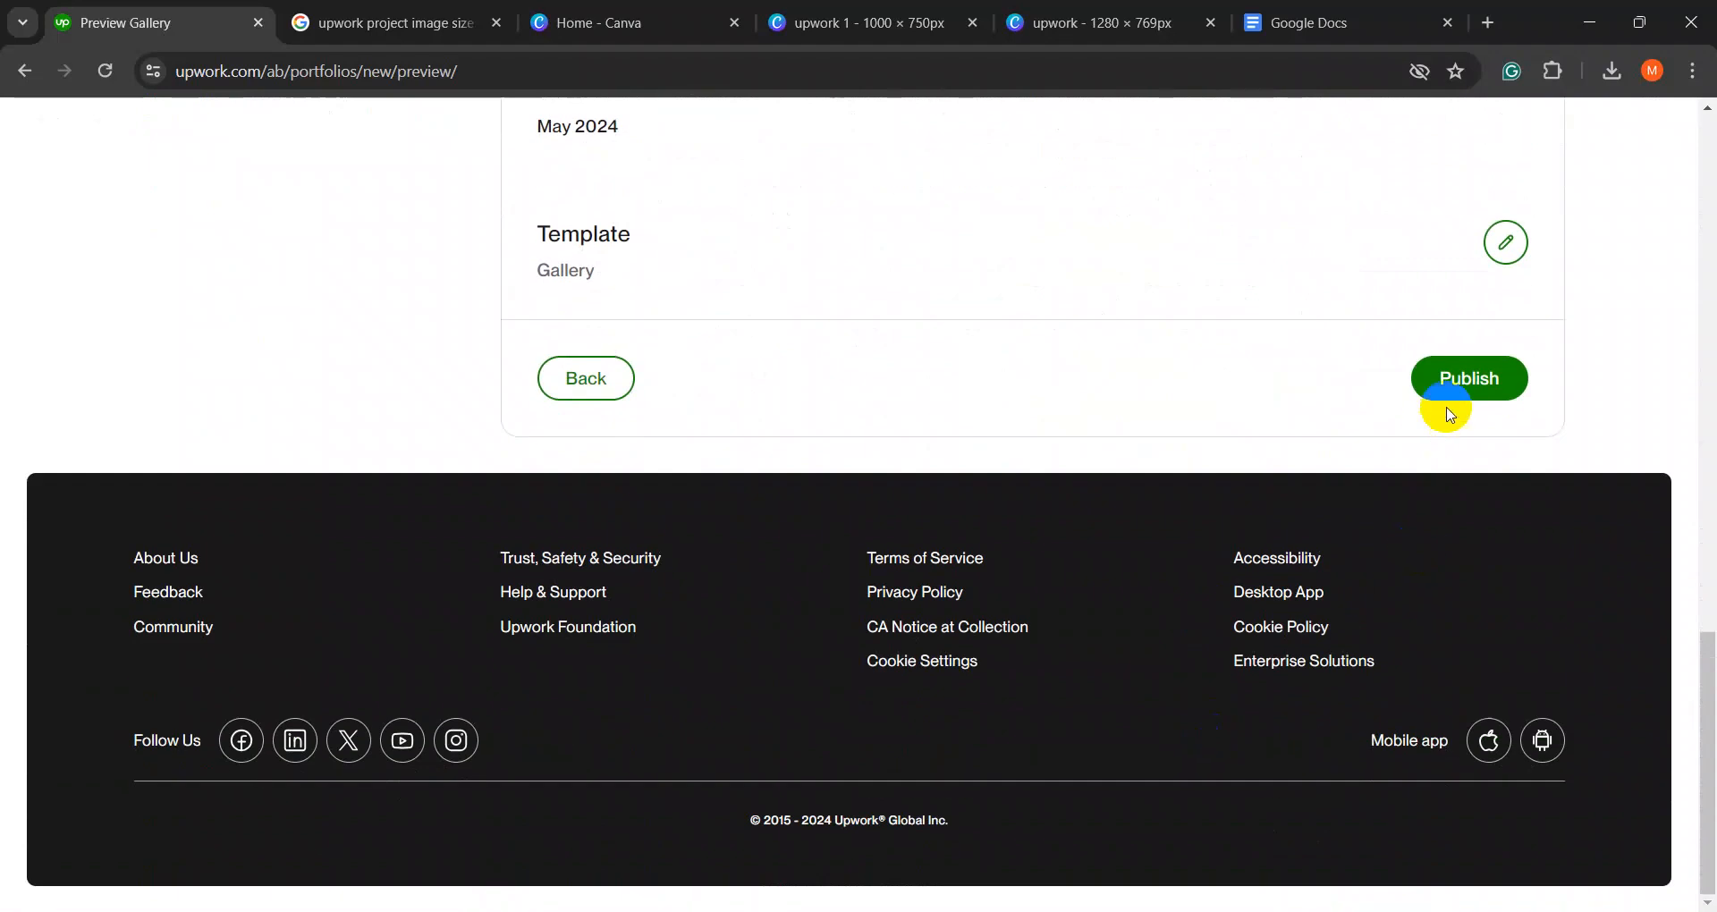
pyautogui.click(1460, 380)
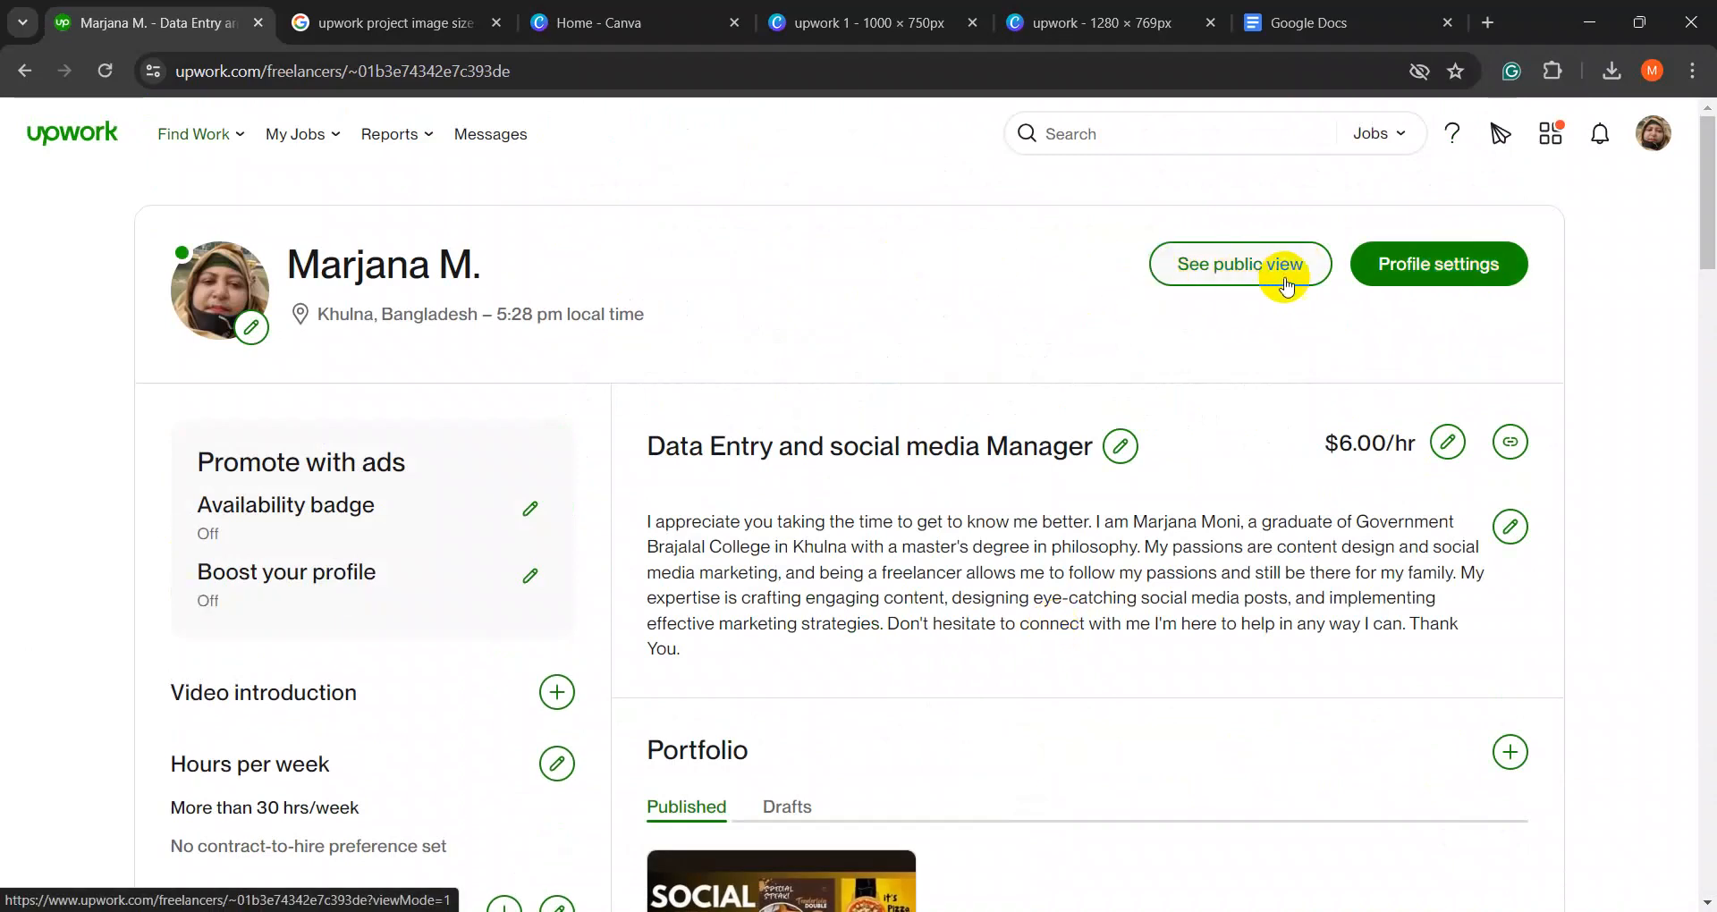
pyautogui.click(1238, 267)
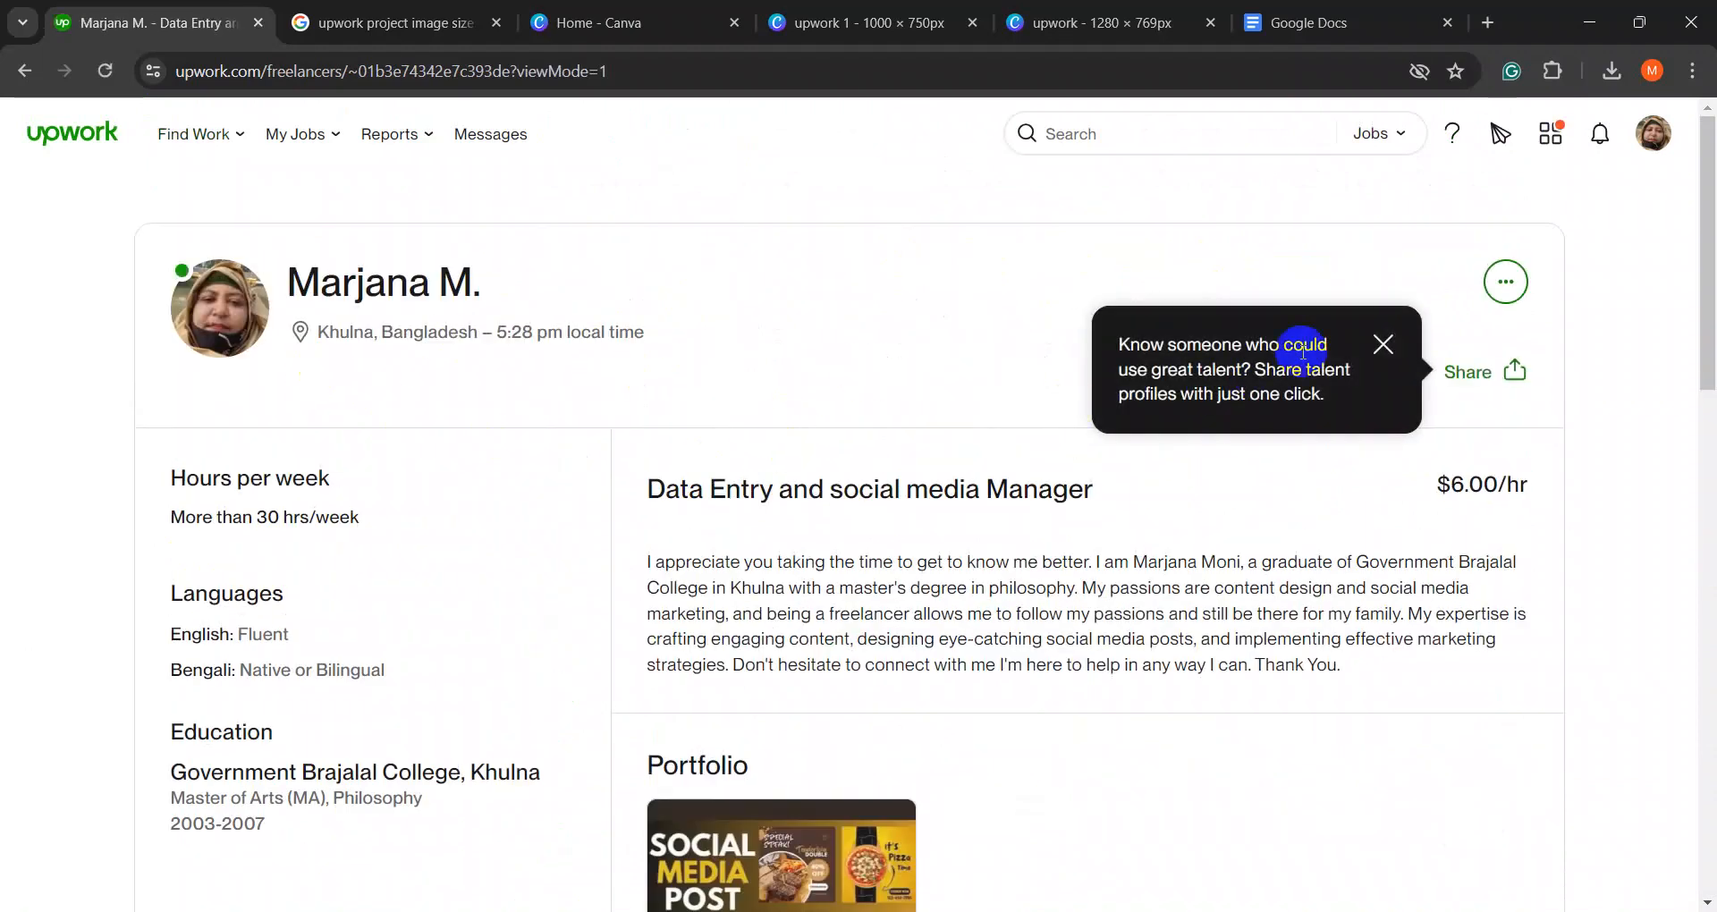
pyautogui.click(1381, 349)
# - Open the "Social Media Content Creation and Design" project from the portfolio on the public profile
pyautogui.scroll(-7, 977, 523)
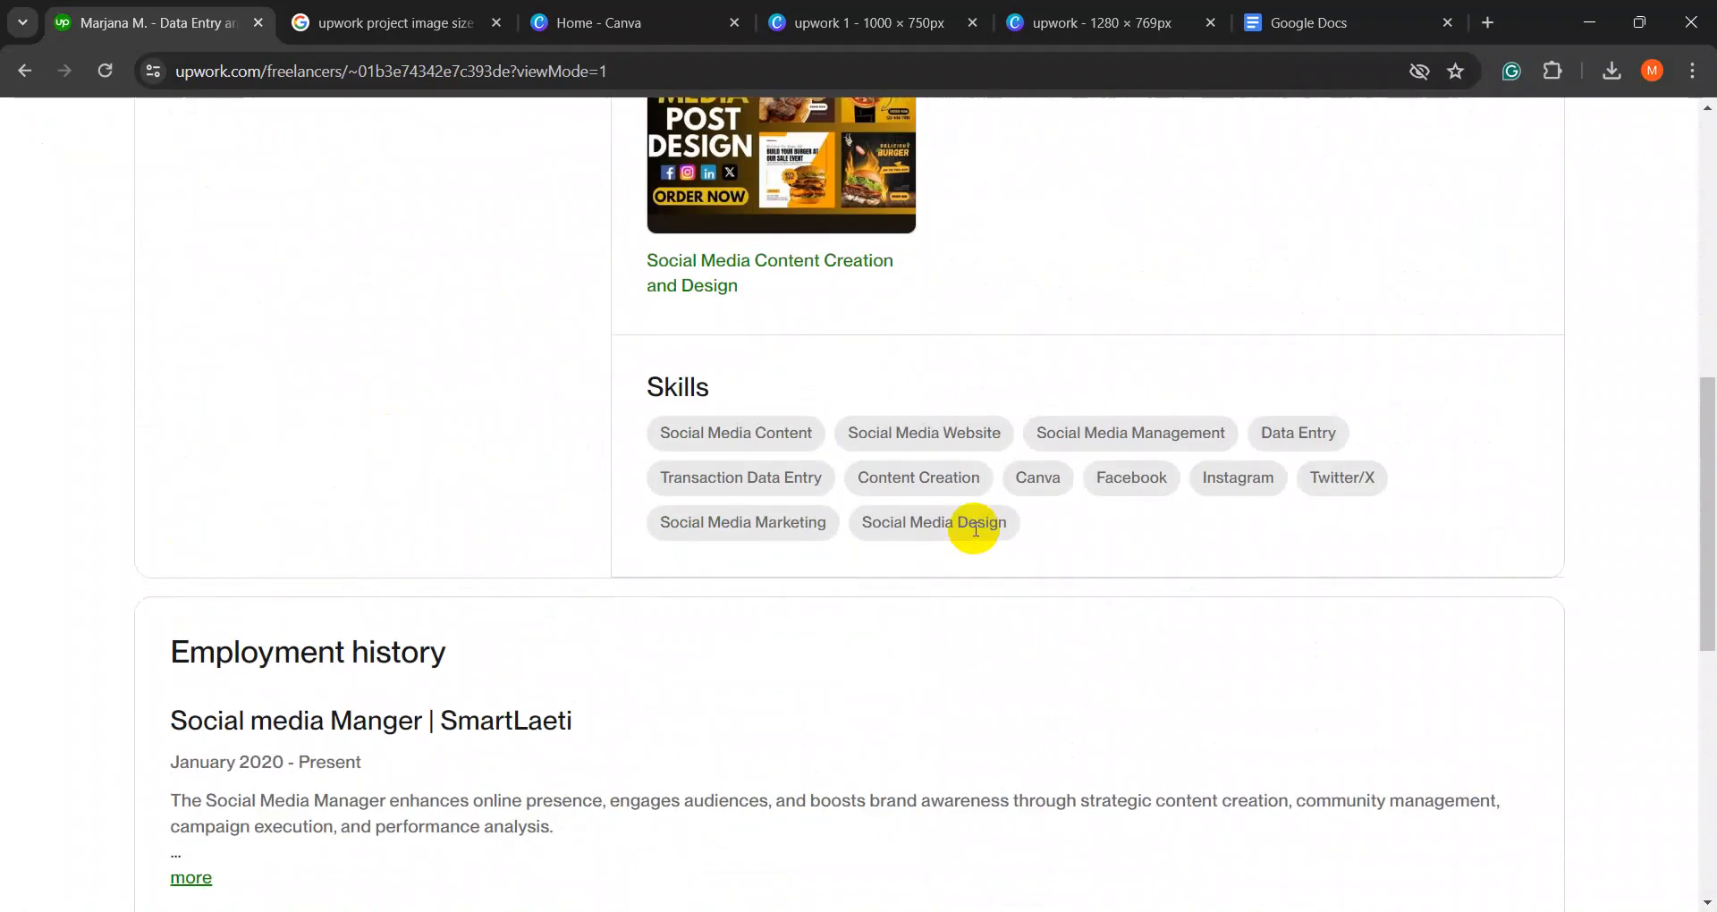
pyautogui.scroll(4, 977, 528)
pyautogui.click(854, 584)
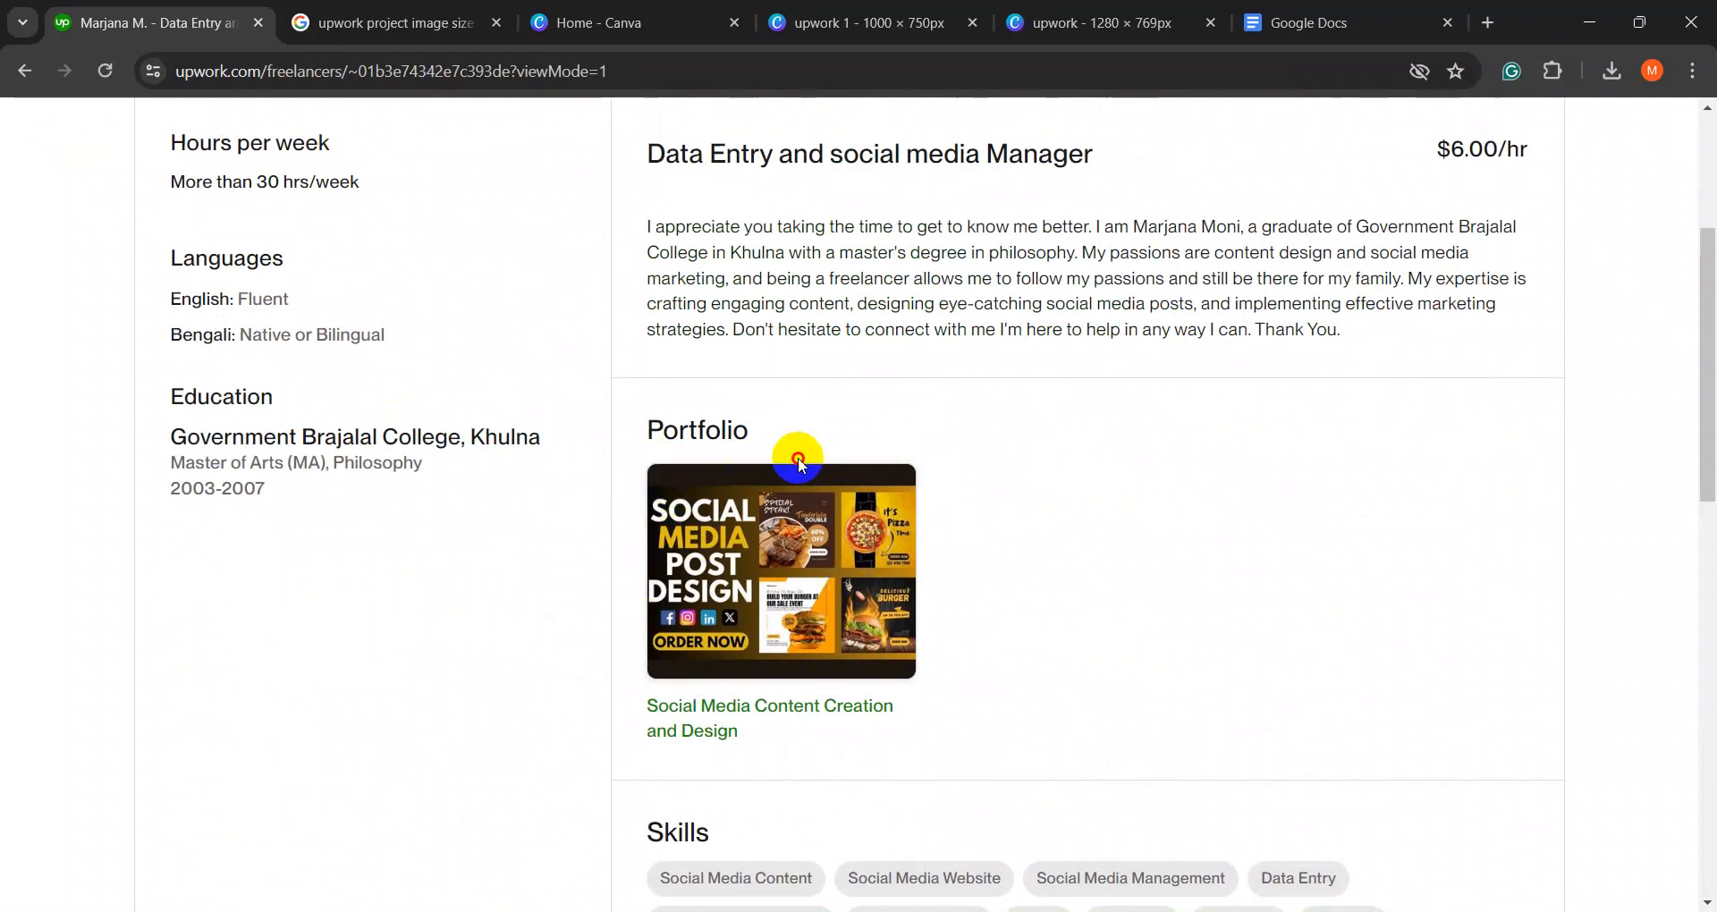
pyautogui.click(906, 611)
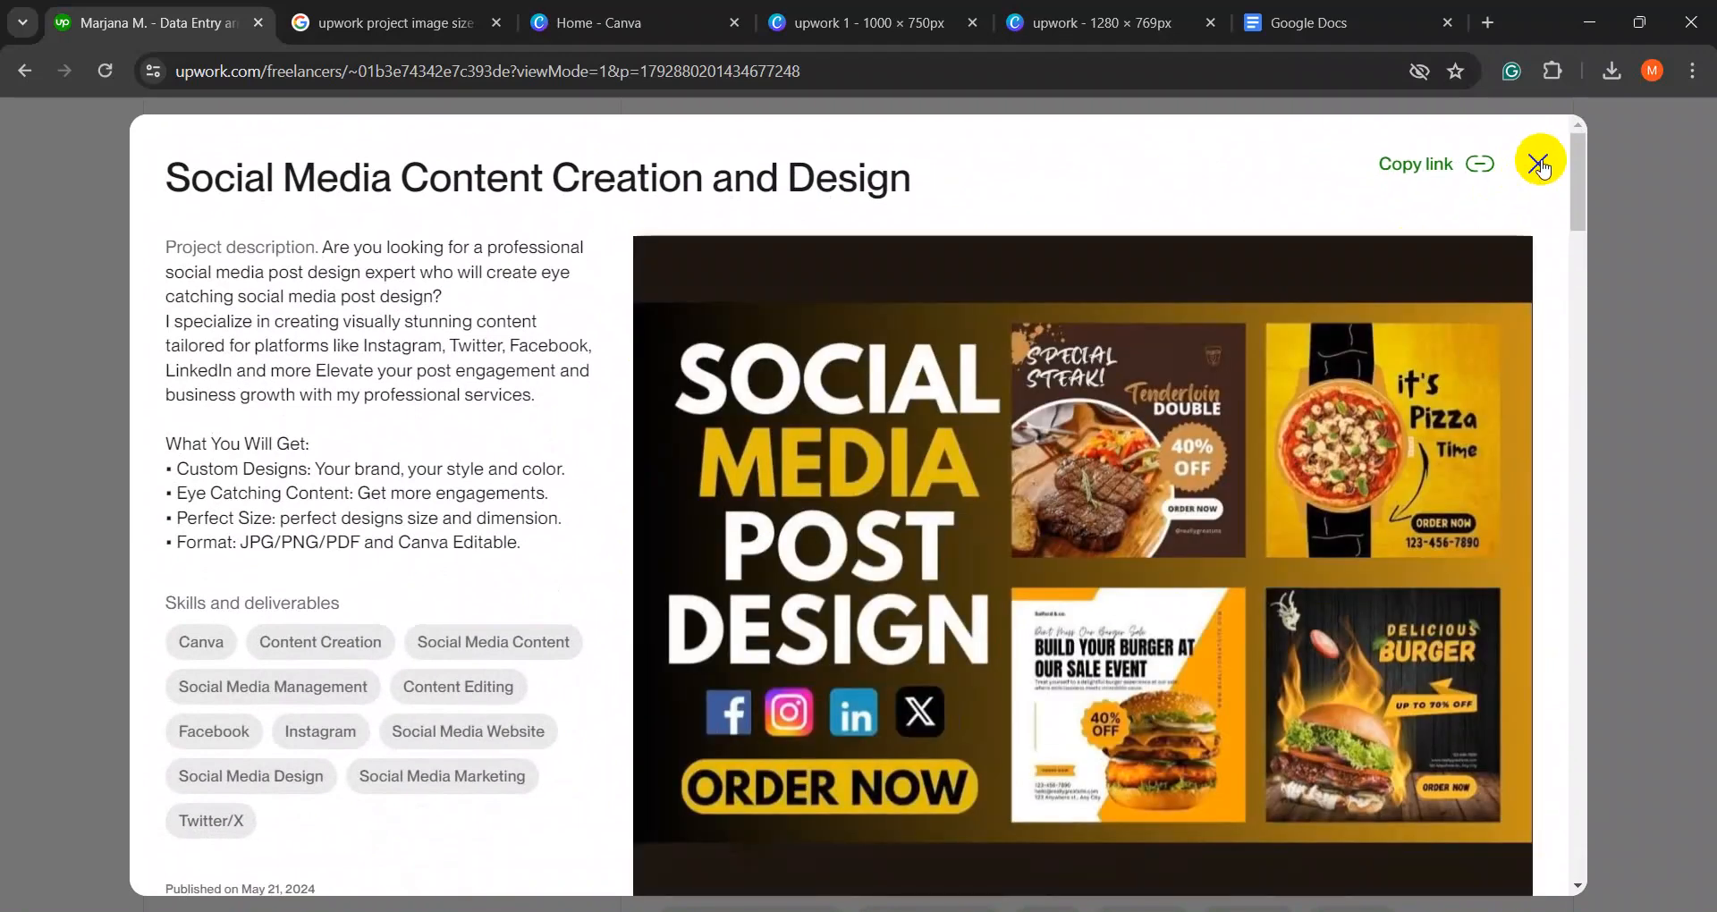
# - Close the project details and return to the Upwork home page
pyautogui.click(1538, 163)
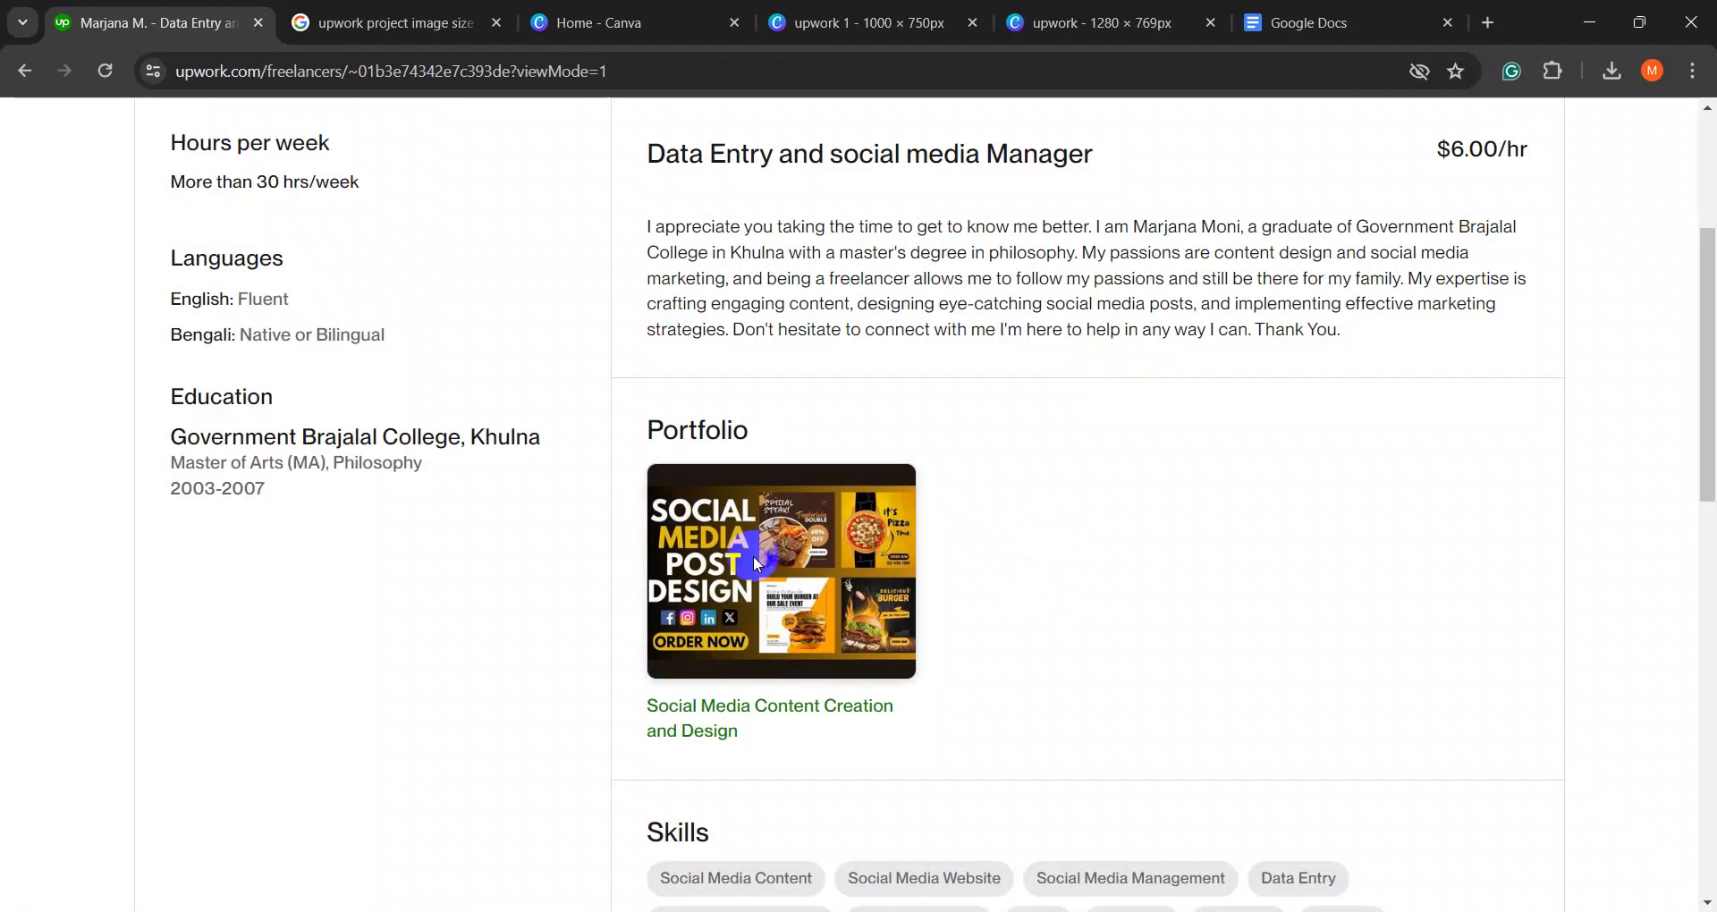
pyautogui.scroll(4, 751, 554)
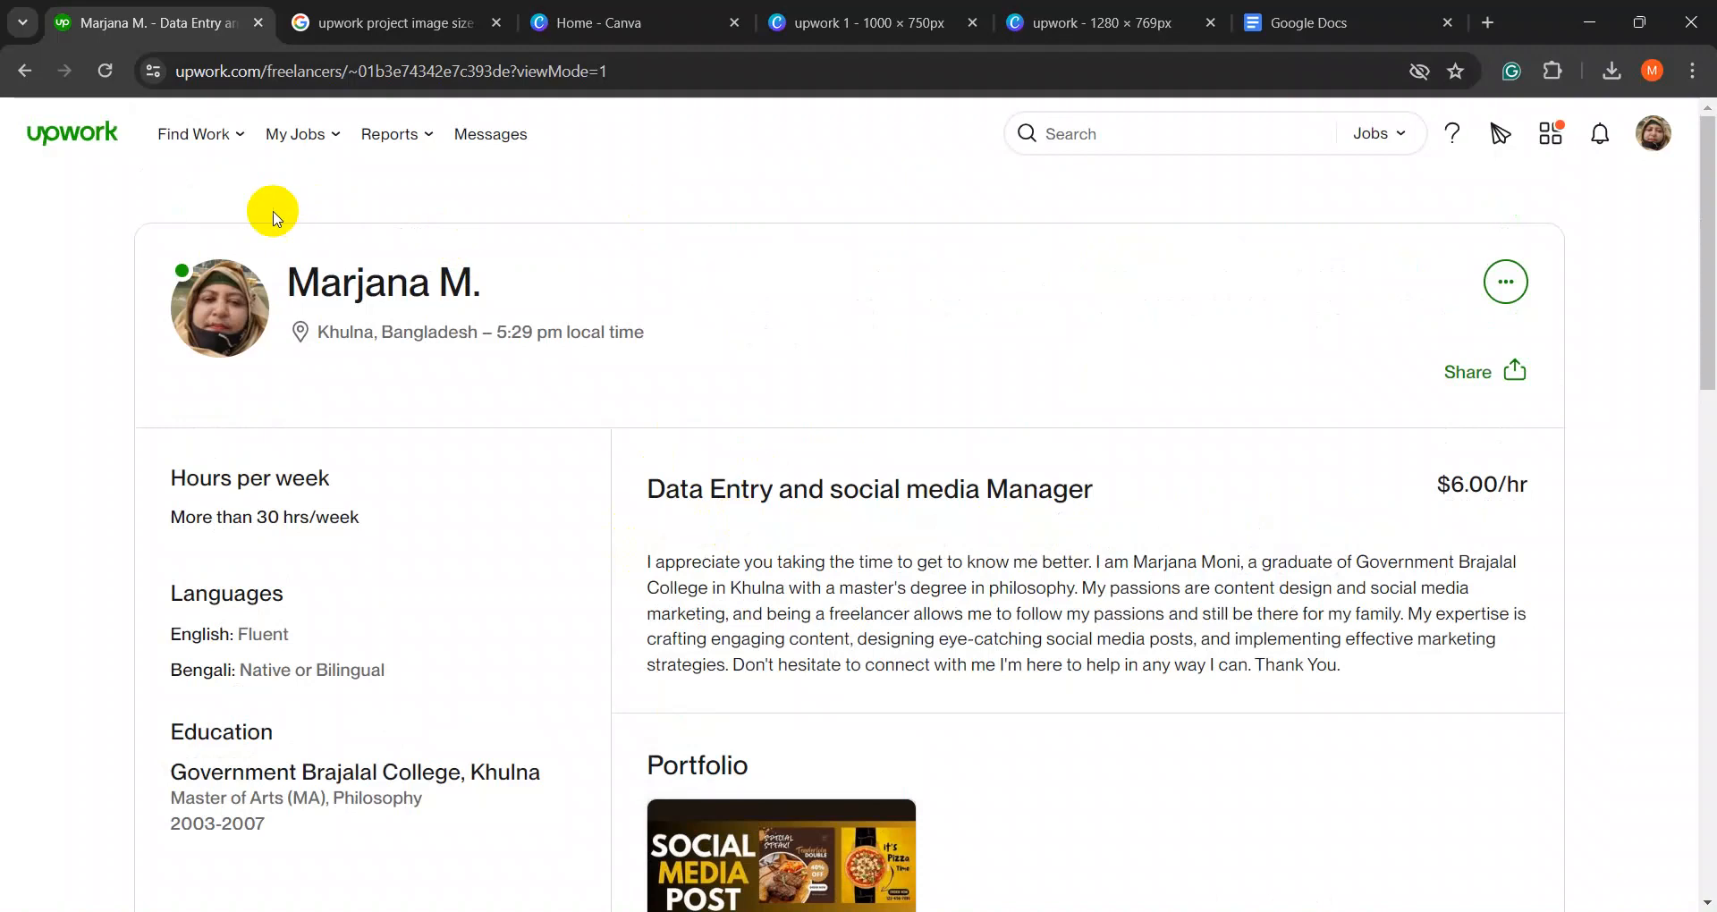
pyautogui.click(89, 131)
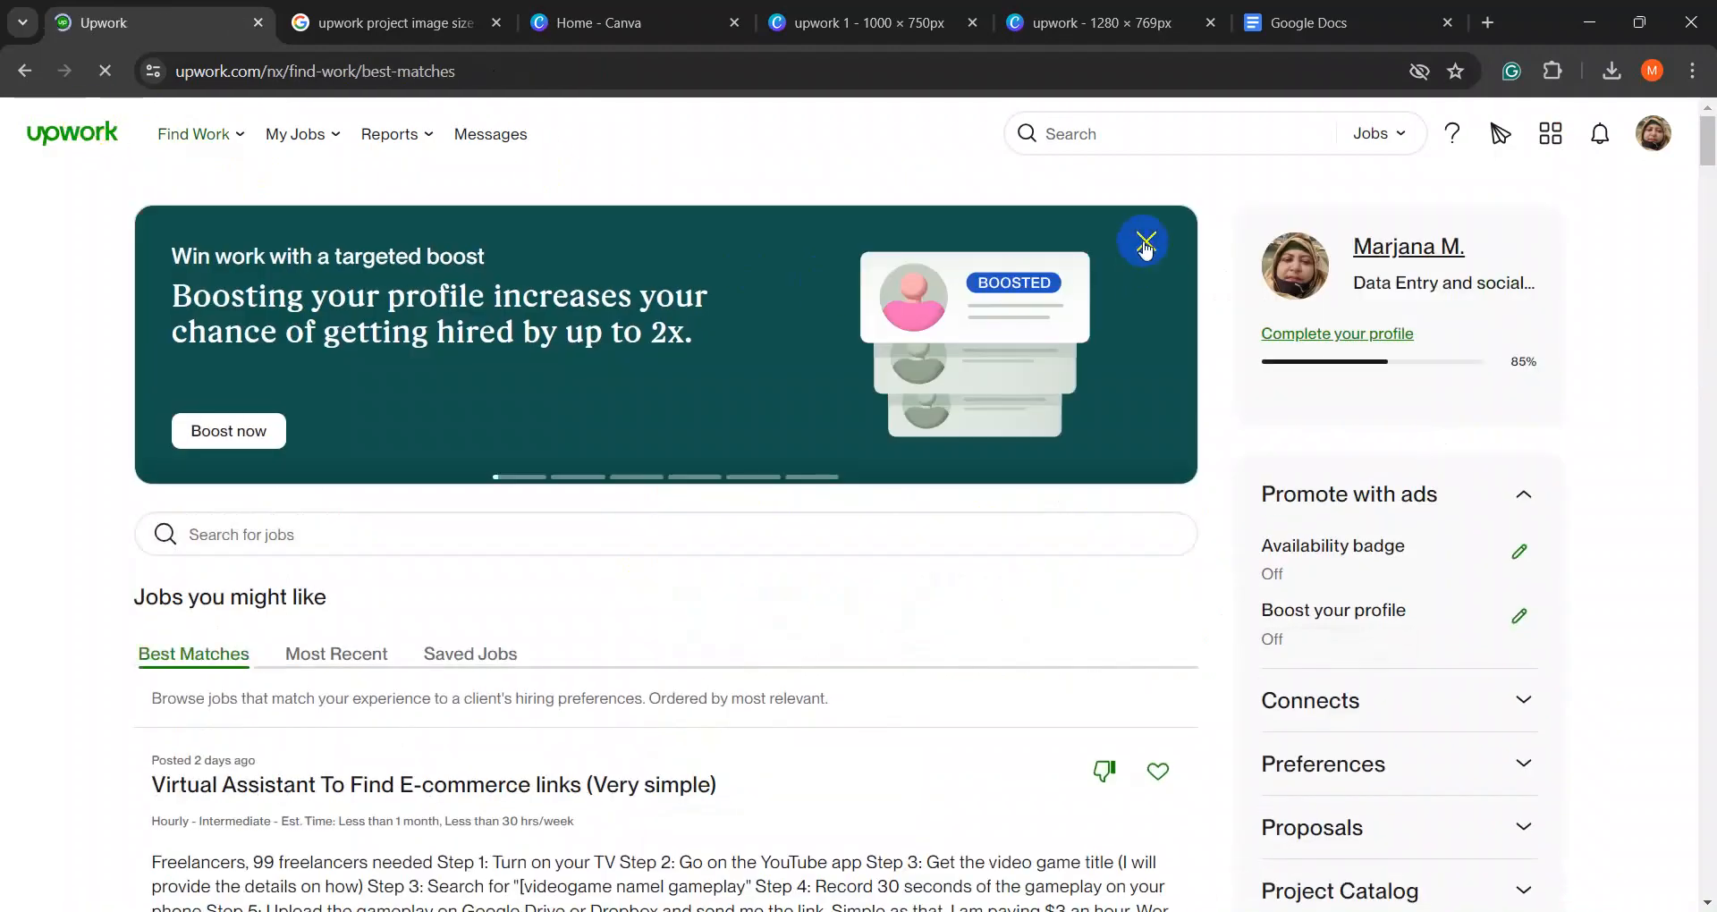
pyautogui.click(1146, 242)
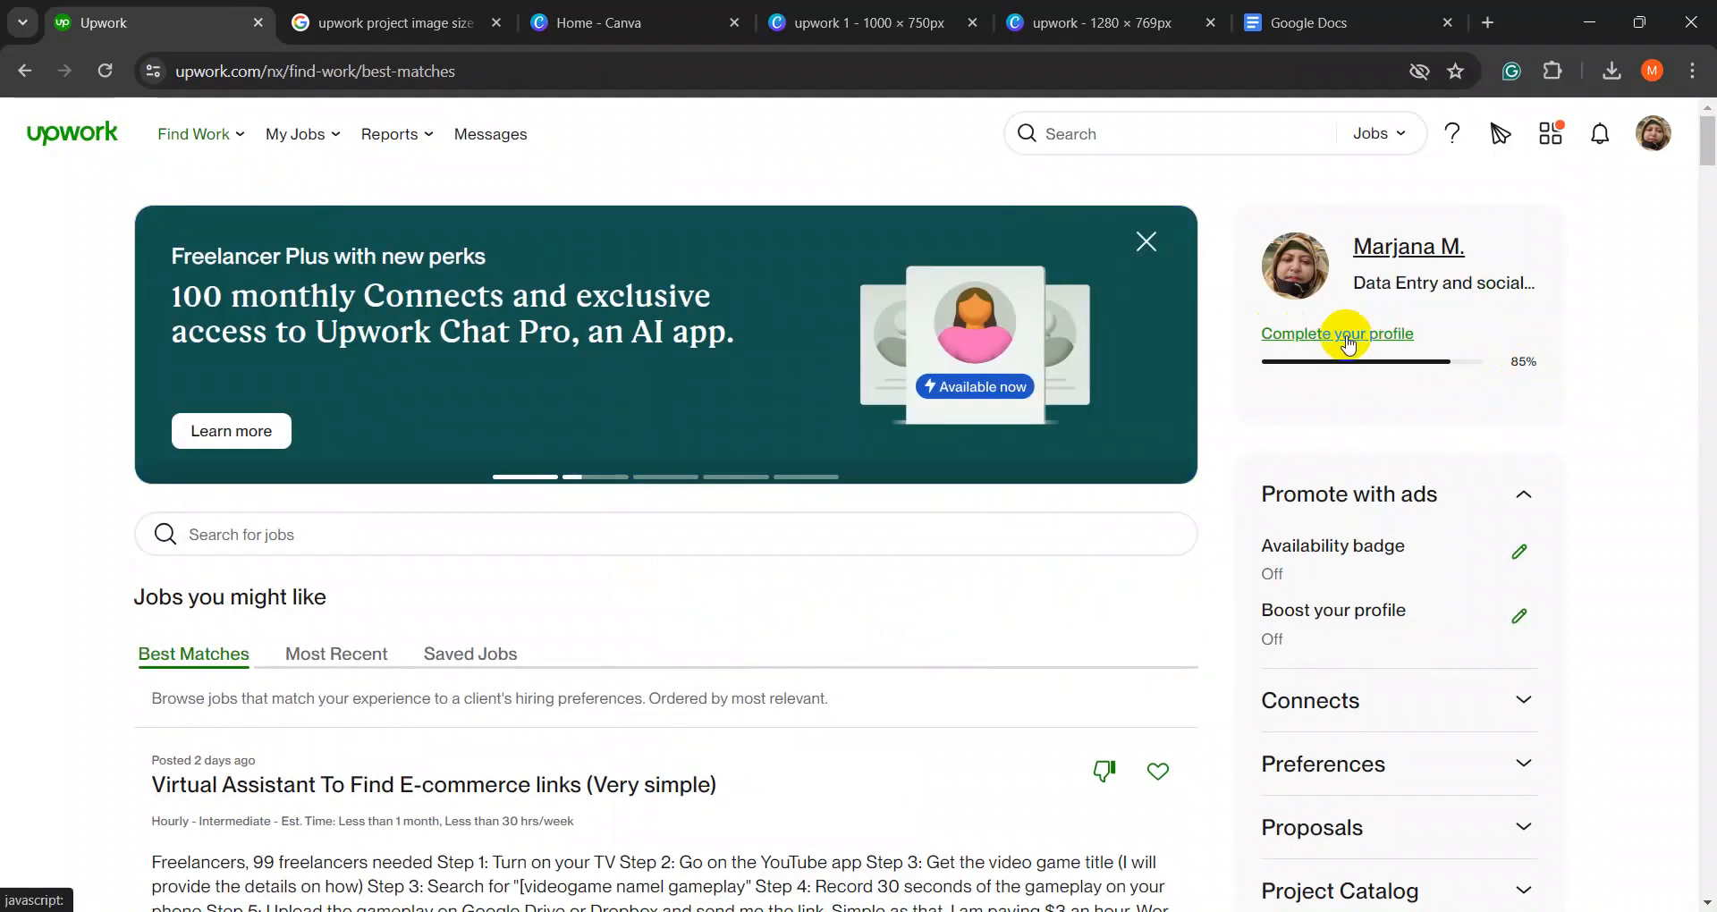
pyautogui.click(1348, 342)
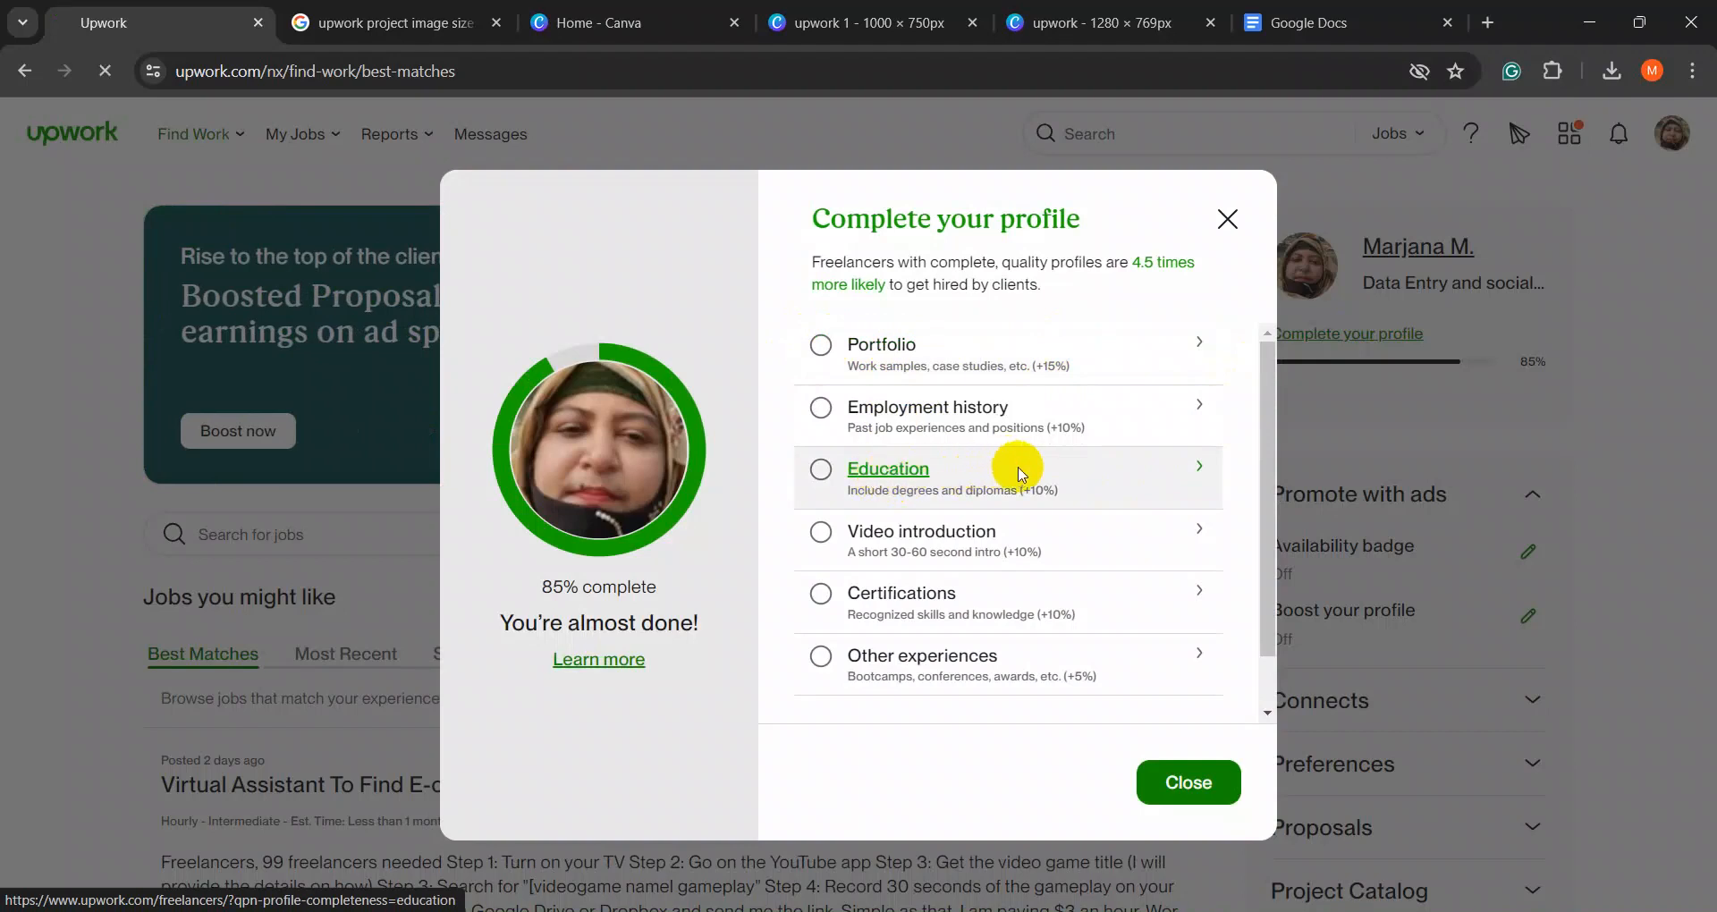
pyautogui.click(1026, 473)
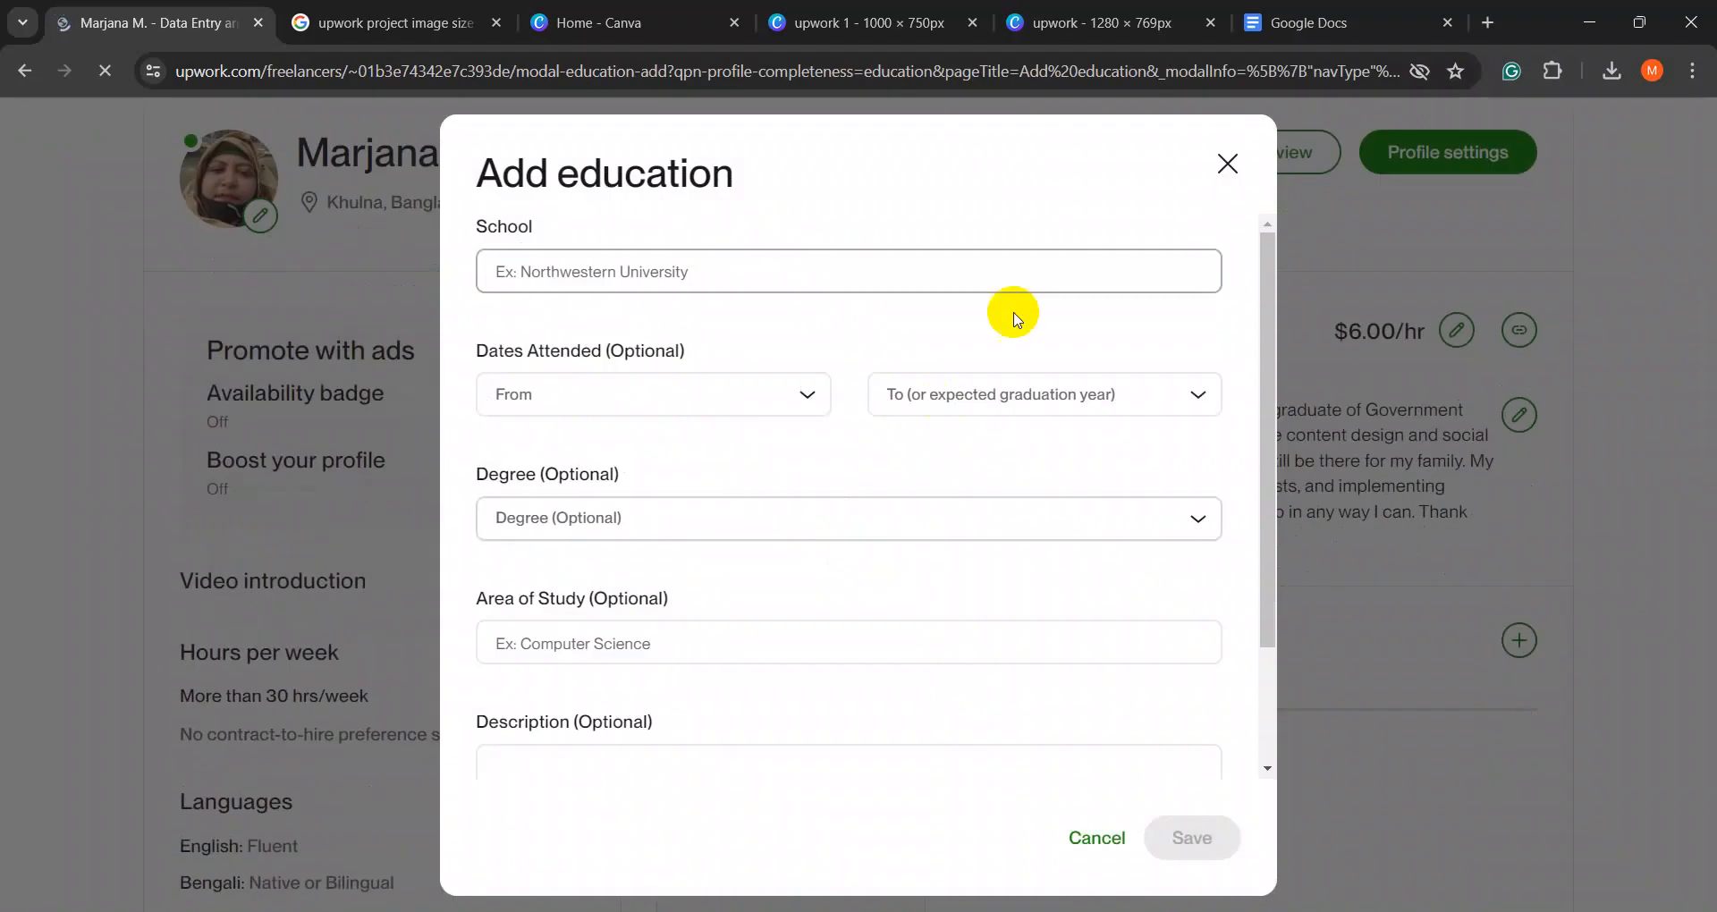
pyautogui.click(1226, 165)
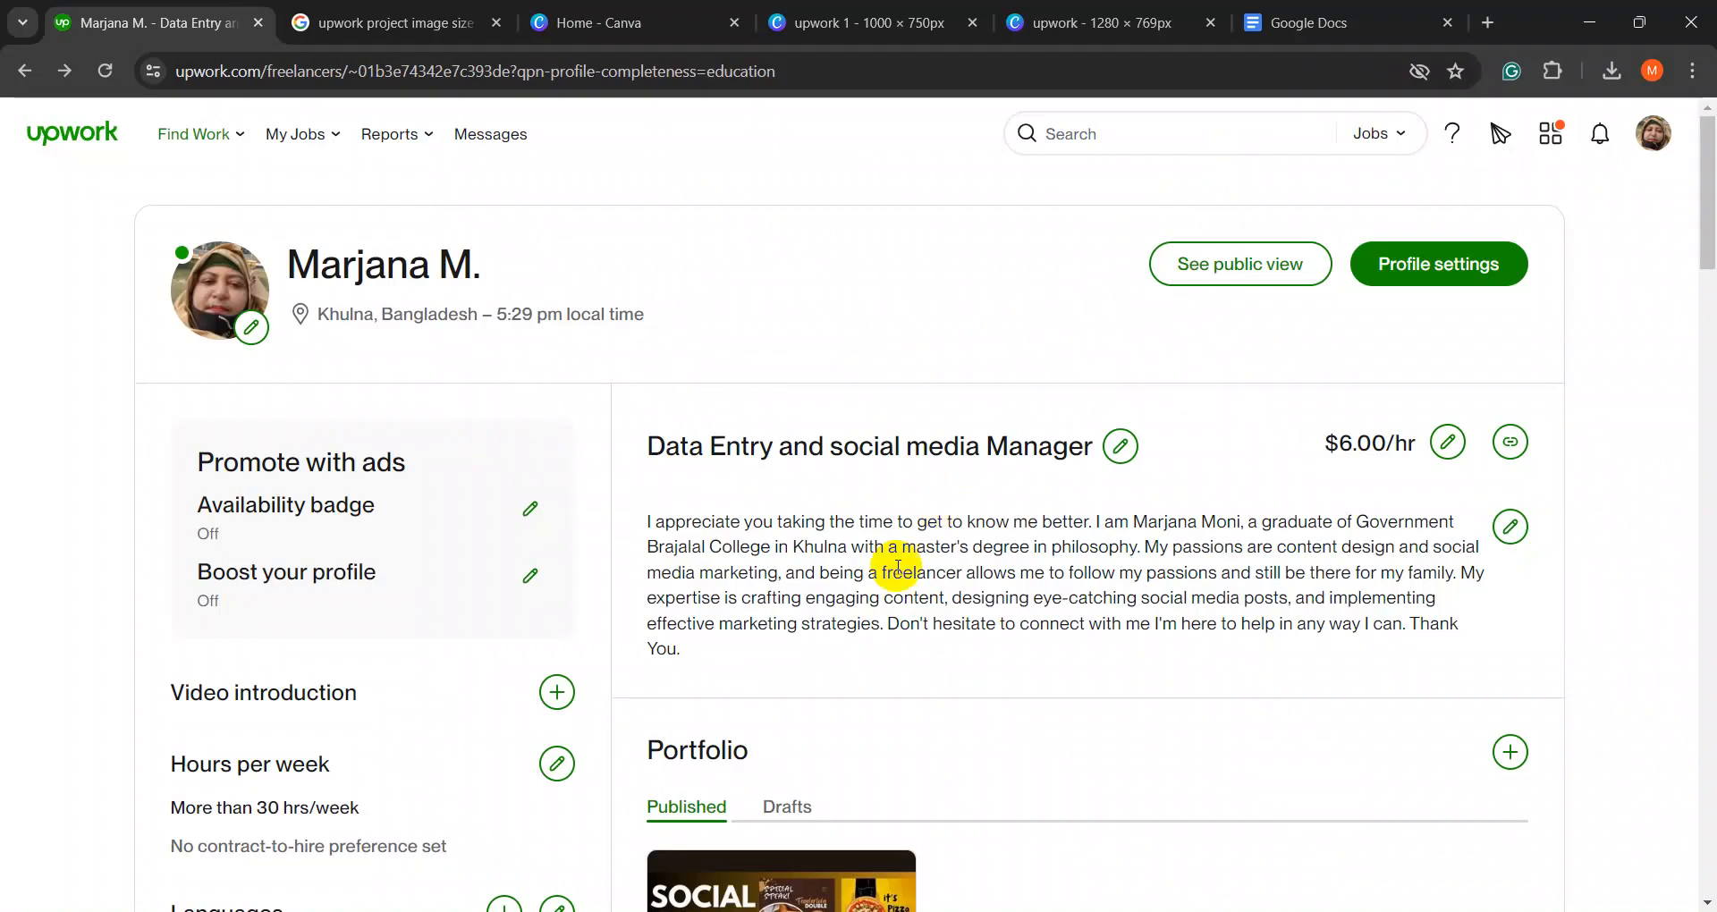
# - Look through the sections already filled in on the profile page, including certifications, employment history, other experiences and the education entry
pyautogui.scroll(-10, 812, 577)
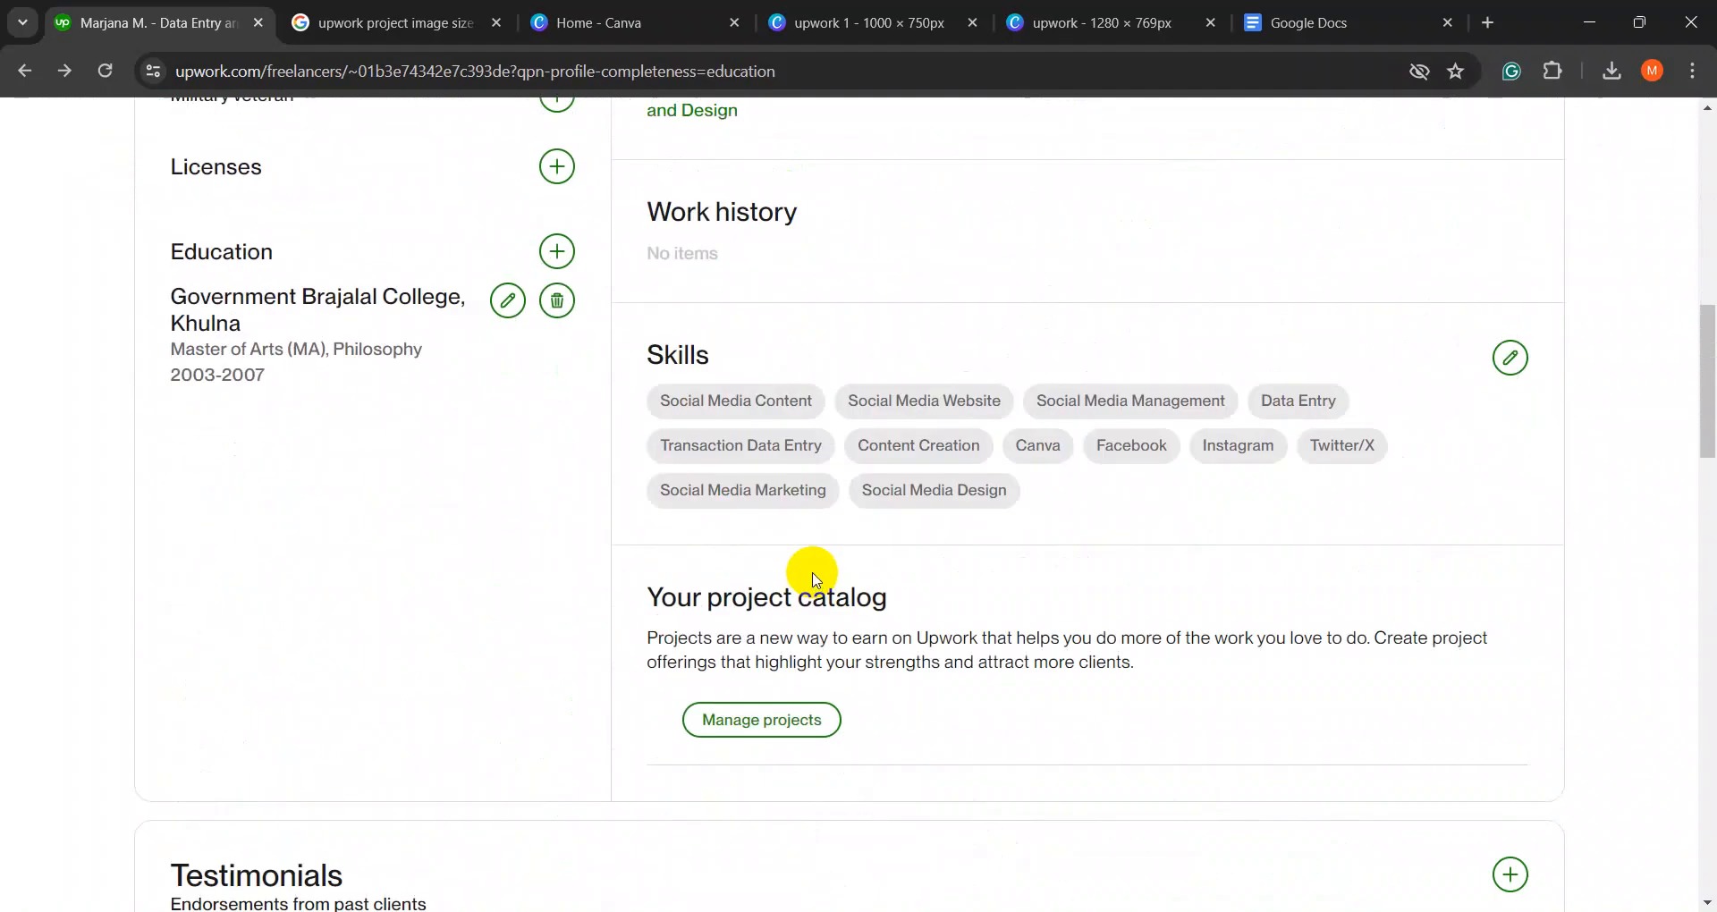
pyautogui.scroll(-10, 812, 577)
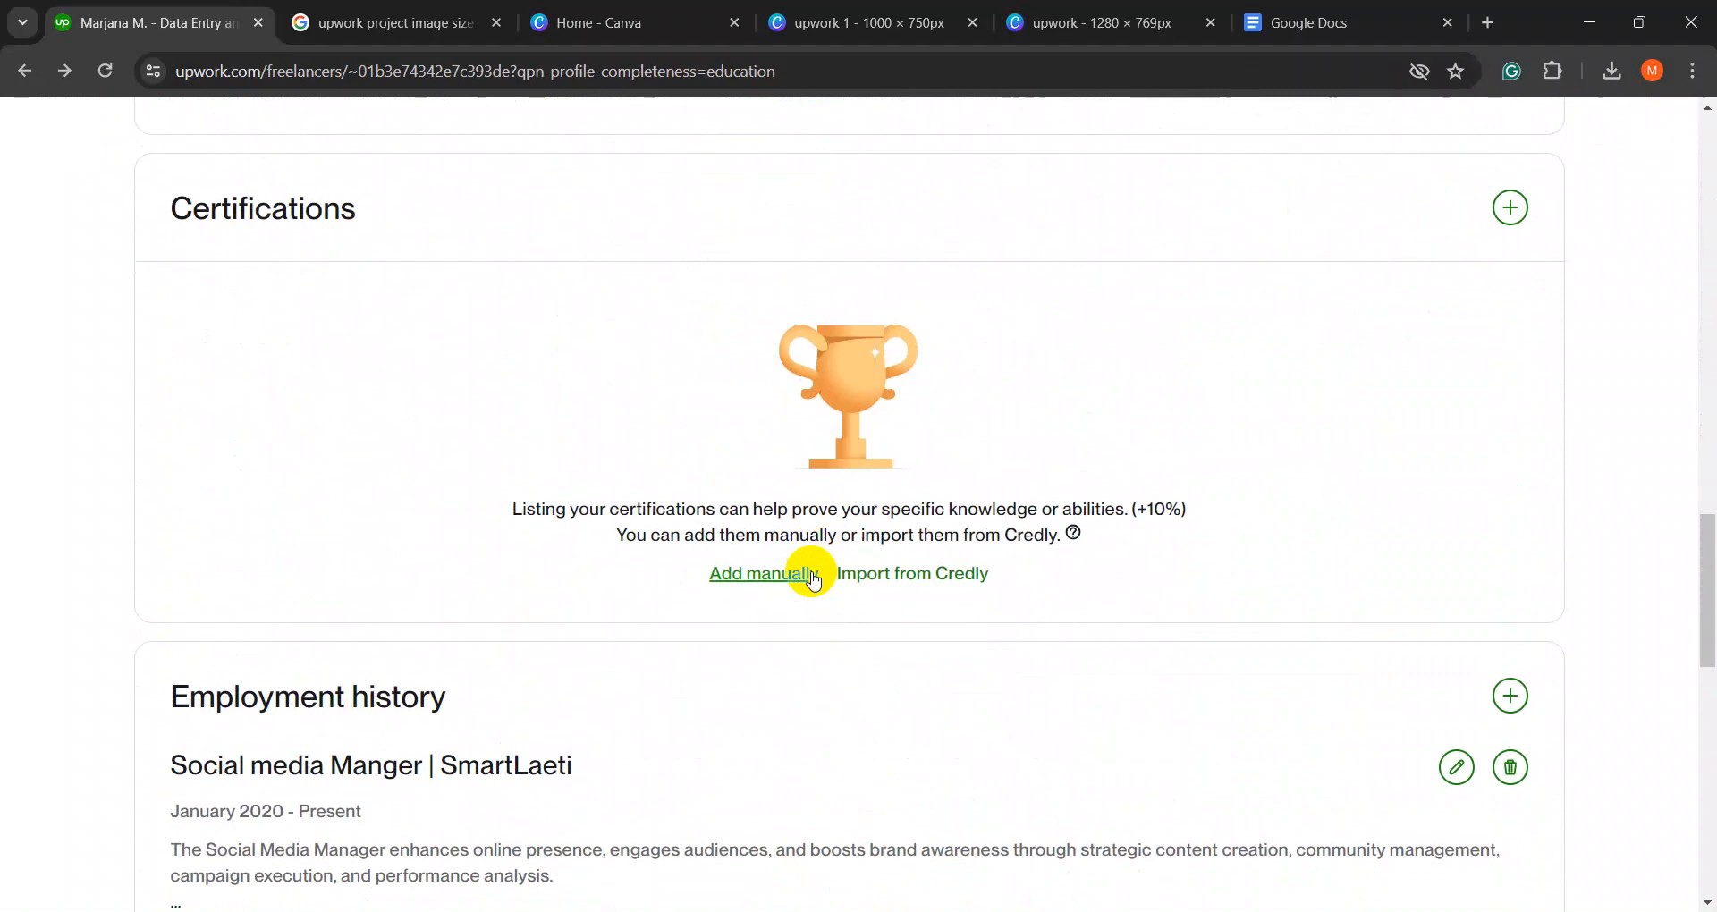
pyautogui.scroll(-10, 812, 576)
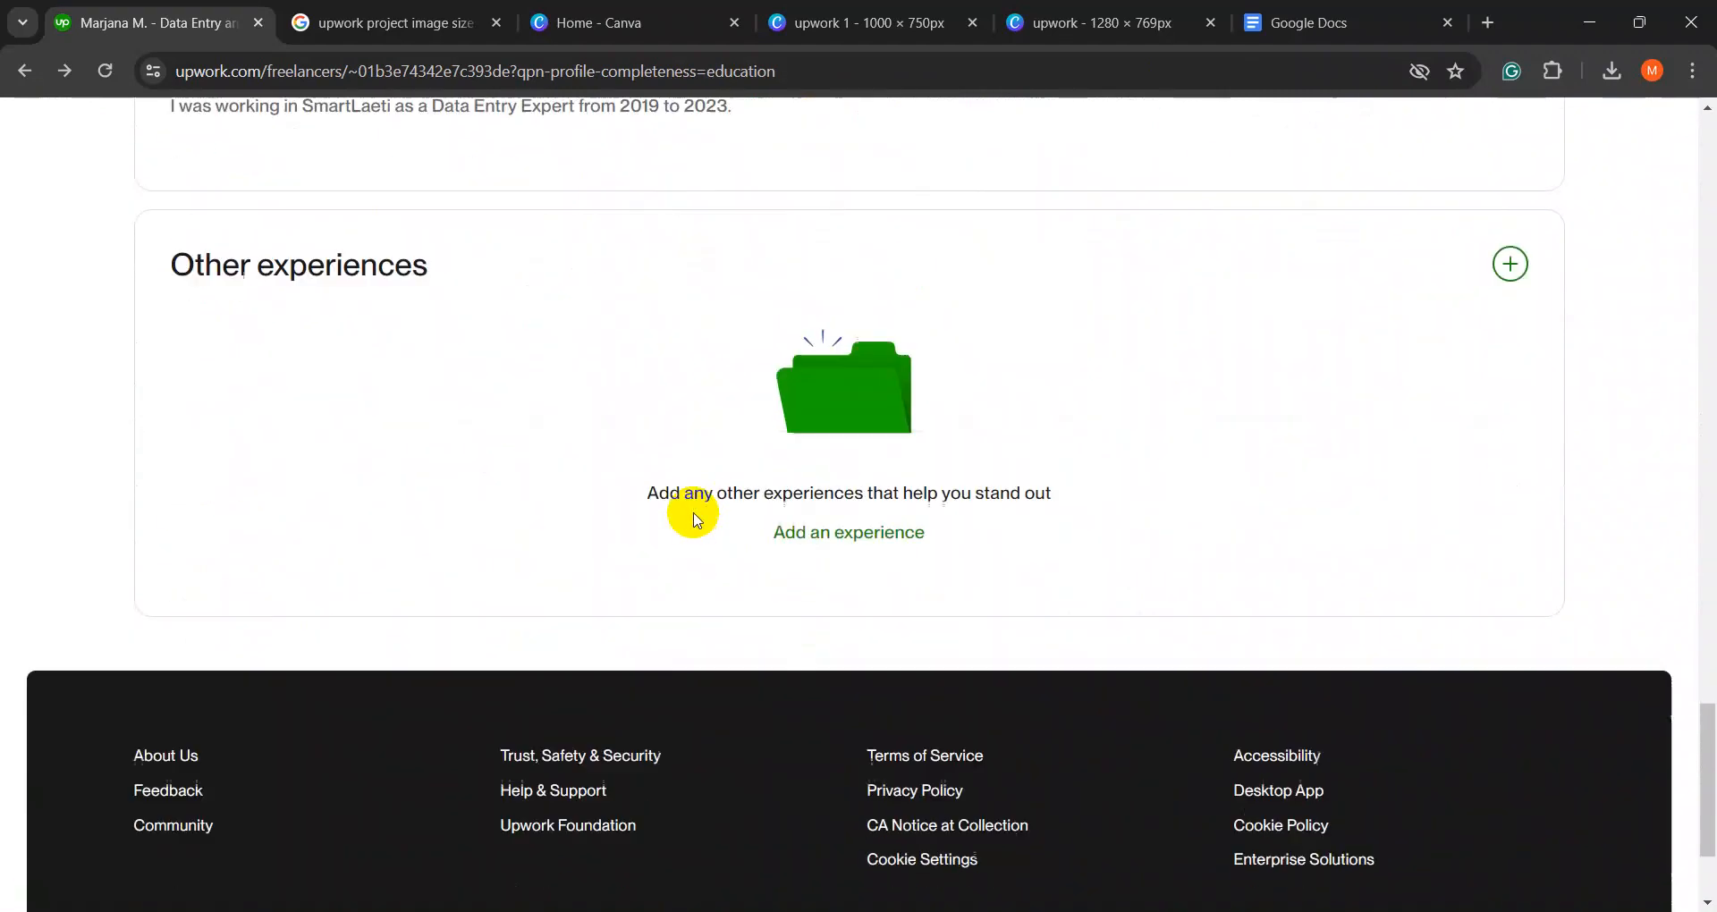
pyautogui.scroll(15, 697, 519)
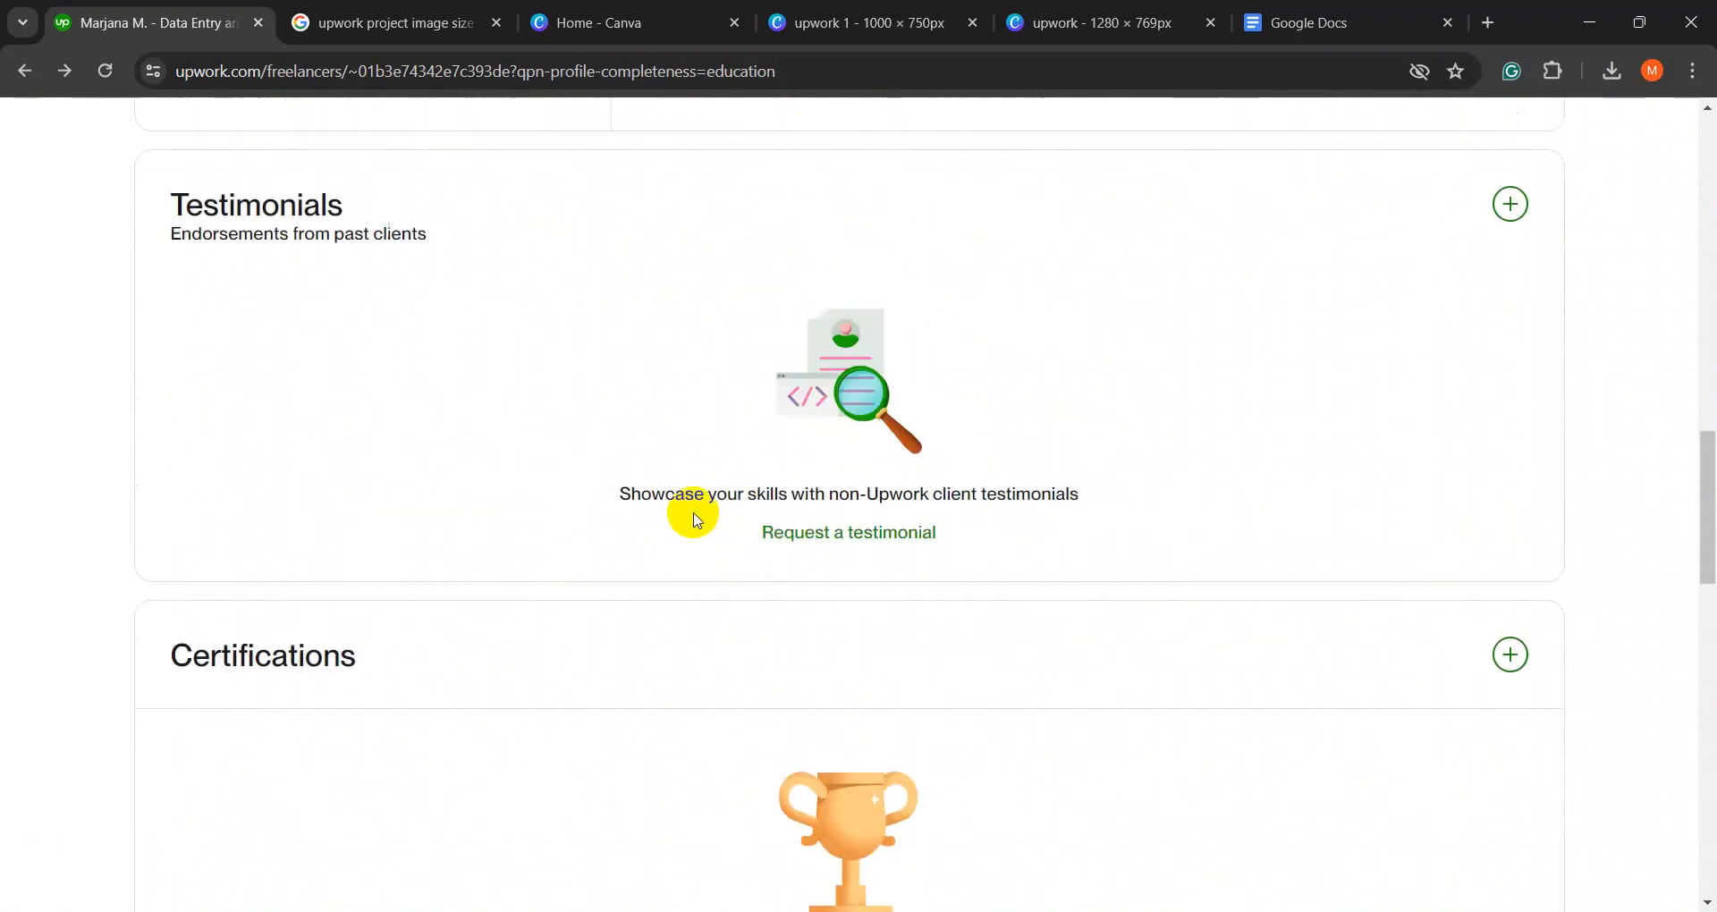
pyautogui.scroll(10, 697, 520)
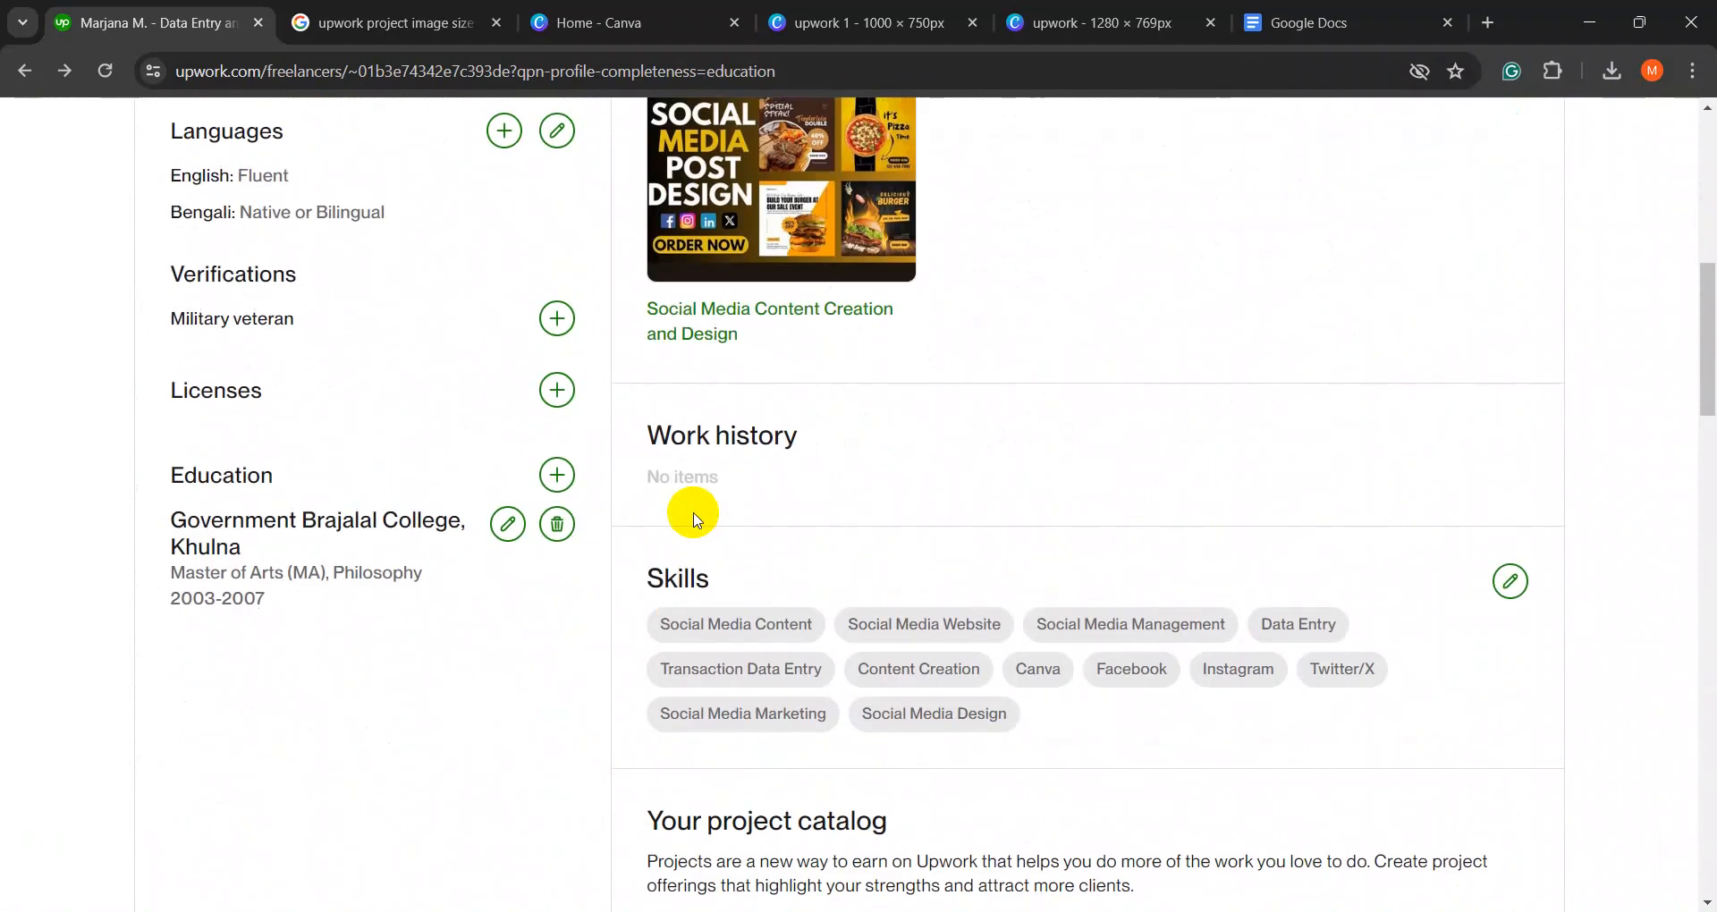
pyautogui.moveTo(170, 473); pyautogui.dragTo(417, 602)
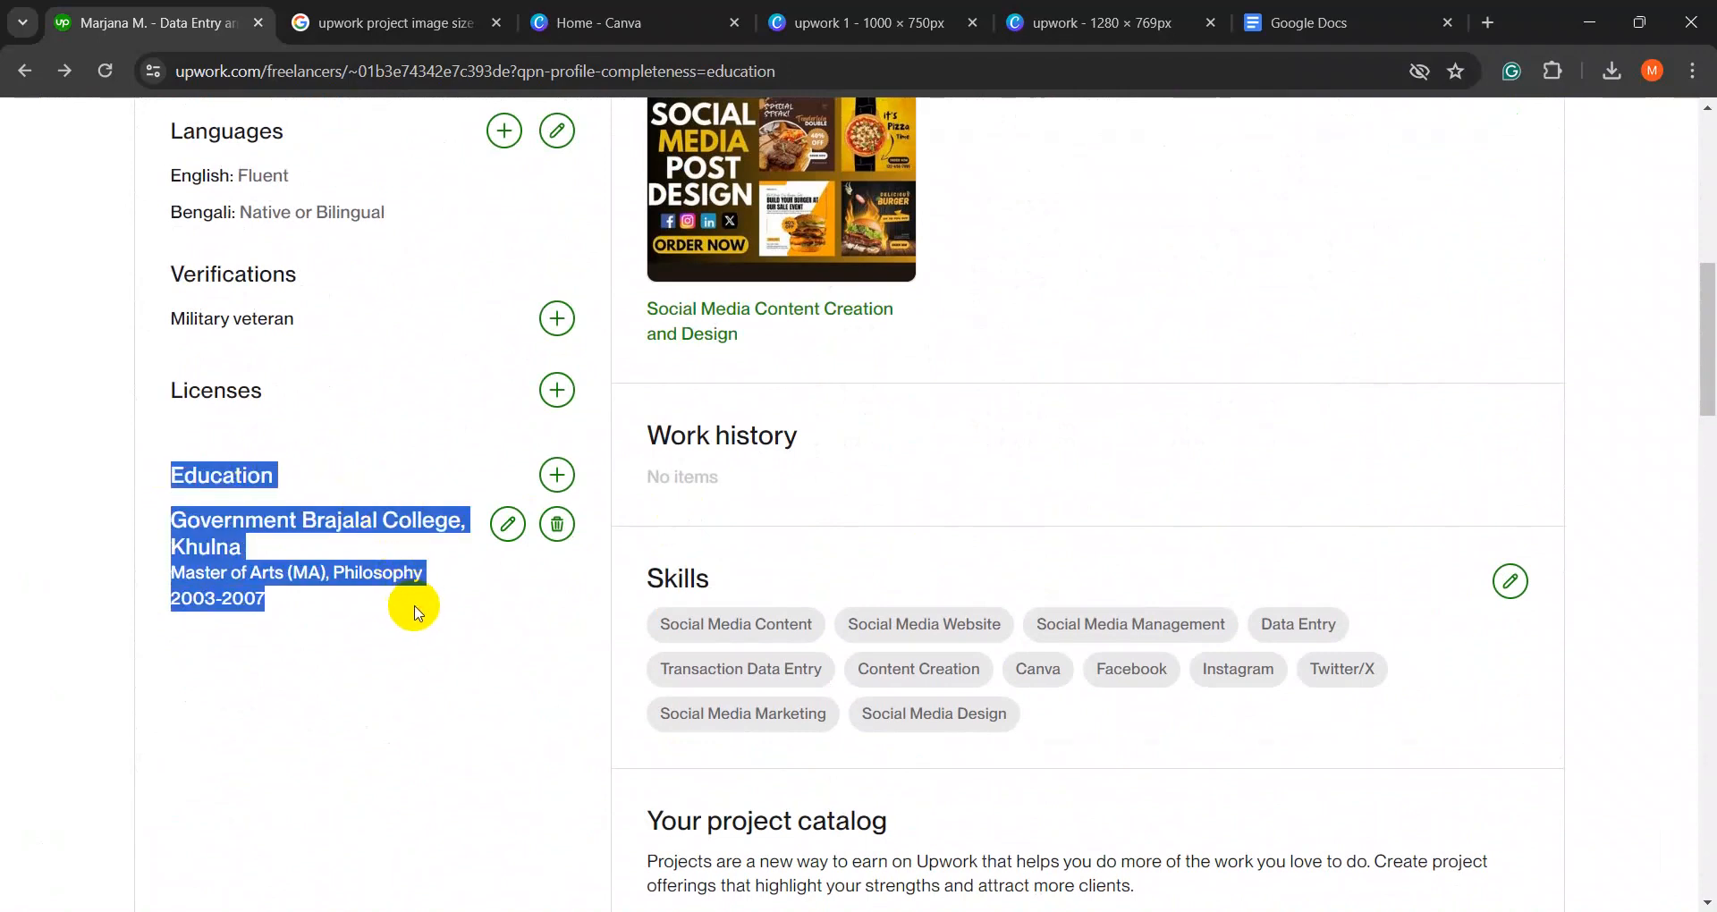
pyautogui.scroll(8, 1015, 497)
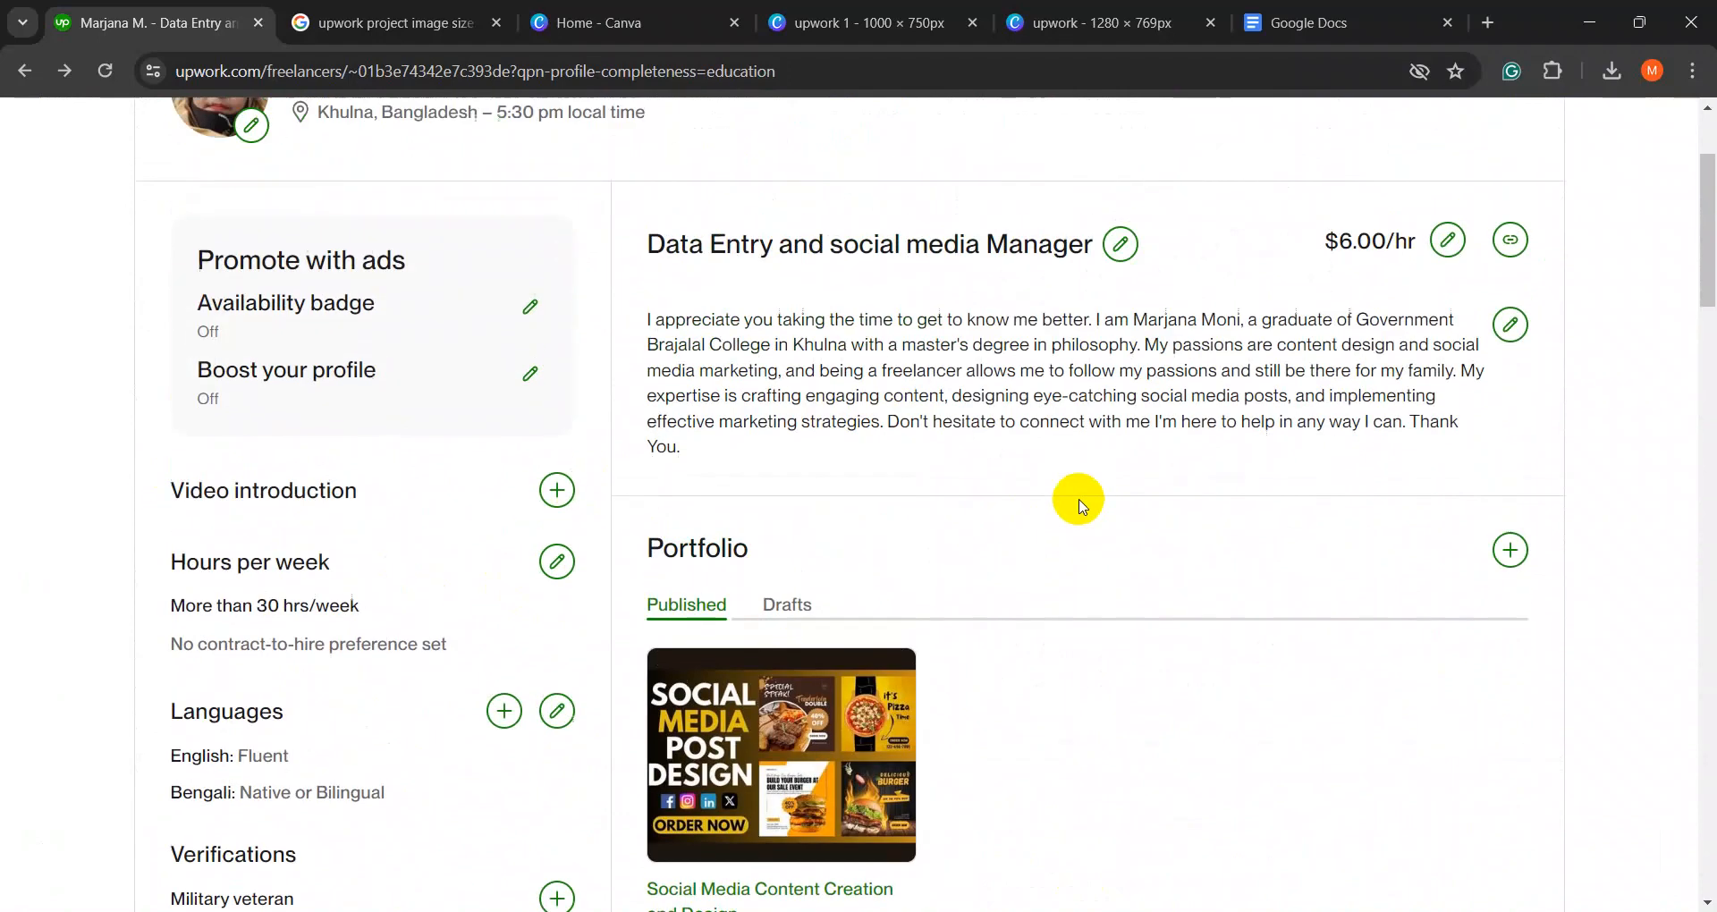
# - Return to the Upwork home page and open the Add education form from the profile completion checklist
pyautogui.click(89, 142)
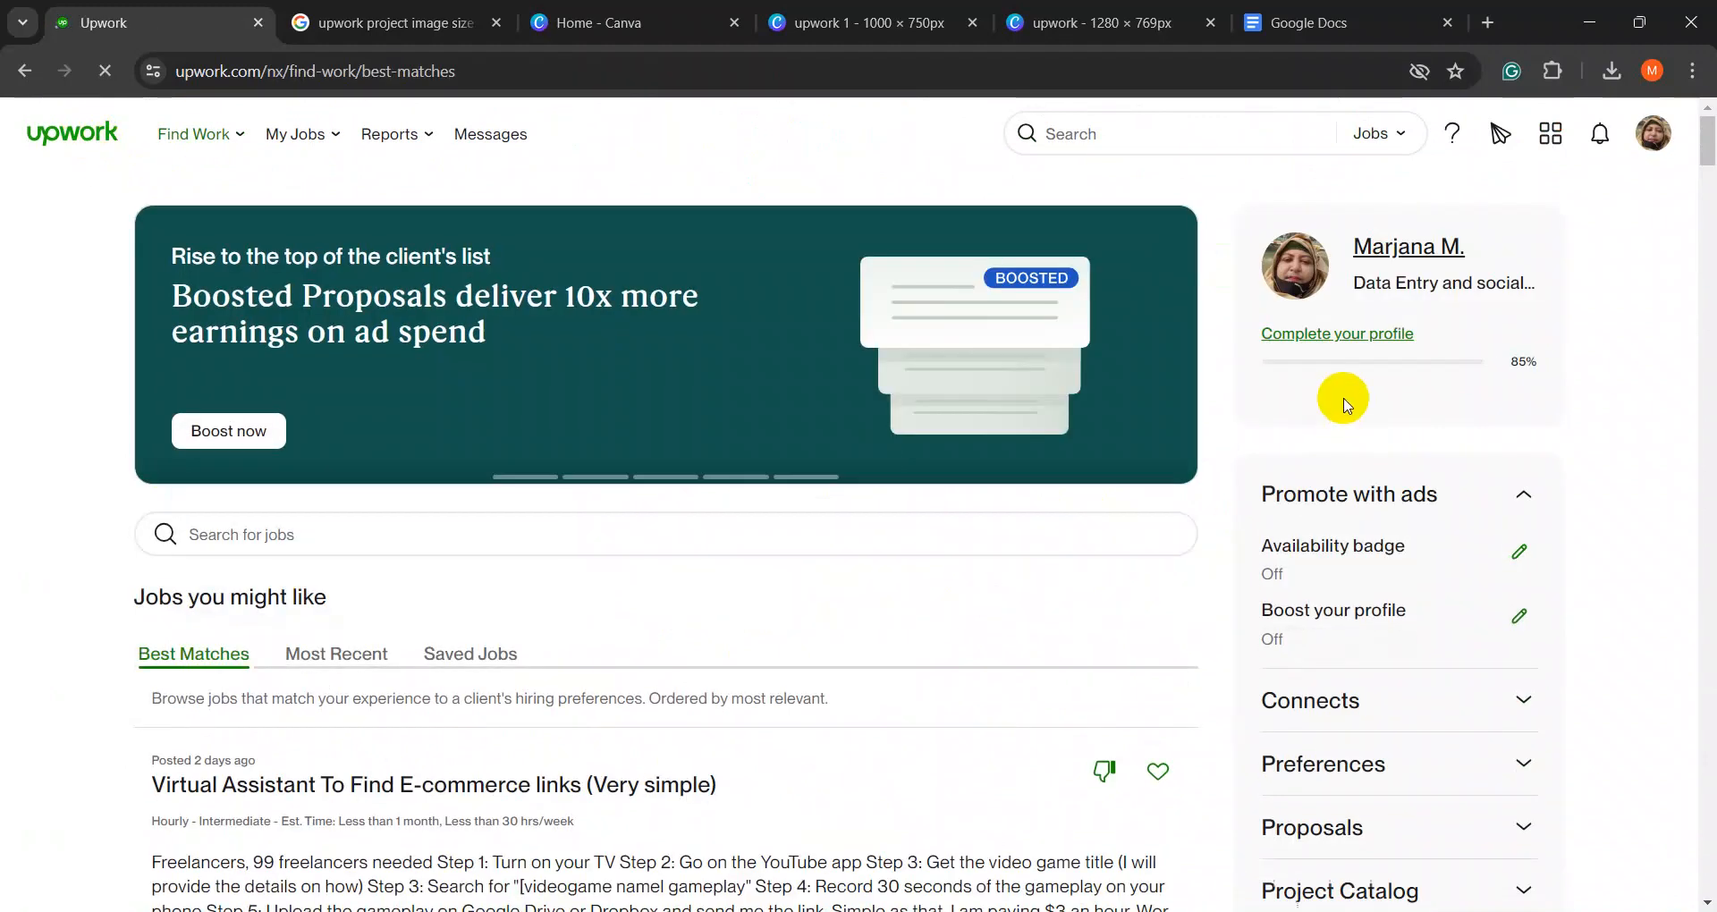
pyautogui.click(1333, 362)
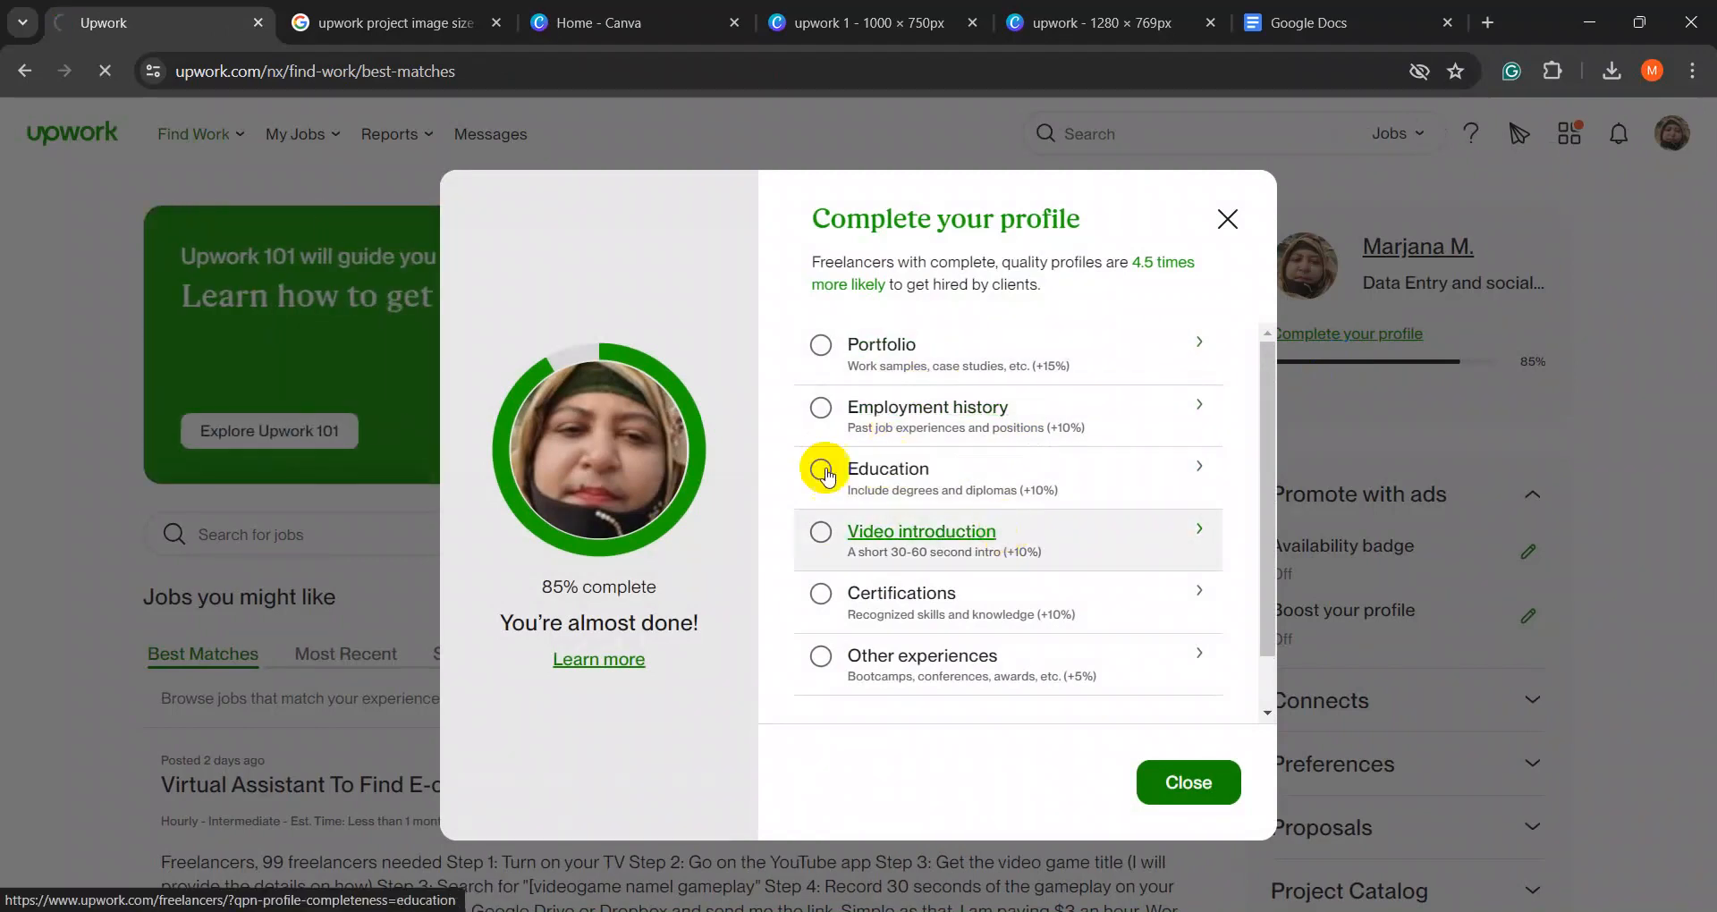
pyautogui.click(921, 474)
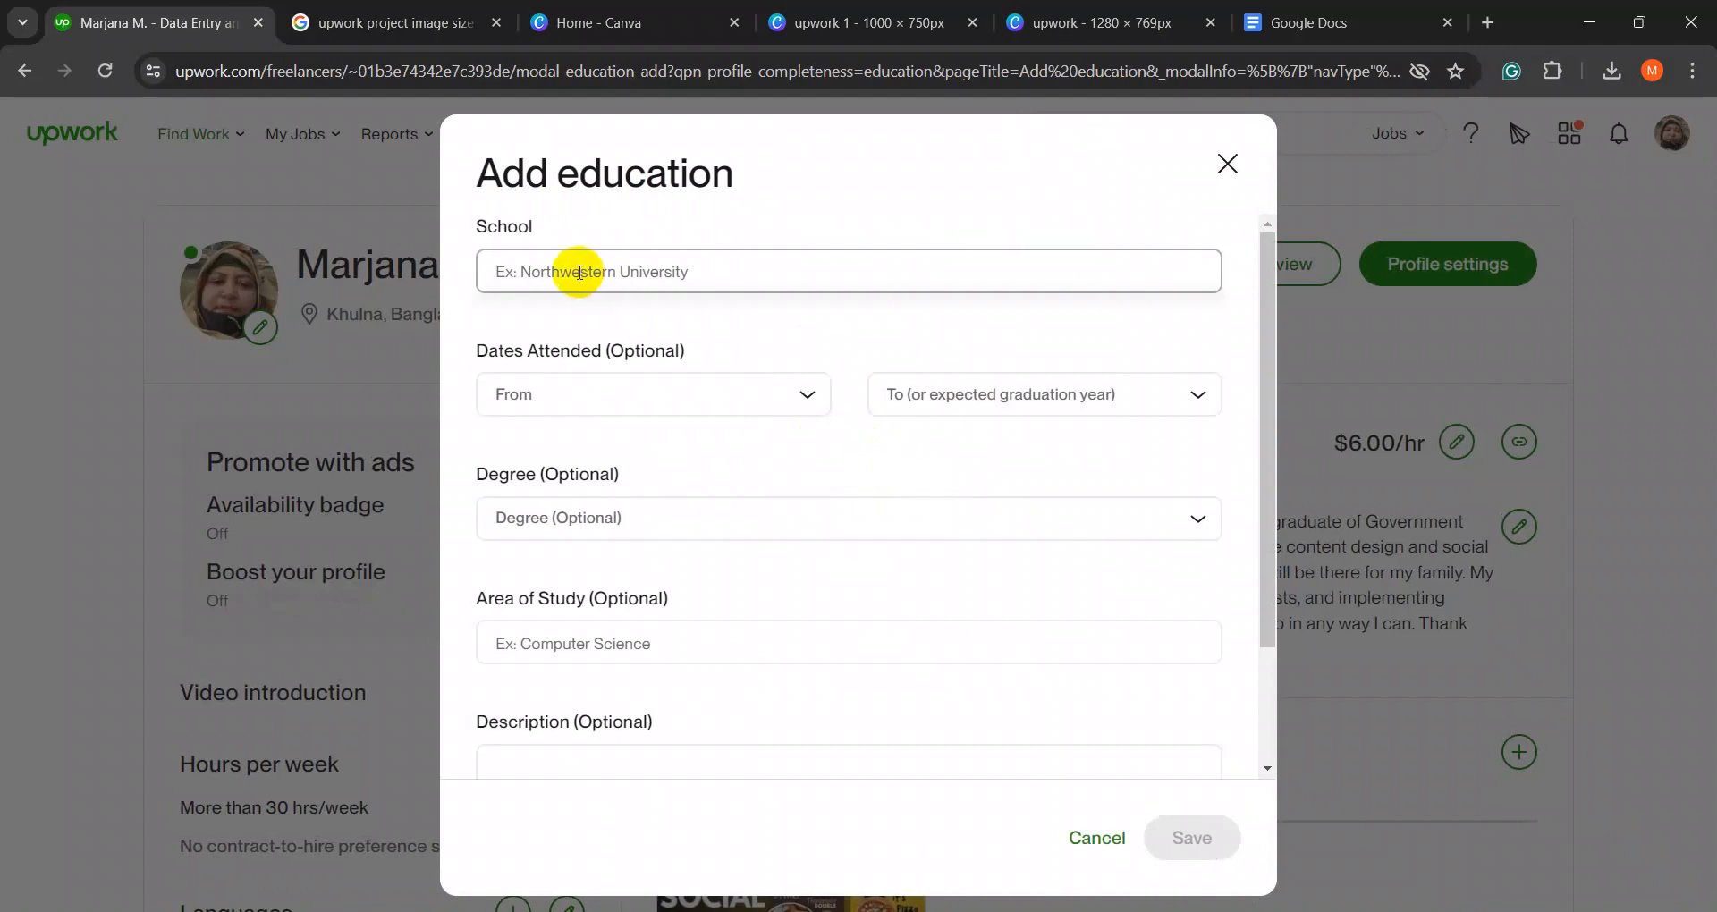
# - Search Google for "bl college" in a new tab and copy the full college name from the knowledge card
pyautogui.click(1488, 22)
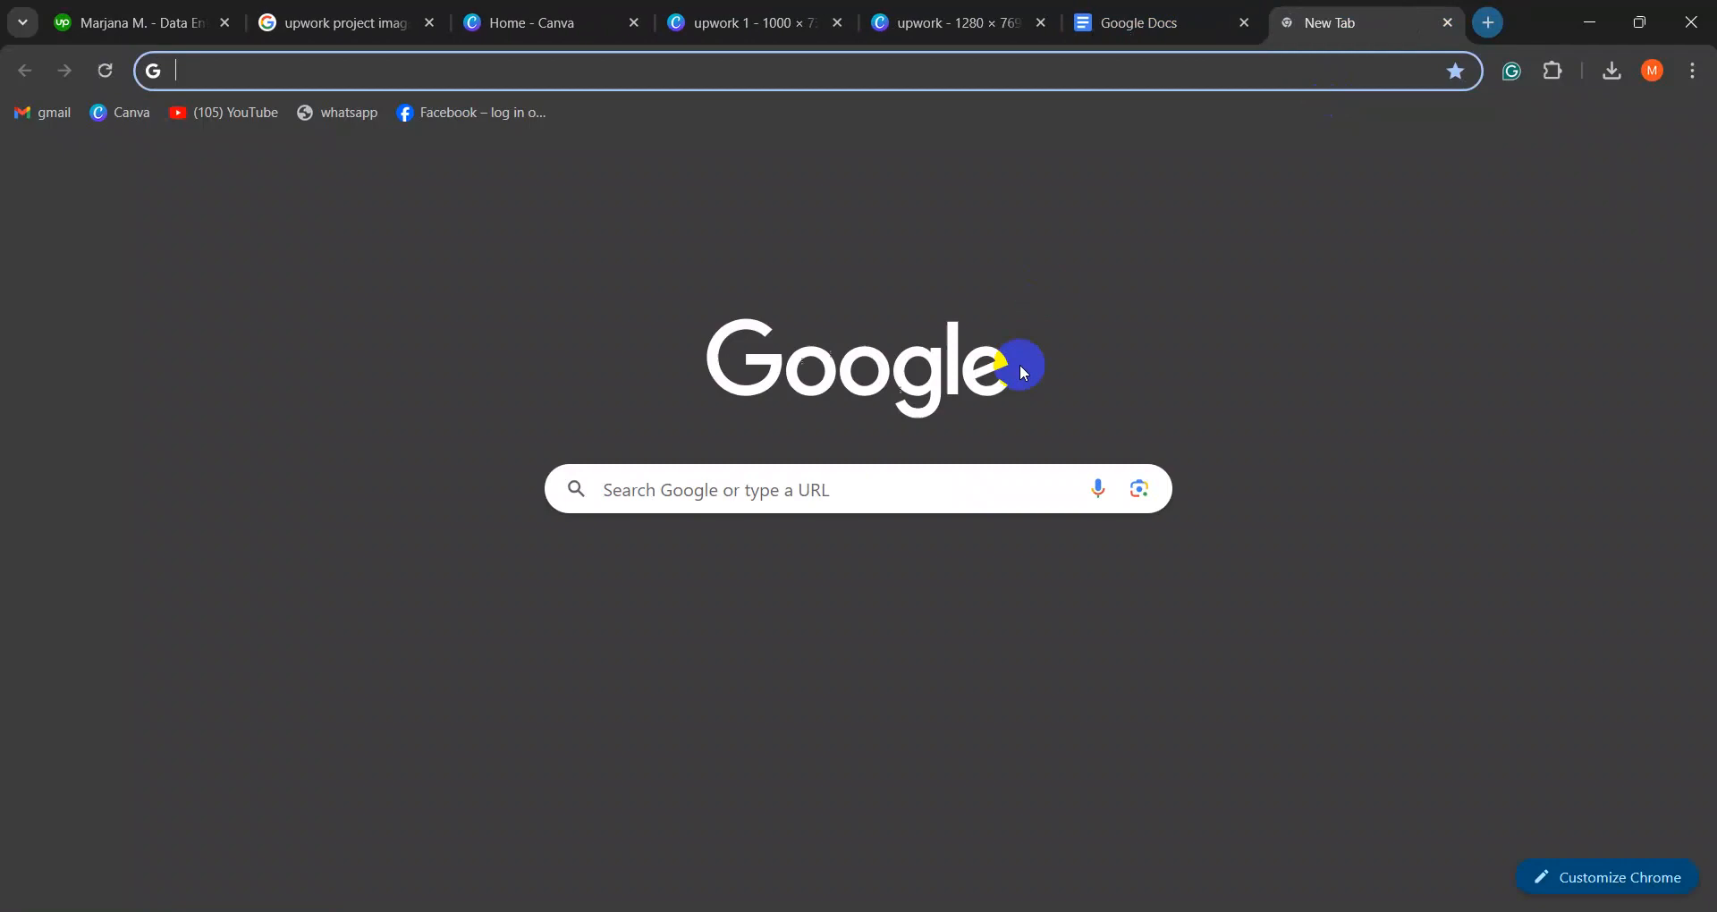
pyautogui.click(877, 470)
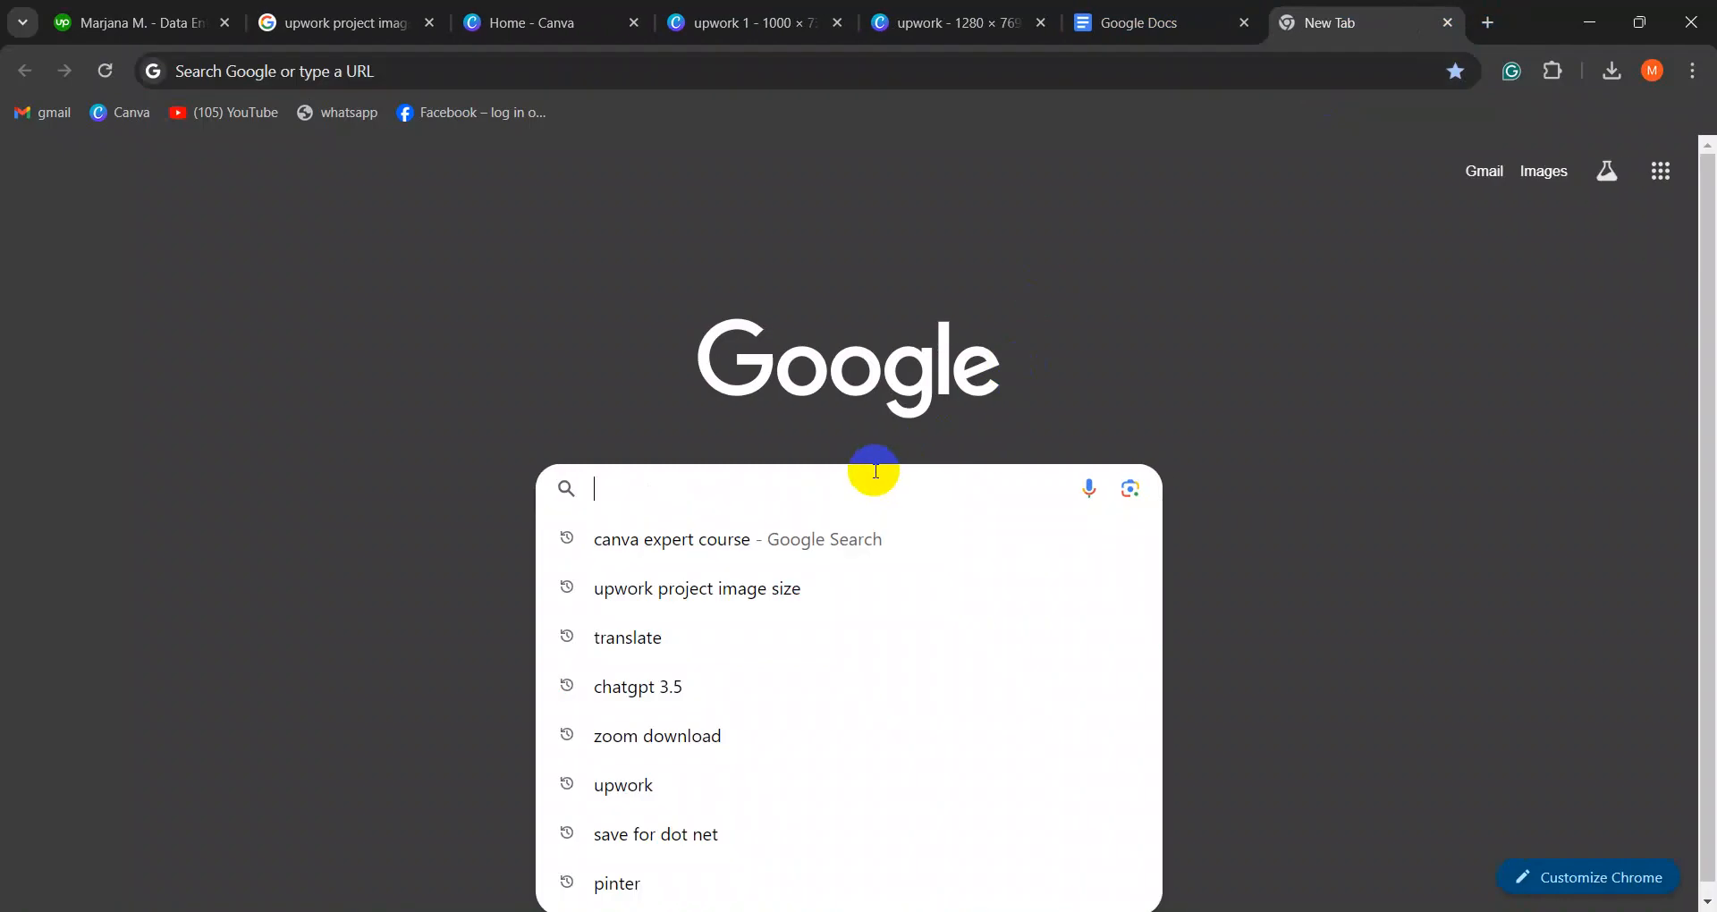
pyautogui.write('BL')
pyautogui.press('Return')
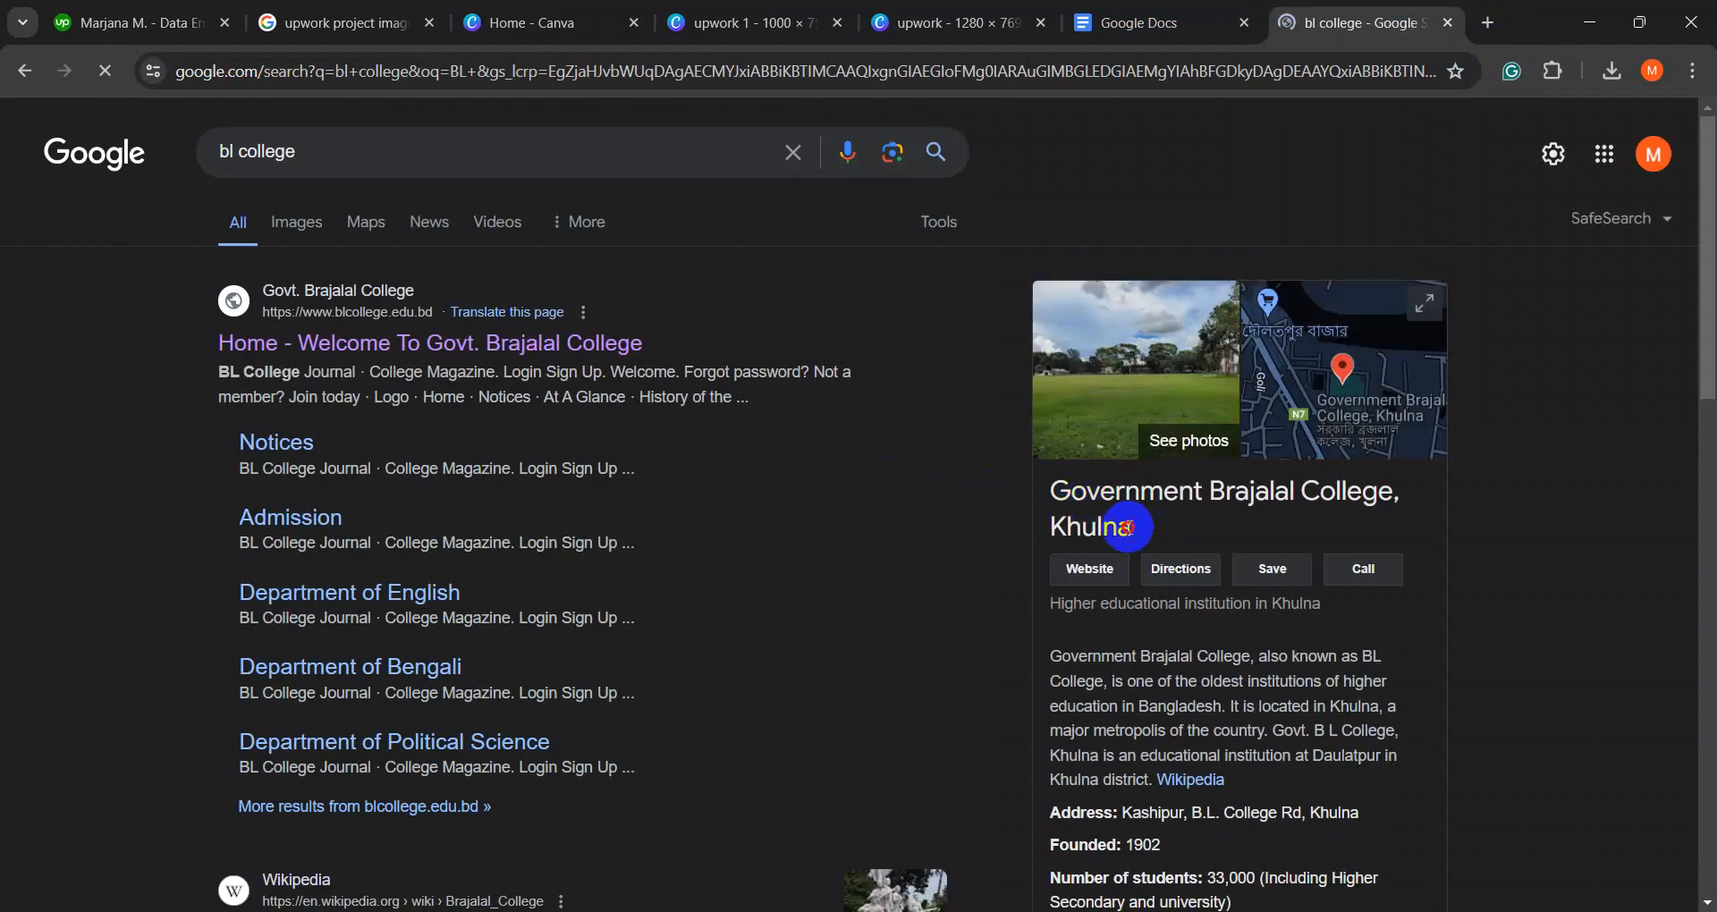
pyautogui.moveTo(1129, 527); pyautogui.dragTo(1052, 494)
pyautogui.hotkey('ctrl', 'c')
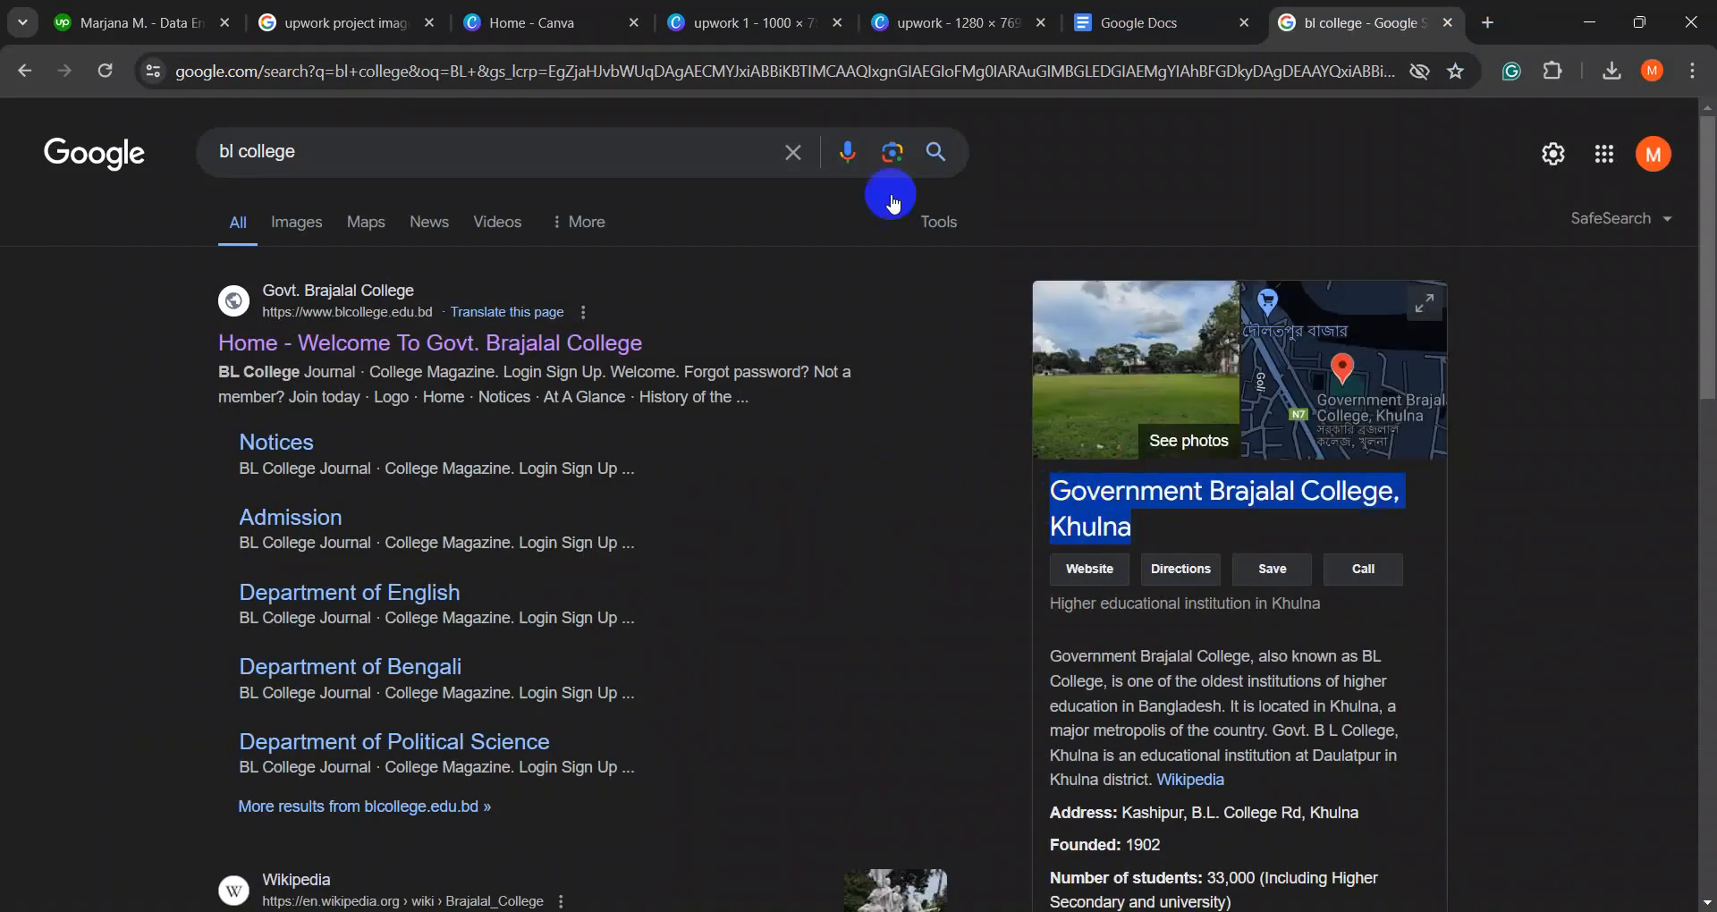
# - Switch back to the Upwork education form and enter "Government Brajalal College, Khulna" as the school
pyautogui.click(219, 32)
pyautogui.click(570, 277)
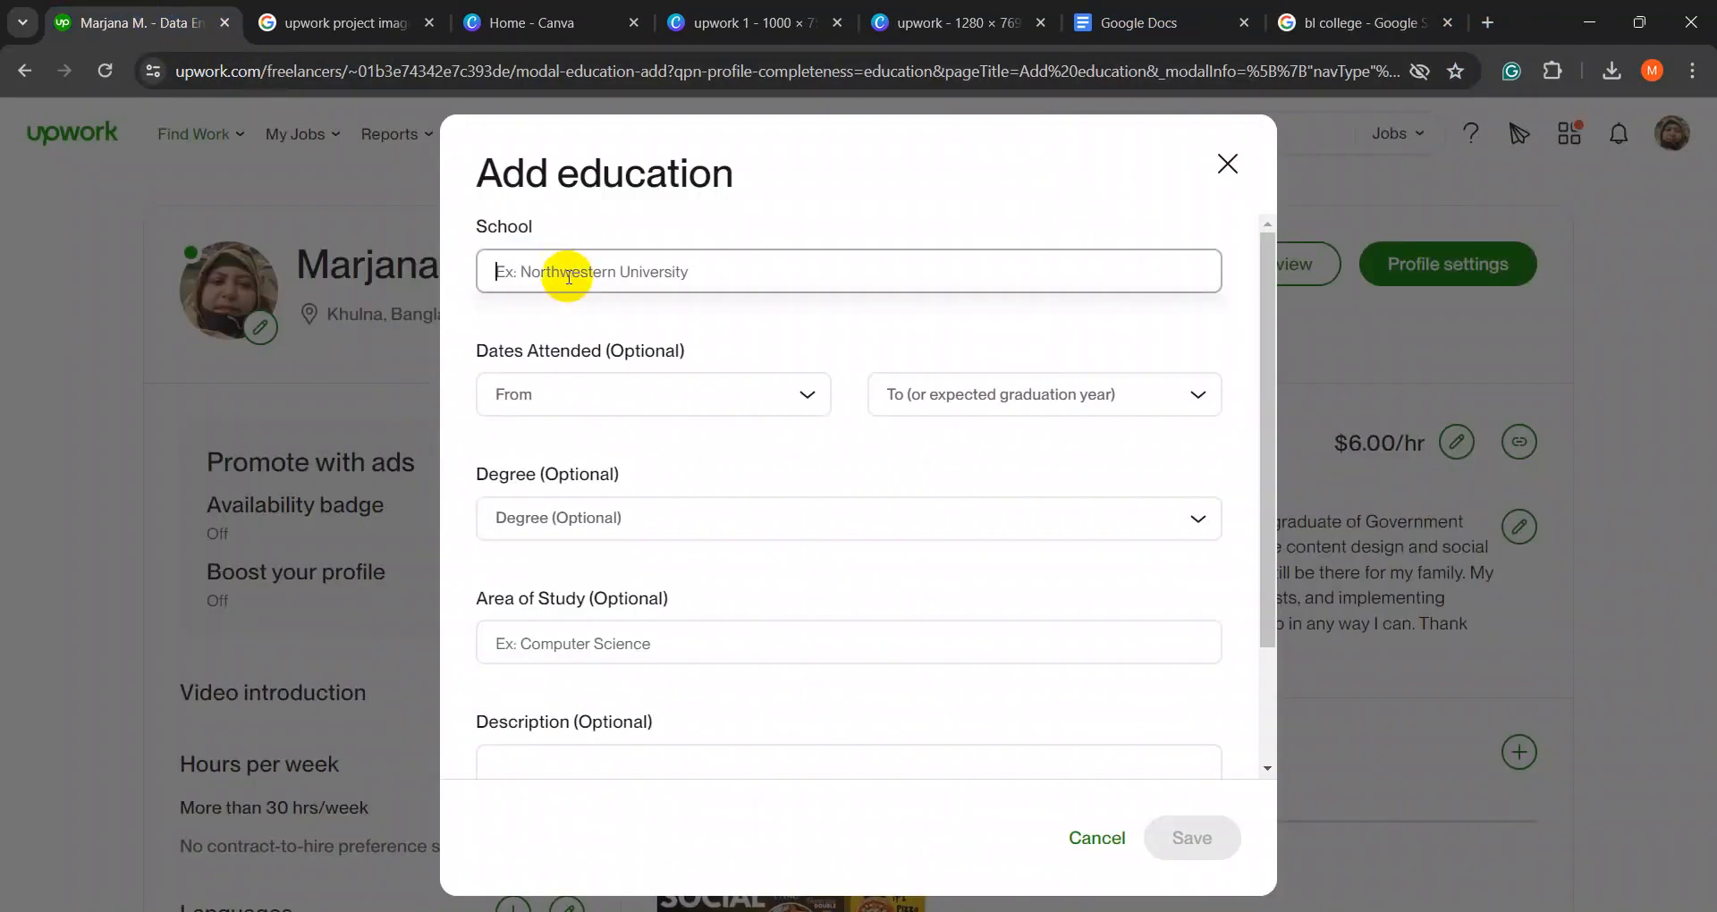
pyautogui.hotkey('ctrl', 'v')
# - Set the start year of the dates attended to 2004
pyautogui.click(592, 403)
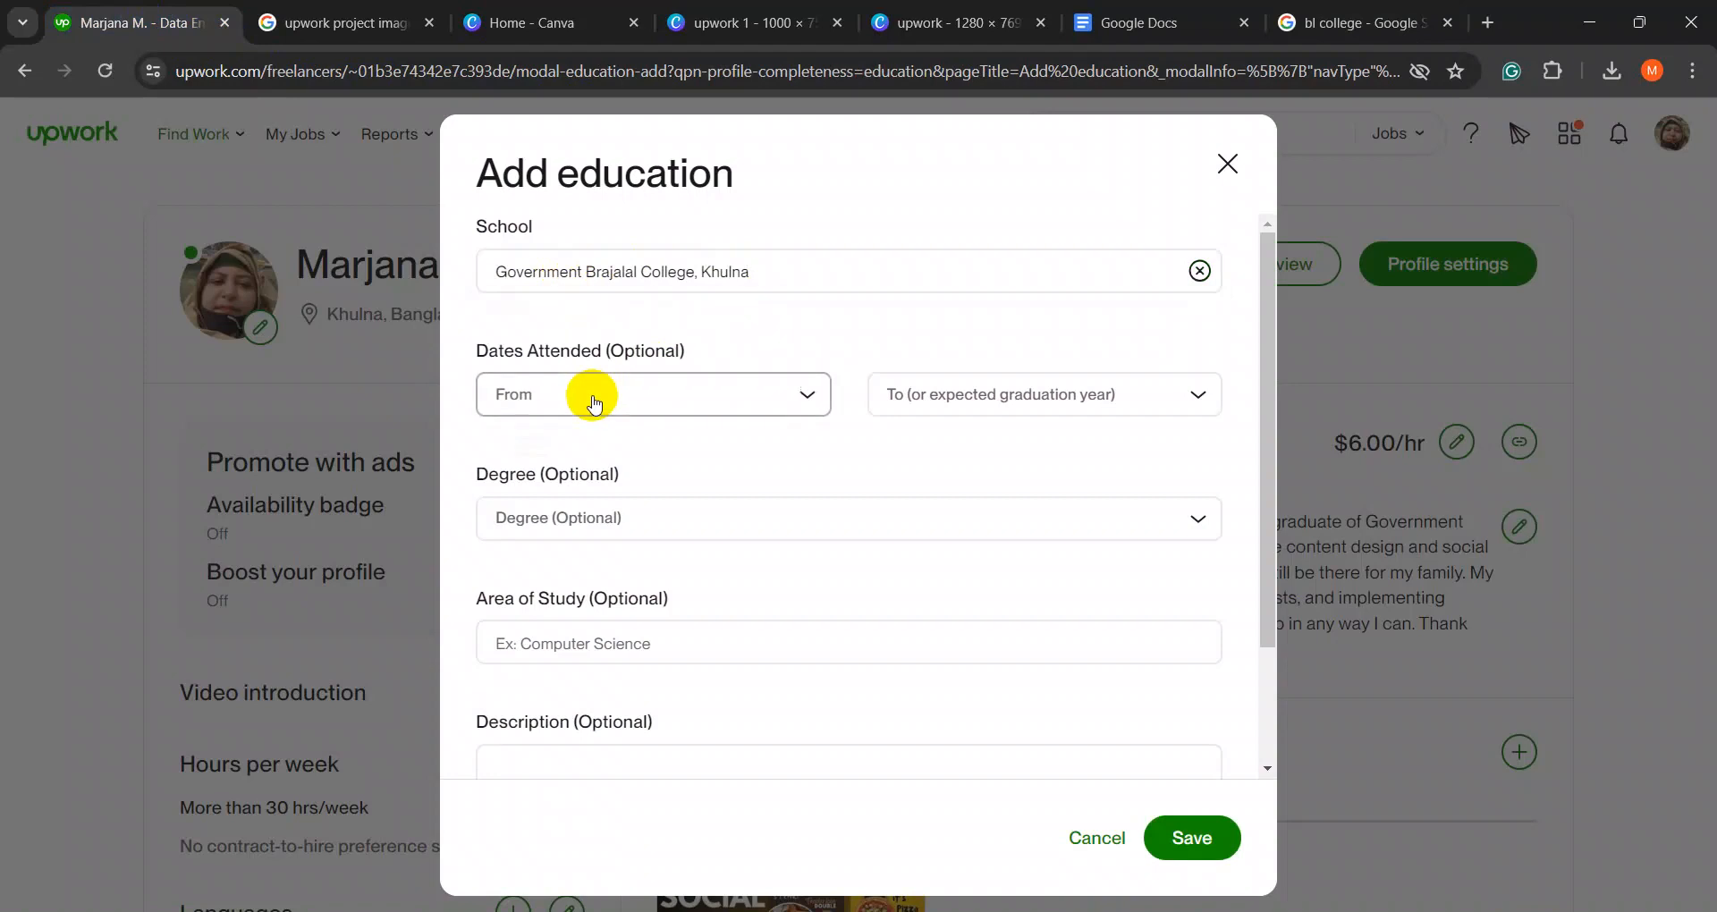
pyautogui.scroll(-1, 562, 626)
pyautogui.scroll(-5, 560, 658)
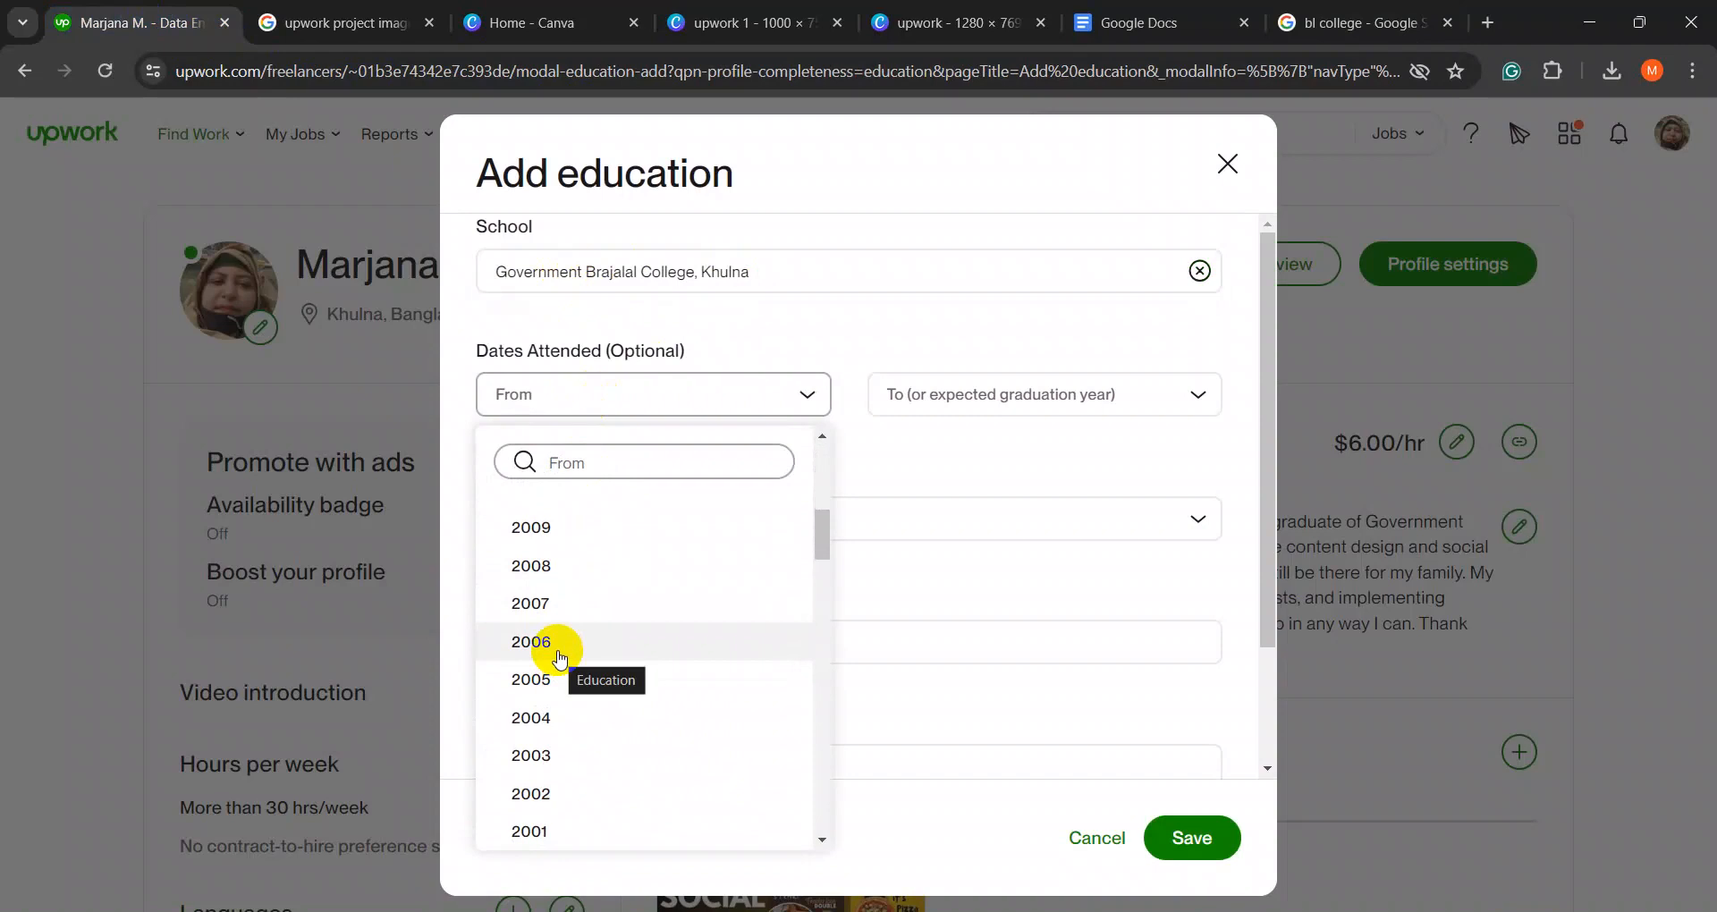
pyautogui.click(546, 715)
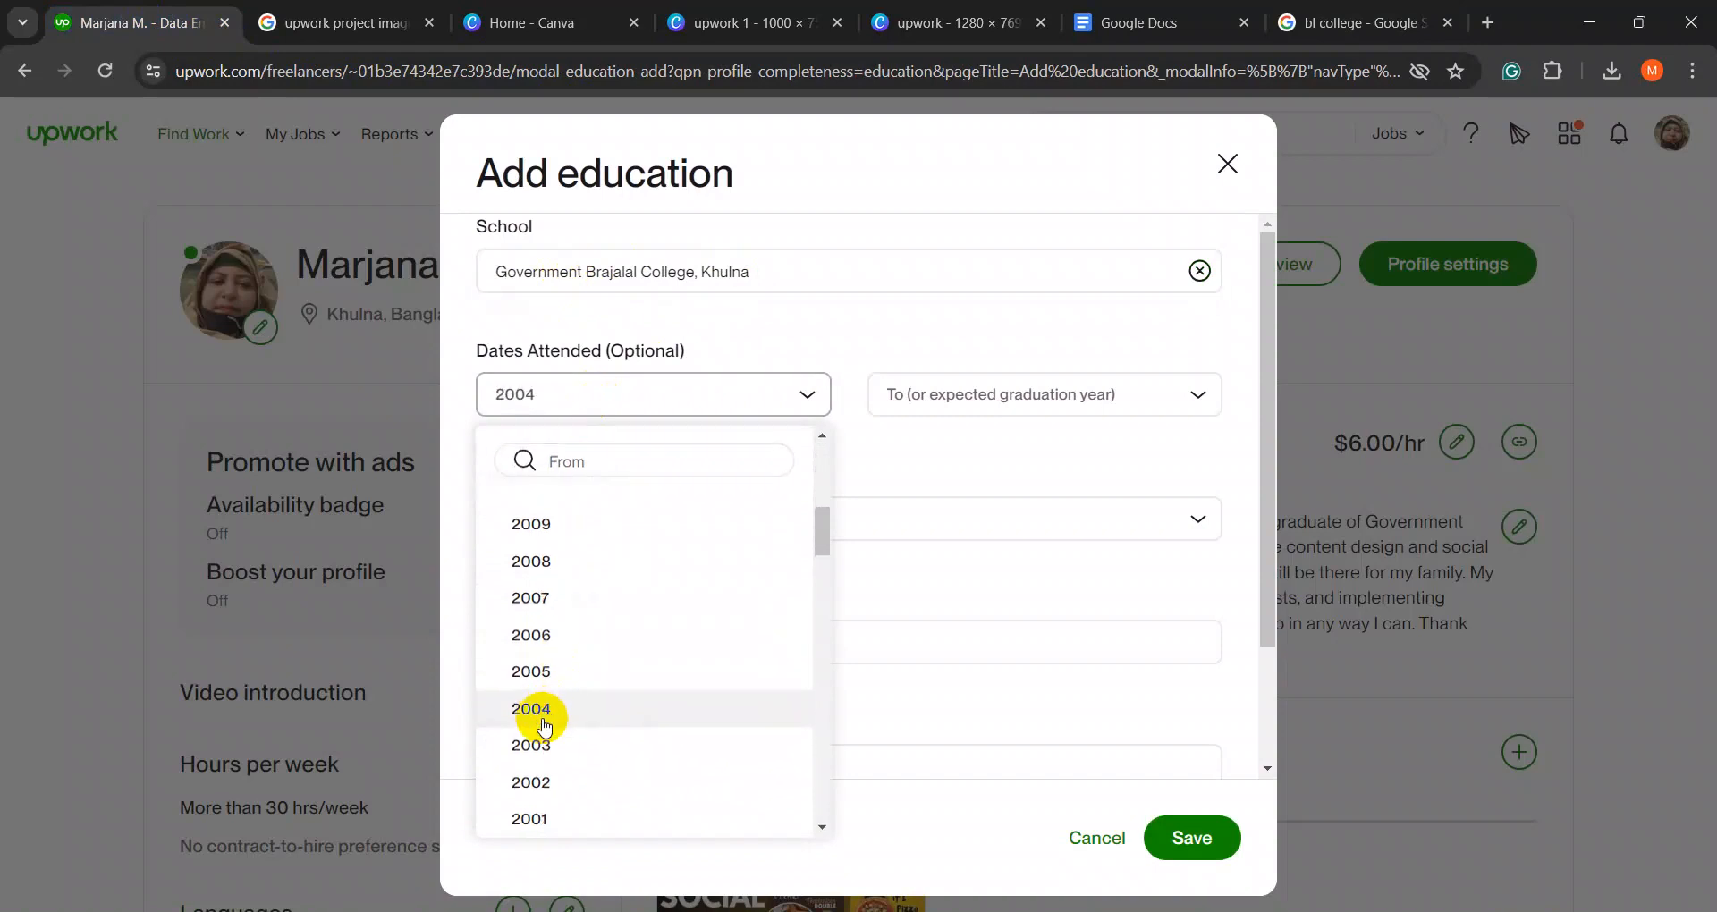
pyautogui.click(957, 403)
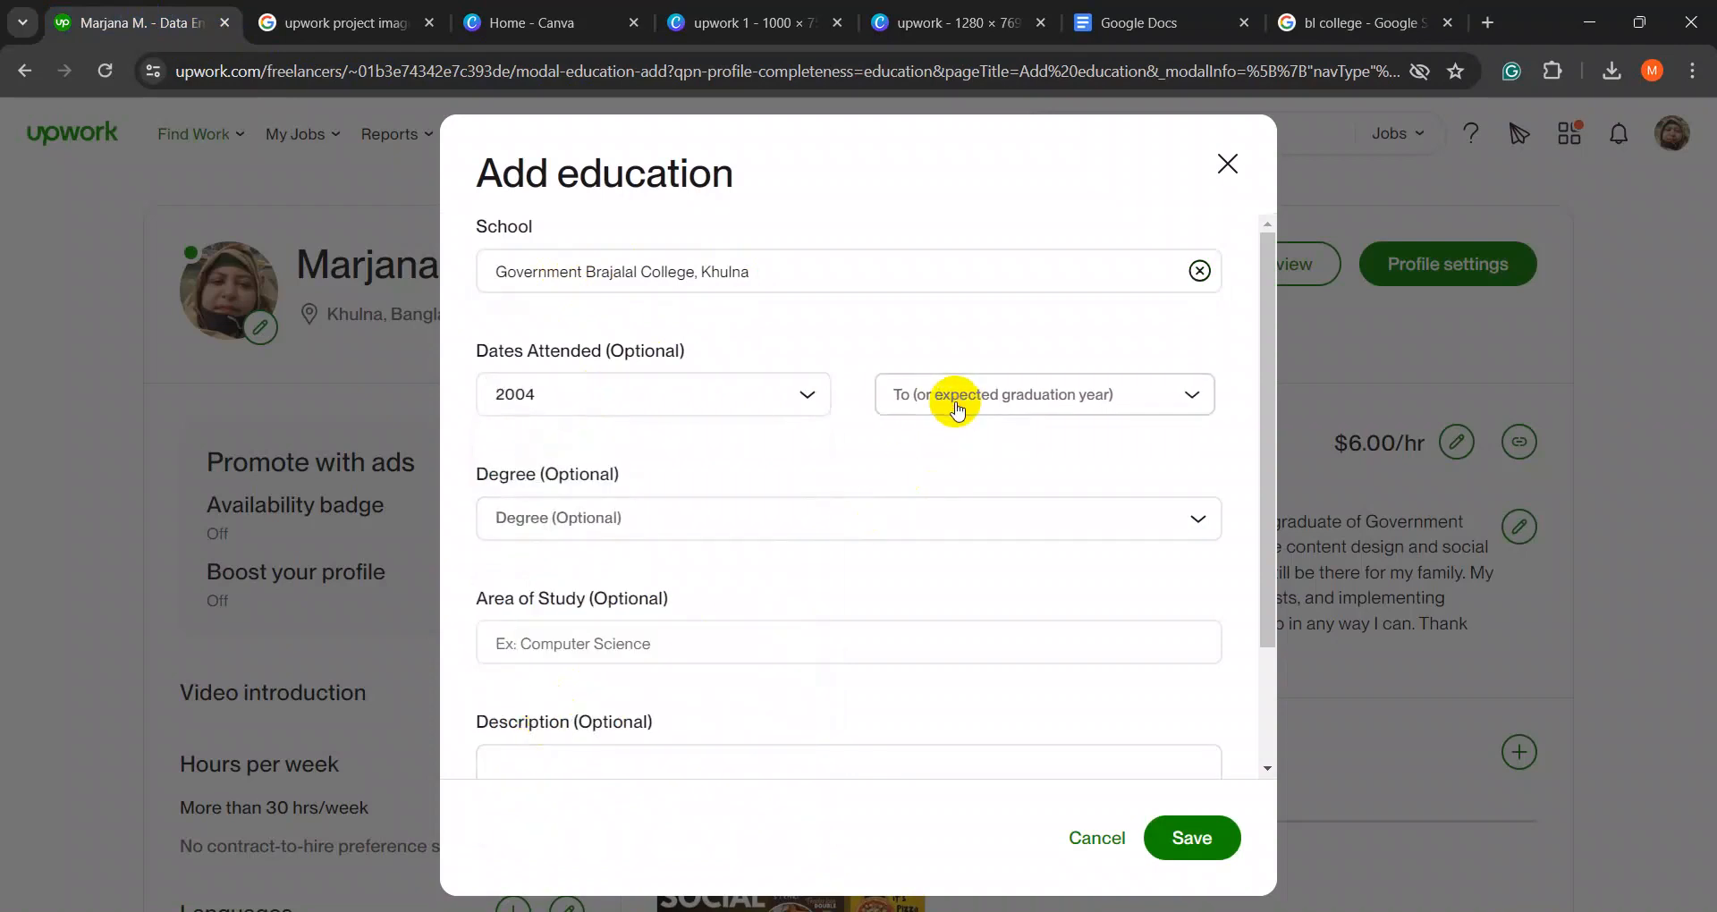
pyautogui.click(695, 400)
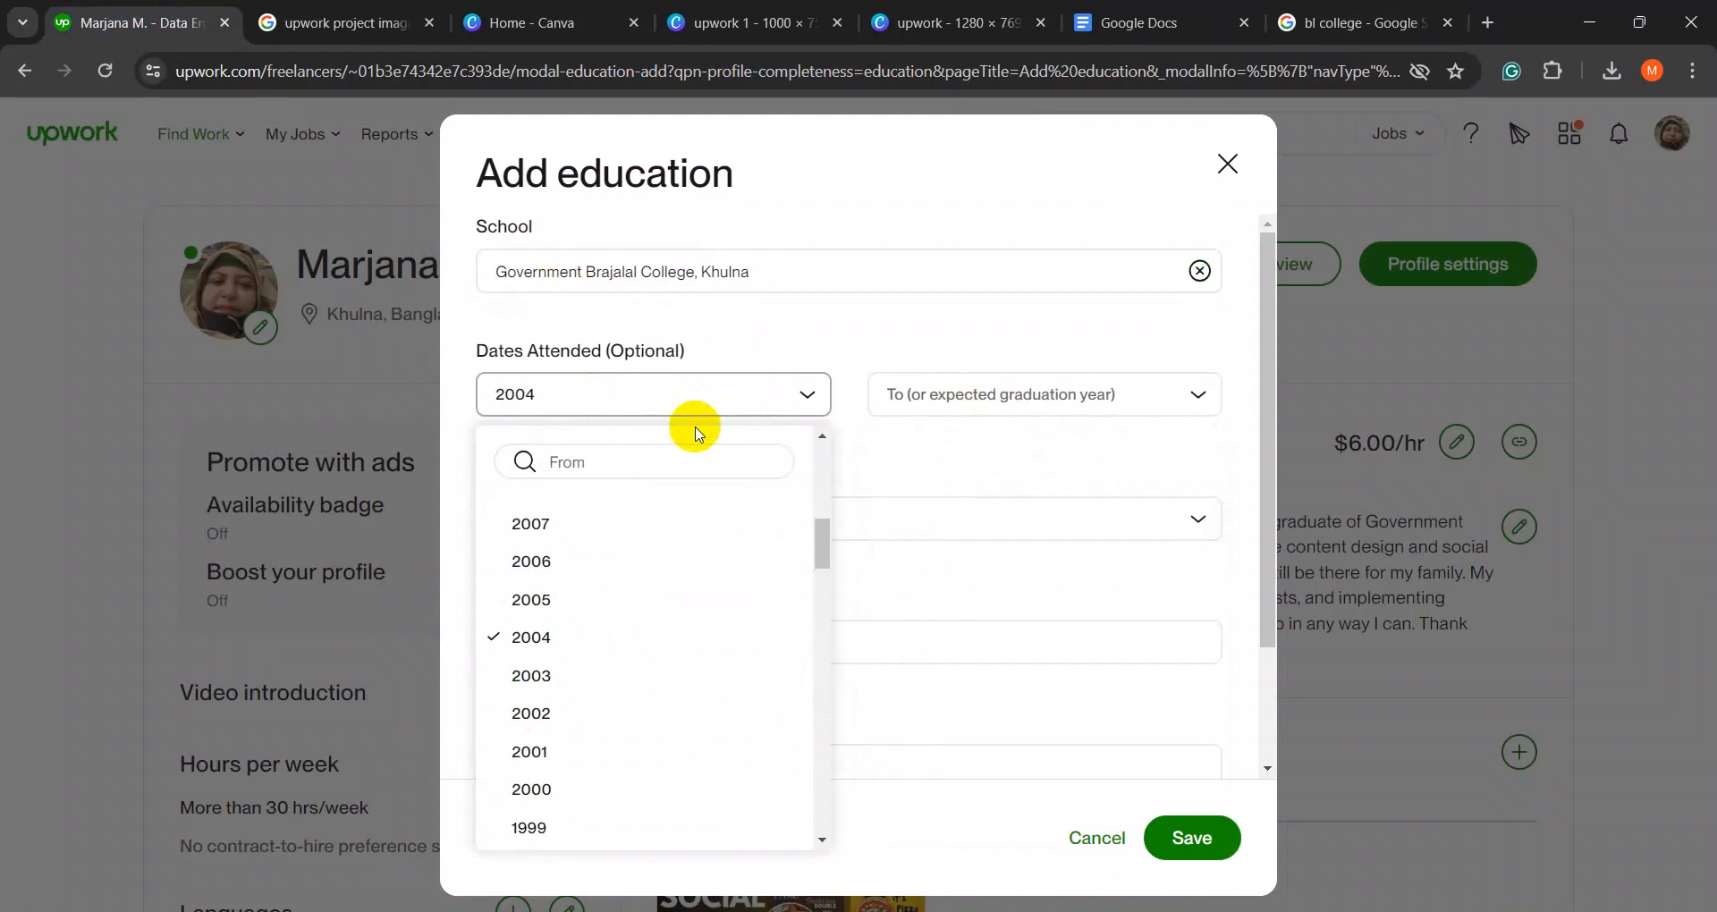
# - Set the graduation year to 2007 and change the start year to 2003
pyautogui.click(926, 393)
pyautogui.scroll(-5, 926, 707)
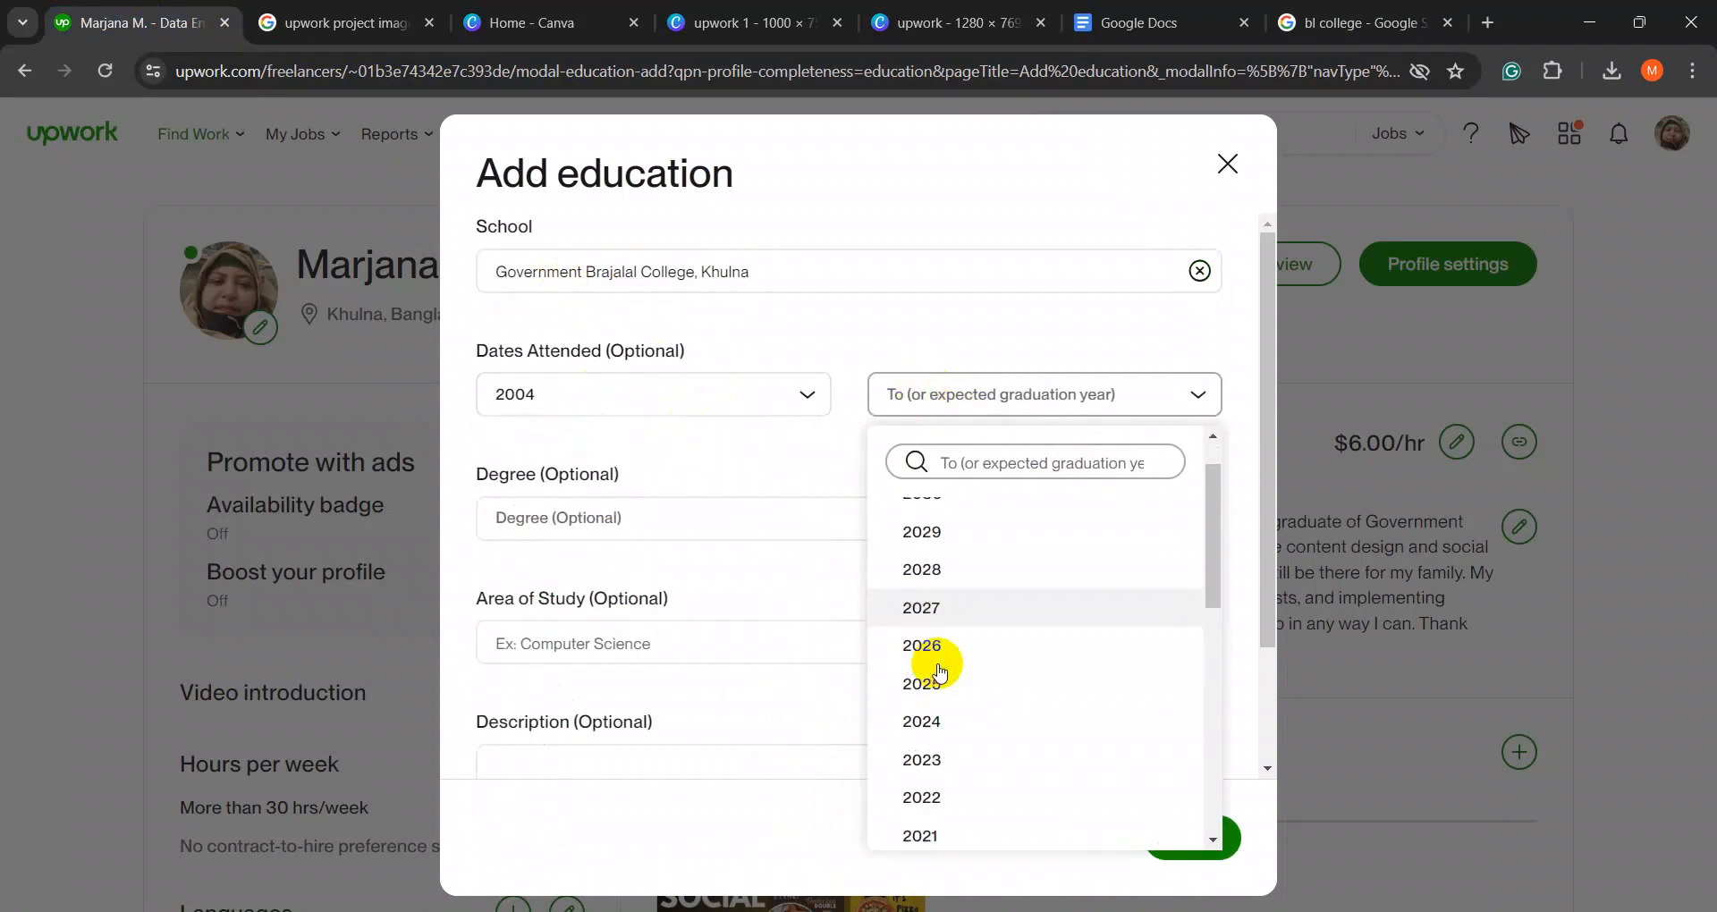
pyautogui.scroll(-3, 934, 702)
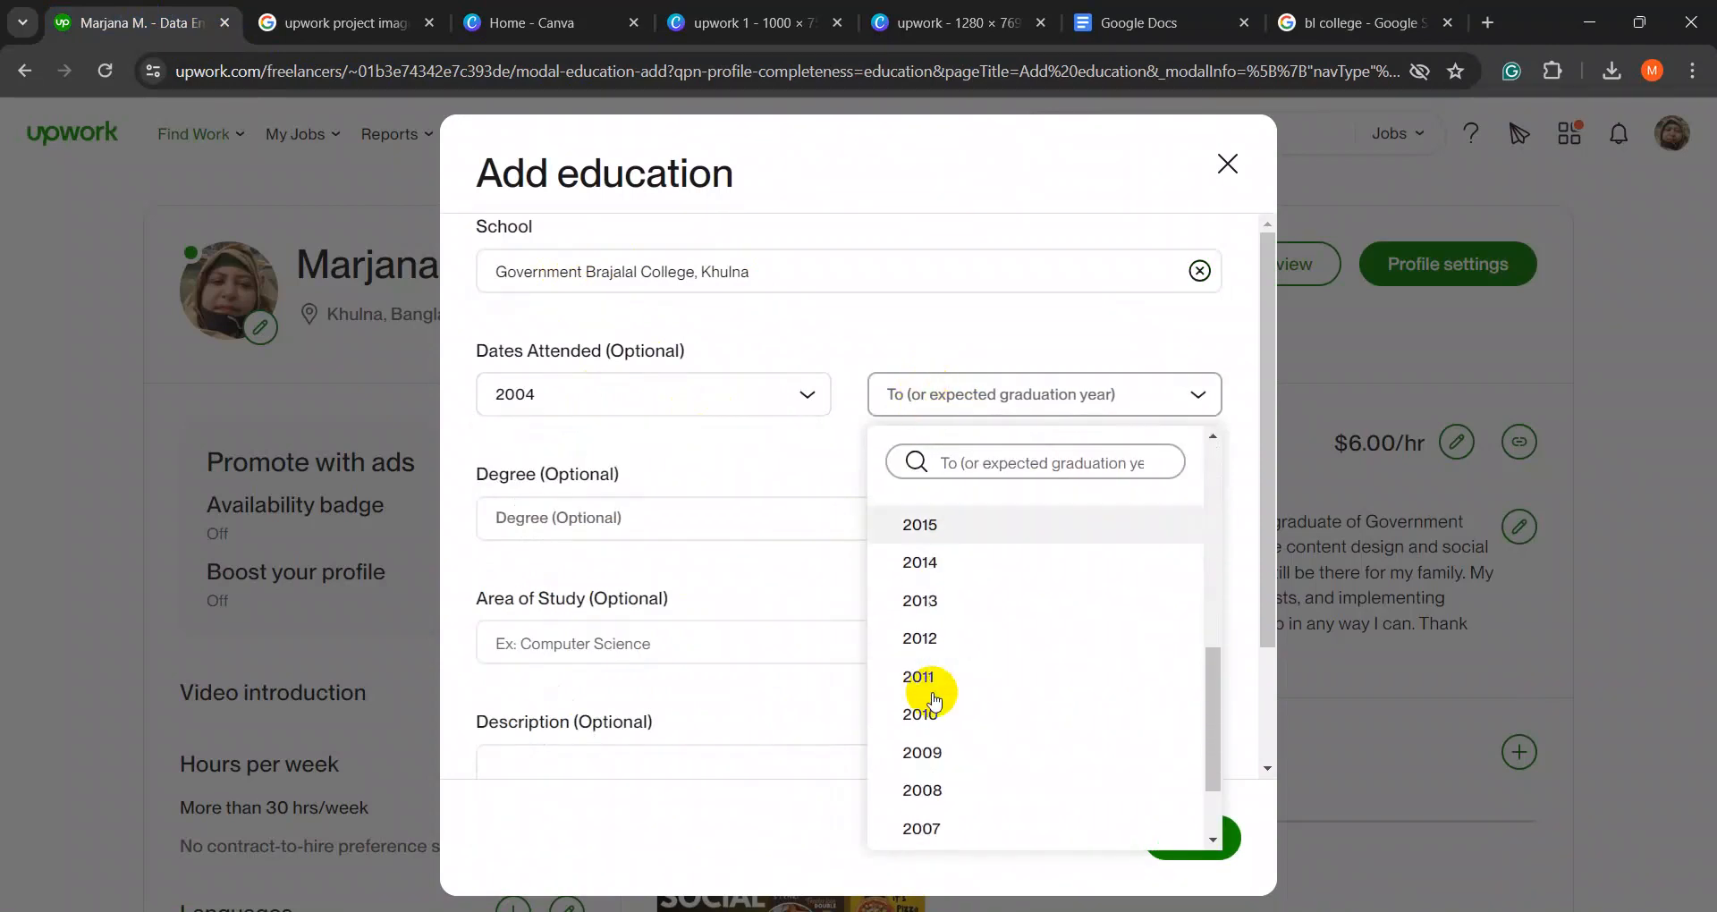
pyautogui.click(930, 759)
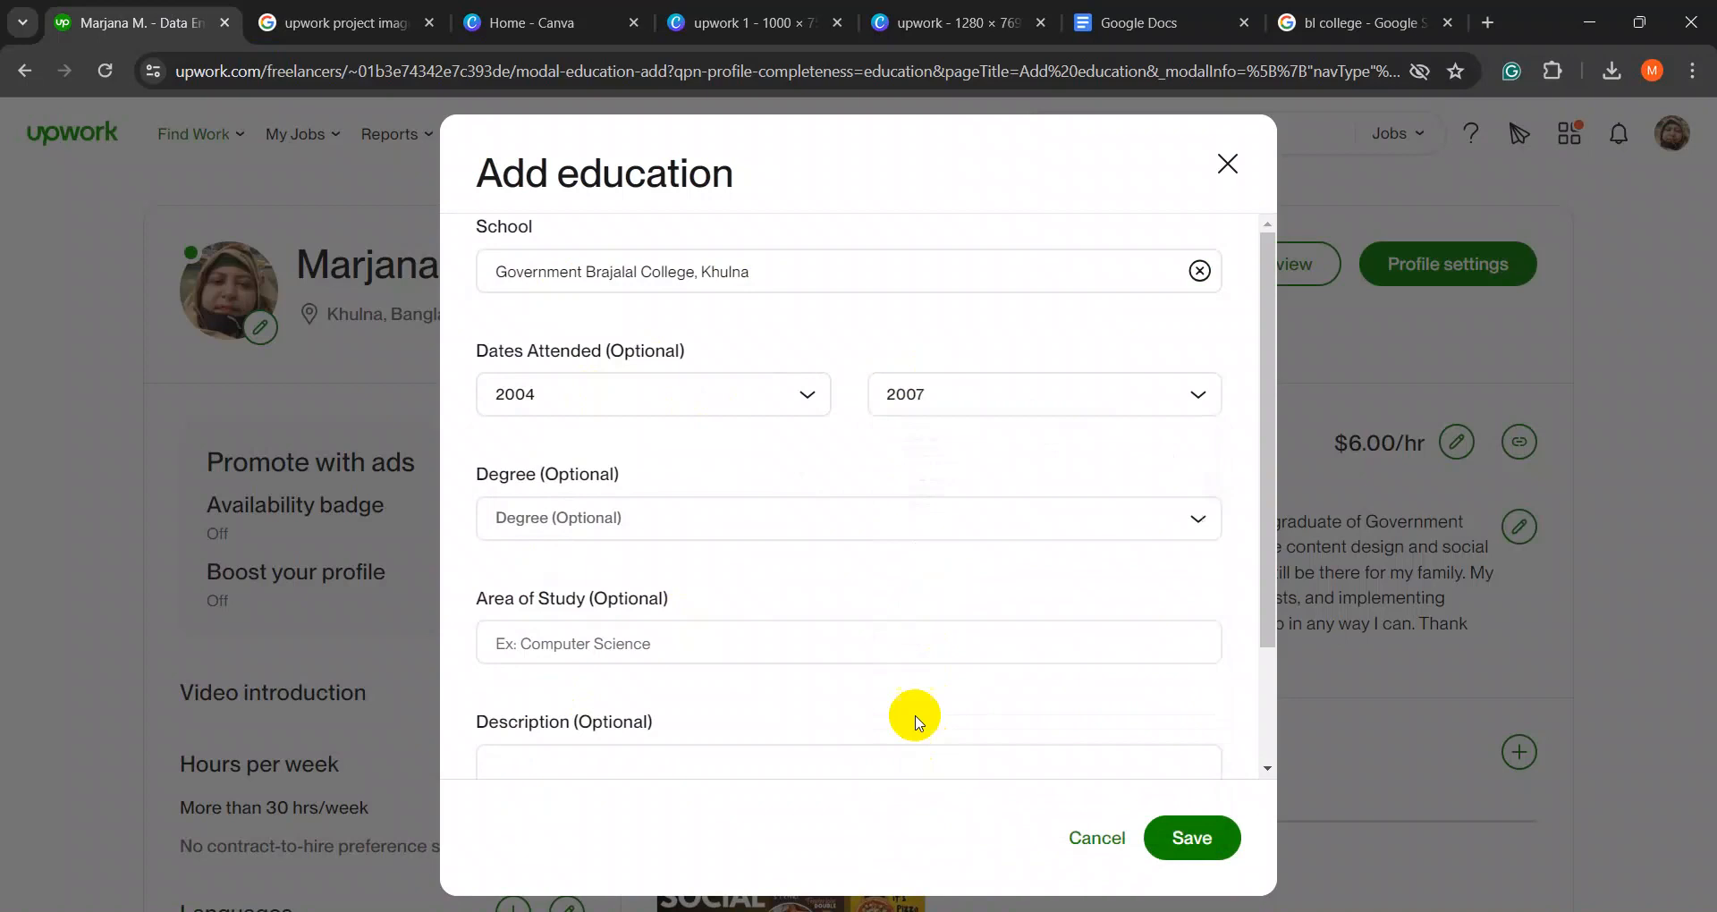
pyautogui.click(578, 401)
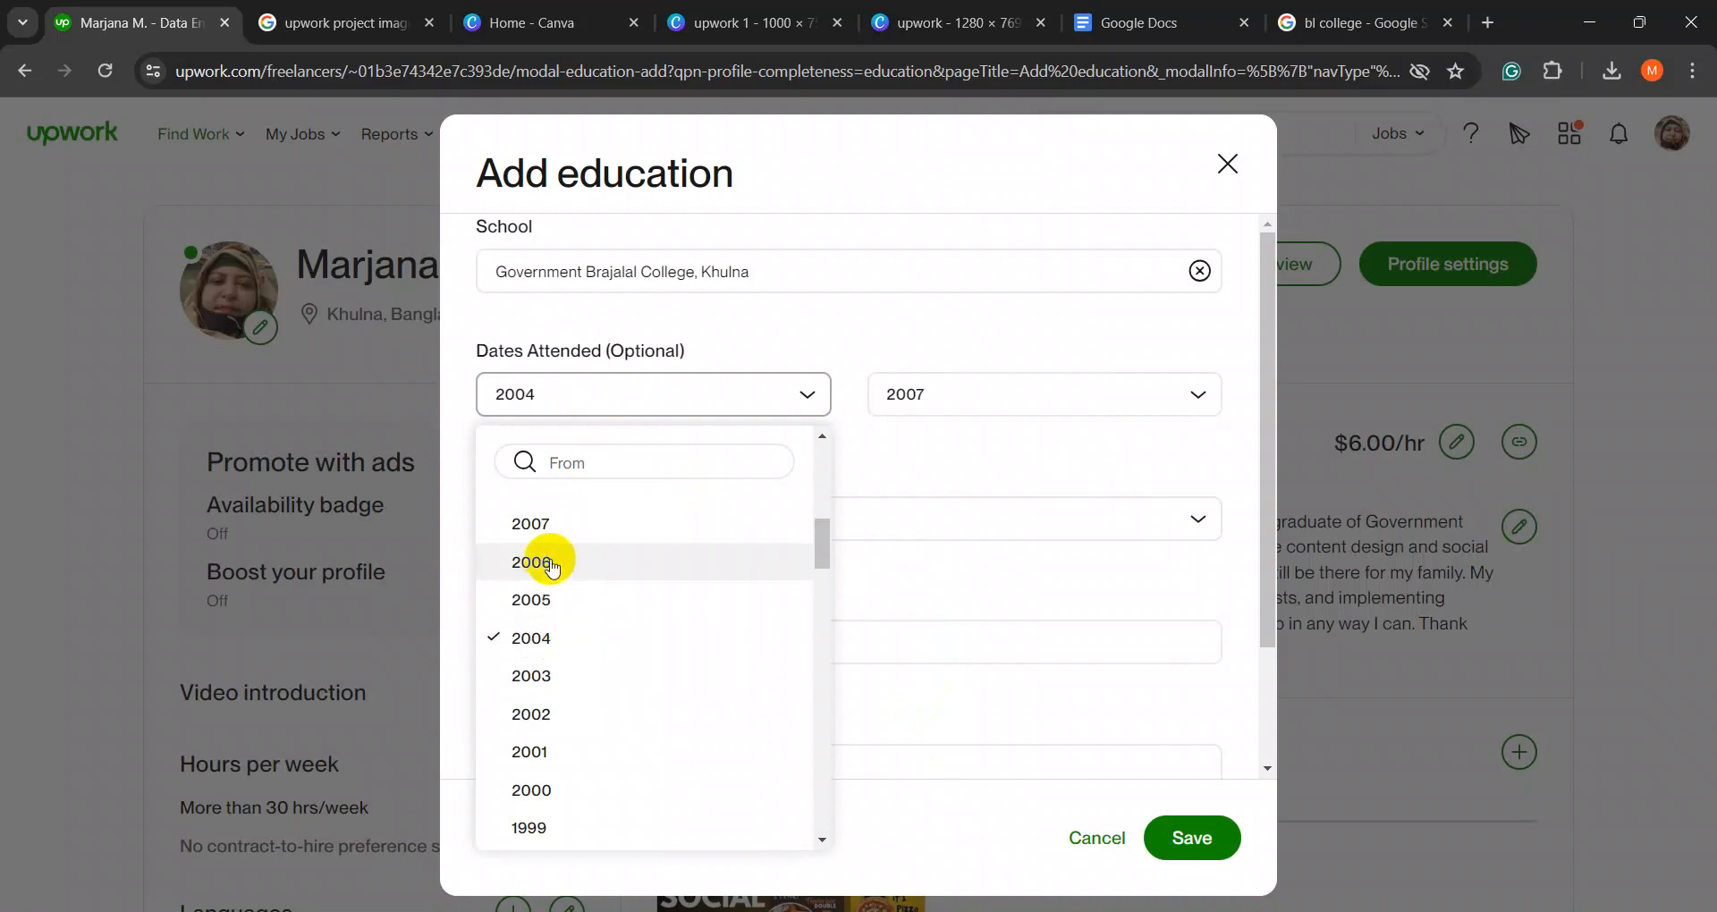
pyautogui.click(546, 681)
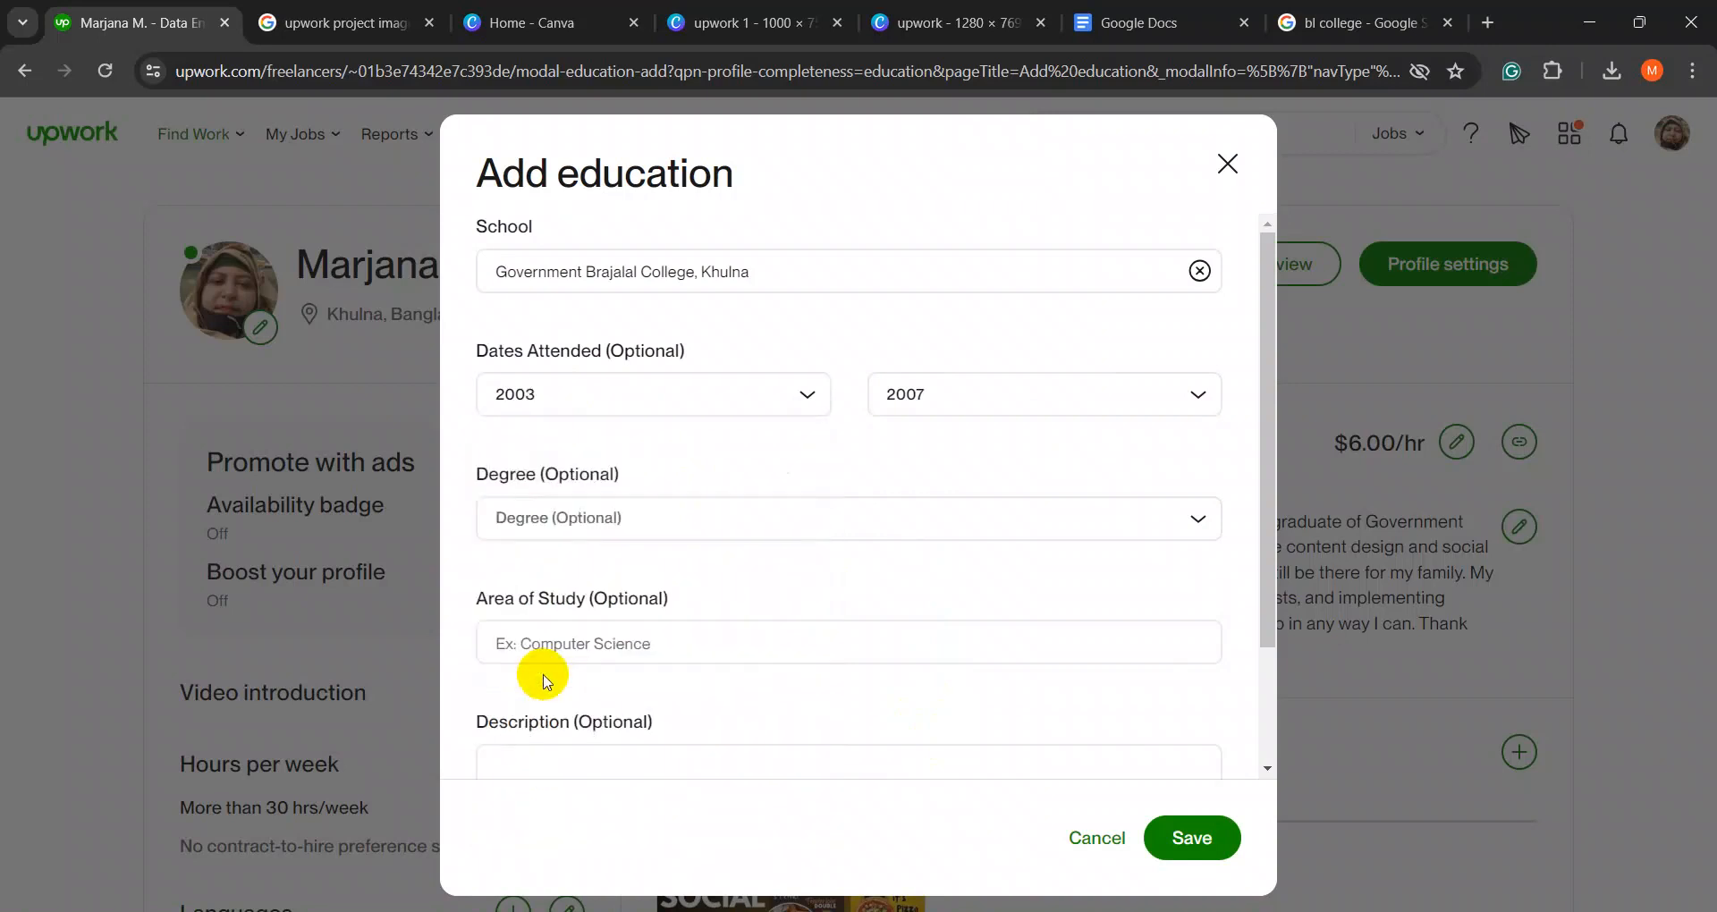
# - Set the degree in the education form to Bachelor's degree
pyautogui.click(545, 522)
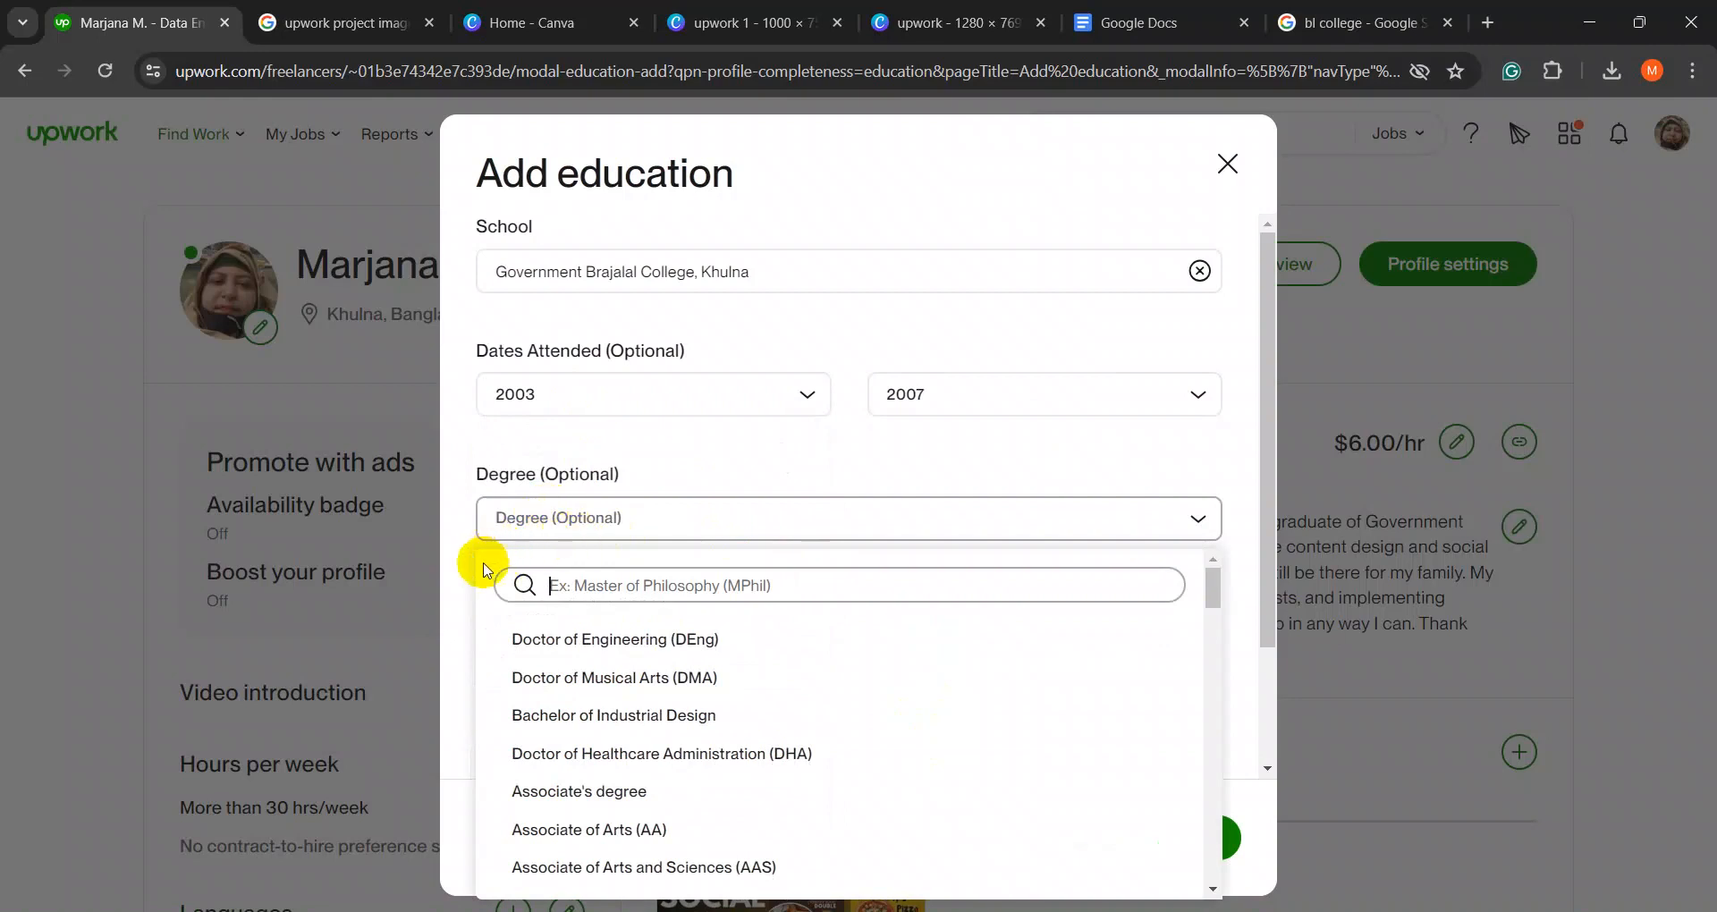
pyautogui.click(472, 584)
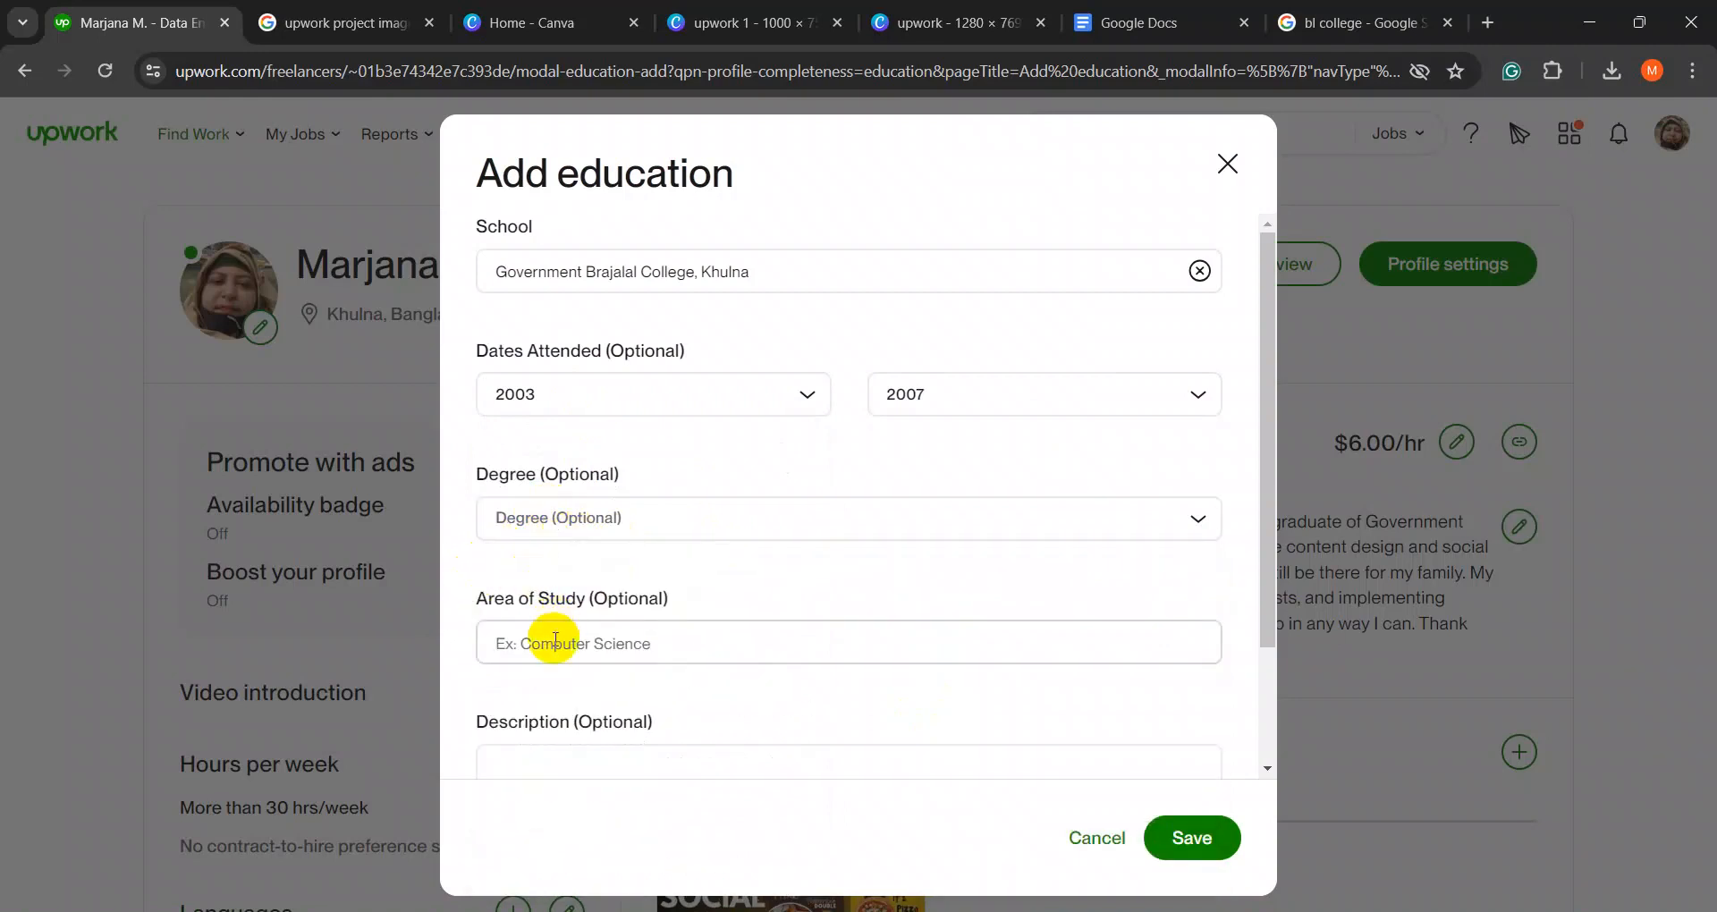
pyautogui.click(506, 523)
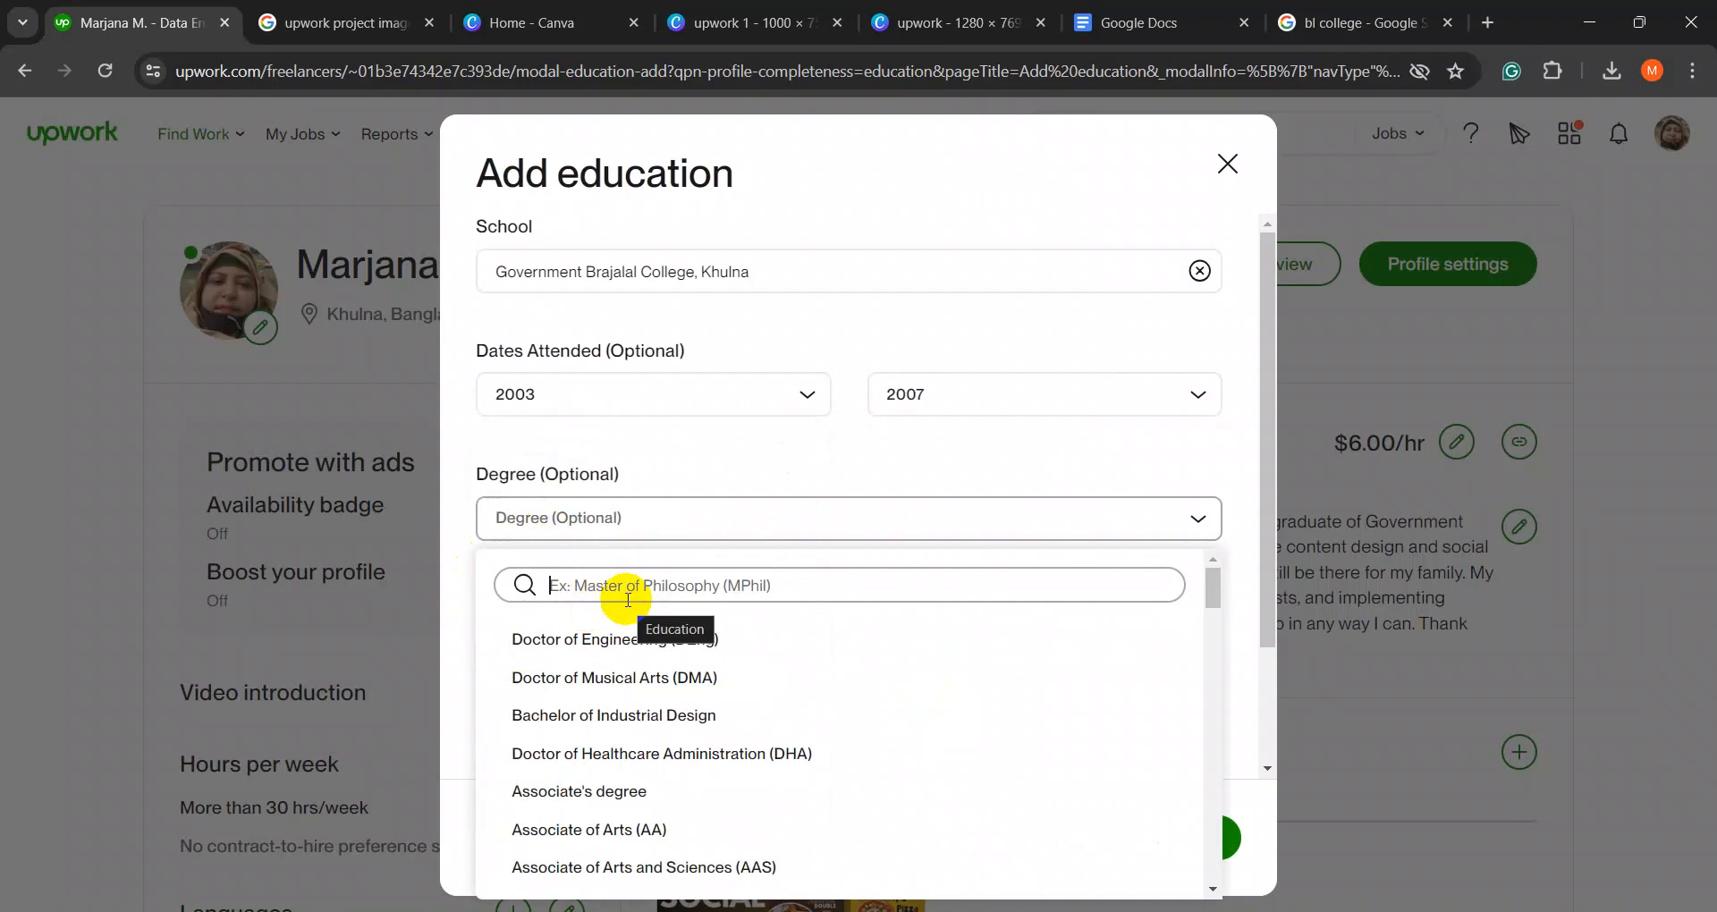
pyautogui.write('Ho')
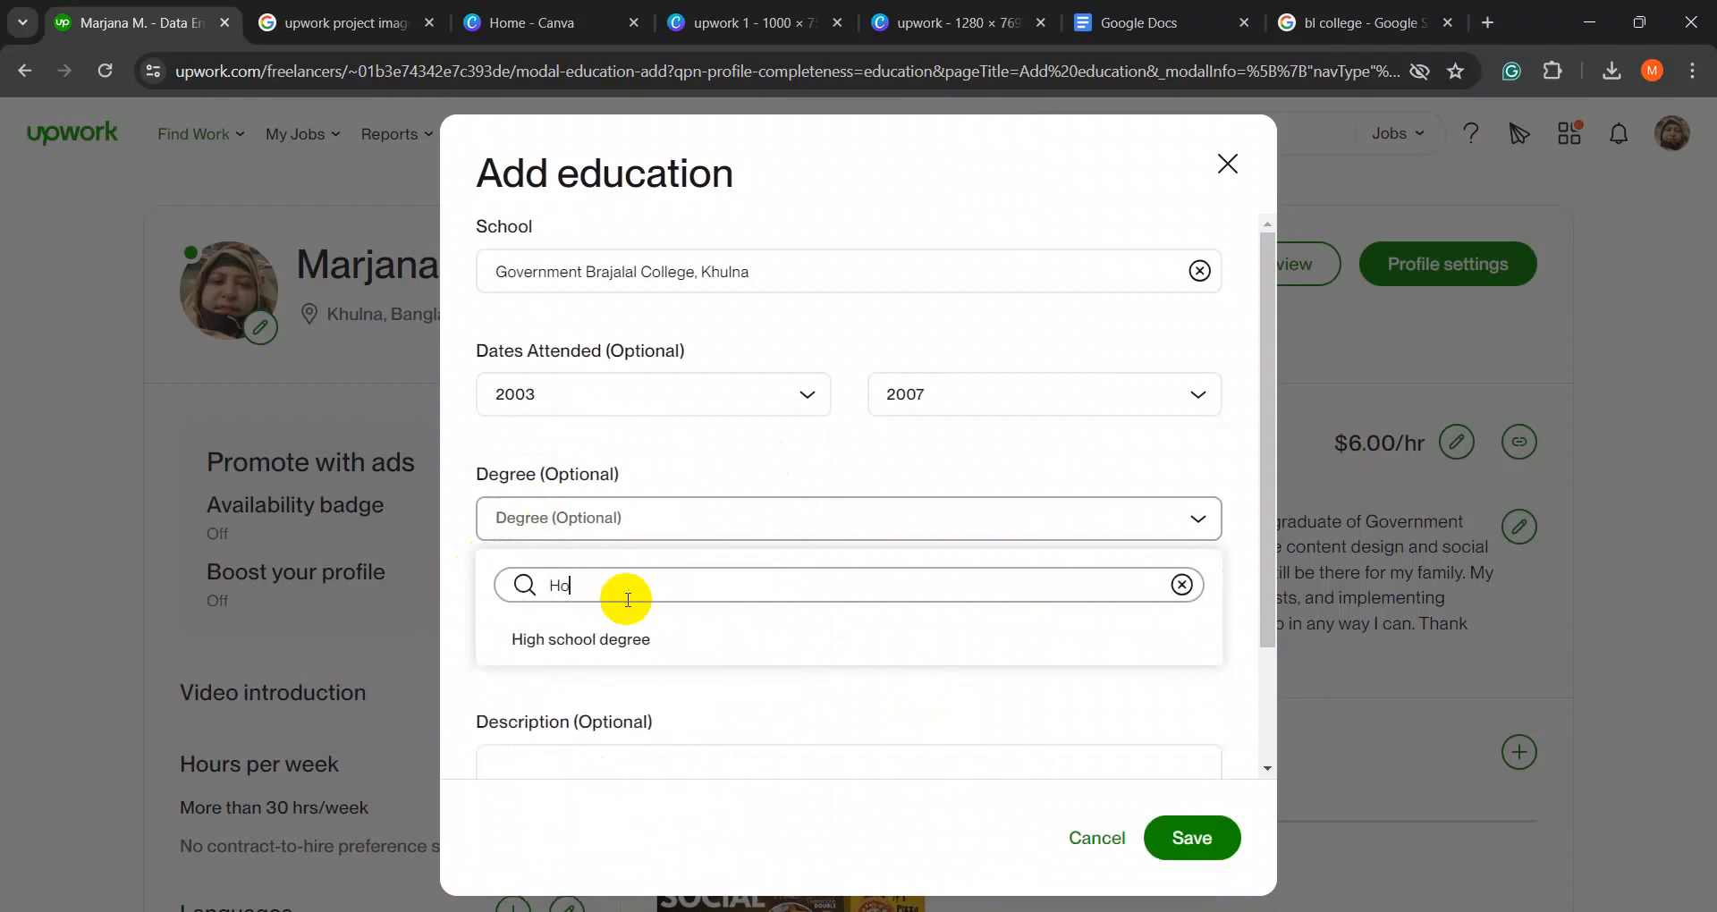
pyautogui.press('BackSpace')
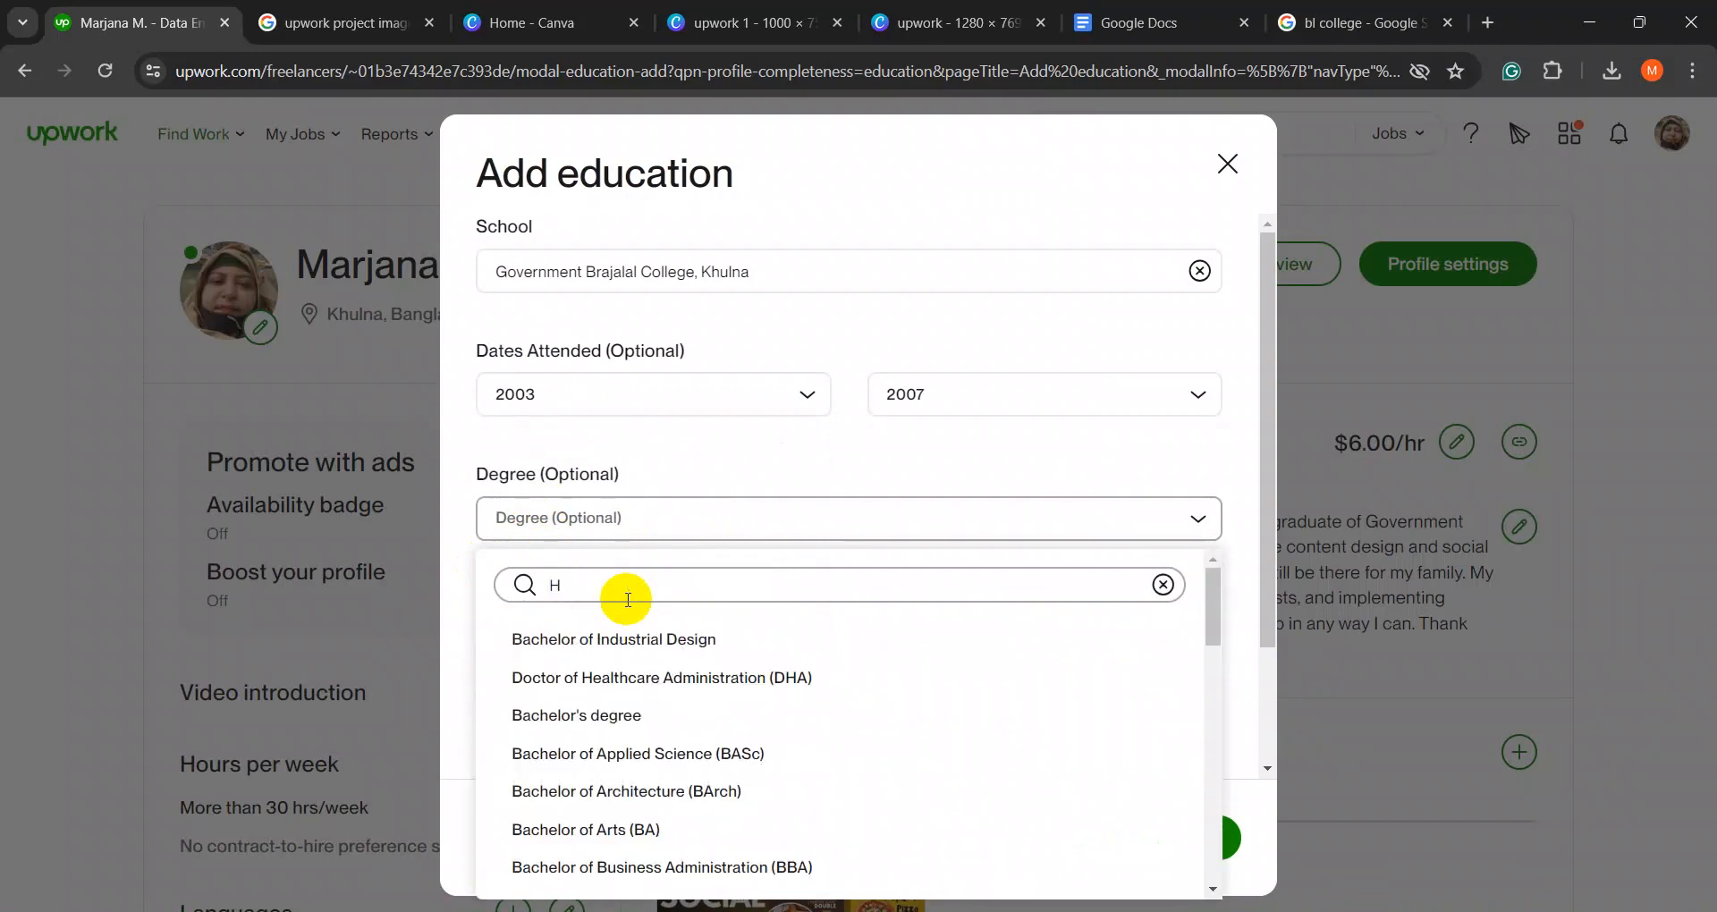
pyautogui.press('BackSpace')
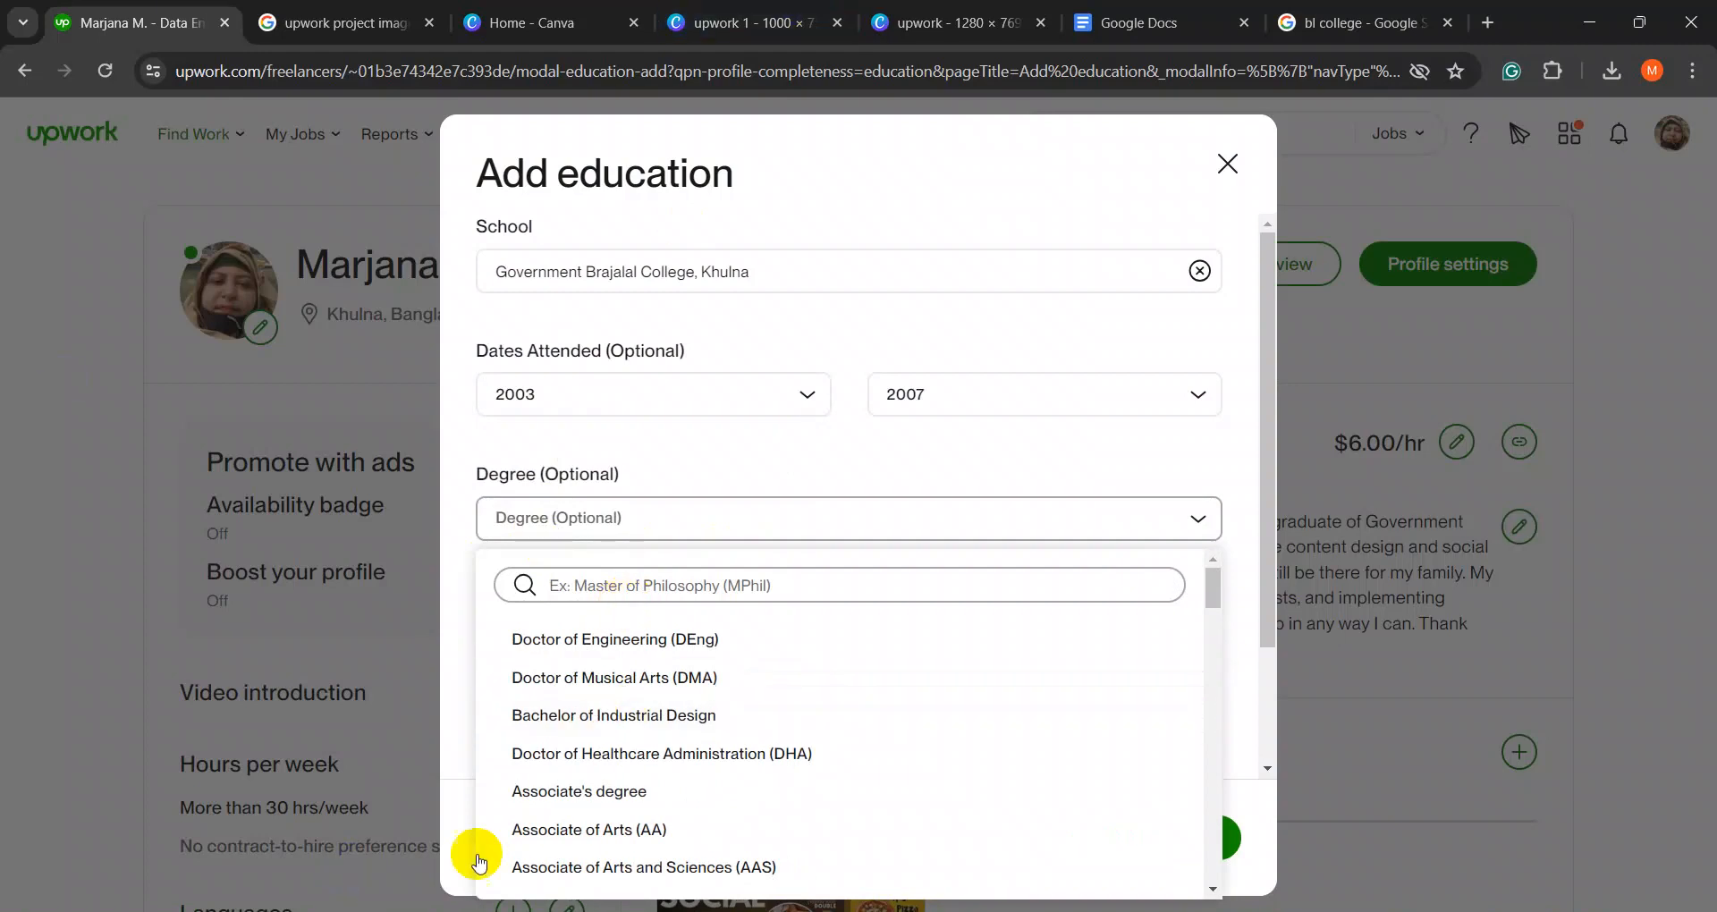
pyautogui.scroll(-1, 626, 702)
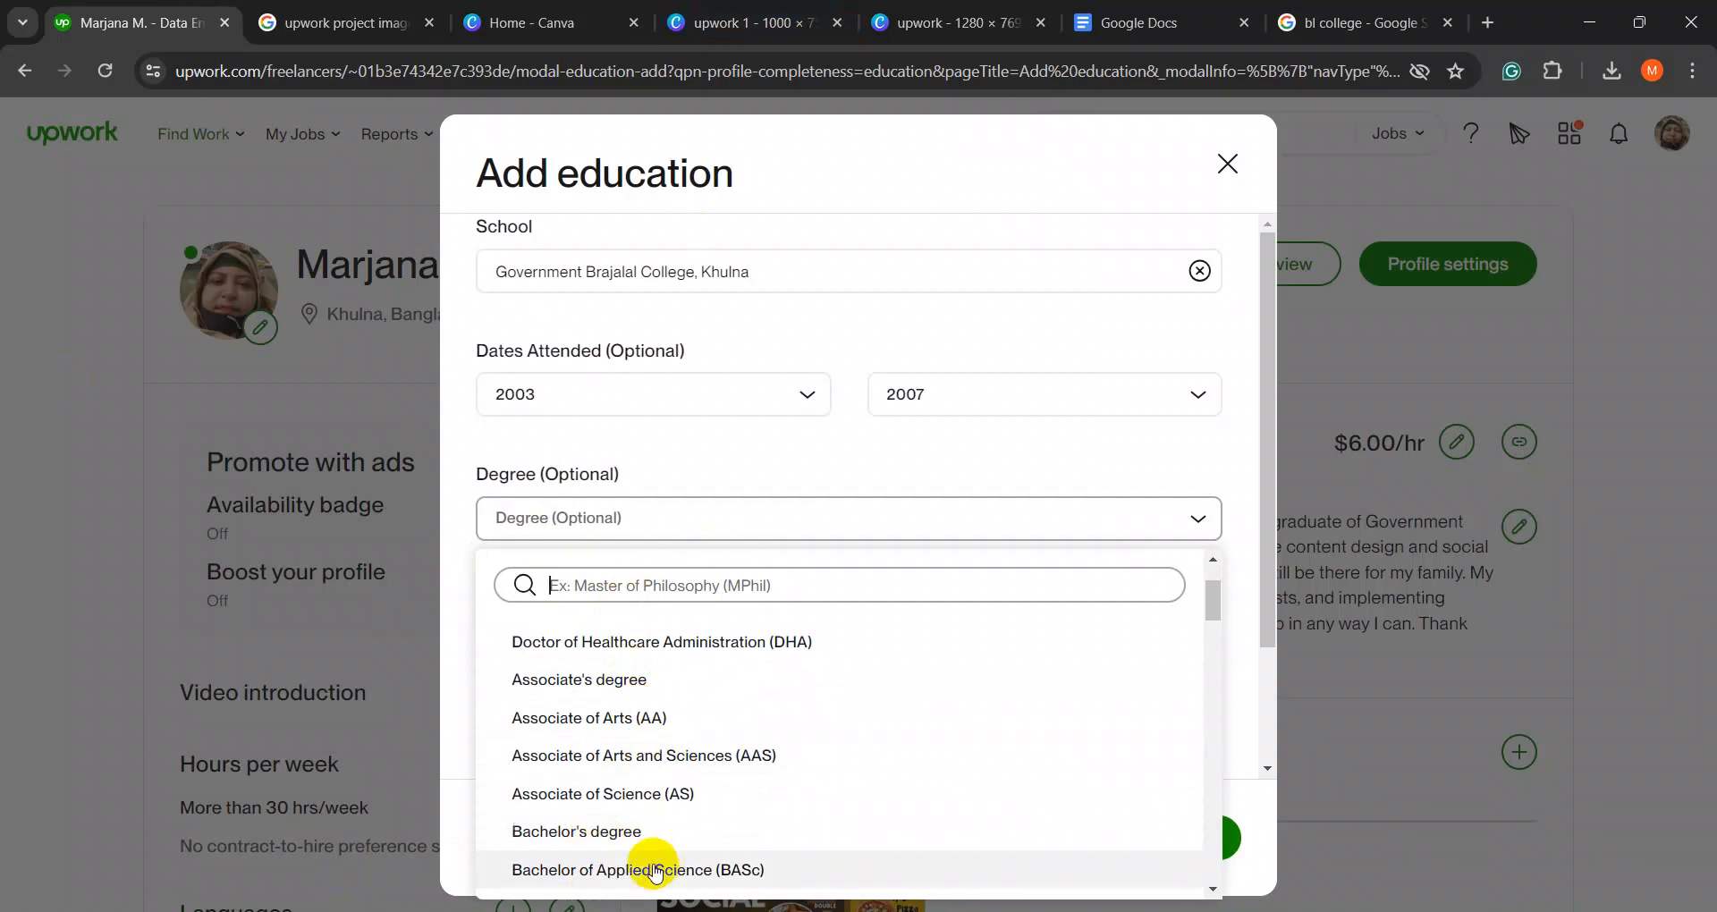
pyautogui.click(602, 841)
# - Choose Philosophy as the area of study and save the education entry
pyautogui.click(529, 640)
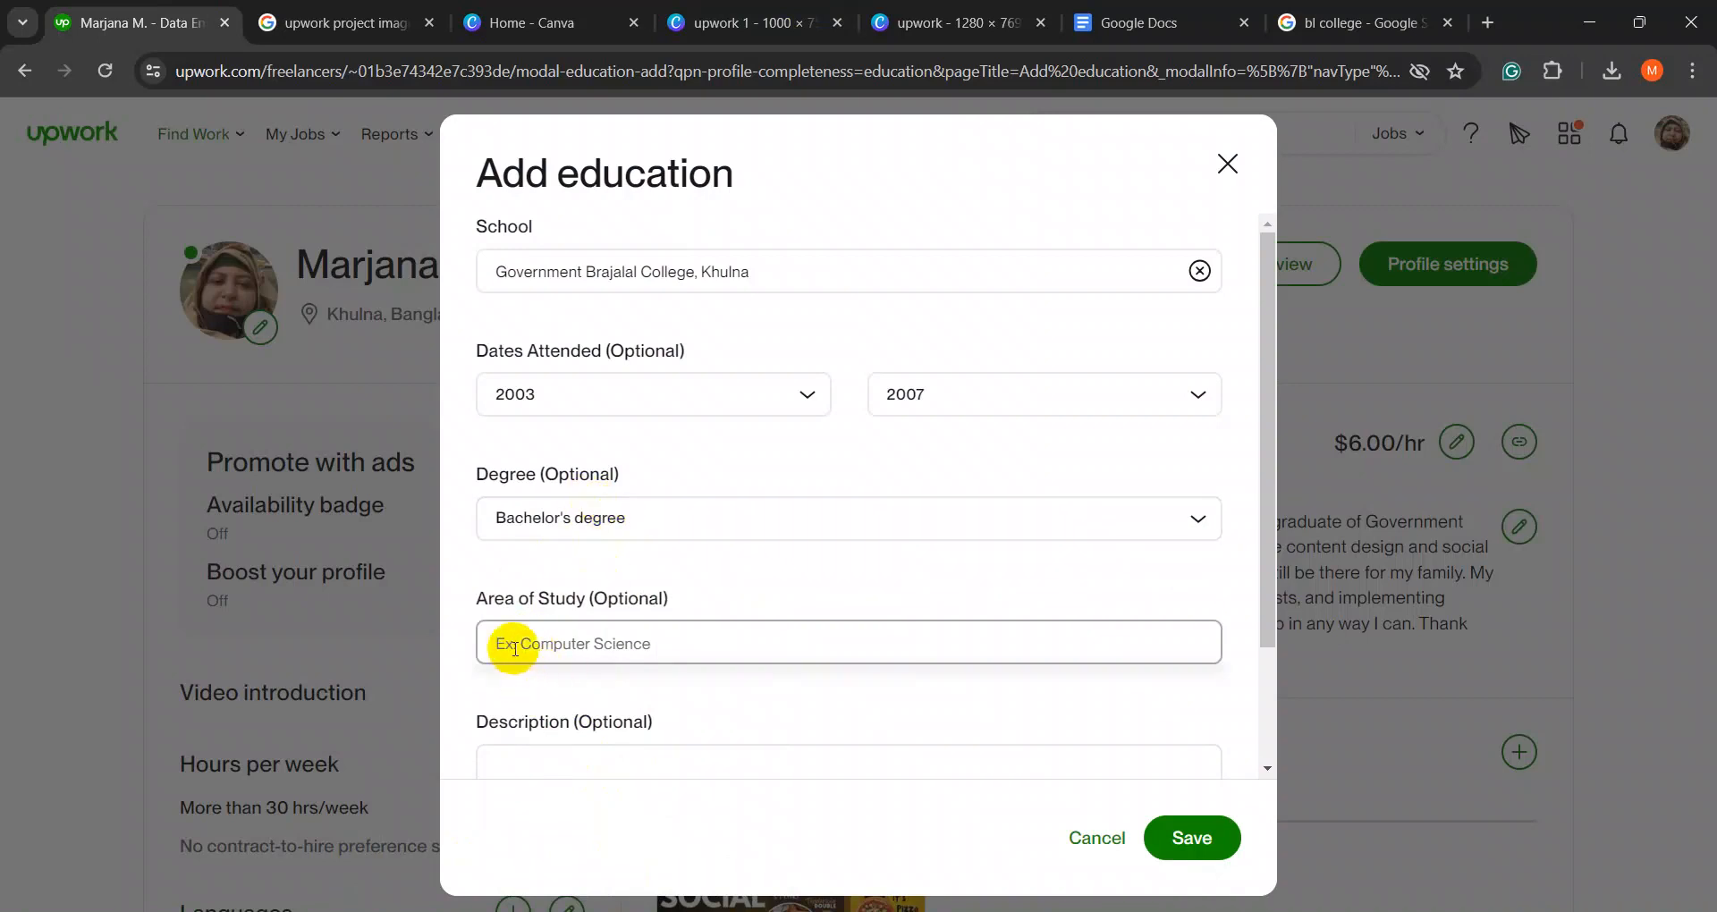
pyautogui.moveTo(468, 594); pyautogui.dragTo(491, 659)
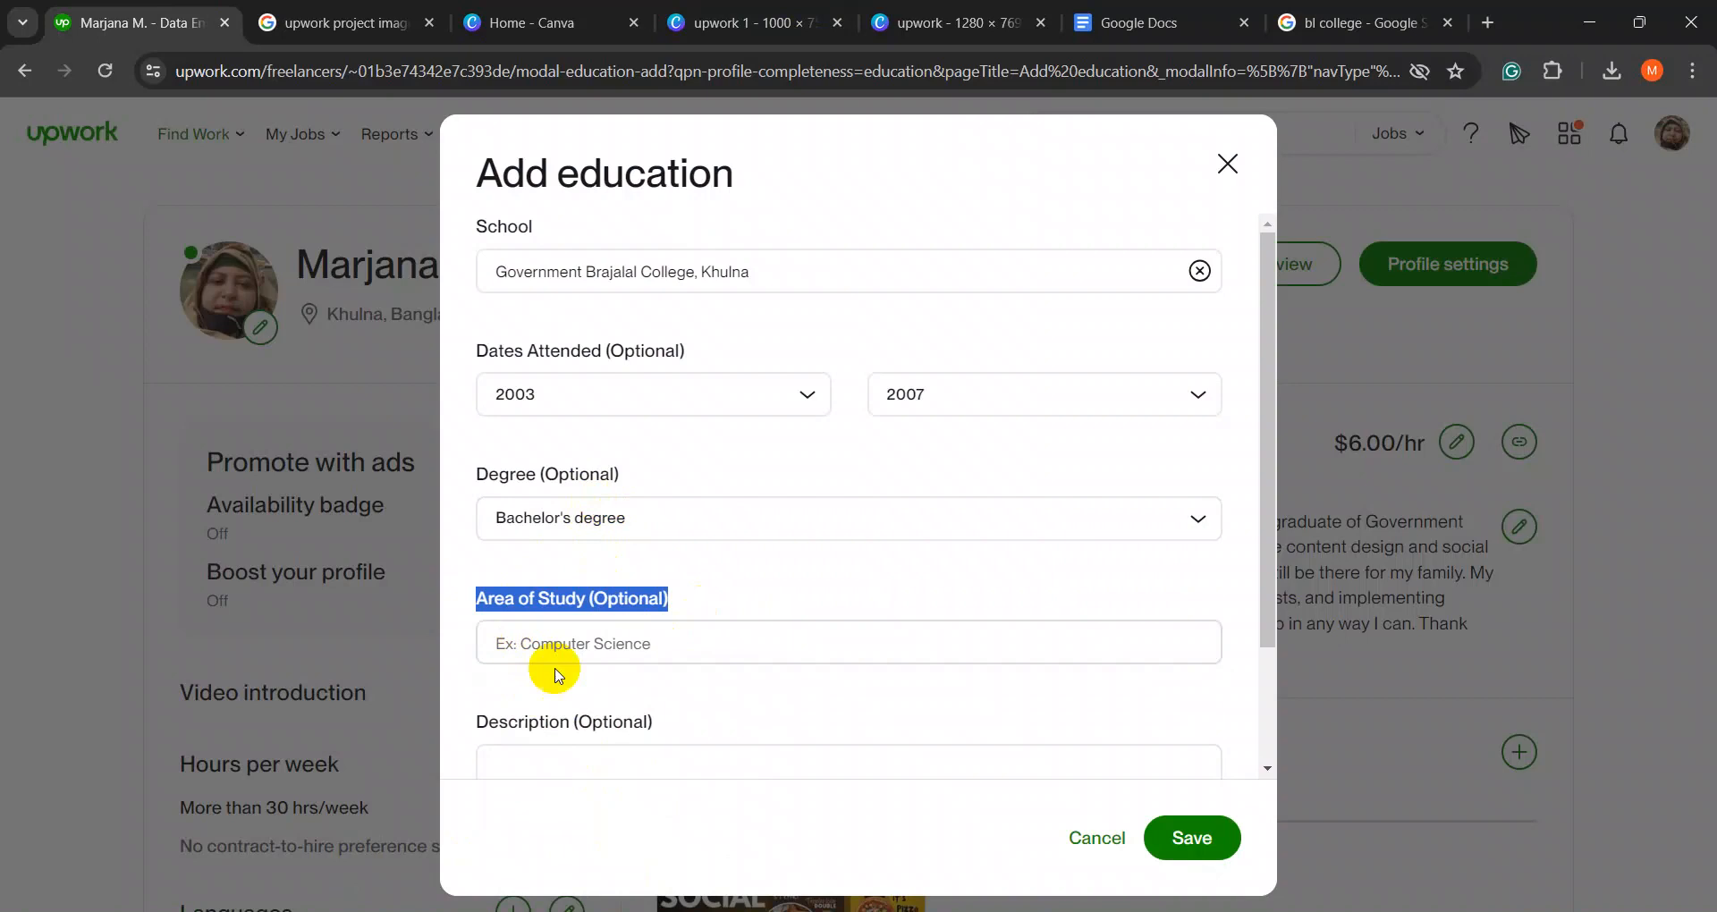
pyautogui.click(537, 654)
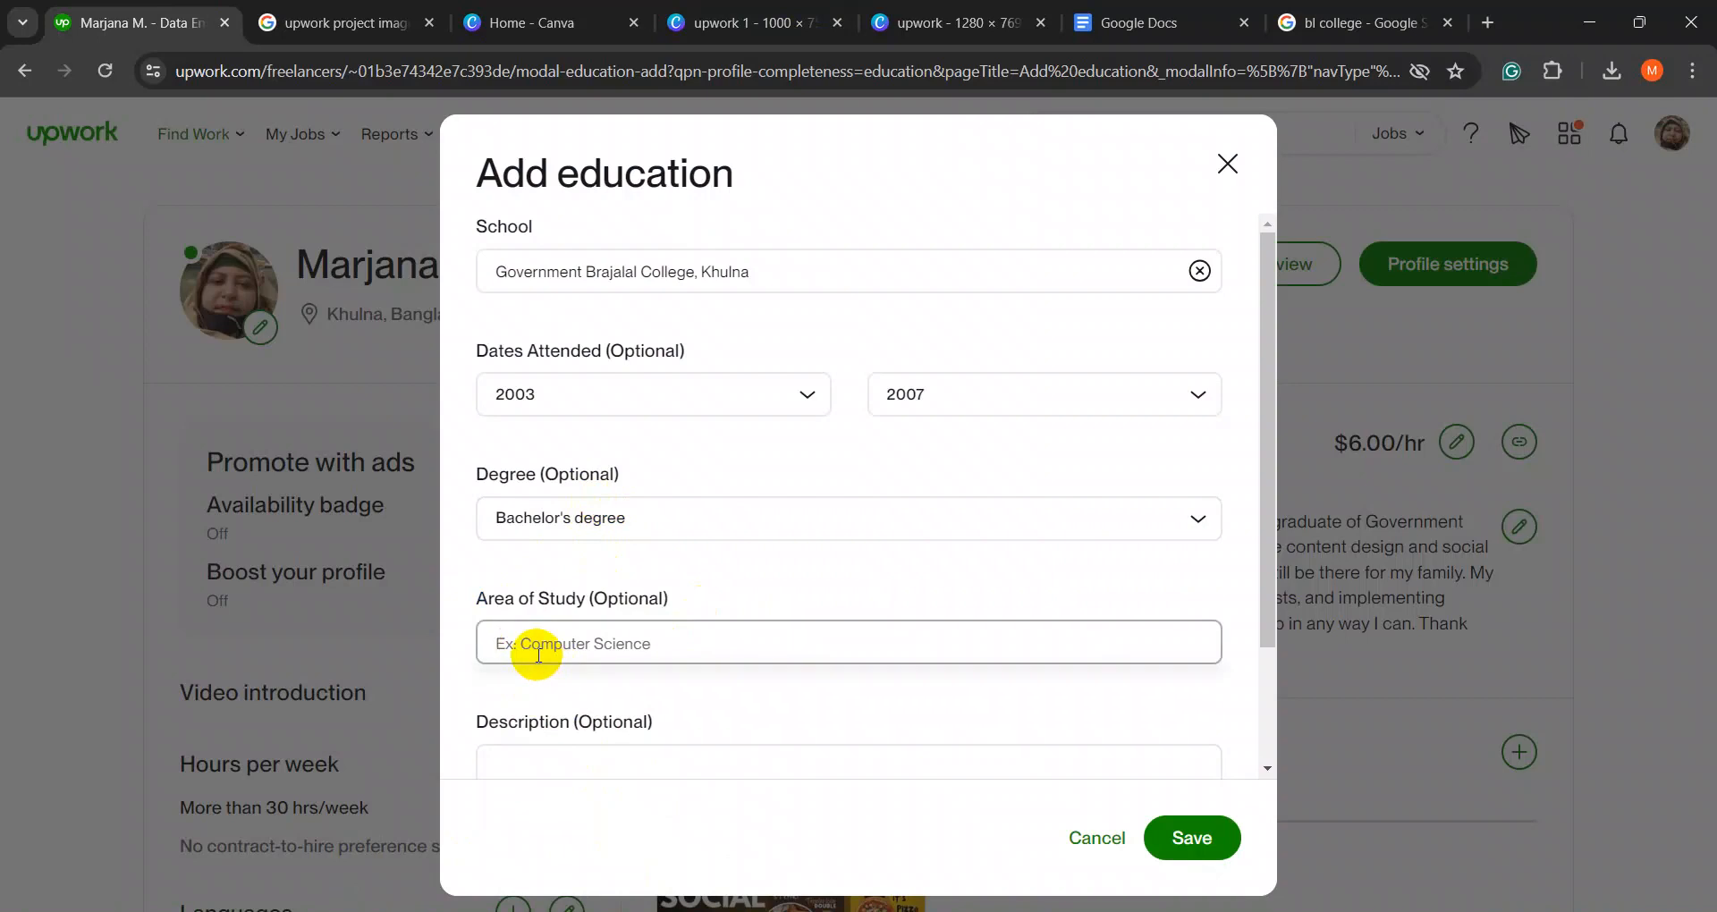
pyautogui.write('Phi')
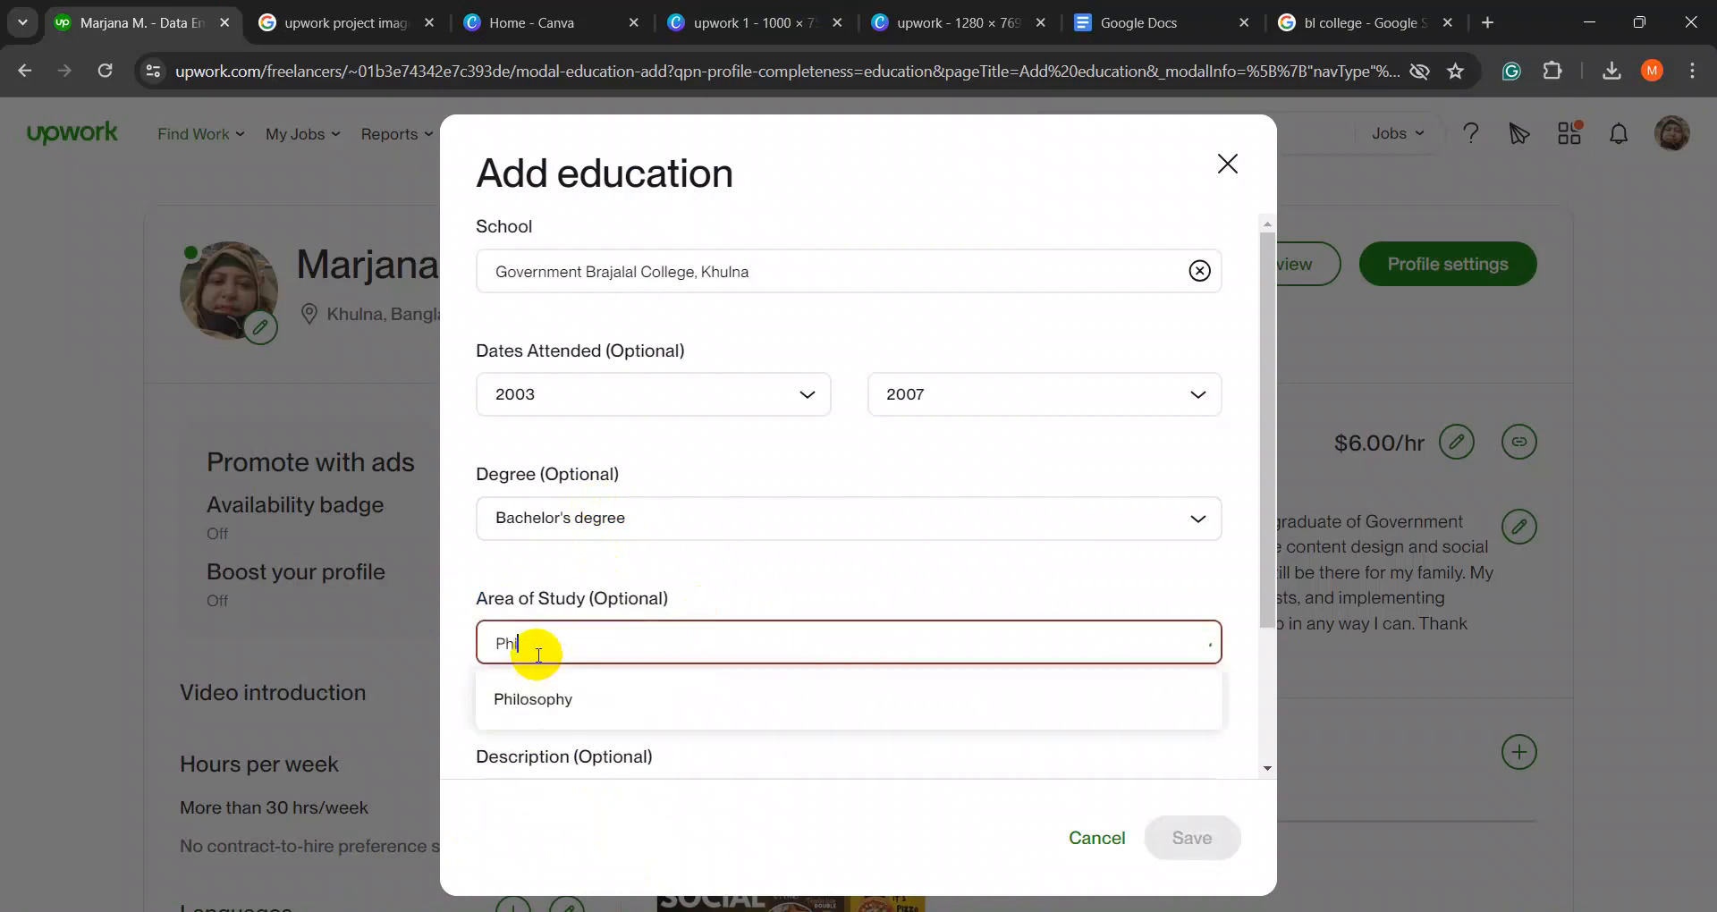
pyautogui.click(537, 696)
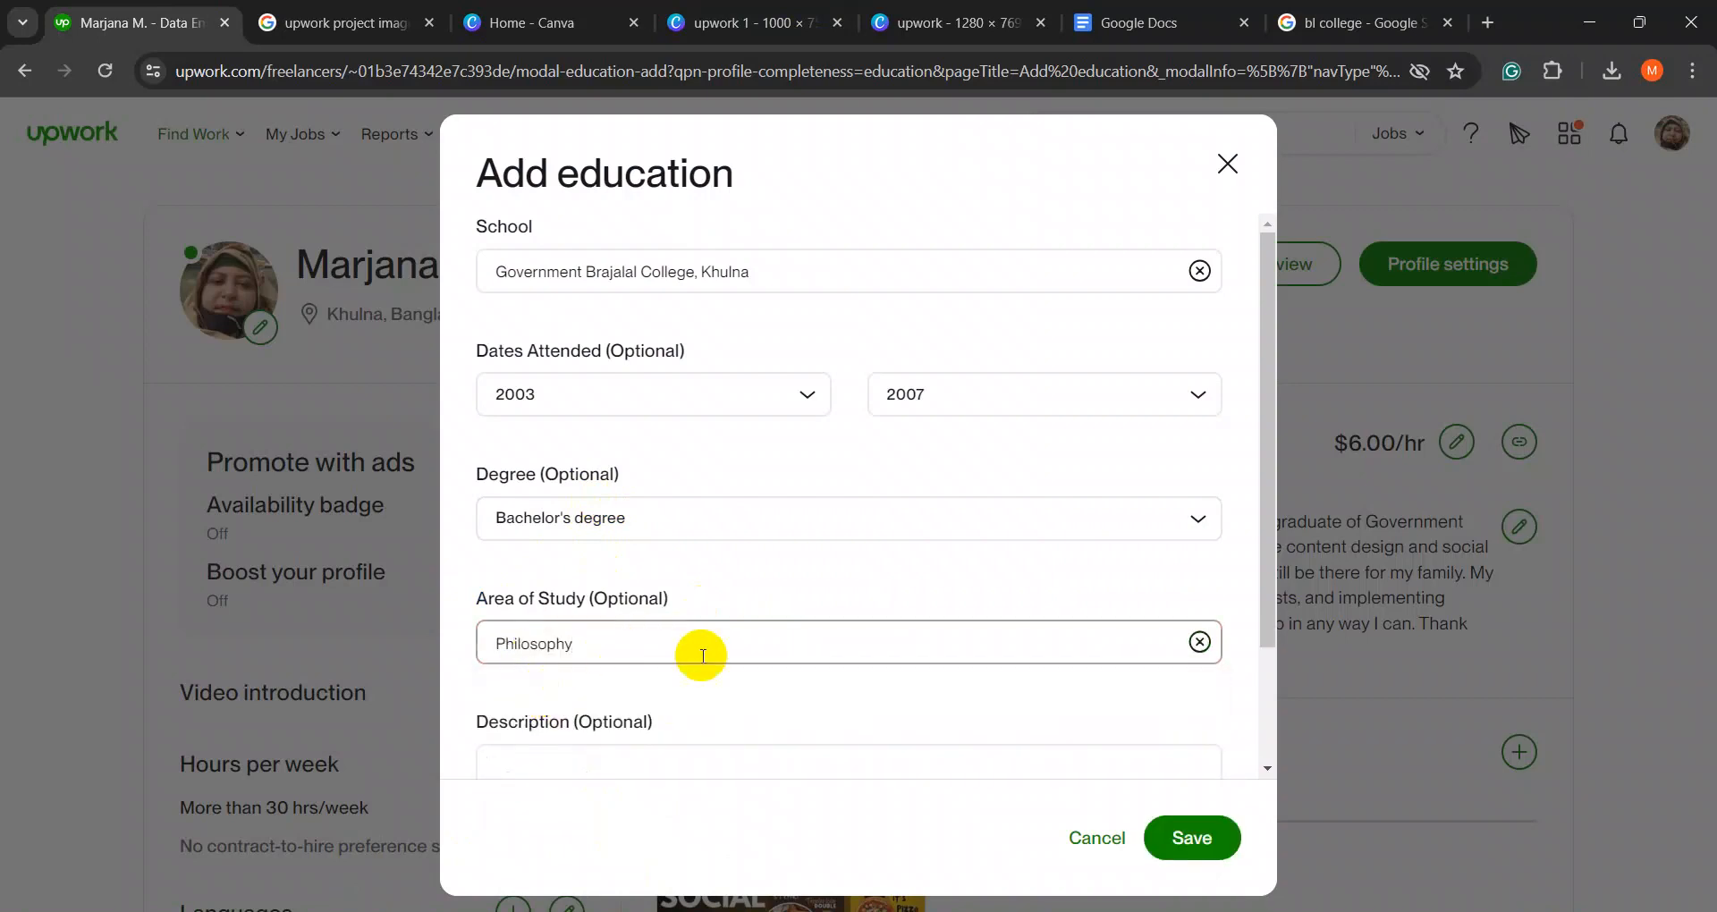
pyautogui.scroll(-2, 690, 652)
pyautogui.click(1190, 839)
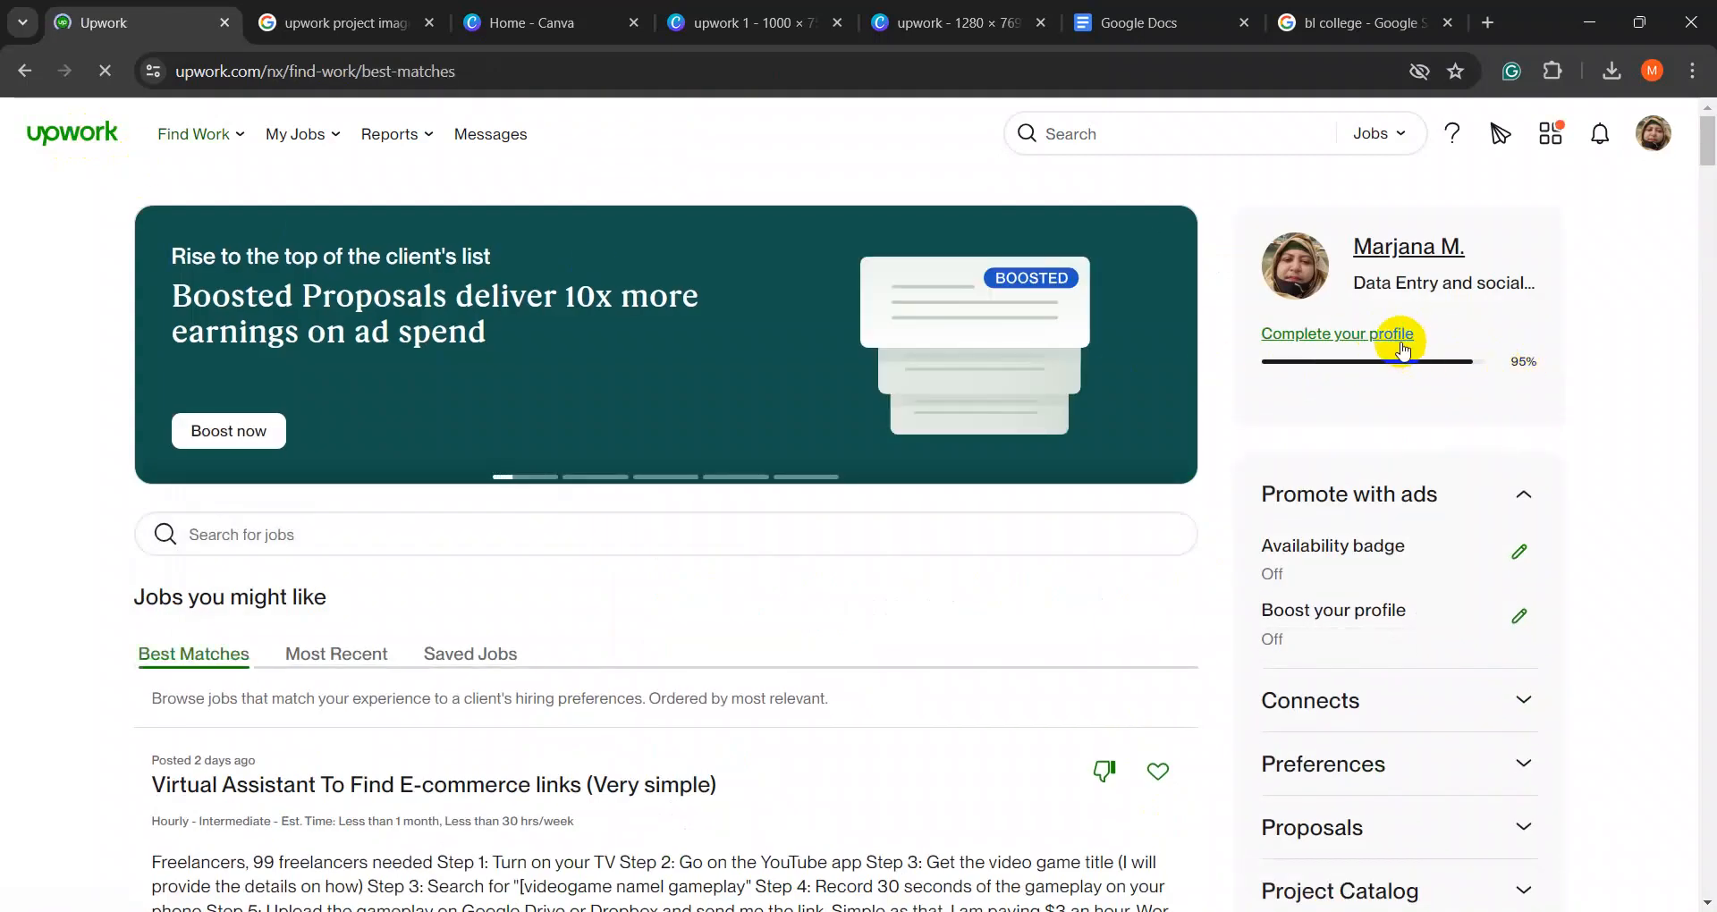
# - Open the profile completion checklist and review both its completed and remaining items
pyautogui.click(1369, 338)
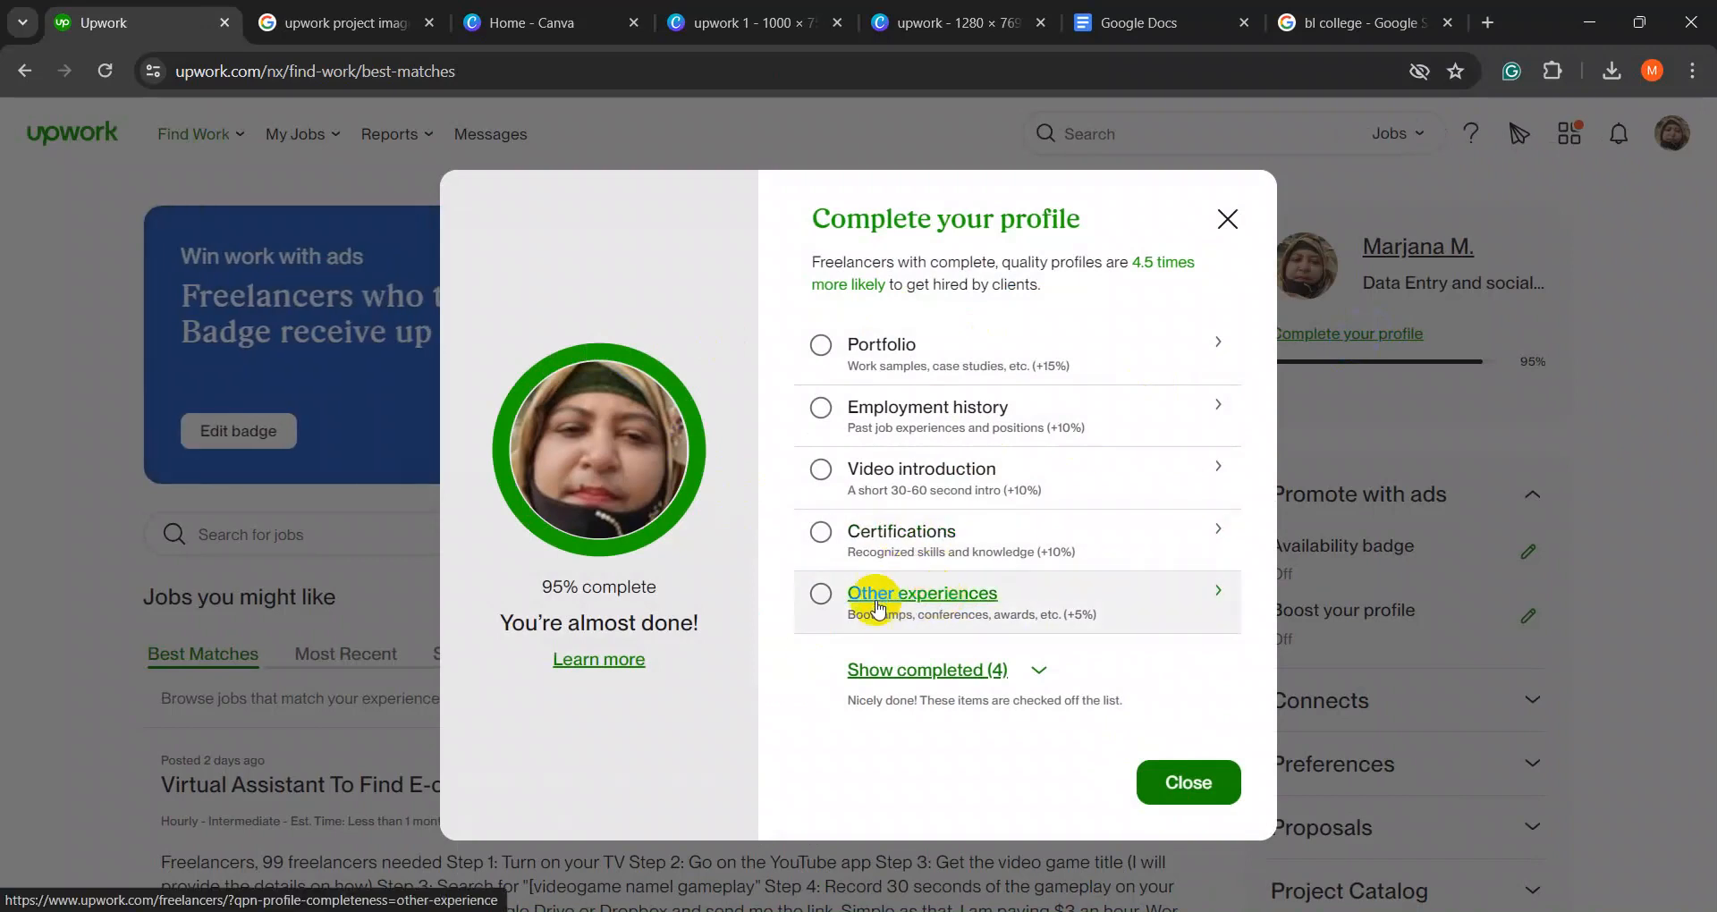
pyautogui.click(1038, 672)
pyautogui.scroll(-3, 1037, 677)
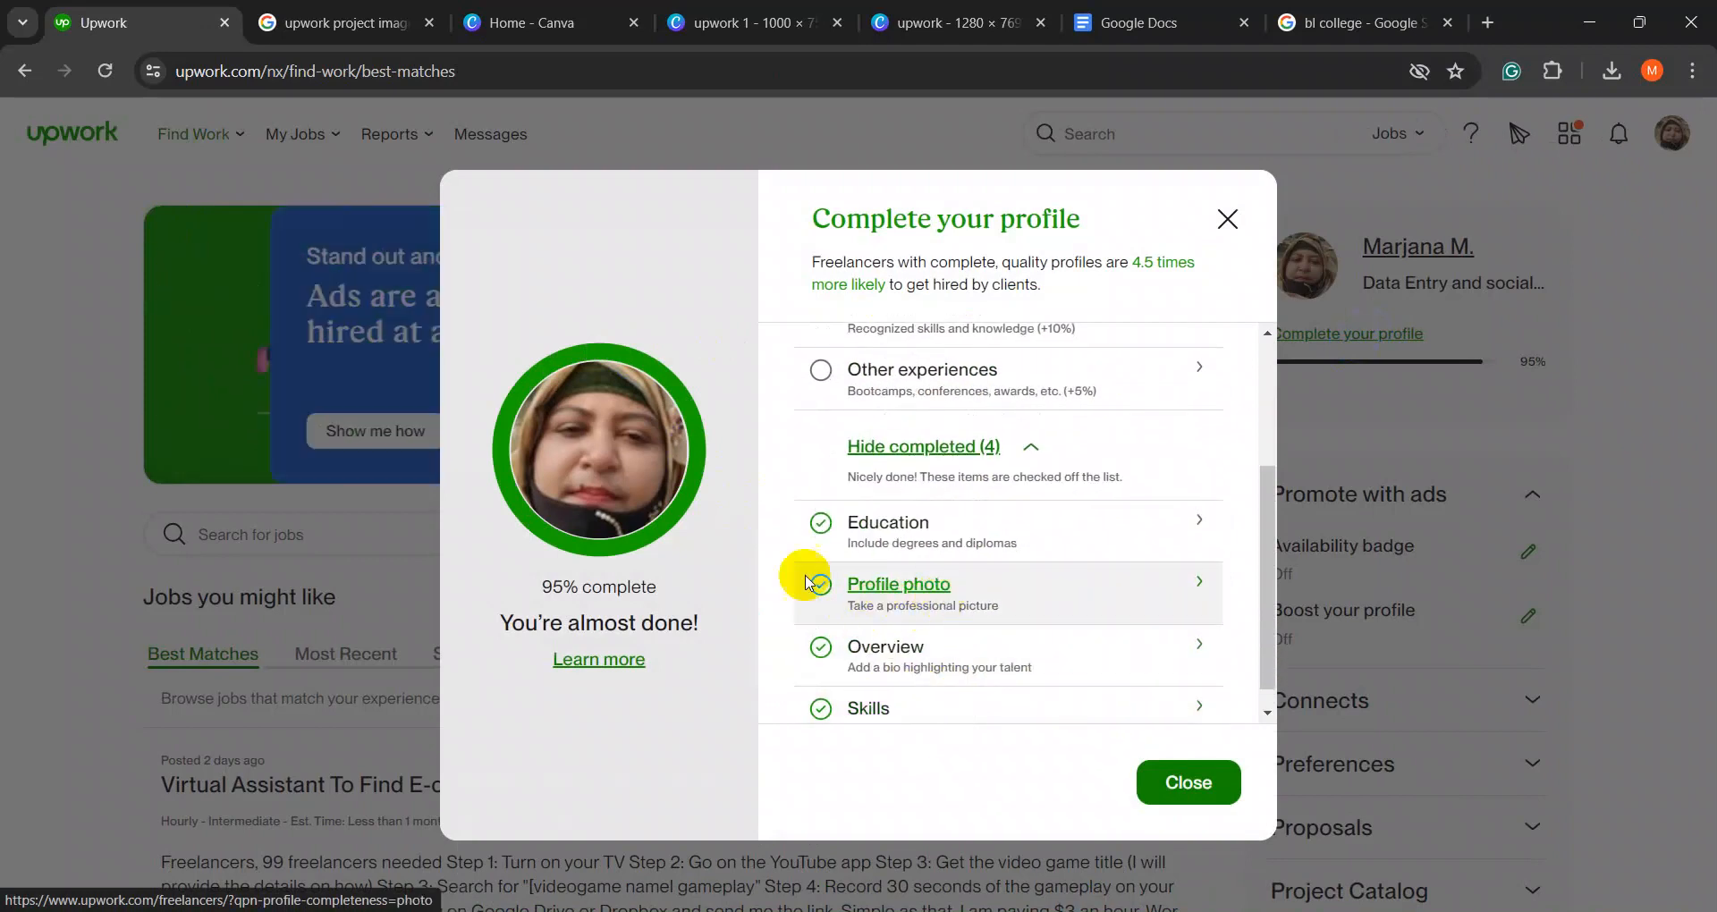
pyautogui.scroll(-1, 930, 666)
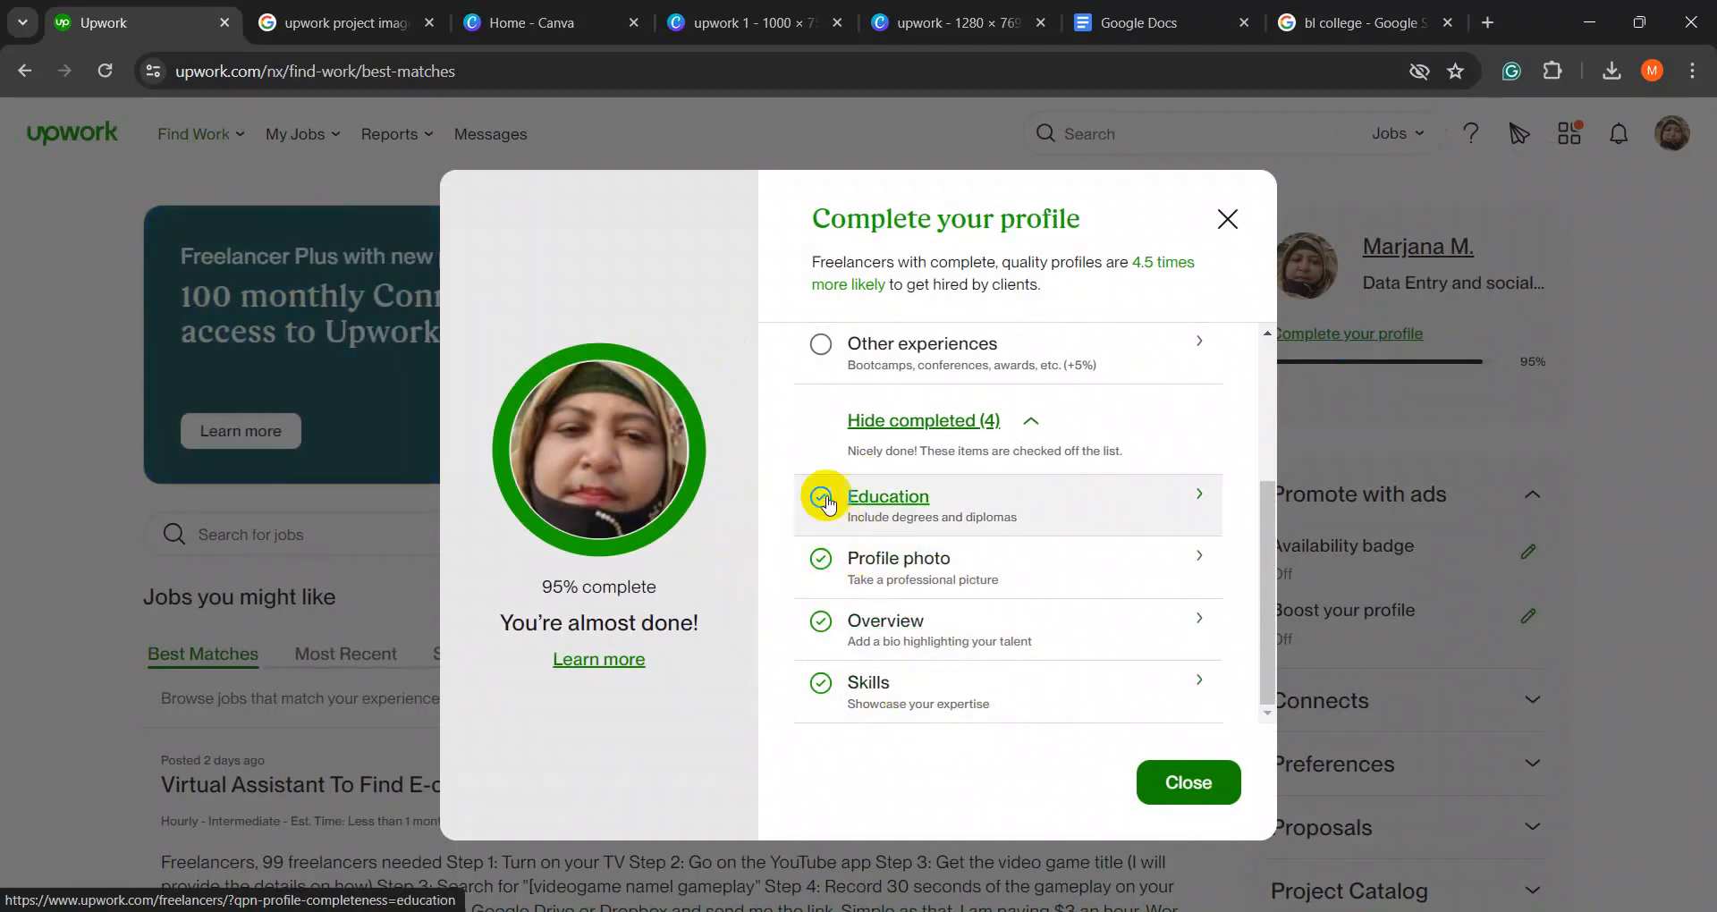
pyautogui.scroll(3, 849, 543)
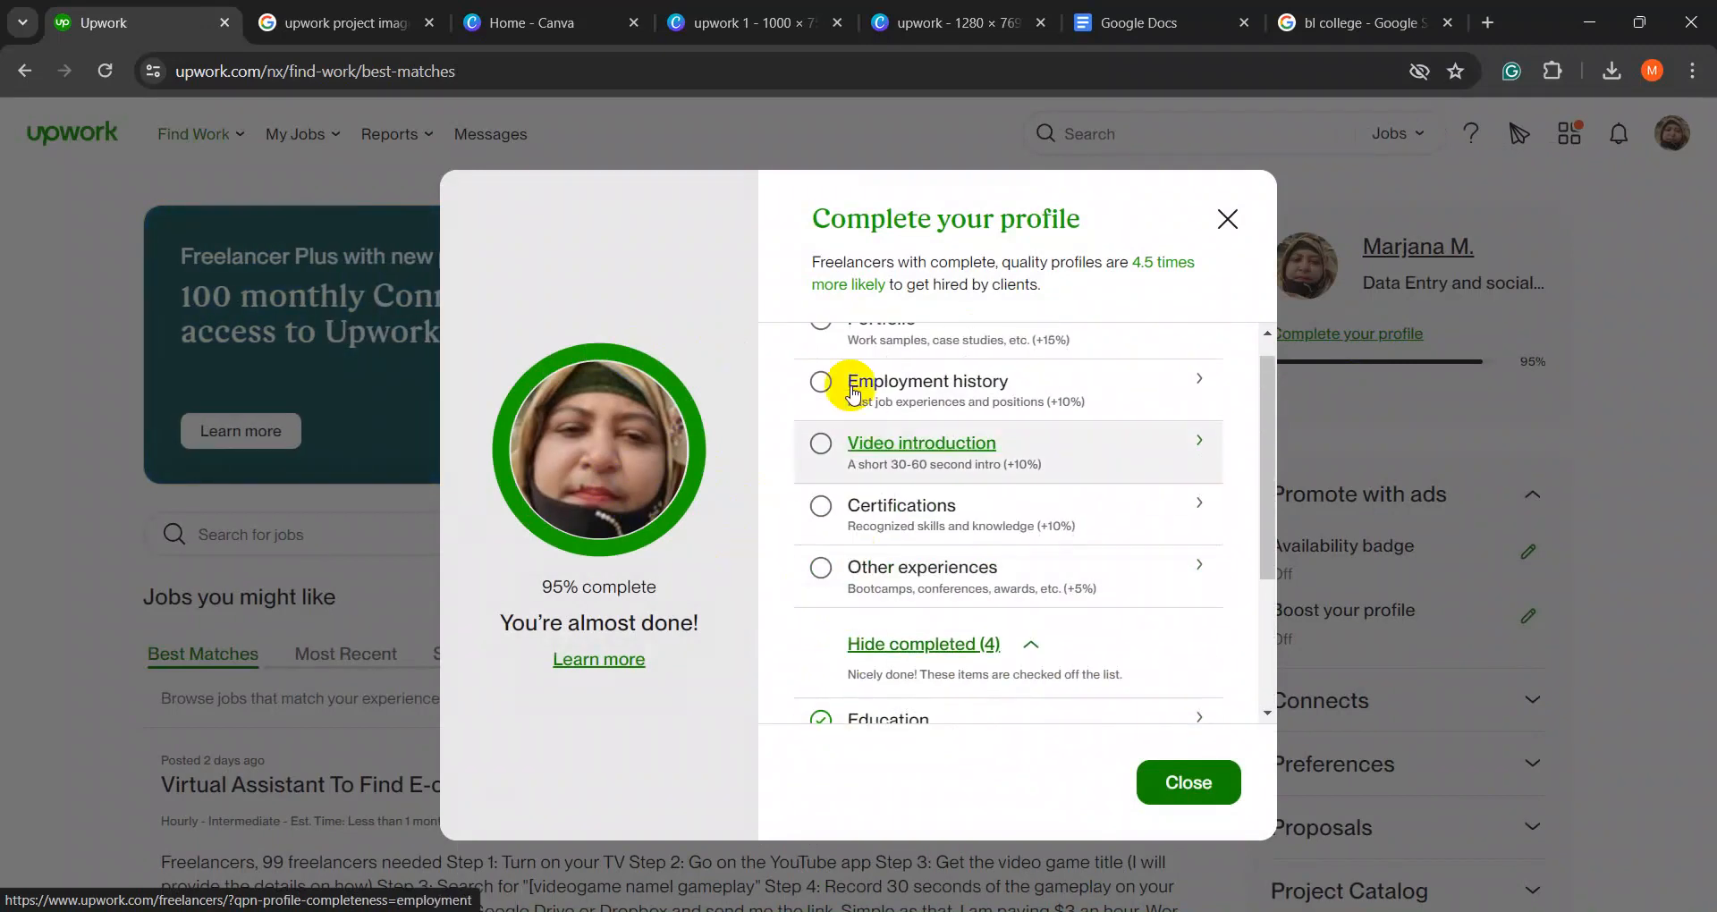
pyautogui.scroll(1, 817, 387)
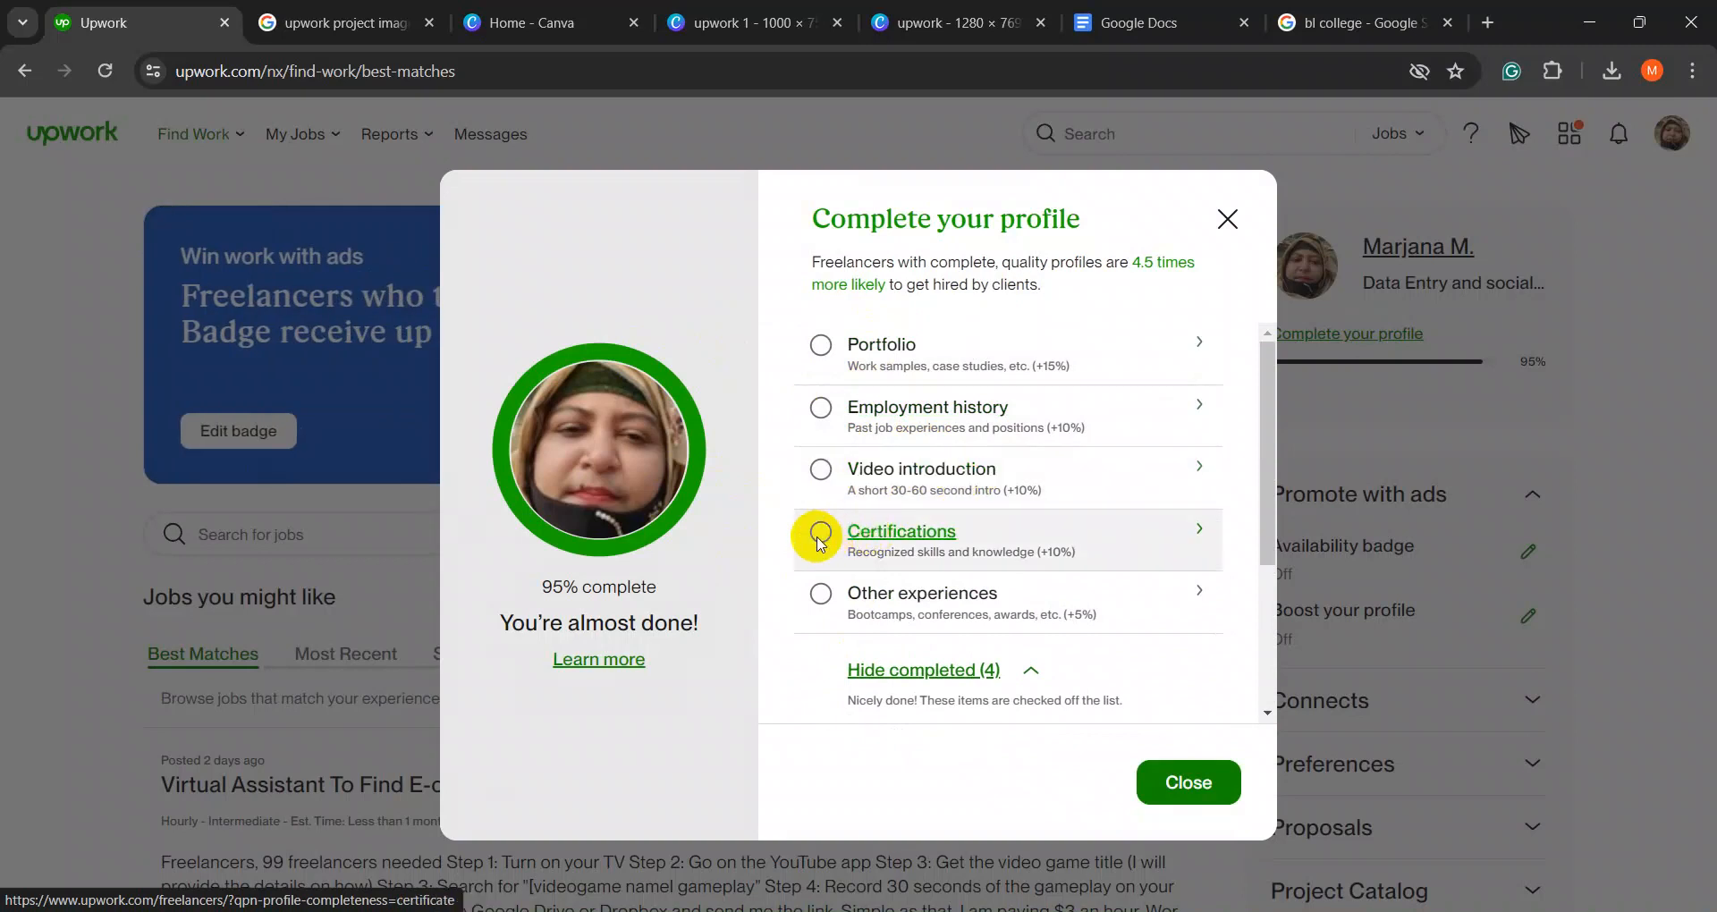
# - Open the form for adding a certification from the checklist and browse the available predefined certificates
pyautogui.click(1153, 540)
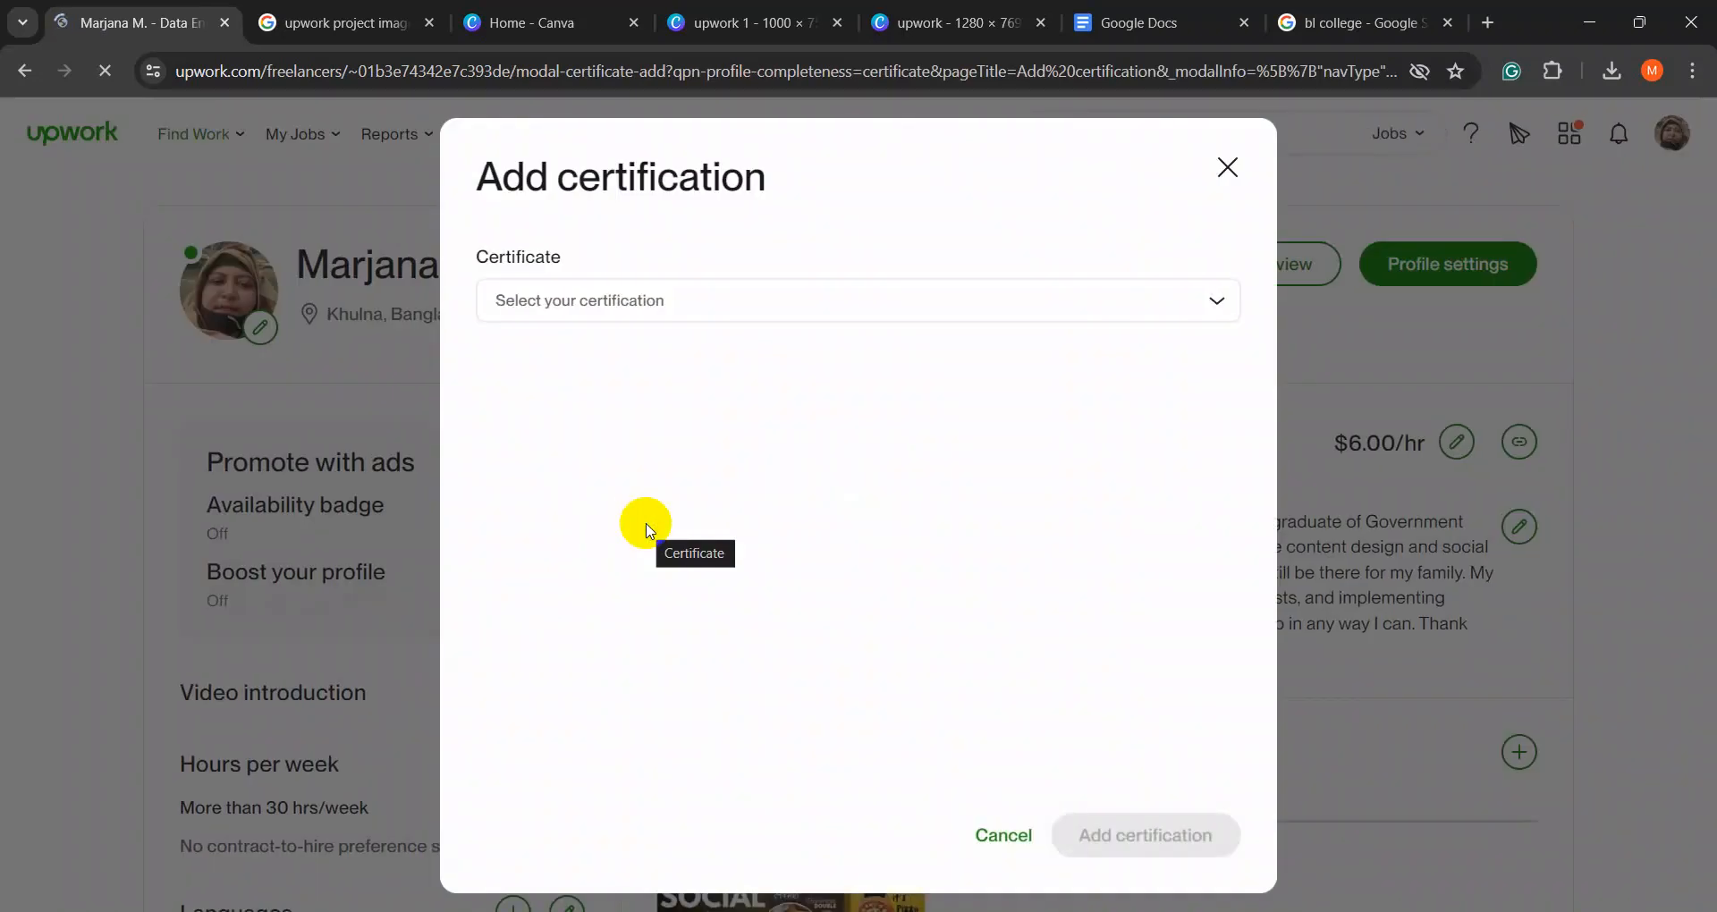
pyautogui.click(640, 309)
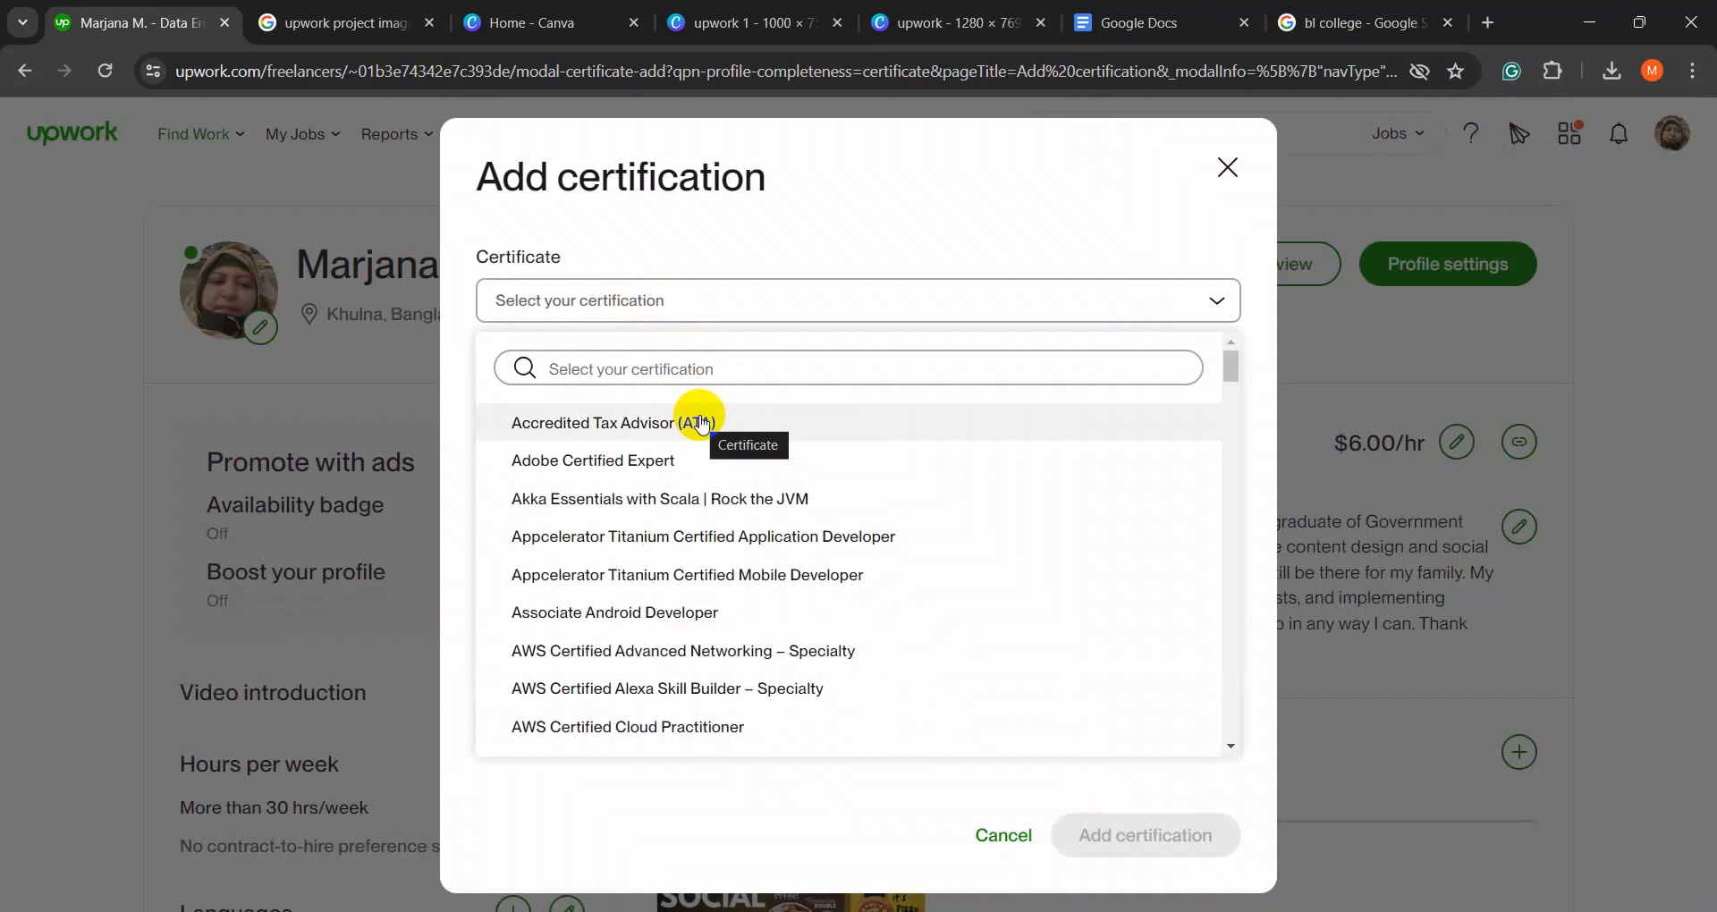
pyautogui.scroll(-9, 702, 424)
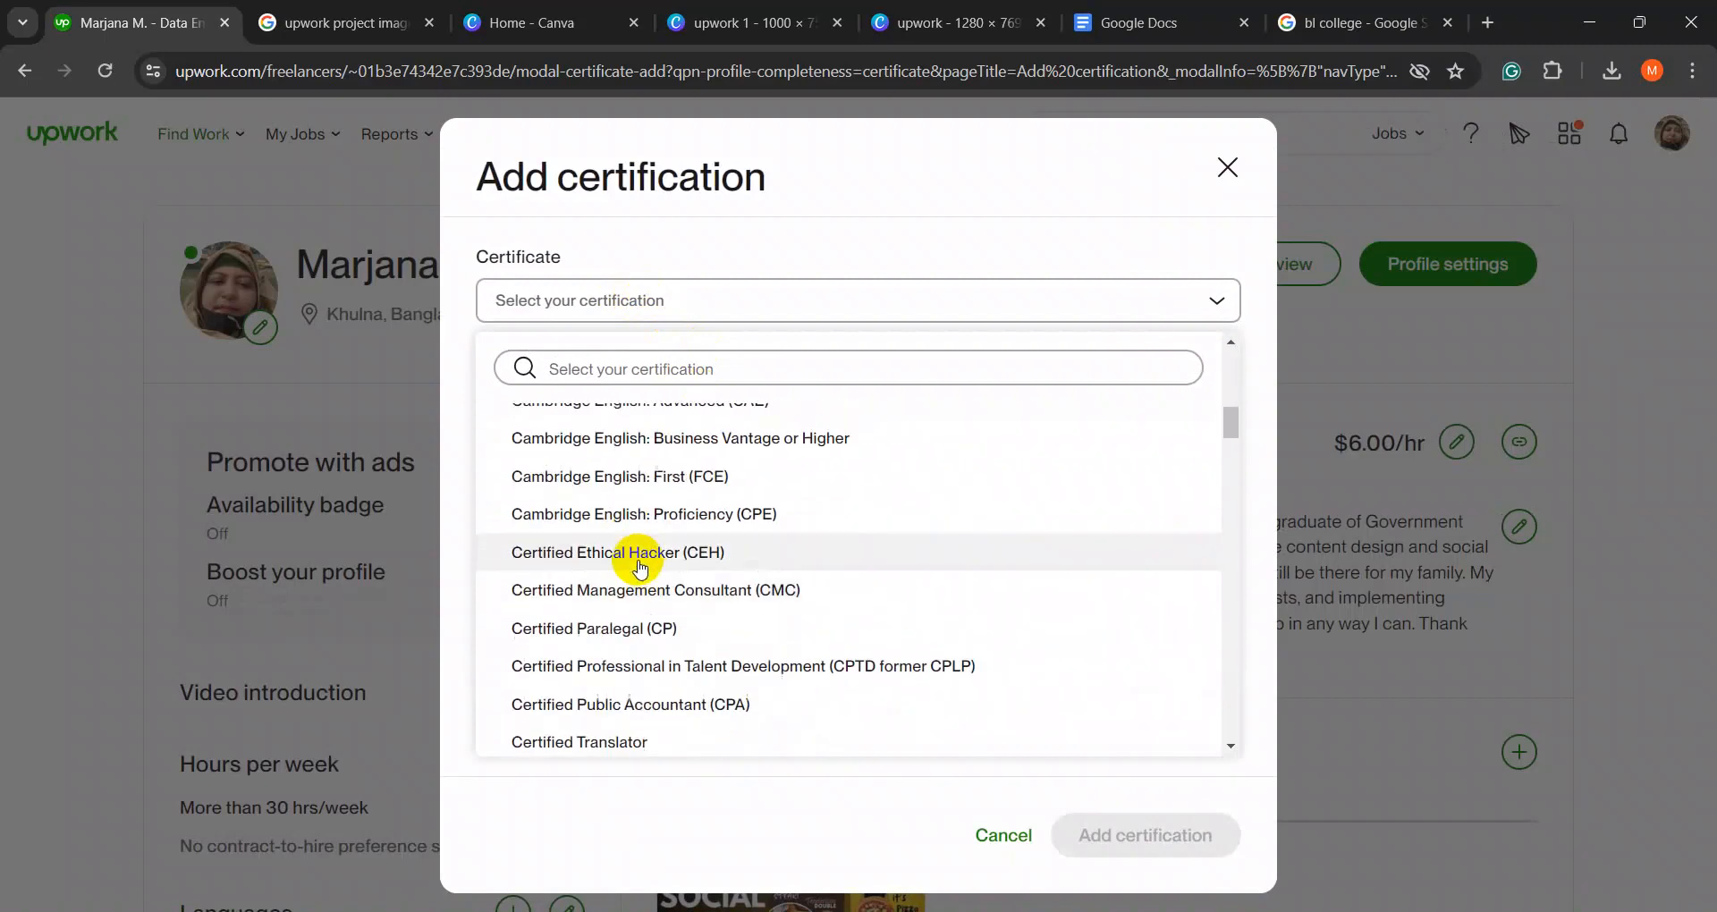
pyautogui.scroll(-15, 729, 609)
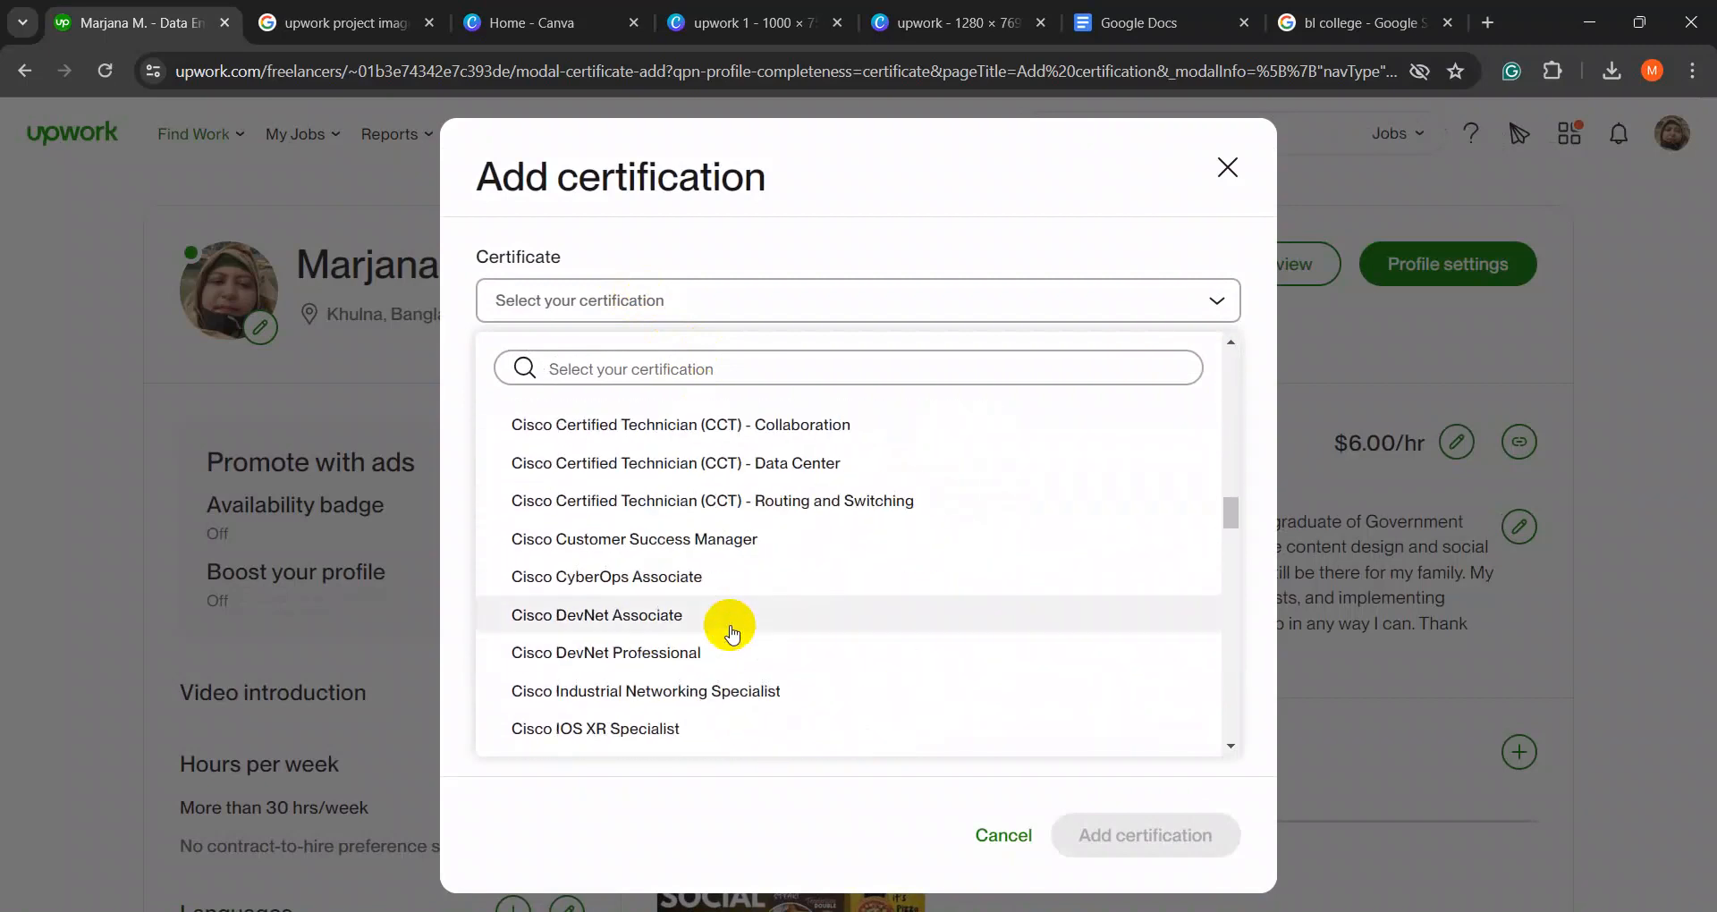
pyautogui.scroll(-15, 731, 633)
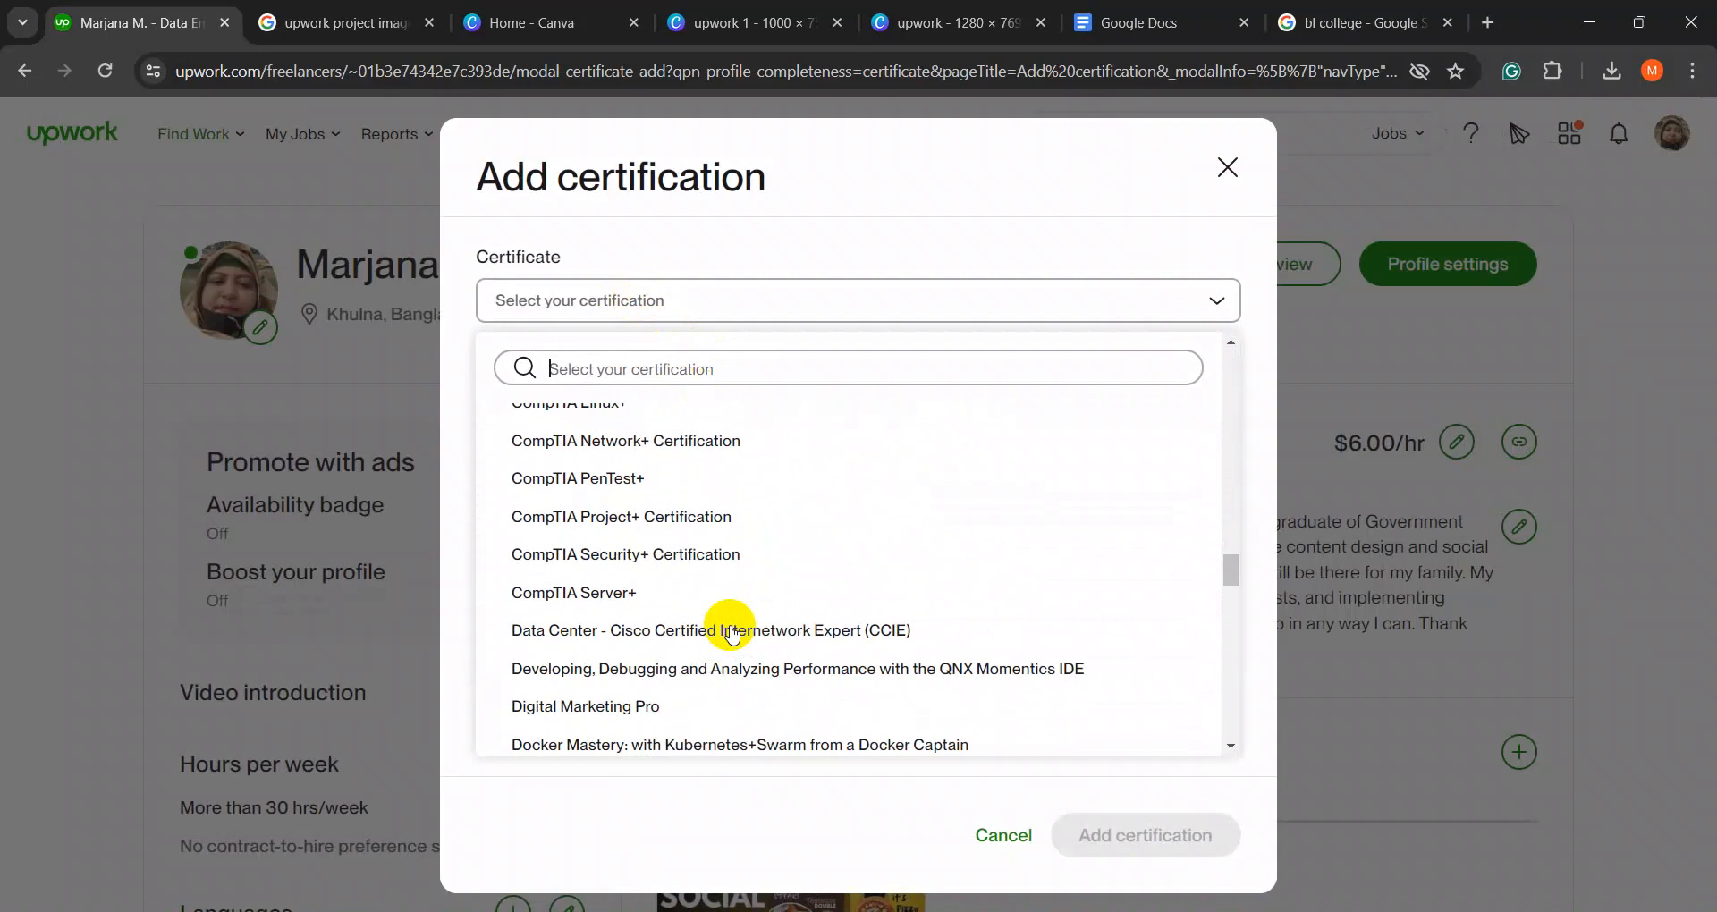
pyautogui.scroll(-4, 732, 635)
pyautogui.scroll(-3, 966, 652)
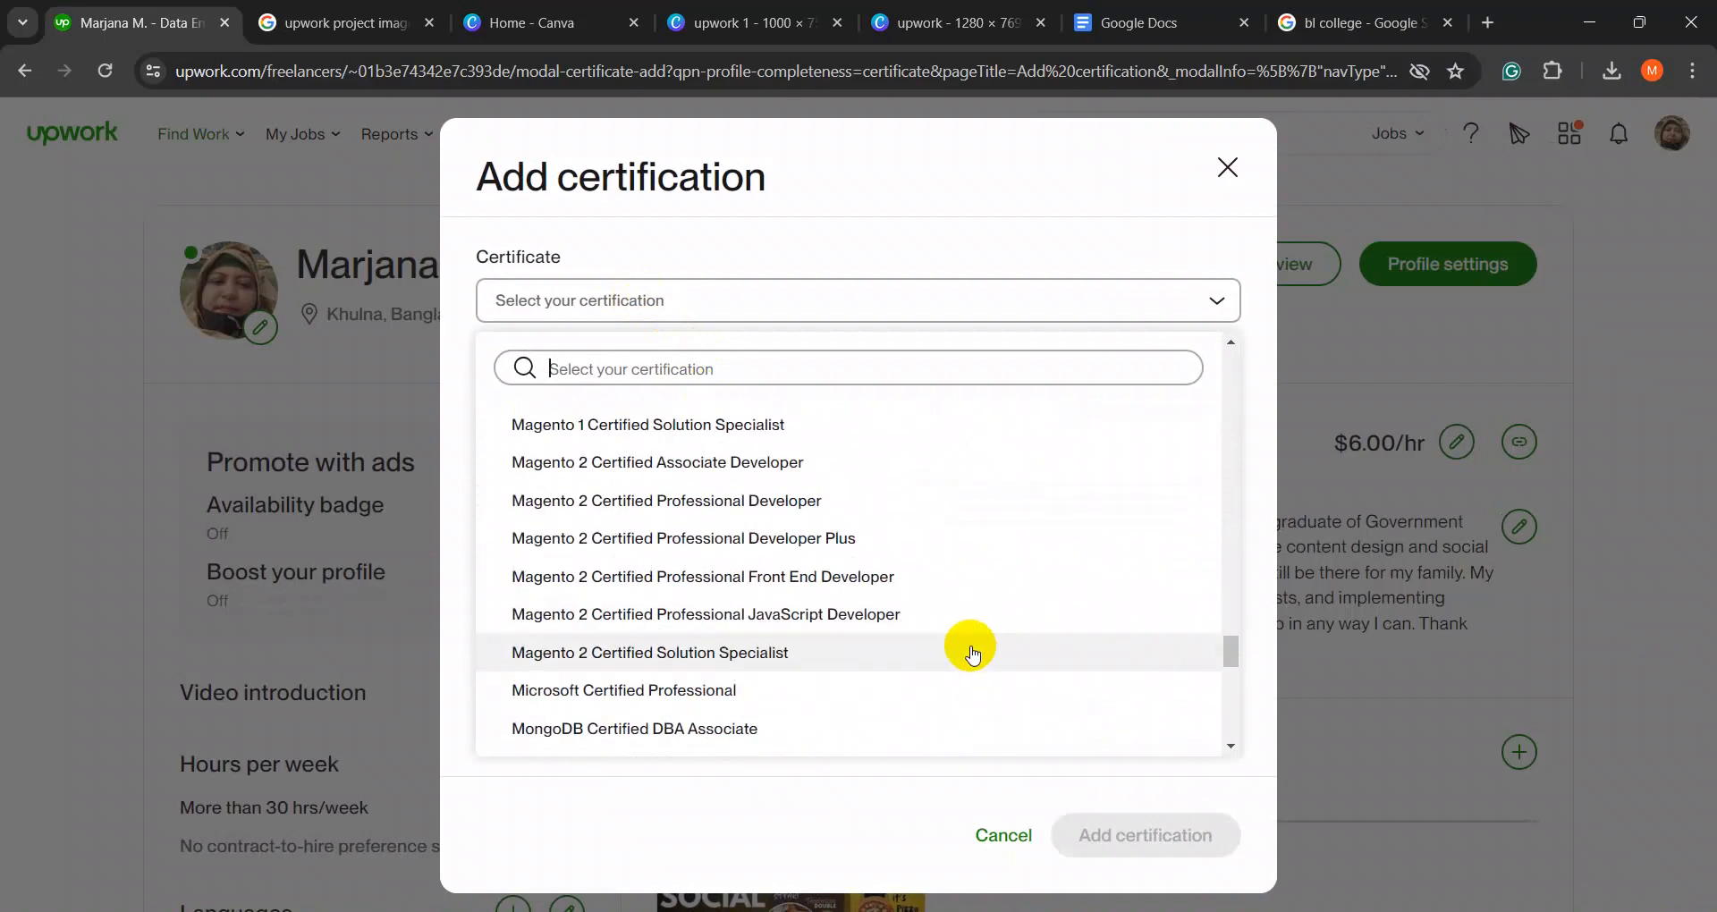
pyautogui.moveTo(1224, 644); pyautogui.dragTo(1224, 720)
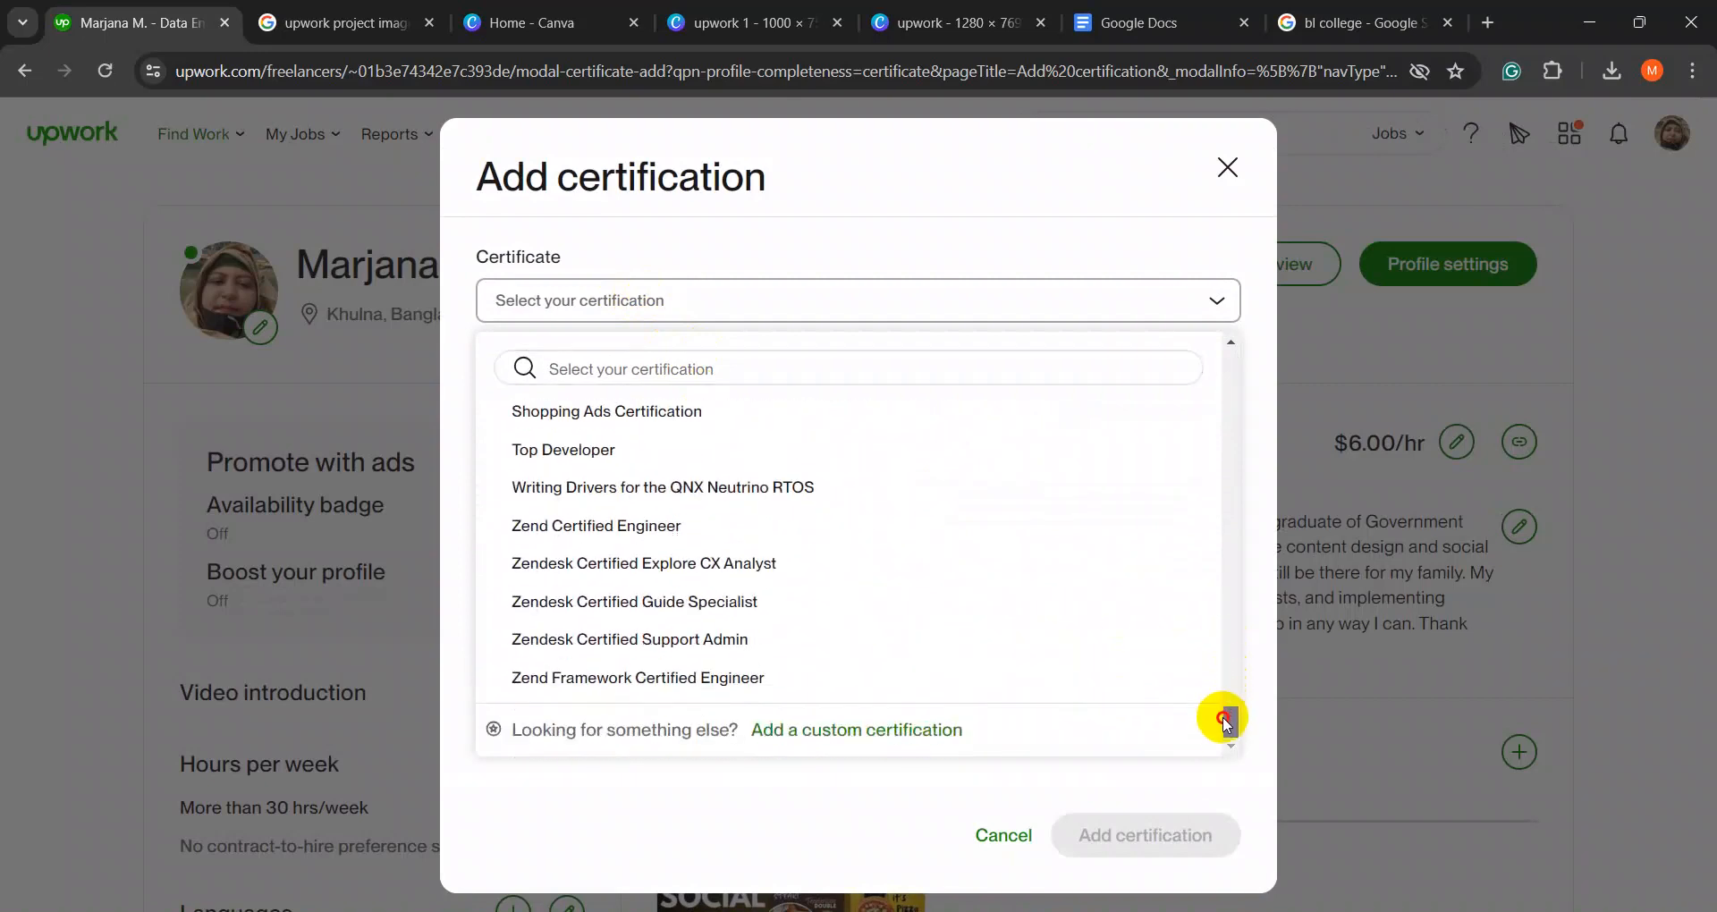
pyautogui.click(579, 307)
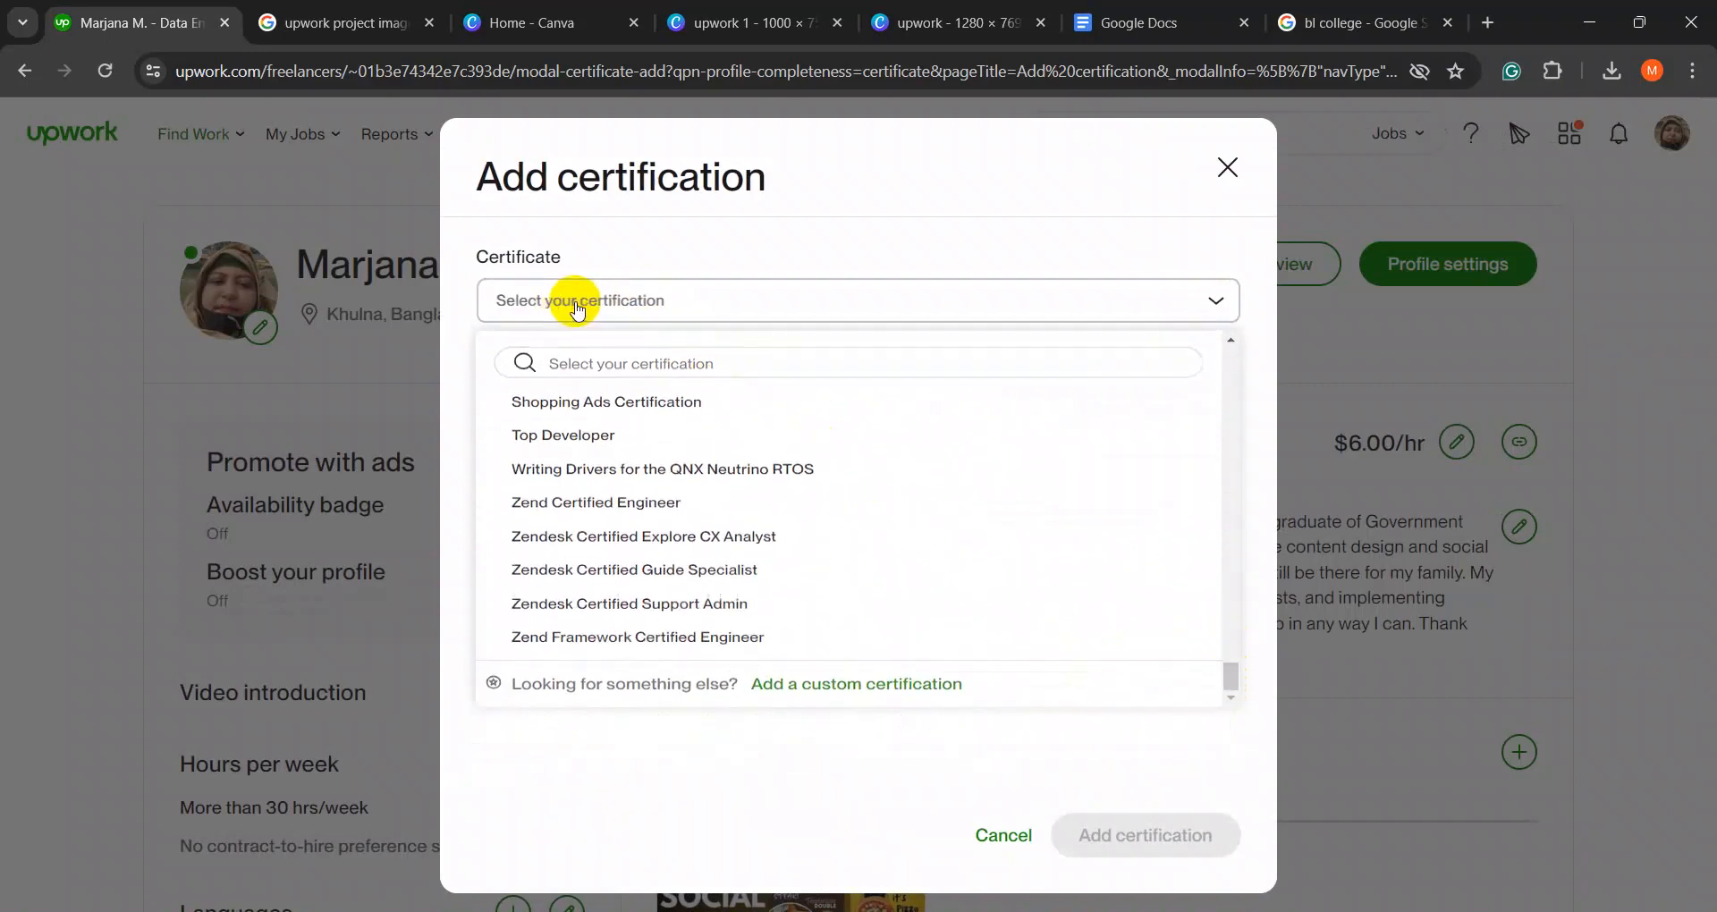
pyautogui.click(579, 306)
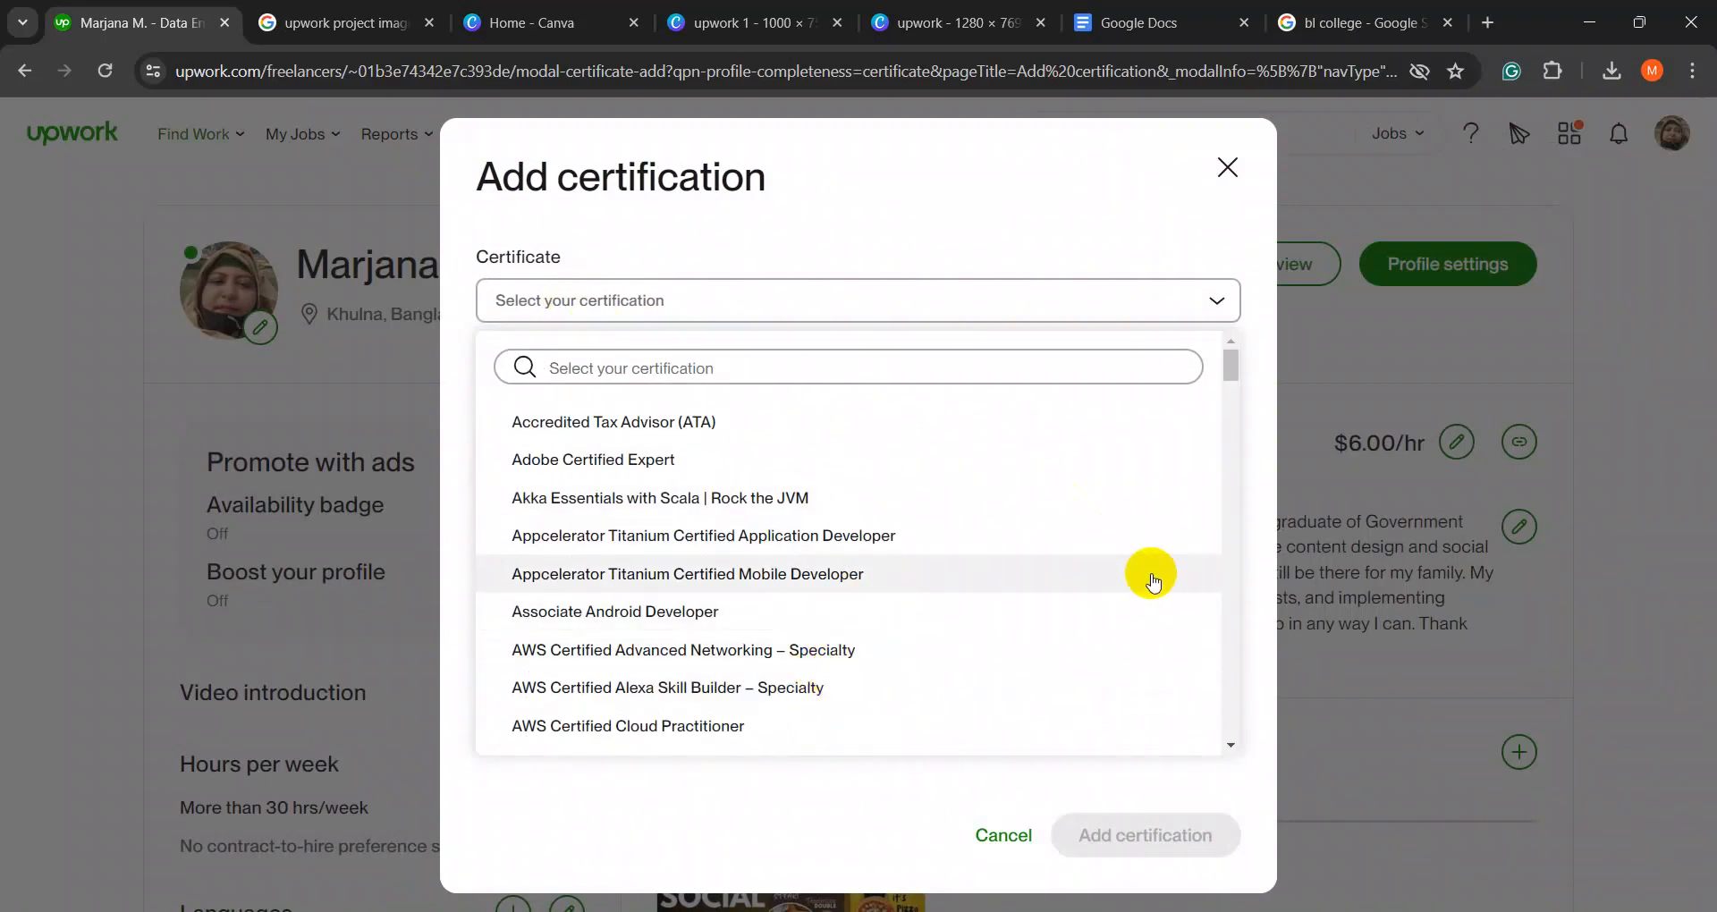
# - View the custom certification form offered at the end of the certificate list, and close it without adding one
pyautogui.scroll(-1, 1209, 420)
pyautogui.moveTo(1230, 376); pyautogui.dragTo(1190, 723)
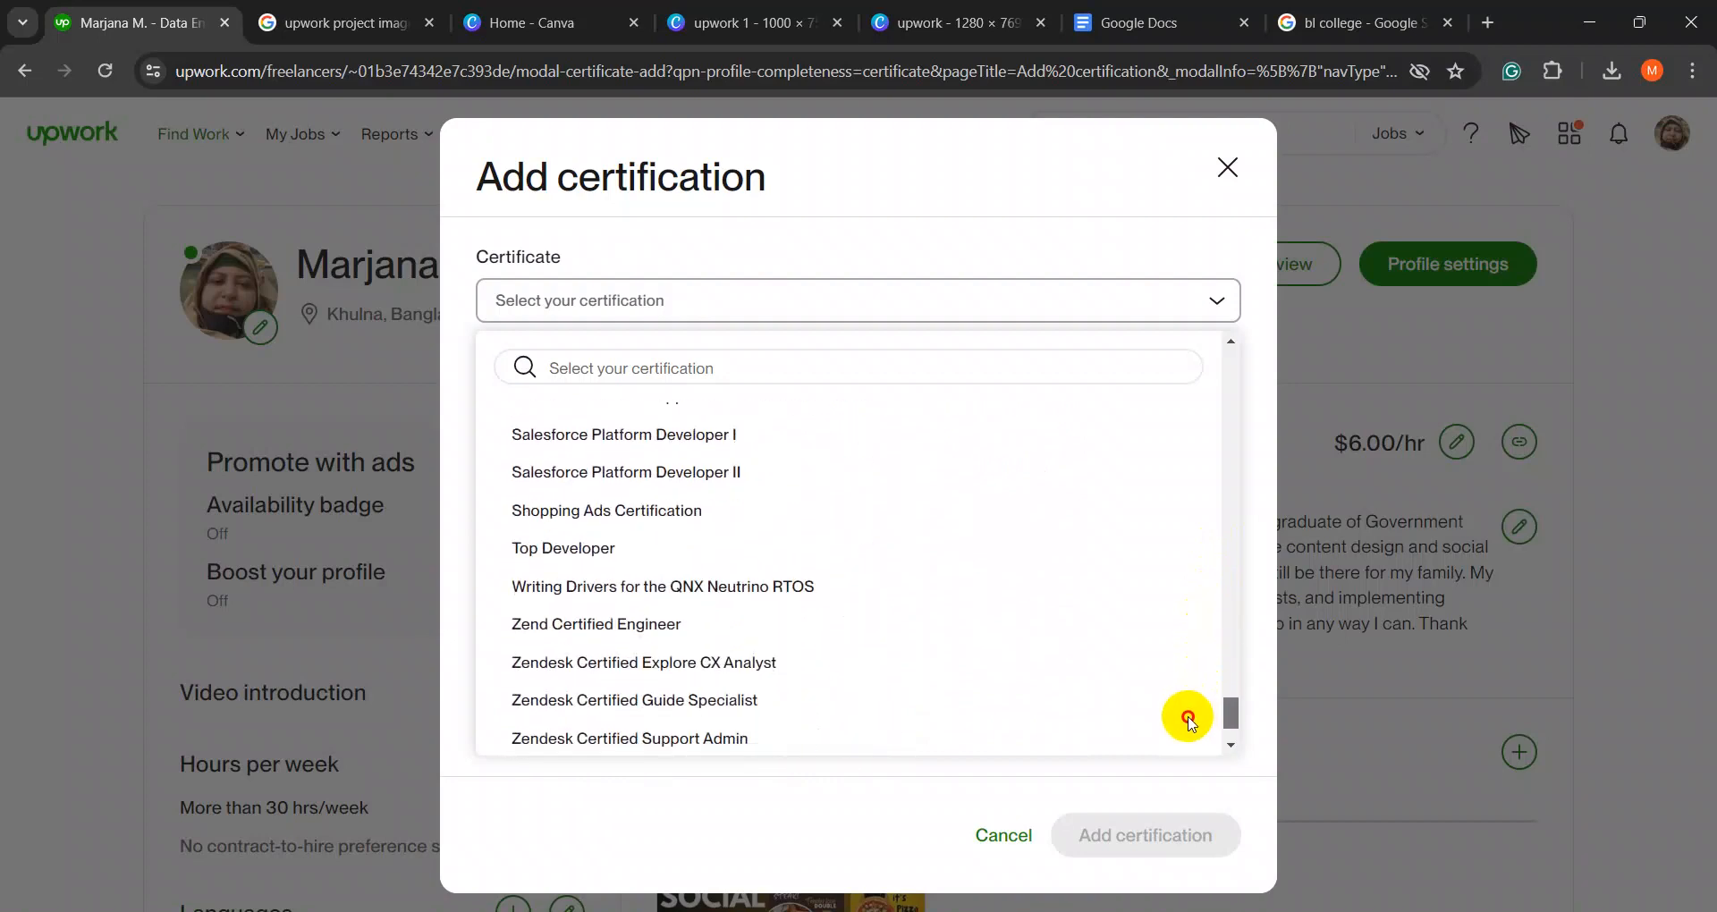
pyautogui.moveTo(1190, 723); pyautogui.dragTo(1190, 731)
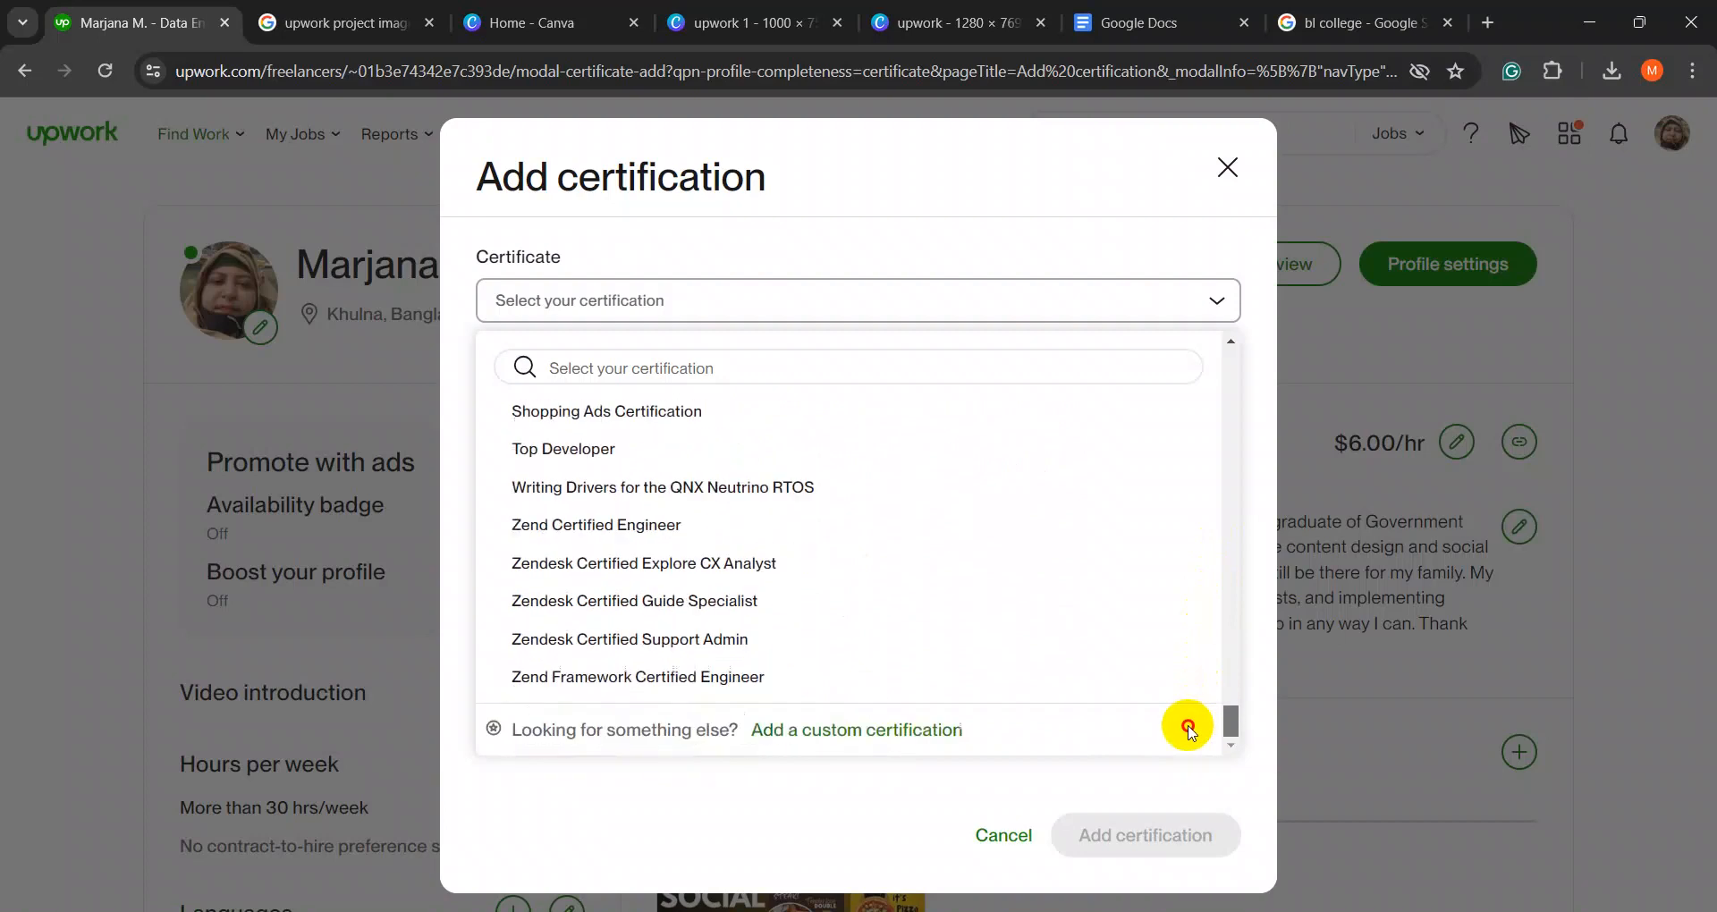
pyautogui.click(813, 731)
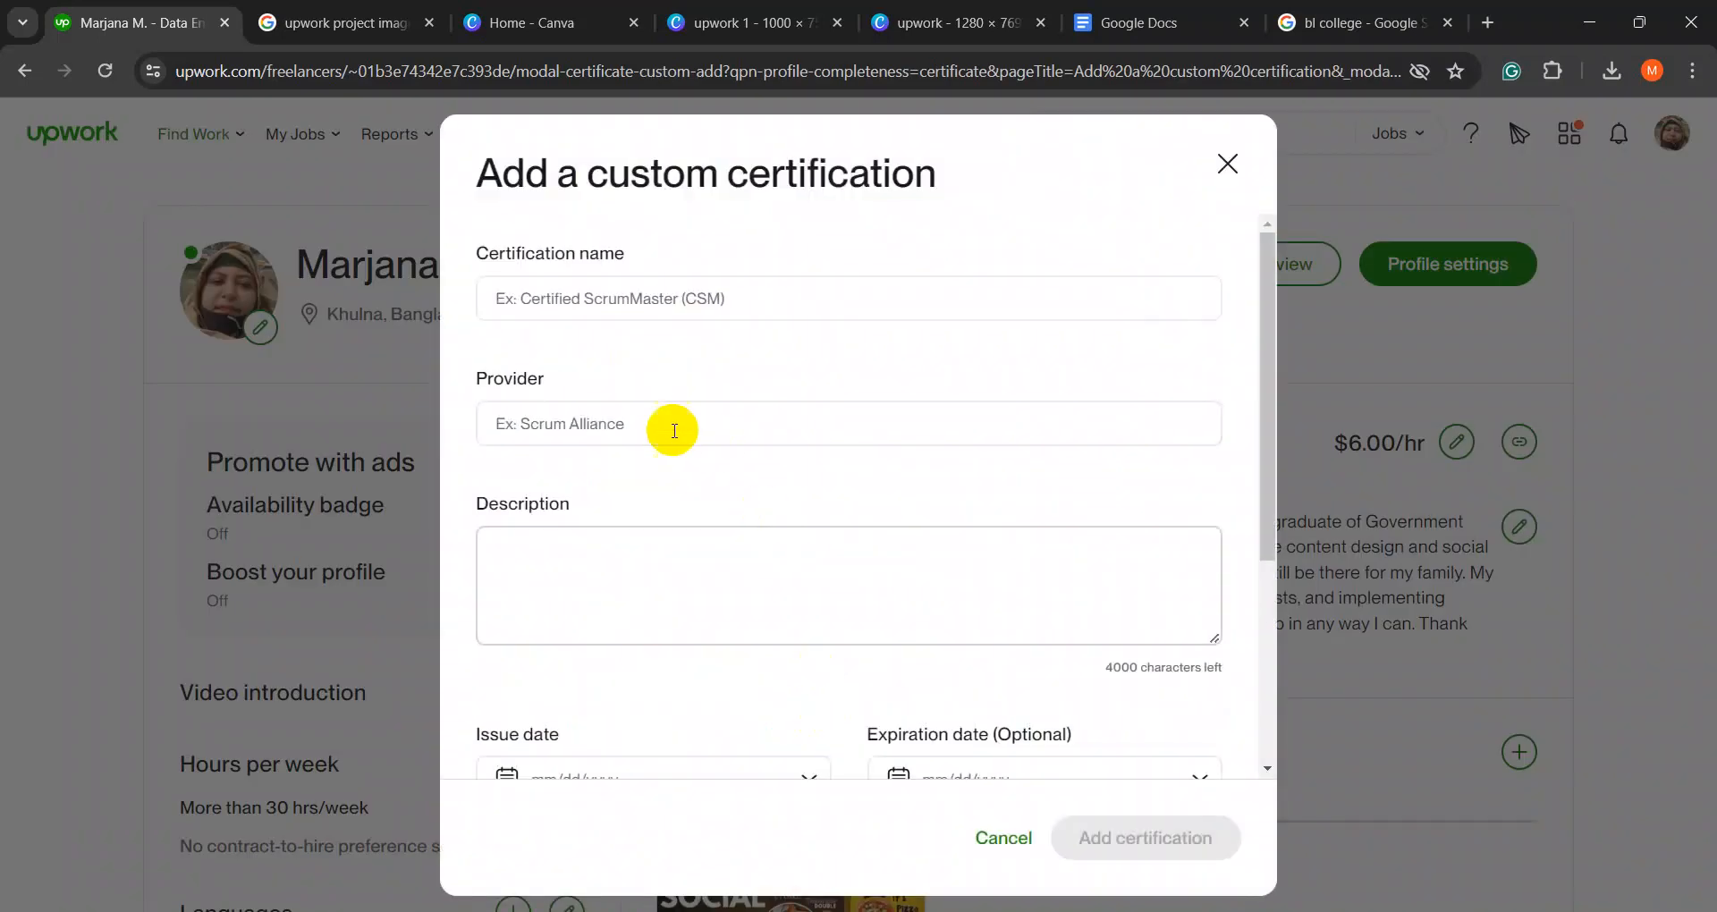
pyautogui.click(1225, 162)
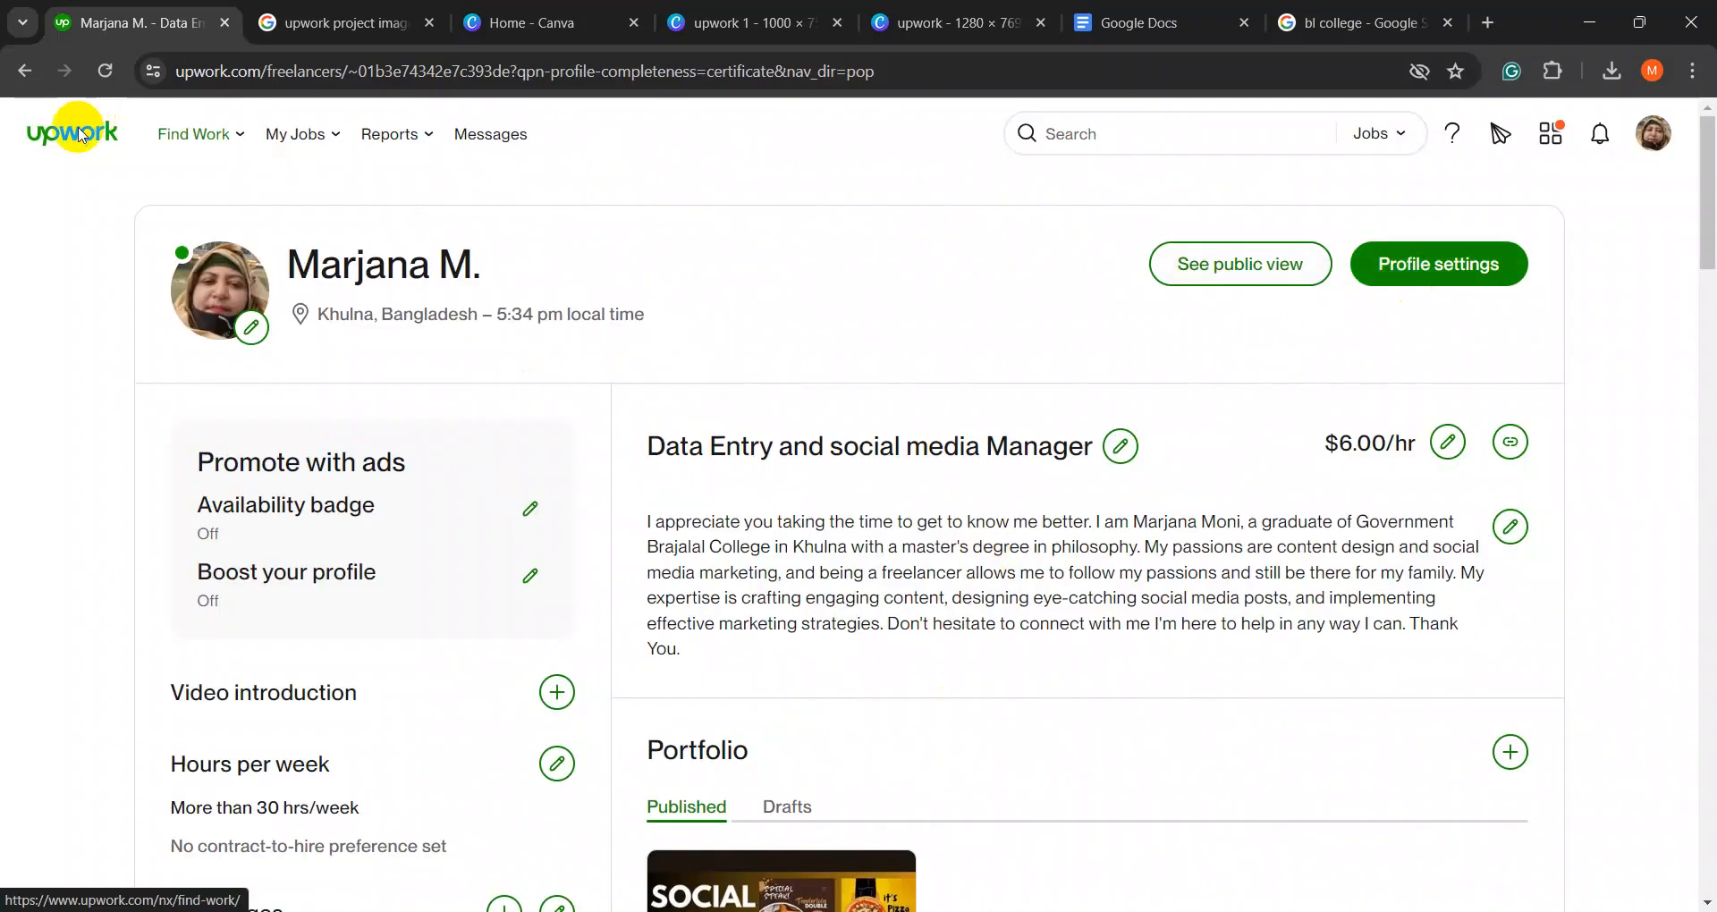
# - Reopen the profile completion checklist from the Find Work page and open the form for adding a certification
pyautogui.scroll(-5, 885, 582)
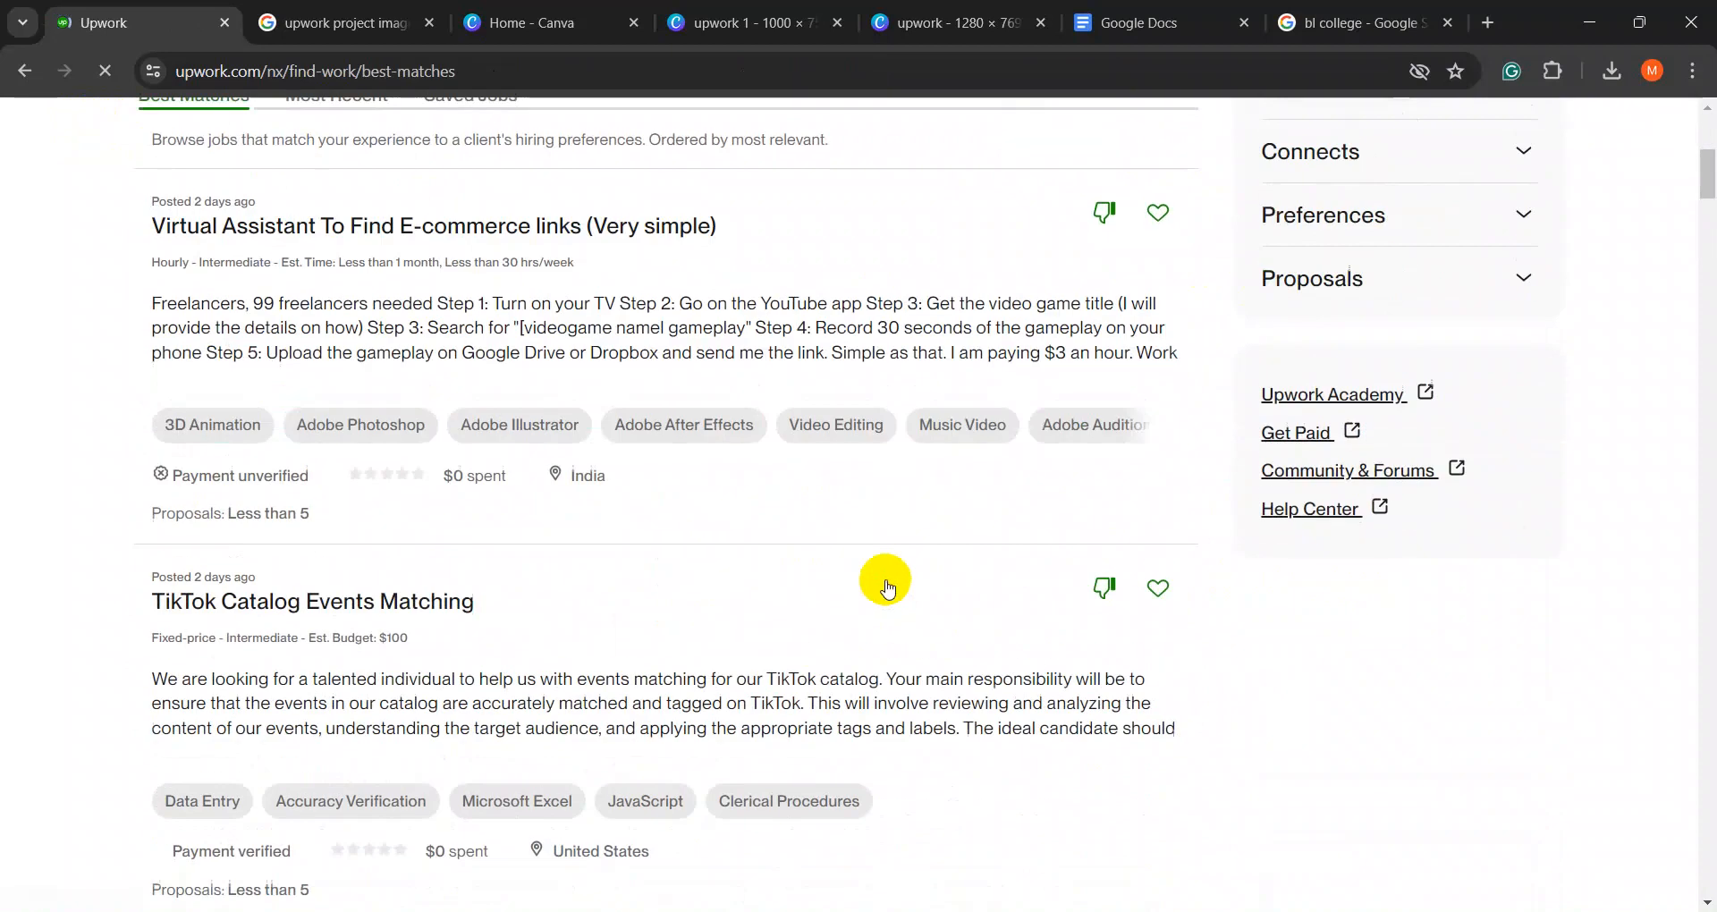
pyautogui.scroll(6, 1100, 474)
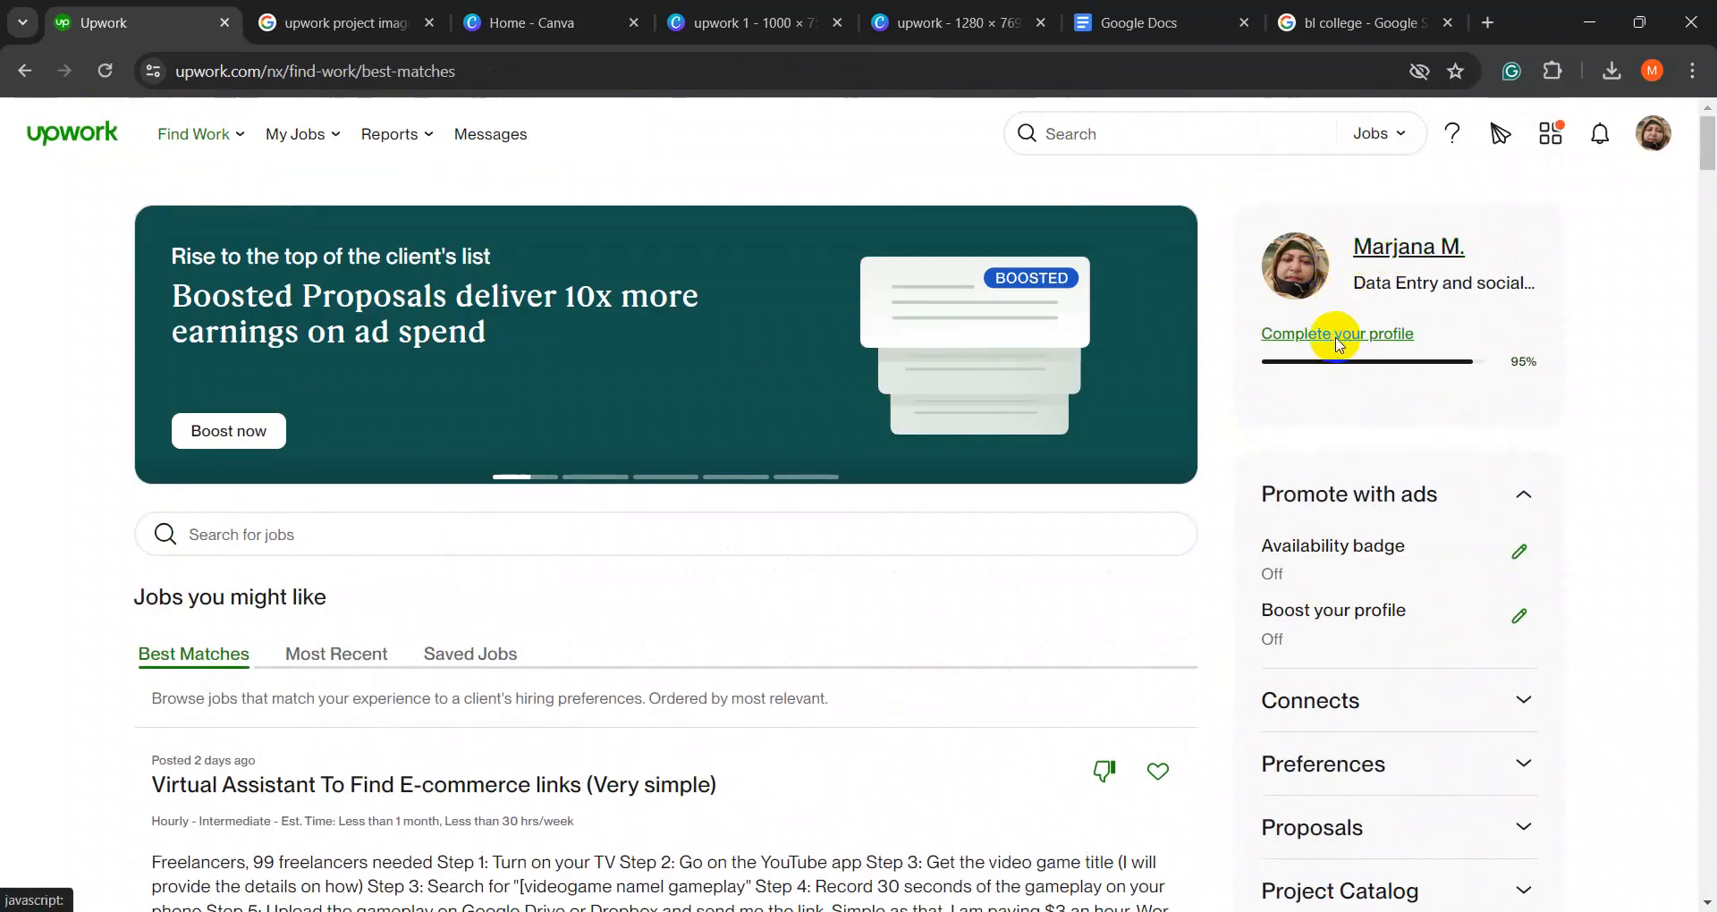
pyautogui.click(1337, 338)
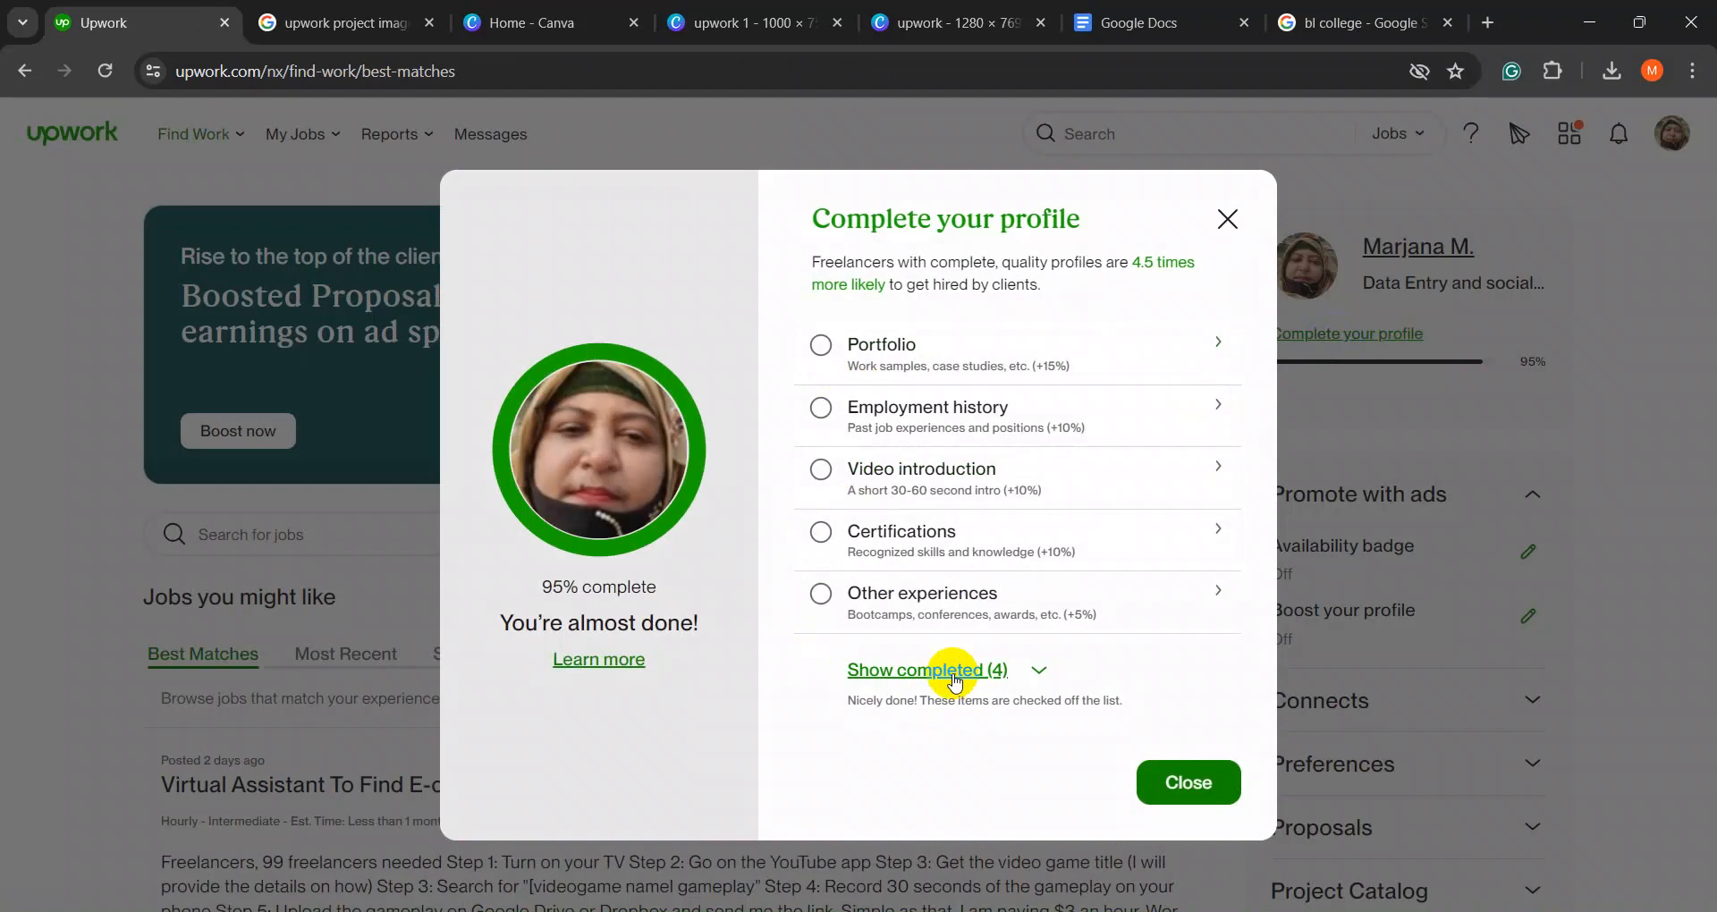
pyautogui.click(897, 534)
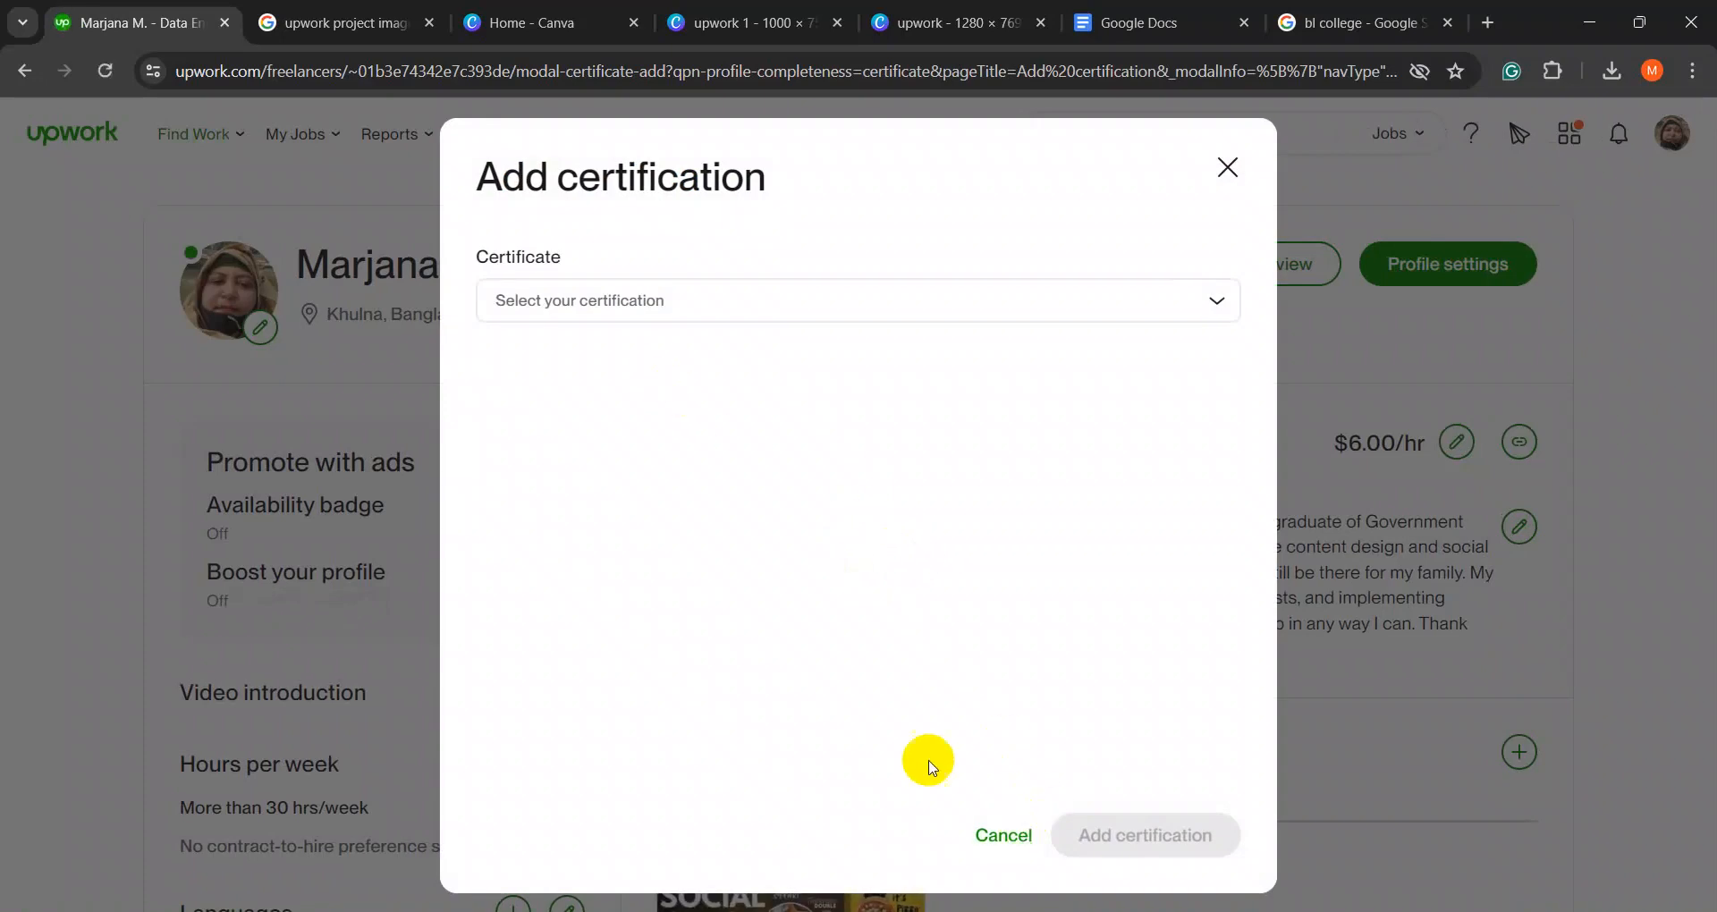
# - Start a custom certification from the end of the certificate list and name it Graphics Design Course
pyautogui.click(724, 313)
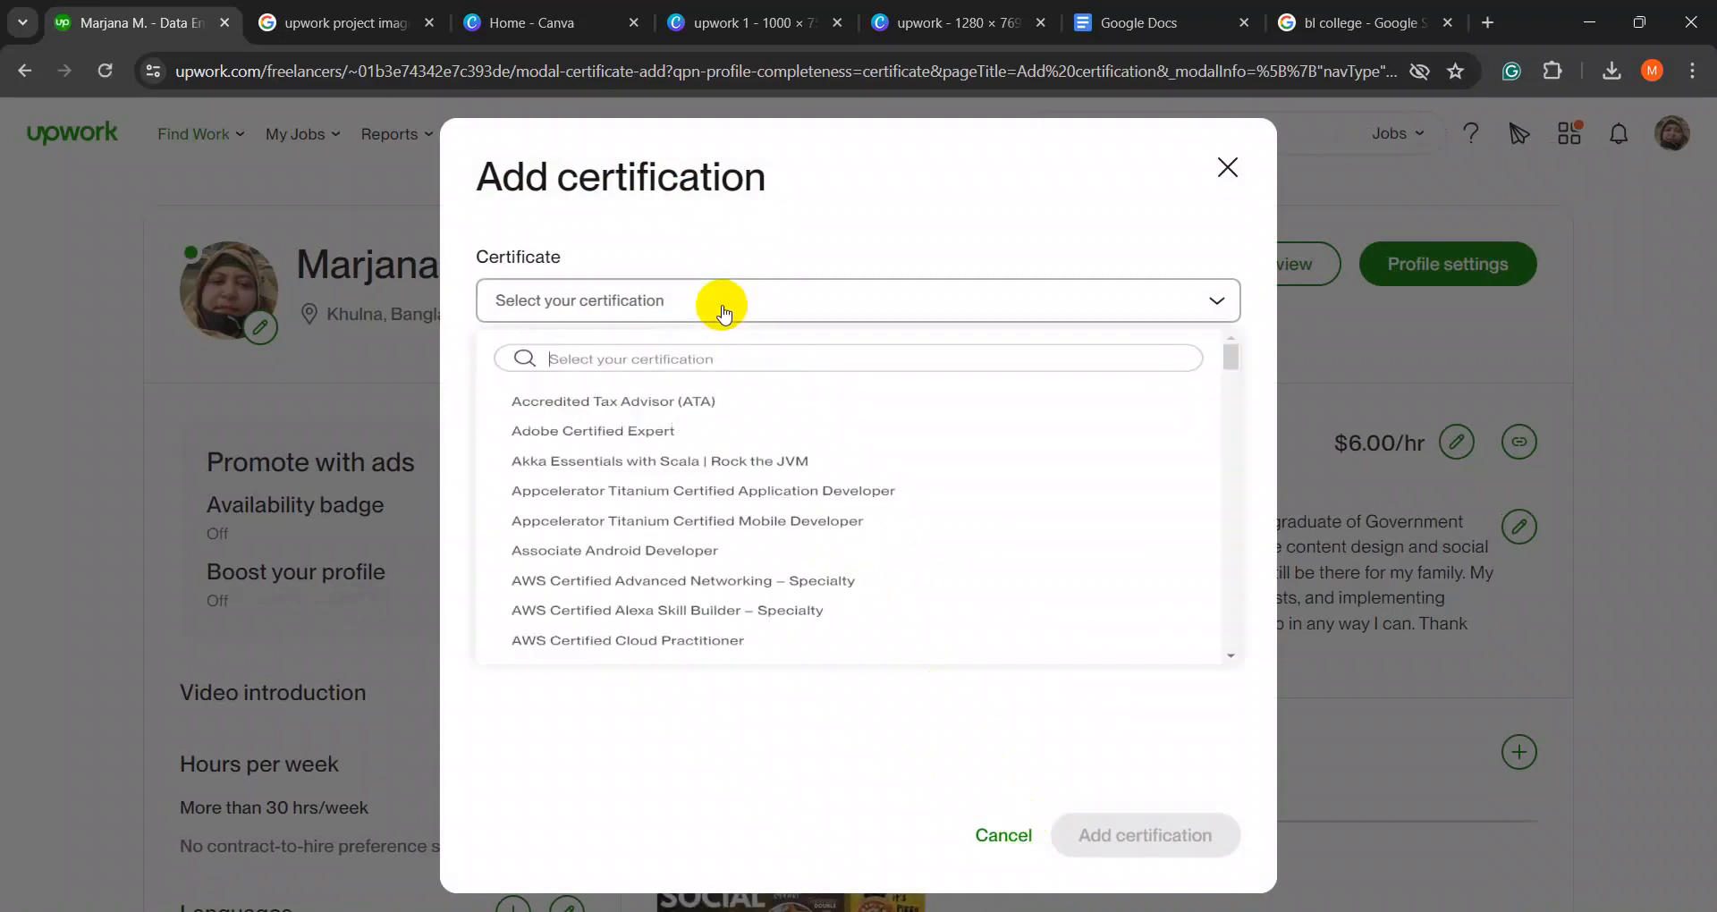
pyautogui.scroll(-5, 742, 608)
pyautogui.moveTo(1230, 405); pyautogui.dragTo(1224, 749)
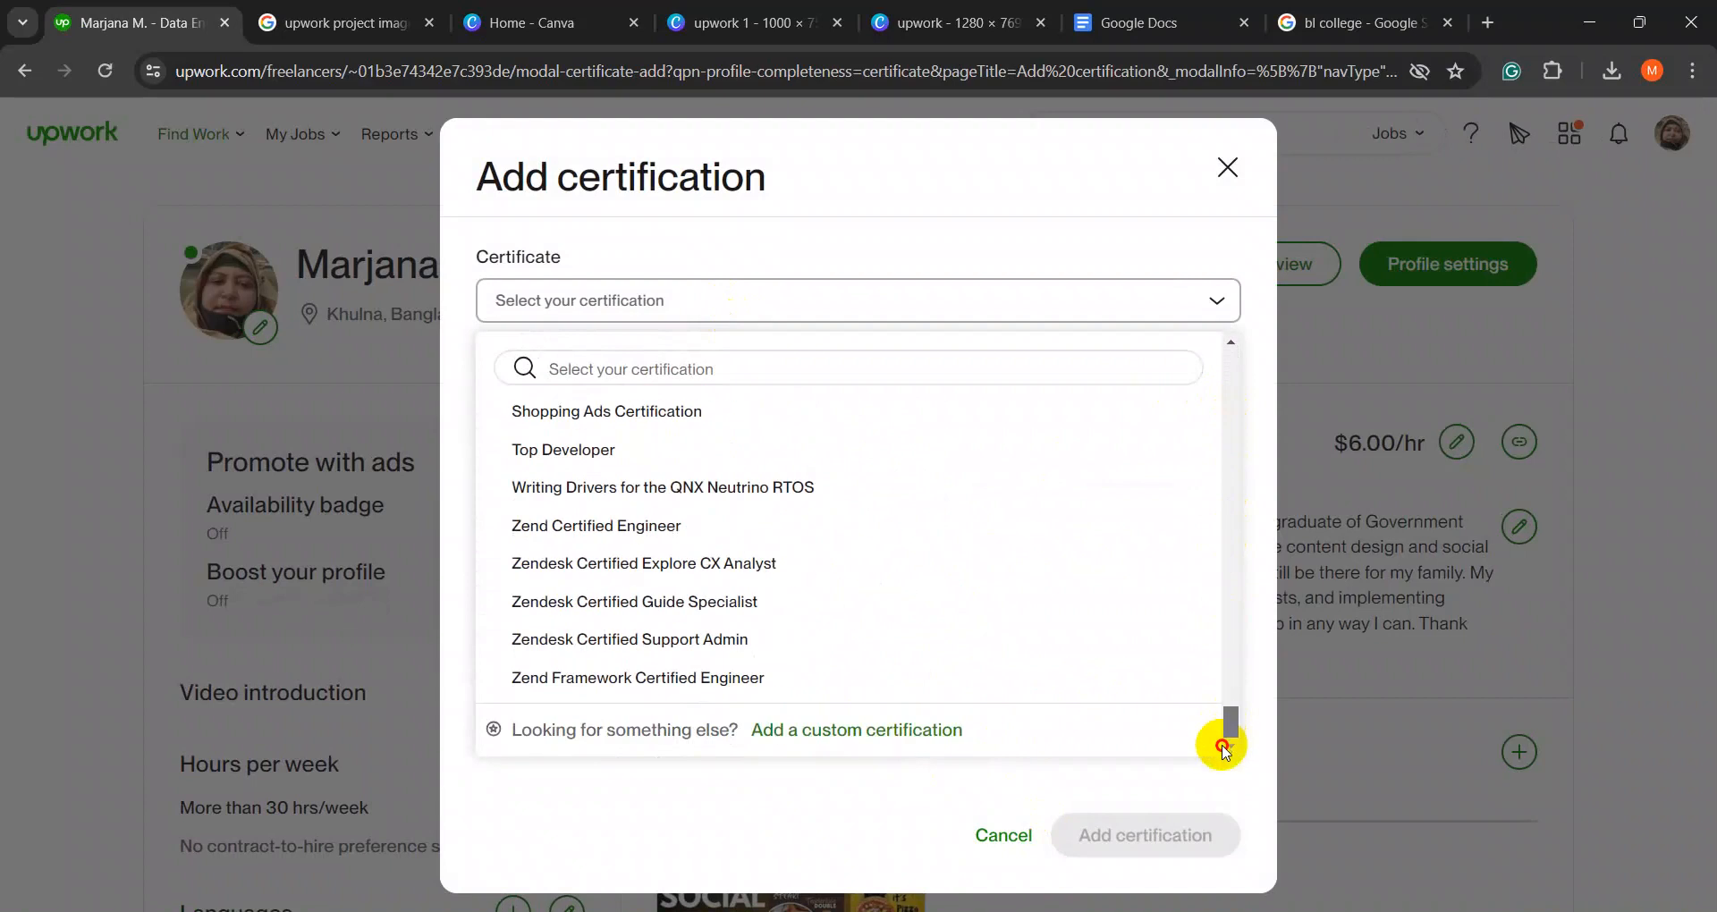
pyautogui.click(856, 731)
pyautogui.click(627, 313)
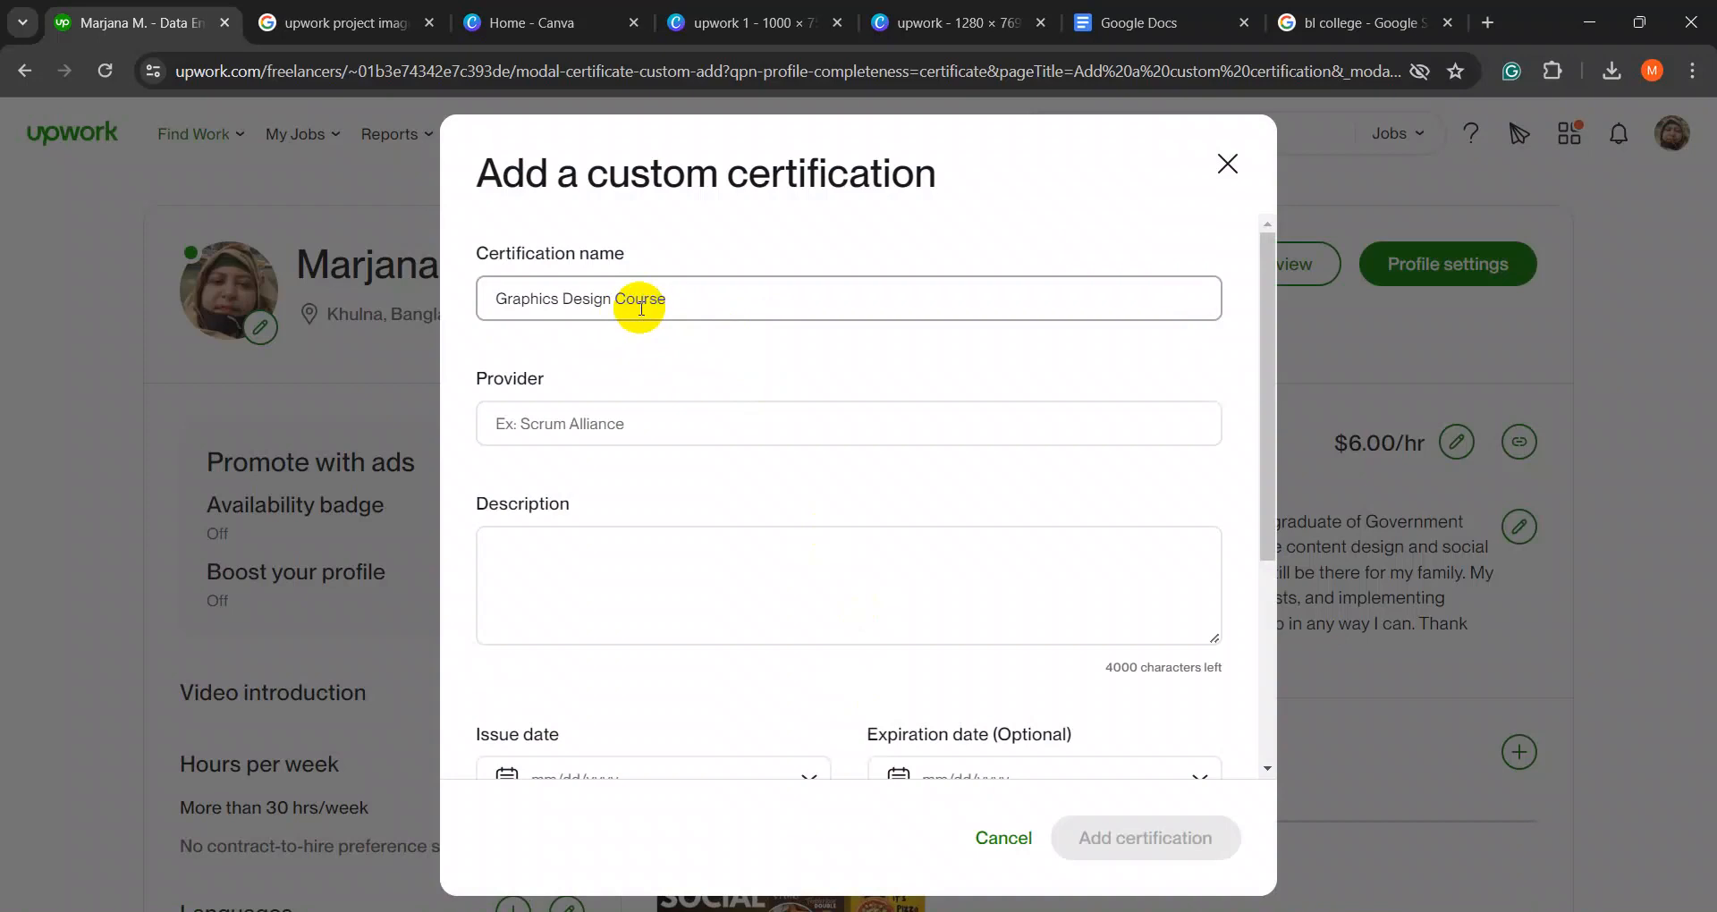
# - Enter Smart It Solution as the certification's provider and check the remaining fields of the form
pyautogui.click(577, 426)
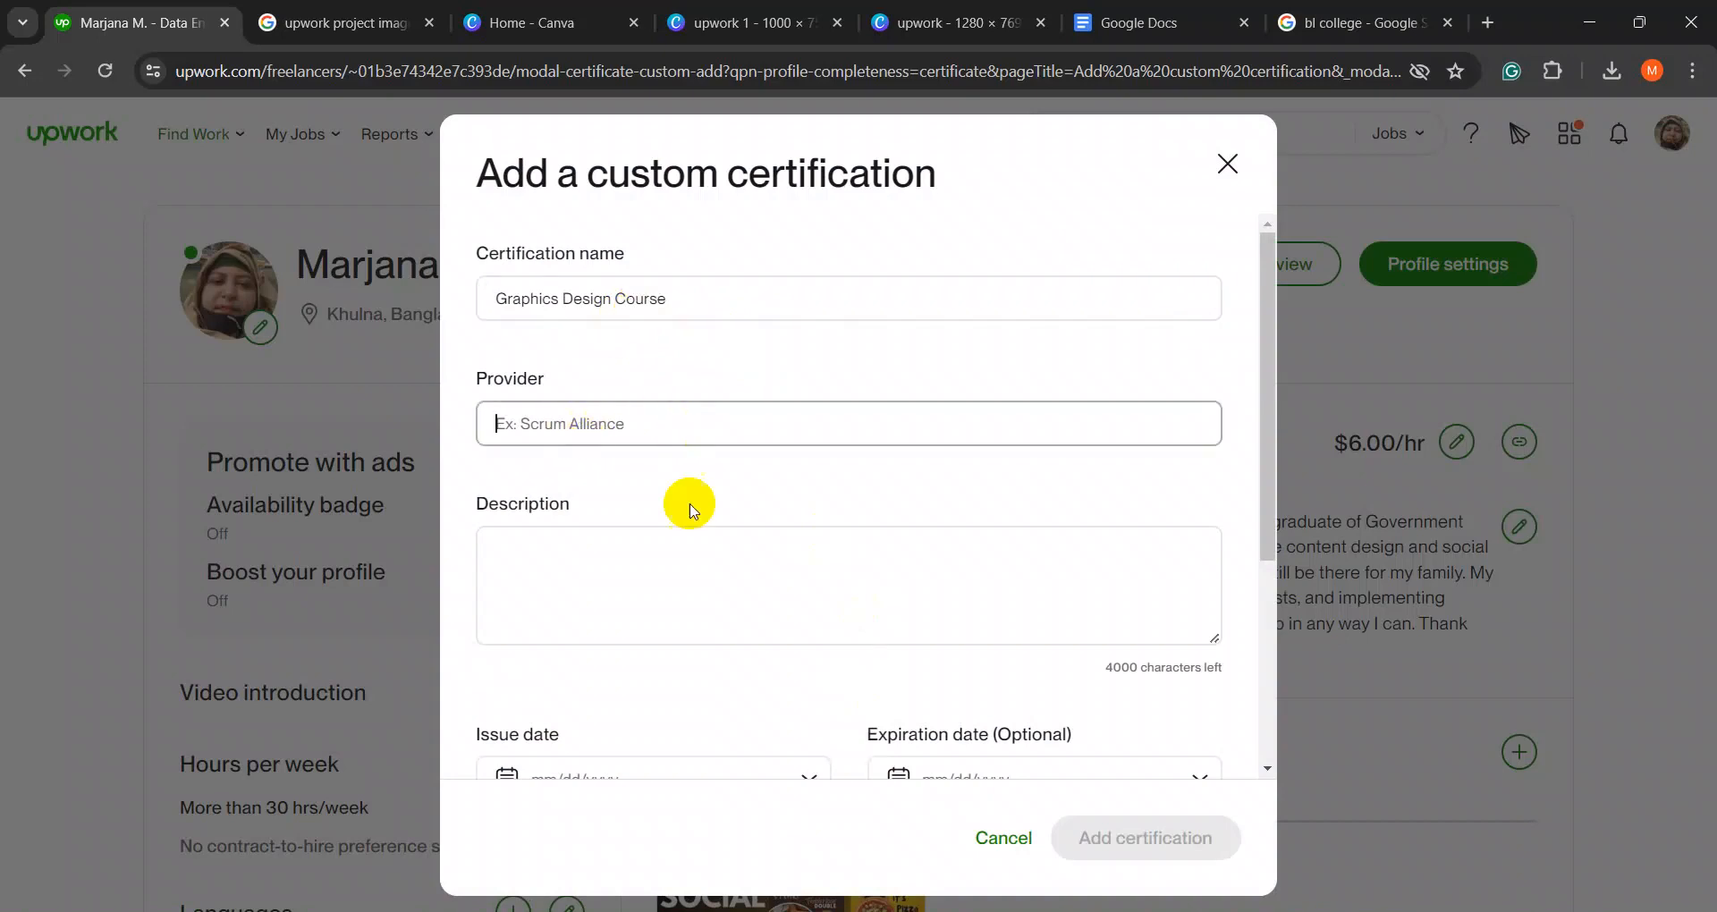
pyautogui.scroll(-3, 689, 509)
pyautogui.scroll(-1, 684, 548)
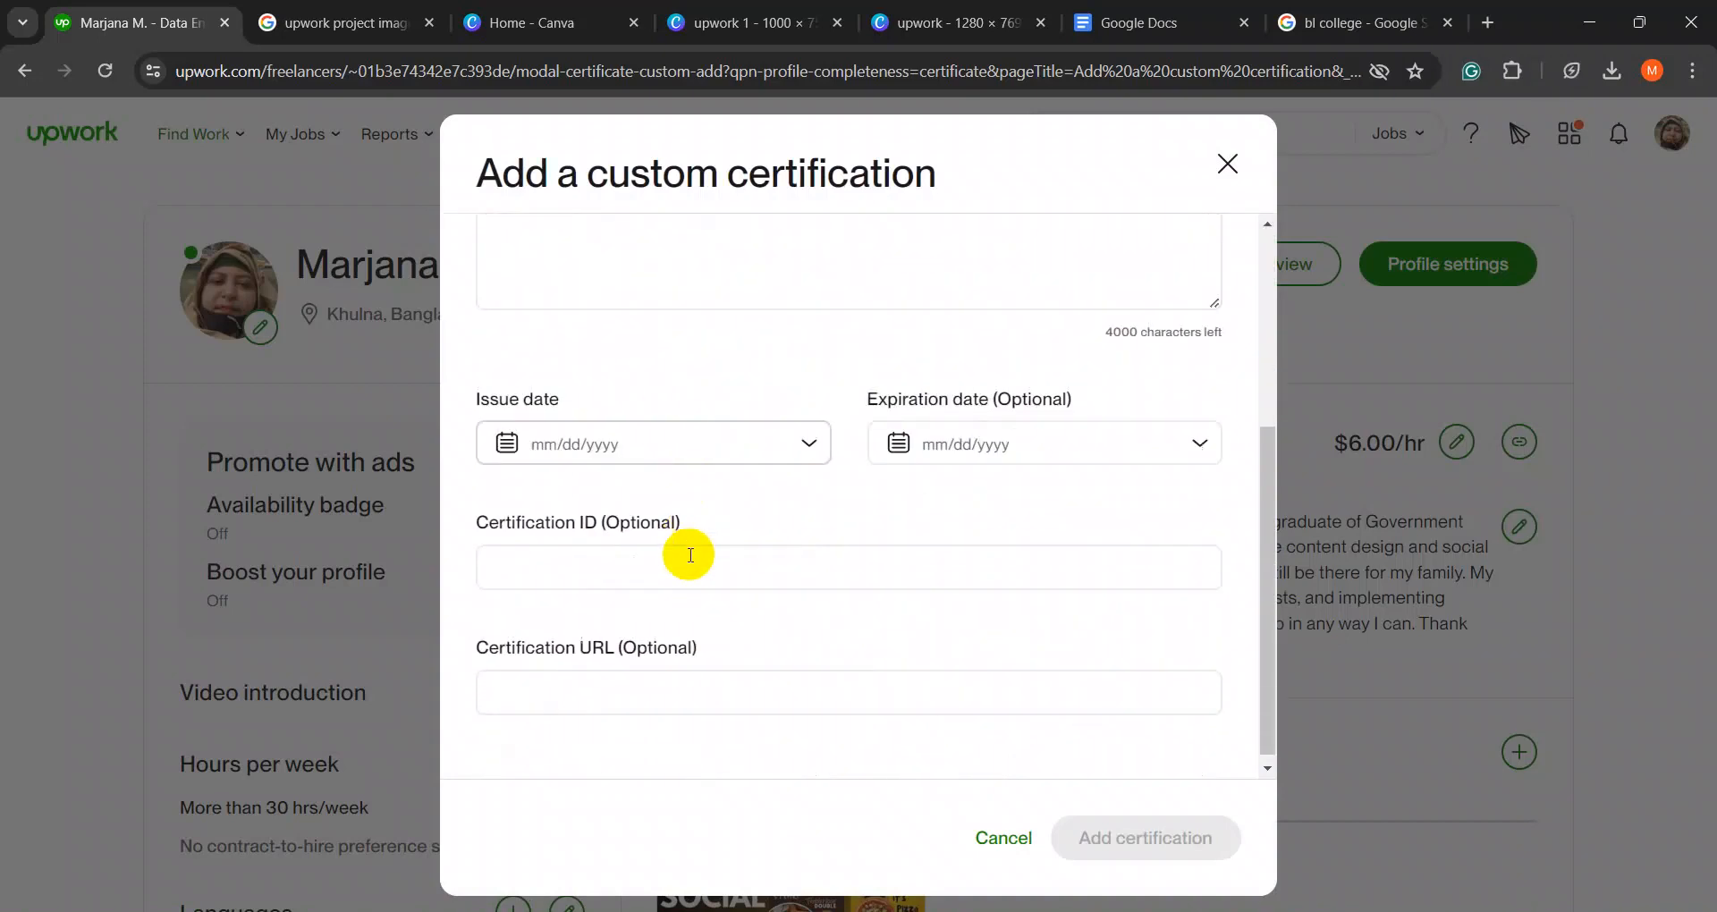
pyautogui.scroll(5, 687, 556)
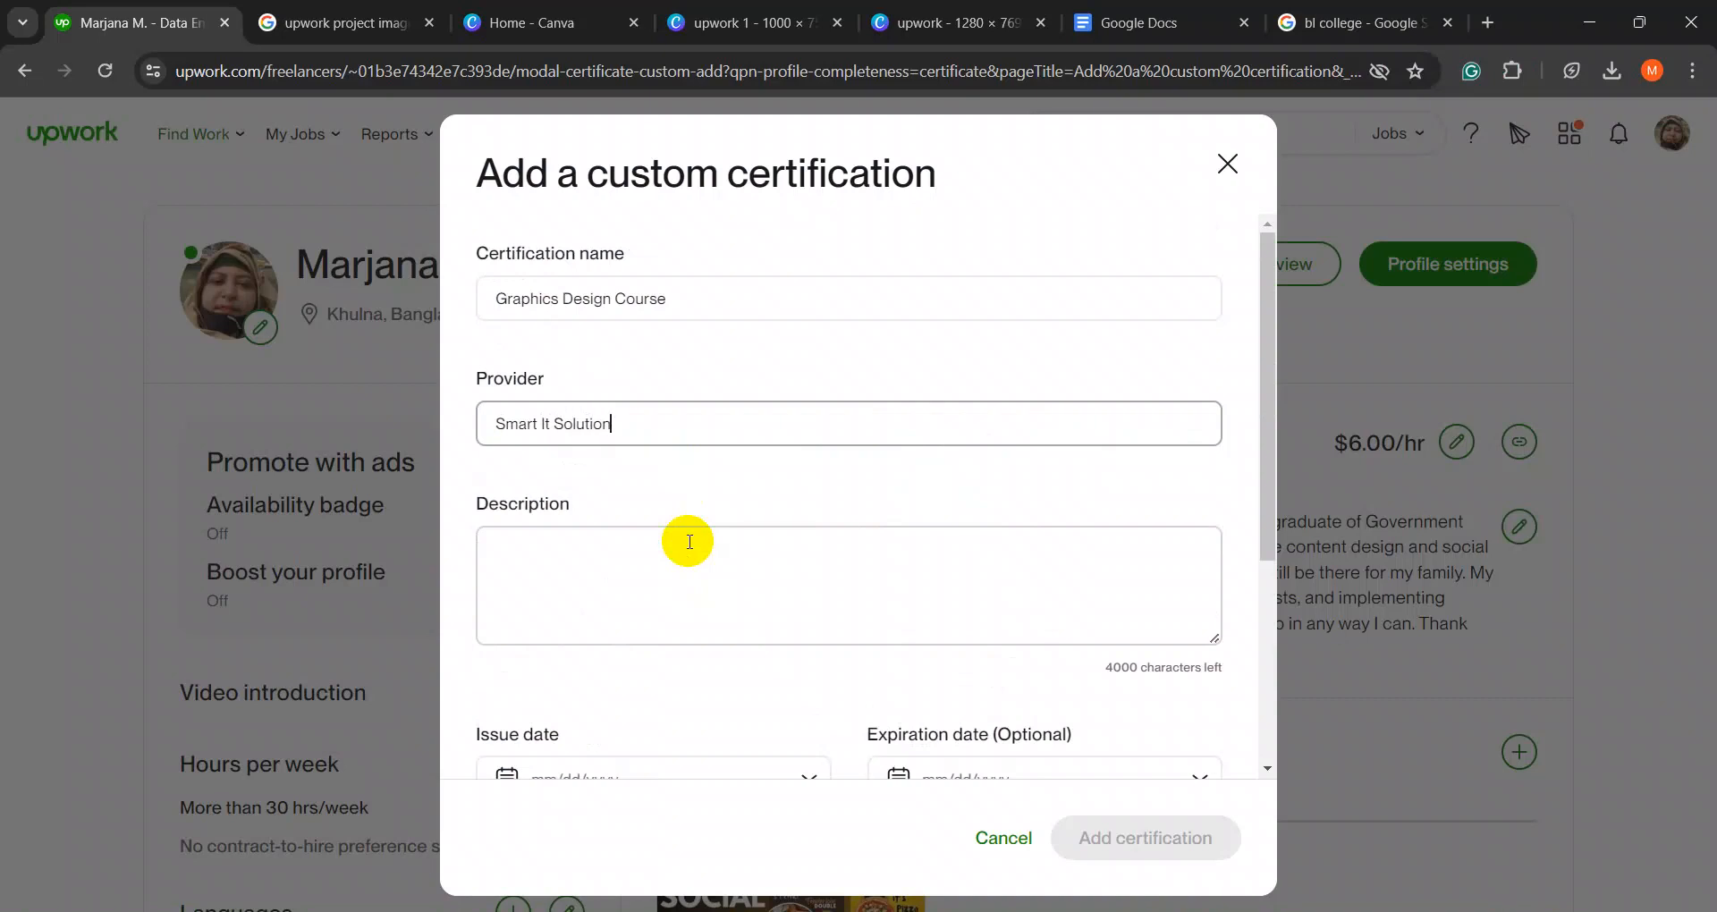
# - Fill in the certification's description as "Graphics Design Course from Smart It Solution", reusing the certification name and provider
pyautogui.click(690, 541)
pyautogui.moveTo(651, 427); pyautogui.dragTo(494, 422)
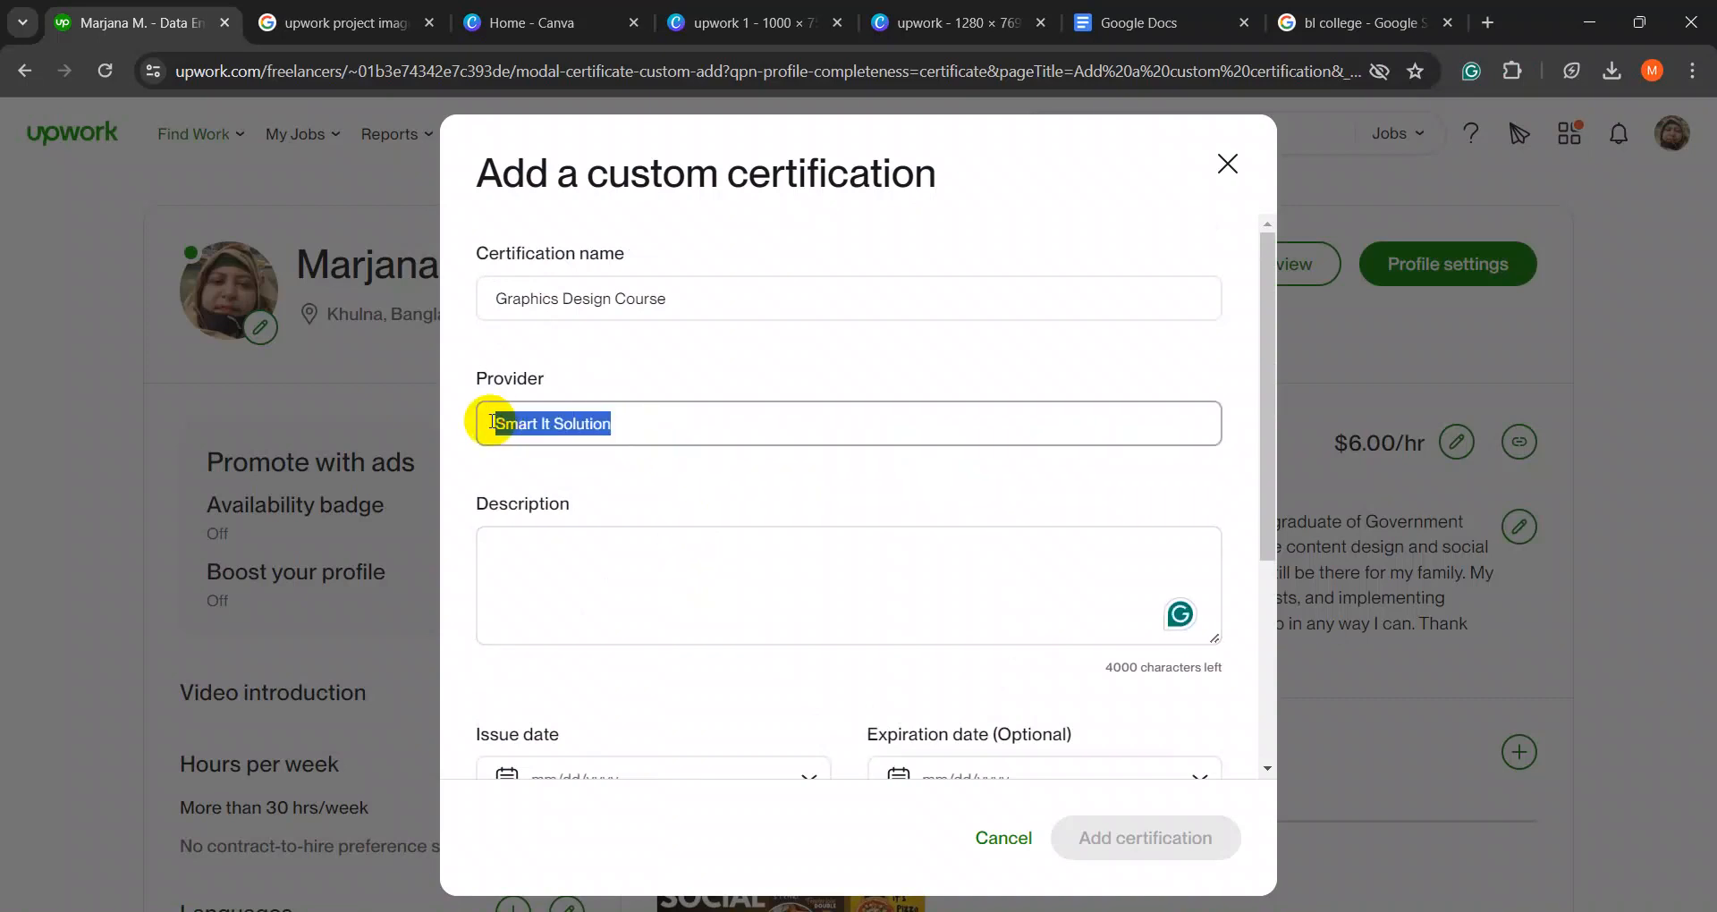
pyautogui.moveTo(694, 319); pyautogui.dragTo(532, 318)
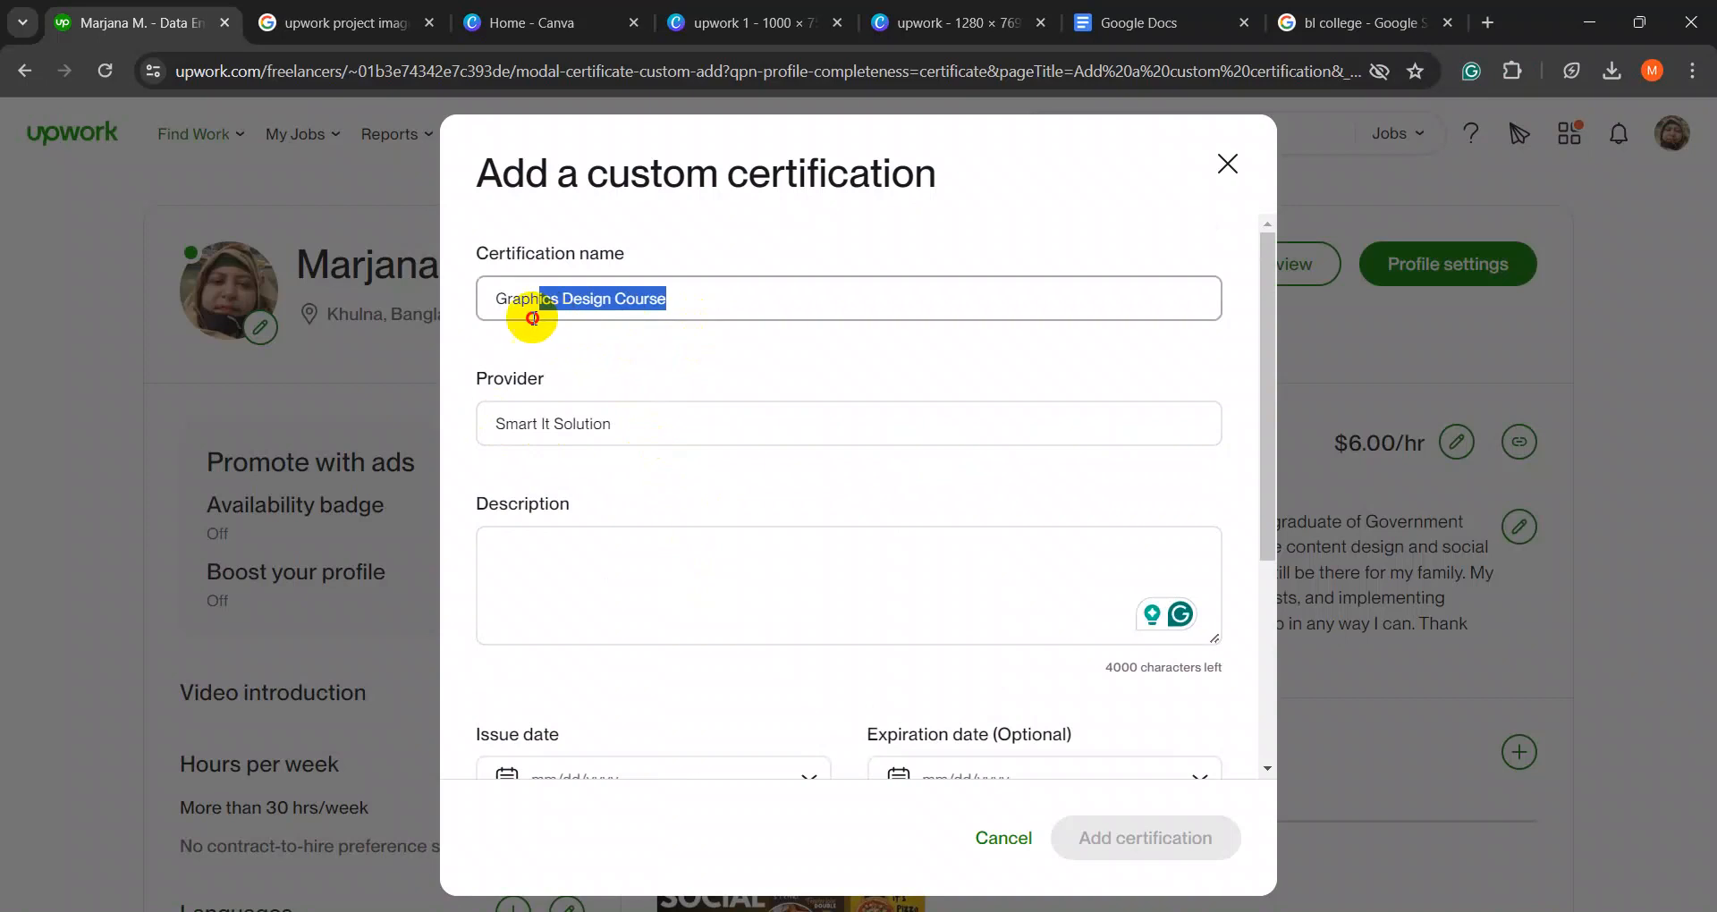
pyautogui.click(556, 563)
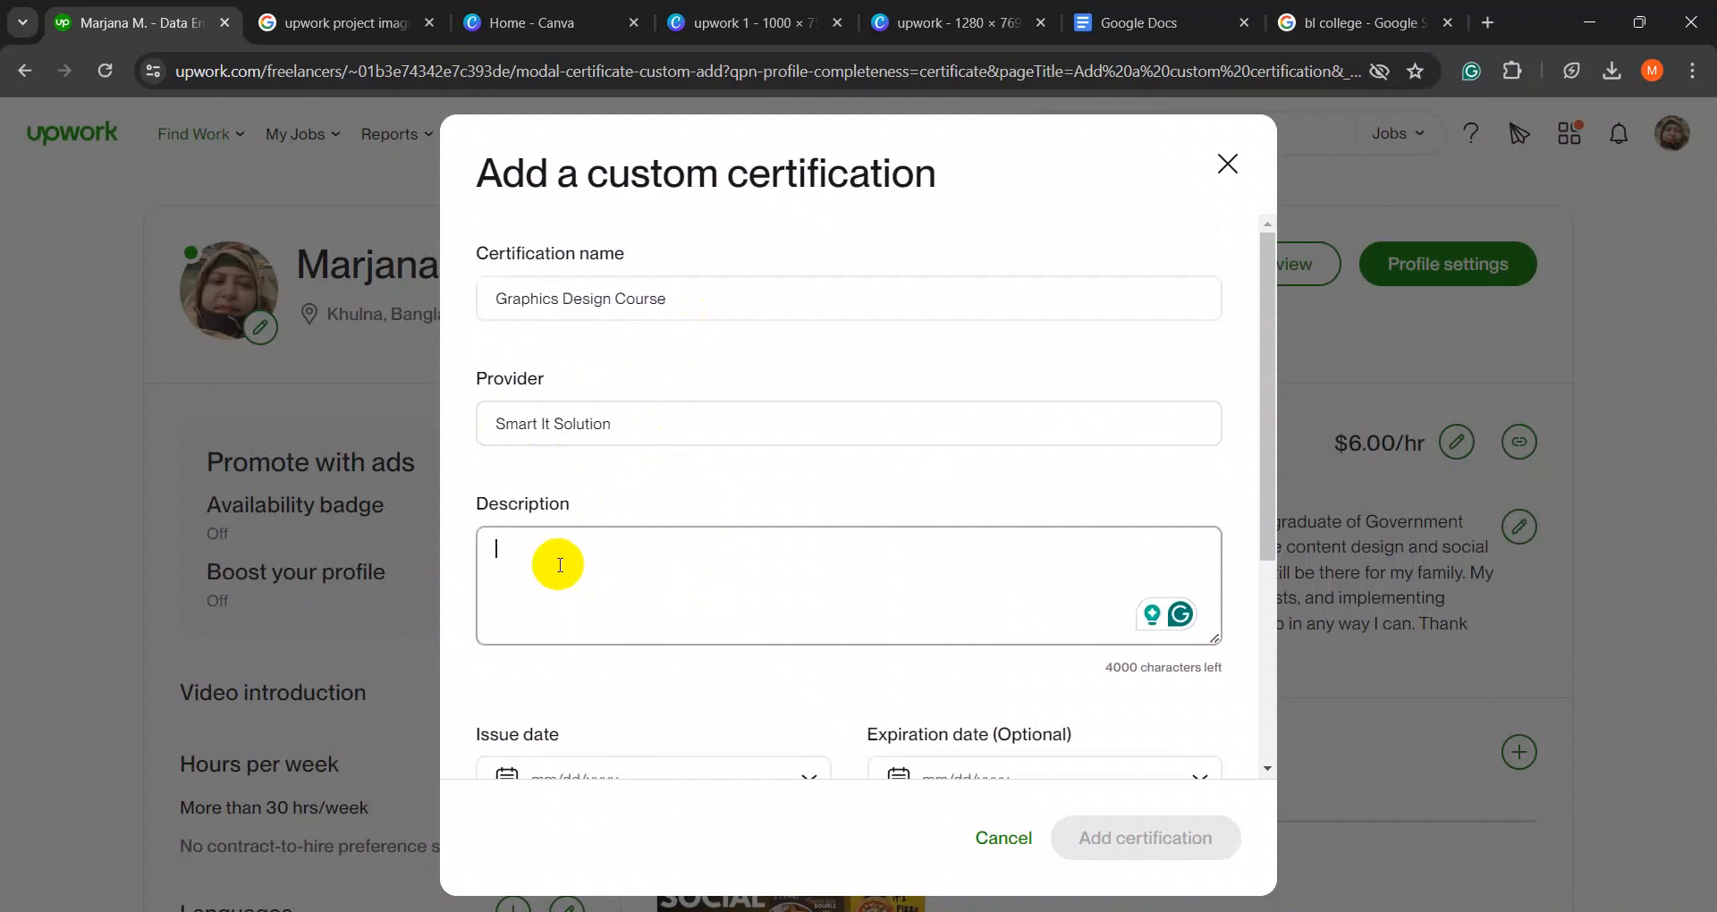
pyautogui.write('Graphics Design Course')
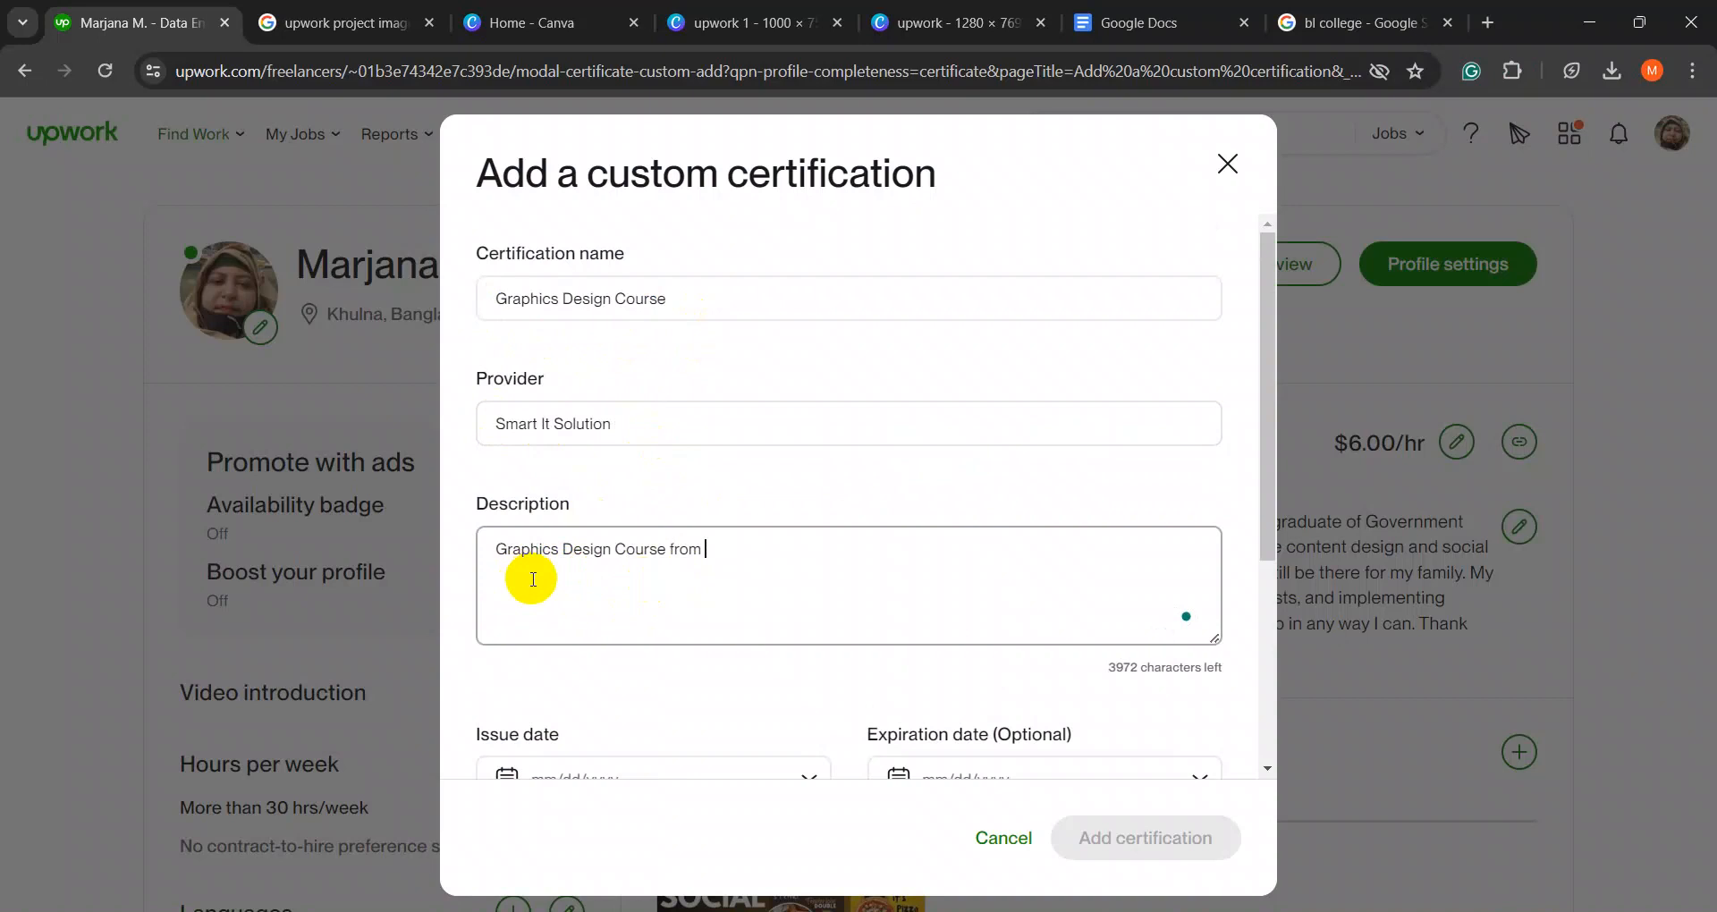
pyautogui.moveTo(643, 429); pyautogui.dragTo(468, 422)
pyautogui.click(742, 550)
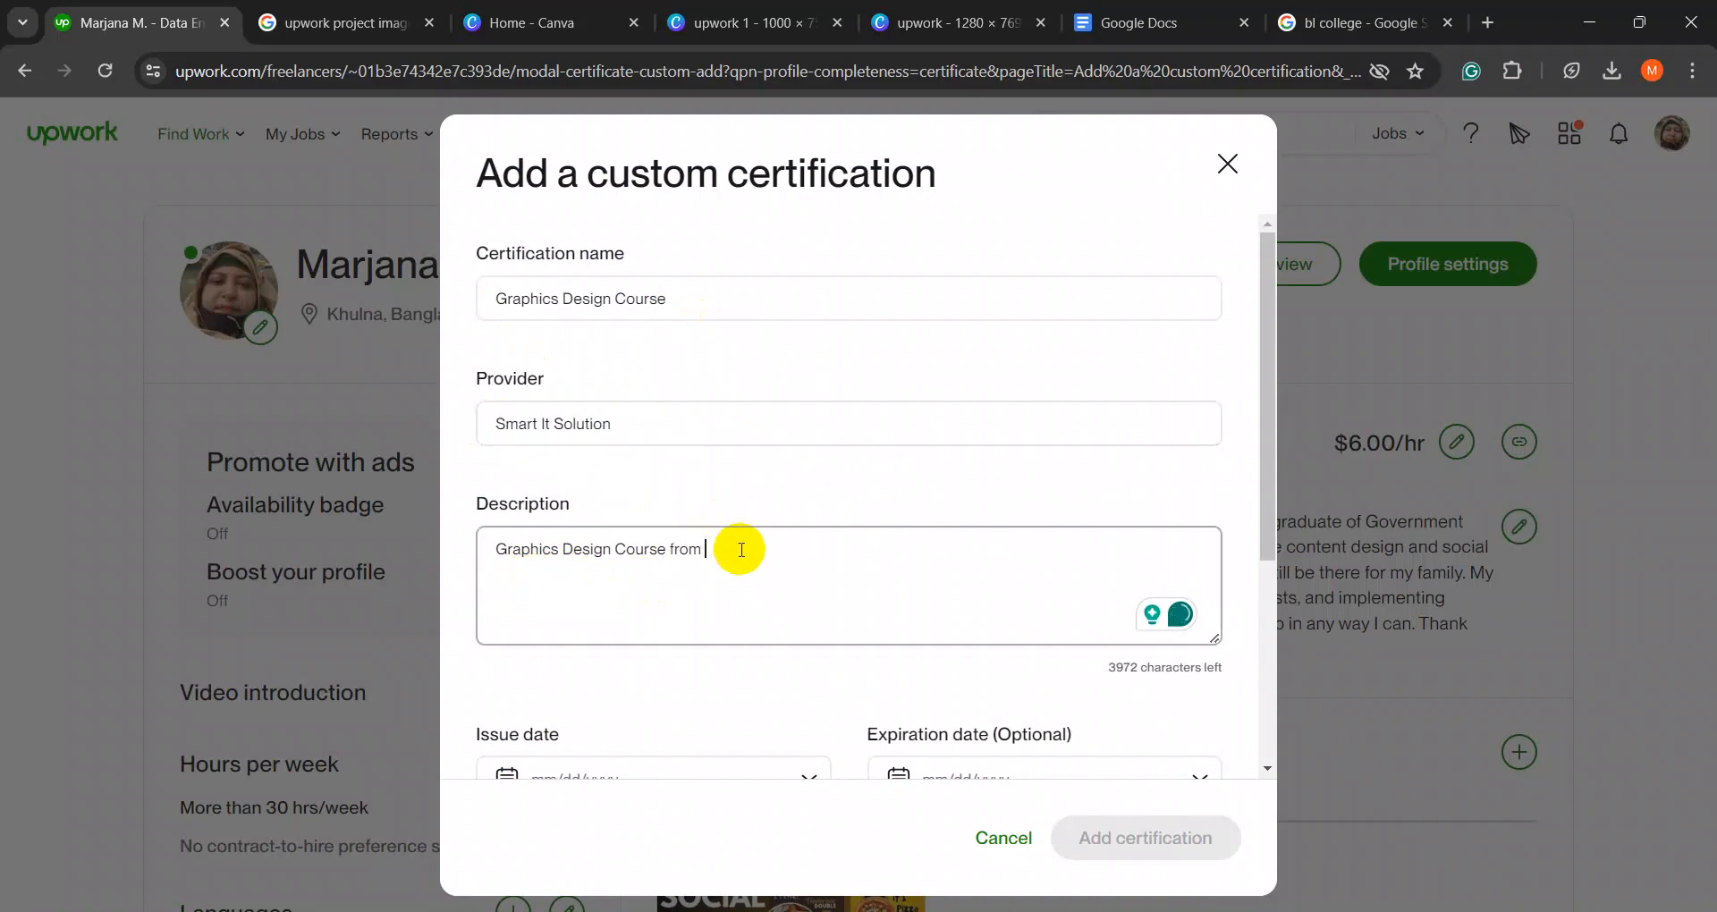
# - Set the certification's issue date to 11/01/2014
pyautogui.scroll(-4, 783, 568)
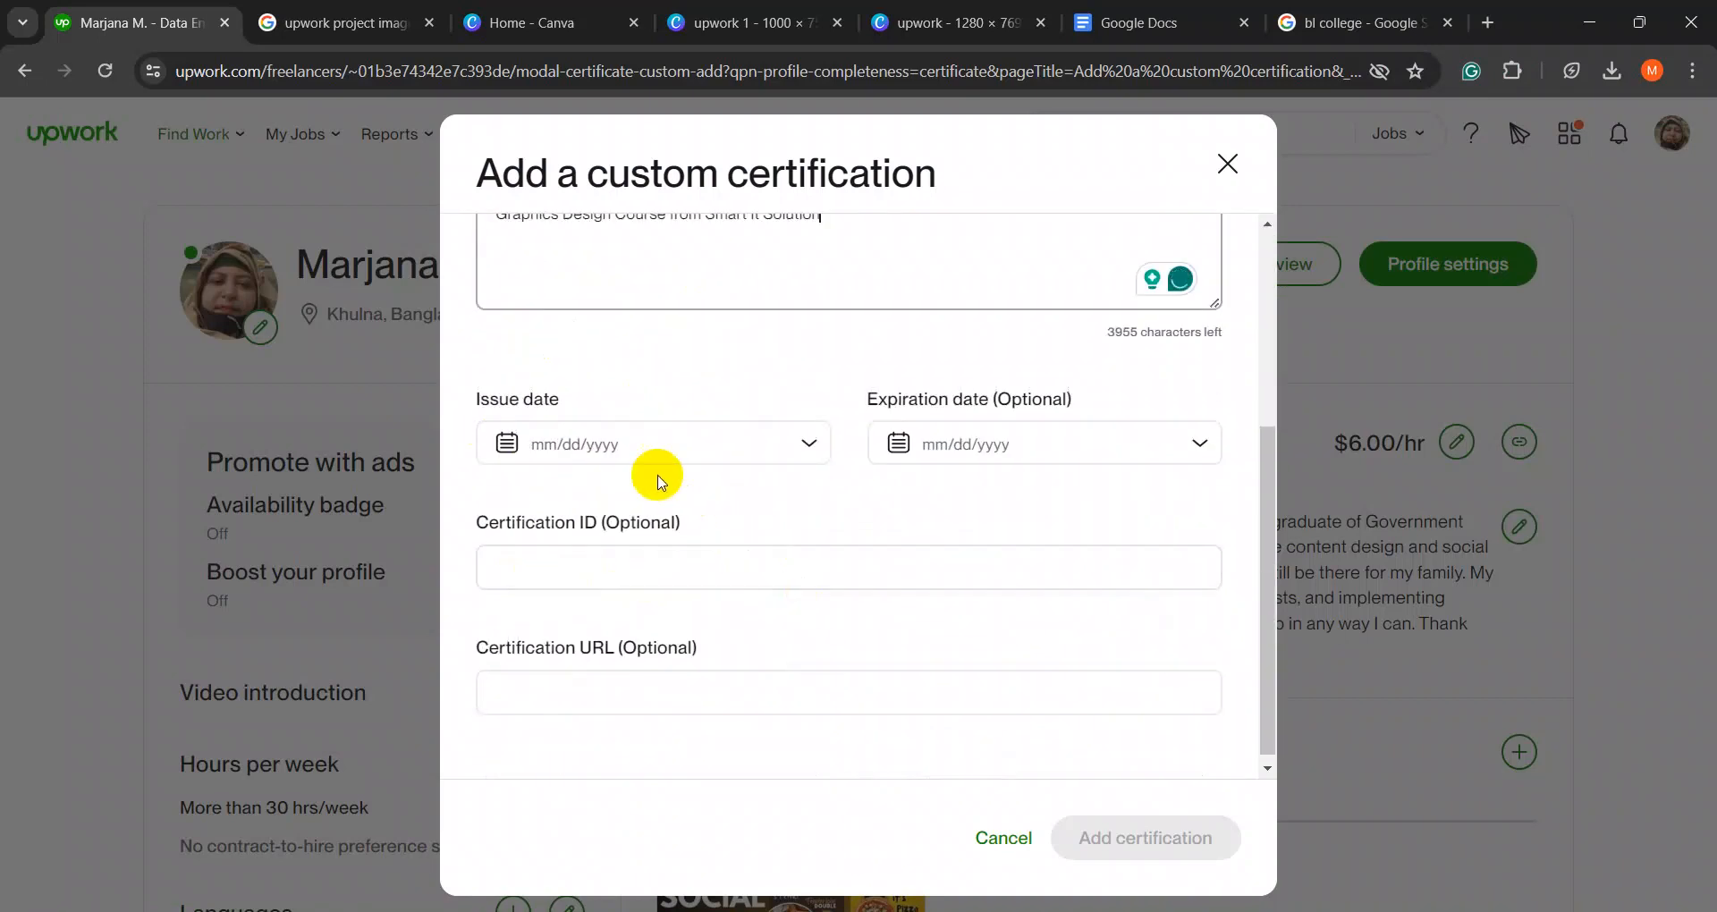
pyautogui.click(601, 444)
pyautogui.scroll(-1, 669, 671)
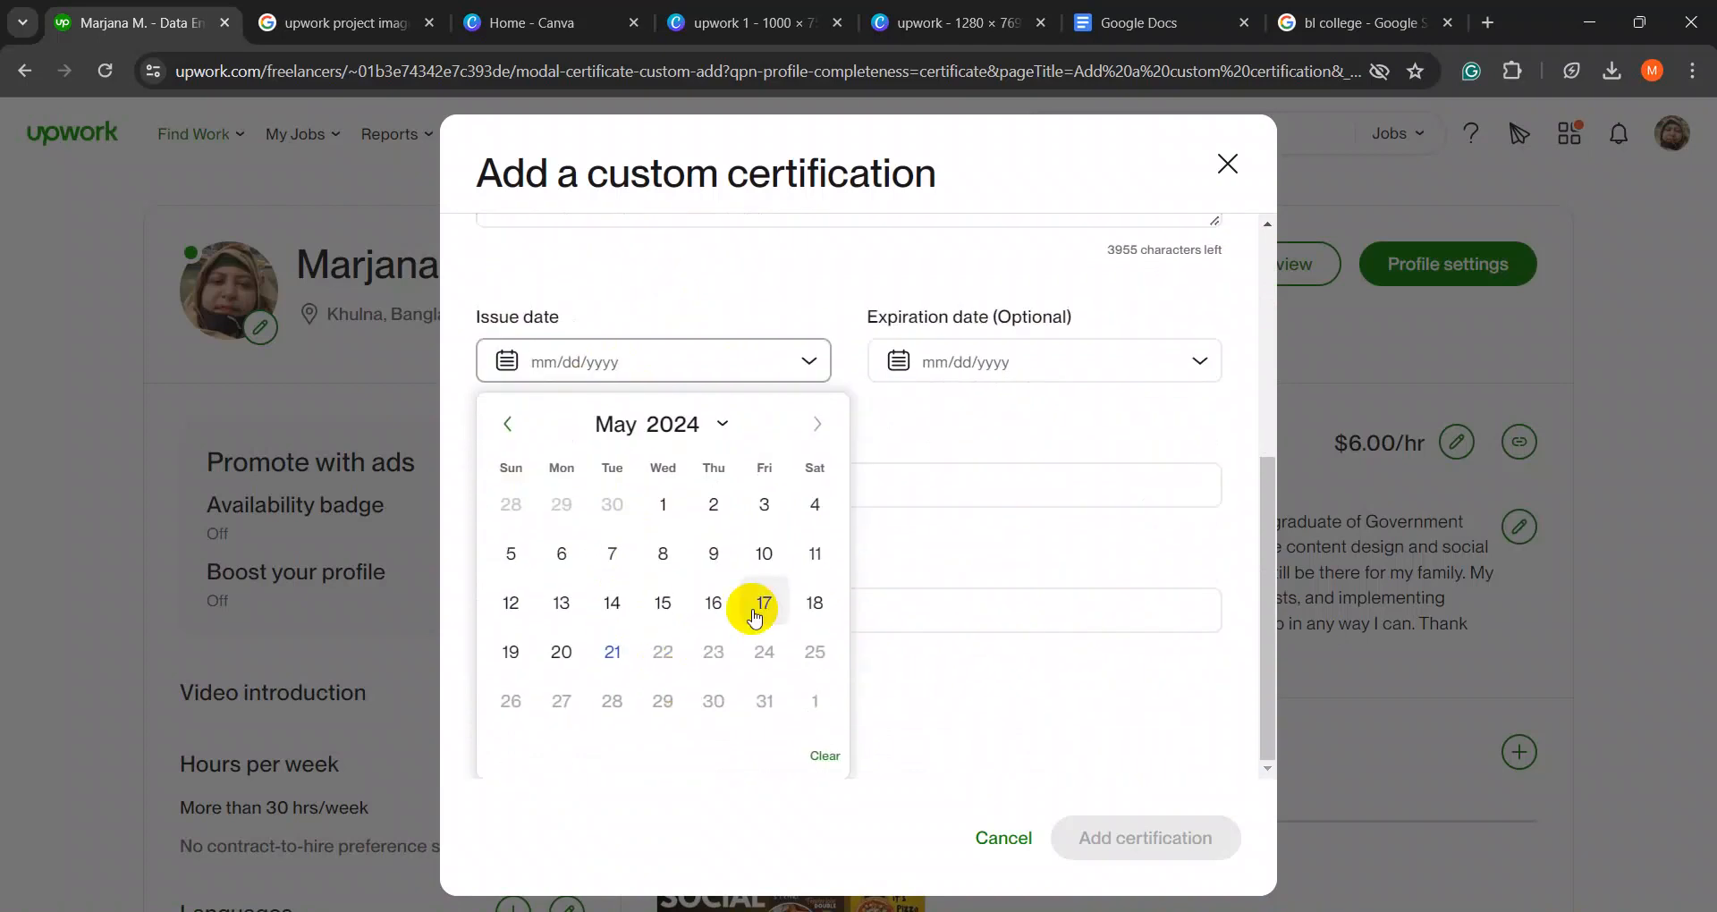
pyautogui.click(720, 426)
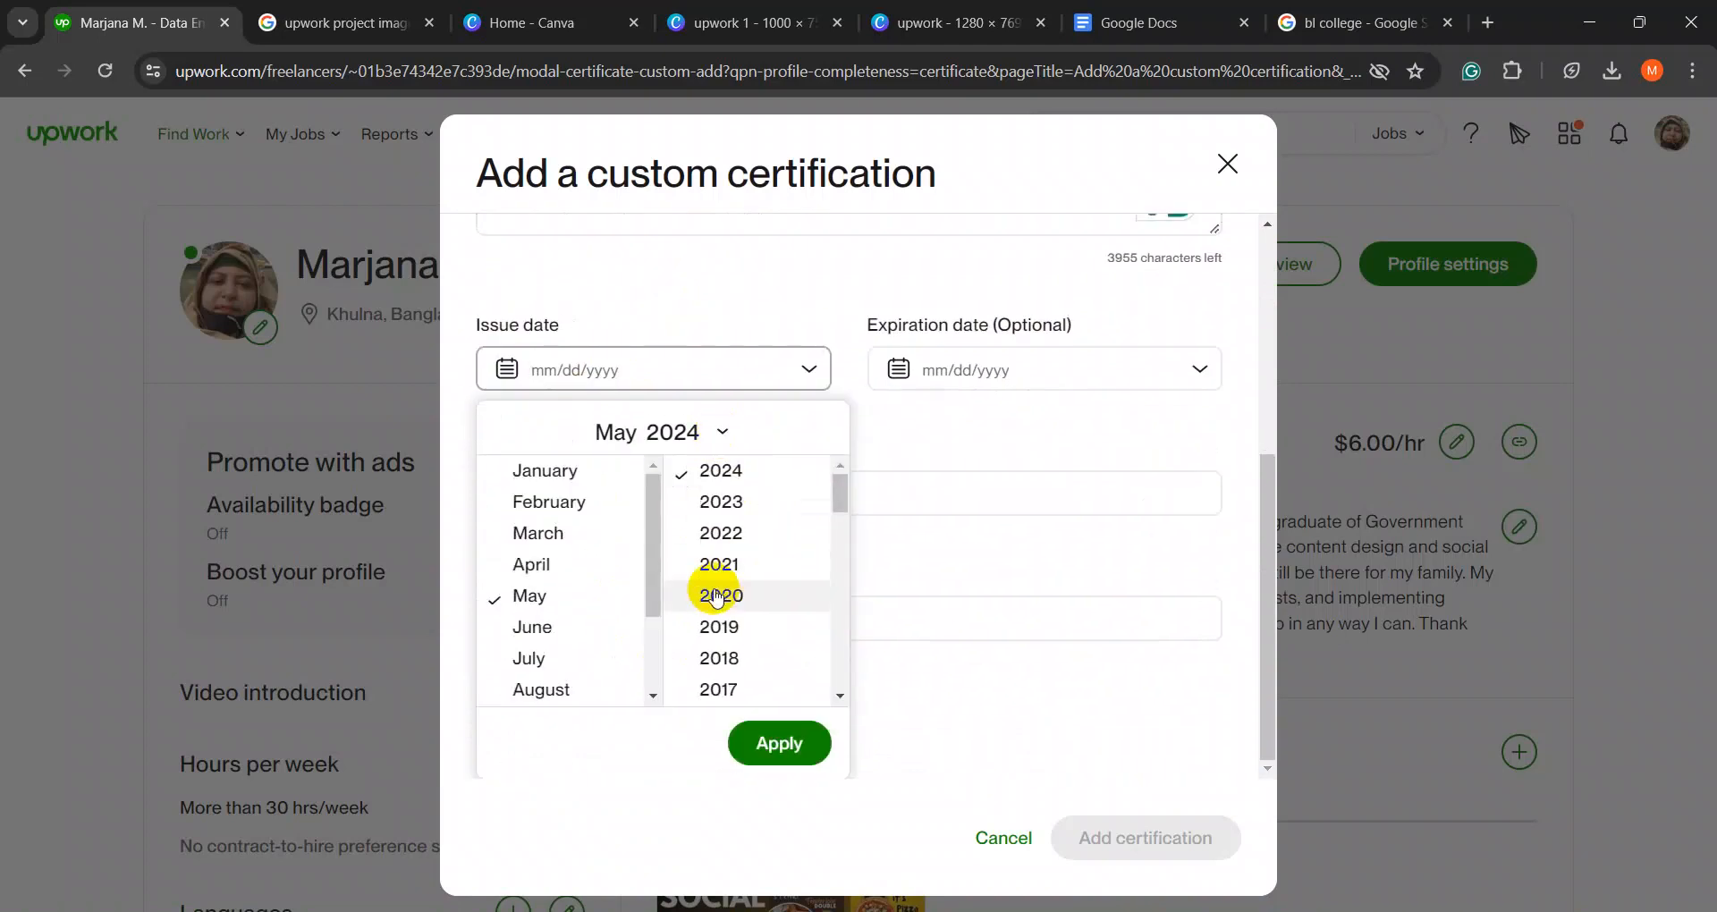
pyautogui.scroll(-2, 564, 639)
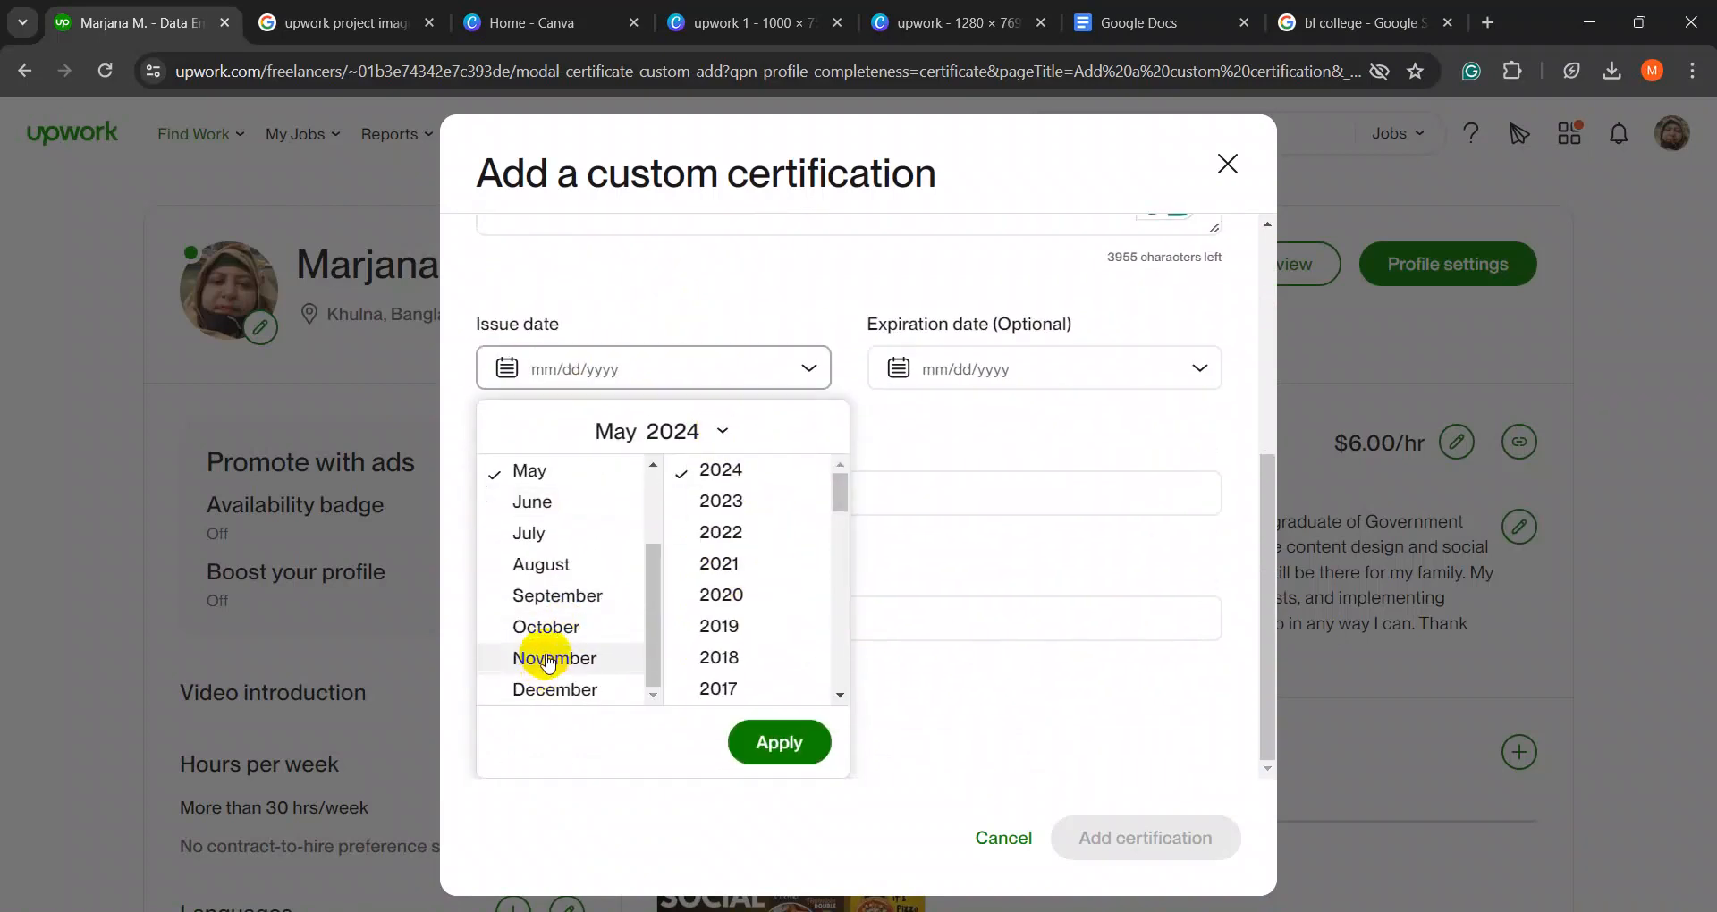
pyautogui.click(547, 662)
pyautogui.scroll(-5, 715, 617)
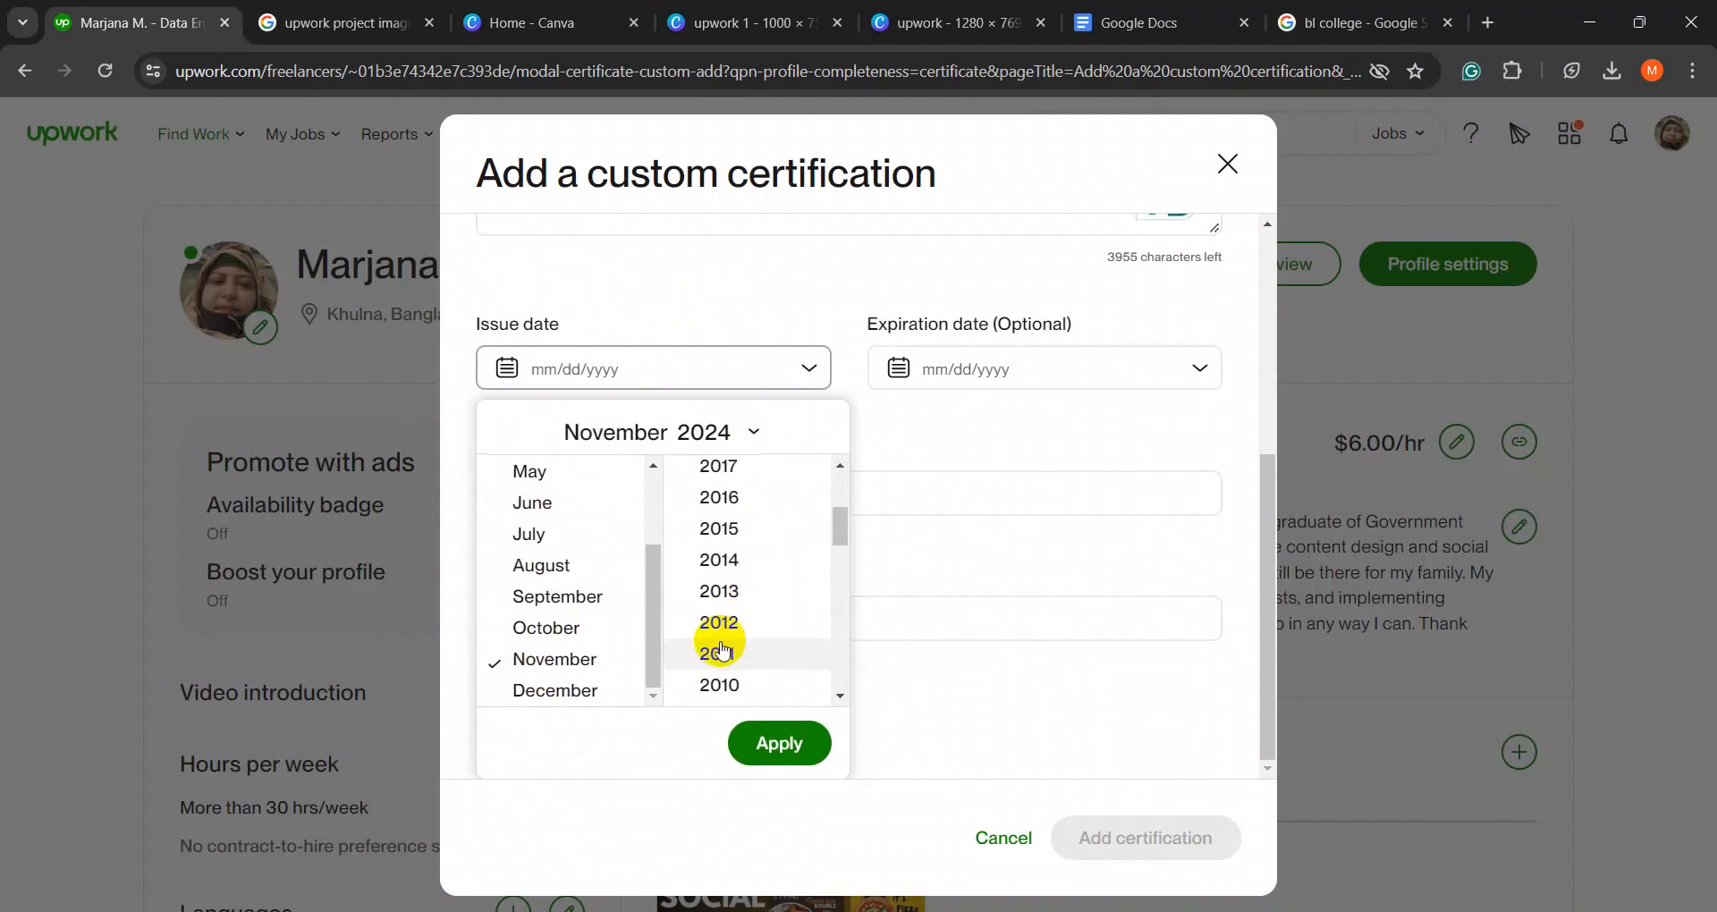
pyautogui.scroll(3, 726, 626)
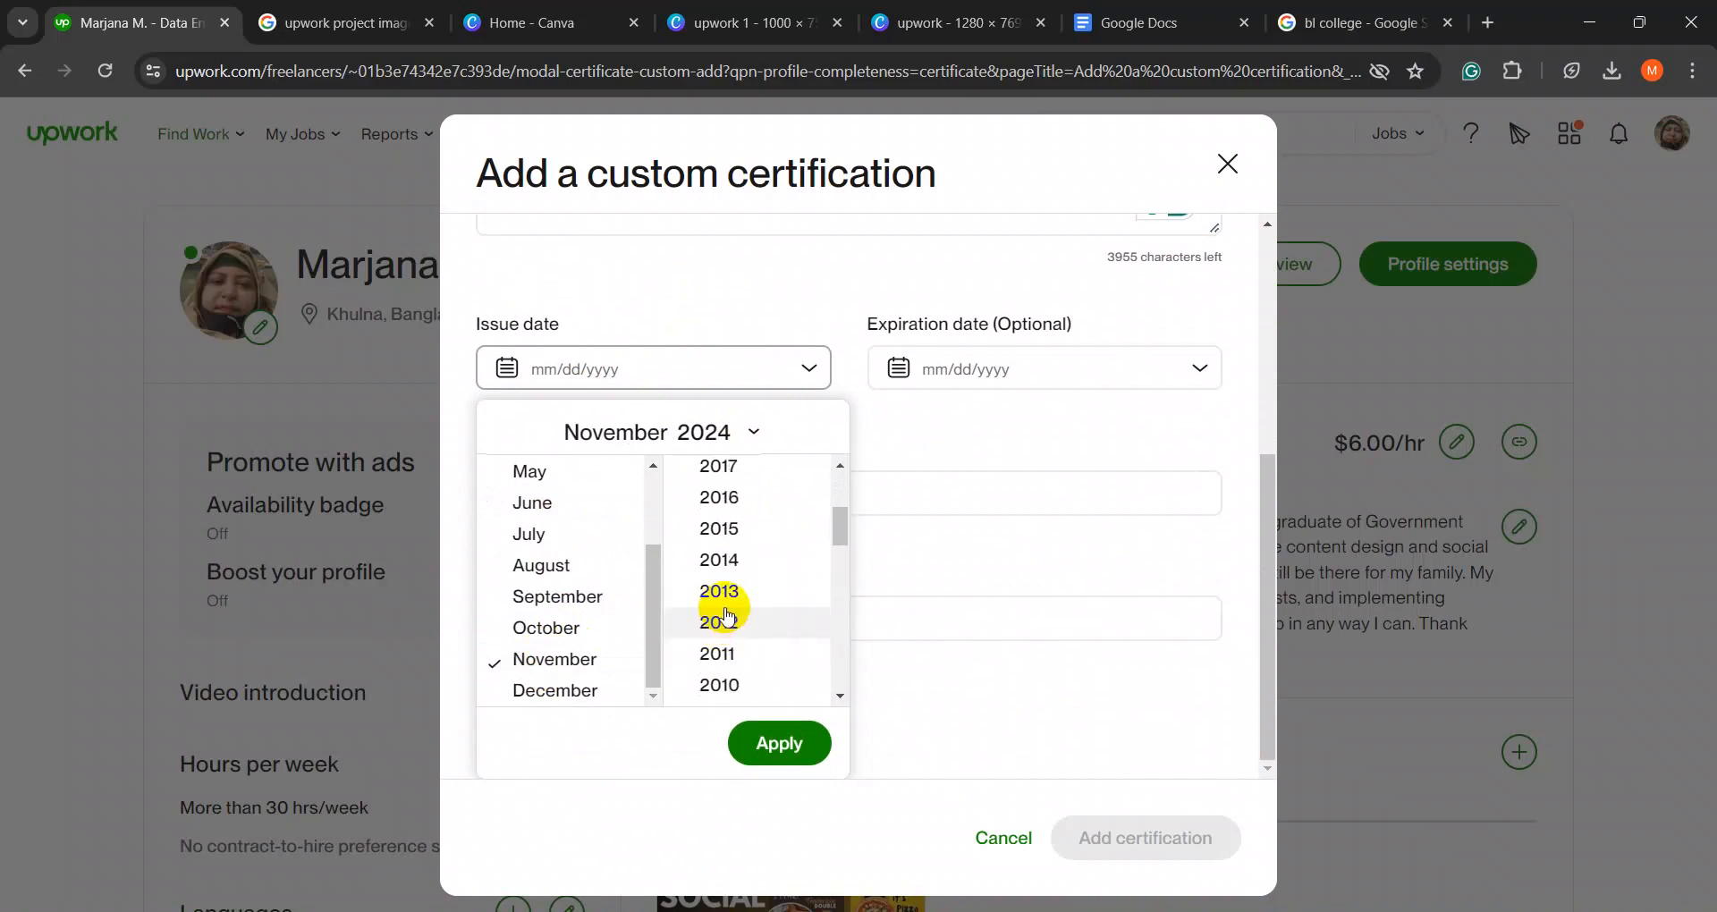
pyautogui.click(722, 561)
pyautogui.click(787, 740)
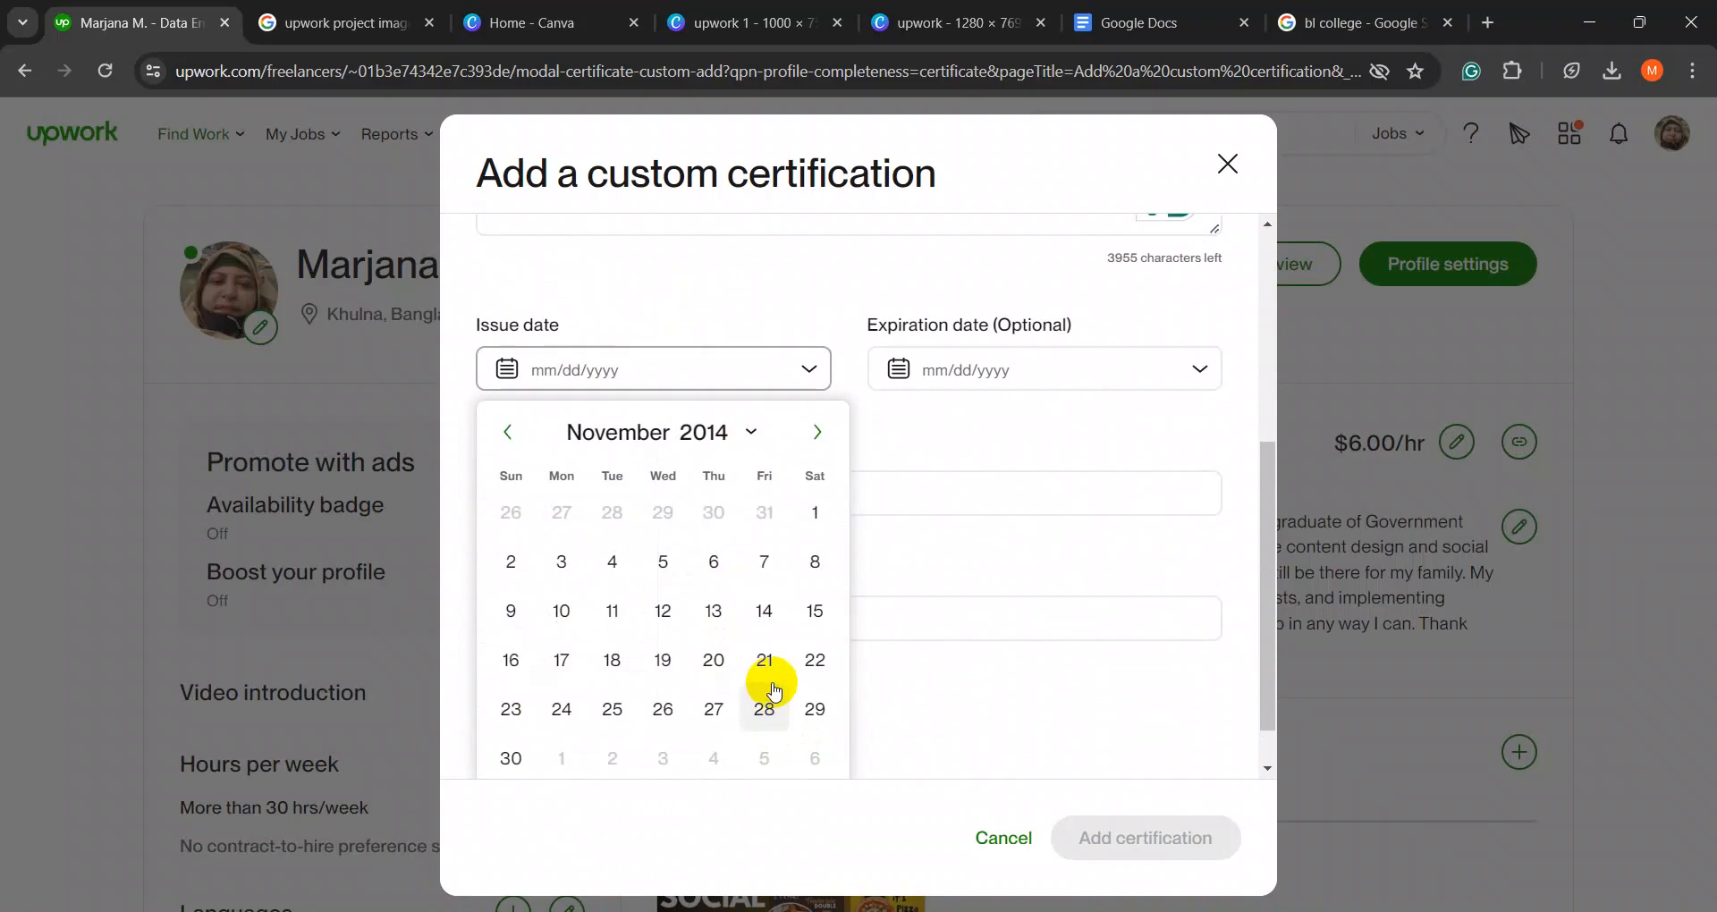
pyautogui.click(818, 515)
# - Set the certification's expiration date to 03/31/2015 and add the certification to the profile
pyautogui.click(981, 435)
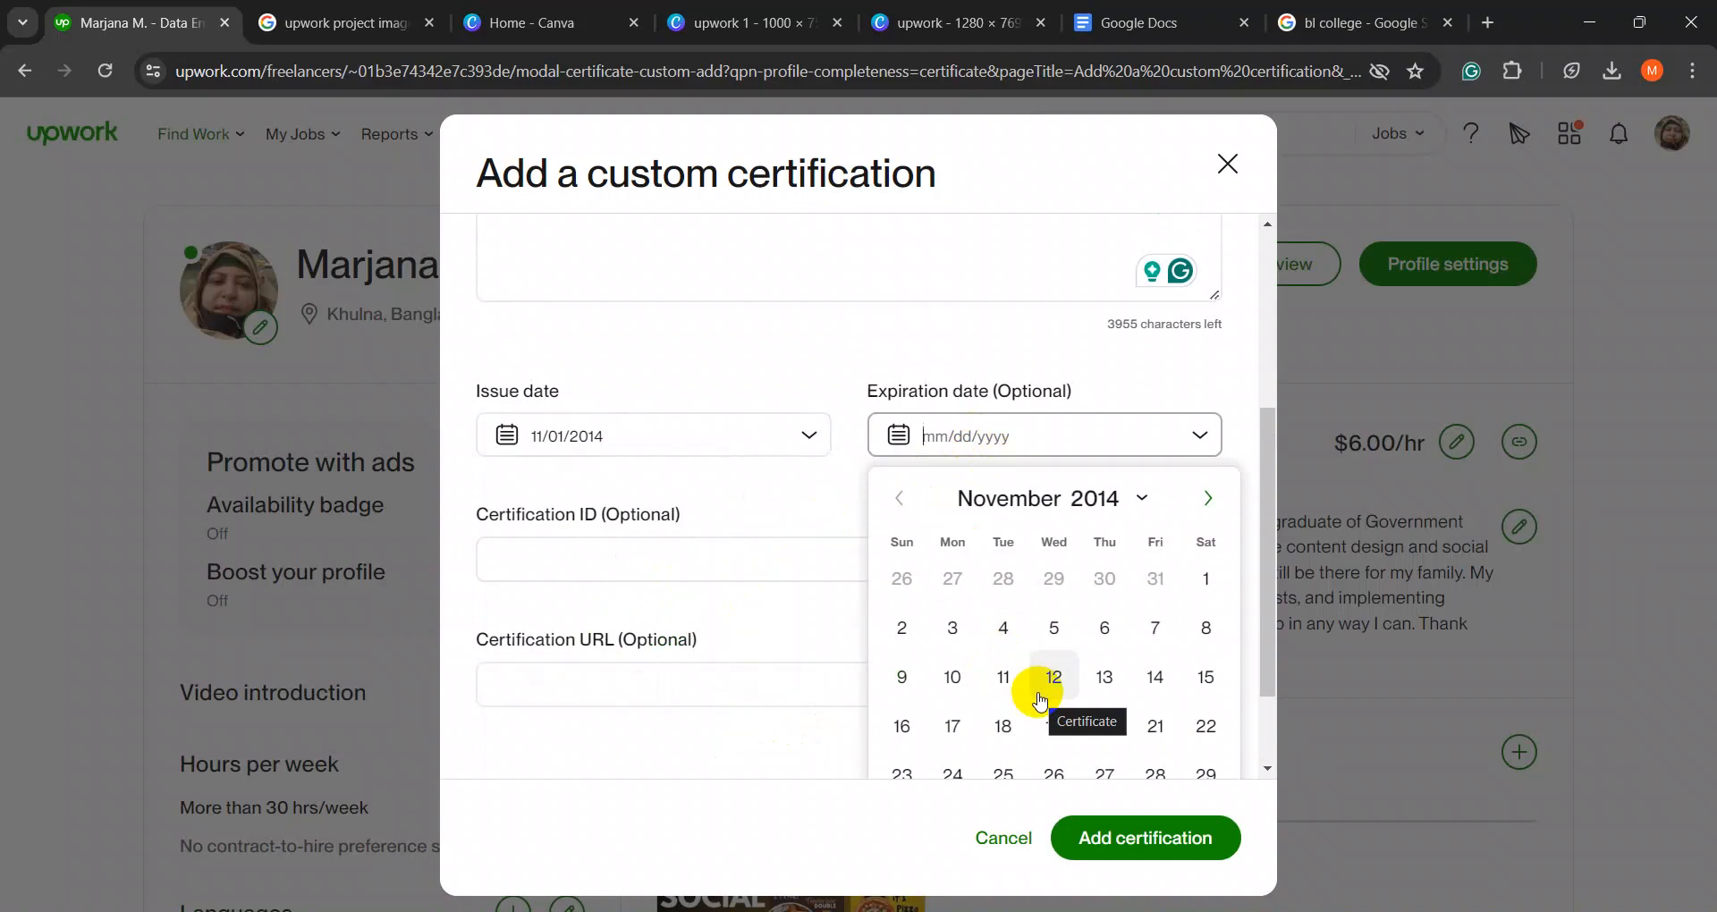
pyautogui.scroll(-1, 1106, 702)
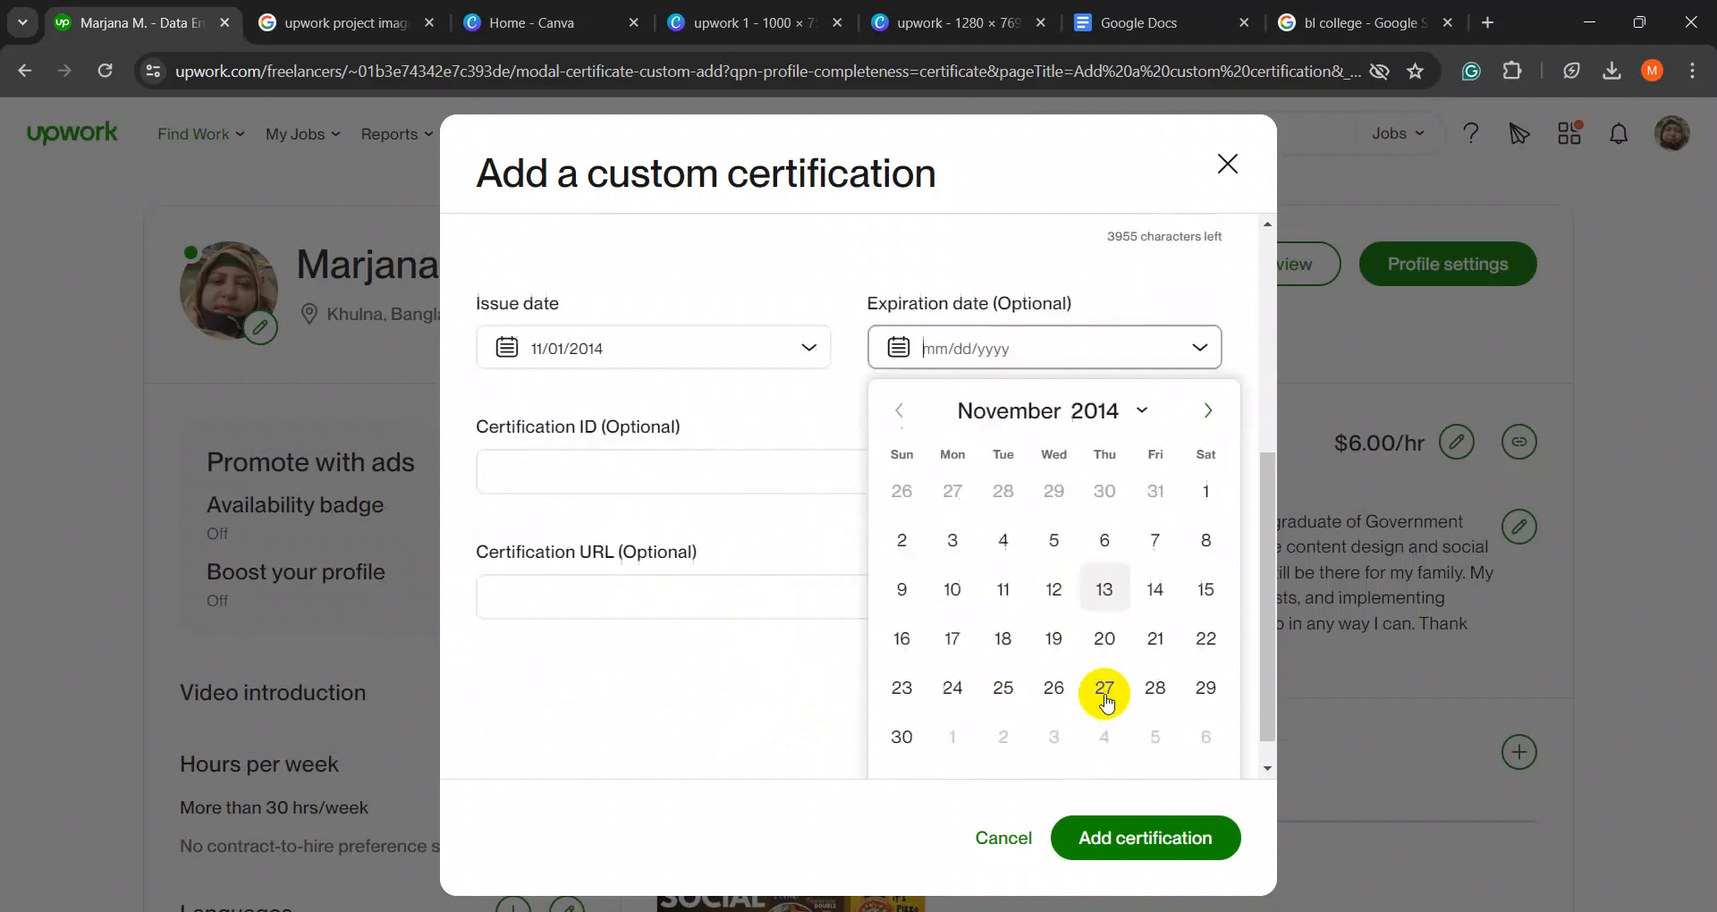
pyautogui.click(1212, 387)
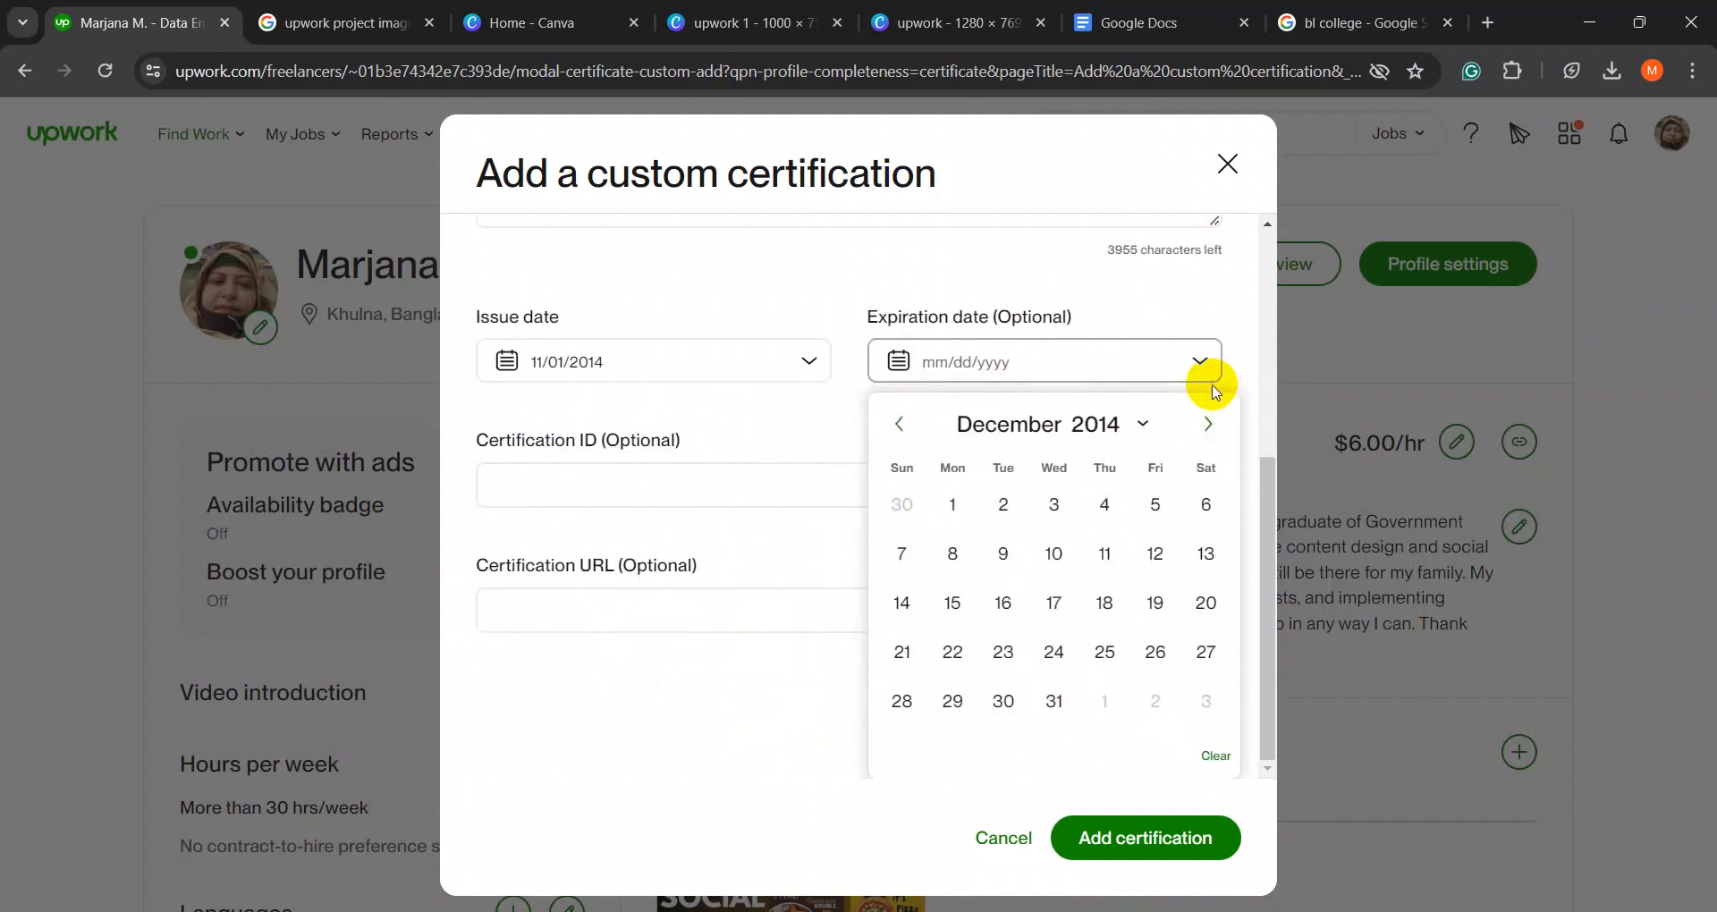
pyautogui.click(1210, 420)
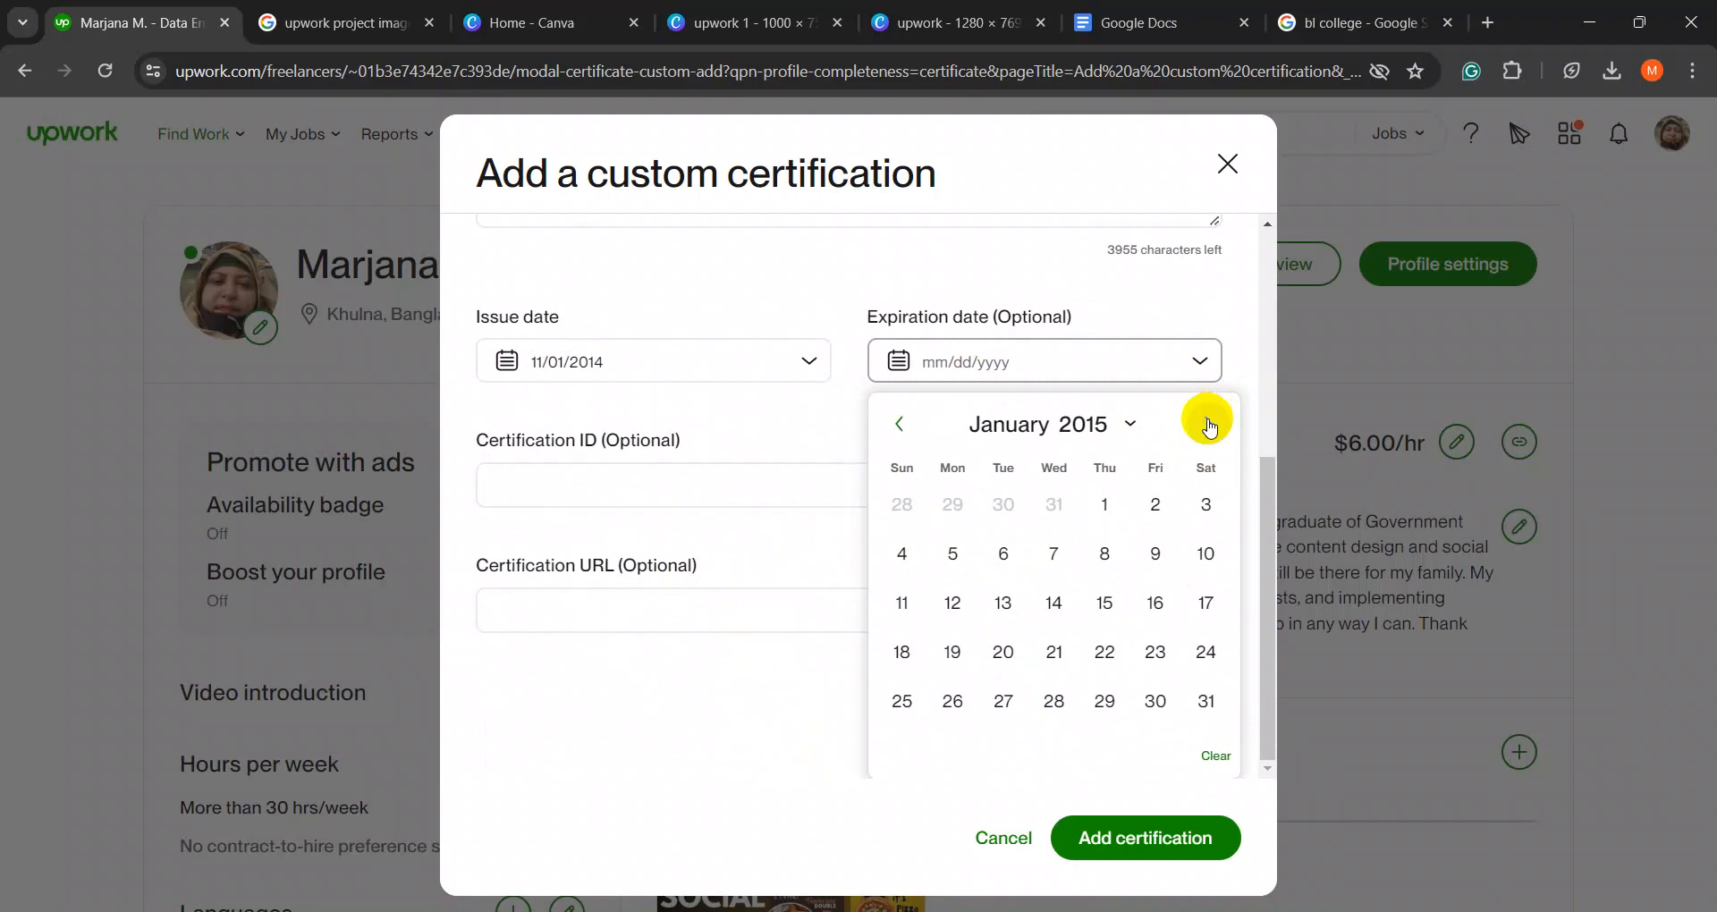
pyautogui.click(1208, 423)
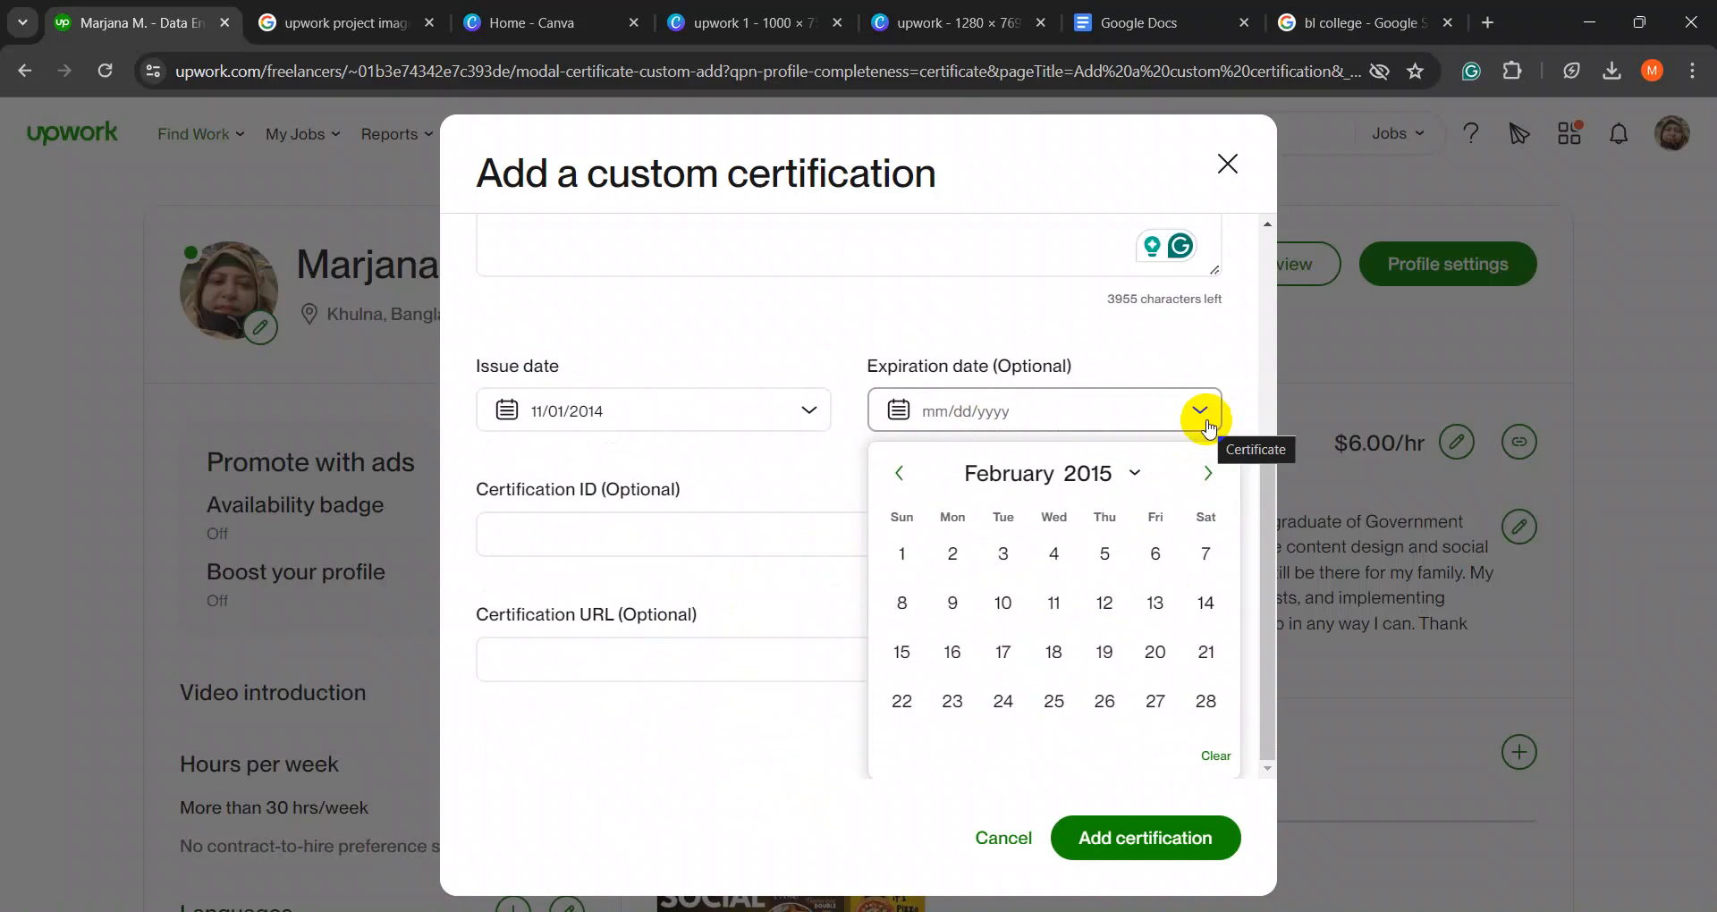
pyautogui.click(1206, 471)
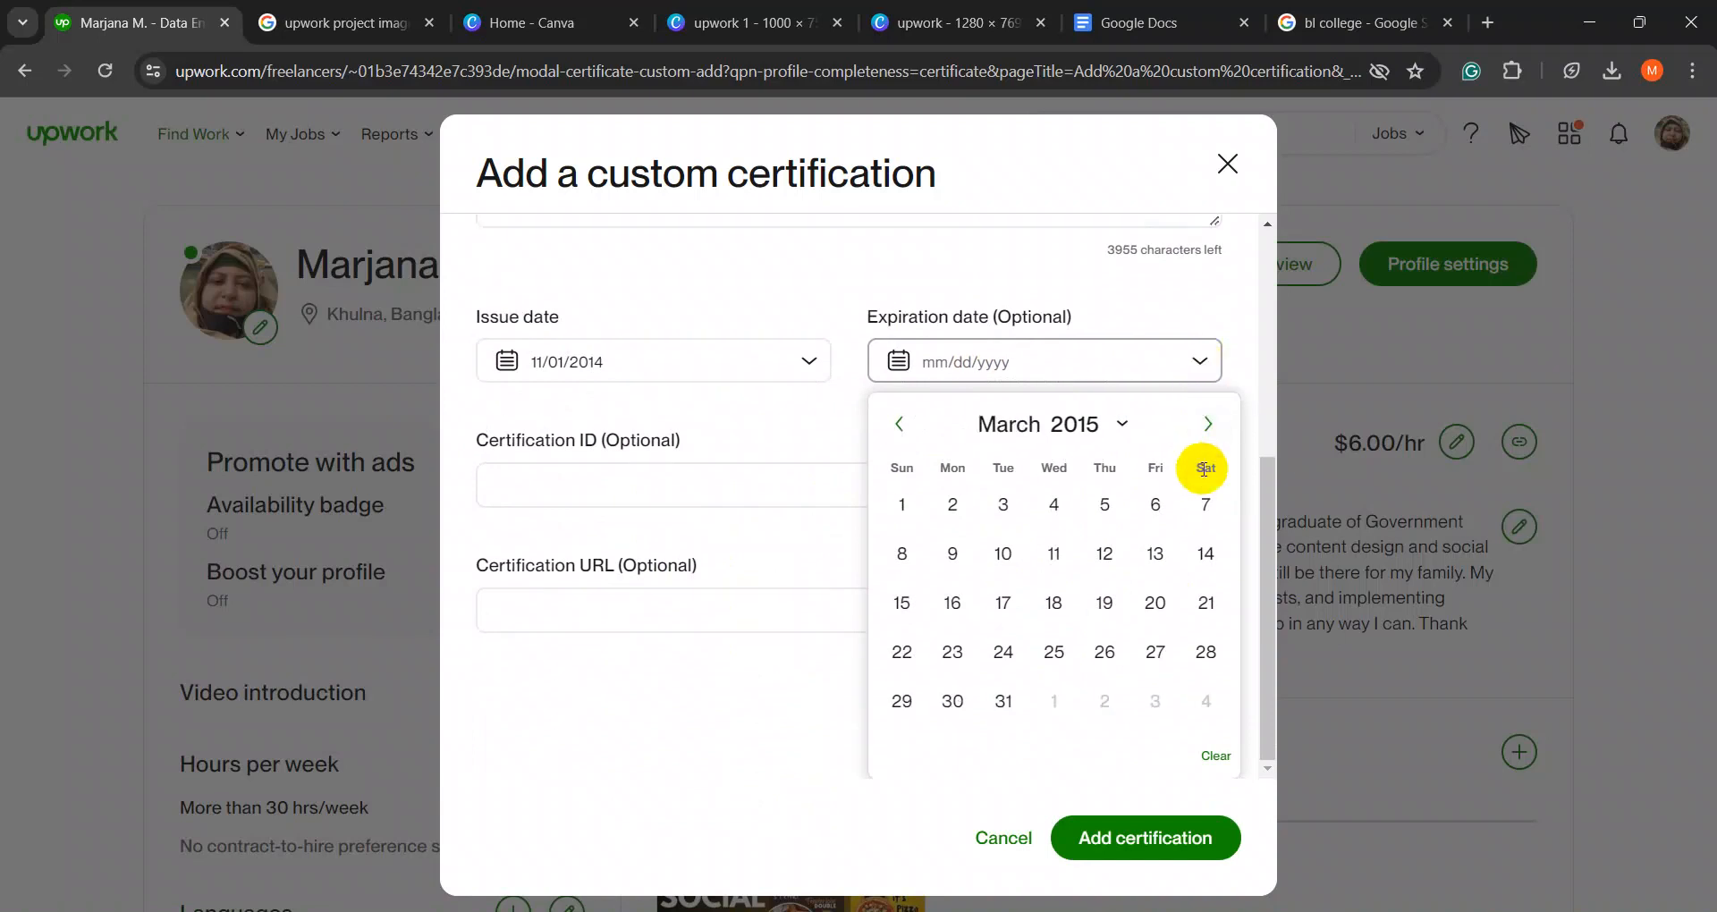
pyautogui.click(1003, 701)
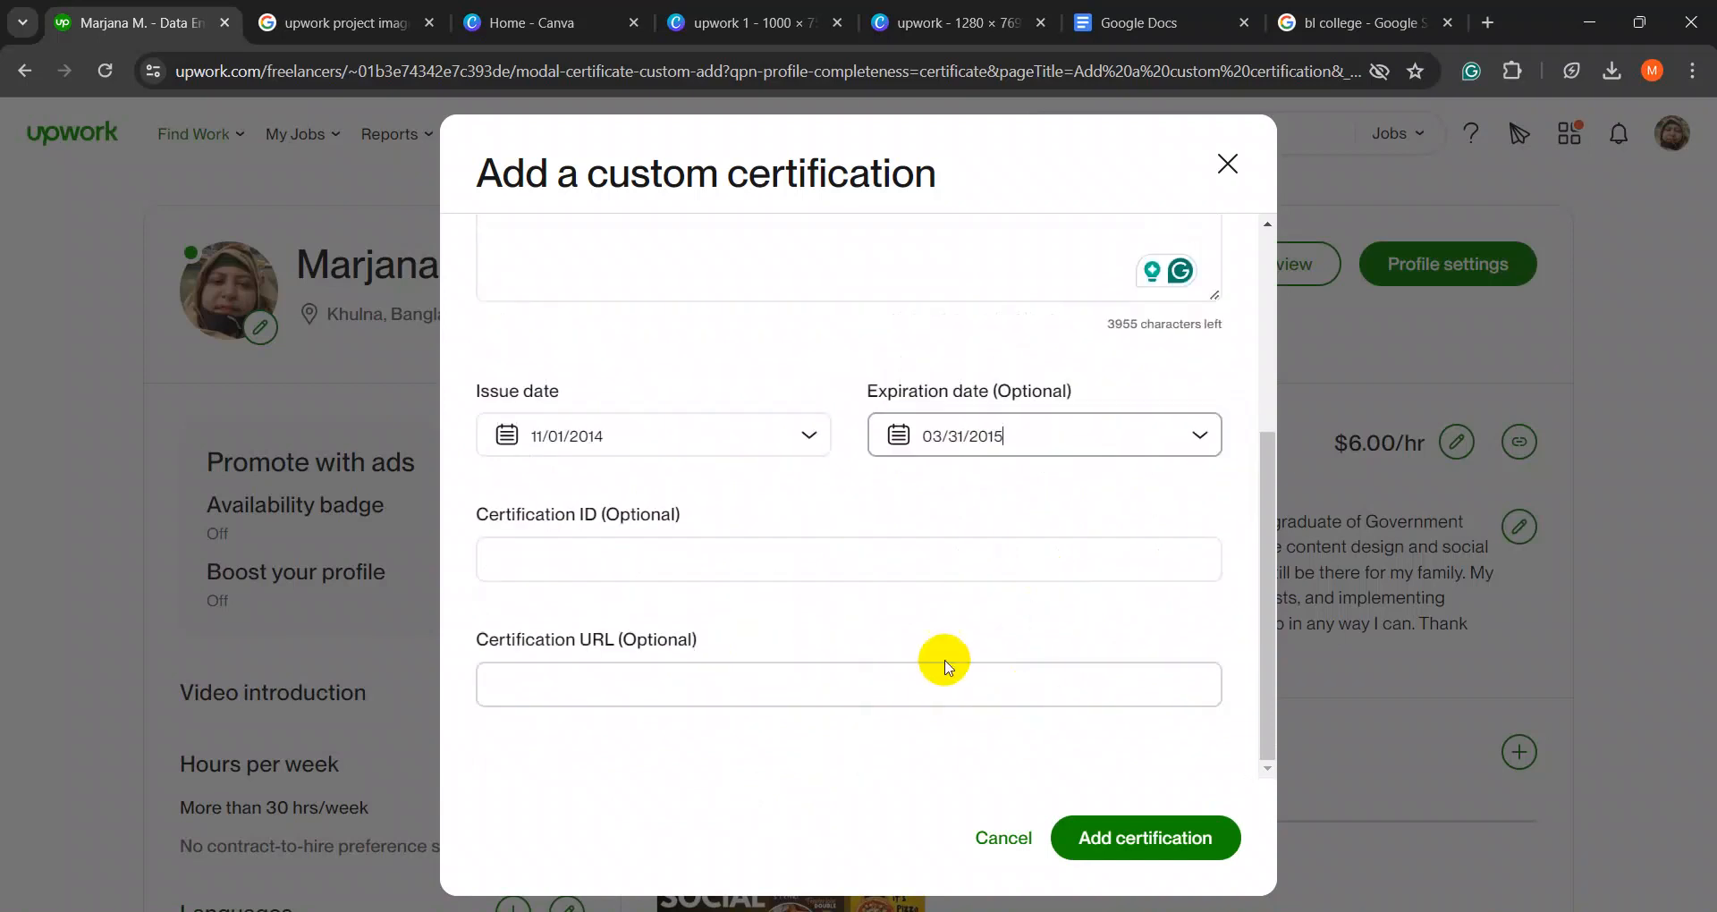
pyautogui.click(1084, 841)
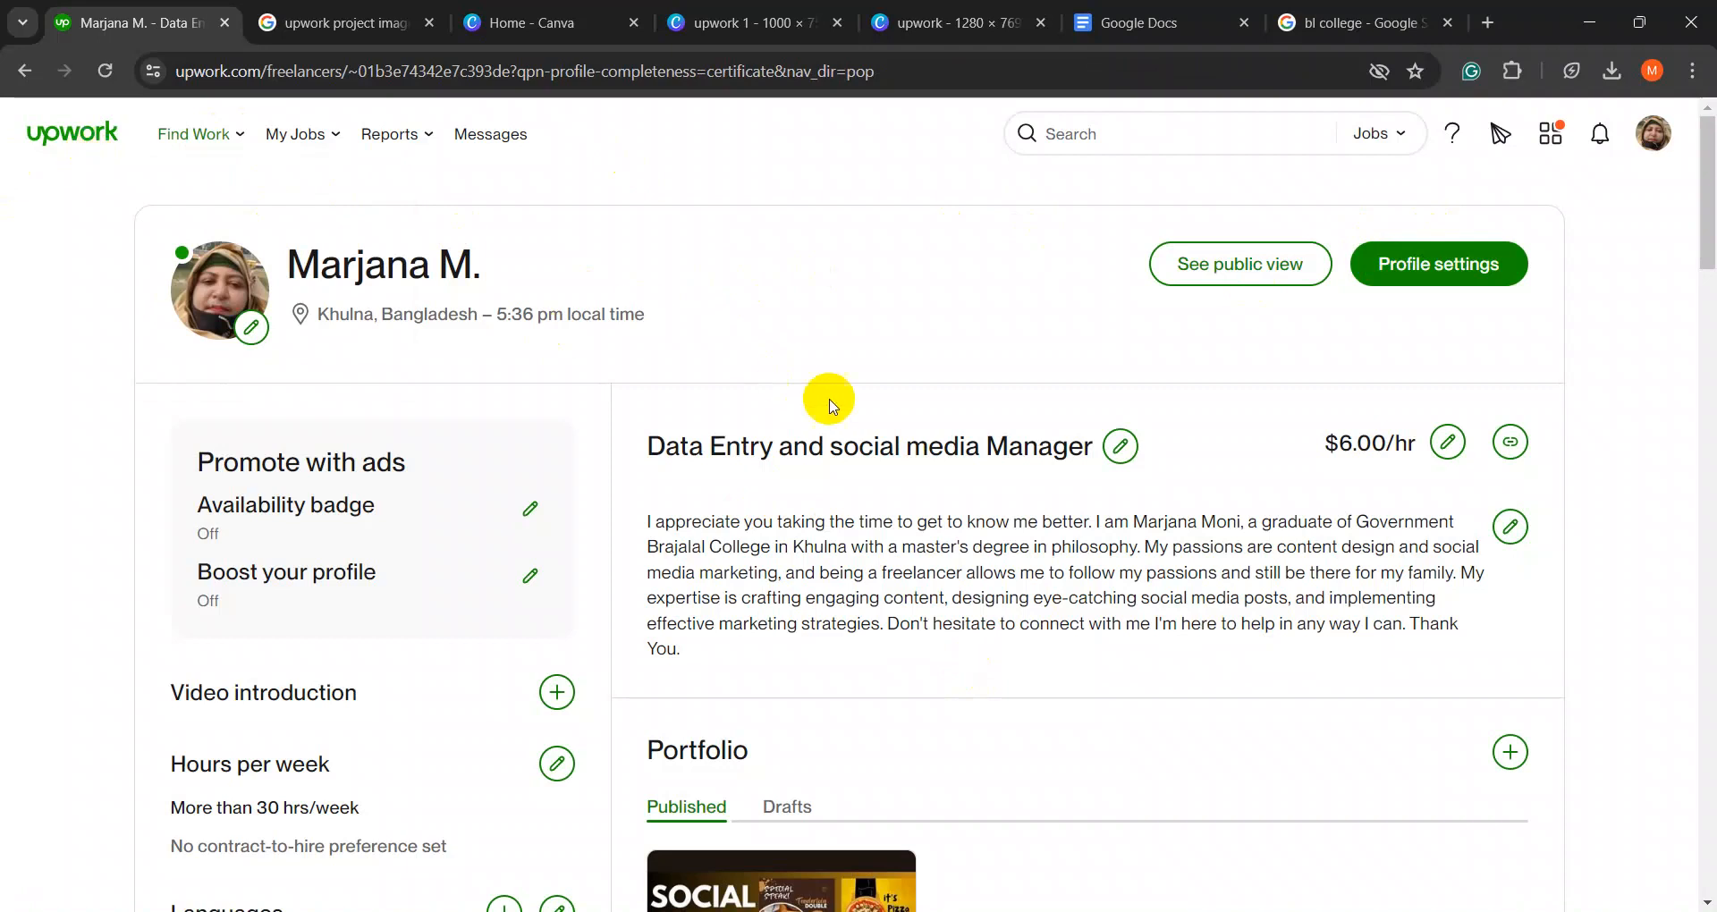
# - Look over the profile page, then review the remaining items in the profile completion checklist from the Find Work page and close it
pyautogui.scroll(-4, 830, 407)
pyautogui.scroll(4, 828, 433)
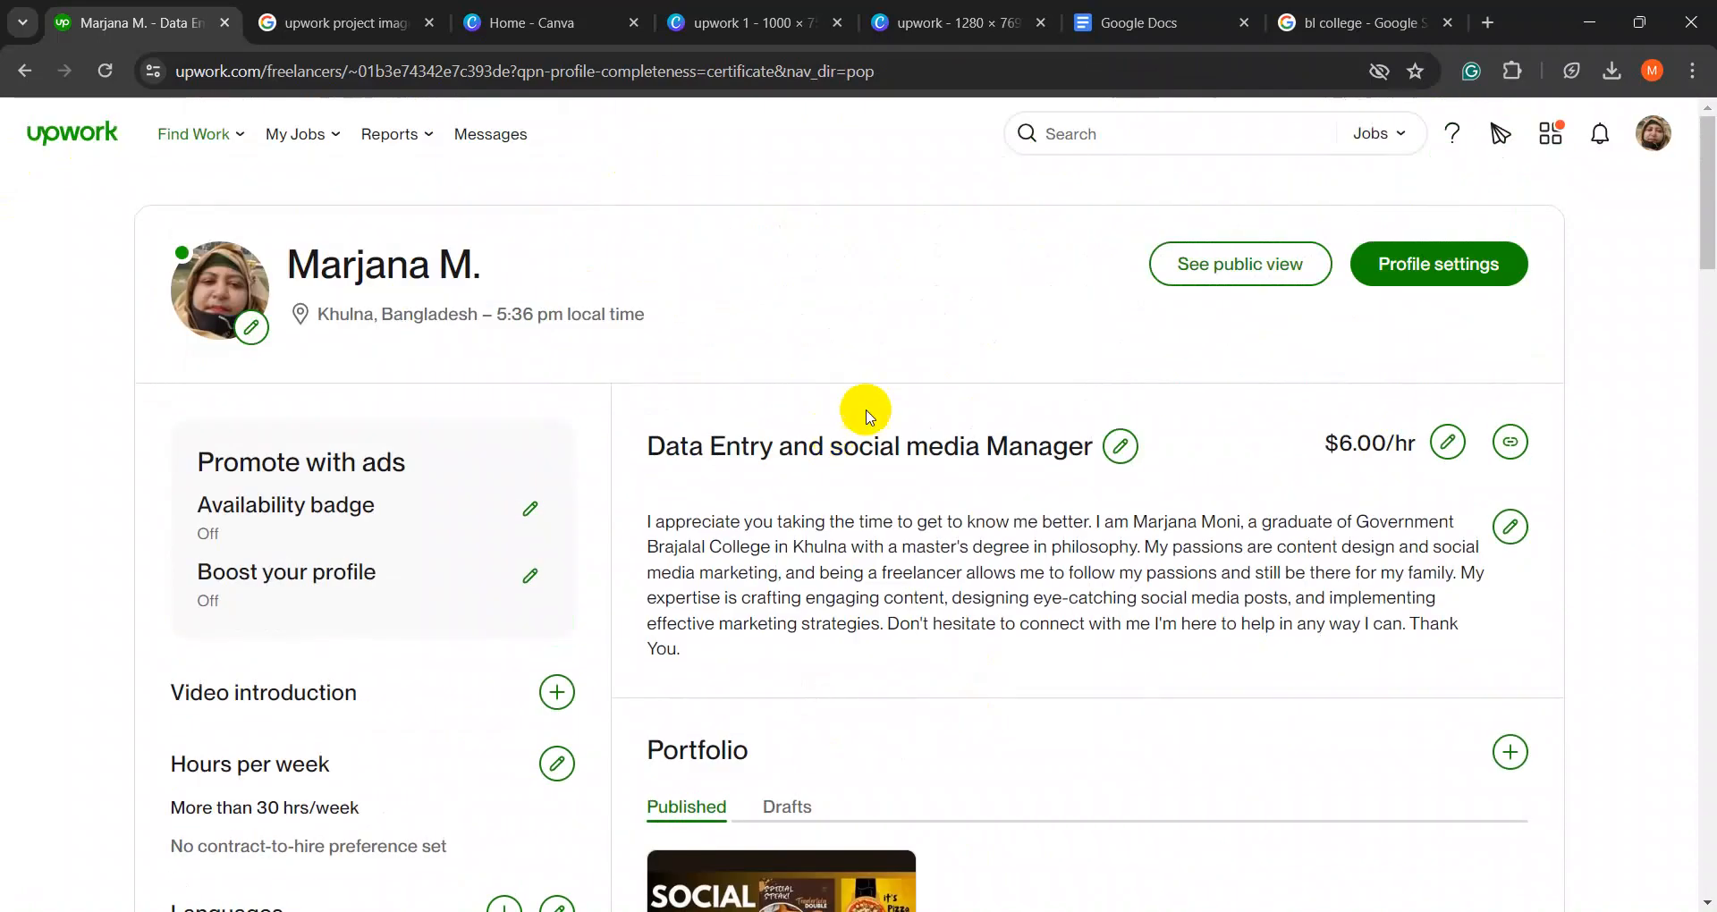
pyautogui.click(101, 139)
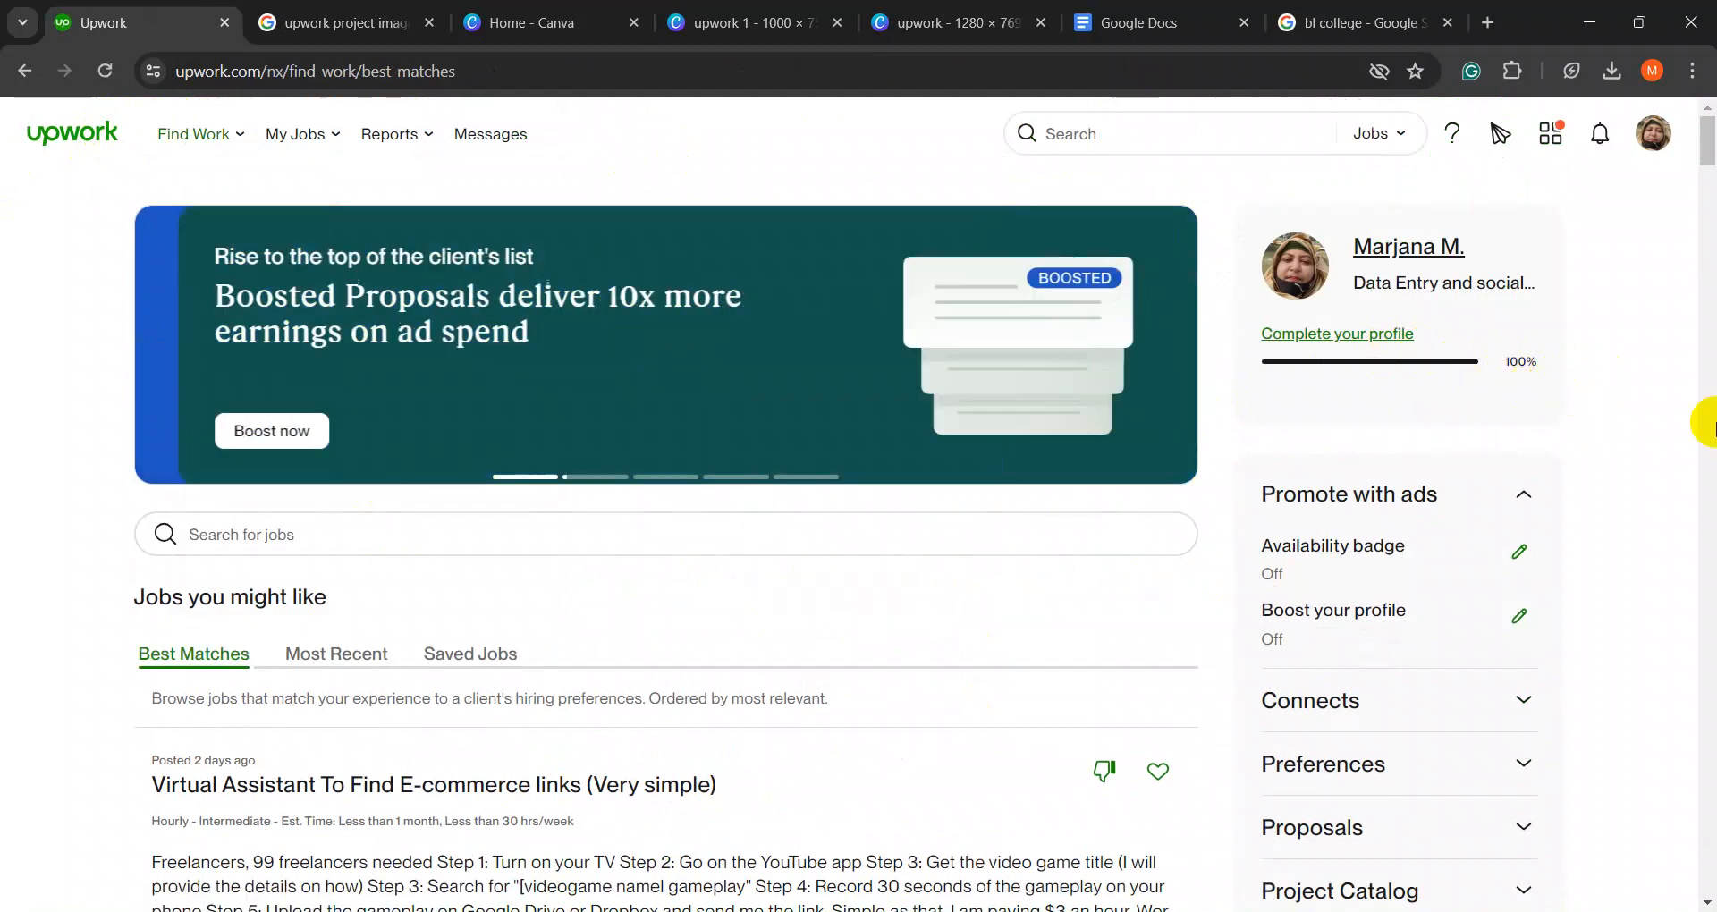
pyautogui.scroll(-1, 1606, 445)
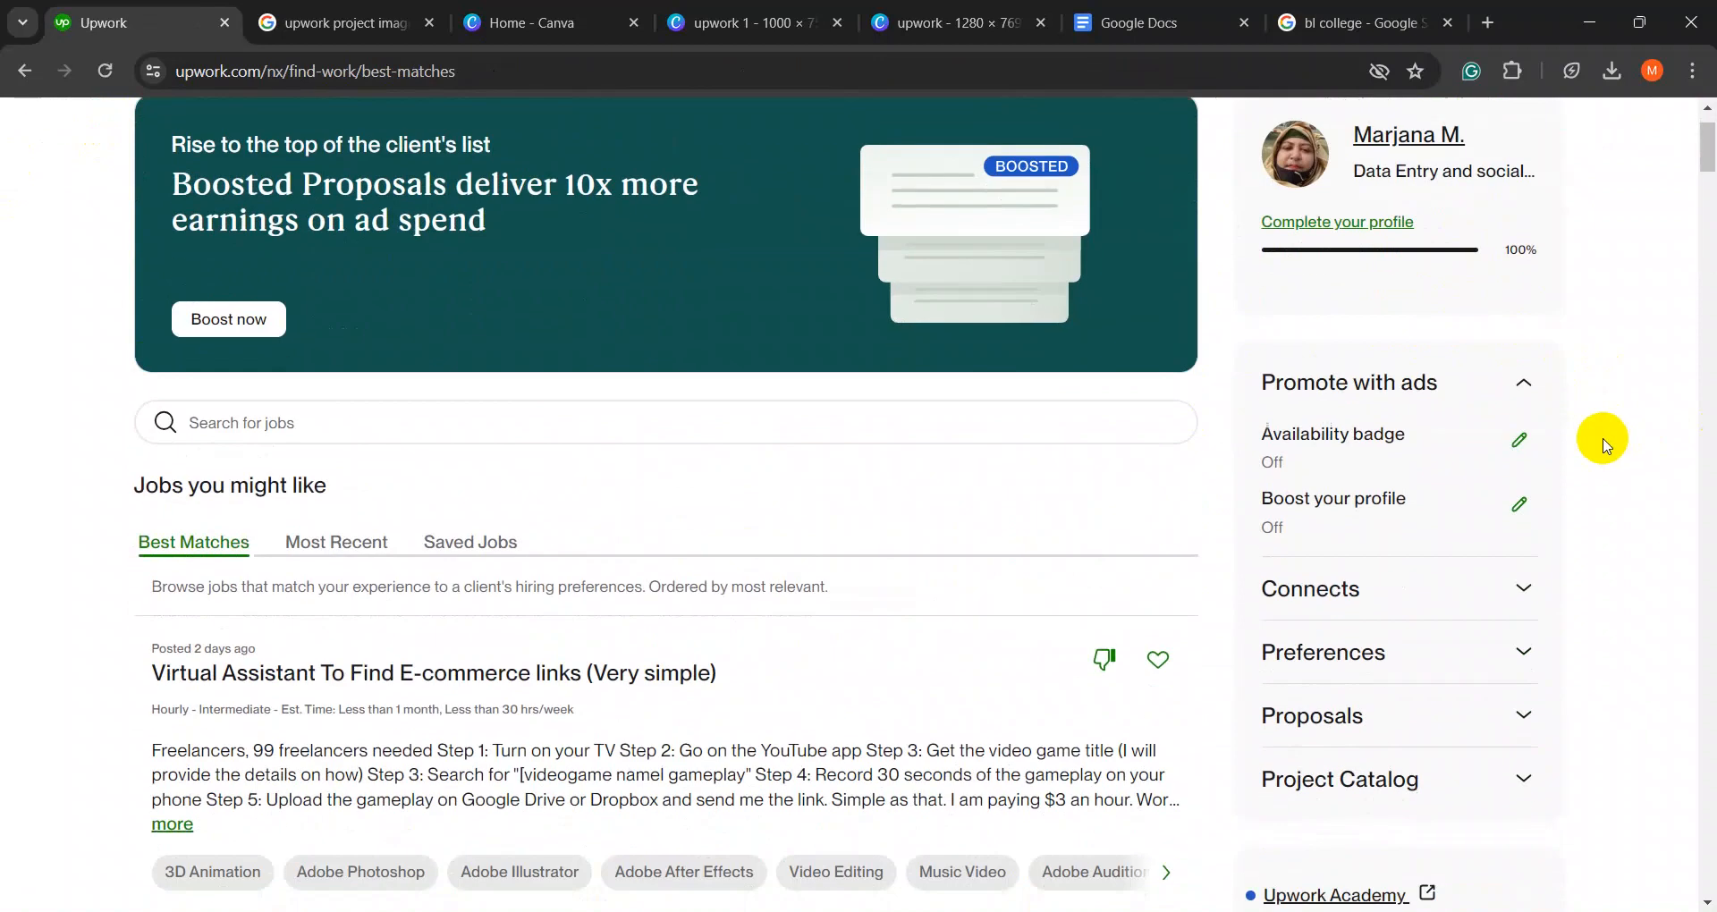
pyautogui.click(1341, 225)
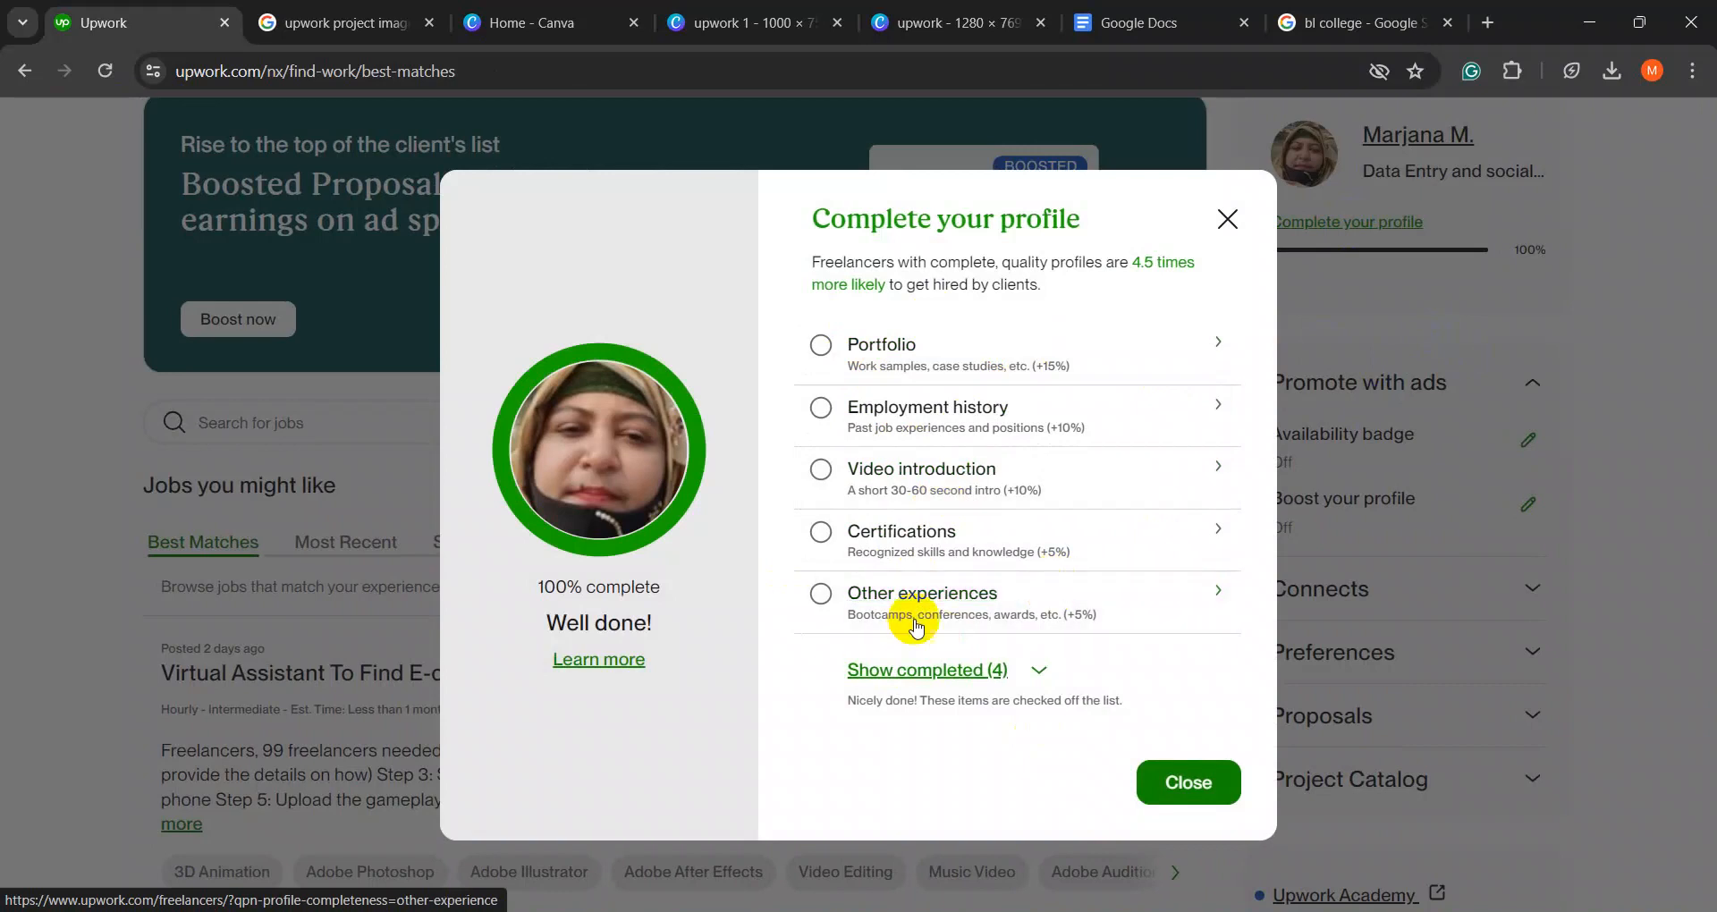
pyautogui.click(1225, 219)
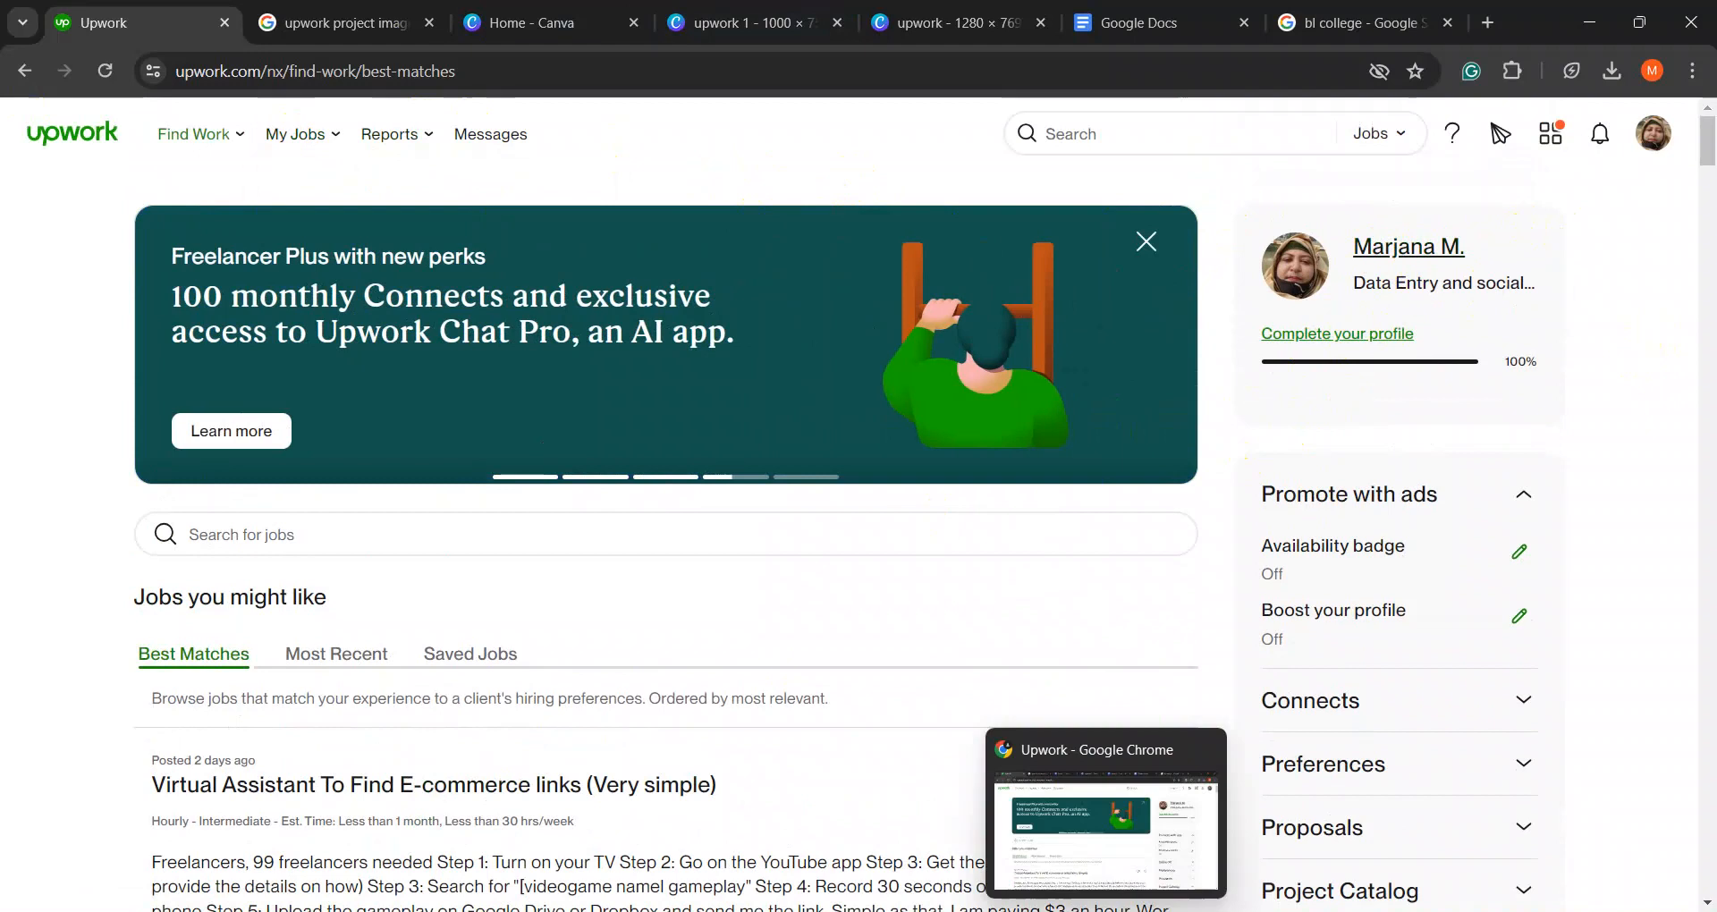
# - Open WhatsApp Web in a new browser tab and open the most recent chat containing the sent photos
pyautogui.click(1483, 19)
pyautogui.write('we')
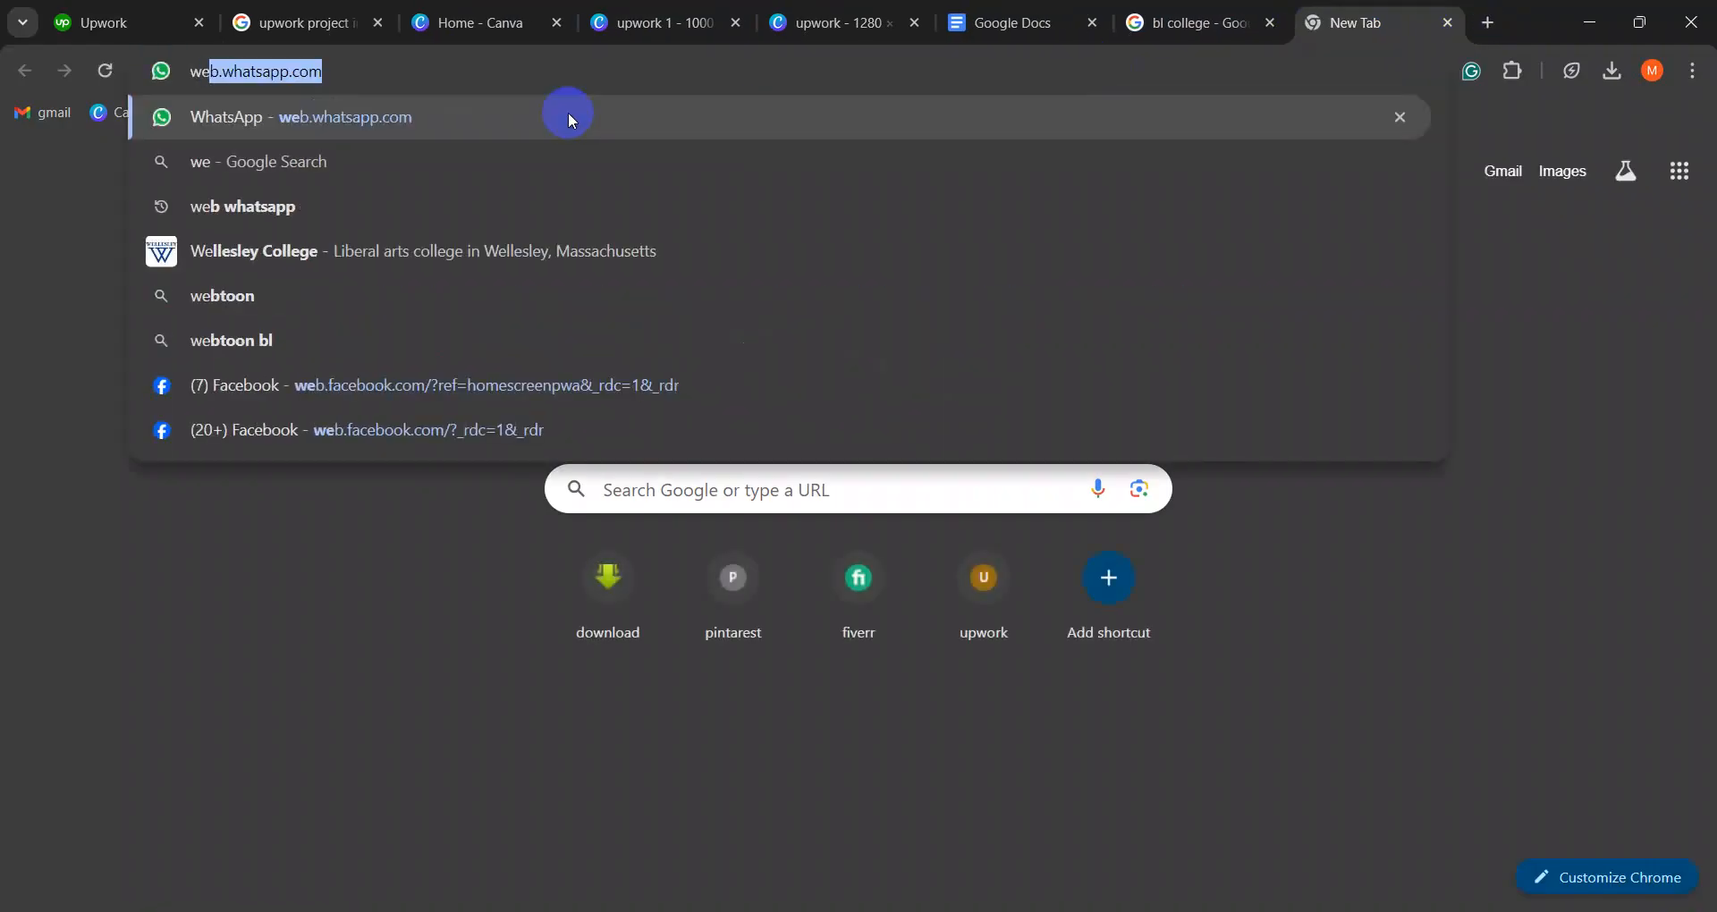
pyautogui.click(566, 111)
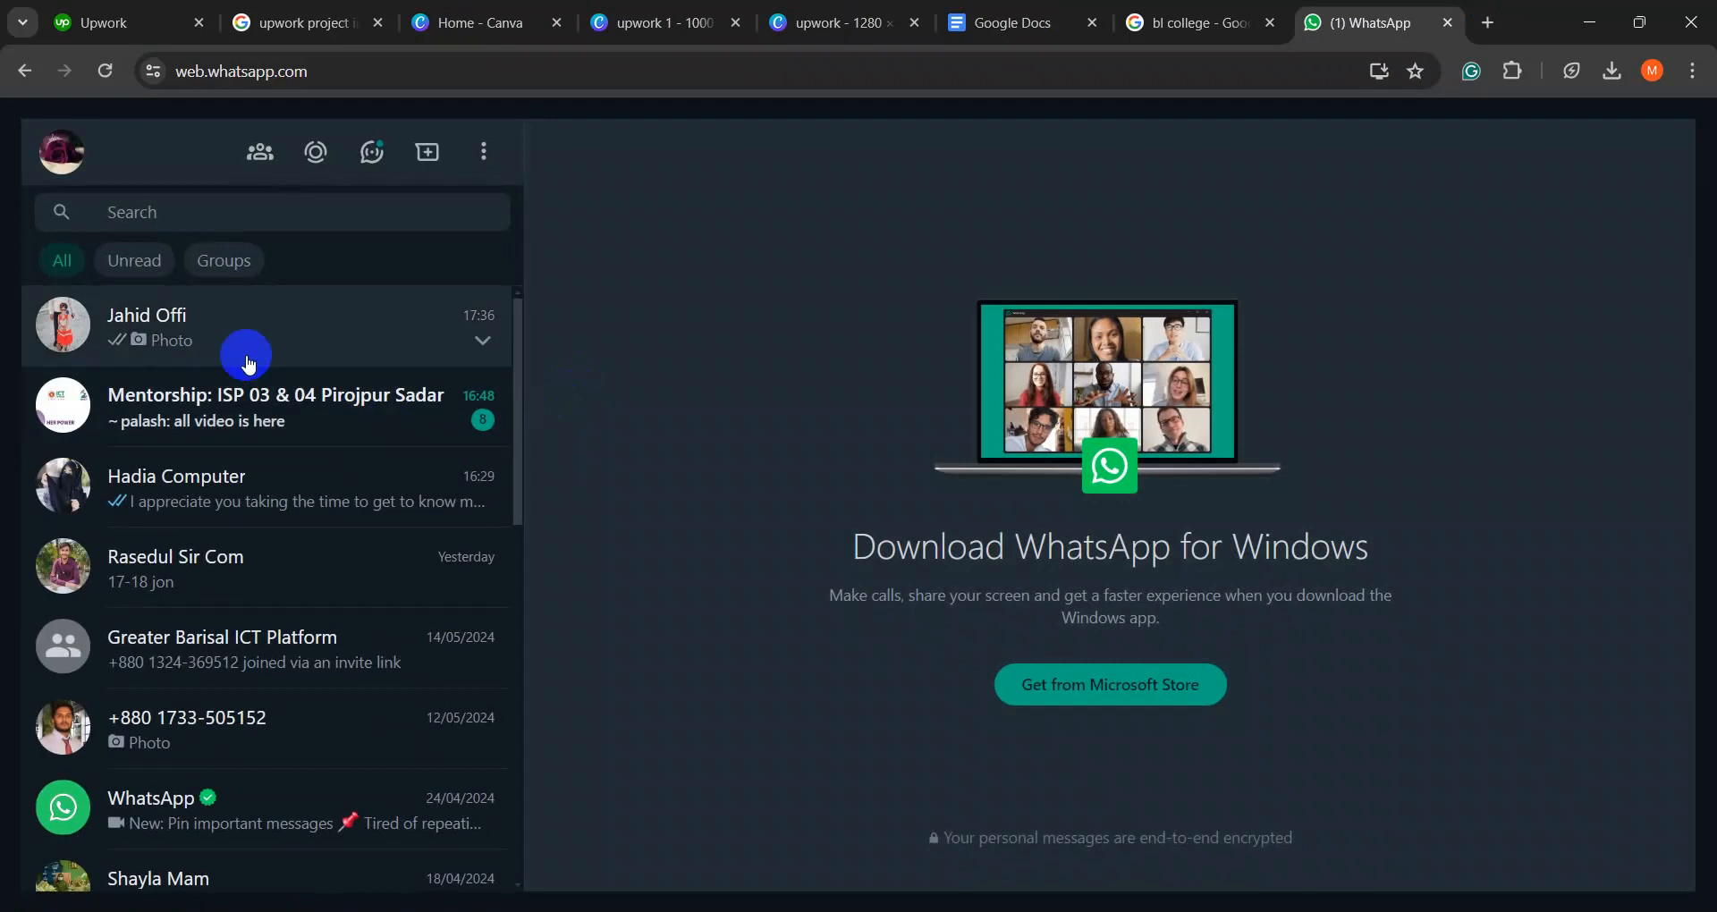
pyautogui.click(215, 344)
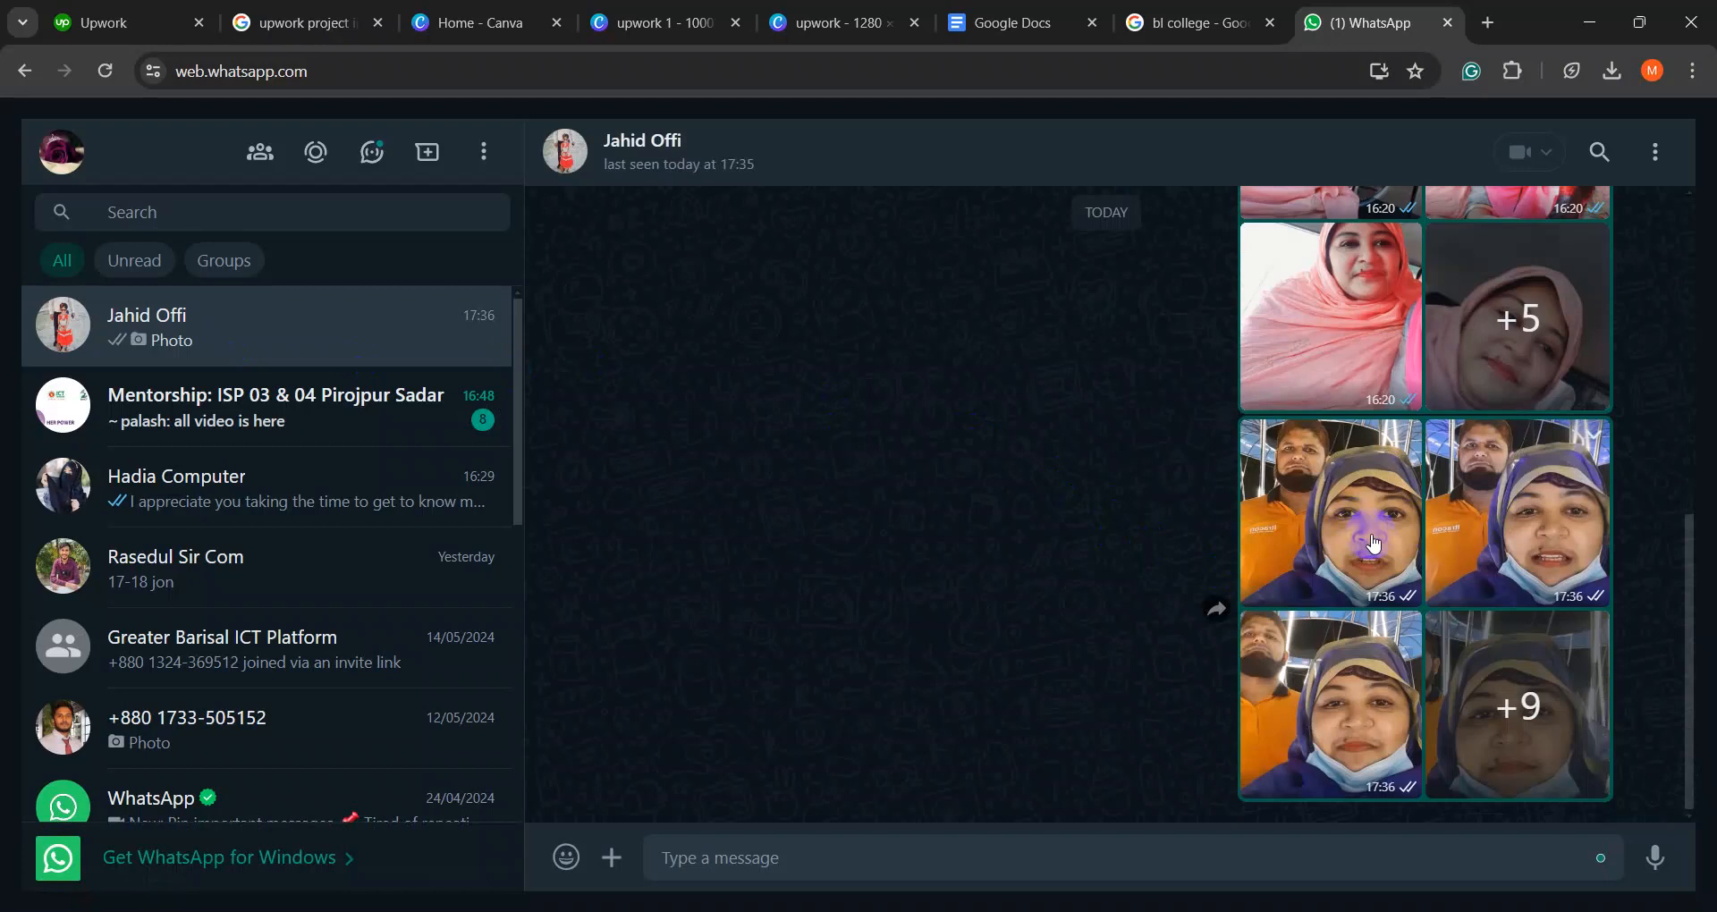
# - Look through the photos sent today in the open chat, viewing one of the 16:20 photos at full size
pyautogui.scroll(1, 1391, 681)
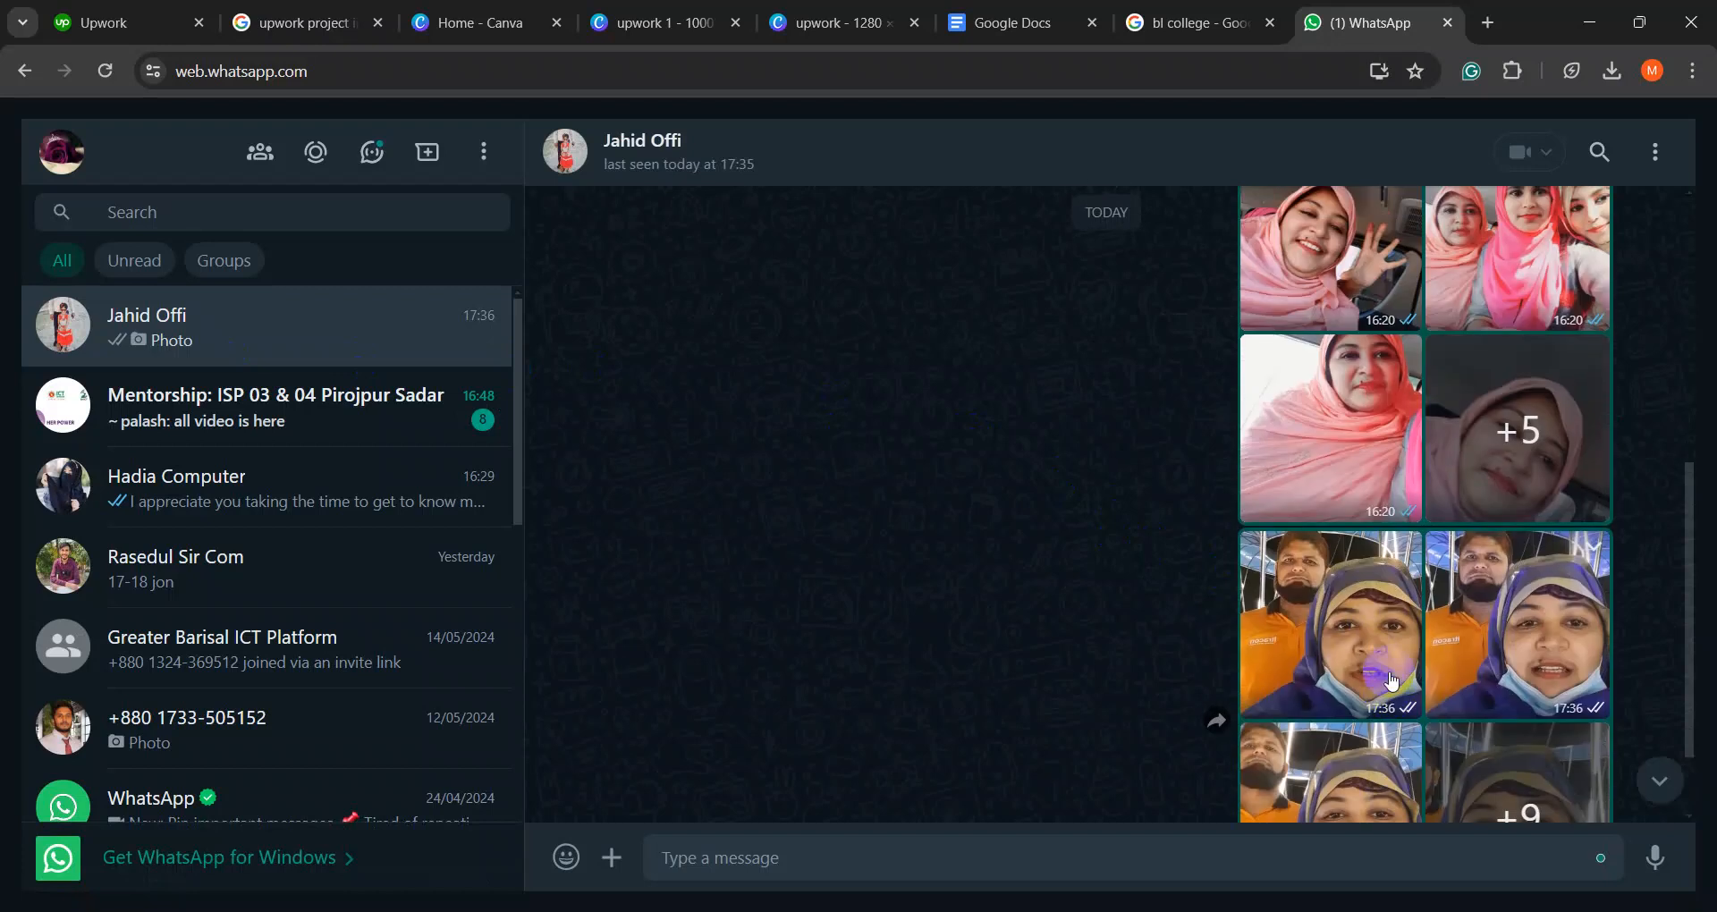
pyautogui.scroll(1, 1391, 682)
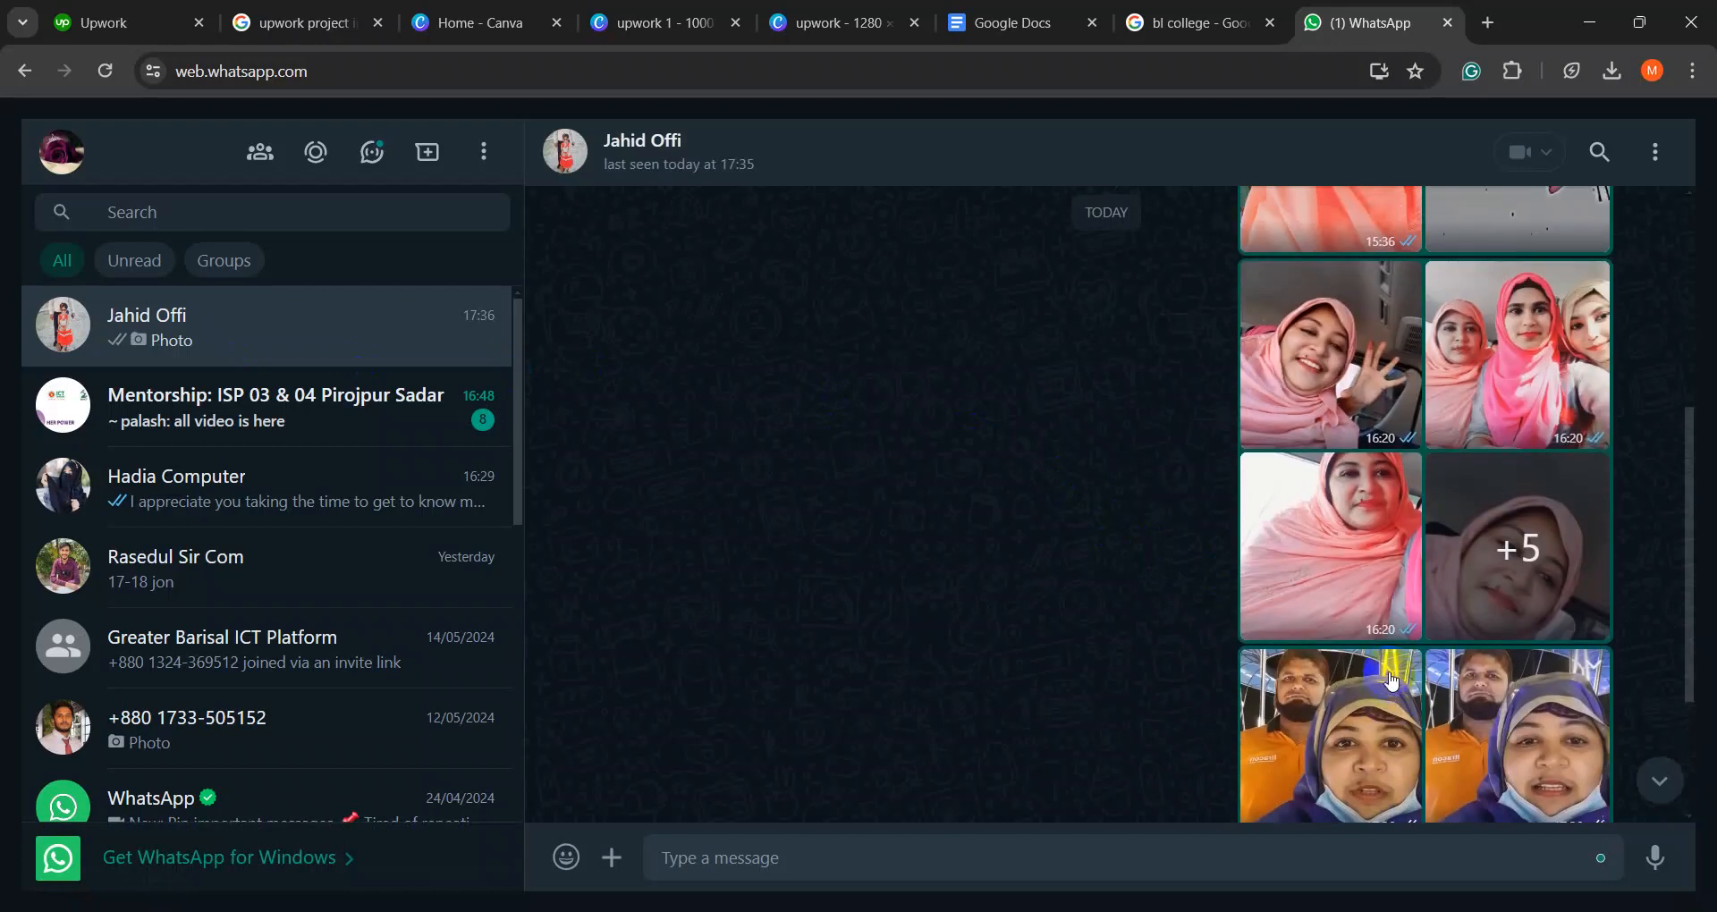
pyautogui.scroll(3, 1392, 682)
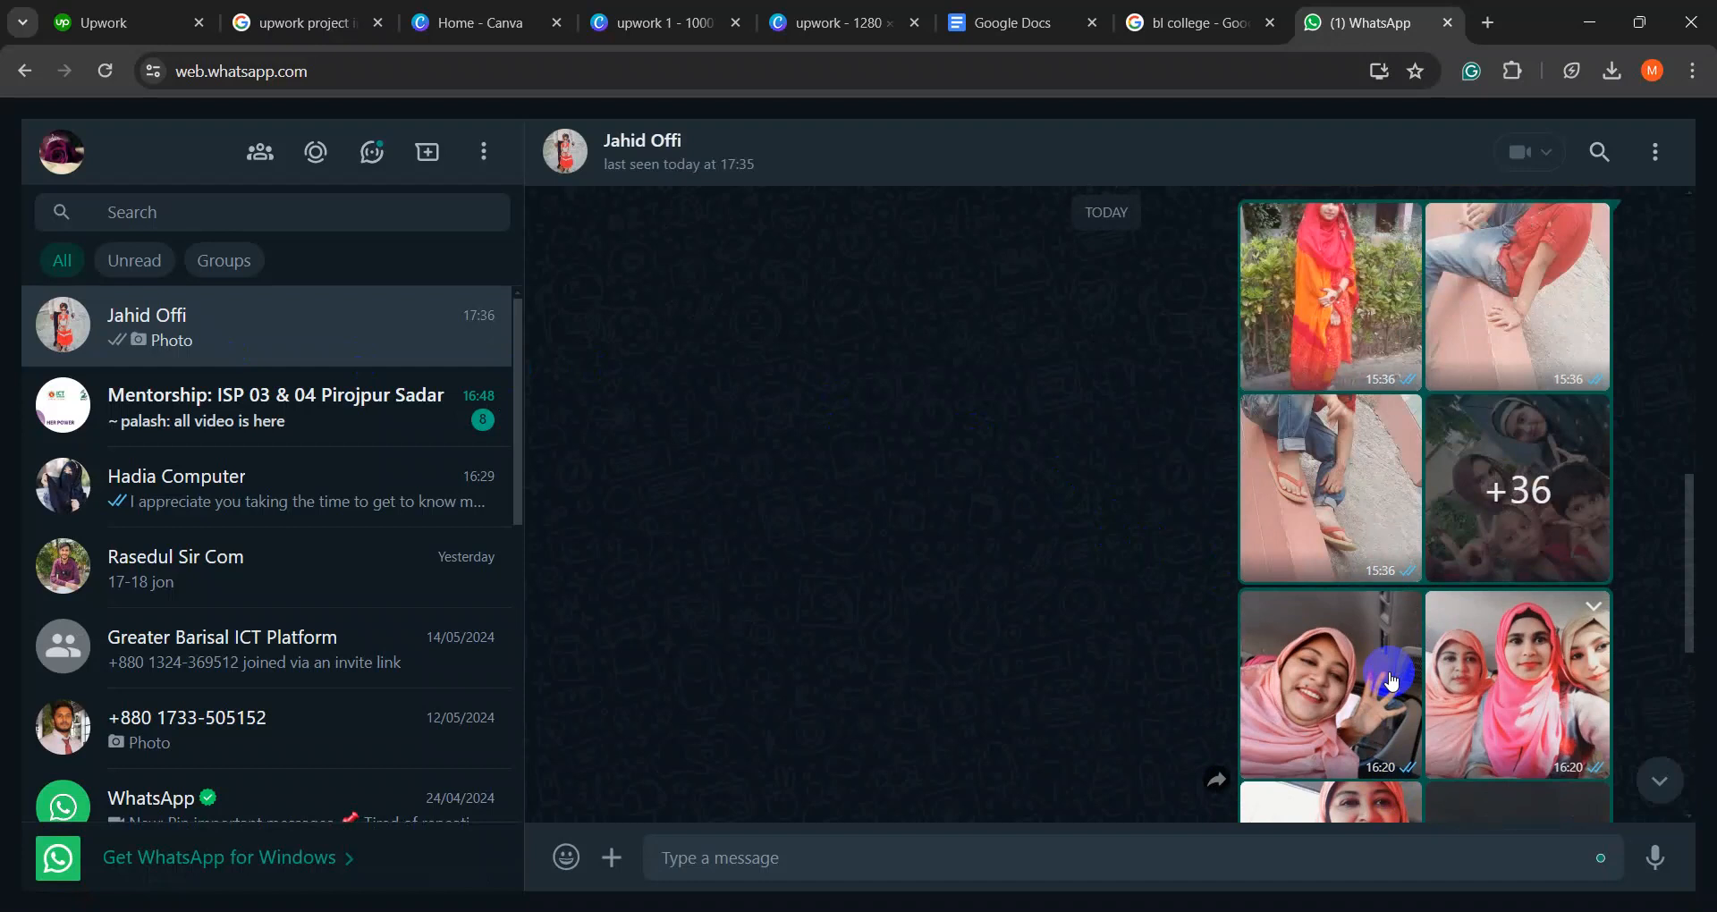
pyautogui.scroll(-4, 1391, 681)
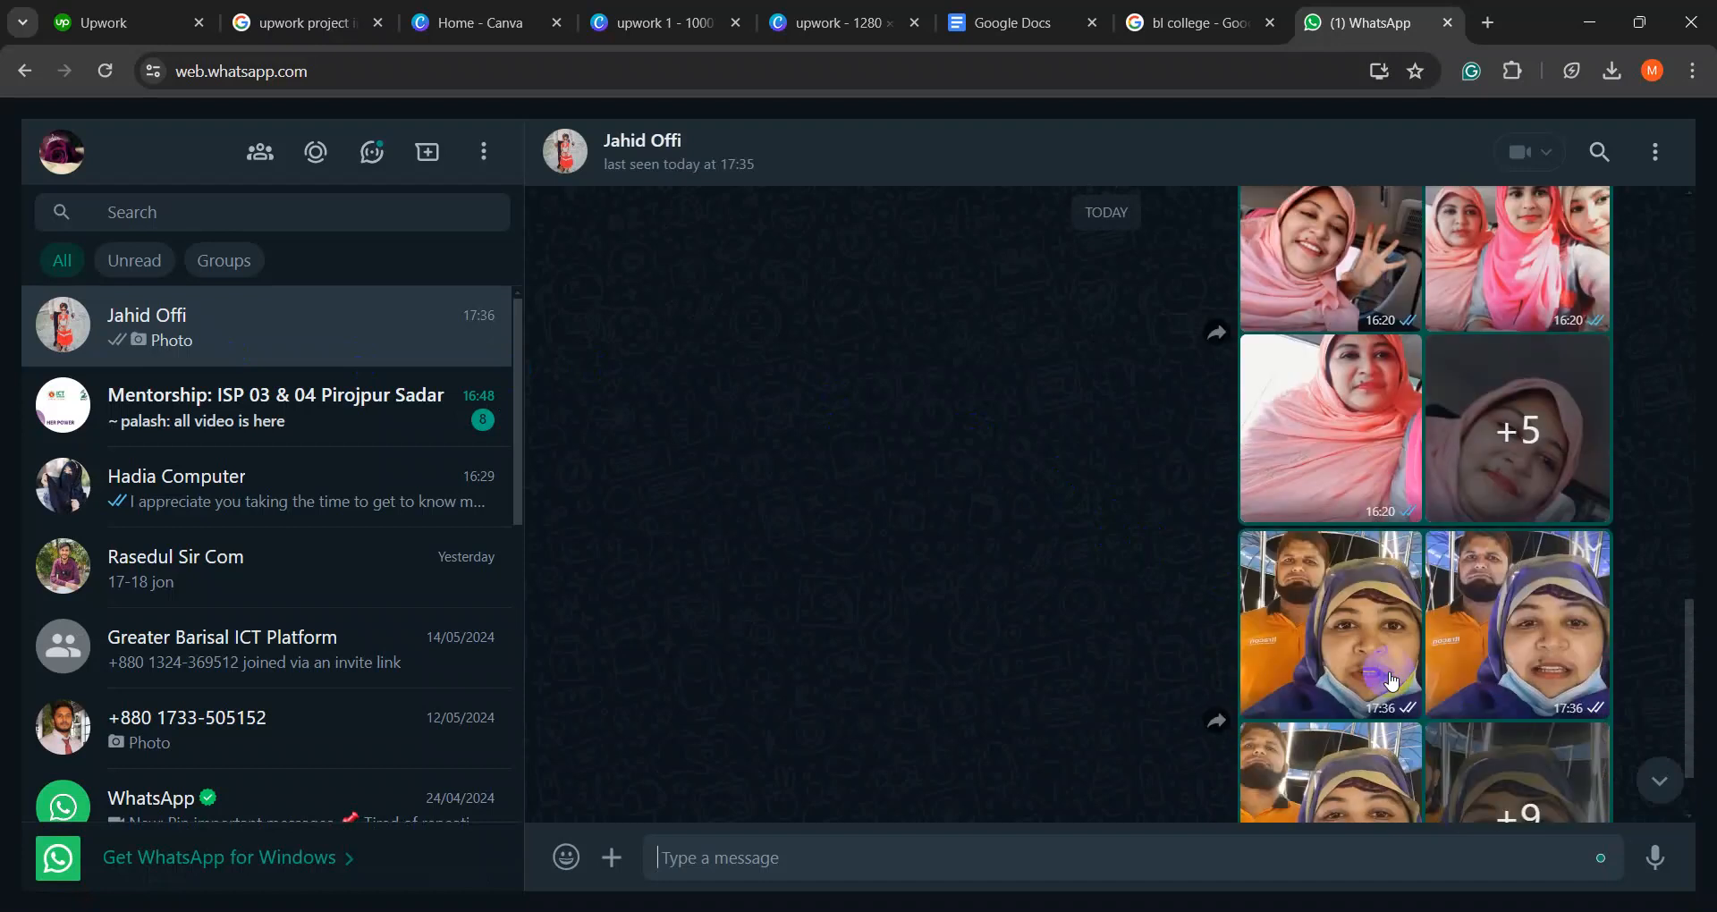
pyautogui.scroll(-1, 1392, 681)
pyautogui.scroll(2, 1391, 681)
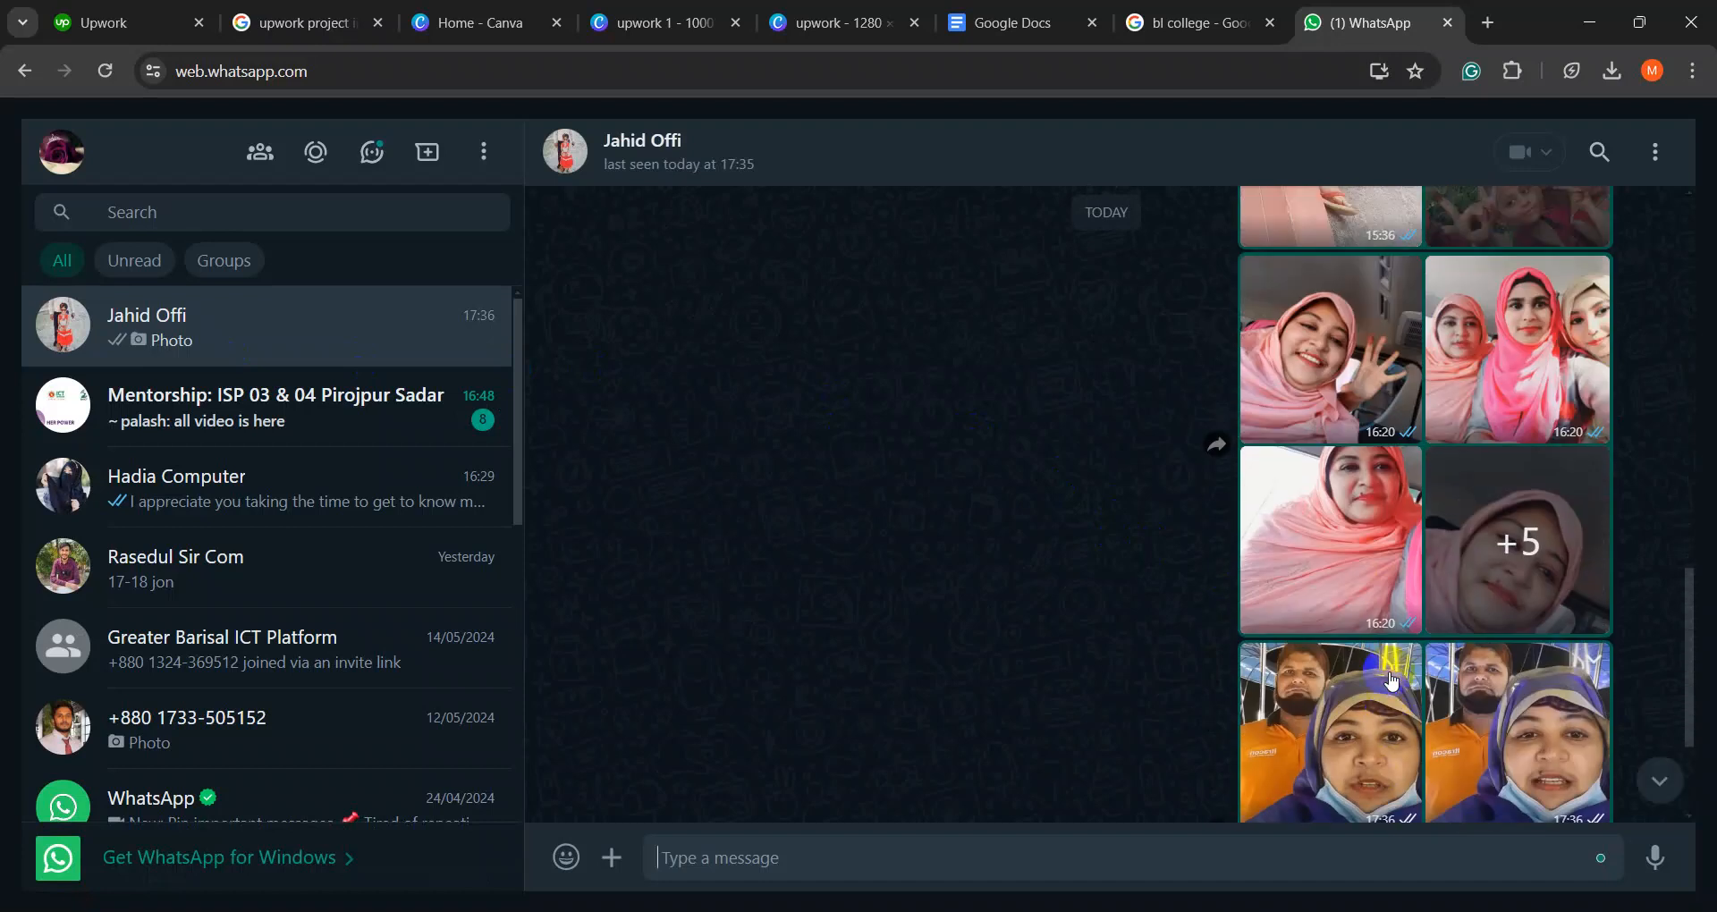
pyautogui.click(1348, 577)
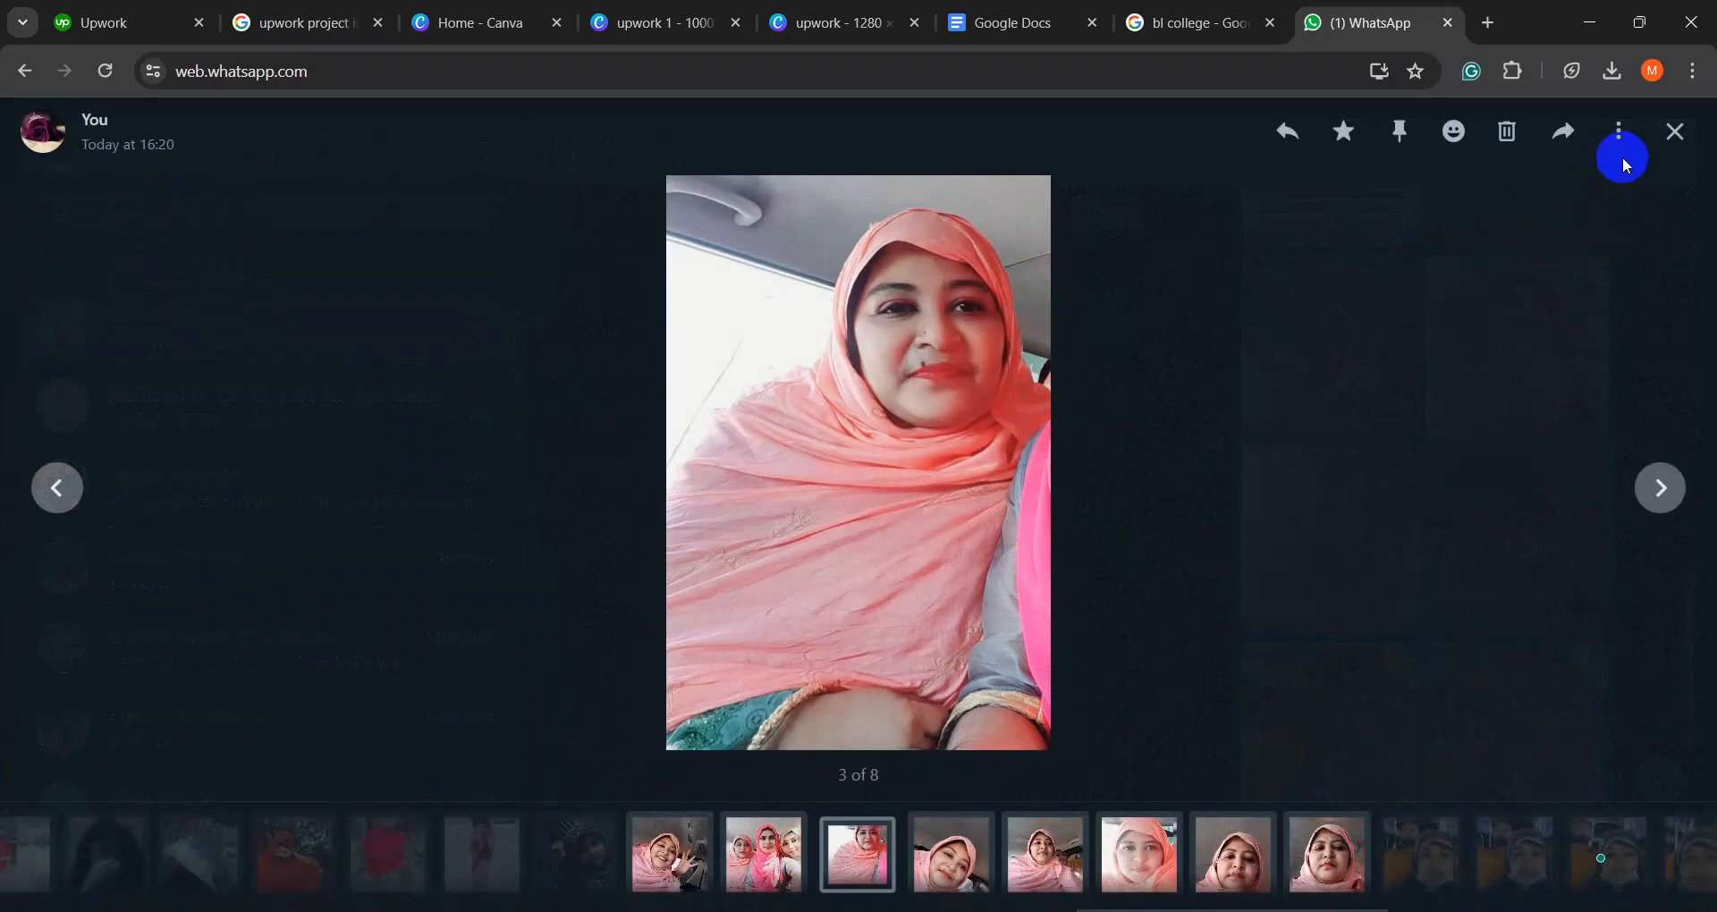
pyautogui.click(1674, 135)
pyautogui.scroll(-3, 1471, 540)
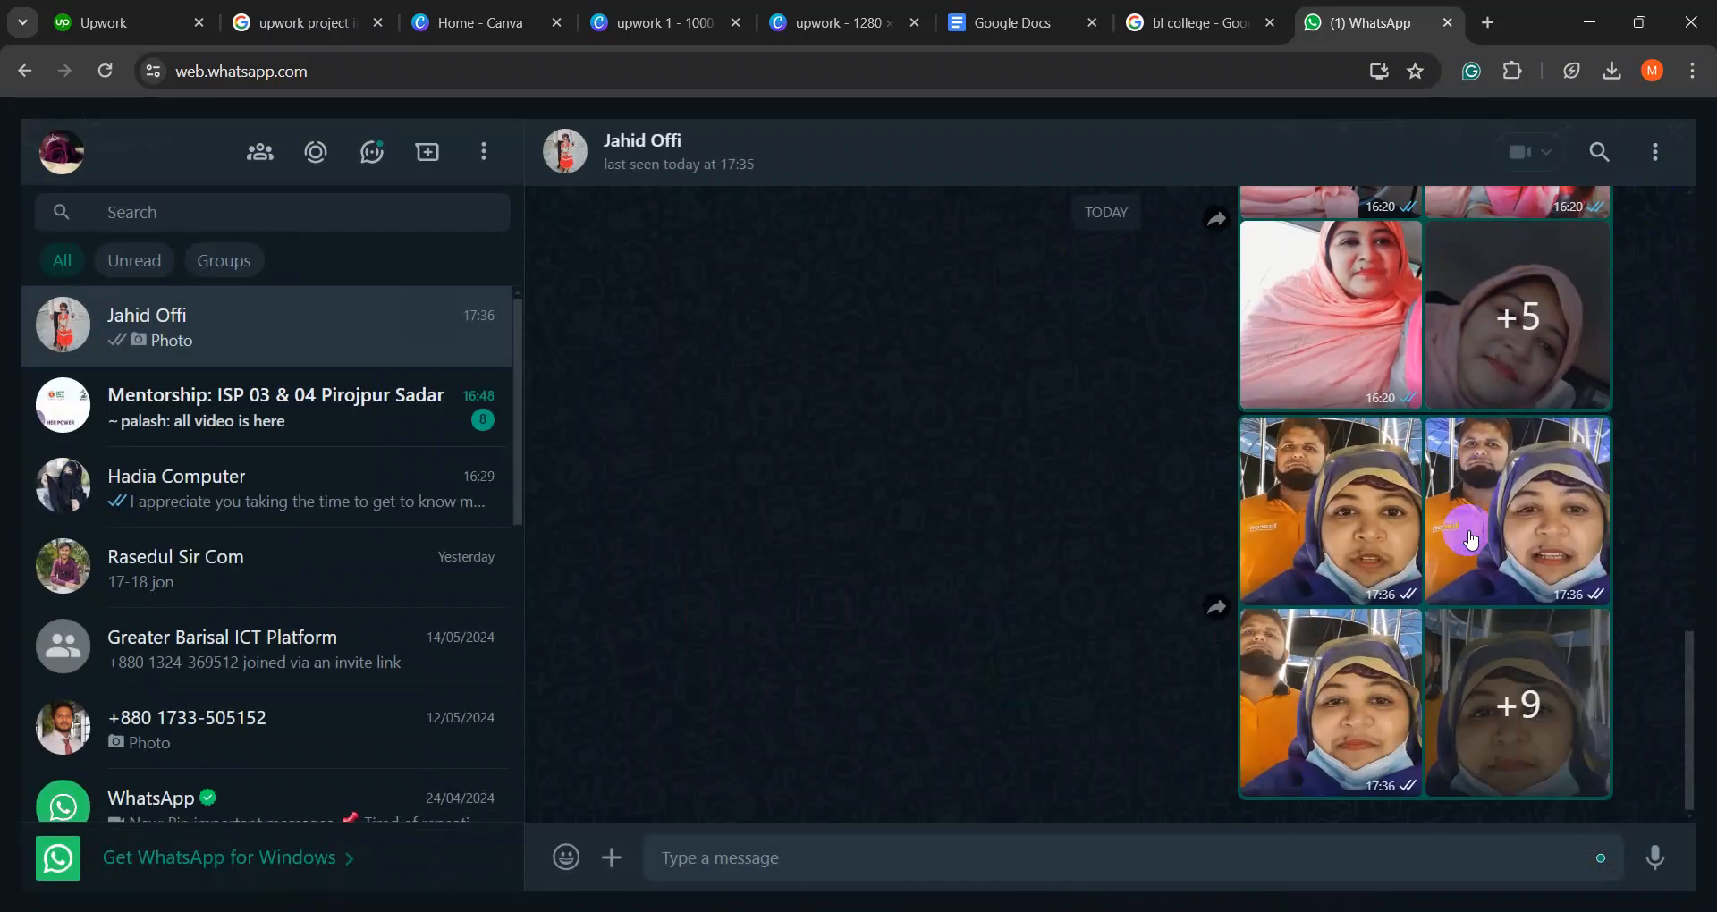
# - Return to Upwork and open the freelancer's own profile page
pyautogui.click(138, 21)
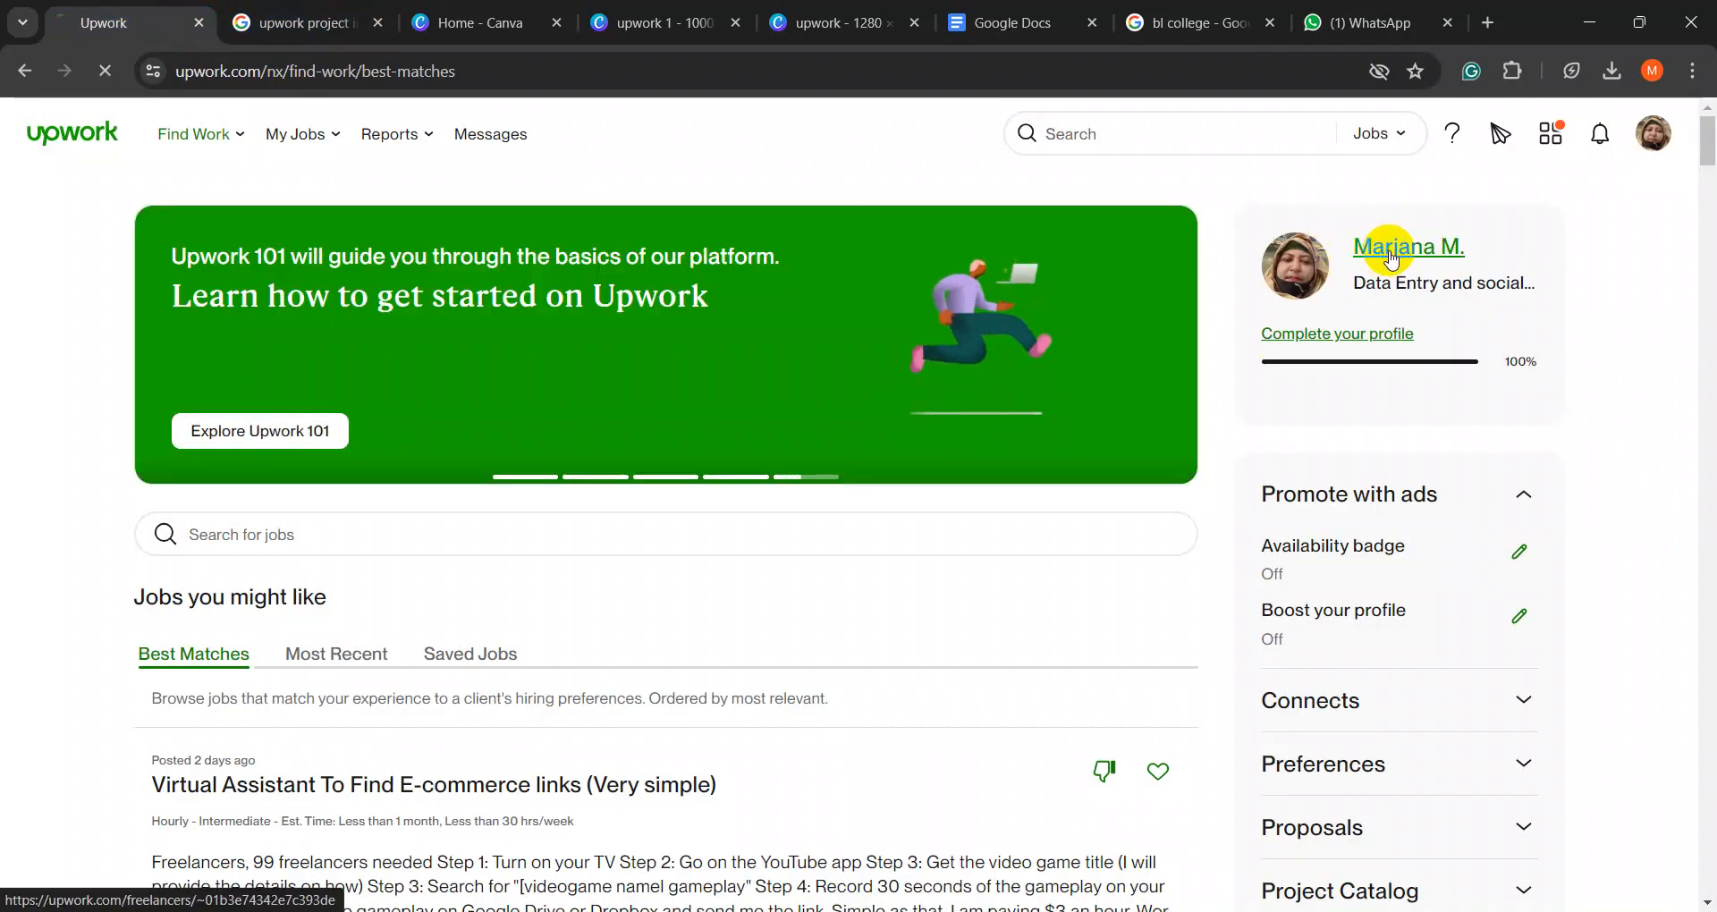
pyautogui.click(1390, 258)
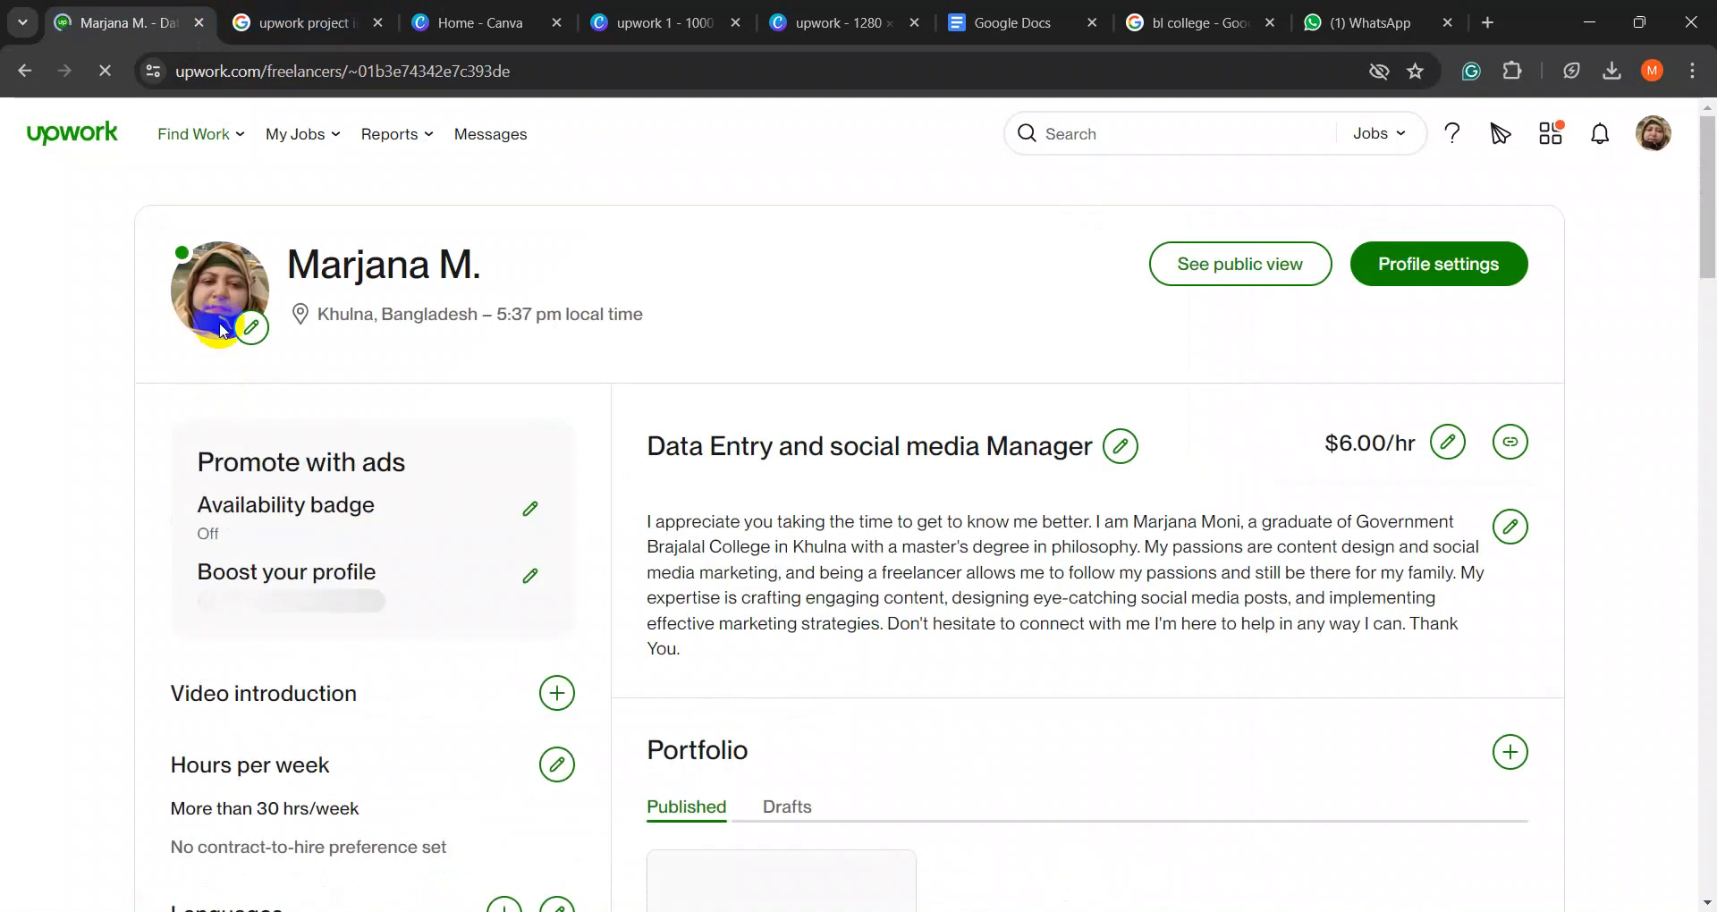
pyautogui.click(254, 331)
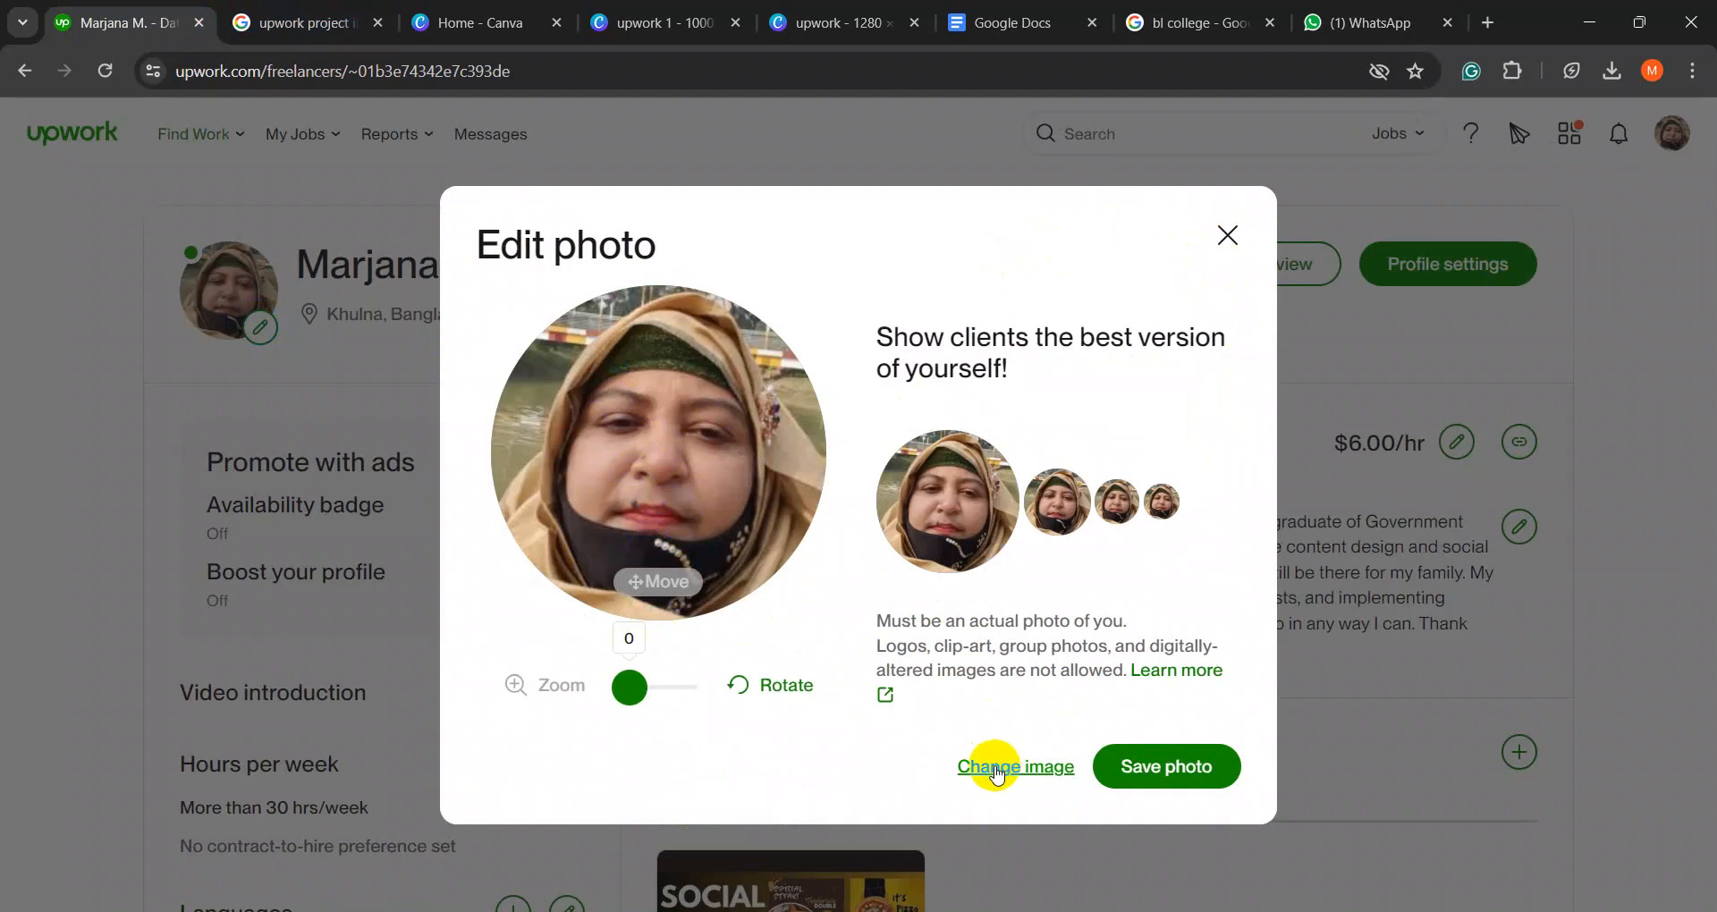
pyautogui.click(1024, 770)
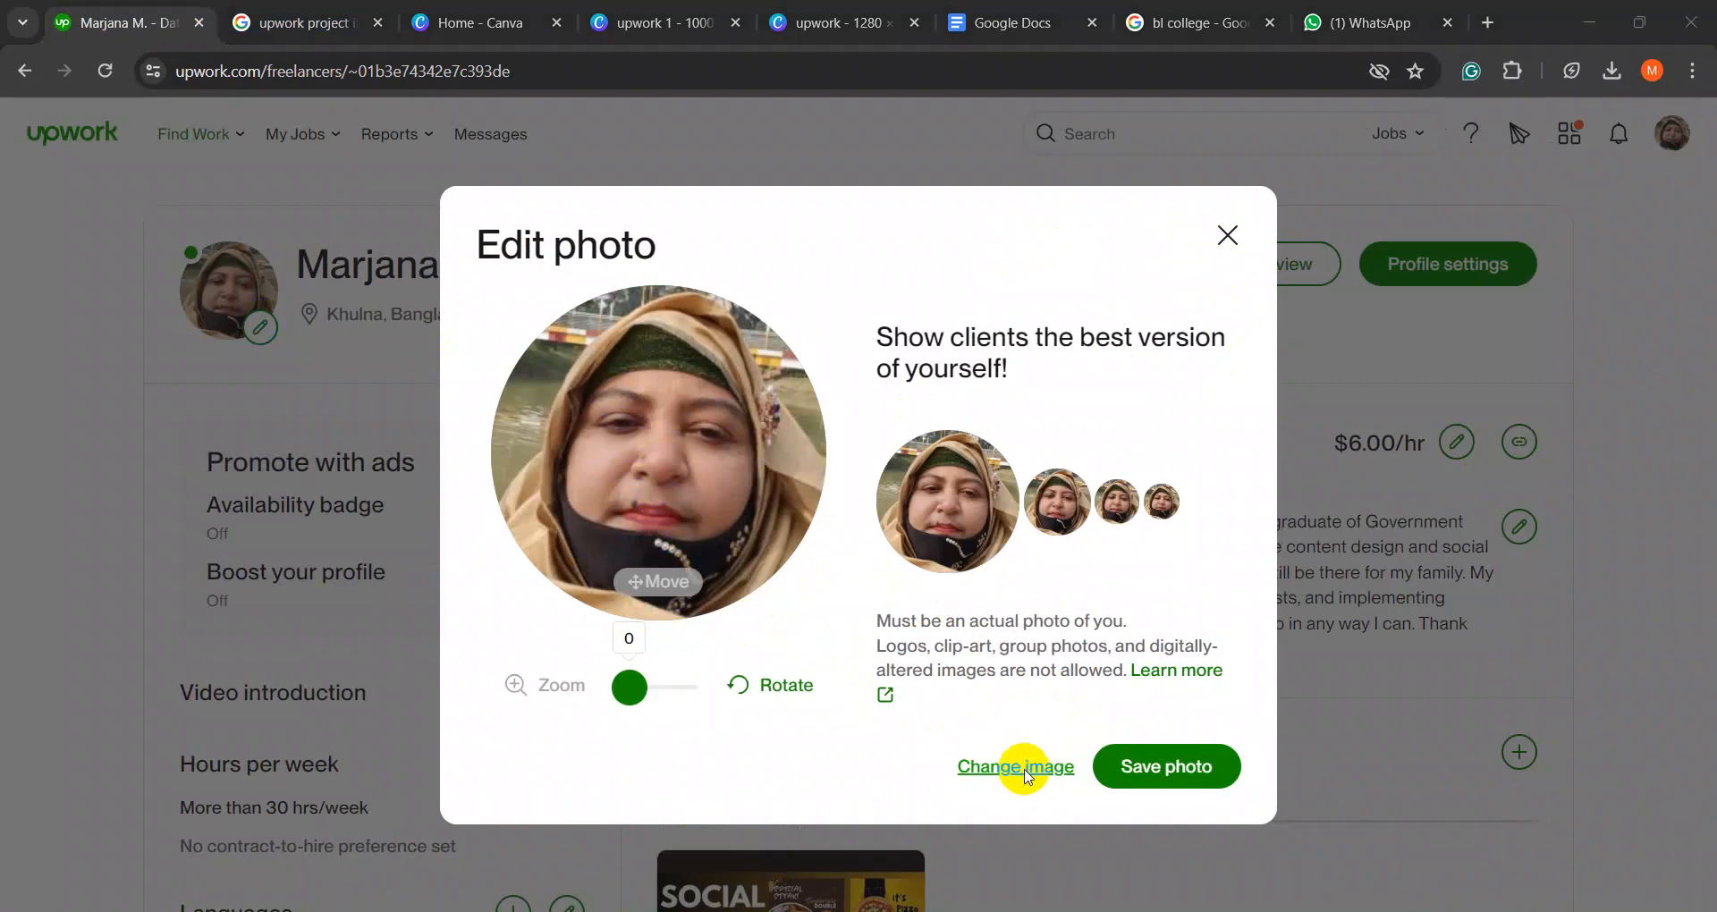
pyautogui.scroll(-5, 499, 486)
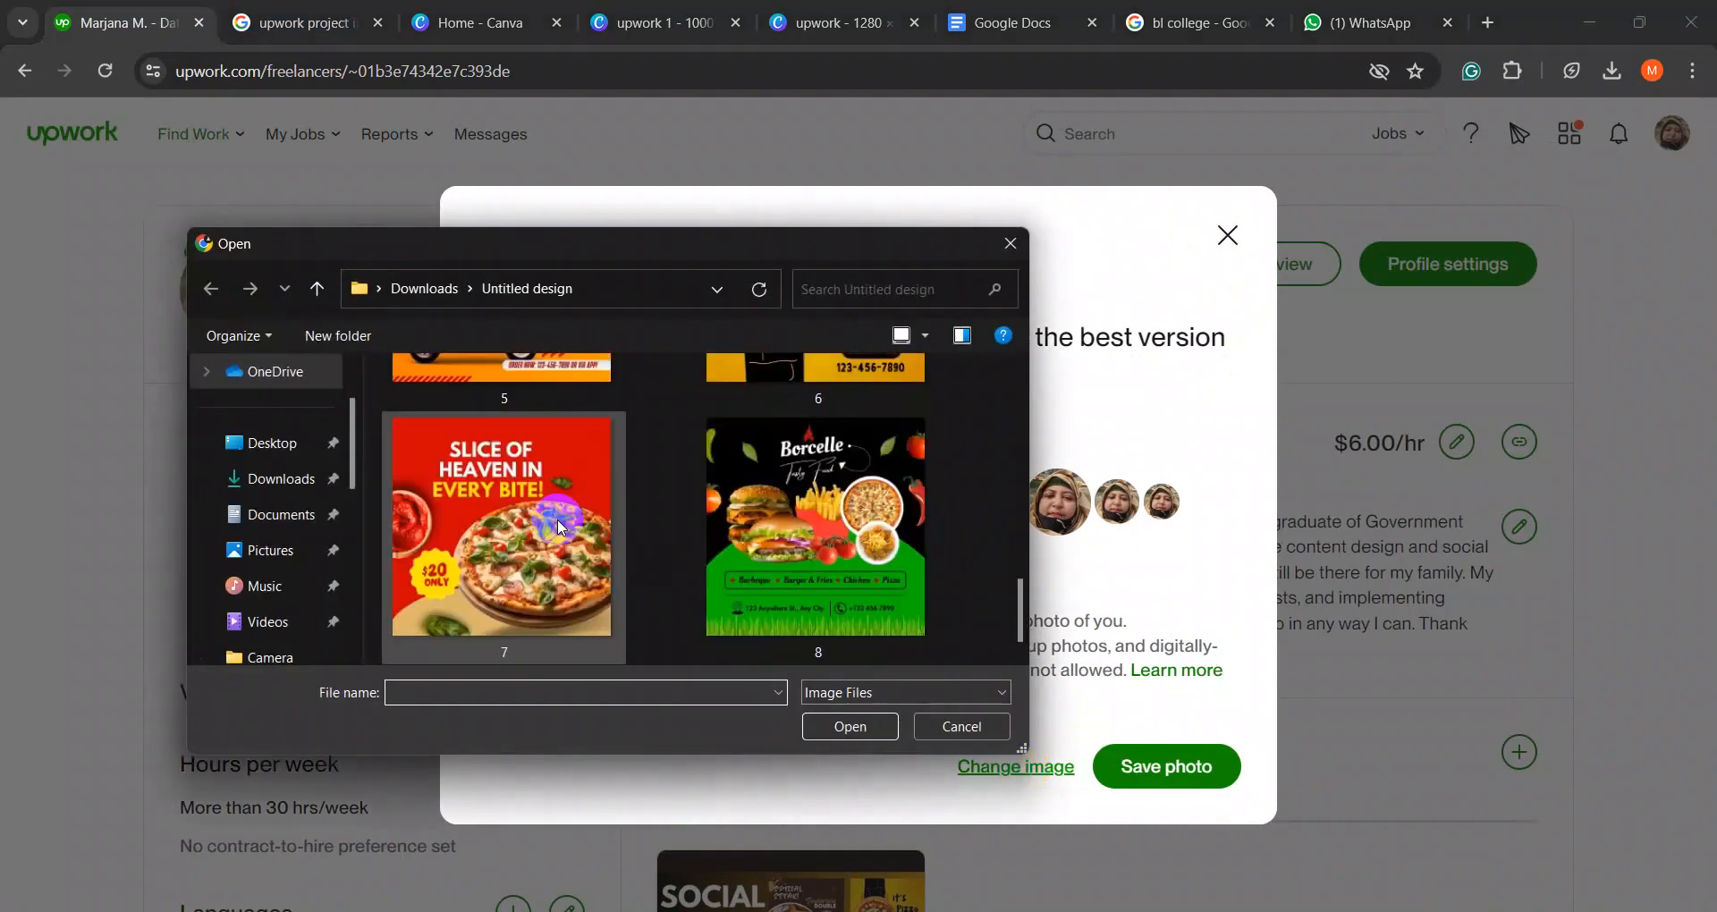
pyautogui.scroll(2, 556, 518)
pyautogui.scroll(2, 556, 518)
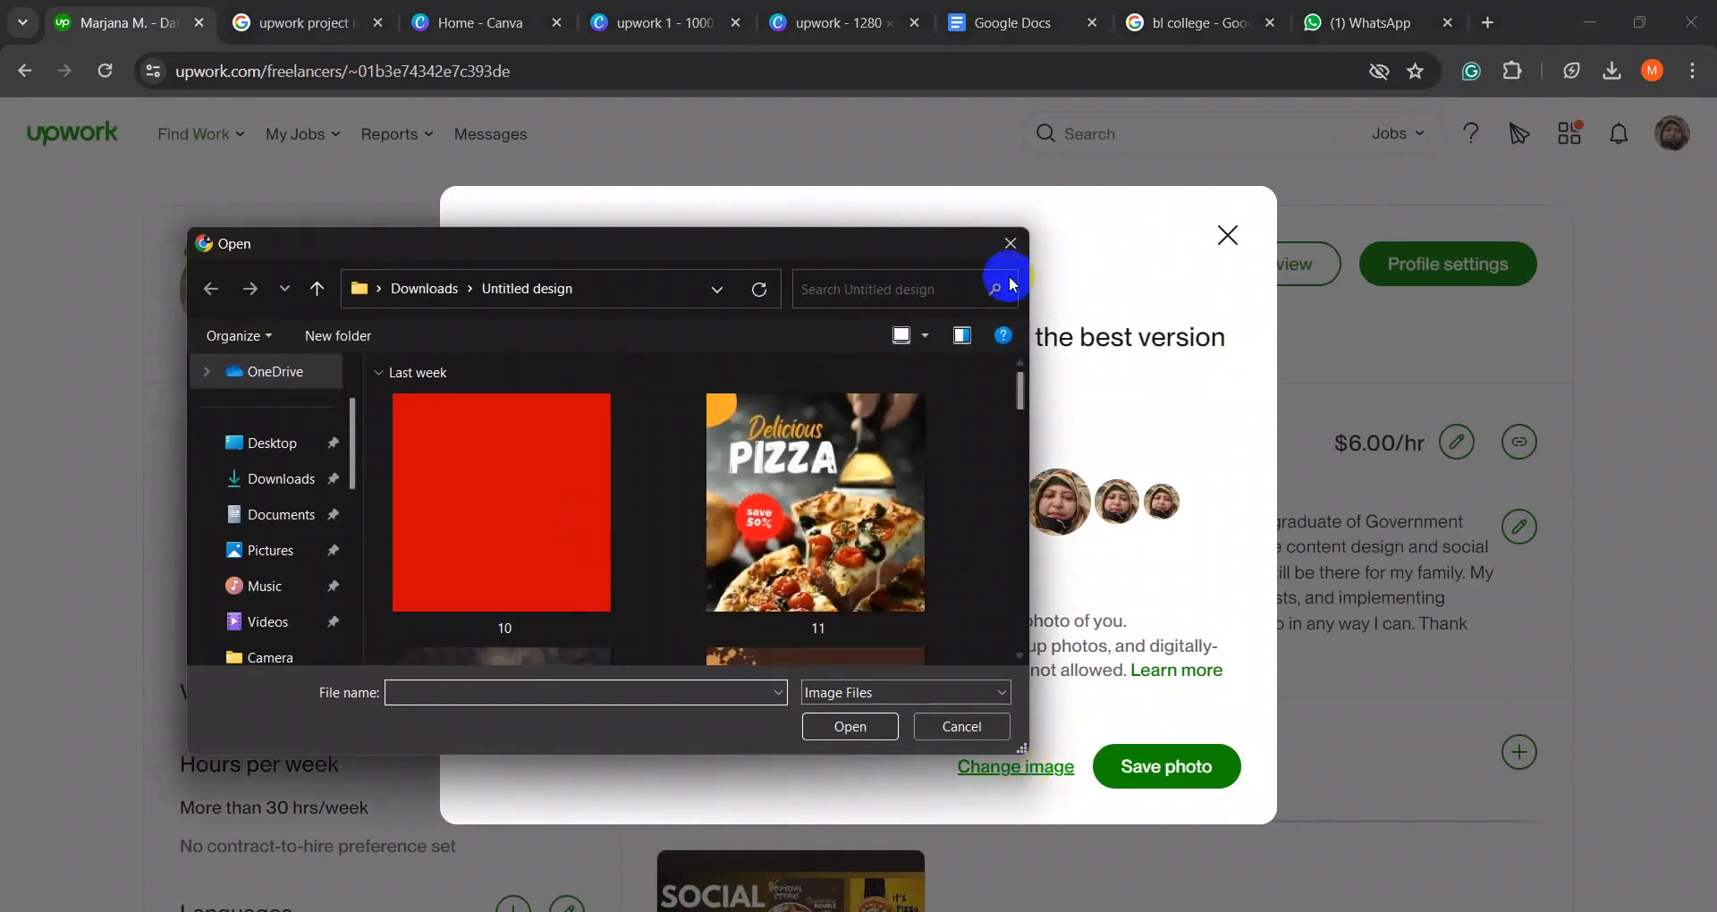
pyautogui.click(1009, 244)
pyautogui.click(1225, 234)
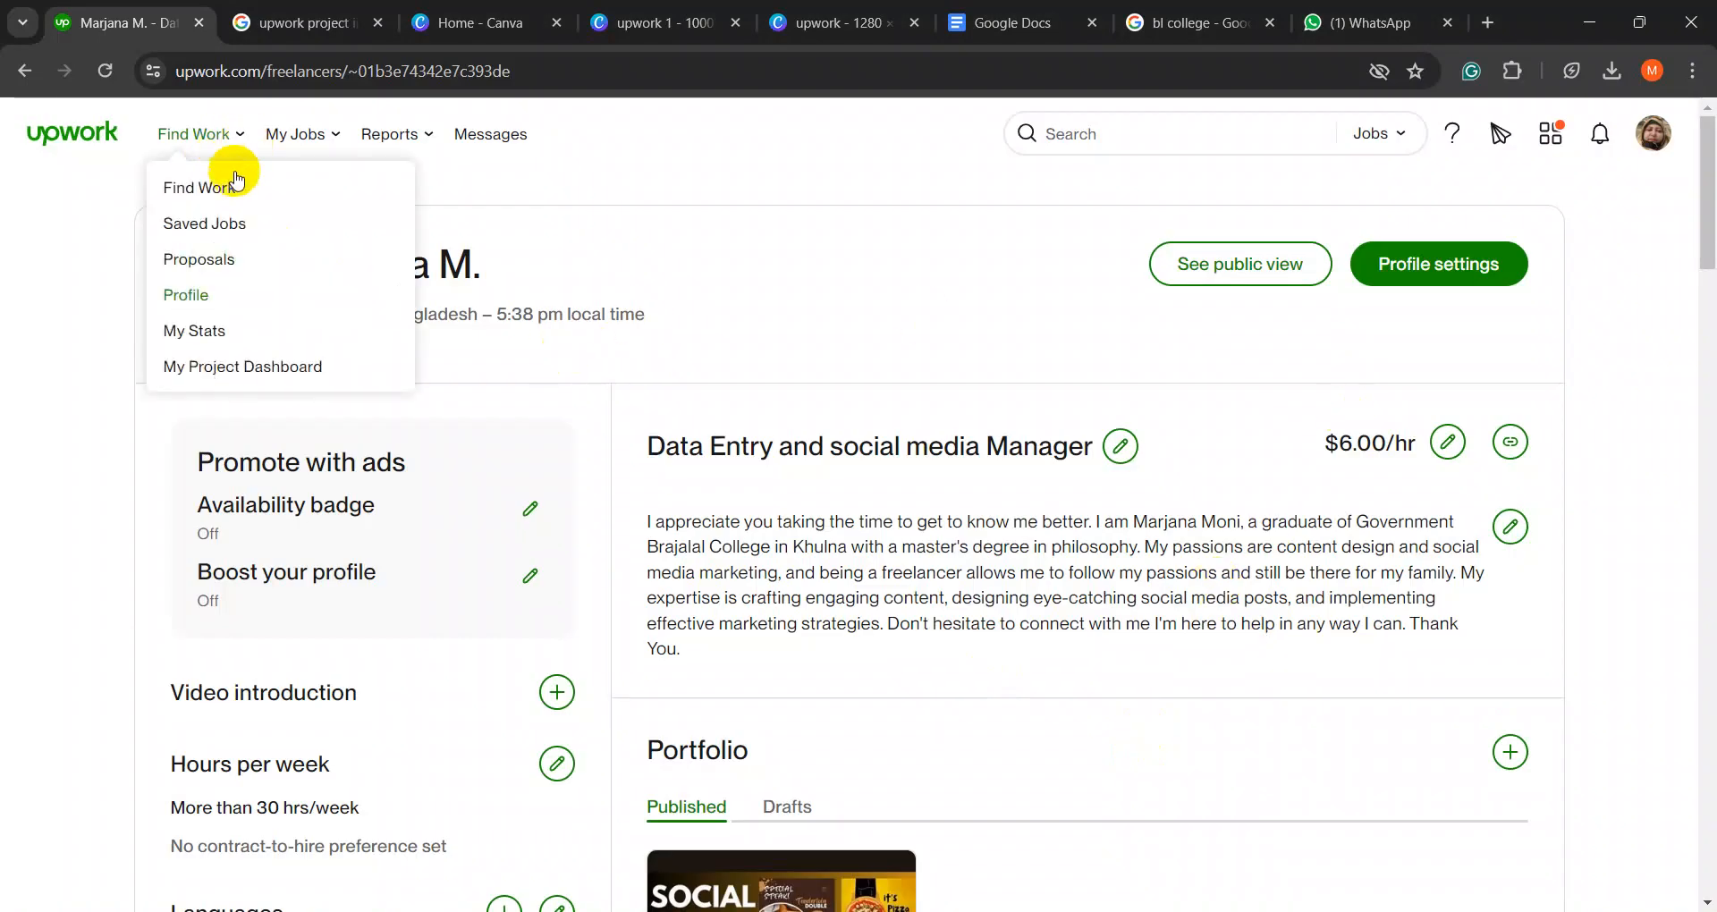
# - Browse the Best Matches job posts on the Find Work page, dismissing the resource center notice
pyautogui.moveTo(193, 134)
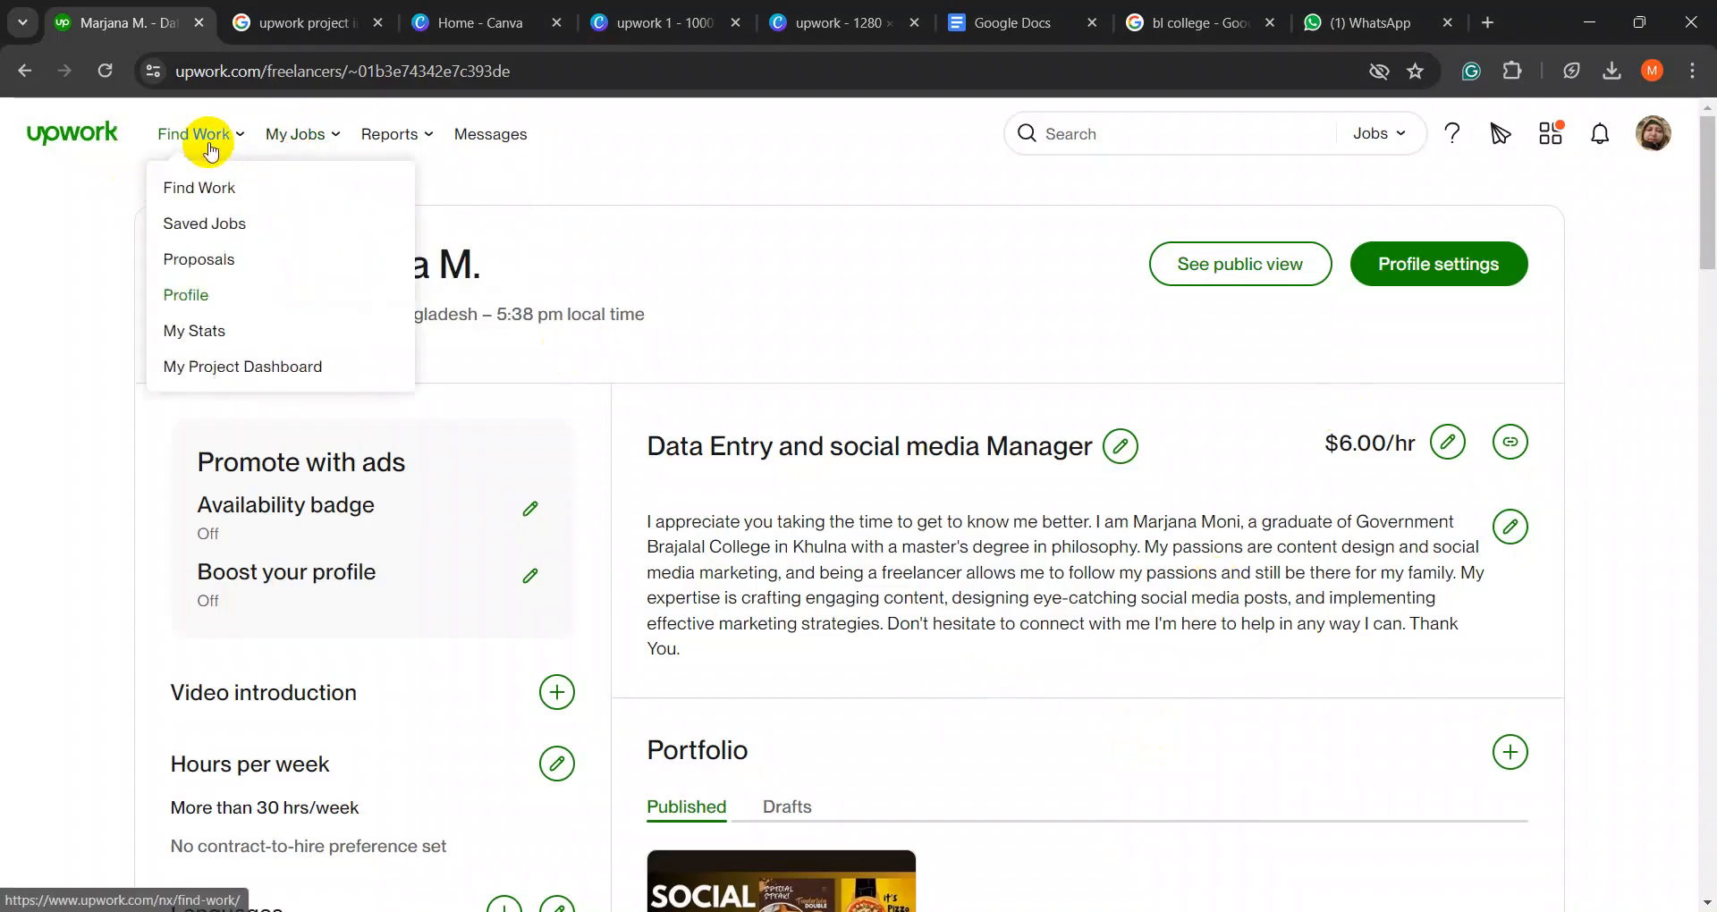
pyautogui.click(212, 194)
pyautogui.scroll(-3, 313, 337)
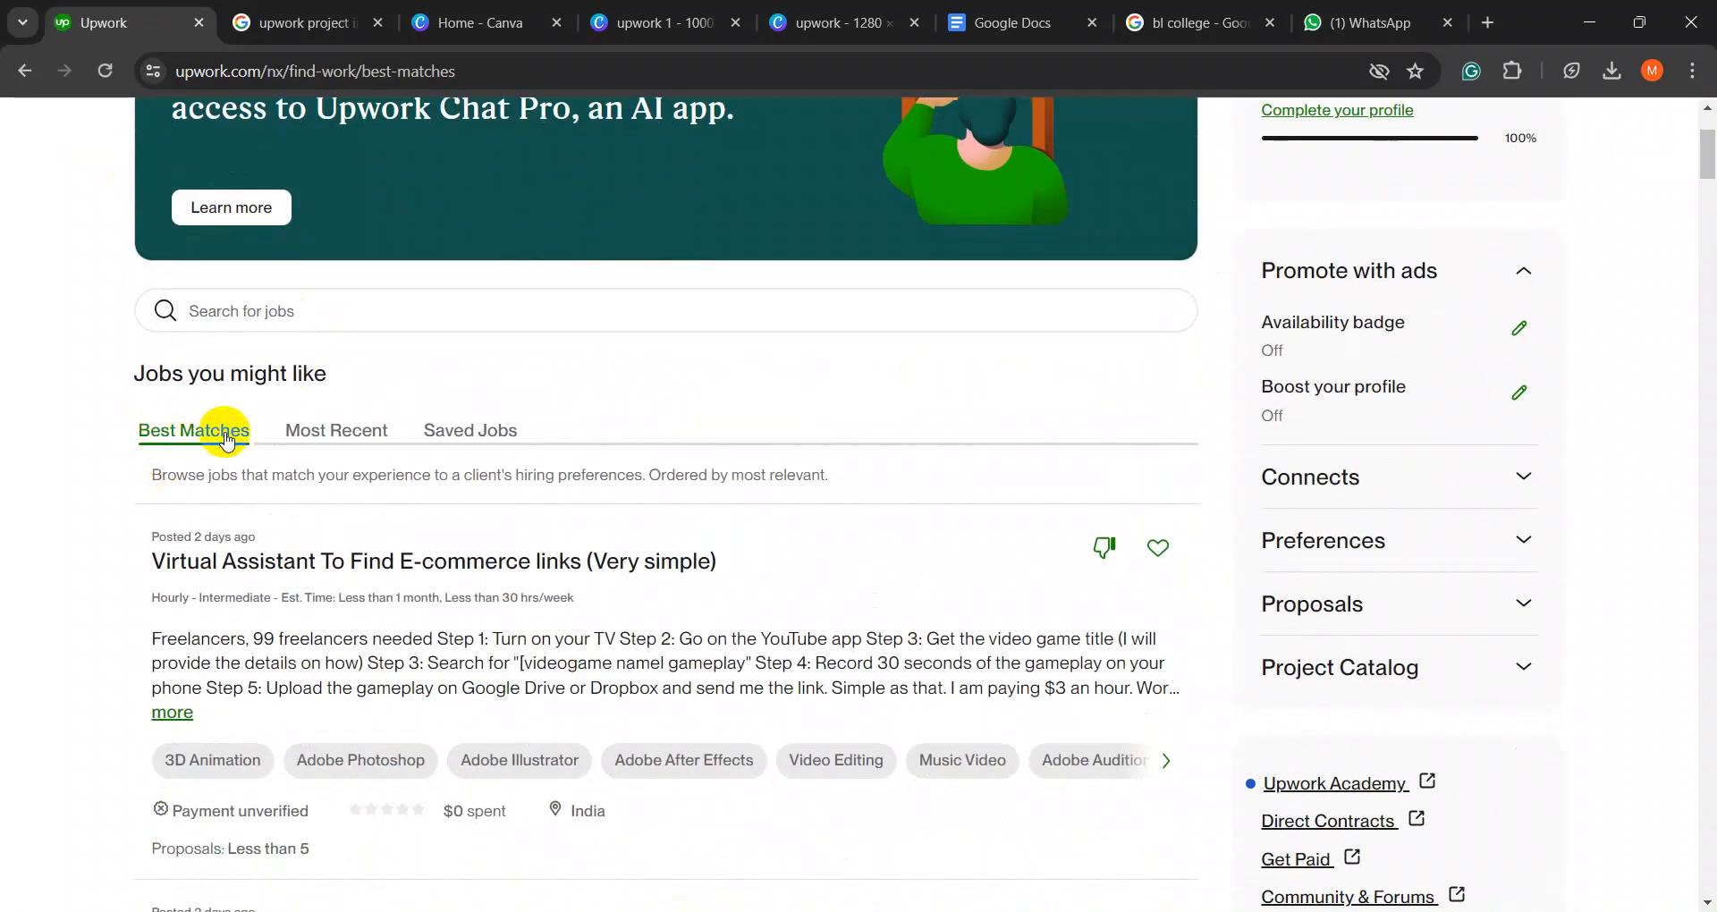
pyautogui.scroll(-3, 268, 447)
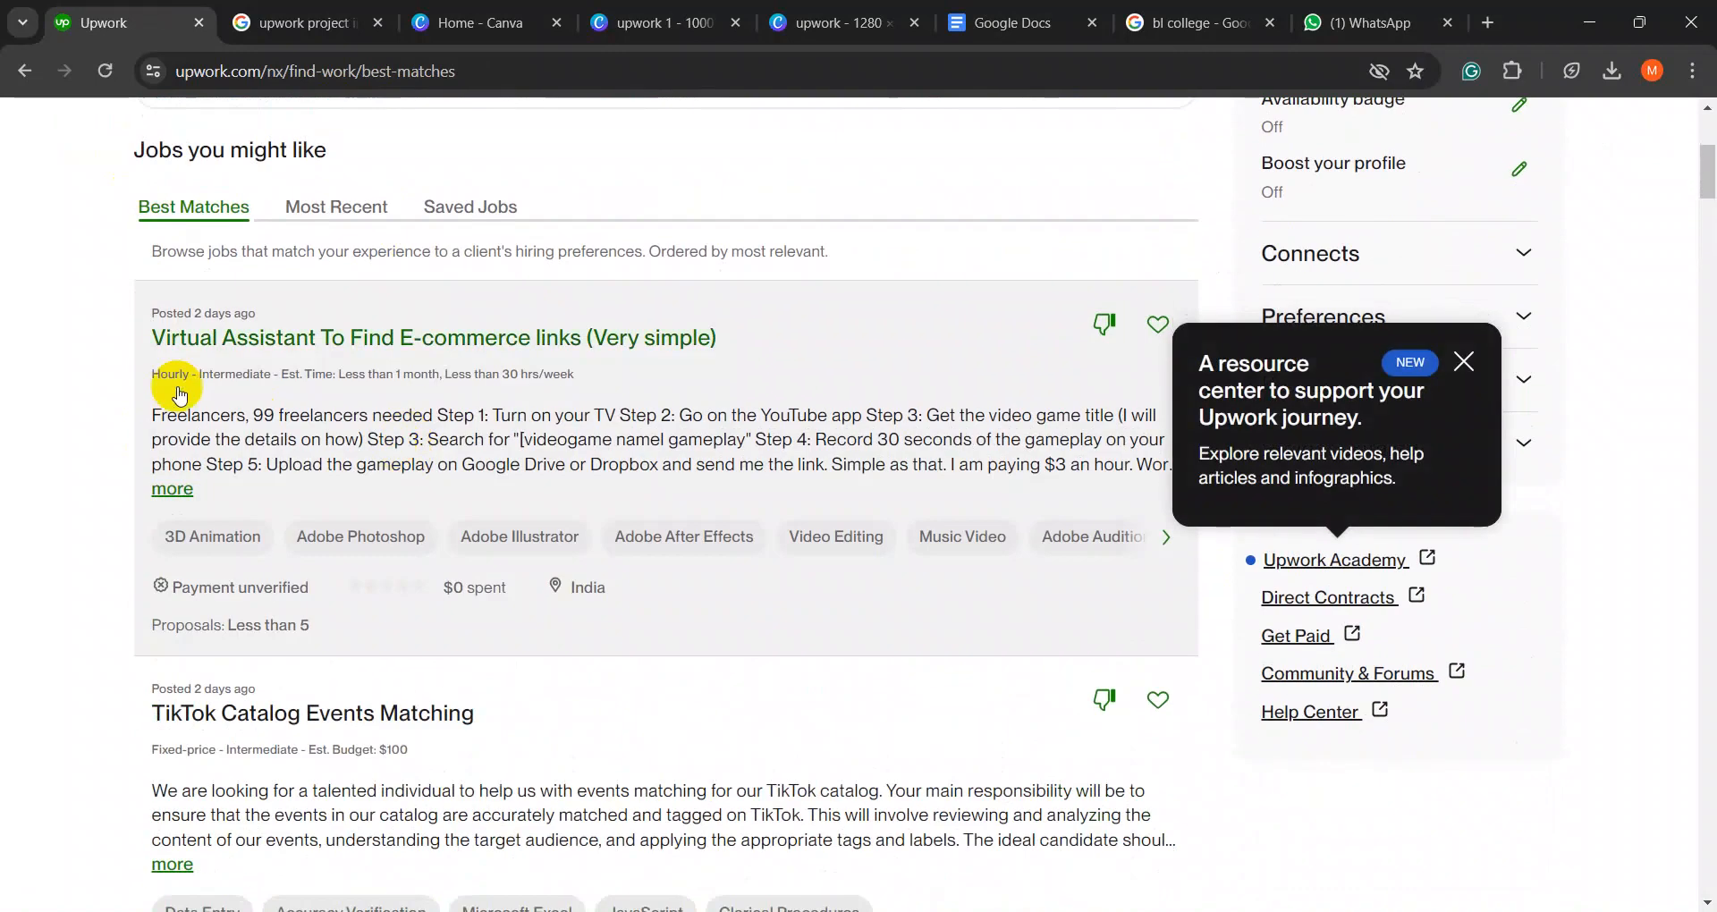
pyautogui.click(1457, 364)
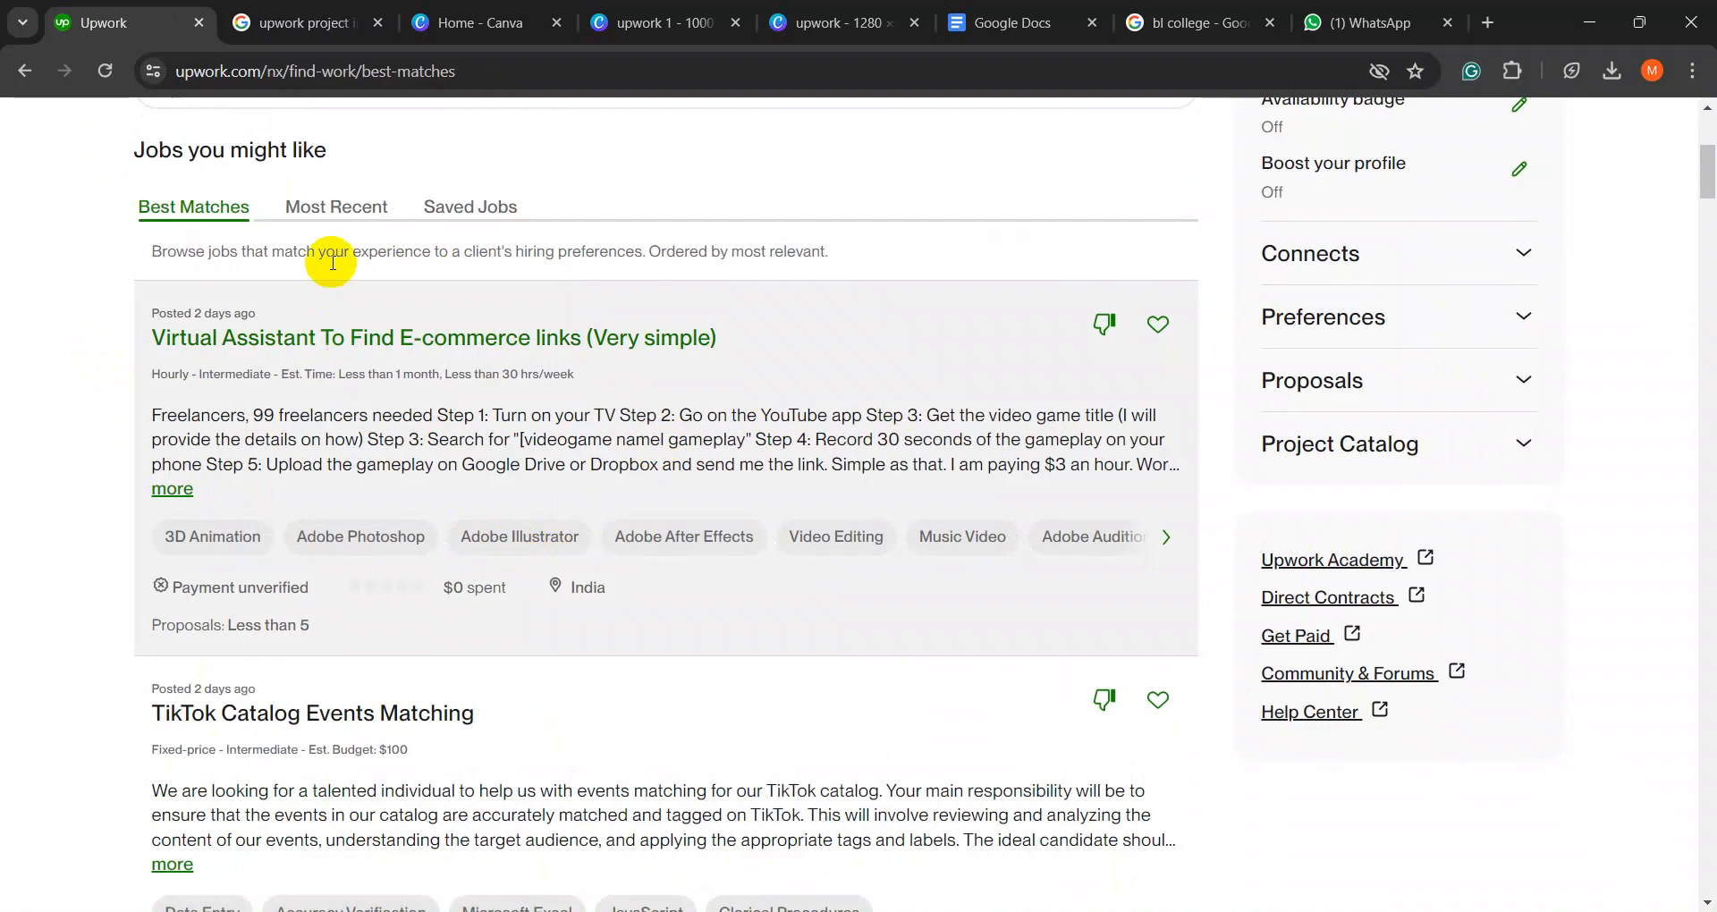
pyautogui.scroll(-5, 174, 465)
pyautogui.scroll(-12, 230, 451)
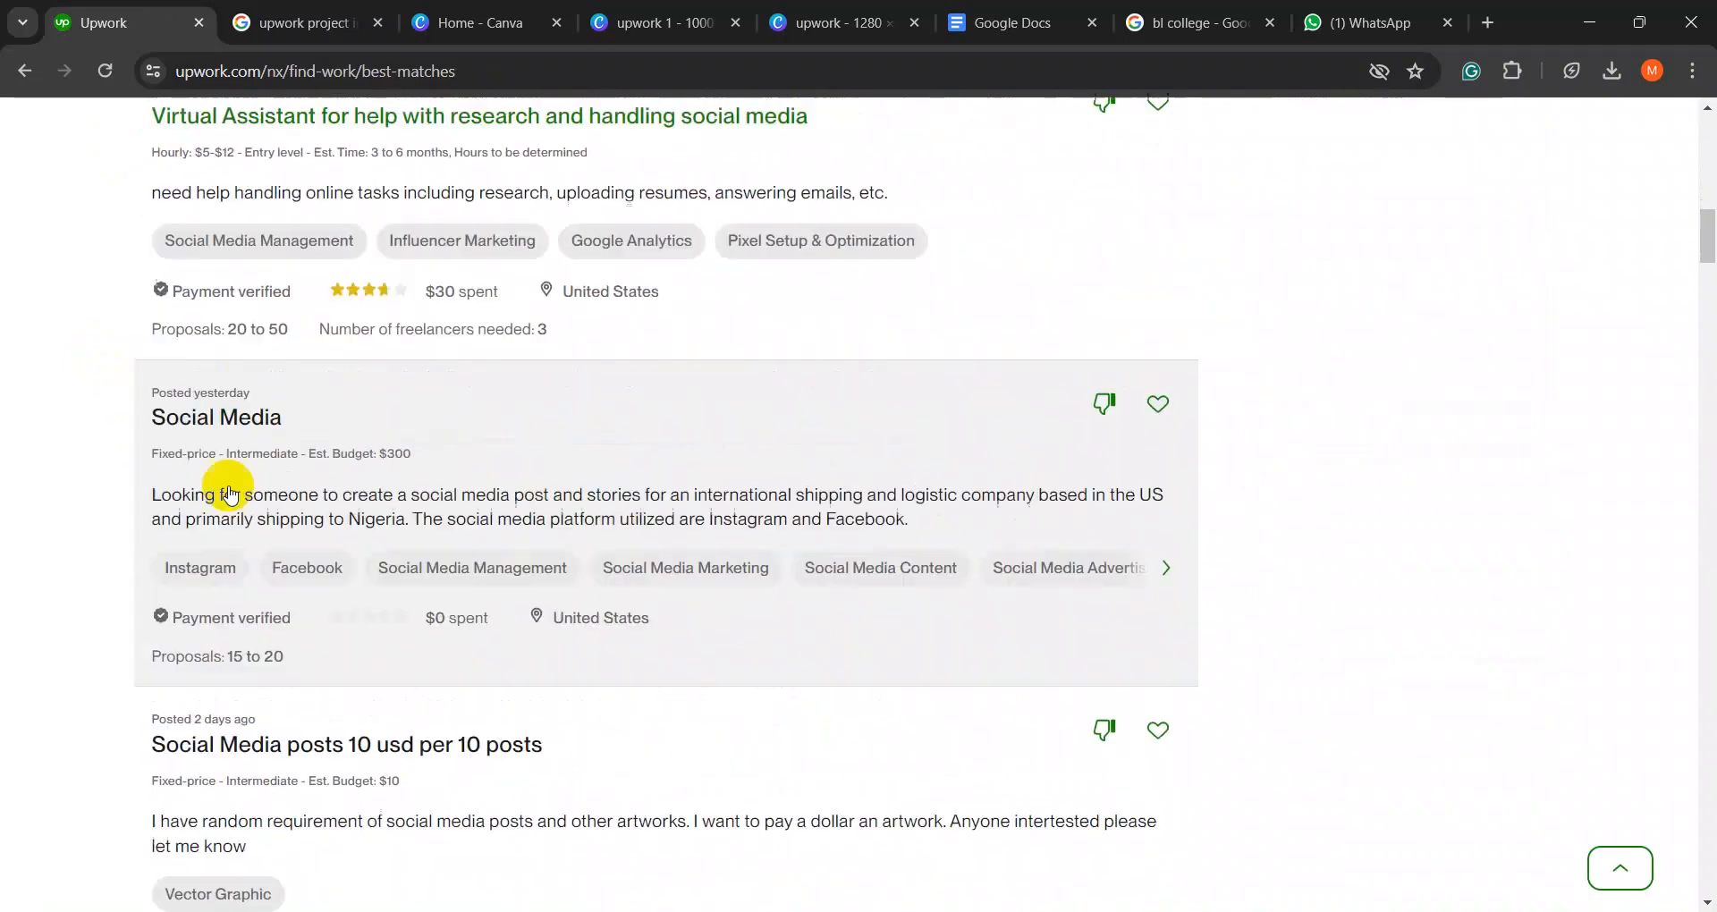
pyautogui.scroll(4, 268, 375)
pyautogui.scroll(1, 301, 425)
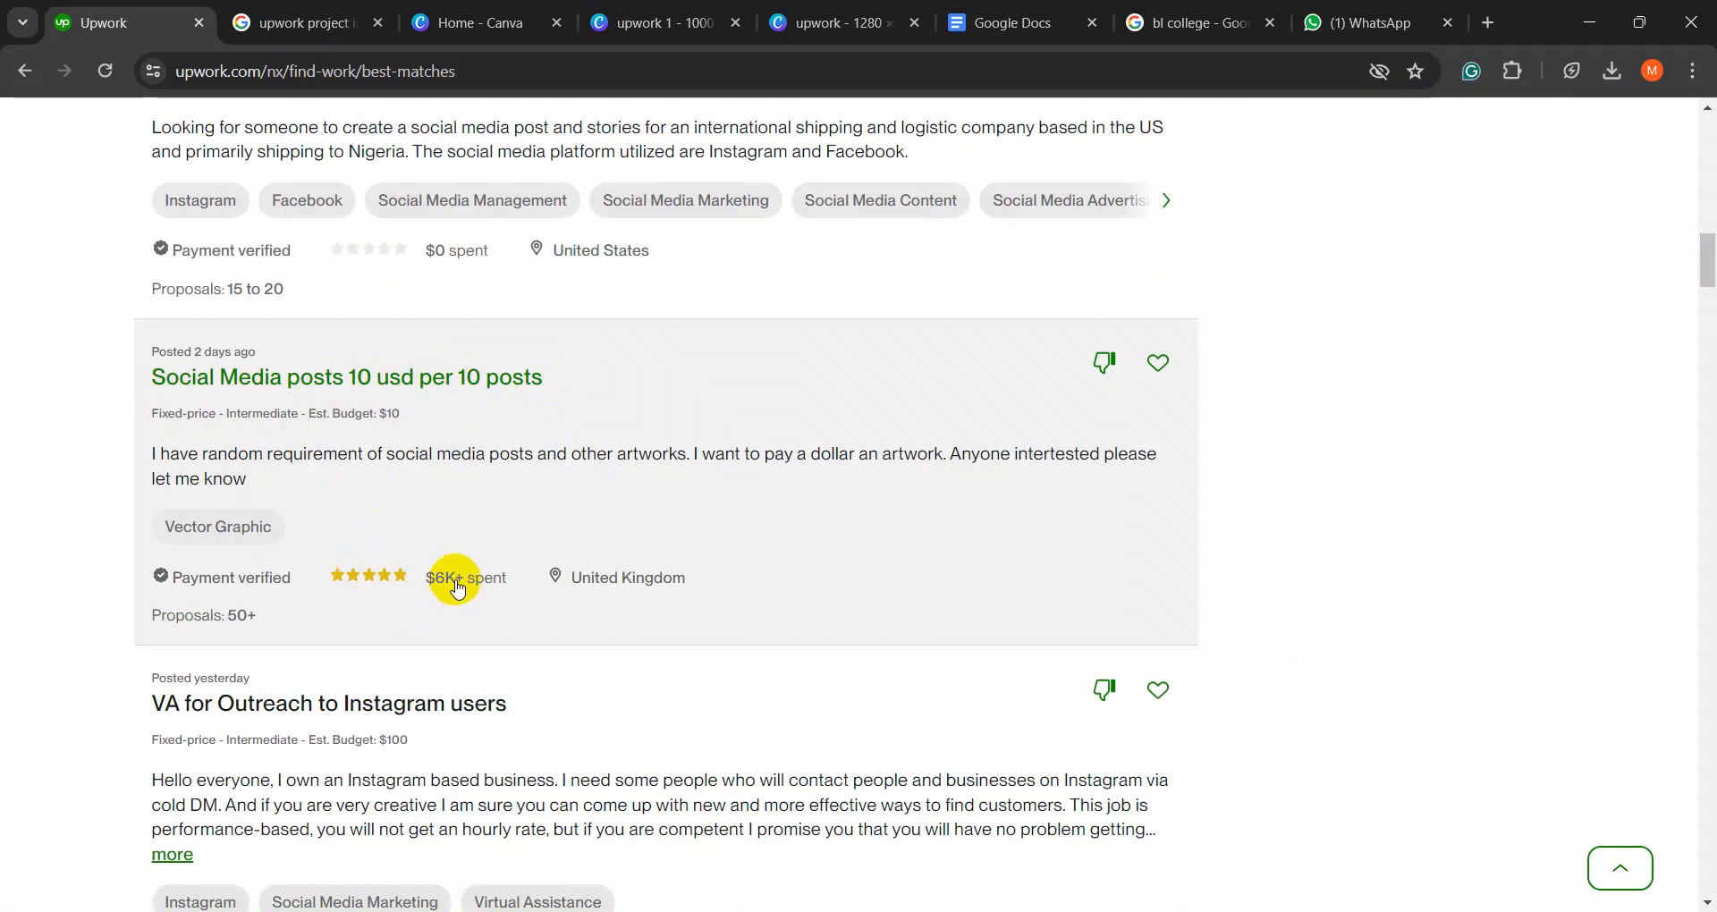
# - Open the job post "Social Media posts 10 usd per 10 posts" and read its description
pyautogui.click(358, 499)
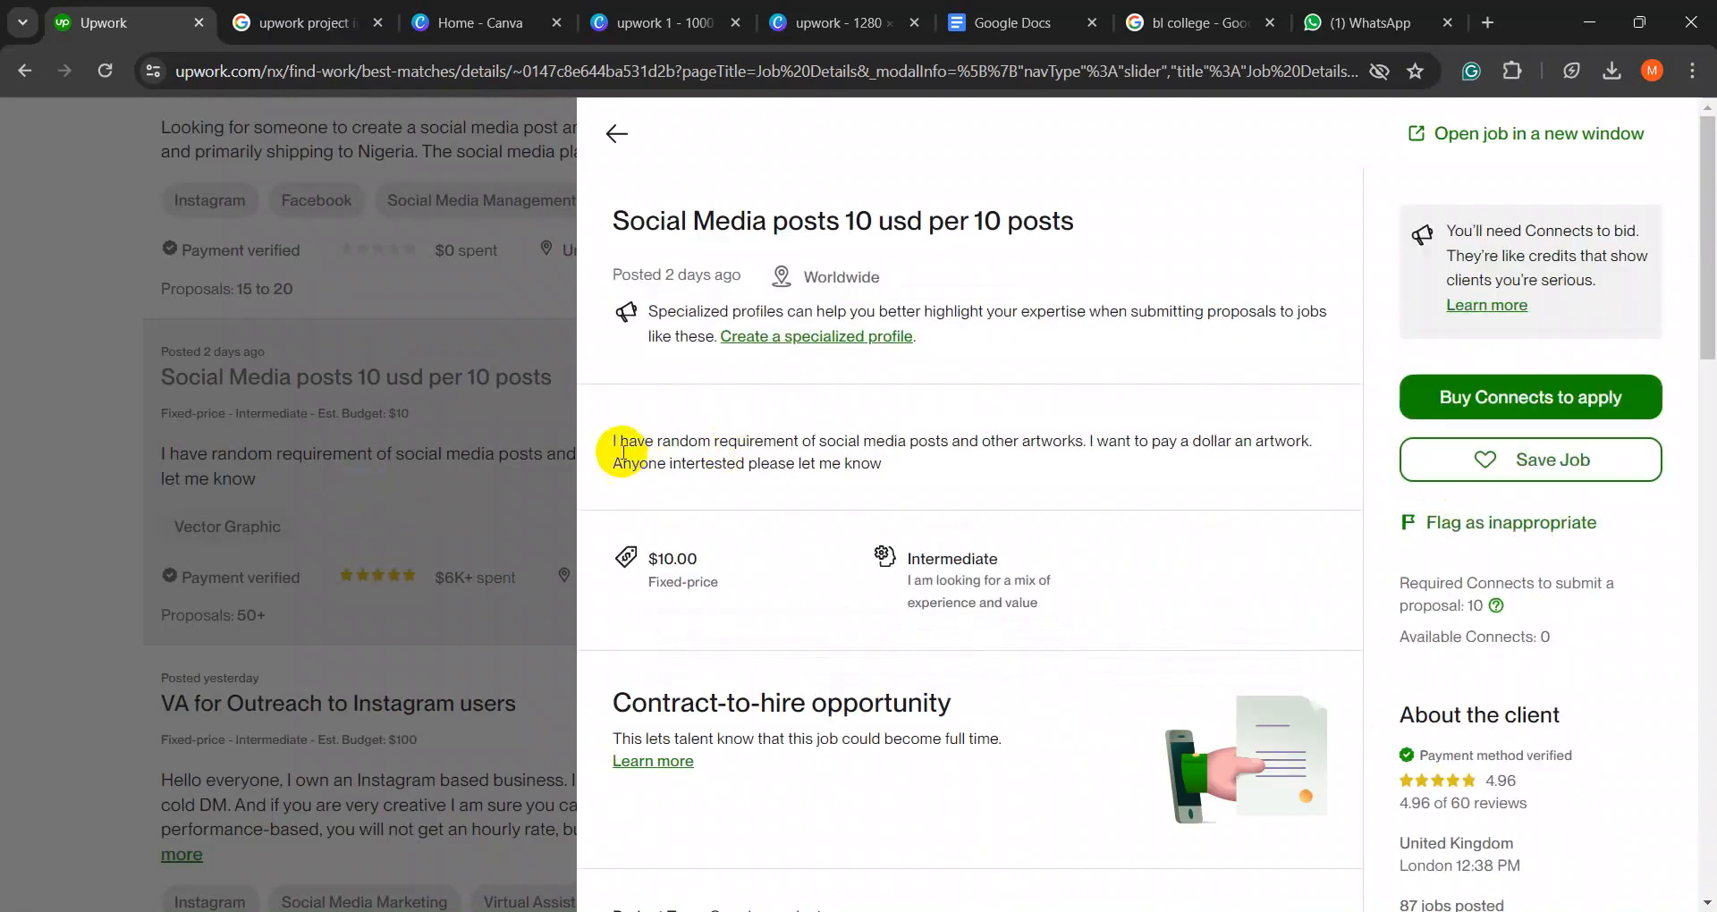
pyautogui.moveTo(619, 442); pyautogui.dragTo(905, 466)
pyautogui.click(635, 461)
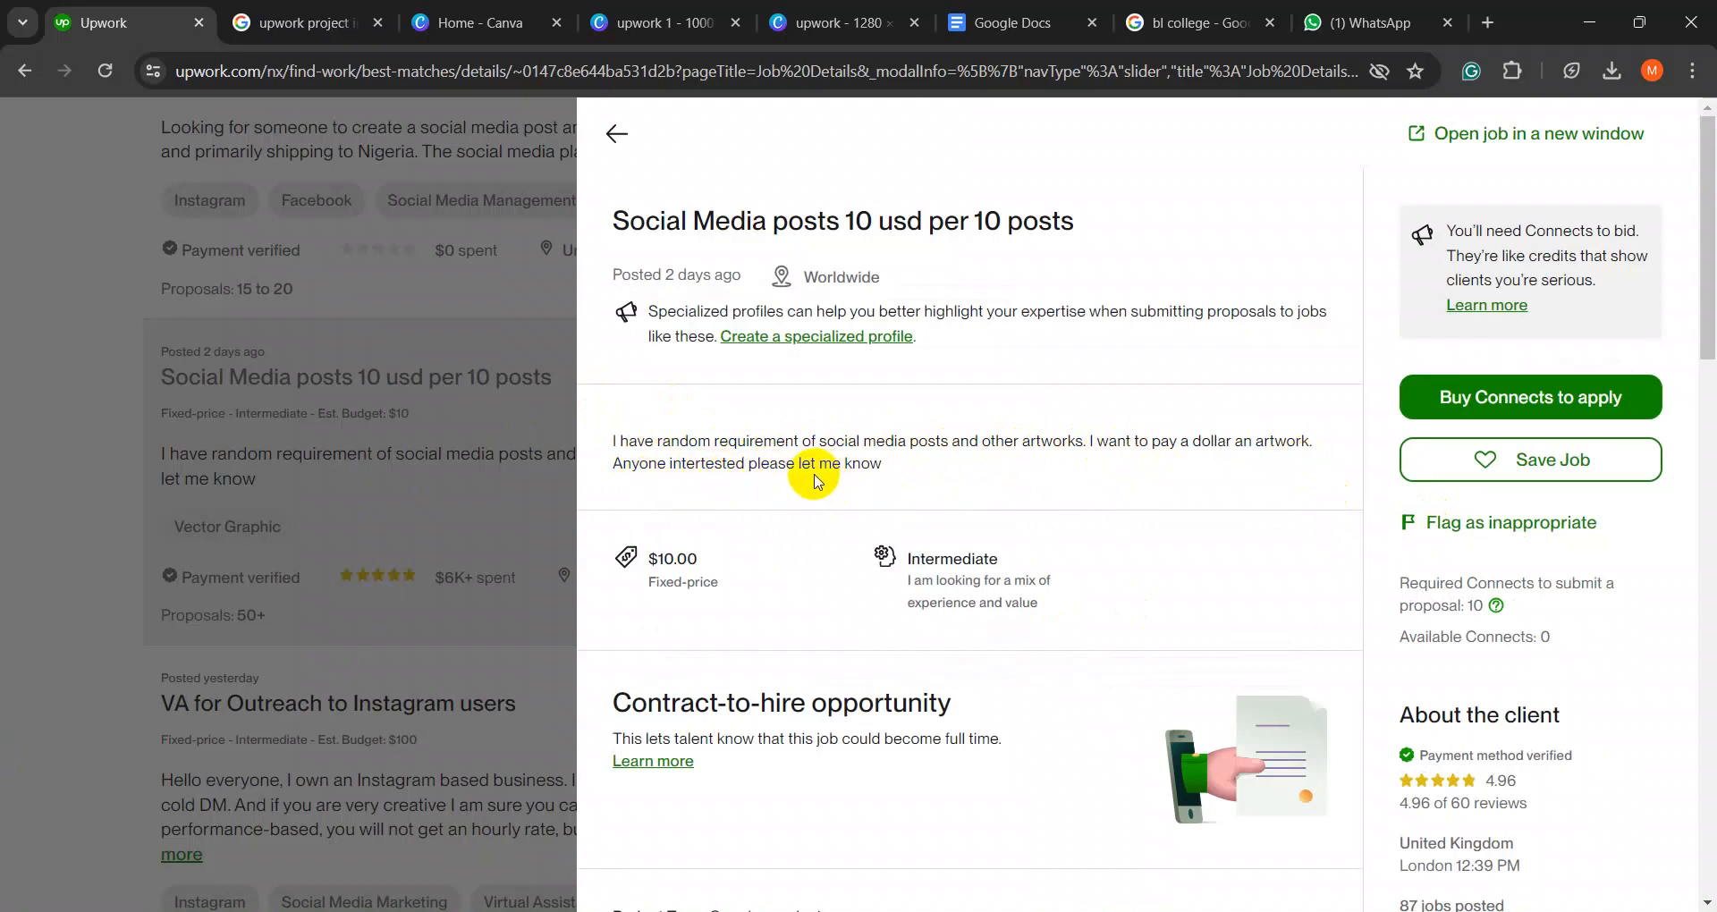
pyautogui.moveTo(881, 464); pyautogui.dragTo(620, 443)
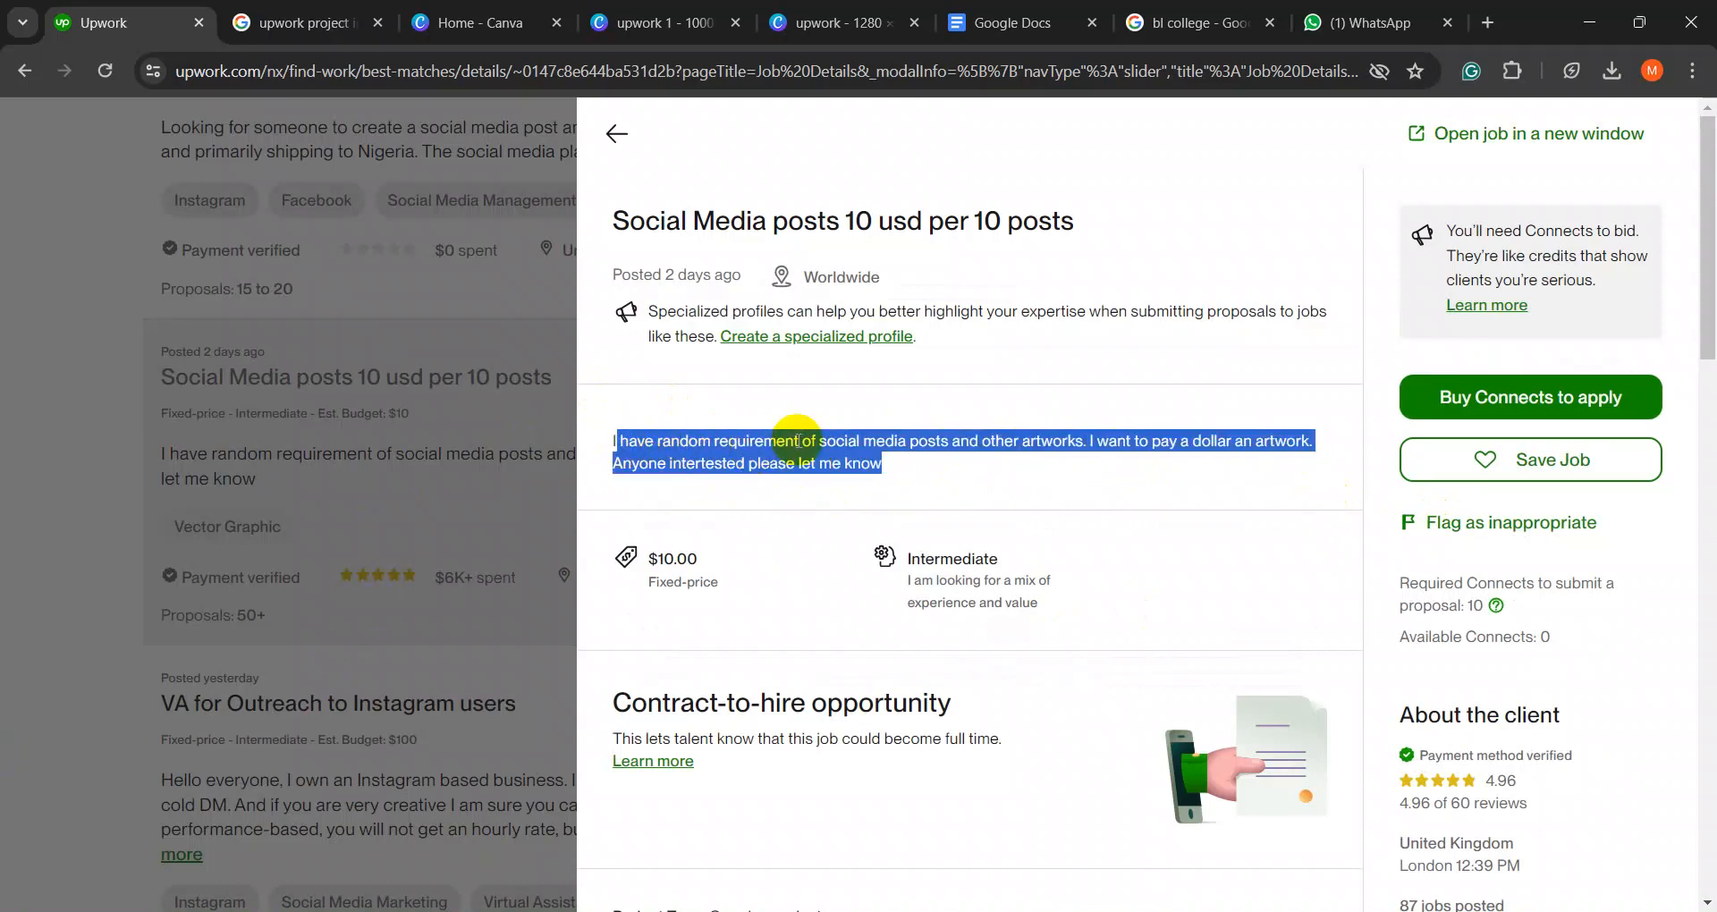
pyautogui.click(958, 447)
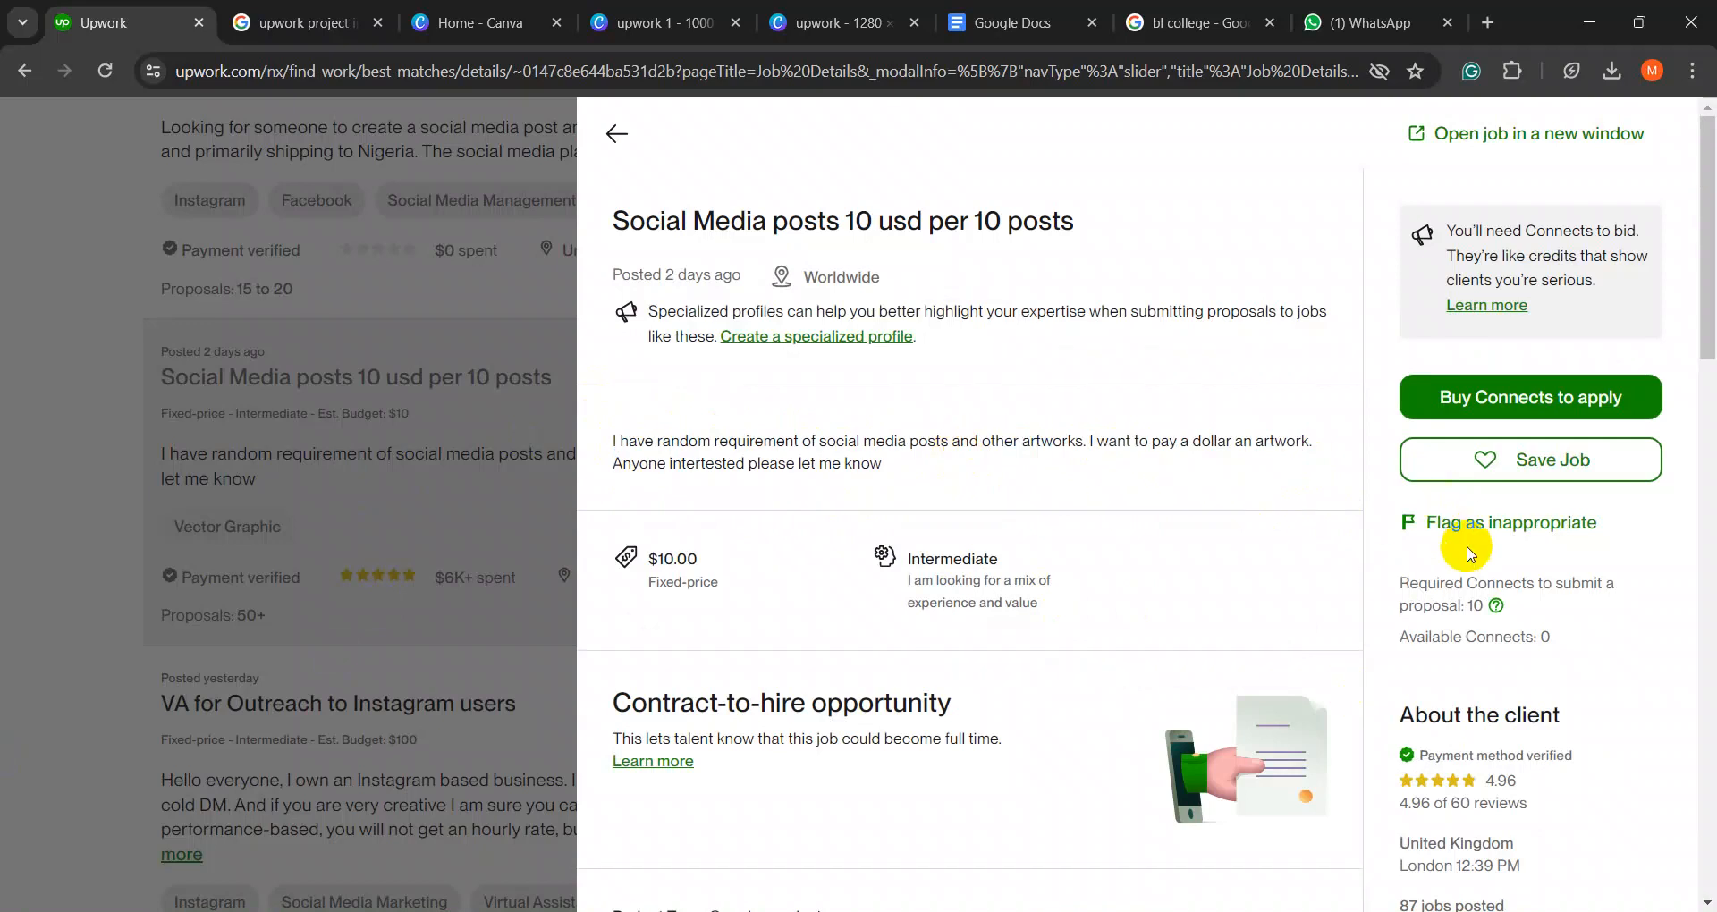
# - Check the Connects required to submit a proposal and the client details, then close the job post
pyautogui.scroll(-2, 1469, 554)
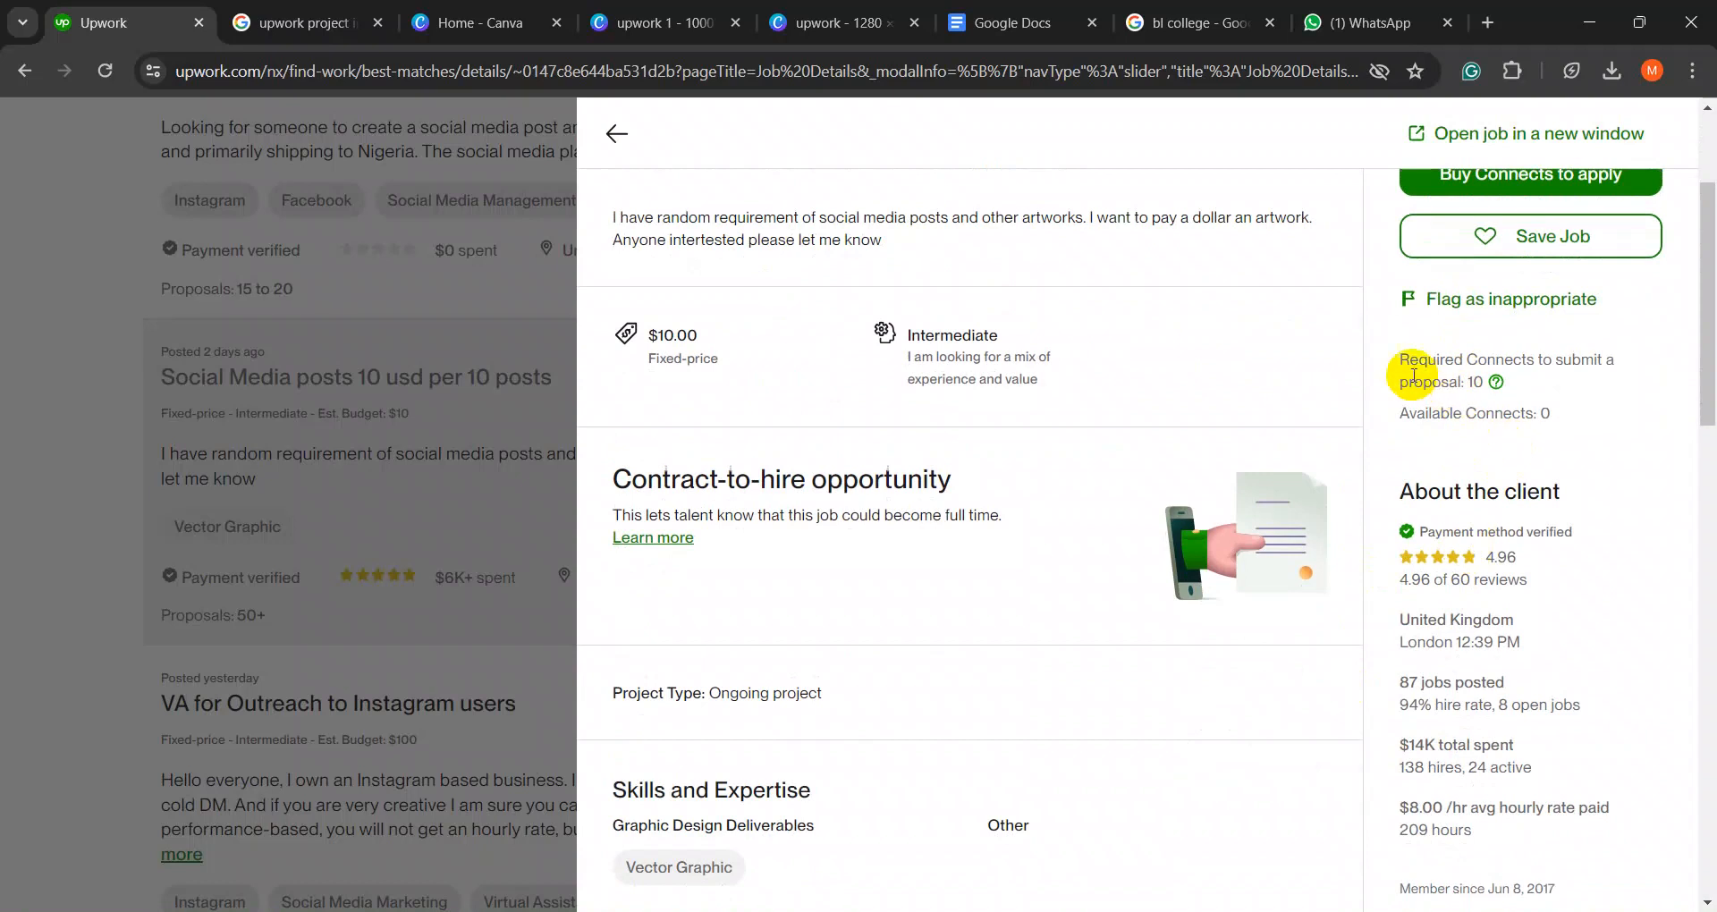
pyautogui.moveTo(1401, 360); pyautogui.dragTo(1480, 379)
pyautogui.click(1188, 340)
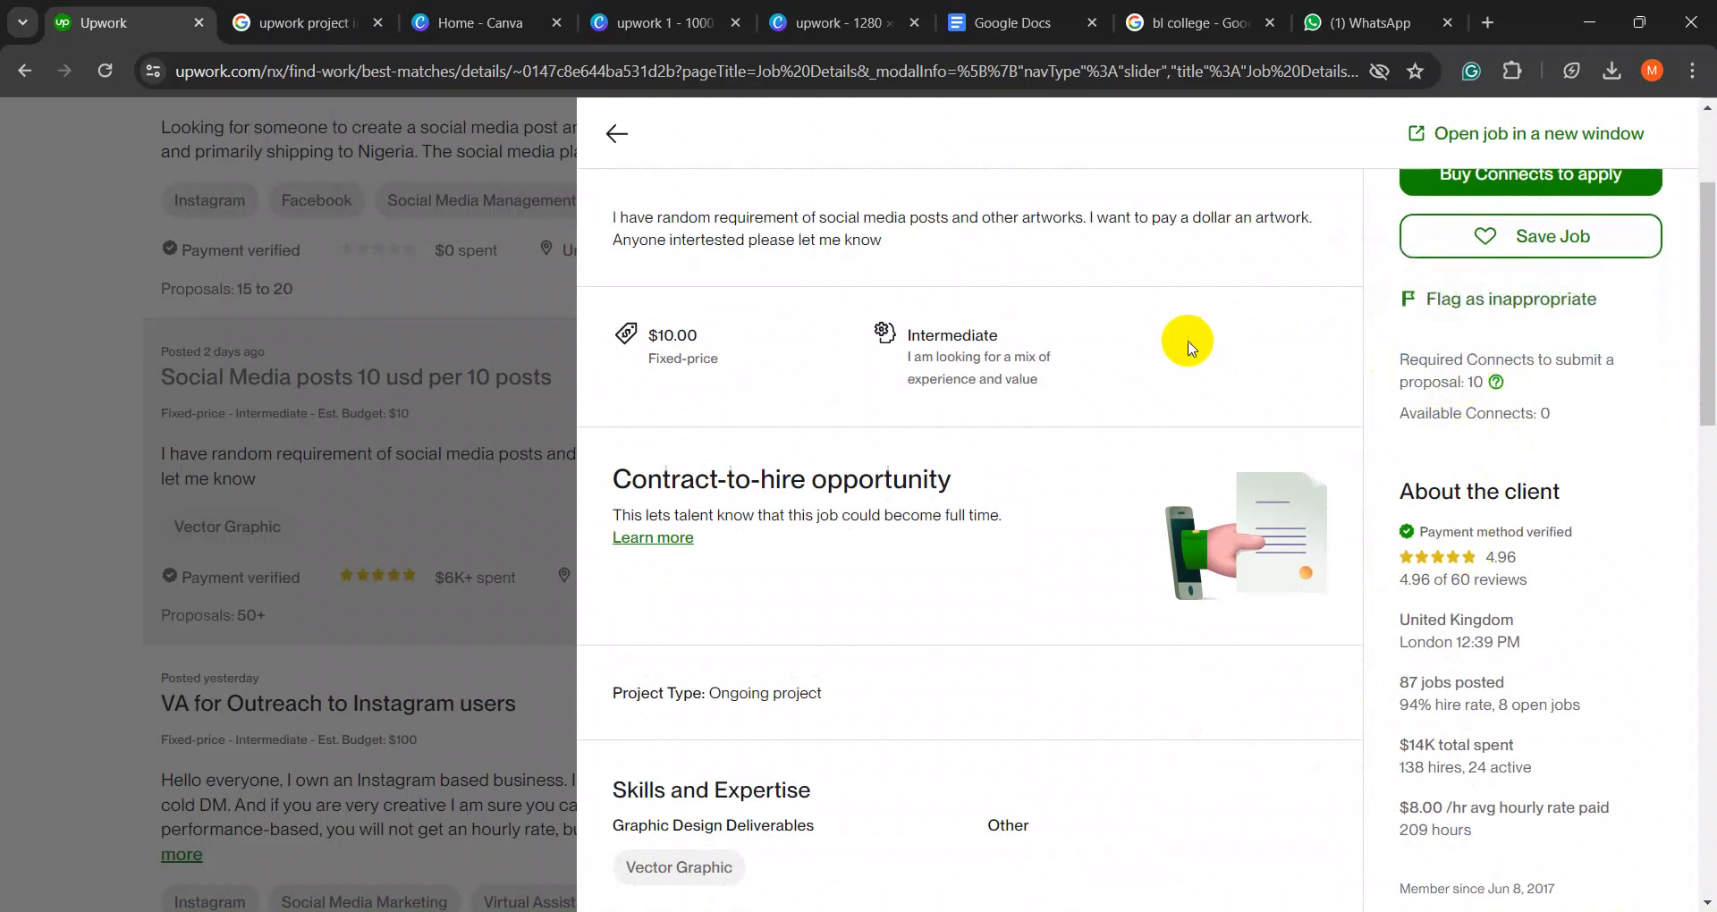
pyautogui.scroll(2, 1189, 344)
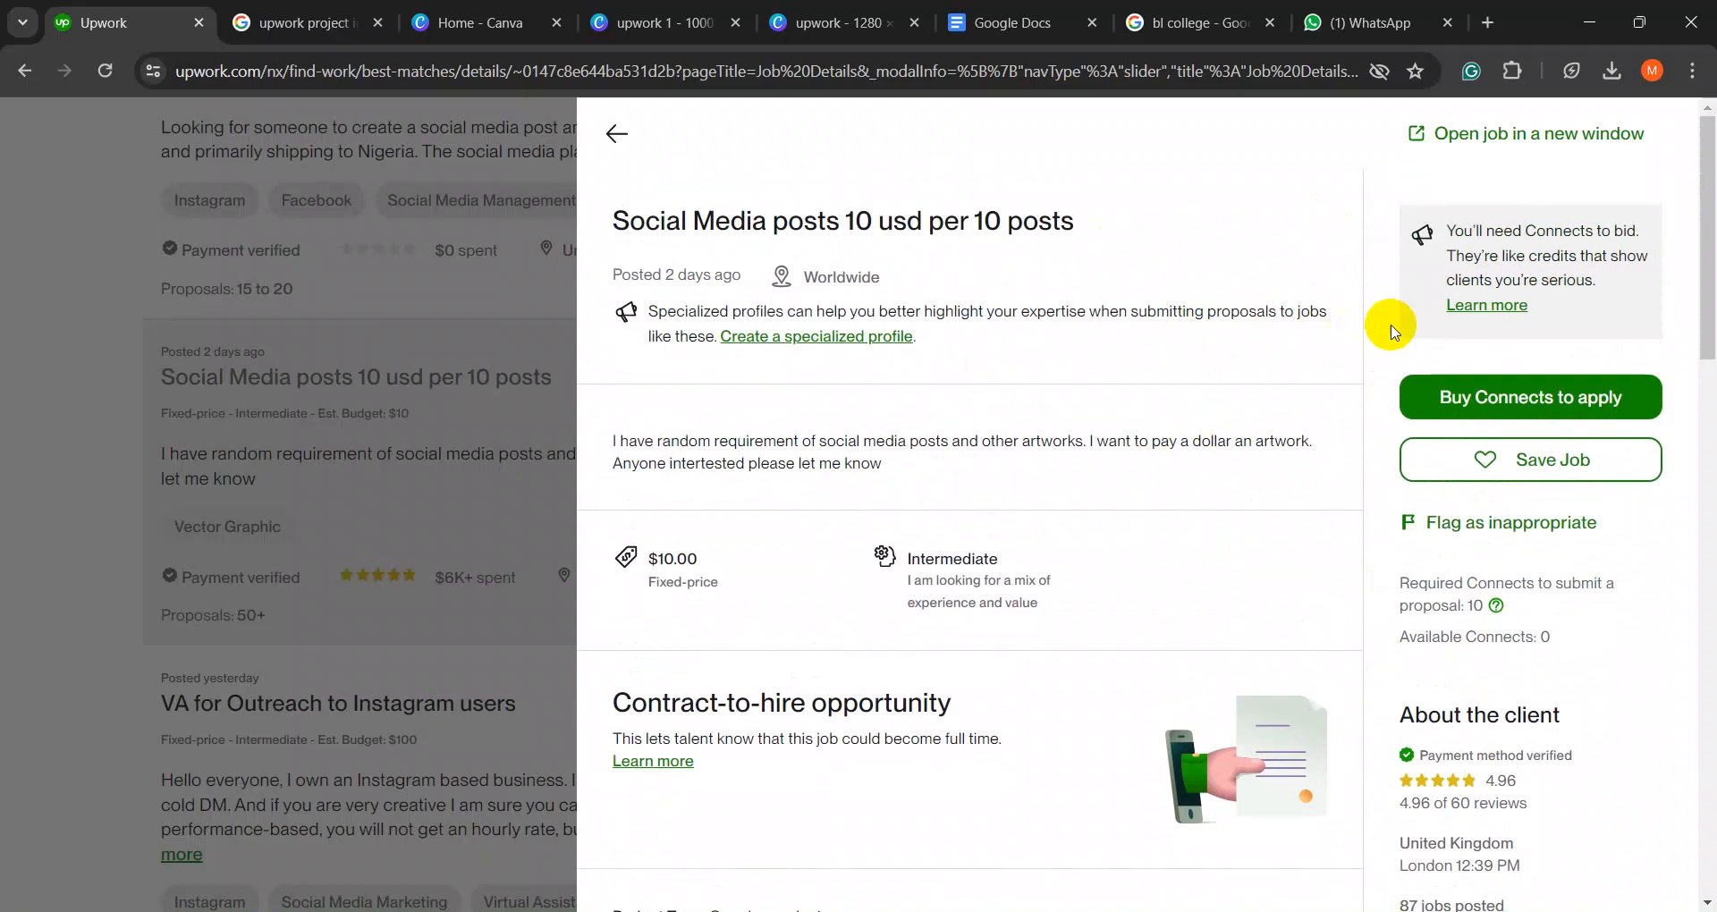
pyautogui.click(629, 140)
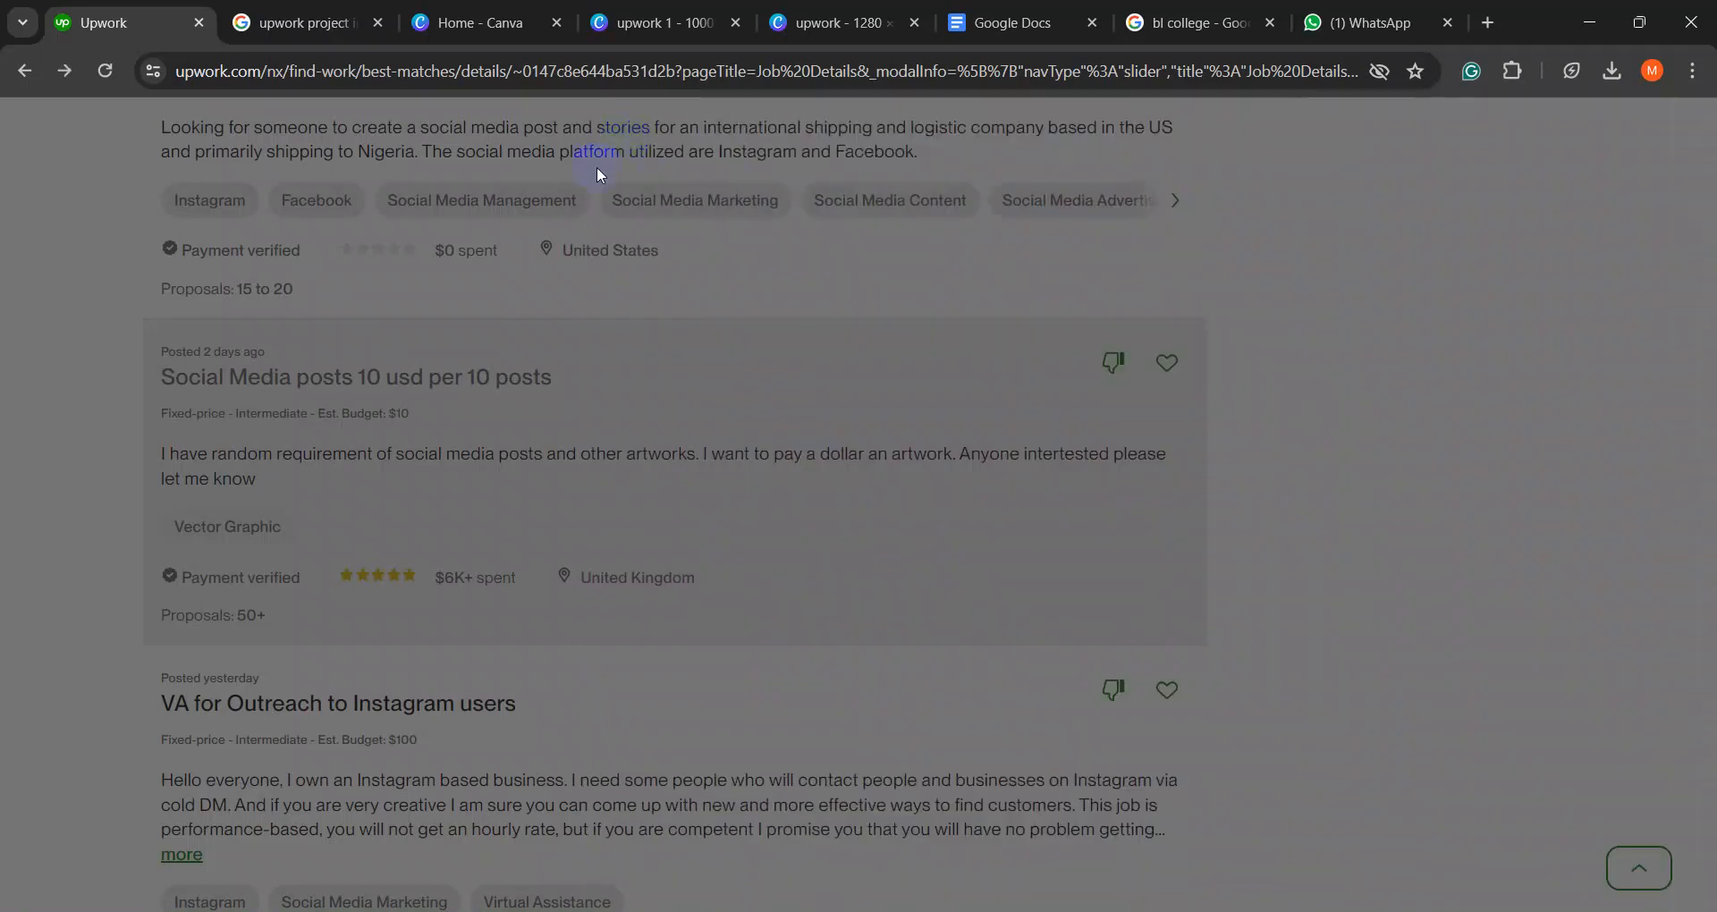
# - Open the freelancer's own profile in a new browser tab, view it, and go to Upwork's home page from there
pyautogui.scroll(5, 619, 255)
pyautogui.scroll(10, 617, 250)
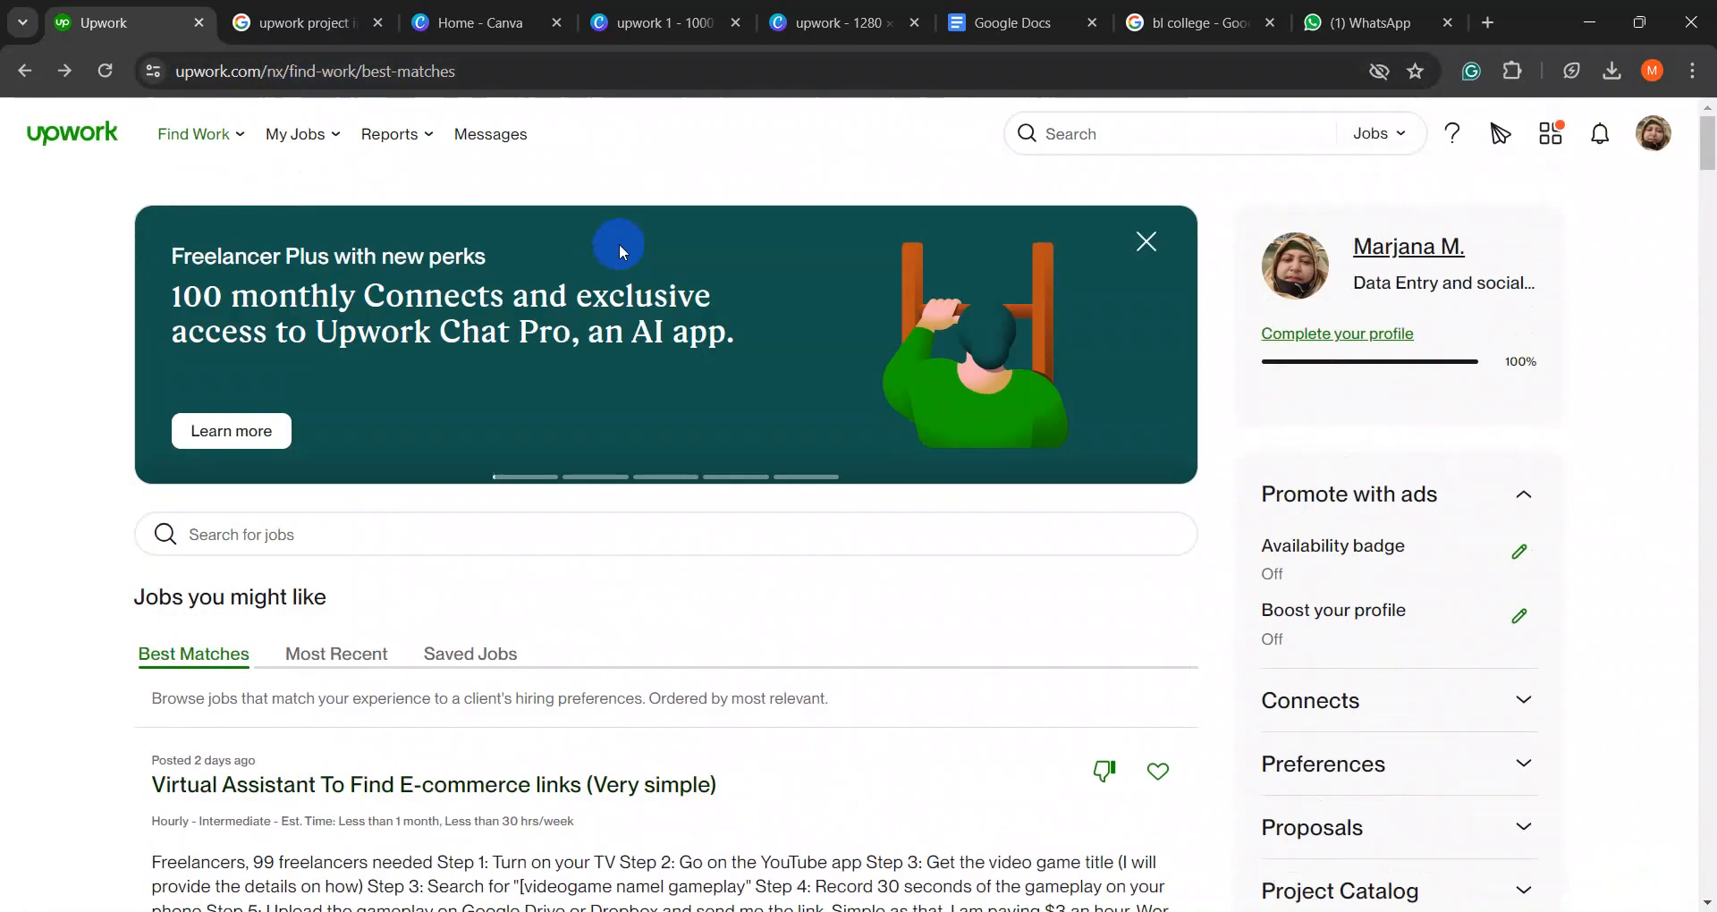
pyautogui.rightClick(1407, 256)
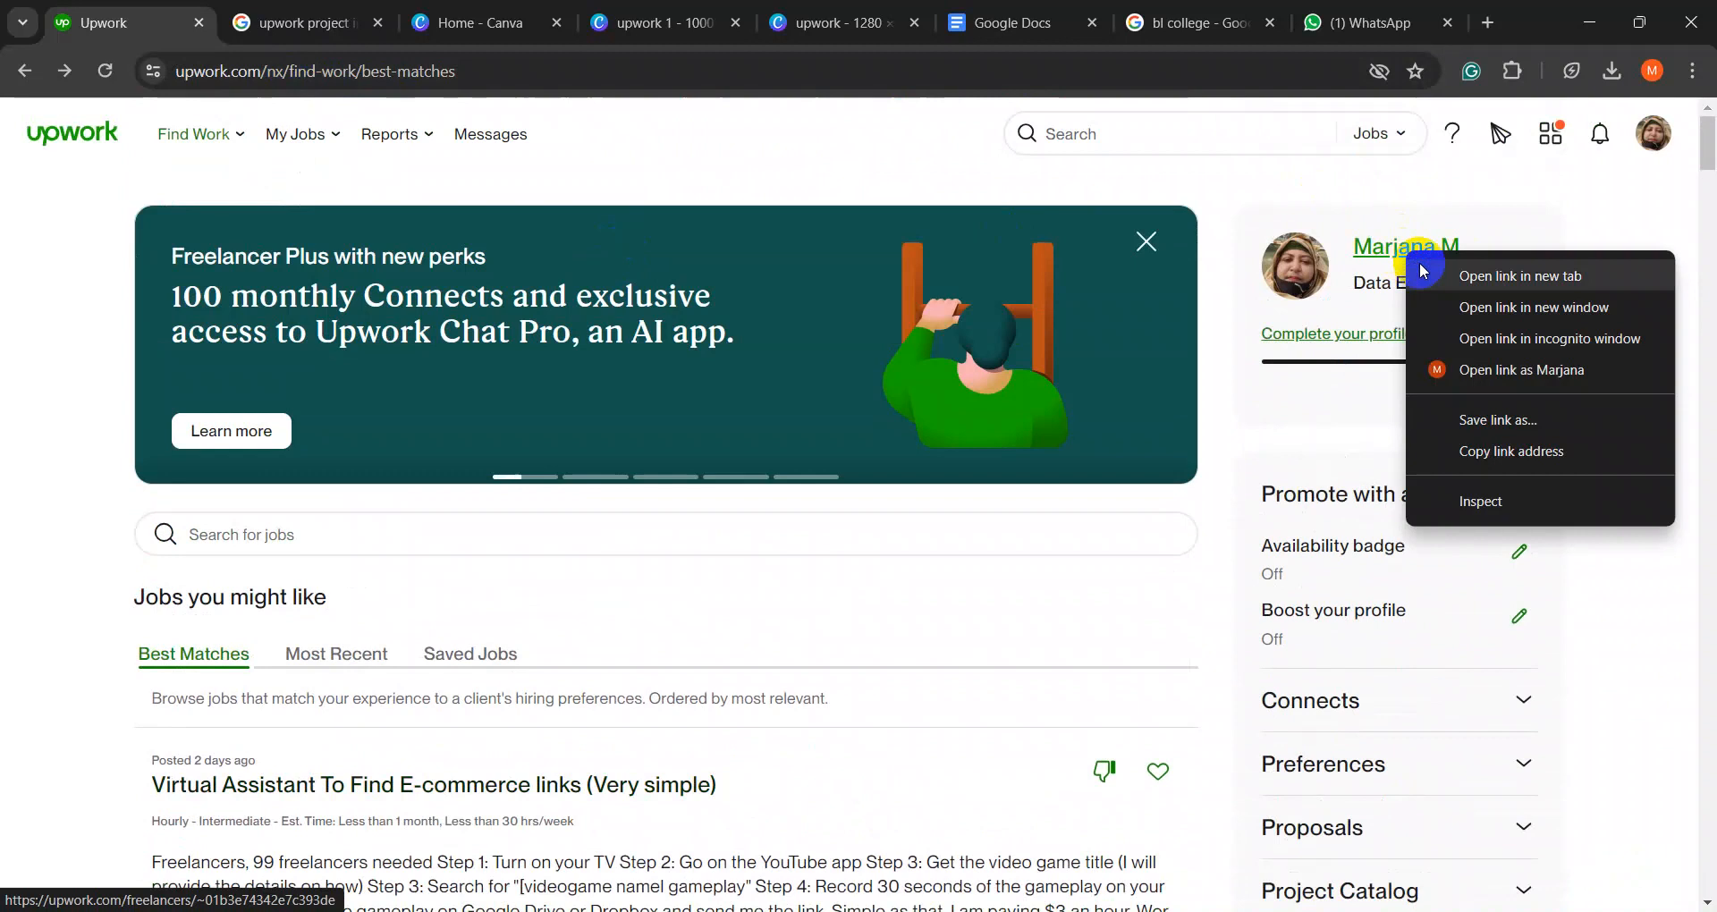
pyautogui.click(1430, 275)
pyautogui.click(285, 23)
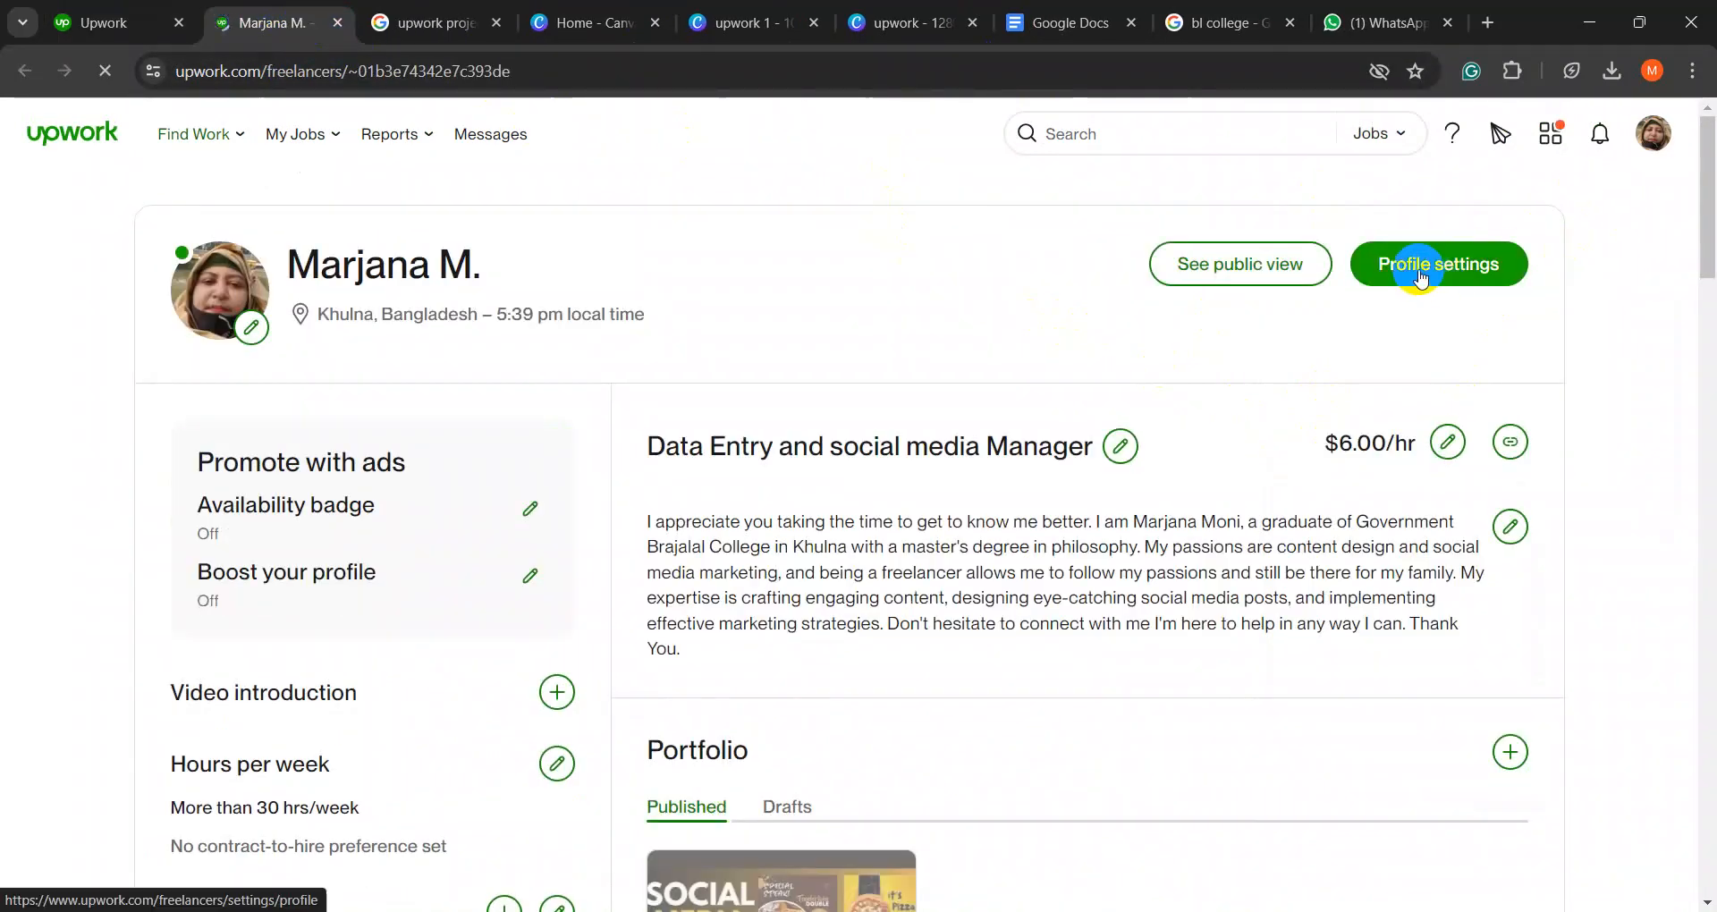
pyautogui.click(95, 136)
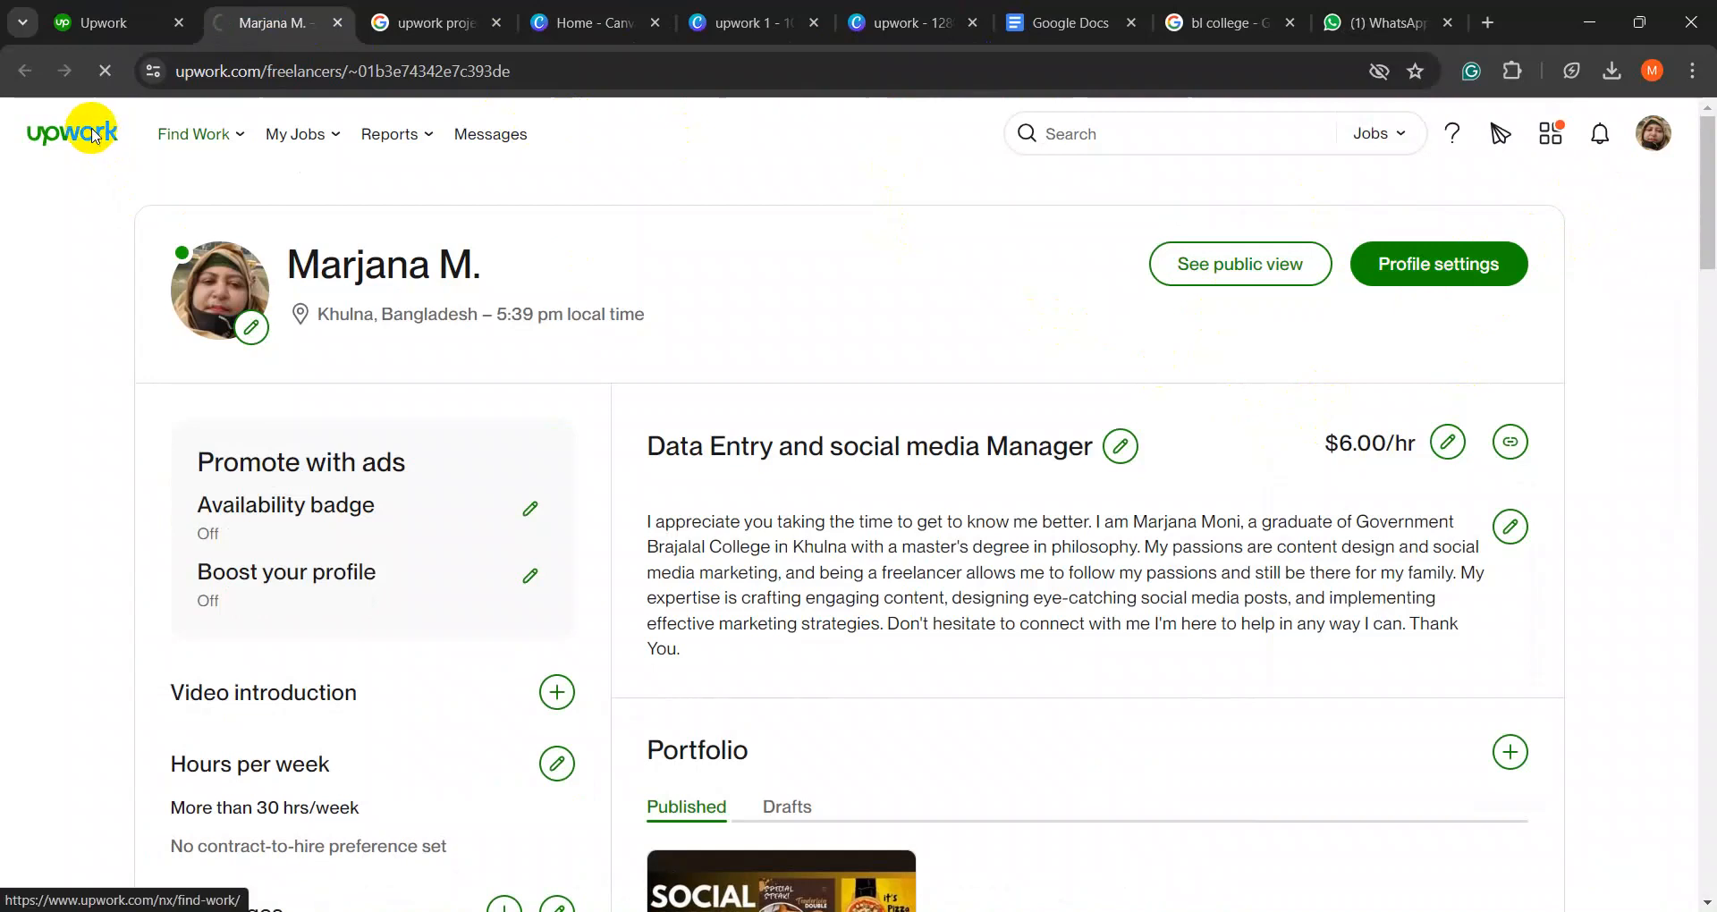
# - Expand the Connects section on the Find Work page and check the number of available Connects
pyautogui.scroll(-3, 1481, 527)
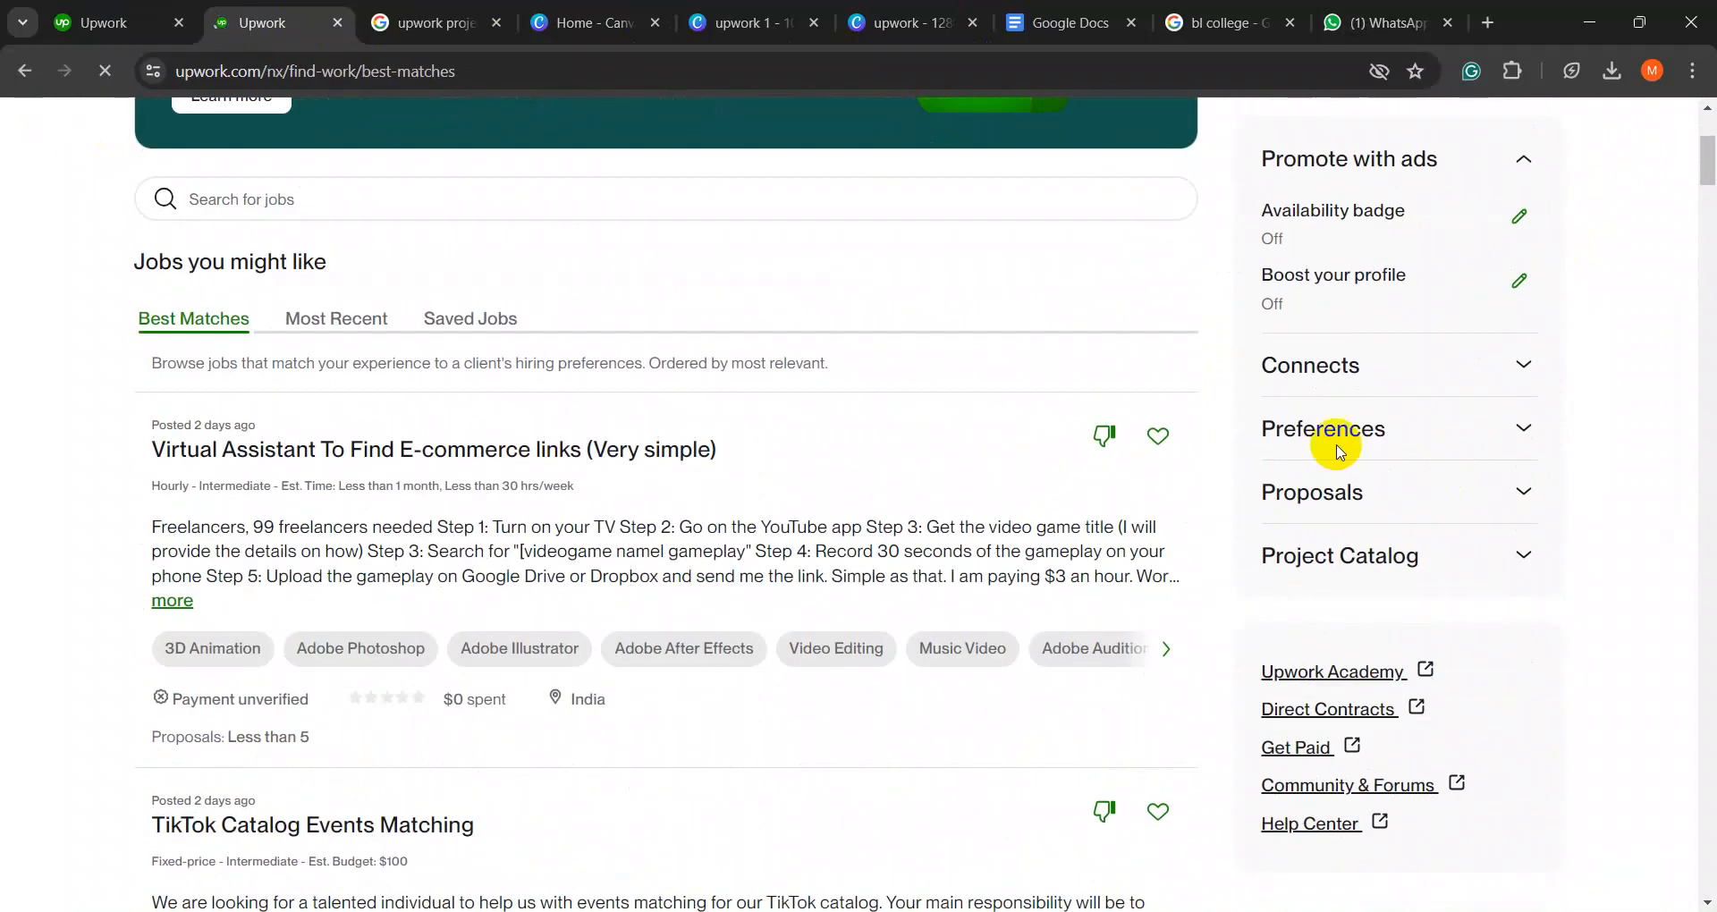
pyautogui.click(1523, 365)
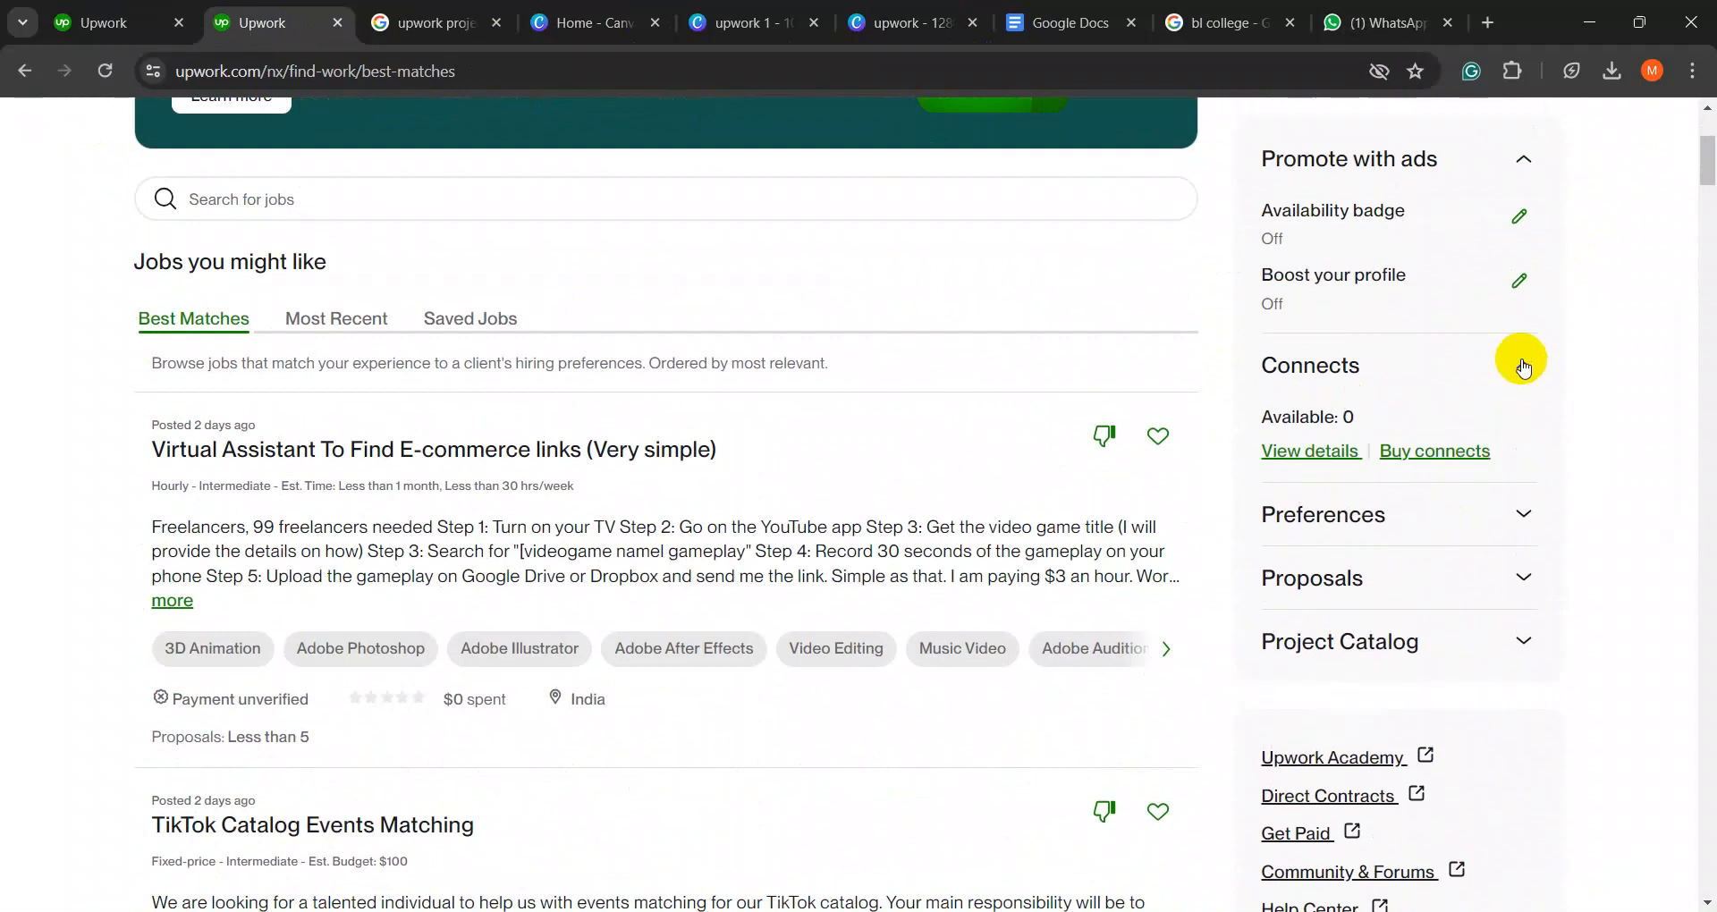
pyautogui.moveTo(1380, 414); pyautogui.dragTo(1234, 410)
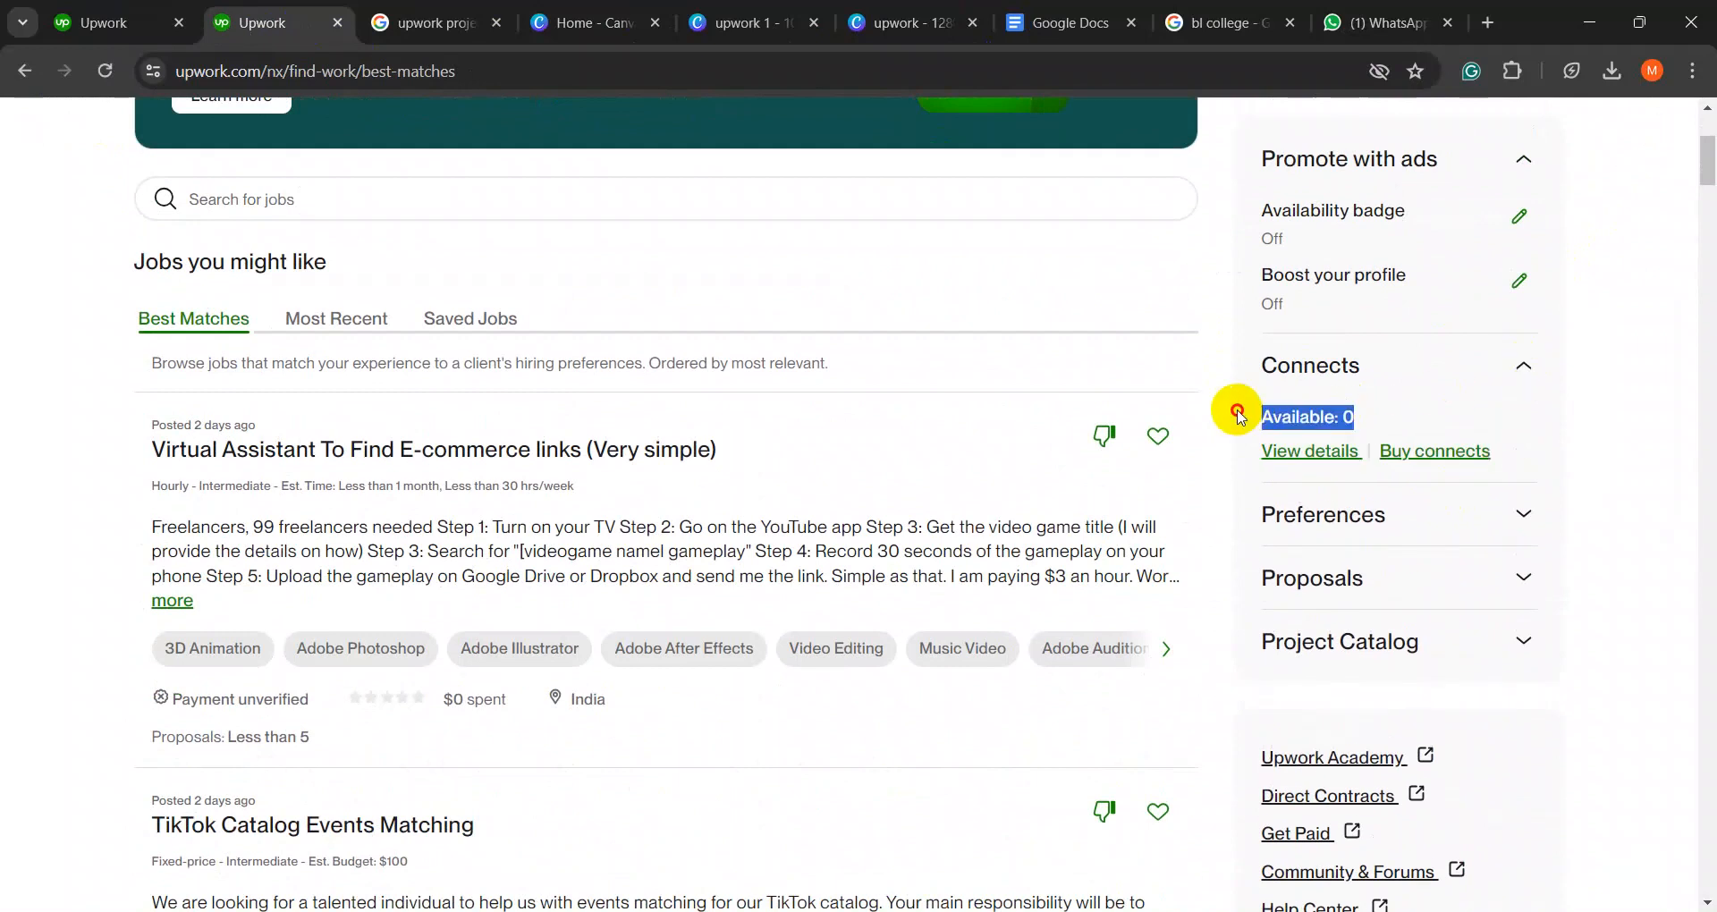
pyautogui.click(1596, 452)
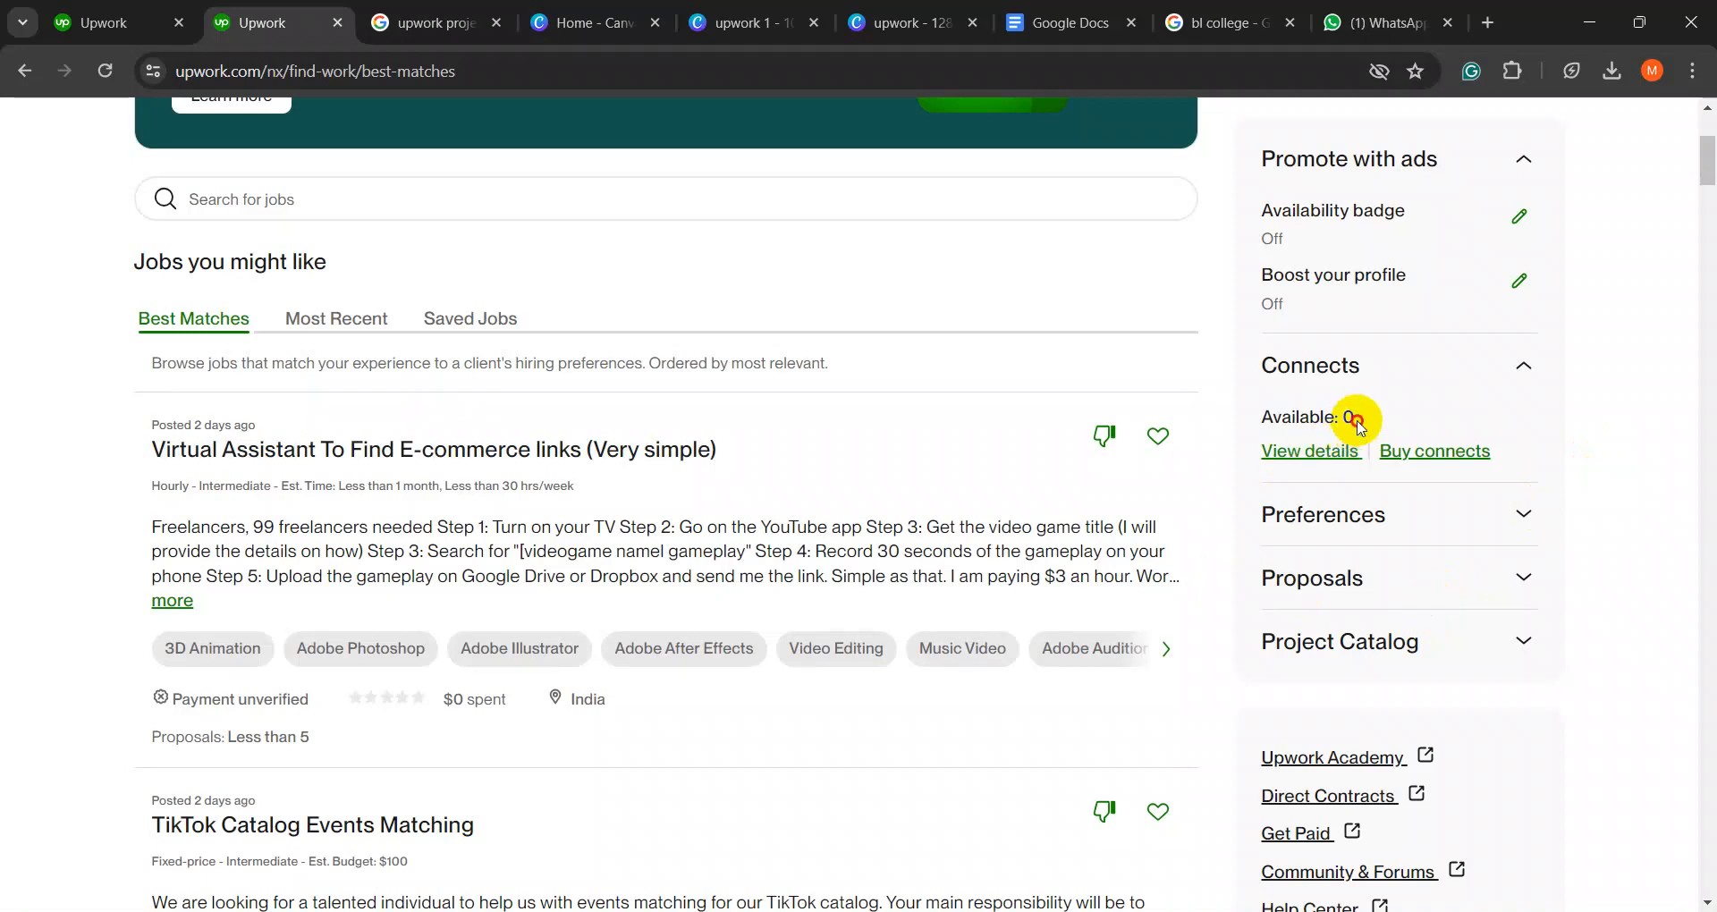
pyautogui.moveTo(1359, 419)
pyautogui.mouseDown()
pyautogui.moveTo(1254, 417)
pyautogui.moveTo(1348, 415)
pyautogui.mouseUp()
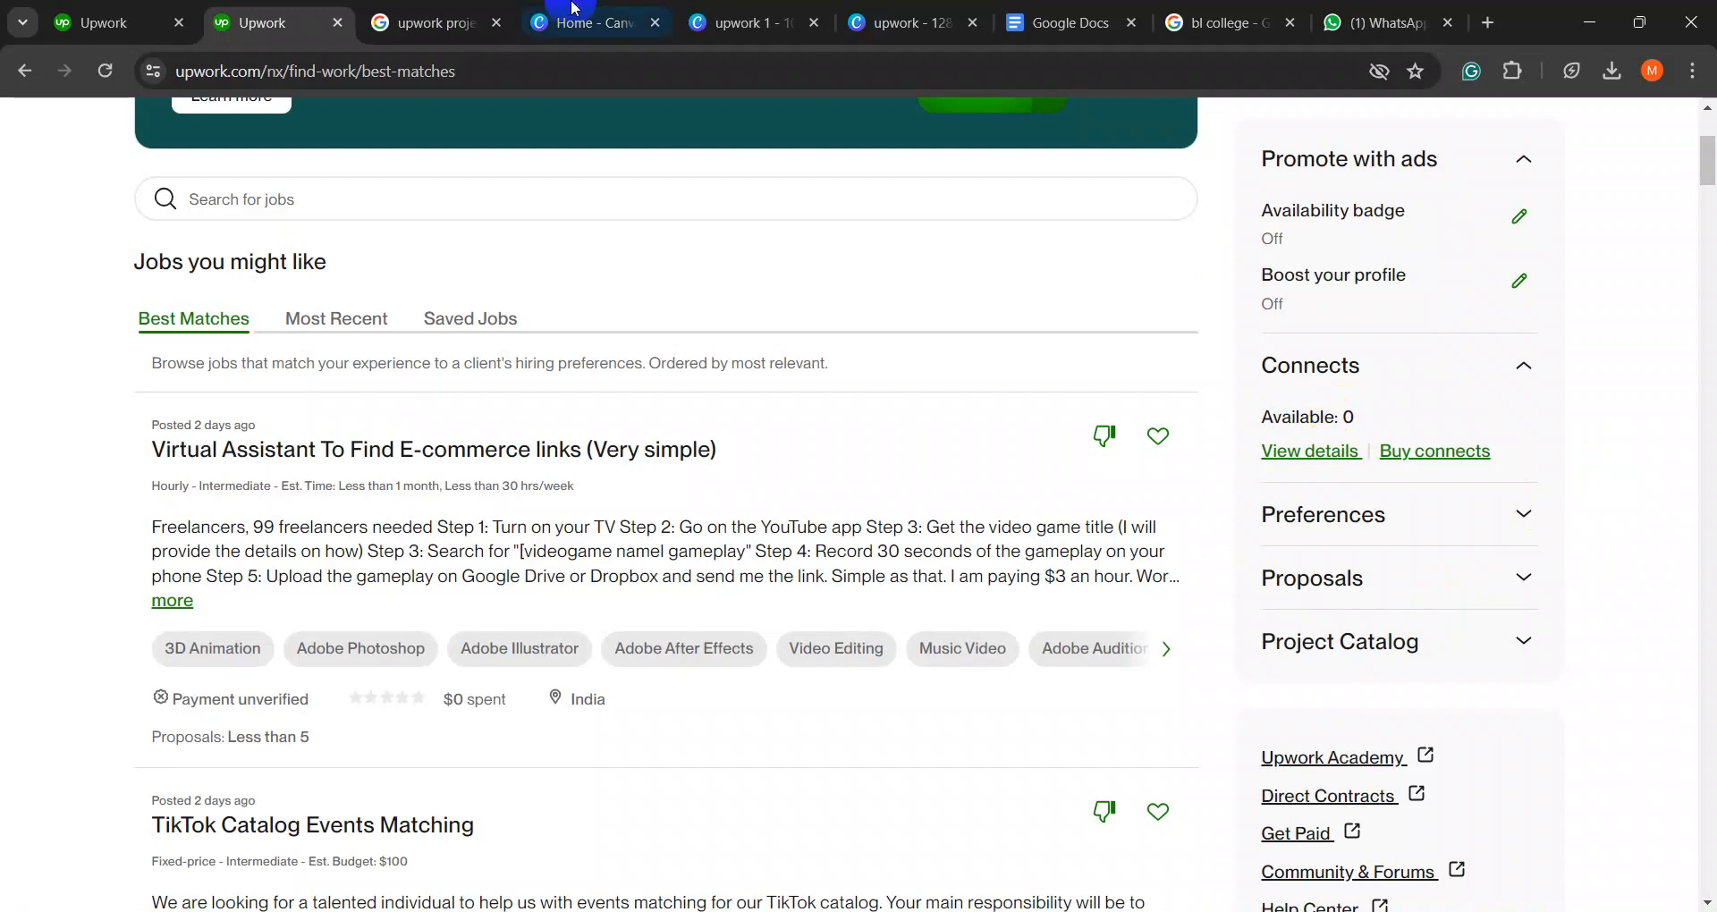
# - Return to the first Upwork browser tab, browse the Best Matches jobs, and open "Social Media posts 10 usd per 10 posts"
pyautogui.click(143, 22)
pyautogui.scroll(-7, 555, 456)
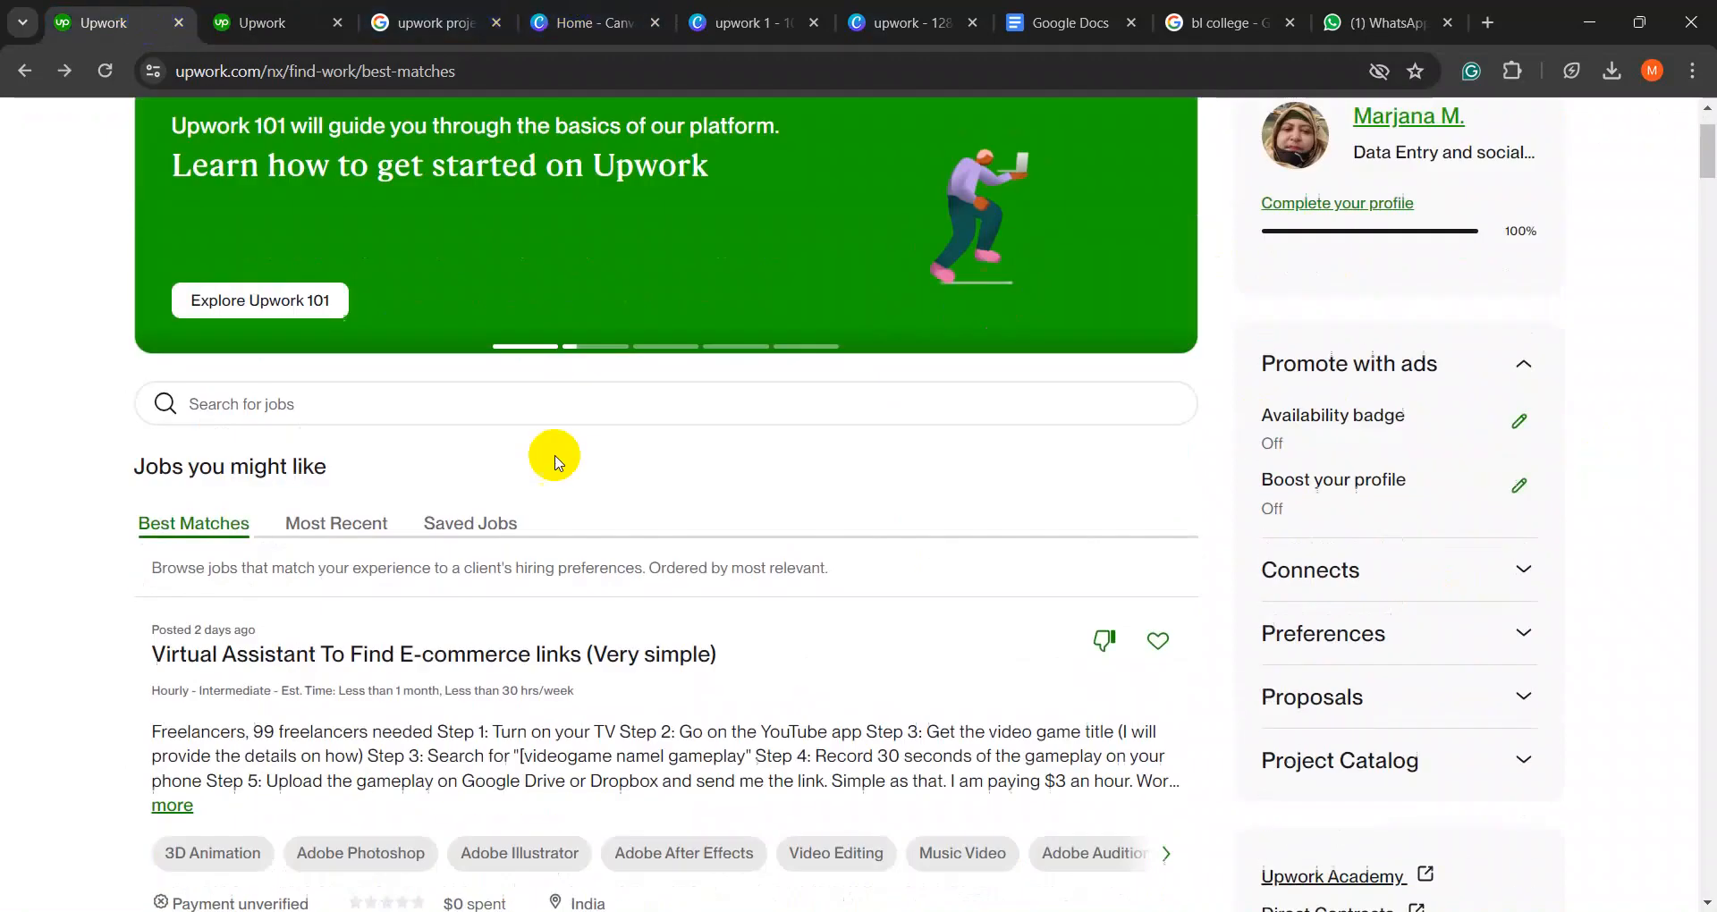
pyautogui.scroll(-5, 438, 461)
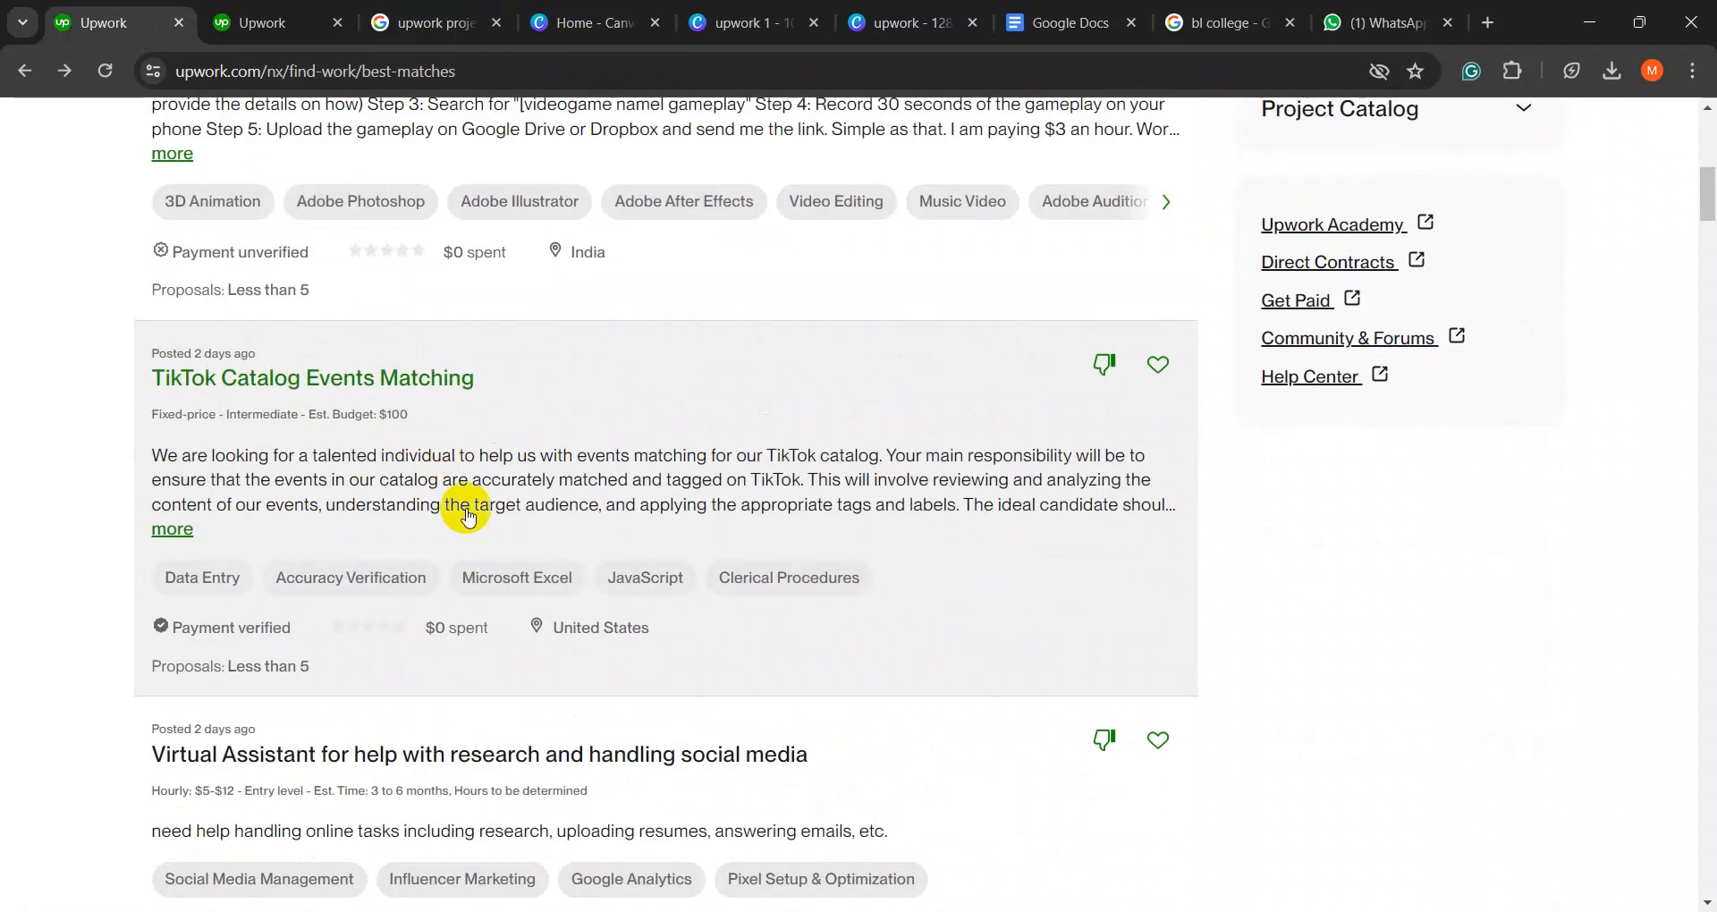
pyautogui.scroll(12, 413, 483)
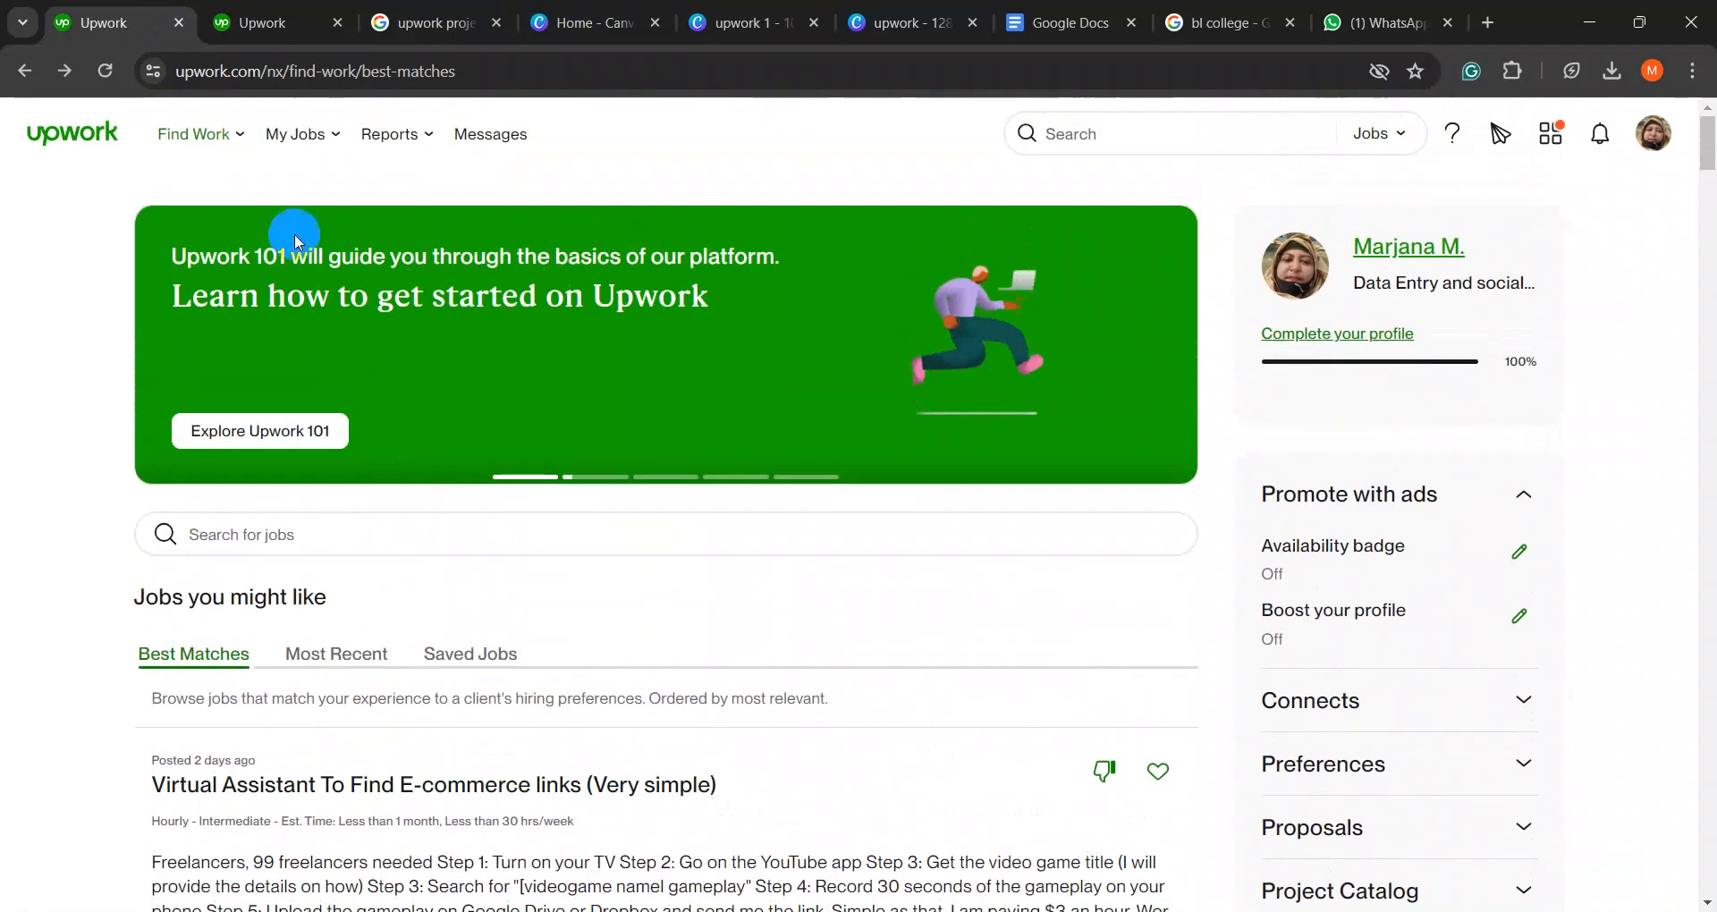
pyautogui.scroll(-4, 343, 659)
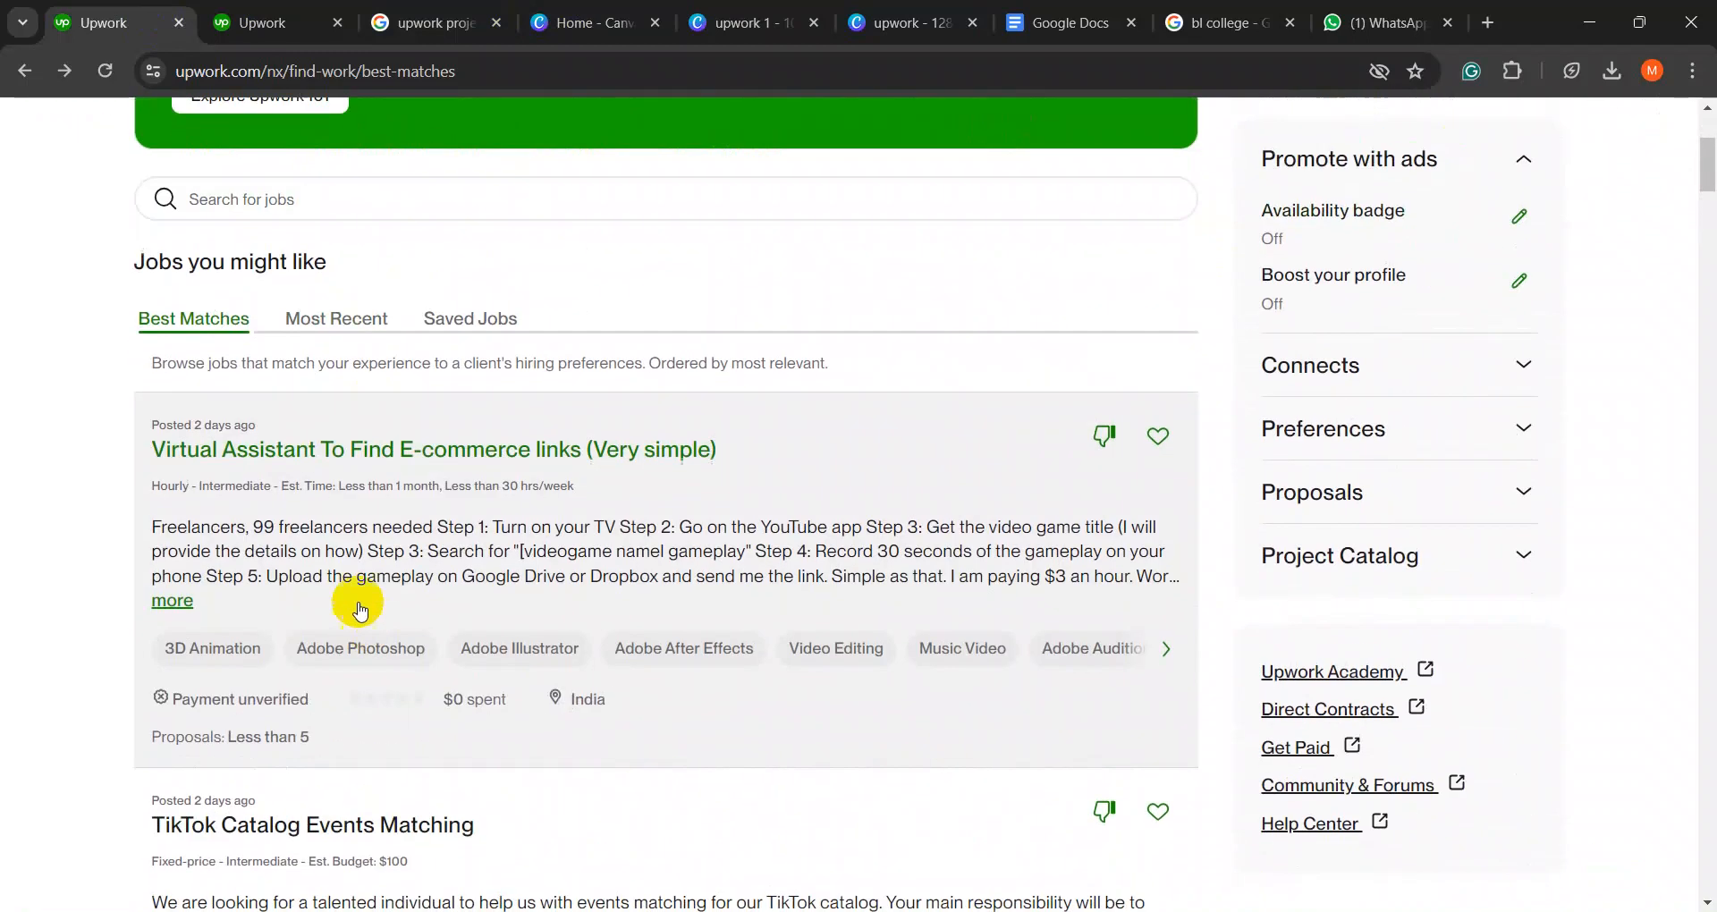
pyautogui.scroll(-9, 471, 602)
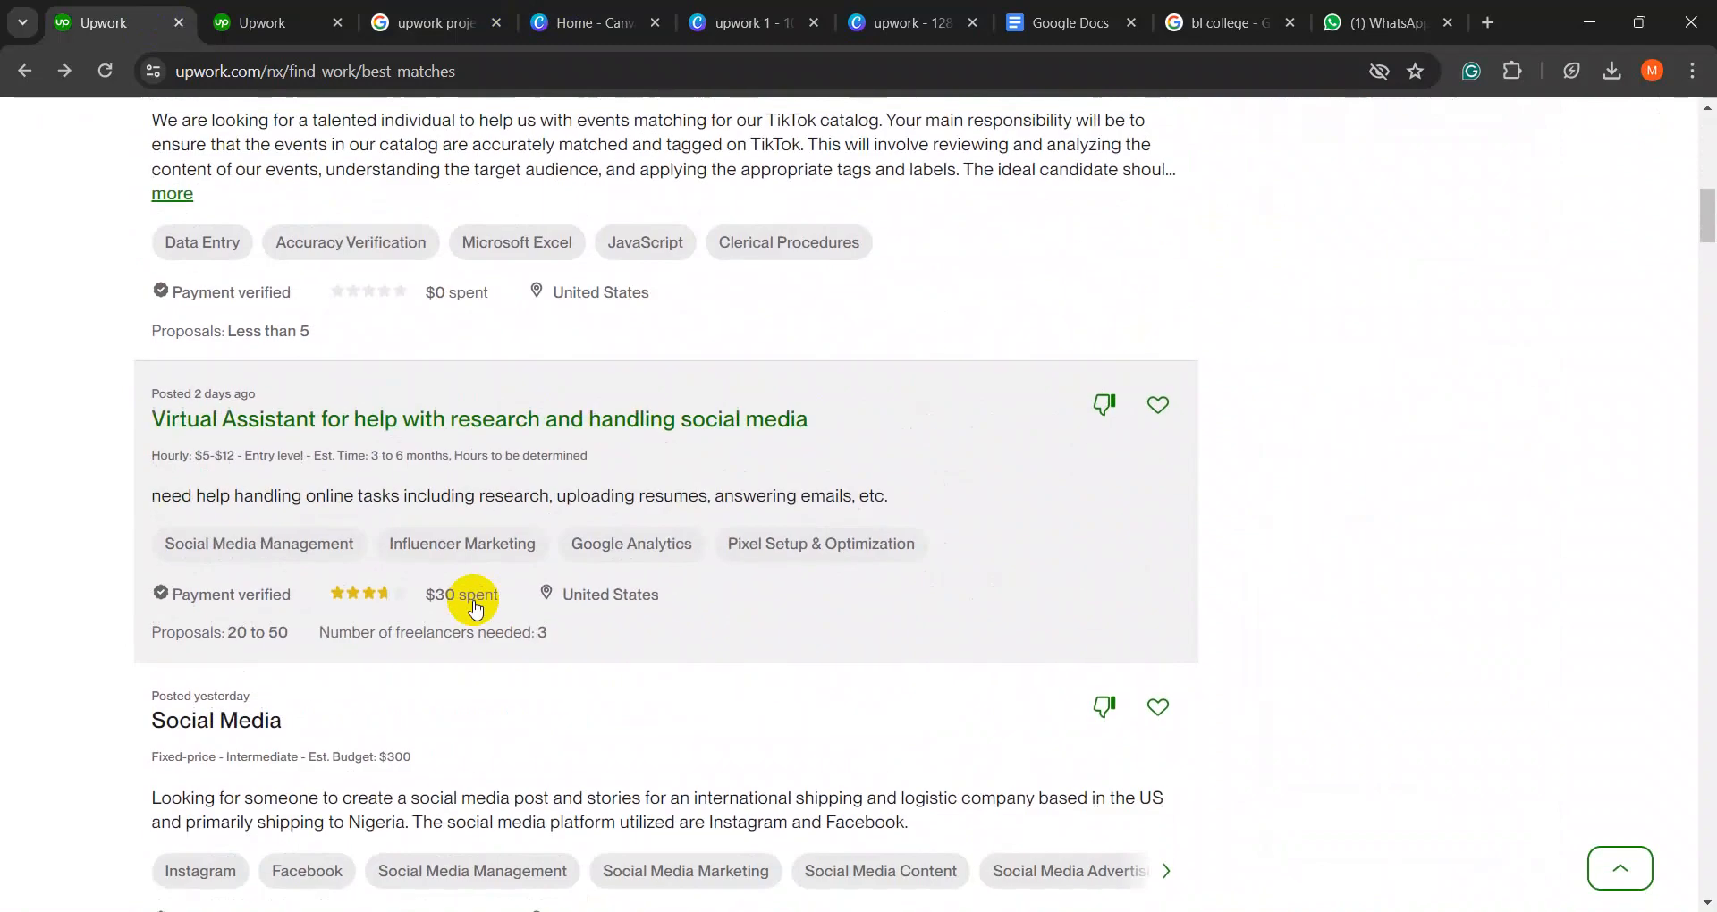
pyautogui.scroll(-4, 474, 607)
pyautogui.scroll(-4, 474, 608)
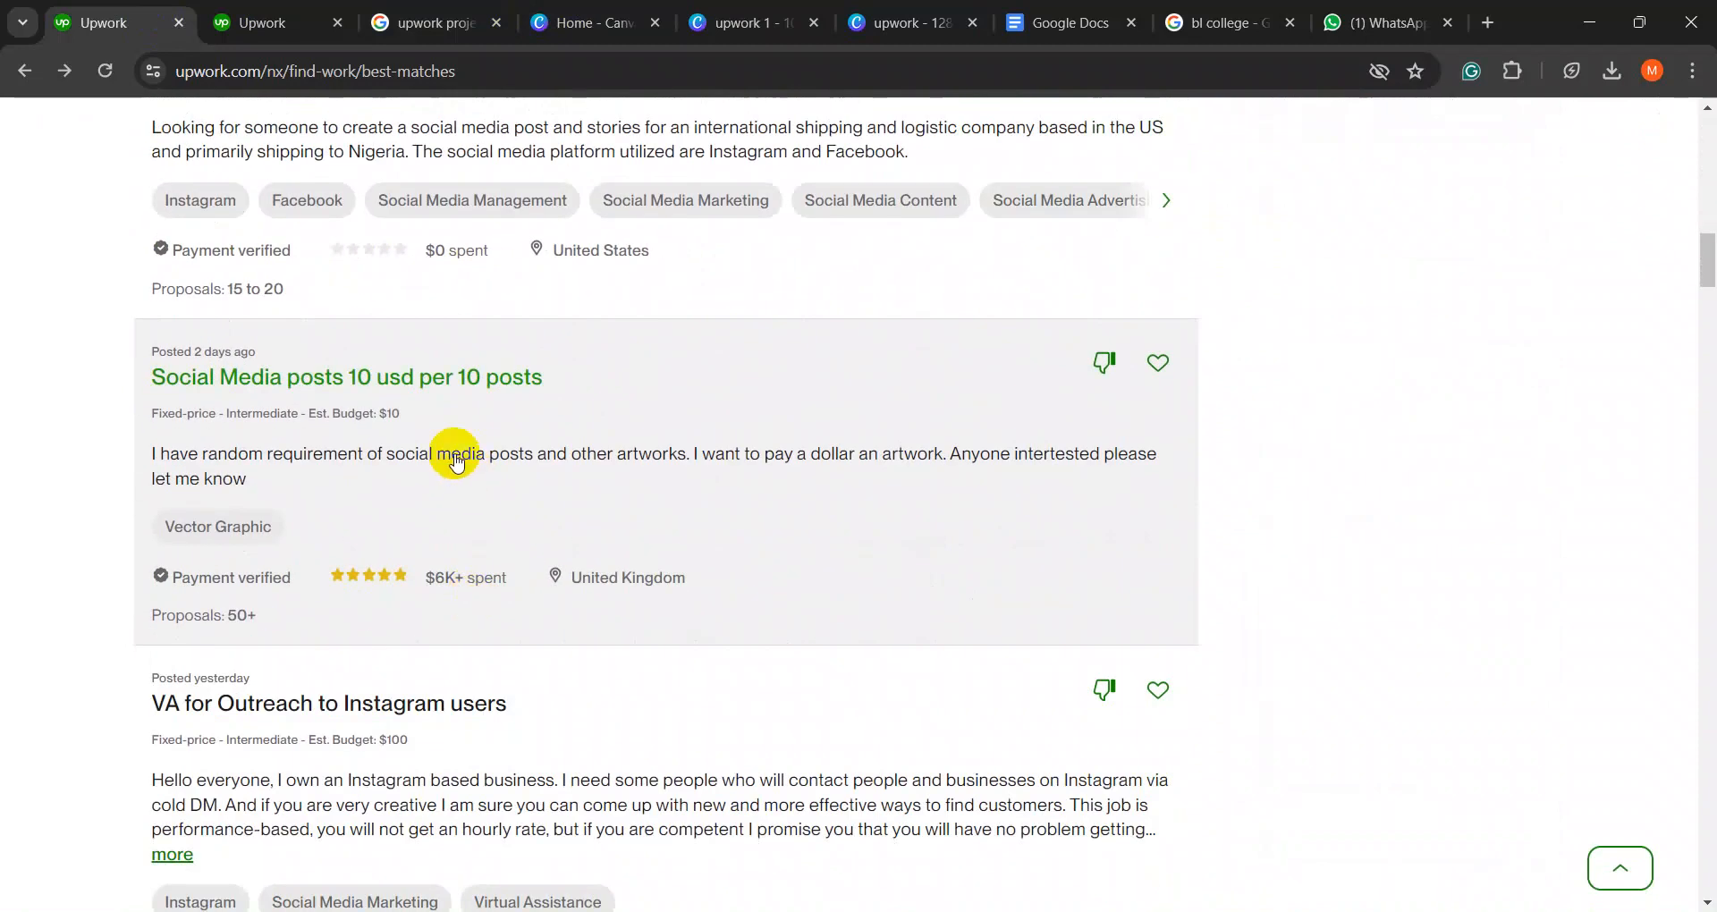
pyautogui.click(447, 430)
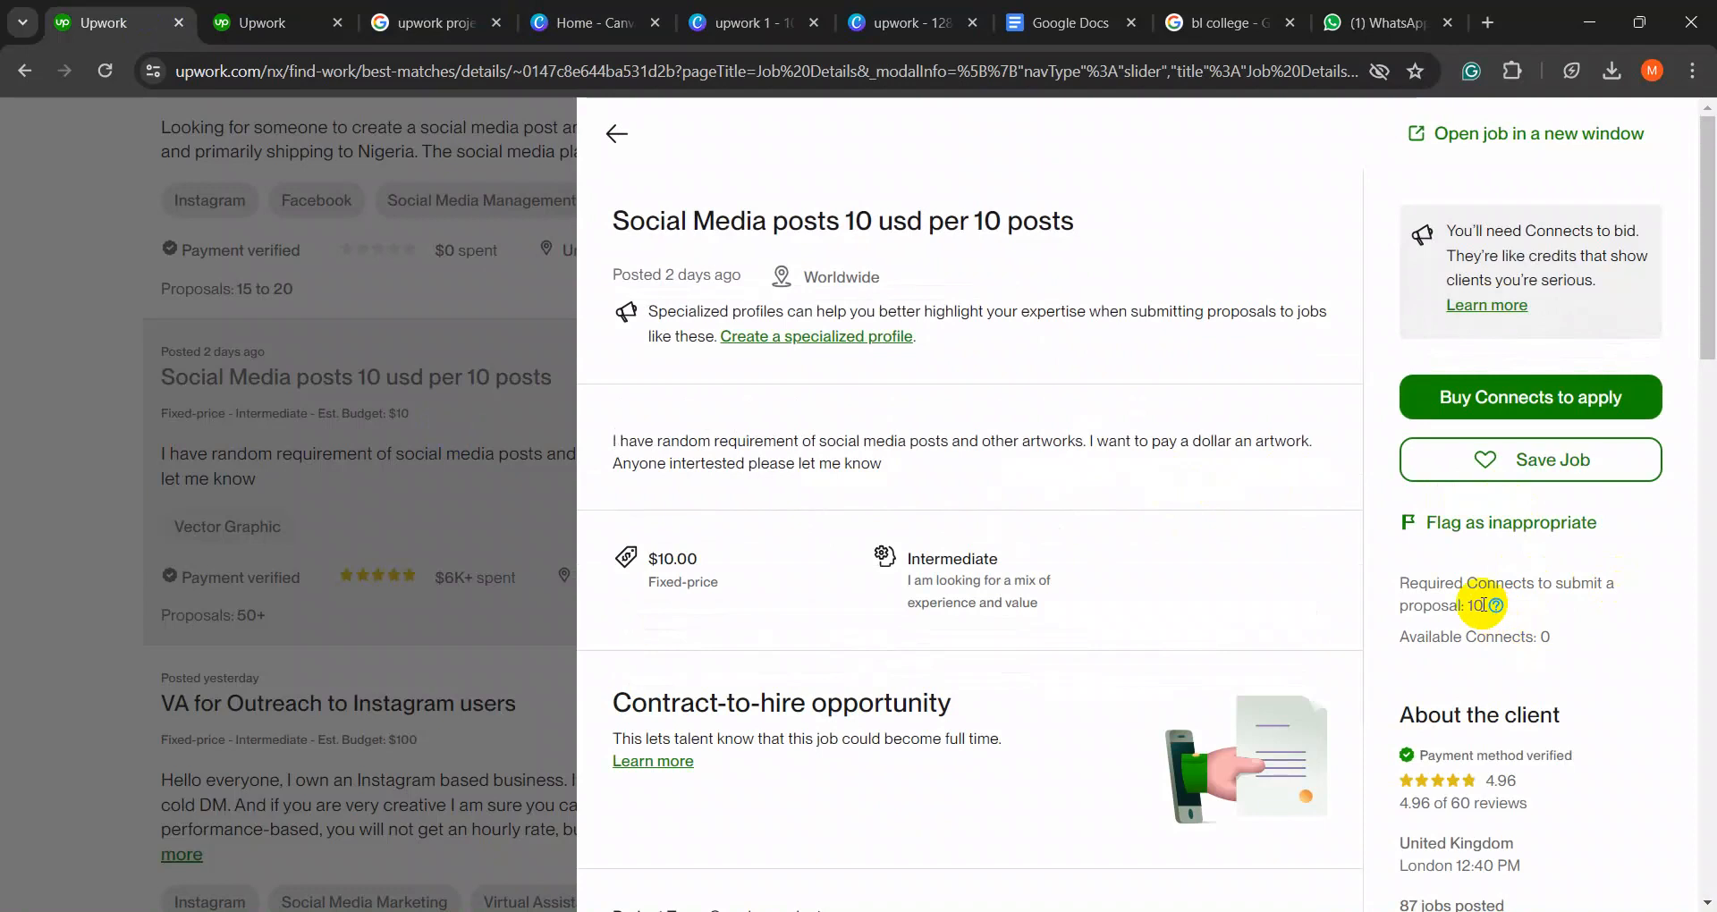
# - Check the Connects required to submit a proposal for the open job and the option to buy Connects
pyautogui.moveTo(1484, 606); pyautogui.dragTo(1399, 582)
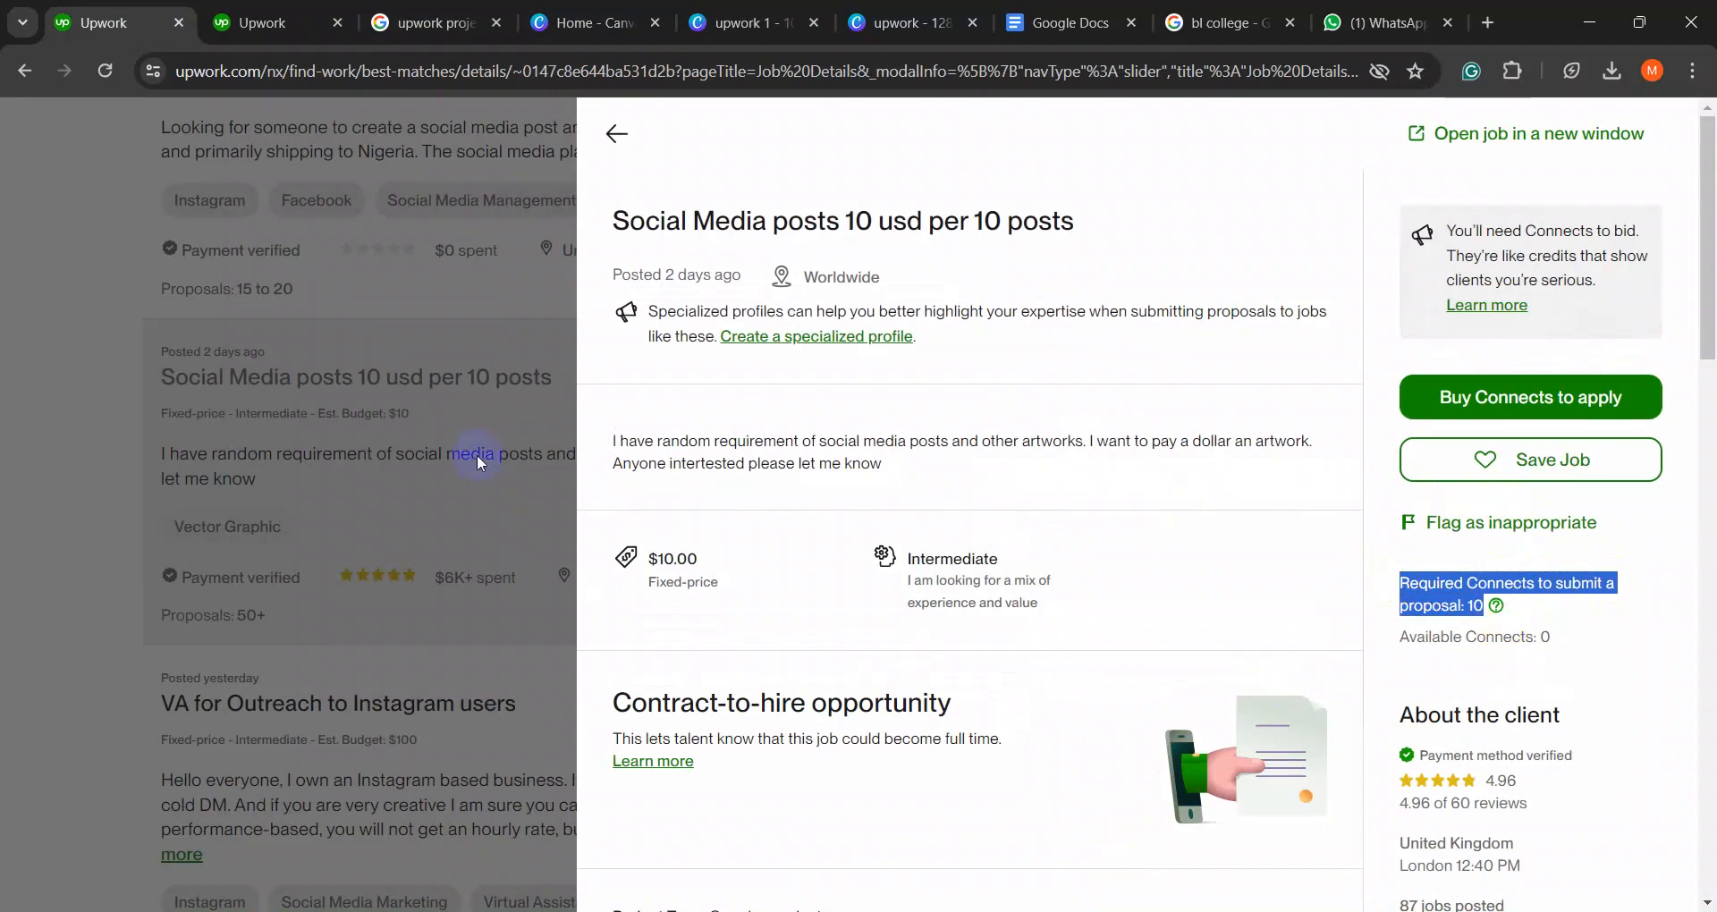
pyautogui.click(1554, 397)
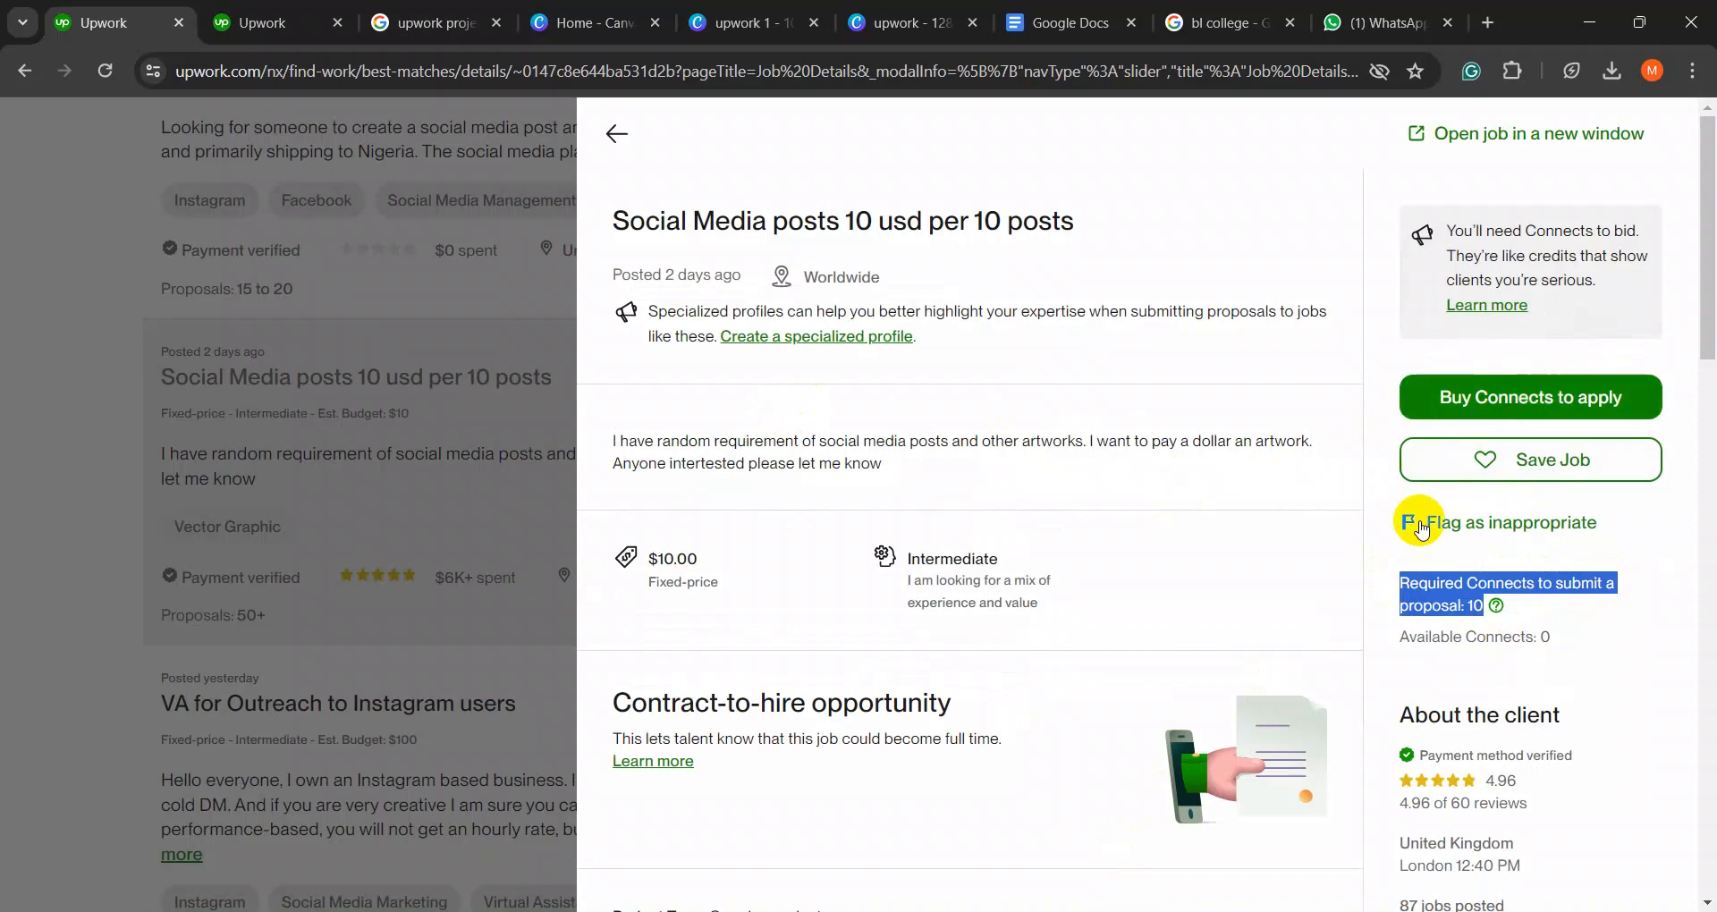
pyautogui.click(1431, 594)
# - Review the job's activity figures for proposals, hires and interviews, then close the job post
pyautogui.scroll(-6, 1173, 585)
pyautogui.scroll(-9, 1173, 585)
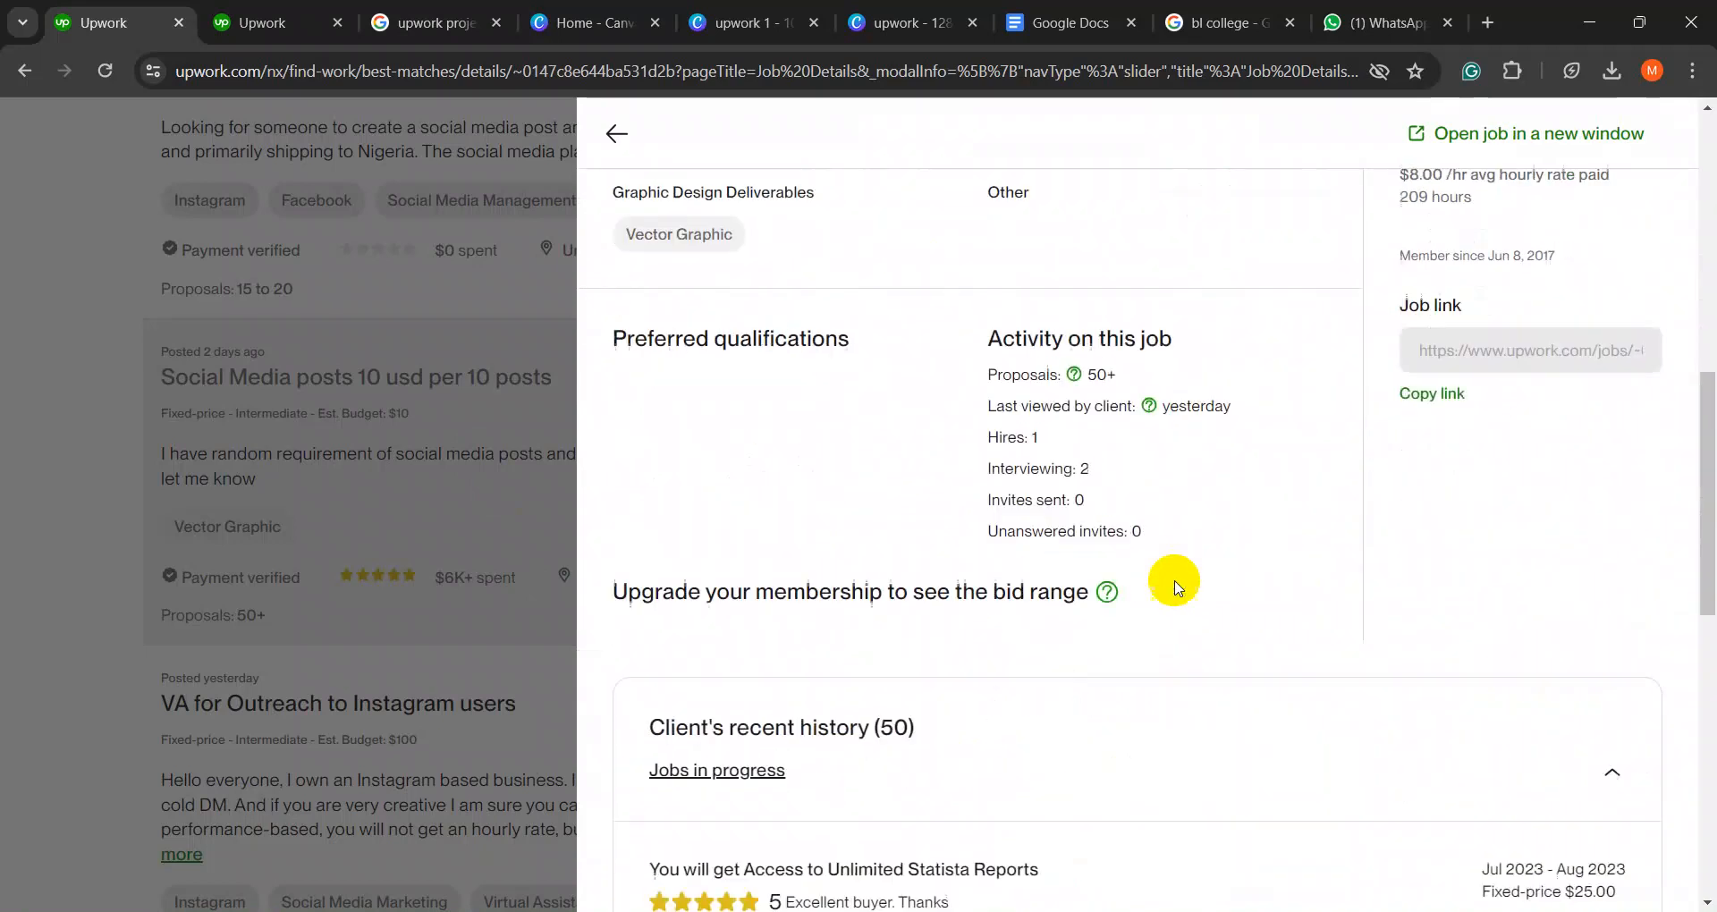
pyautogui.scroll(6, 988, 506)
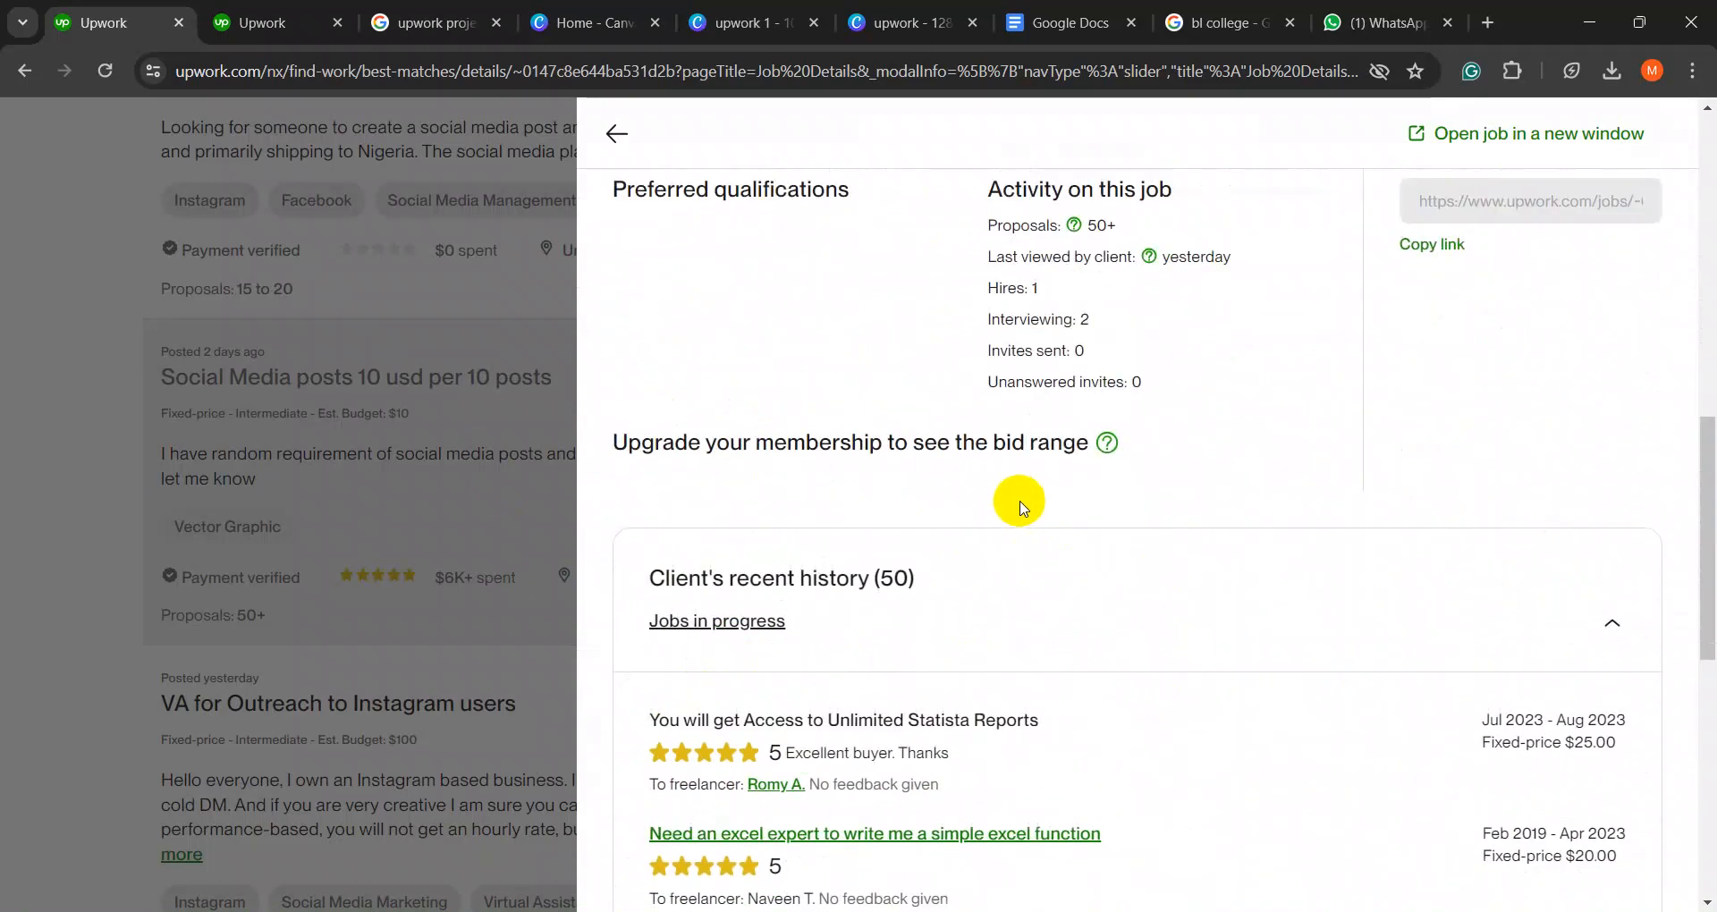
pyautogui.moveTo(982, 512); pyautogui.dragTo(1068, 514)
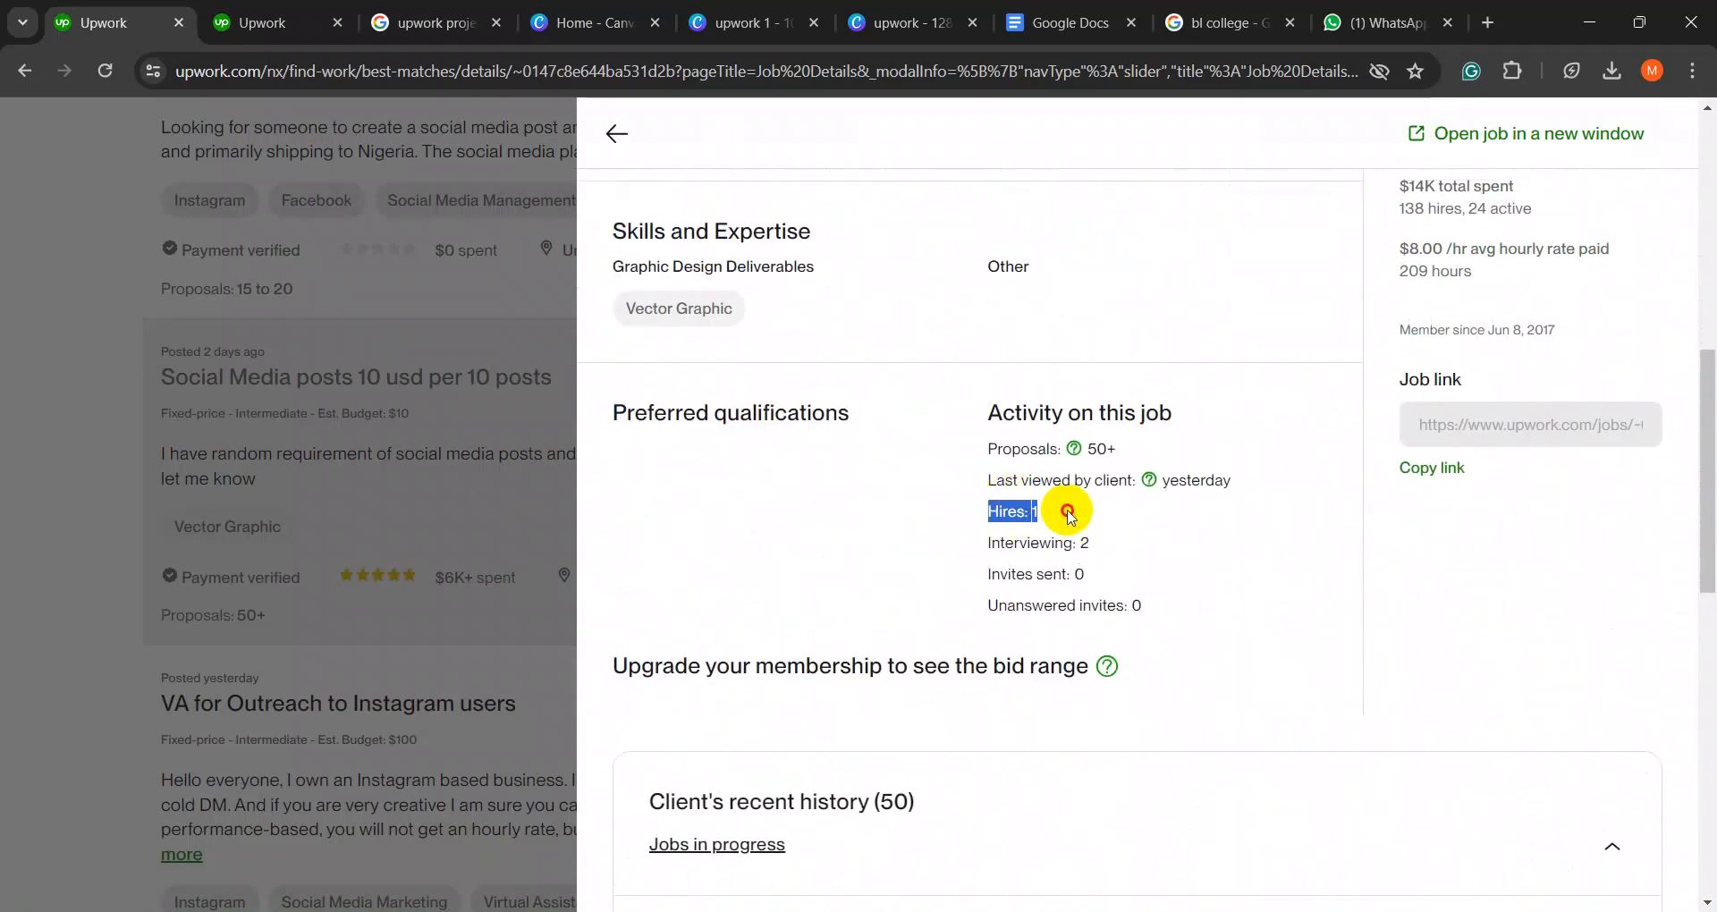
pyautogui.click(1029, 510)
pyautogui.moveTo(986, 413); pyautogui.dragTo(1199, 582)
pyautogui.click(1108, 548)
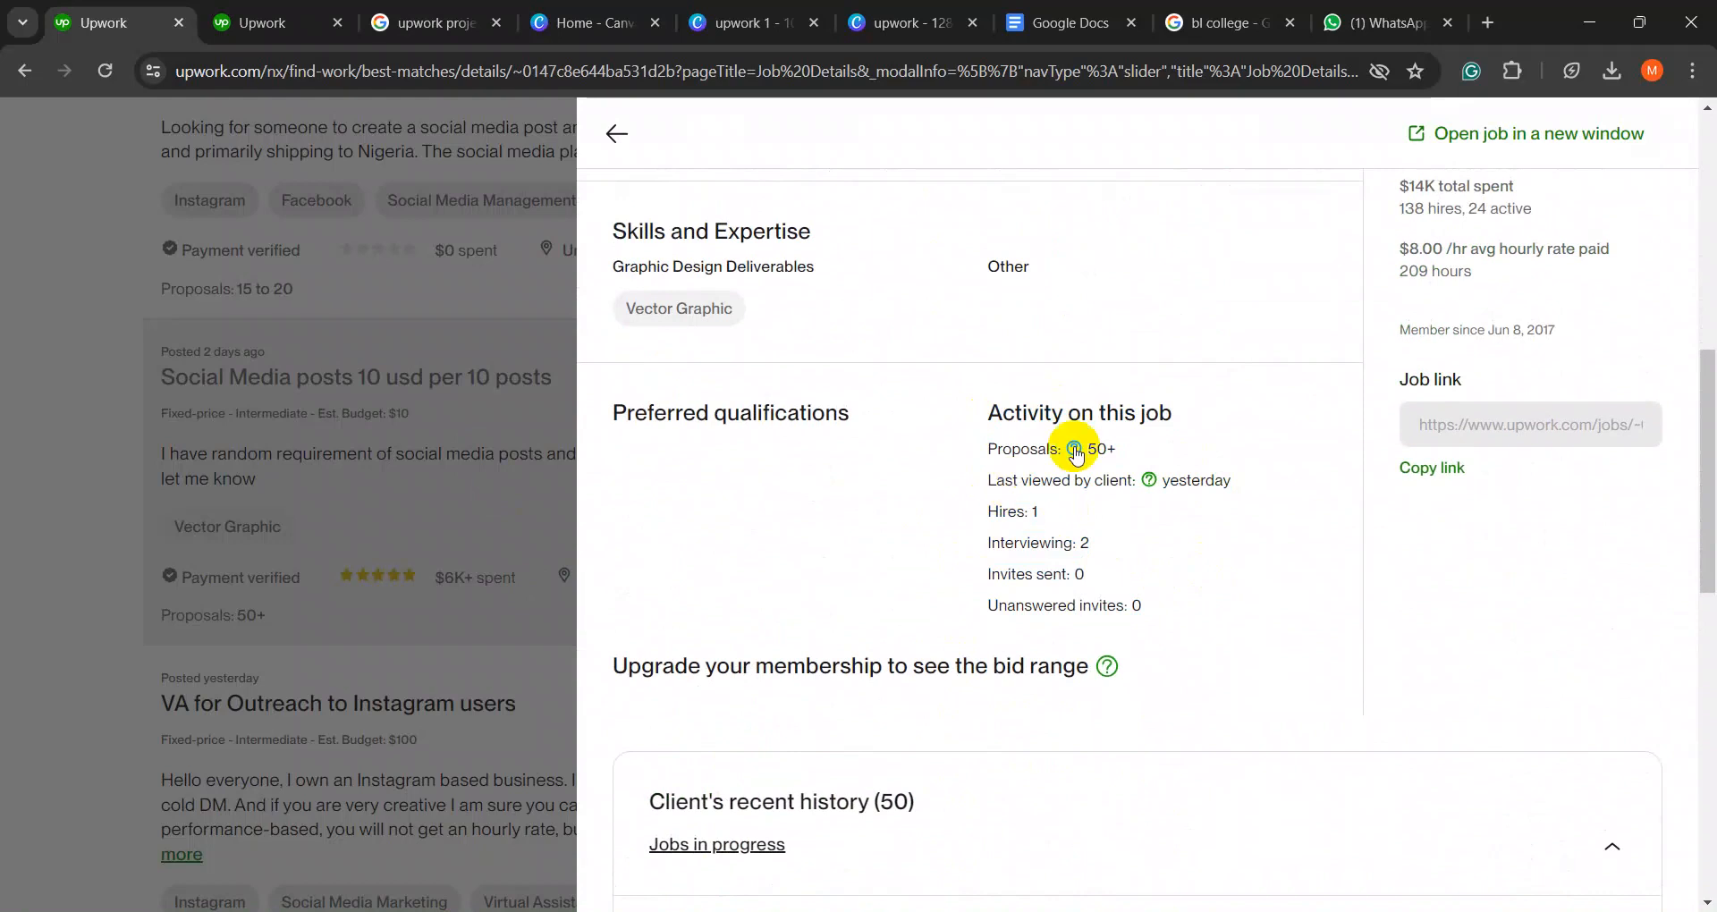
pyautogui.moveTo(989, 448); pyautogui.dragTo(1115, 451)
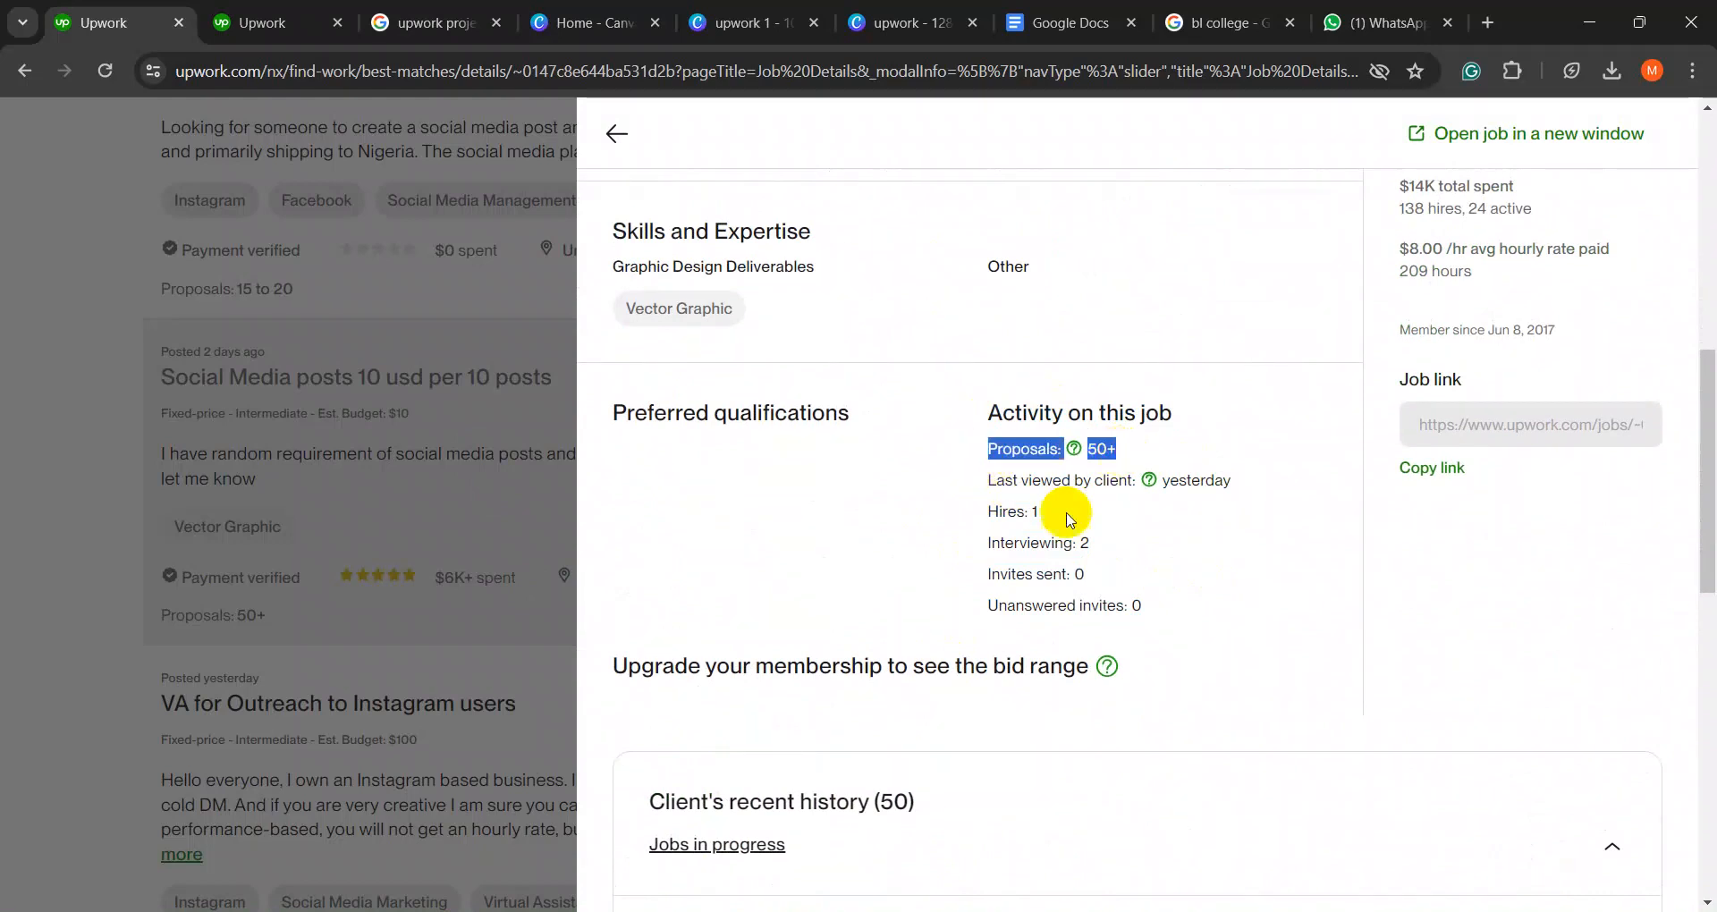
pyautogui.moveTo(1002, 514); pyautogui.dragTo(1102, 543)
pyautogui.scroll(8, 1104, 538)
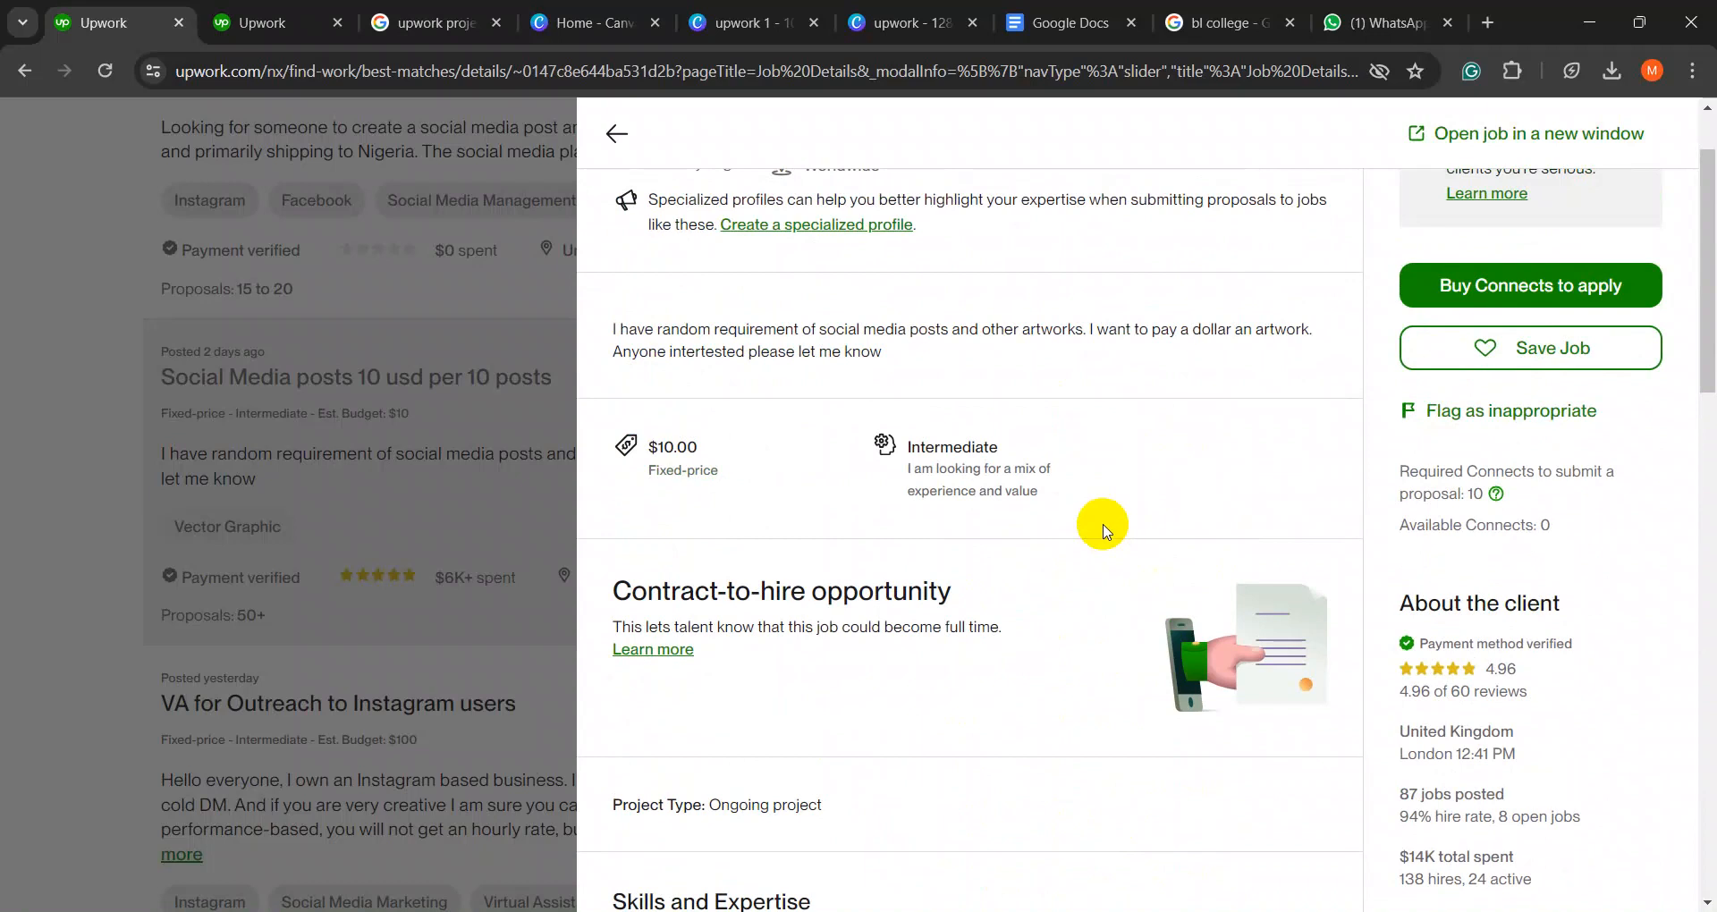
pyautogui.click(617, 136)
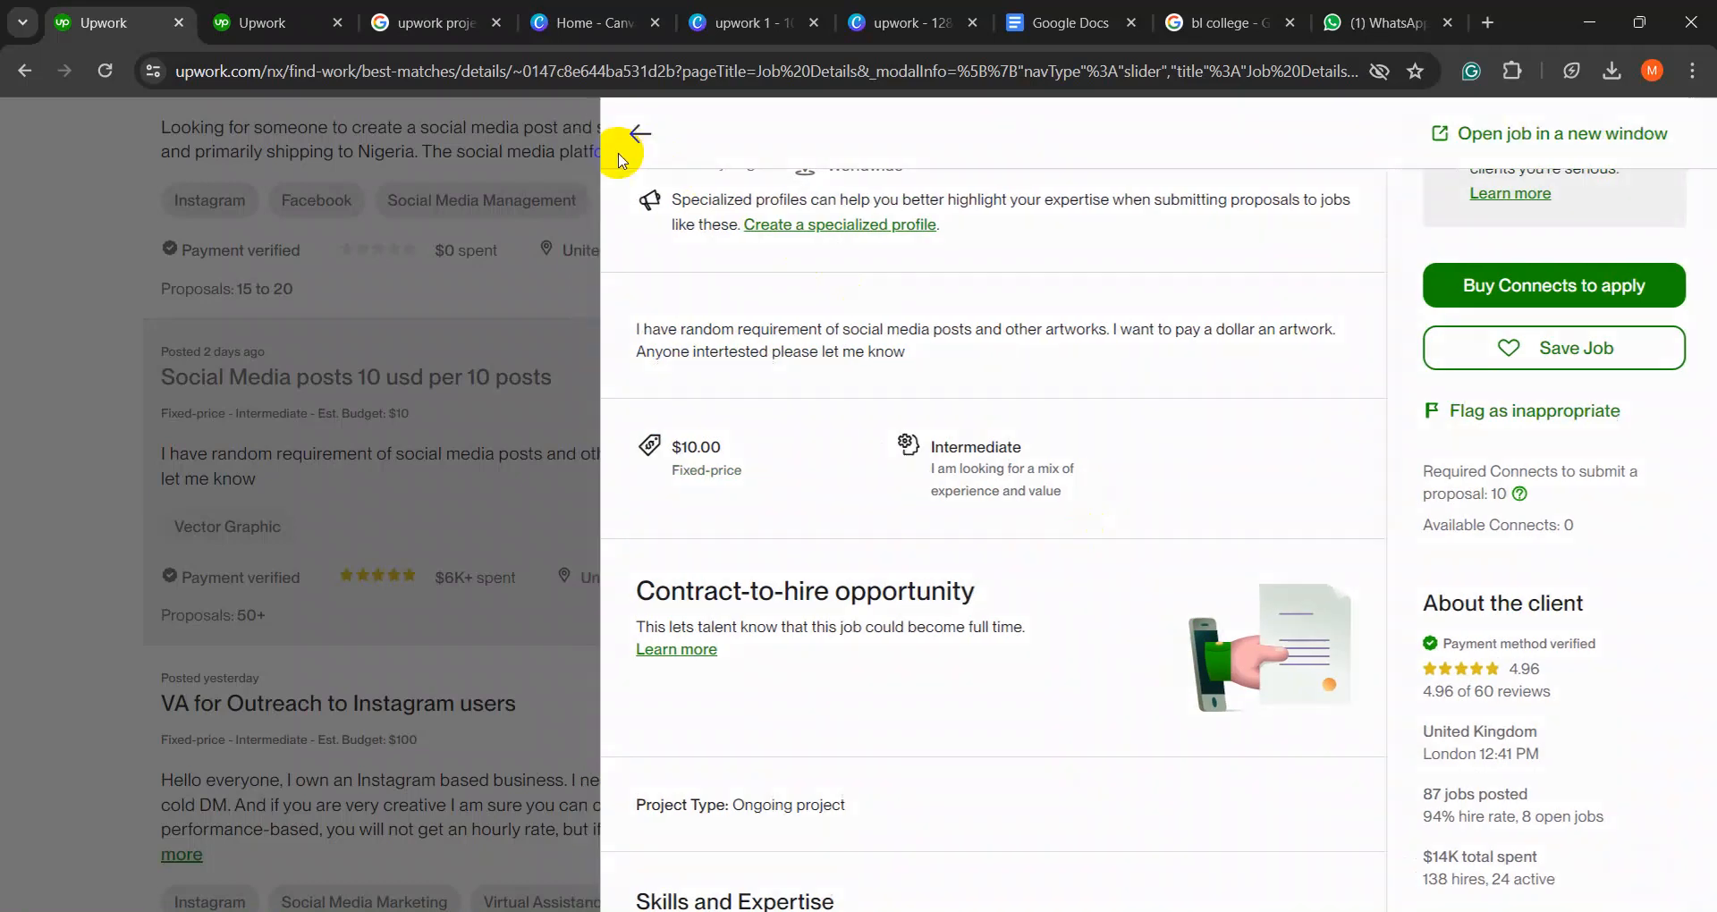
# - List the Most Recent jobs and check the posting time and title of the "Quality Social Media Manager" post
pyautogui.scroll(10, 567, 479)
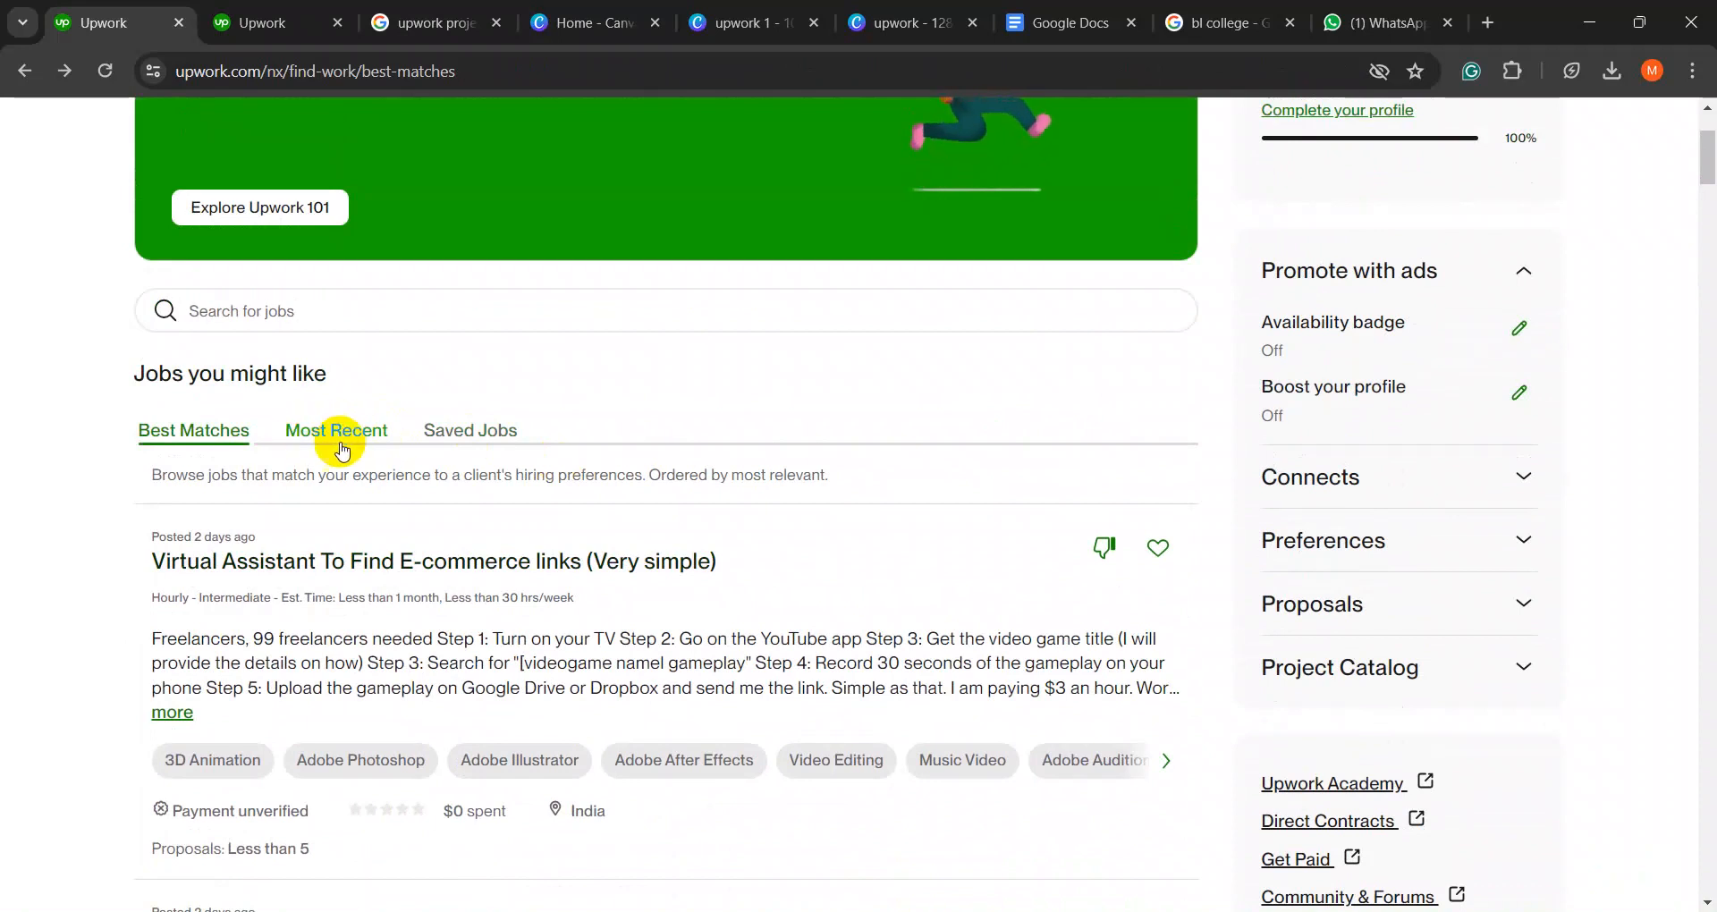
pyautogui.click(347, 440)
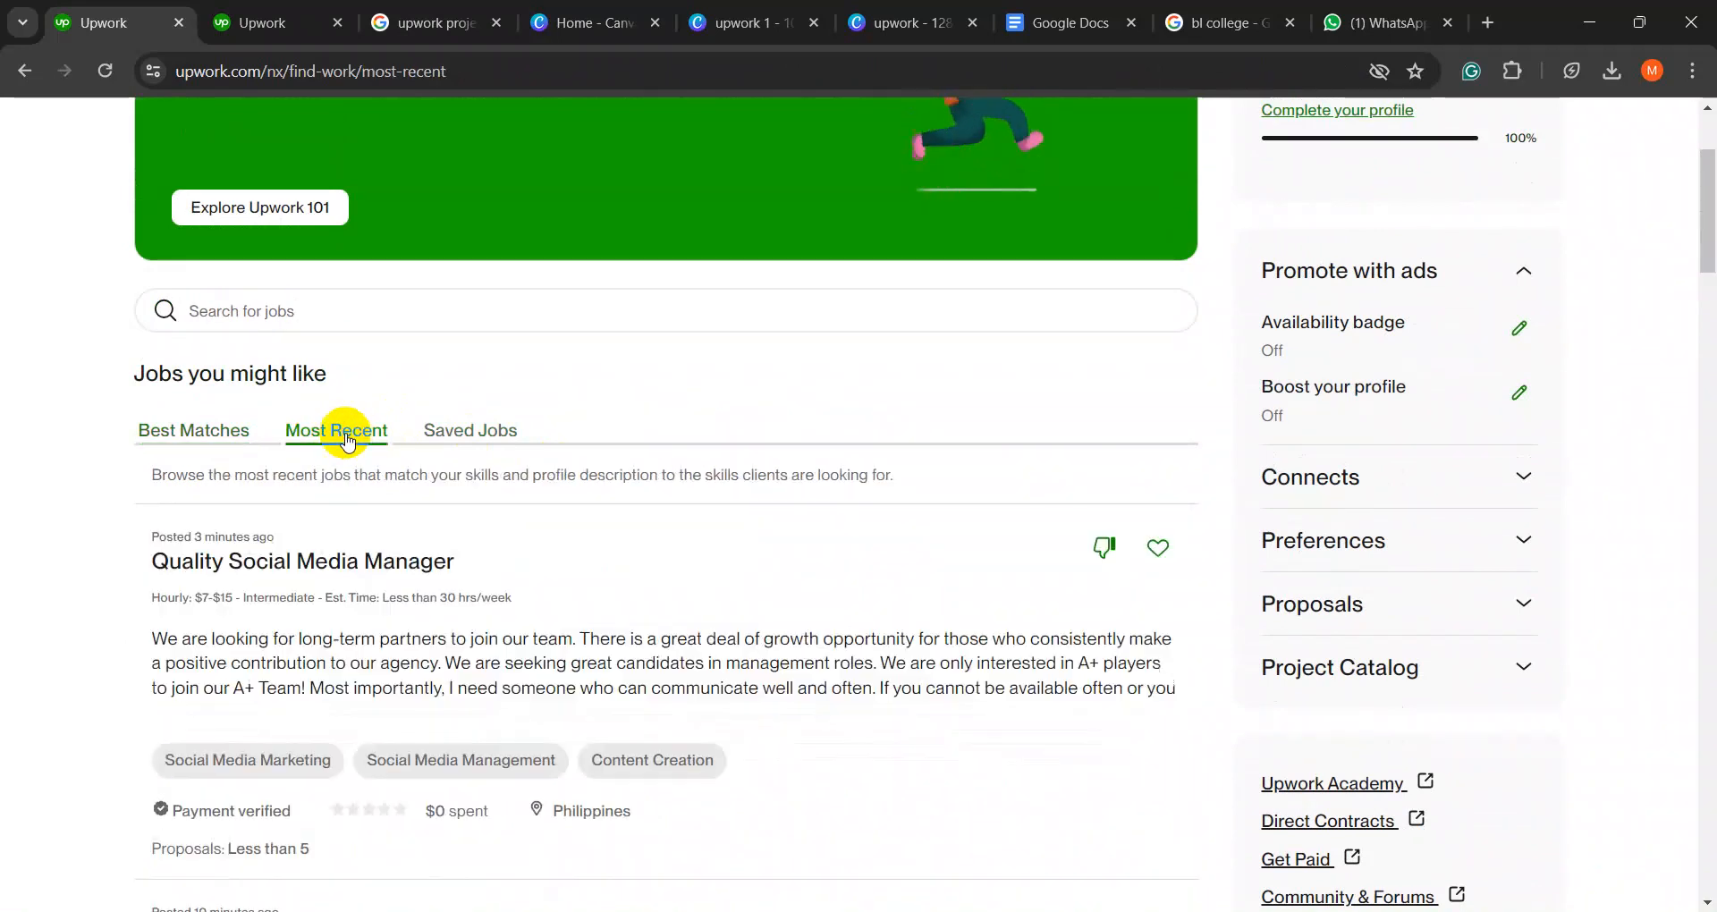
pyautogui.scroll(-2, 475, 454)
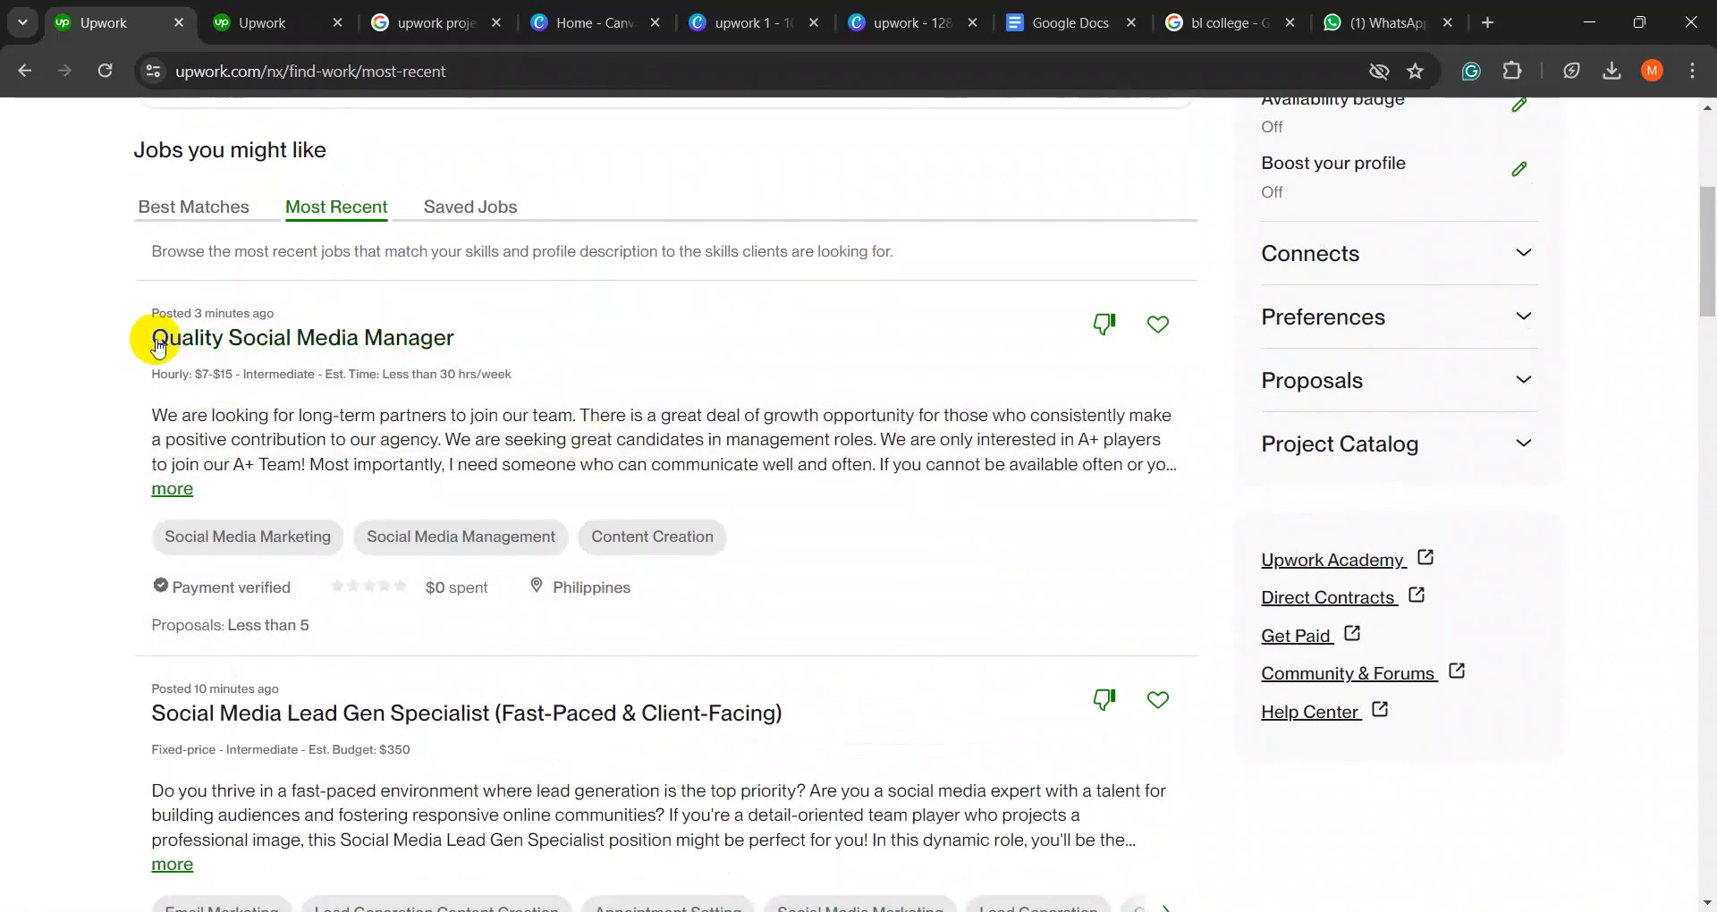
pyautogui.moveTo(146, 314); pyautogui.dragTo(274, 316)
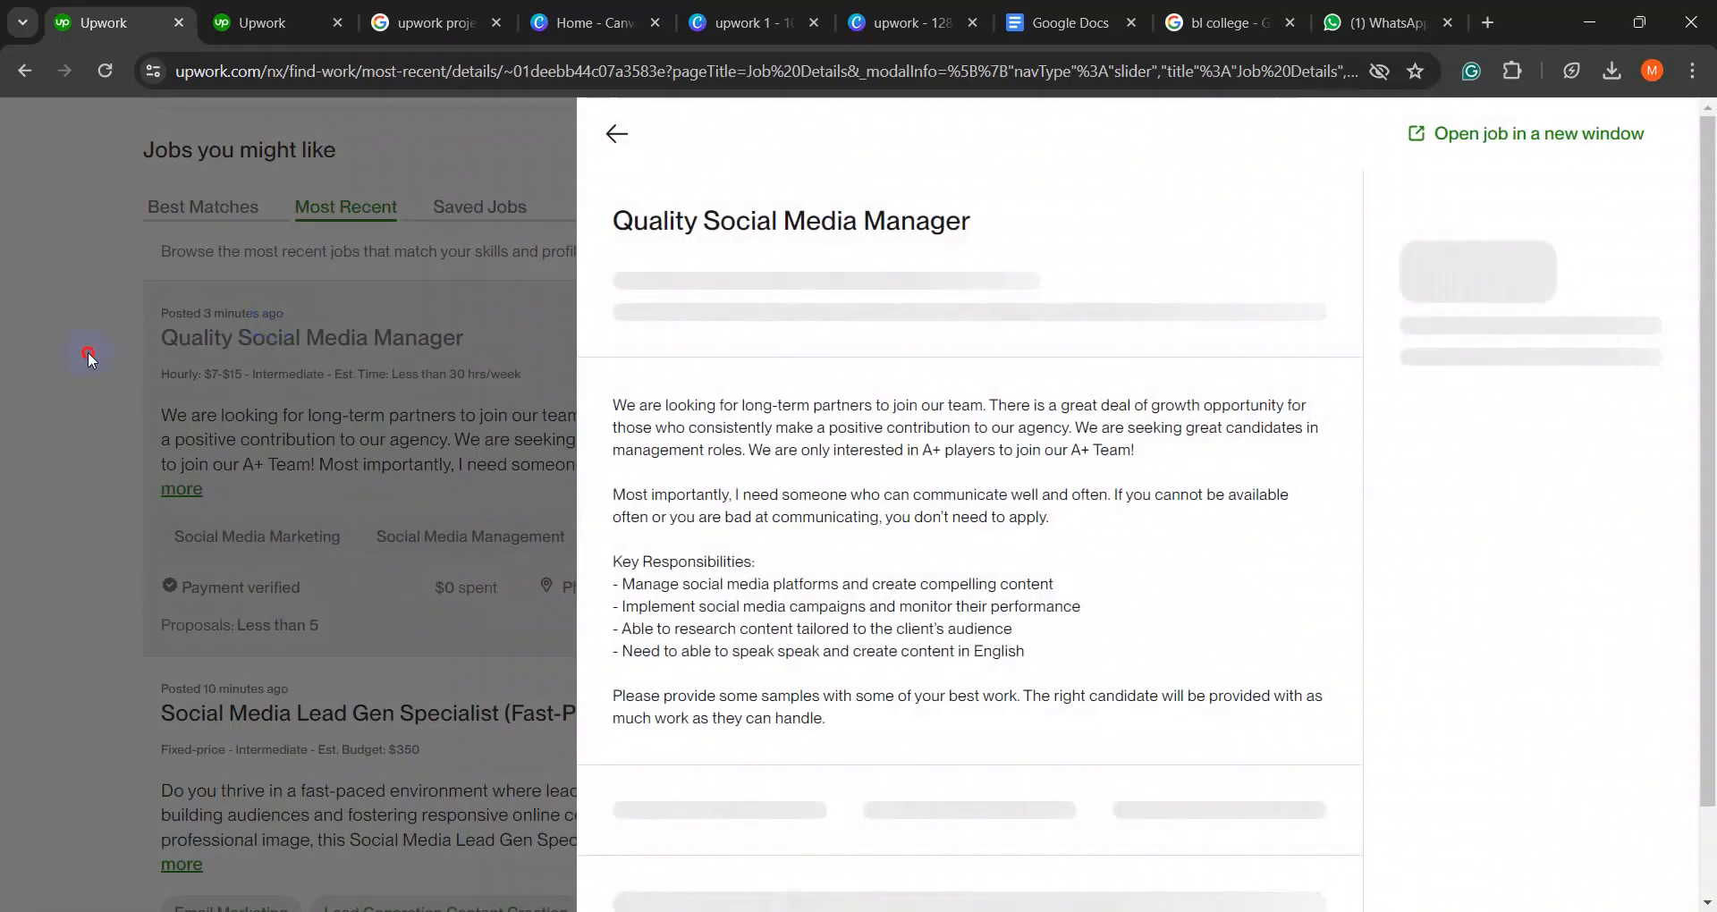
pyautogui.click(86, 353)
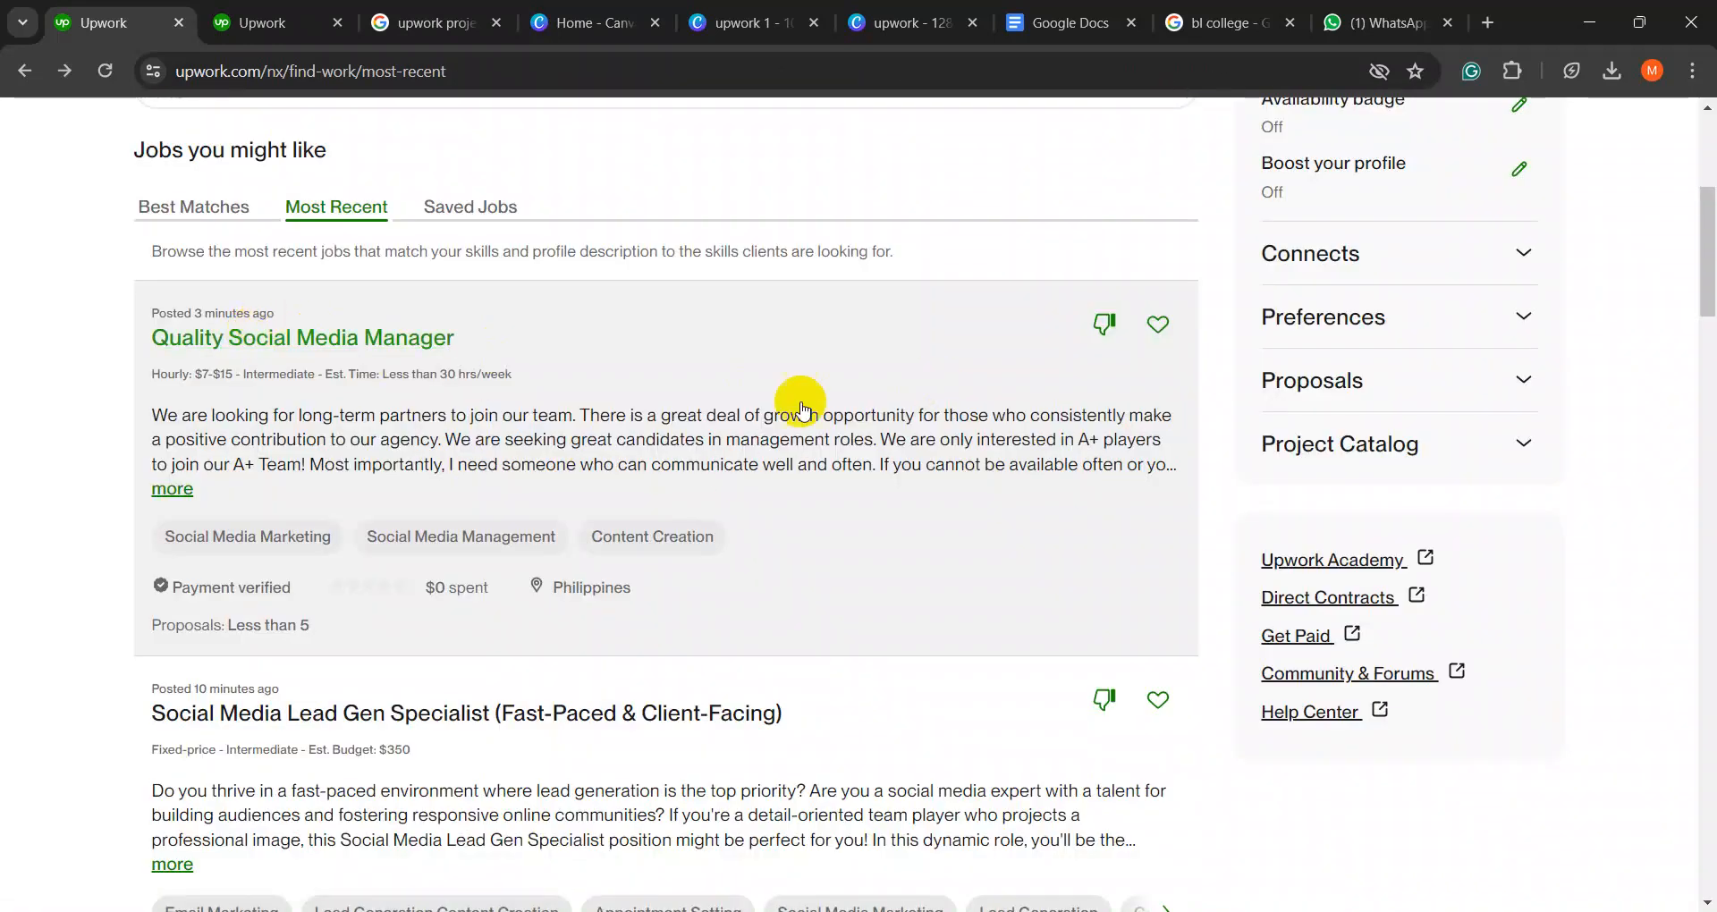
pyautogui.moveTo(148, 338); pyautogui.dragTo(19, 372)
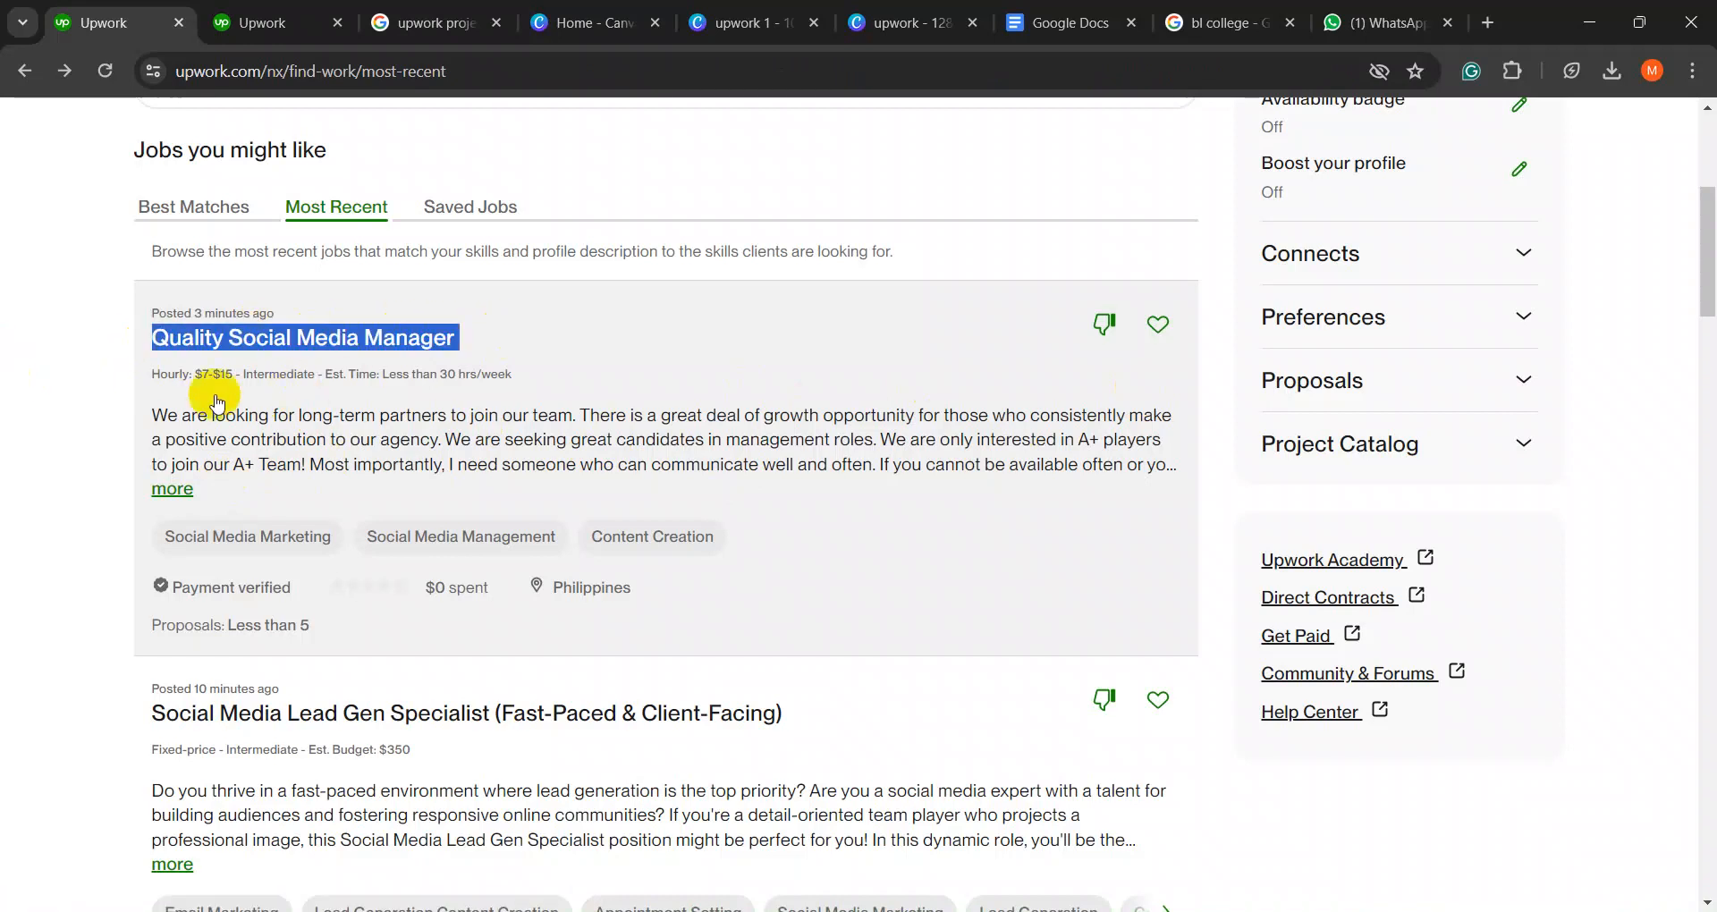
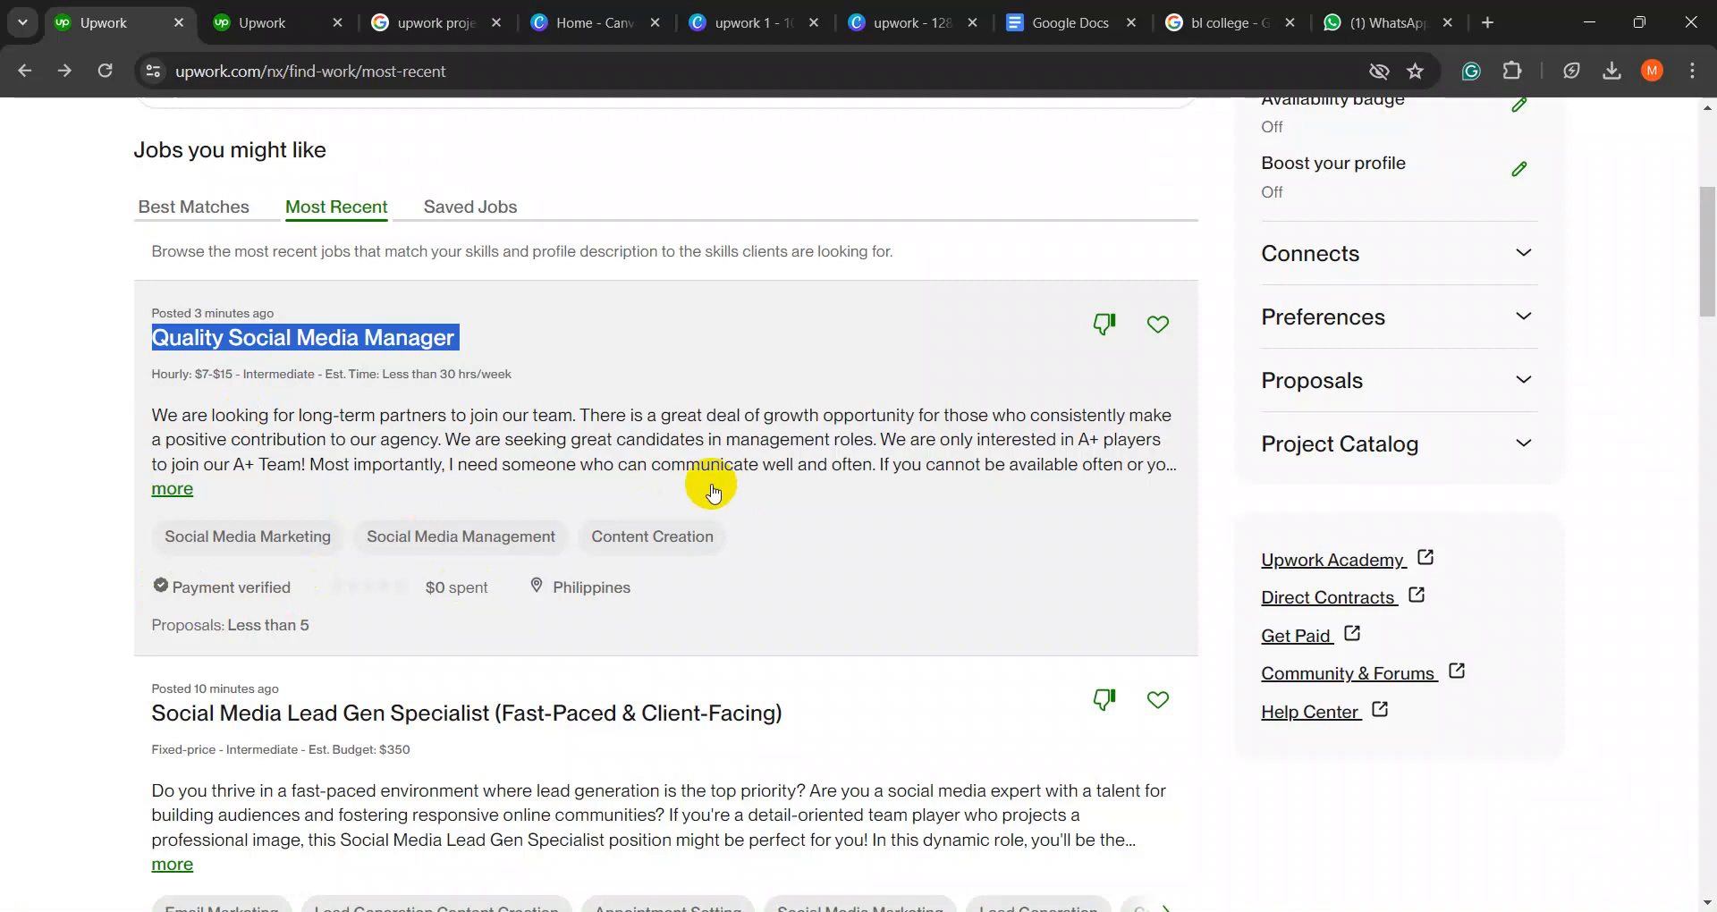
# - Expand the full description of the "Social Media Lead Gen Specialist (Fast-Paced & Client-Facing)" job and read it
pyautogui.scroll(-4, 756, 464)
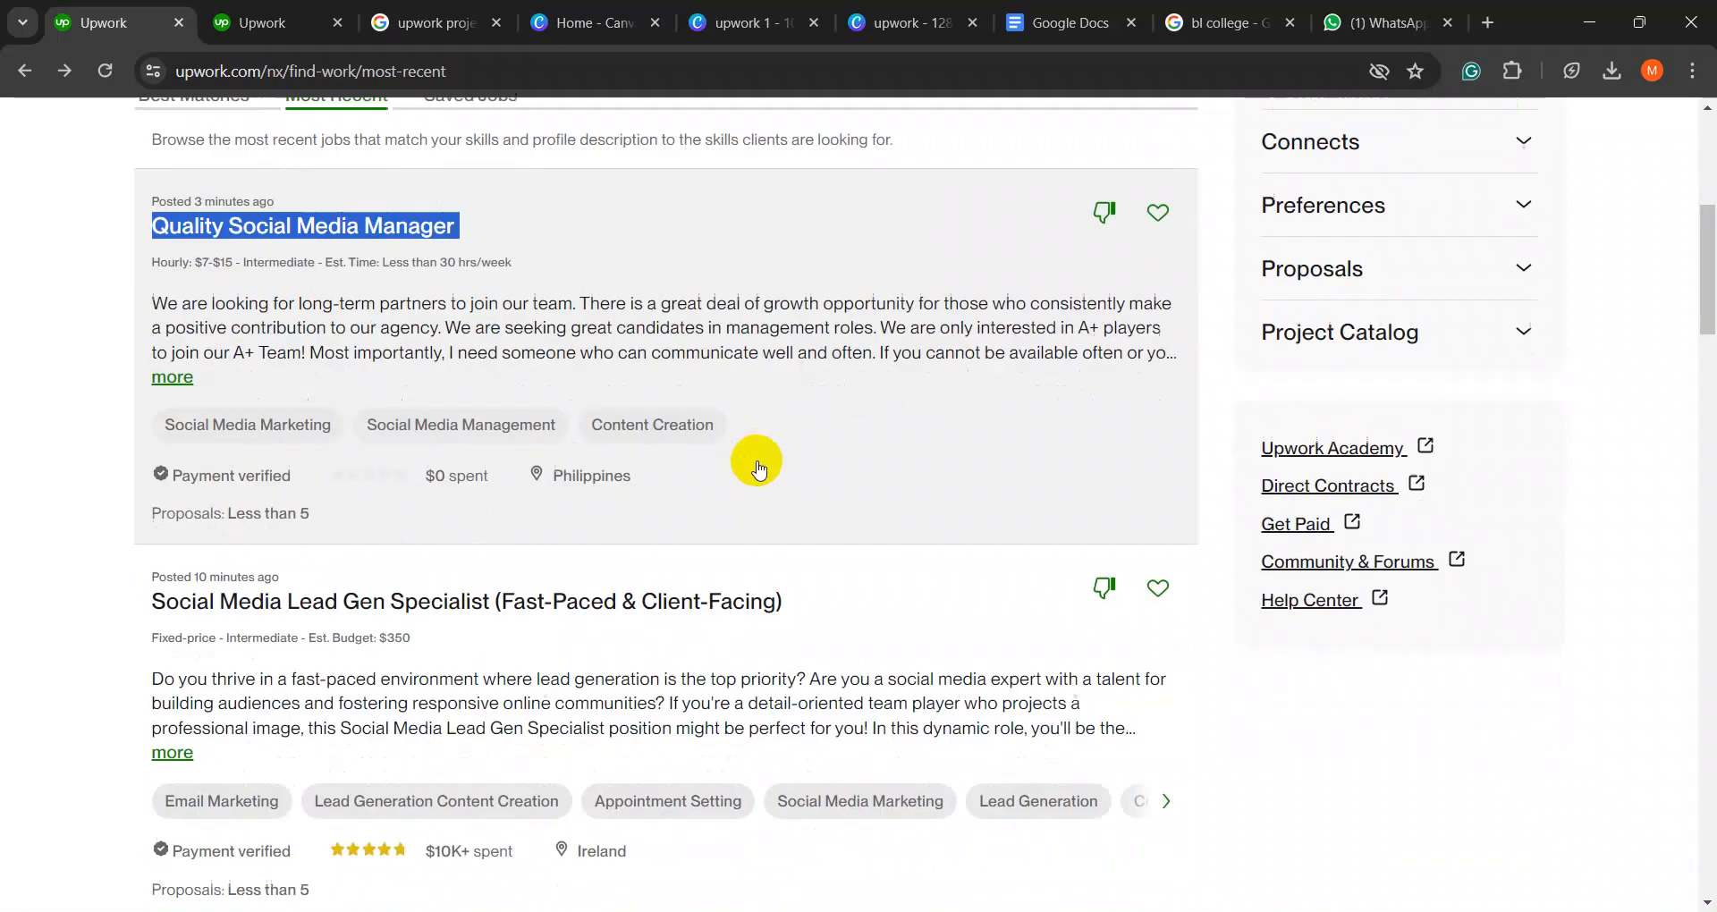
pyautogui.scroll(-1, 758, 465)
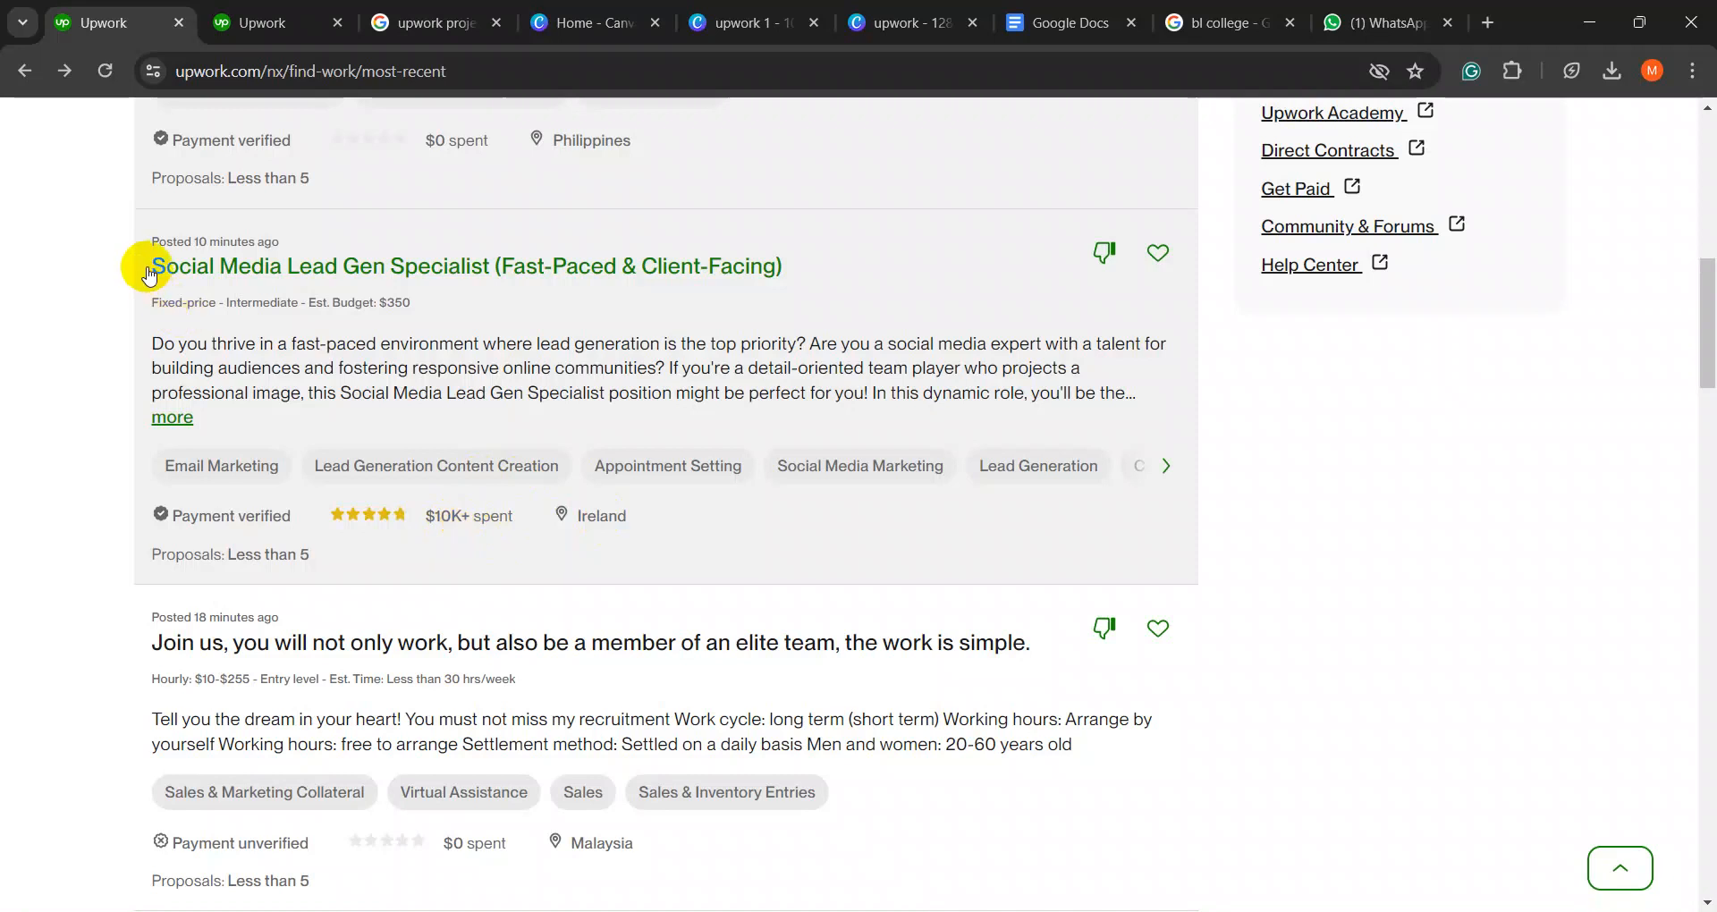
pyautogui.moveTo(148, 274); pyautogui.dragTo(115, 287)
pyautogui.click(107, 294)
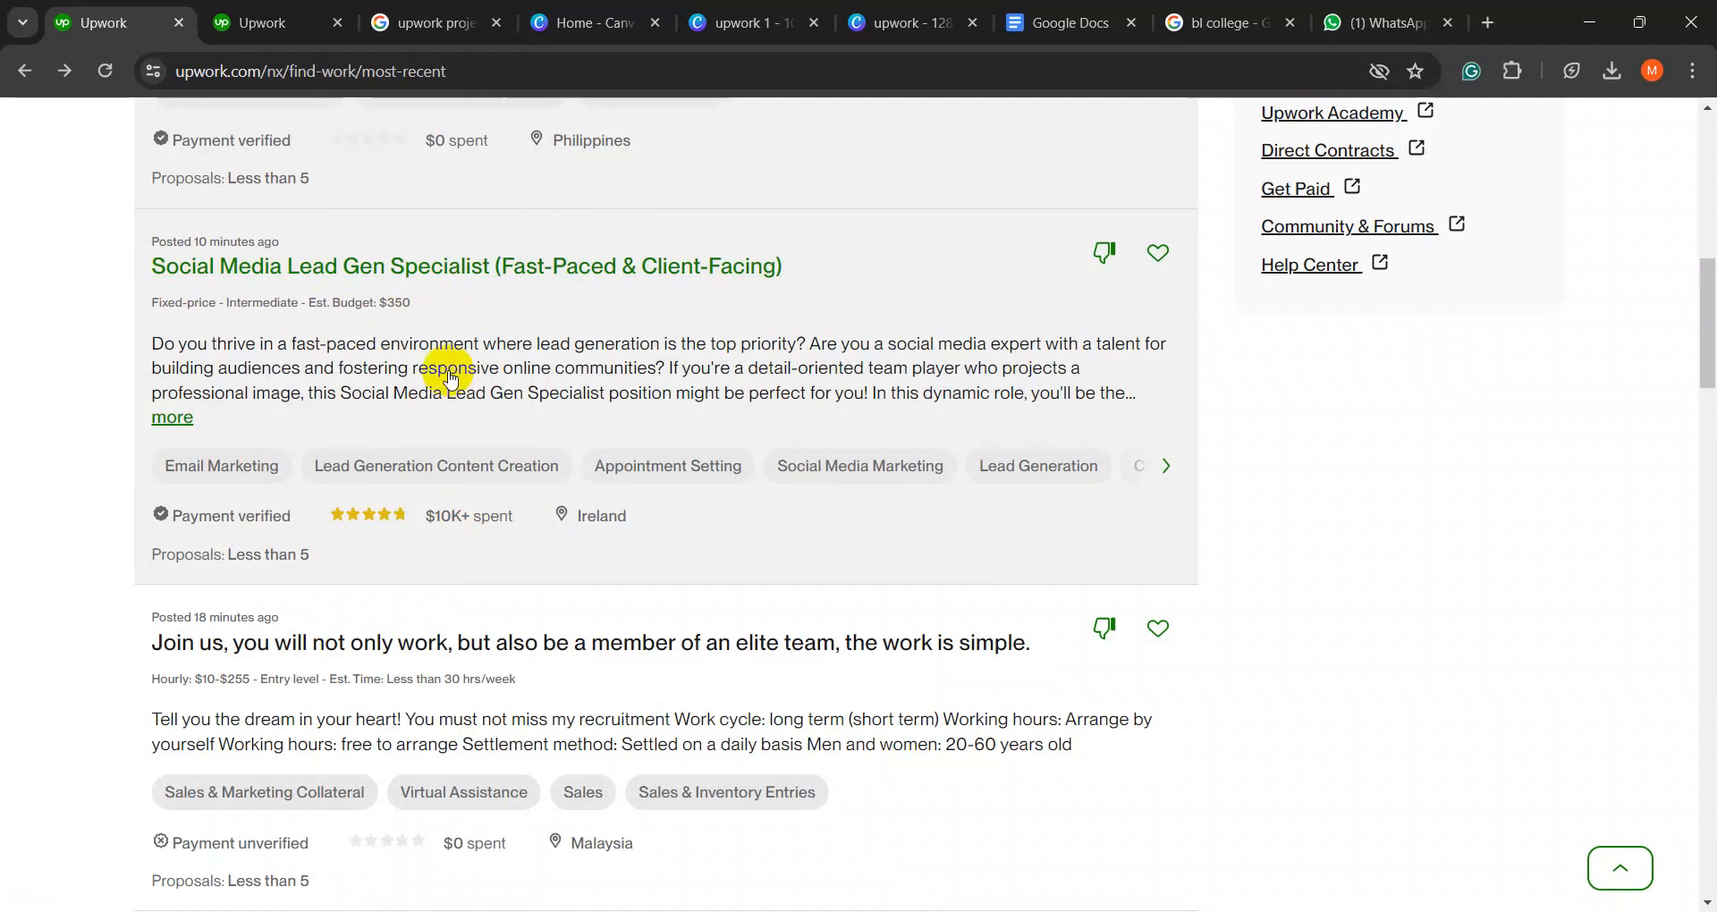
pyautogui.click(183, 416)
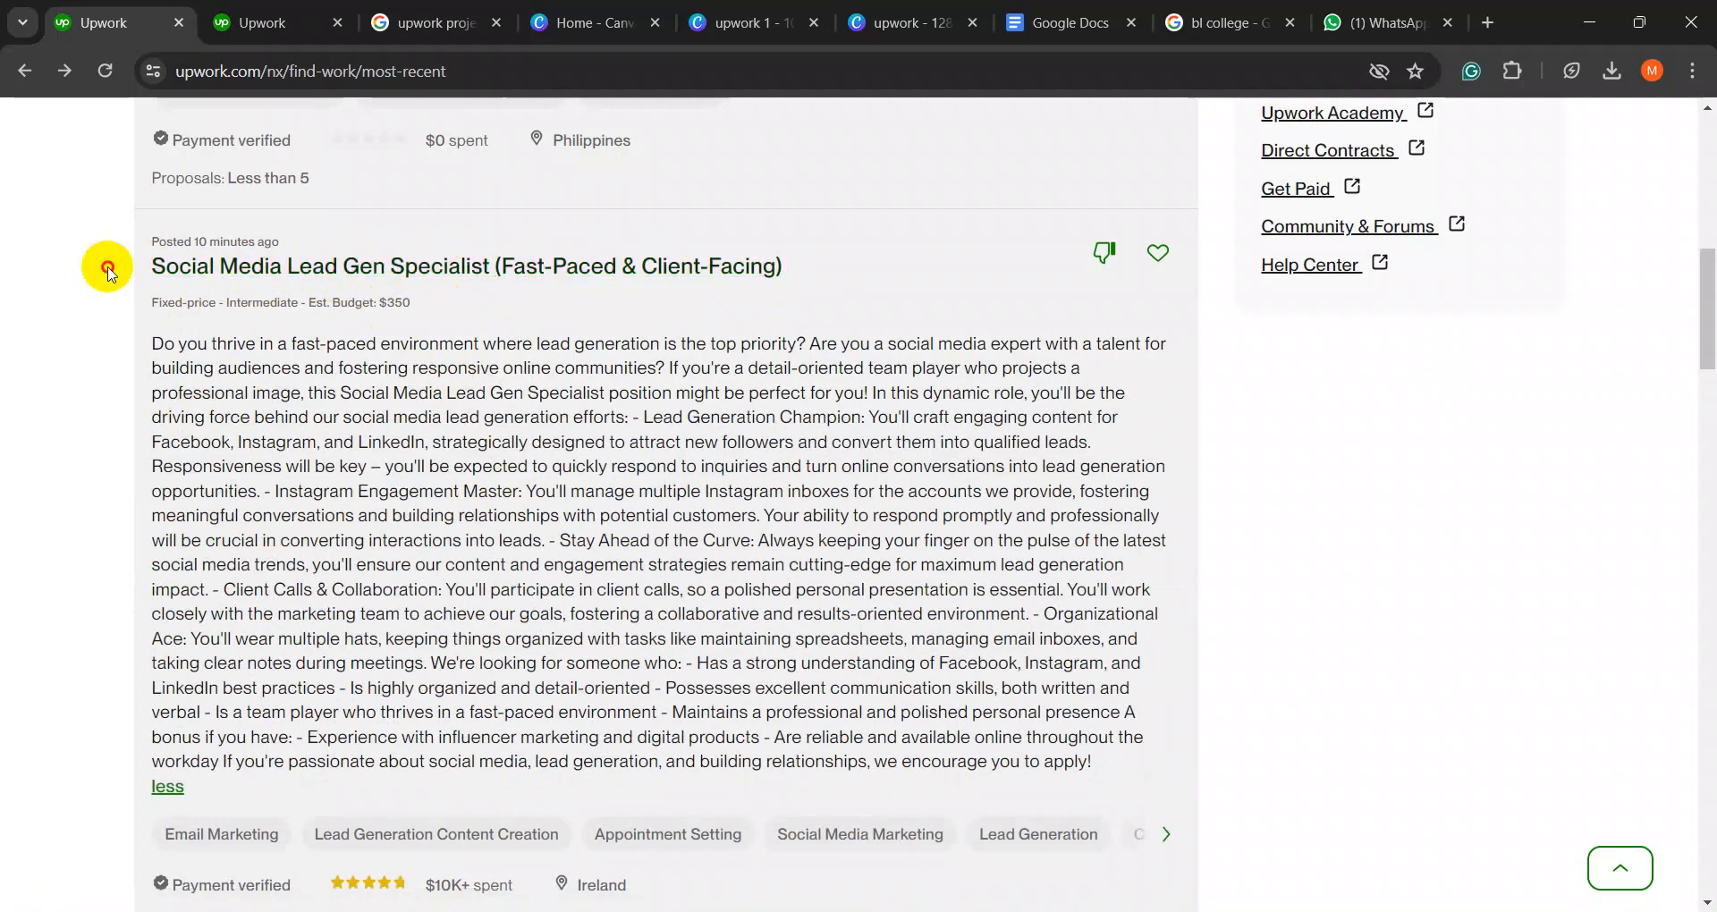
pyautogui.moveTo(107, 271); pyautogui.dragTo(29, 433)
pyautogui.click(29, 433)
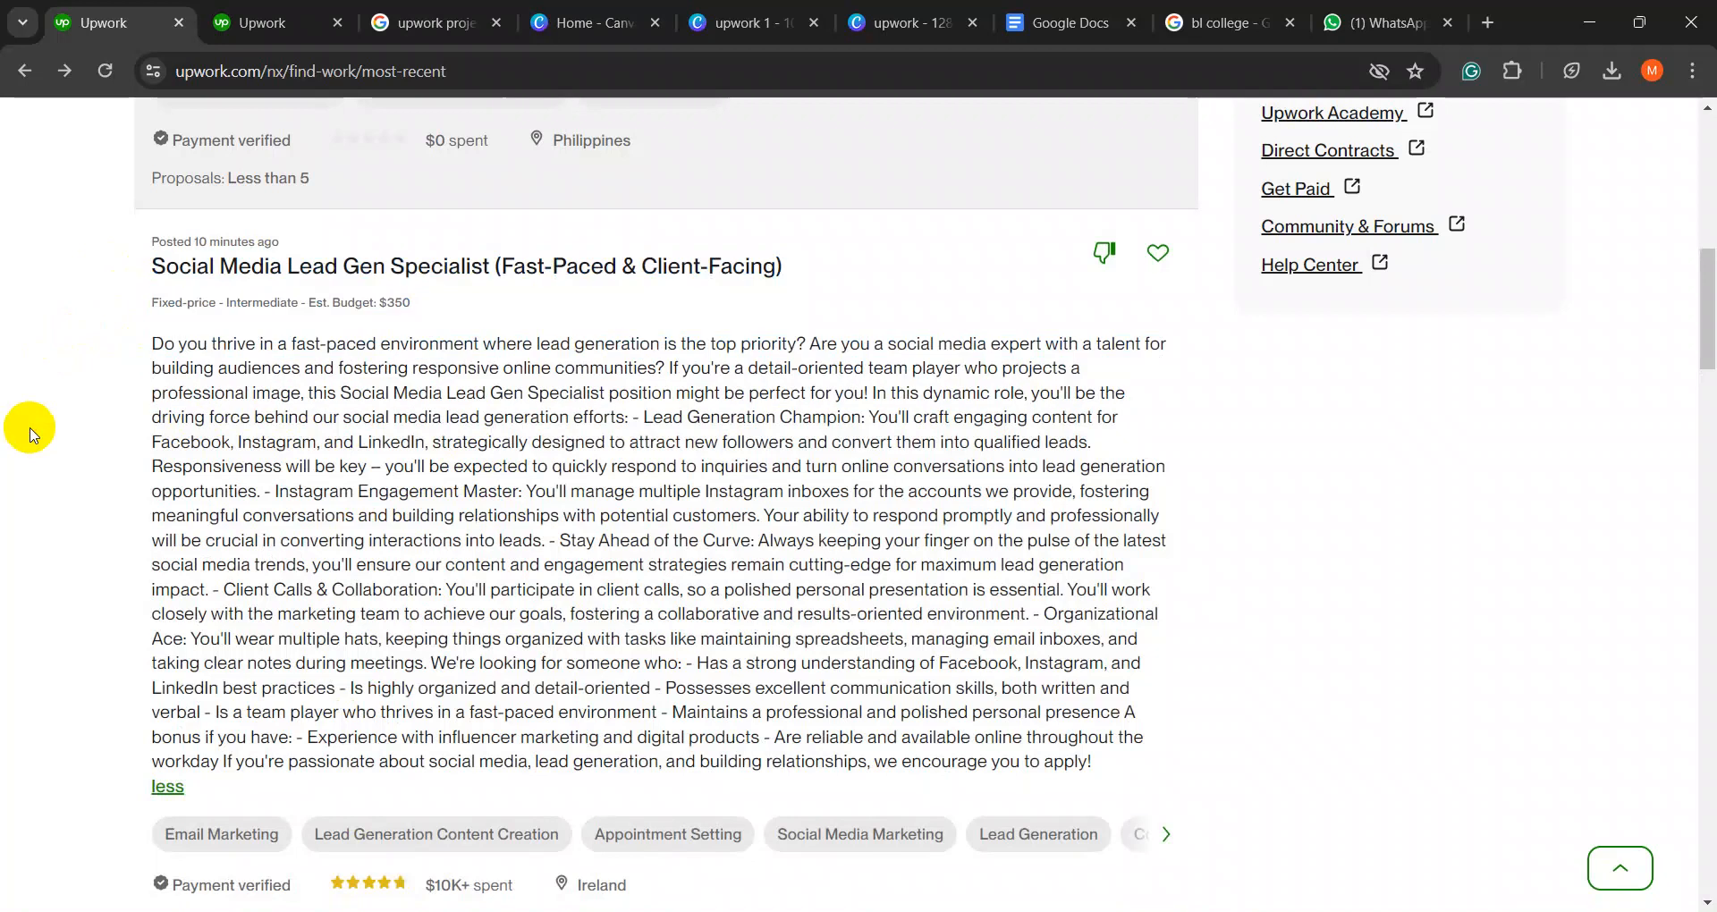
# - Find the featured job "Graphic Designer for lead gen / marketing" and expand its full description
pyautogui.scroll(-7, 394, 482)
pyautogui.scroll(-5, 389, 495)
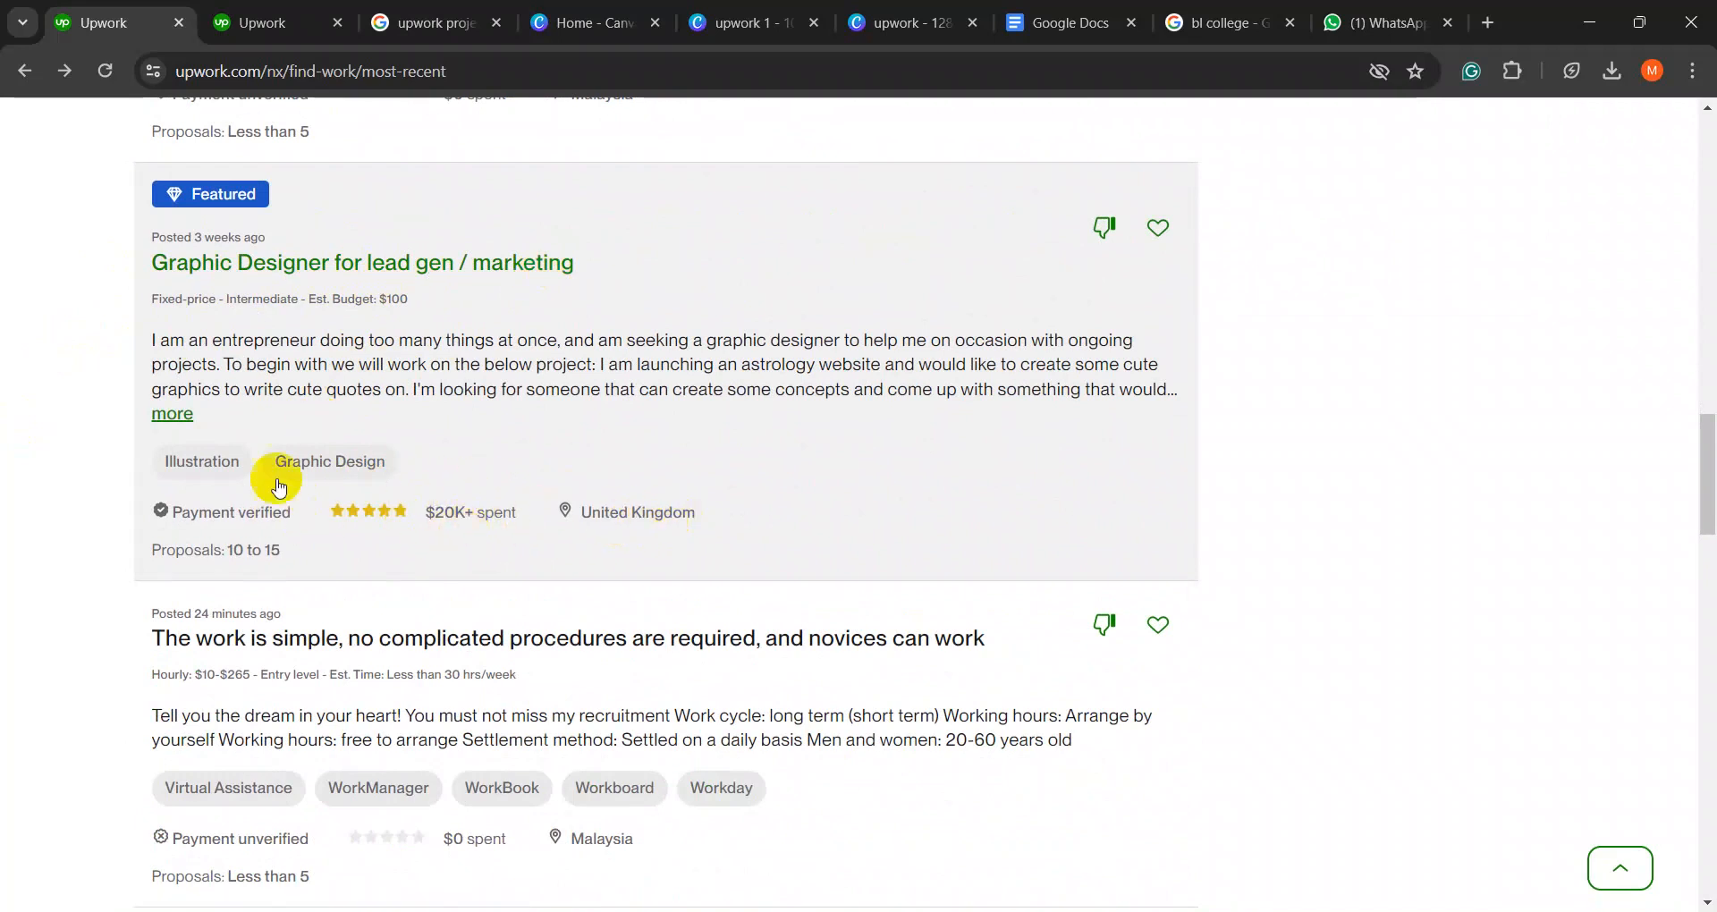
pyautogui.click(187, 422)
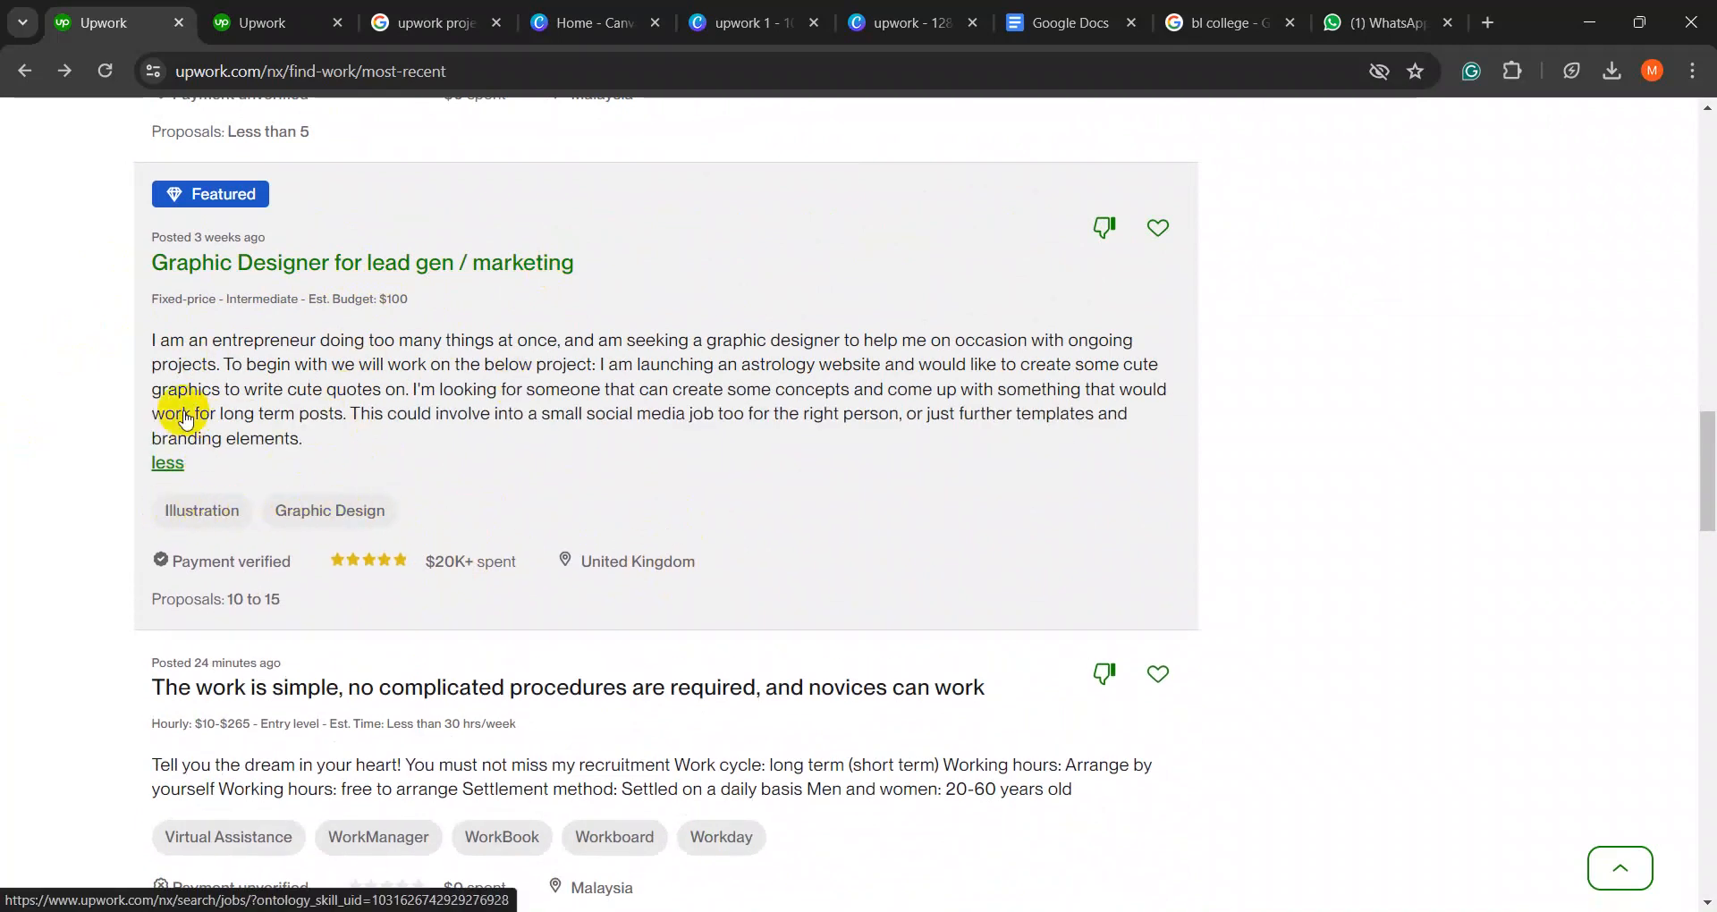
# - Open the "Graphic Designer for lead gen / marketing" job details and read both paragraphs of the description
pyautogui.moveTo(156, 340); pyautogui.dragTo(1173, 445)
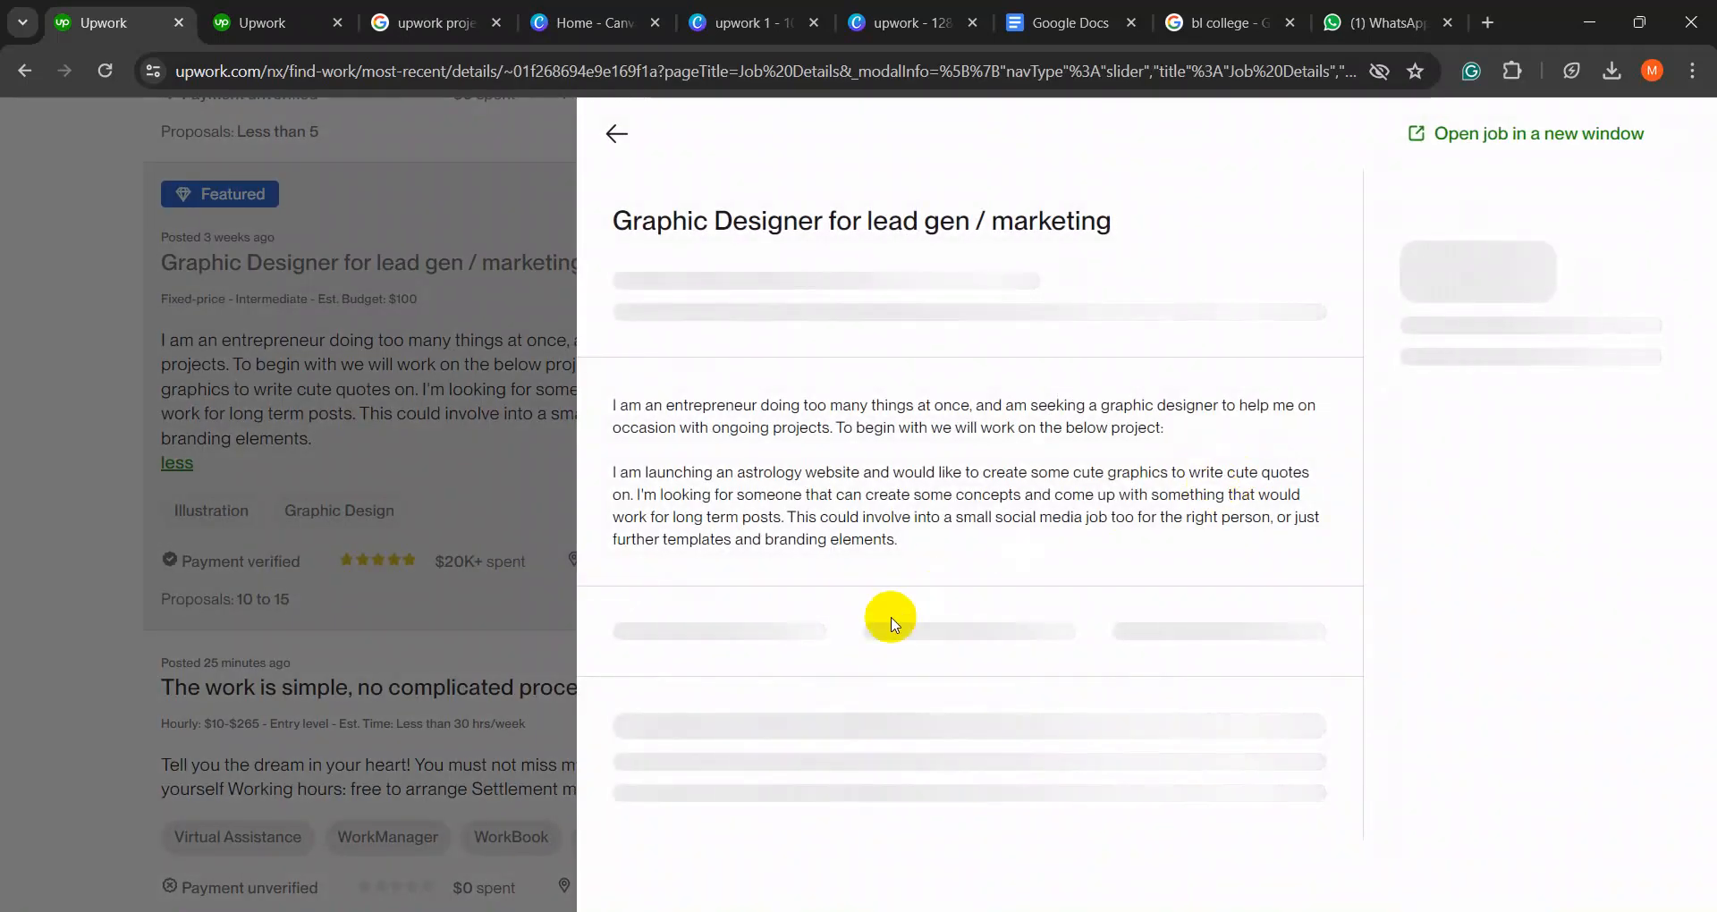
pyautogui.scroll(-1, 844, 483)
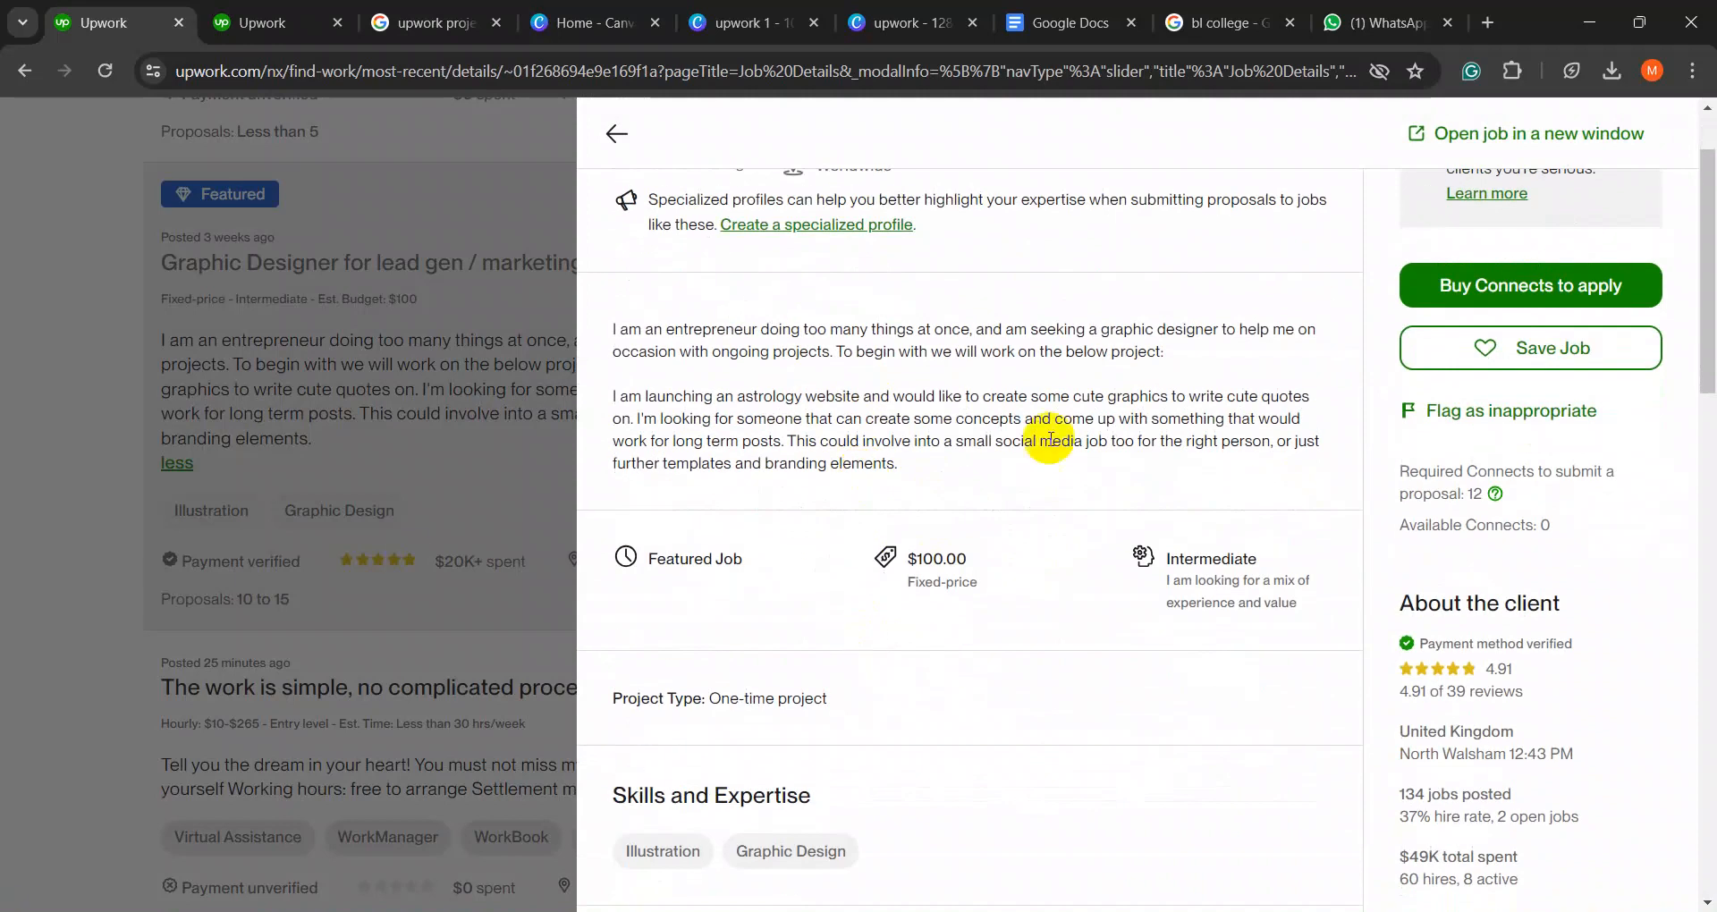
pyautogui.moveTo(613, 332); pyautogui.dragTo(690, 357)
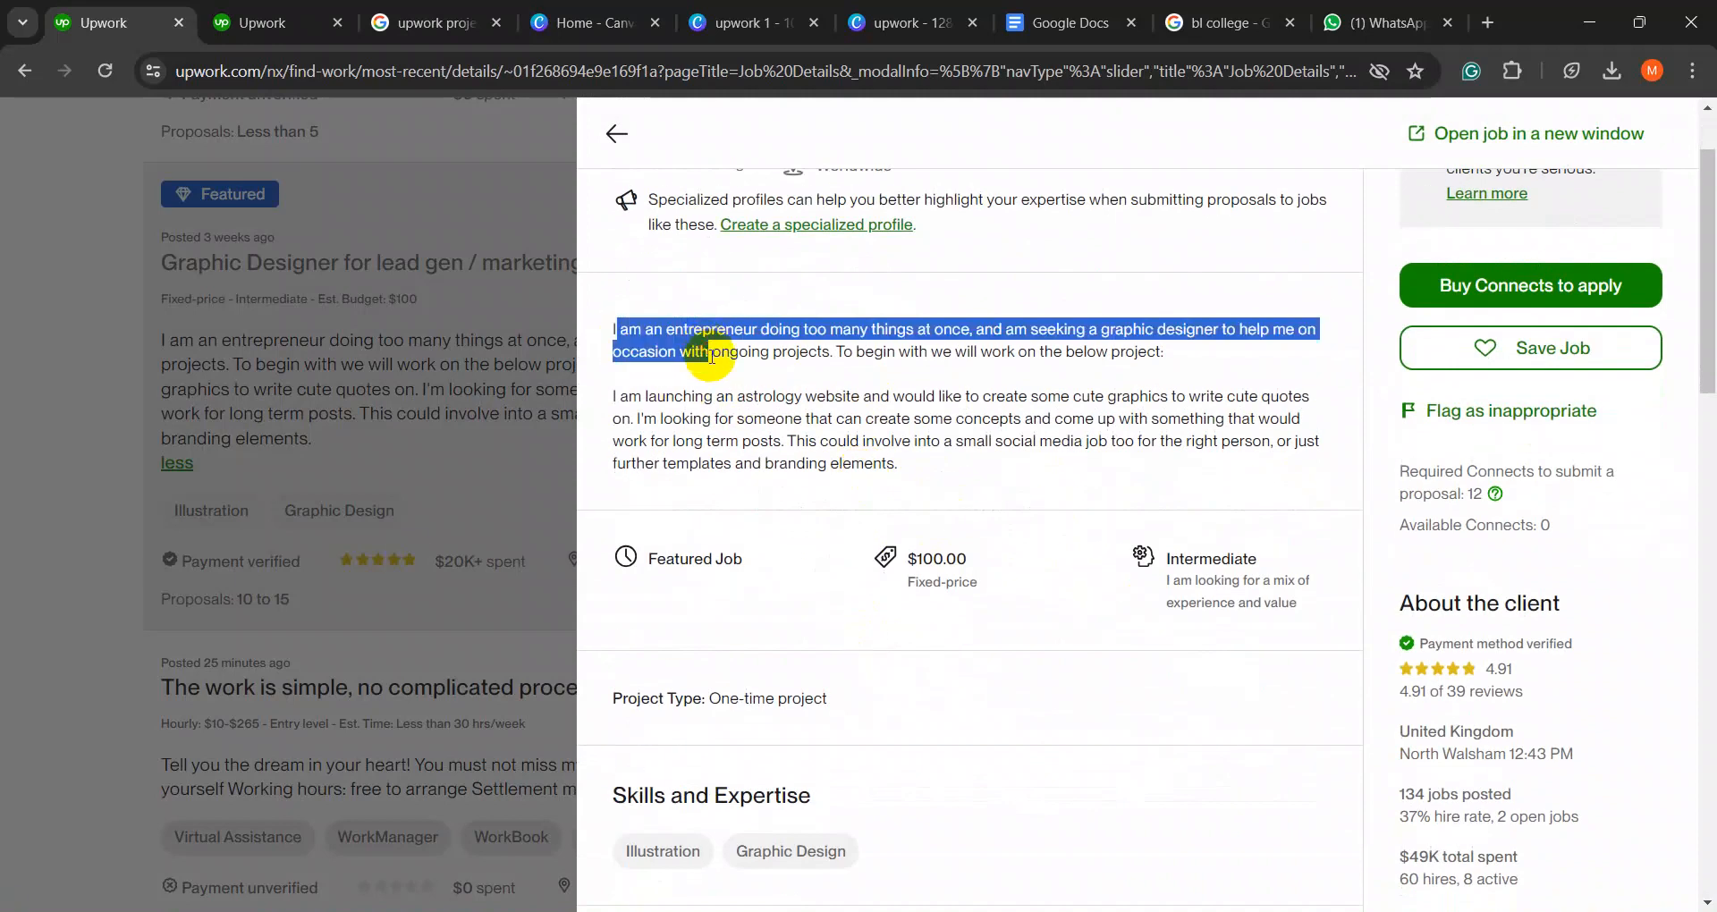
pyautogui.click(687, 361)
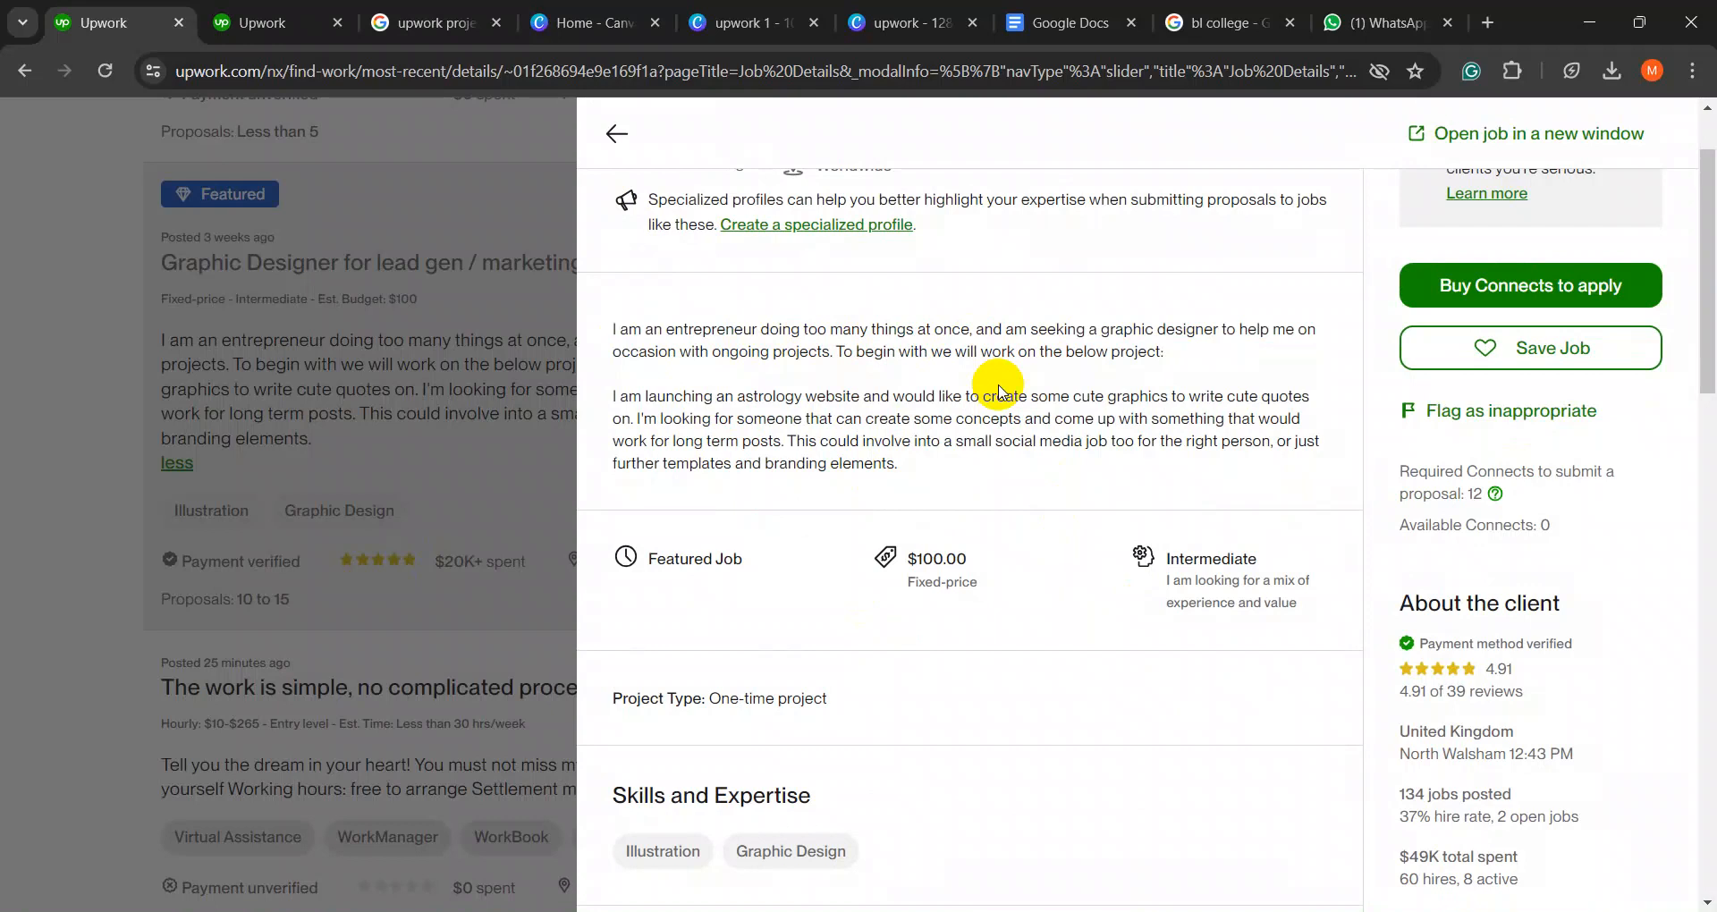
pyautogui.moveTo(608, 395); pyautogui.dragTo(785, 398)
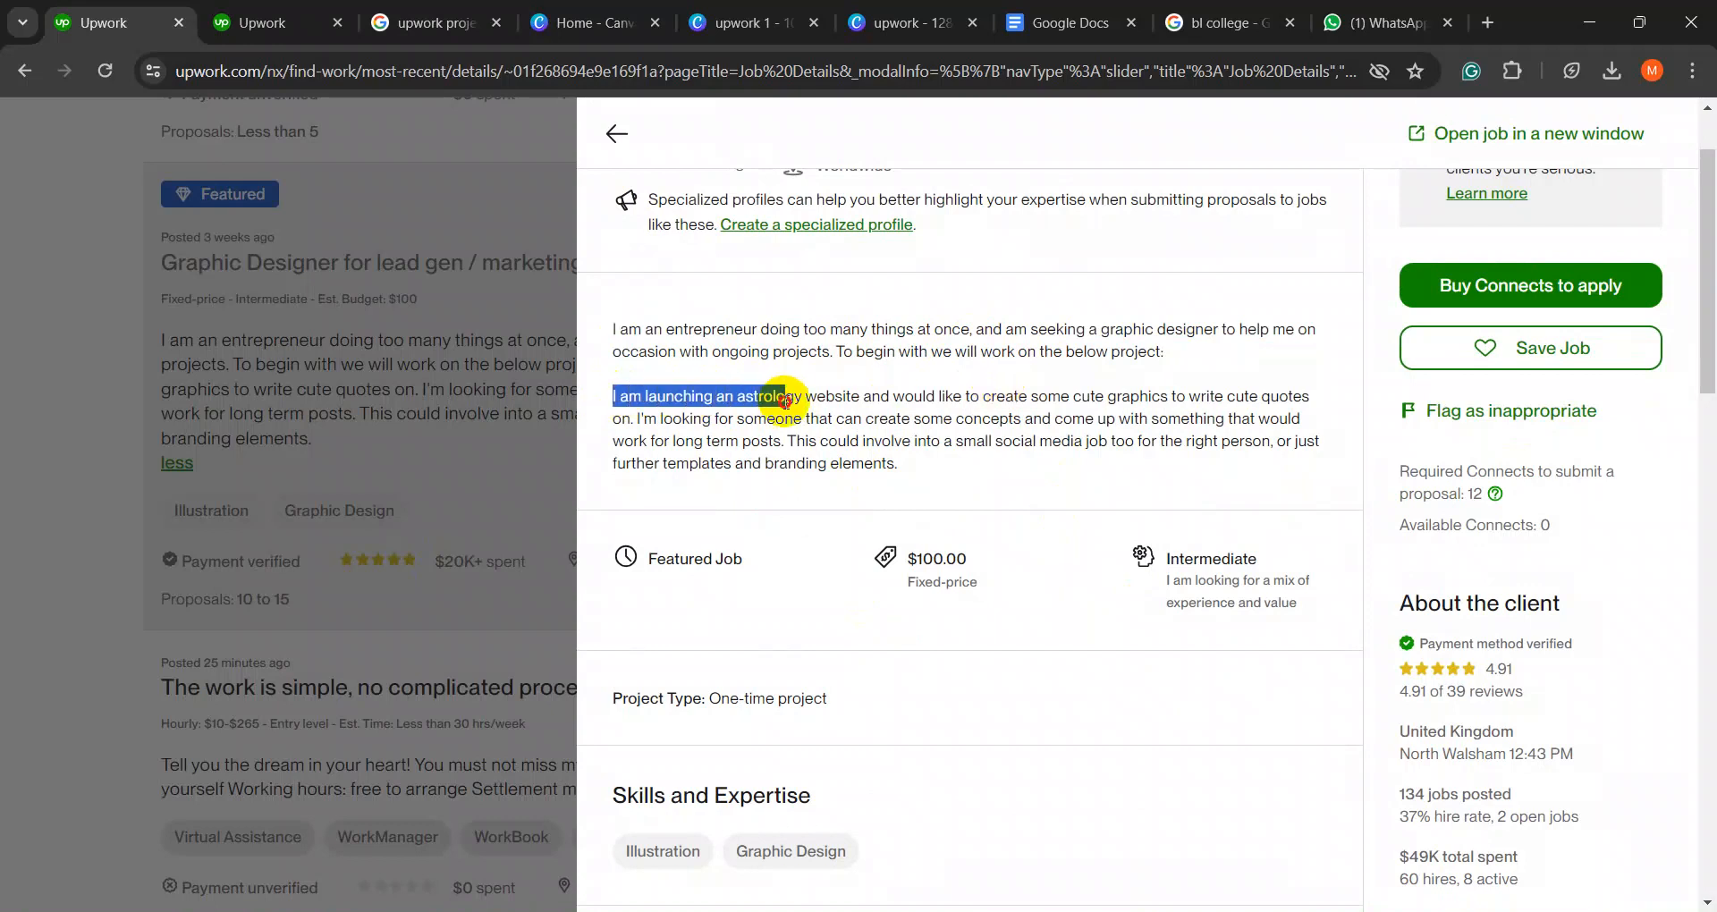
pyautogui.click(777, 401)
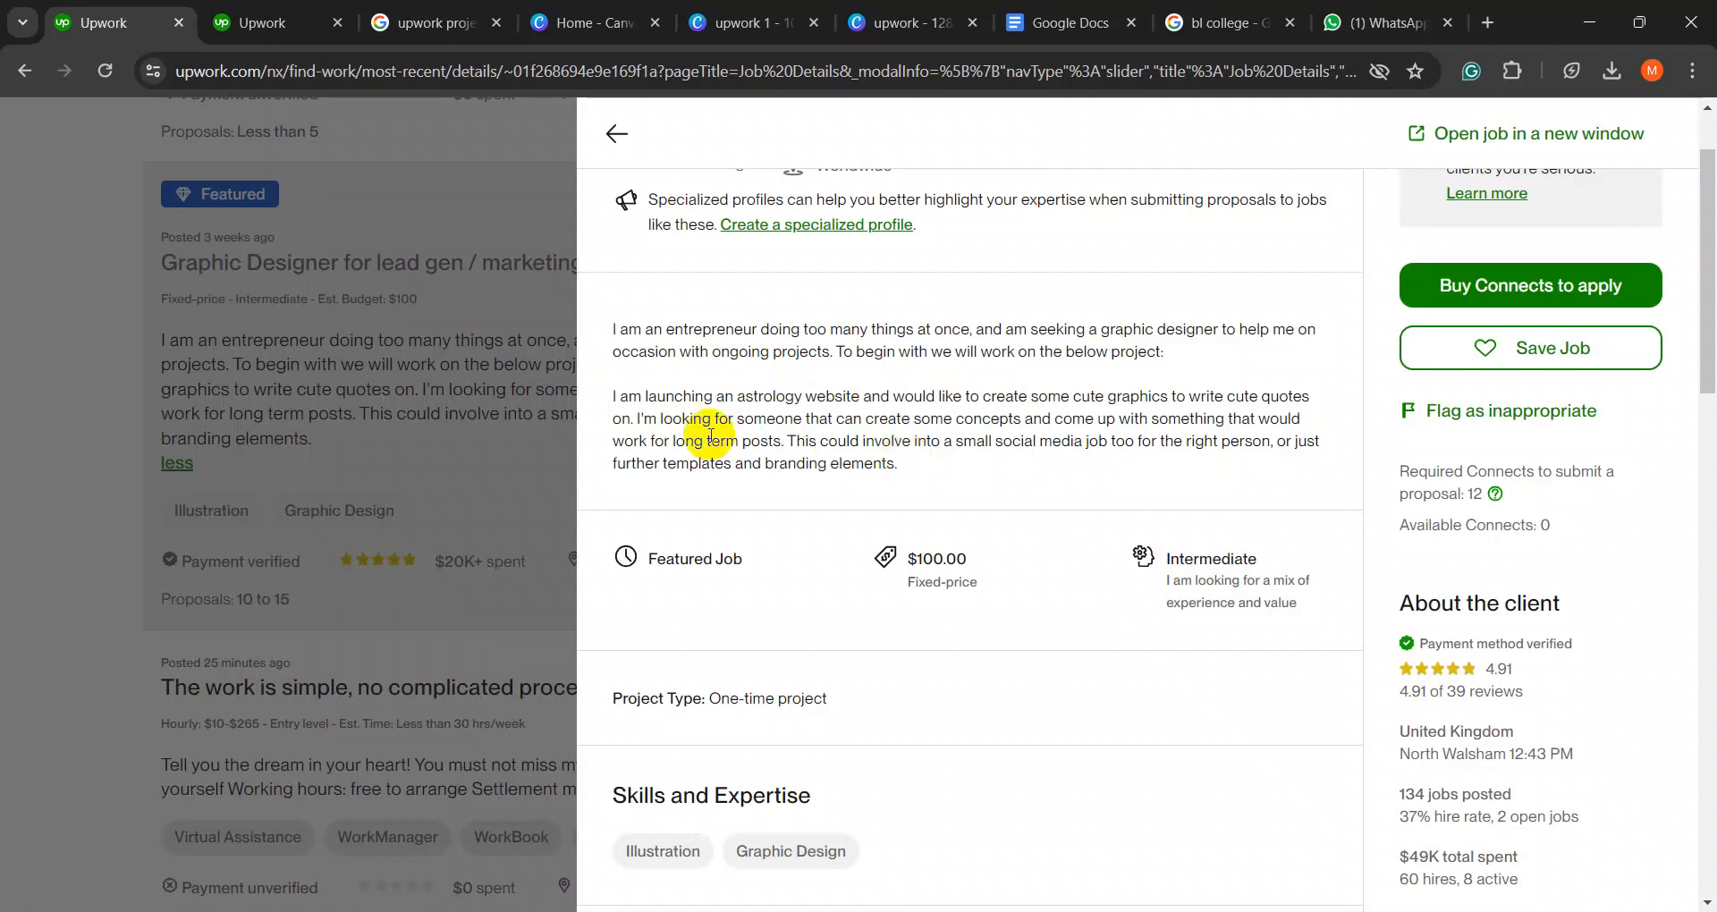
pyautogui.moveTo(613, 399); pyautogui.dragTo(927, 456)
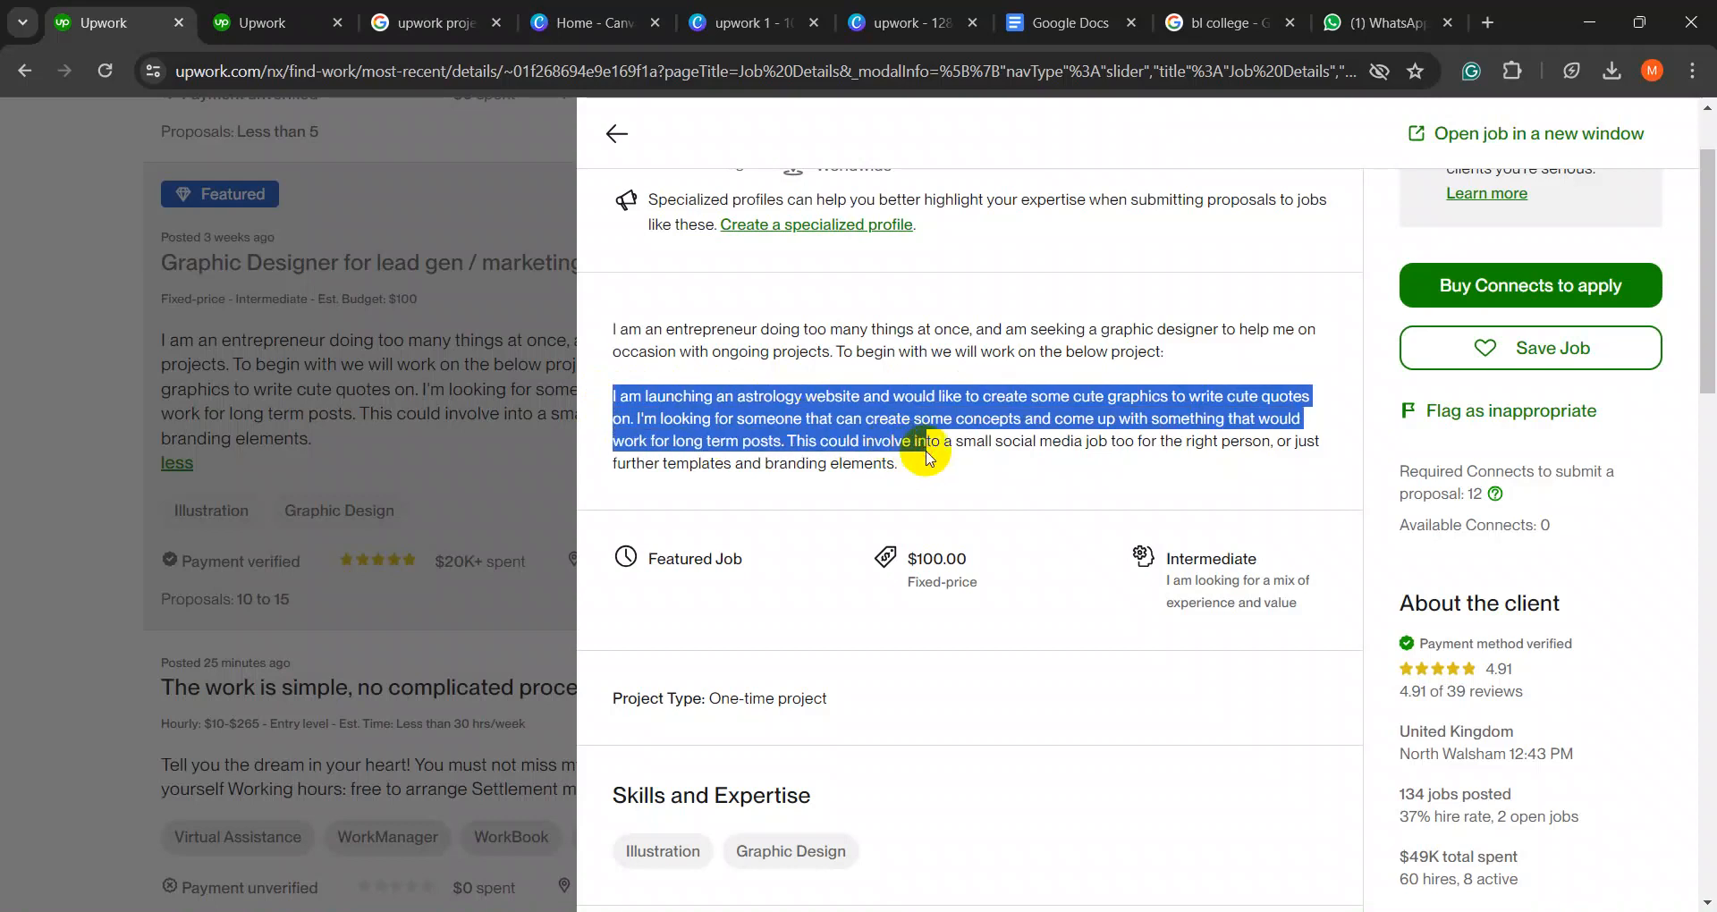
pyautogui.click(927, 457)
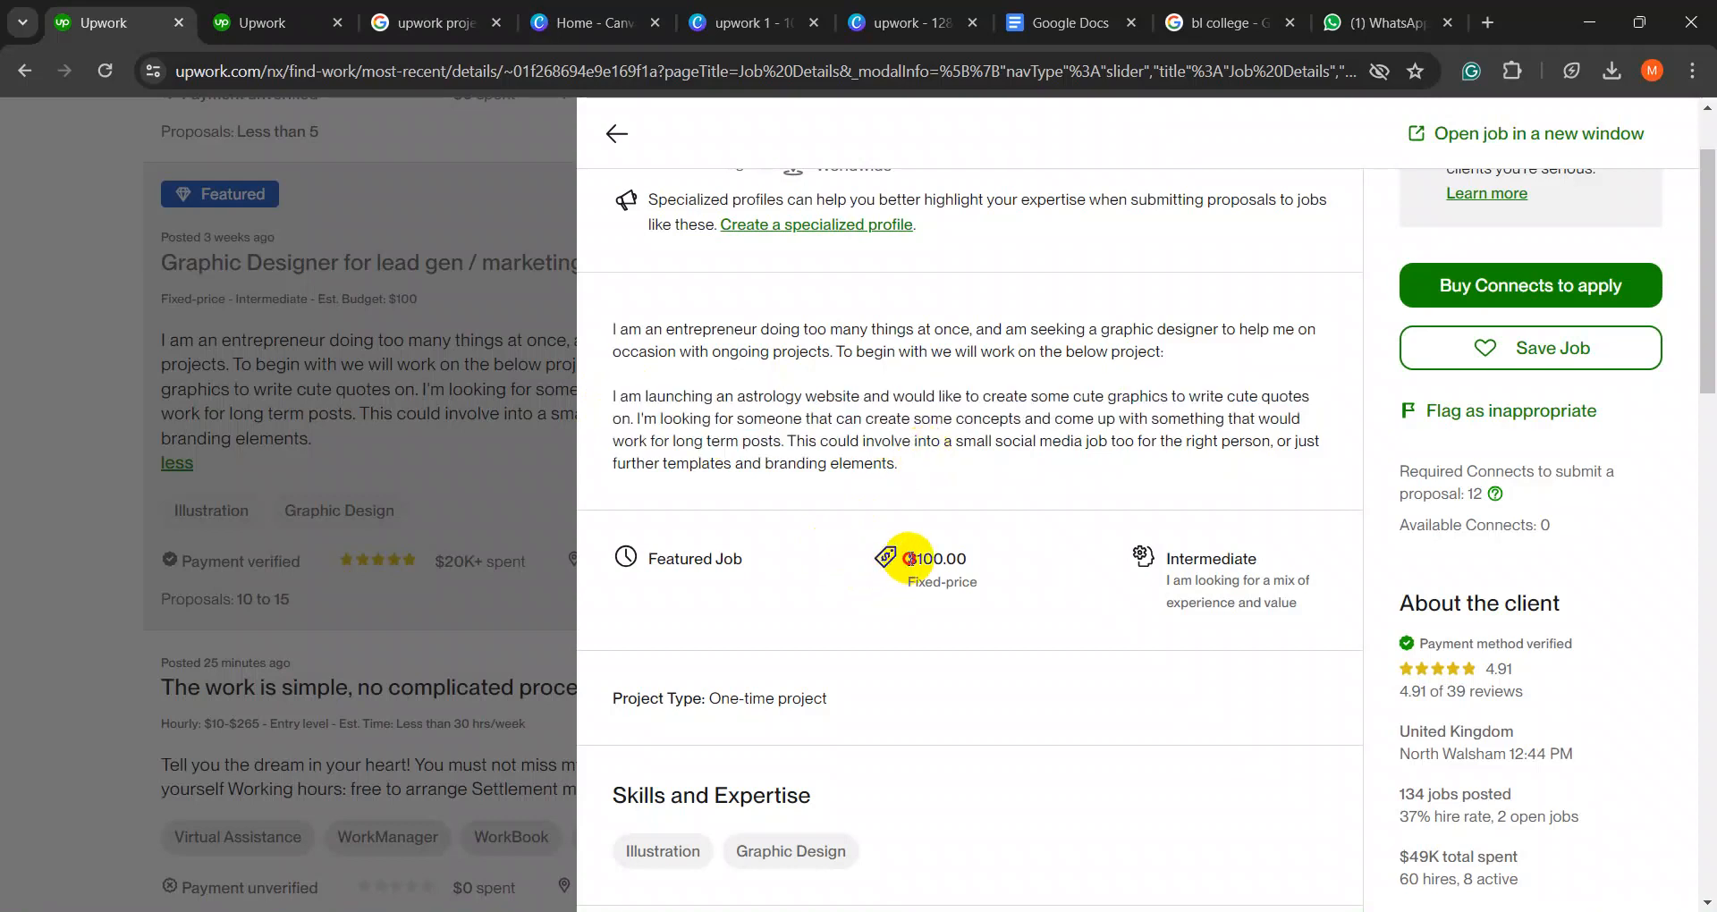
# - Check the job's fixed price, required experience level and the explanation under that level
pyautogui.moveTo(897, 555); pyautogui.dragTo(1002, 585)
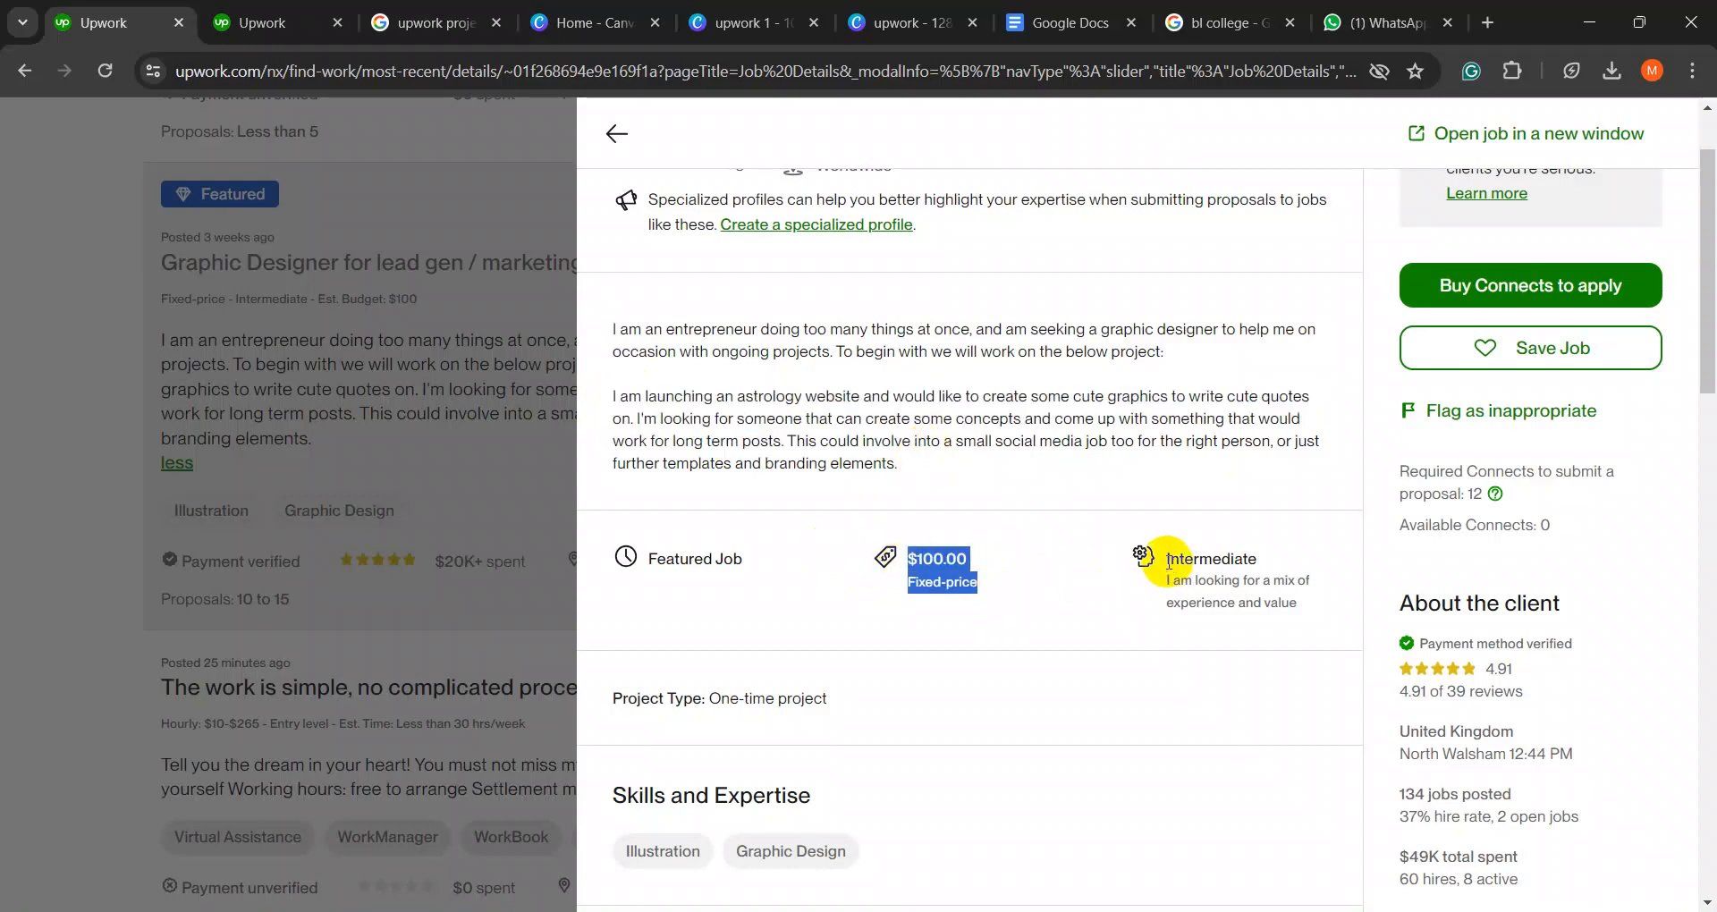
pyautogui.moveTo(1165, 556); pyautogui.dragTo(1281, 604)
pyautogui.click(1282, 603)
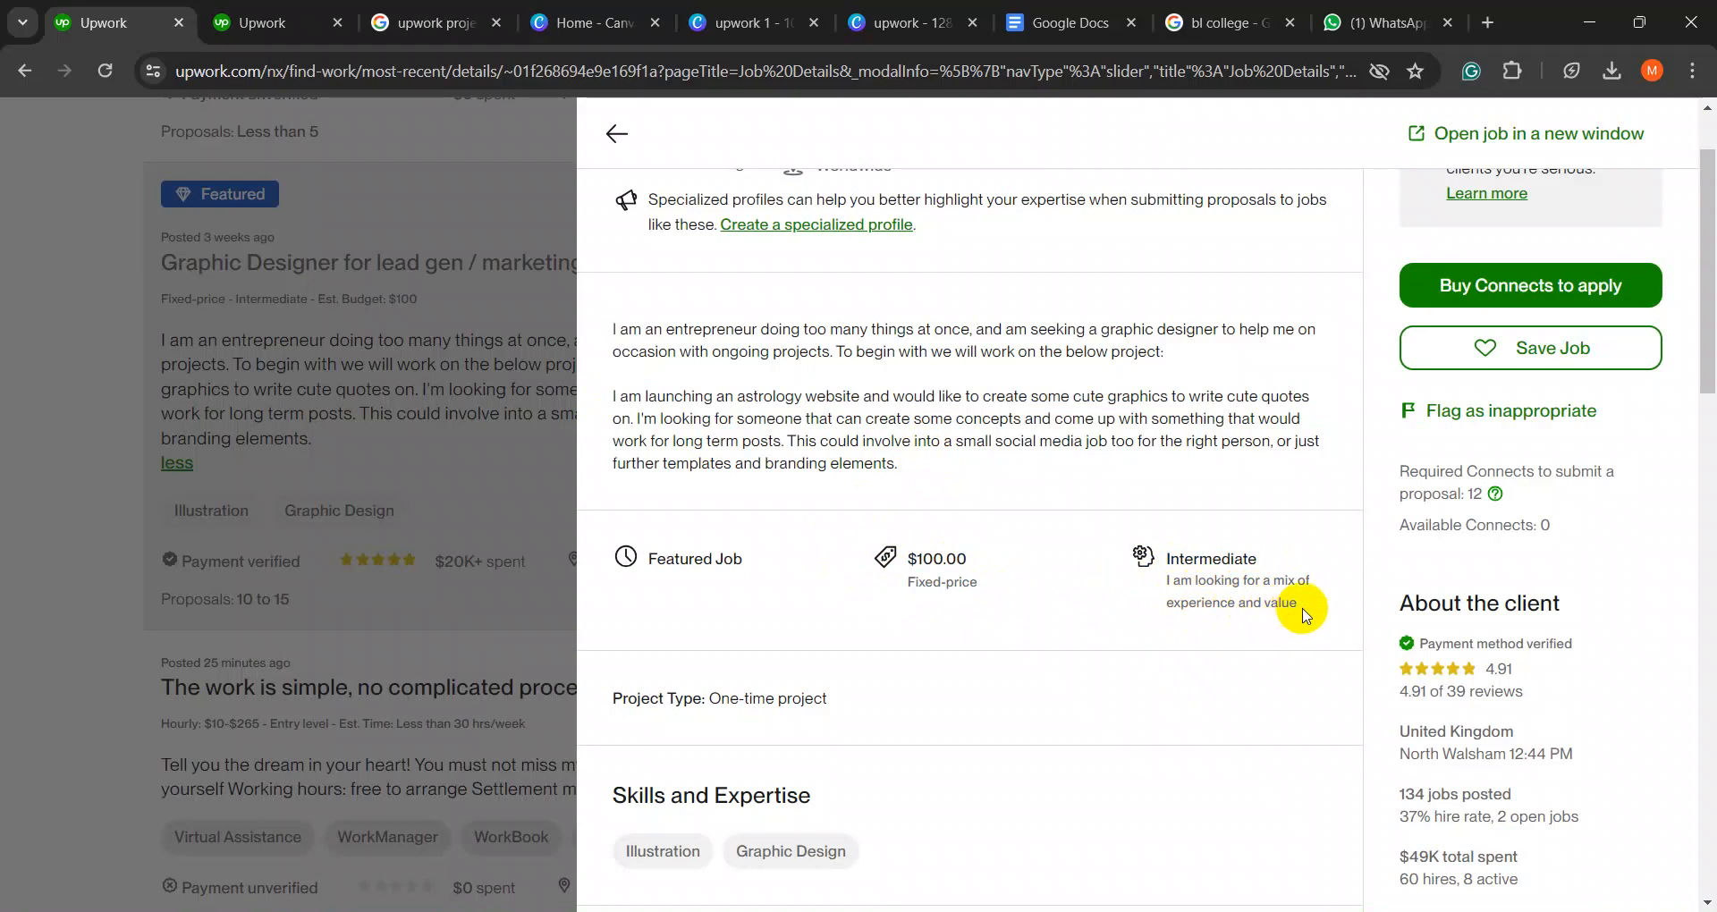
pyautogui.moveTo(1298, 604); pyautogui.dragTo(1166, 581)
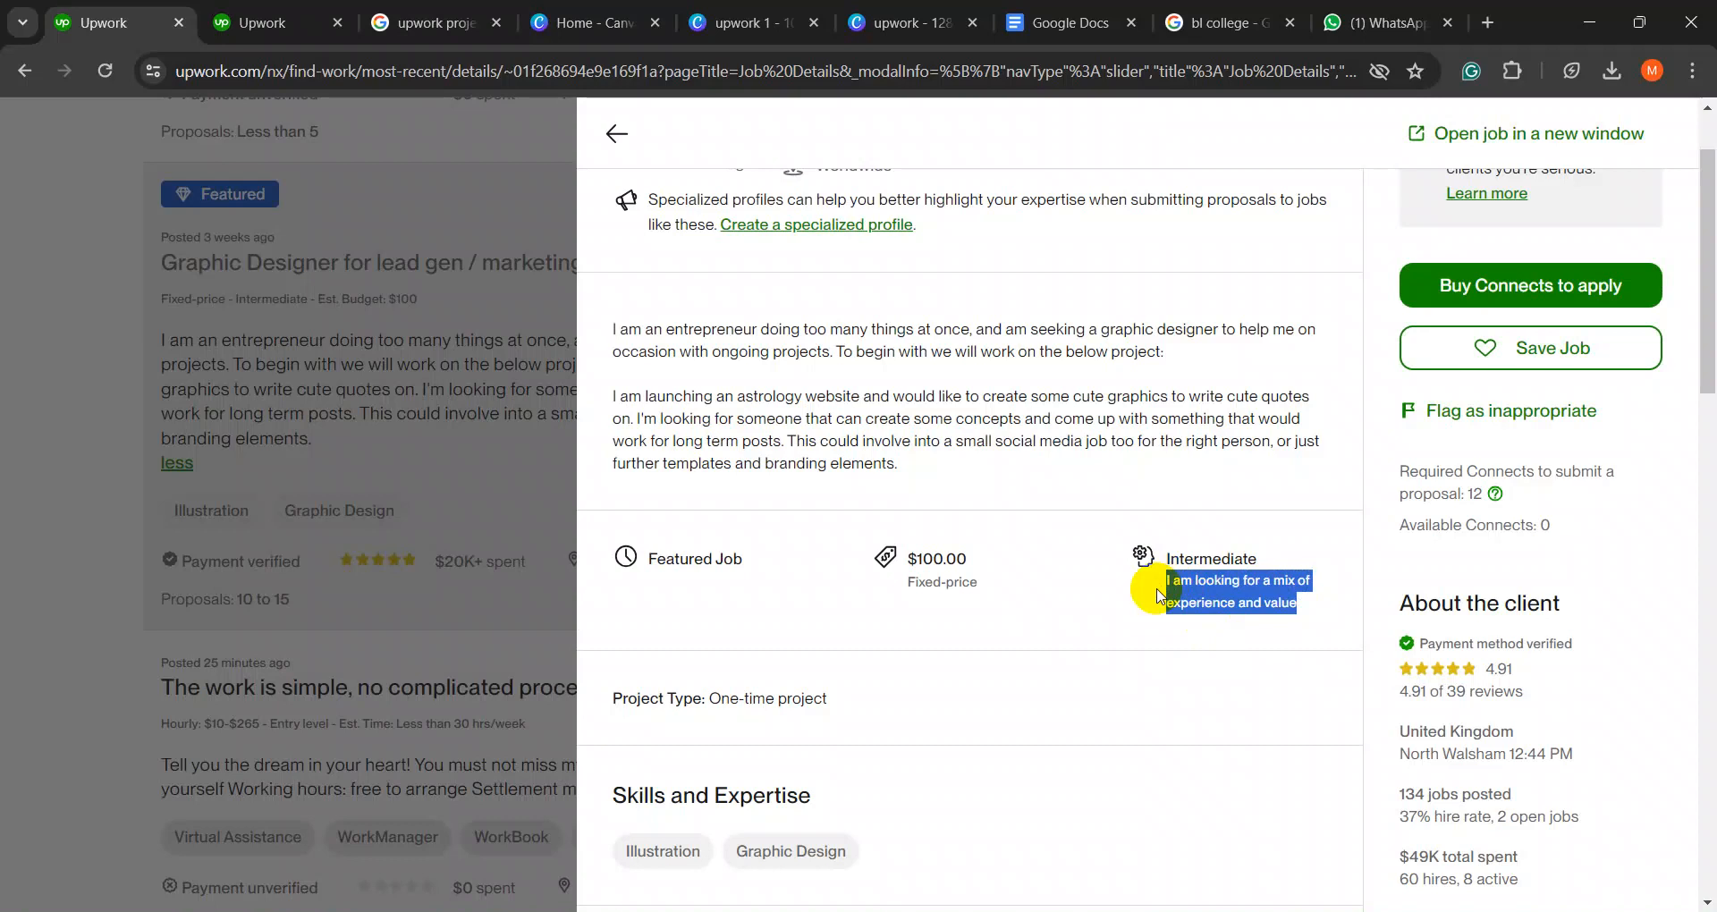
# - Review the job's activity figures, especially hires and interviews, and close the "Graphic Designer for lead gen / marketing" post
pyautogui.scroll(-5, 1158, 597)
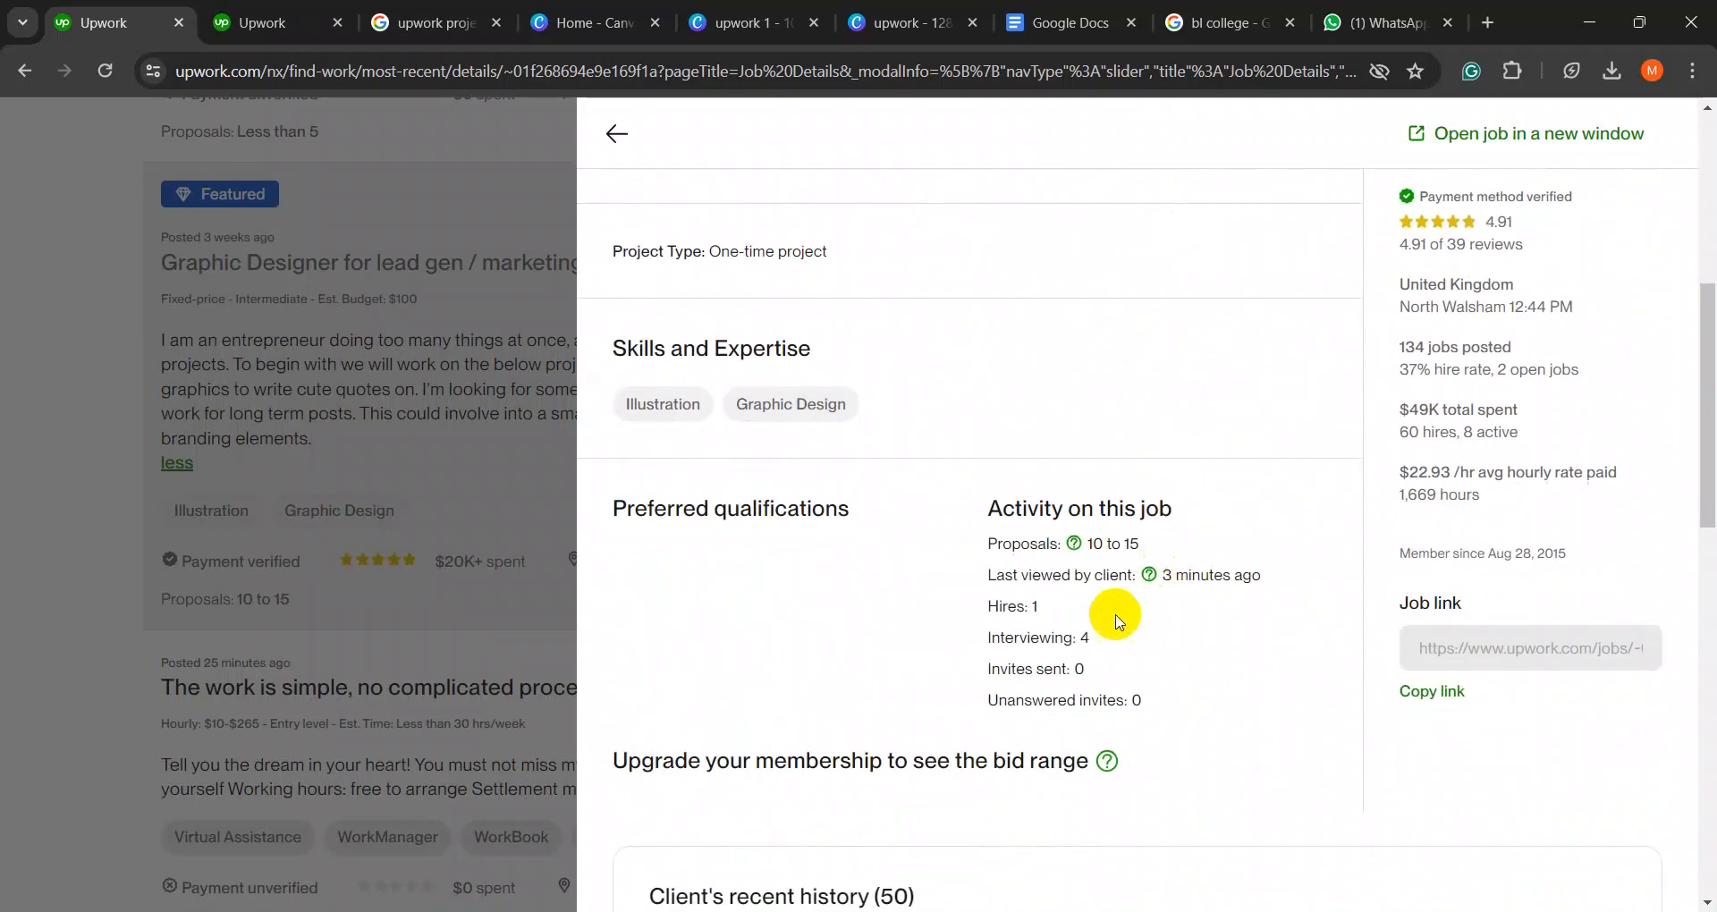
pyautogui.moveTo(987, 542); pyautogui.dragTo(1142, 700)
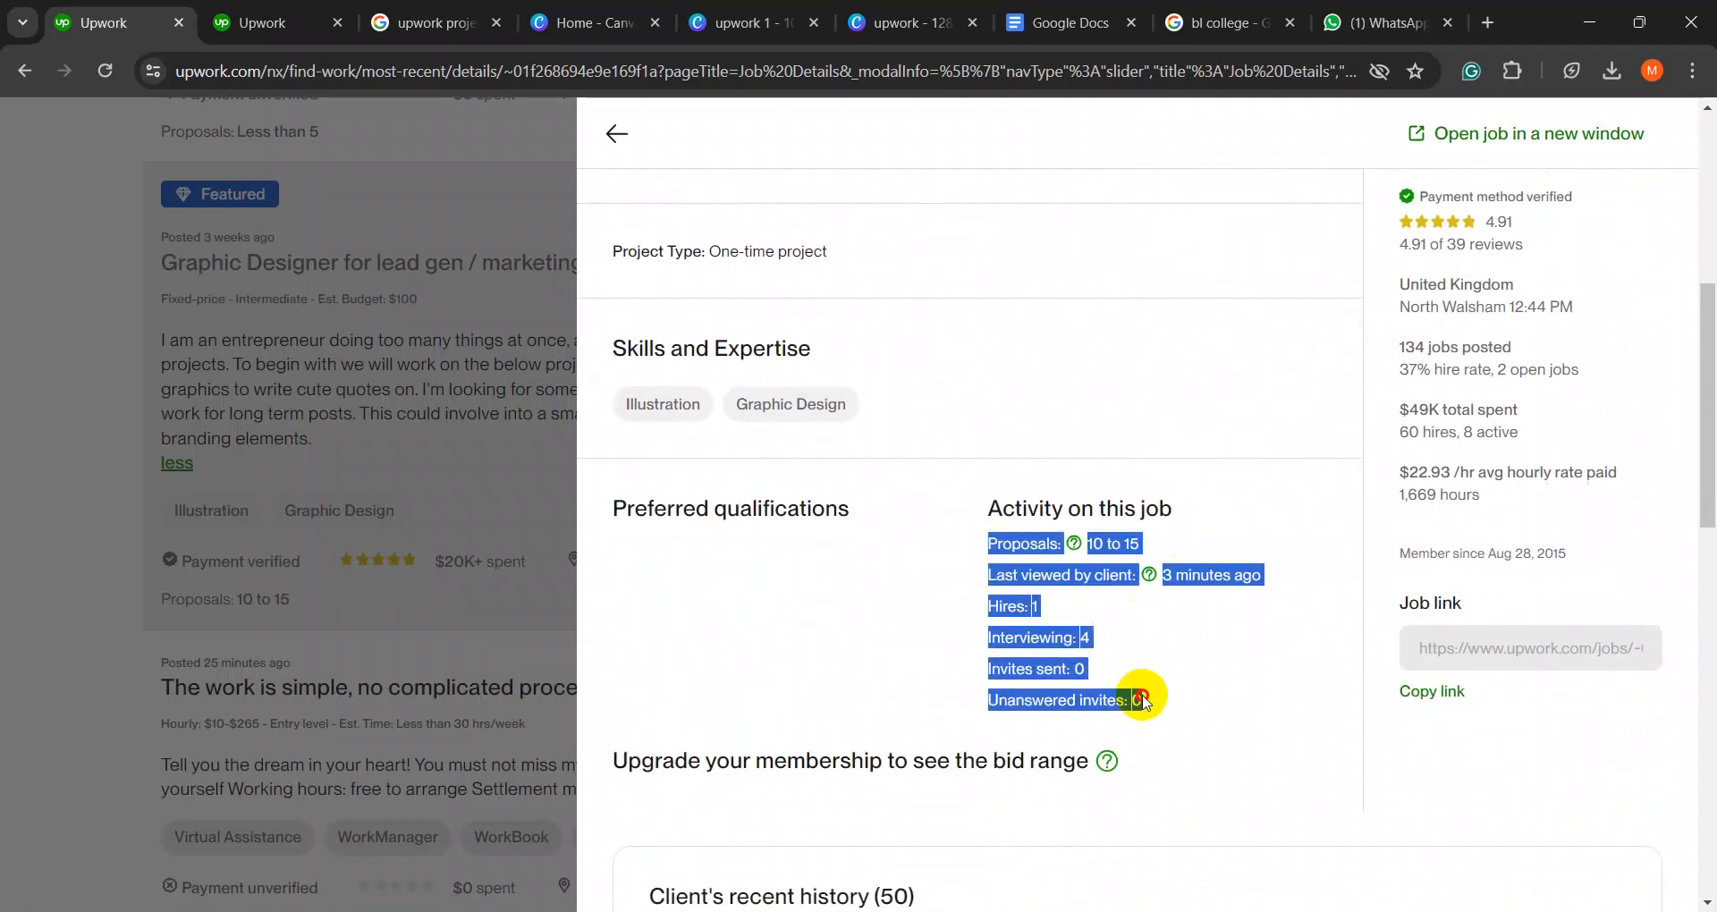
pyautogui.click(1013, 615)
pyautogui.moveTo(997, 610); pyautogui.dragTo(1121, 650)
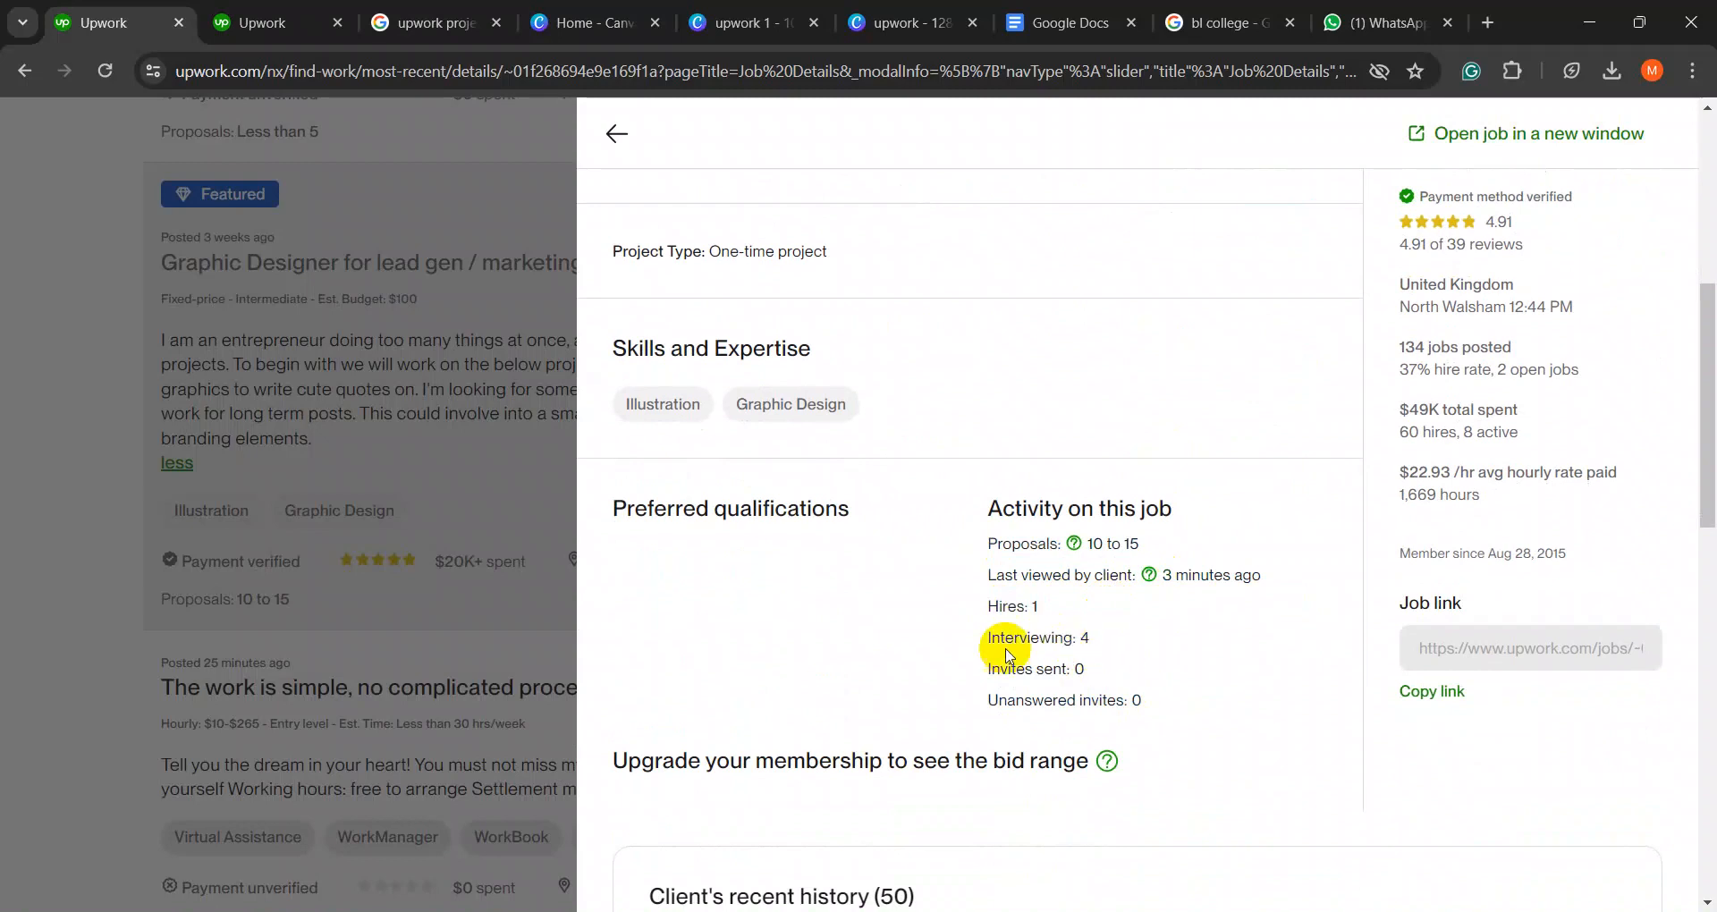
pyautogui.moveTo(942, 644); pyautogui.dragTo(973, 617)
pyautogui.scroll(-4, 970, 617)
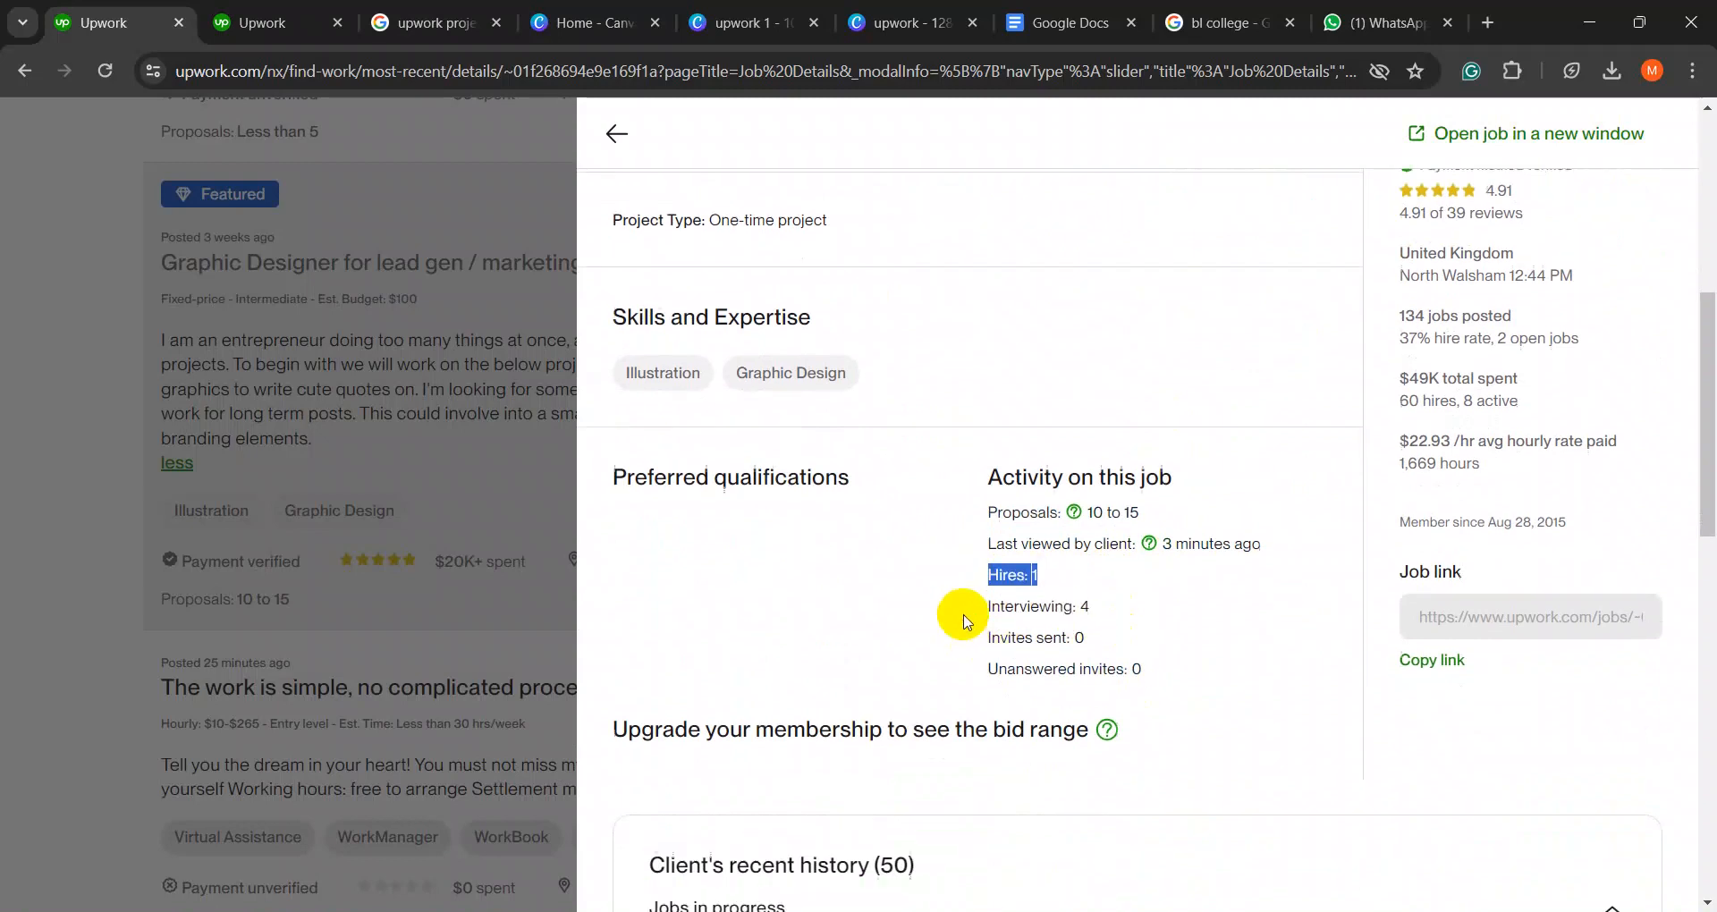
pyautogui.scroll(10, 961, 615)
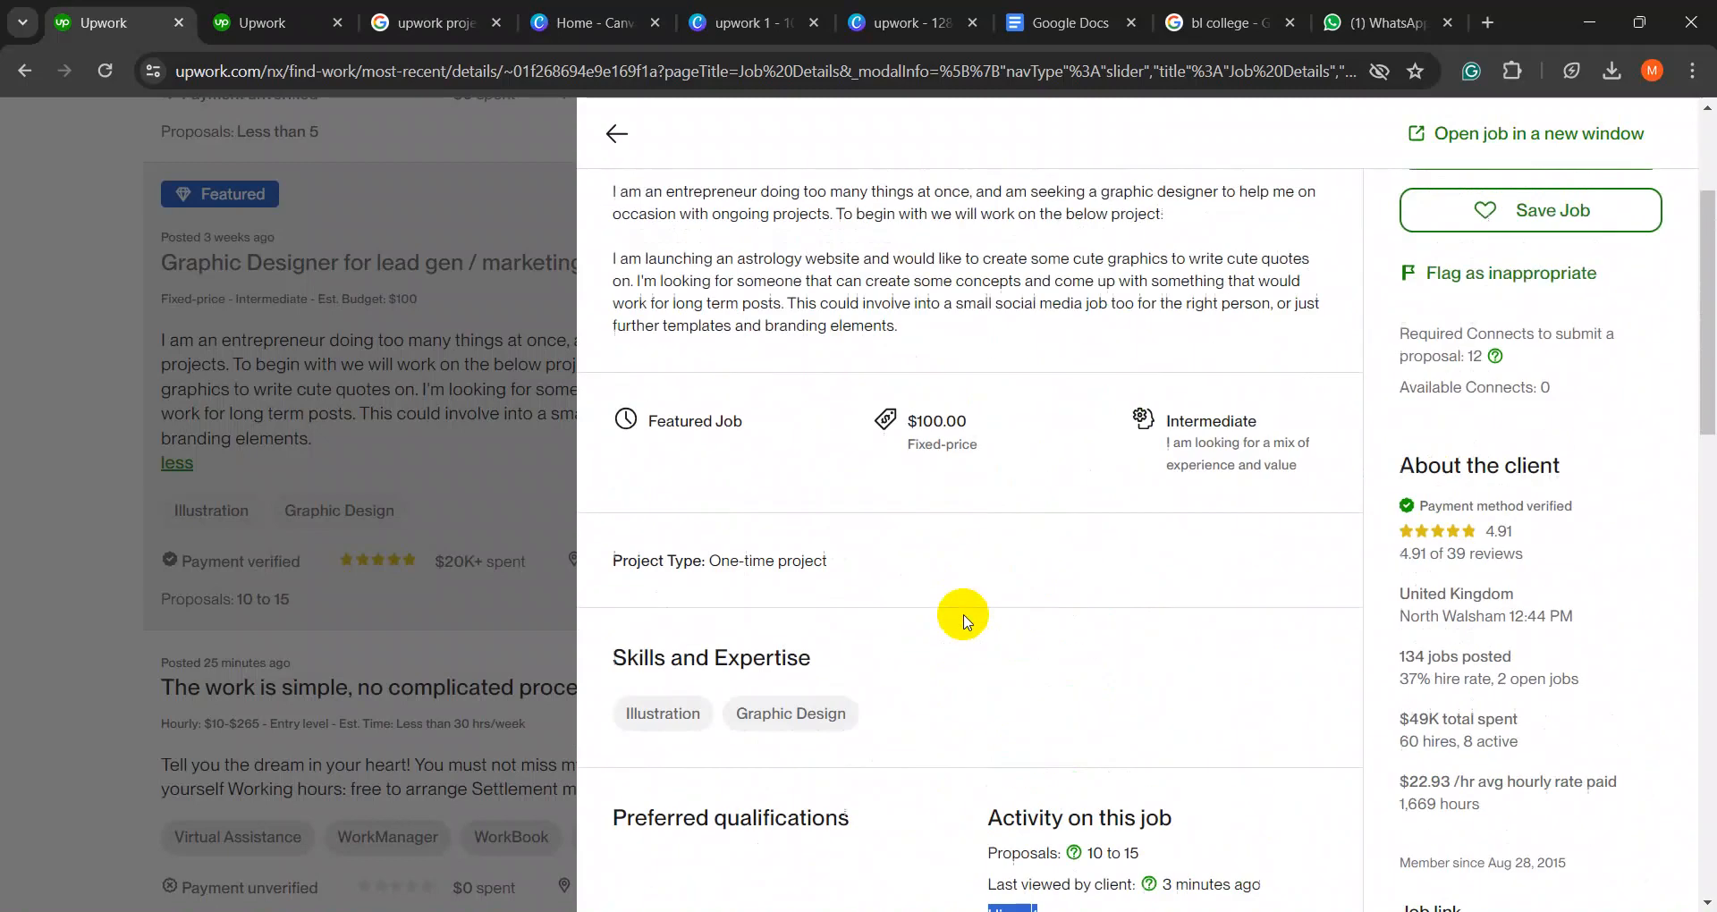
pyautogui.click(617, 139)
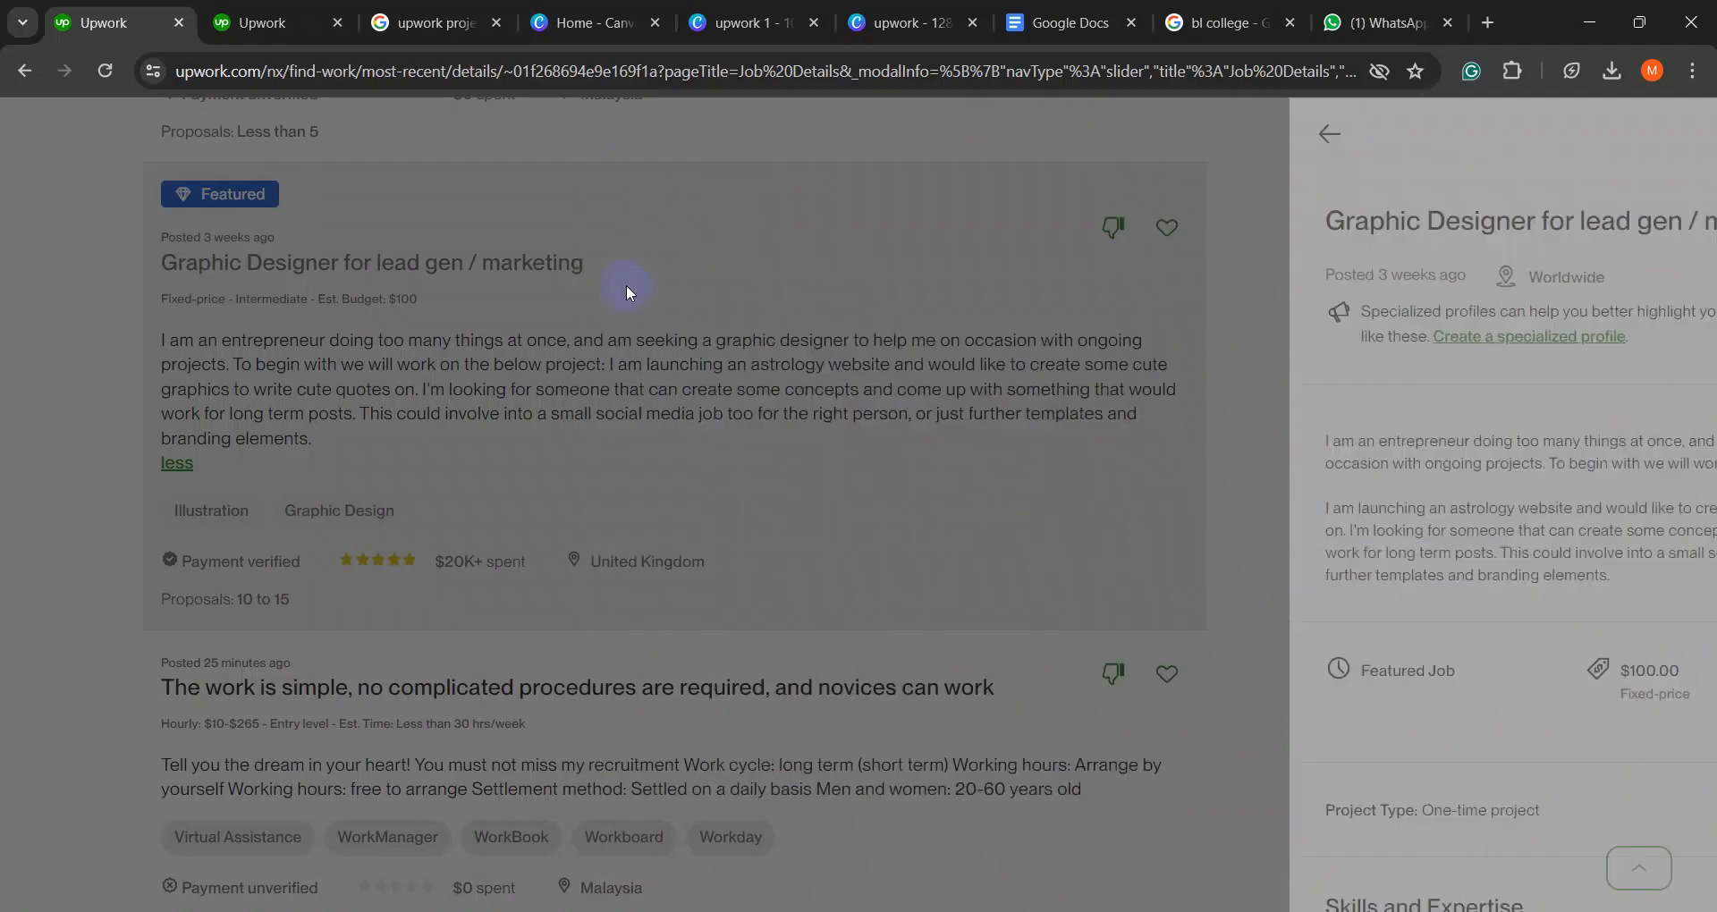
# - Find the other "Quality Social Media Manager" post further down the Most Recent jobs and check its posting time
pyautogui.scroll(-4, 744, 489)
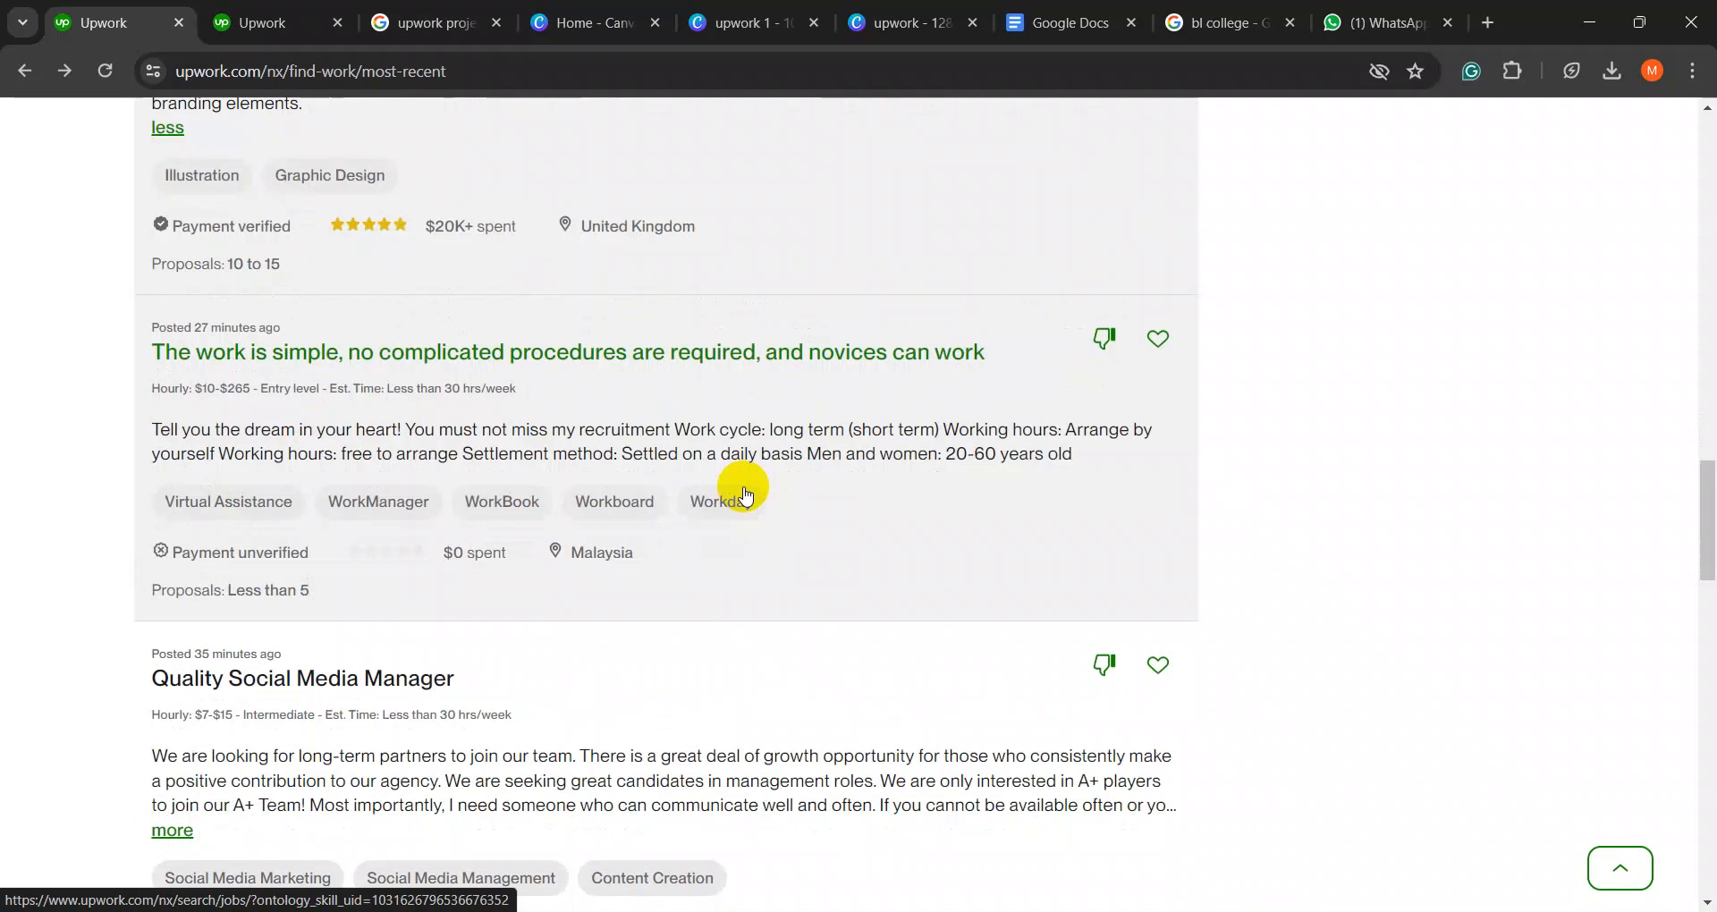
pyautogui.scroll(-4, 670, 502)
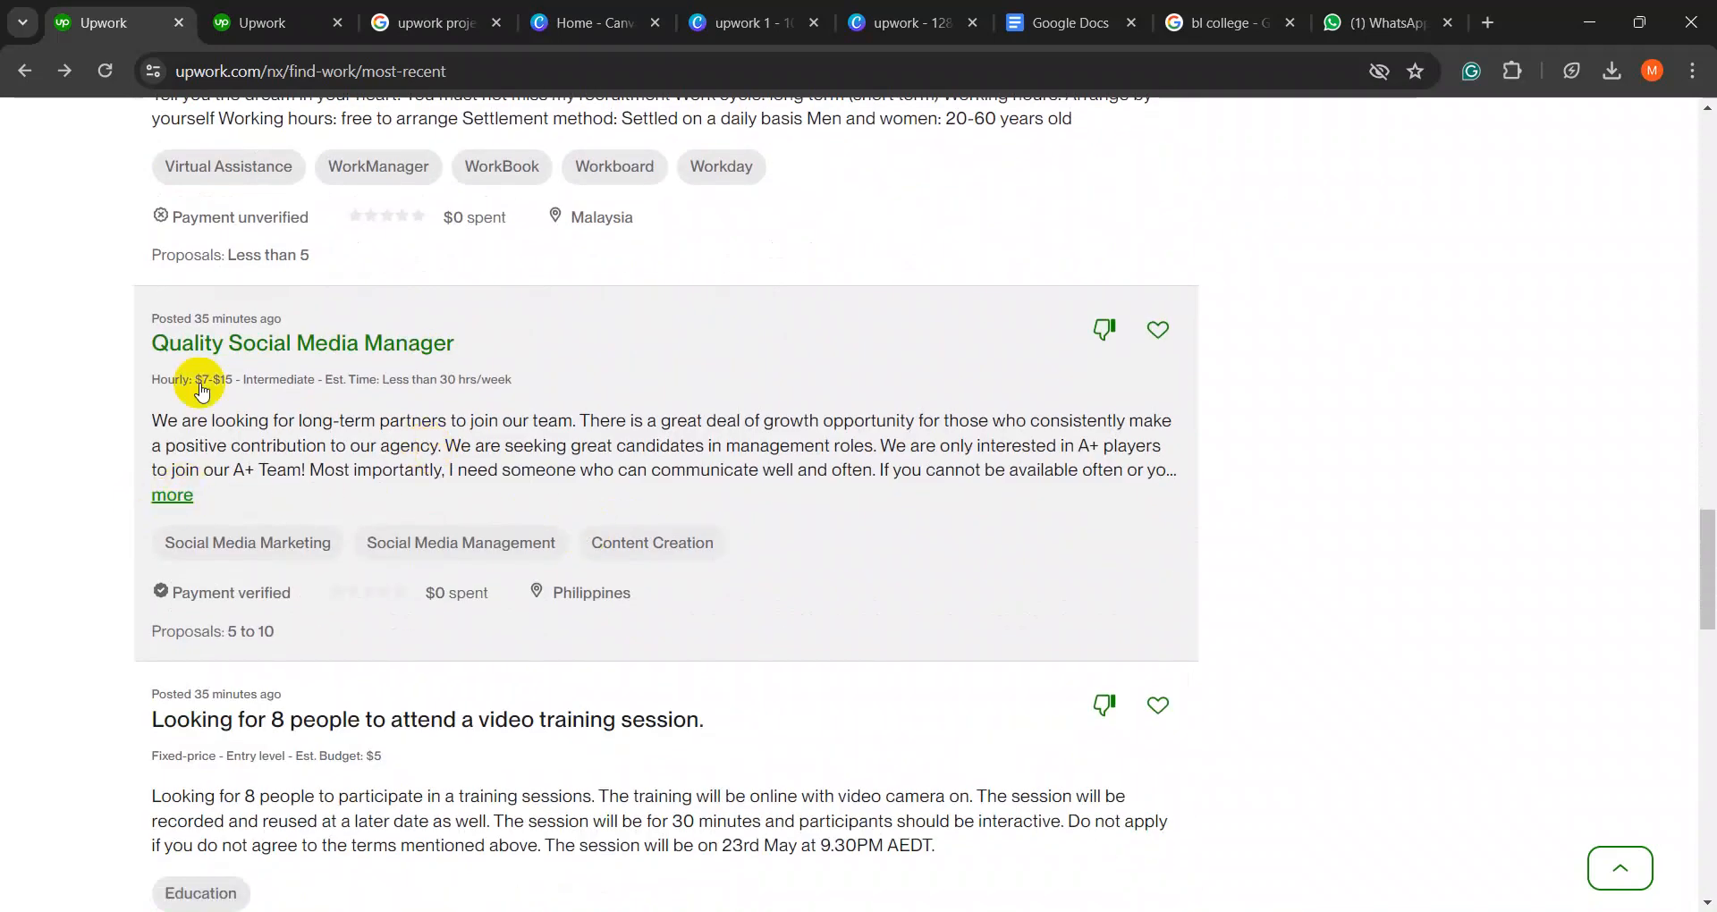
pyautogui.moveTo(148, 318); pyautogui.dragTo(289, 321)
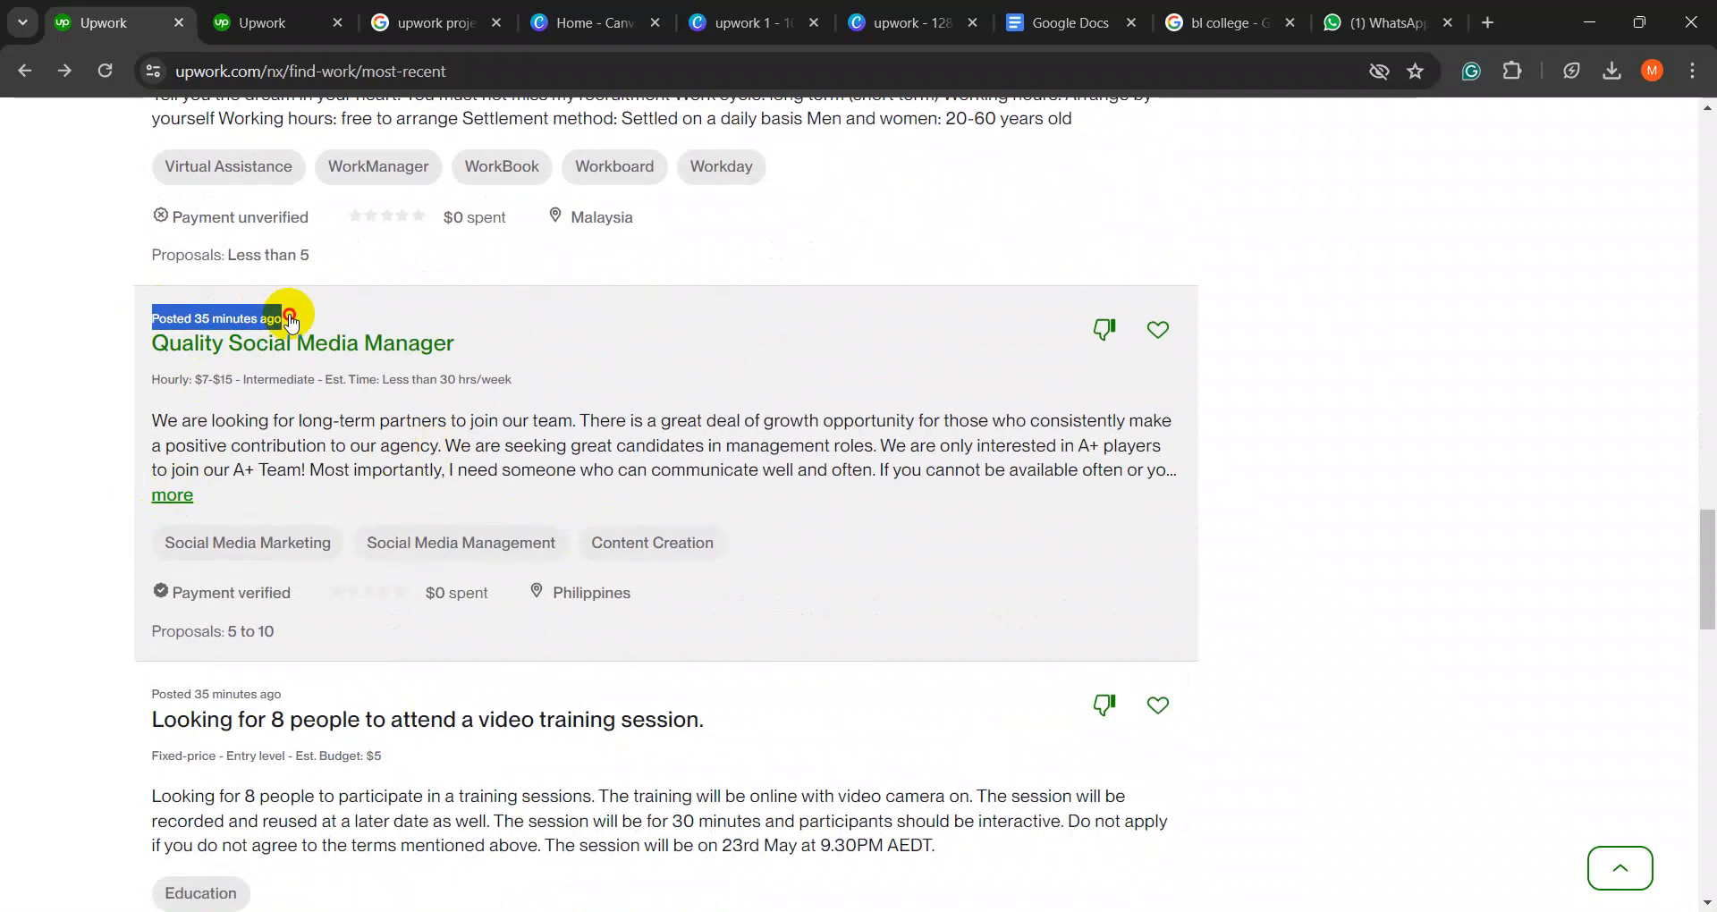
pyautogui.click(112, 323)
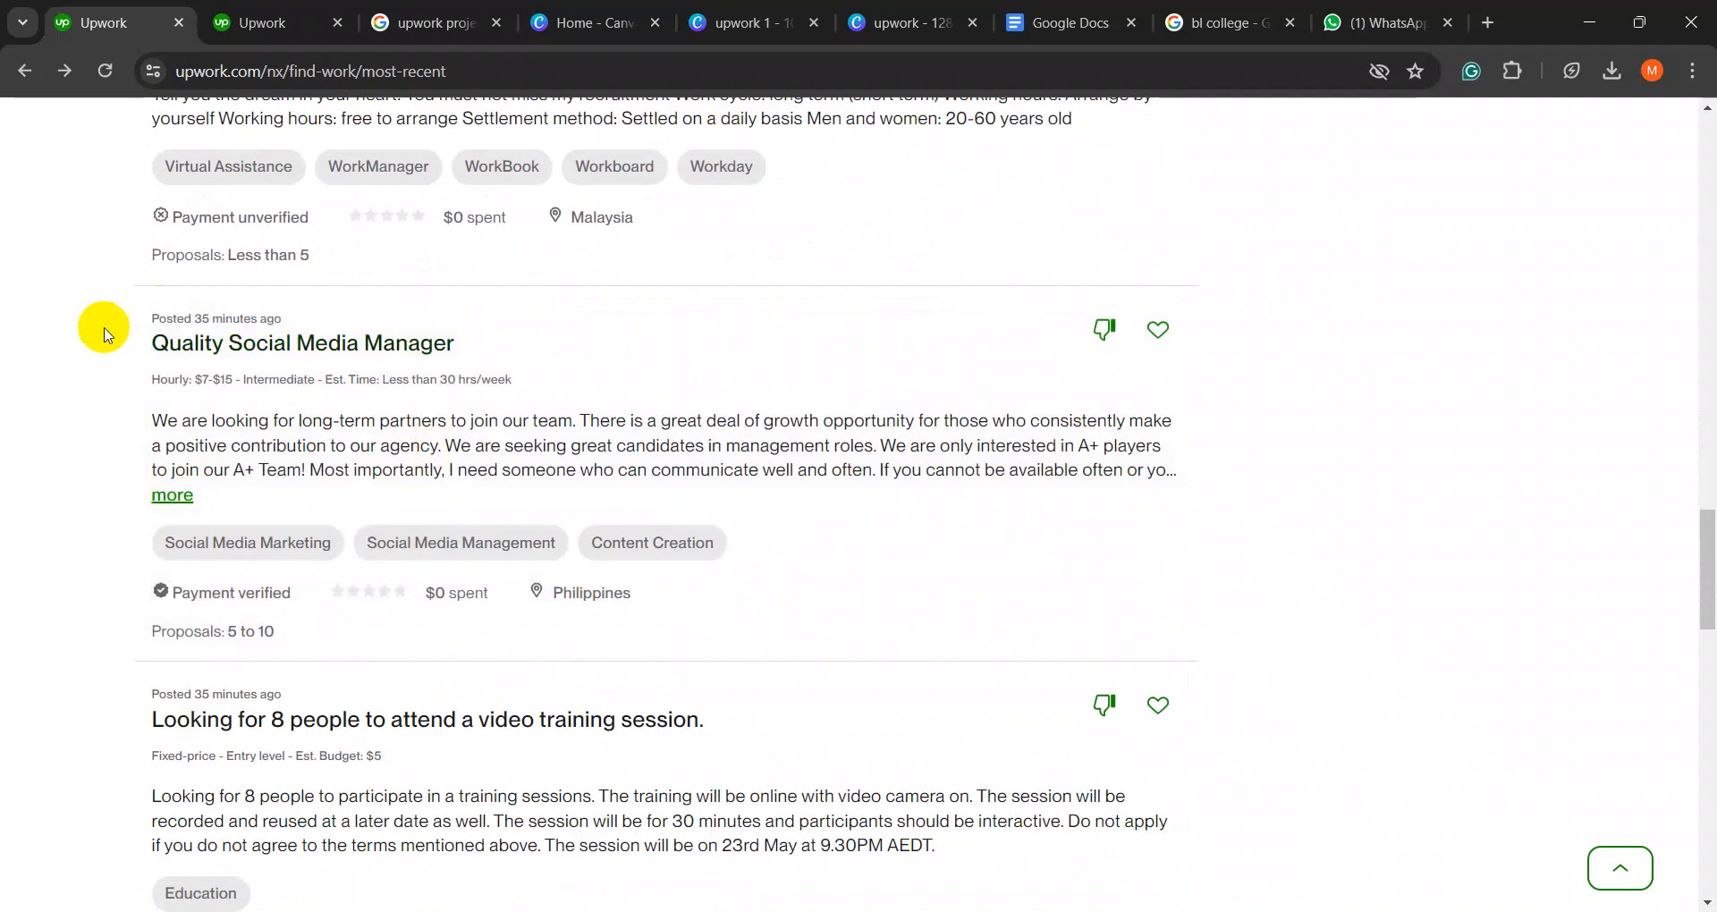
# - Browse the remaining Most Recent jobs, return to the start of the list and reload the page
pyautogui.scroll(-3, 402, 474)
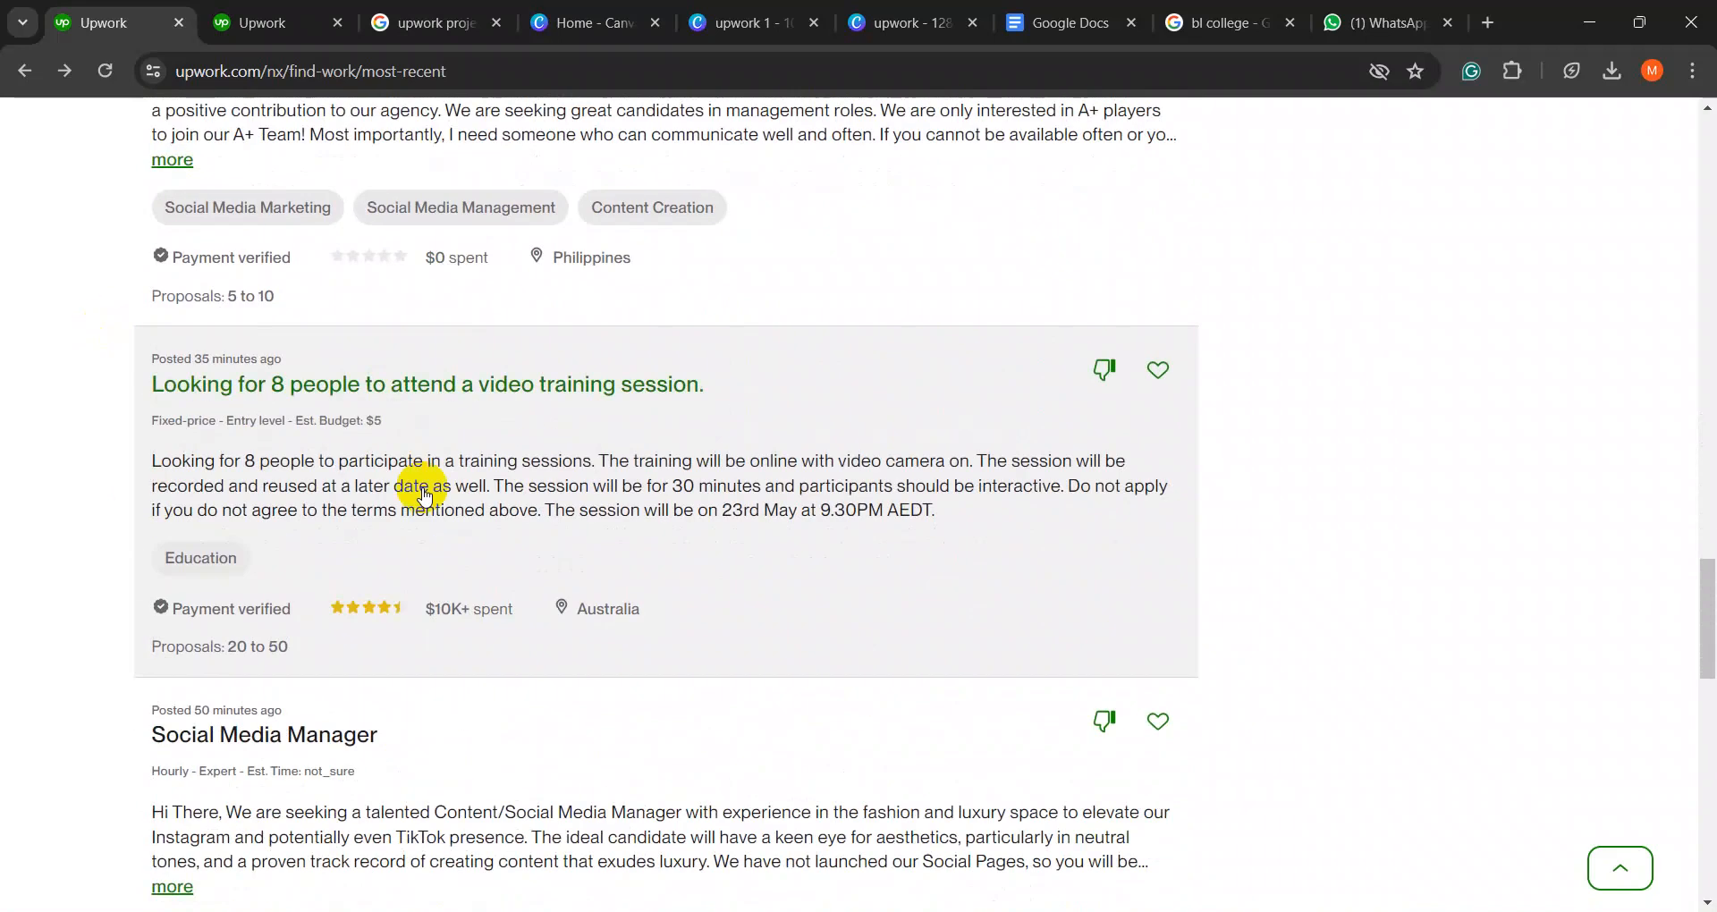
pyautogui.scroll(-10, 424, 493)
pyautogui.scroll(9, 443, 544)
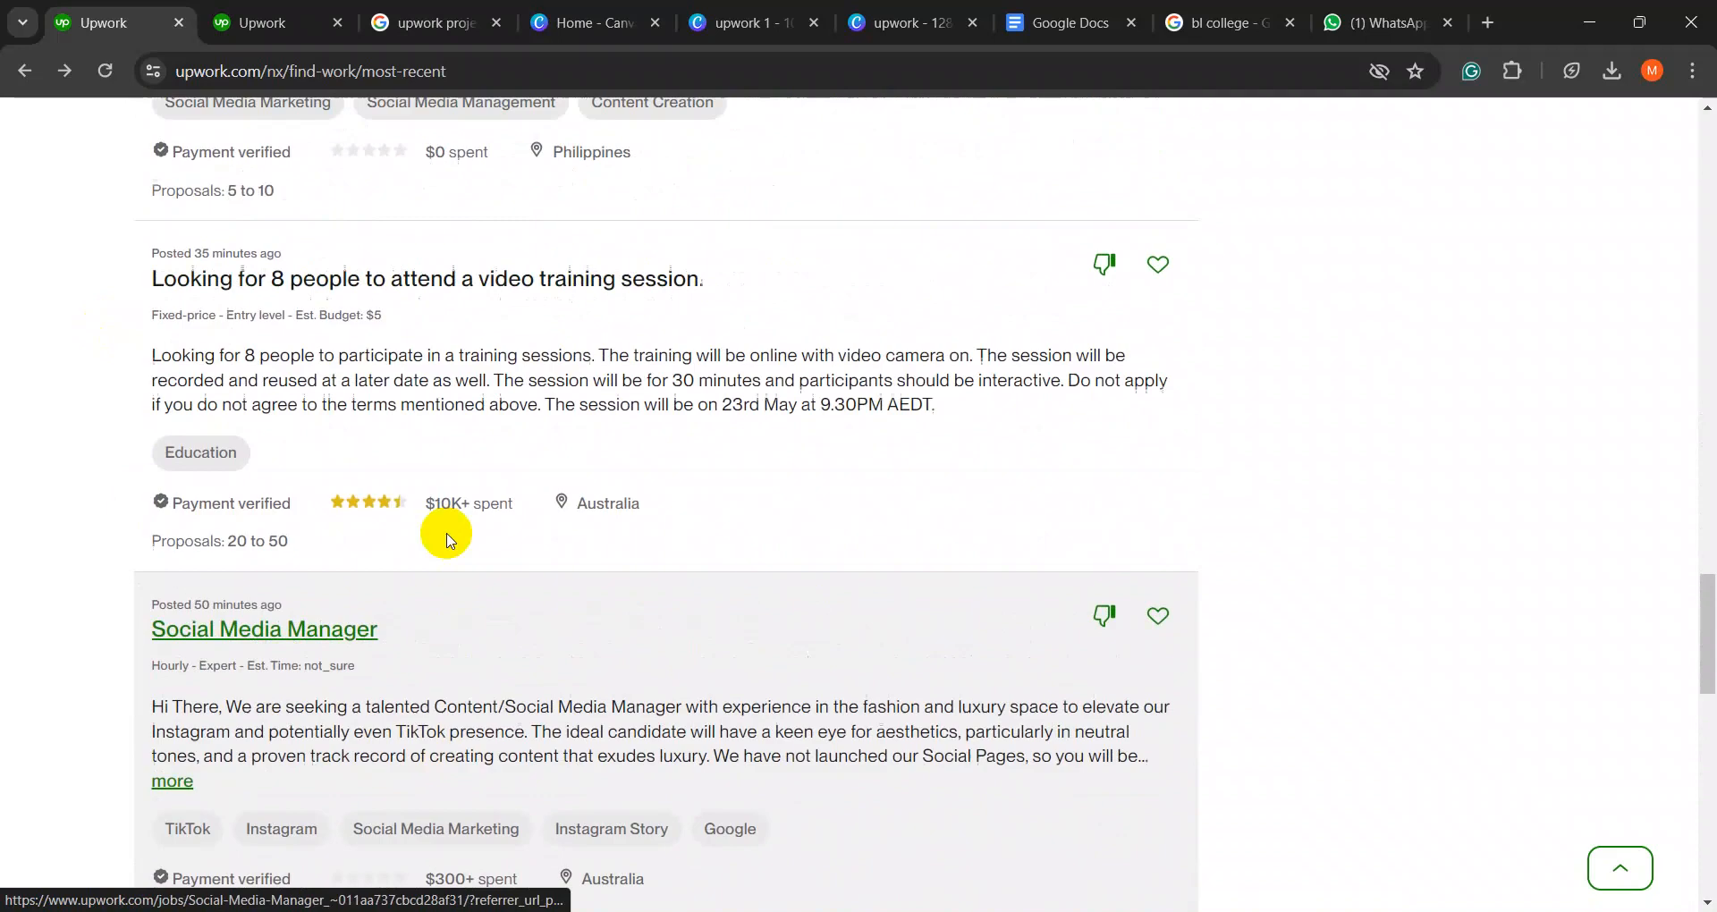
pyautogui.scroll(10, 447, 540)
pyautogui.moveTo(1709, 453); pyautogui.dragTo(1712, 152)
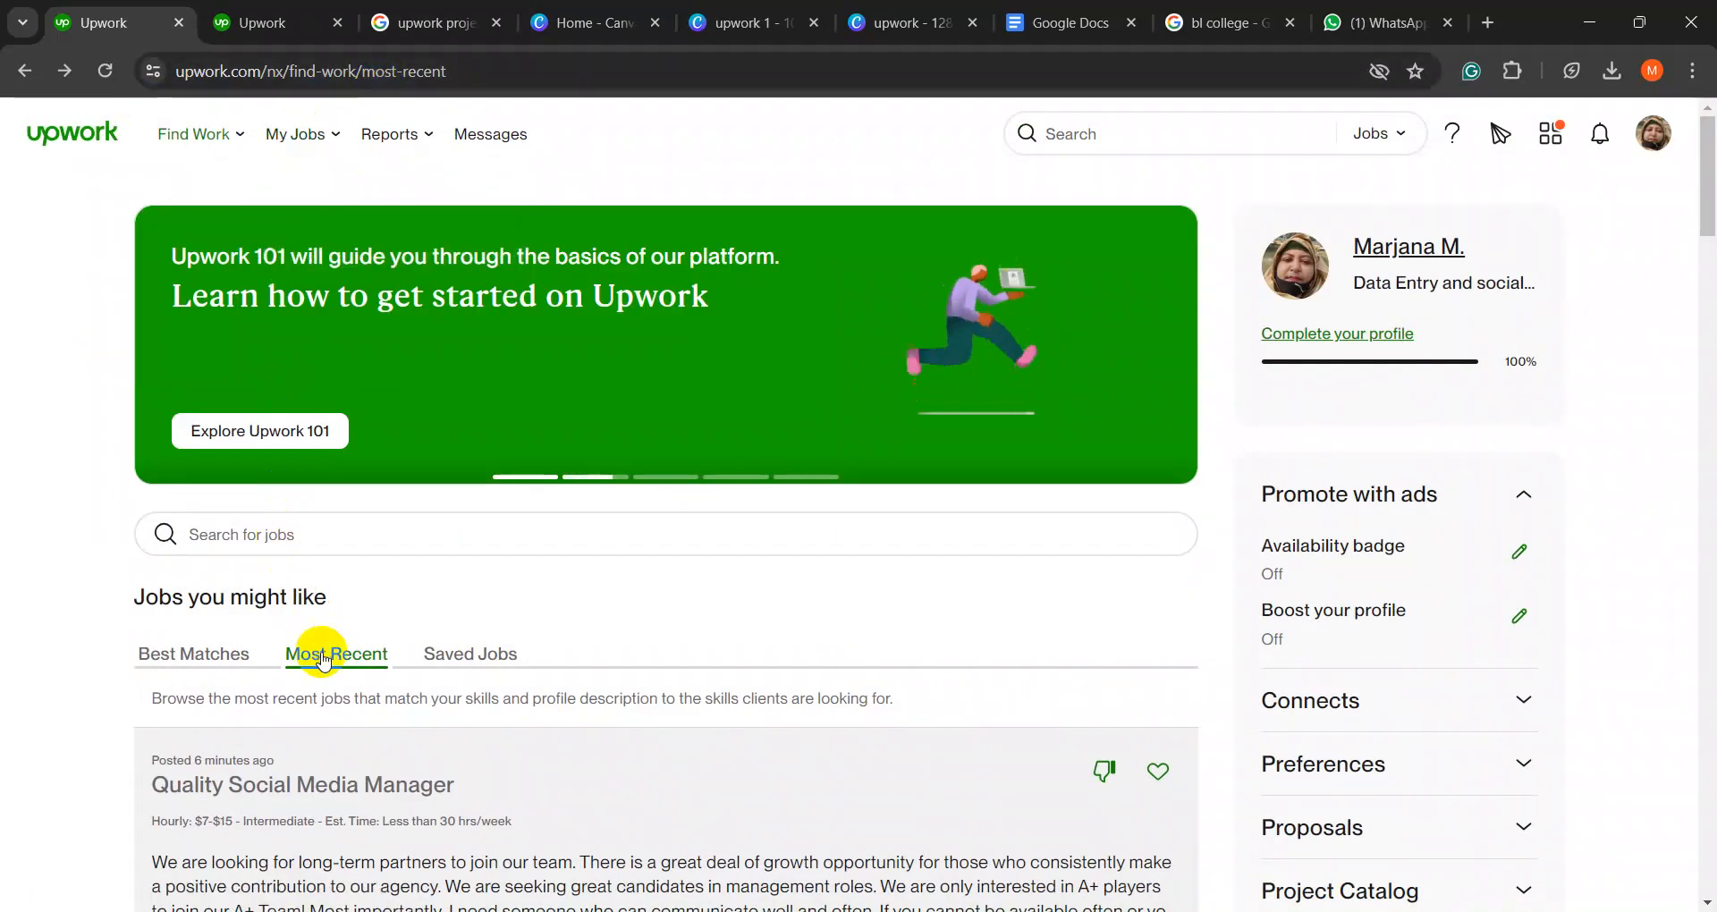
pyautogui.click(518, 78)
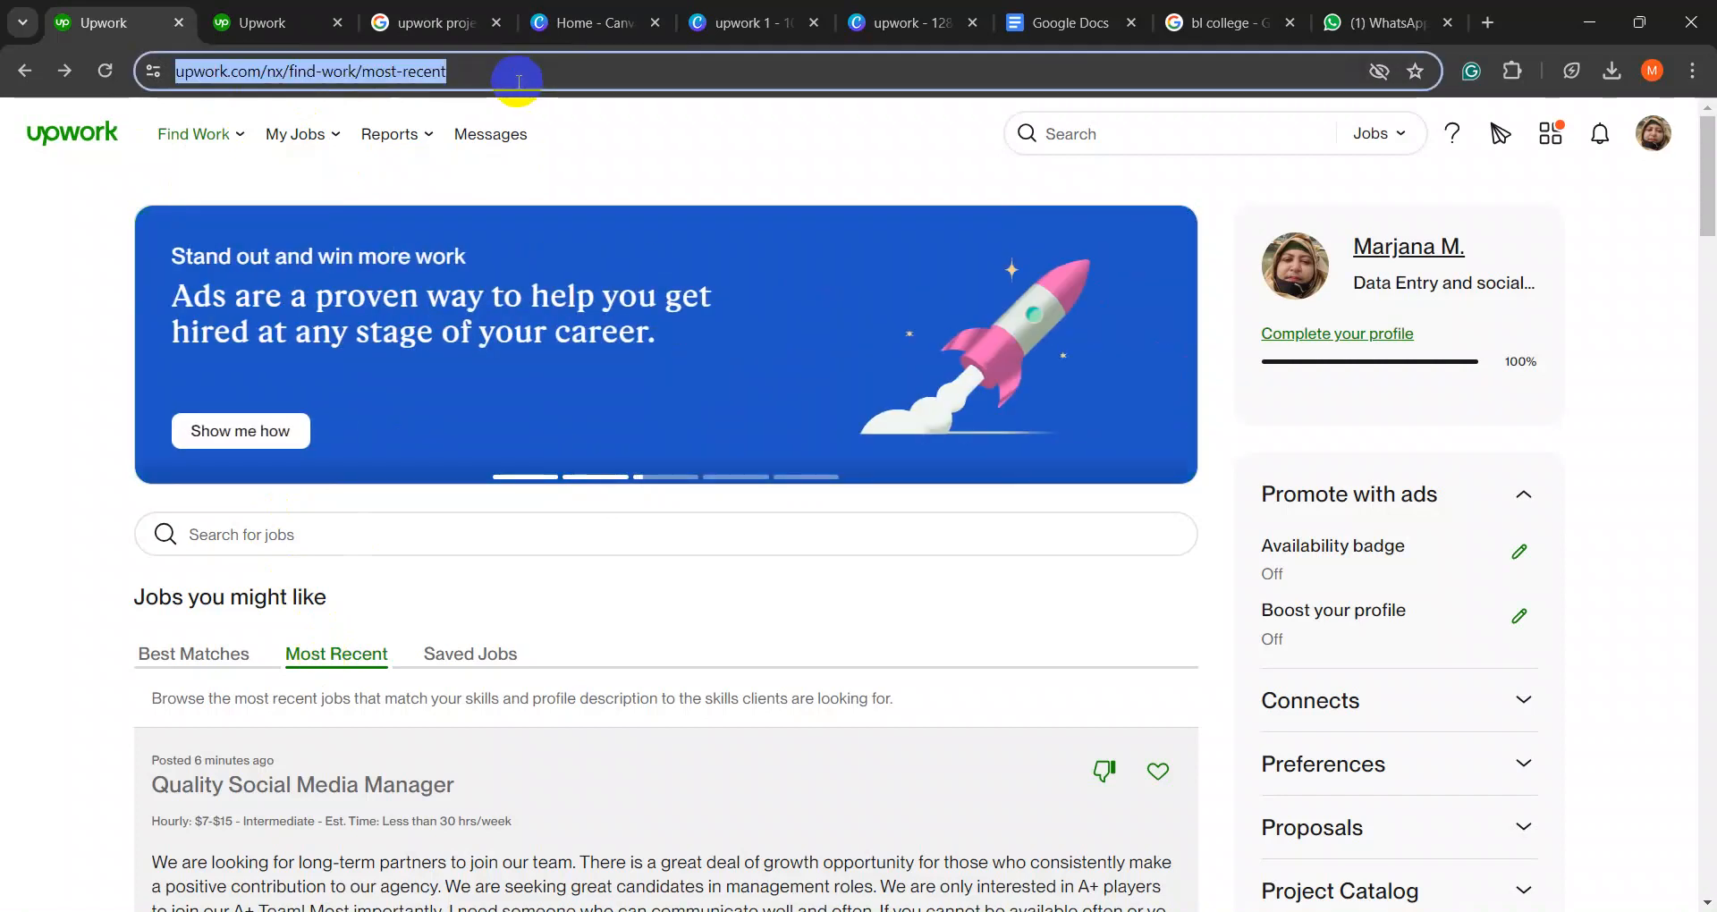
pyautogui.press('Return')
# - Check the posting time of the first "Quality Social Media Manager" job in the list and close its details
pyautogui.scroll(-3, 358, 452)
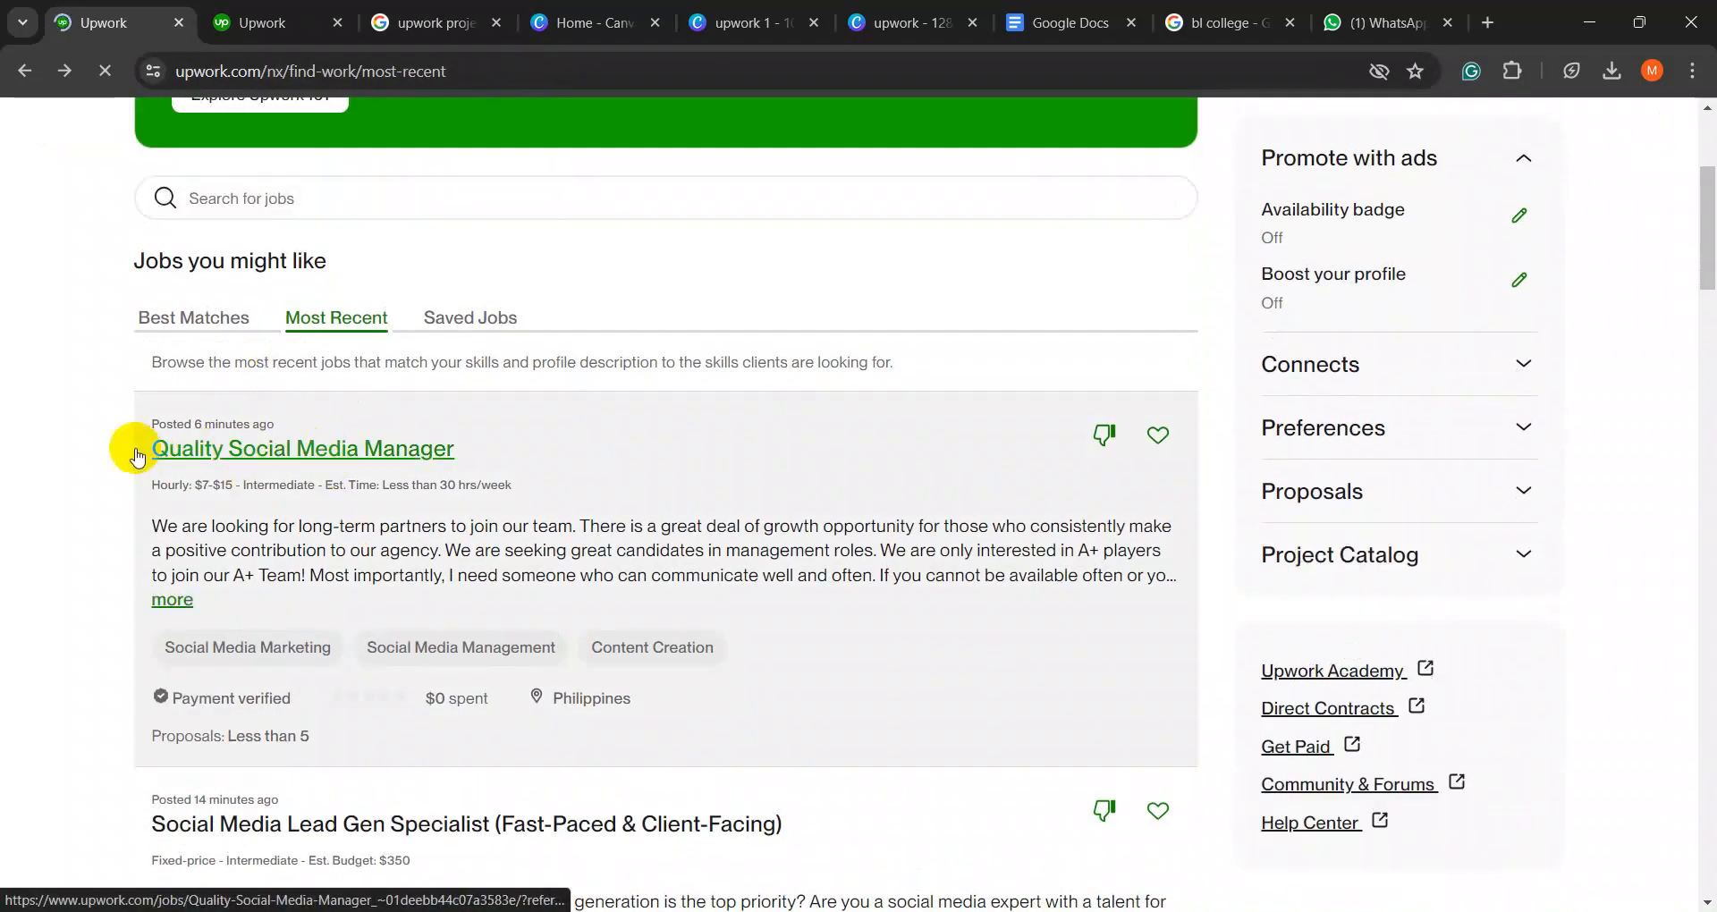
pyautogui.moveTo(134, 431); pyautogui.dragTo(307, 407)
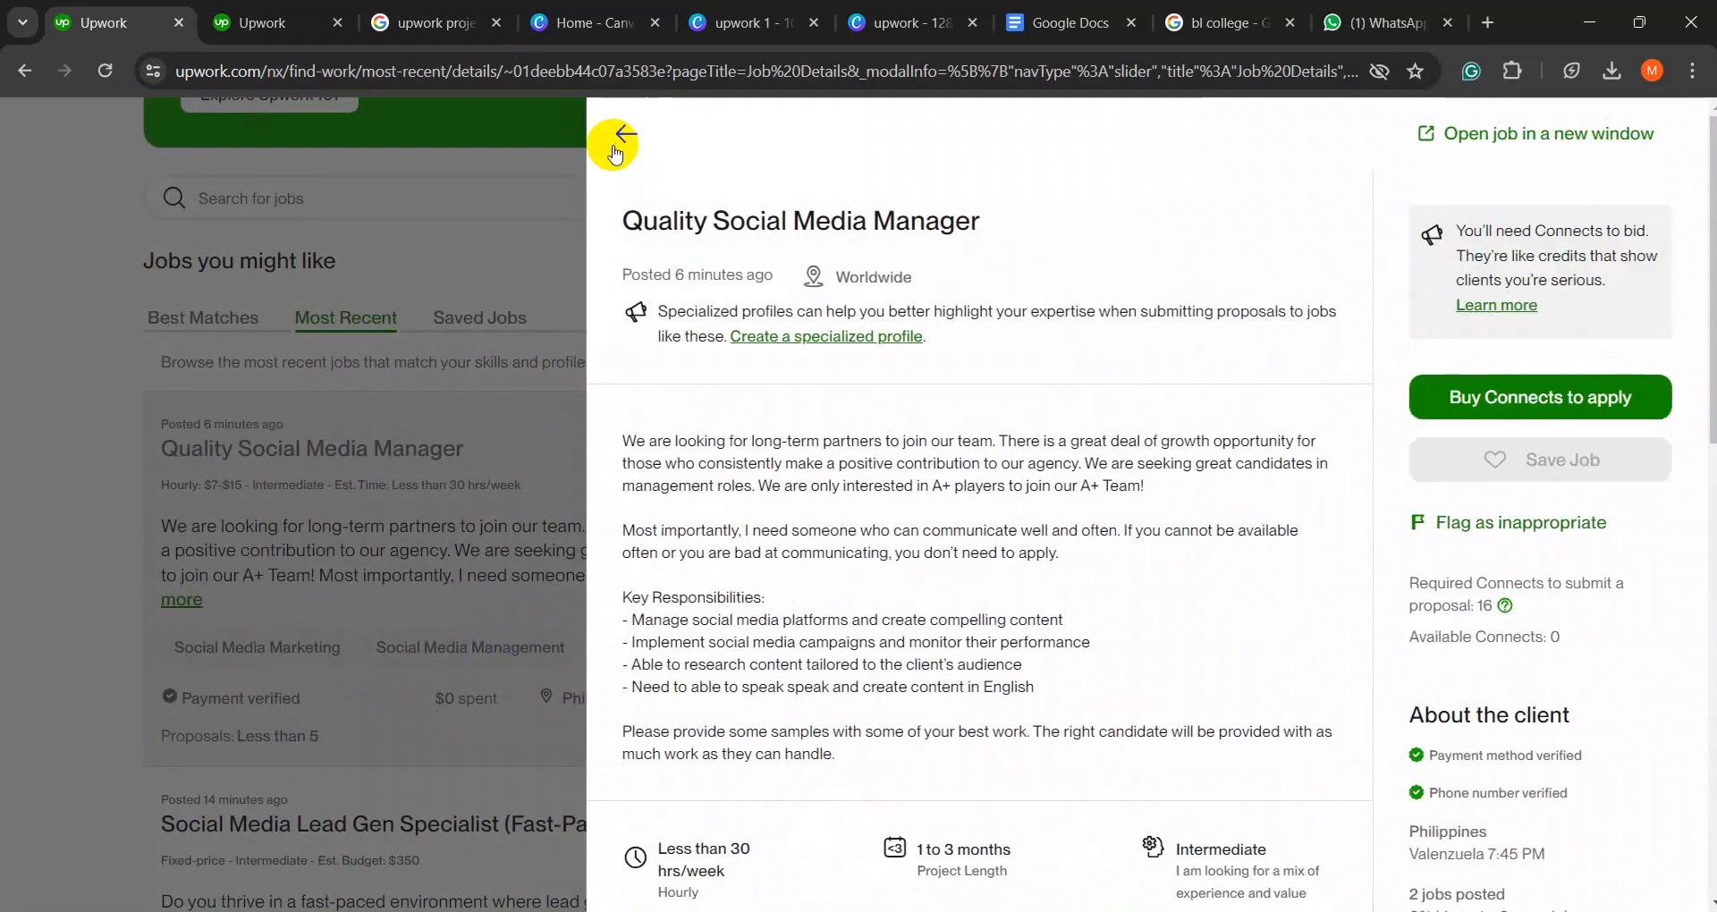
pyautogui.click(623, 136)
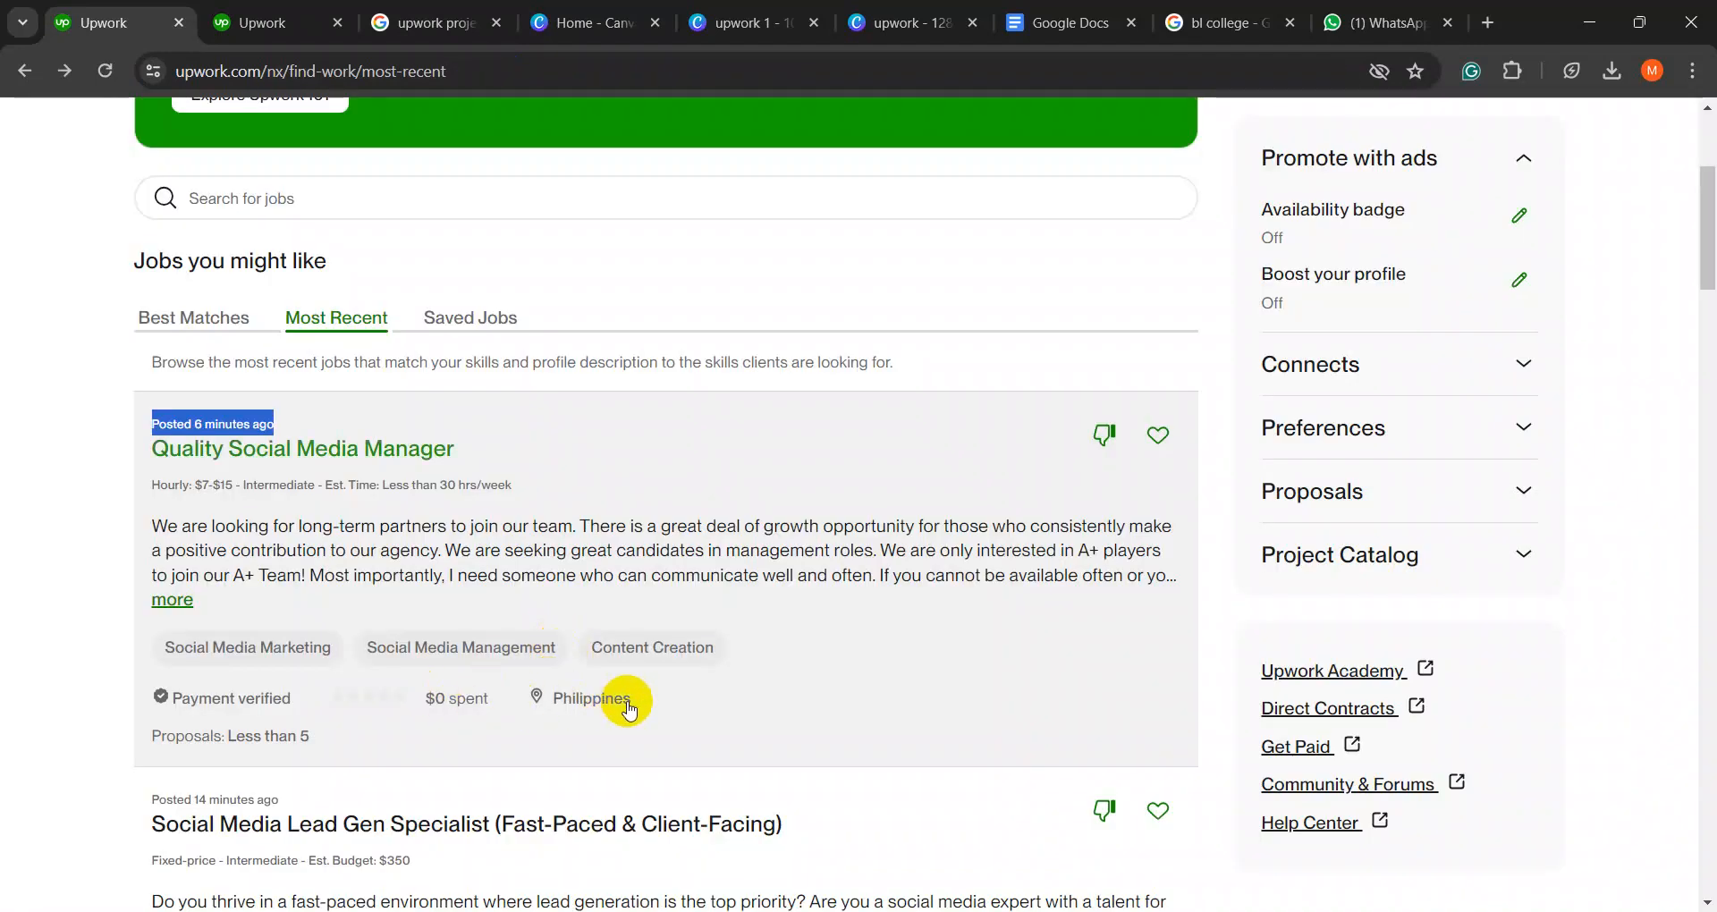